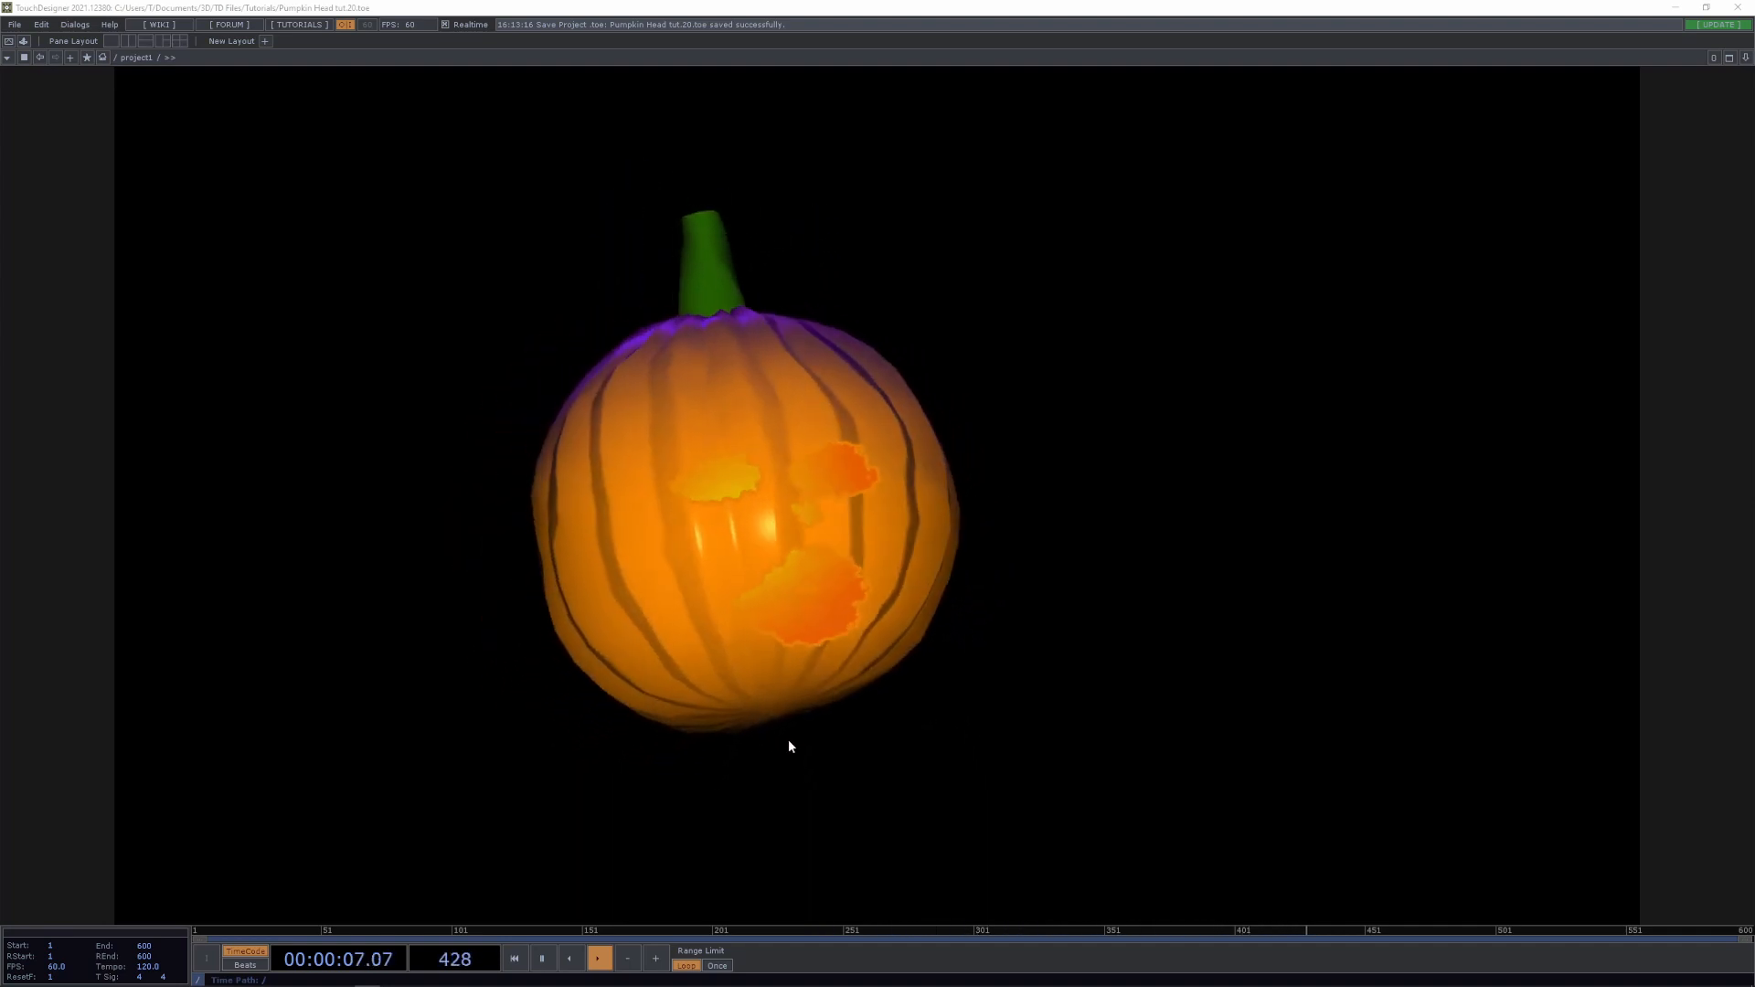
# Look over the finished pumpkin head network, from the image inputs and face tracking nodes to the renders and final composite
pyautogui.moveTo(971, 566); pyautogui.dragTo(1209, 389)
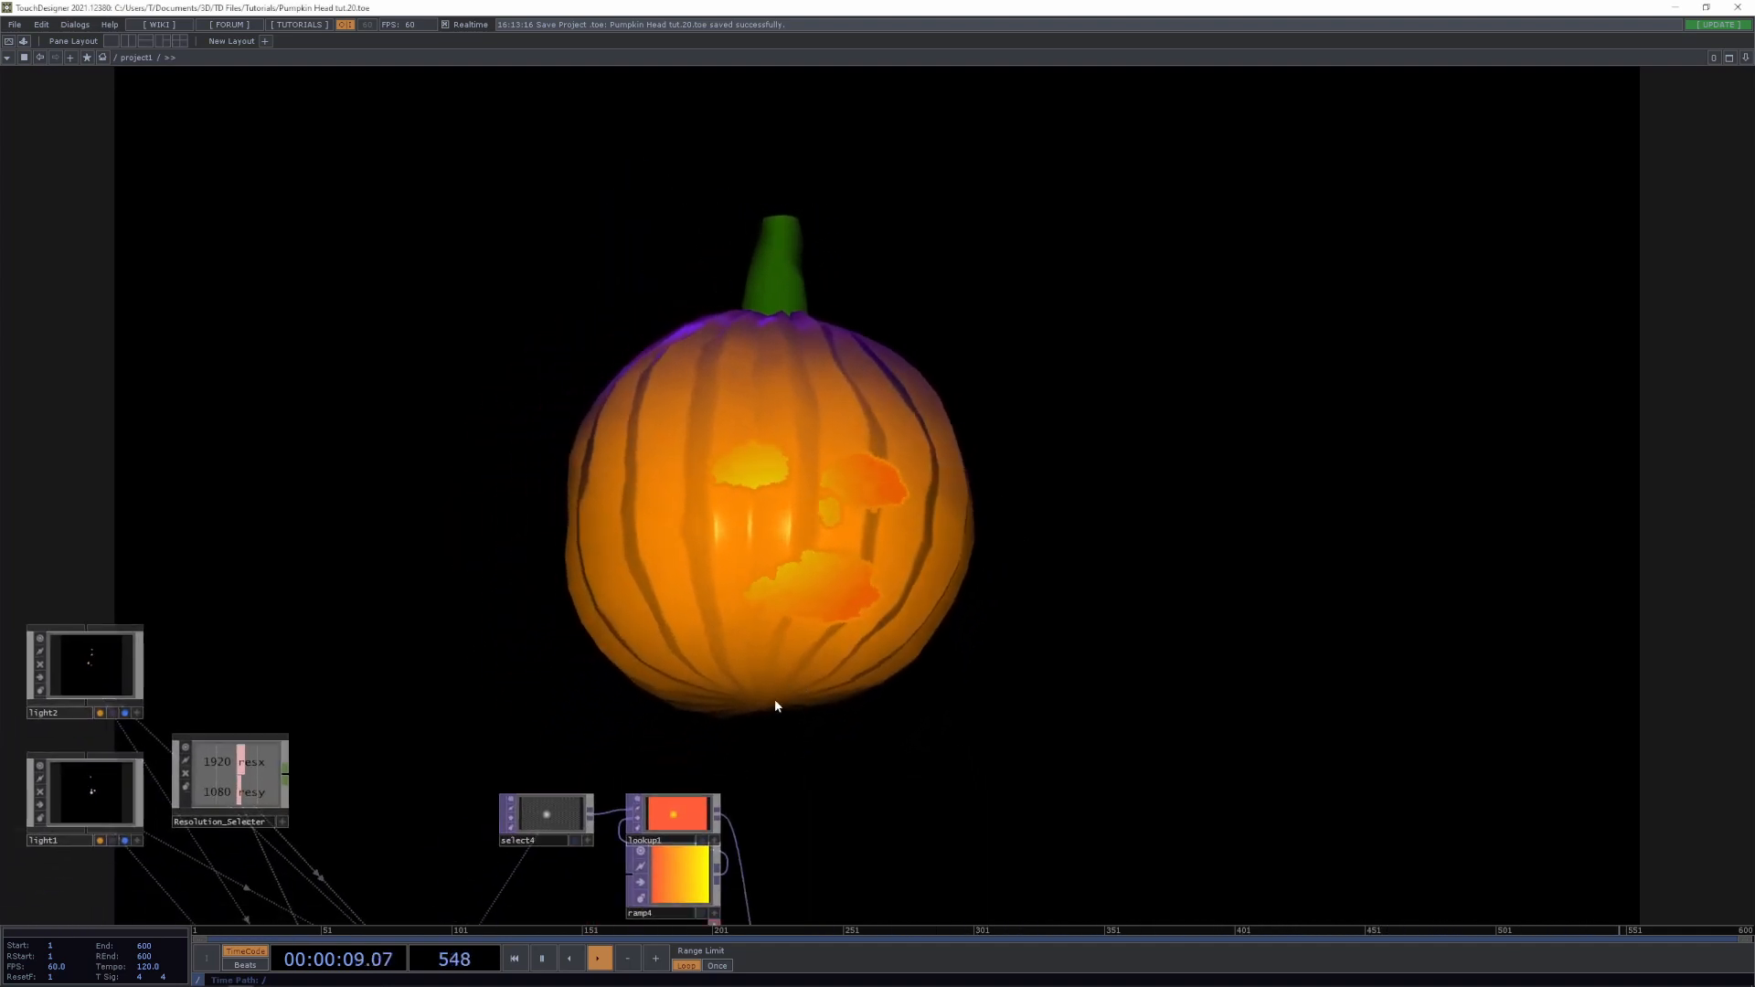
pyautogui.moveTo(677, 781); pyautogui.dragTo(989, 515)
pyautogui.moveTo(872, 819); pyautogui.dragTo(884, 566)
pyautogui.scroll(-8, 872, 526)
pyautogui.moveTo(1095, 643); pyautogui.dragTo(1224, 542)
pyautogui.scroll(7, 896, 613)
pyautogui.moveTo(914, 505); pyautogui.dragTo(869, 776)
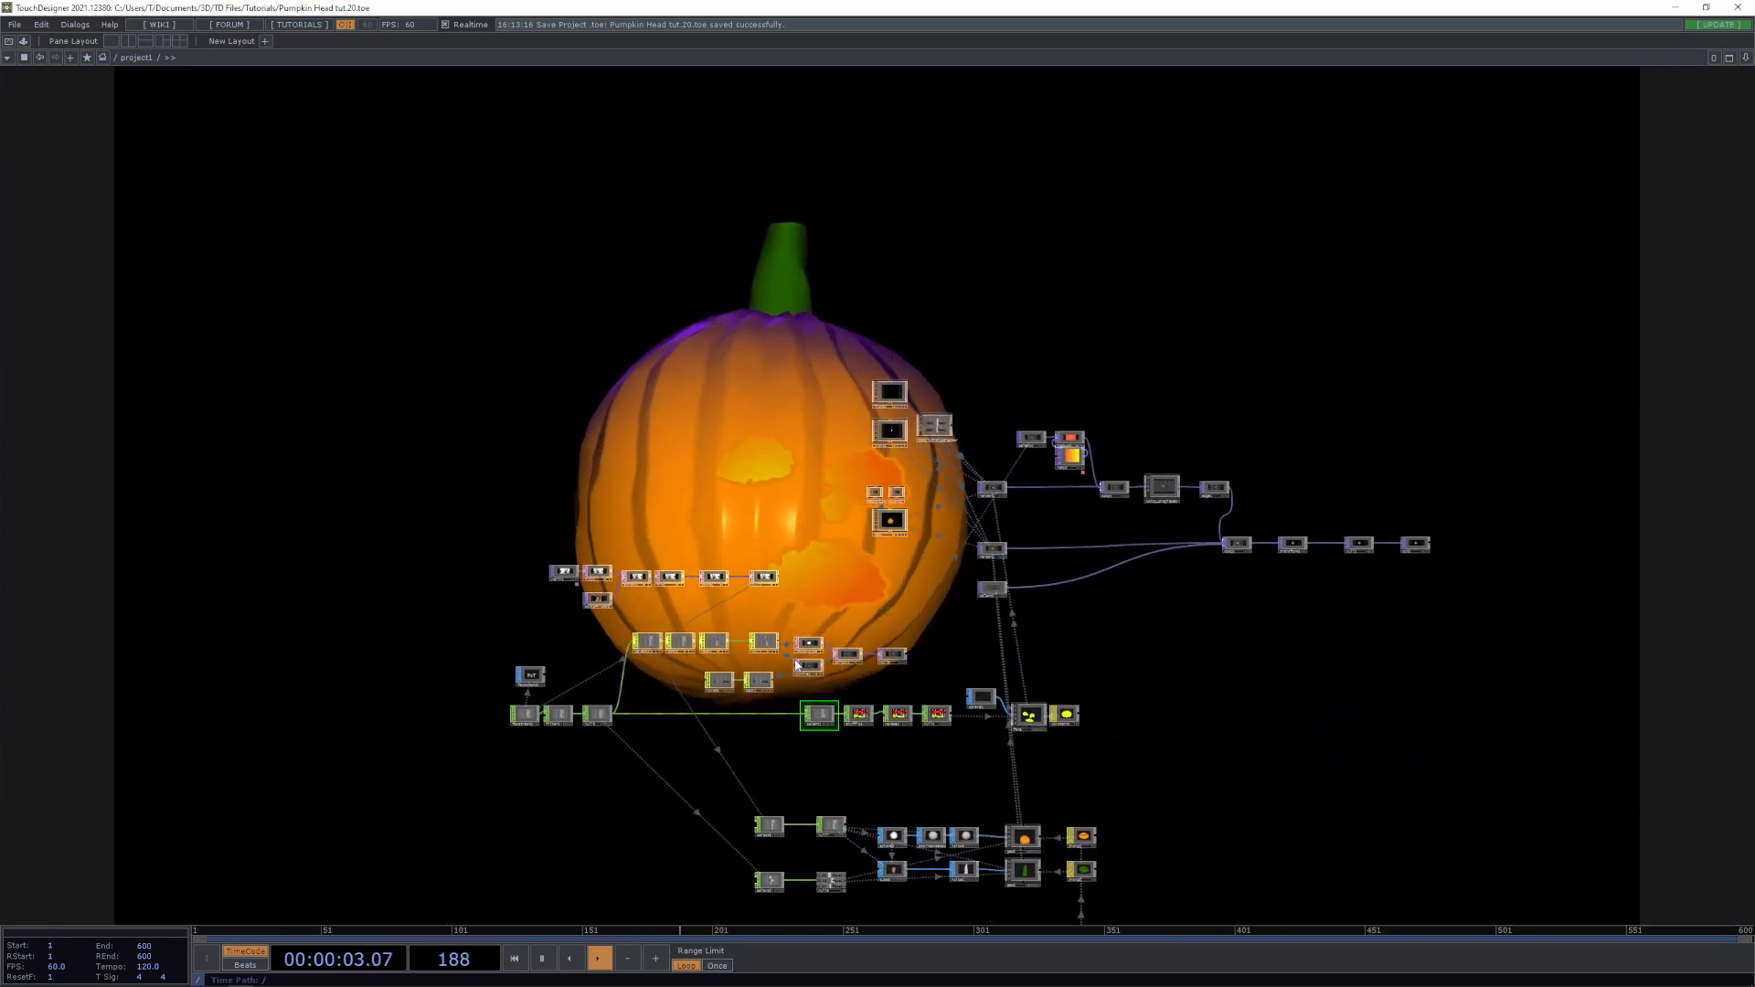
pyautogui.scroll(8, 722, 475)
pyautogui.moveTo(711, 508); pyautogui.dragTo(812, 433)
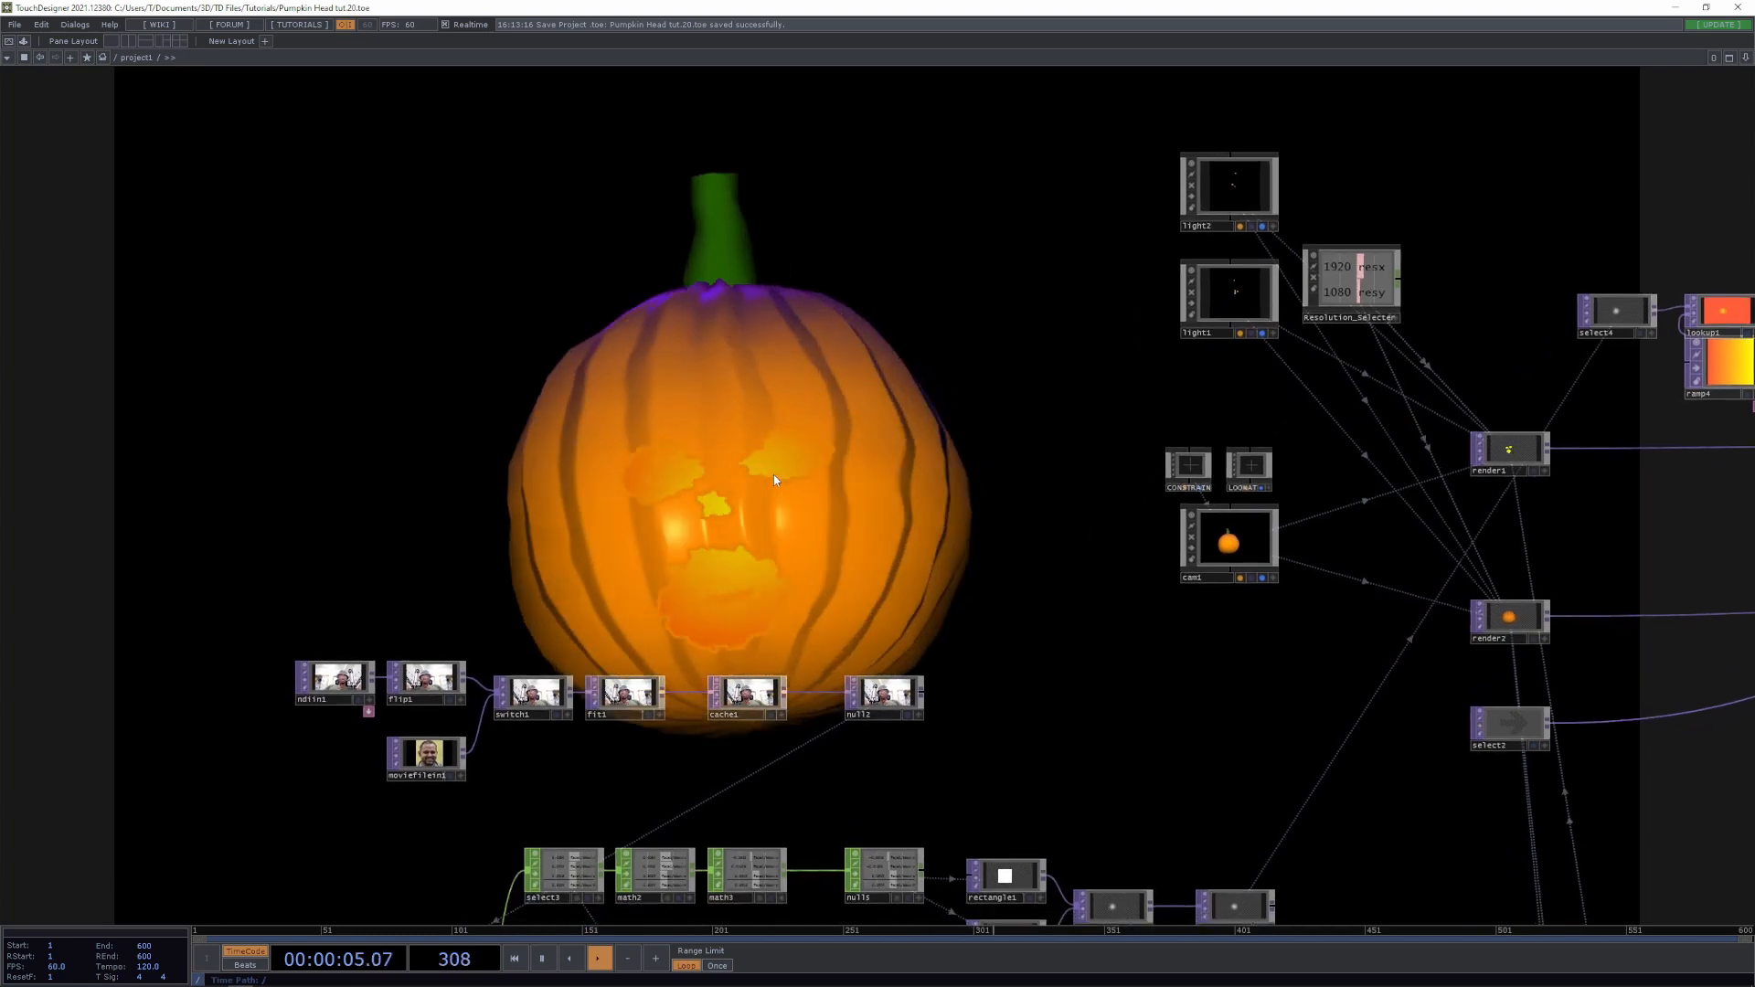
pyautogui.moveTo(809, 544); pyautogui.dragTo(398, 316)
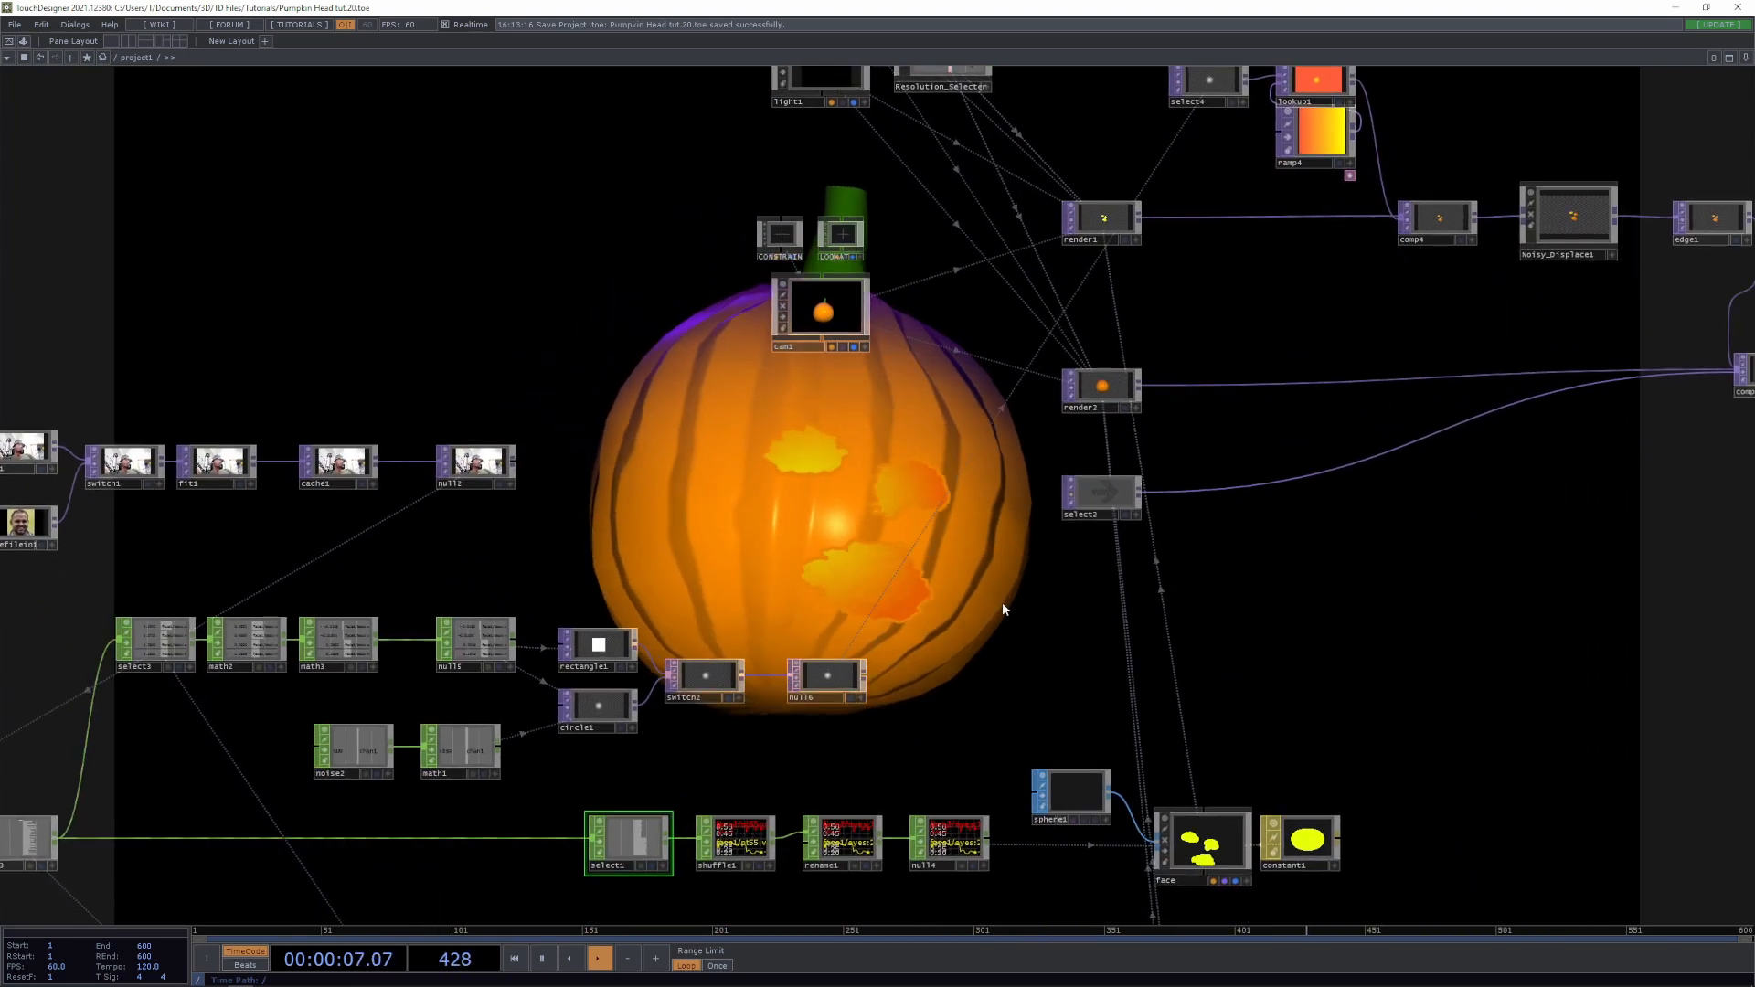
pyautogui.moveTo(908, 629); pyautogui.dragTo(373, 225)
pyautogui.moveTo(941, 427); pyautogui.dragTo(546, 629)
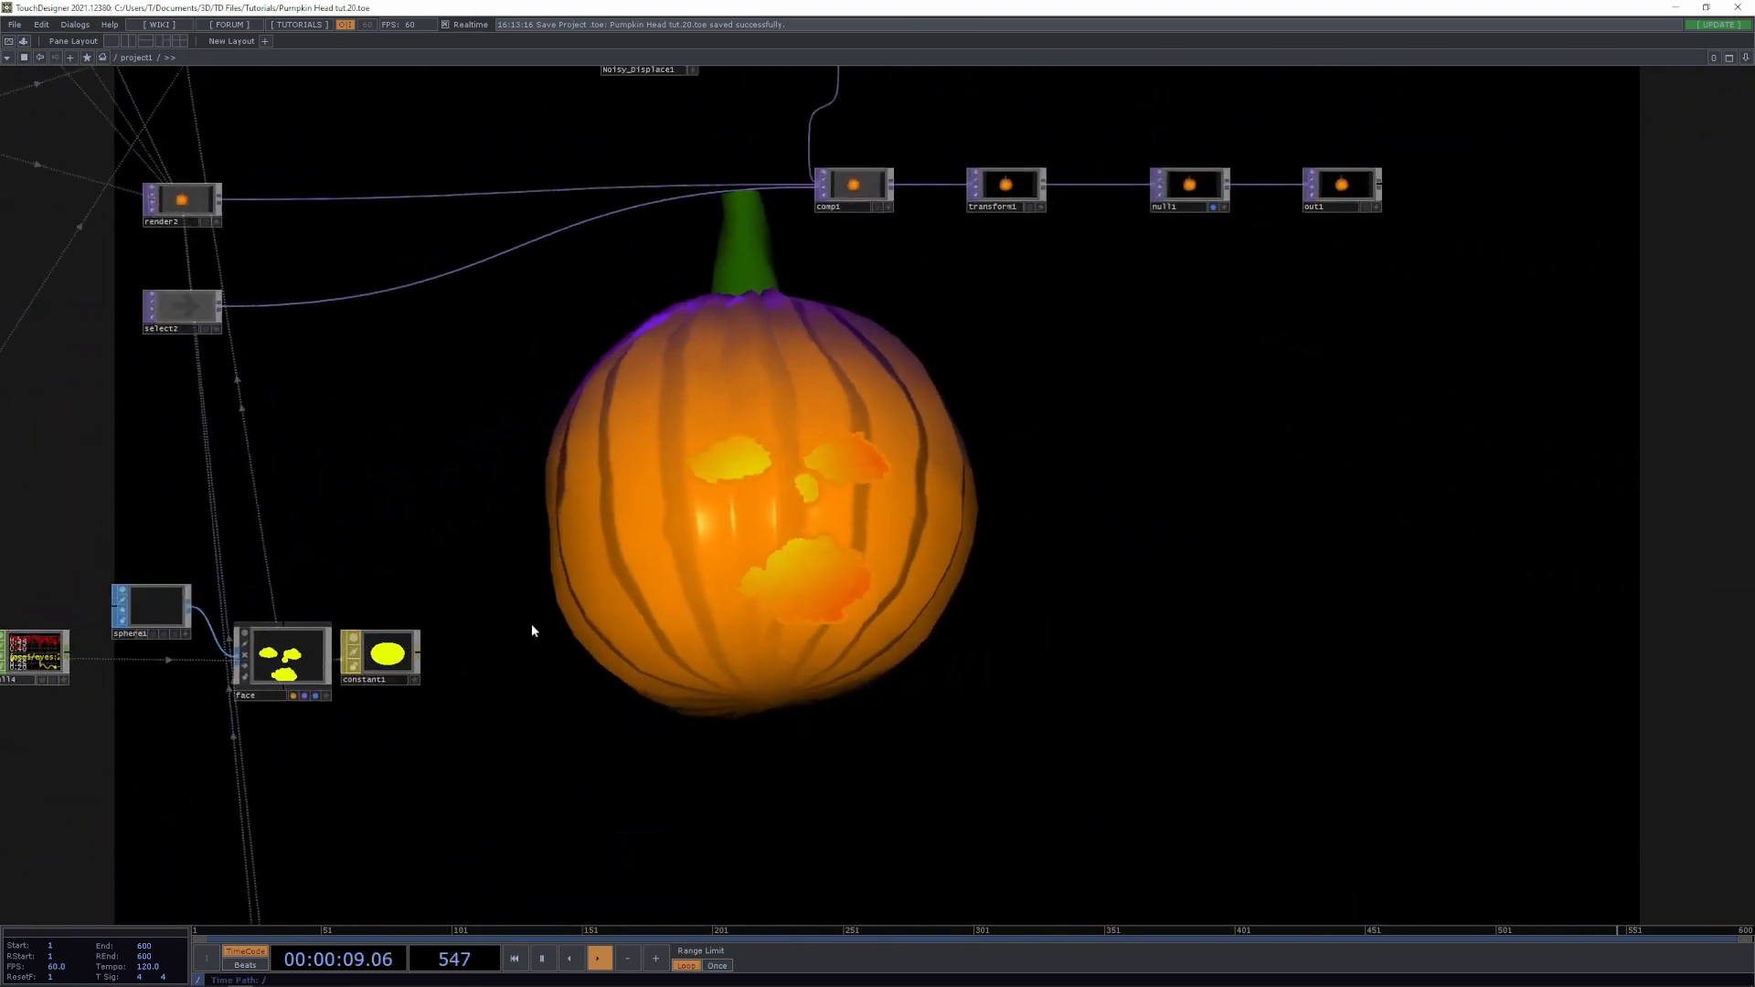
pyautogui.moveTo(841, 493); pyautogui.dragTo(1267, 431)
pyautogui.moveTo(945, 520); pyautogui.dragTo(904, 576)
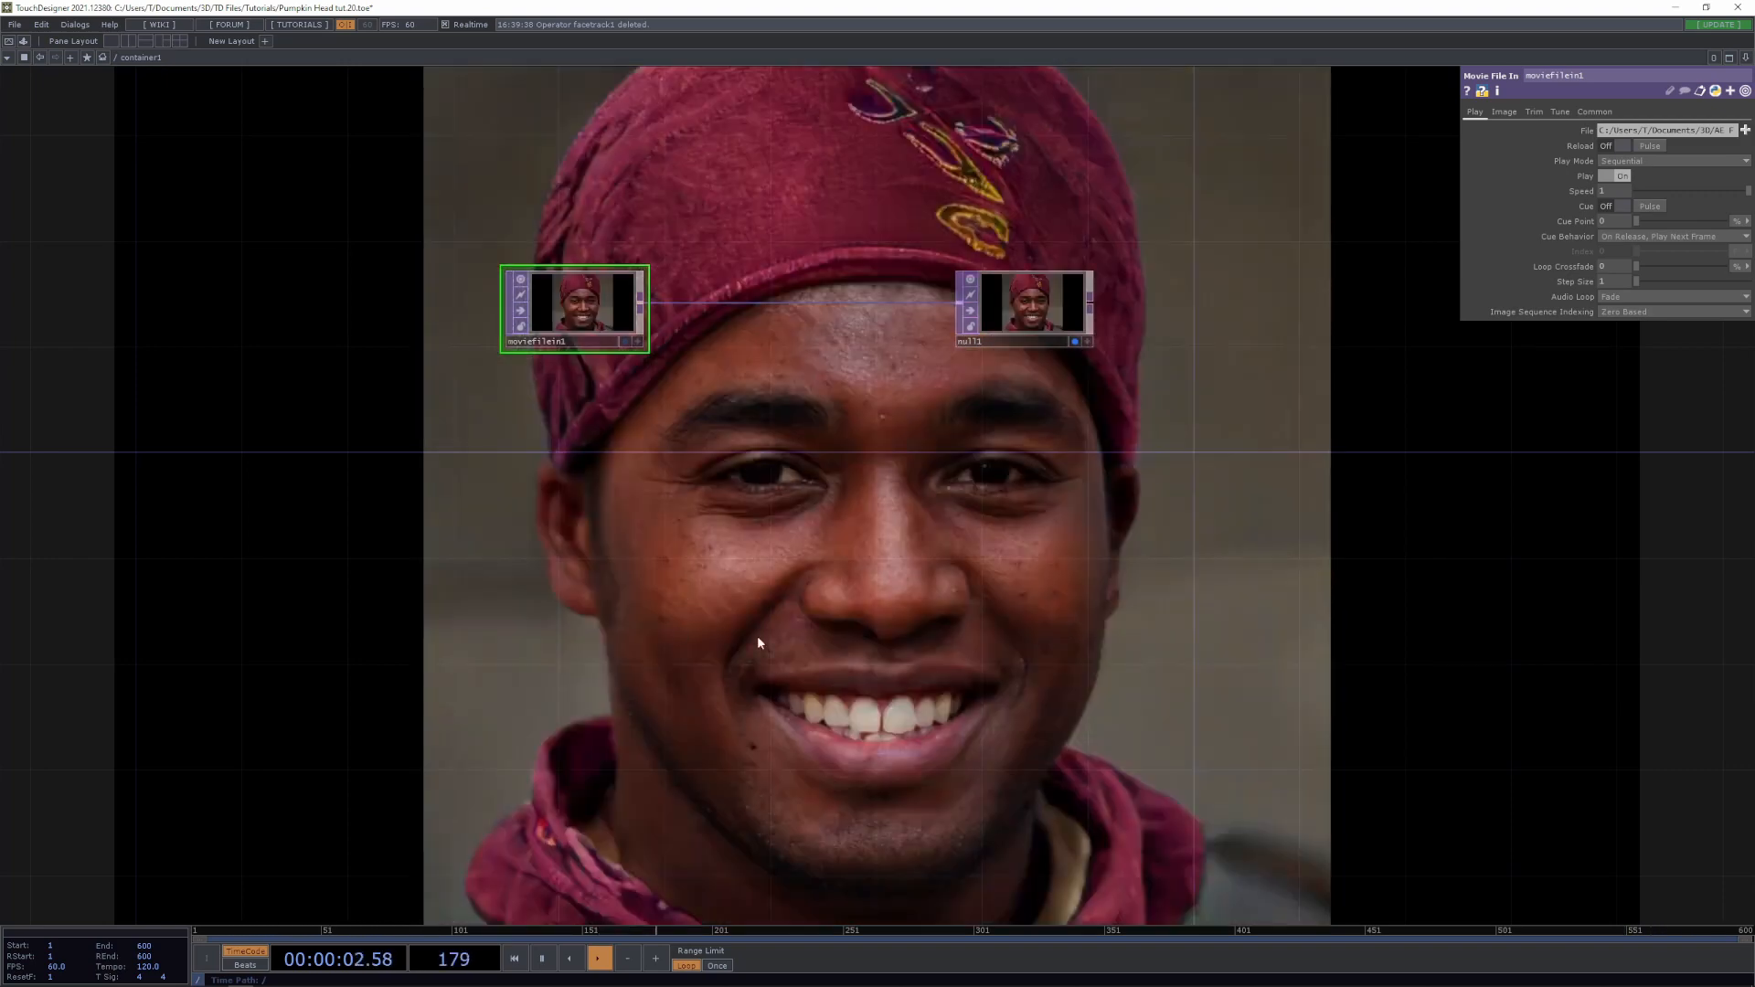
# Add a Face Track CHOP to the network beneath the null1 node
pyautogui.moveTo(936, 595); pyautogui.dragTo(673, 408)
pyautogui.moveTo(856, 548); pyautogui.dragTo(914, 625)
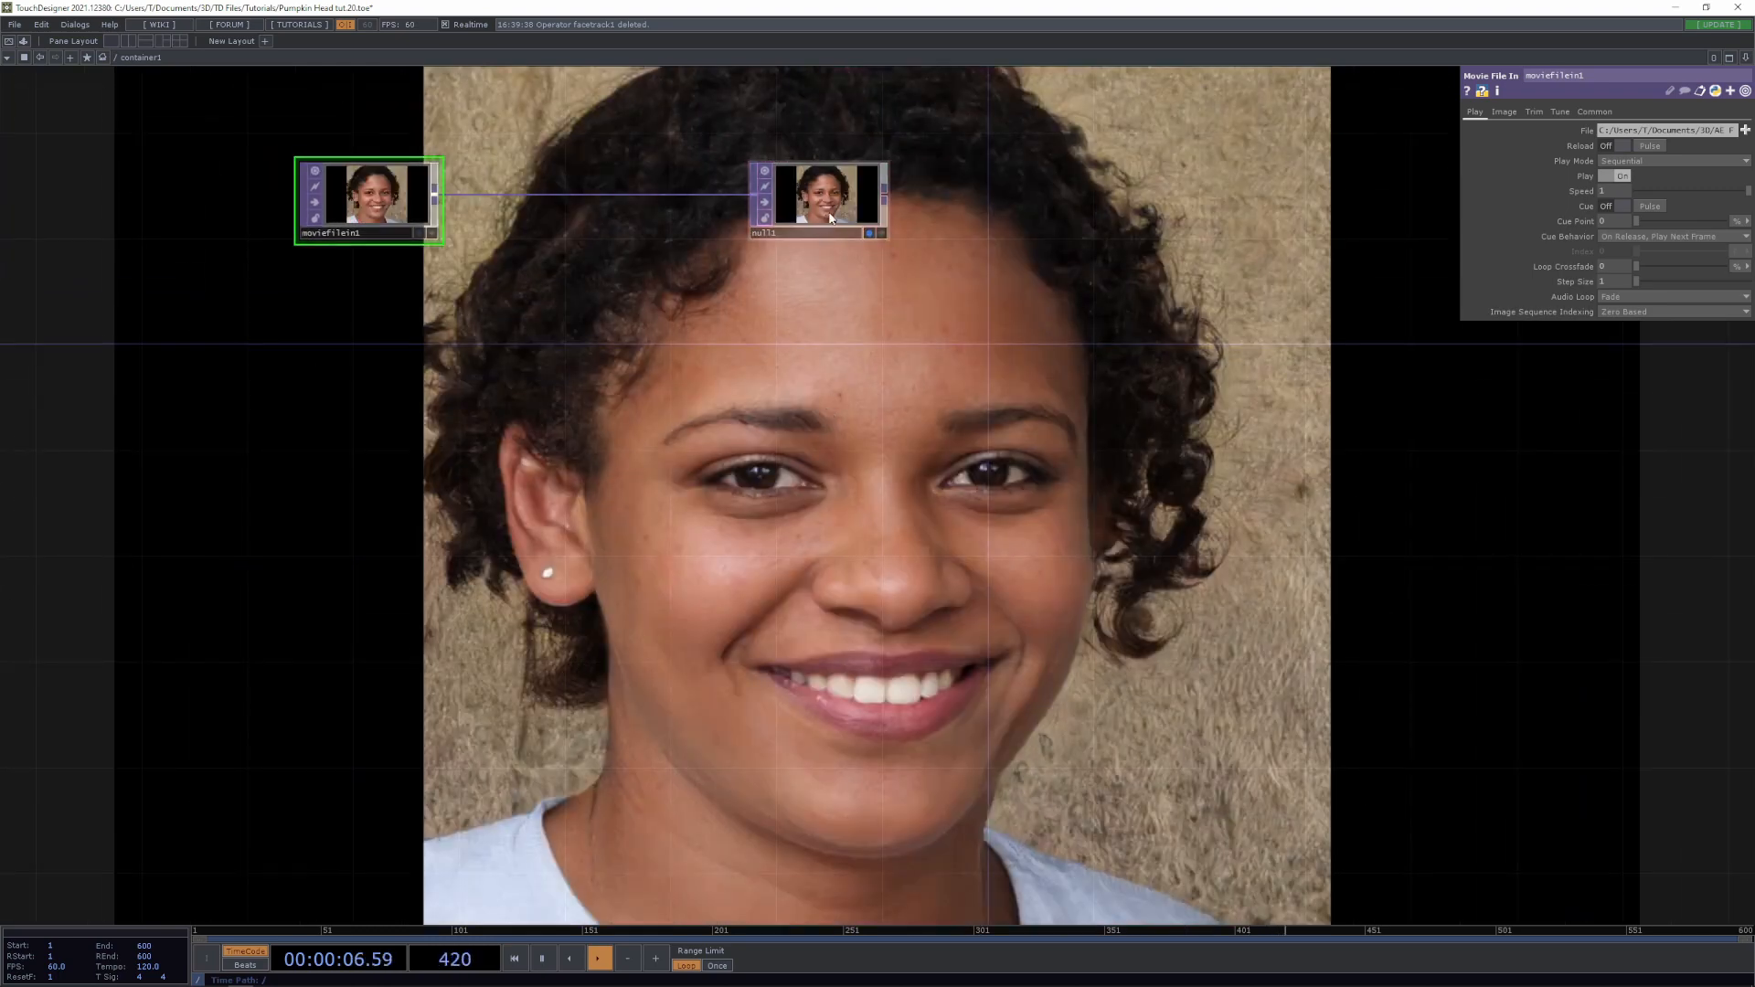
pyautogui.press('Tab')
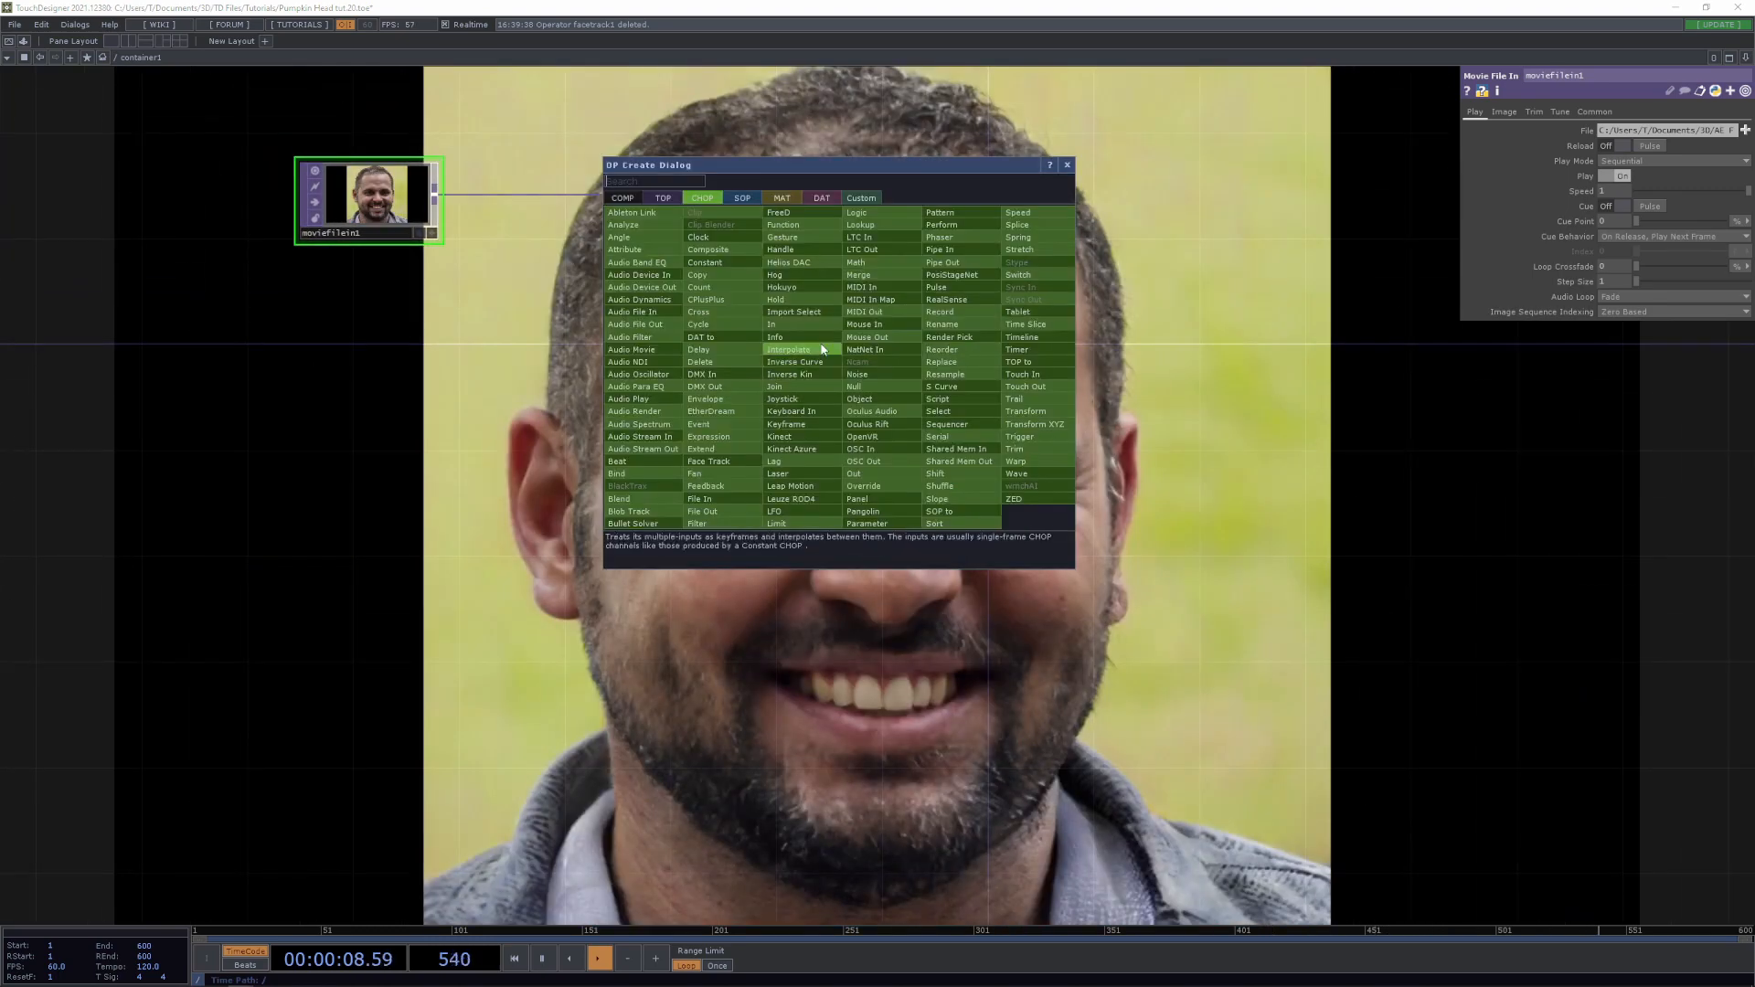
pyautogui.click(708, 461)
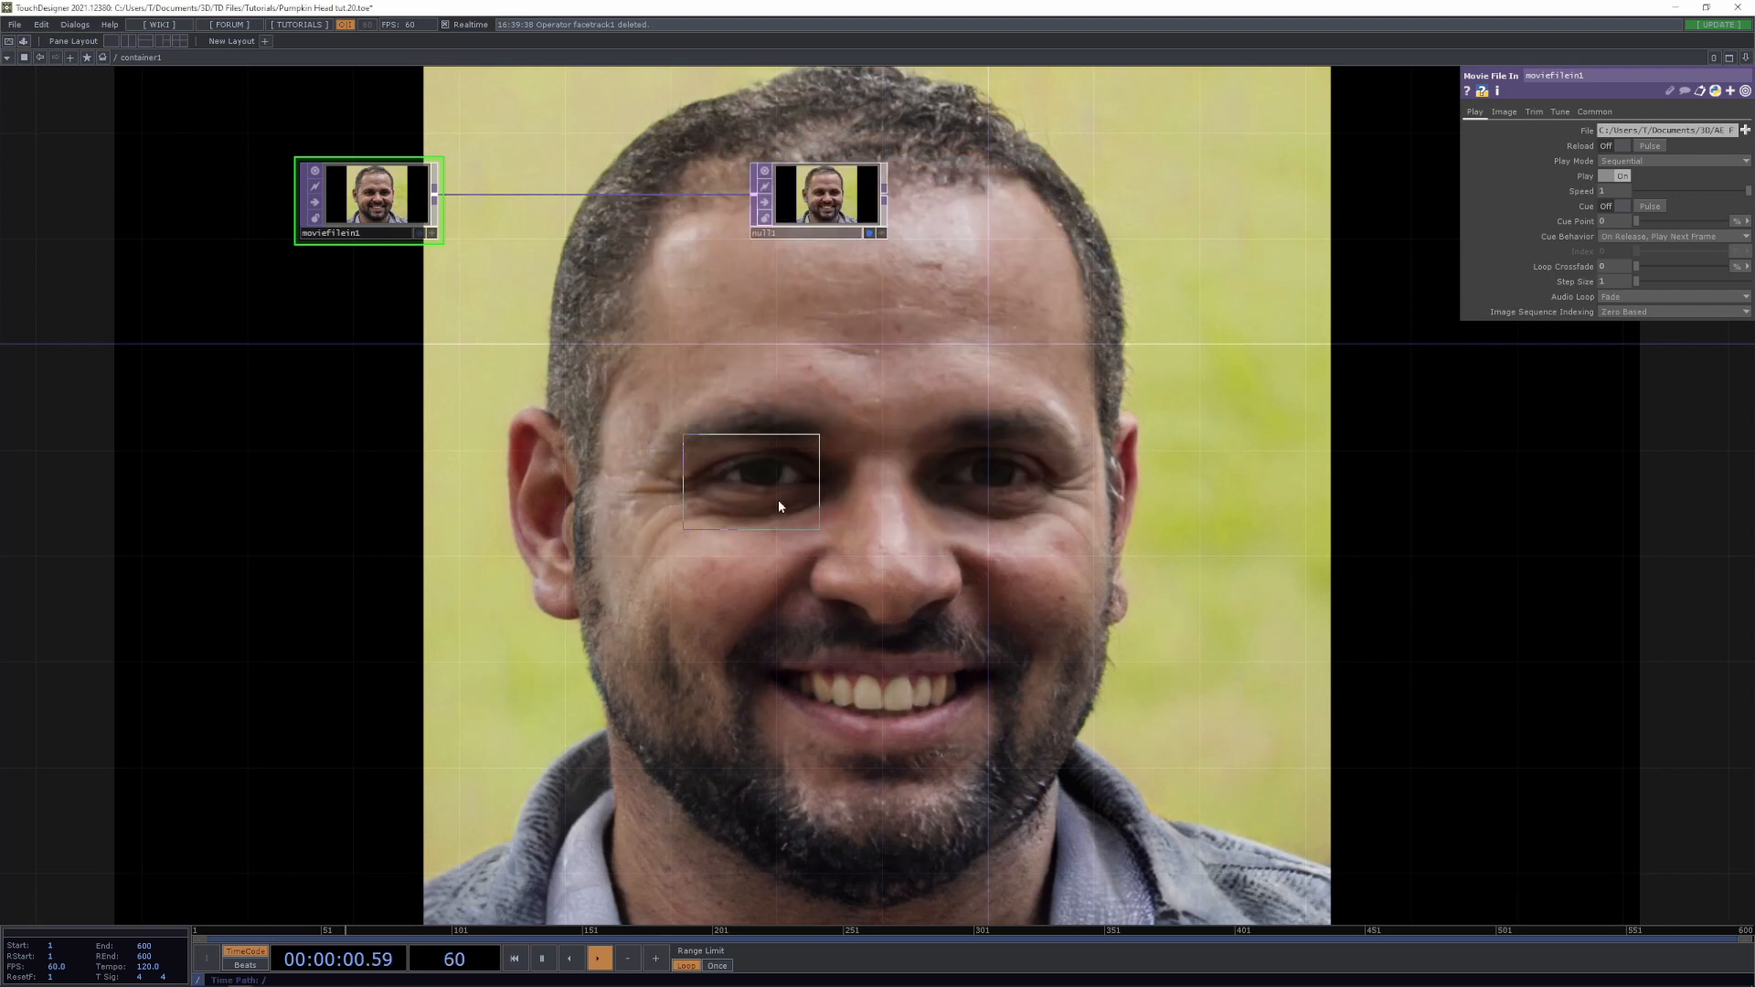
pyautogui.click(859, 562)
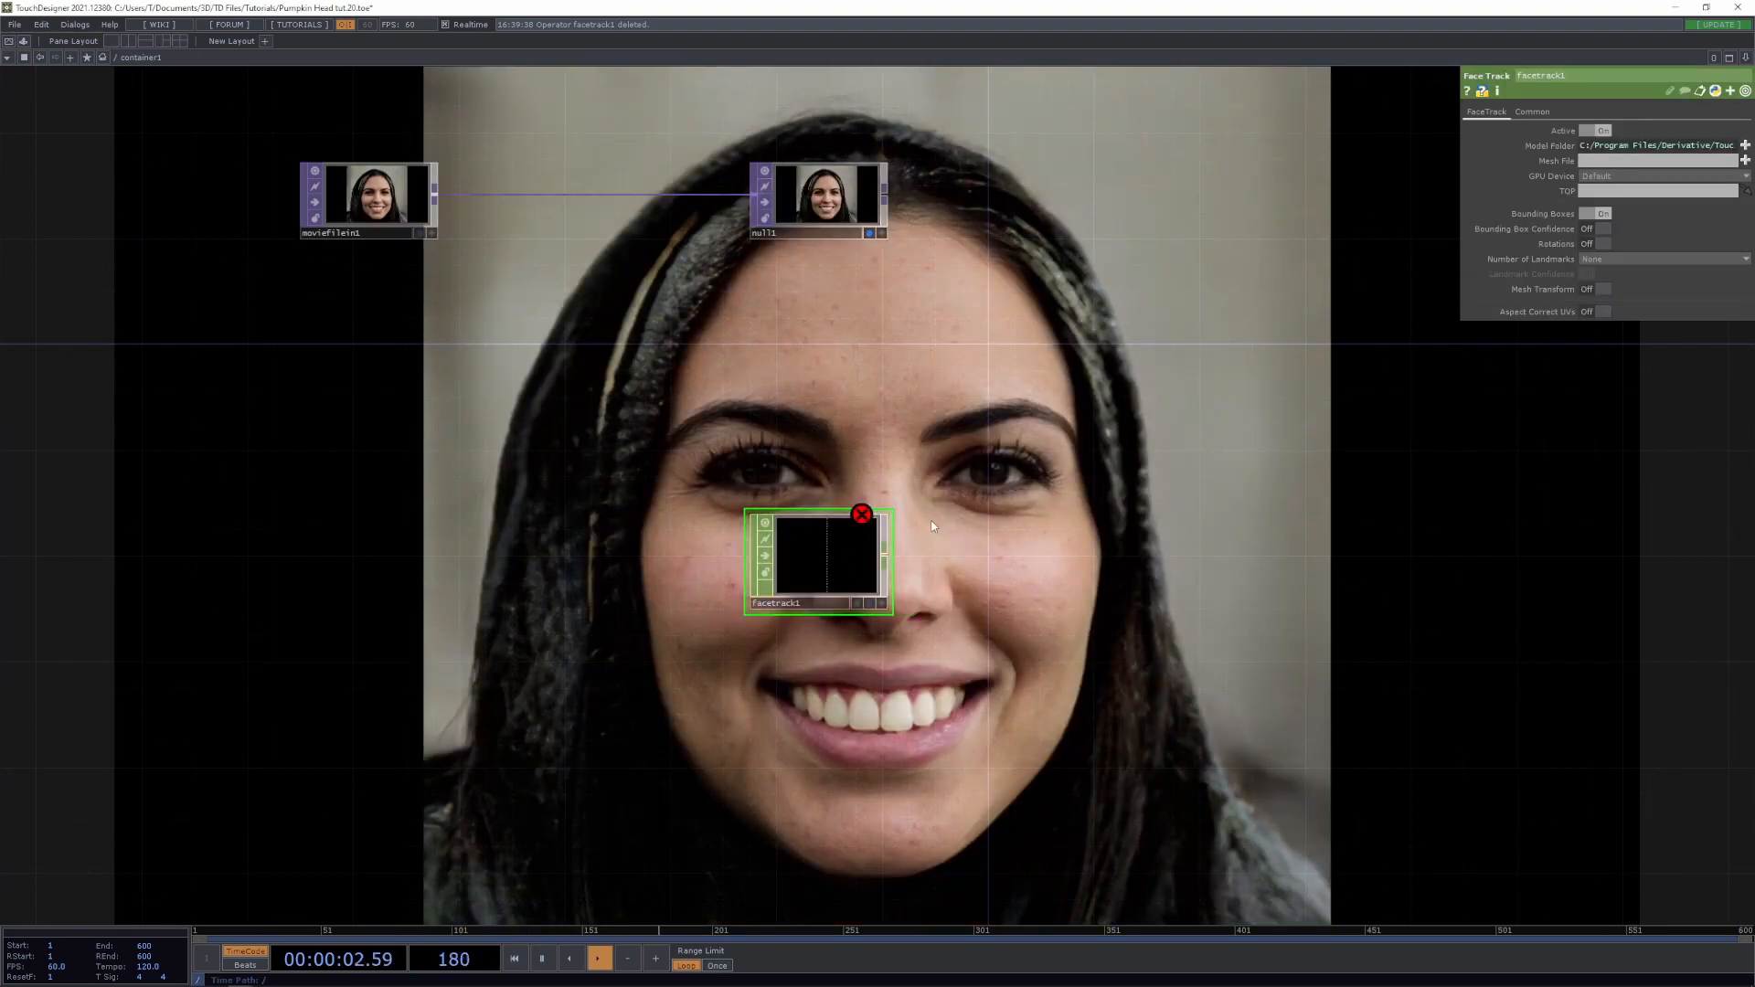
# Check the Face Track node's error information and assign null1 as its TOP source
pyautogui.middleClick(866, 555)
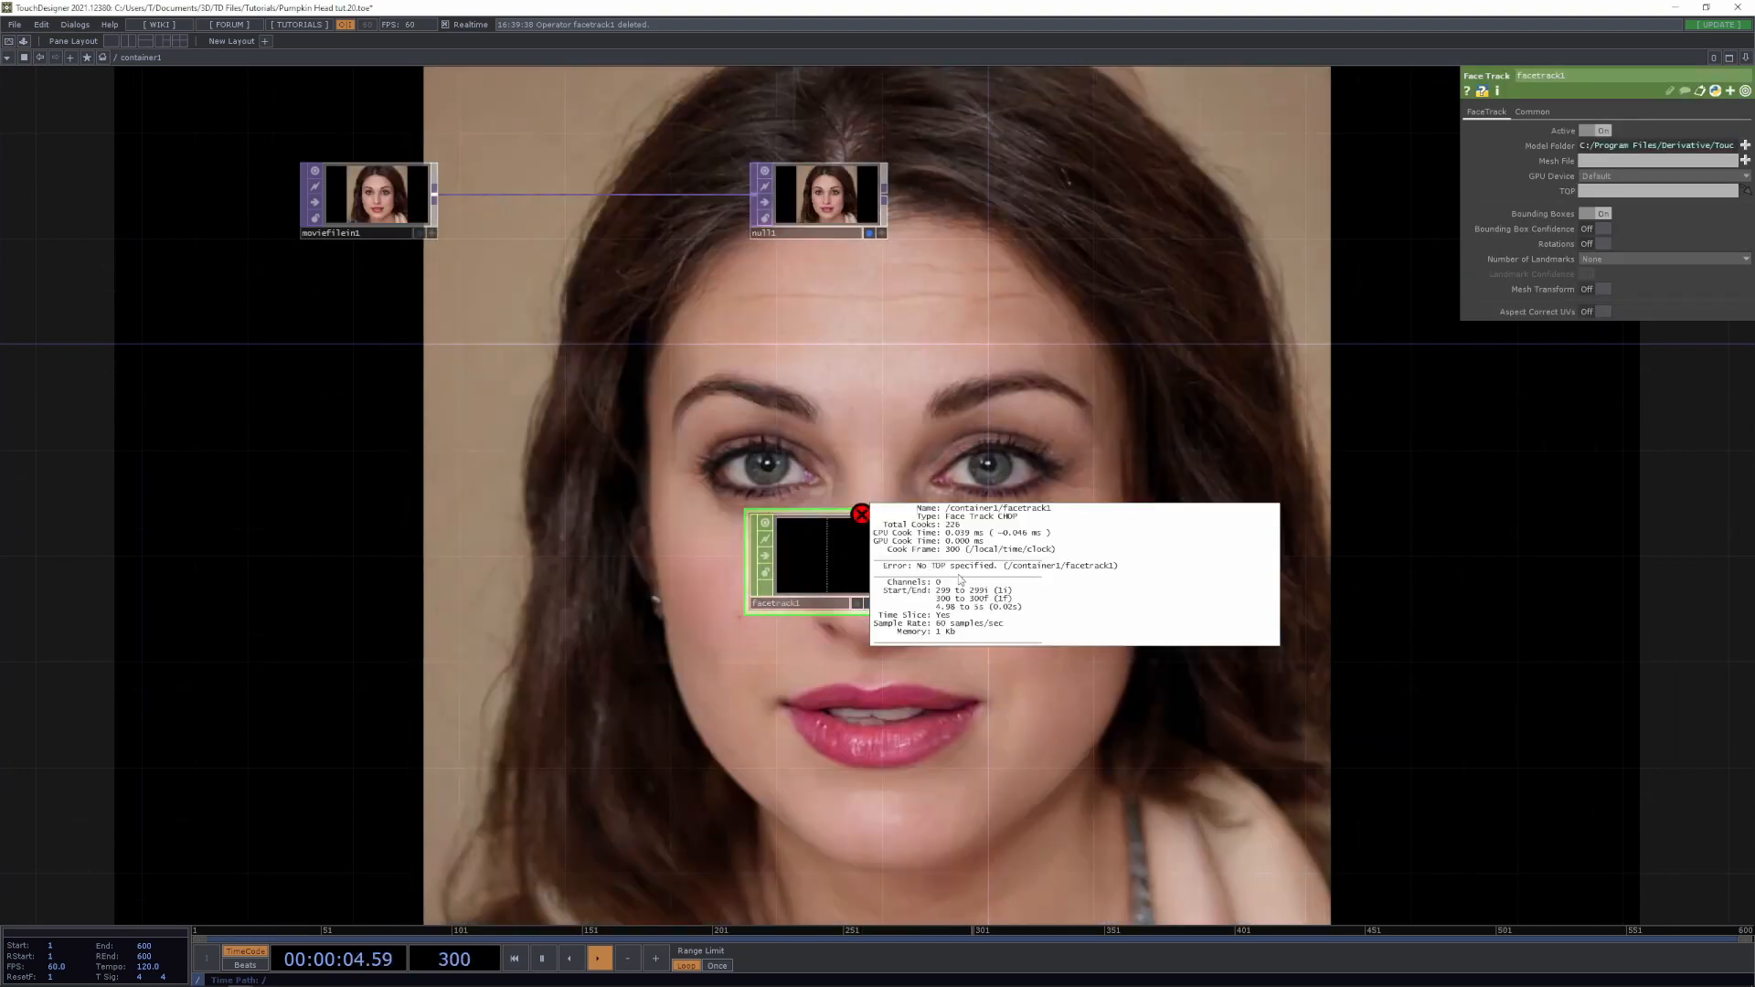
pyautogui.moveTo(829, 195); pyautogui.dragTo(829, 512)
pyautogui.scroll(5, 873, 581)
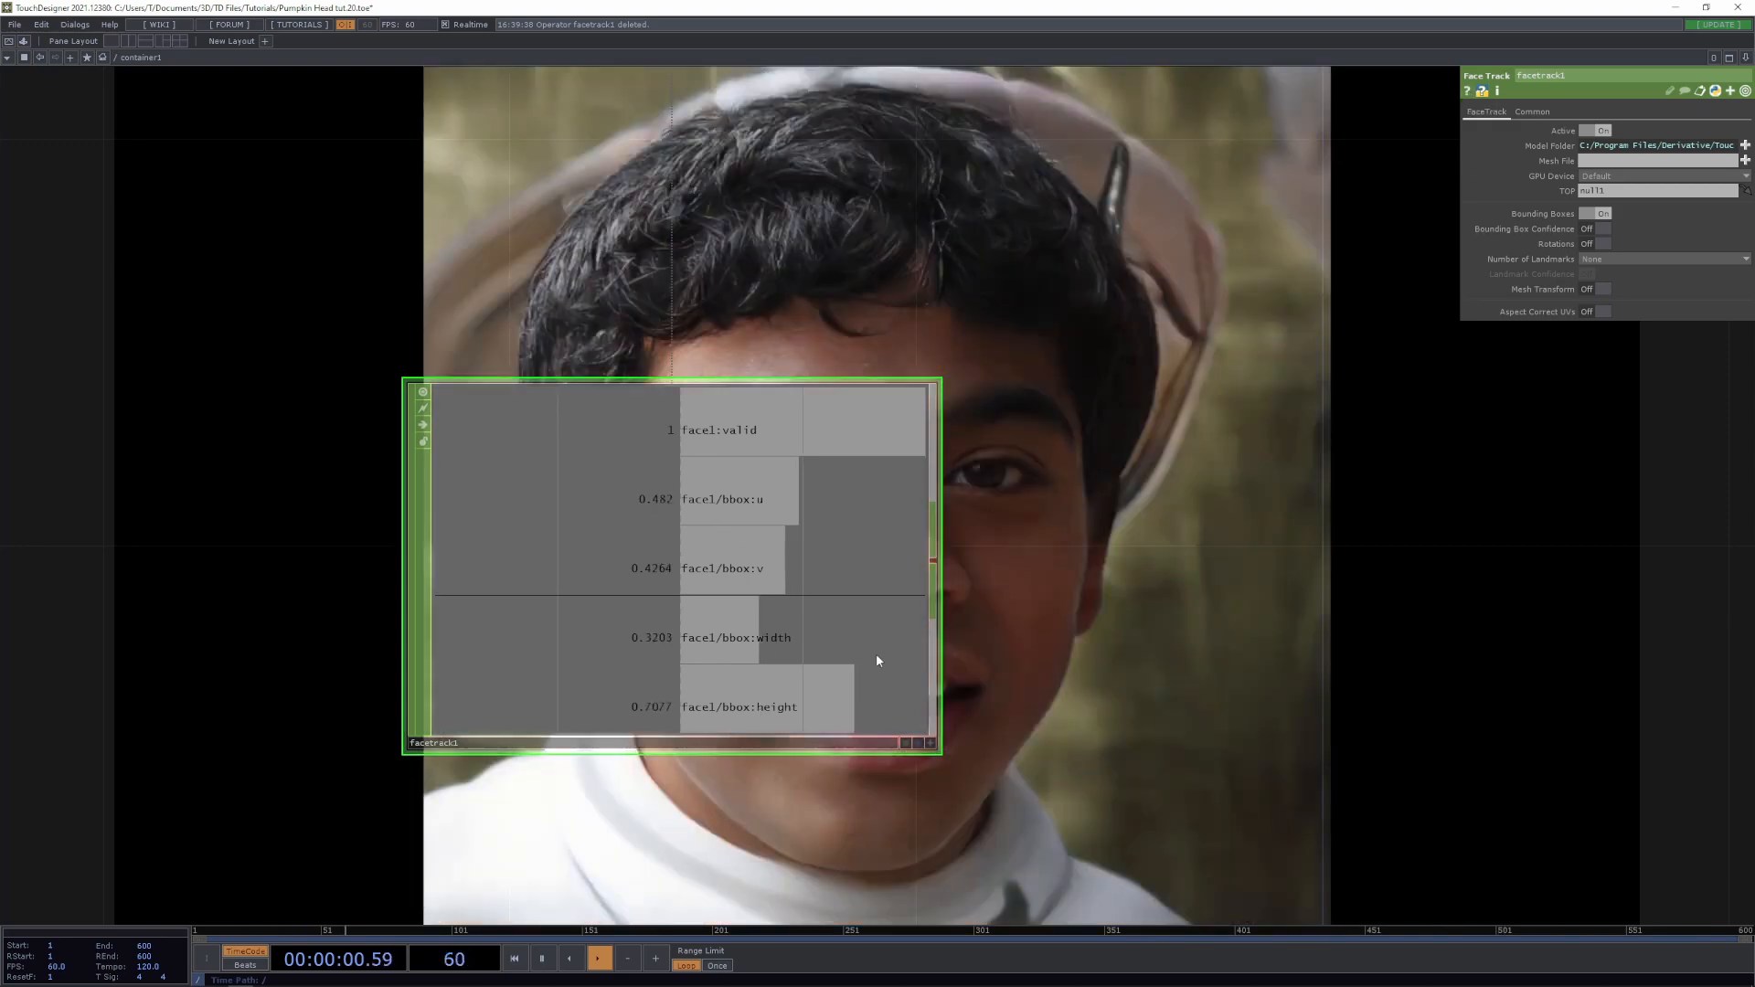
# Open the Face Track CHOP documentation and read the instructions for creating the Nvidia nvf face mesh file
pyautogui.click(1468, 91)
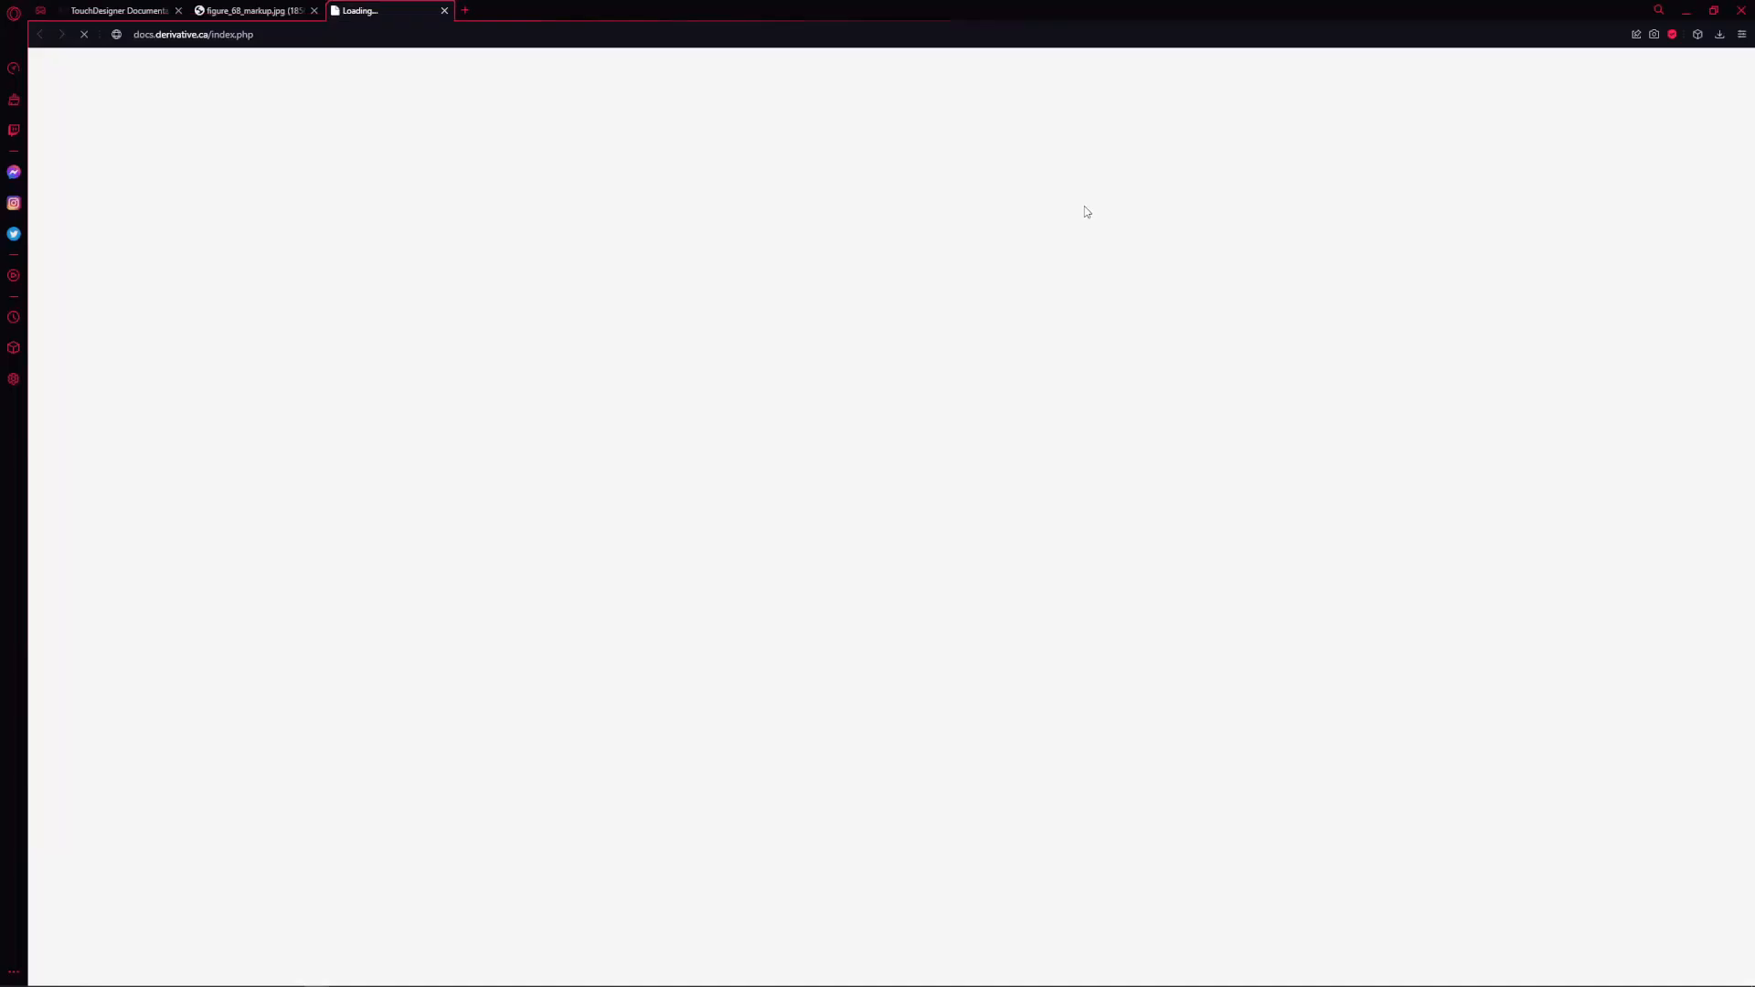
pyautogui.click(123, 10)
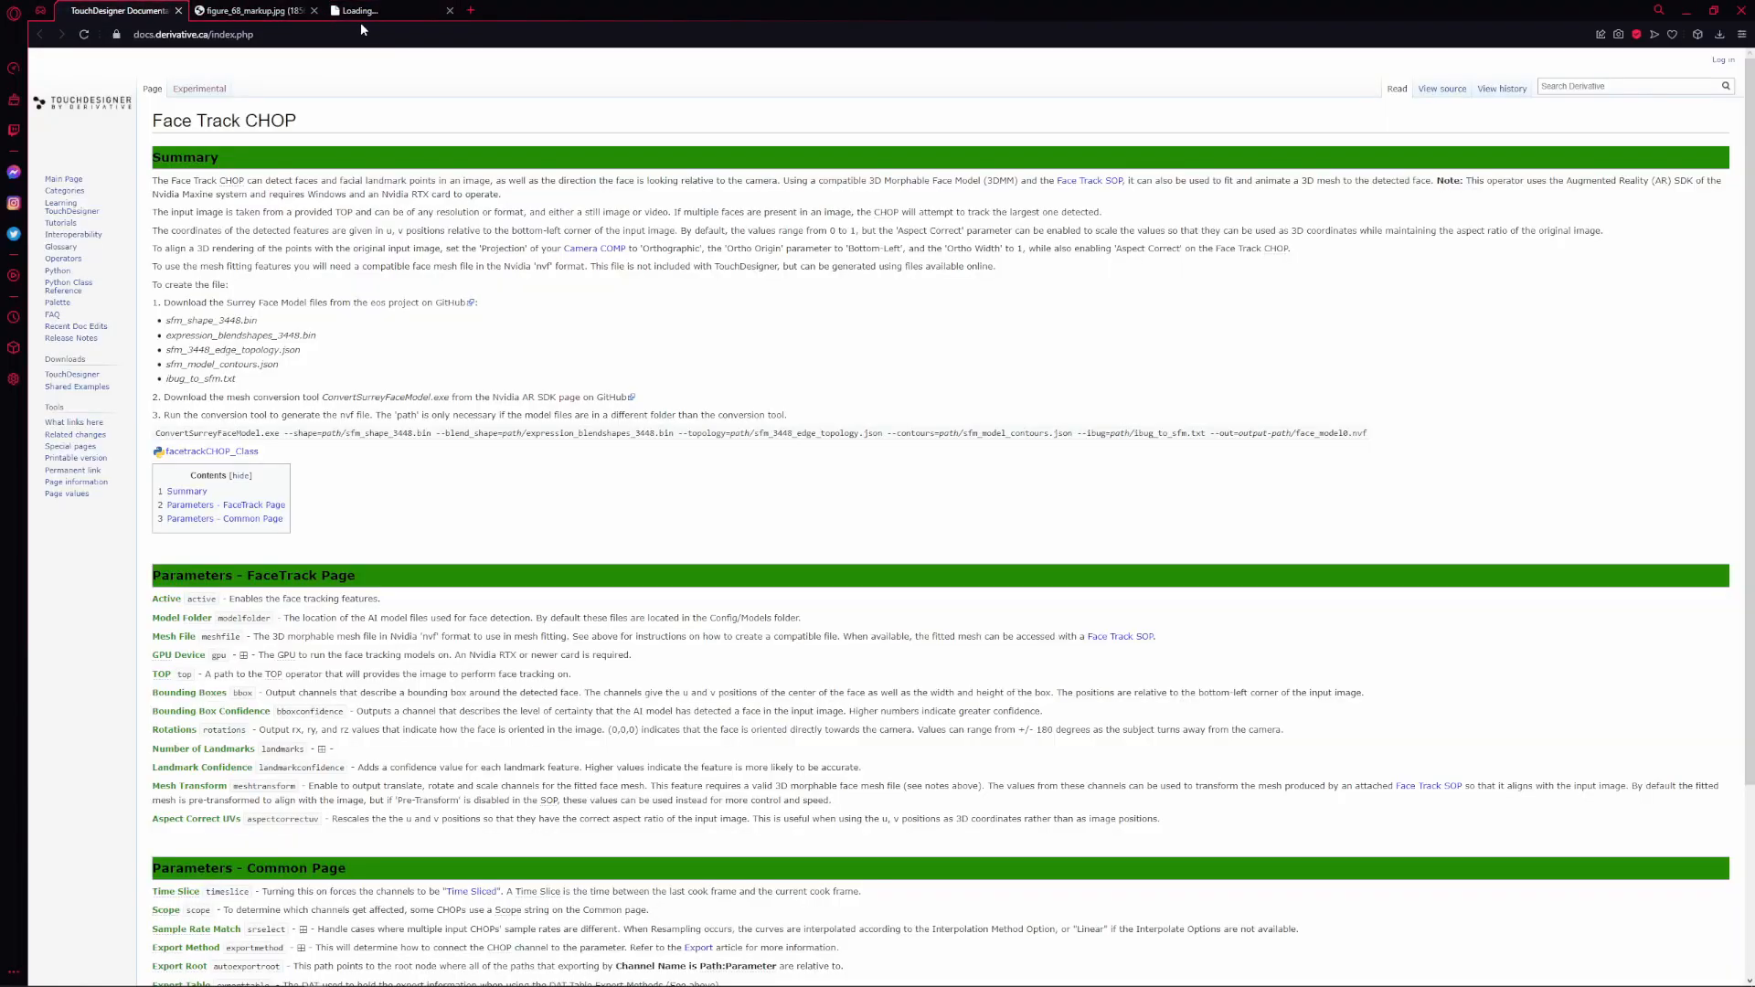
pyautogui.middleClick(384, 11)
pyautogui.moveTo(1166, 281); pyautogui.dragTo(195, 180)
pyautogui.click(500, 382)
pyautogui.moveTo(155, 305); pyautogui.dragTo(882, 449)
pyautogui.moveTo(1173, 447); pyautogui.dragTo(1422, 439)
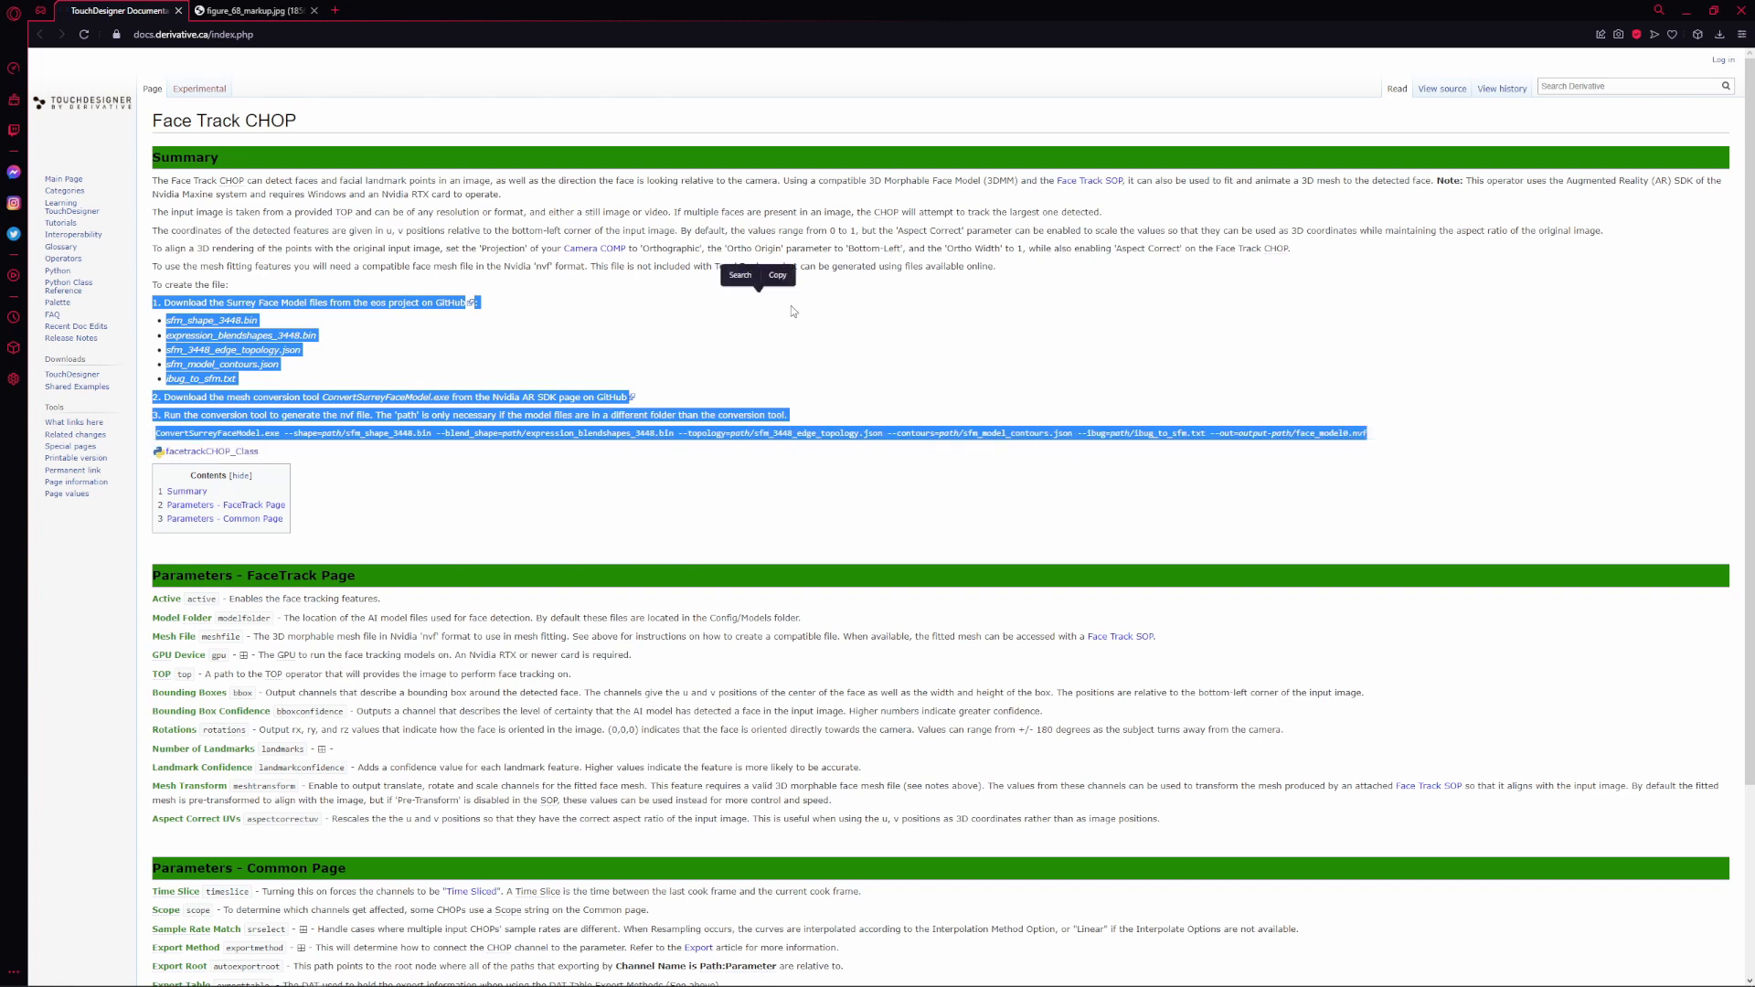
pyautogui.click(317, 365)
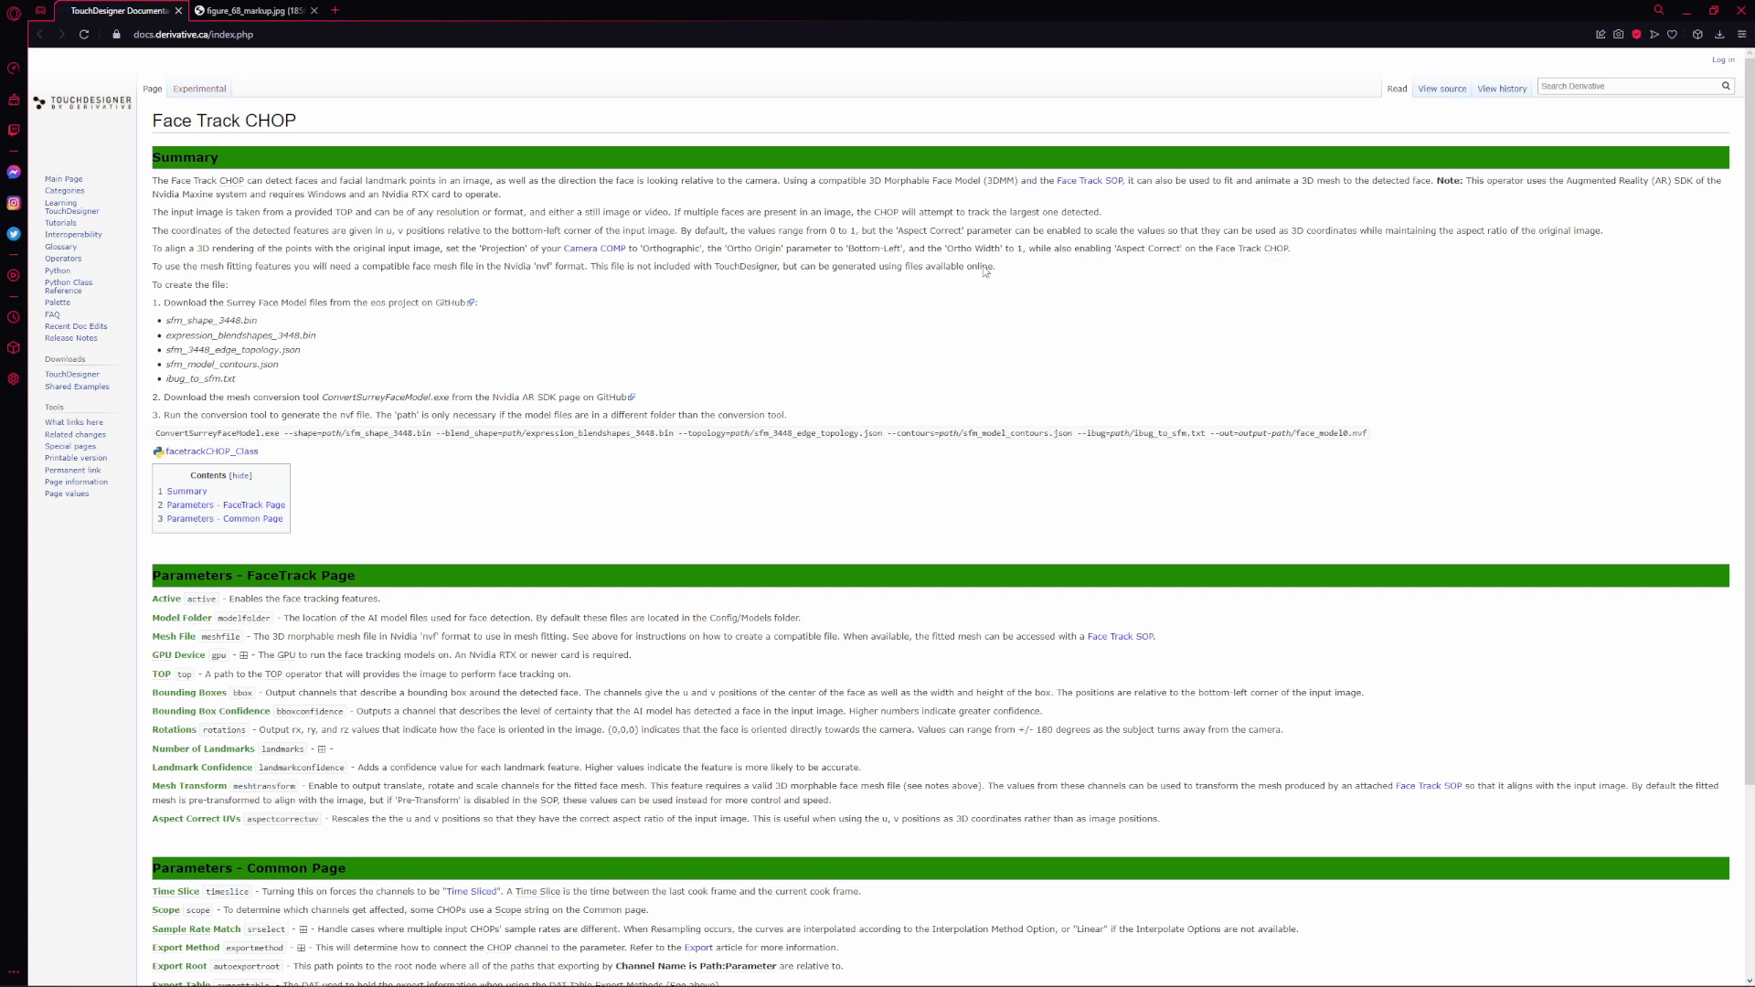
# Read the documentation's notes on u, v coordinates, orthographic camera setup and mesh fitting, and return to TouchDesigner
pyautogui.moveTo(984, 271); pyautogui.dragTo(145, 239)
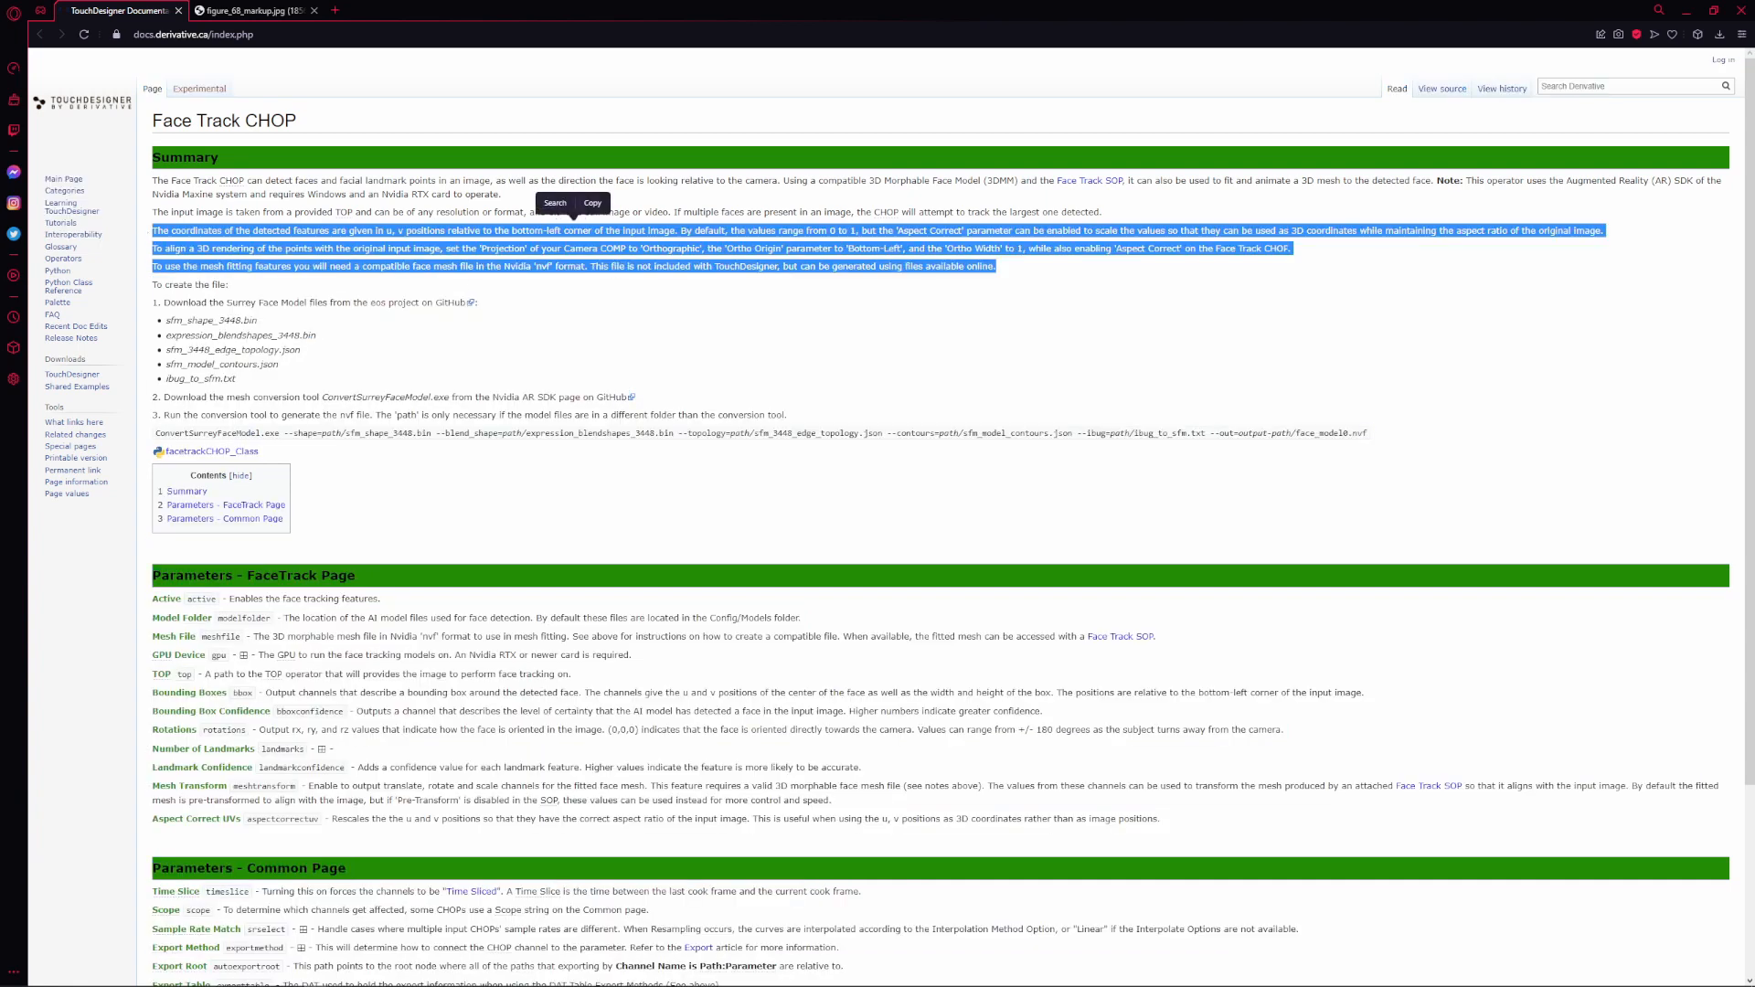
pyautogui.click(986, 295)
pyautogui.moveTo(1040, 273); pyautogui.dragTo(261, 212)
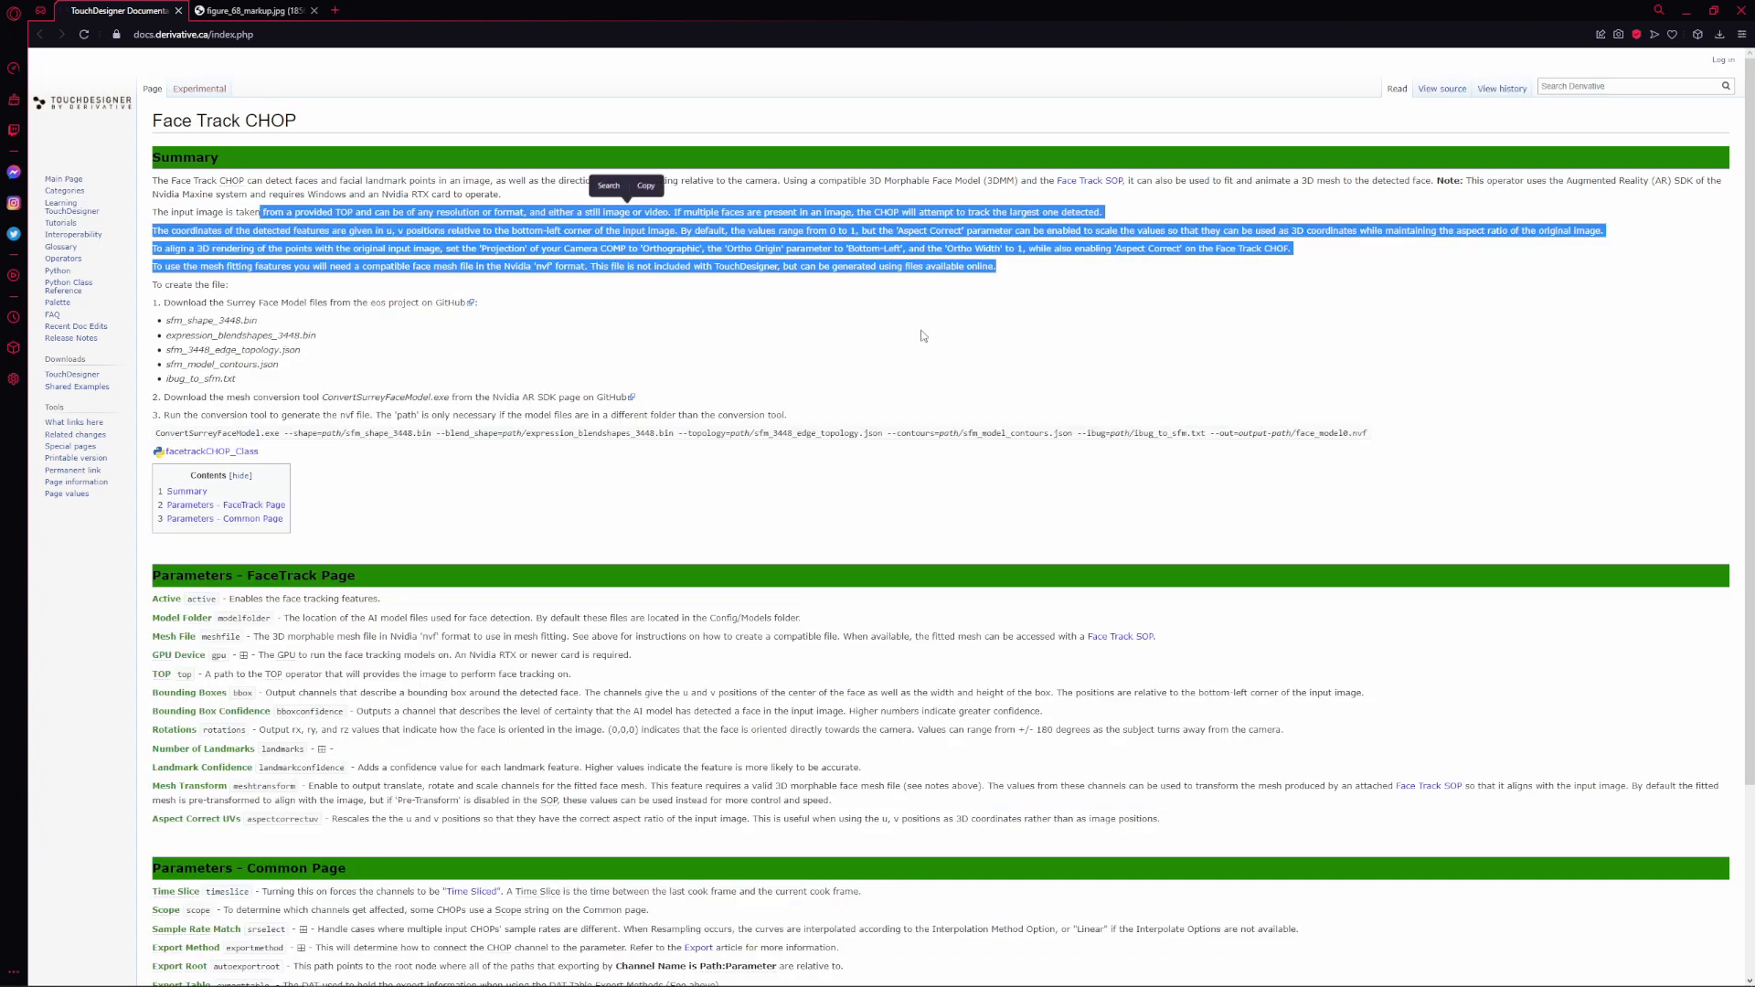
pyautogui.click(1006, 306)
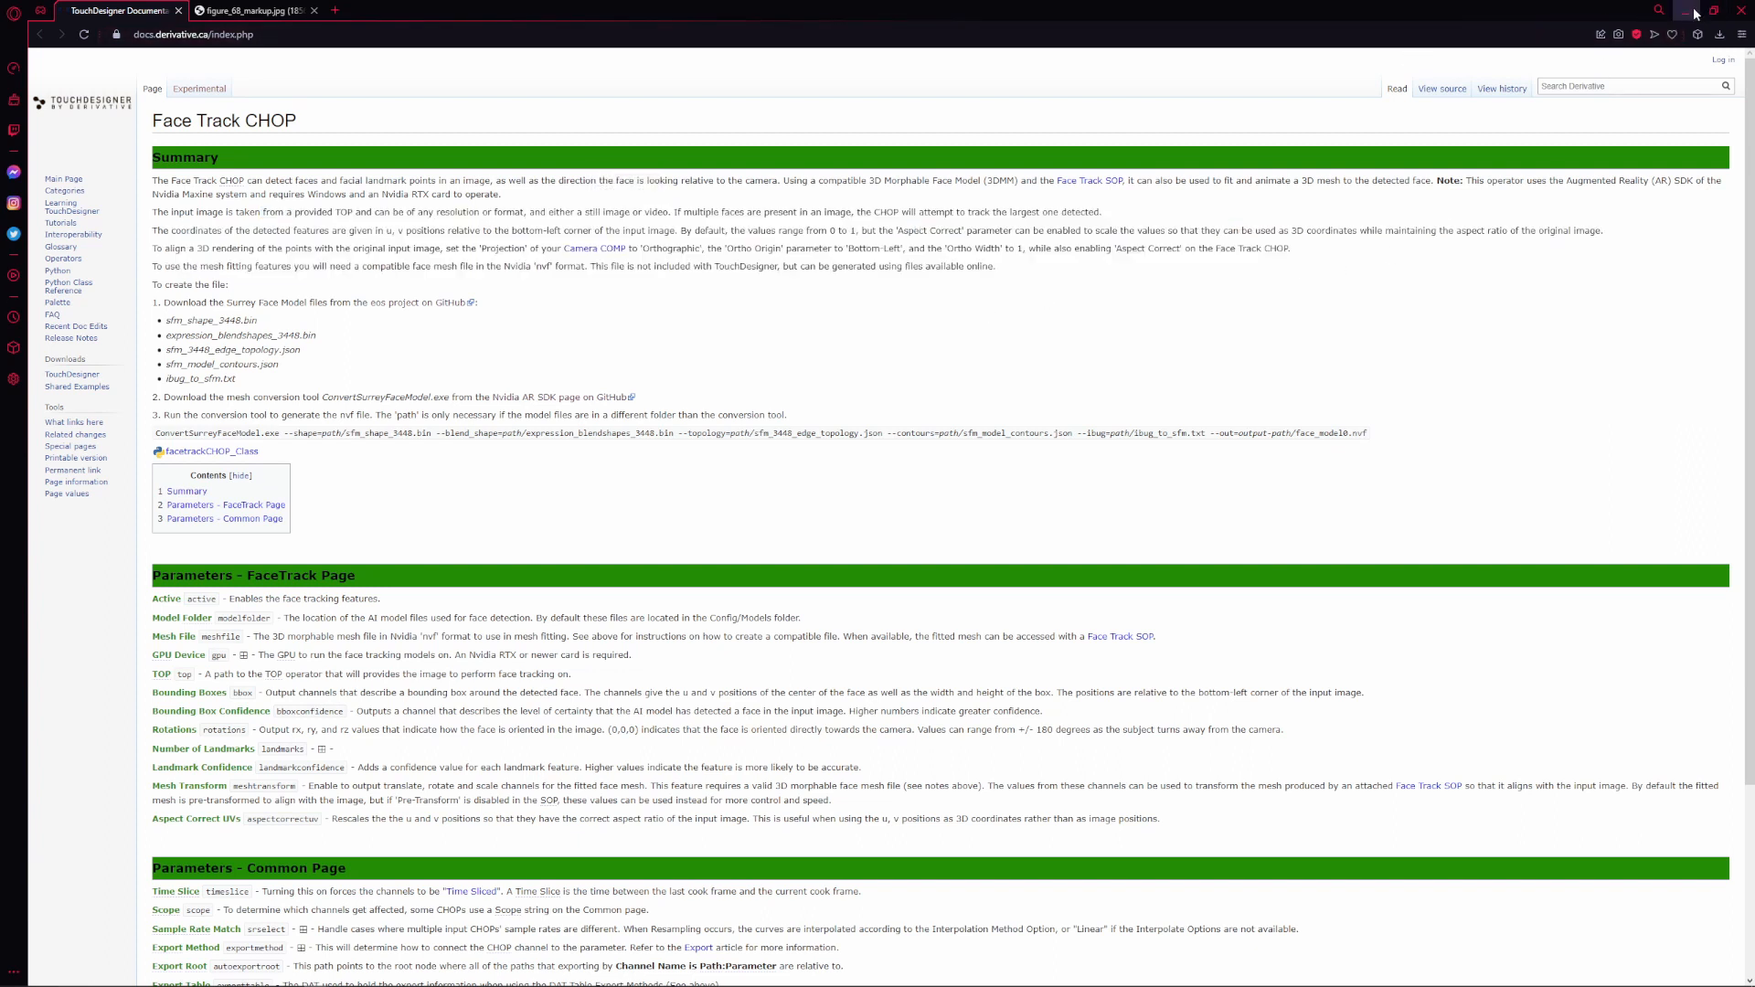
pyautogui.click(1685, 14)
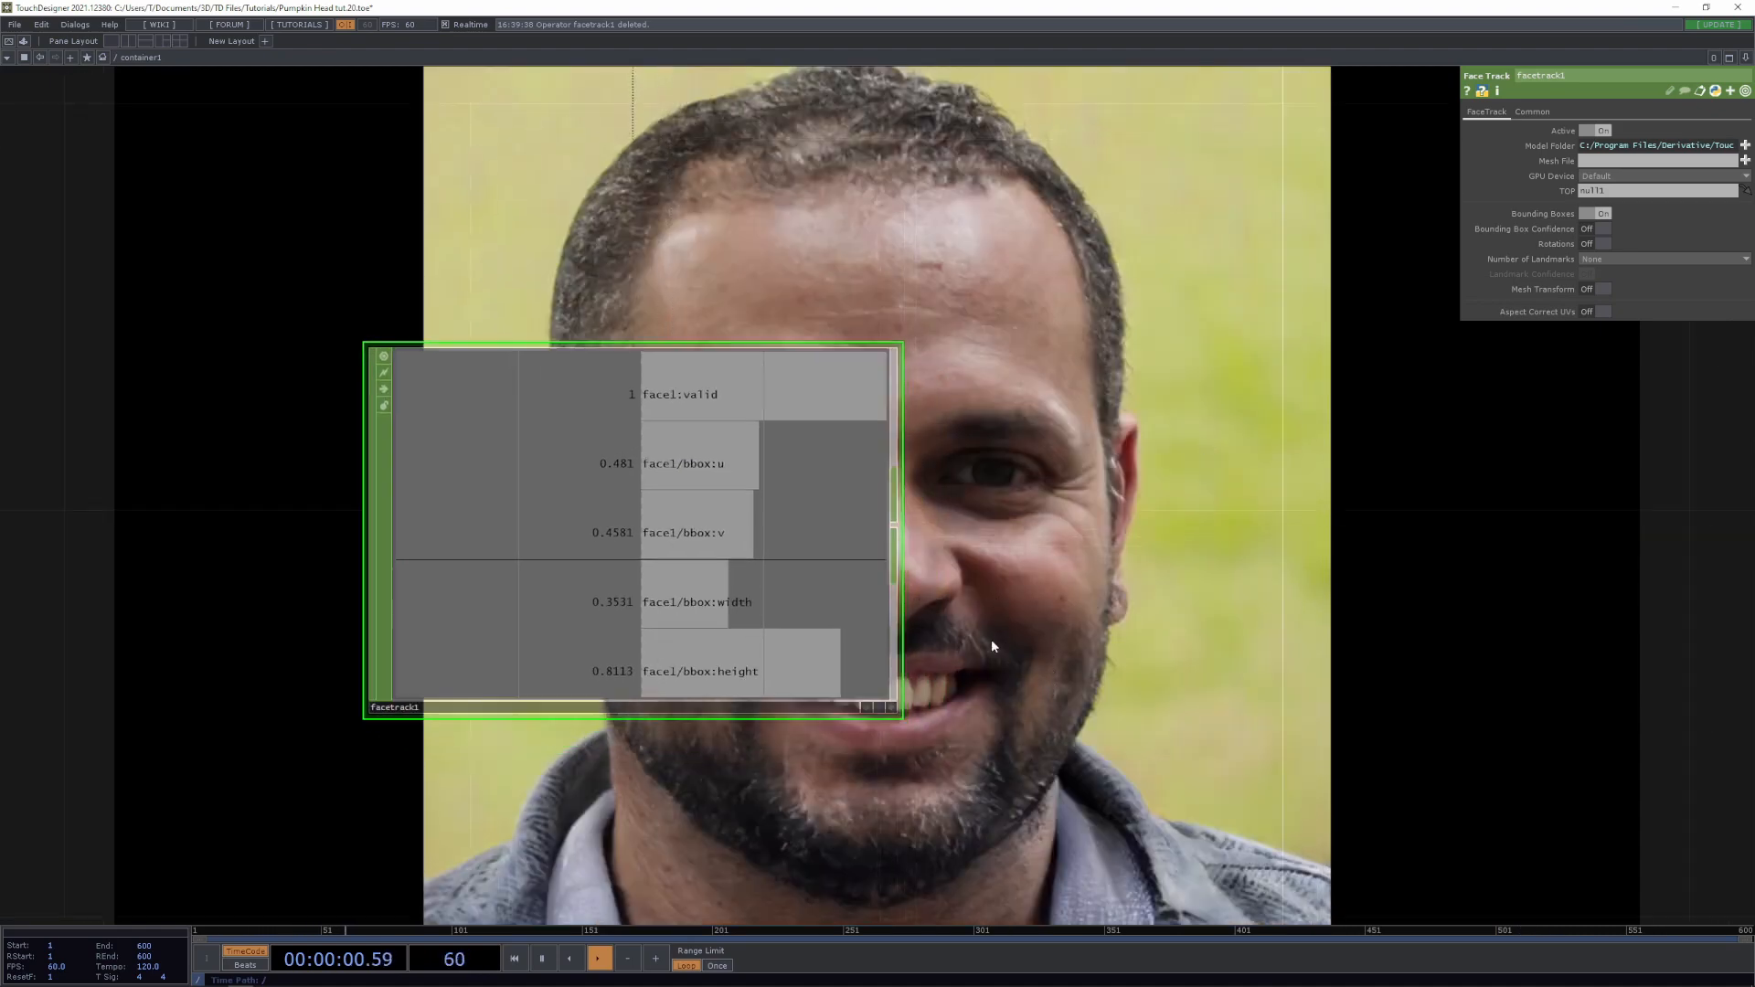
# Inspect the Face Track node's bounding box channels and turn on Aspect Correct UVs
pyautogui.scroll(-3, 1106, 633)
pyautogui.moveTo(1108, 656); pyautogui.dragTo(974, 719)
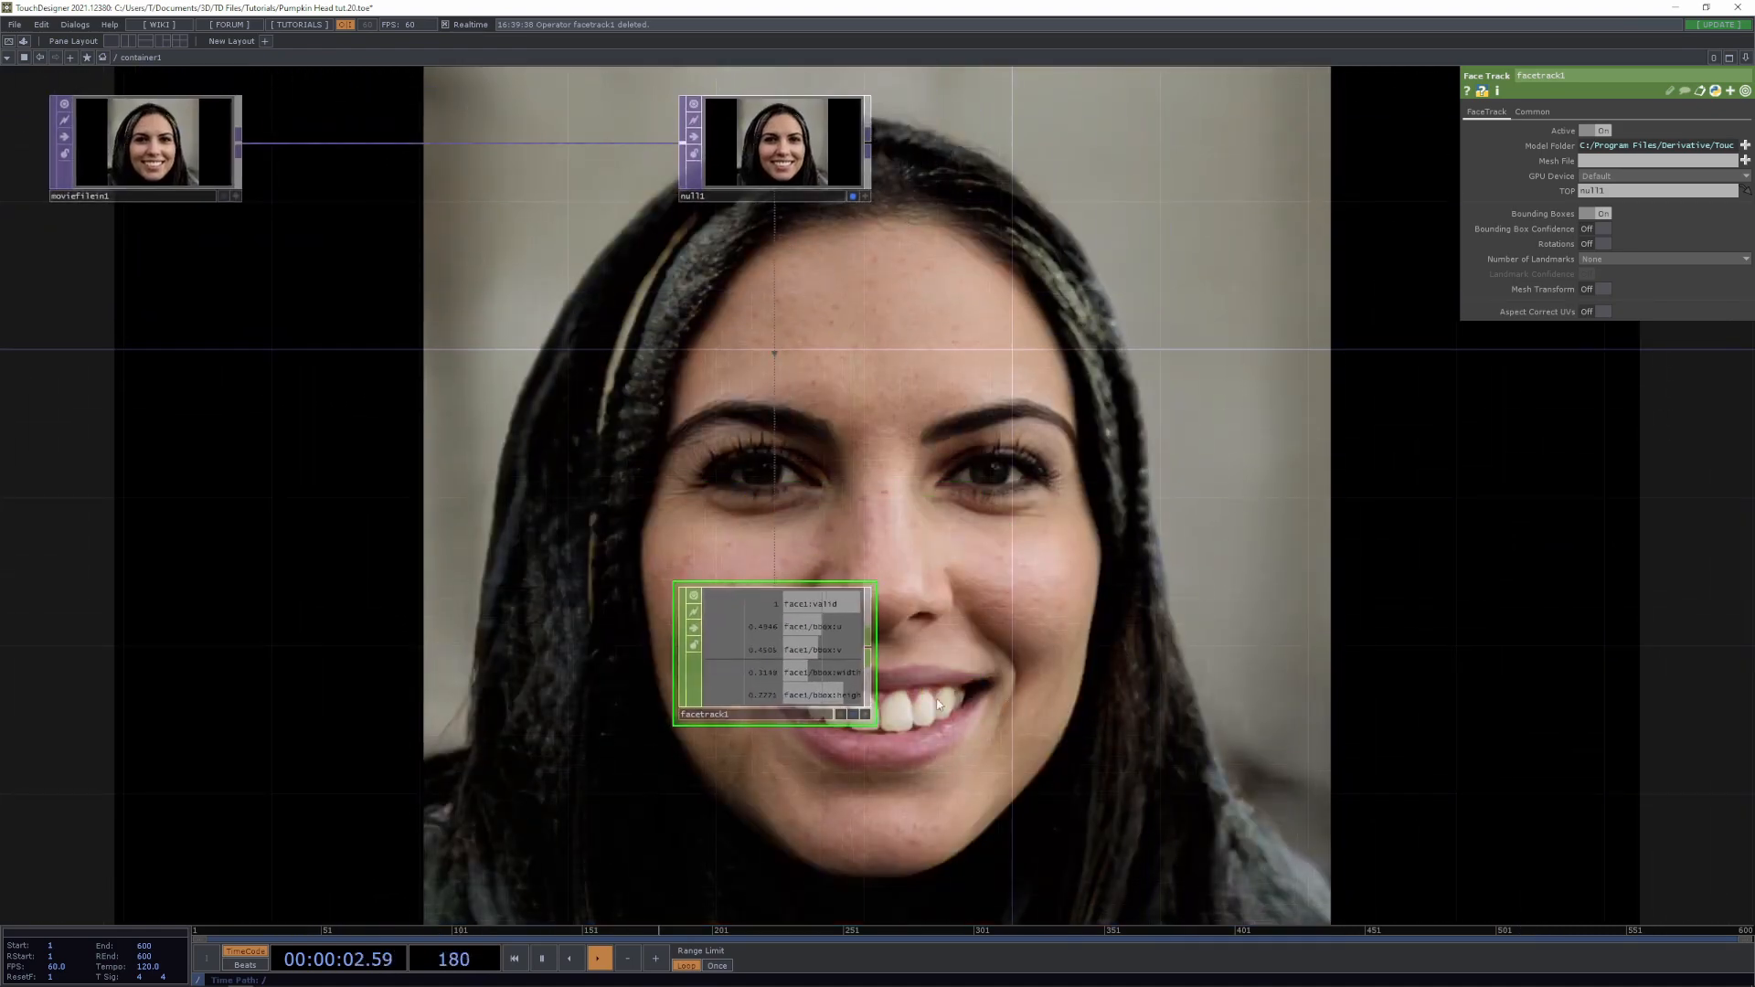
pyautogui.scroll(3, 958, 700)
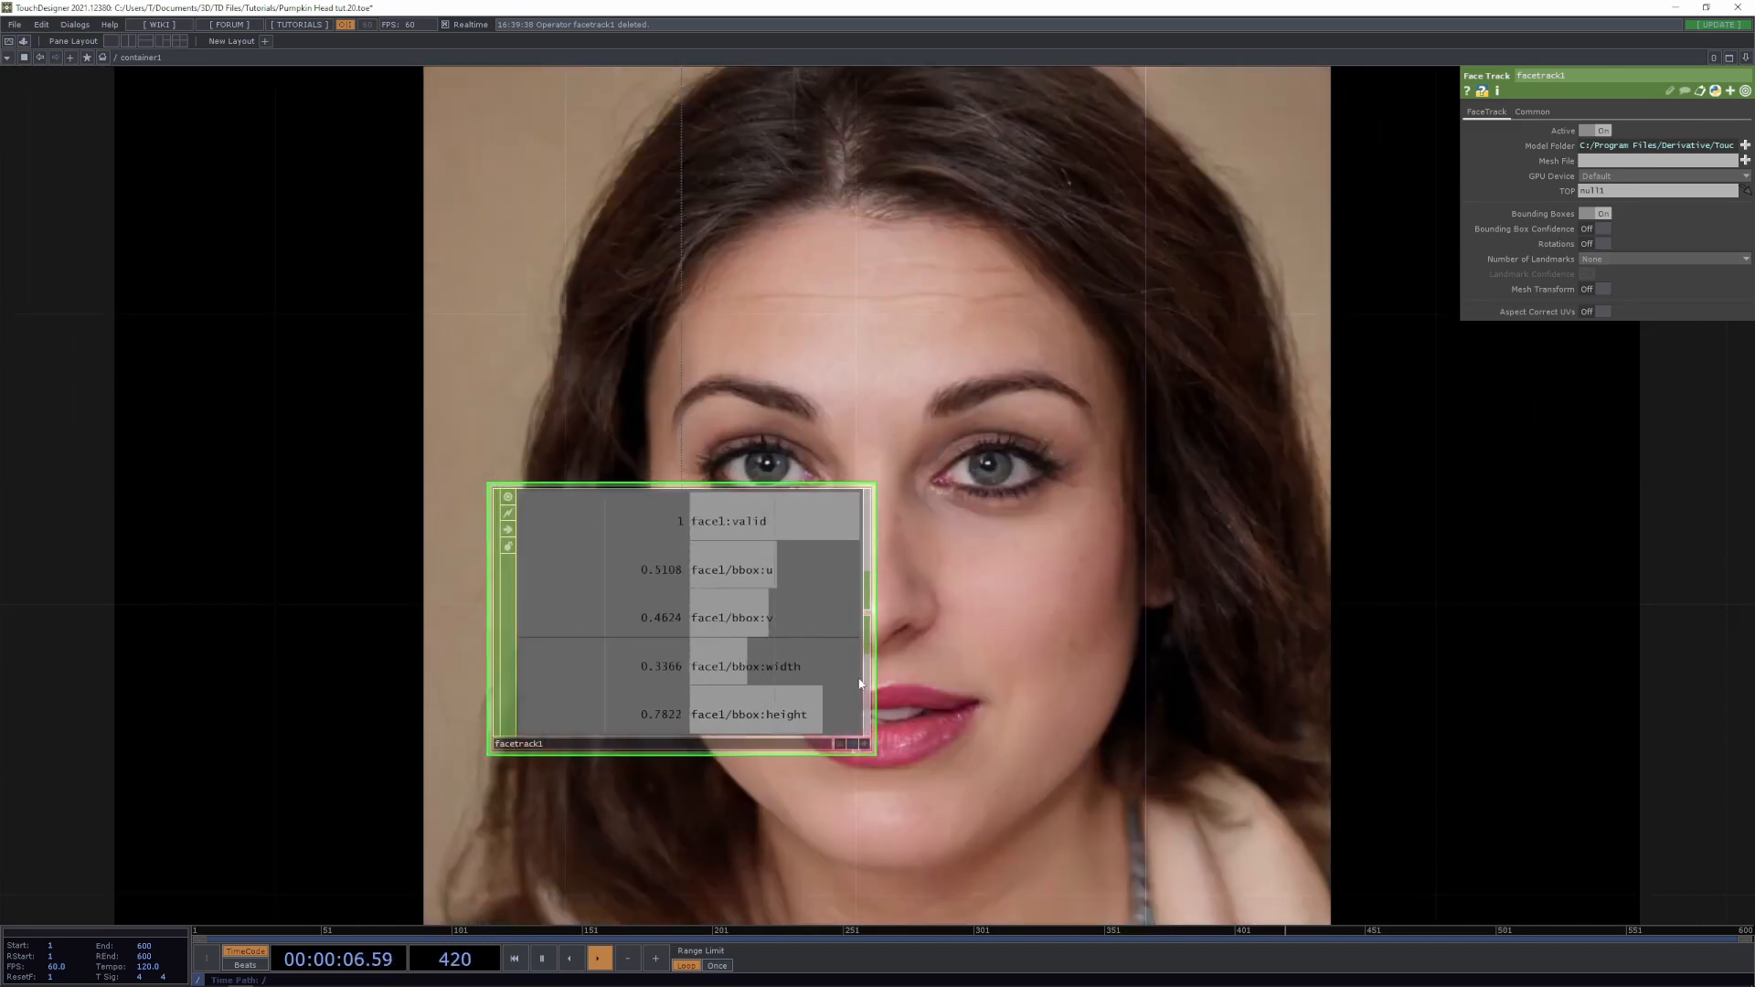
pyautogui.scroll(-2, 905, 687)
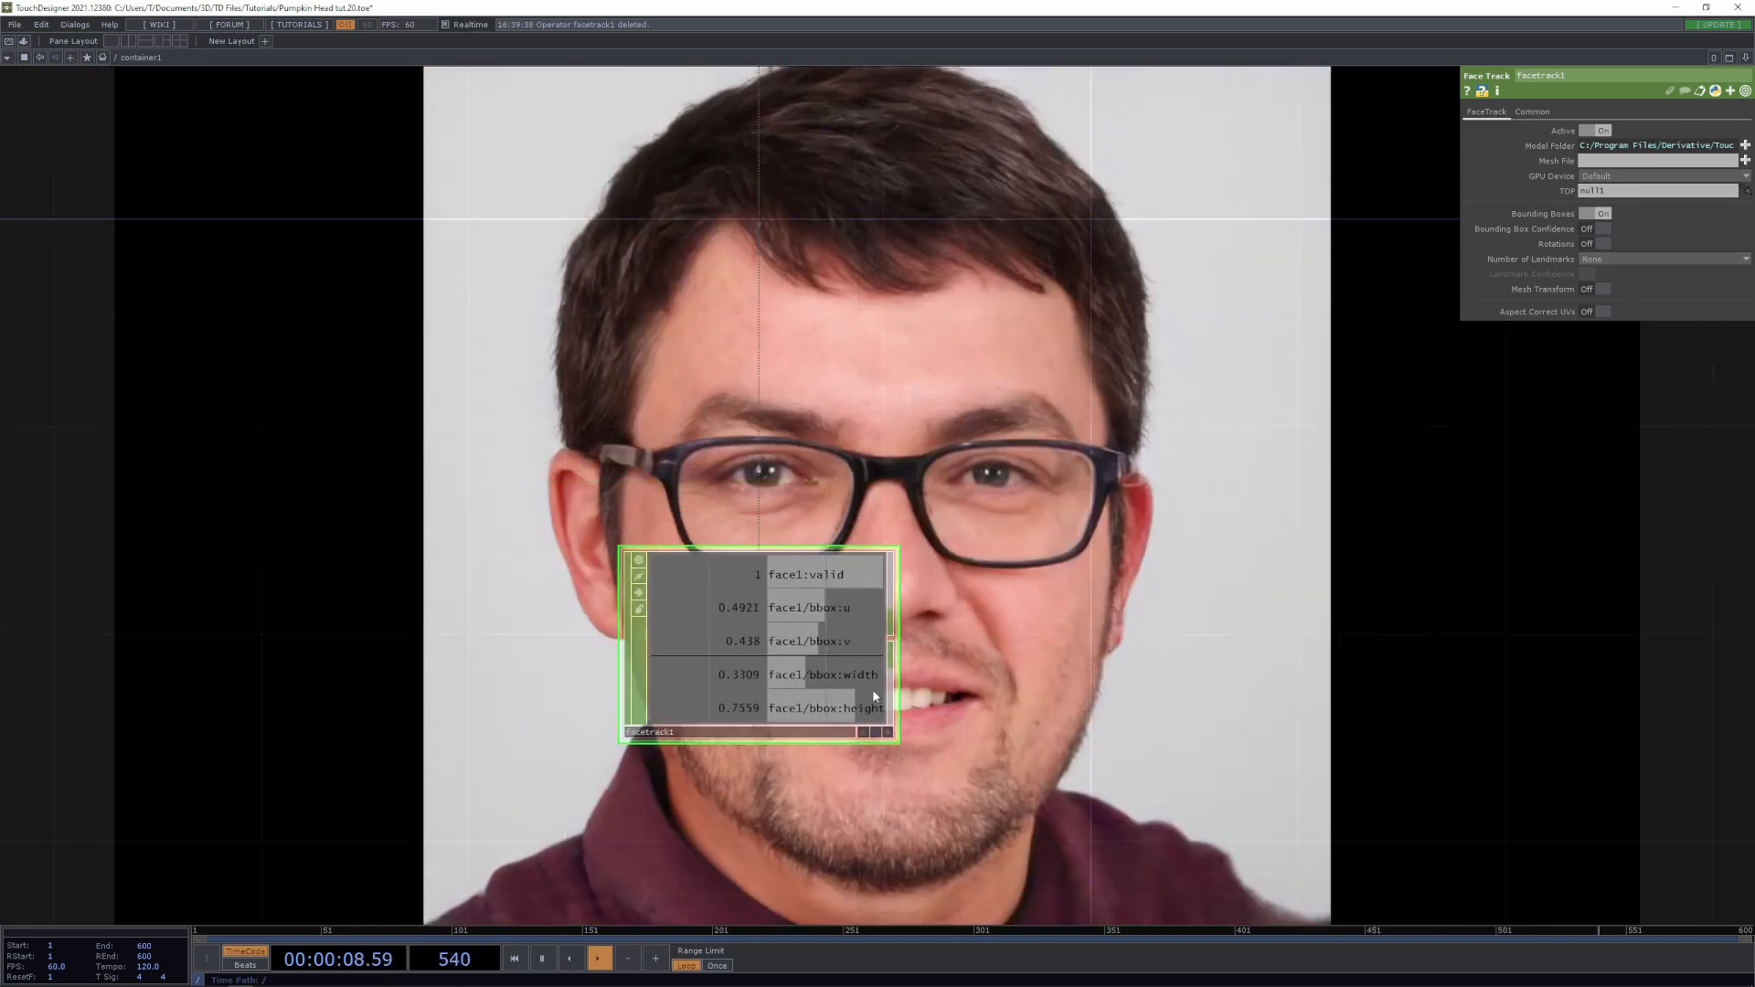
pyautogui.scroll(-2, 978, 696)
pyautogui.moveTo(991, 695); pyautogui.dragTo(789, 702)
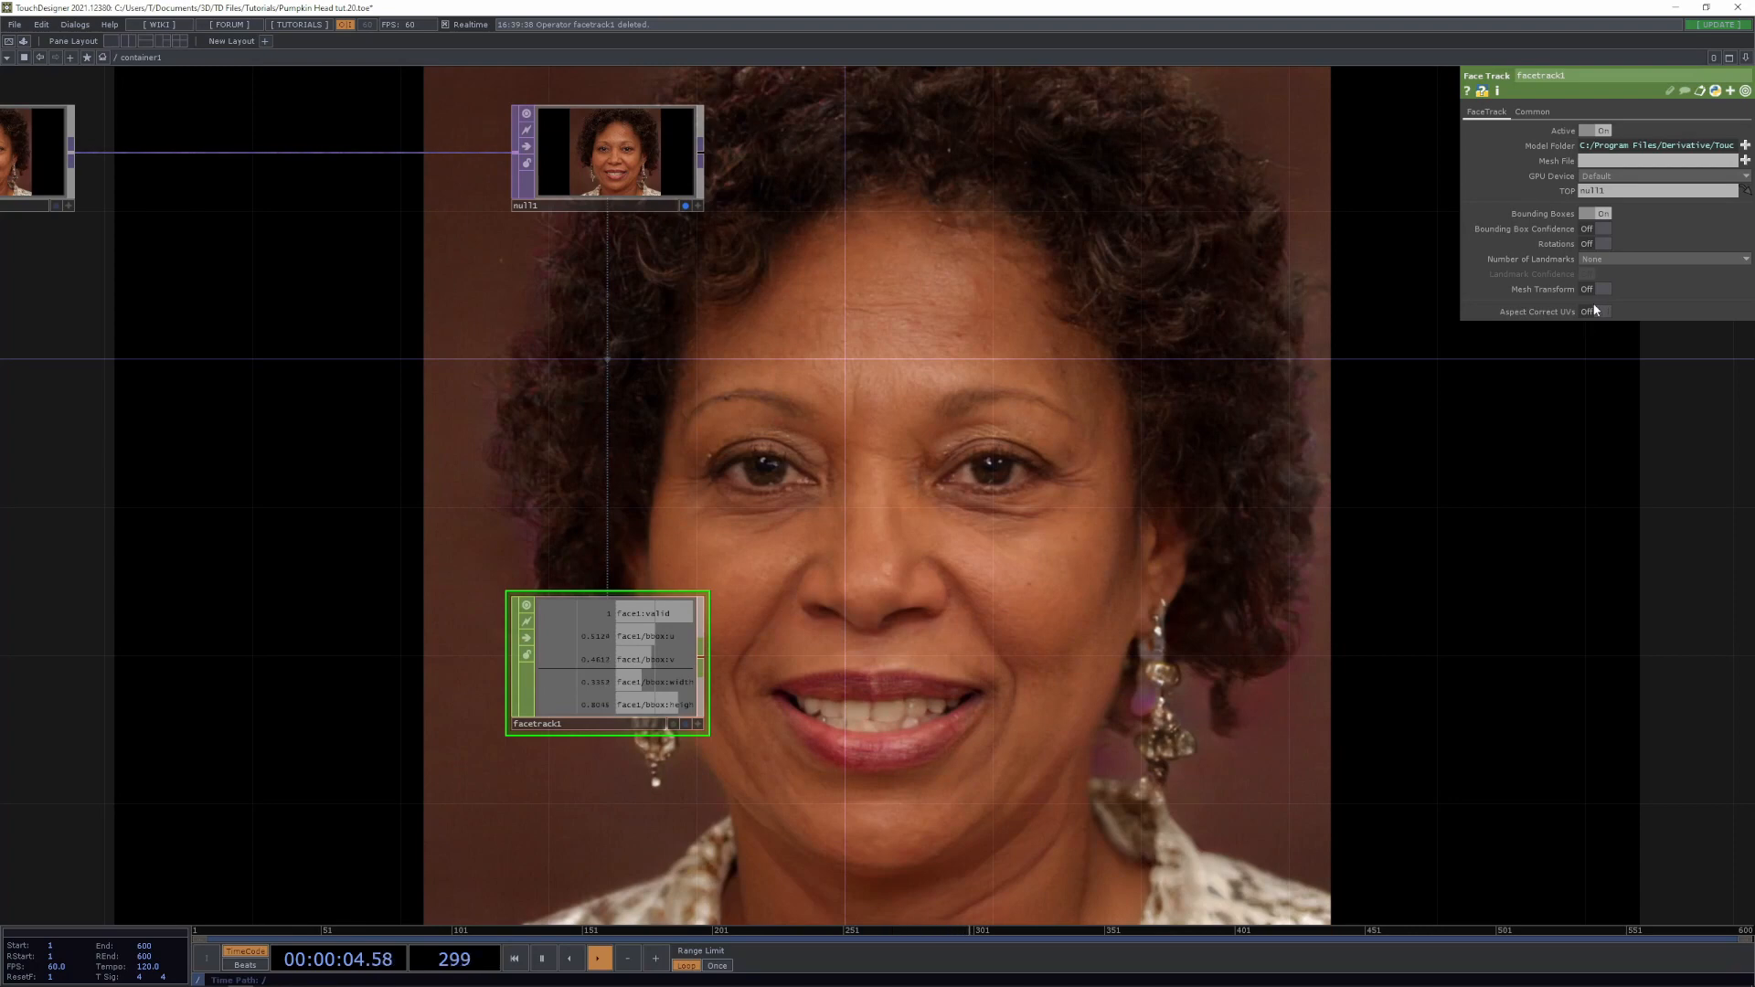
pyautogui.click(1586, 312)
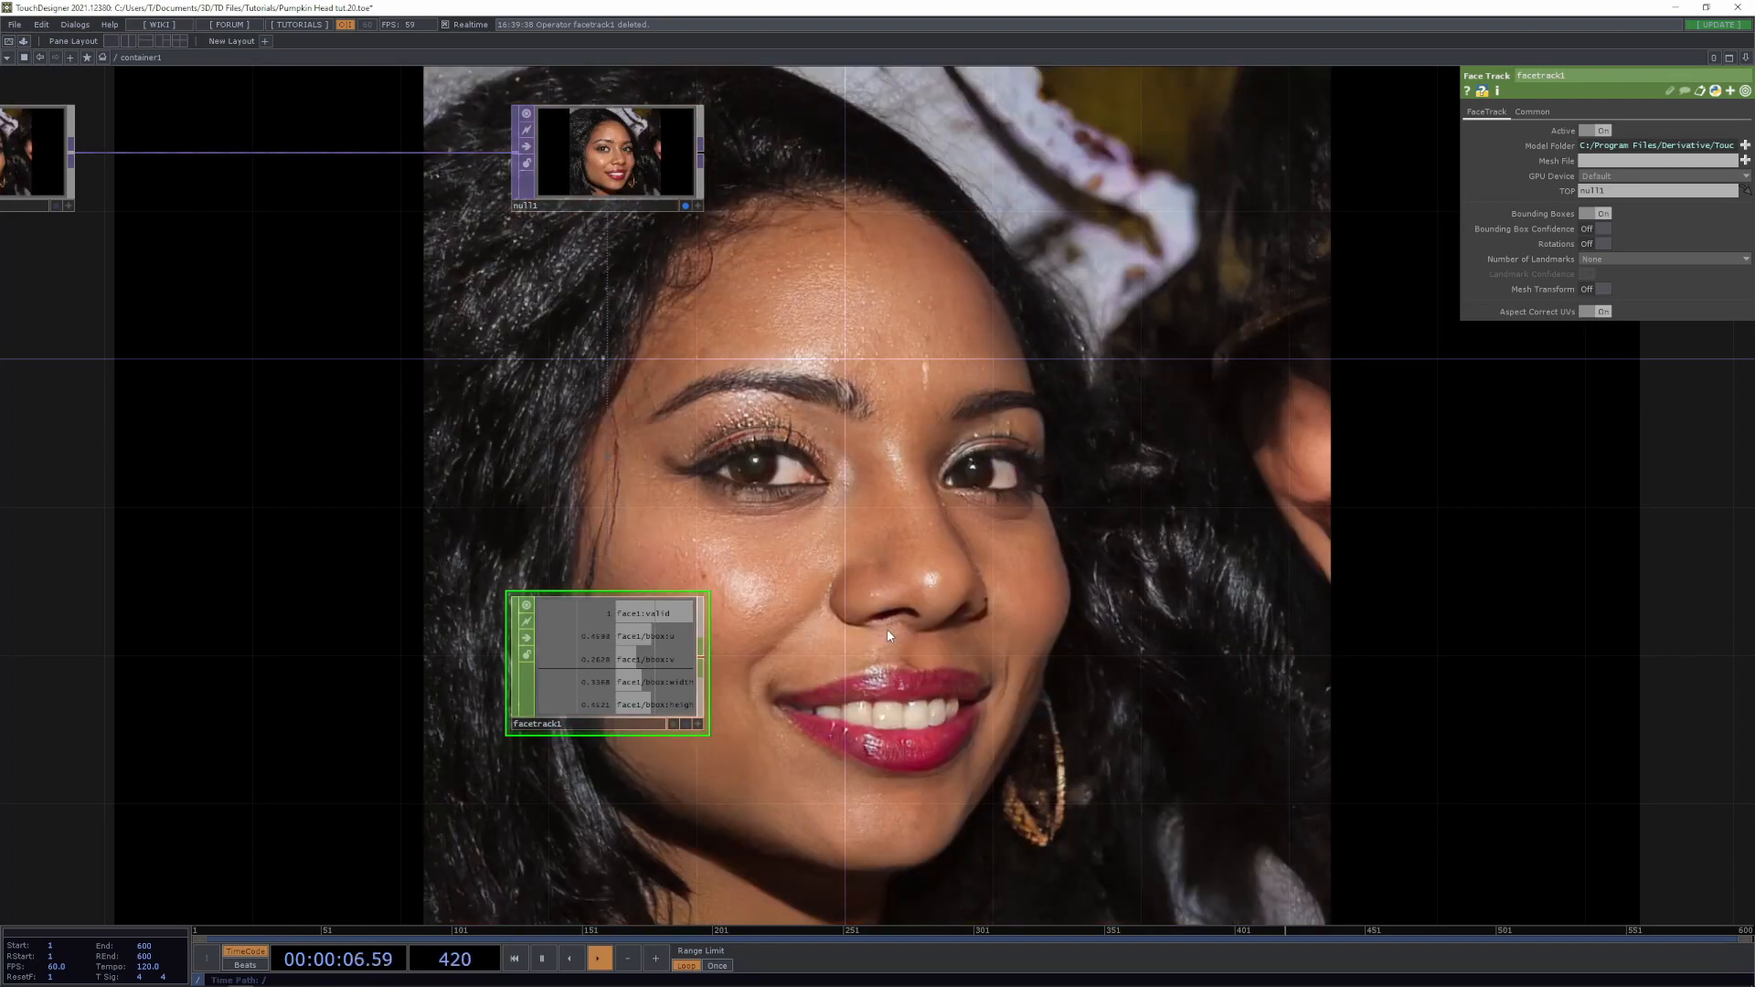
# Examine the aspect-corrected bounding box channels and check the resolution and aspect information of null1
pyautogui.moveTo(835, 688); pyautogui.dragTo(932, 688)
pyautogui.scroll(3, 769, 731)
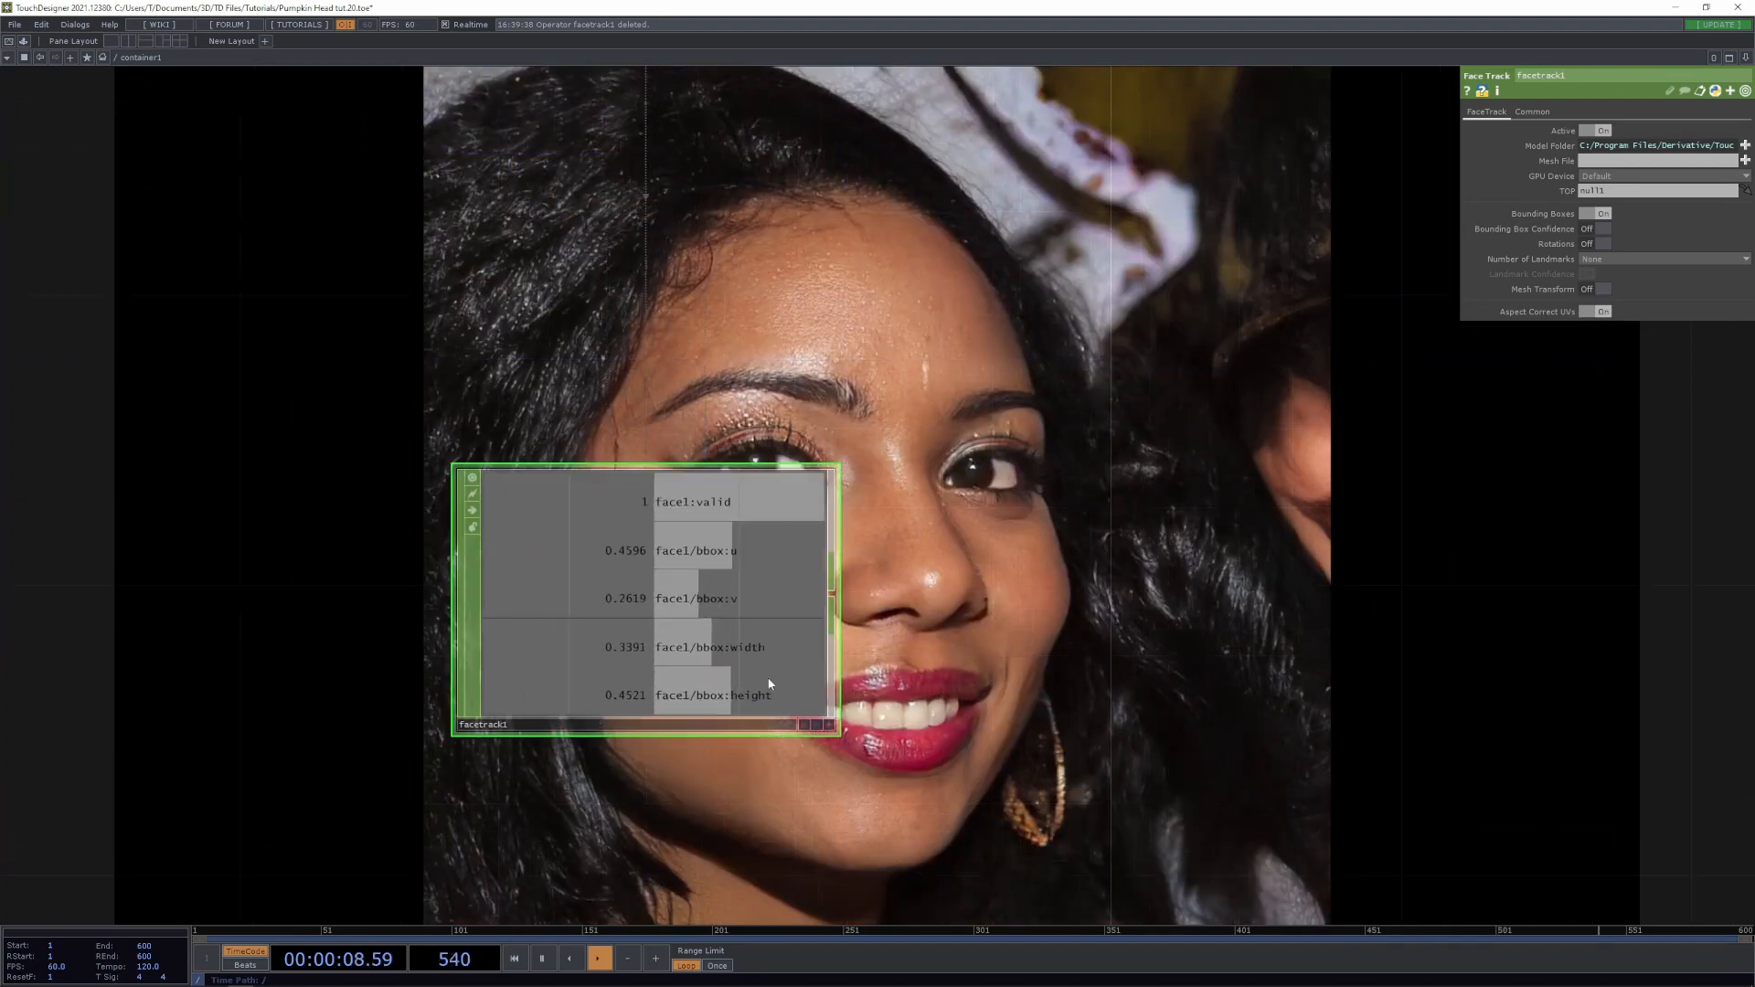
pyautogui.scroll(-2, 1039, 634)
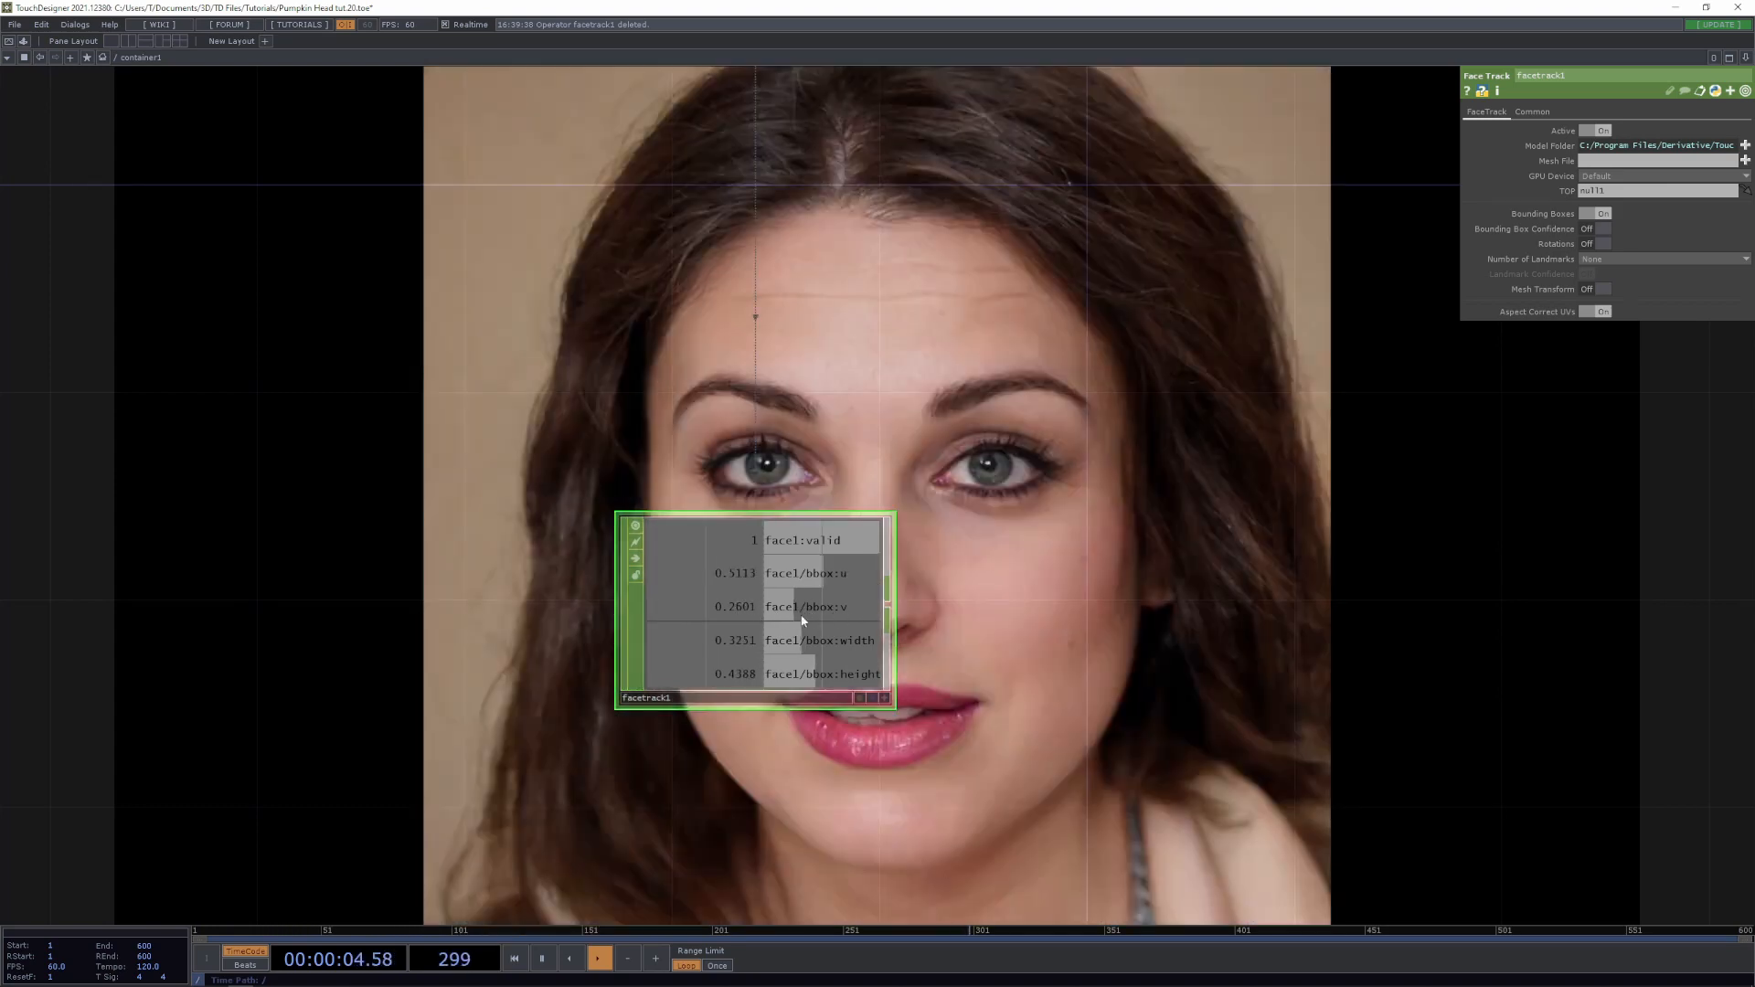
pyautogui.moveTo(743, 322); pyautogui.dragTo(835, 673)
pyautogui.middleClick(806, 225)
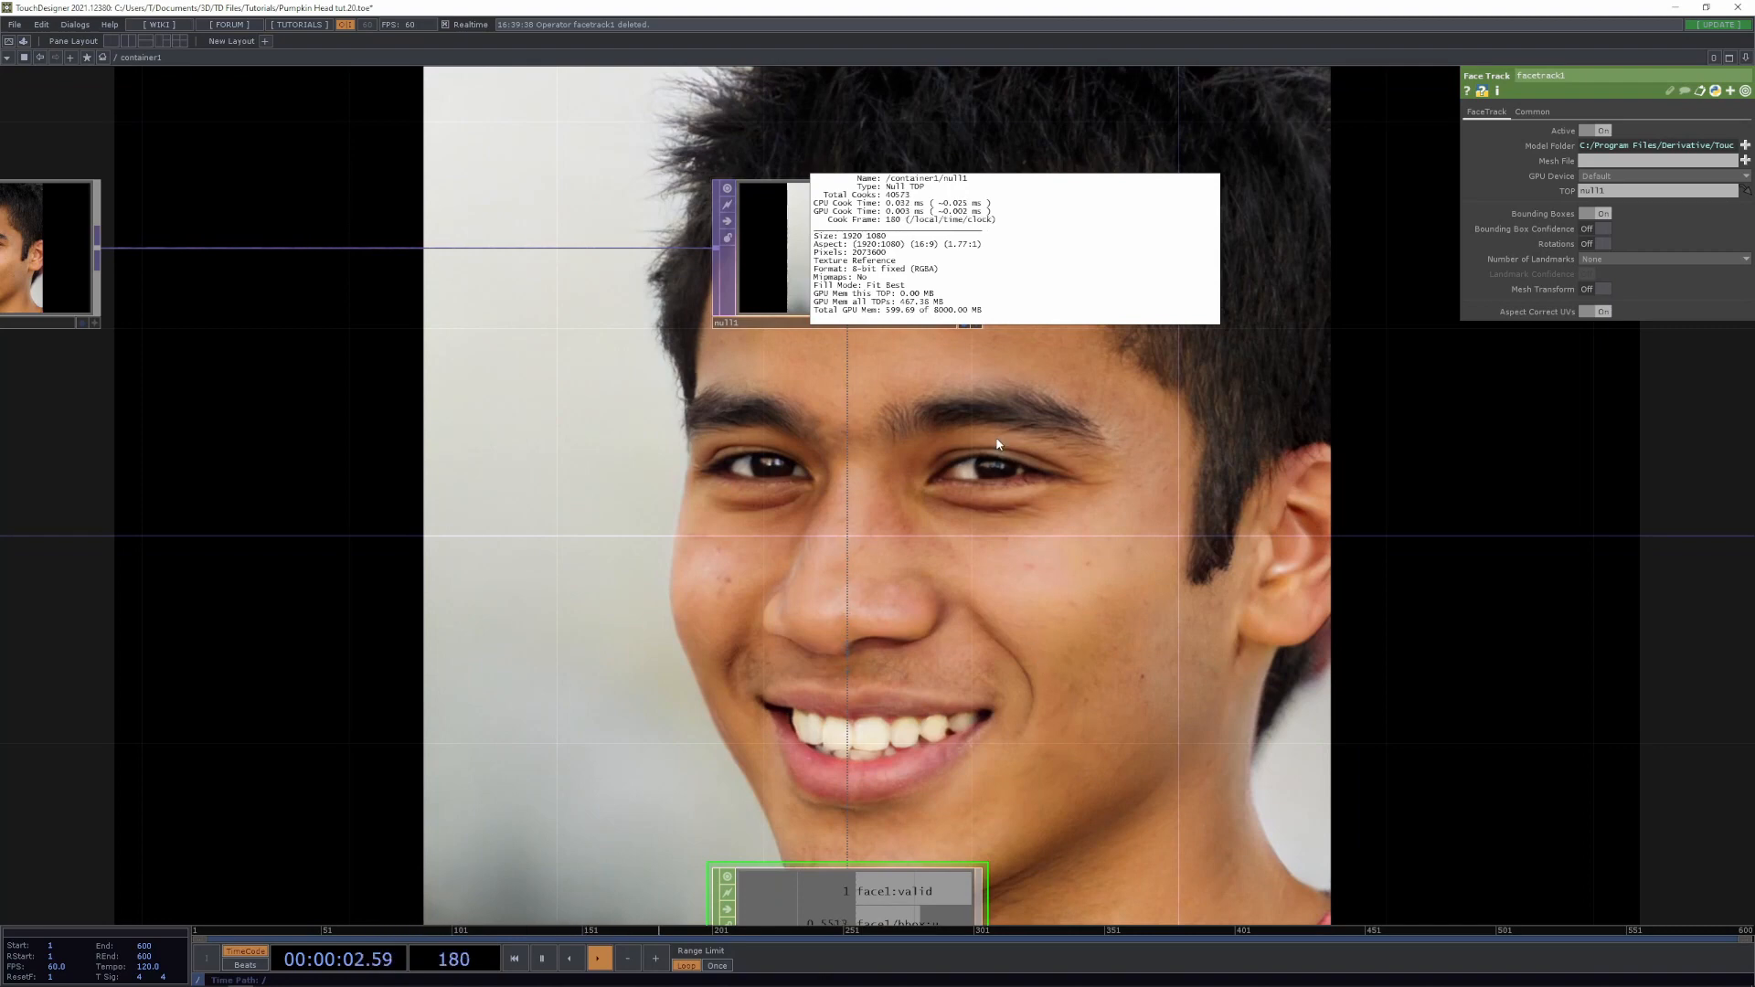
# Add a Sphere SOP to the network below the Face Track node
pyautogui.moveTo(1054, 717); pyautogui.dragTo(956, 377)
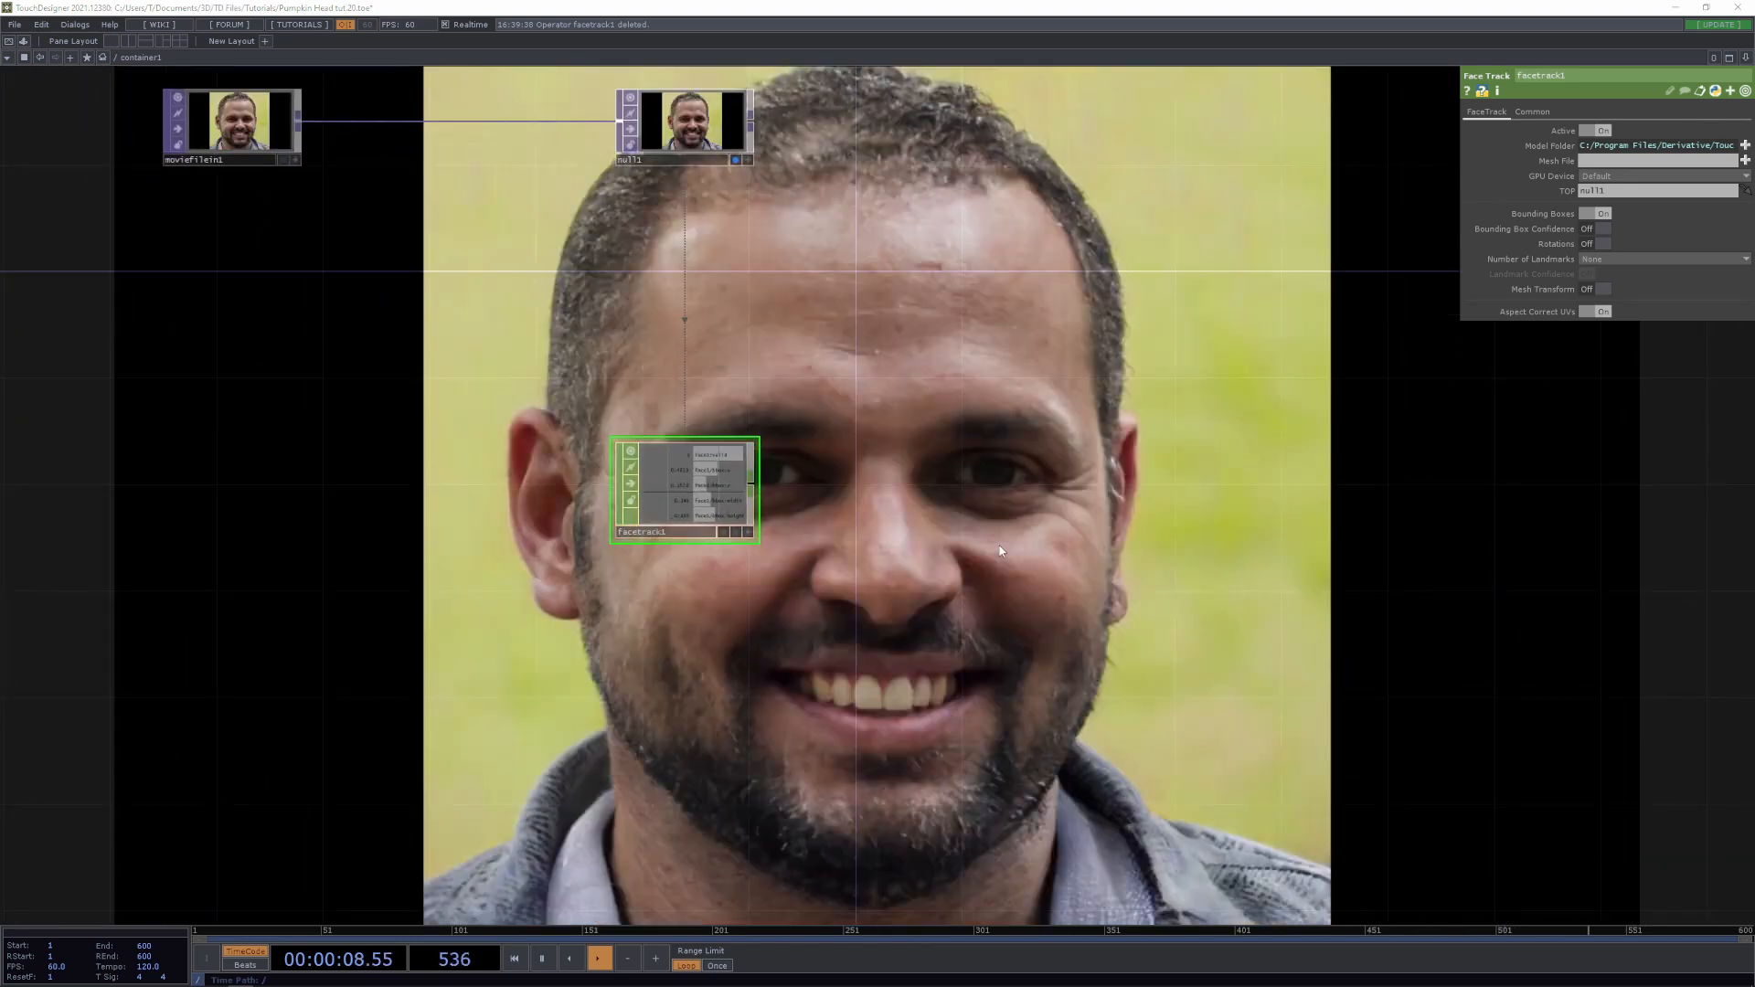
pyautogui.press('Tab')
pyautogui.click(901, 381)
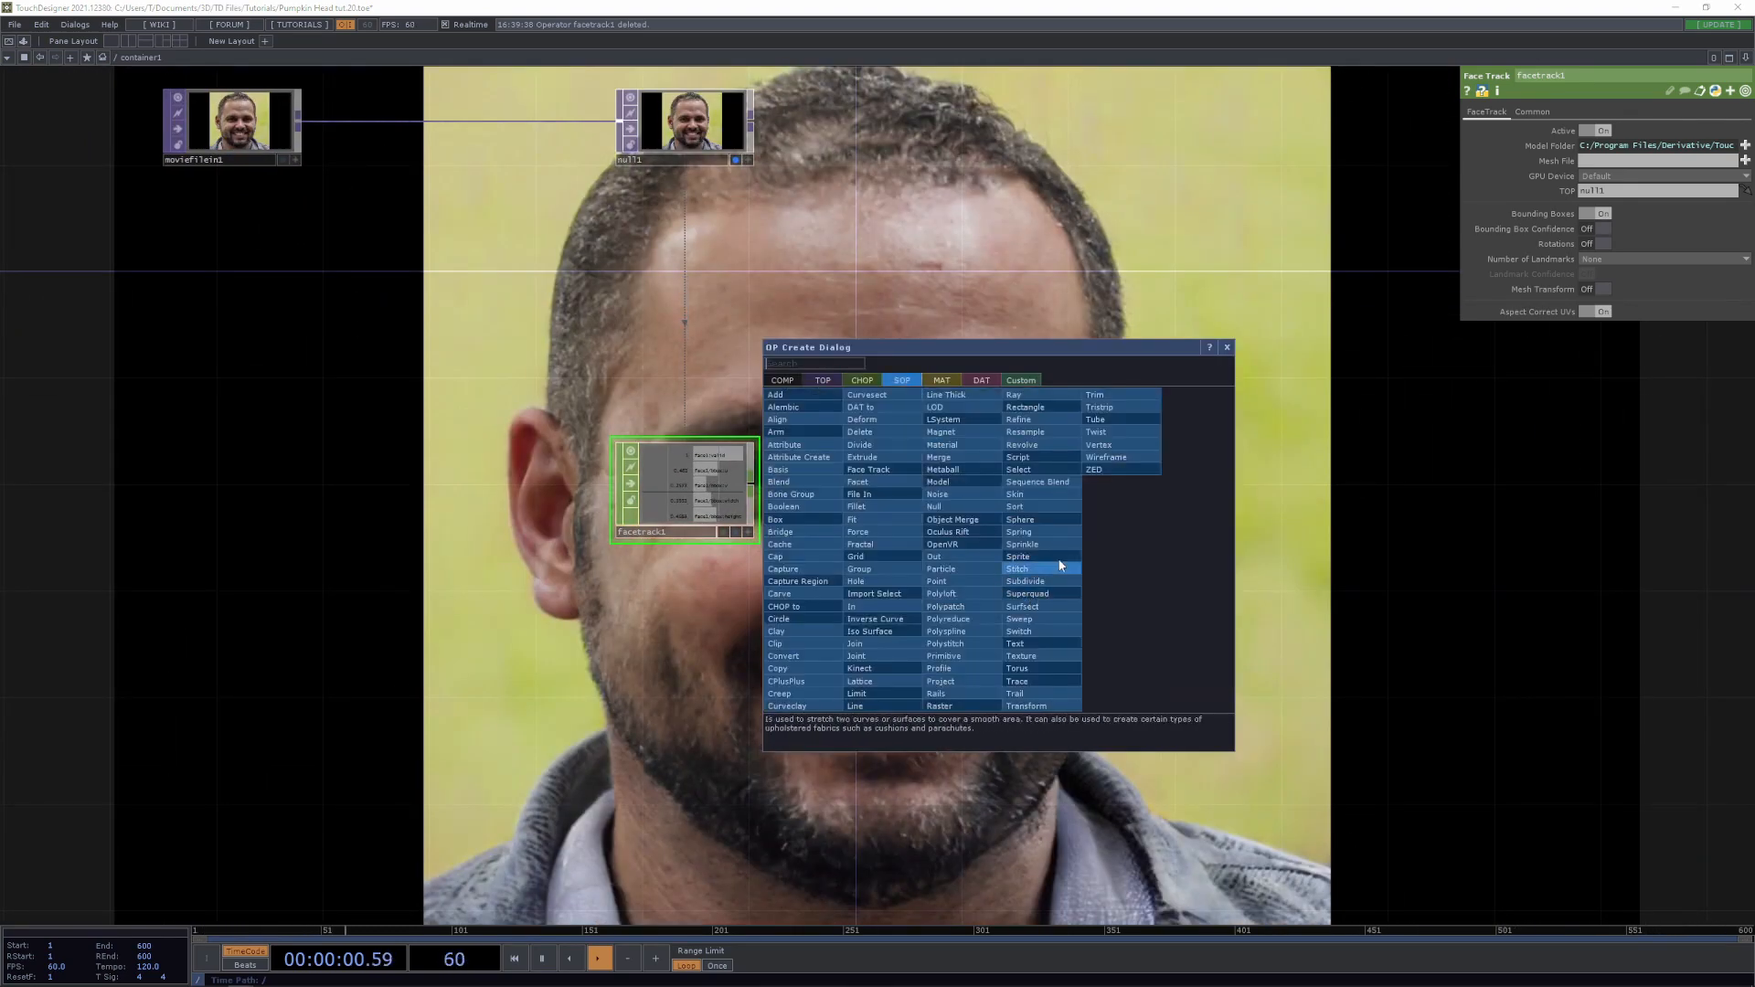
pyautogui.click(1041, 519)
pyautogui.click(1137, 797)
# Add a Geometry COMP fed by the Sphere SOP's output and place it beside the sphere
pyautogui.moveTo(1265, 857); pyautogui.dragTo(1073, 613)
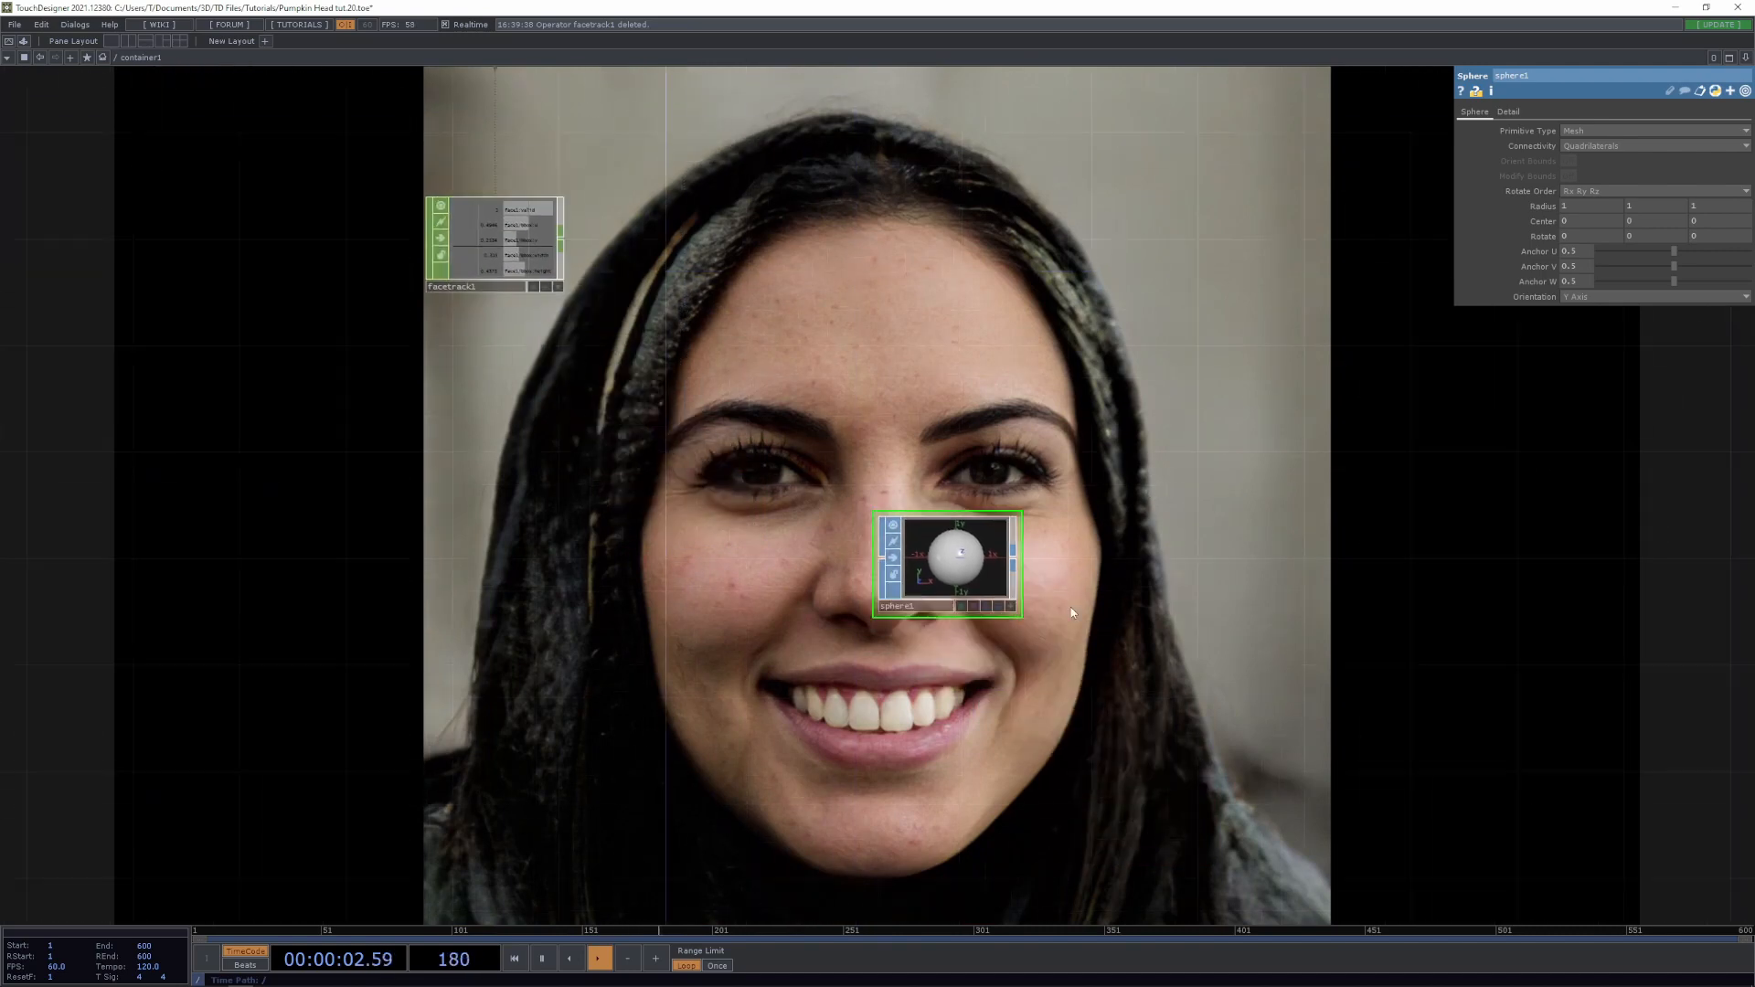
pyautogui.press('Tab')
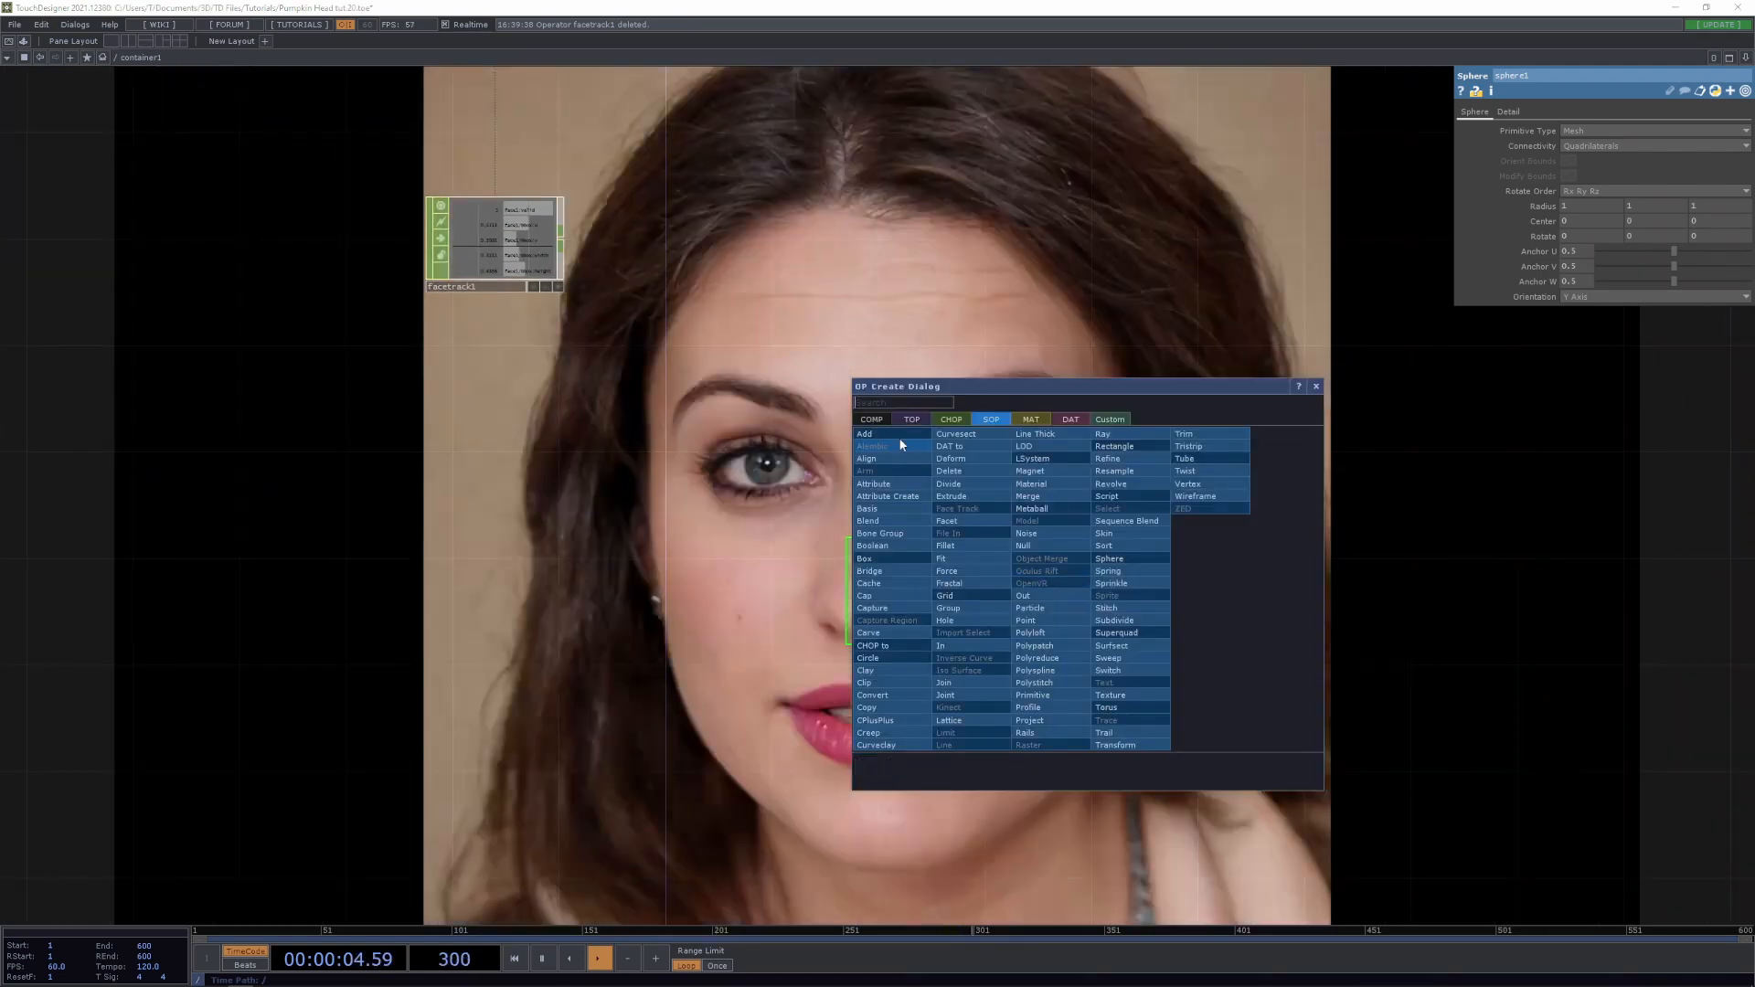
pyautogui.click(874, 419)
pyautogui.click(884, 521)
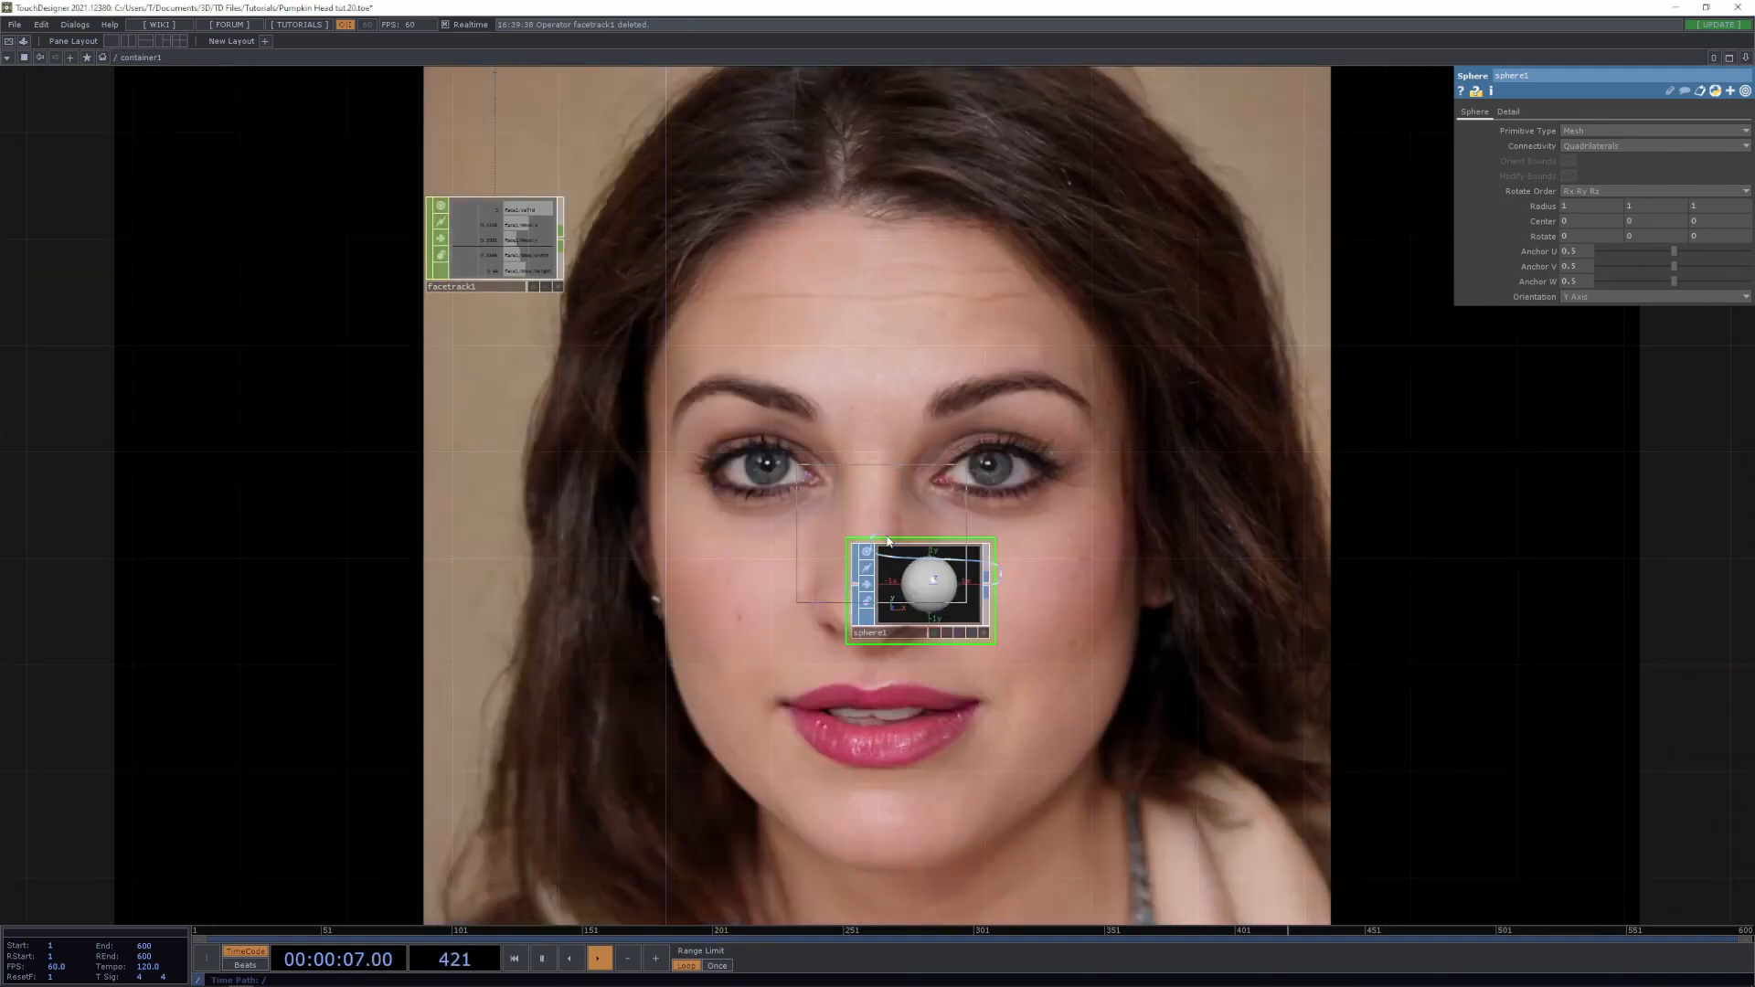
pyautogui.click(1117, 585)
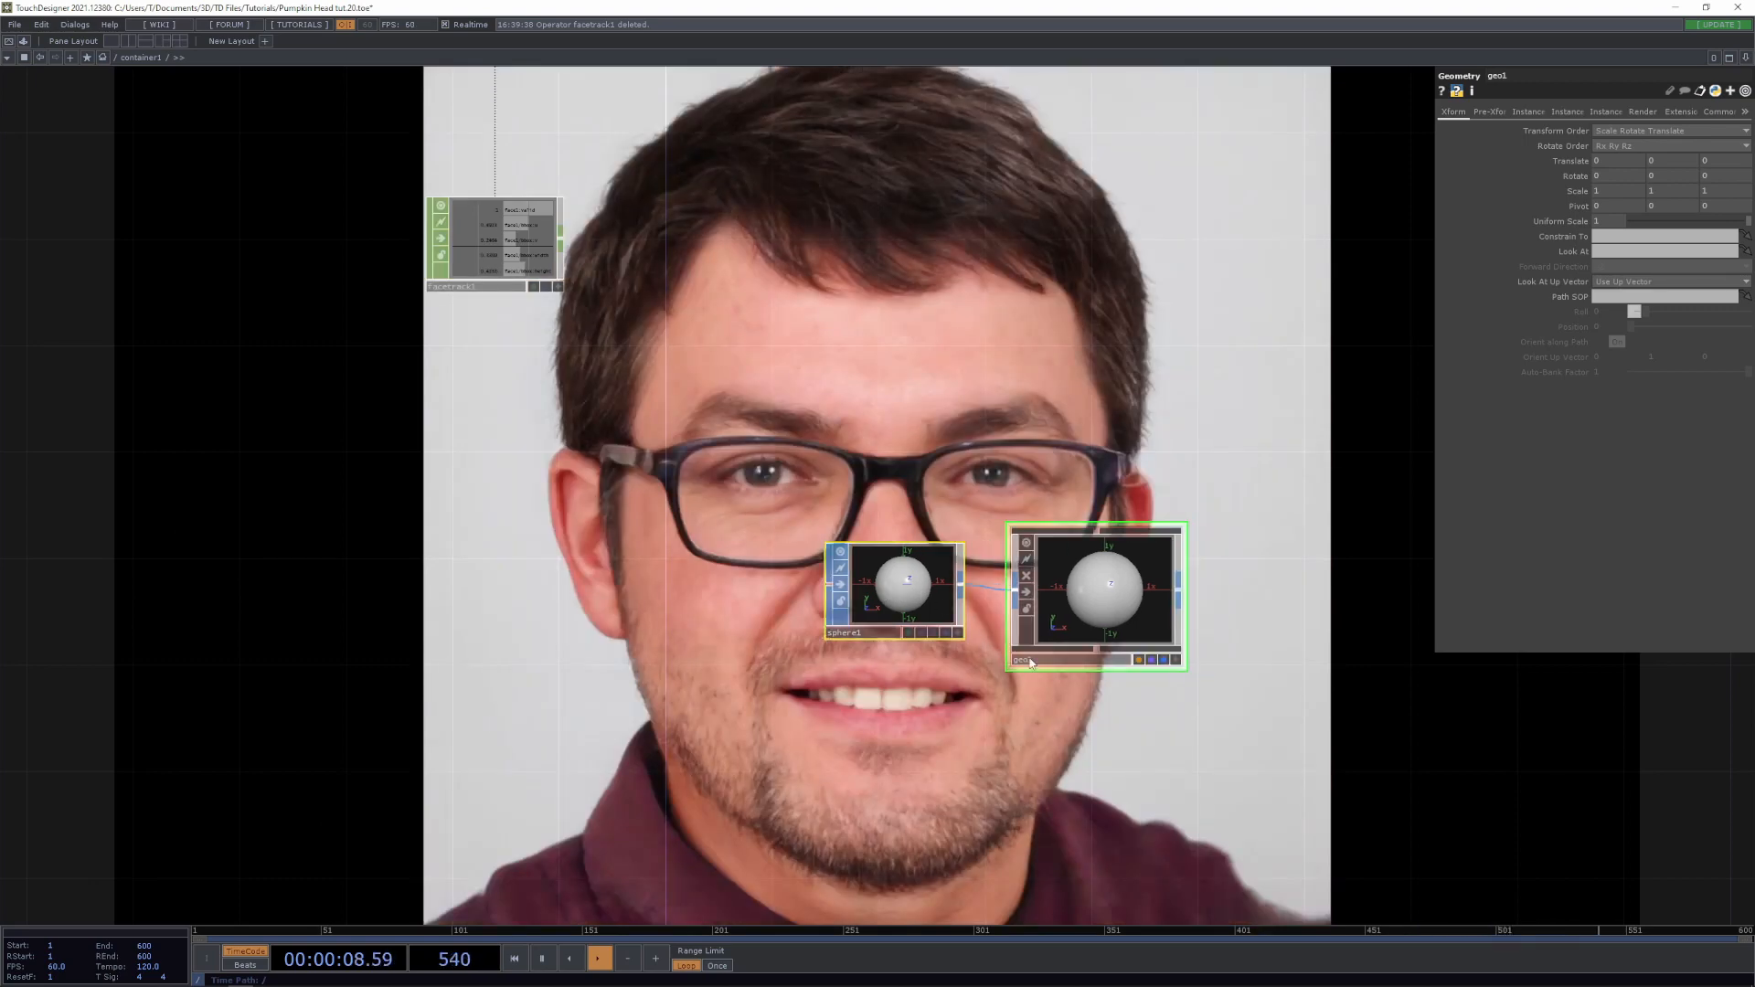
# Move the Sphere and Geometry nodes together closer beneath the Face Track node
pyautogui.scroll(-4, 1063, 707)
pyautogui.moveTo(1207, 758); pyautogui.dragTo(924, 569)
pyautogui.moveTo(1061, 679); pyautogui.dragTo(1013, 729)
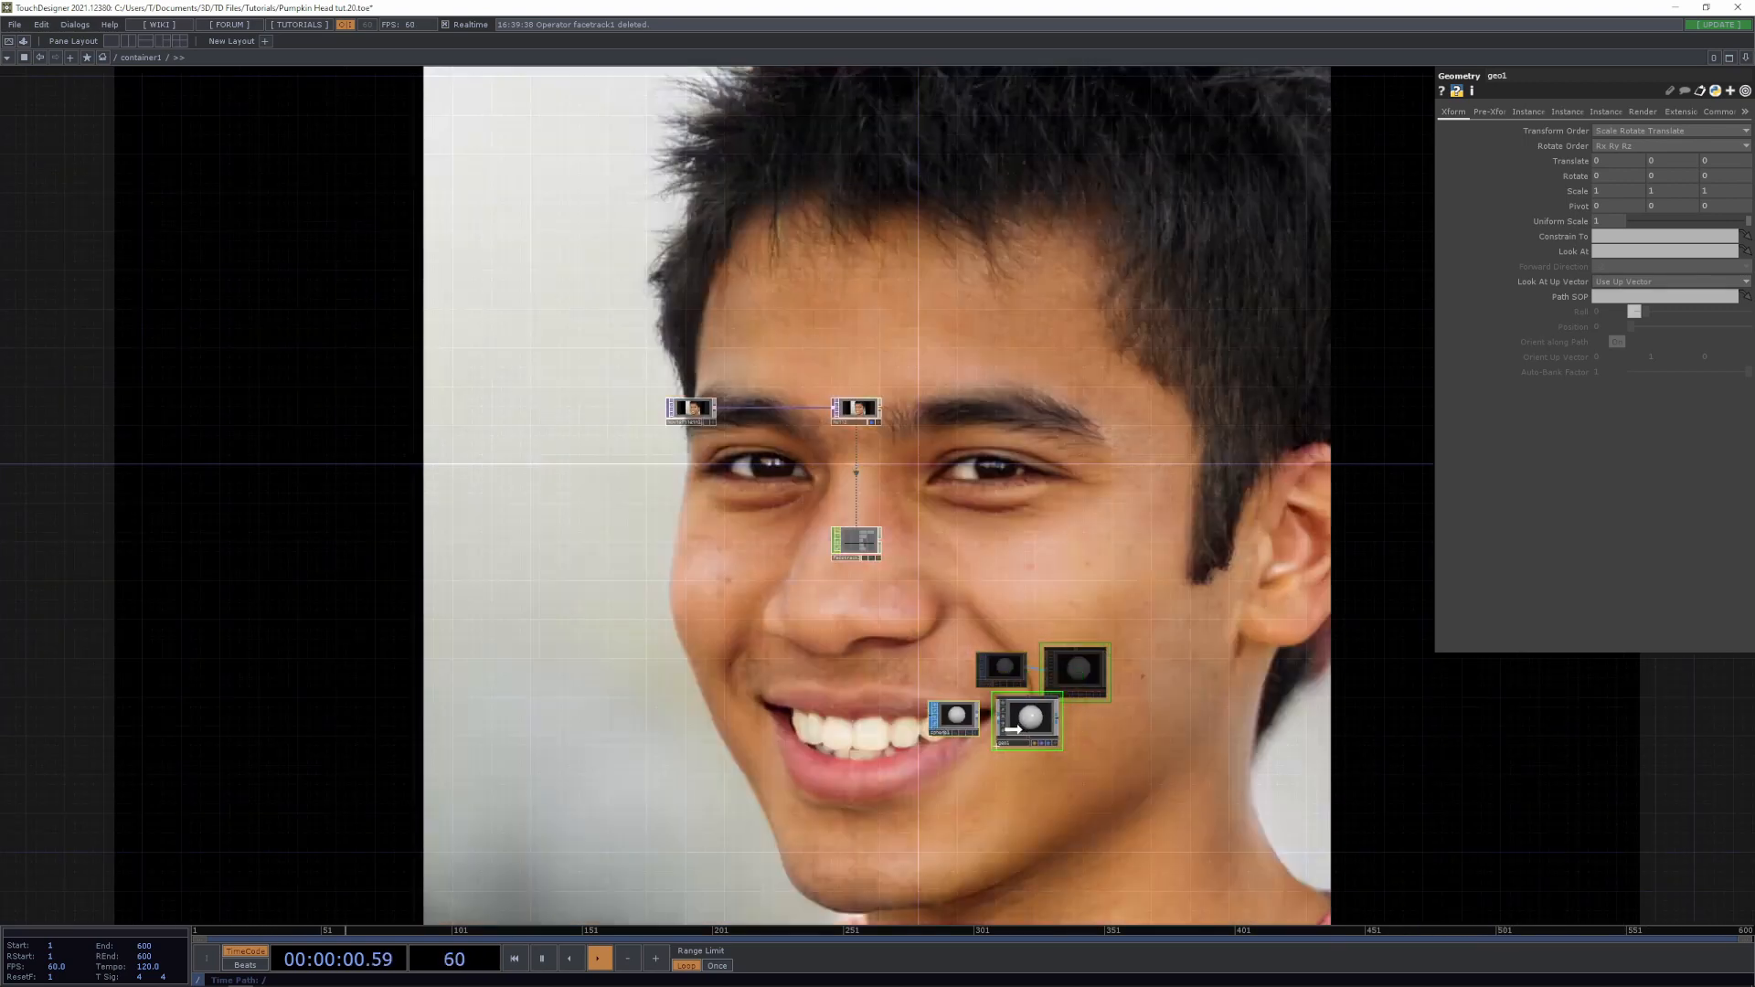
# Add a Camera COMP above the sphere geometry and a Light COMP directly above the camera
pyautogui.press('Tab')
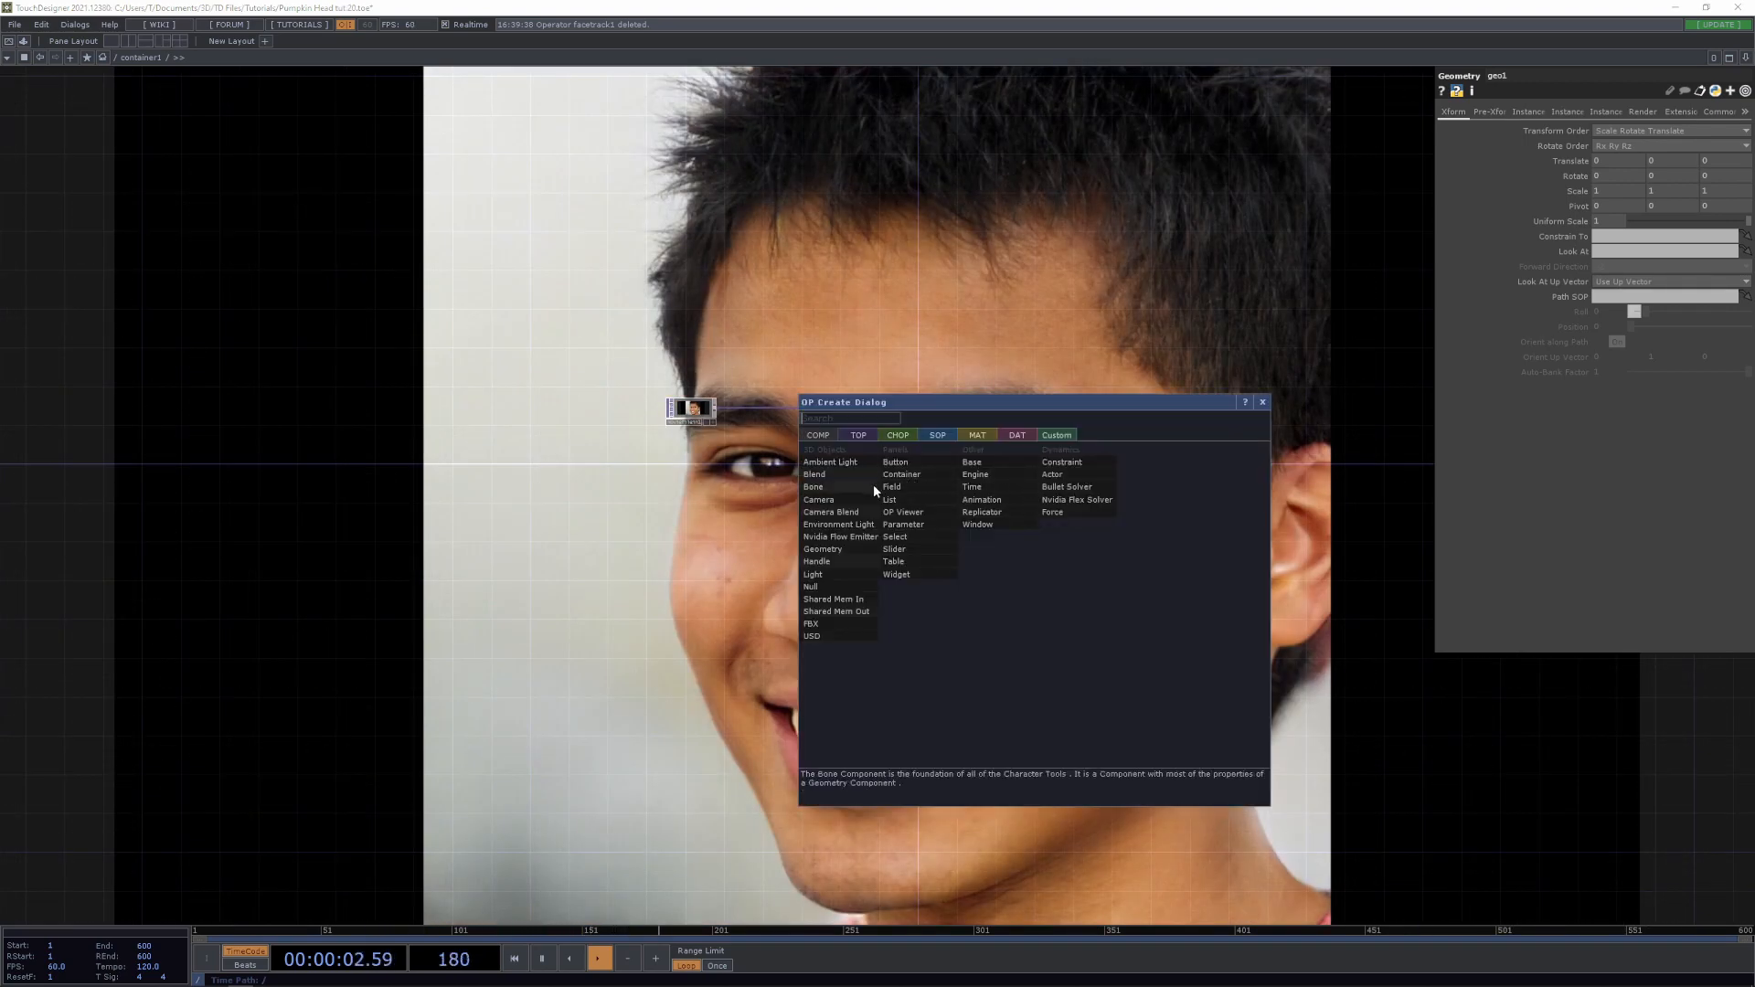
pyautogui.click(847, 499)
pyautogui.click(1073, 374)
pyautogui.press('Tab')
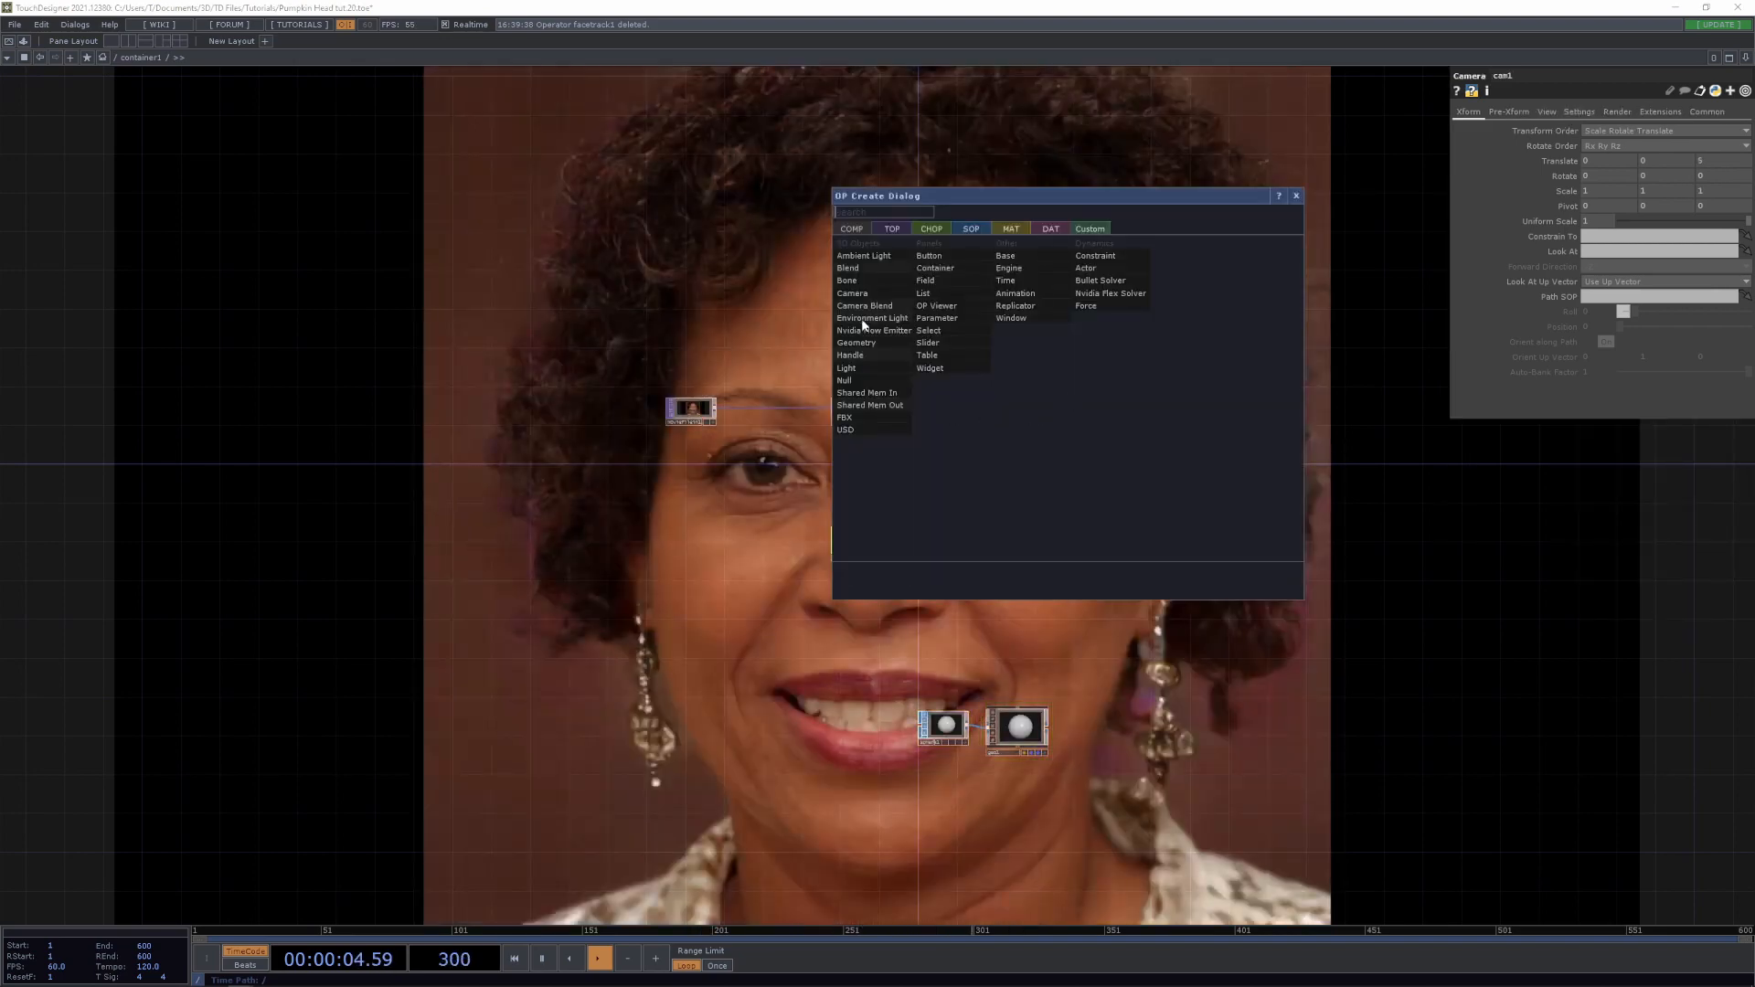
pyautogui.click(846, 367)
pyautogui.click(1075, 311)
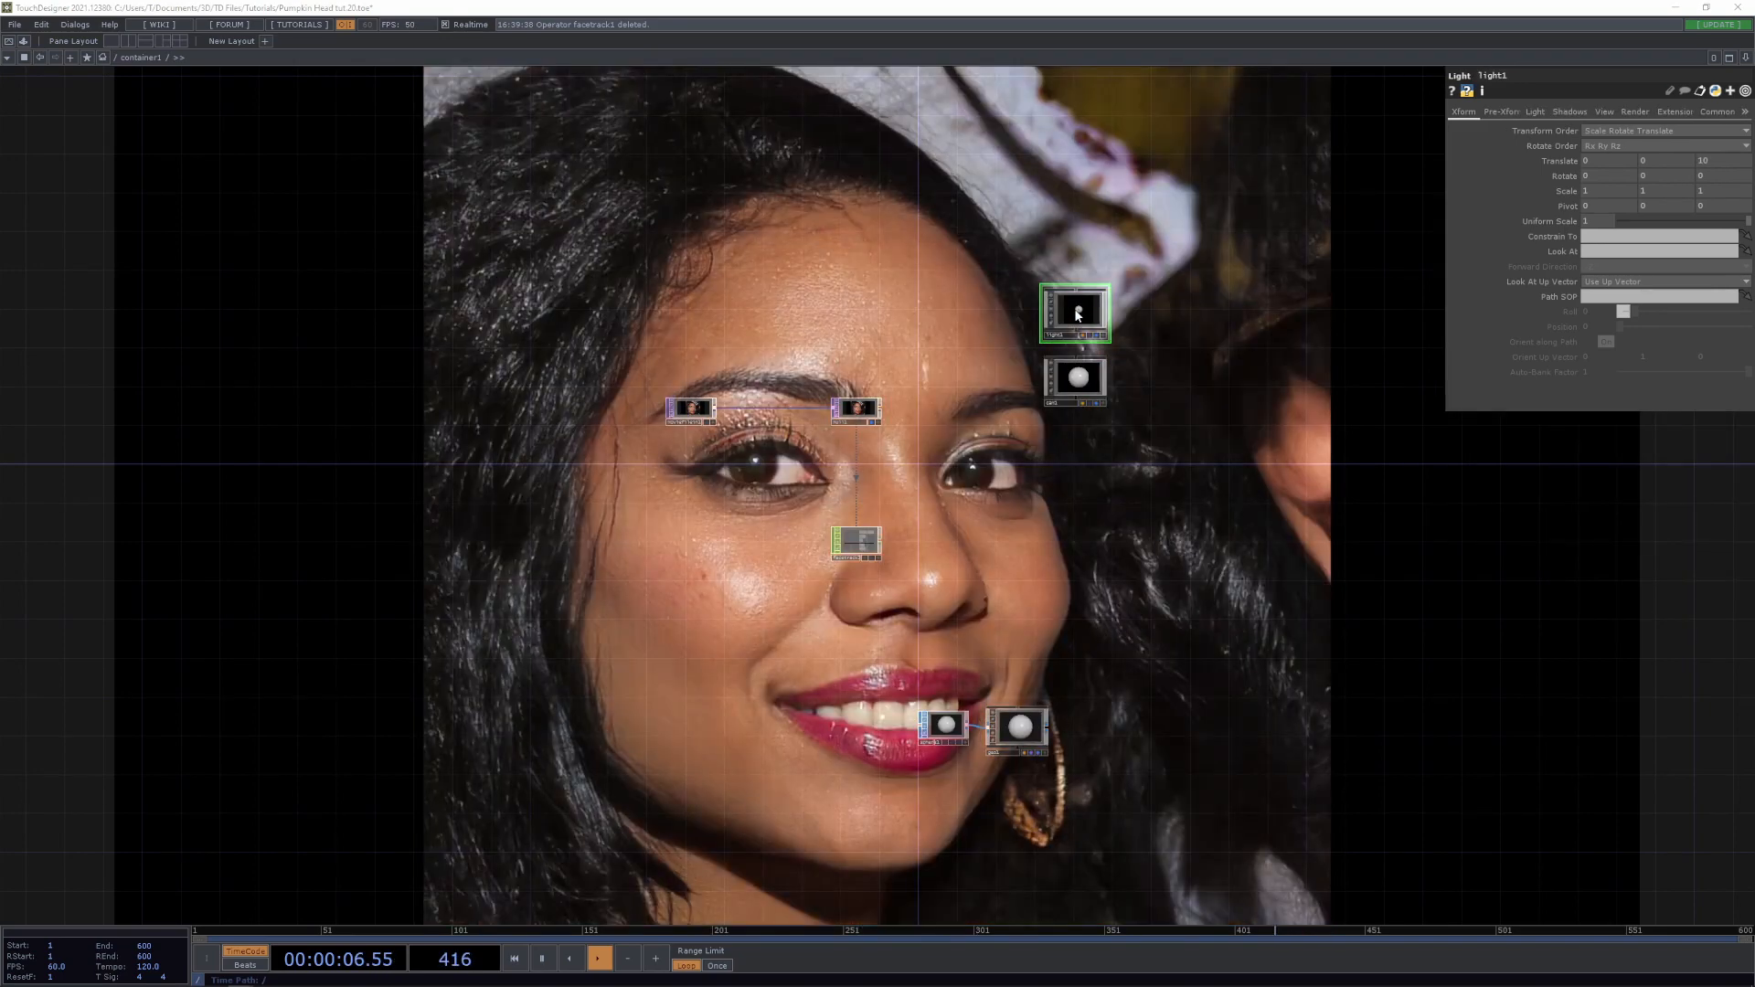
# Add a Render TOP below the Camera COMP and display its output in the network background
pyautogui.press('Tab')
pyautogui.click(898, 144)
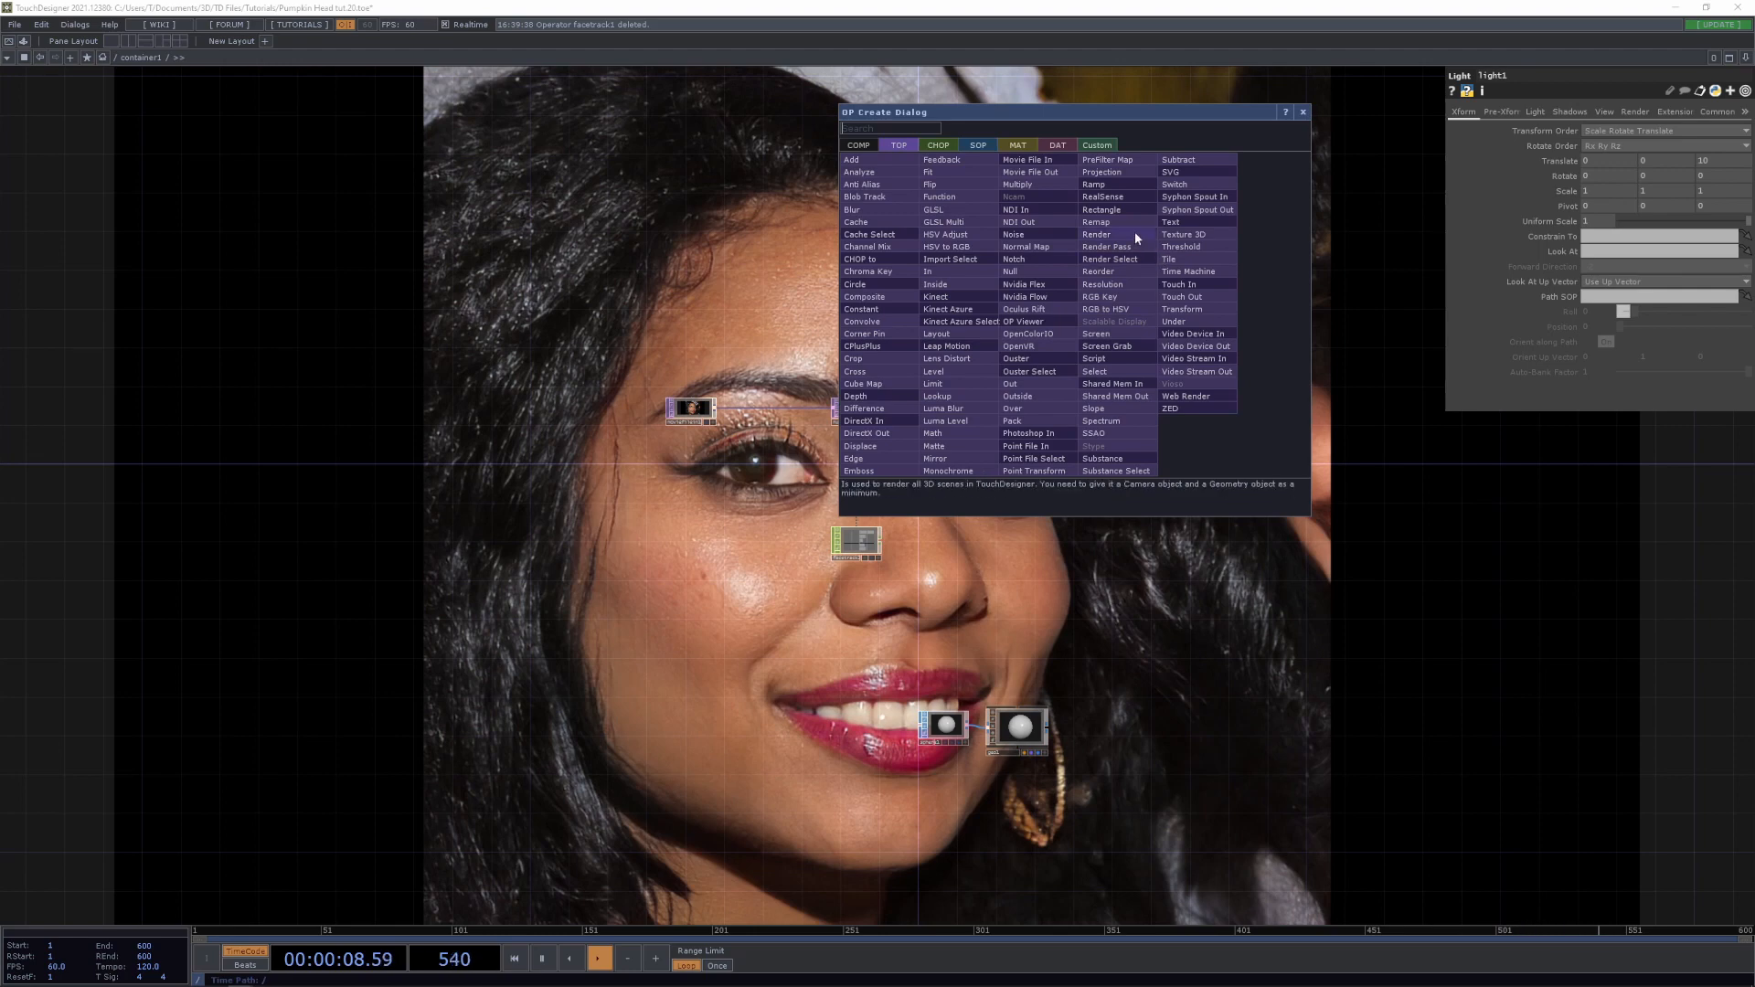
pyautogui.click(1097, 234)
pyautogui.click(1078, 459)
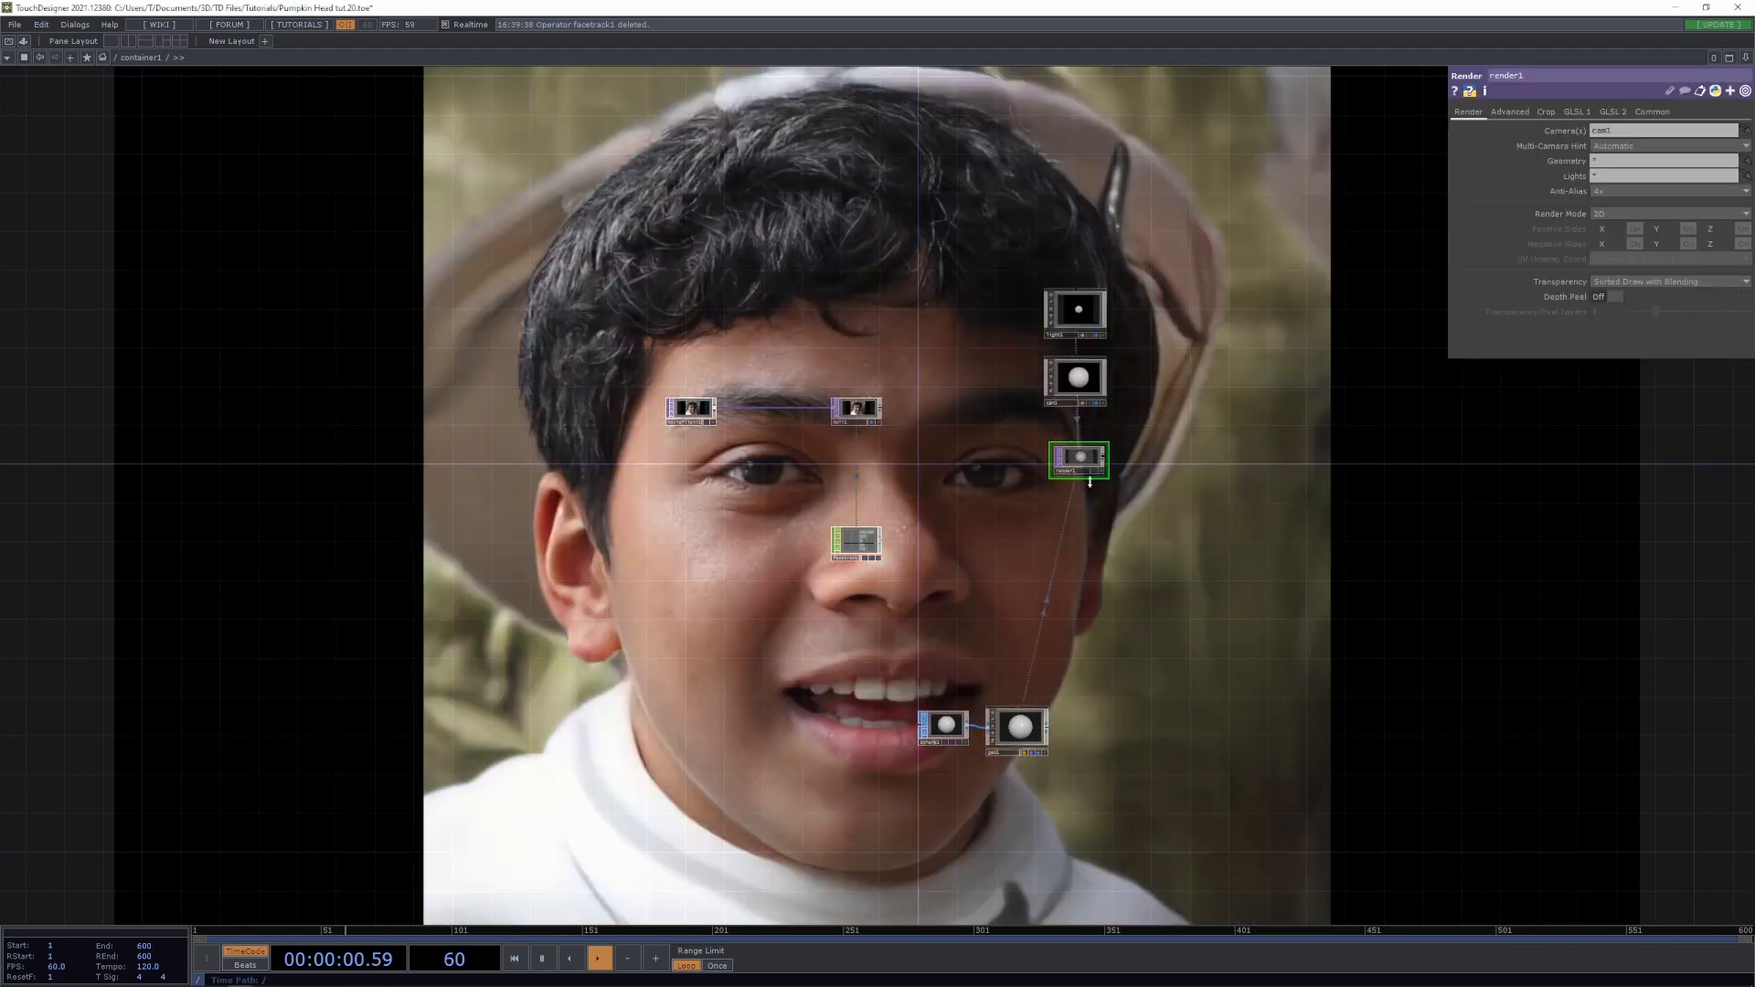
pyautogui.scroll(5, 1090, 481)
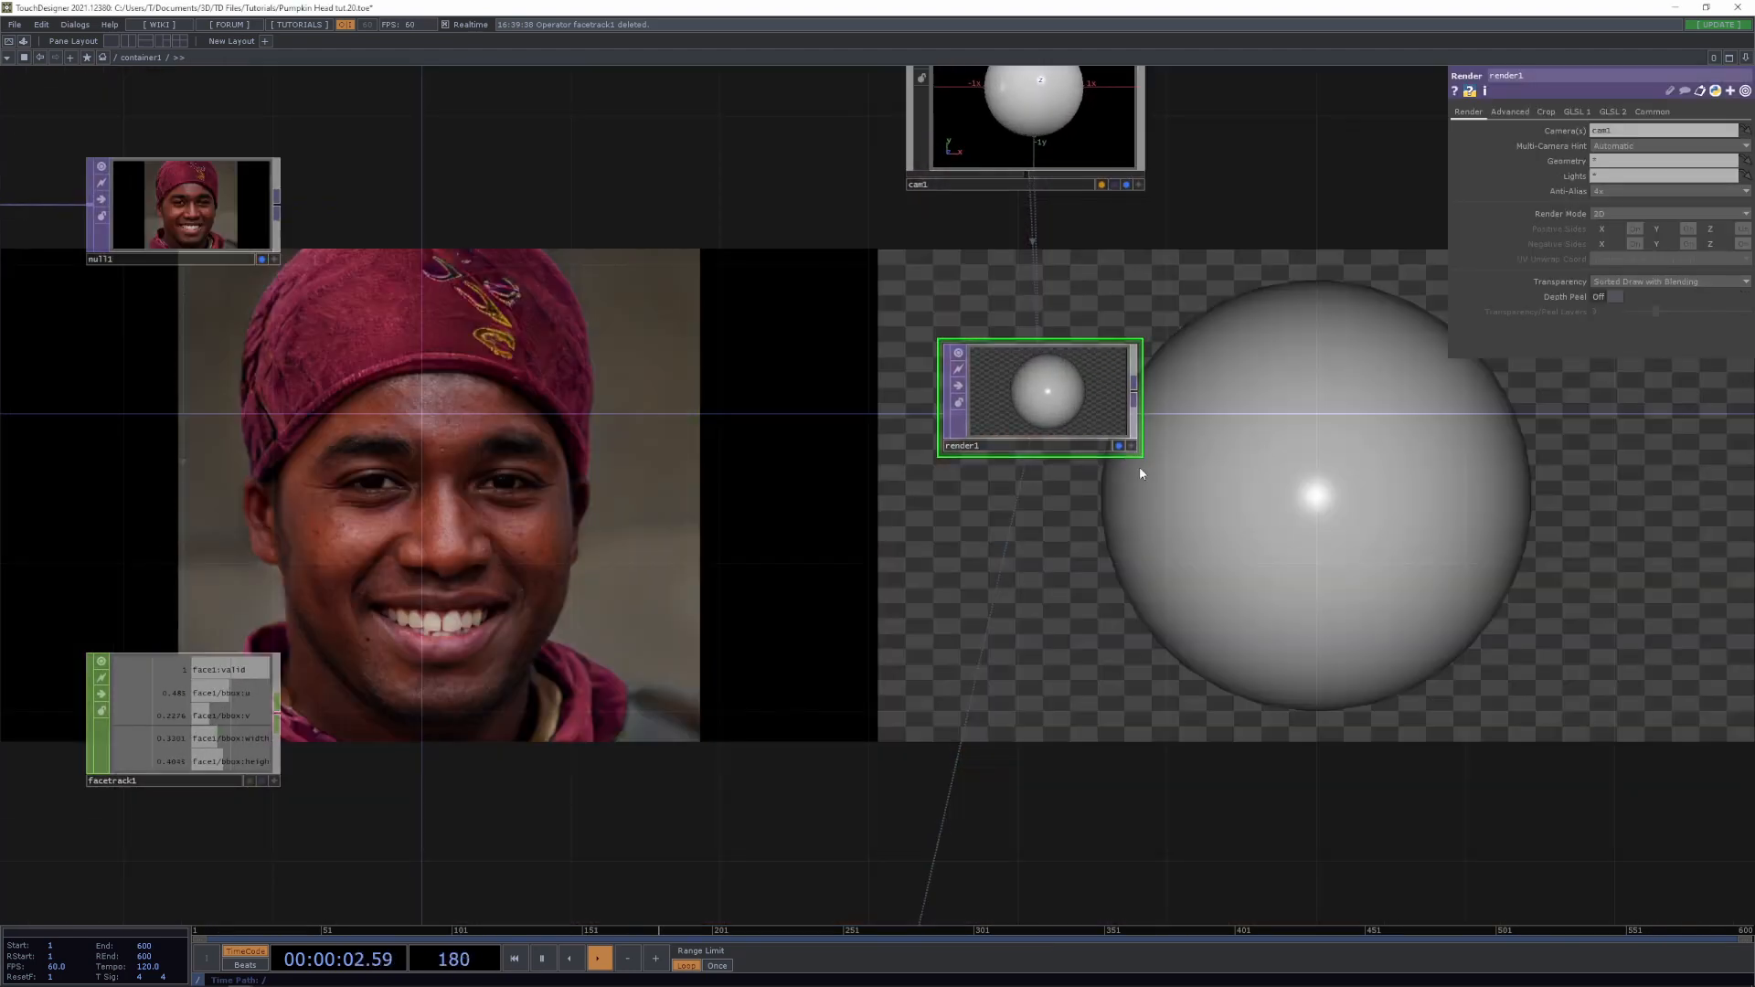
pyautogui.moveTo(1090, 548); pyautogui.dragTo(1138, 316)
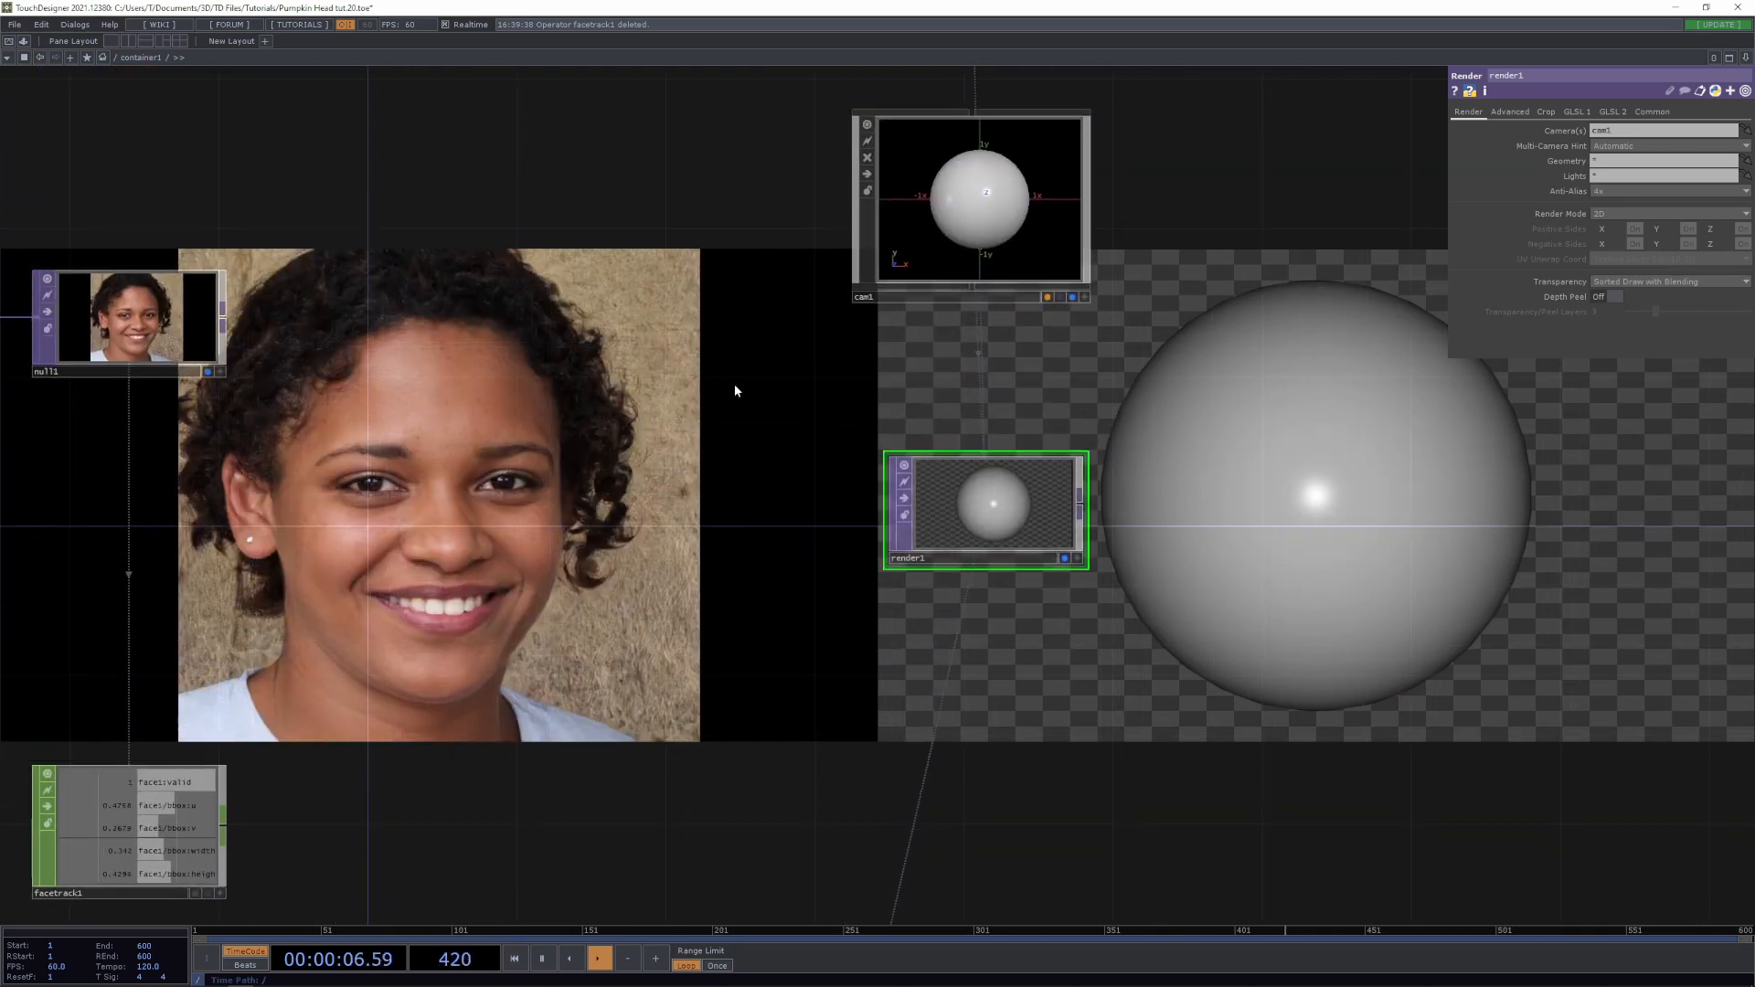
pyautogui.moveTo(718, 624); pyautogui.dragTo(834, 390)
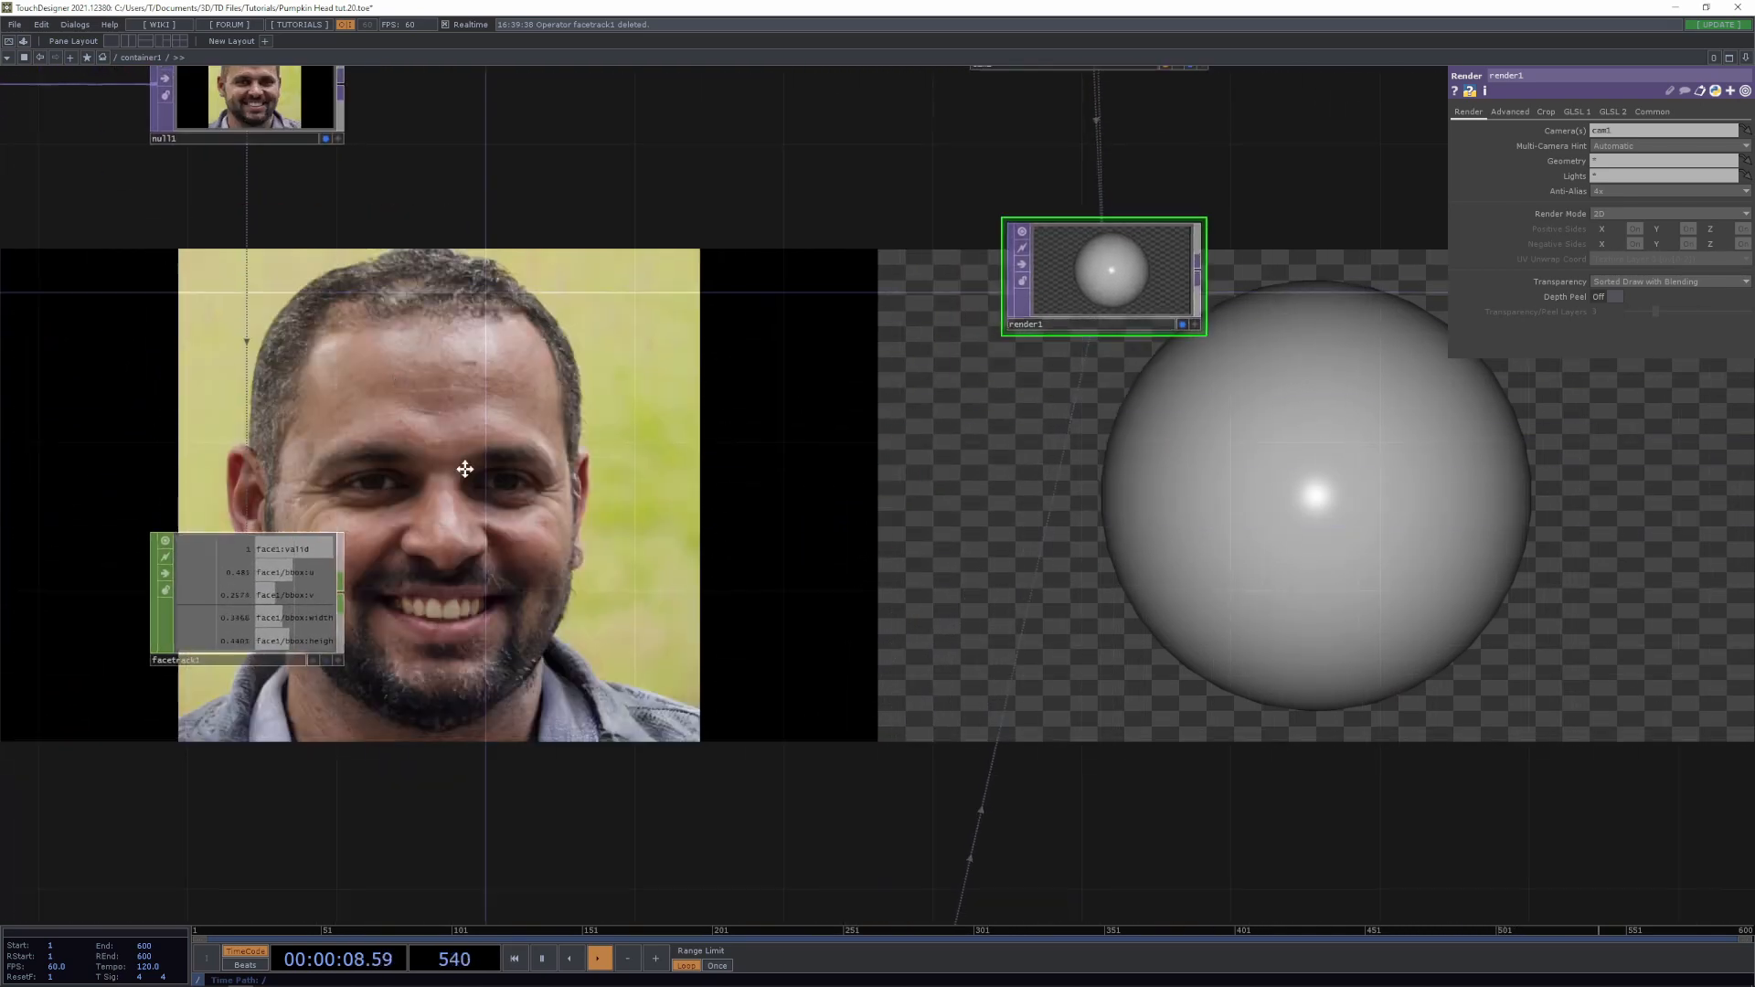
pyautogui.moveTo(463, 466); pyautogui.dragTo(493, 599)
# Move the Camera and Light COMPs together higher above the Render TOP
pyautogui.scroll(-3, 915, 507)
pyautogui.scroll(-4, 916, 507)
pyautogui.moveTo(898, 439); pyautogui.dragTo(1064, 301, button='right')
pyautogui.moveTo(977, 399); pyautogui.dragTo(977, 312)
# Add a Composite TOP beside the Render TOP and set its operation to Over
pyautogui.press('Tab')
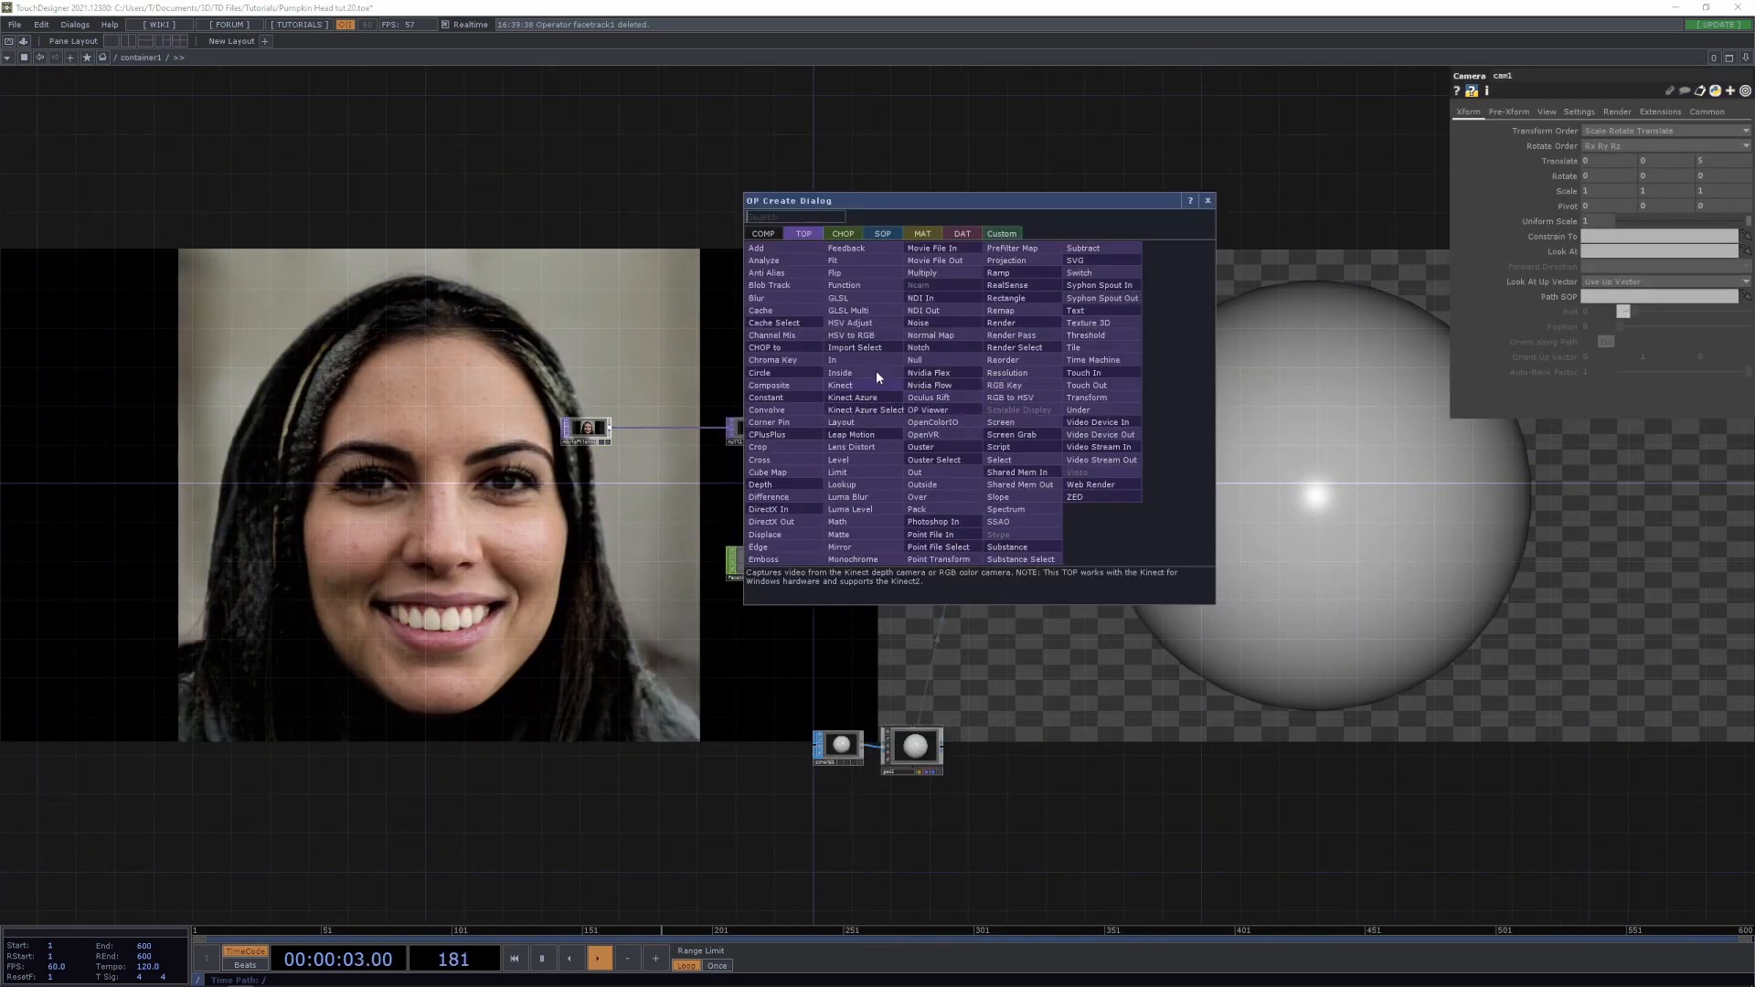
pyautogui.click(775, 388)
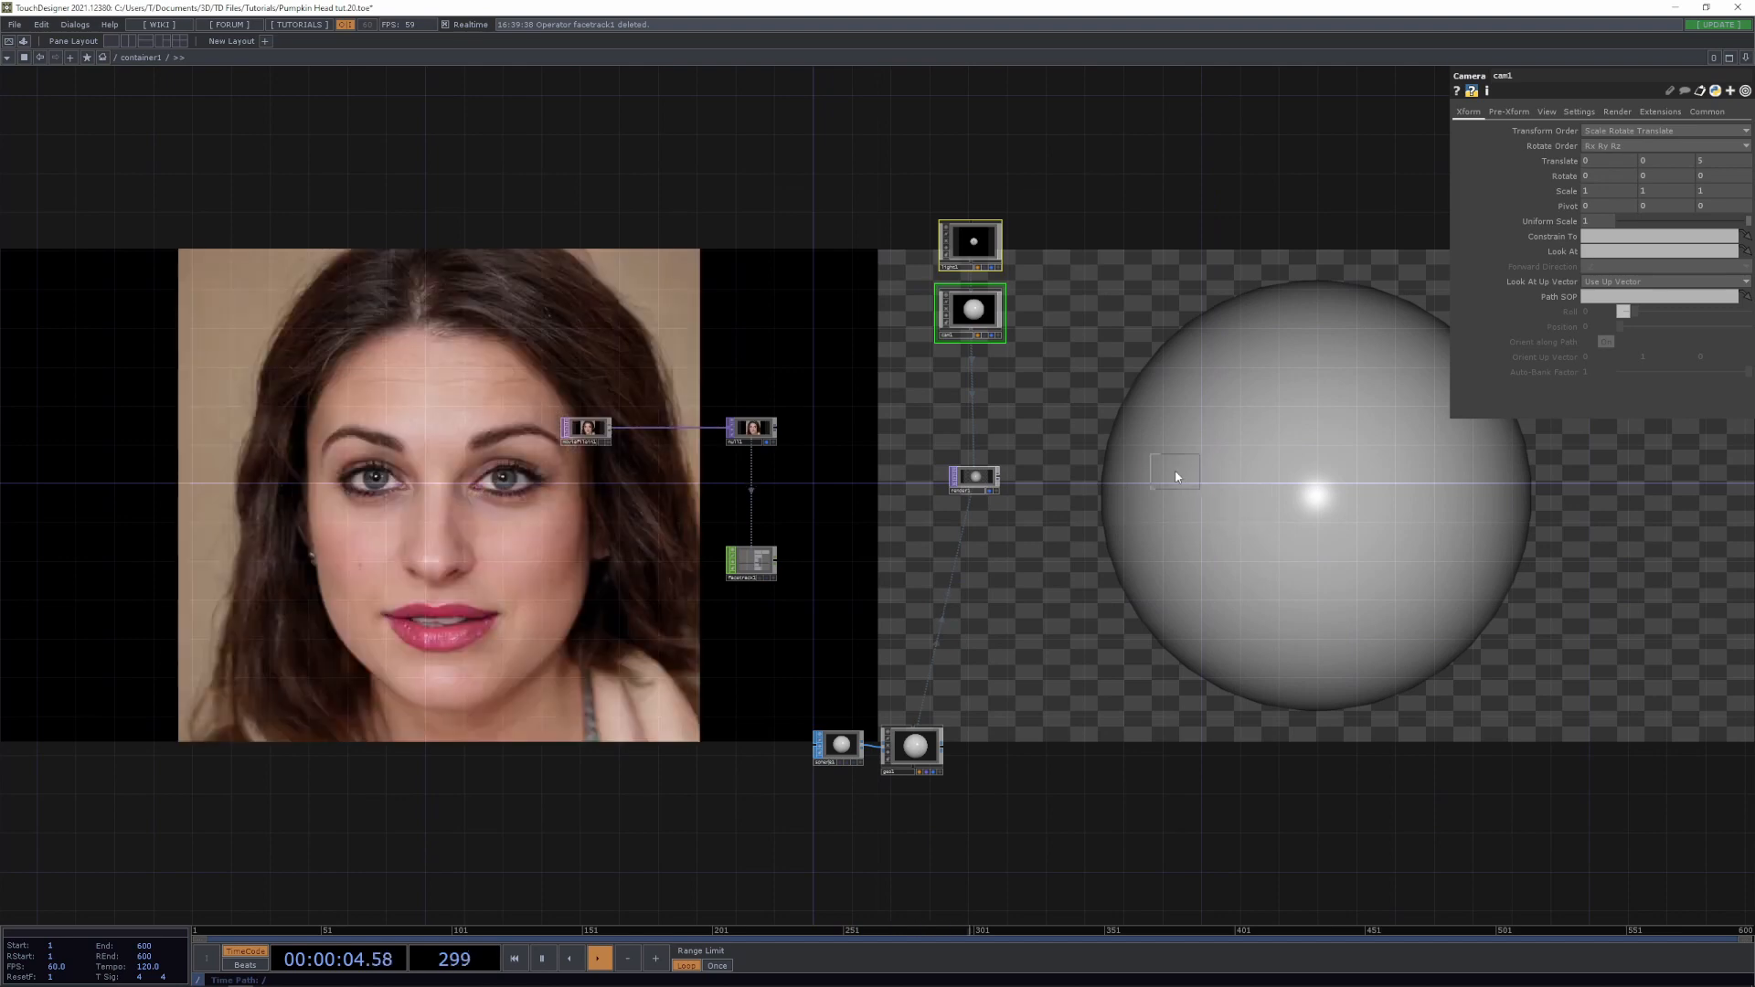
pyautogui.click(1176, 469)
pyautogui.click(1610, 190)
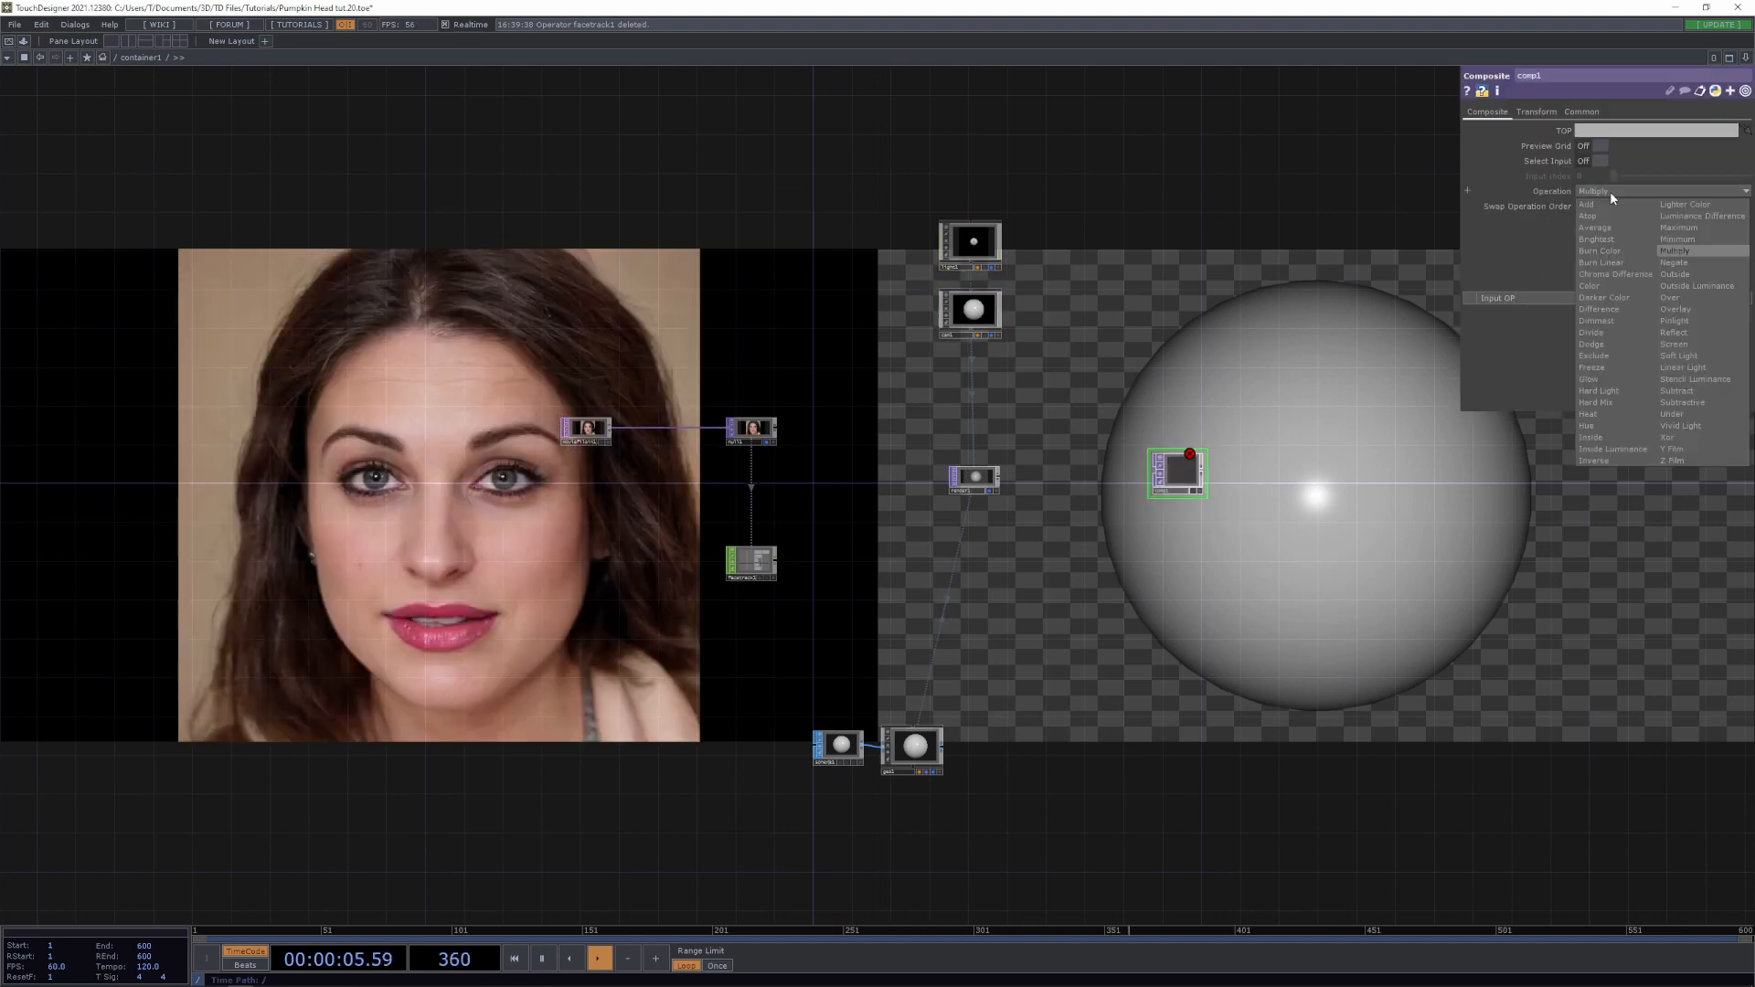
pyautogui.click(1673, 298)
# Wire render1 as the first input and null1 as the second input of the Composite TOP
pyautogui.scroll(5, 1119, 524)
pyautogui.moveTo(792, 405); pyautogui.dragTo(1217, 375)
pyautogui.moveTo(176, 259); pyautogui.dragTo(1217, 379)
pyautogui.moveTo(1318, 402); pyautogui.dragTo(1239, 428)
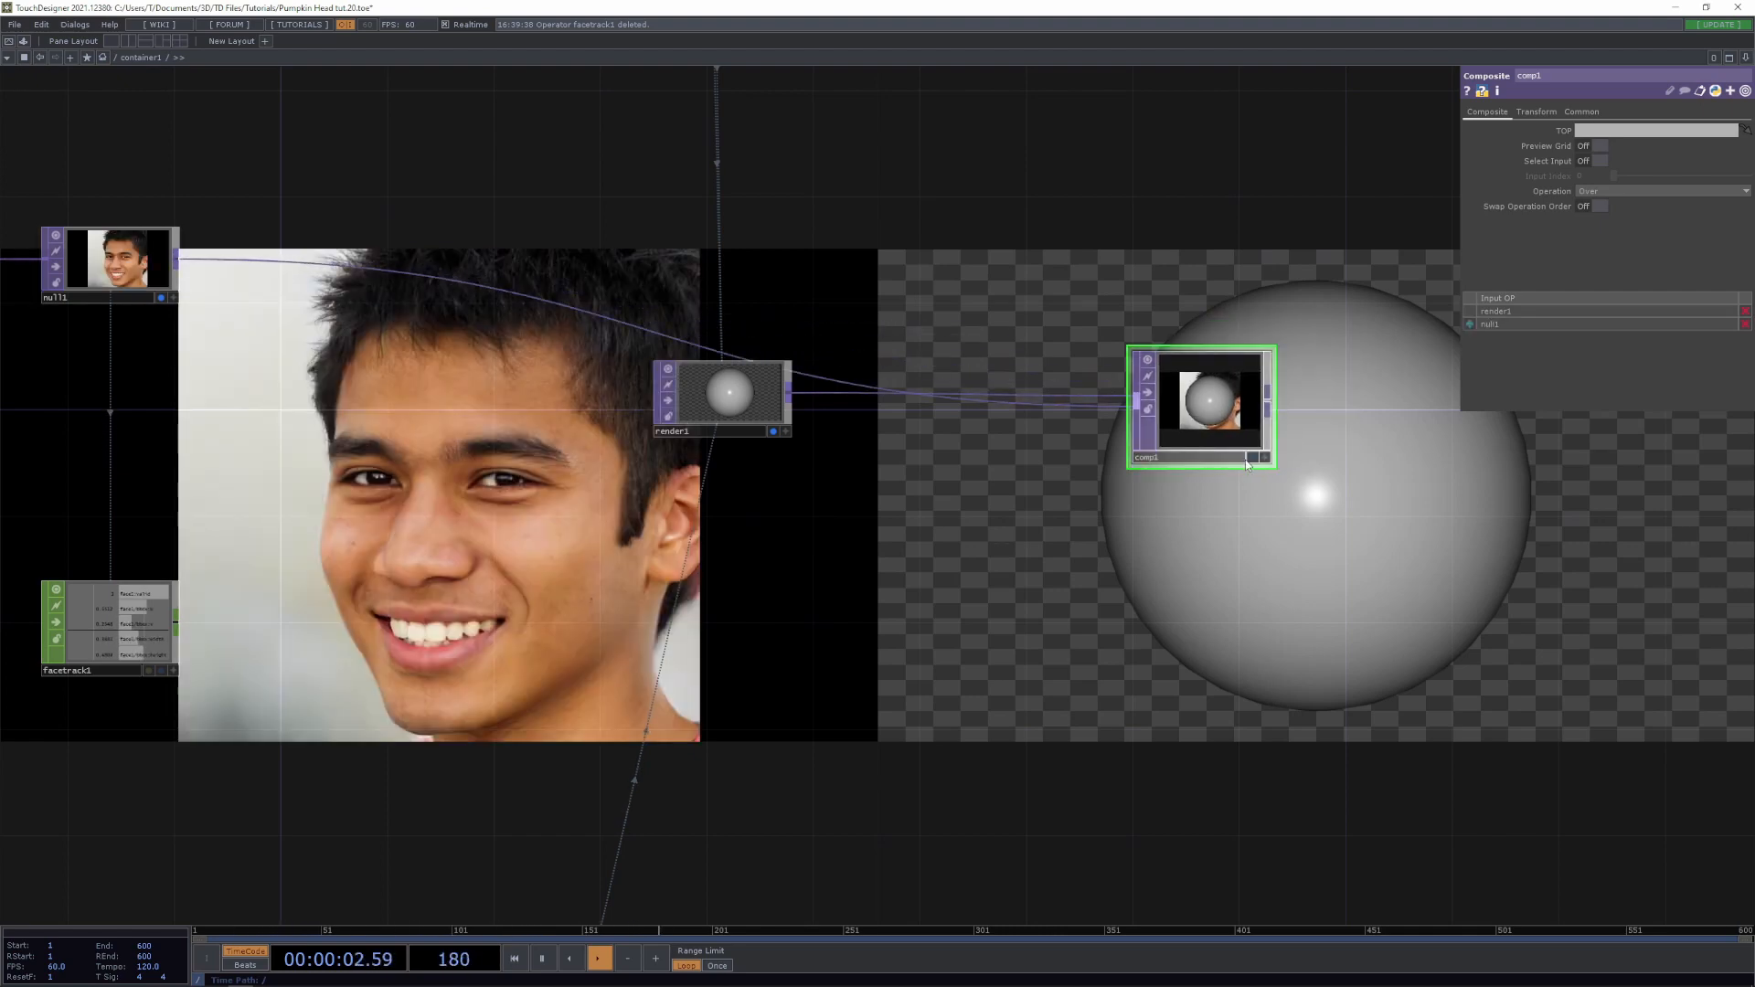
# Display the Composite TOP in the network background and stop displaying render1 and null1 there
pyautogui.click(1252, 457)
pyautogui.click(773, 431)
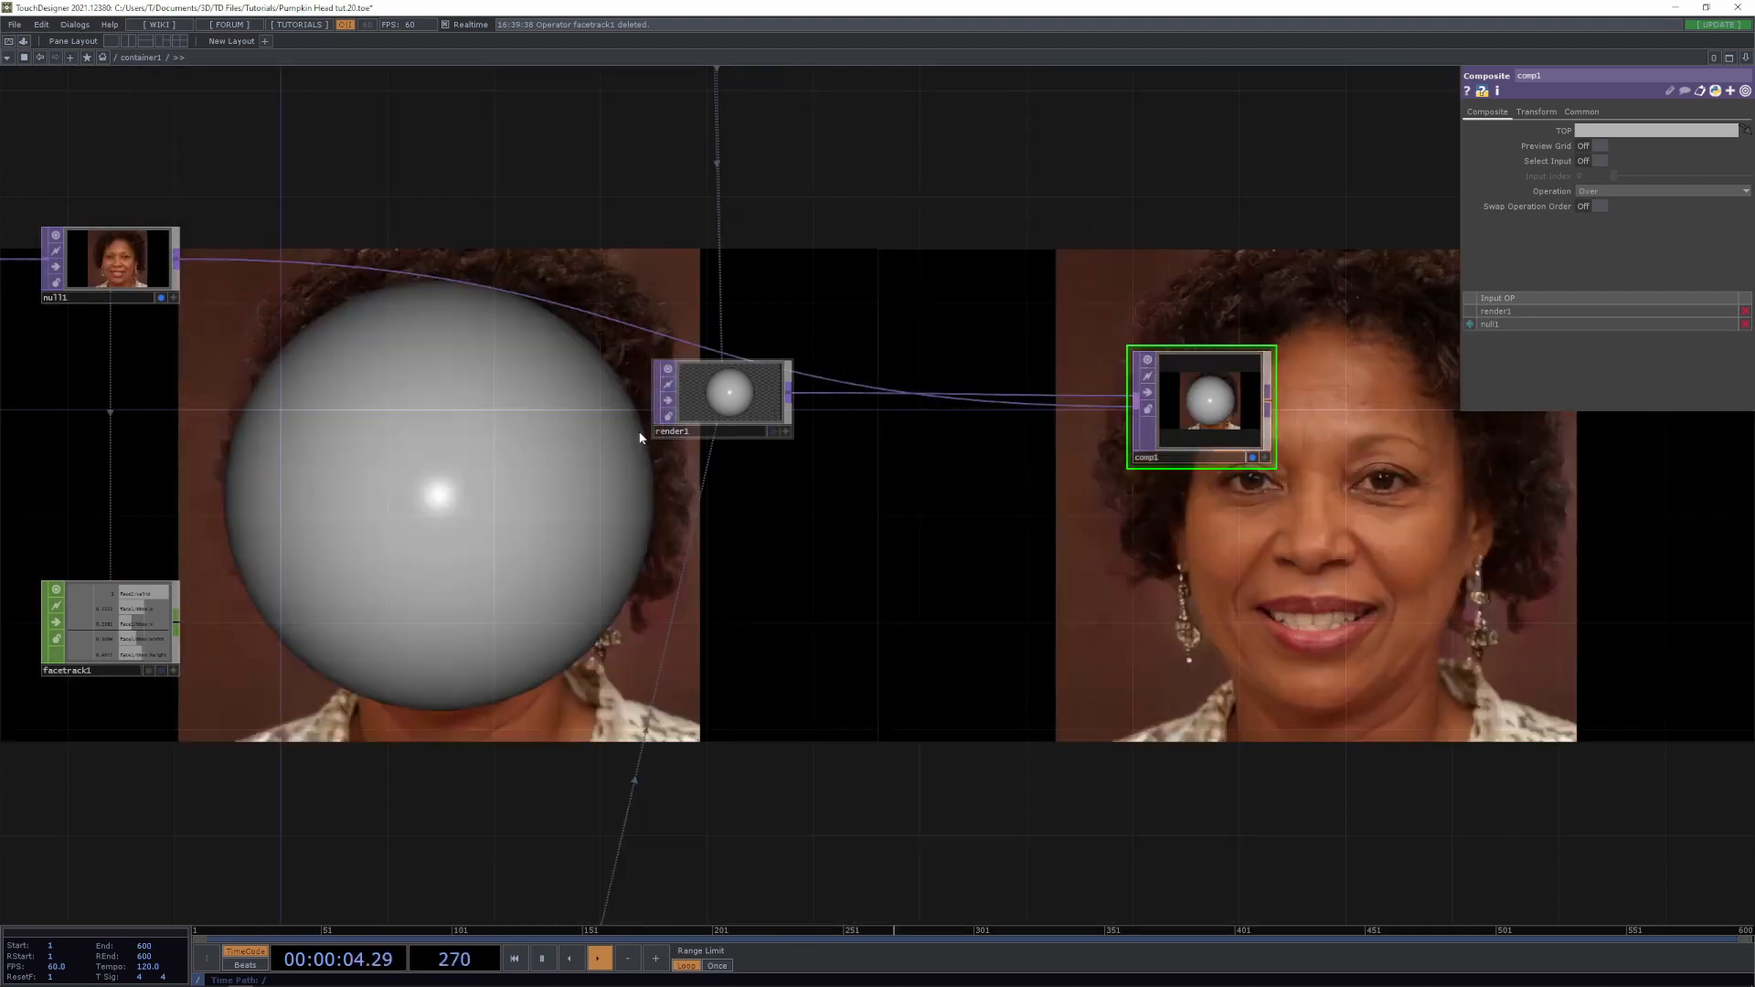
pyautogui.click(161, 298)
pyautogui.scroll(-5, 901, 692)
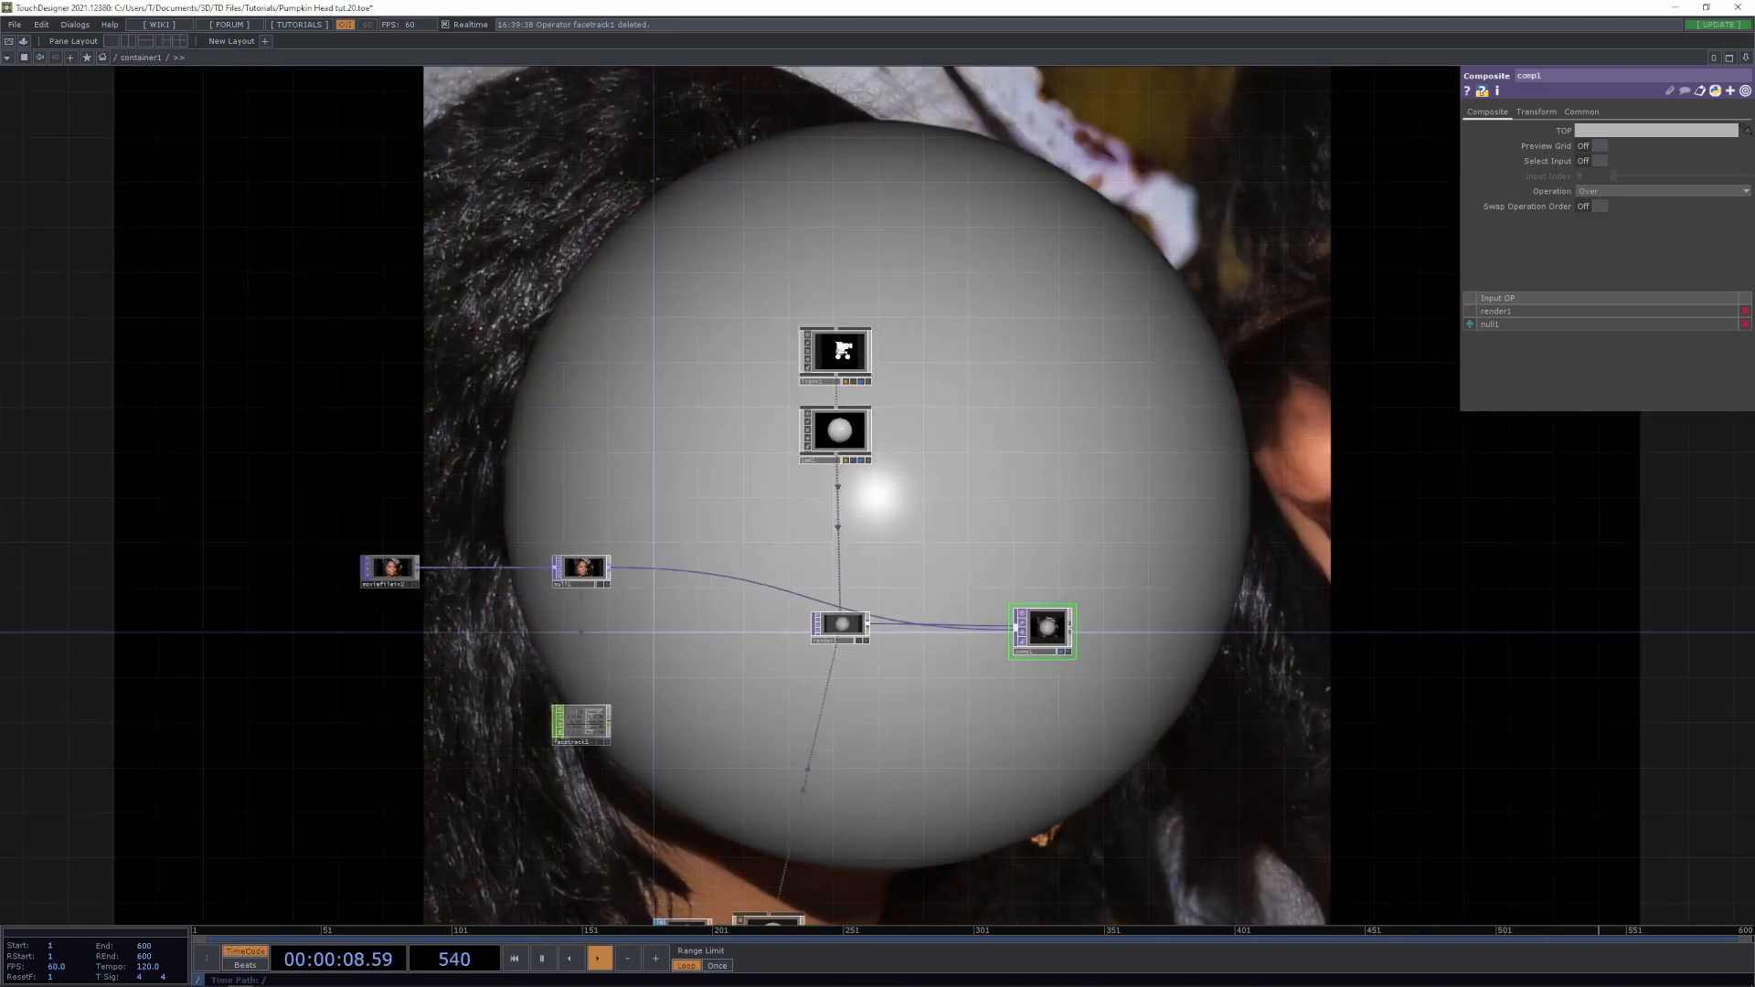
# With the Camera COMP selected, read the Face Track CHOP documentation on aligning 3D renders through projection, ortho origin and ortho width
pyautogui.scroll(5, 841, 348)
pyautogui.click(833, 484)
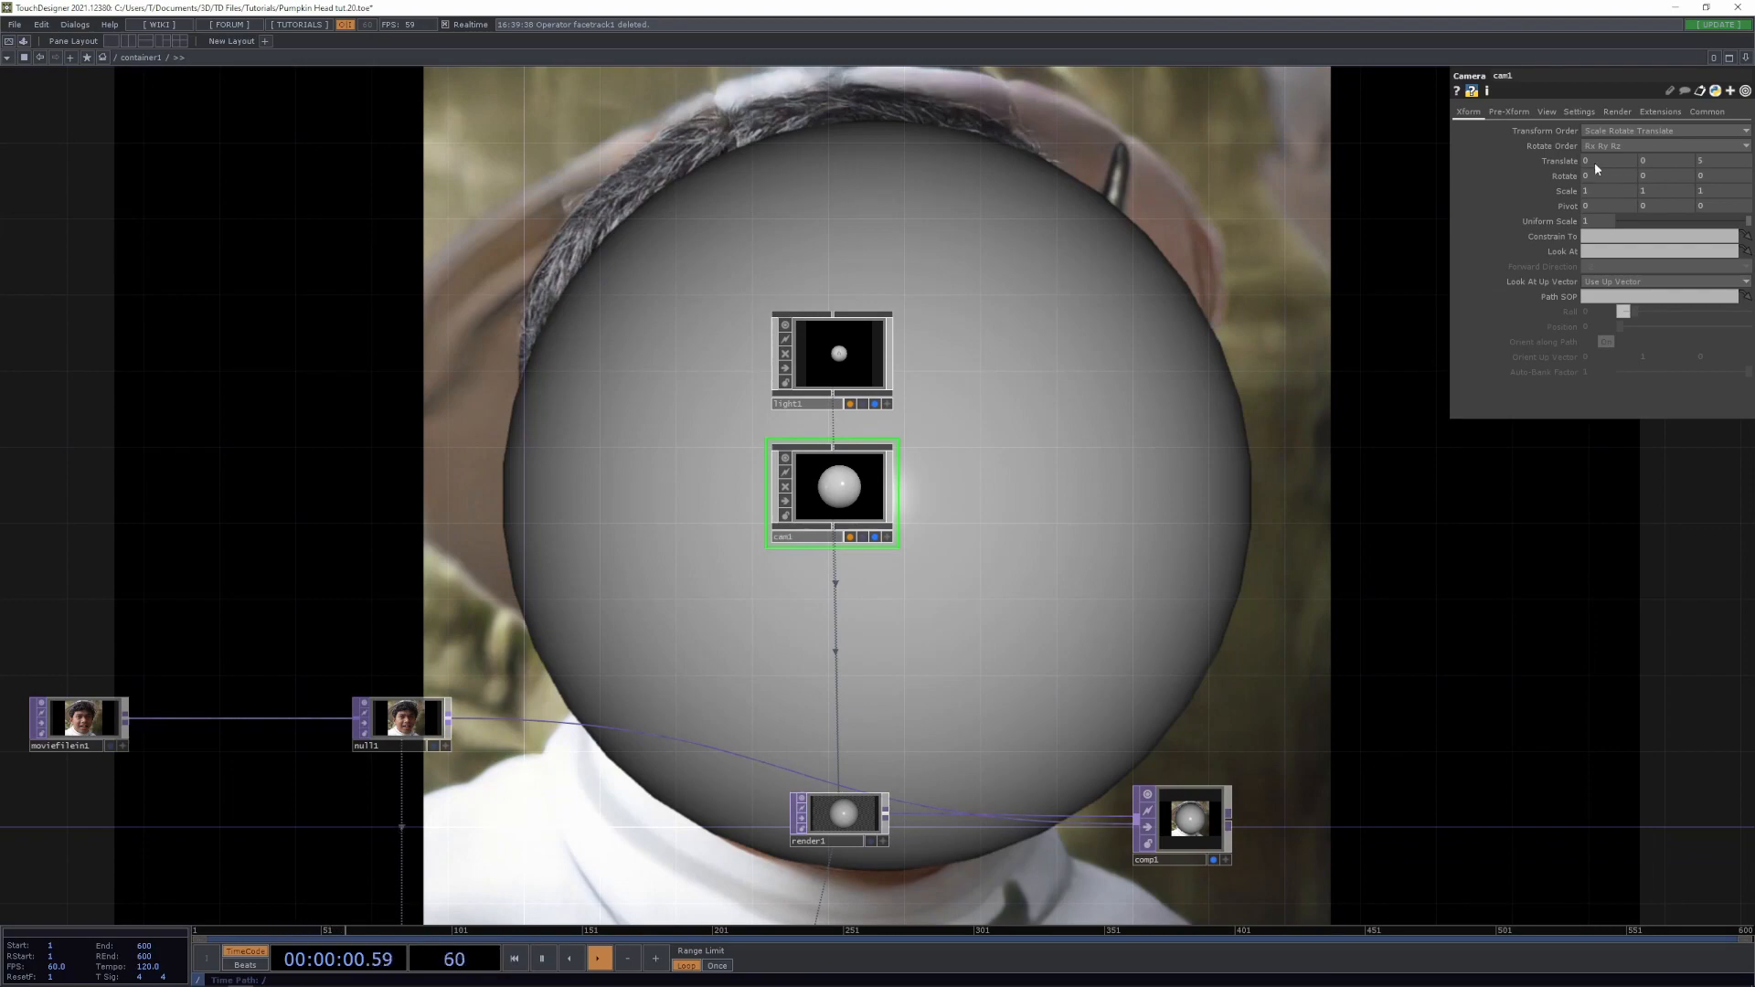
pyautogui.hotkey('alt', 'Tab')
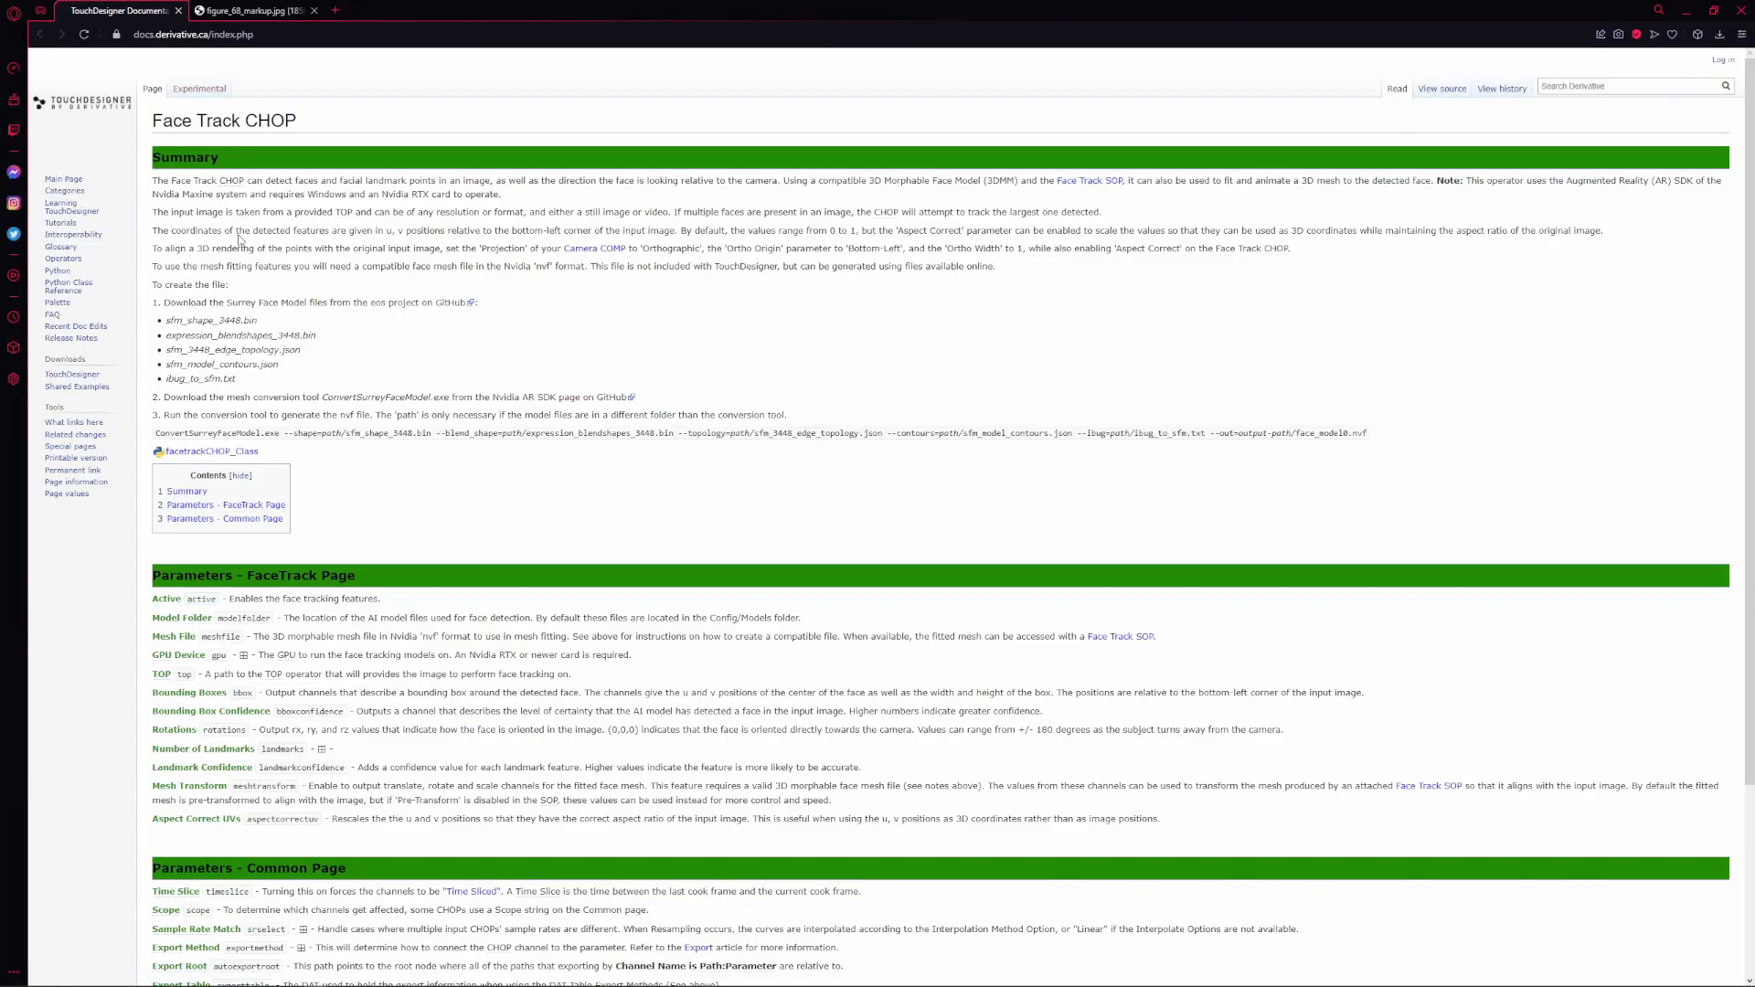
pyautogui.moveTo(442, 266); pyautogui.dragTo(818, 244)
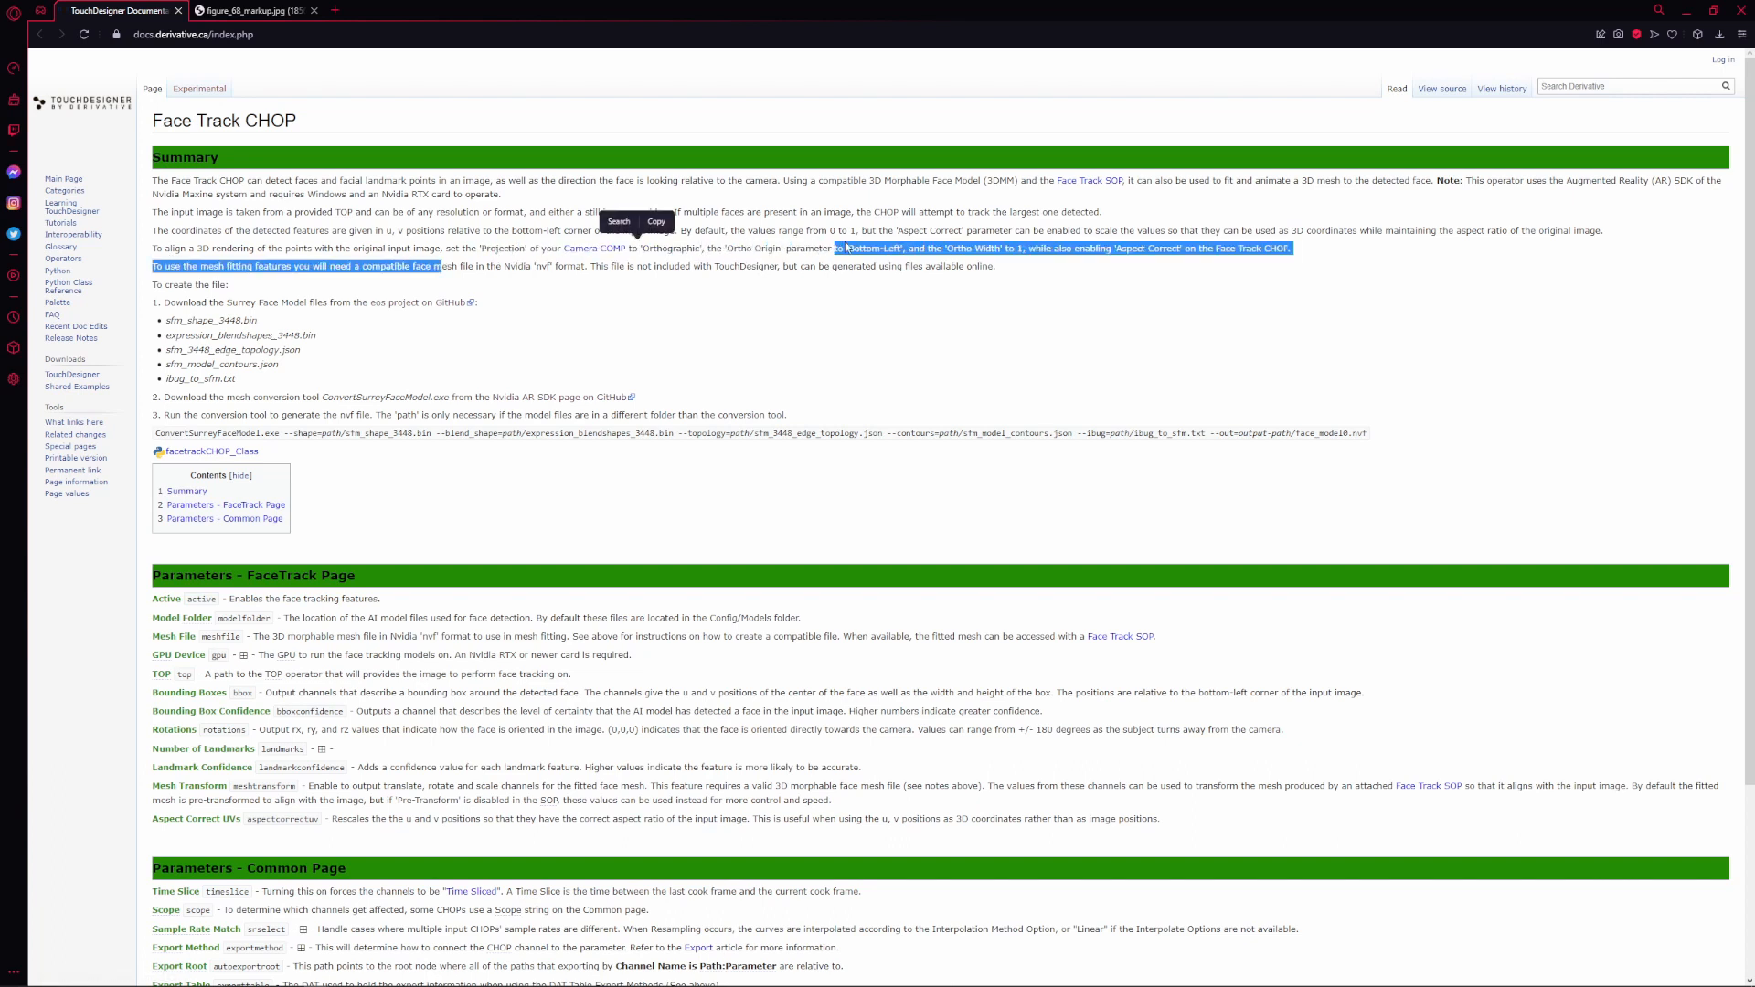
pyautogui.click(861, 247)
pyautogui.moveTo(927, 253); pyautogui.dragTo(1020, 249)
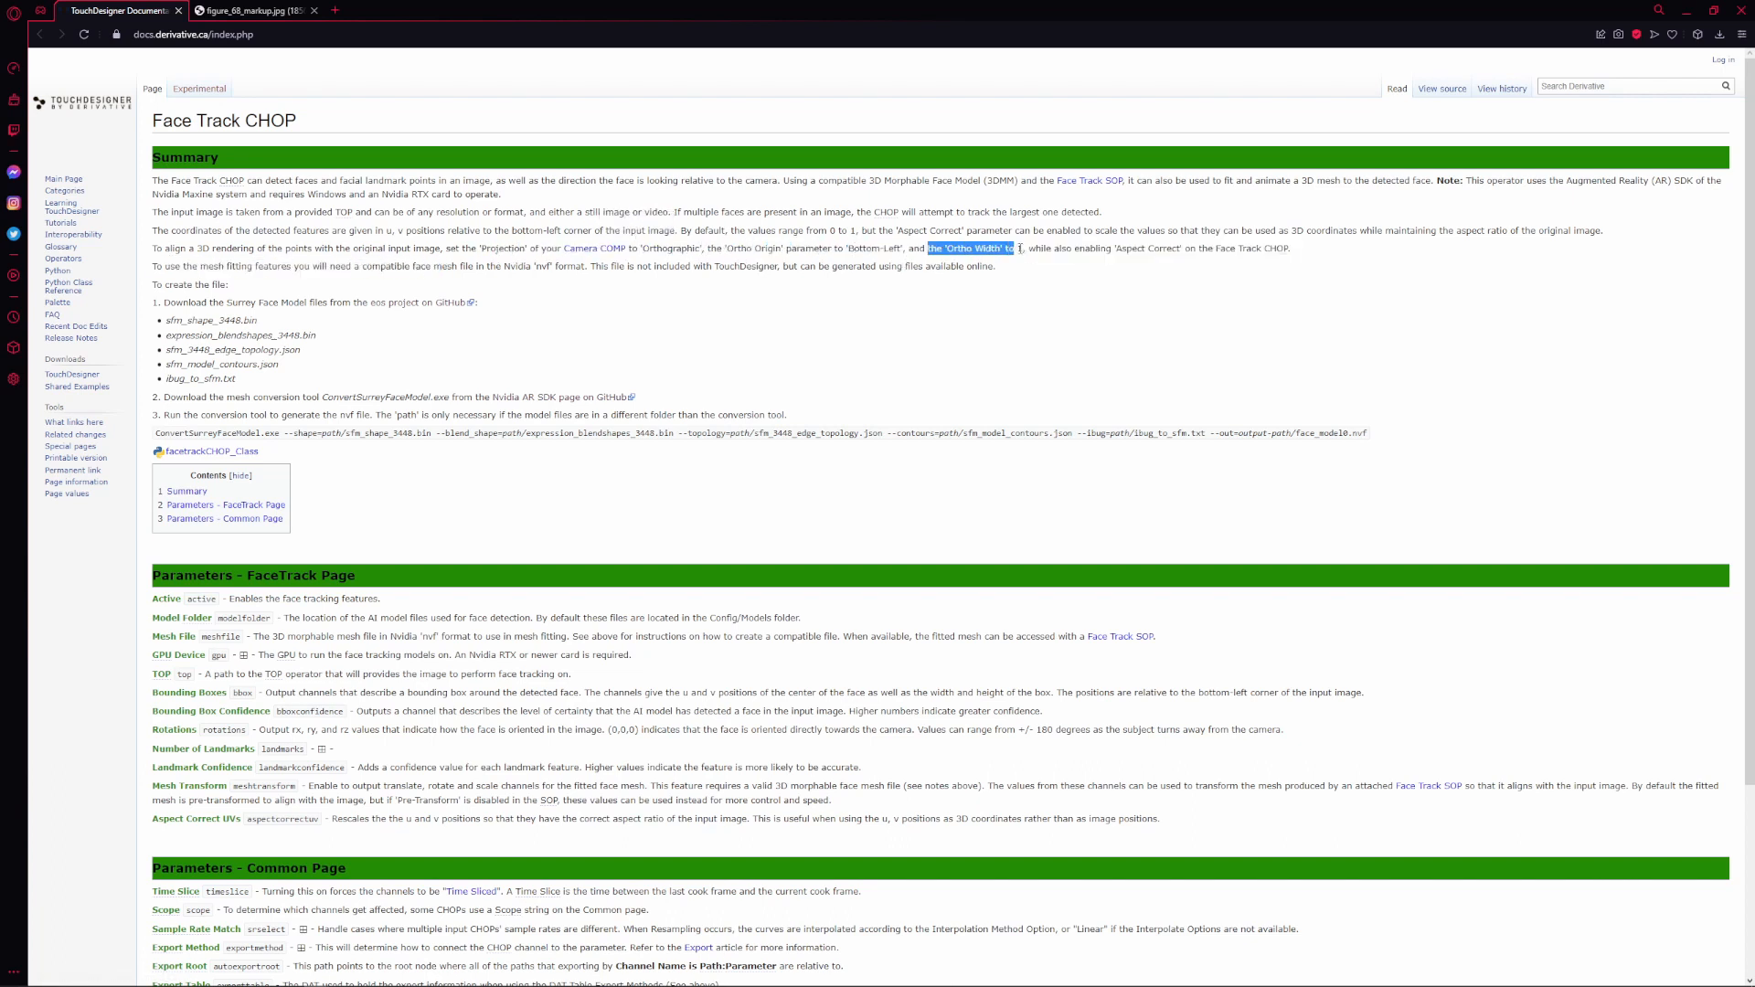
pyautogui.click(1117, 276)
pyautogui.hotkey('alt', 'Tab')
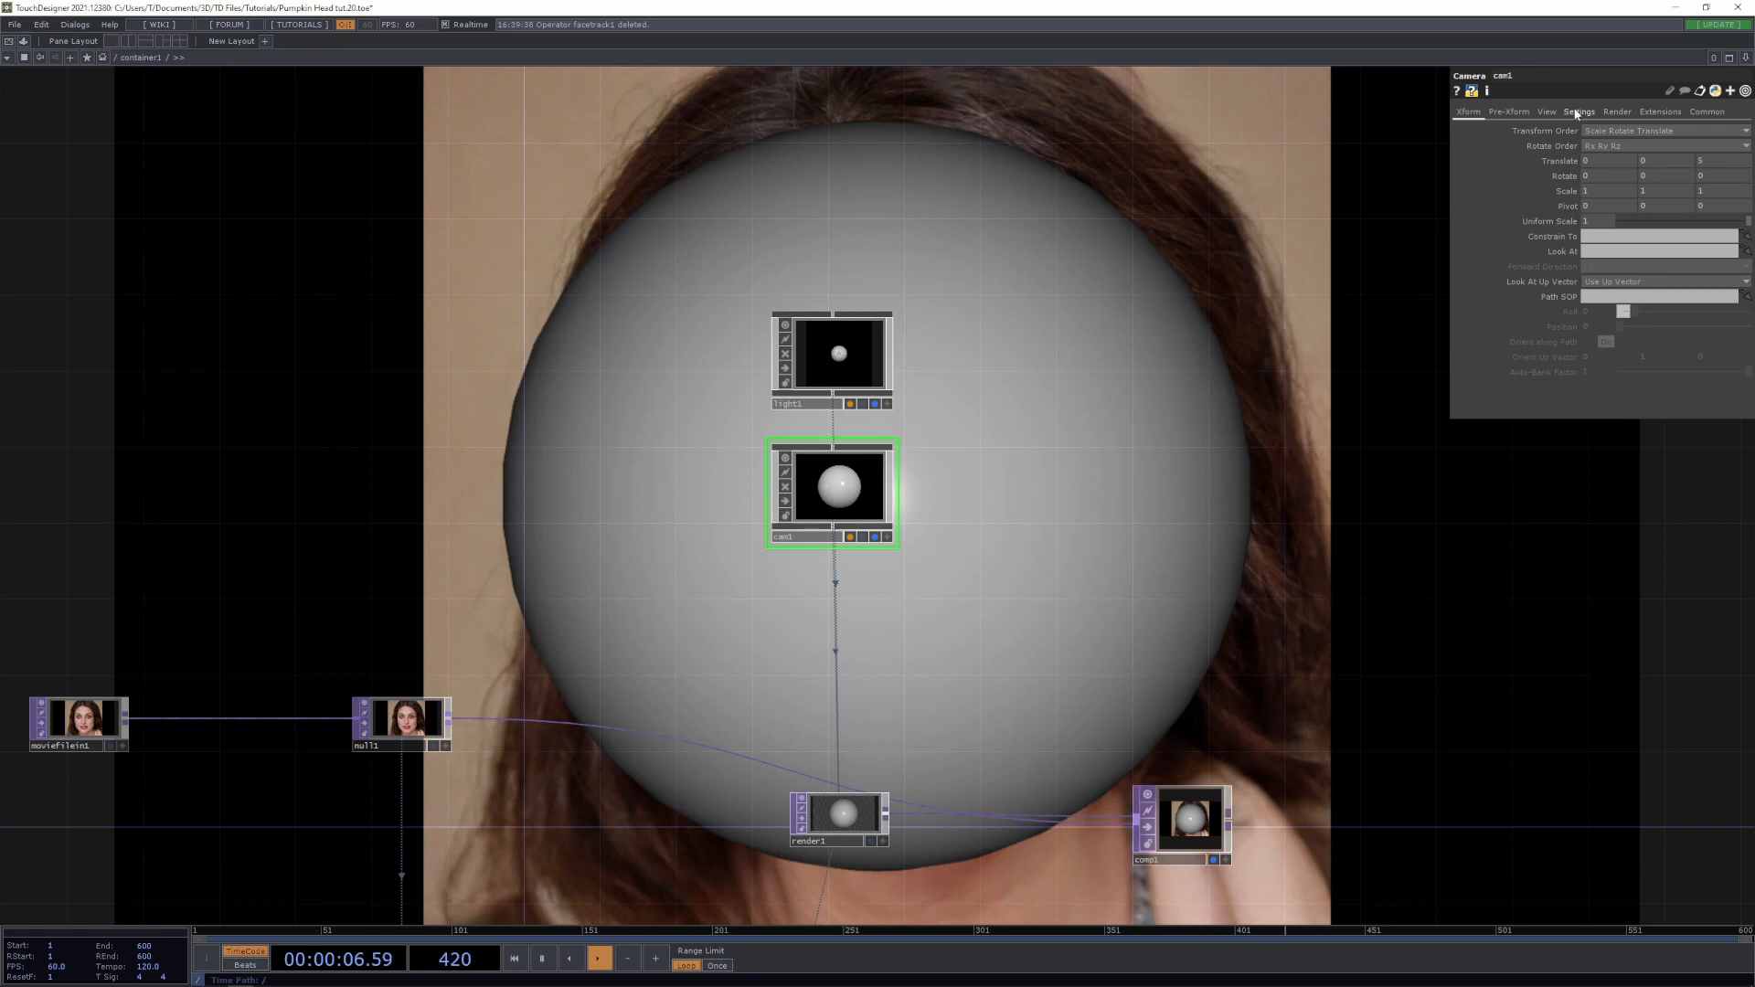
# Set the camera's projection to Orthographic, with the ortho origin at Bottom-Left and an ortho width of 1
pyautogui.click(1547, 111)
pyautogui.click(1623, 131)
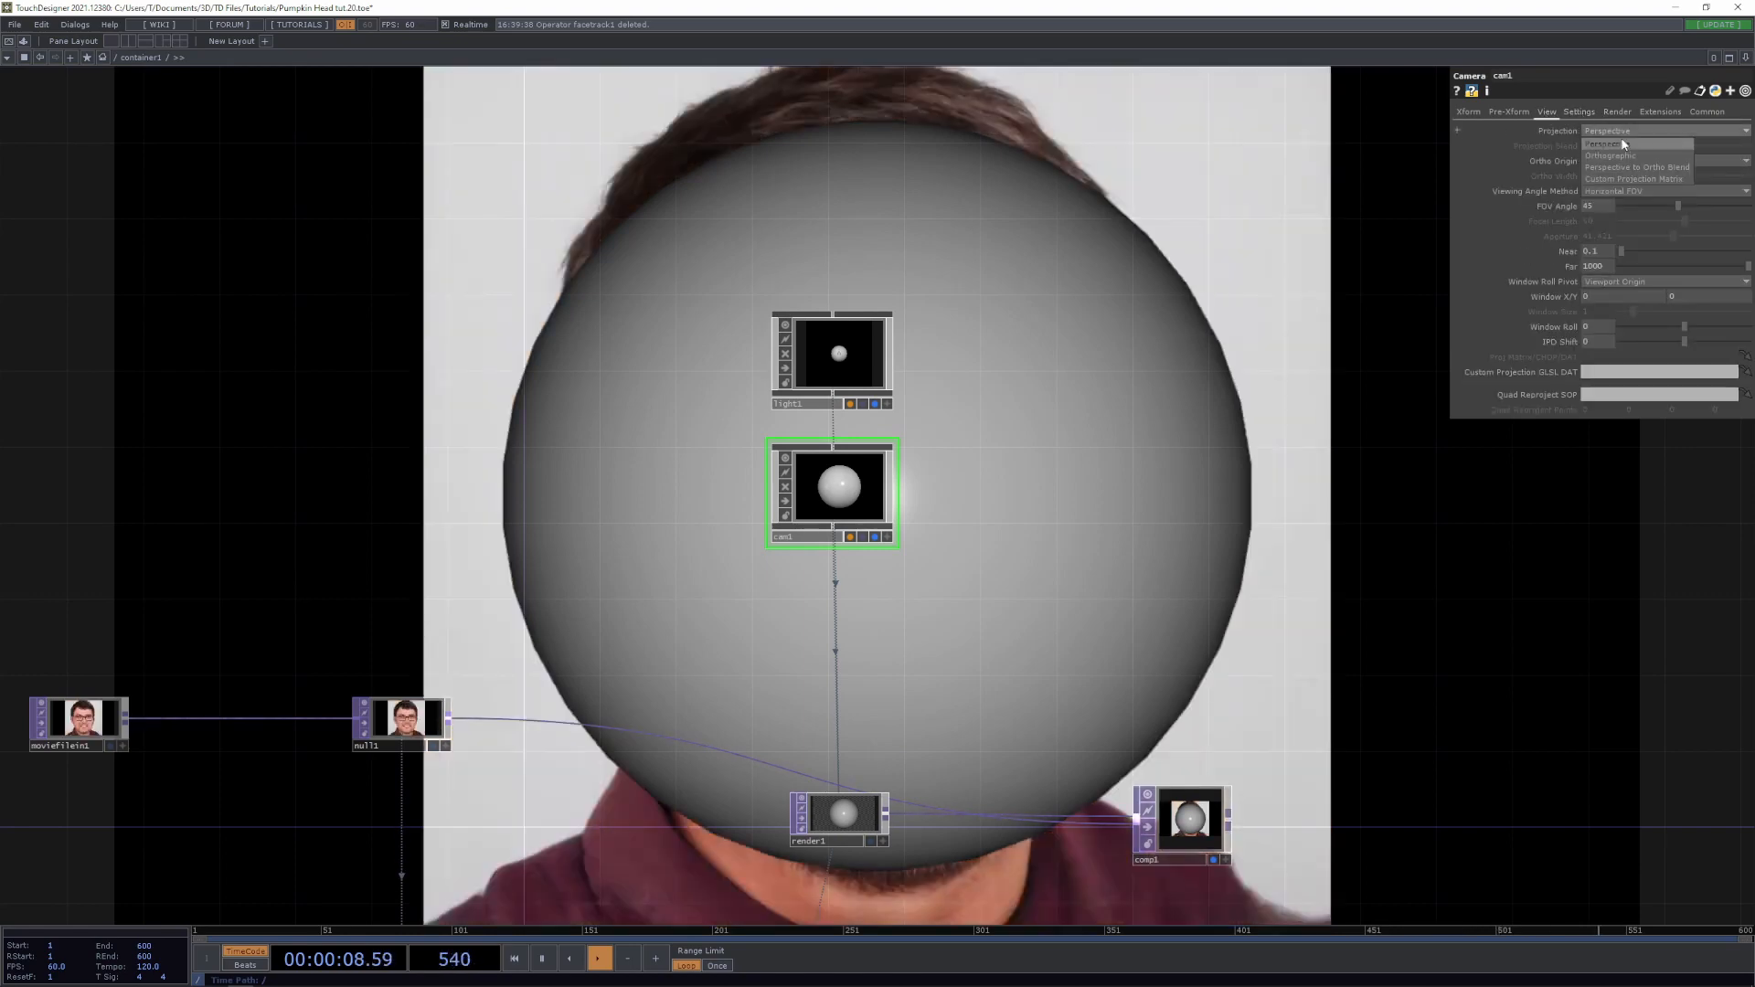
pyautogui.click(1625, 155)
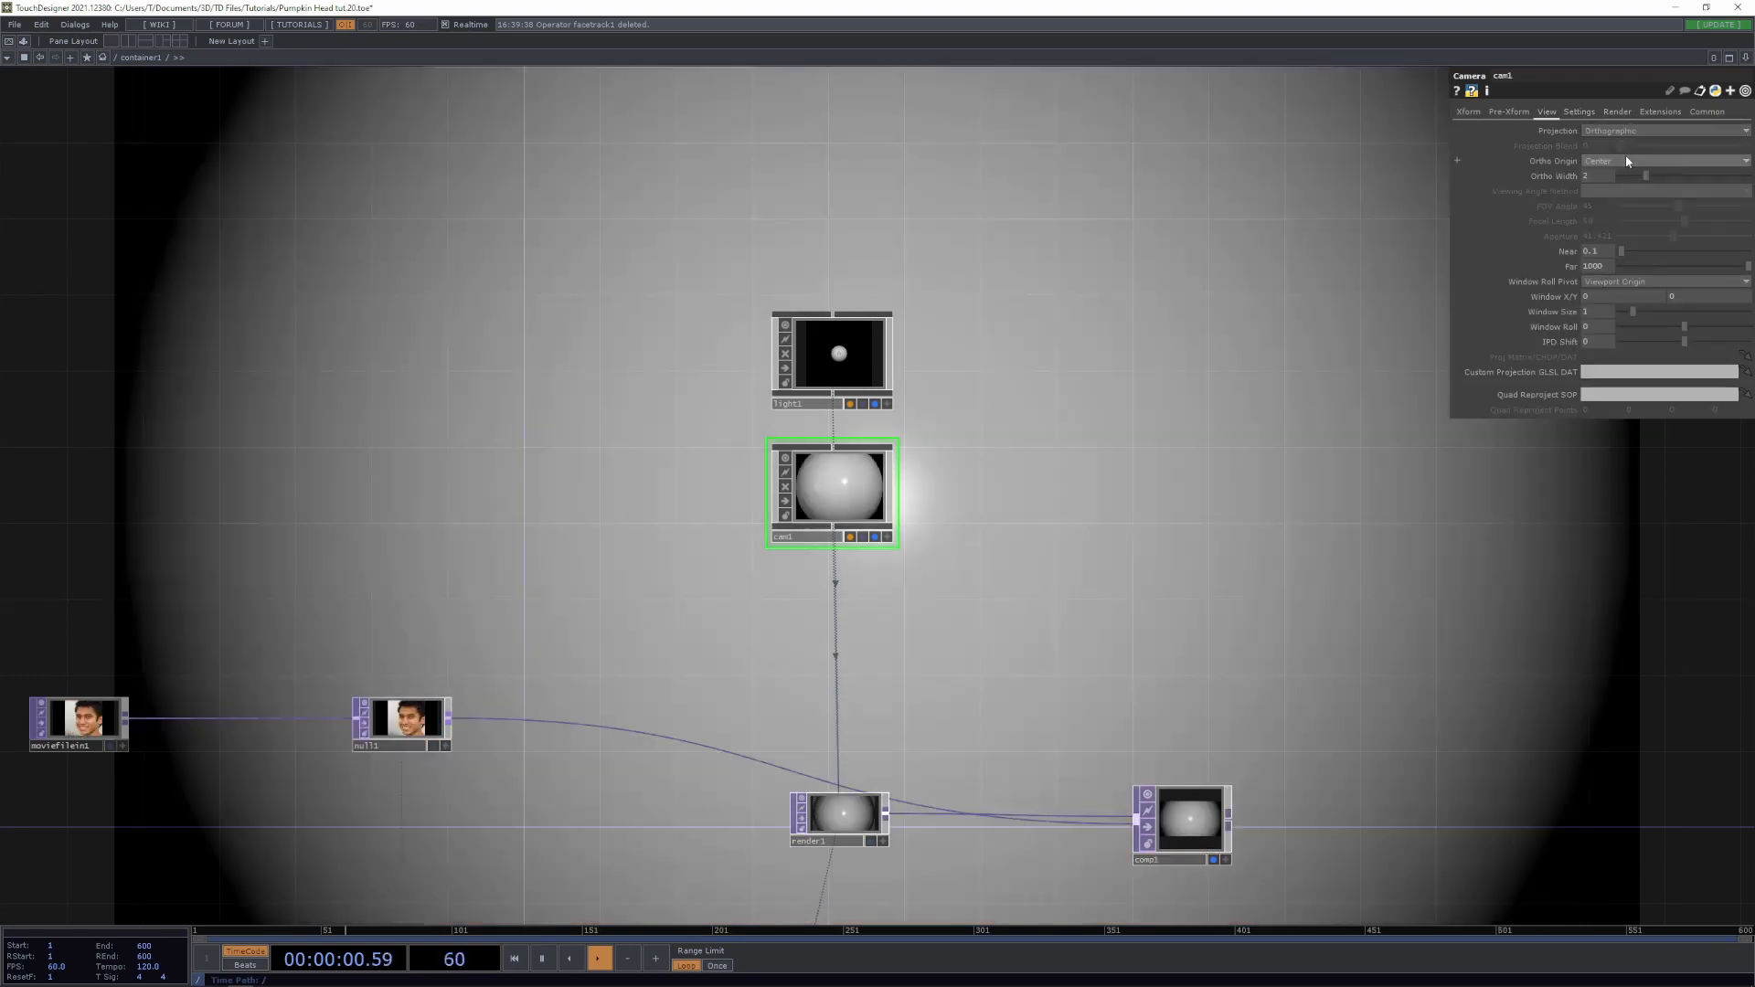
pyautogui.click(1613, 162)
pyautogui.click(1610, 183)
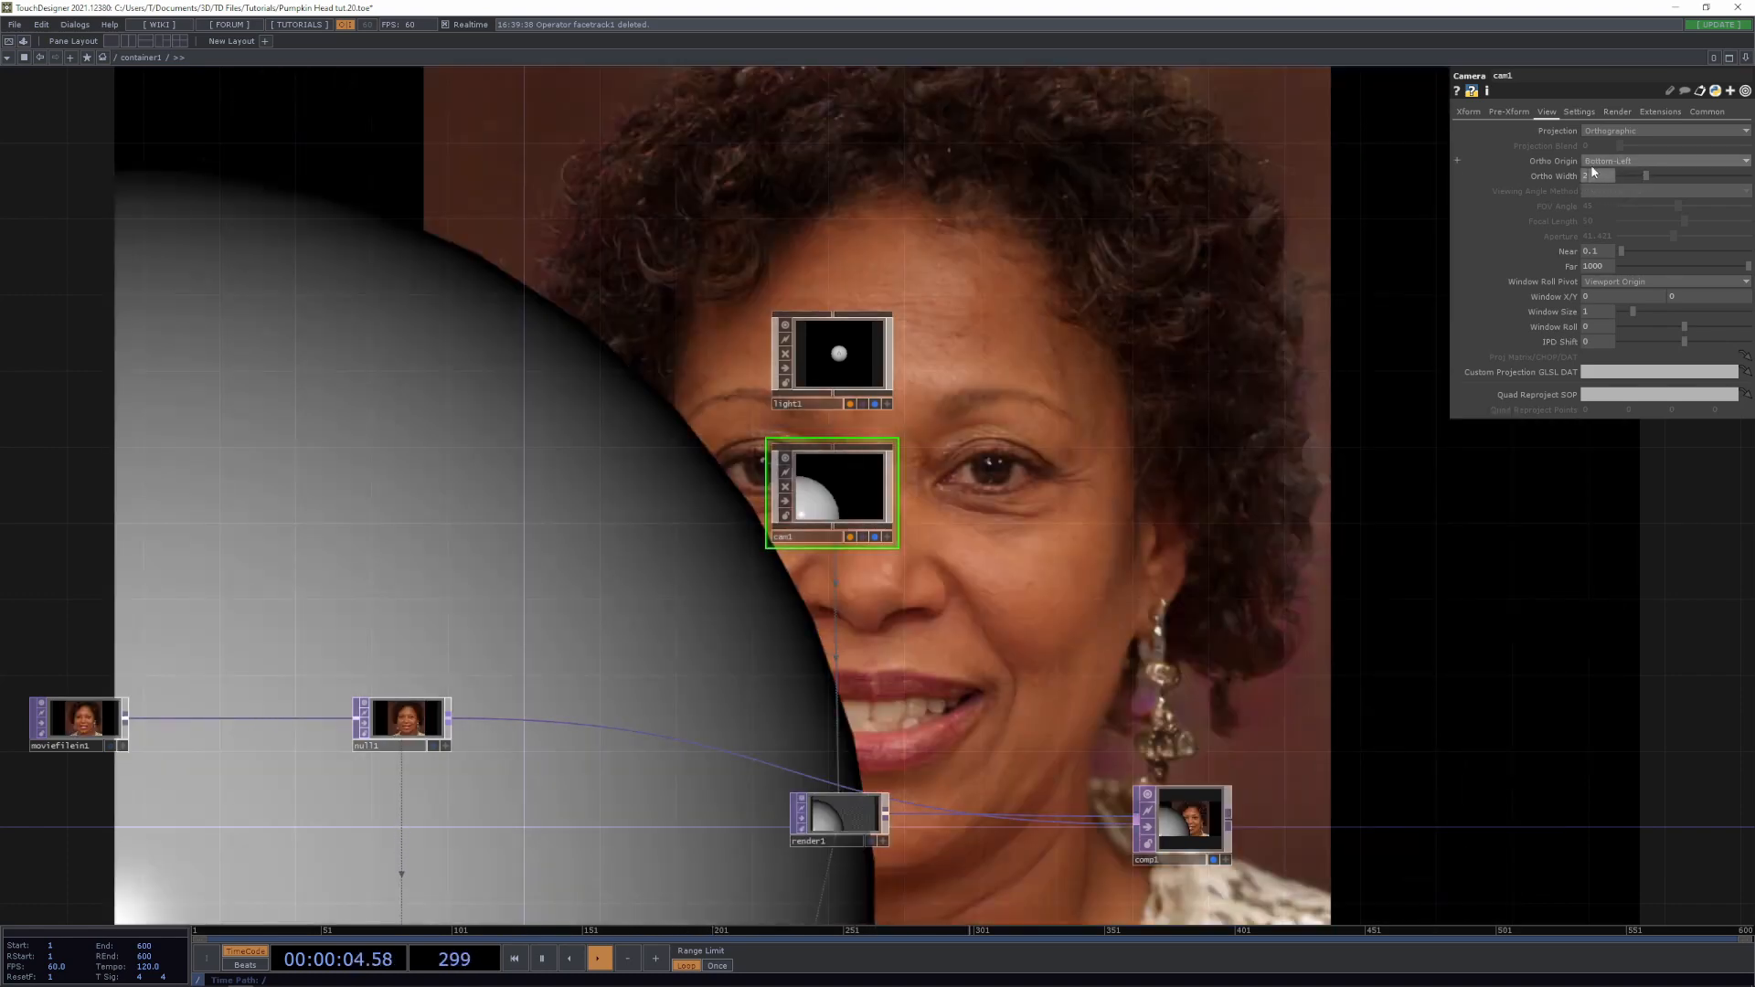
pyautogui.press('BackSpace')
pyautogui.write('1')
pyautogui.press('Return')
# Reduce the Sphere SOP's radius to 0.1 on all three axes
pyautogui.scroll(-5, 1336, 274)
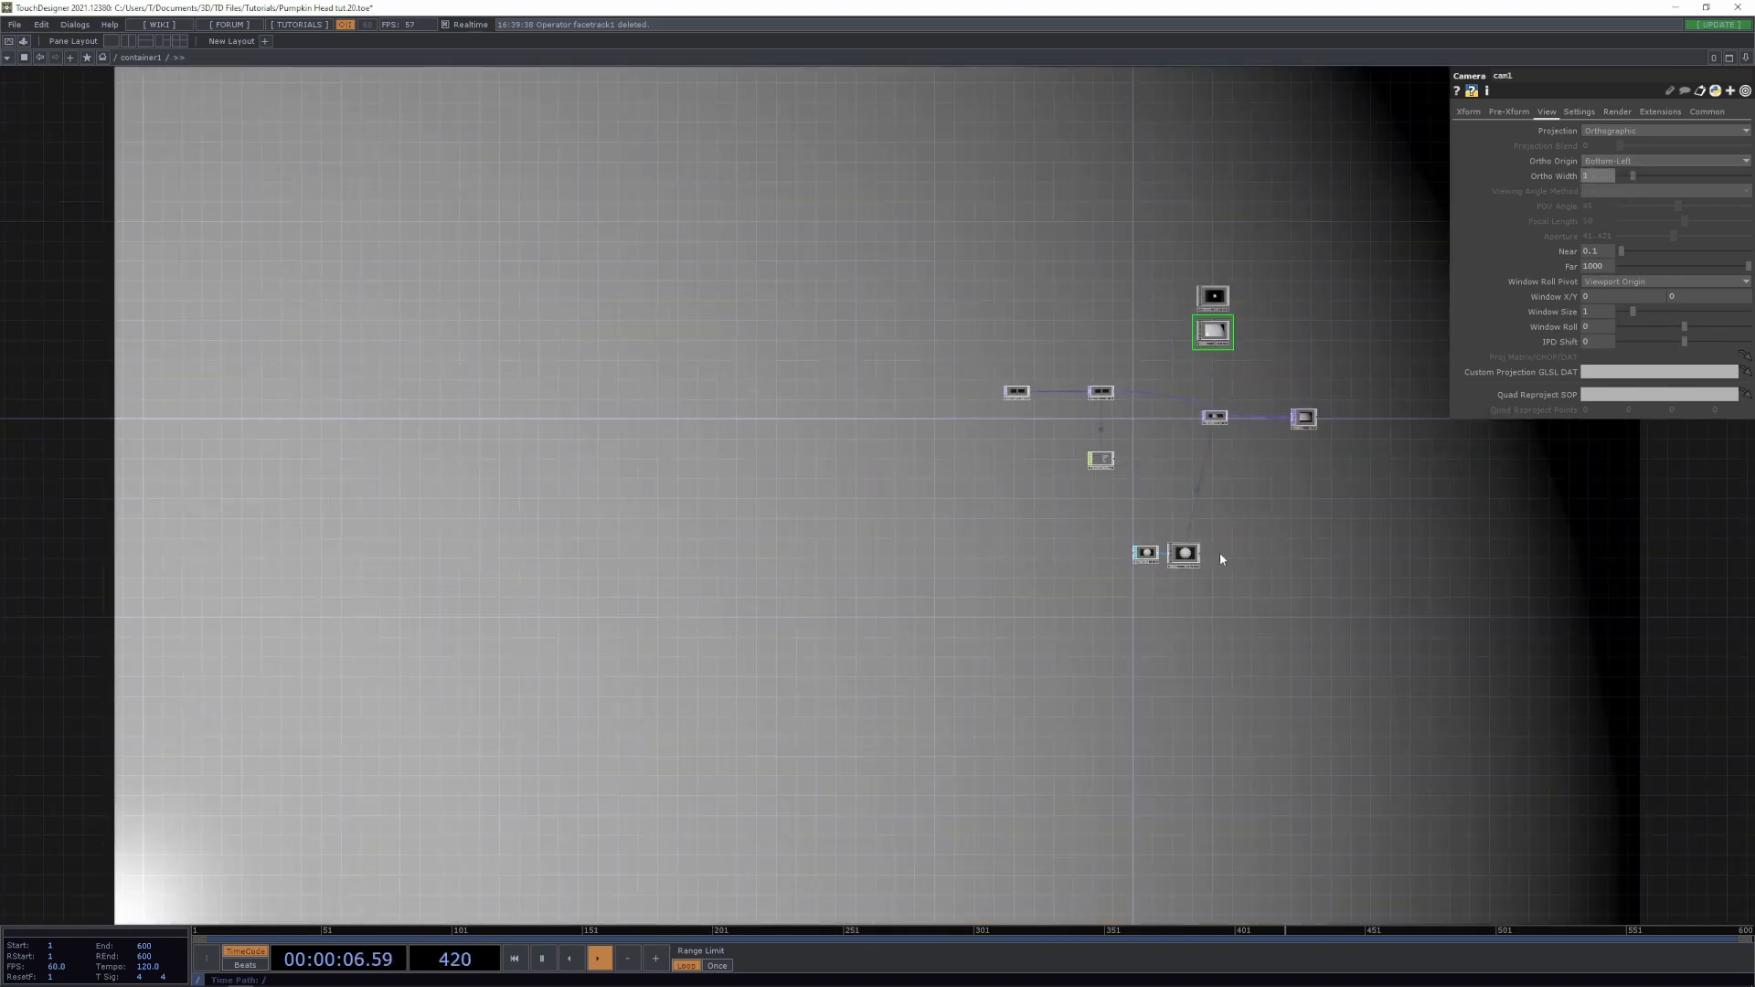
pyautogui.scroll(5, 1231, 661)
pyautogui.moveTo(1048, 538); pyautogui.dragTo(1010, 666)
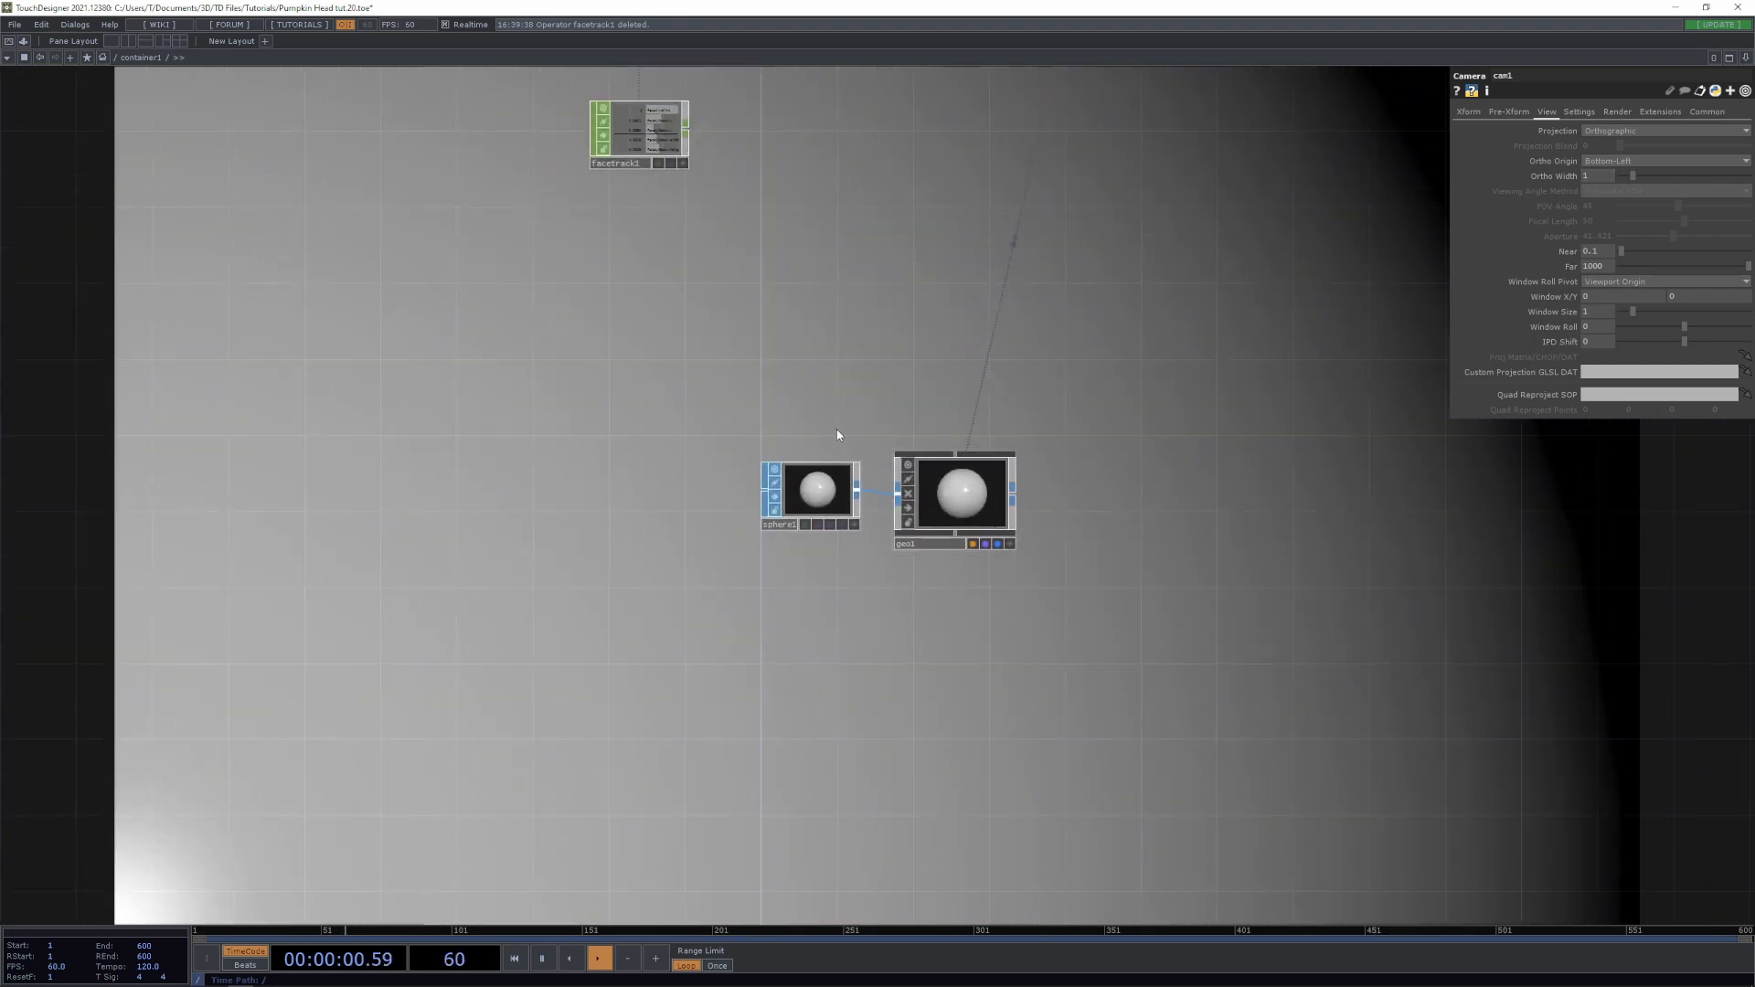
pyautogui.click(817, 493)
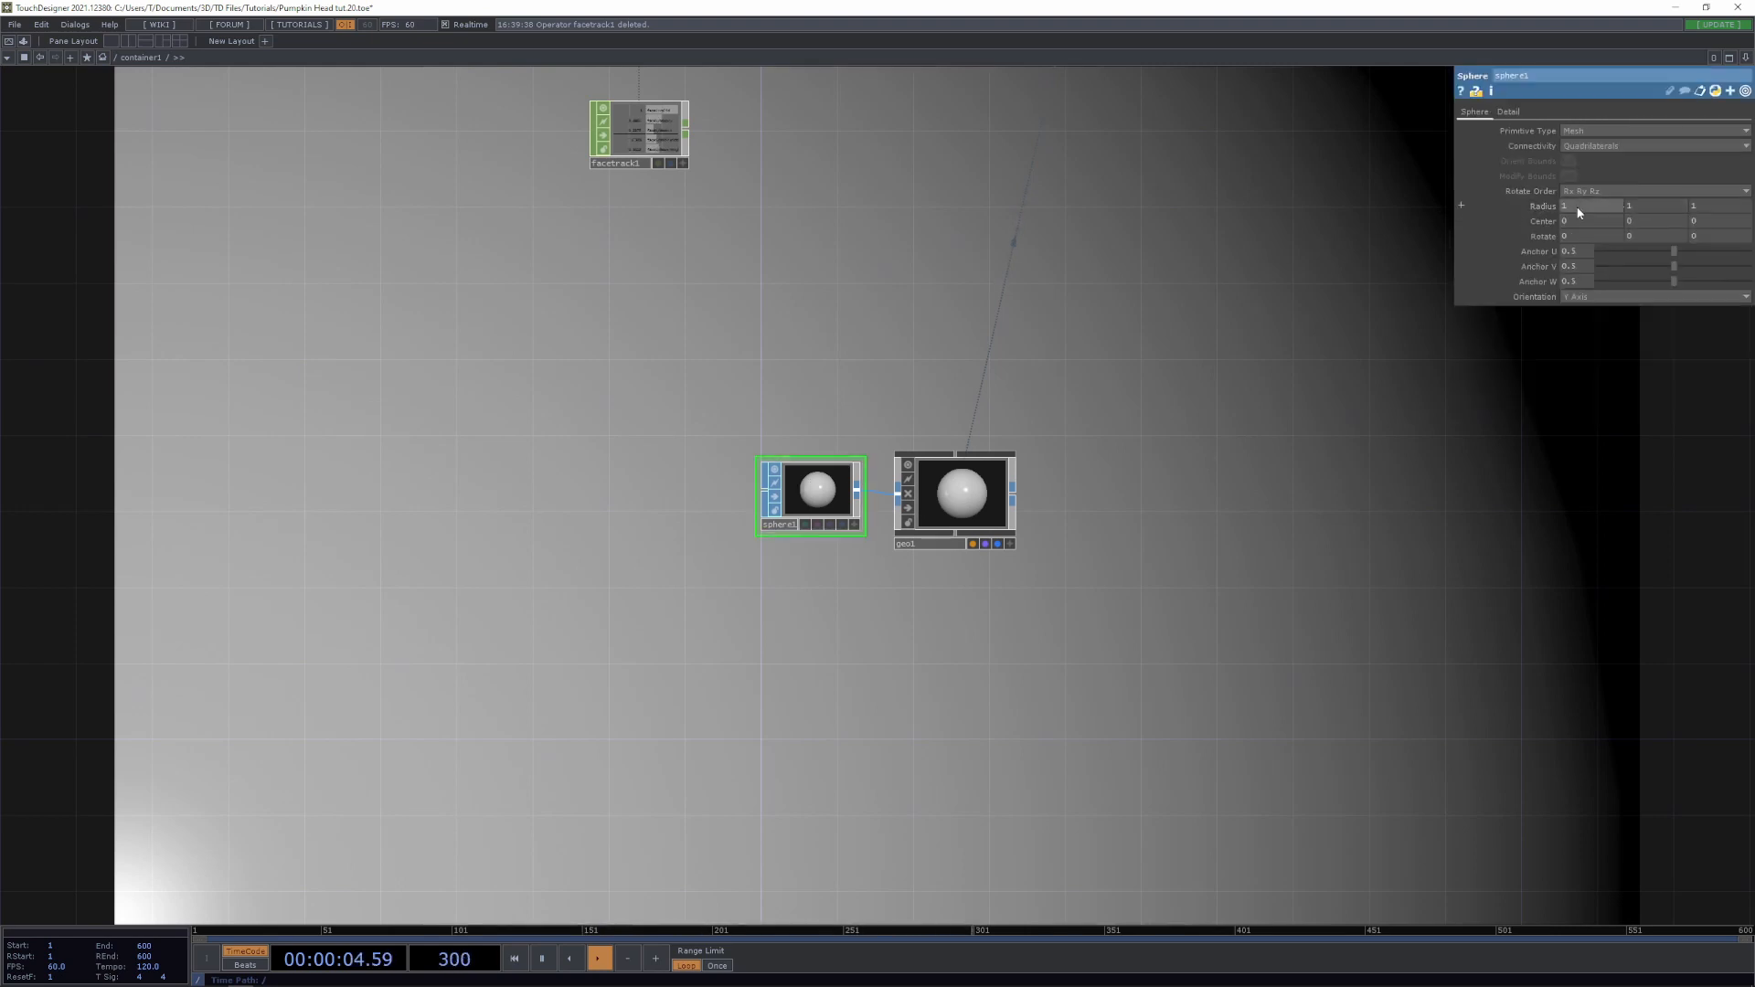
pyautogui.moveTo(1528, 203)
pyautogui.mouseDown(button='middle')
pyautogui.moveTo(1489, 186)
pyautogui.moveTo(1525, 185)
pyautogui.mouseUp(button='middle')
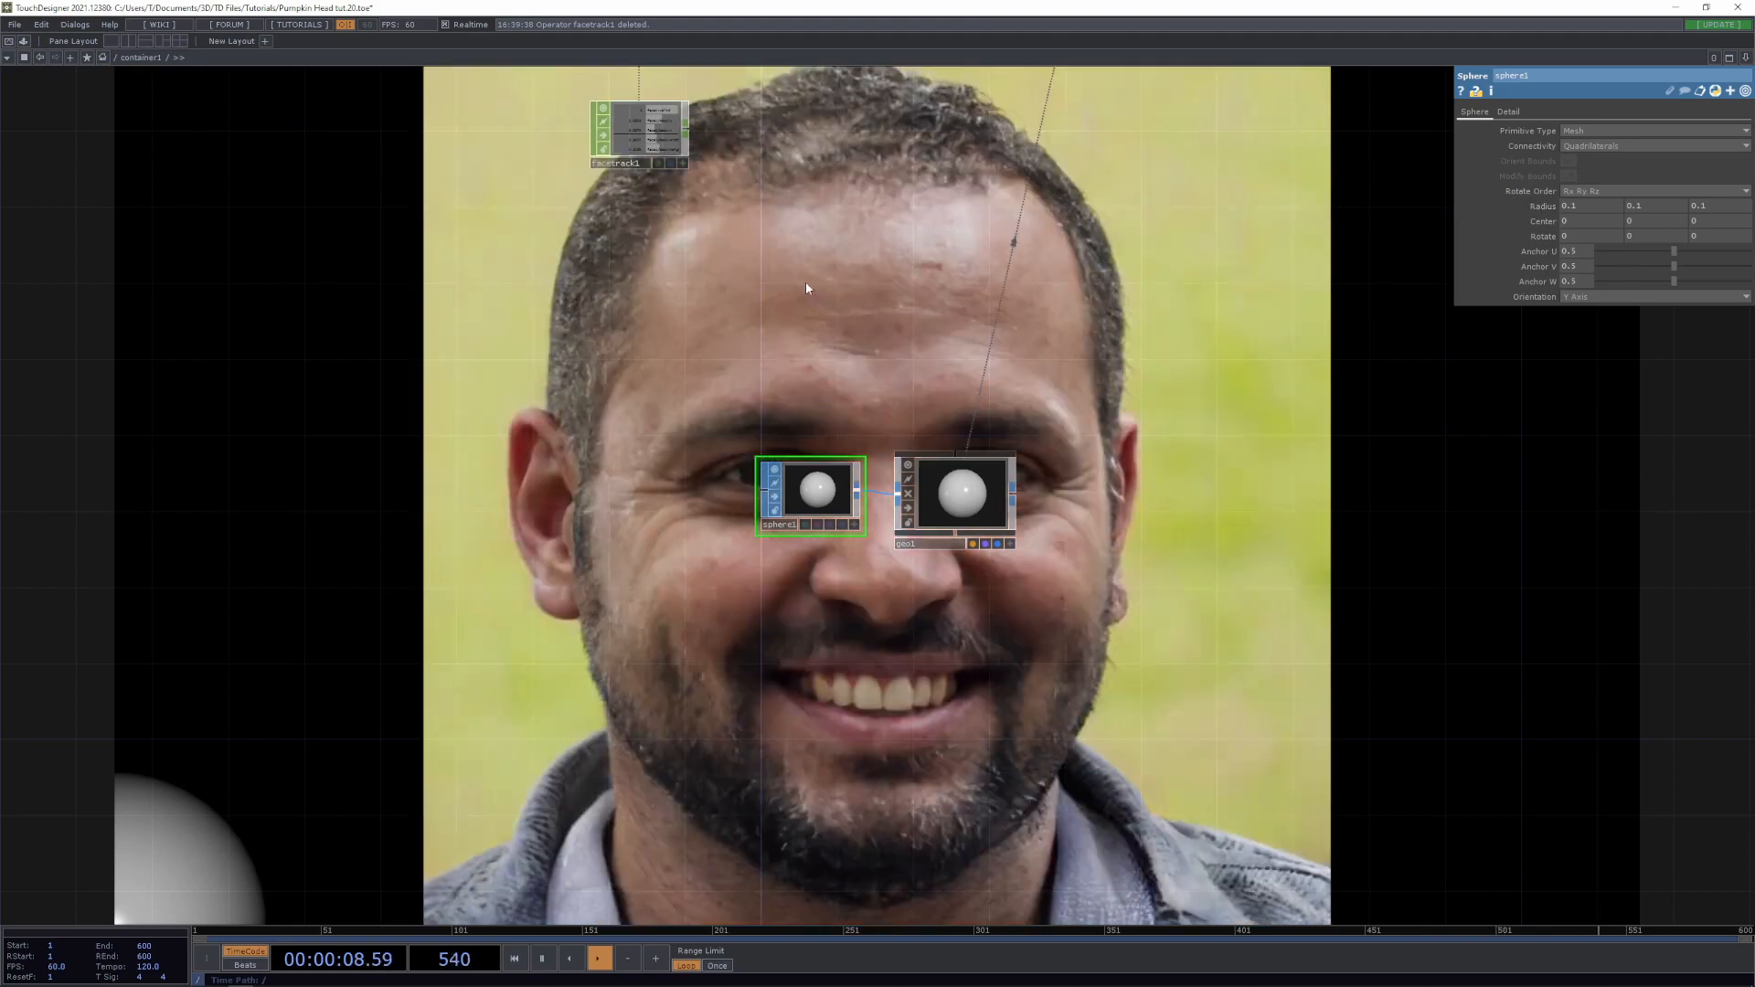
# Move the Geometry COMP farther to the right of the Sphere SOP
pyautogui.moveTo(804, 282); pyautogui.dragTo(712, 484)
pyautogui.scroll(4, 549, 341)
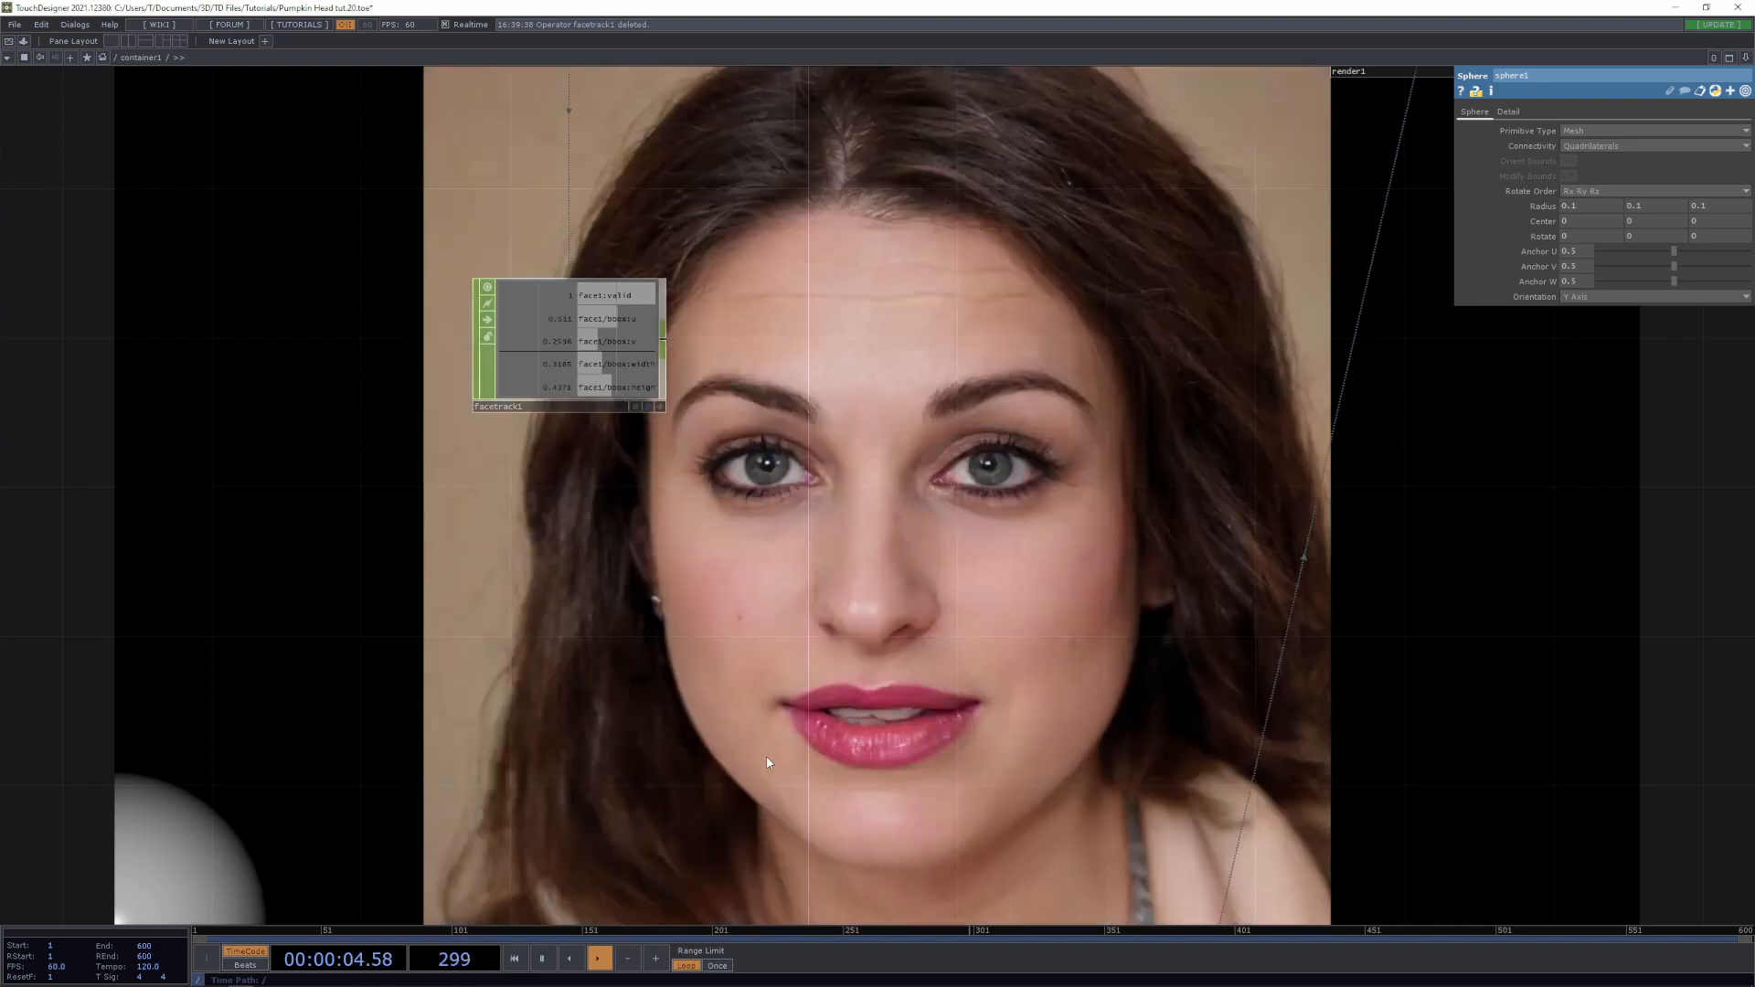
pyautogui.moveTo(767, 768); pyautogui.dragTo(690, 479)
pyautogui.scroll(-2, 987, 510)
pyautogui.moveTo(1056, 680); pyautogui.dragTo(1135, 678)
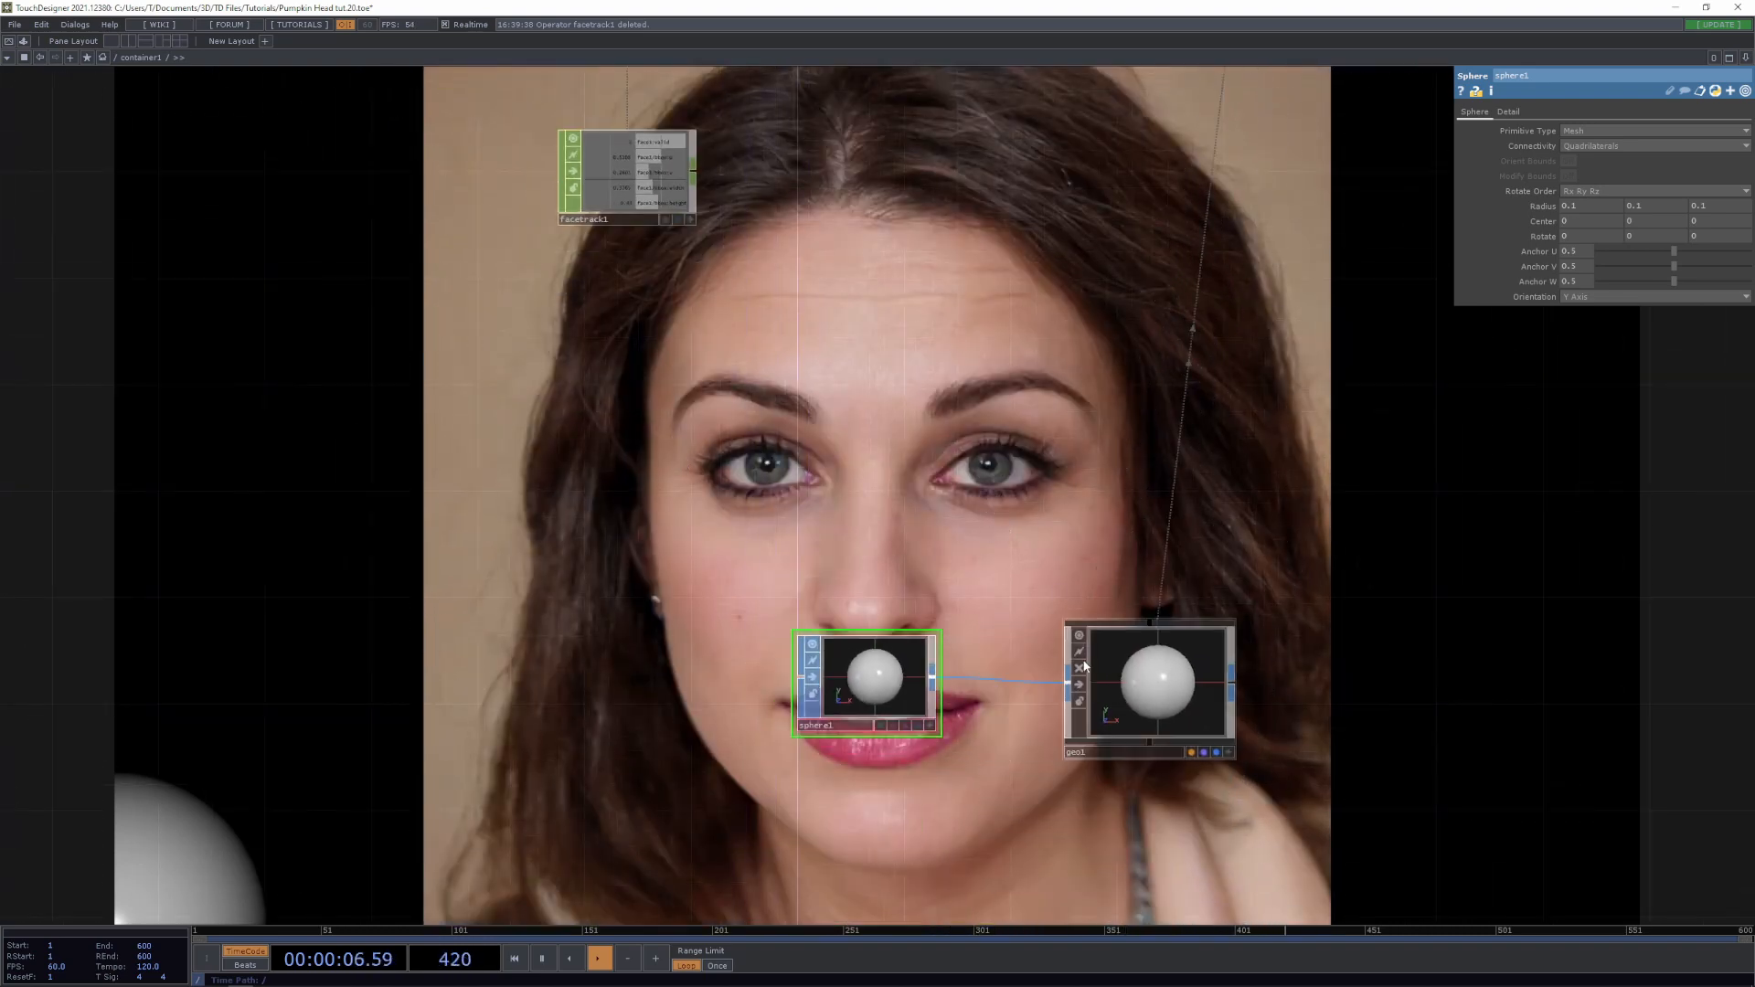
# Add a Null CHOP after the Face Track CHOP, fed by its output
pyautogui.moveTo(633, 452); pyautogui.dragTo(579, 602)
pyautogui.click(586, 337)
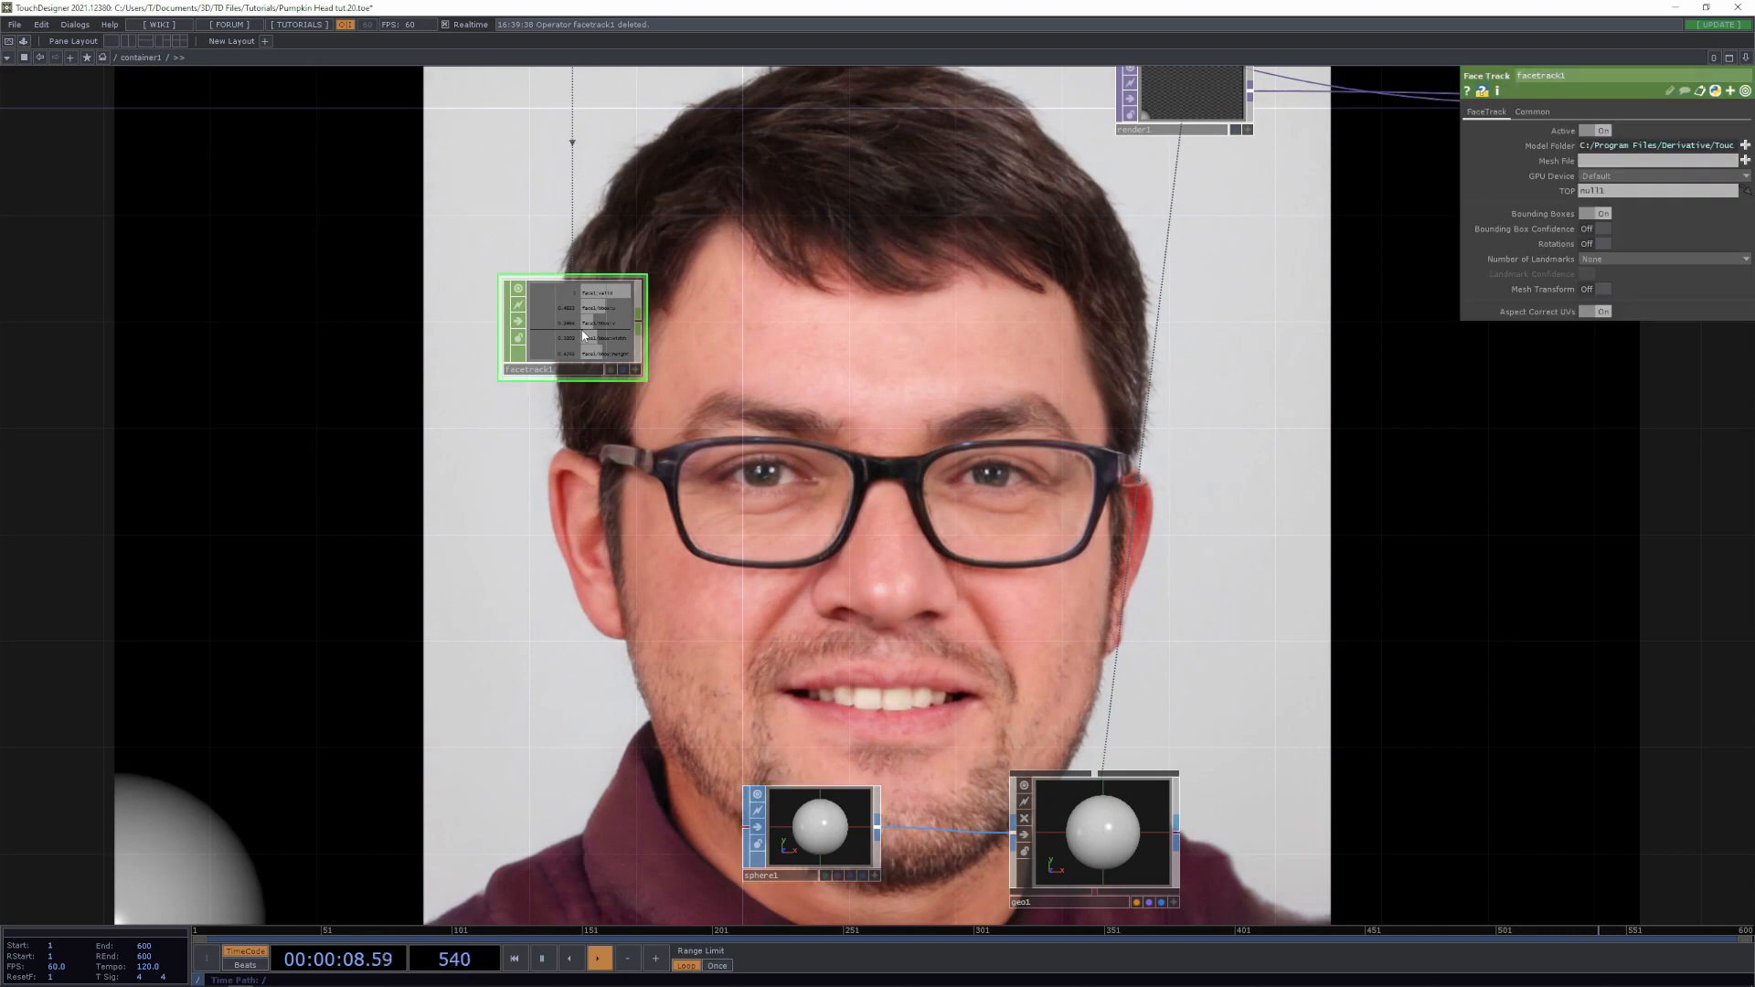
pyautogui.click(638, 321)
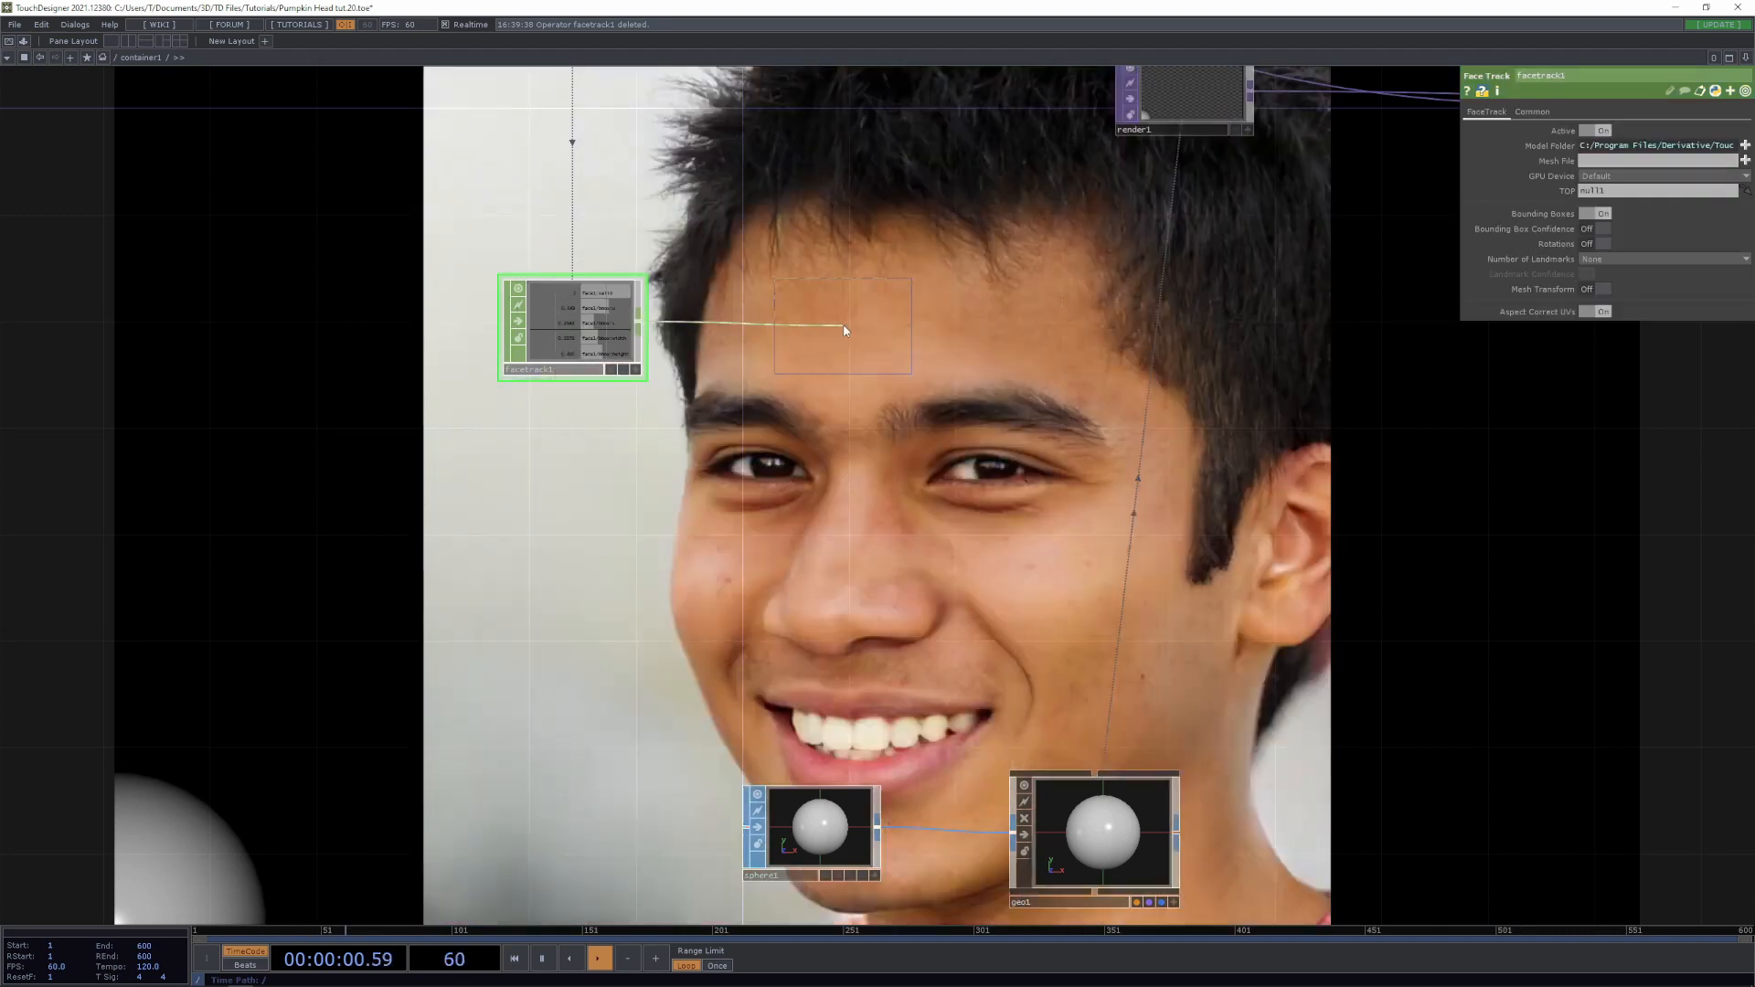
pyautogui.click(838, 329)
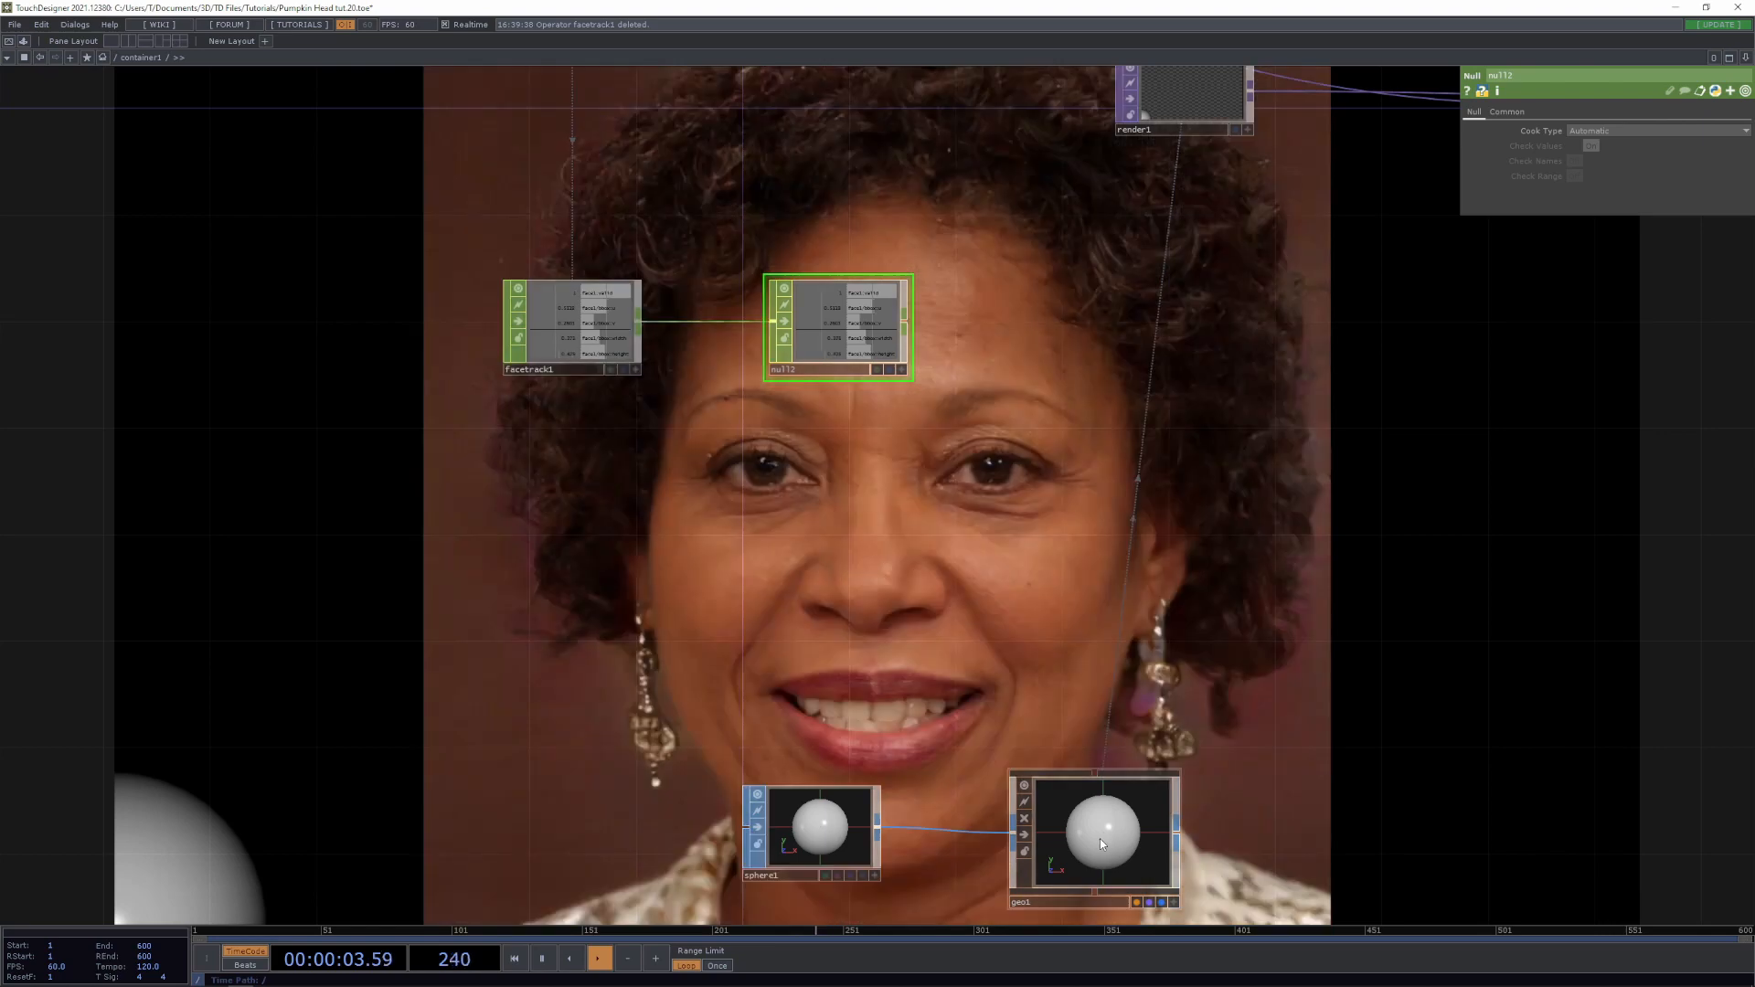
# Export the Null CHOP's face1/bbox:u and face1/bbox:v channels to the Geometry COMP's Translate X and Y
pyautogui.click(1099, 837)
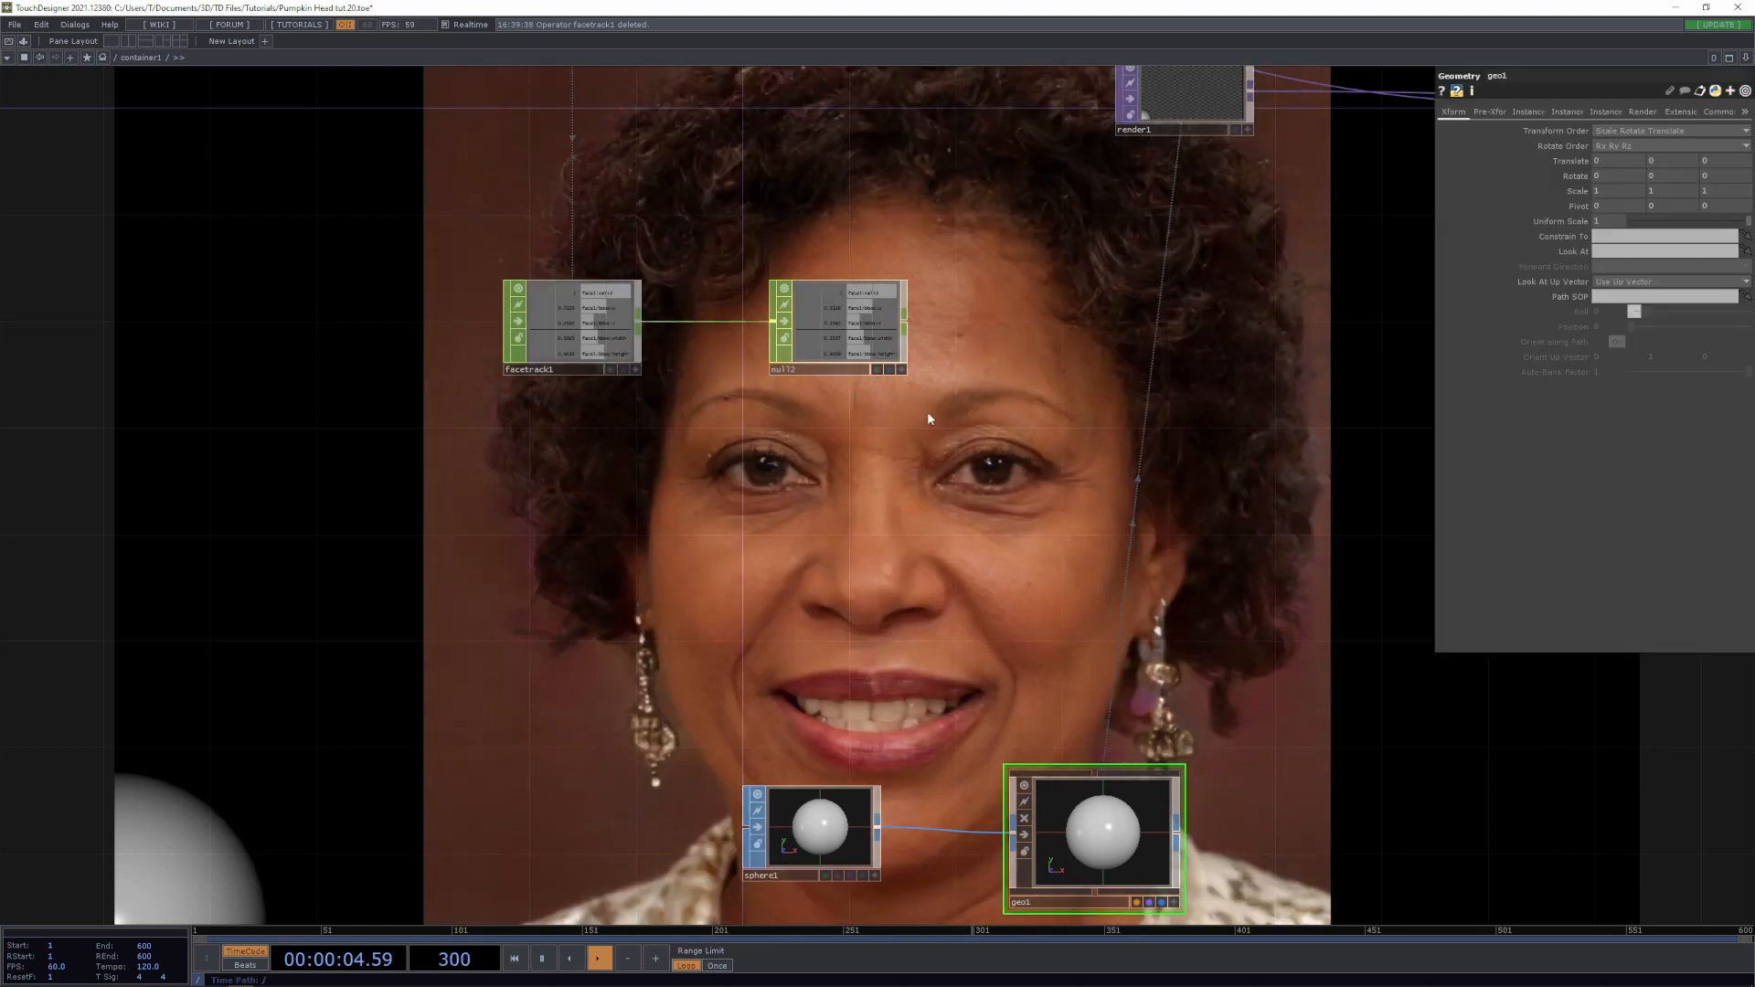
pyautogui.scroll(4, 929, 419)
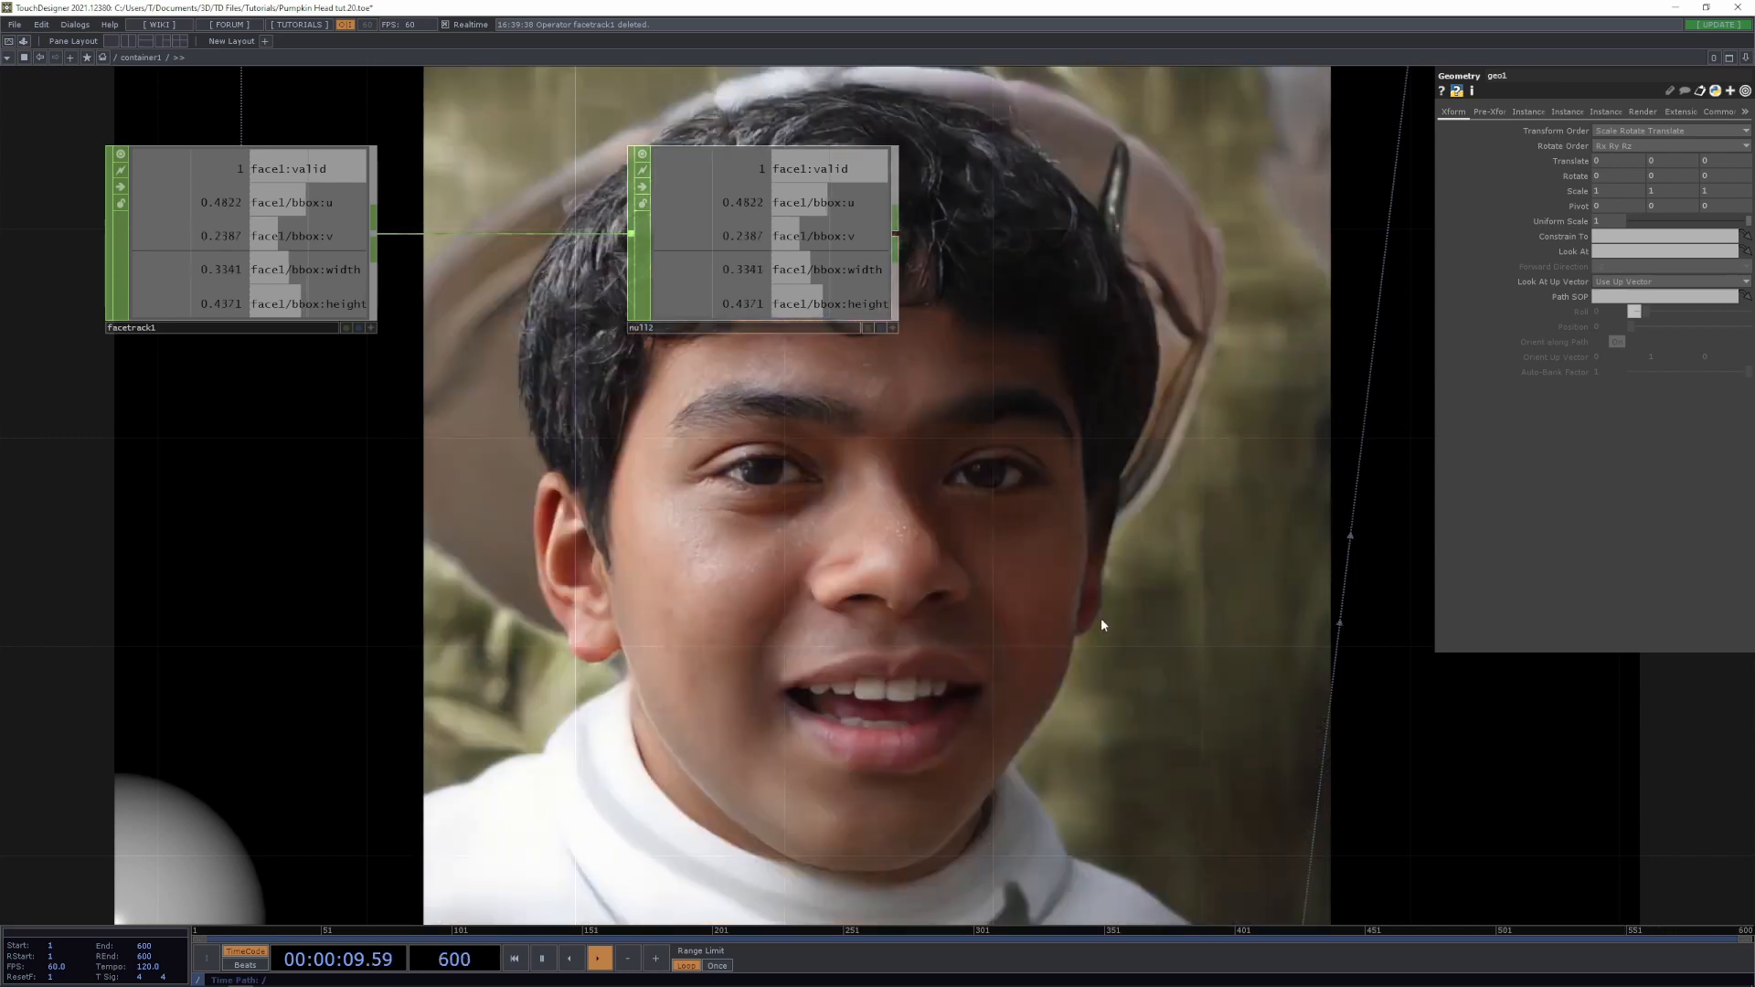
pyautogui.click(892, 327)
pyautogui.moveTo(822, 201); pyautogui.dragTo(1618, 161)
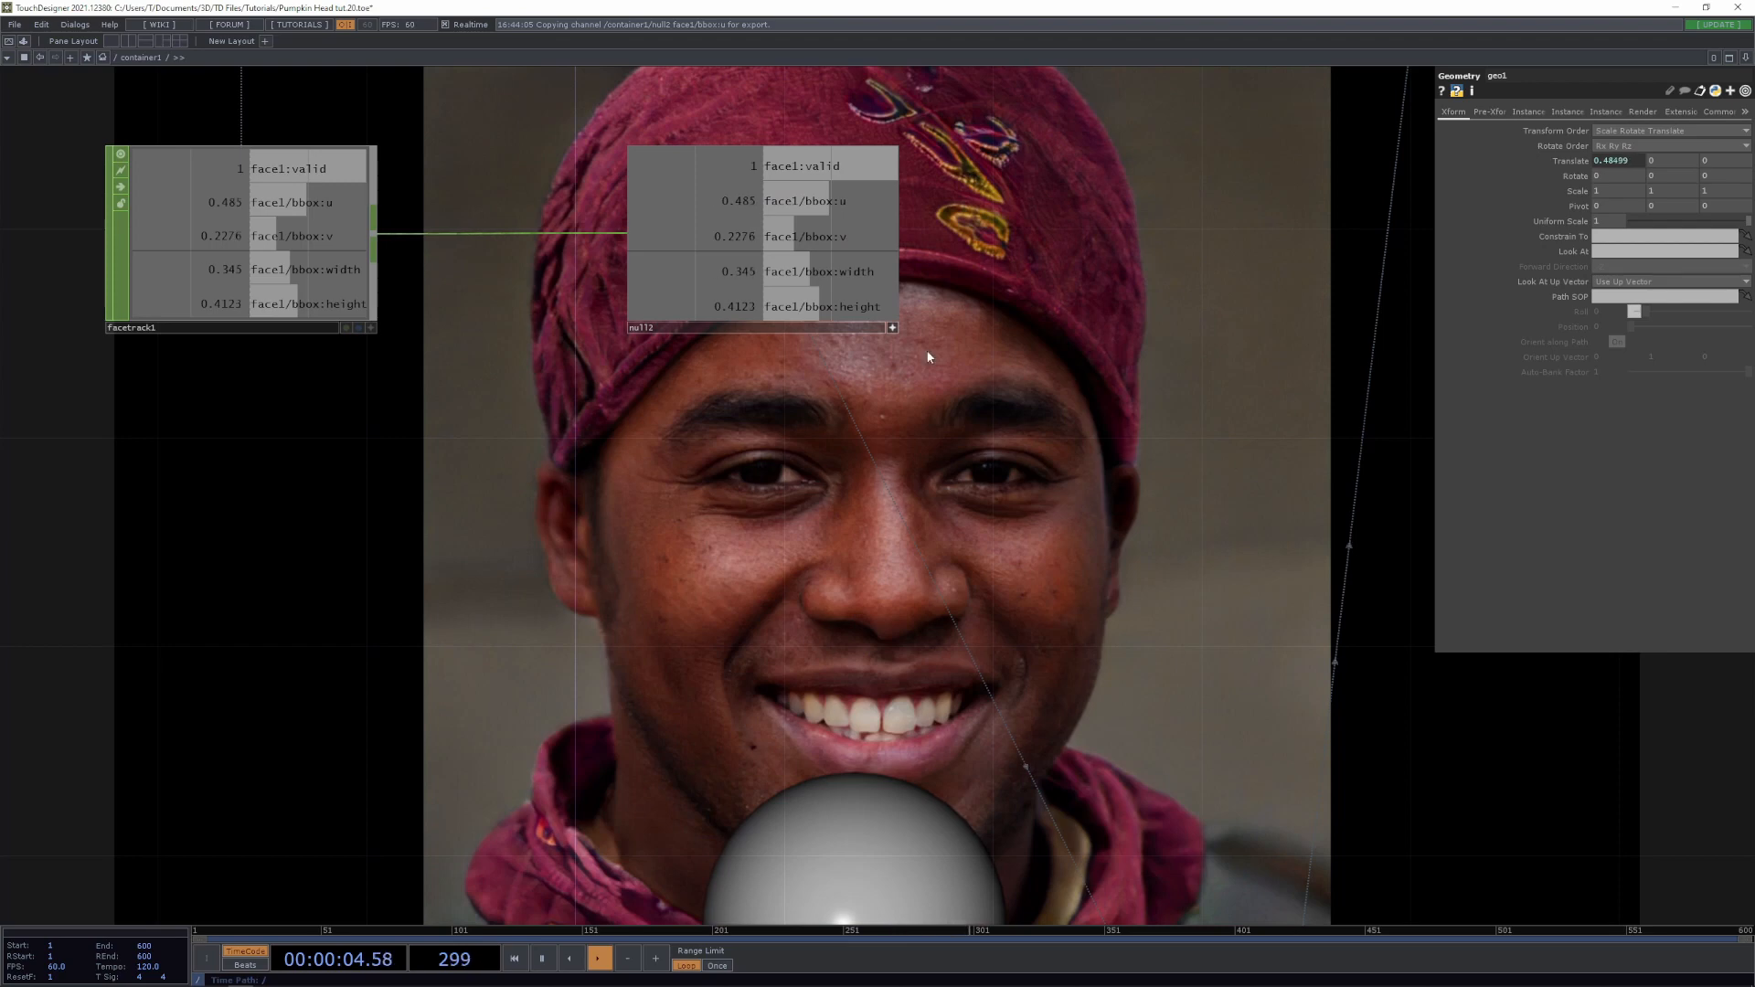
pyautogui.moveTo(747, 240); pyautogui.dragTo(1656, 162)
pyautogui.click(1662, 152)
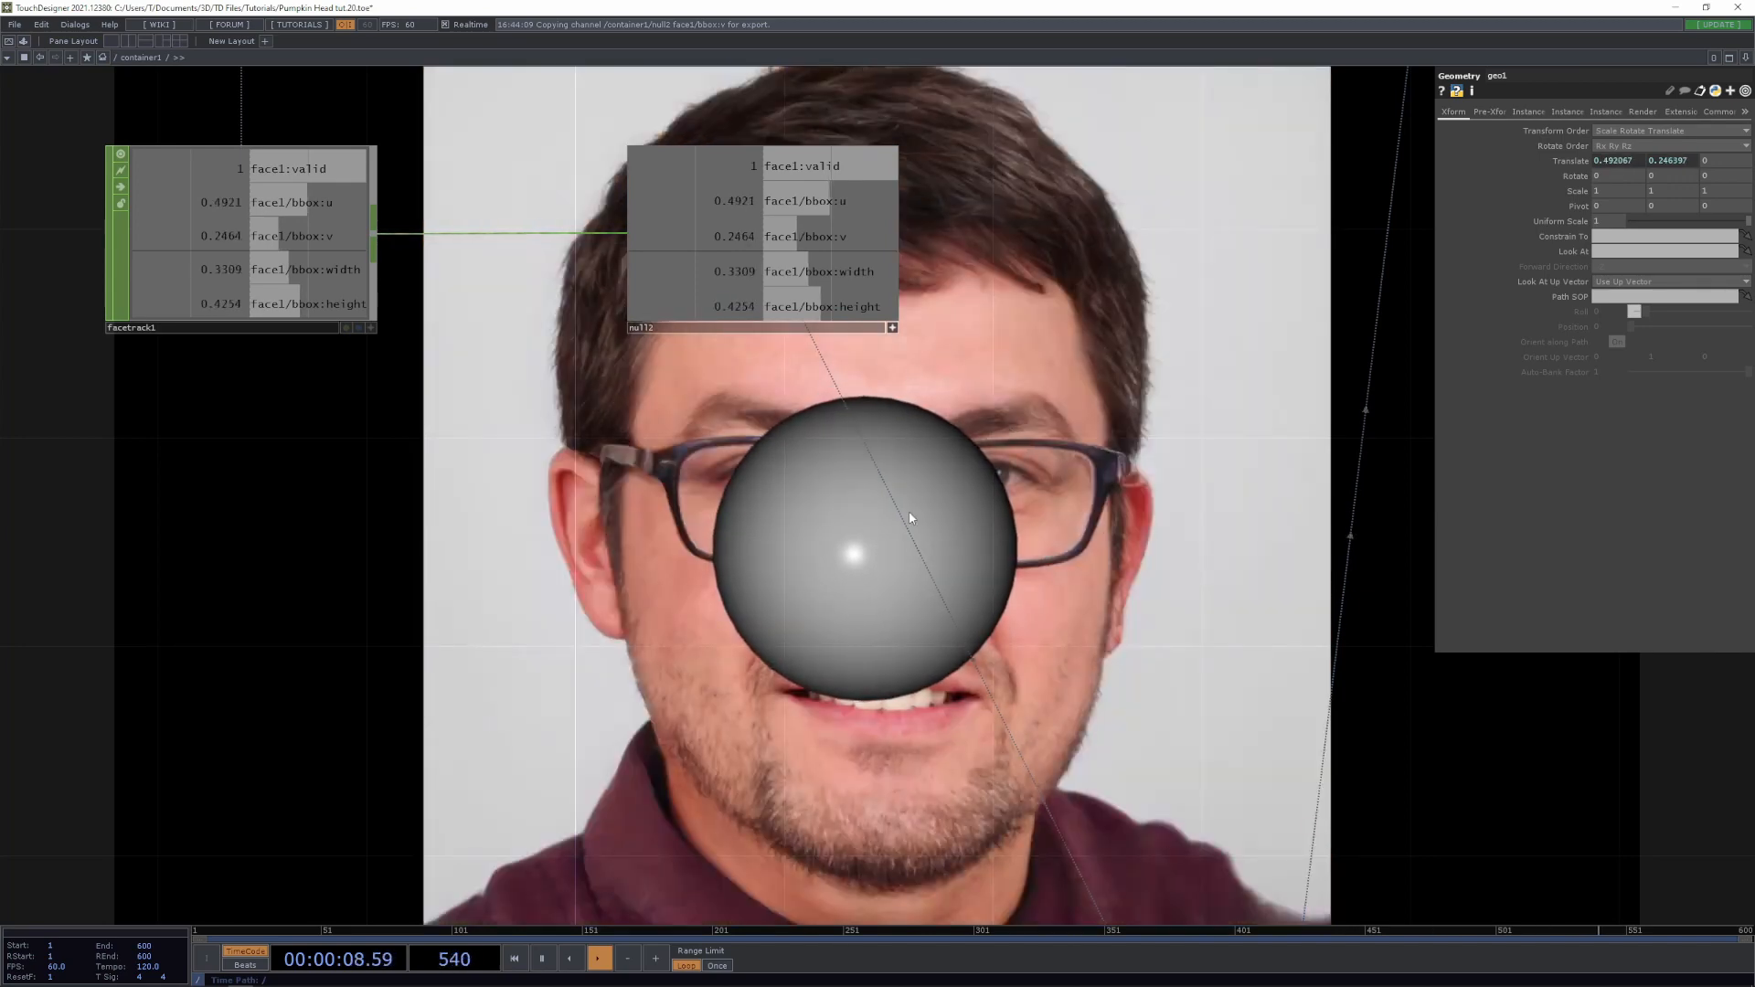
# Make the Null CHOP's viewer active and move the Face Track CHOP farther away from the Null CHOP
pyautogui.click(301, 288)
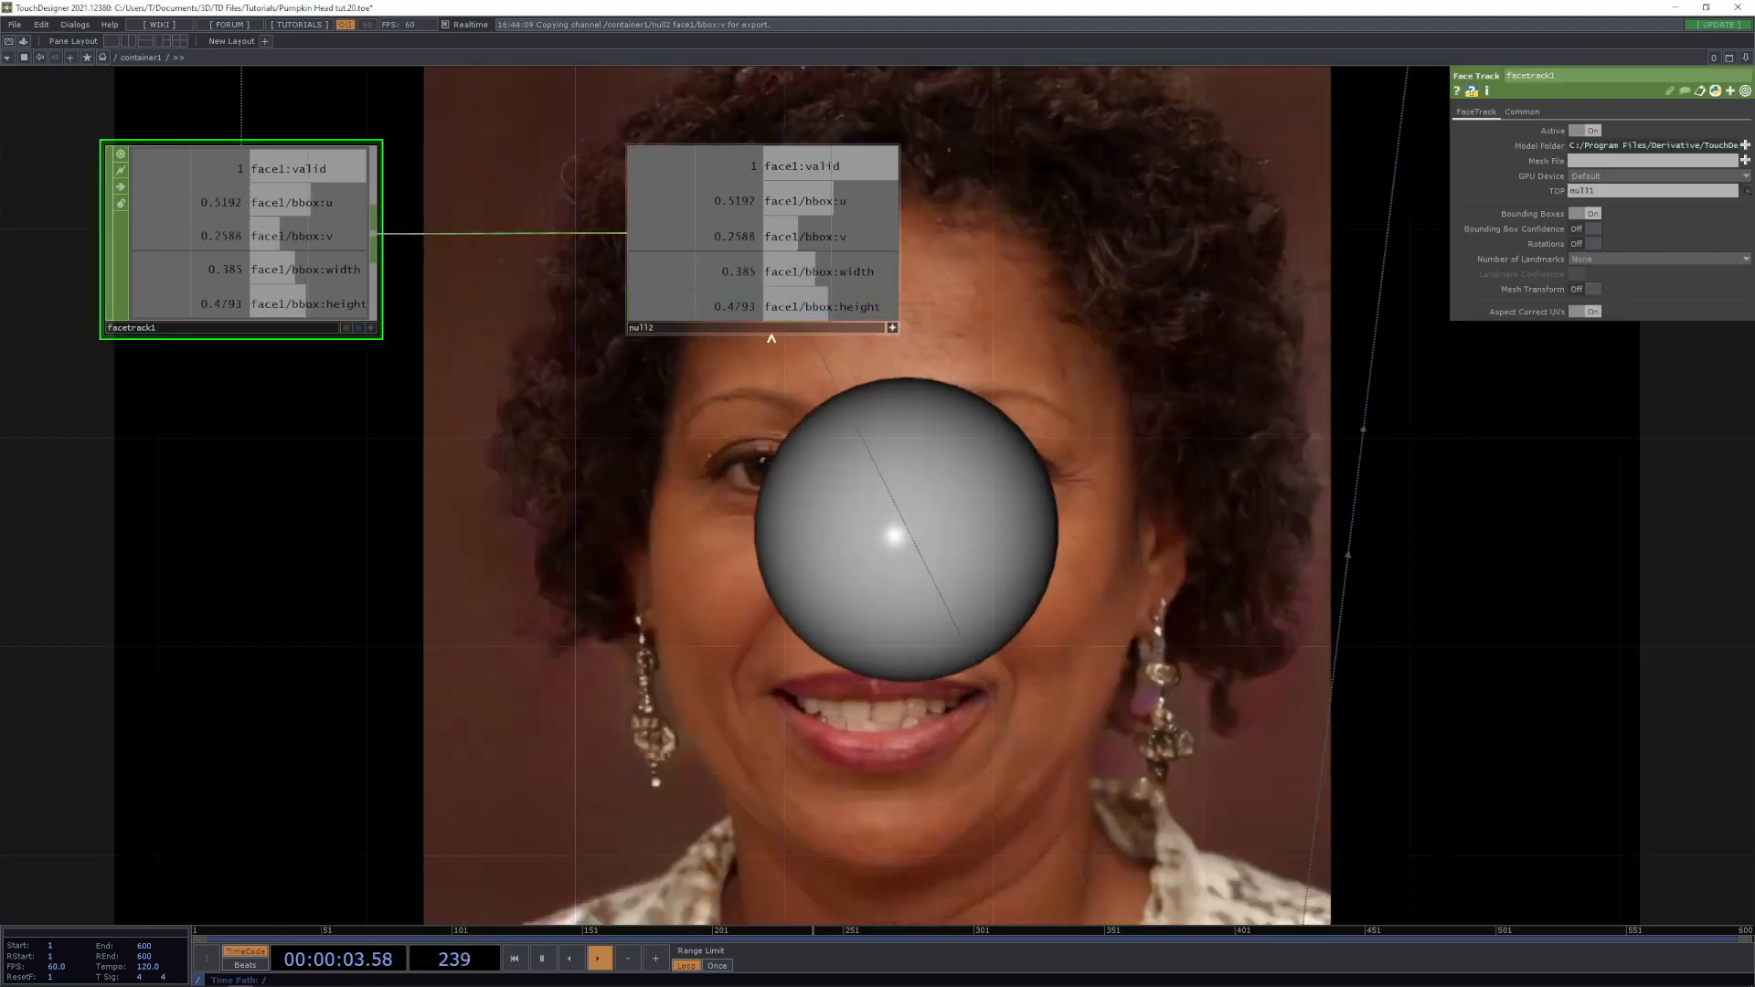
pyautogui.moveTo(714, 489); pyautogui.dragTo(990, 554)
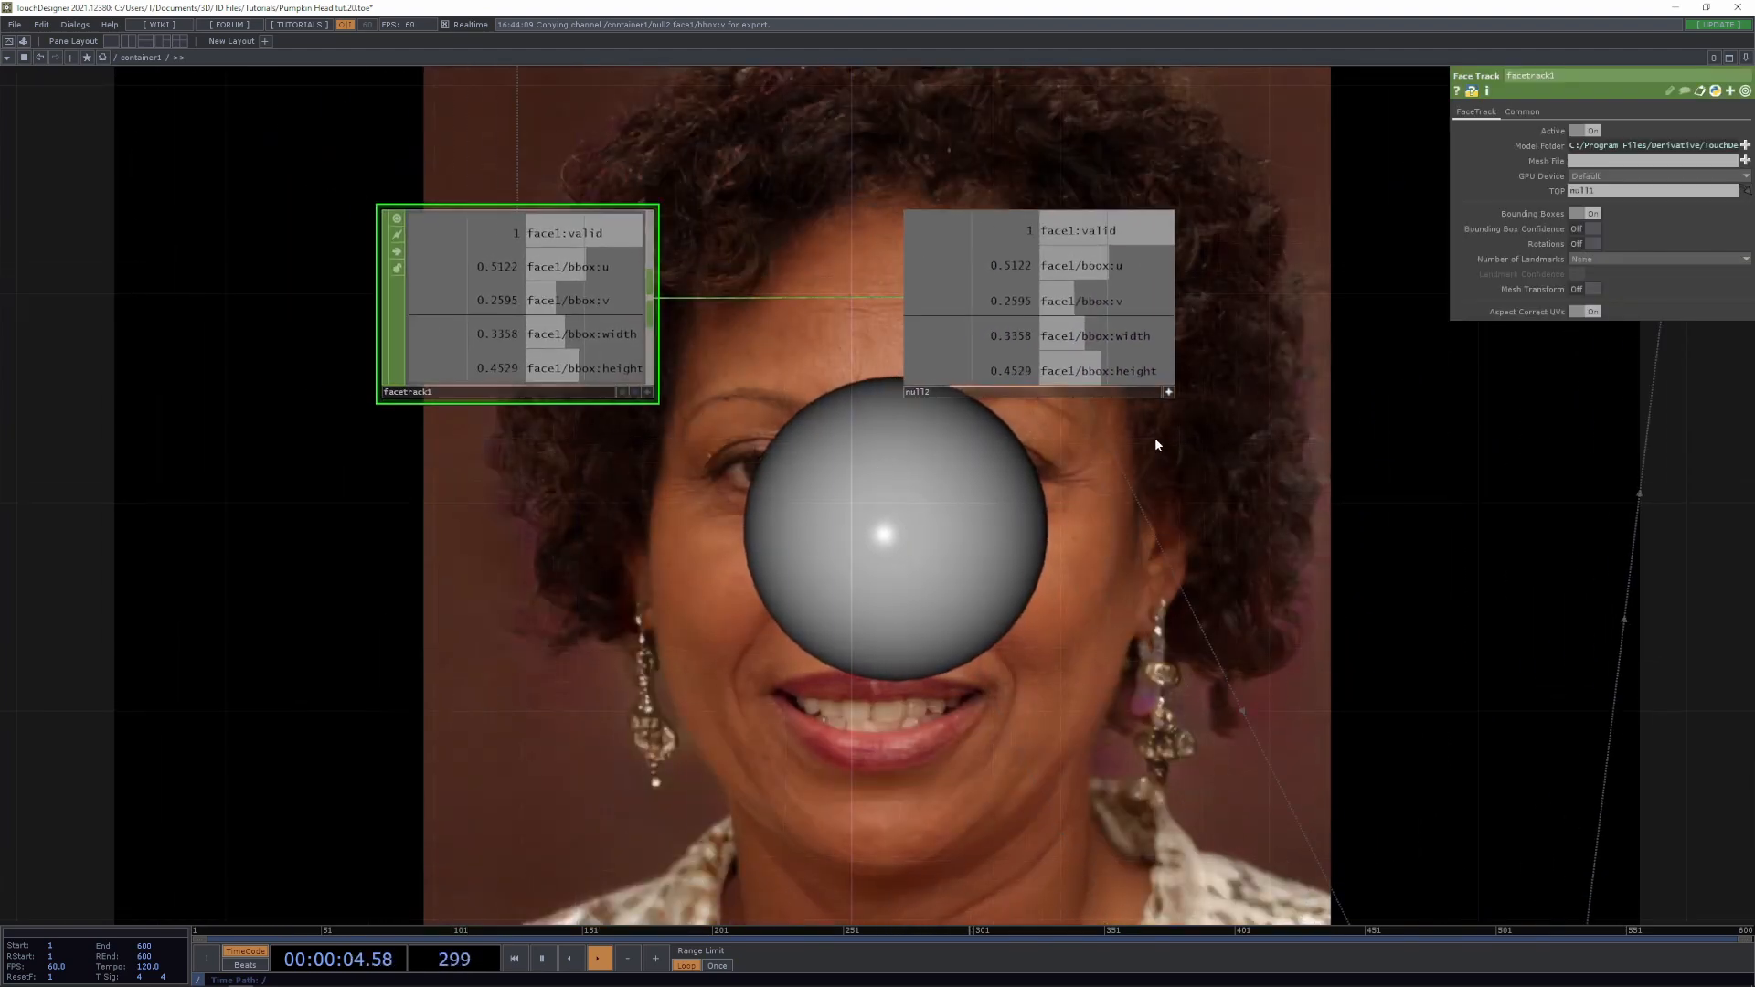
pyautogui.click(1168, 392)
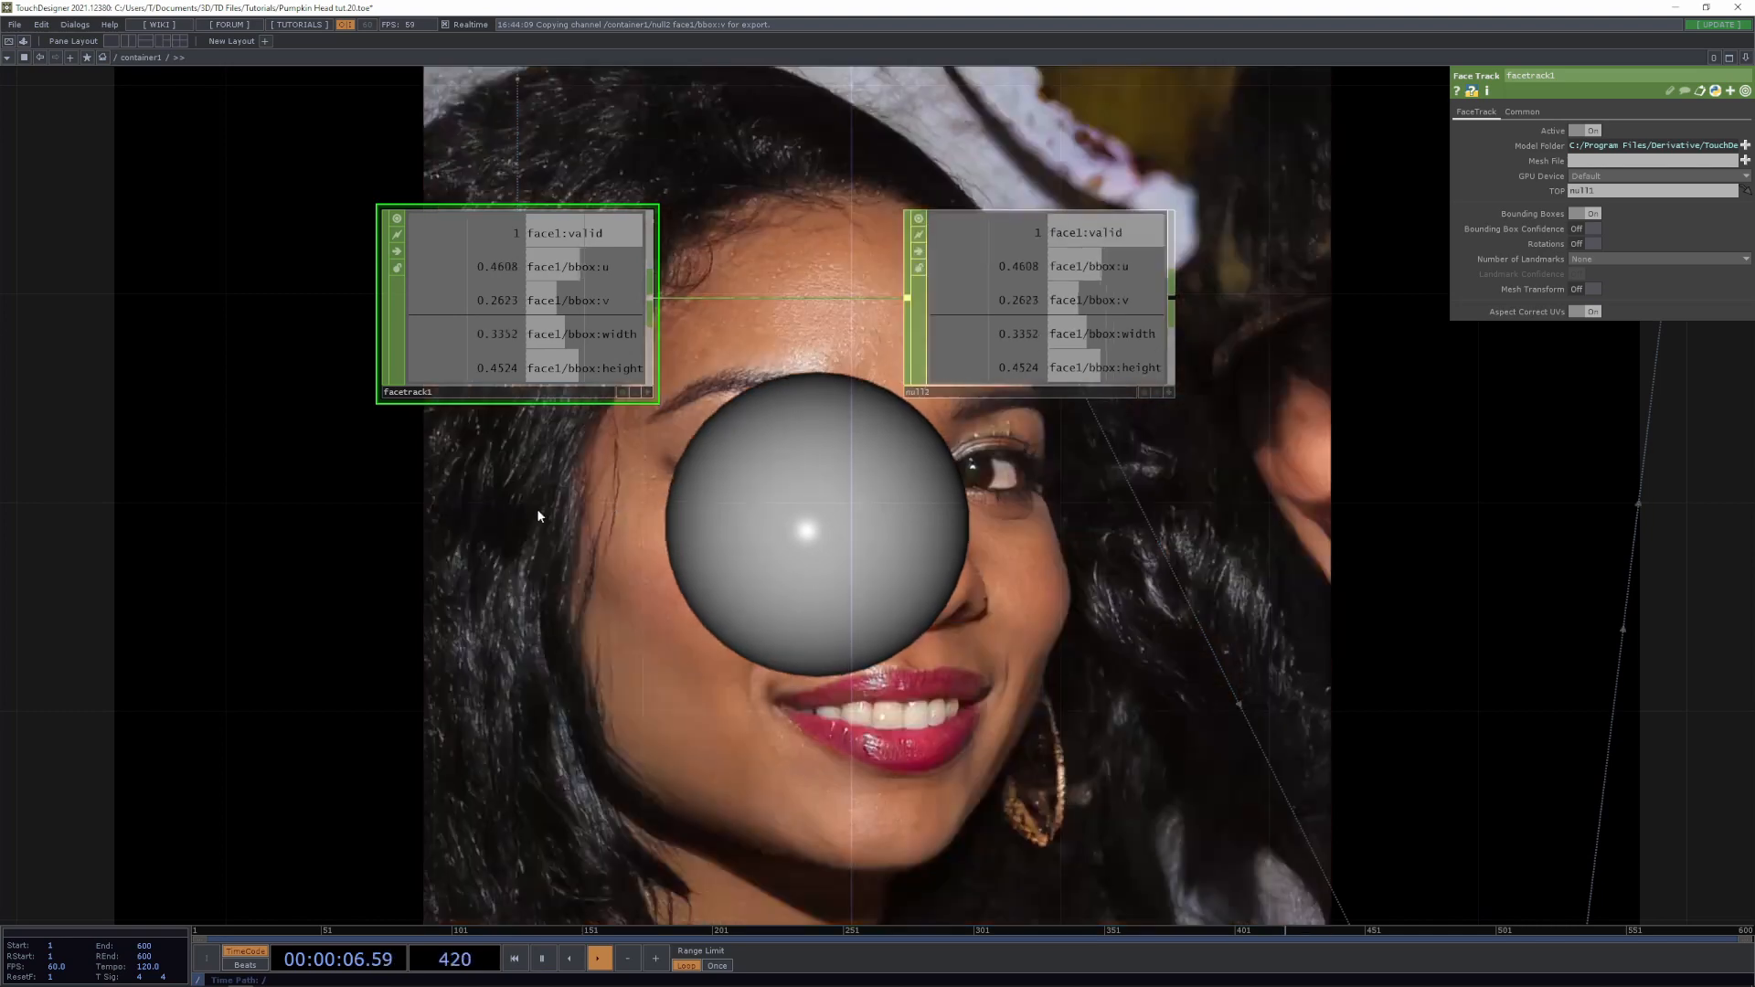
pyautogui.moveTo(528, 440); pyautogui.dragTo(716, 439)
pyautogui.moveTo(680, 329); pyautogui.dragTo(418, 329)
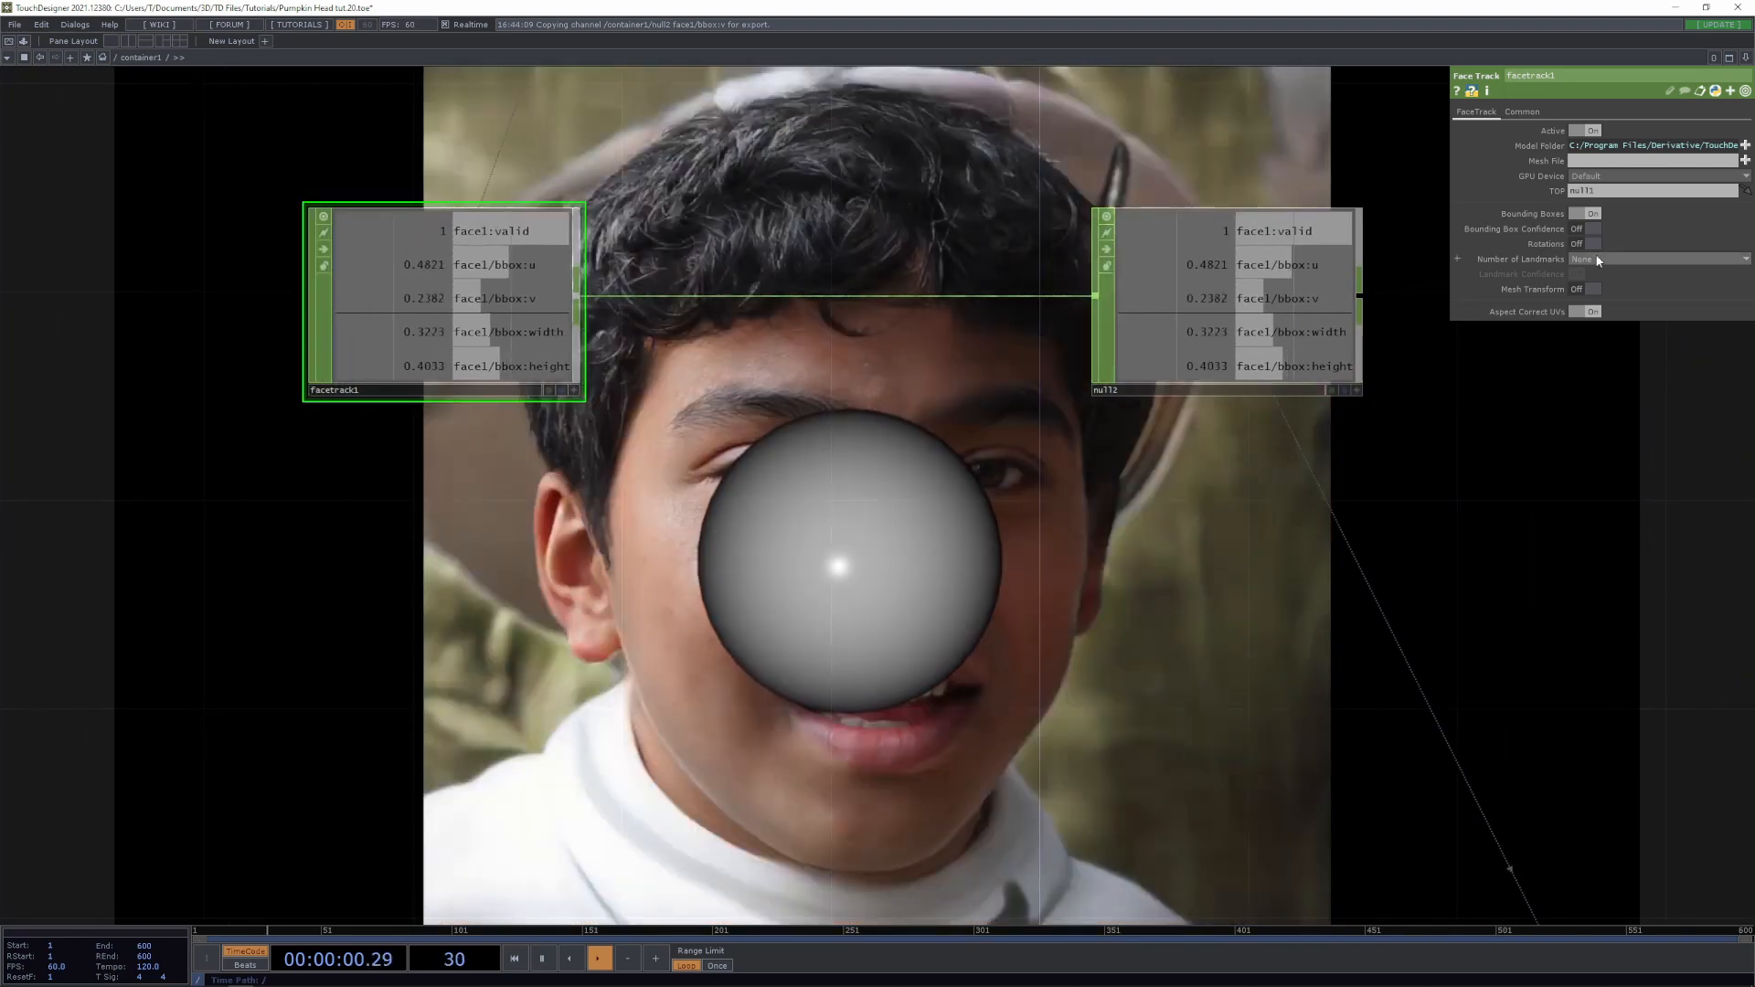
# Set the Face Track CHOP's Number of Landmarks to 68 (Multi-PIE Mark-ups)
pyautogui.click(1592, 260)
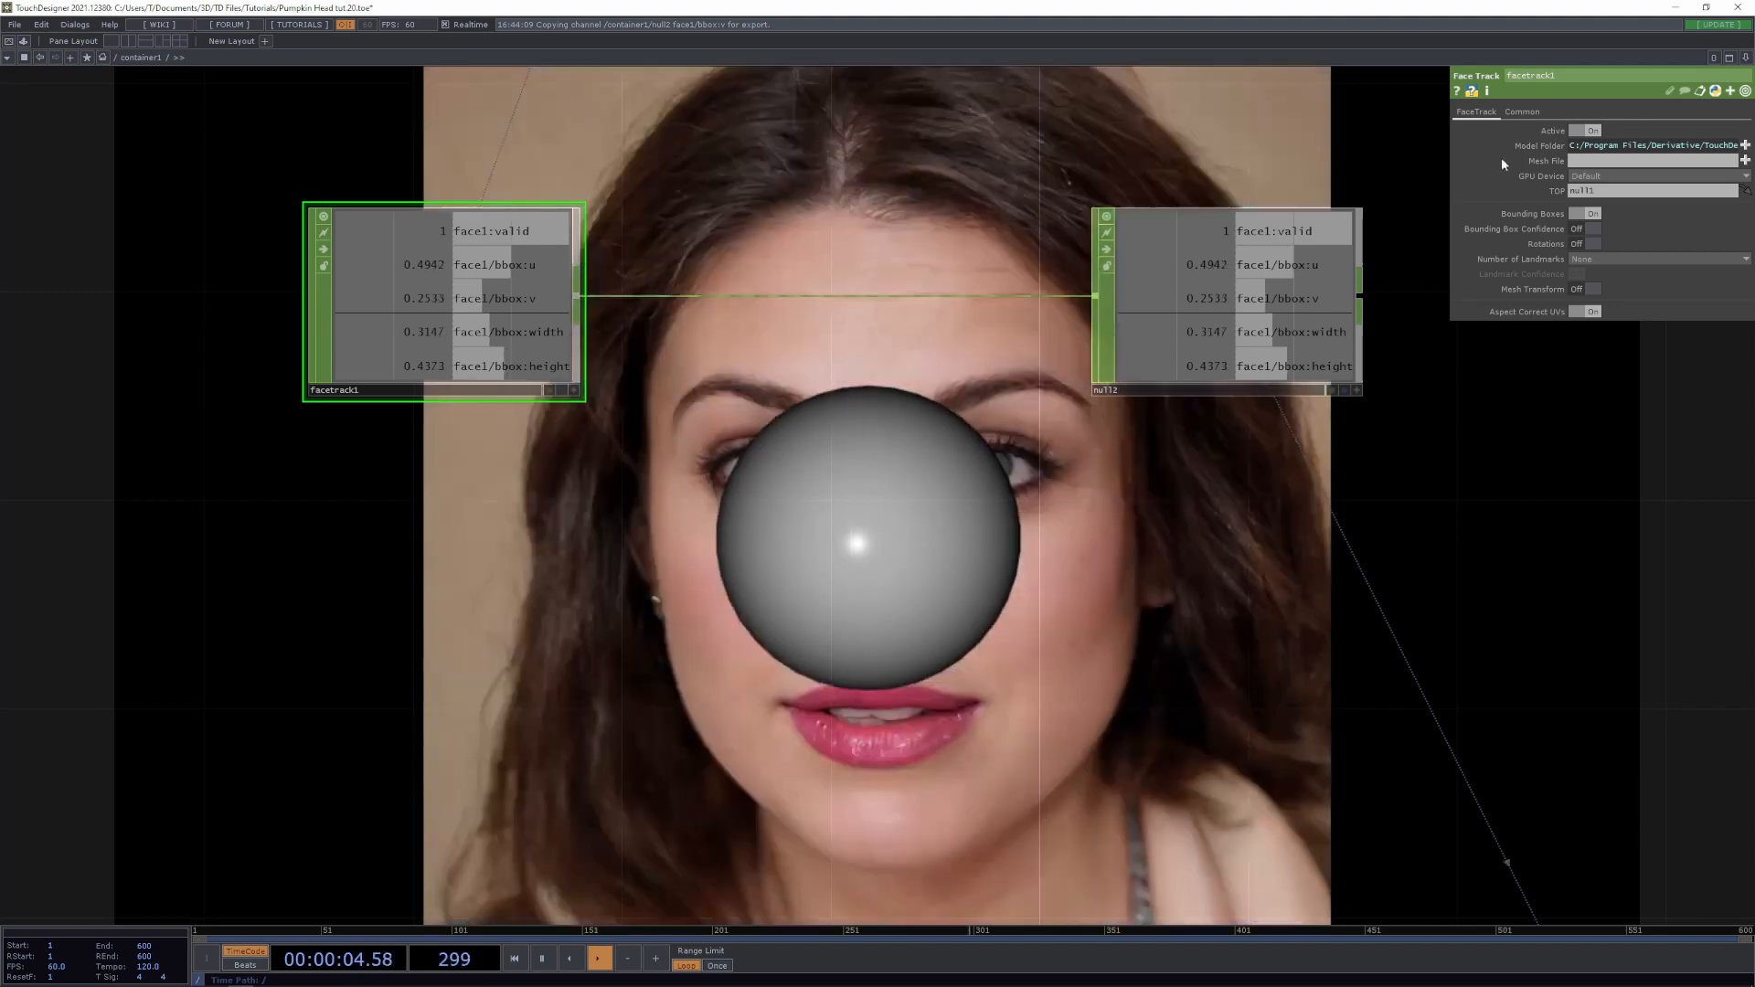
pyautogui.click(1610, 261)
pyautogui.click(1600, 285)
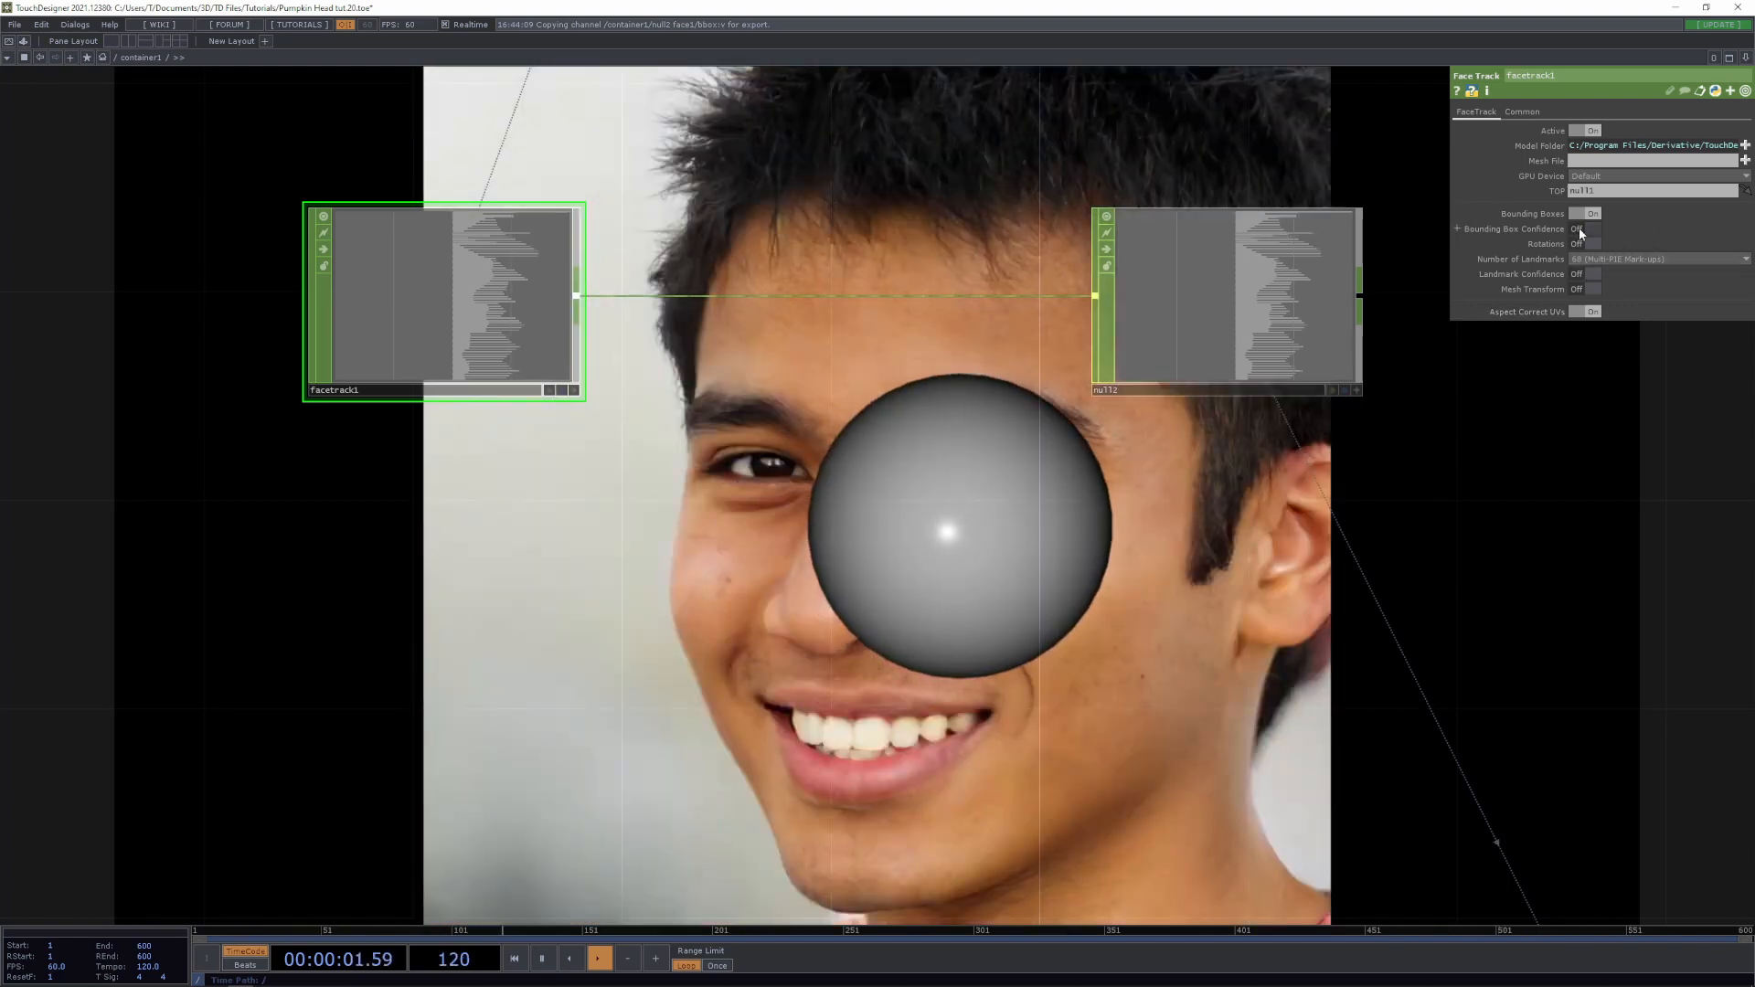
pyautogui.click(1603, 260)
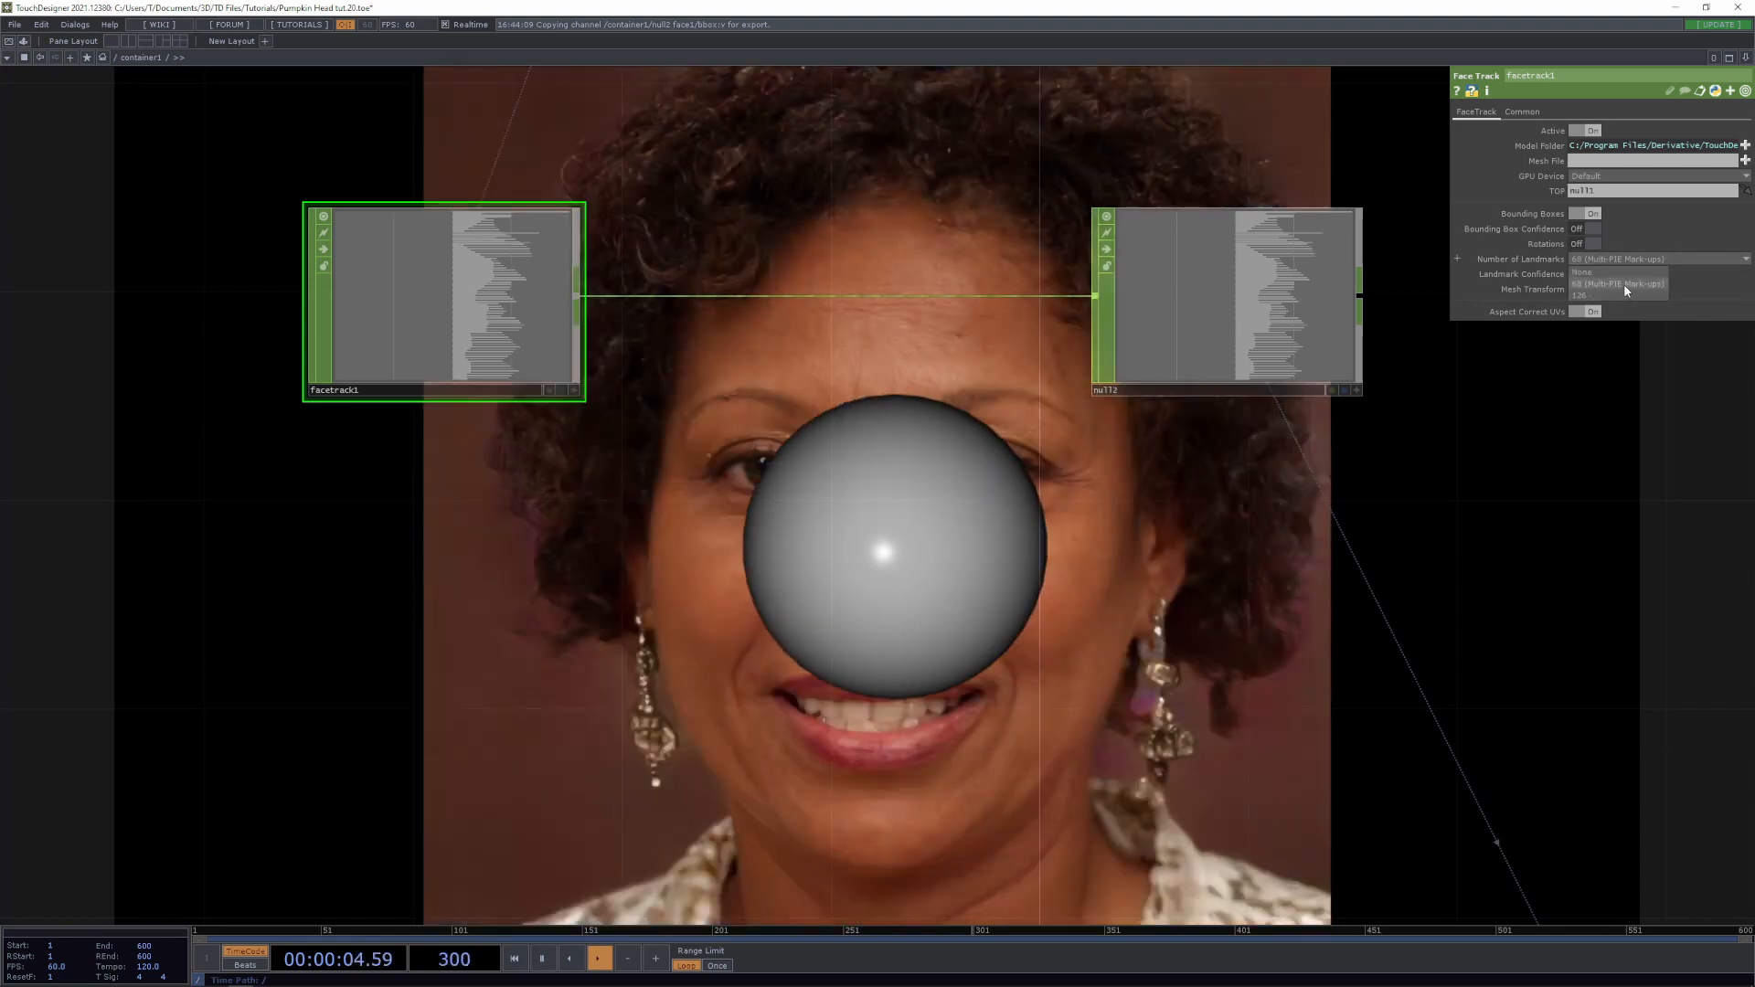
pyautogui.click(1625, 285)
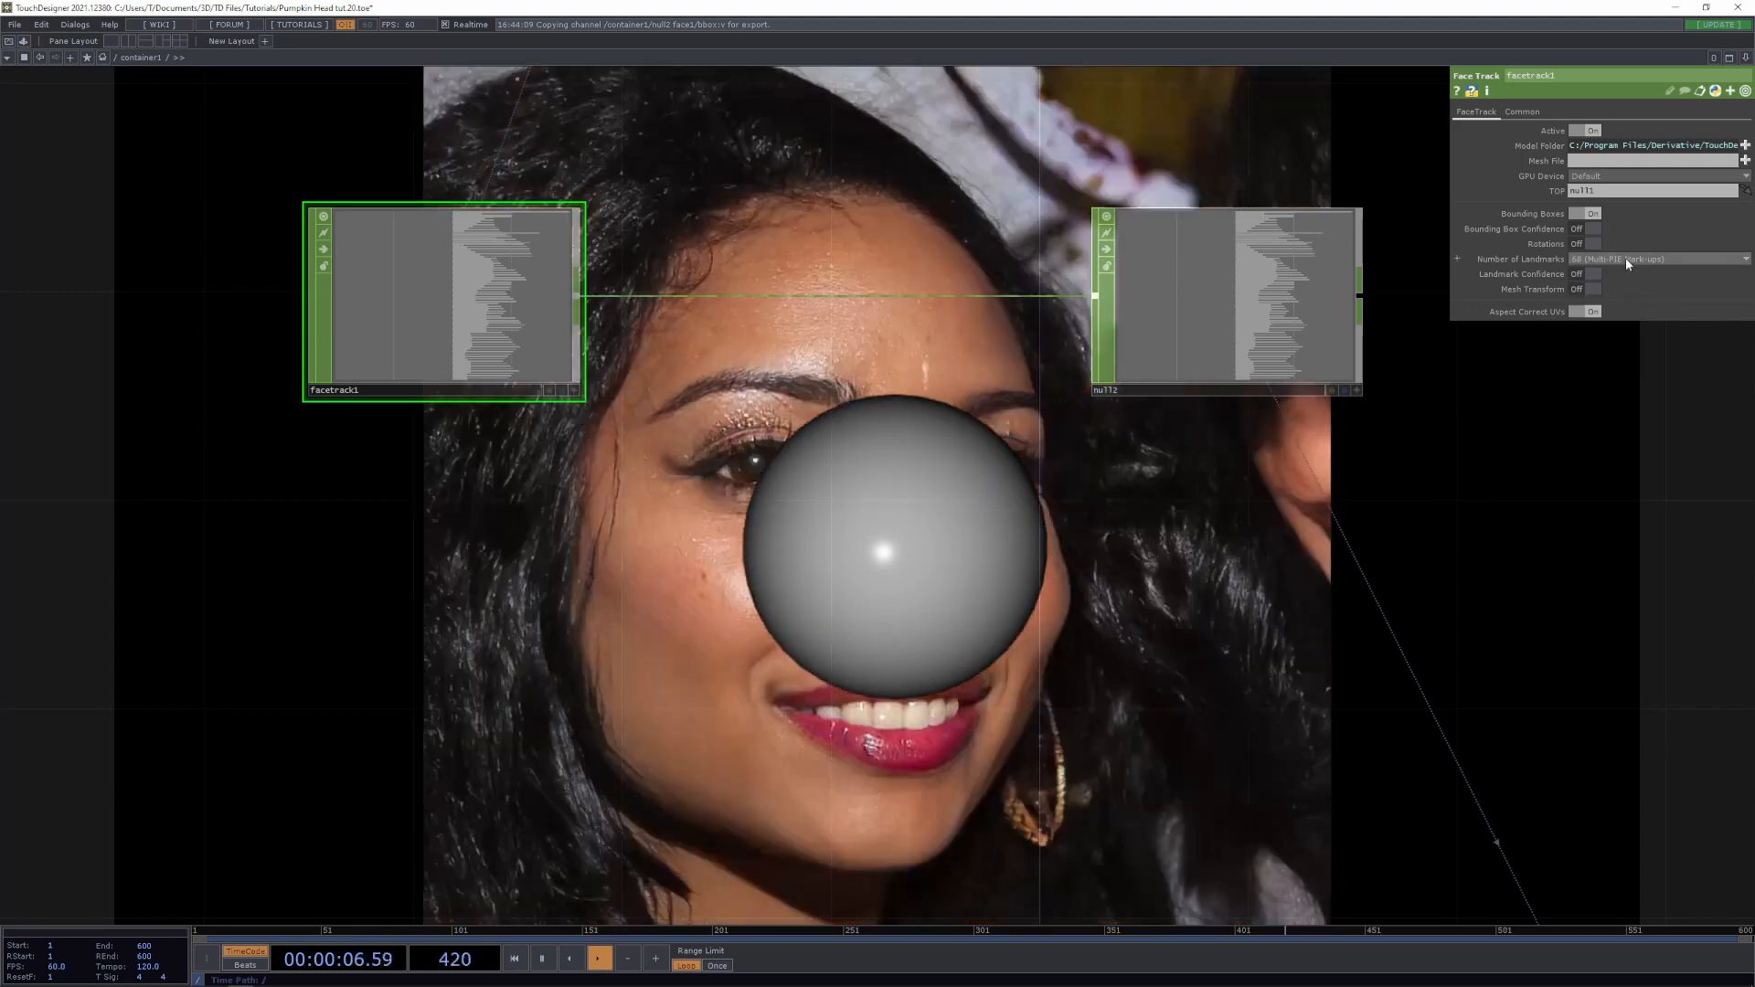
# Switch to the Opera browser with the Face Track CHOP documentation and examine the 68-point facial landmark figure
pyautogui.hotkey('alt', 'Tab')
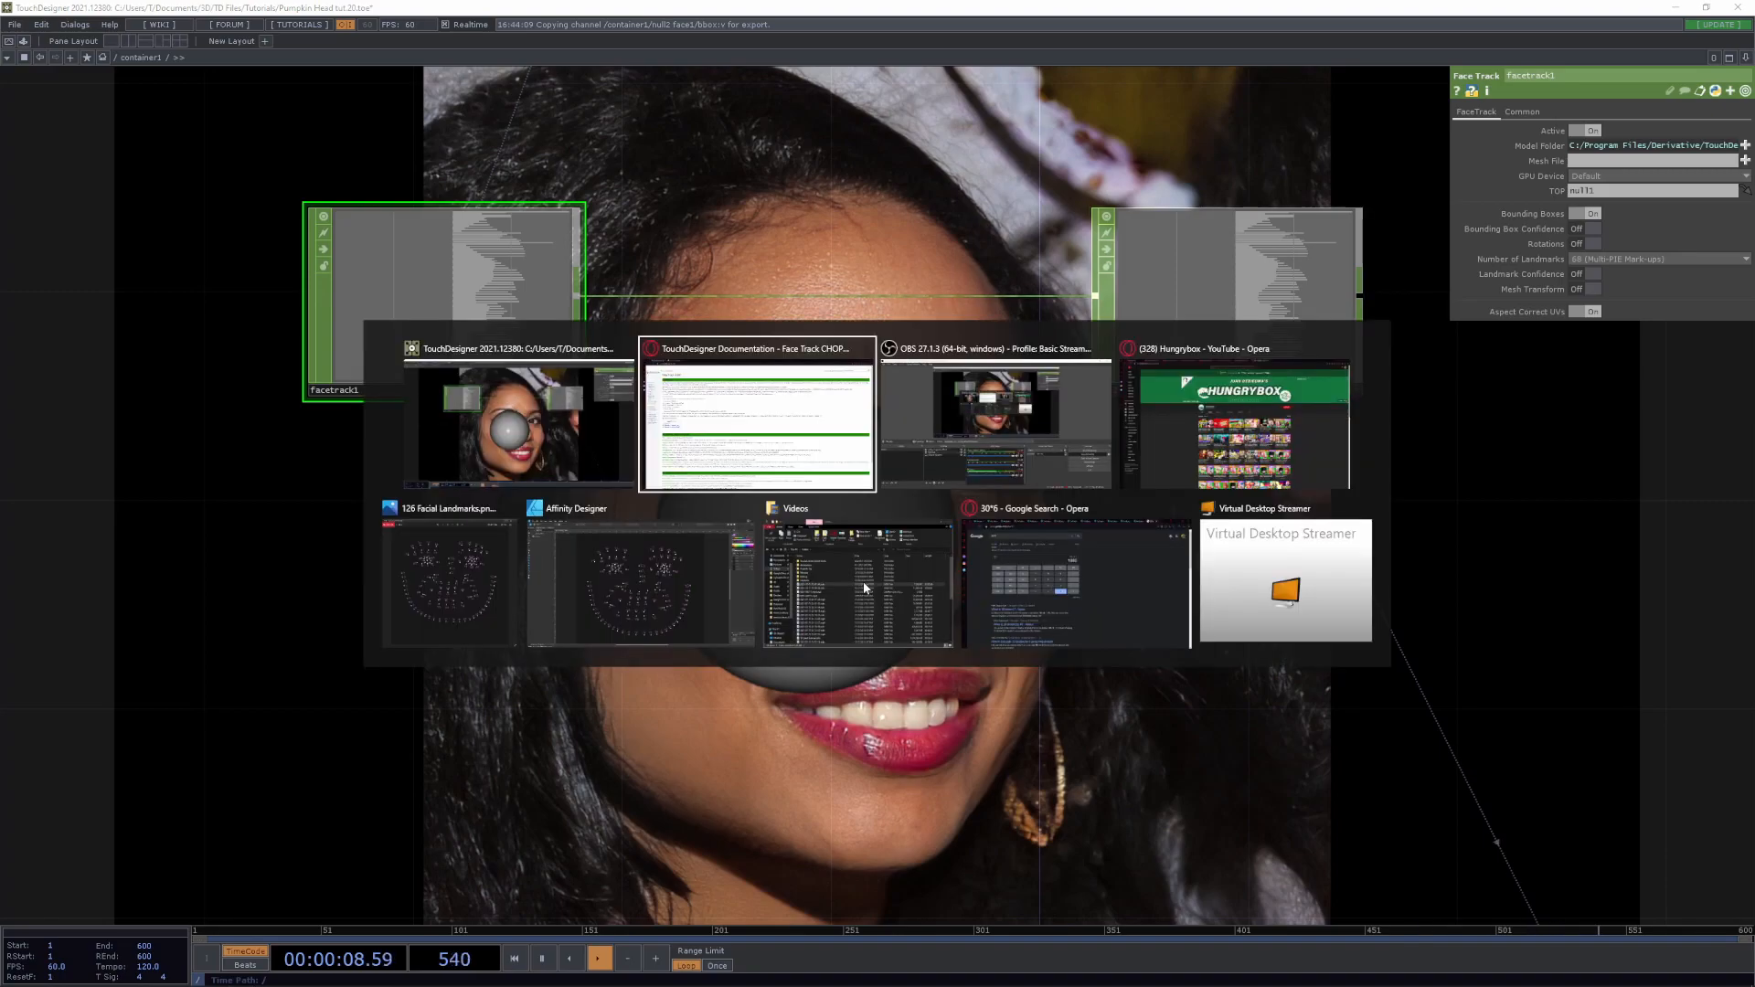
pyautogui.hotkey('alt', 'Tab')
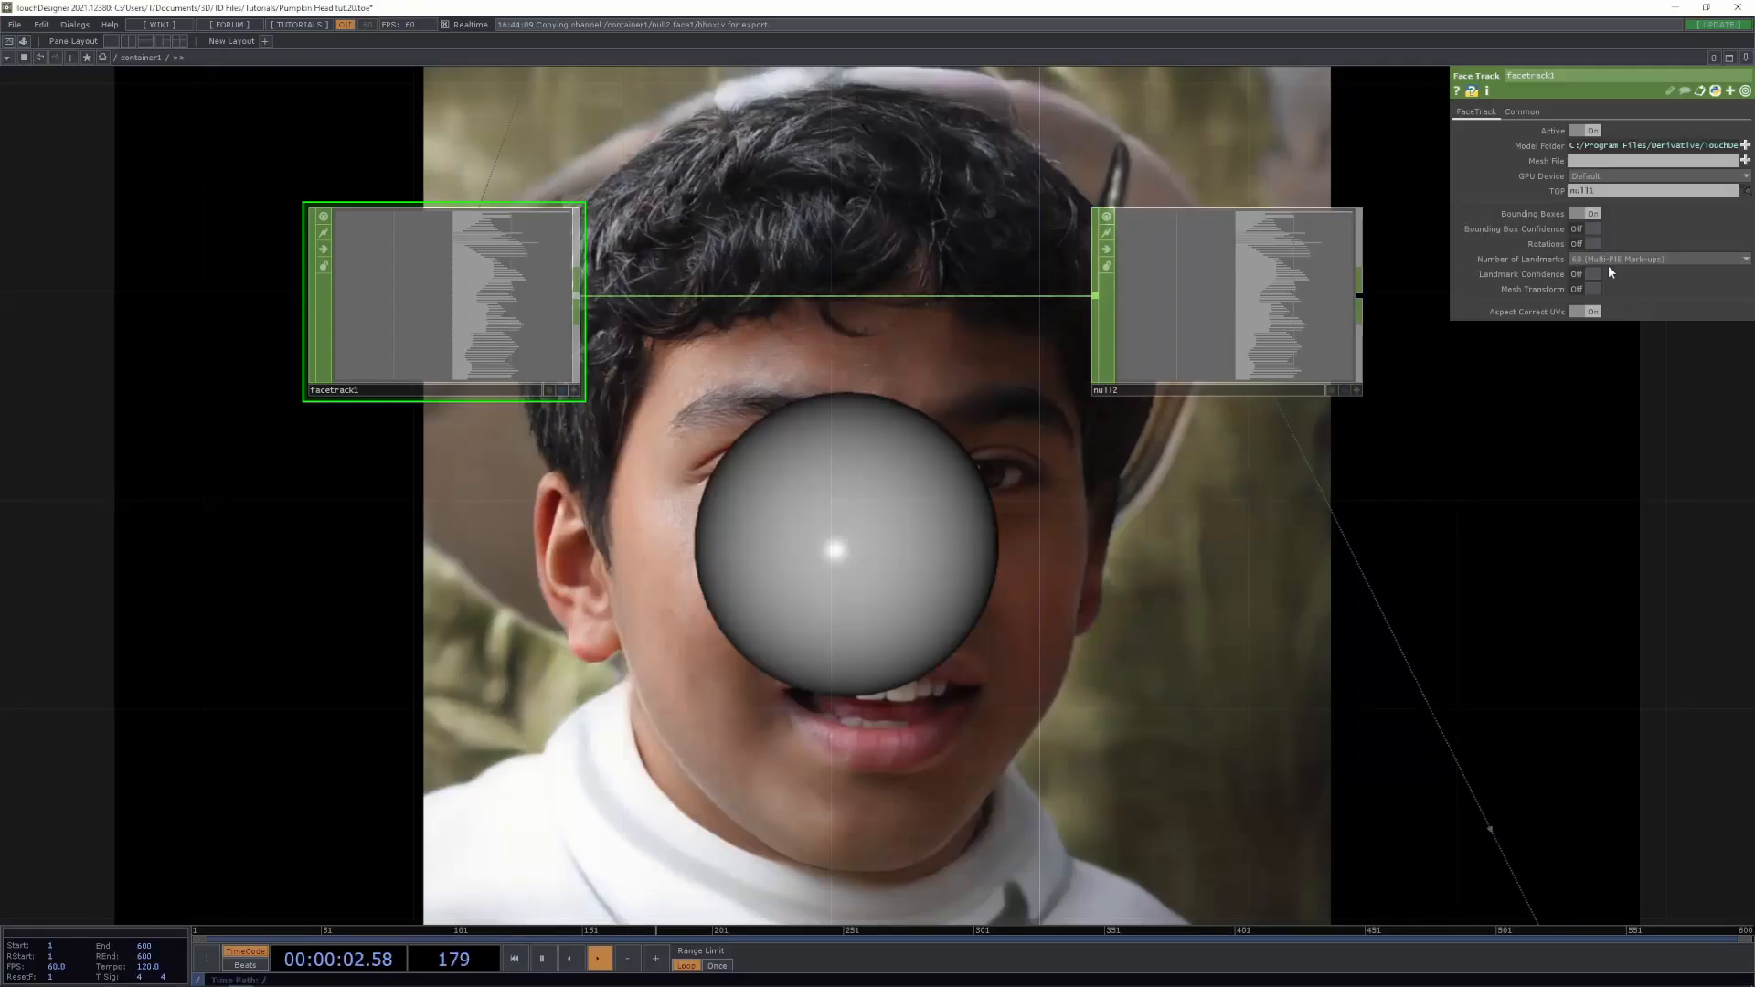
pyautogui.hotkey('alt', 'Tab')
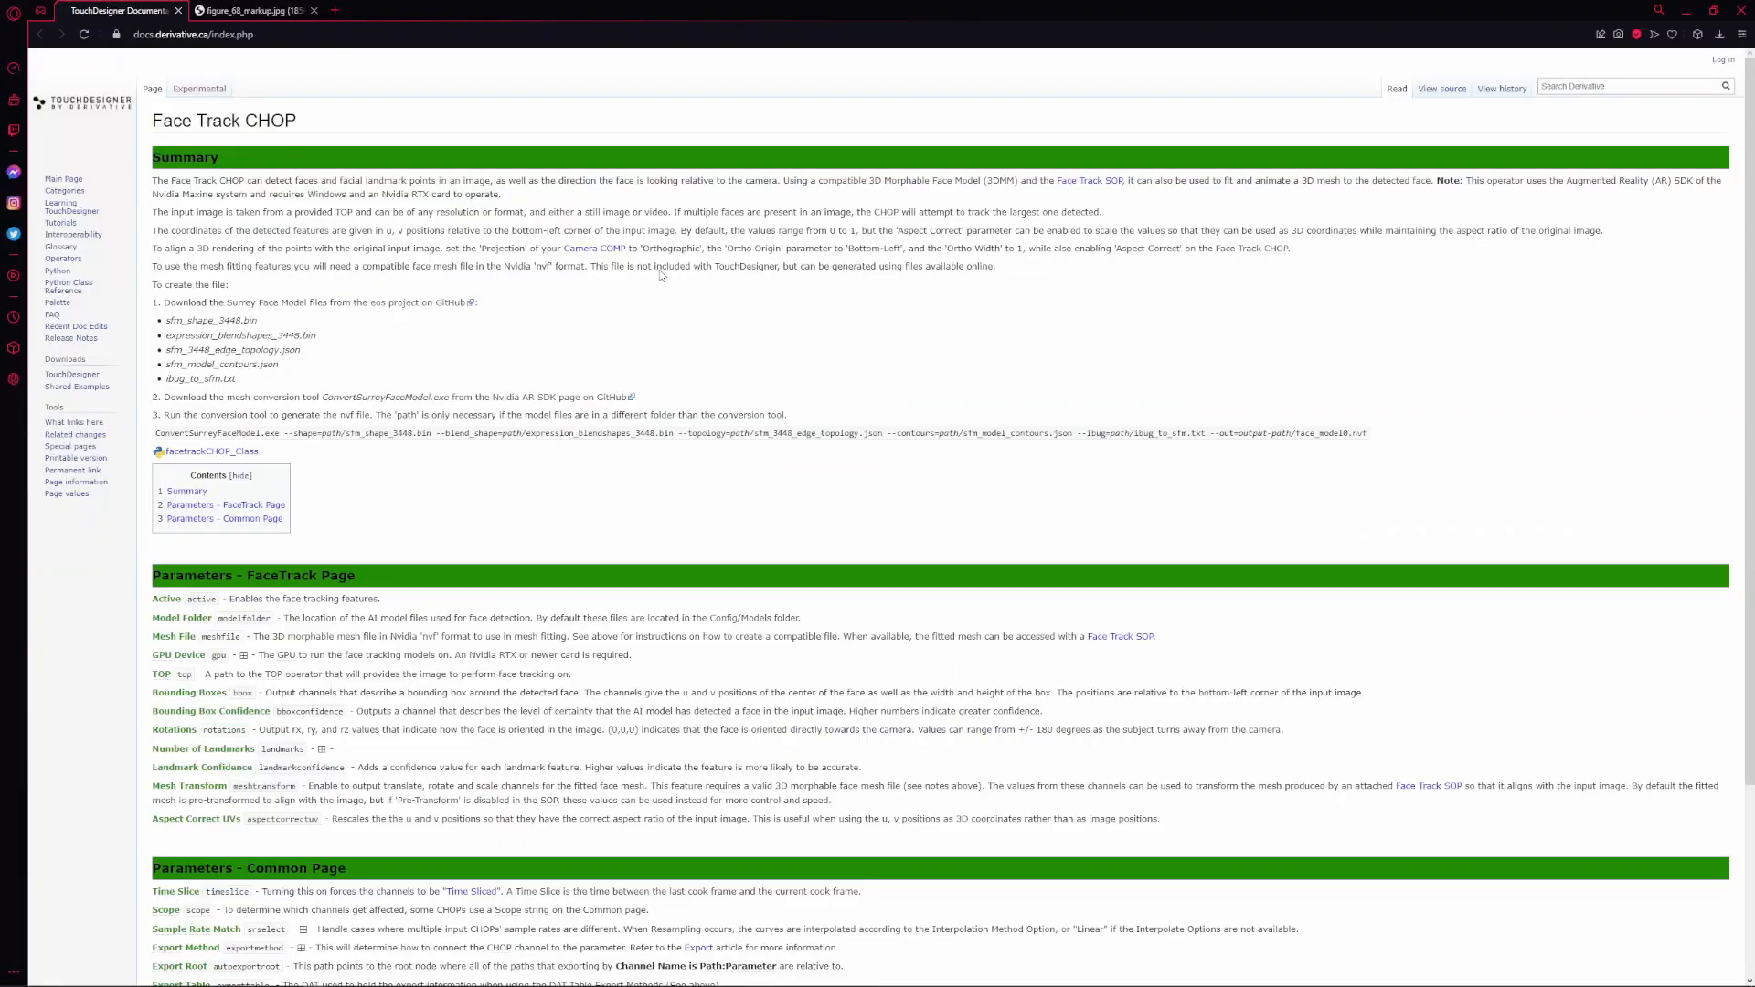
pyautogui.click(260, 12)
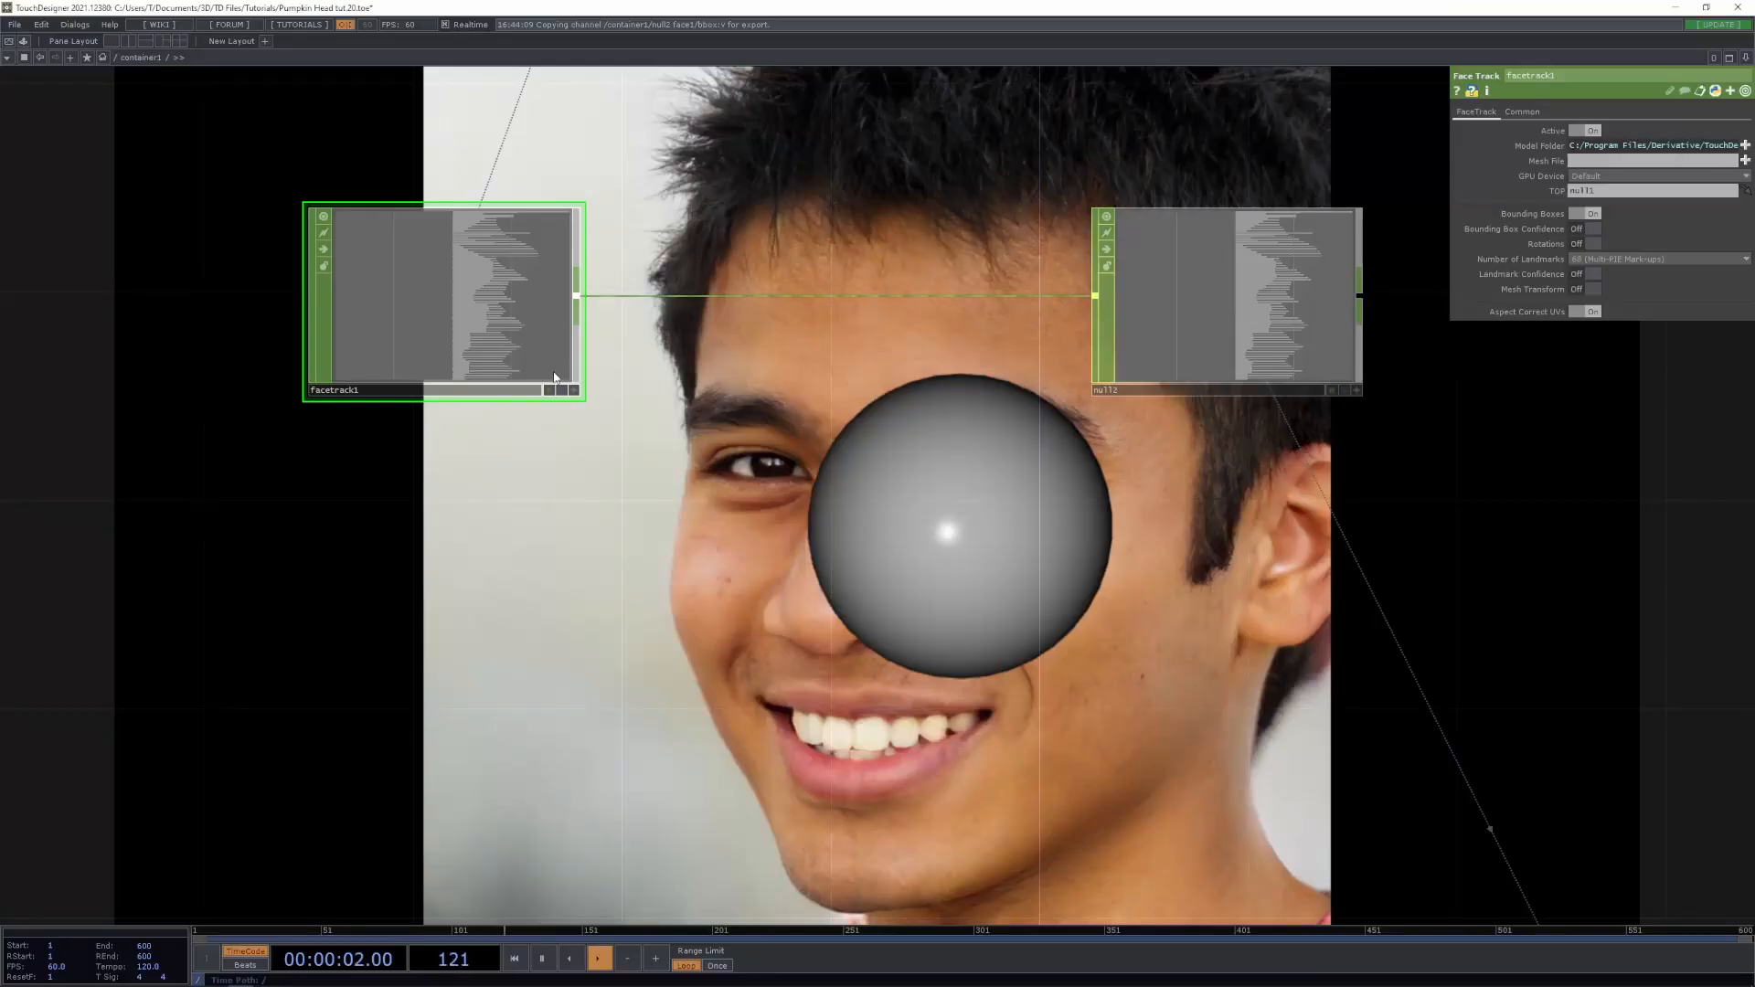
# Insert a Select CHOP on the connection between the Face Track CHOP and the Null CHOP
pyautogui.scroll(3, 668, 384)
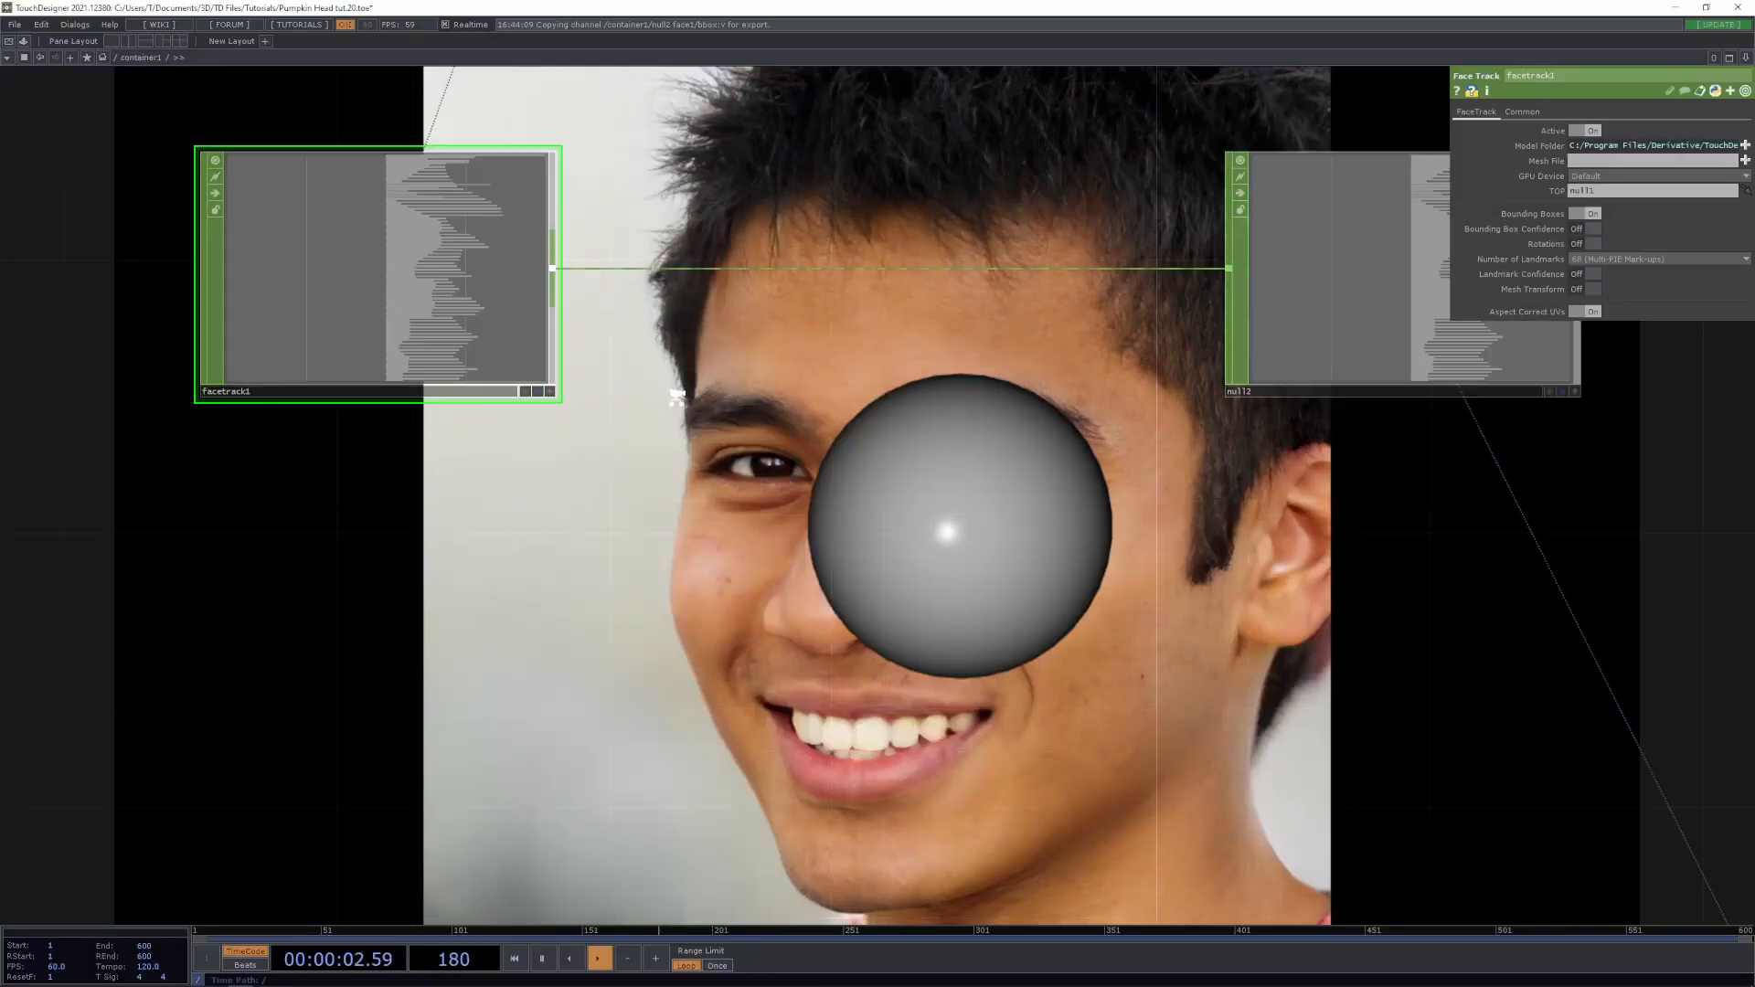
pyautogui.moveTo(948, 366); pyautogui.dragTo(744, 524)
pyautogui.scroll(-3, 781, 524)
pyautogui.moveTo(353, 442); pyautogui.dragTo(245, 445)
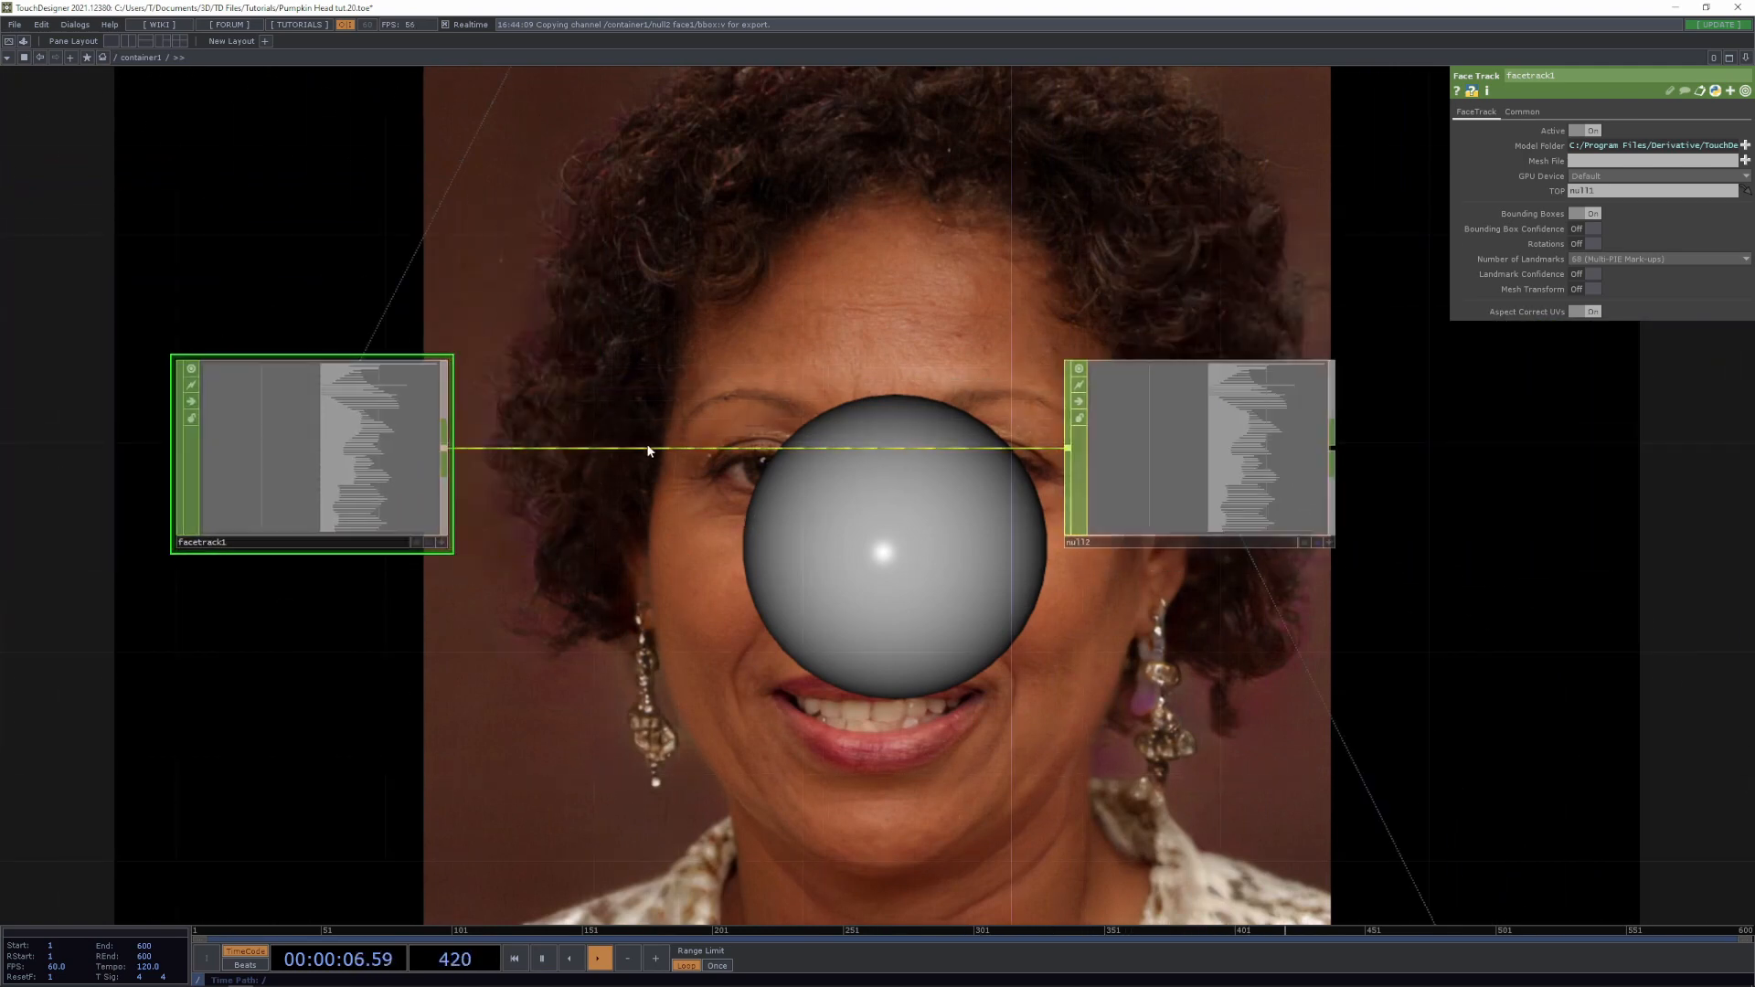
pyautogui.rightClick(648, 449)
pyautogui.click(596, 419)
pyautogui.rightClick(665, 446)
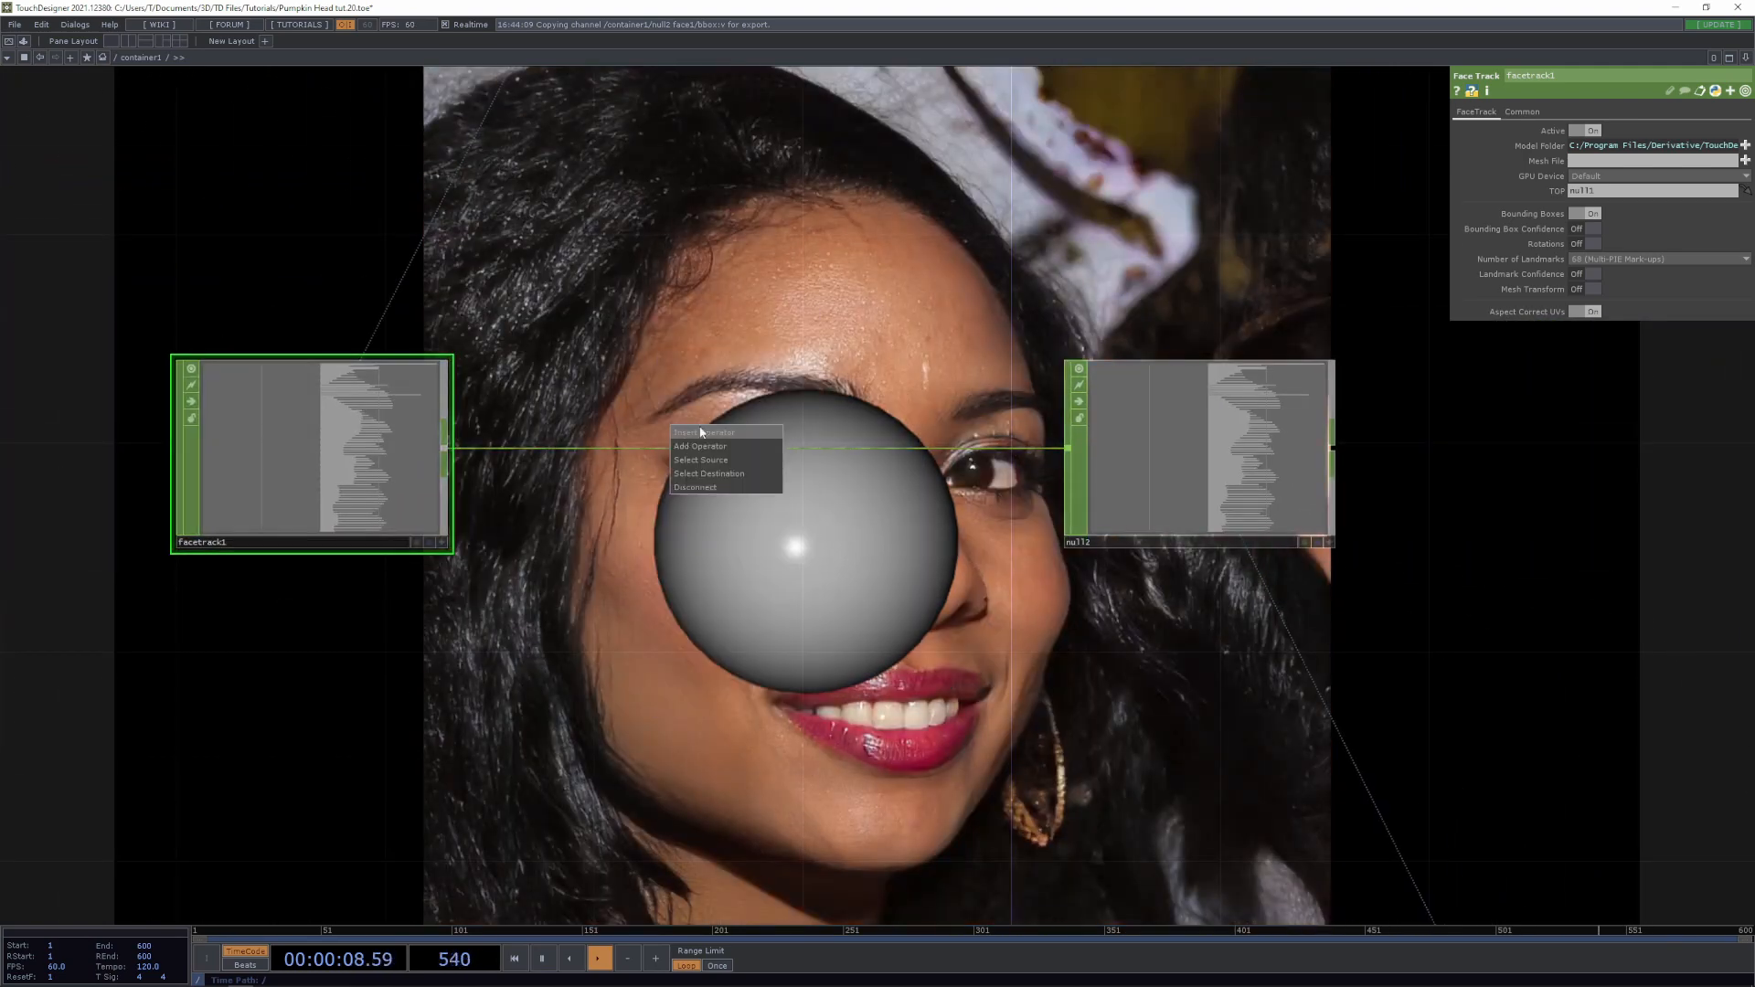
pyautogui.click(710, 430)
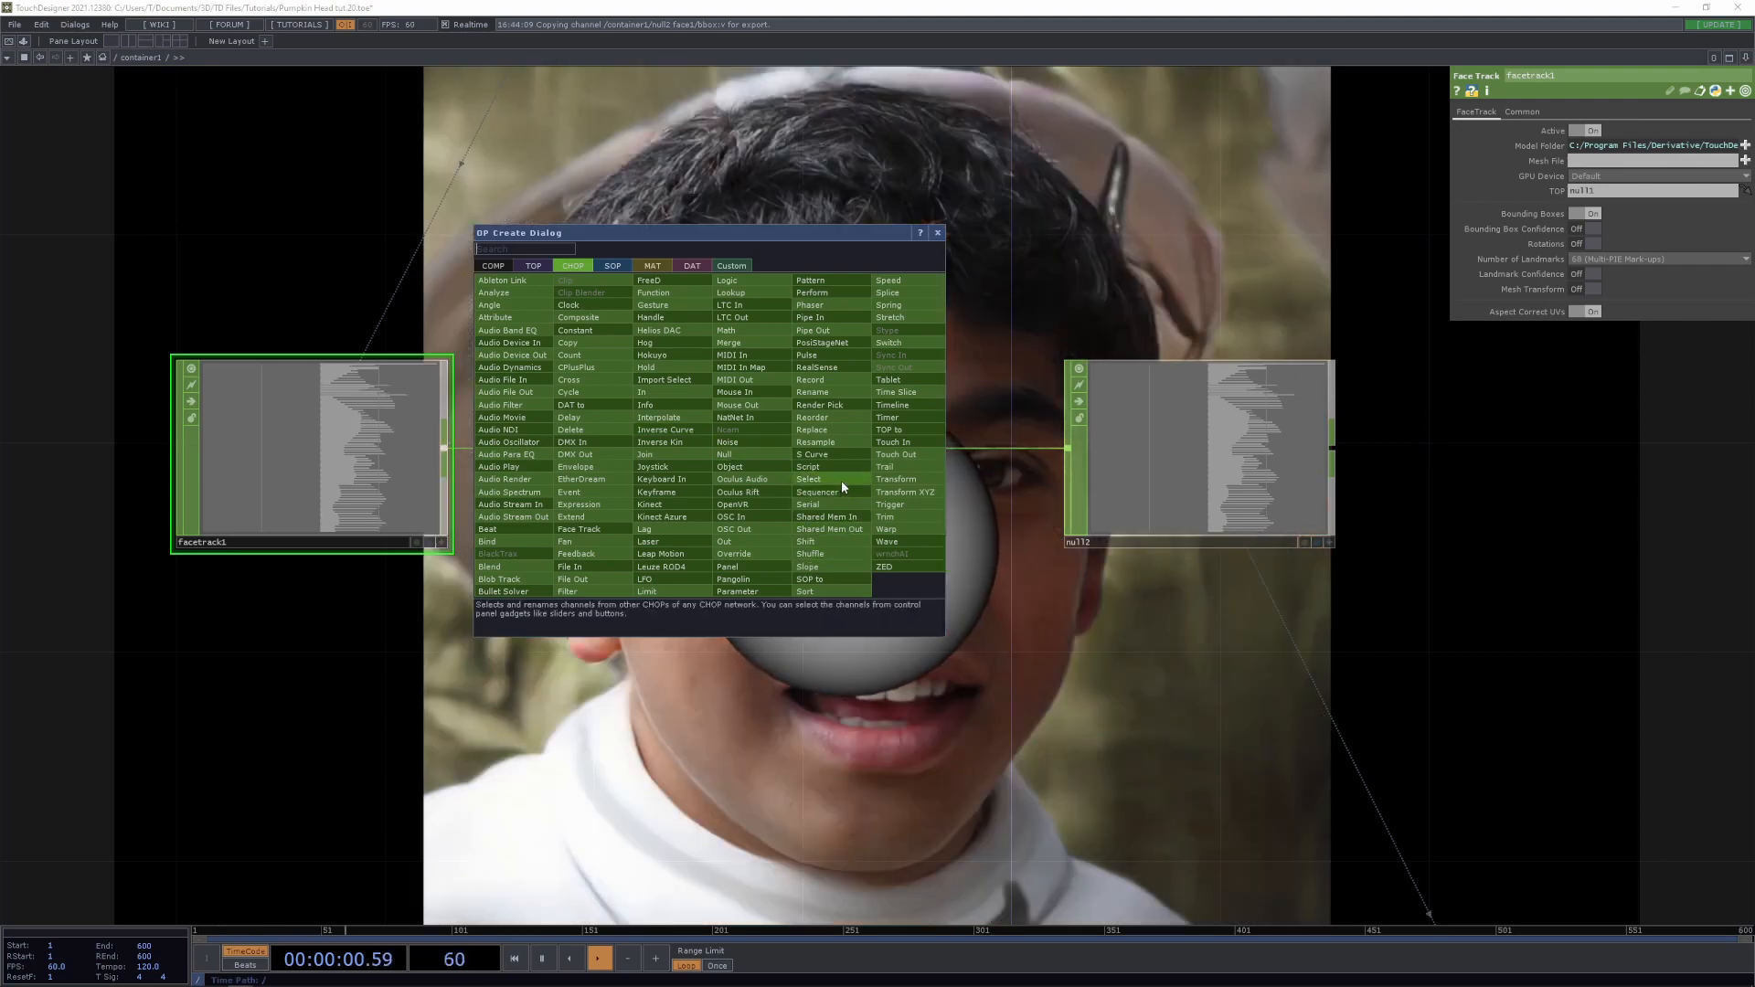
pyautogui.click(841, 479)
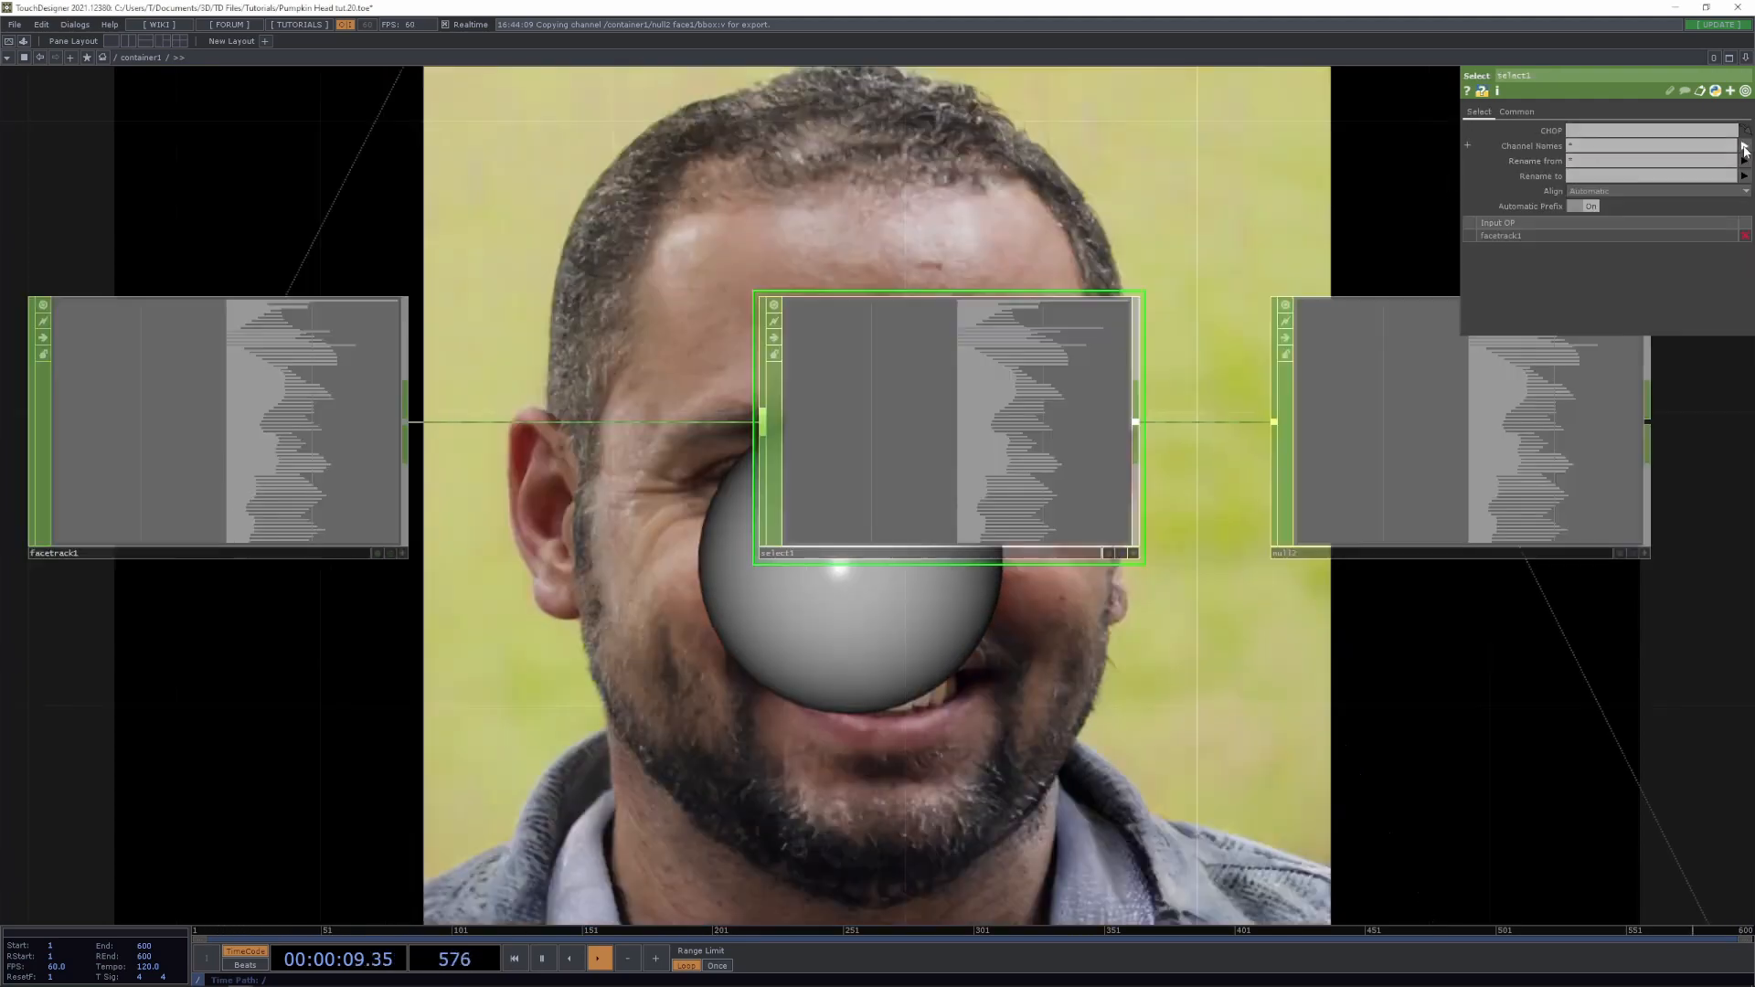
# Set the Select CHOP's Channel Names to *bbox* to keep only the bounding box channels
pyautogui.scroll(5, 1036, 357)
pyautogui.scroll(5, 1035, 357)
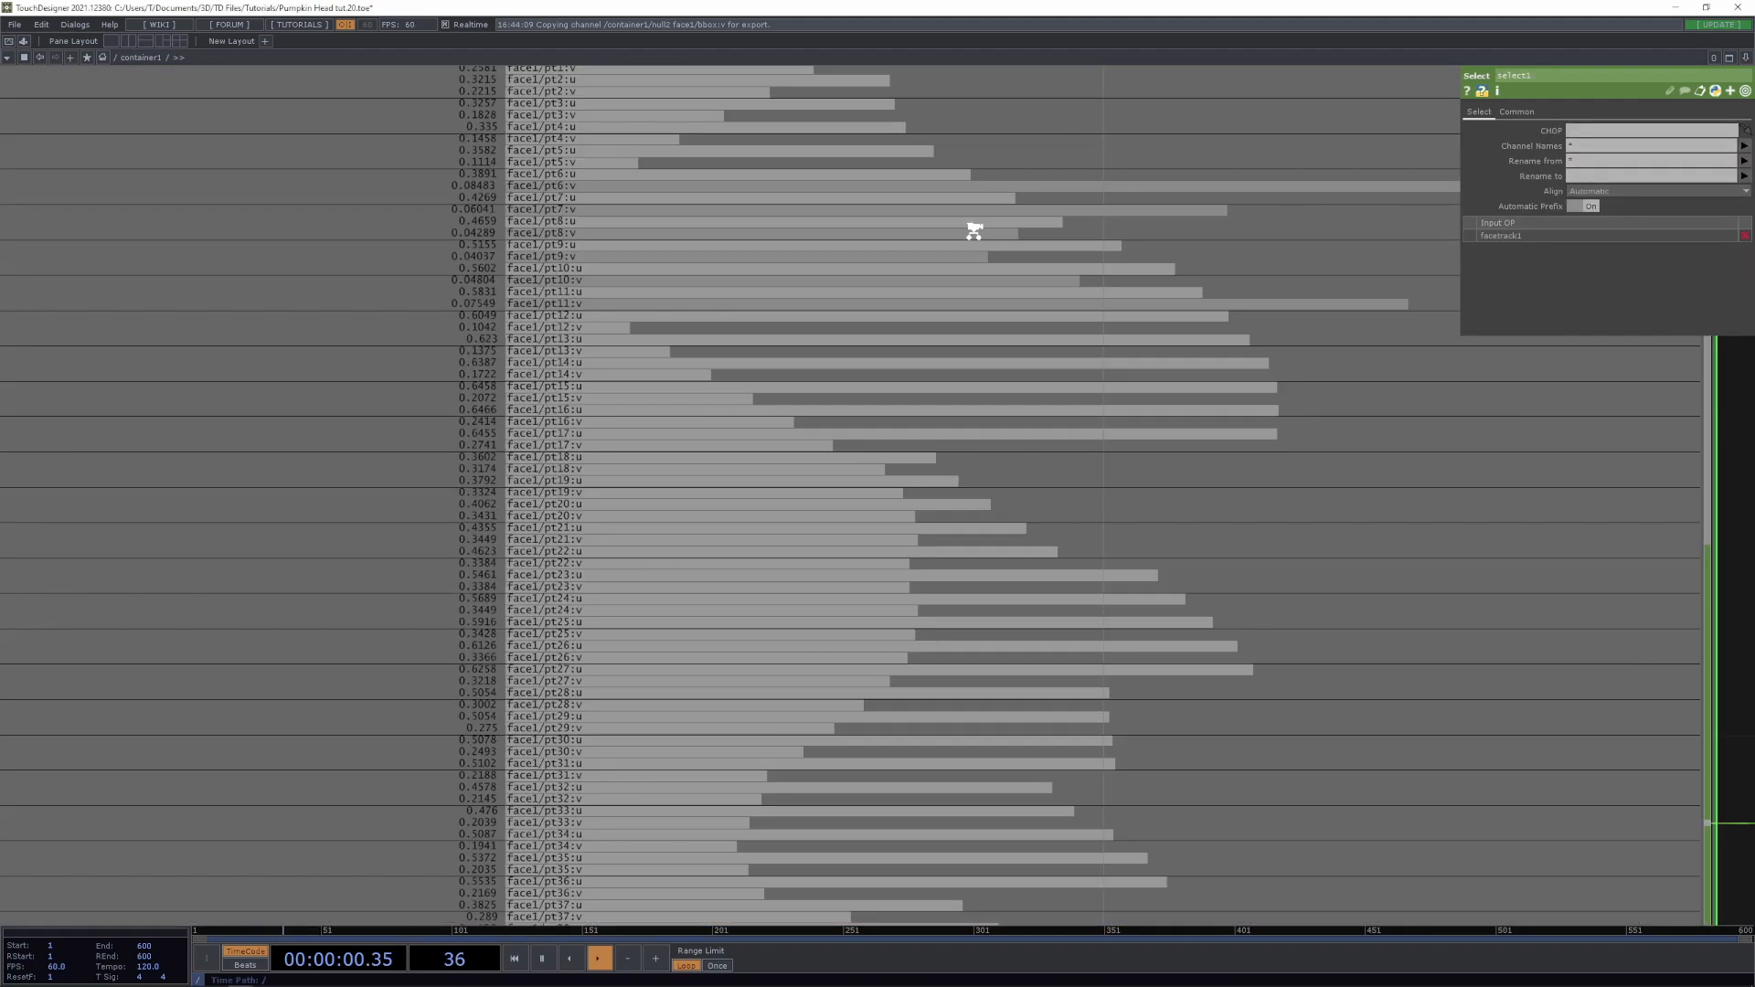
pyautogui.scroll(-2, 1528, 486)
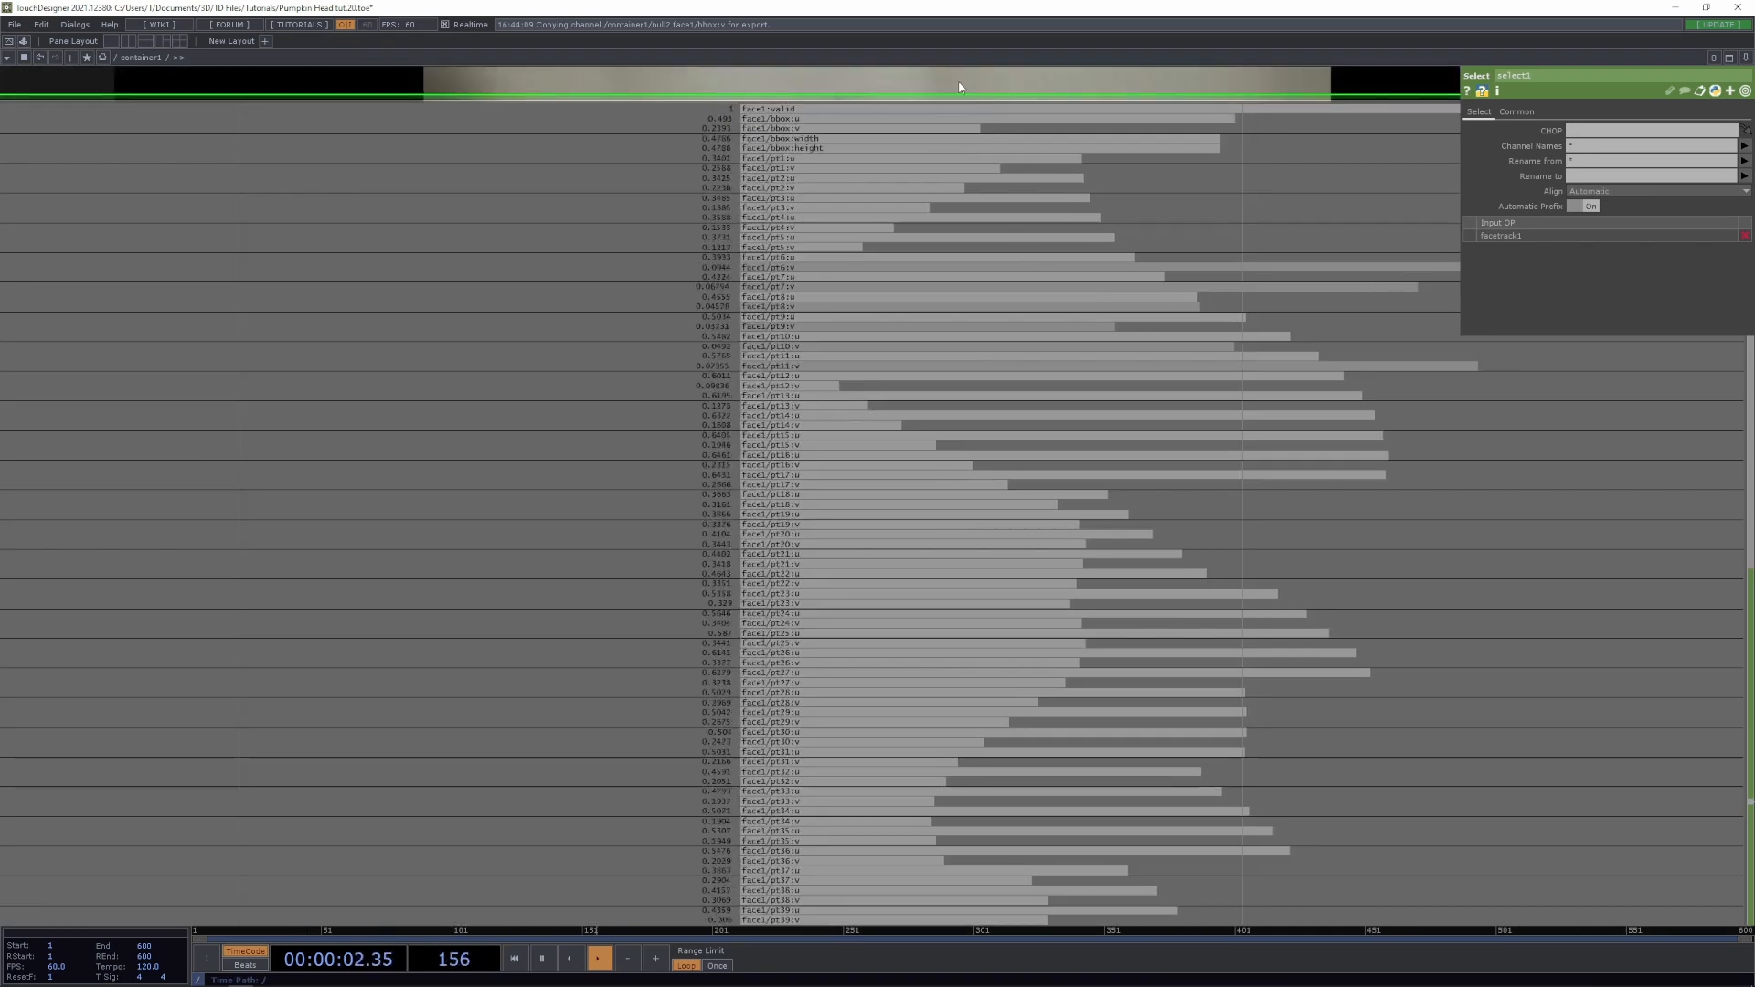
pyautogui.scroll(4, 929, 325)
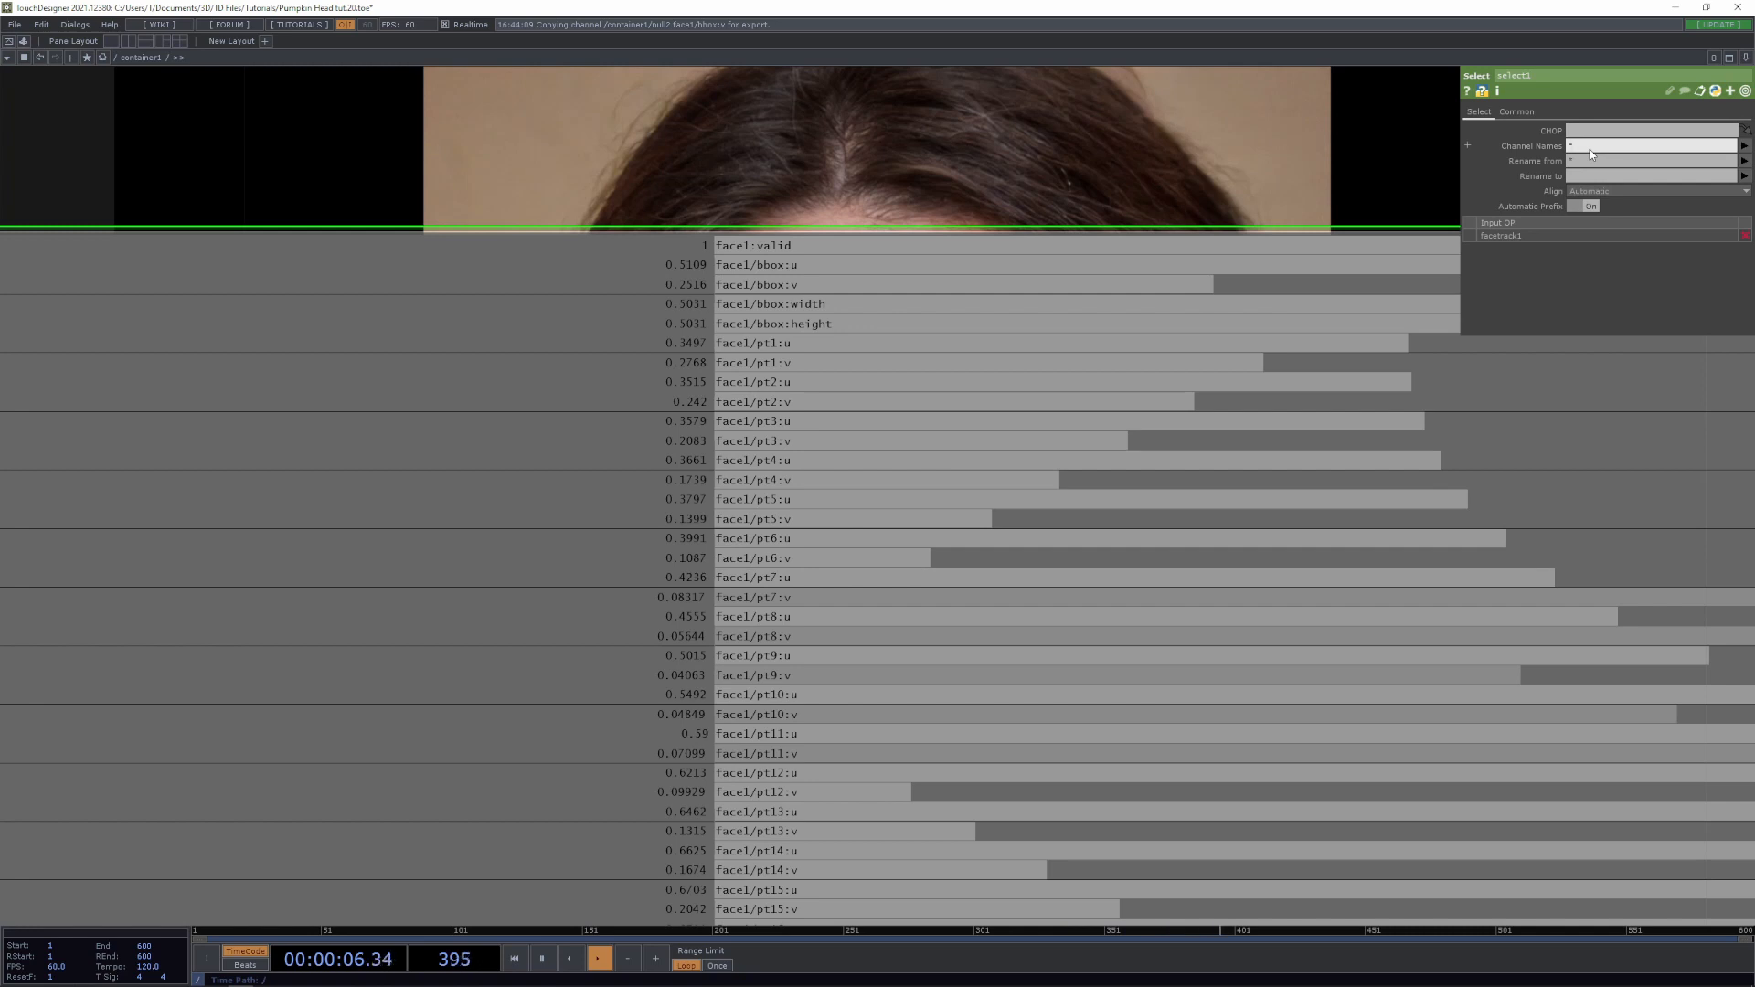
pyautogui.write('ox*')
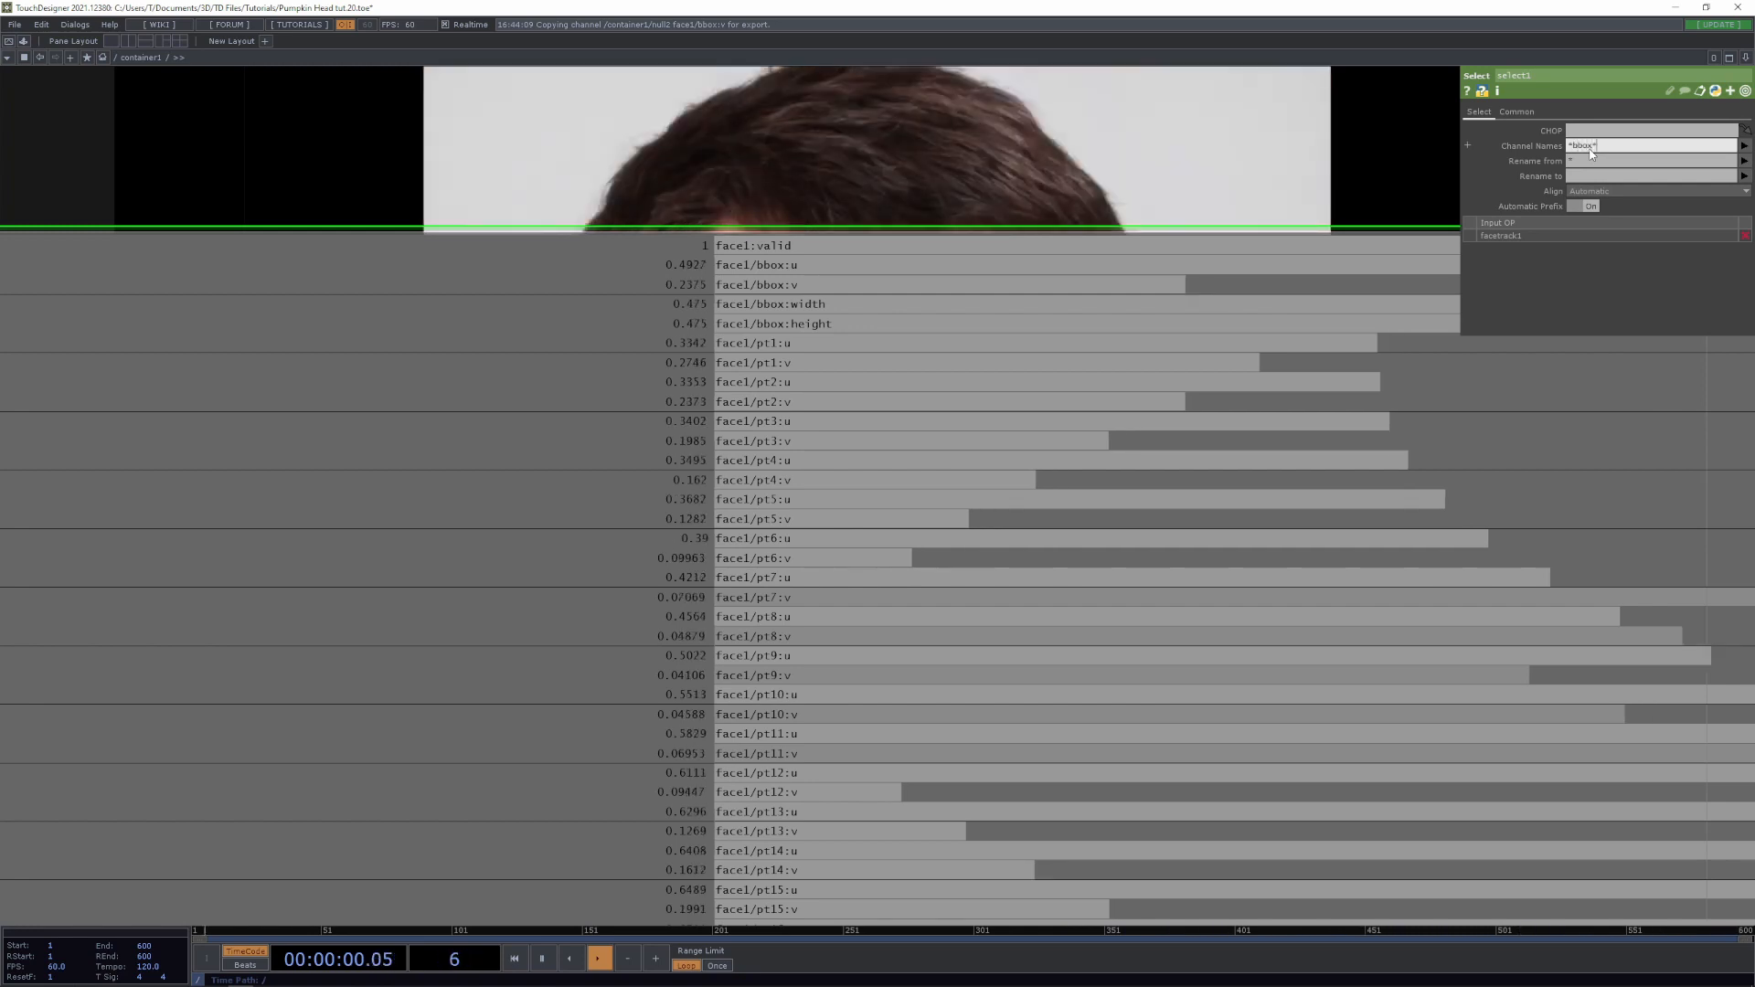
pyautogui.press('Return')
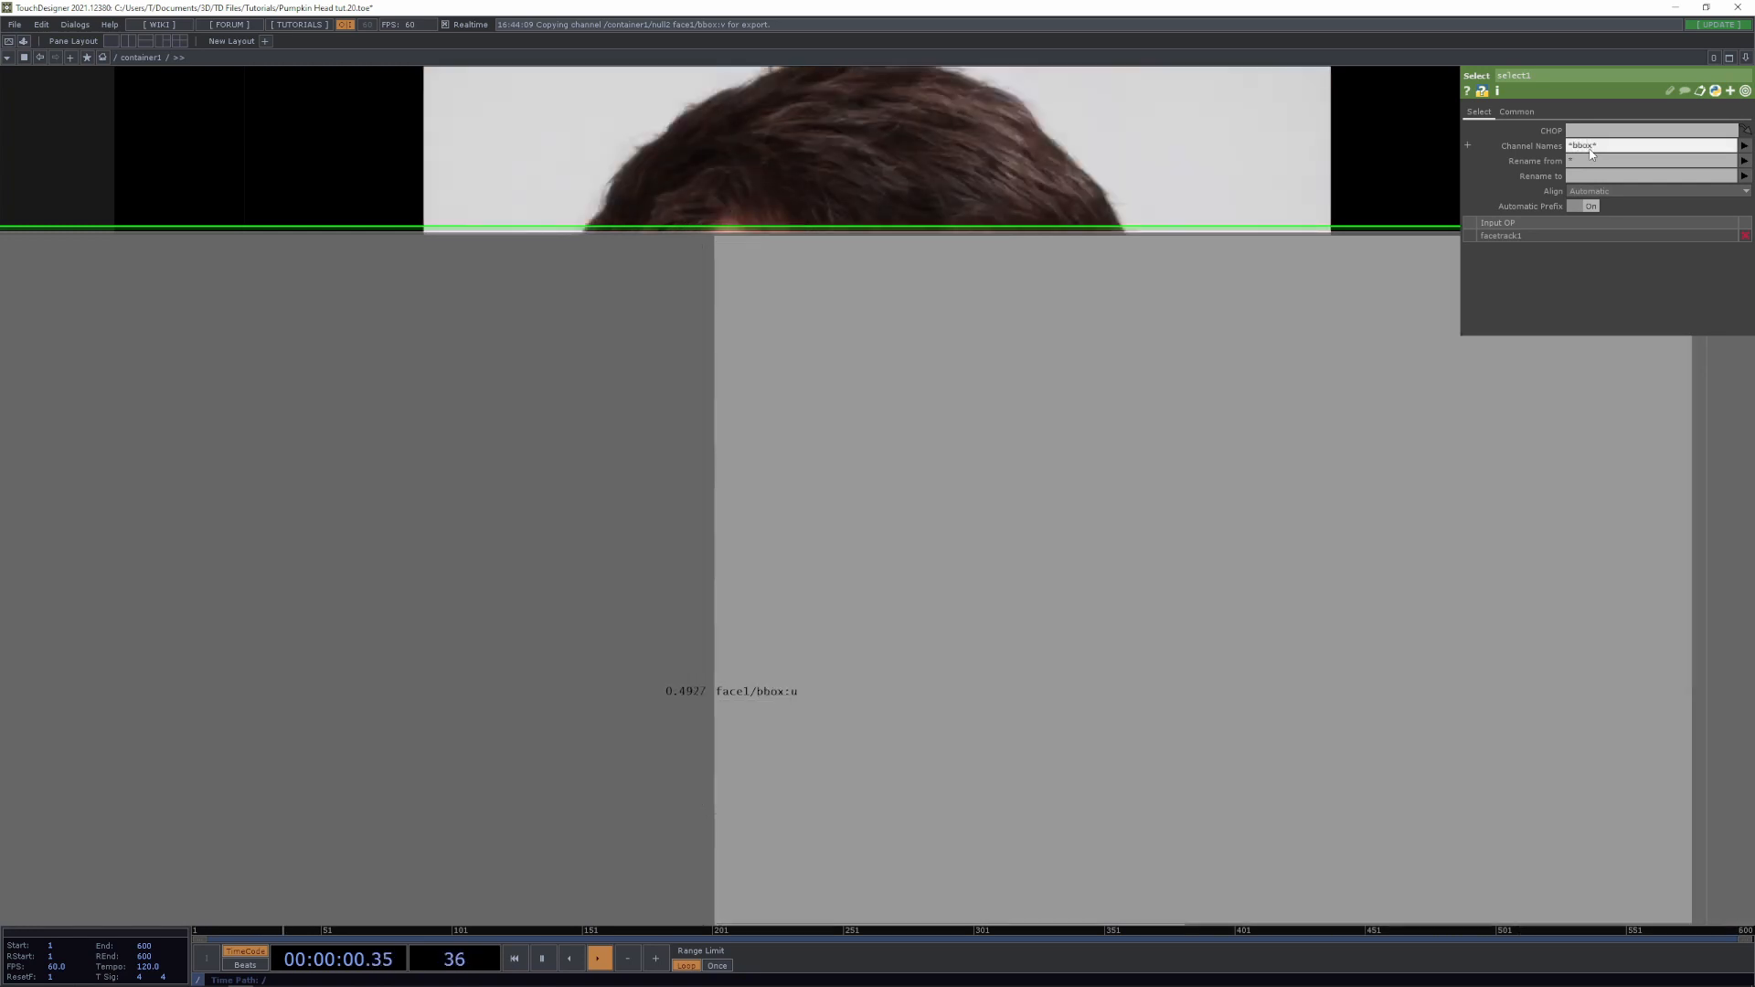
pyautogui.scroll(-4, 1188, 301)
pyautogui.scroll(-3, 1268, 421)
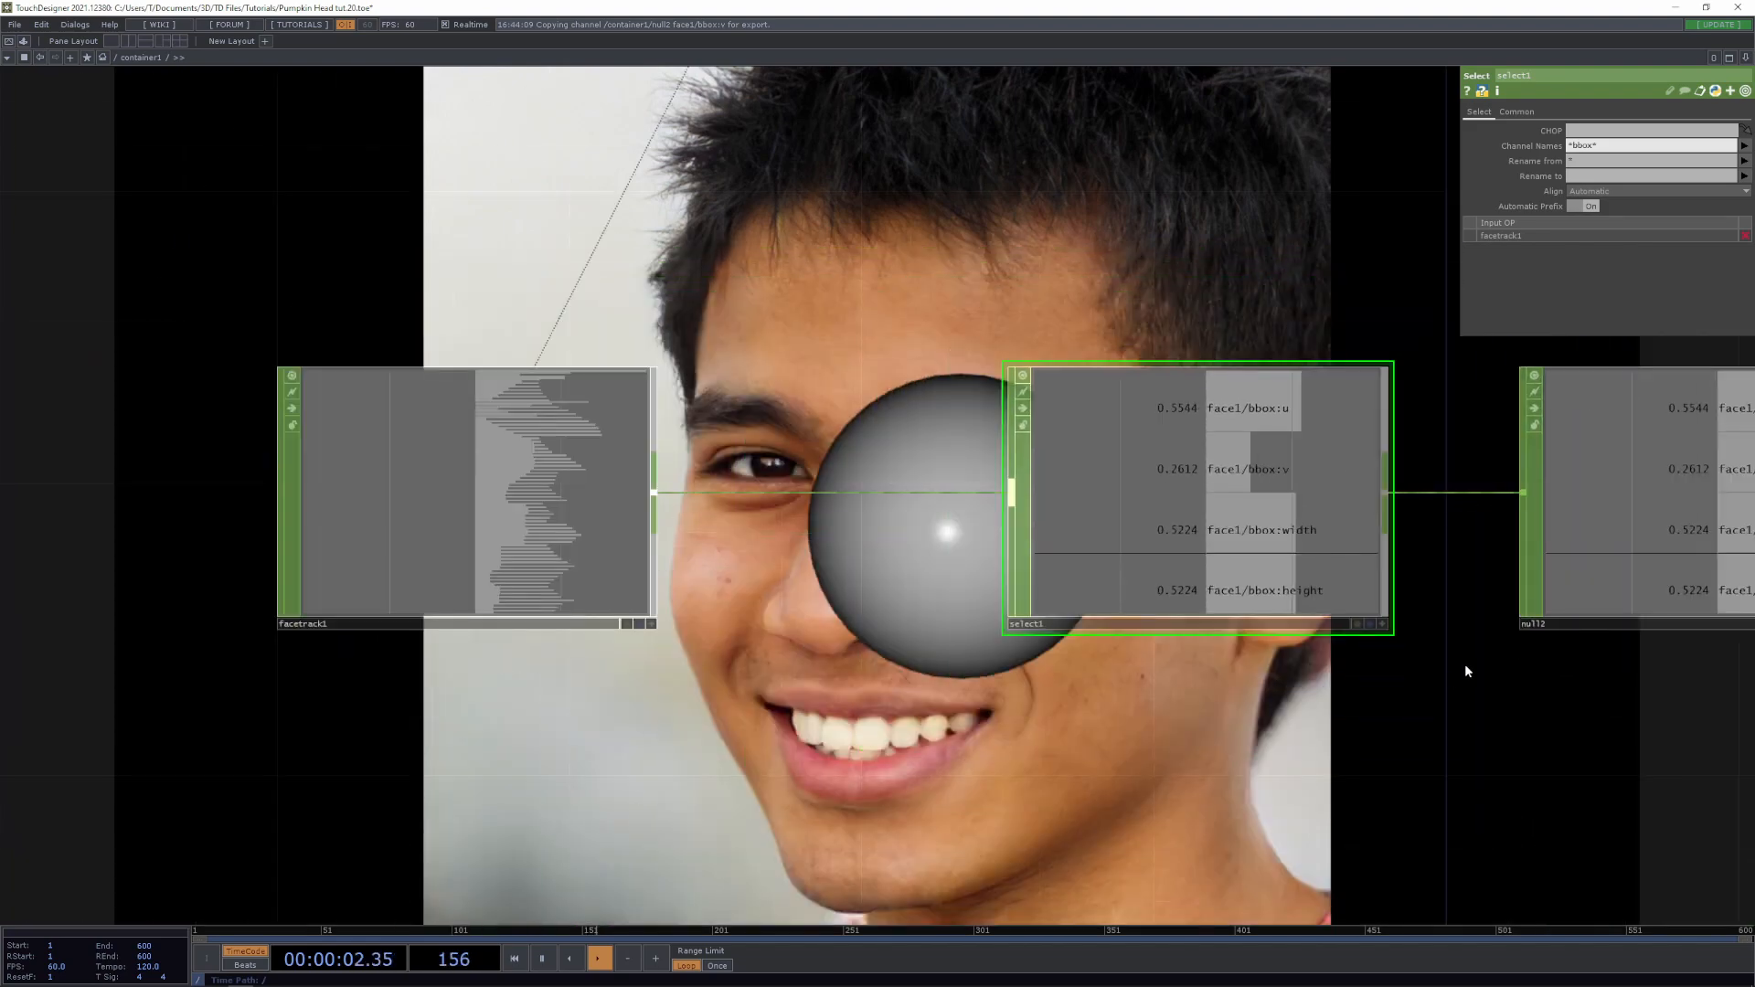
# Reference the Null CHOP's face1/bbox:width channel in the Sphere SOP's Radius X
pyautogui.moveTo(1464, 663); pyautogui.dragTo(1252, 639)
pyautogui.scroll(2, 1089, 528)
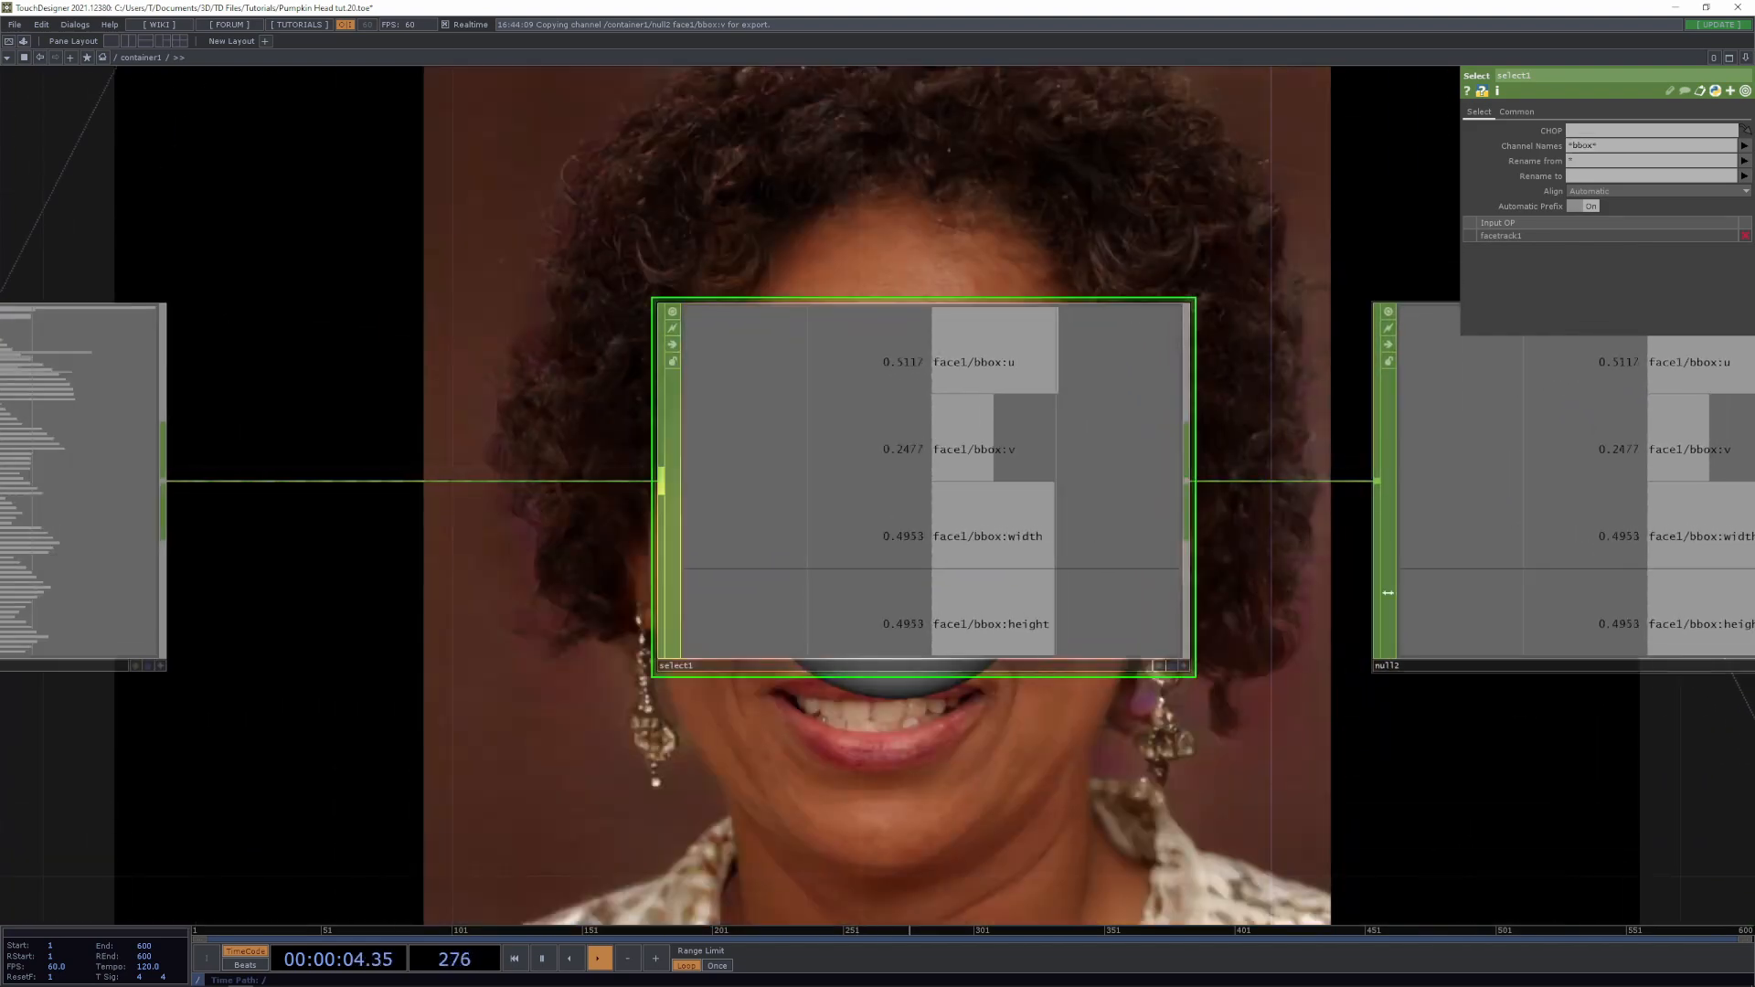
pyautogui.scroll(-3, 1219, 697)
pyautogui.moveTo(1370, 805); pyautogui.dragTo(1028, 567)
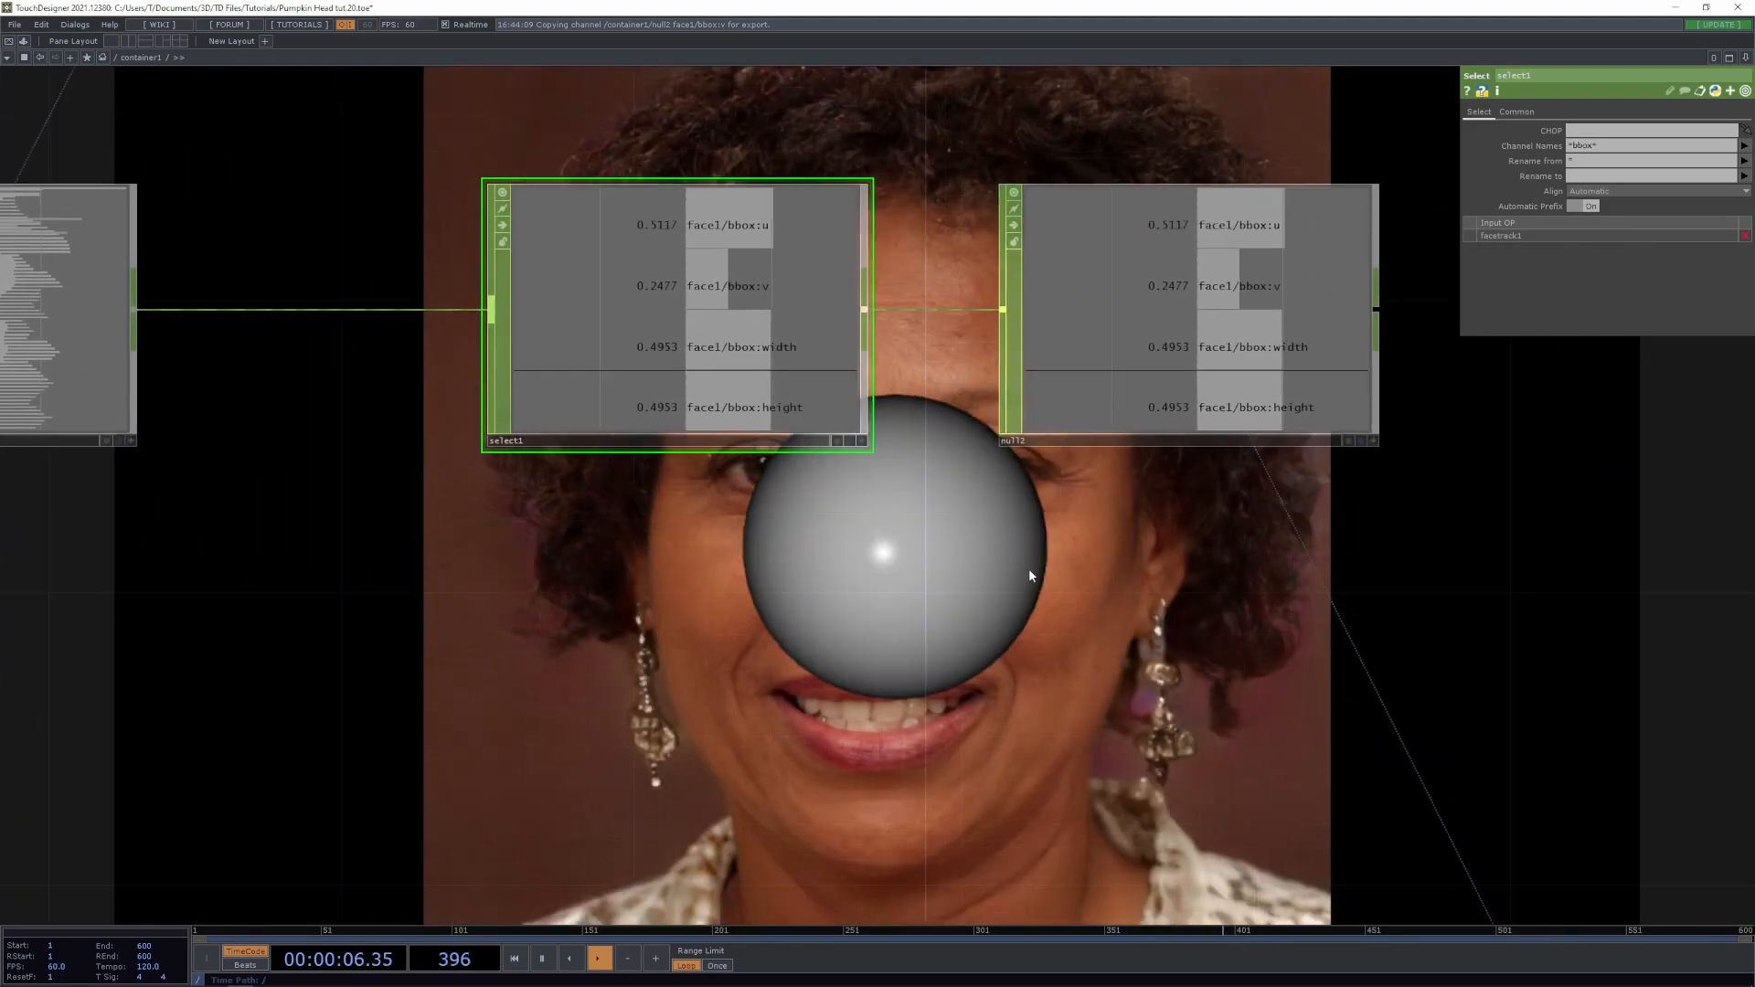
pyautogui.moveTo(1072, 666); pyautogui.dragTo(947, 554)
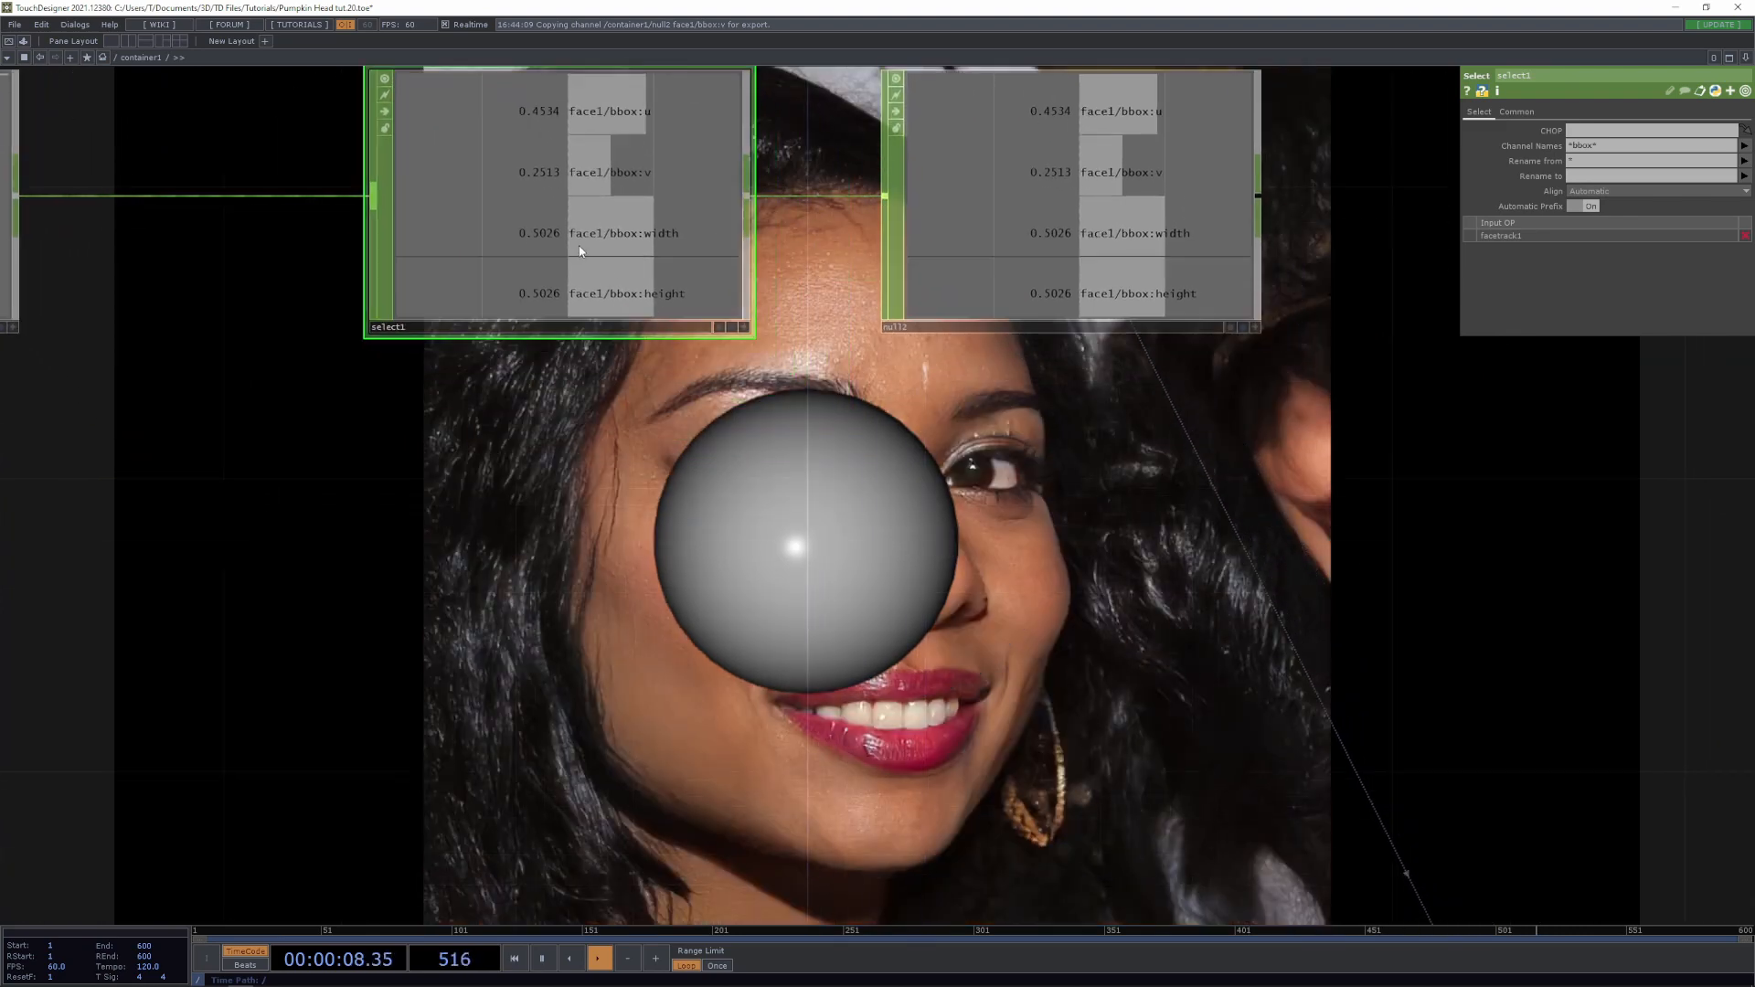
pyautogui.scroll(-3, 548, 269)
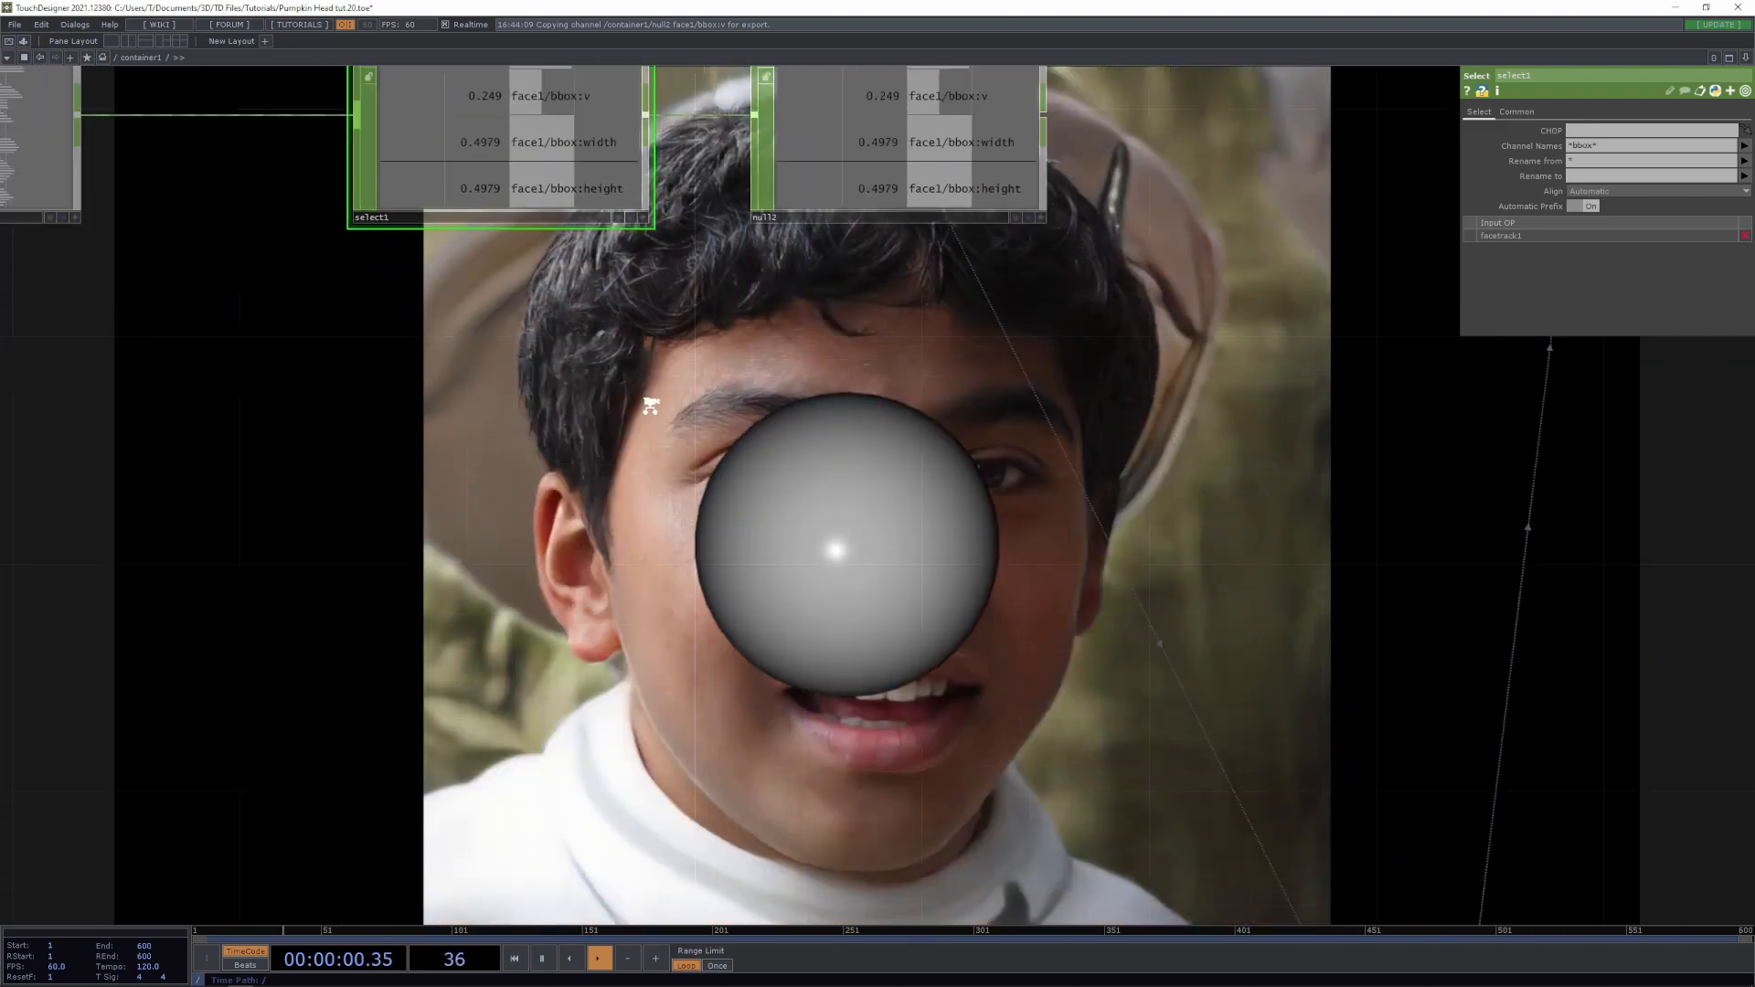
pyautogui.click(745, 772)
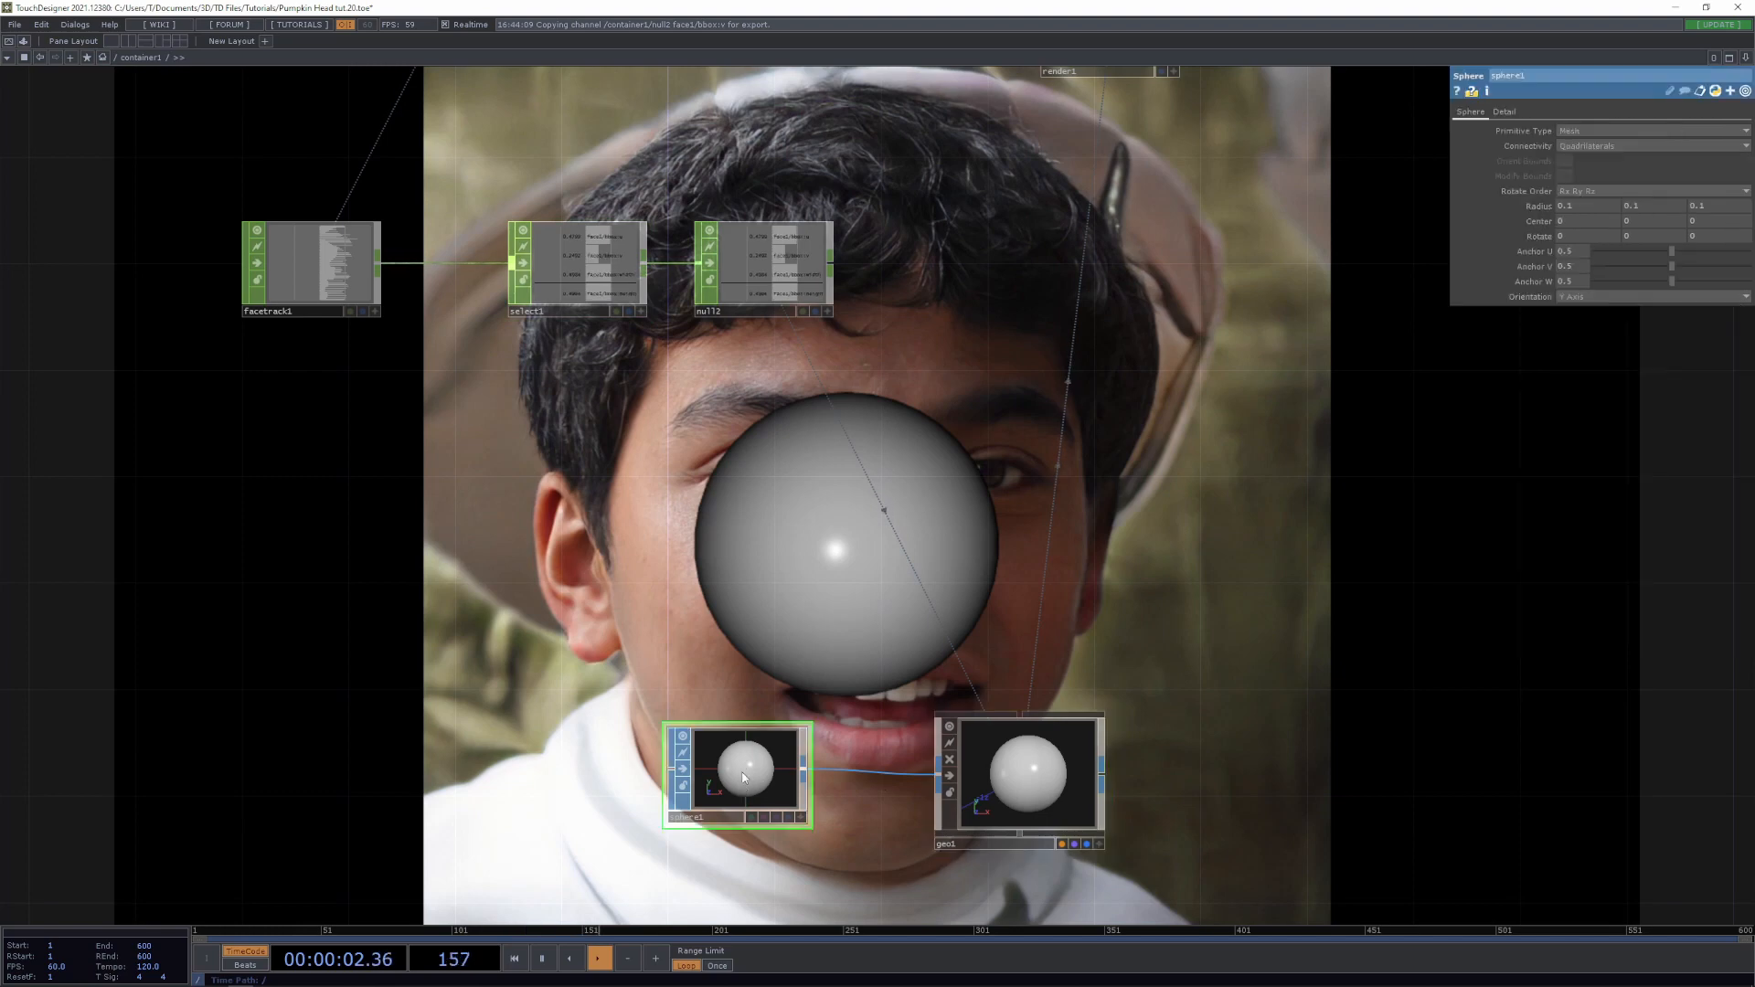
pyautogui.scroll(4, 742, 316)
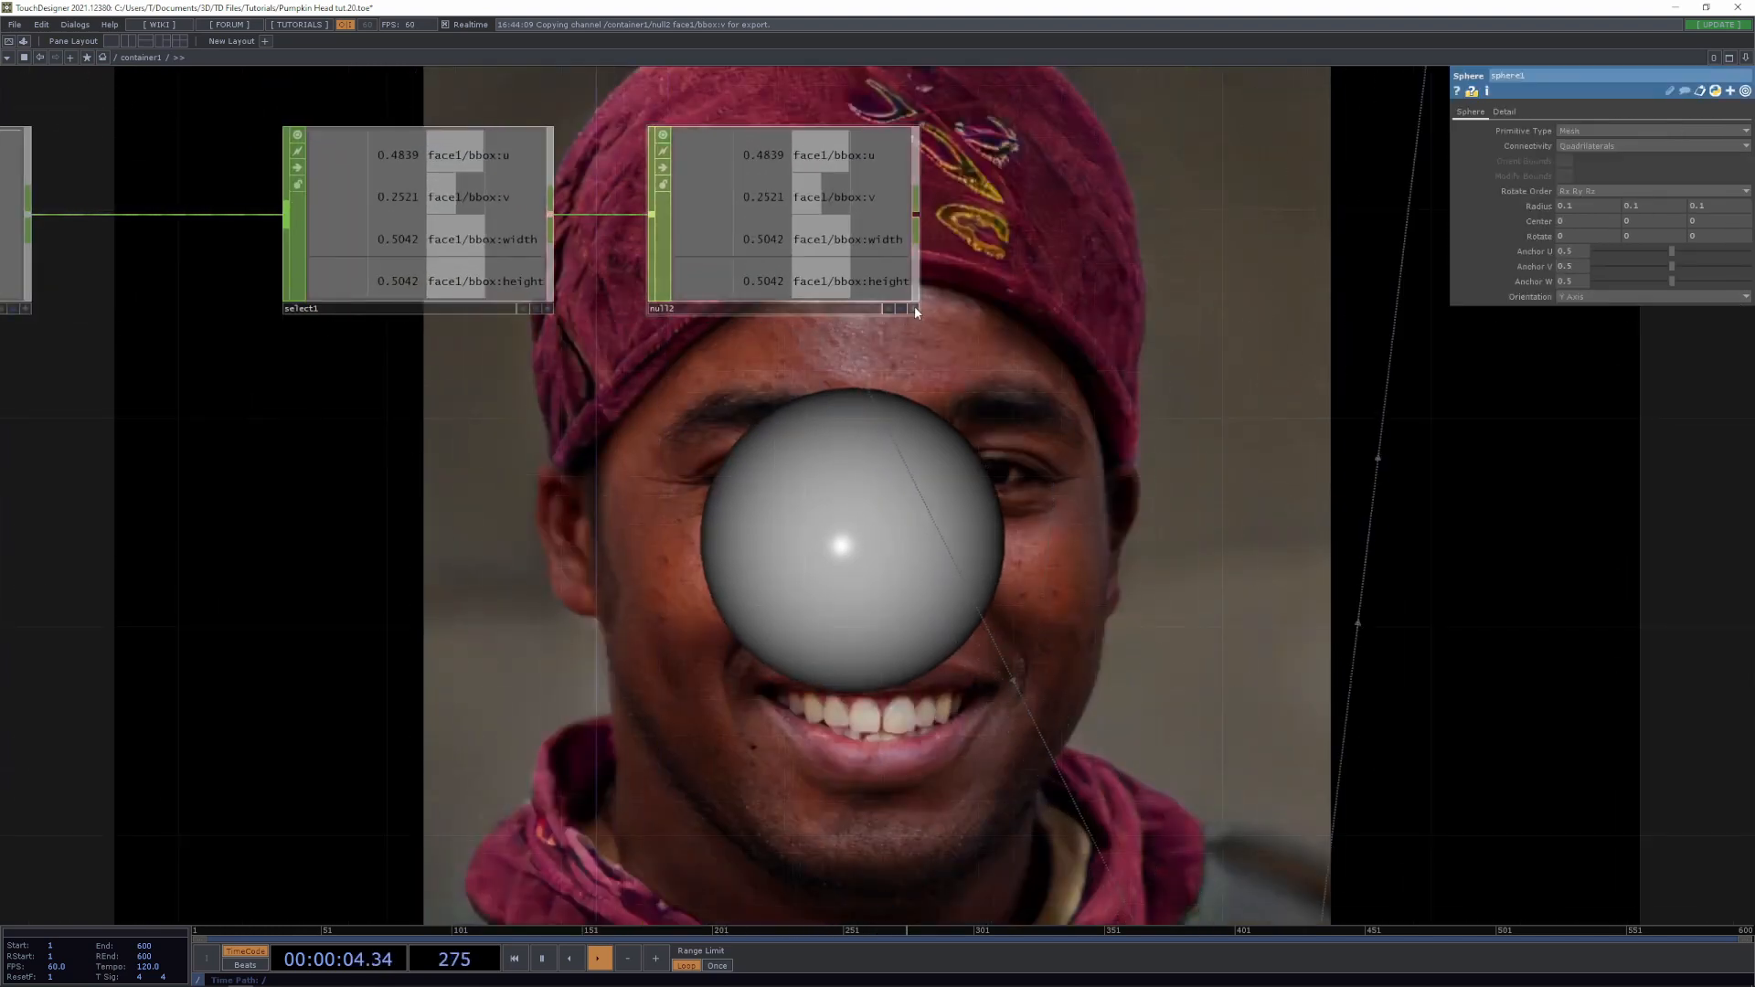
pyautogui.moveTo(827, 239); pyautogui.dragTo(1595, 209)
pyautogui.click(1620, 199)
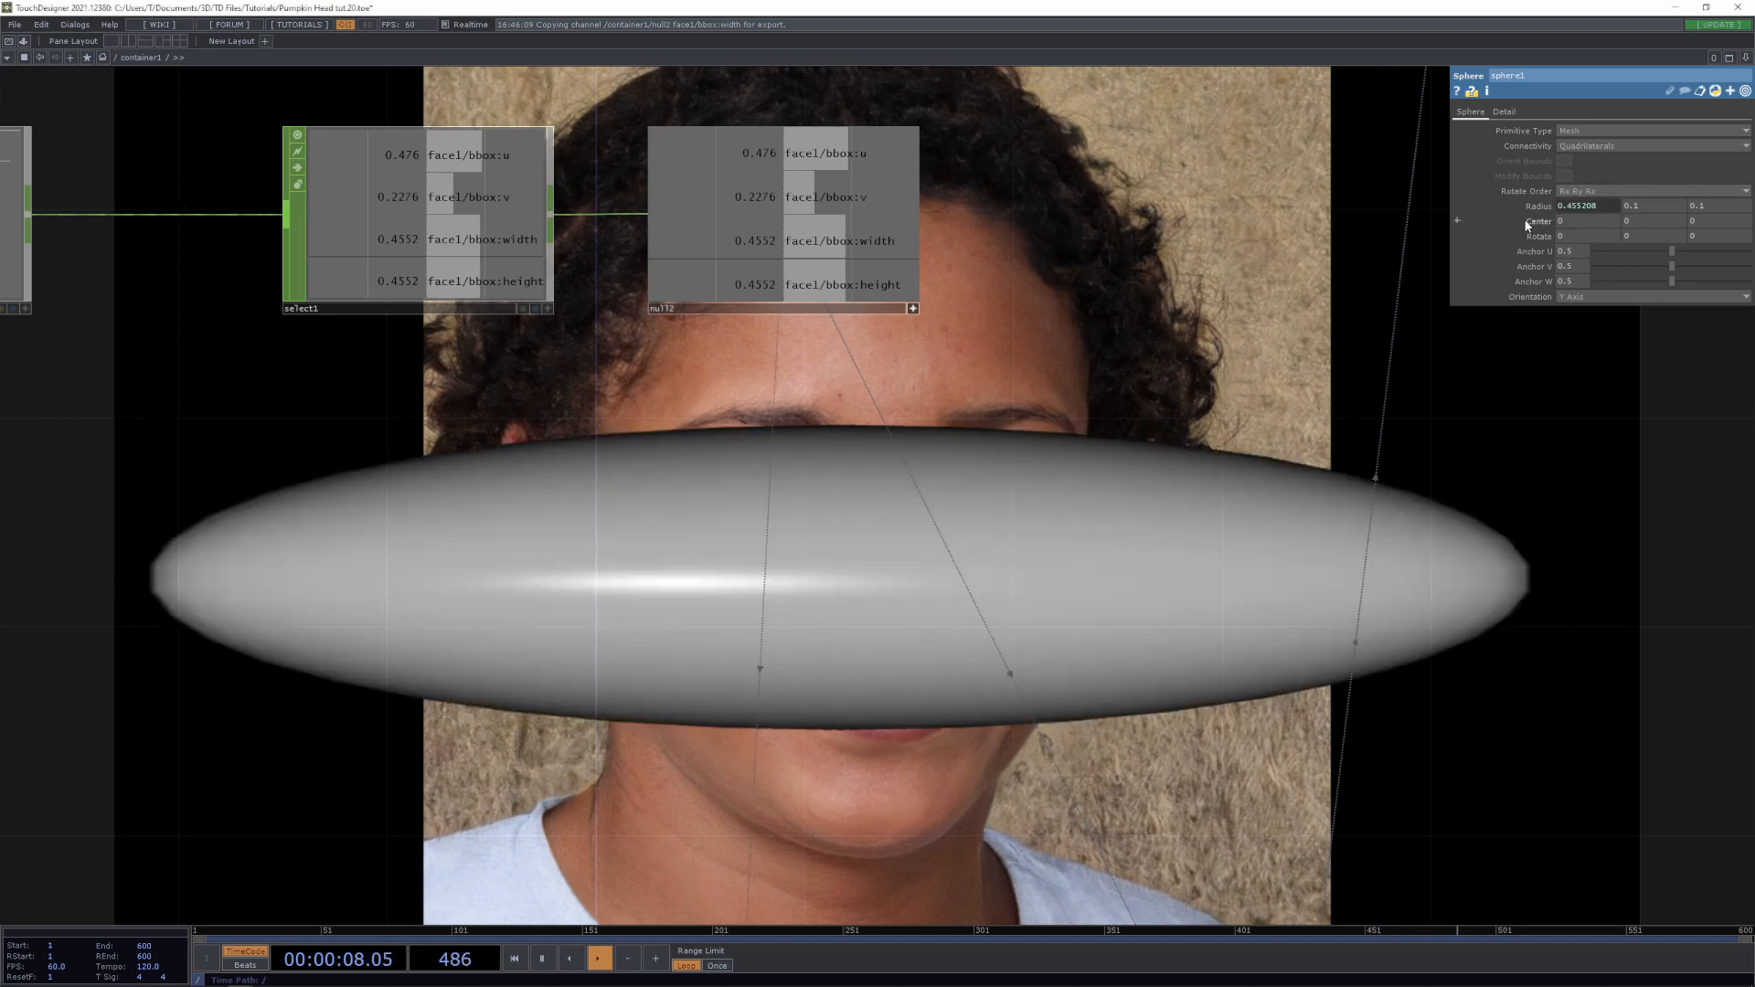
# Link the Sphere SOP's Radius Y and Radius Z to Radius X with the expression me.par.radx
pyautogui.click(1457, 207)
pyautogui.moveTo(1474, 222); pyautogui.dragTo(1599, 237)
pyautogui.click(1597, 238)
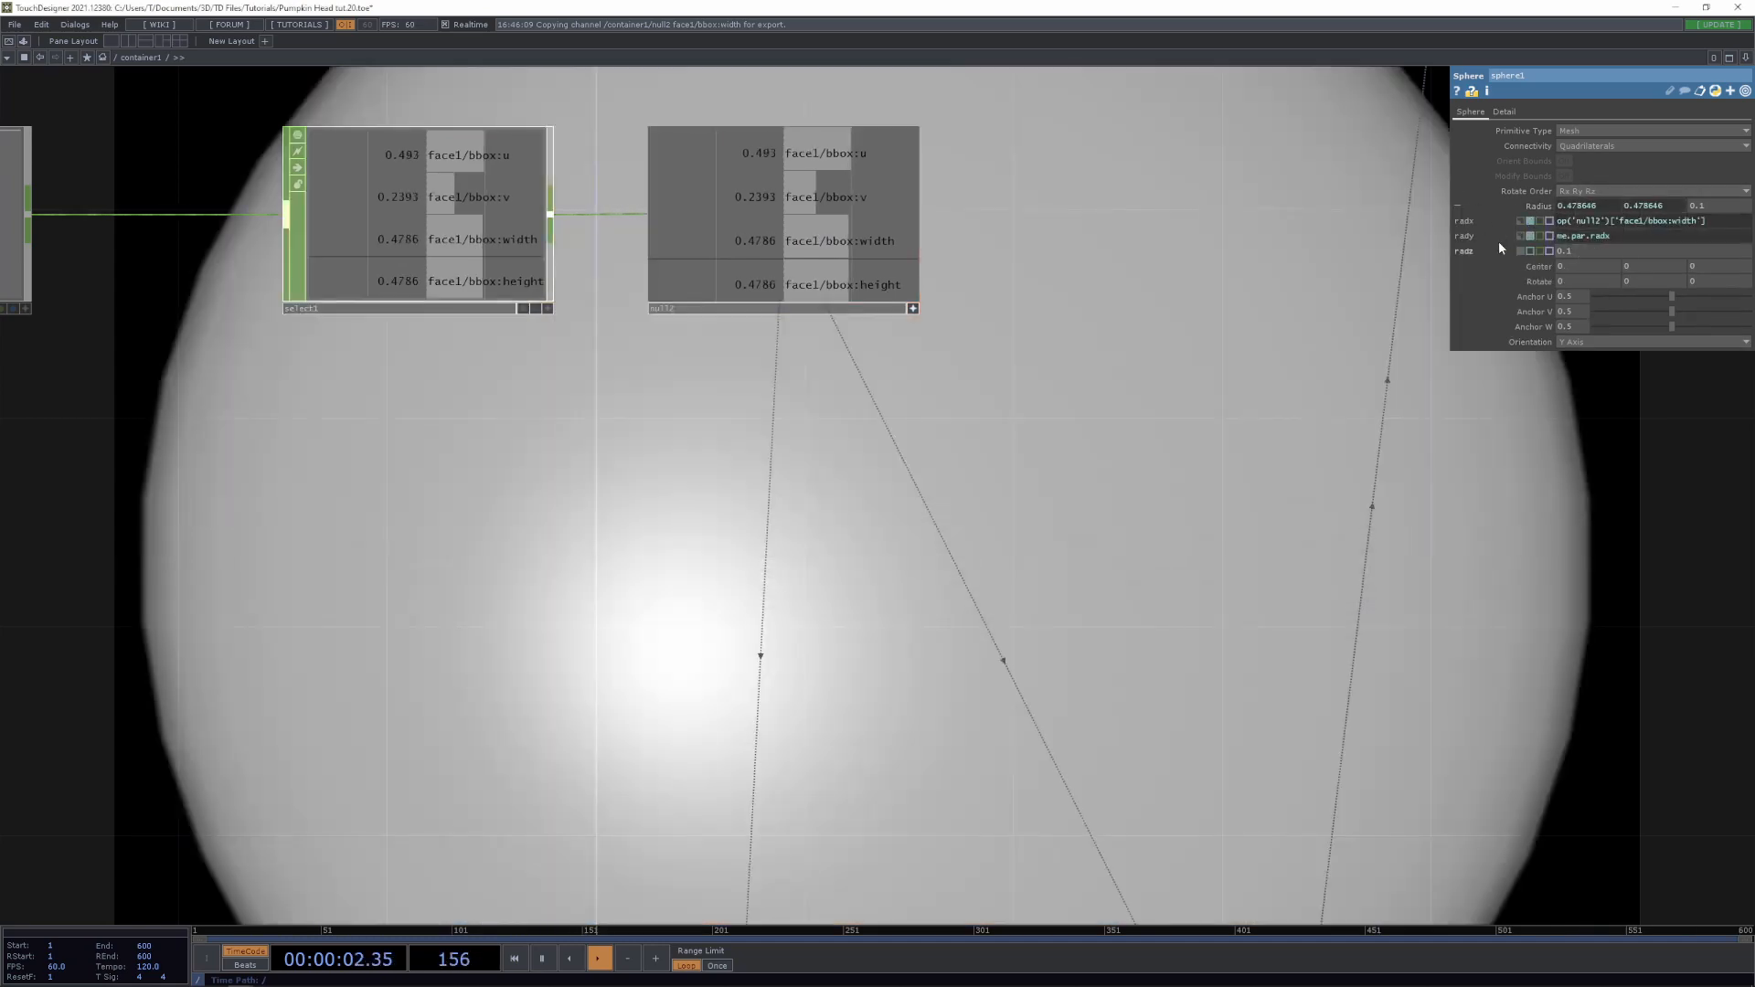
pyautogui.moveTo(1470, 236); pyautogui.dragTo(1565, 251)
pyautogui.click(1609, 254)
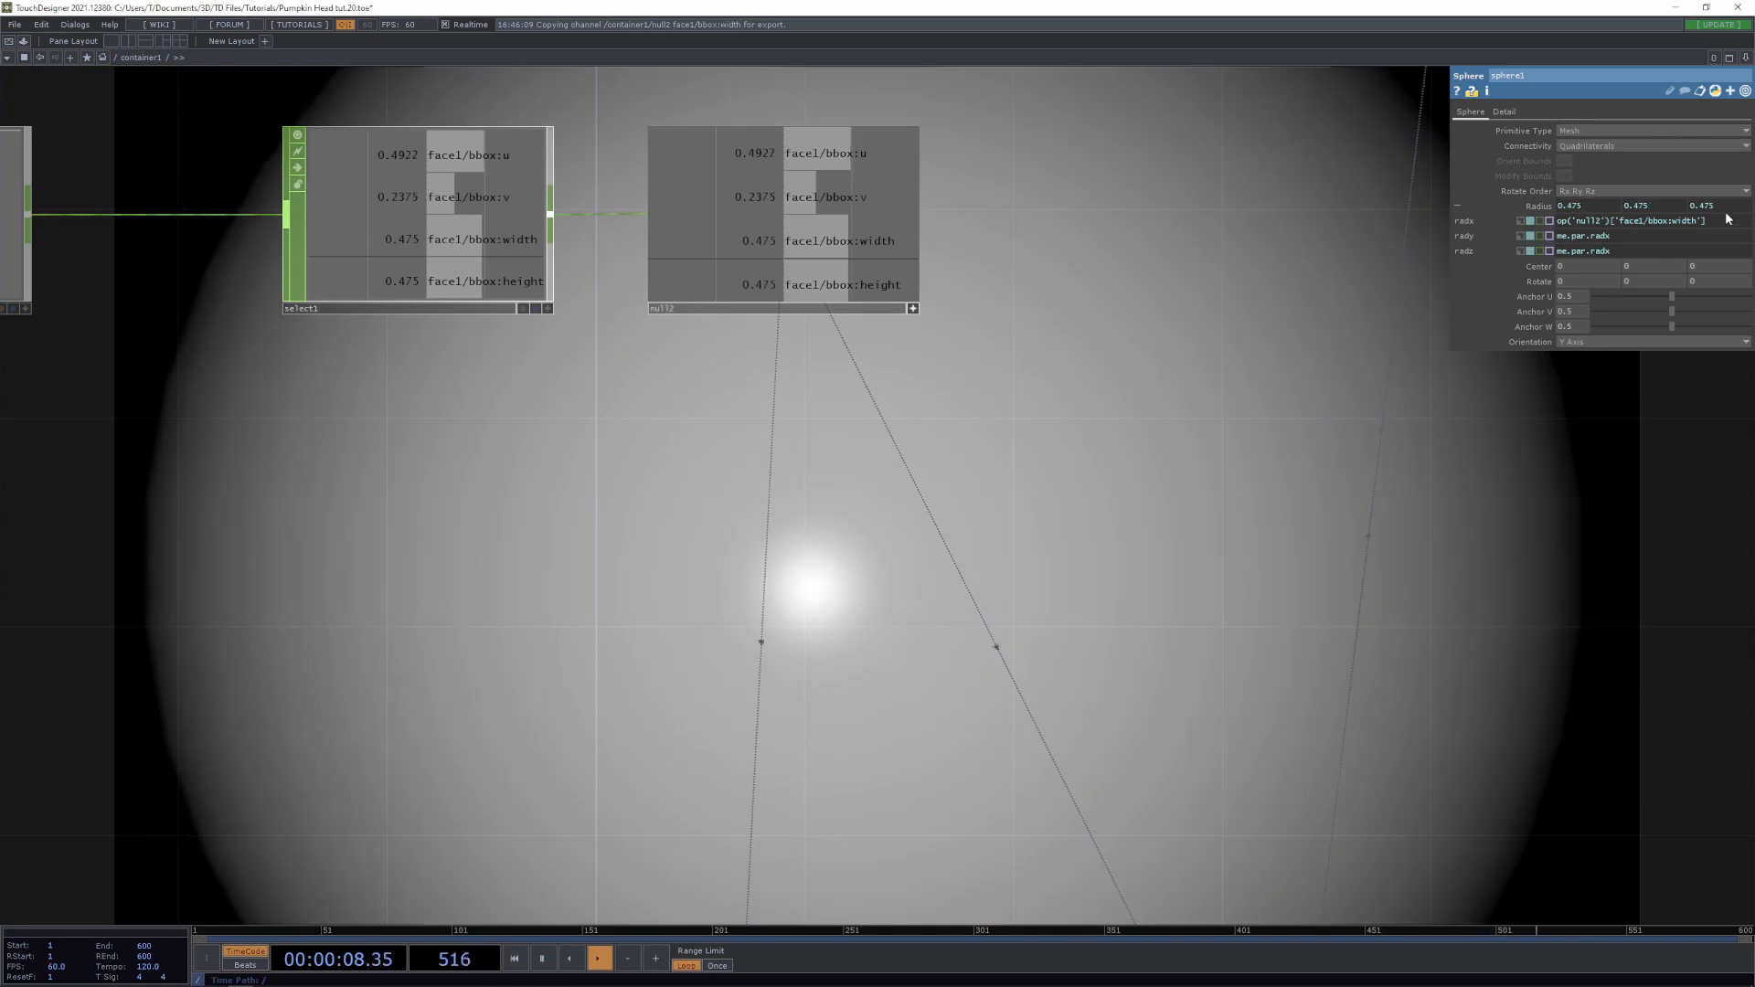
# Try dividing the Sphere SOP's Radius X expression by 2, and replace the division with a multiplication by .4
pyautogui.scroll(-10, 1060, 525)
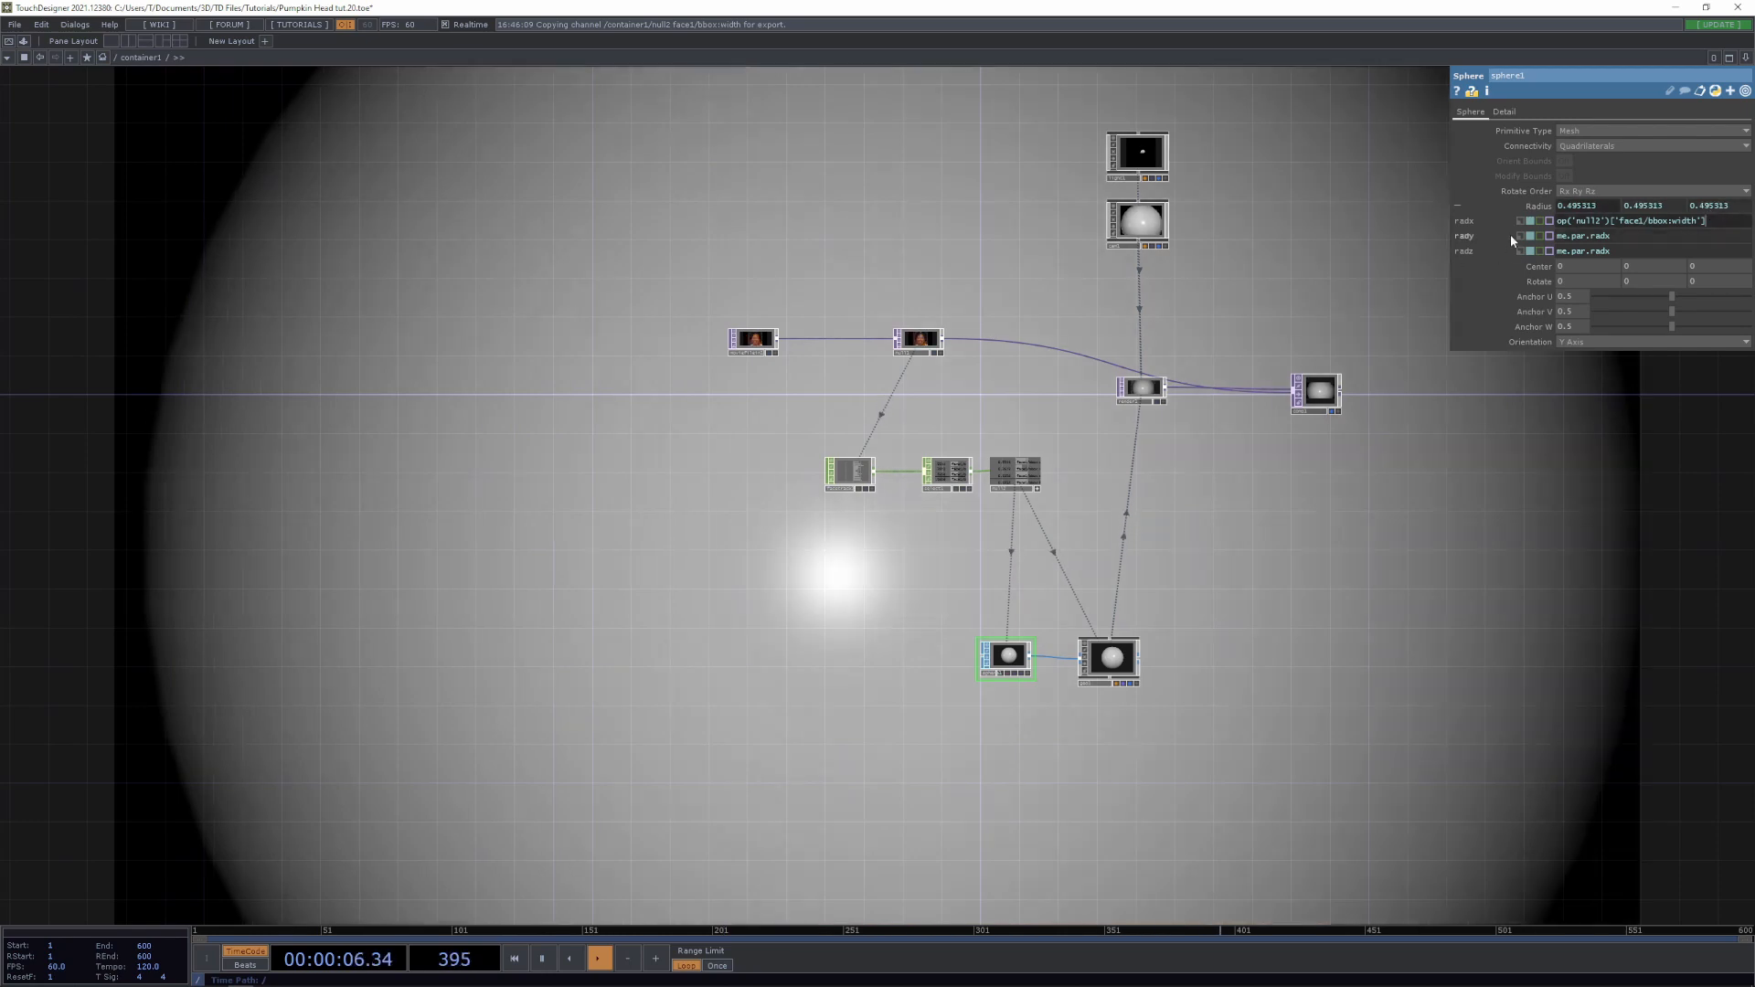
pyautogui.write('/2')
pyautogui.press('Return')
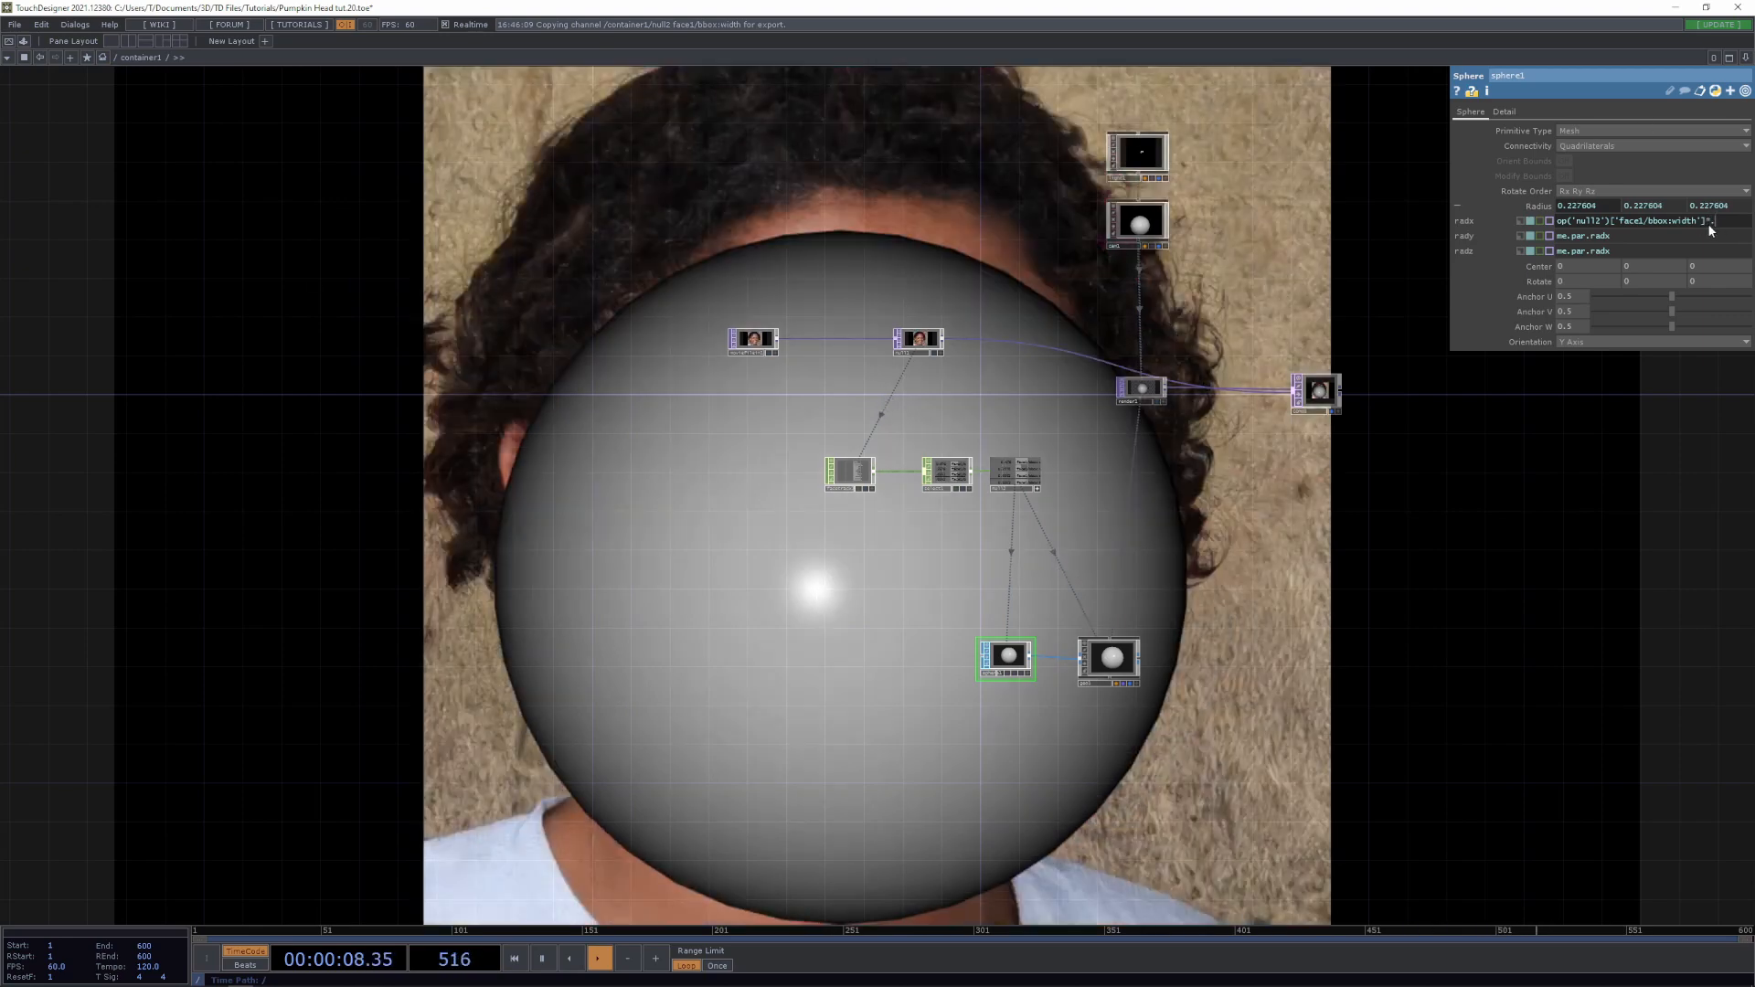
pyautogui.write('4')
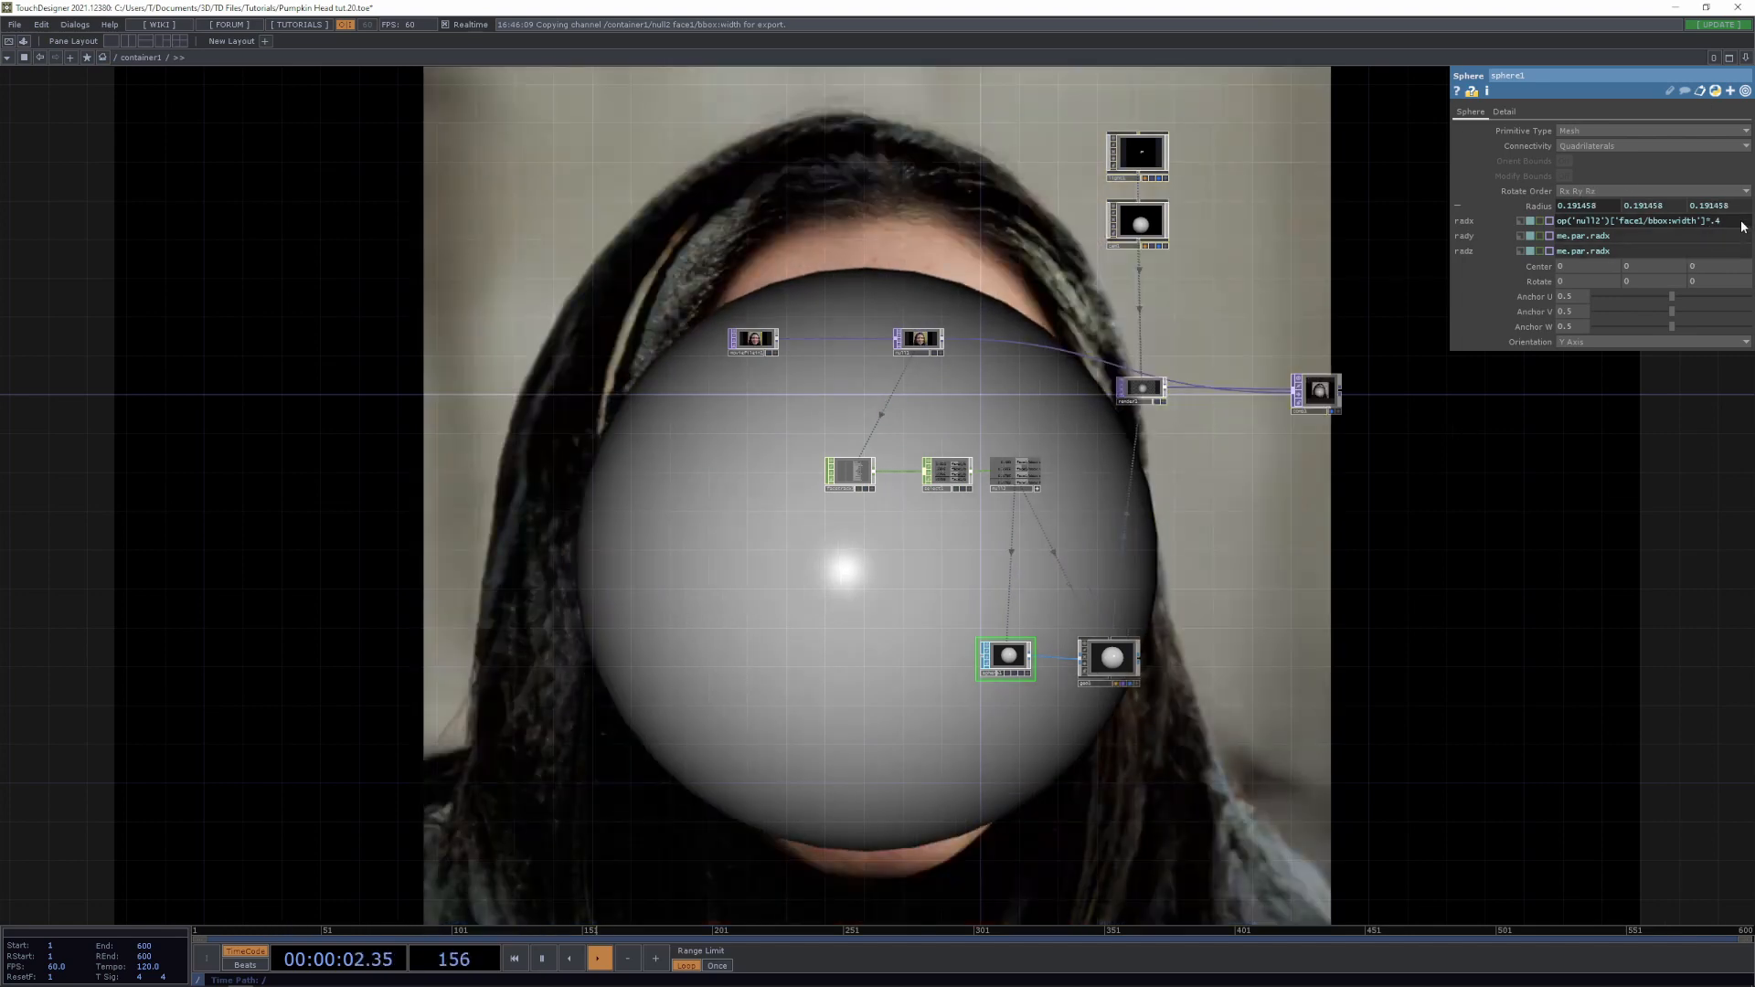
# Insert a Transform TOP between the Movie File In TOP and the Null TOP
pyautogui.moveTo(1281, 616); pyautogui.dragTo(1137, 545)
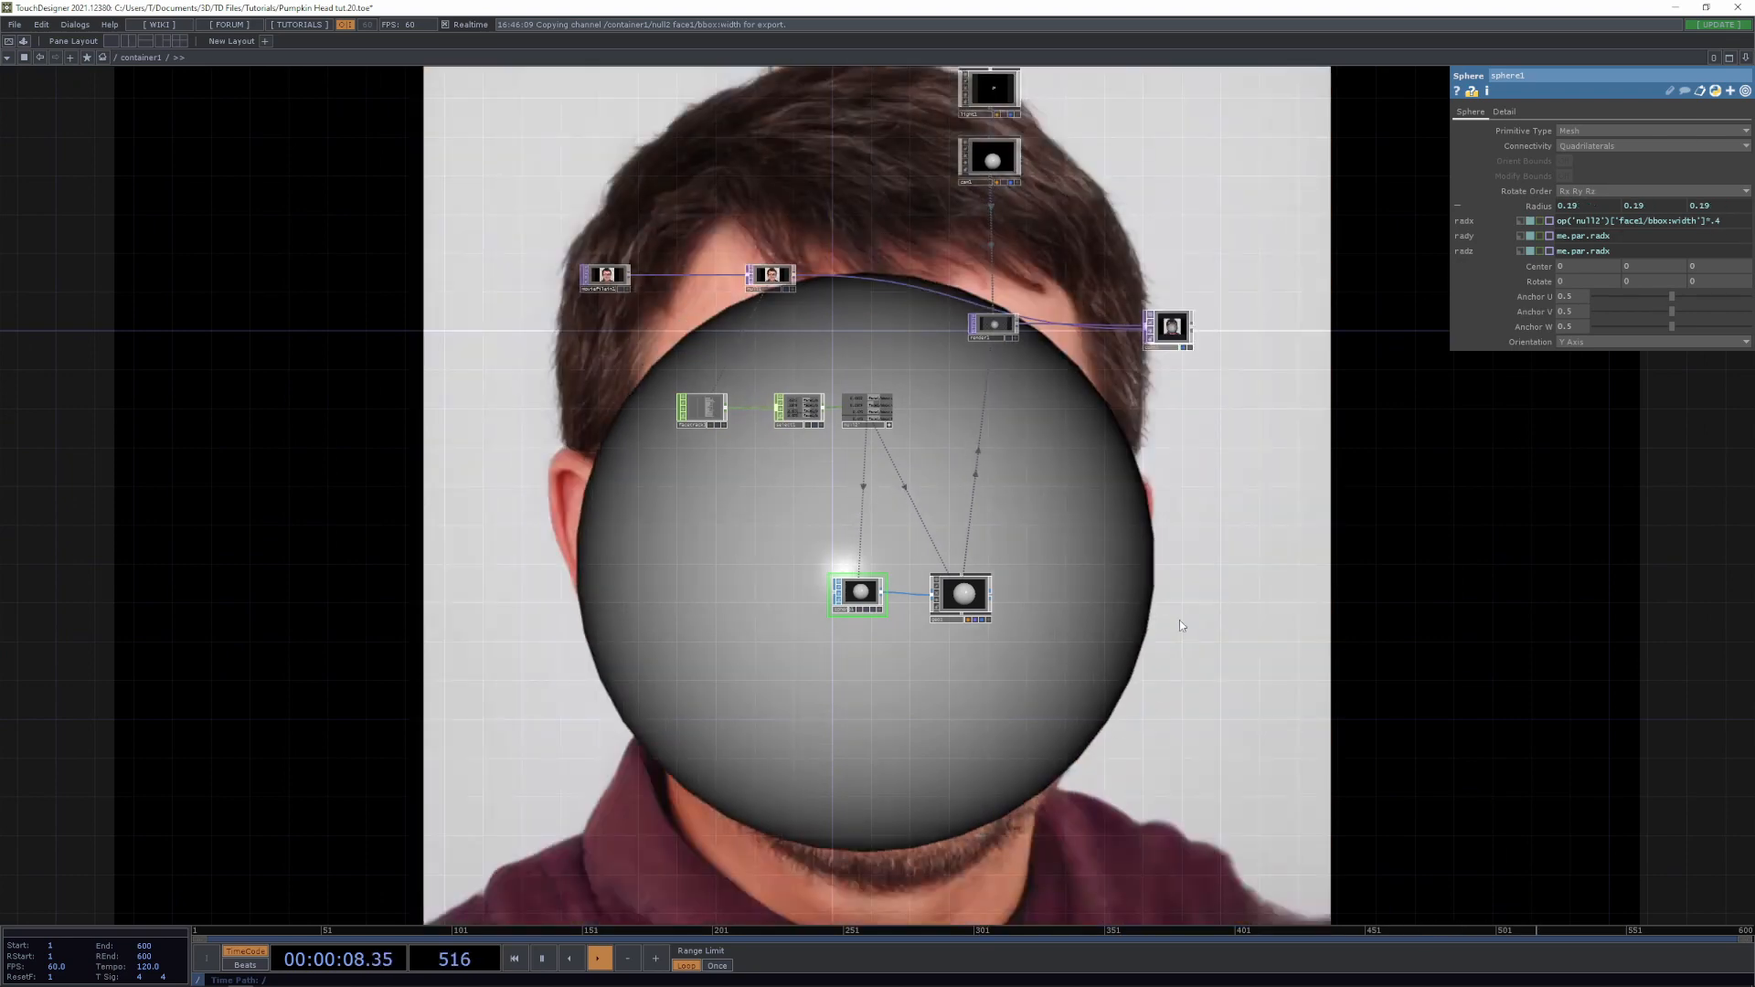
pyautogui.scroll(3, 1179, 620)
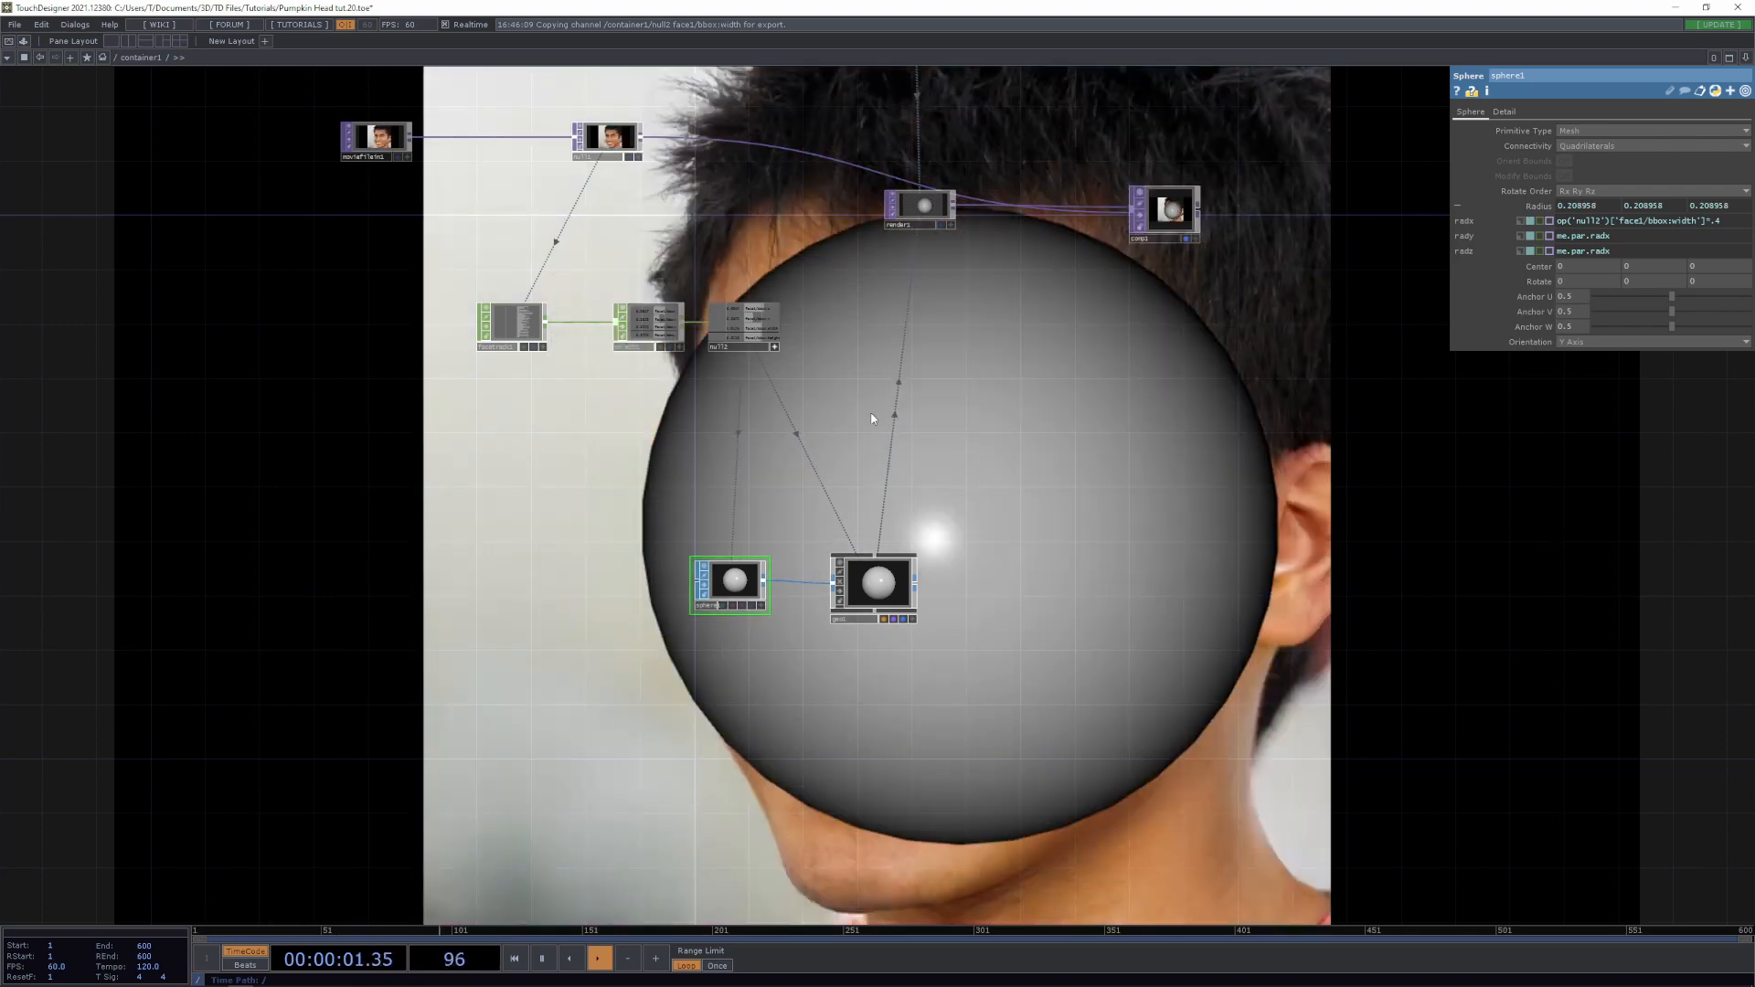
pyautogui.moveTo(871, 415); pyautogui.dragTo(900, 727)
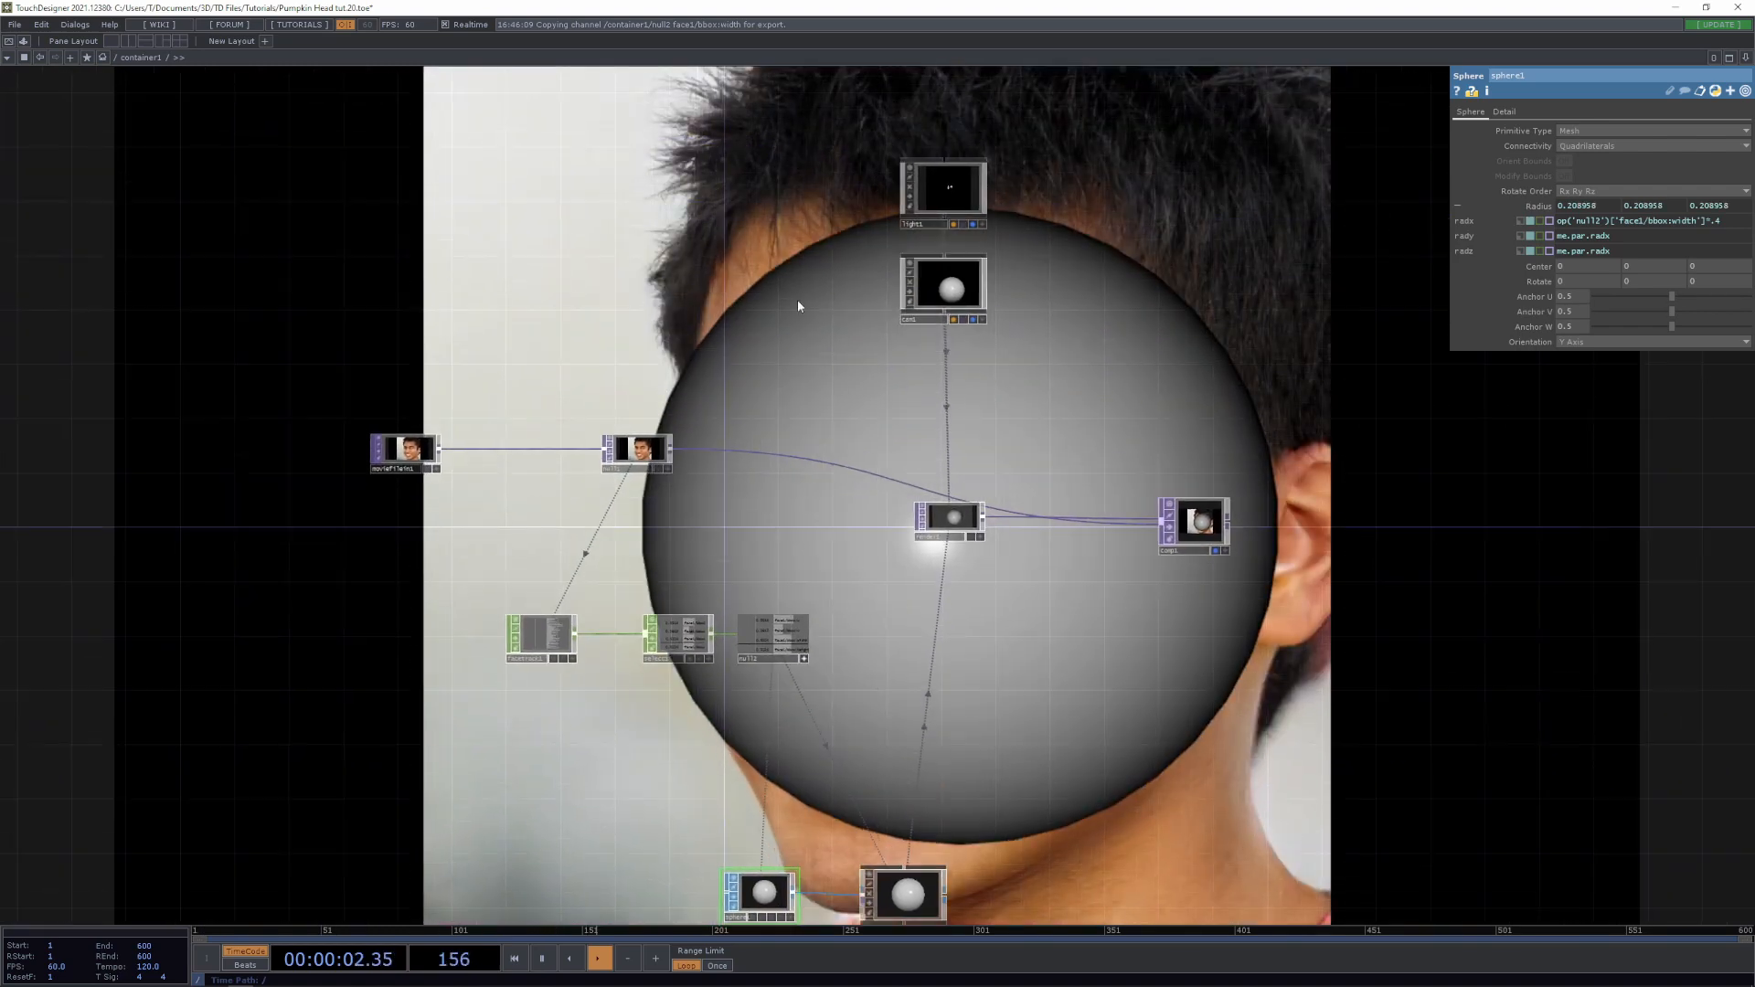
pyautogui.rightClick(558, 454)
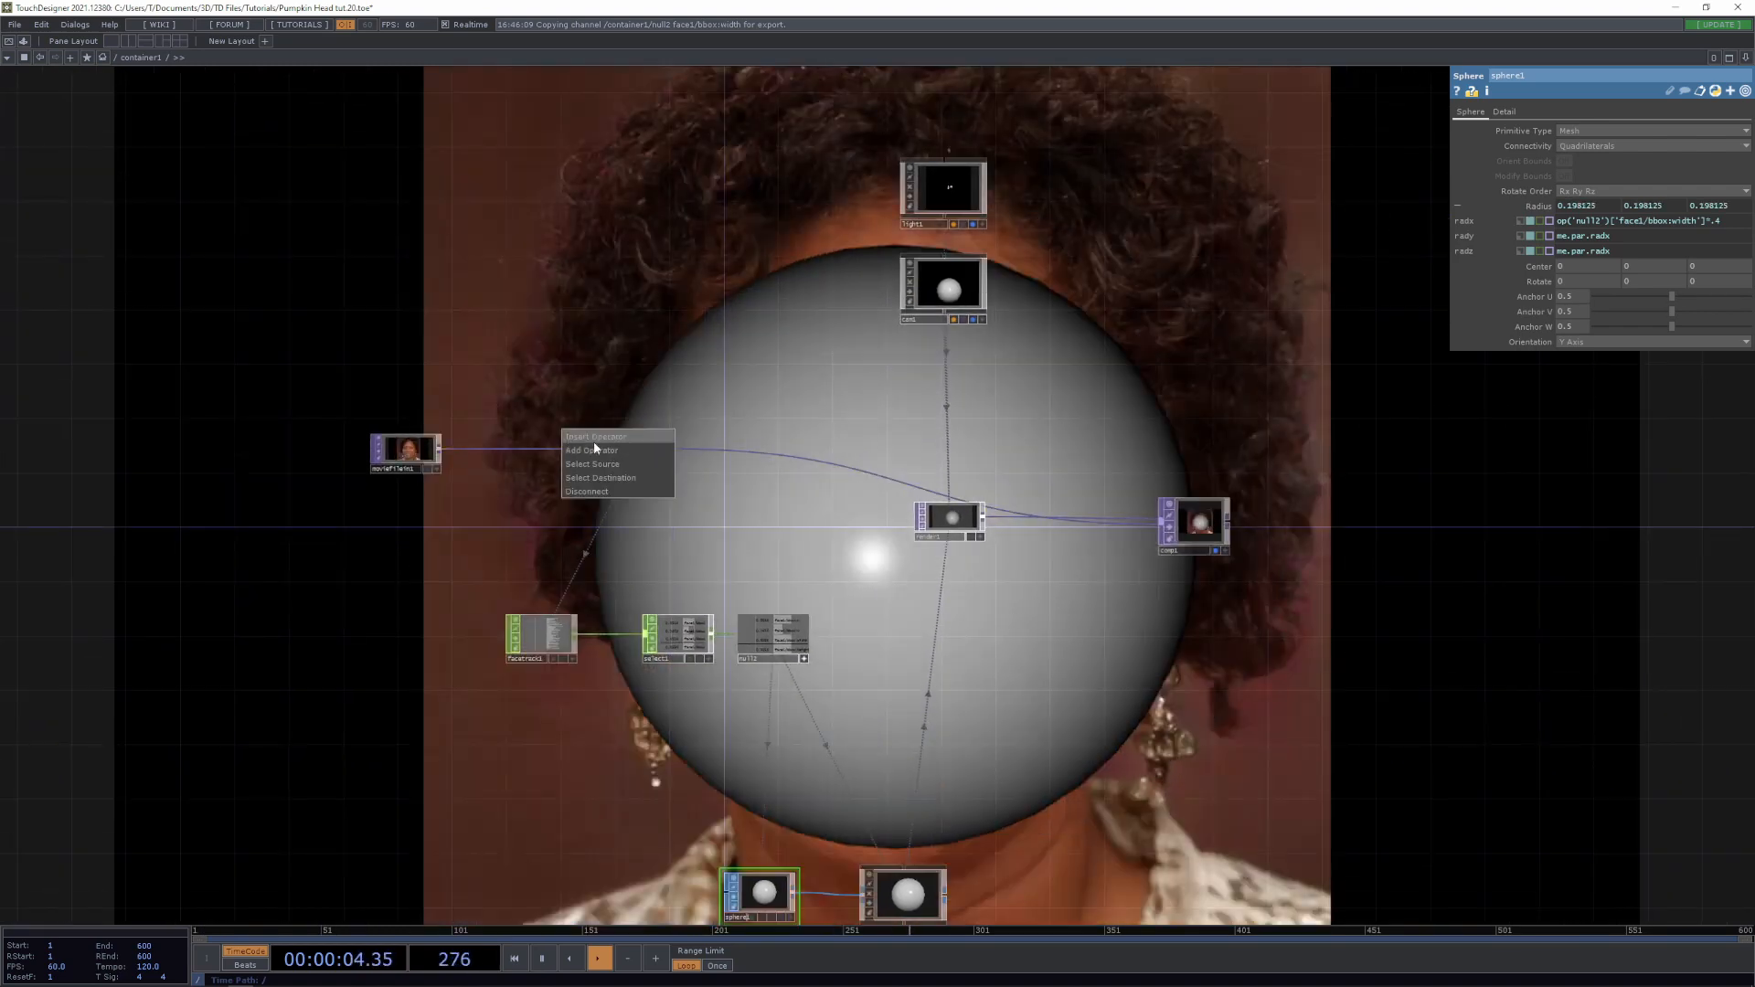
pyautogui.click(594, 440)
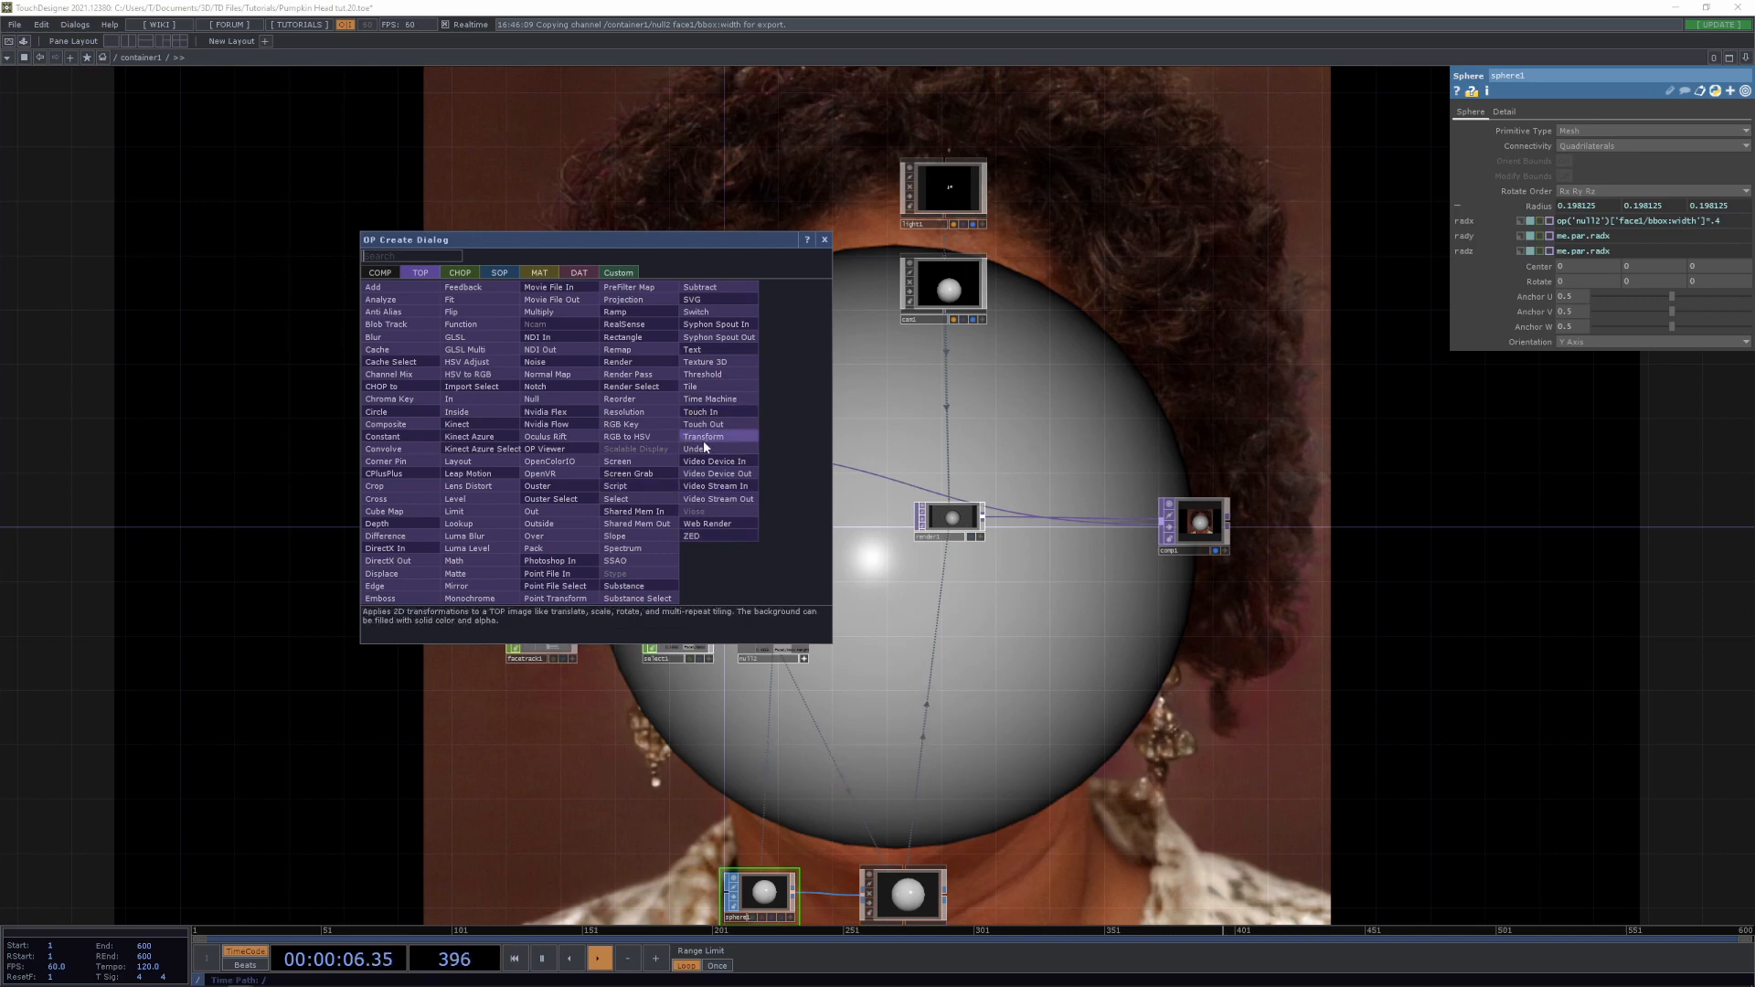
pyautogui.click(704, 441)
pyautogui.click(568, 445)
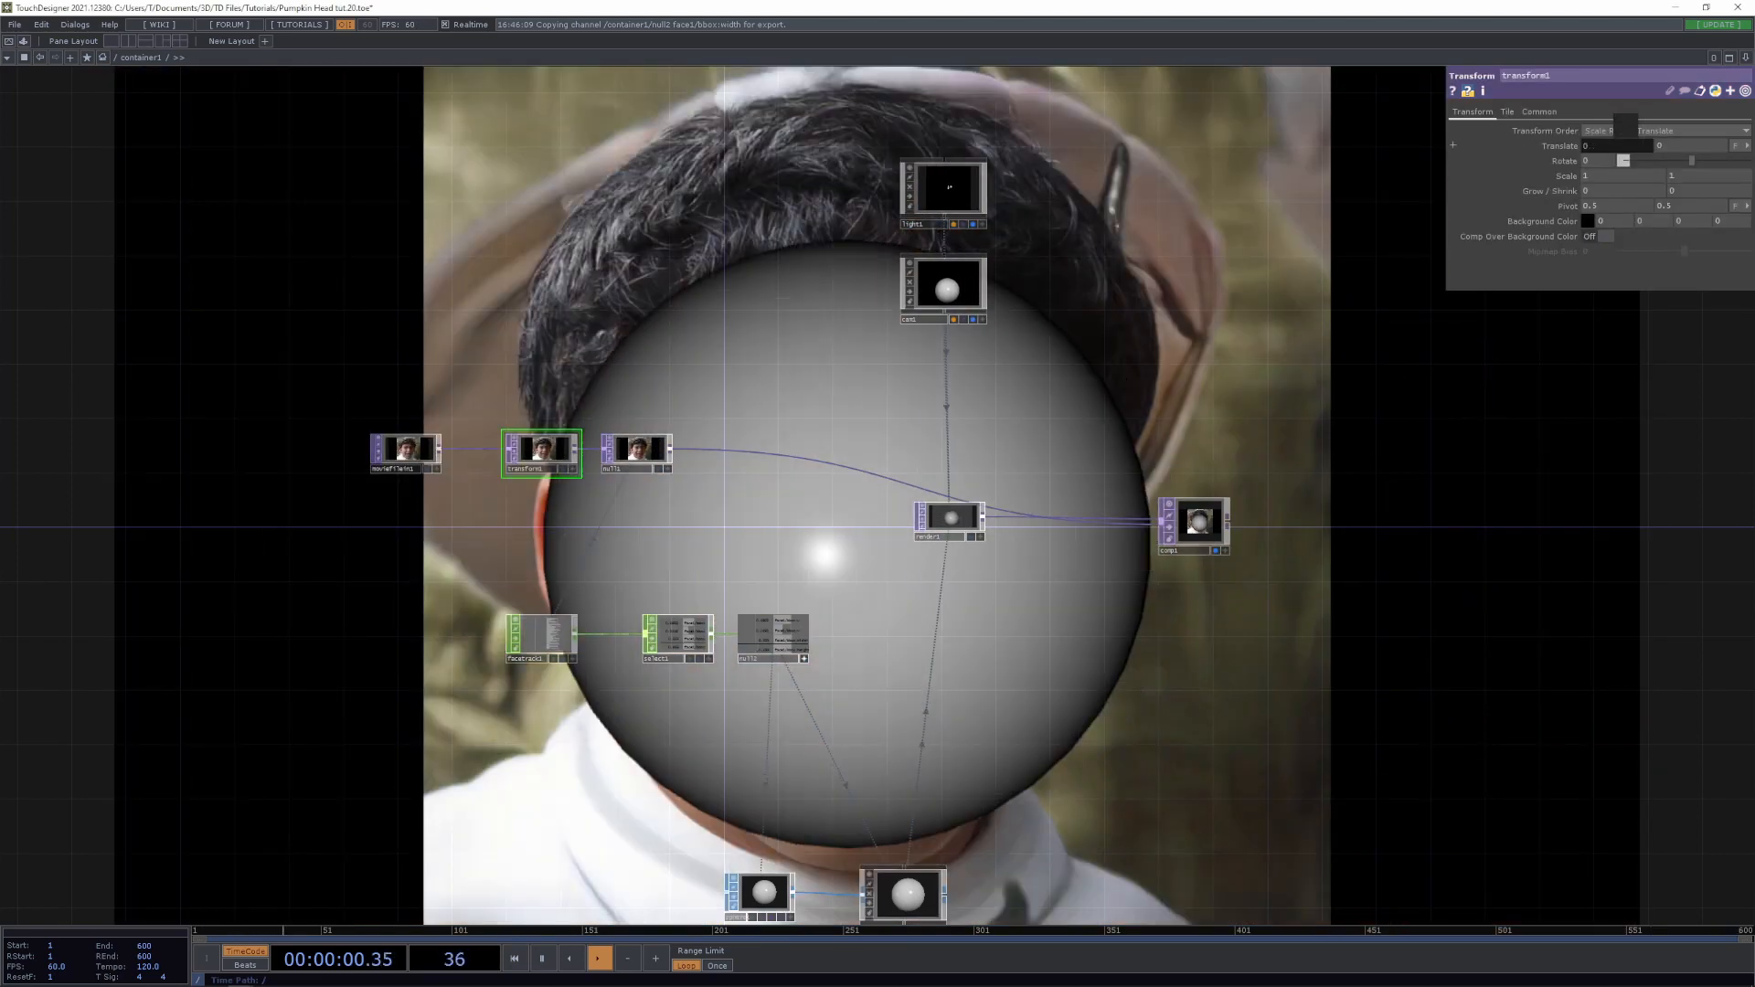
# Try adjusting the Transform TOP's Translate X and Scale to test moving and resizing the face image
pyautogui.moveTo(1624, 126); pyautogui.dragTo(1625, 122, button='middle')
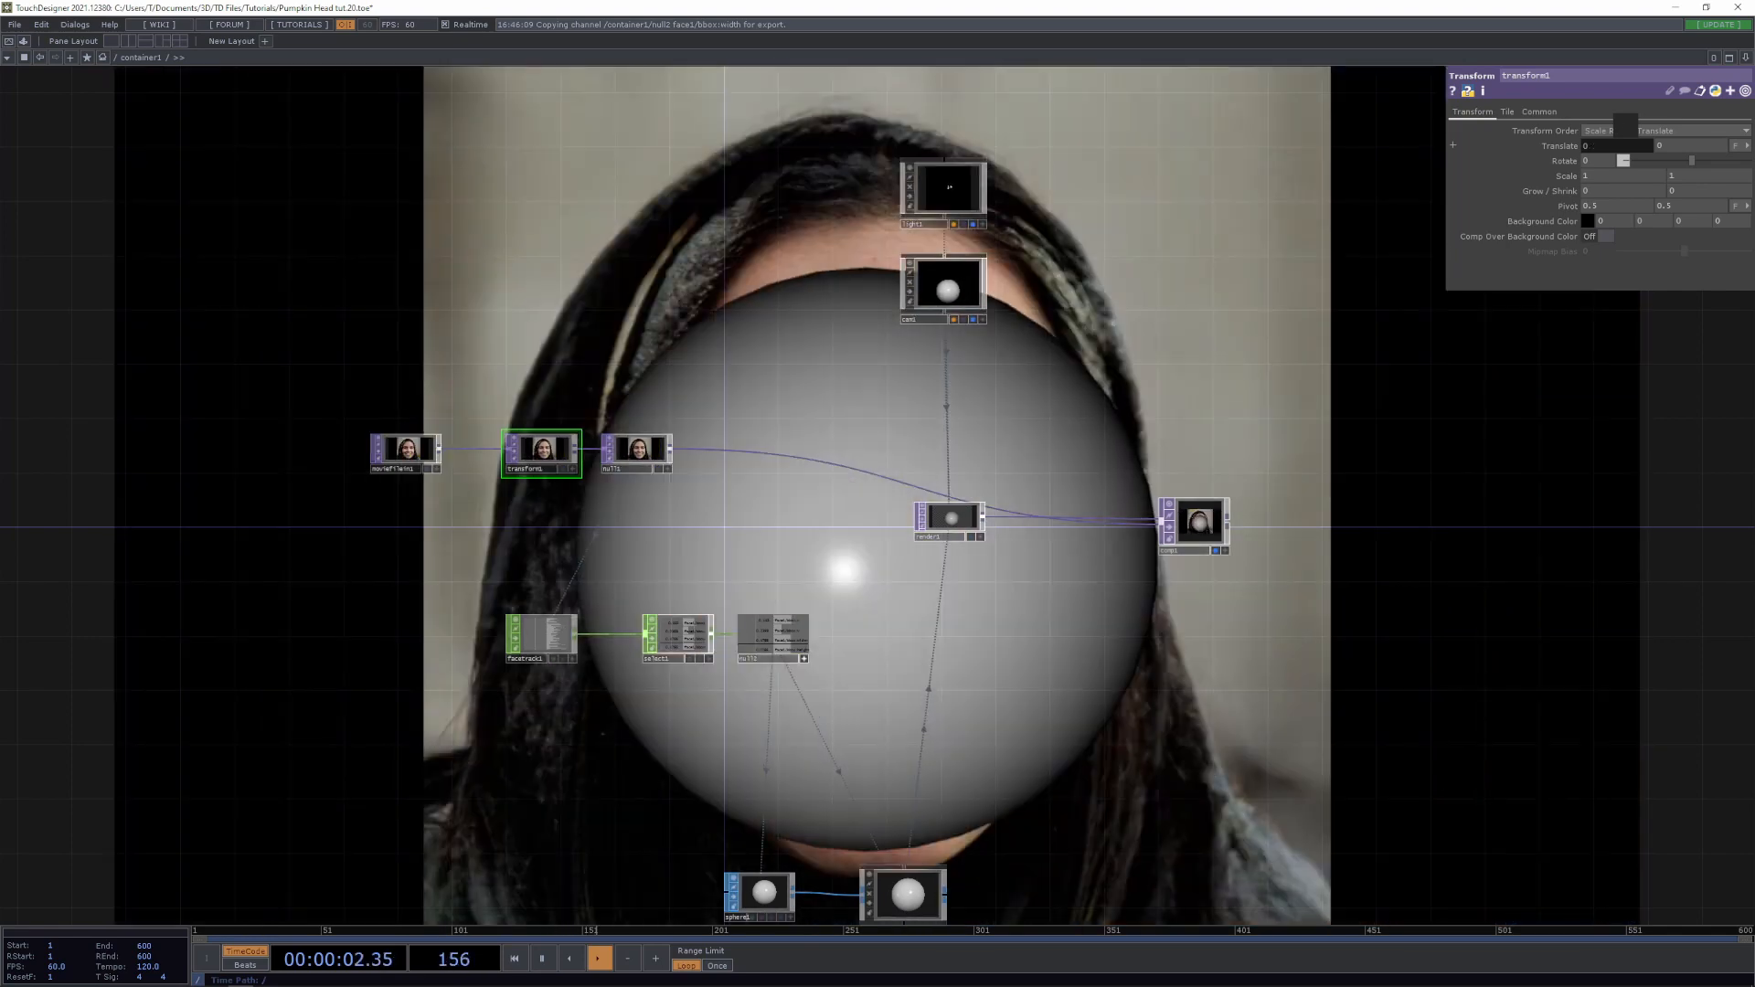
pyautogui.moveTo(1186, 808); pyautogui.dragTo(1206, 525)
pyautogui.scroll(3, 1207, 525)
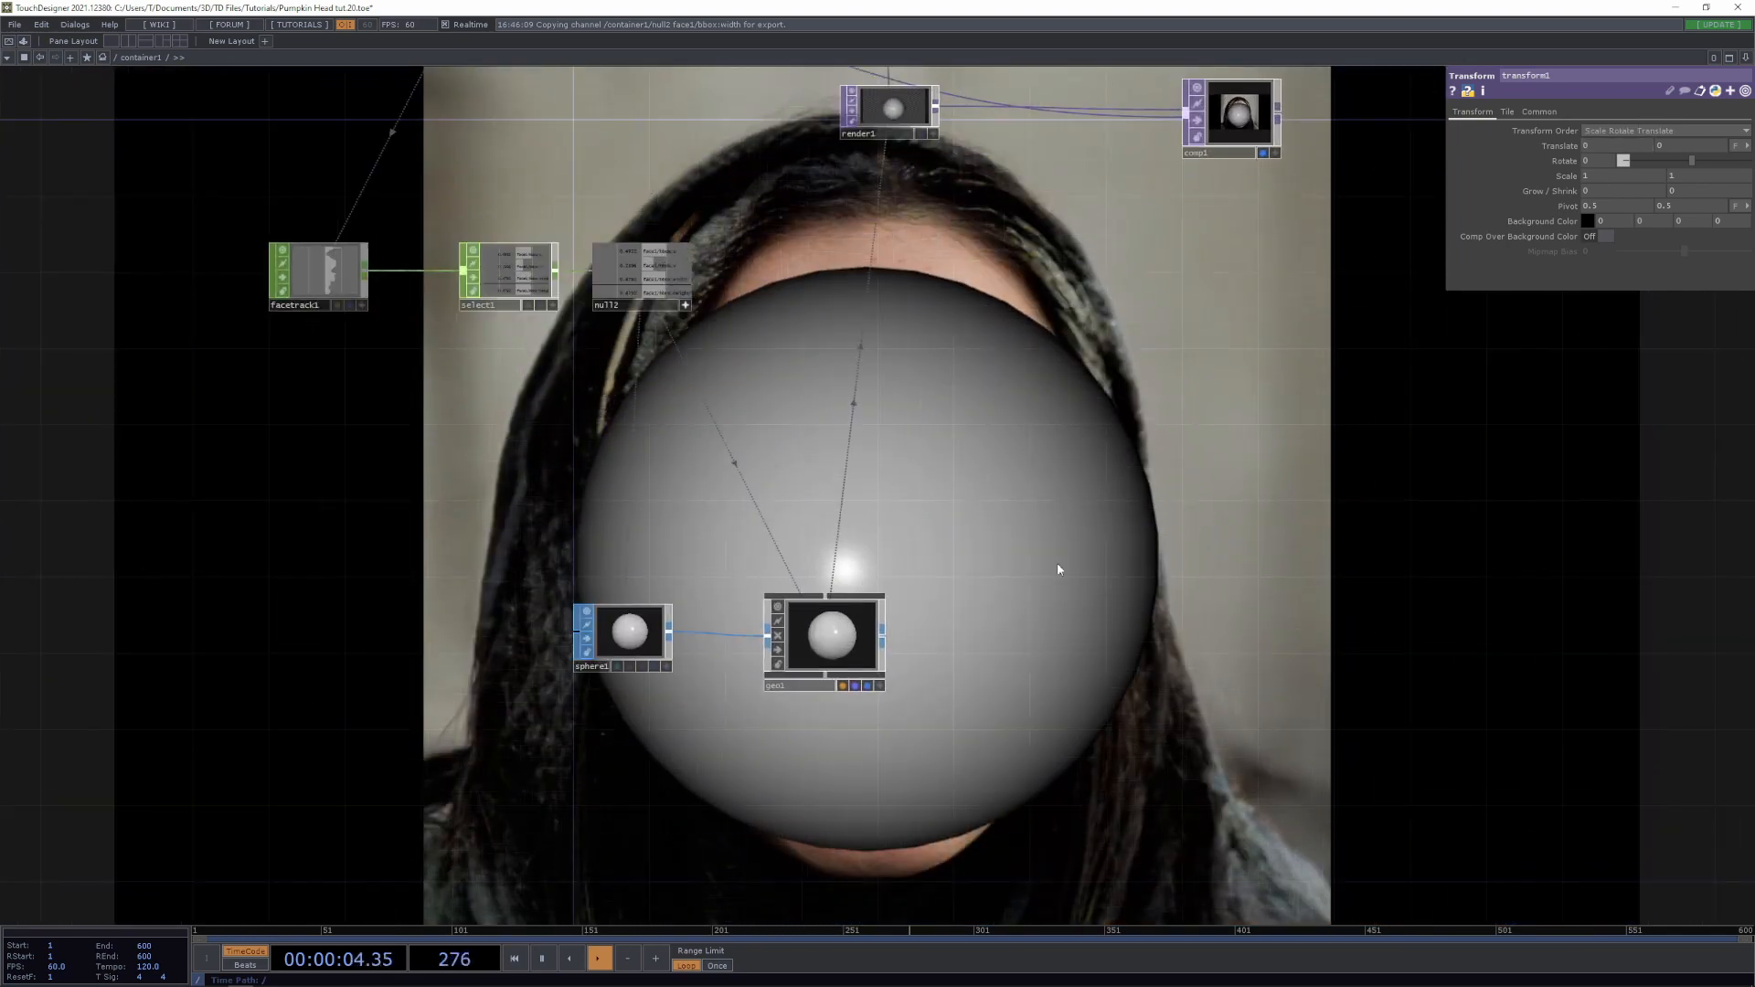
pyautogui.moveTo(1026, 598); pyautogui.dragTo(1077, 598)
pyautogui.moveTo(1112, 437); pyautogui.dragTo(1183, 744)
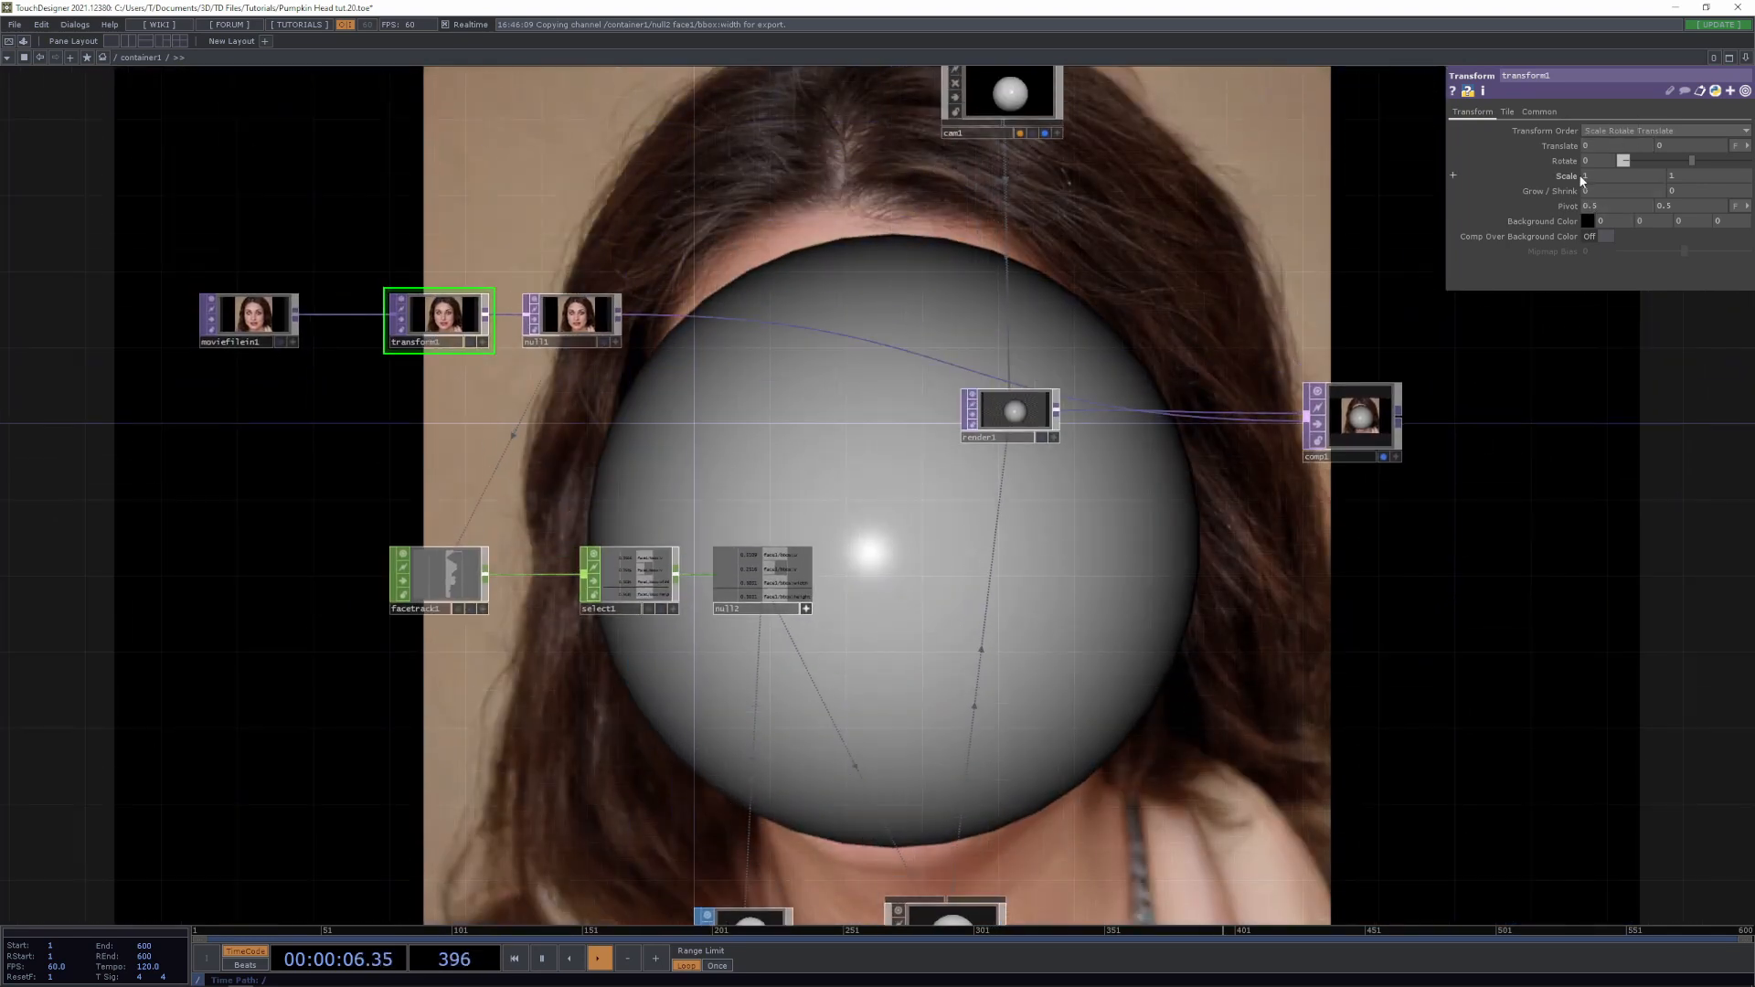
pyautogui.moveTo(1572, 175)
pyautogui.mouseDown(button='middle')
pyautogui.moveTo(1483, 177)
pyautogui.moveTo(1572, 177)
pyautogui.mouseUp(button='middle')
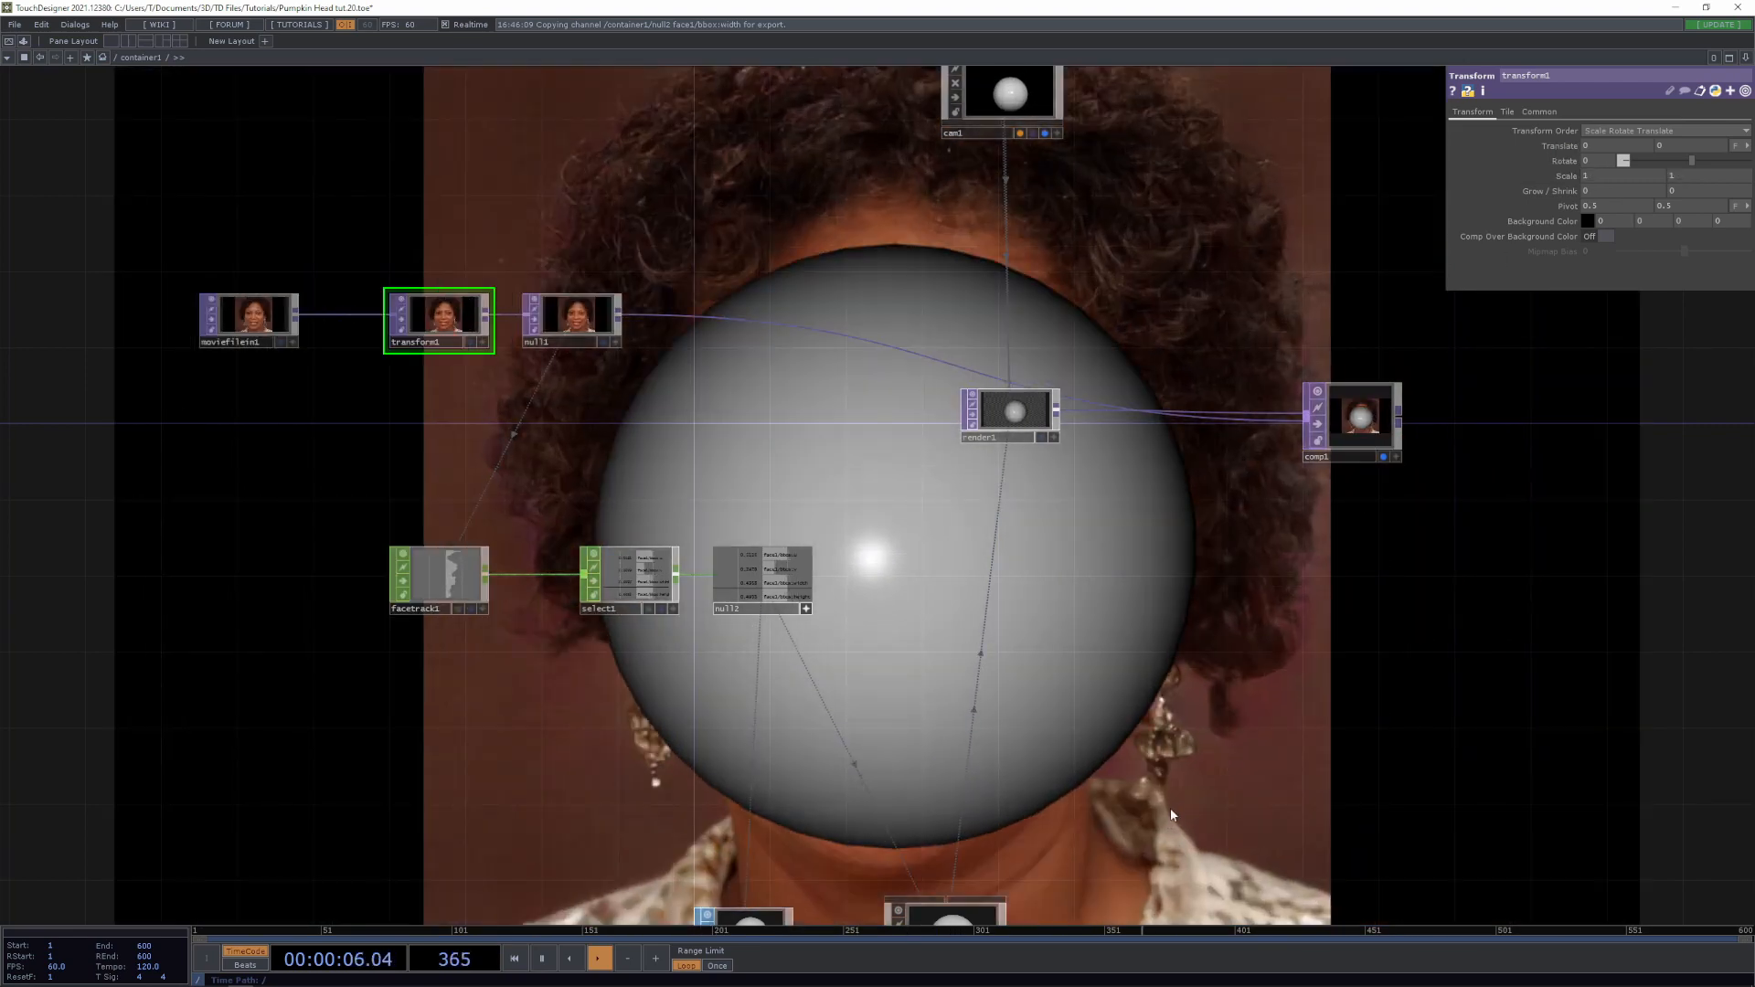
# Reposition the Geometry COMP and its Sphere SOP to line up below the Face Track chain
pyautogui.moveTo(1173, 814); pyautogui.dragTo(1107, 578)
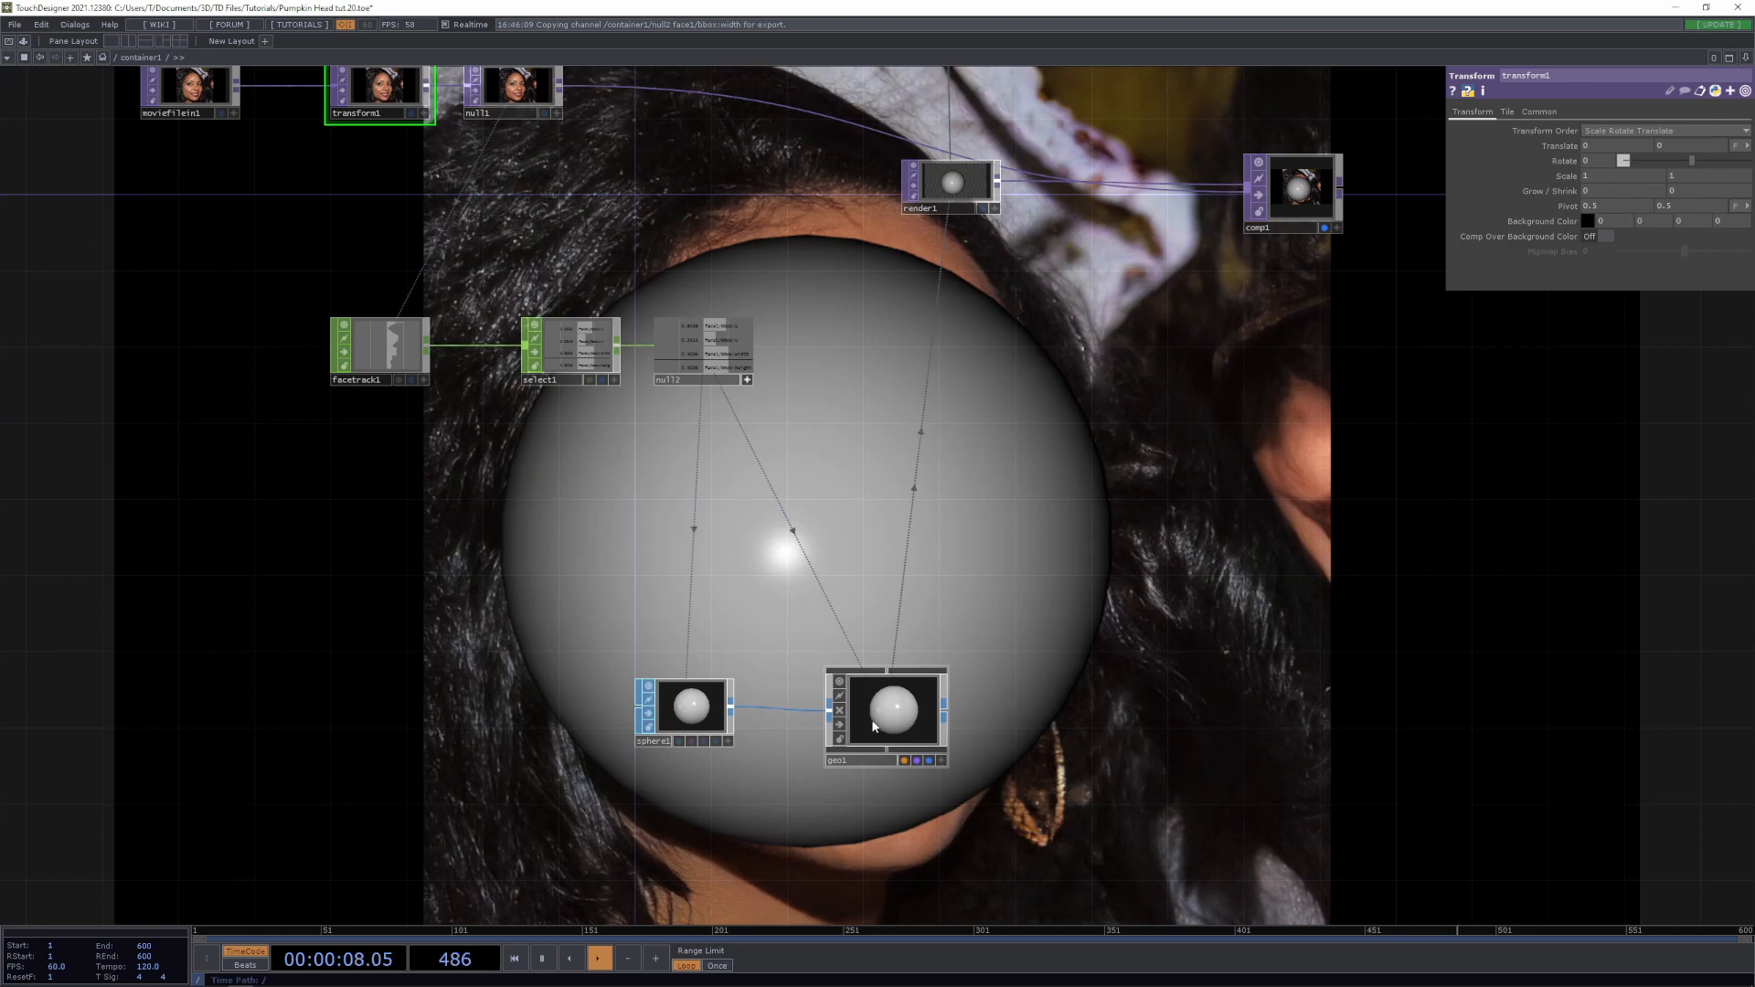
pyautogui.moveTo(872, 726); pyautogui.dragTo(891, 706)
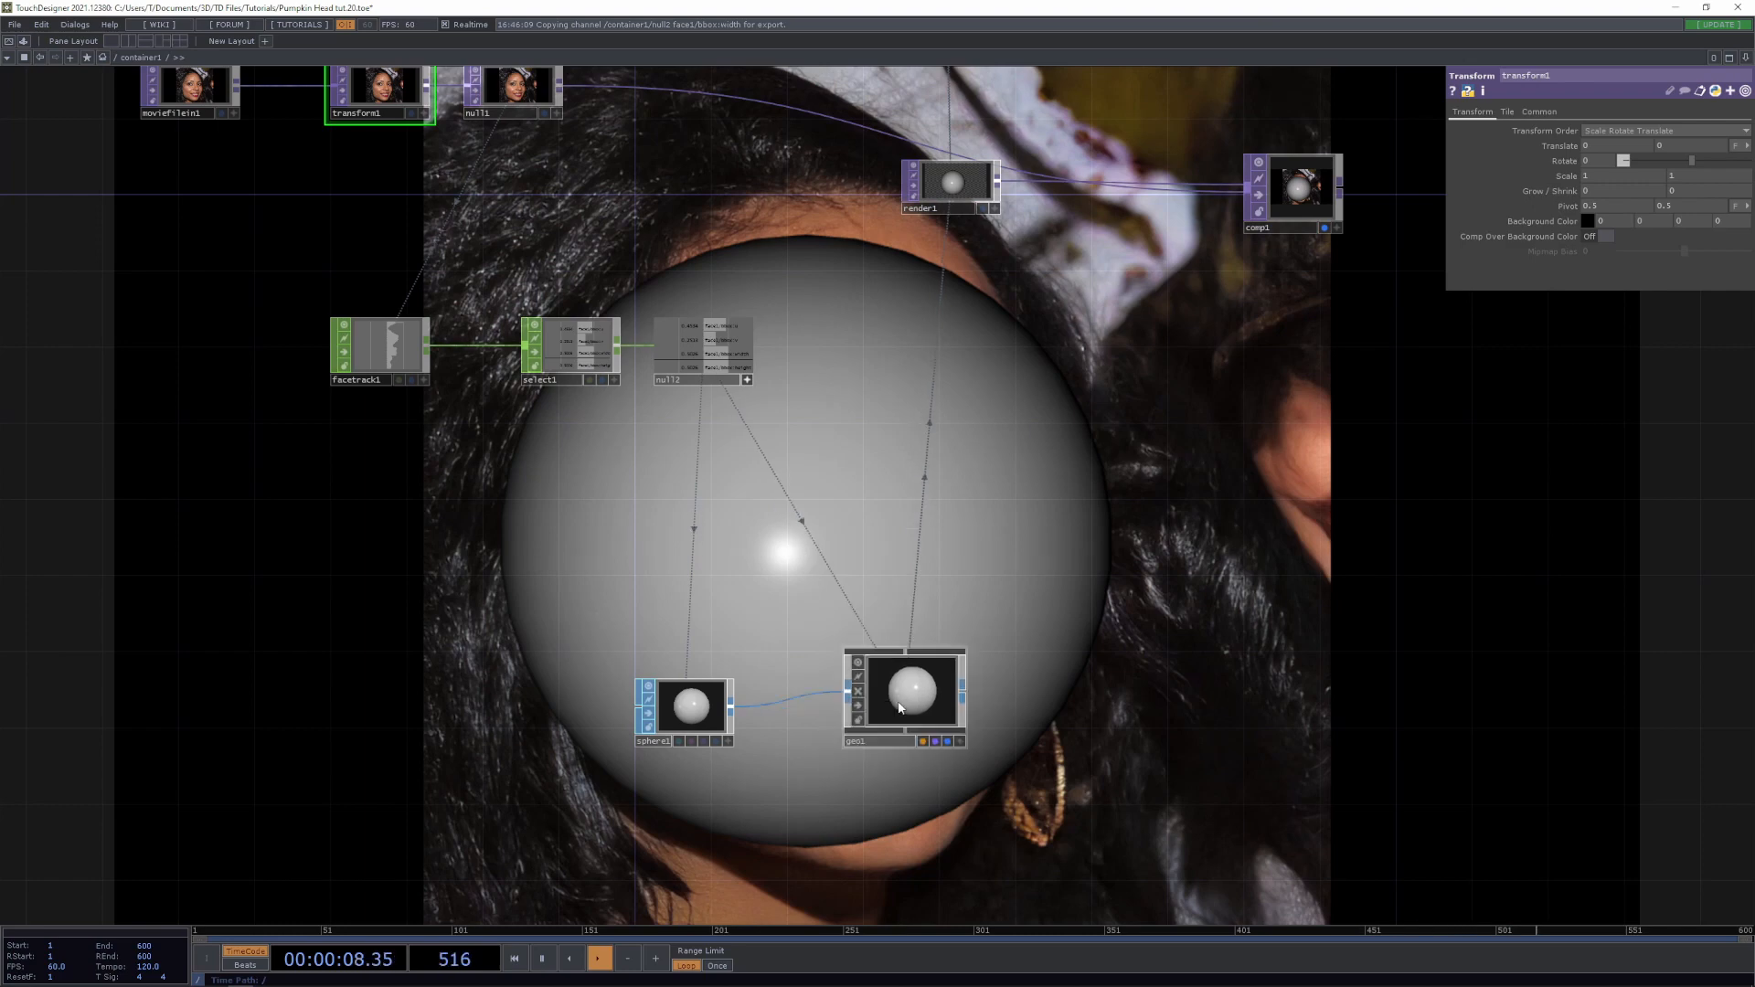
pyautogui.moveTo(696, 719); pyautogui.dragTo(714, 699)
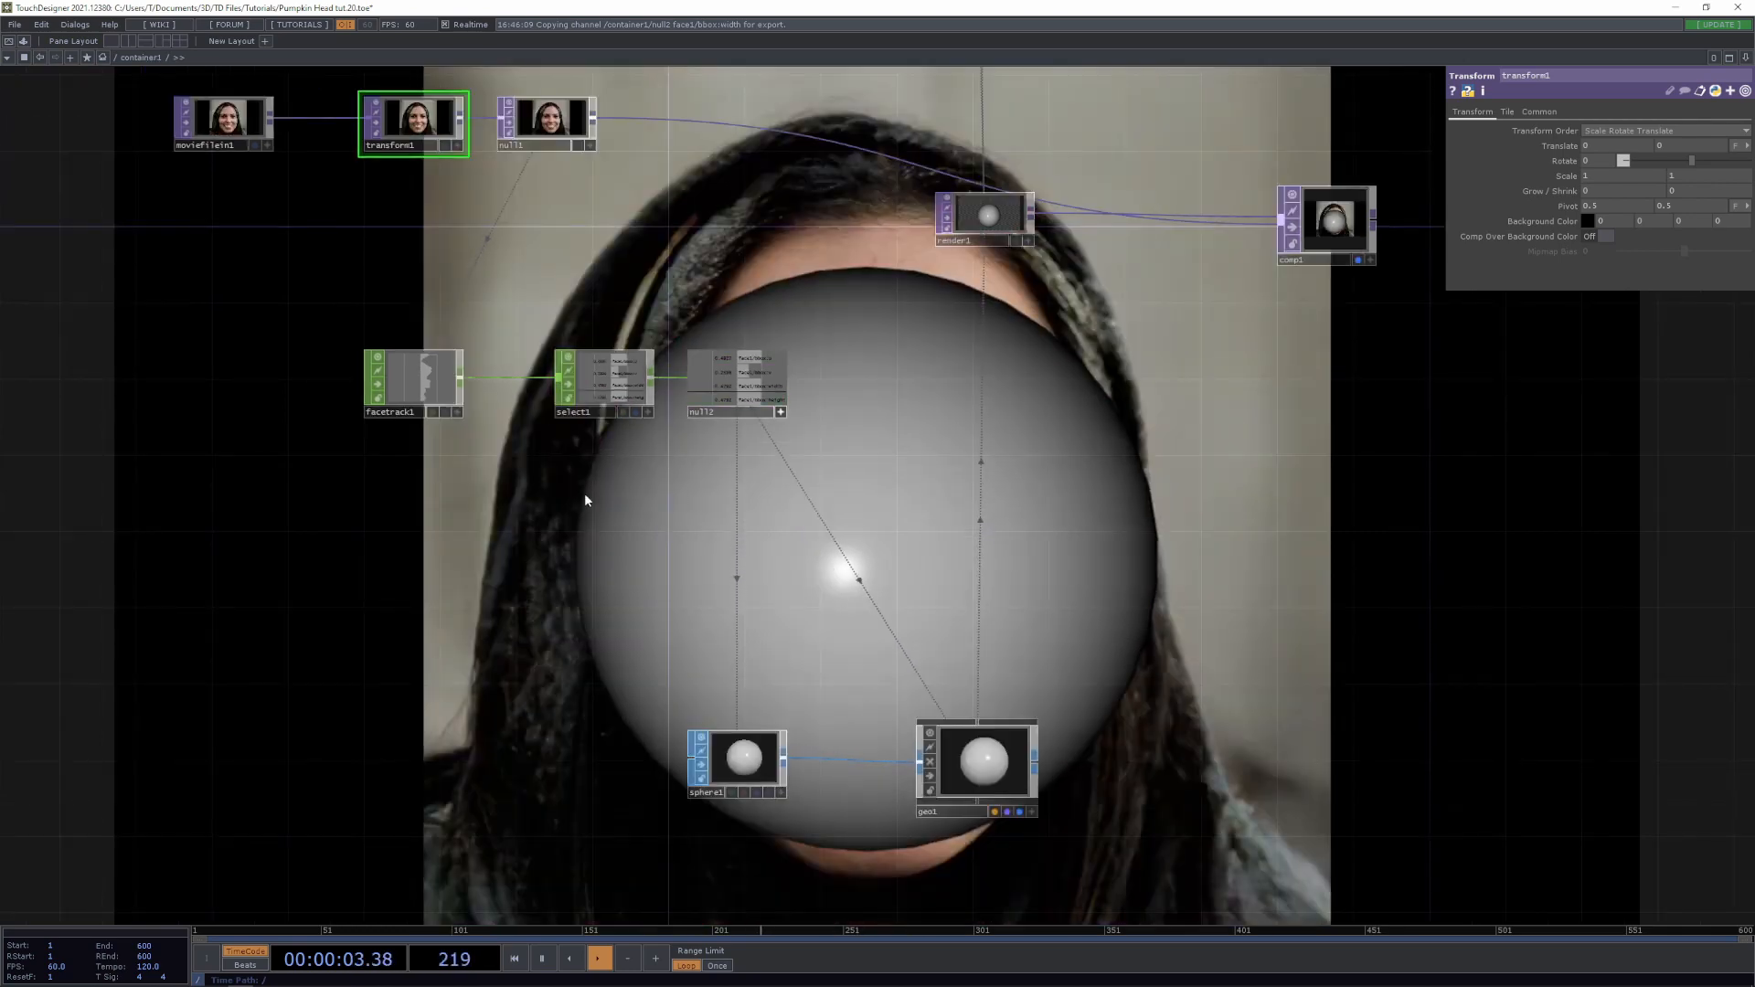
# Examine the Face Track CHOP's channels up close, along with the bounding box channels in the Select and Null CHOPs
pyautogui.click(408, 371)
pyautogui.scroll(5, 409, 371)
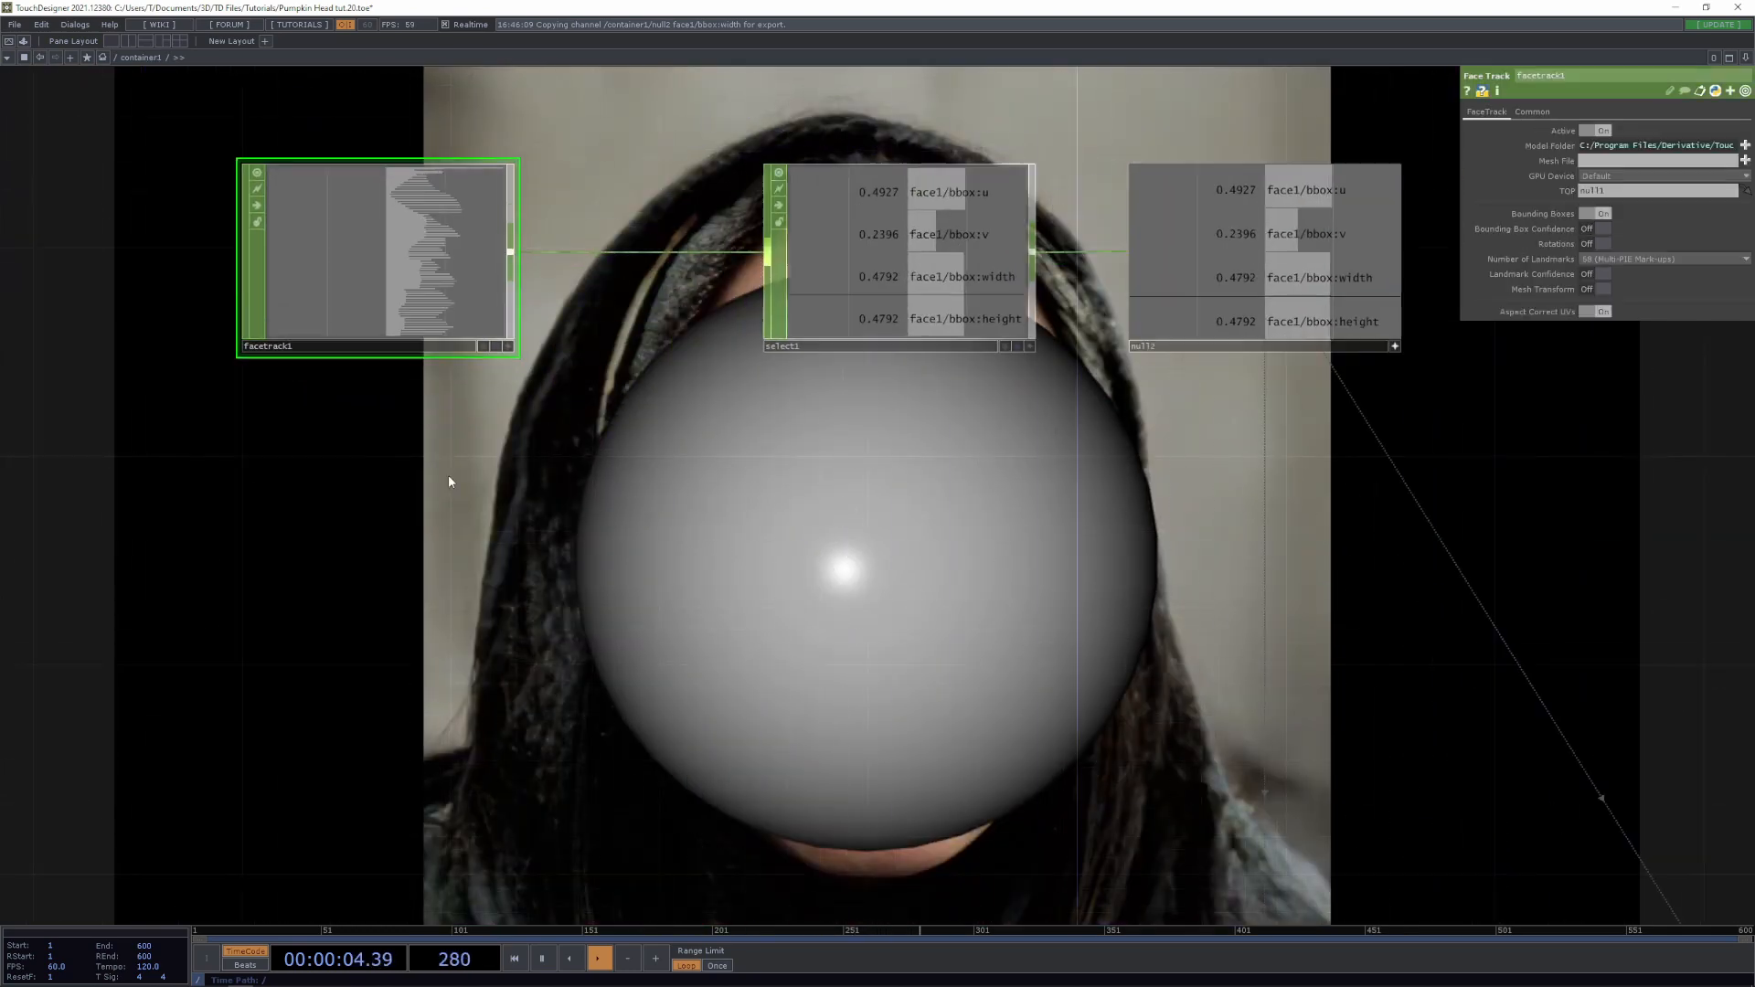
pyautogui.moveTo(448, 477); pyautogui.dragTo(581, 664)
pyautogui.moveTo(473, 404); pyautogui.dragTo(530, 403, button='middle')
pyautogui.moveTo(1337, 777); pyautogui.dragTo(1324, 754, button='middle')
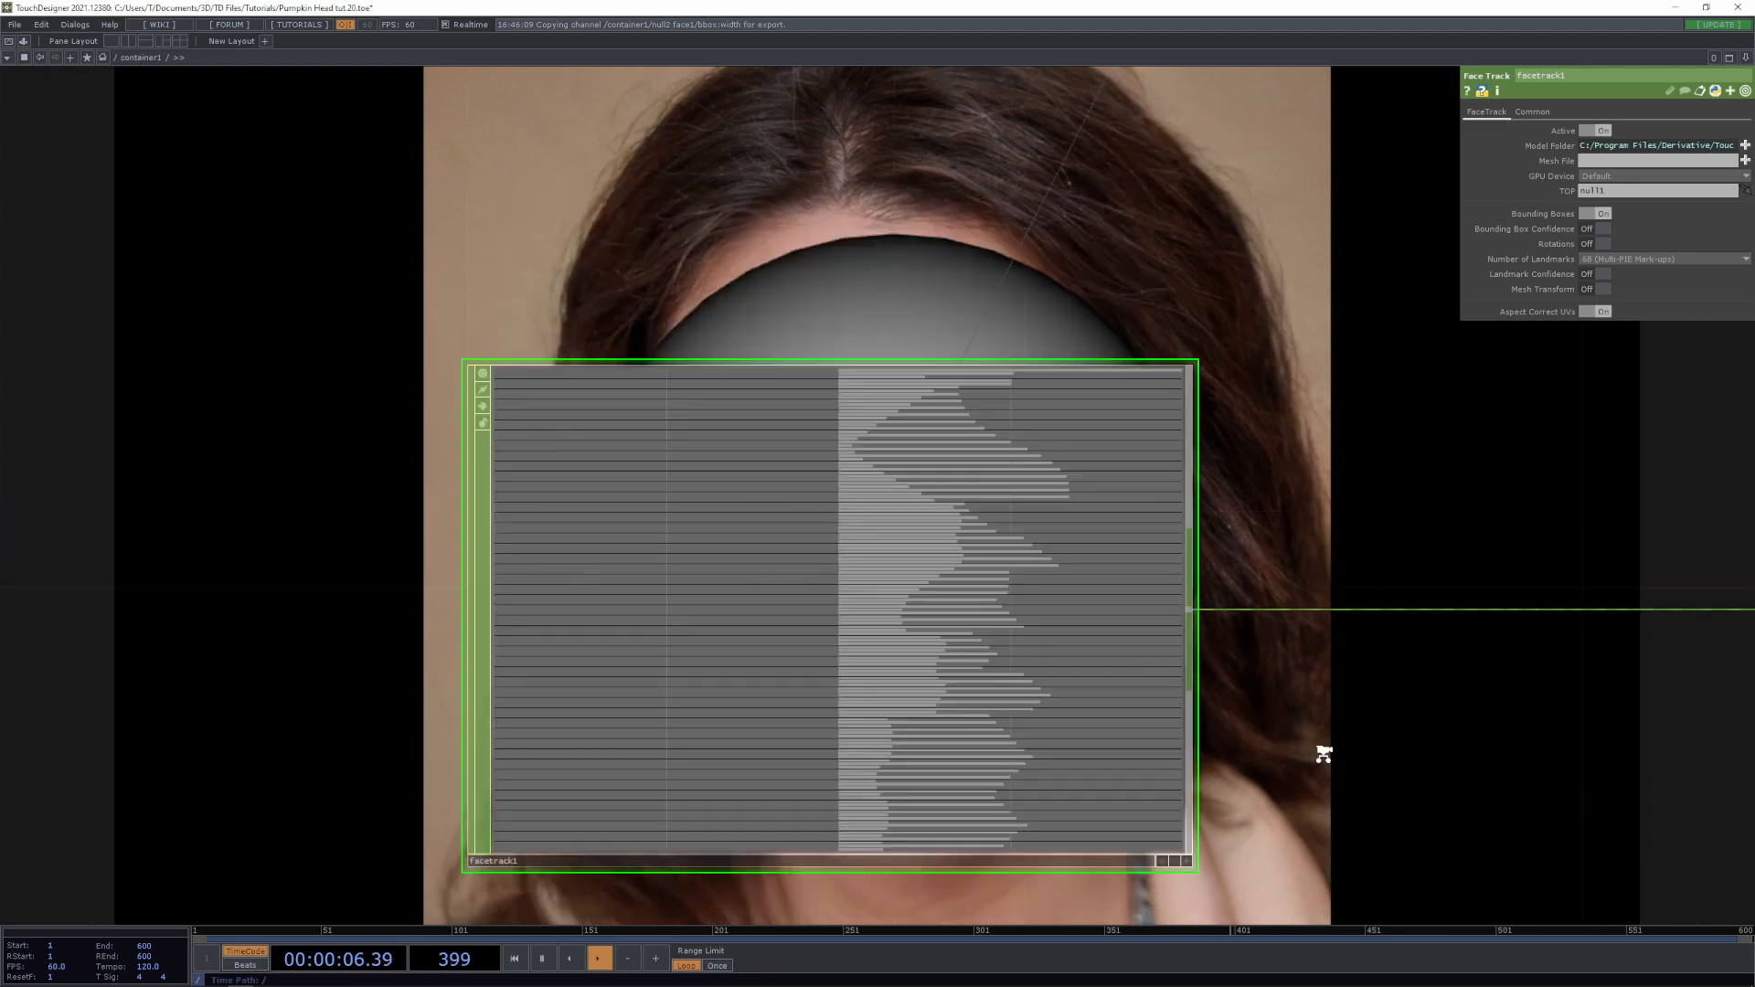
pyautogui.scroll(-10, 1109, 607)
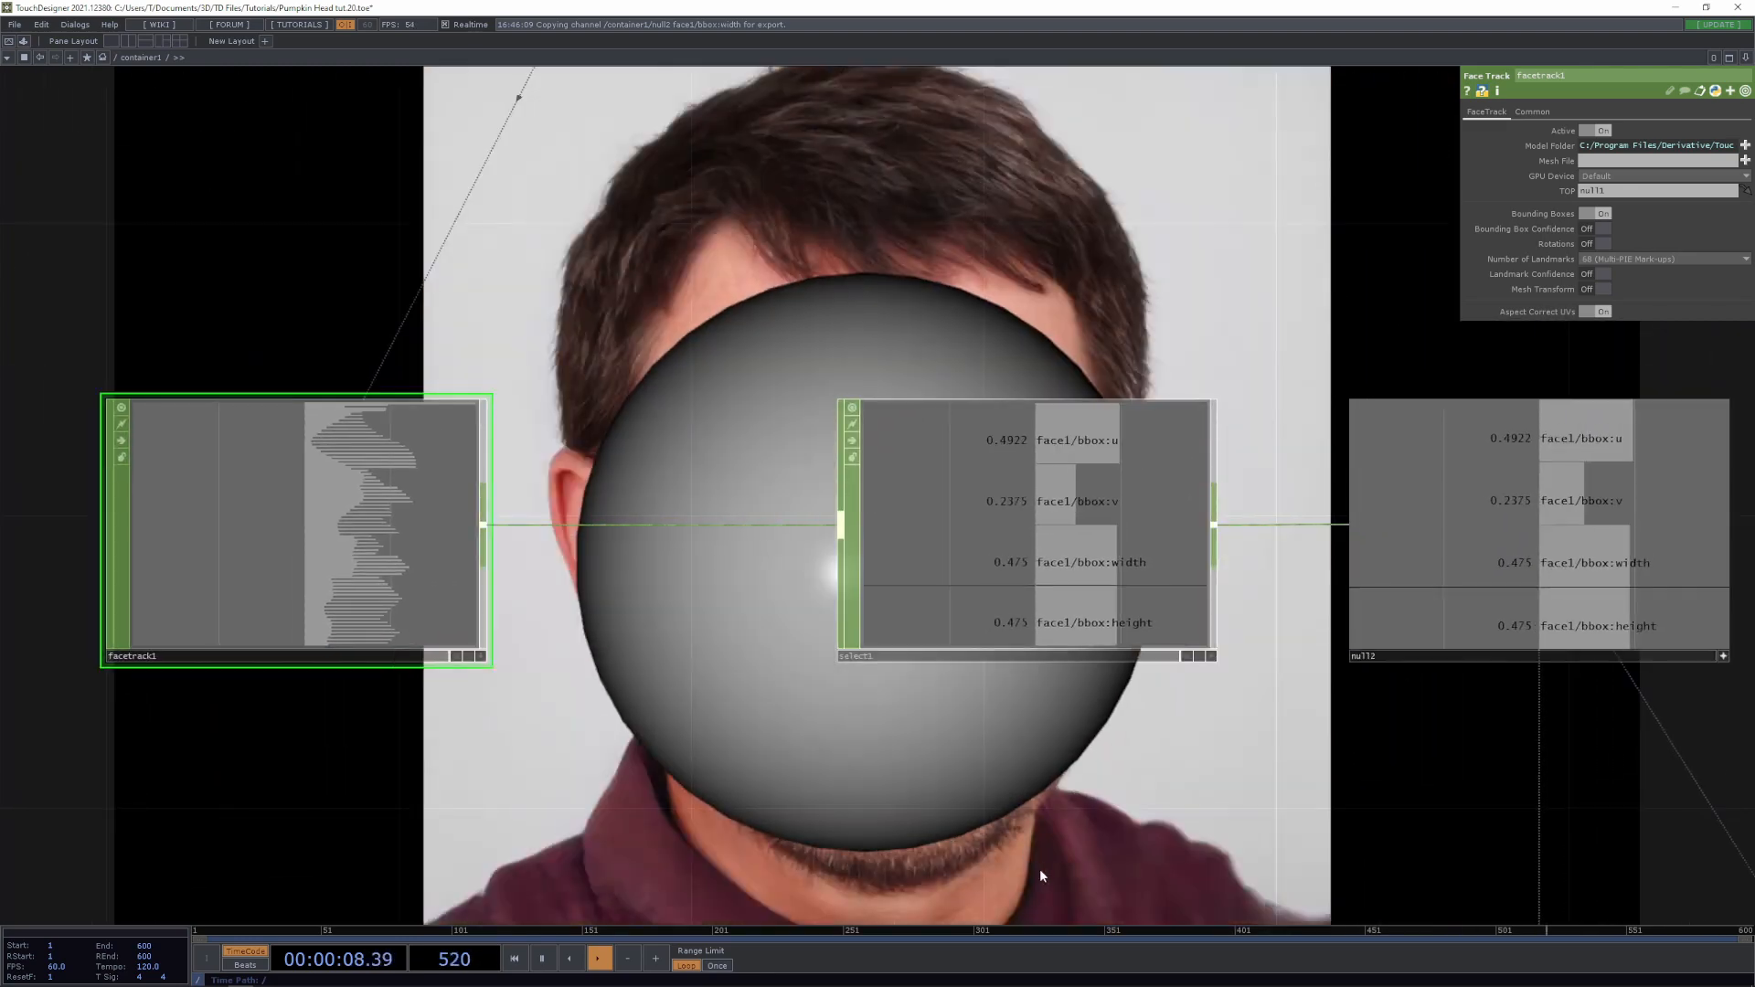
pyautogui.scroll(-8, 1041, 876)
pyautogui.moveTo(1291, 768); pyautogui.dragTo(1232, 671)
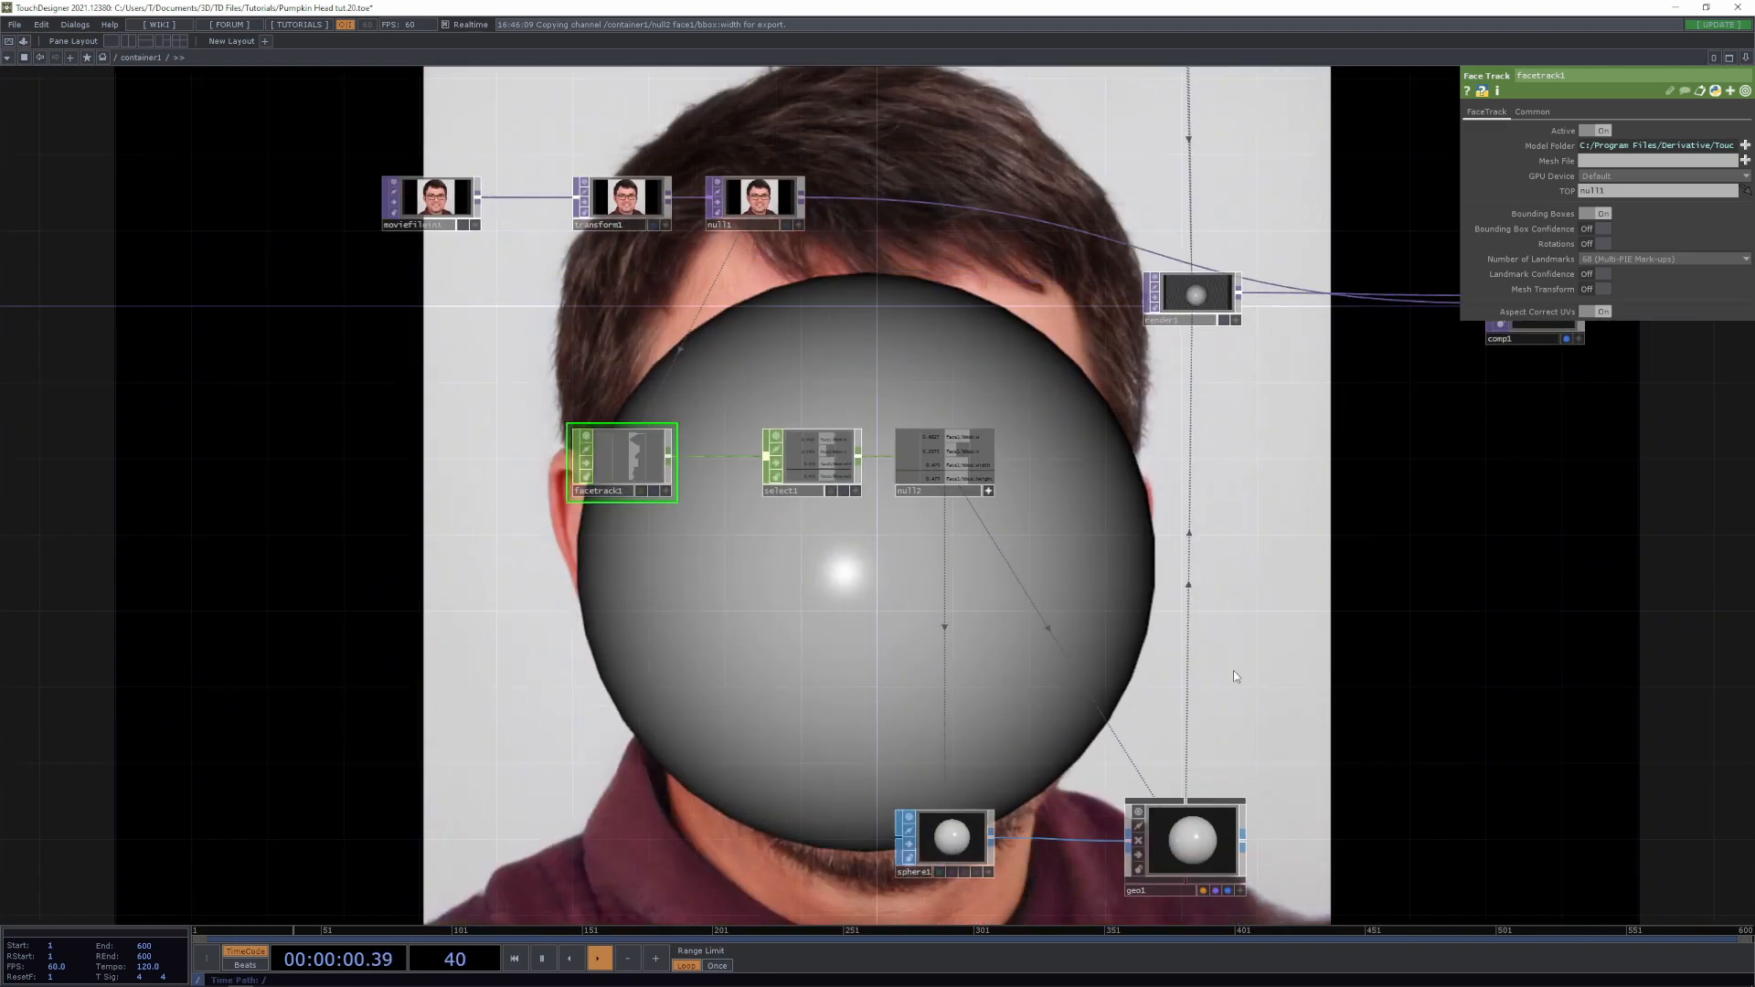
# Add a second Sphere SOP above the existing sphere and geometry pair
pyautogui.press('Tab')
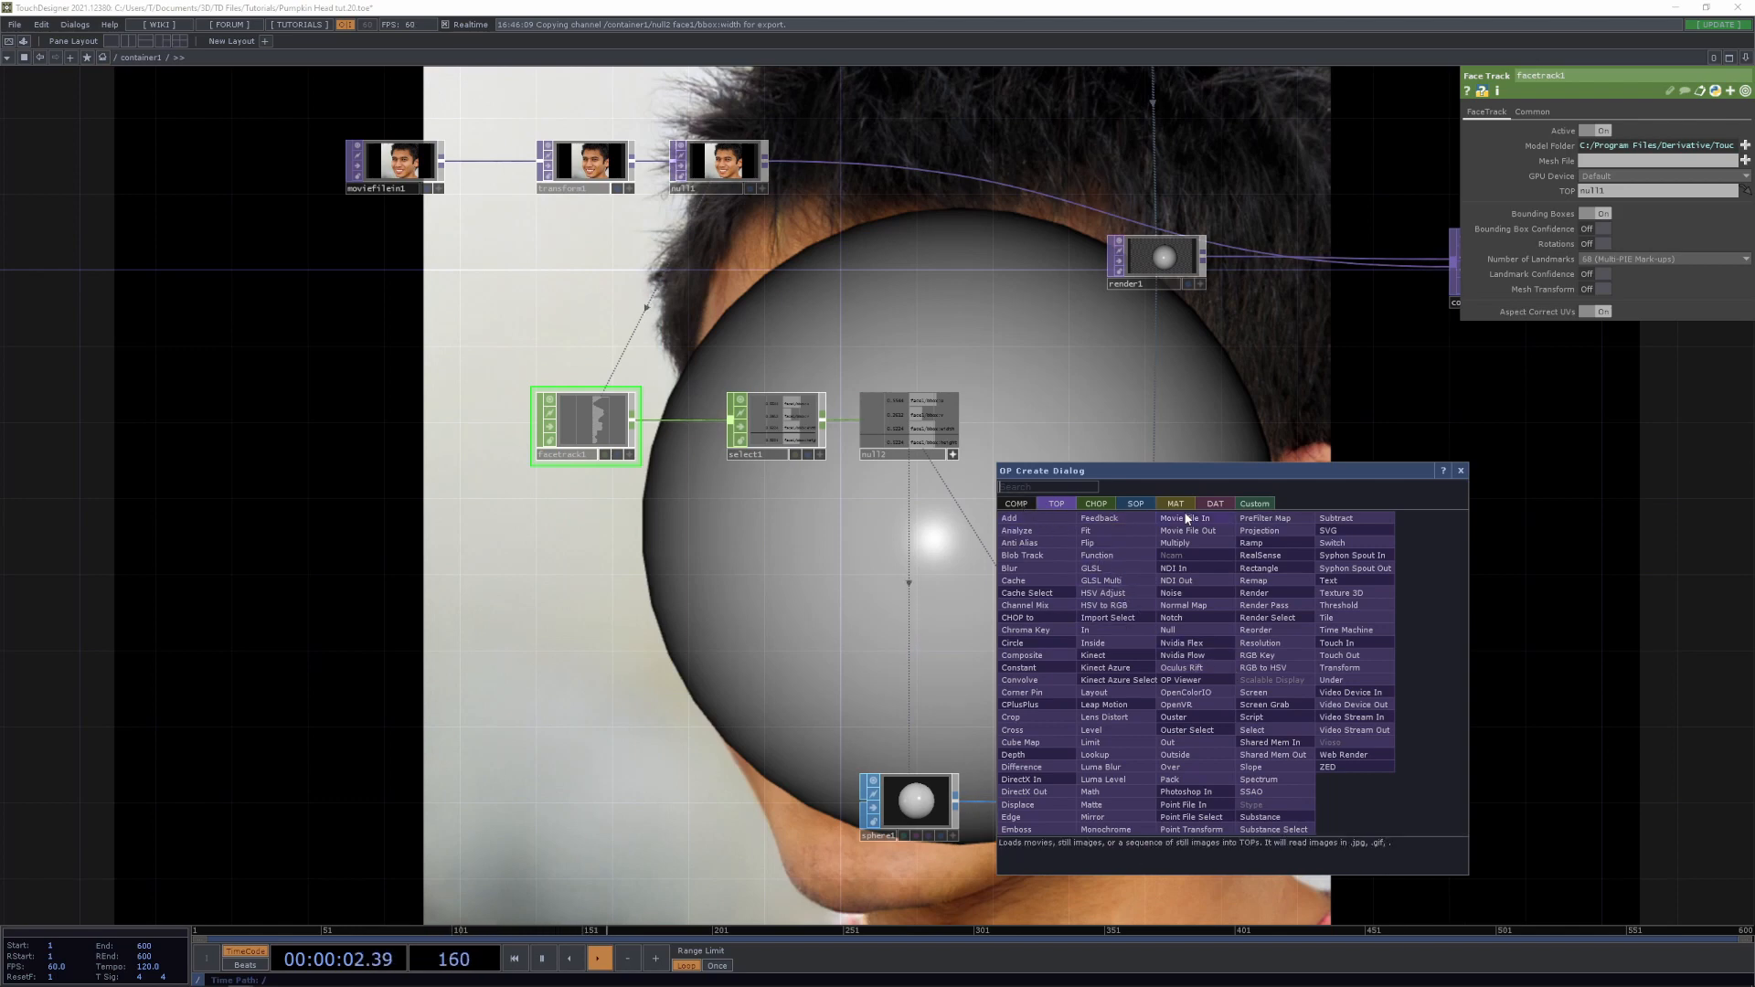
pyautogui.click(1136, 503)
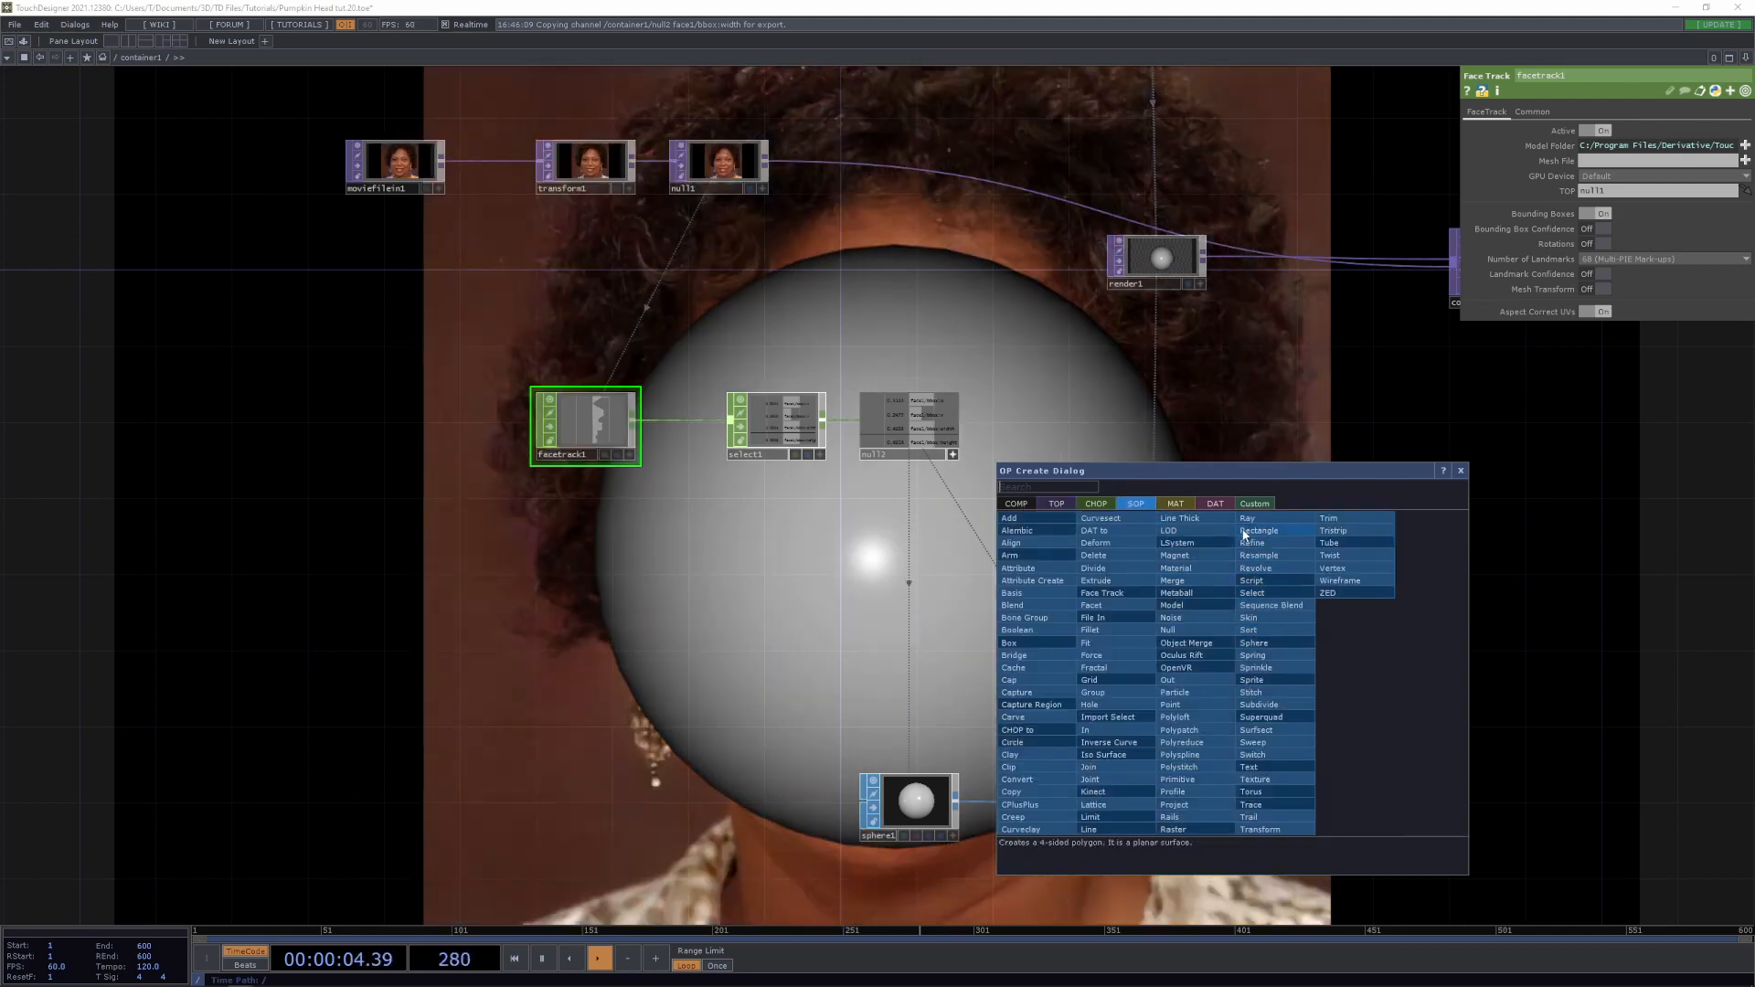
pyautogui.click(1262, 644)
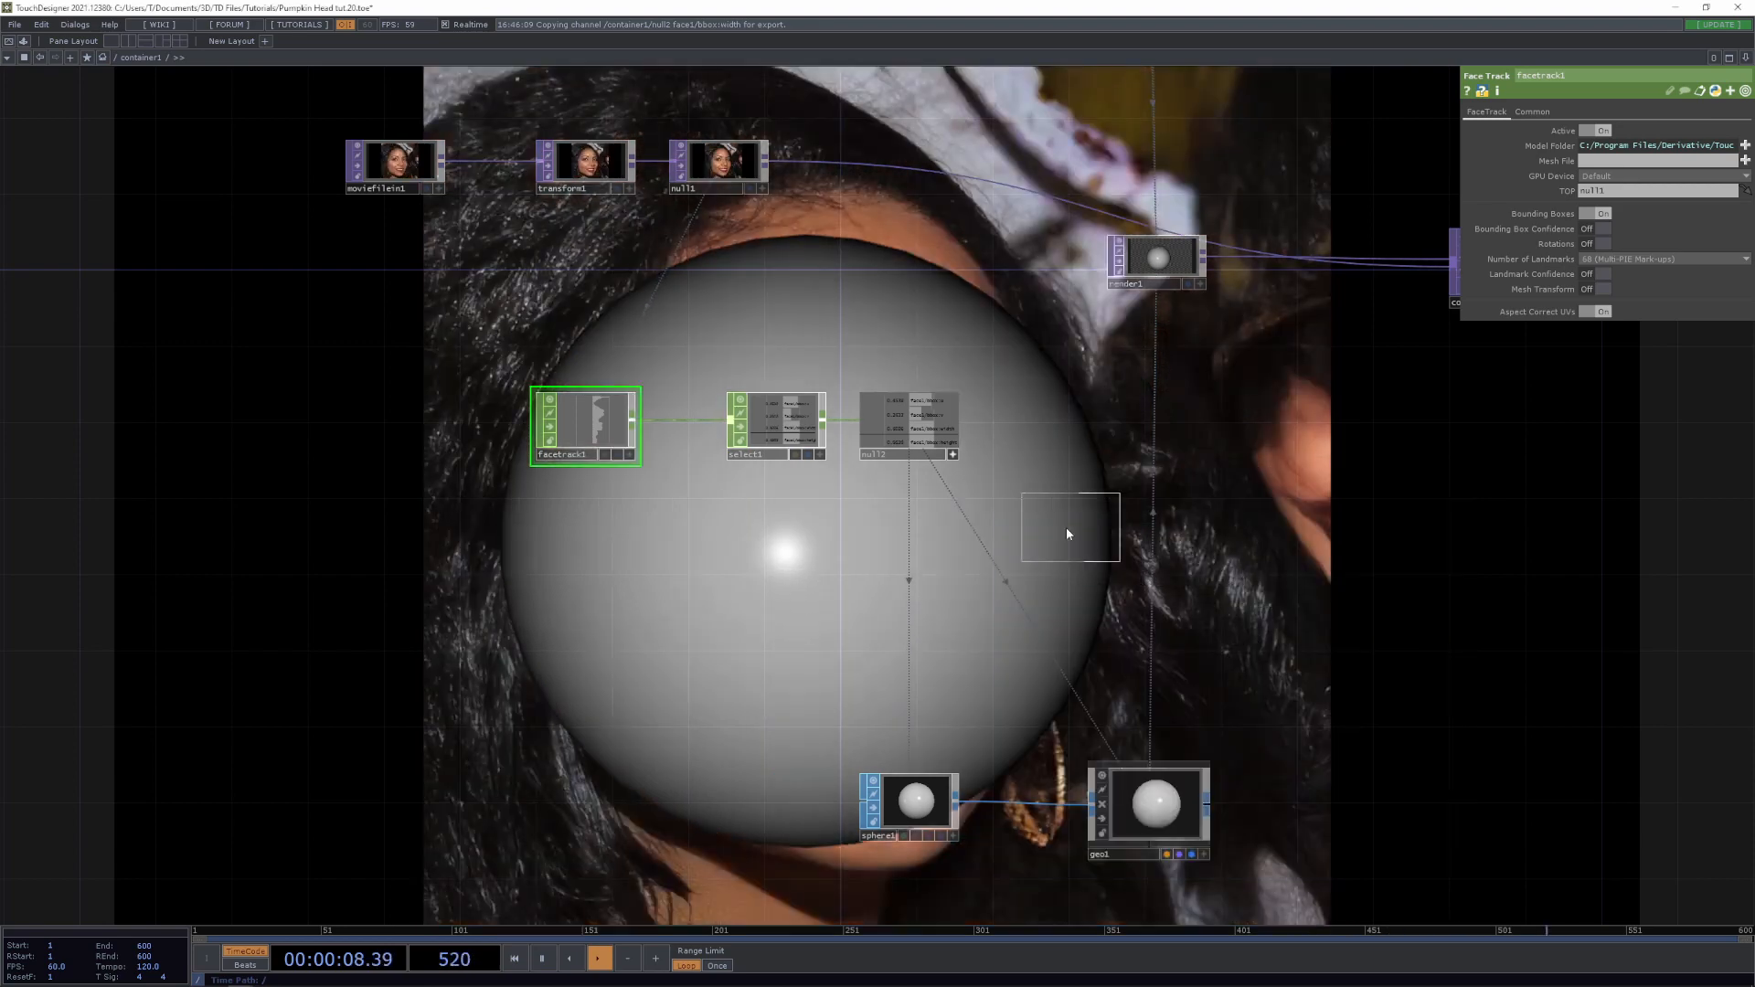
pyautogui.click(1013, 547)
# Add a second Geometry COMP wired to the output of the new Sphere SOP
pyautogui.press('Tab')
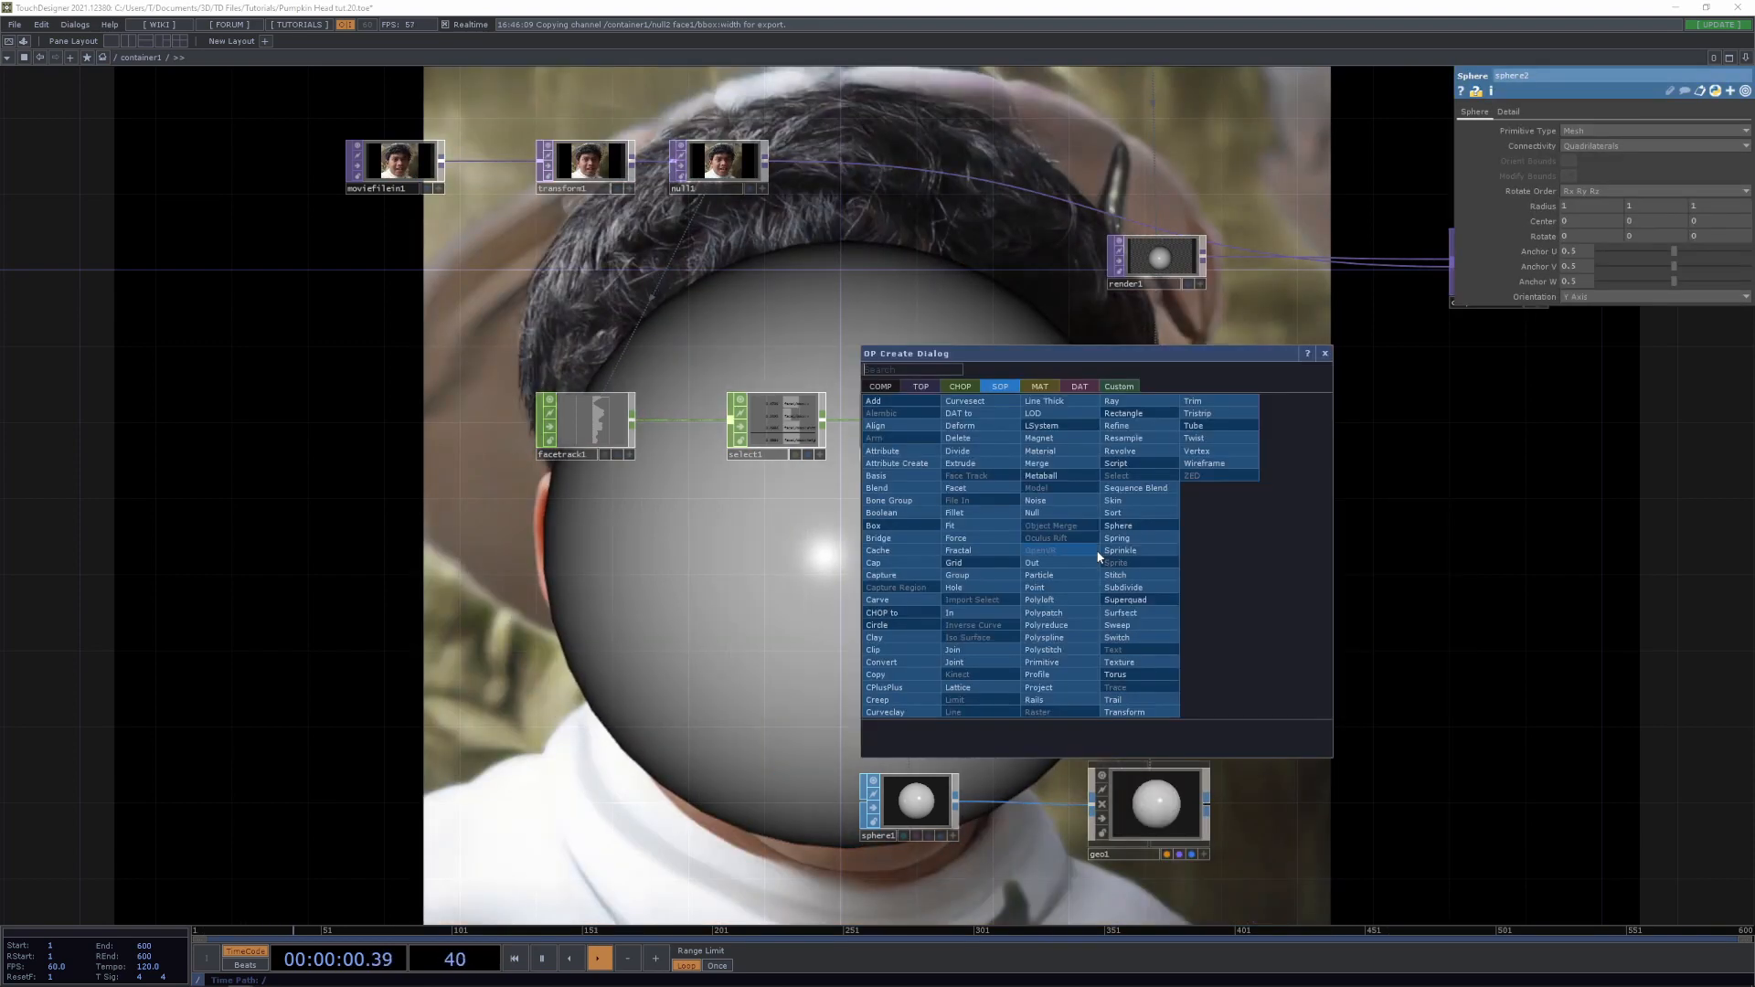
pyautogui.click(891, 387)
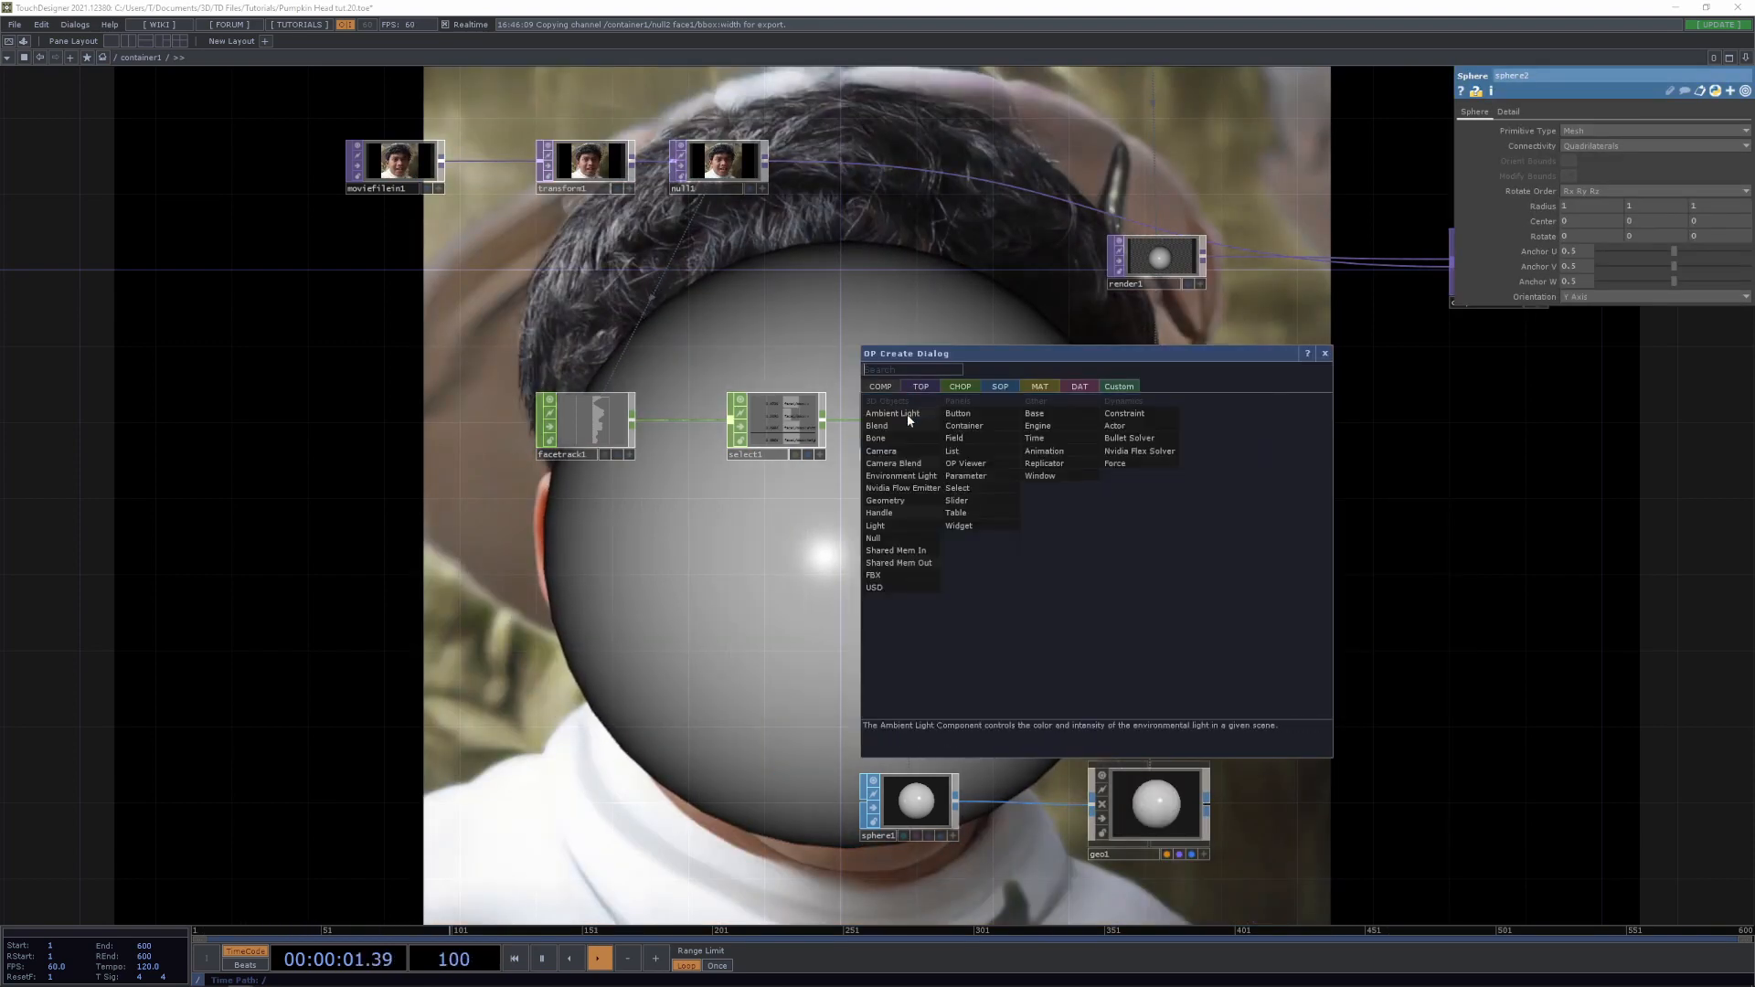
pyautogui.click(906, 502)
pyautogui.click(1161, 561)
# Move the original sphere and geometry pair further down, and shift the new pair down below the Face Track chain
pyautogui.scroll(-5, 1234, 658)
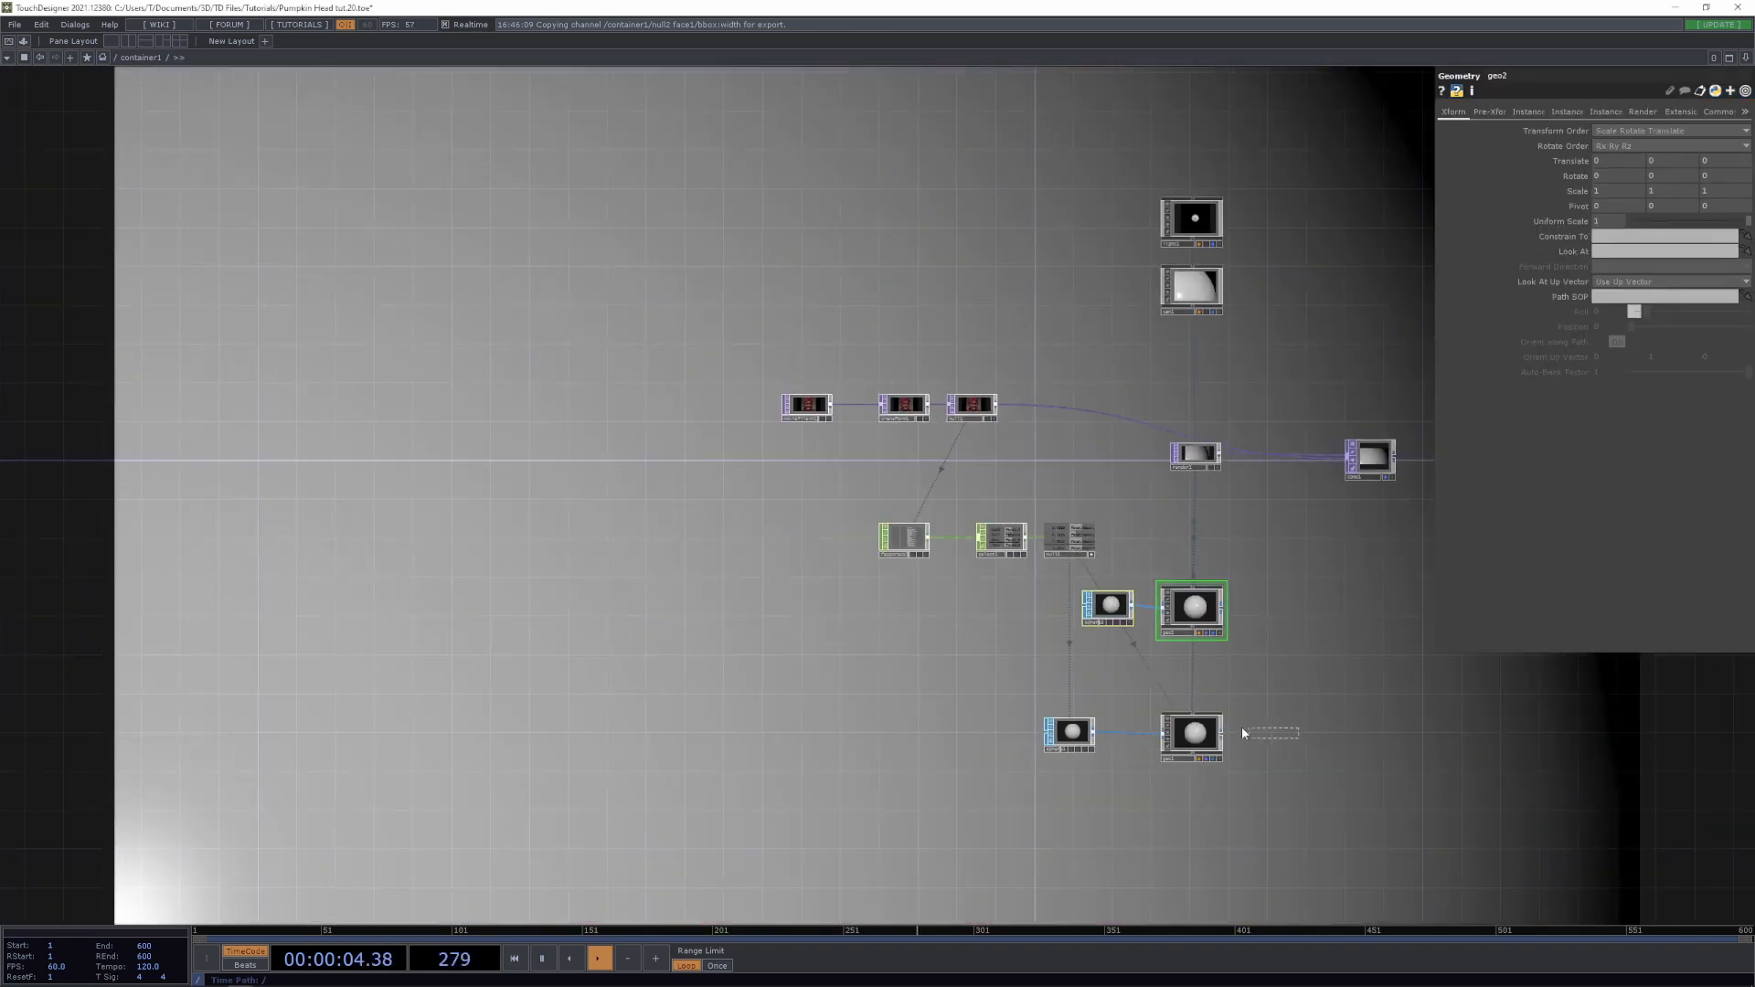
pyautogui.moveTo(1141, 747); pyautogui.dragTo(1188, 886)
pyautogui.scroll(4, 1198, 787)
pyautogui.click(1023, 443)
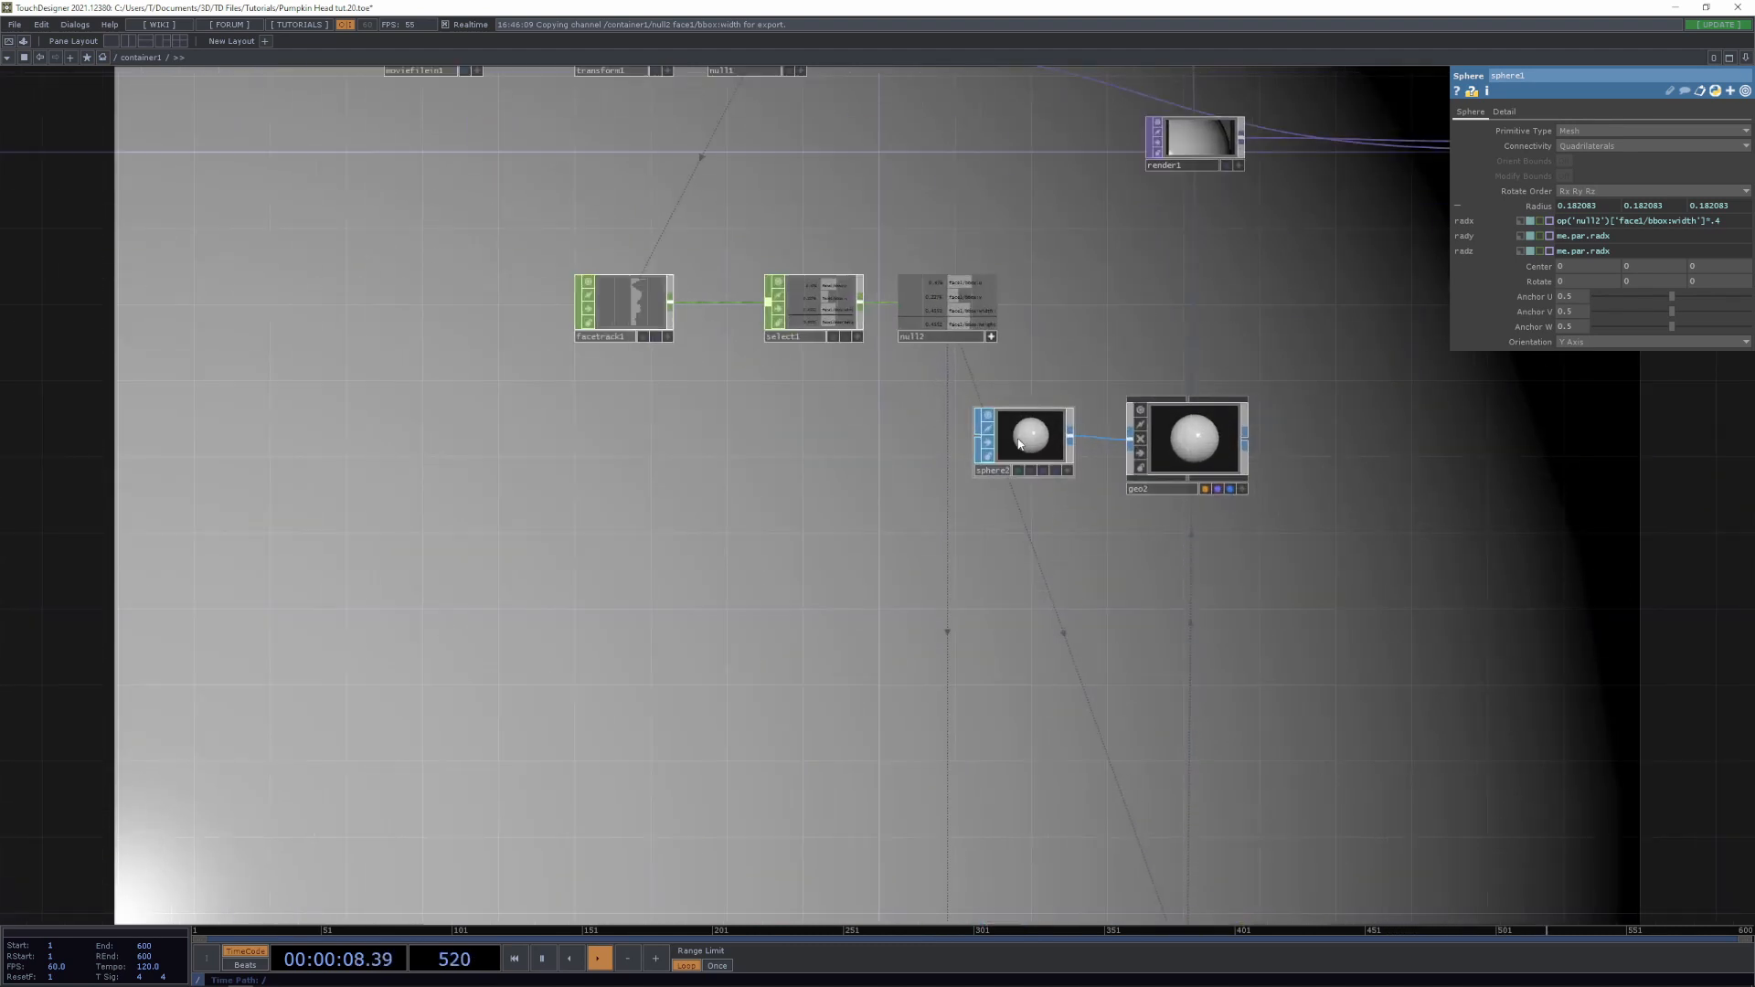
pyautogui.moveTo(1304, 374); pyautogui.dragTo(946, 528)
pyautogui.moveTo(1184, 468); pyautogui.dragTo(1186, 600)
pyautogui.click(1285, 433)
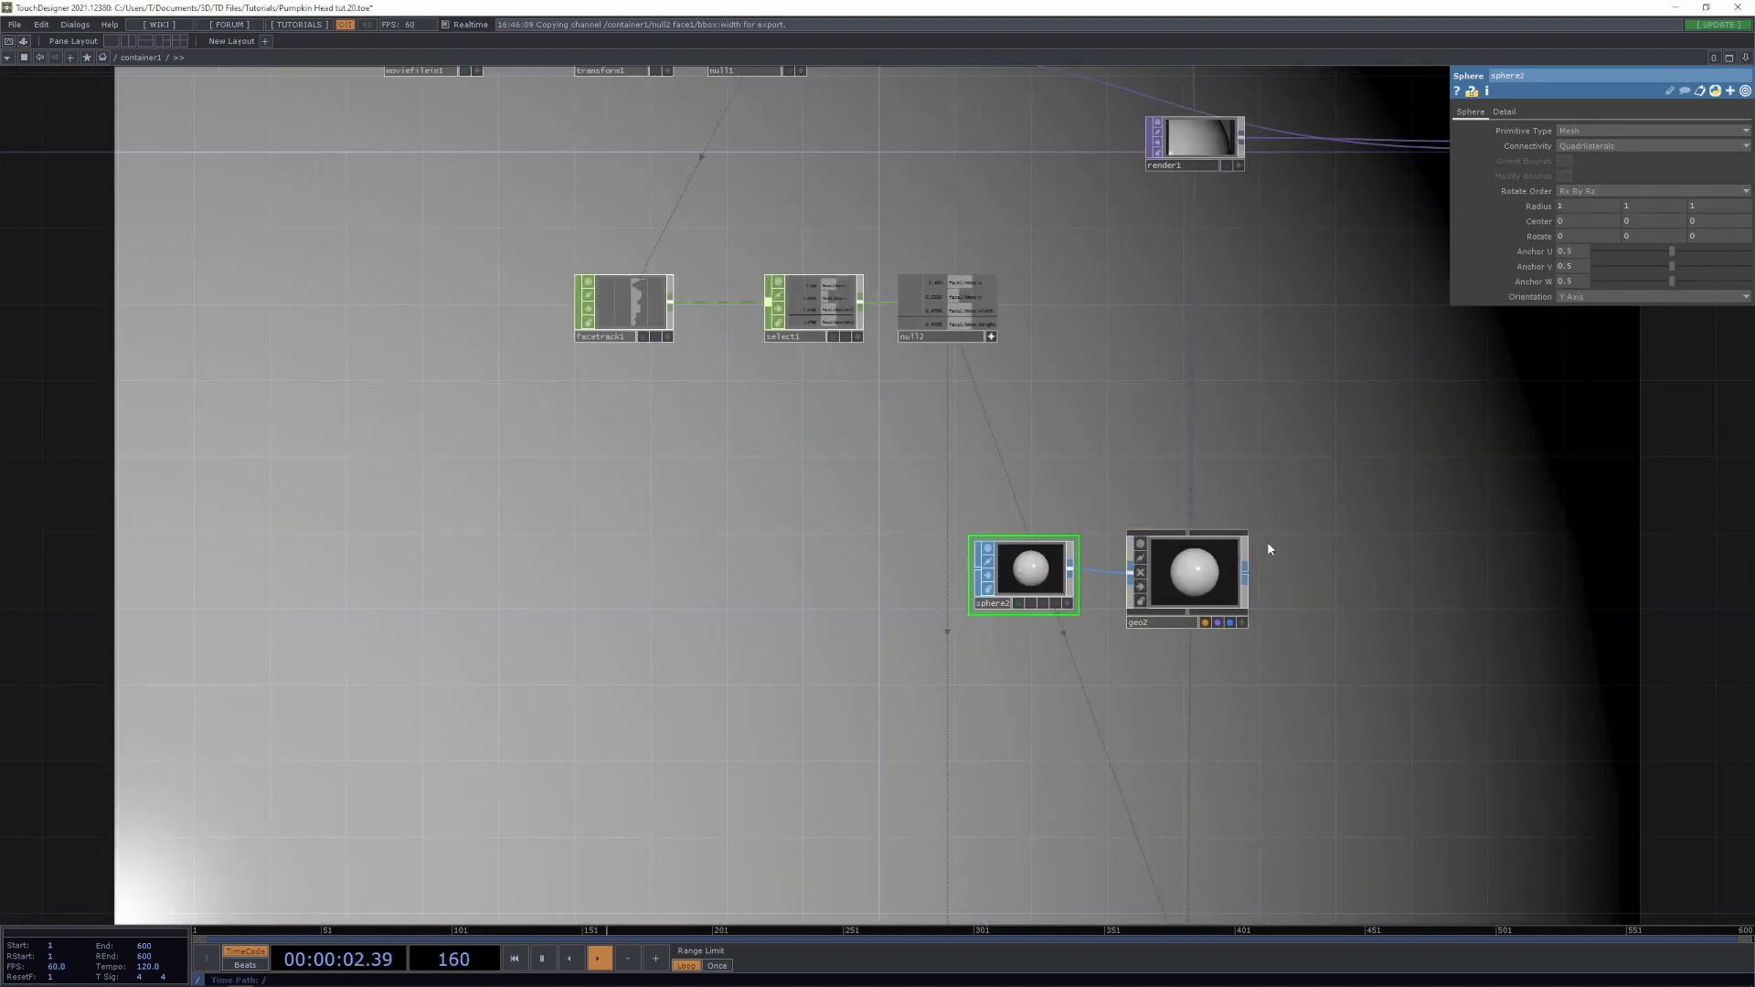
# Add a second Render TOP directly below render1
pyautogui.moveTo(1224, 388); pyautogui.dragTo(1126, 564)
pyautogui.press('Tab')
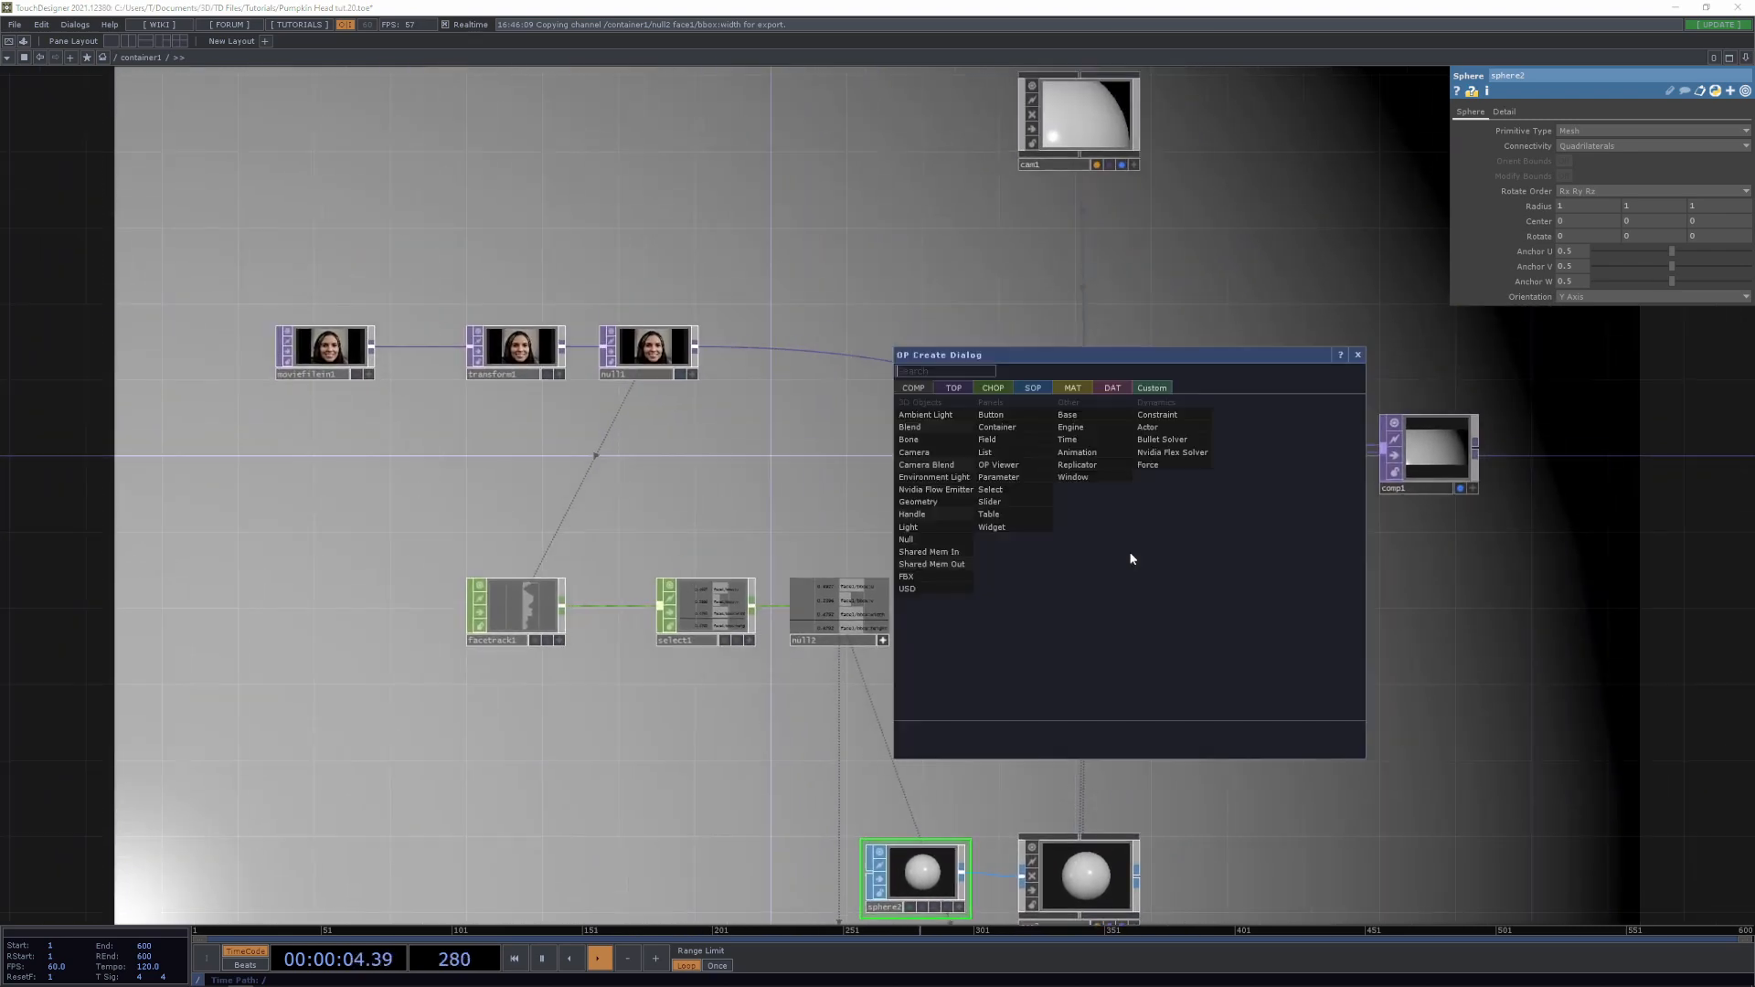
pyautogui.click(955, 390)
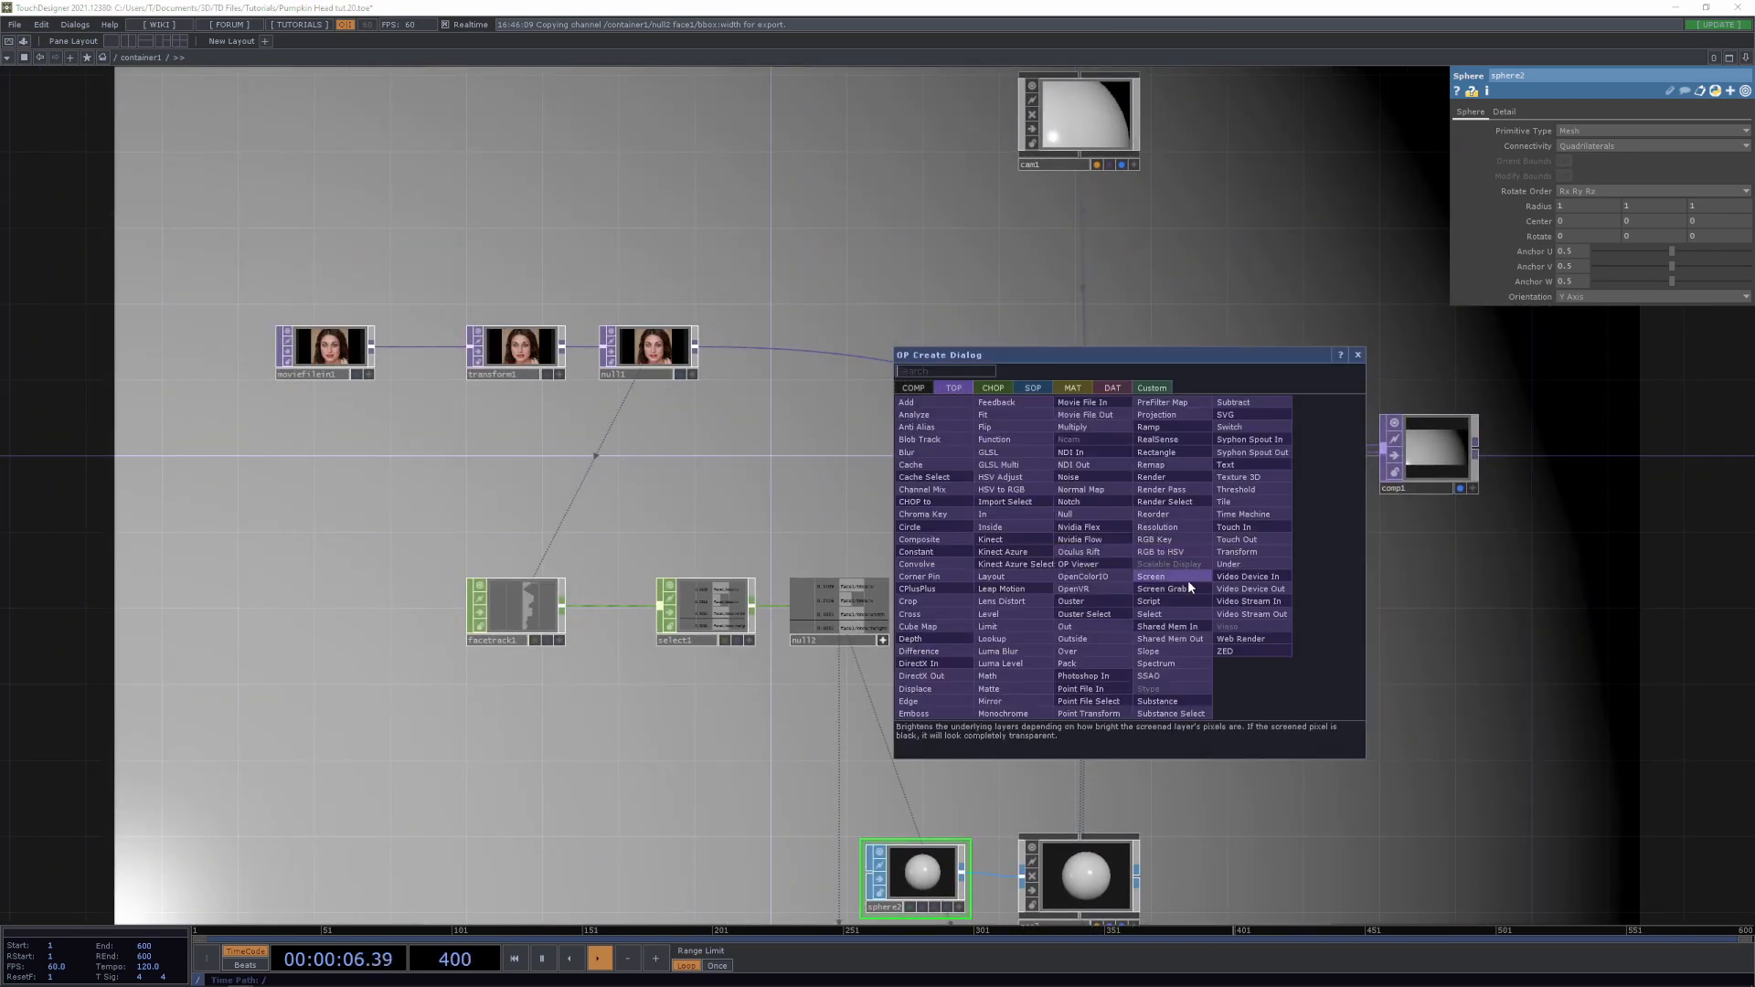
pyautogui.click(1151, 477)
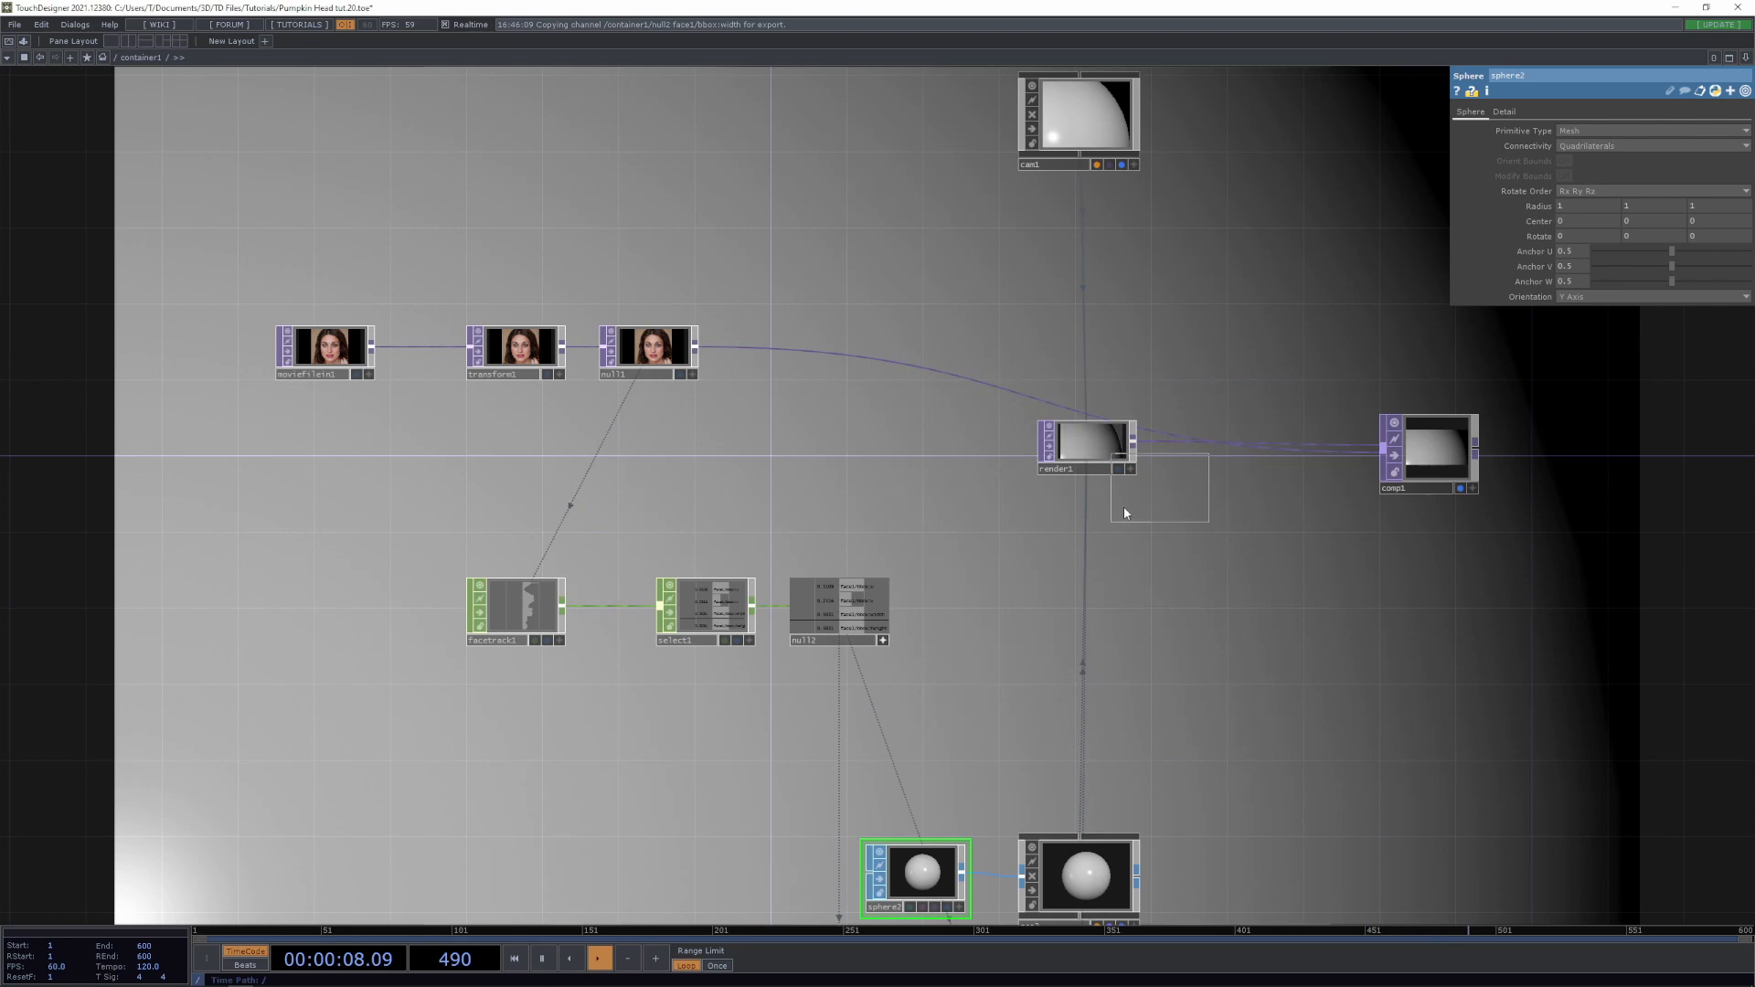
pyautogui.click(1071, 545)
# Set render1's Geometry to geo1 so it renders only the face-tracked sphere
pyautogui.moveTo(1253, 690); pyautogui.dragTo(1217, 595)
pyautogui.click(1065, 357)
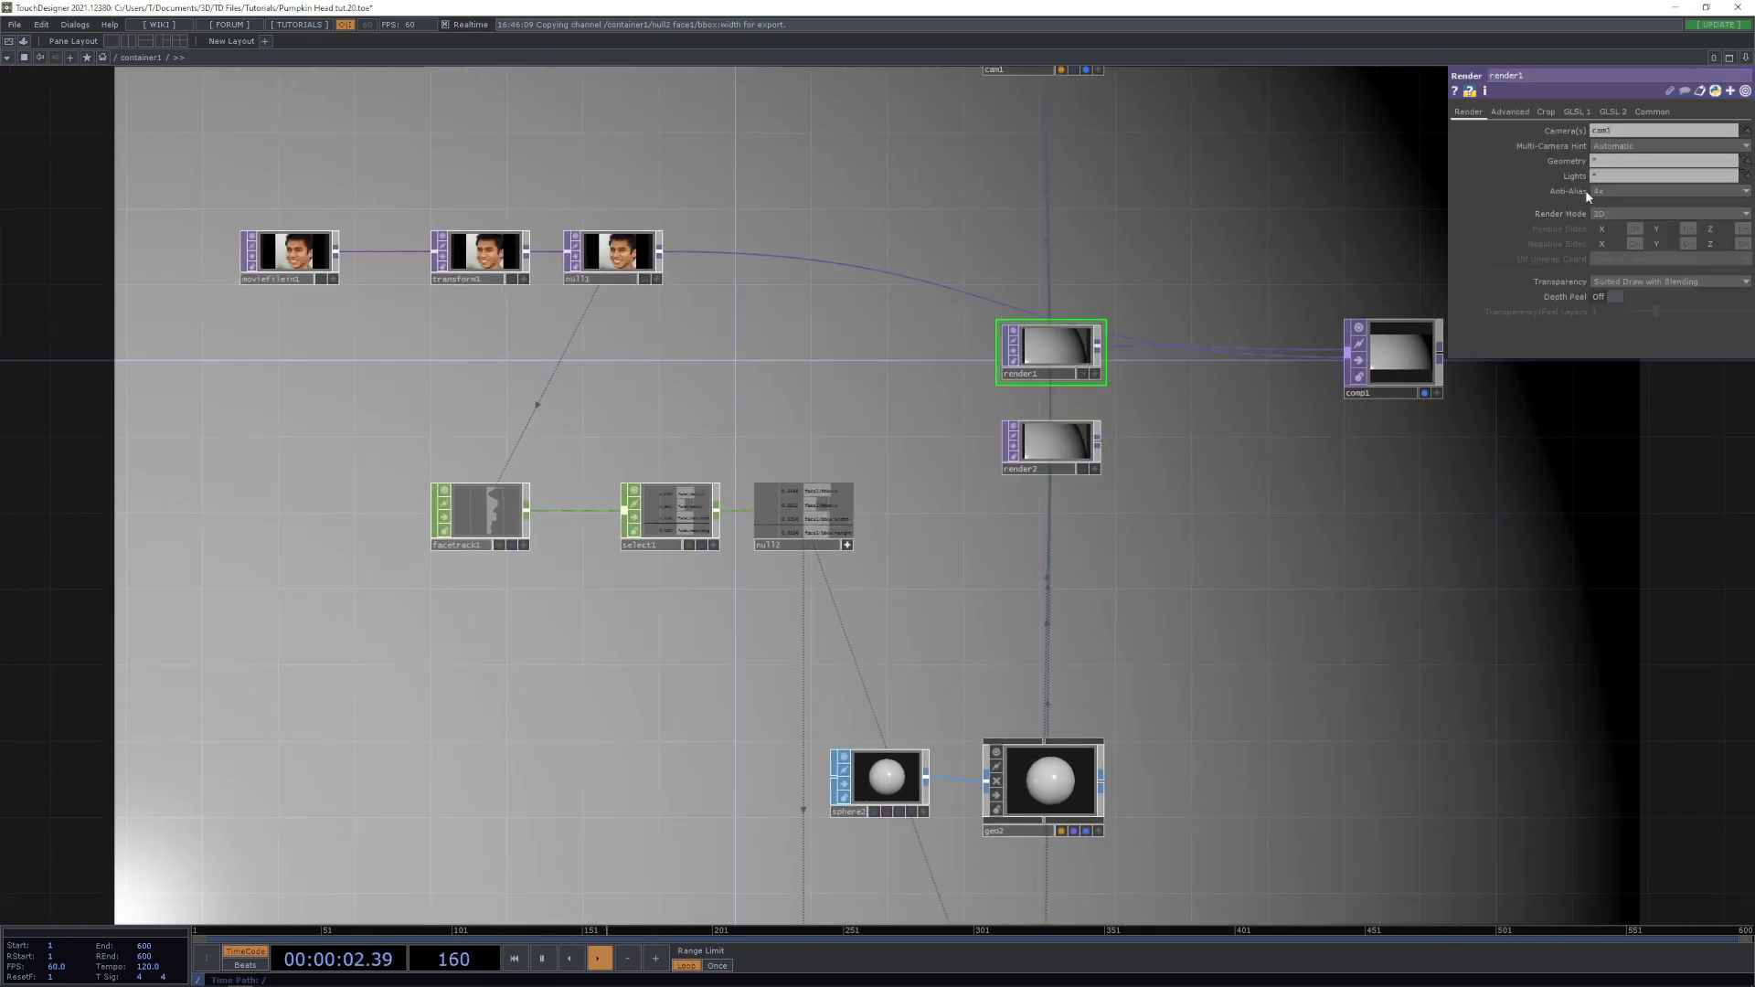
pyautogui.write('geo1')
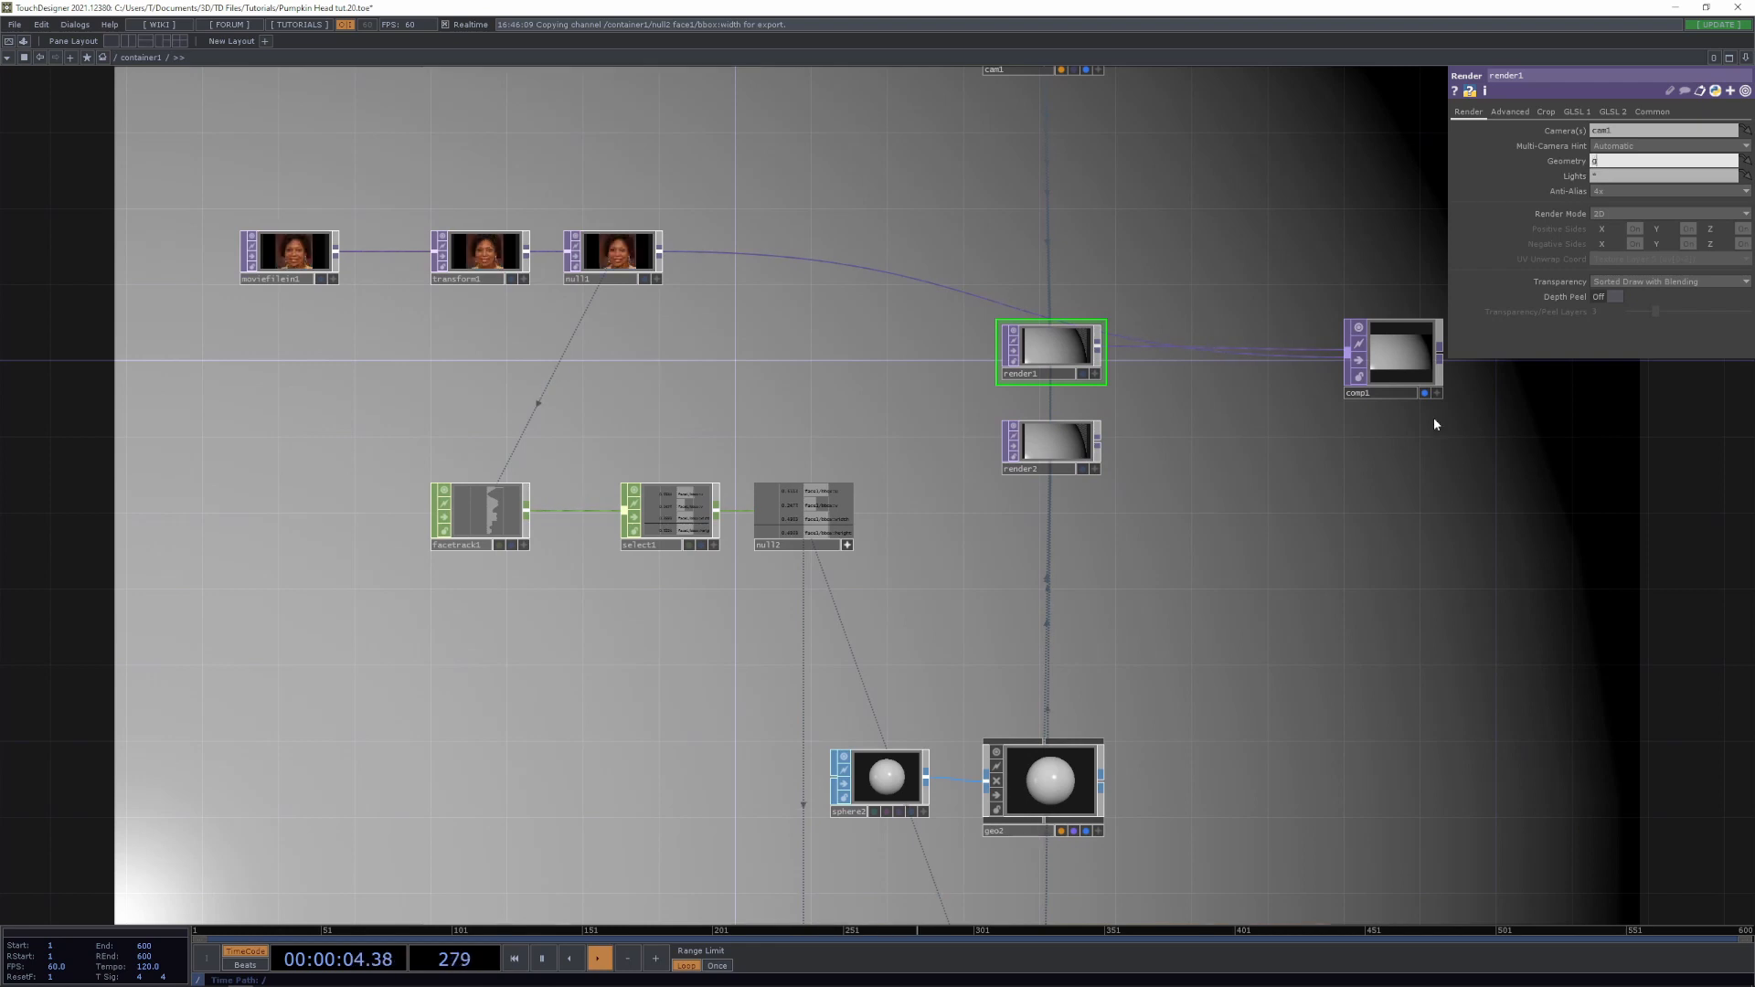
pyautogui.press('Return')
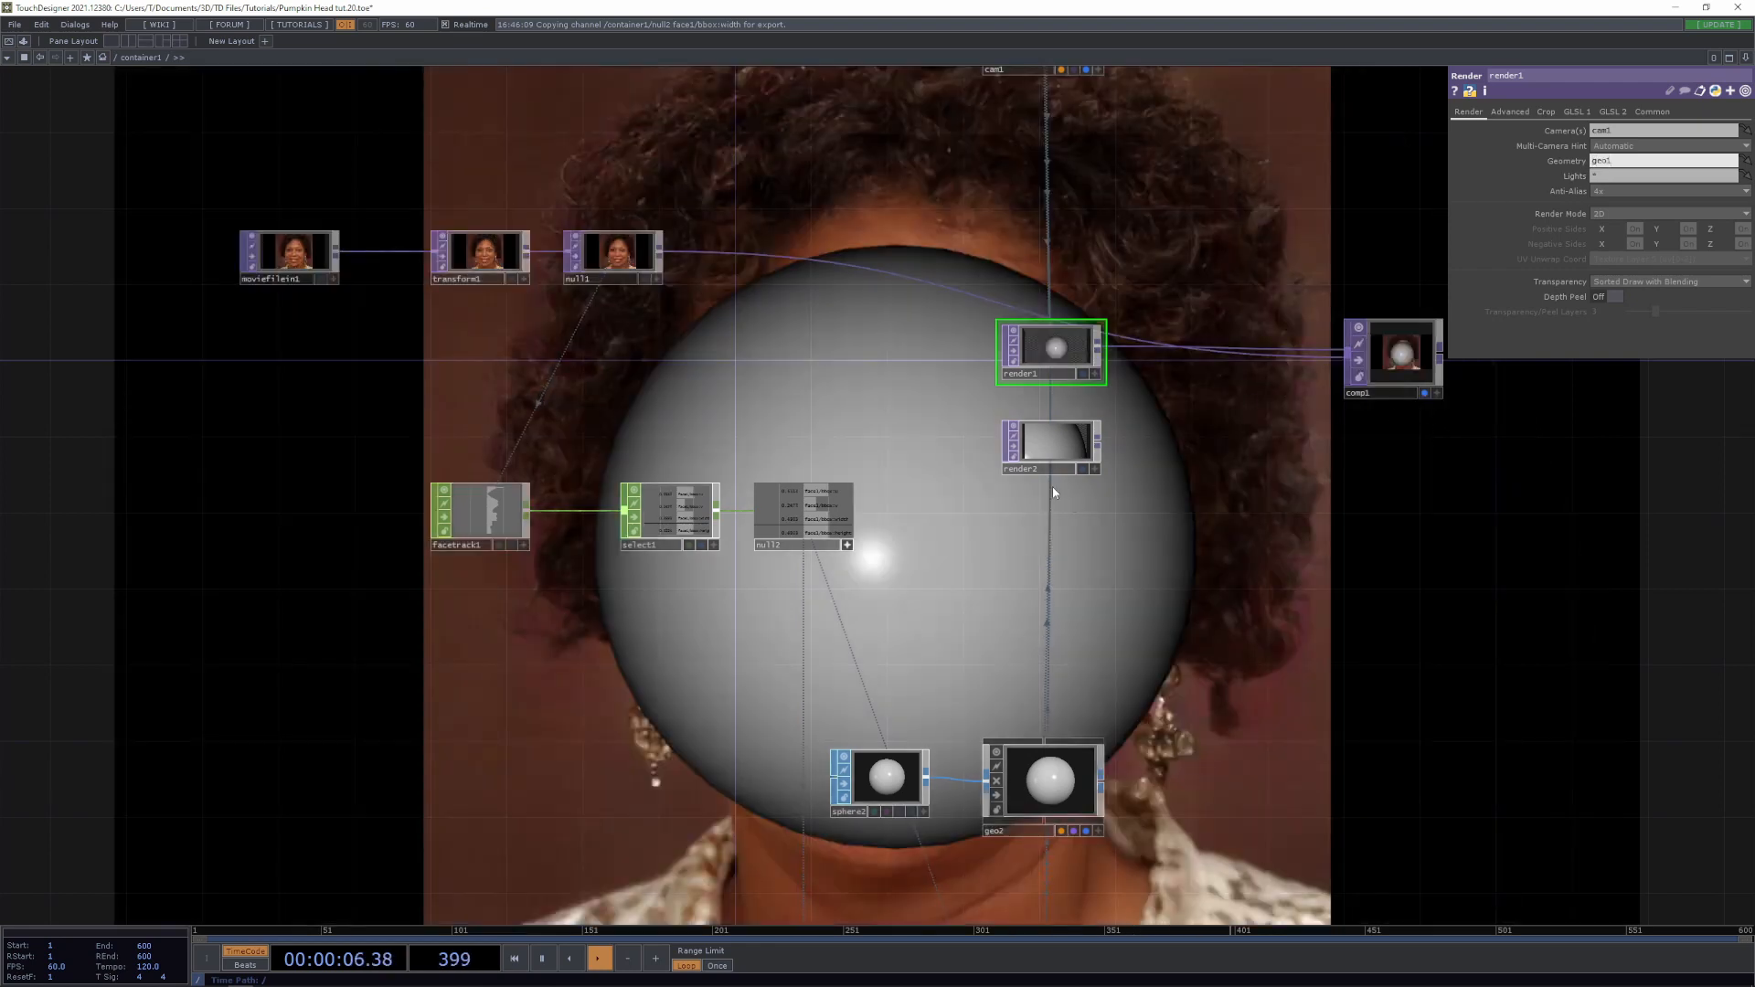
# Set render2's Geometry to geo2 and move the node slightly lower, away from render1
pyautogui.click(1051, 448)
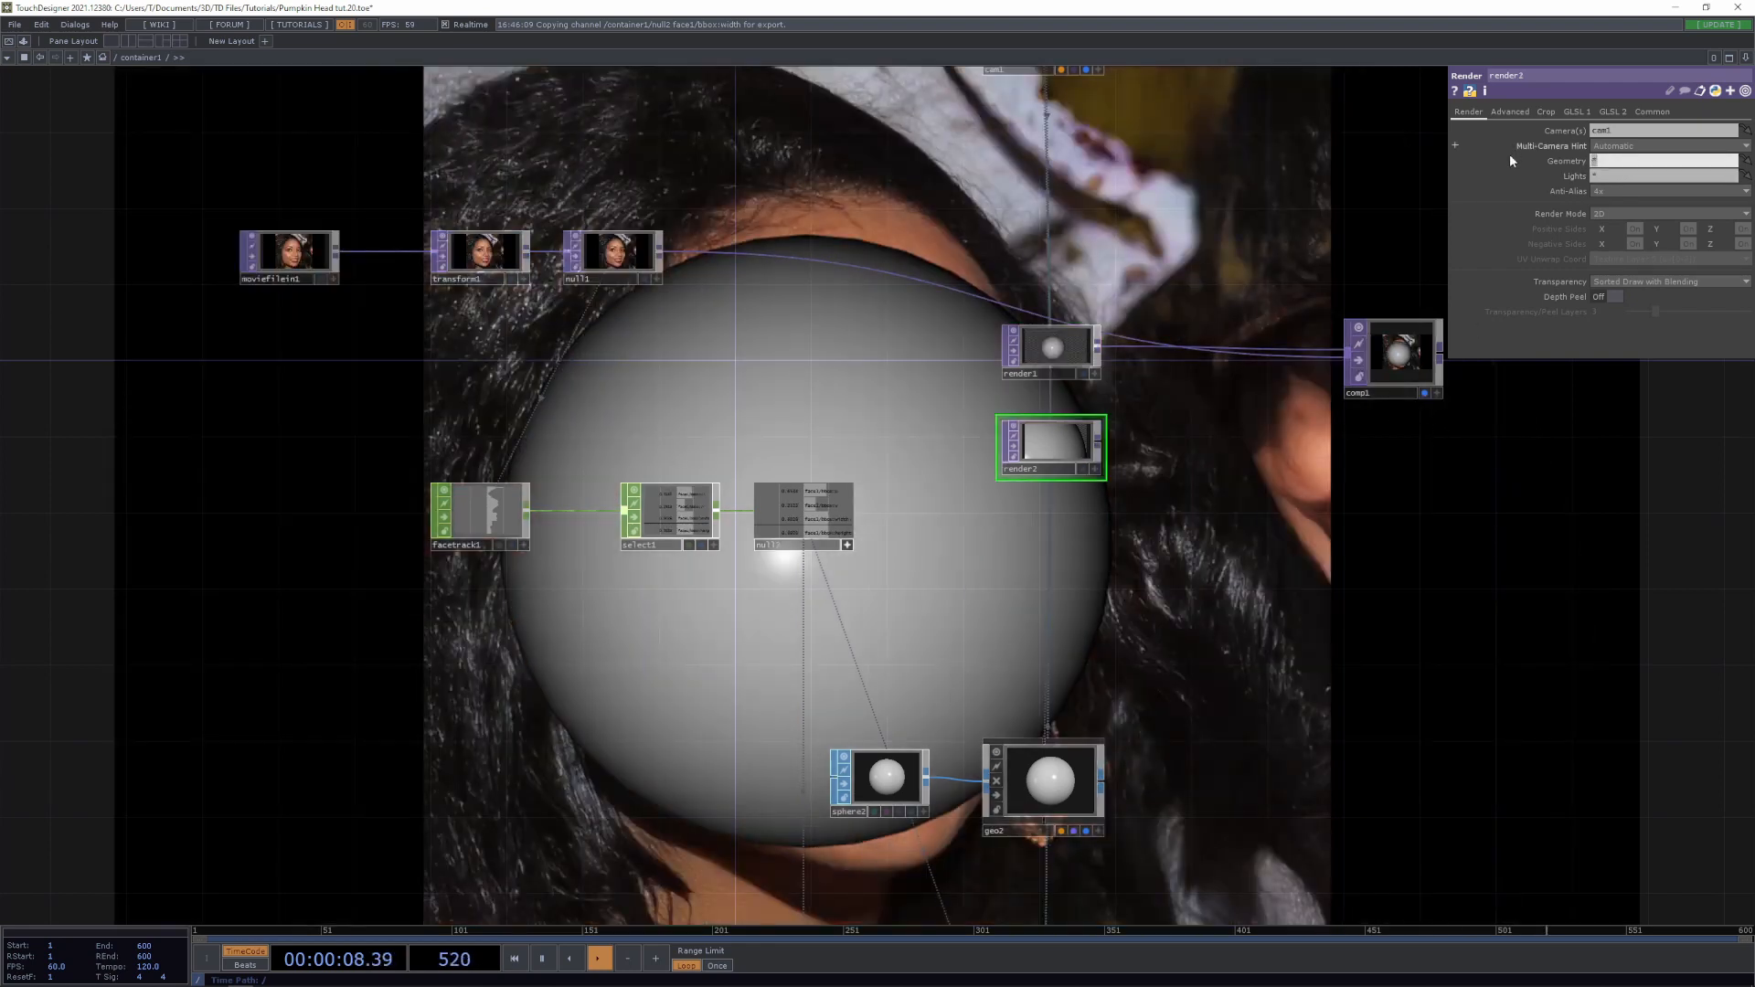
pyautogui.write('geo2')
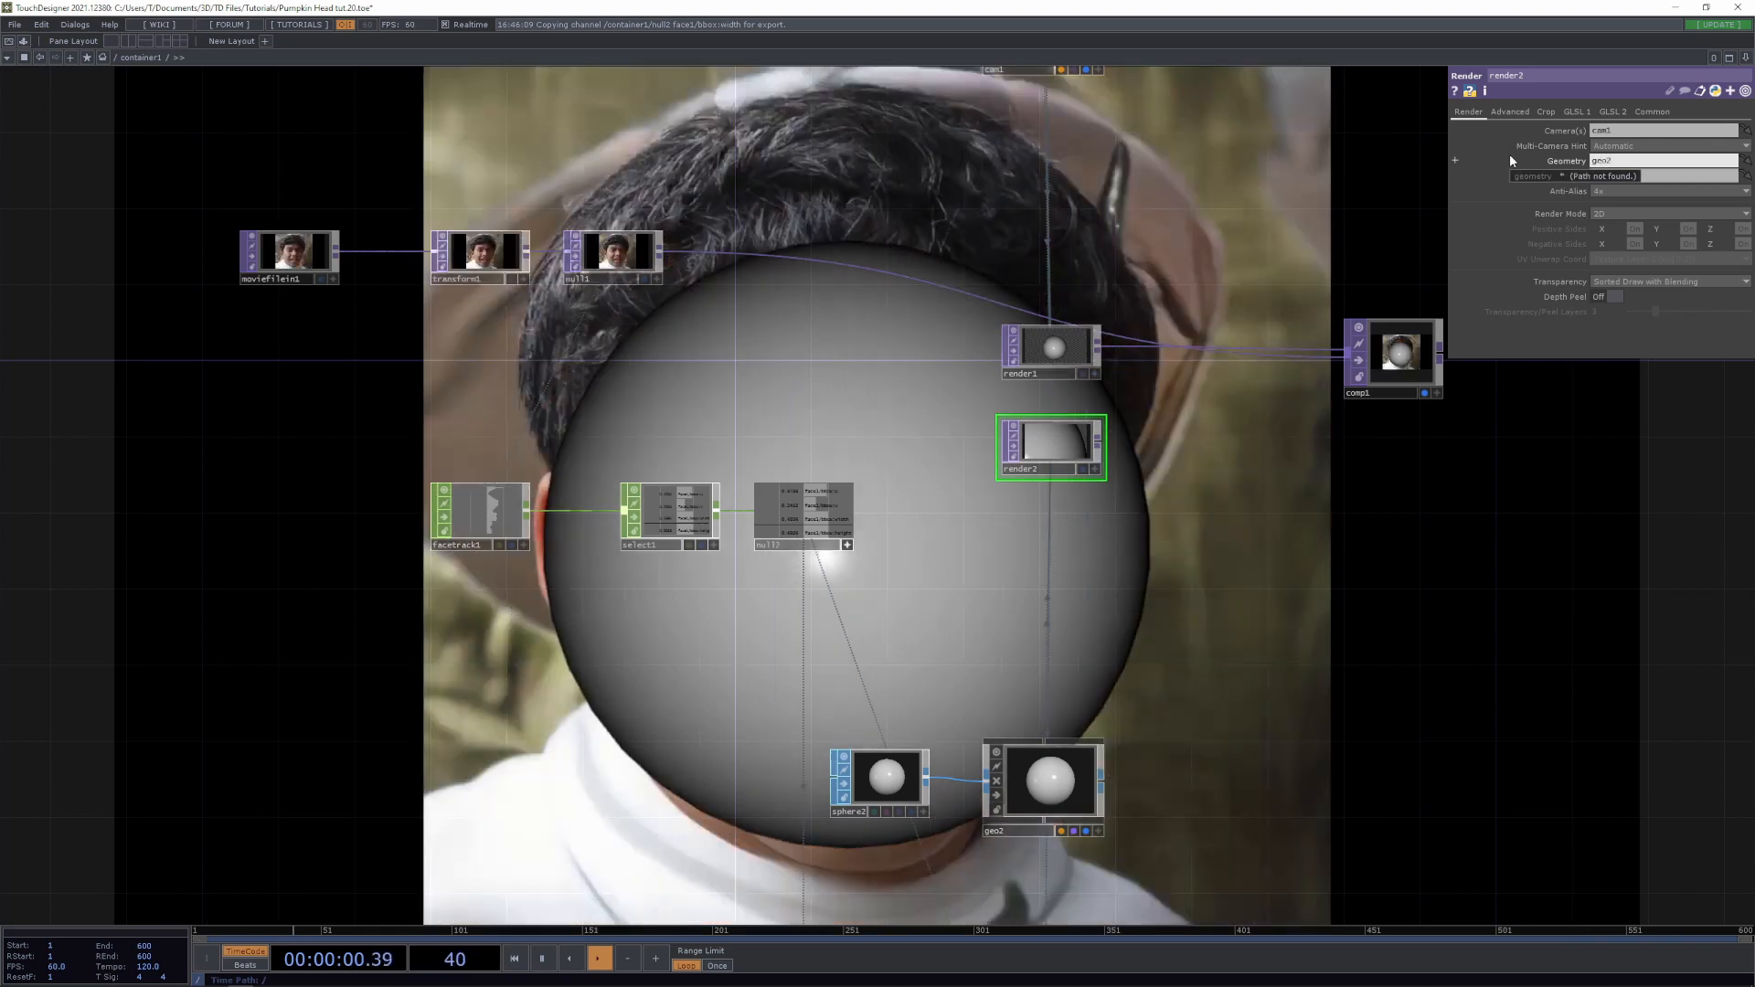
pyautogui.press('Return')
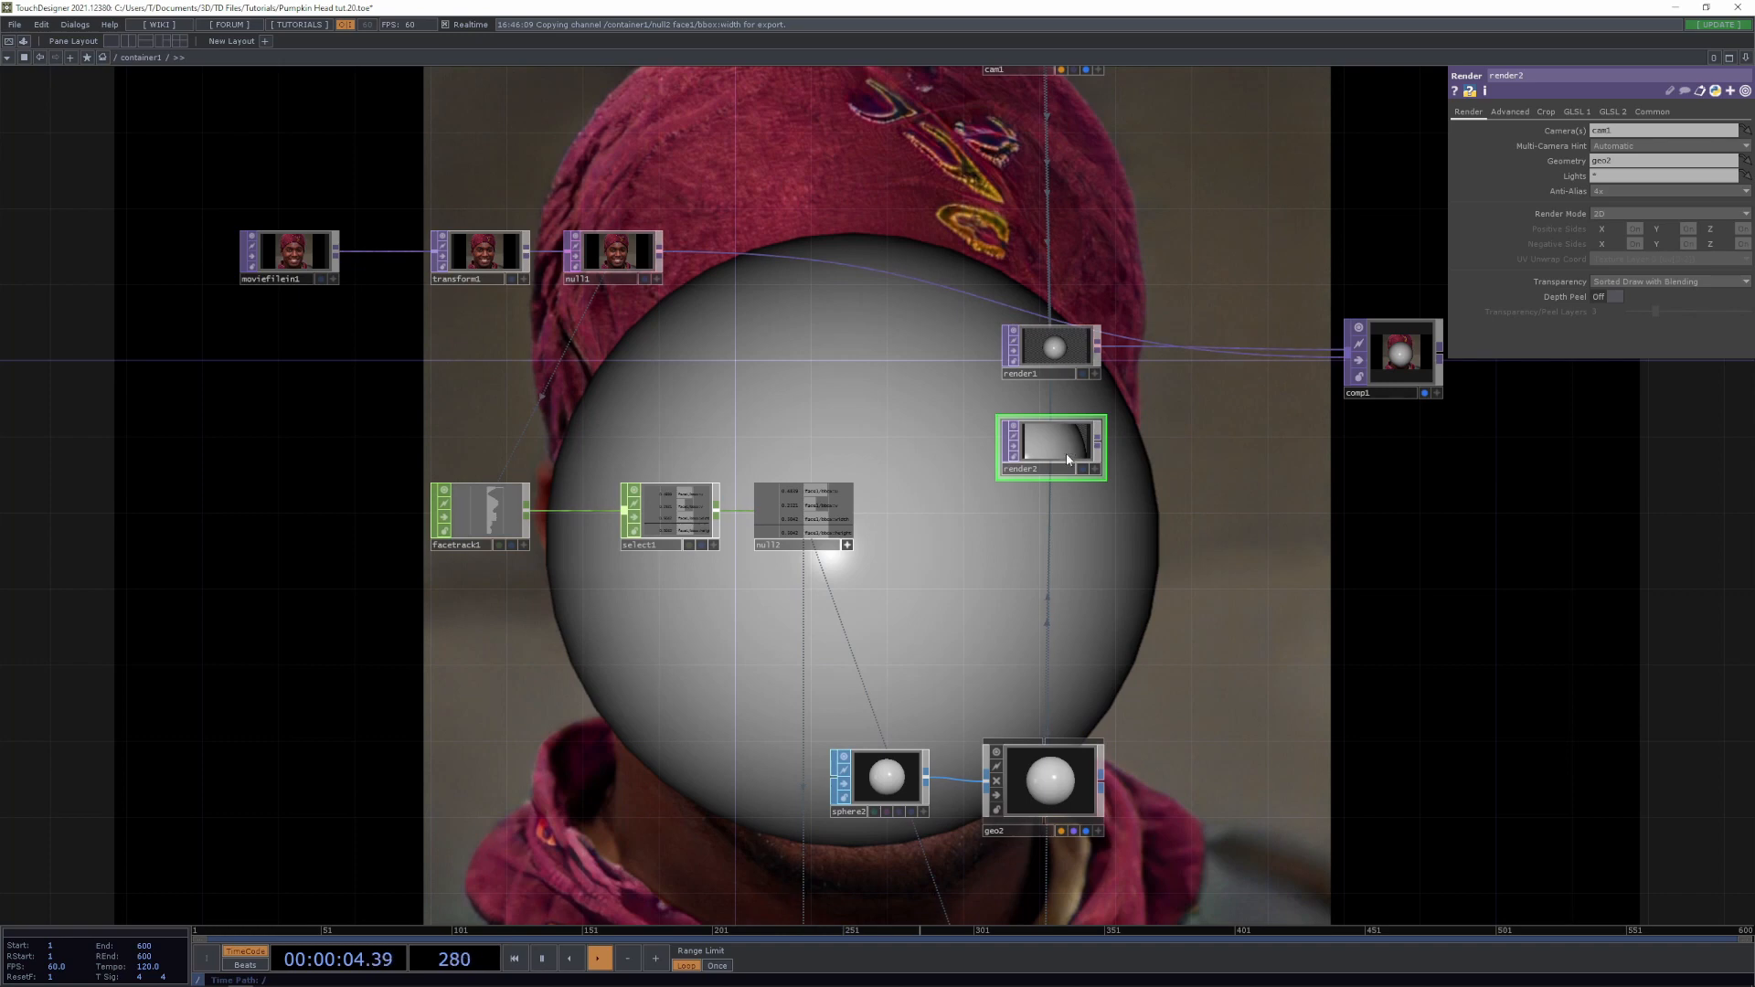
pyautogui.moveTo(1067, 457); pyautogui.dragTo(1068, 498)
pyautogui.scroll(2, 1043, 484)
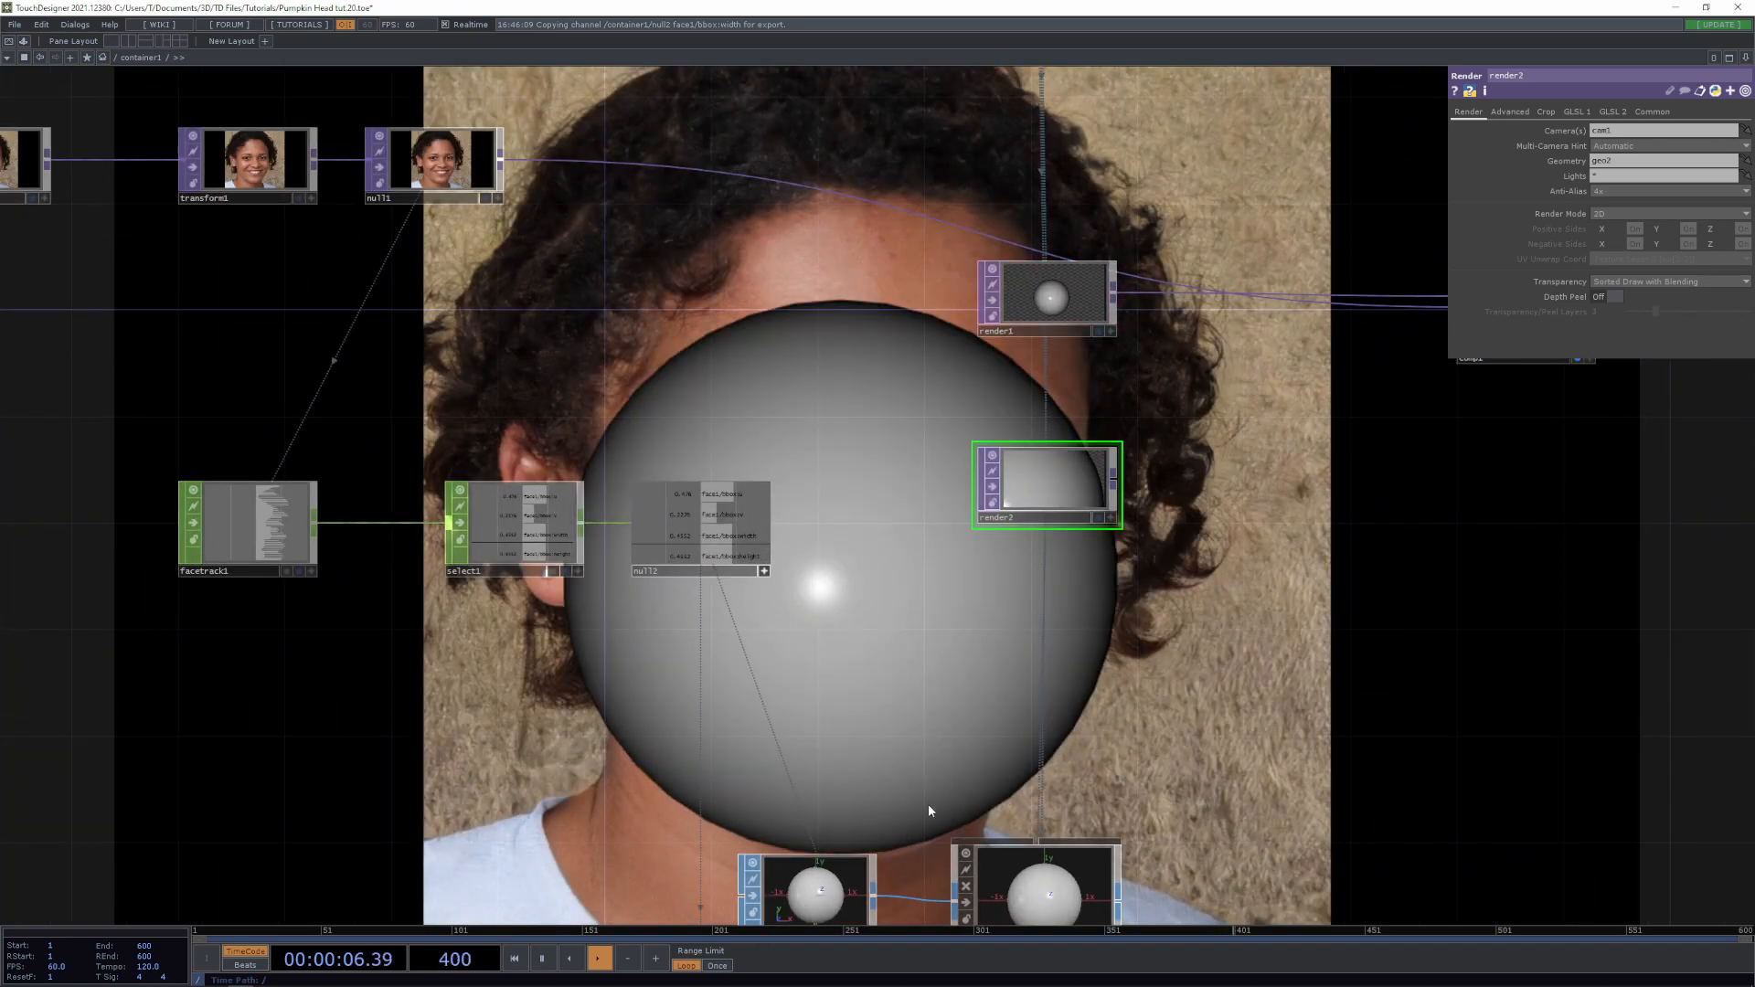
# Examine the face point channels in the facetrack1 node and compare them with the 68-point landmark diagram in the Opera browser
pyautogui.moveTo(897, 857); pyautogui.dragTo(886, 571)
pyautogui.moveTo(782, 609); pyautogui.dragTo(766, 624)
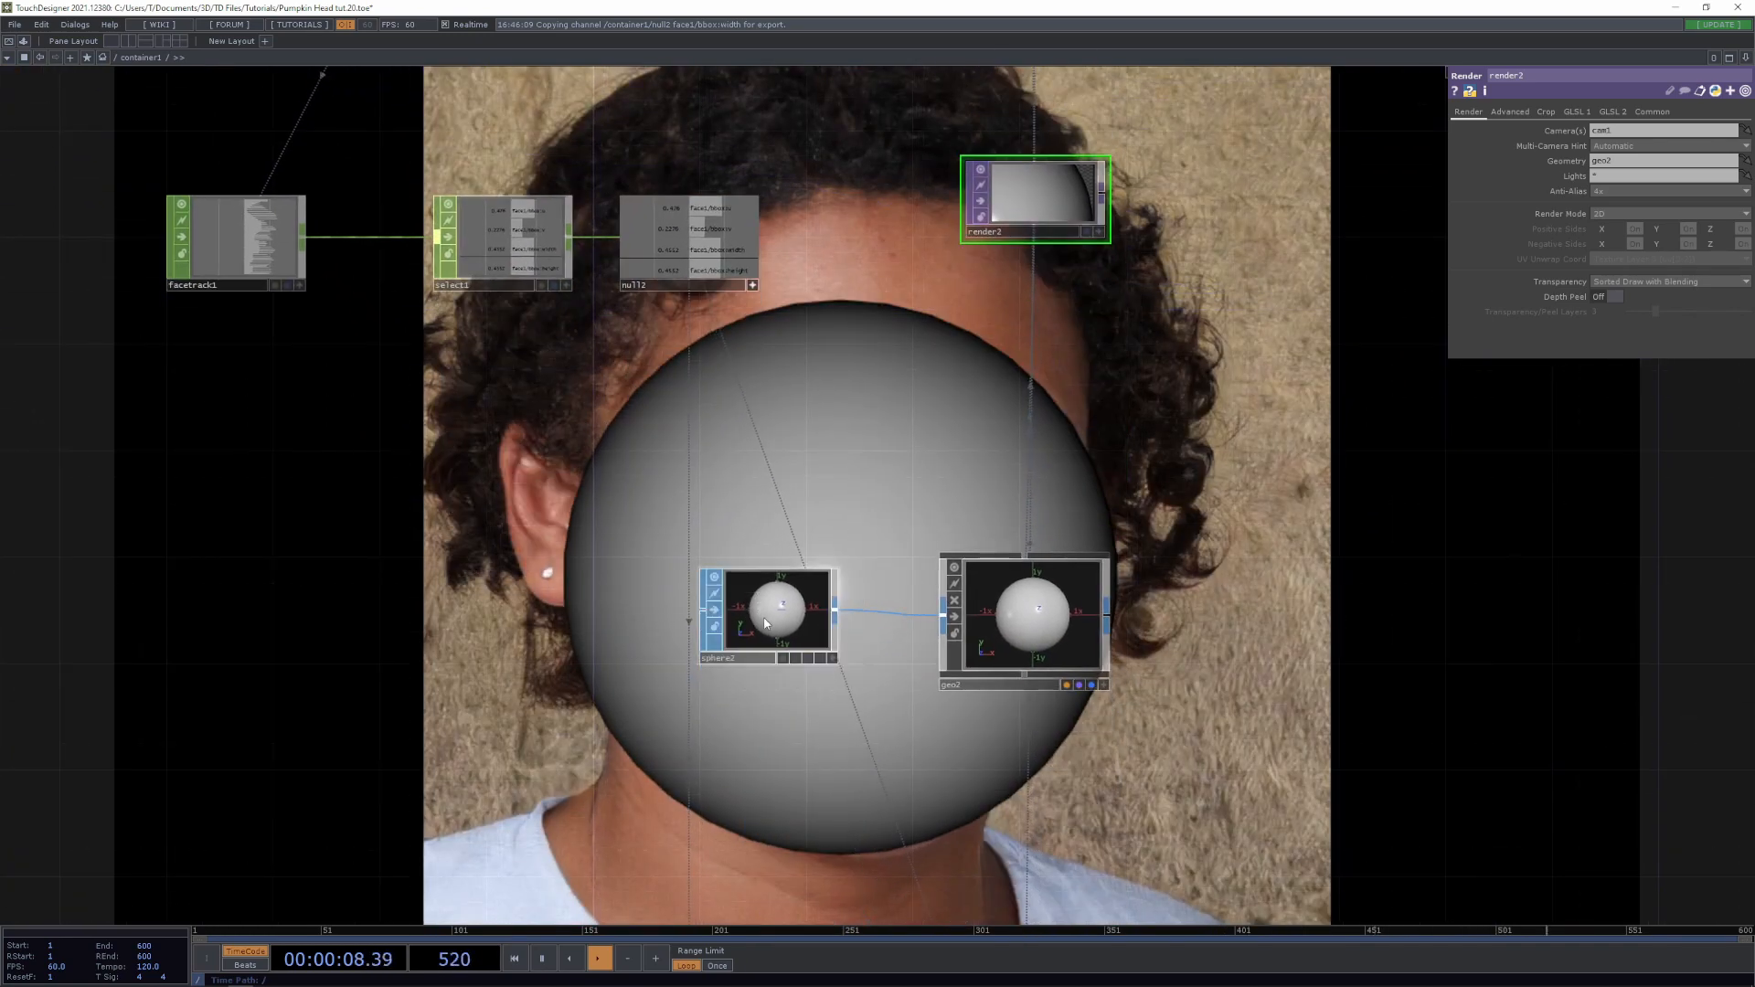
pyautogui.moveTo(460, 549); pyautogui.dragTo(857, 534)
pyautogui.scroll(3, 636, 278)
pyautogui.moveTo(733, 646); pyautogui.dragTo(795, 918)
pyautogui.scroll(5, 646, 487)
pyautogui.scroll(8, 823, 530)
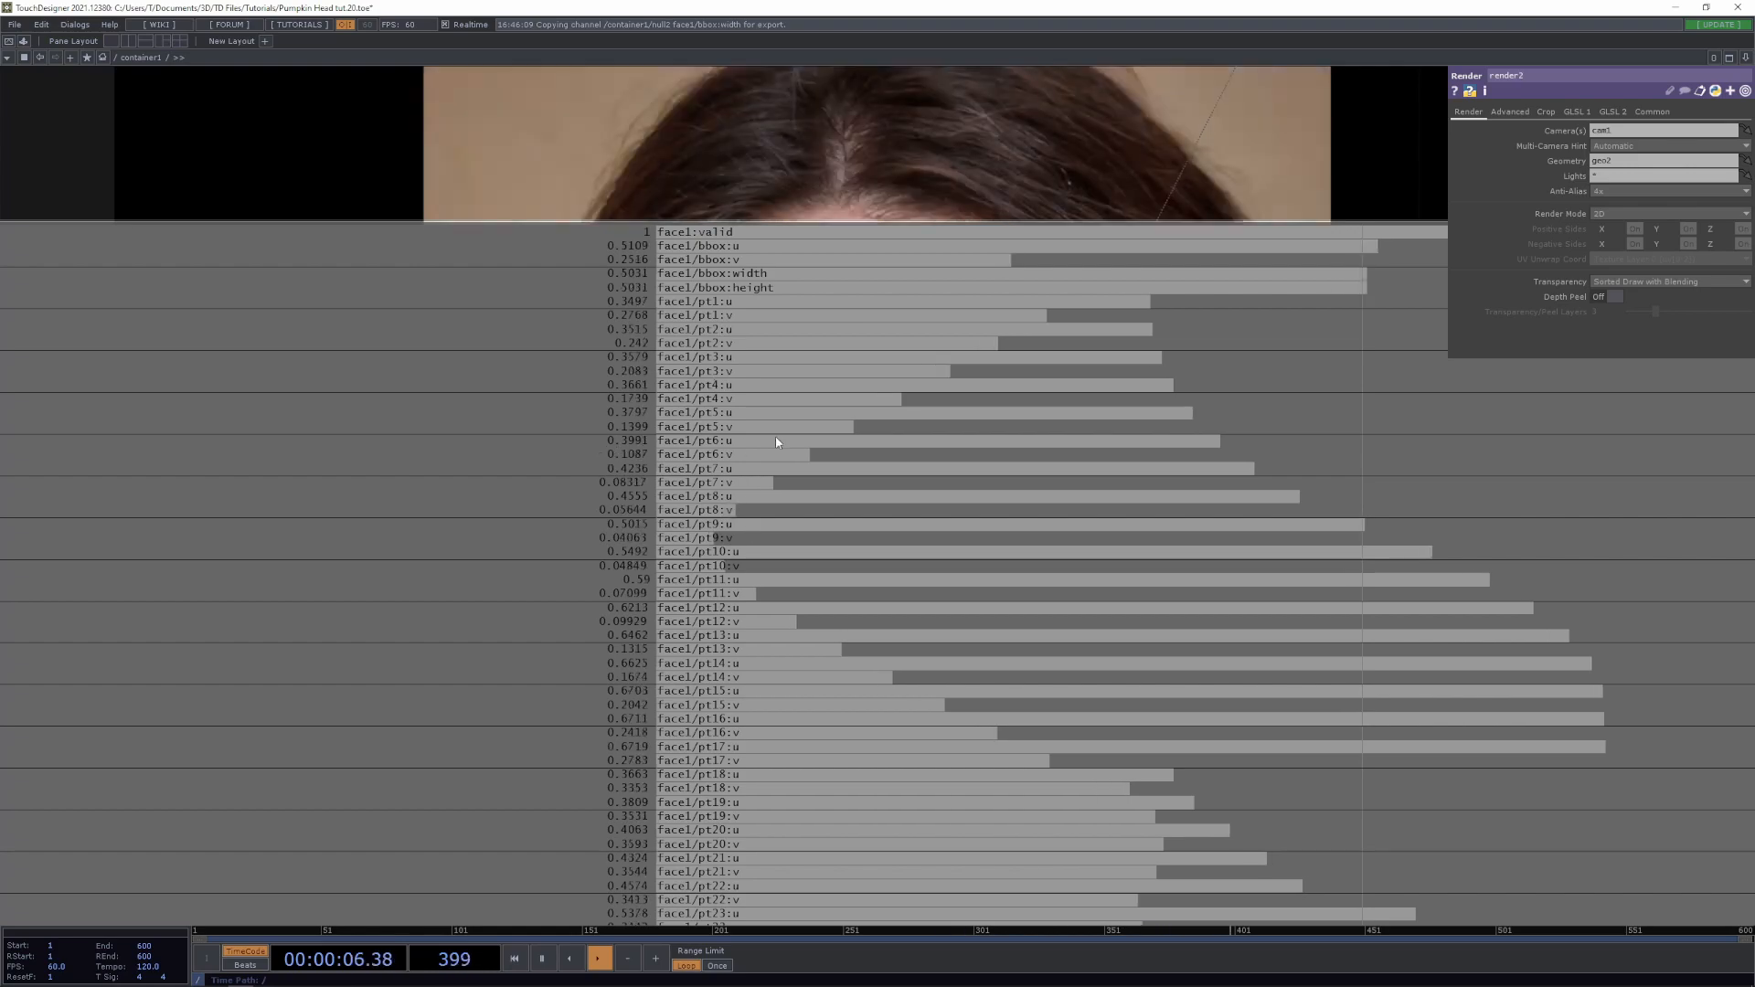
pyautogui.hotkey('alt', 'Tab')
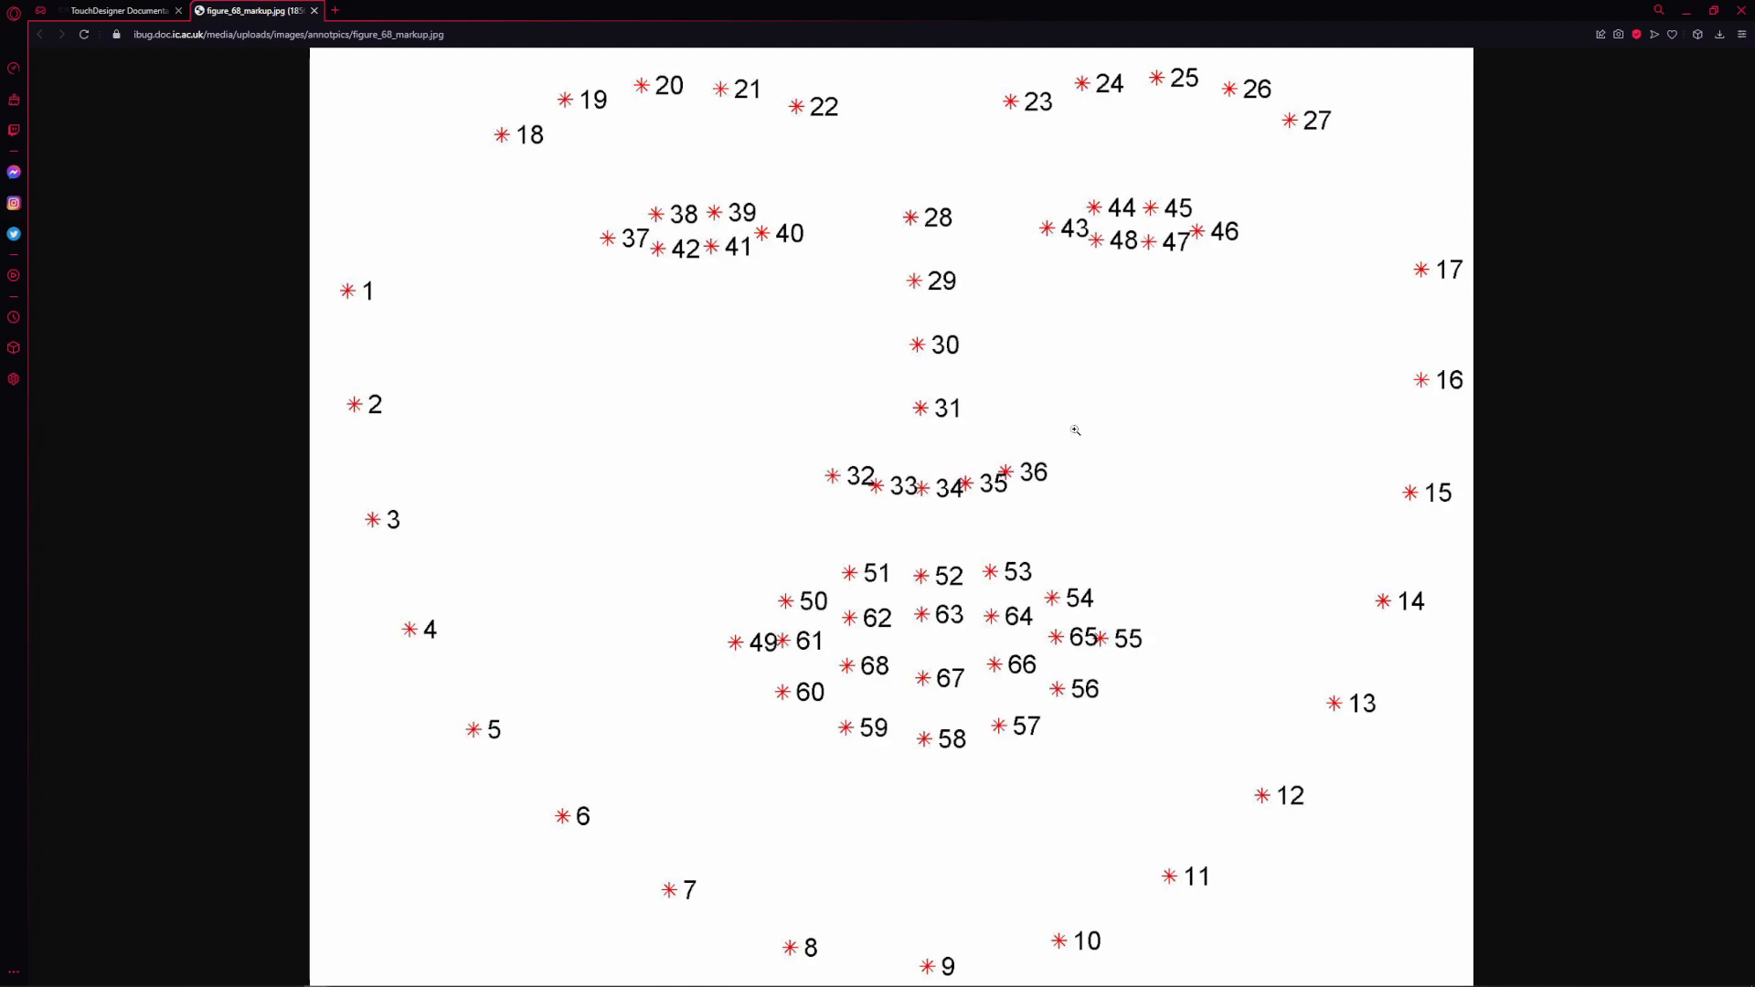
# Return to TouchDesigner, select the facetrack1 node to examine its channels and landmark settings, and recheck the 68-point diagram in Opera
pyautogui.hotkey('alt', 'Tab')
pyautogui.scroll(-6, 1022, 413)
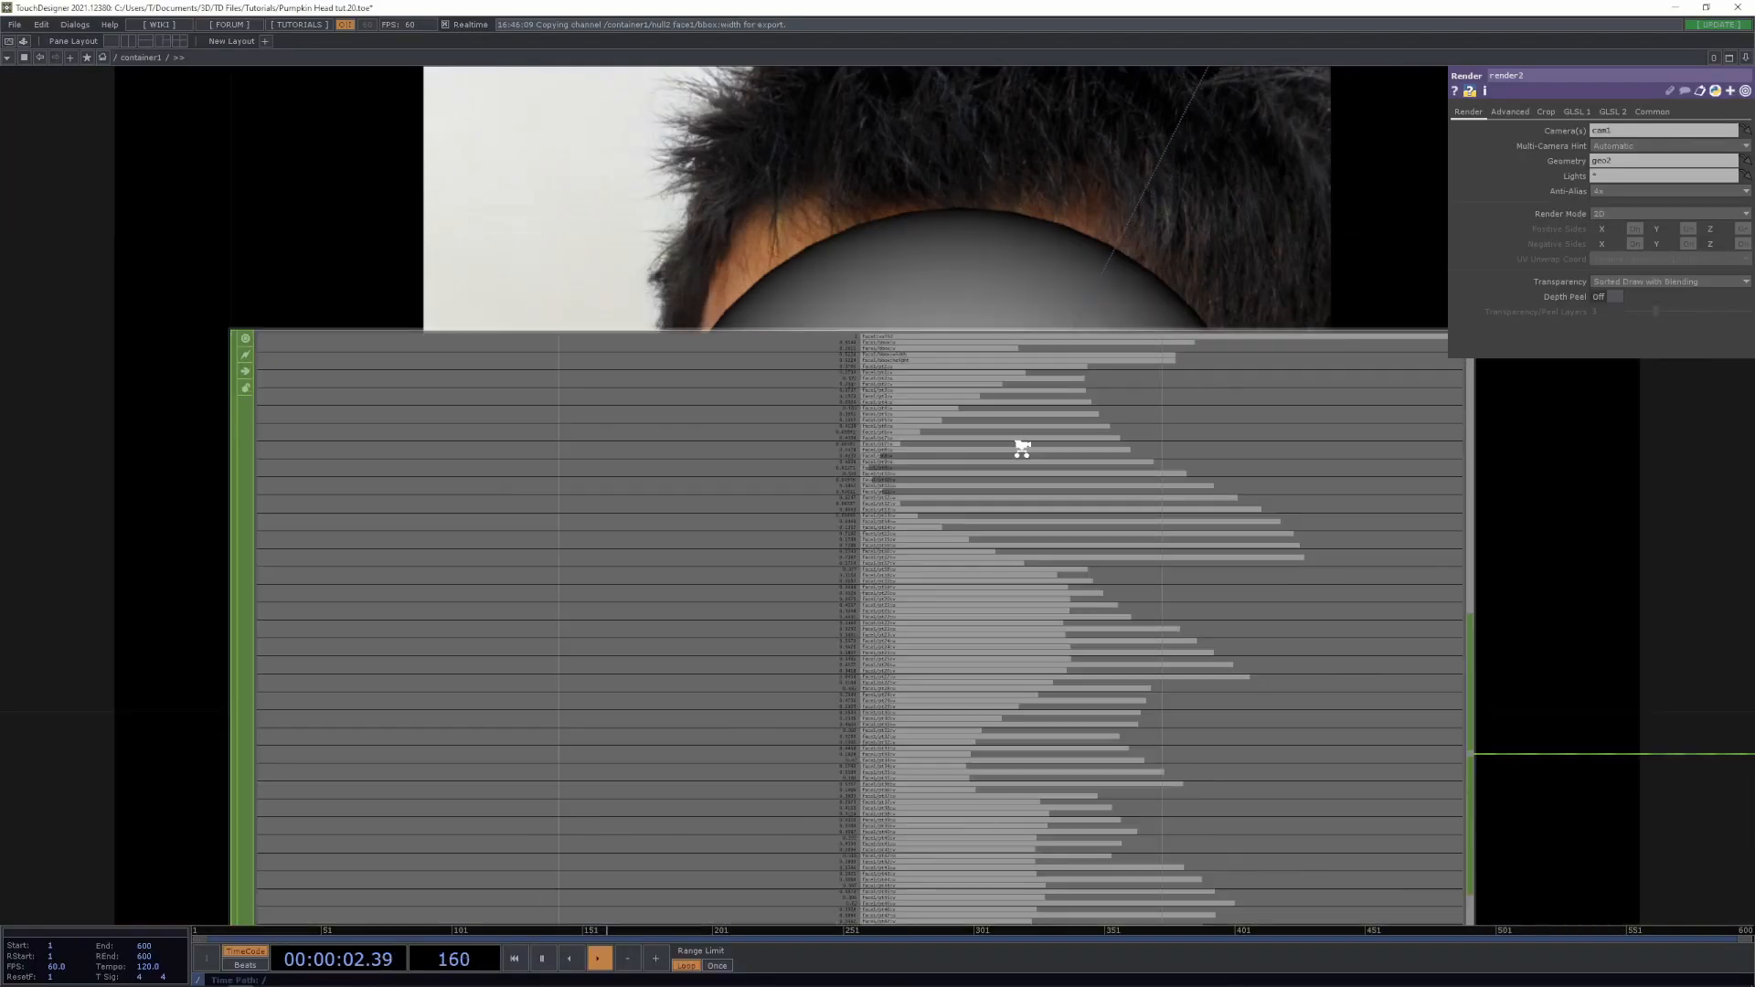
pyautogui.moveTo(1383, 758); pyautogui.dragTo(1257, 520)
pyautogui.scroll(5, 1203, 560)
pyautogui.moveTo(1233, 627); pyautogui.dragTo(1360, 923)
pyautogui.click(846, 474)
pyautogui.moveTo(1294, 648); pyautogui.dragTo(1357, 845)
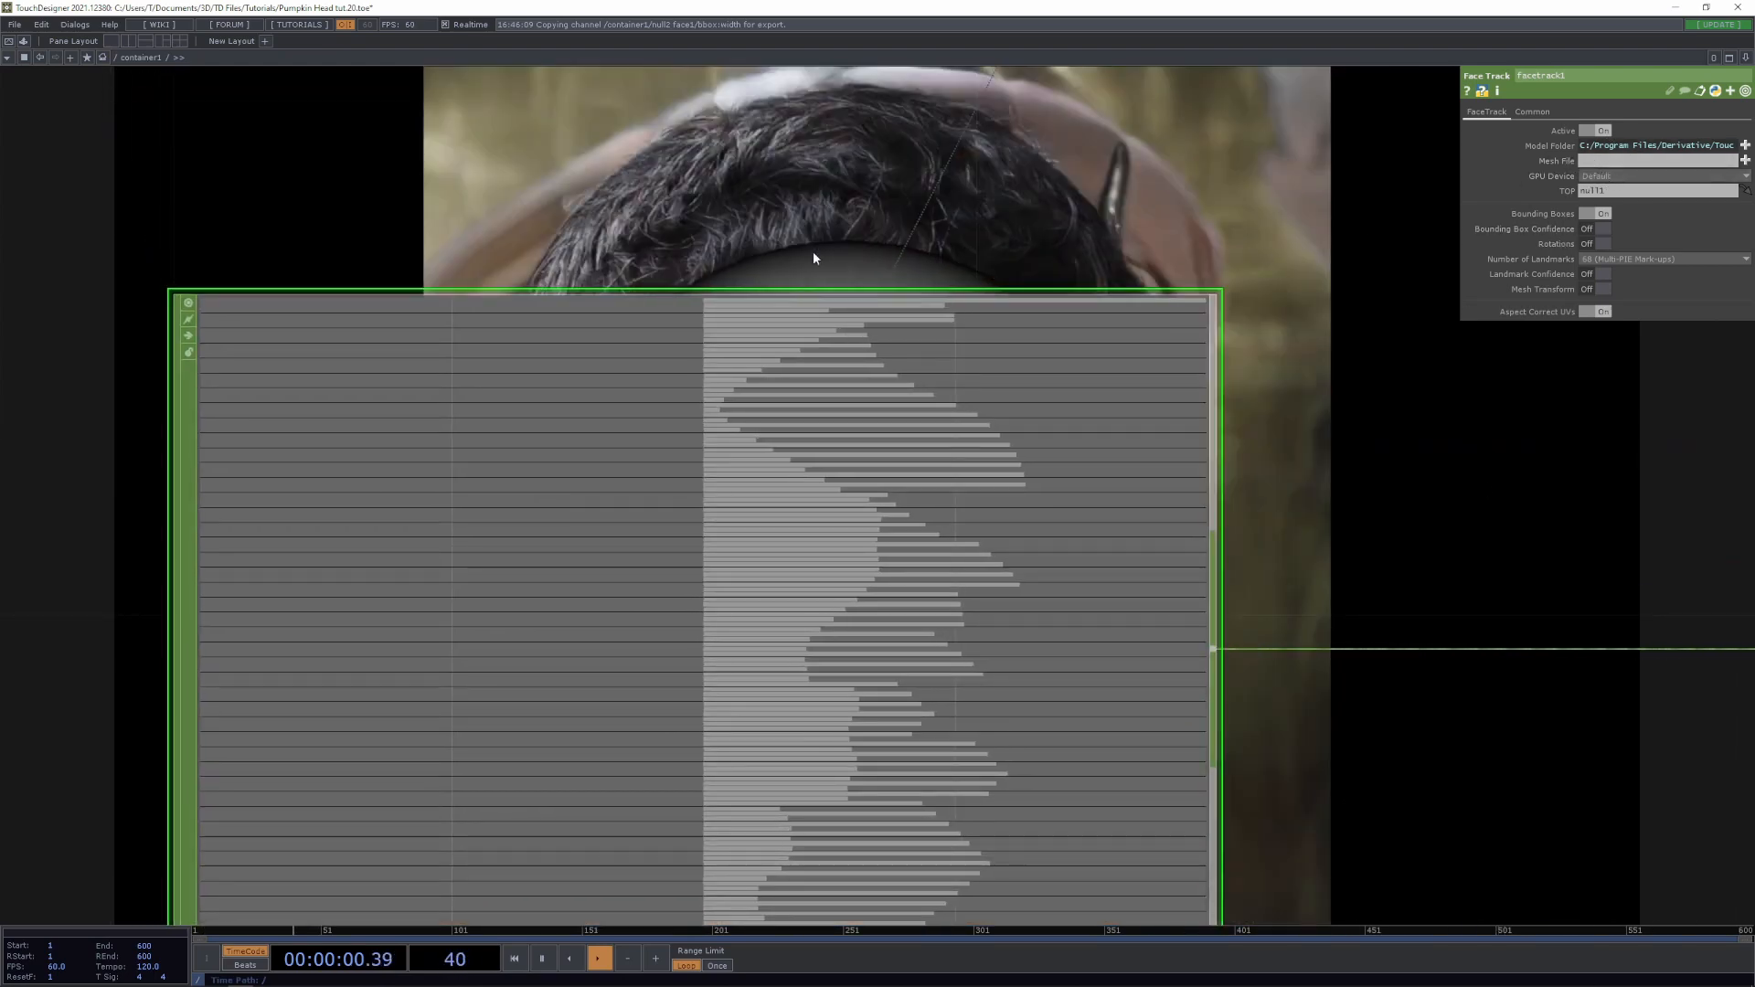
pyautogui.scroll(2, 813, 275)
pyautogui.hotkey('alt', 'Tab')
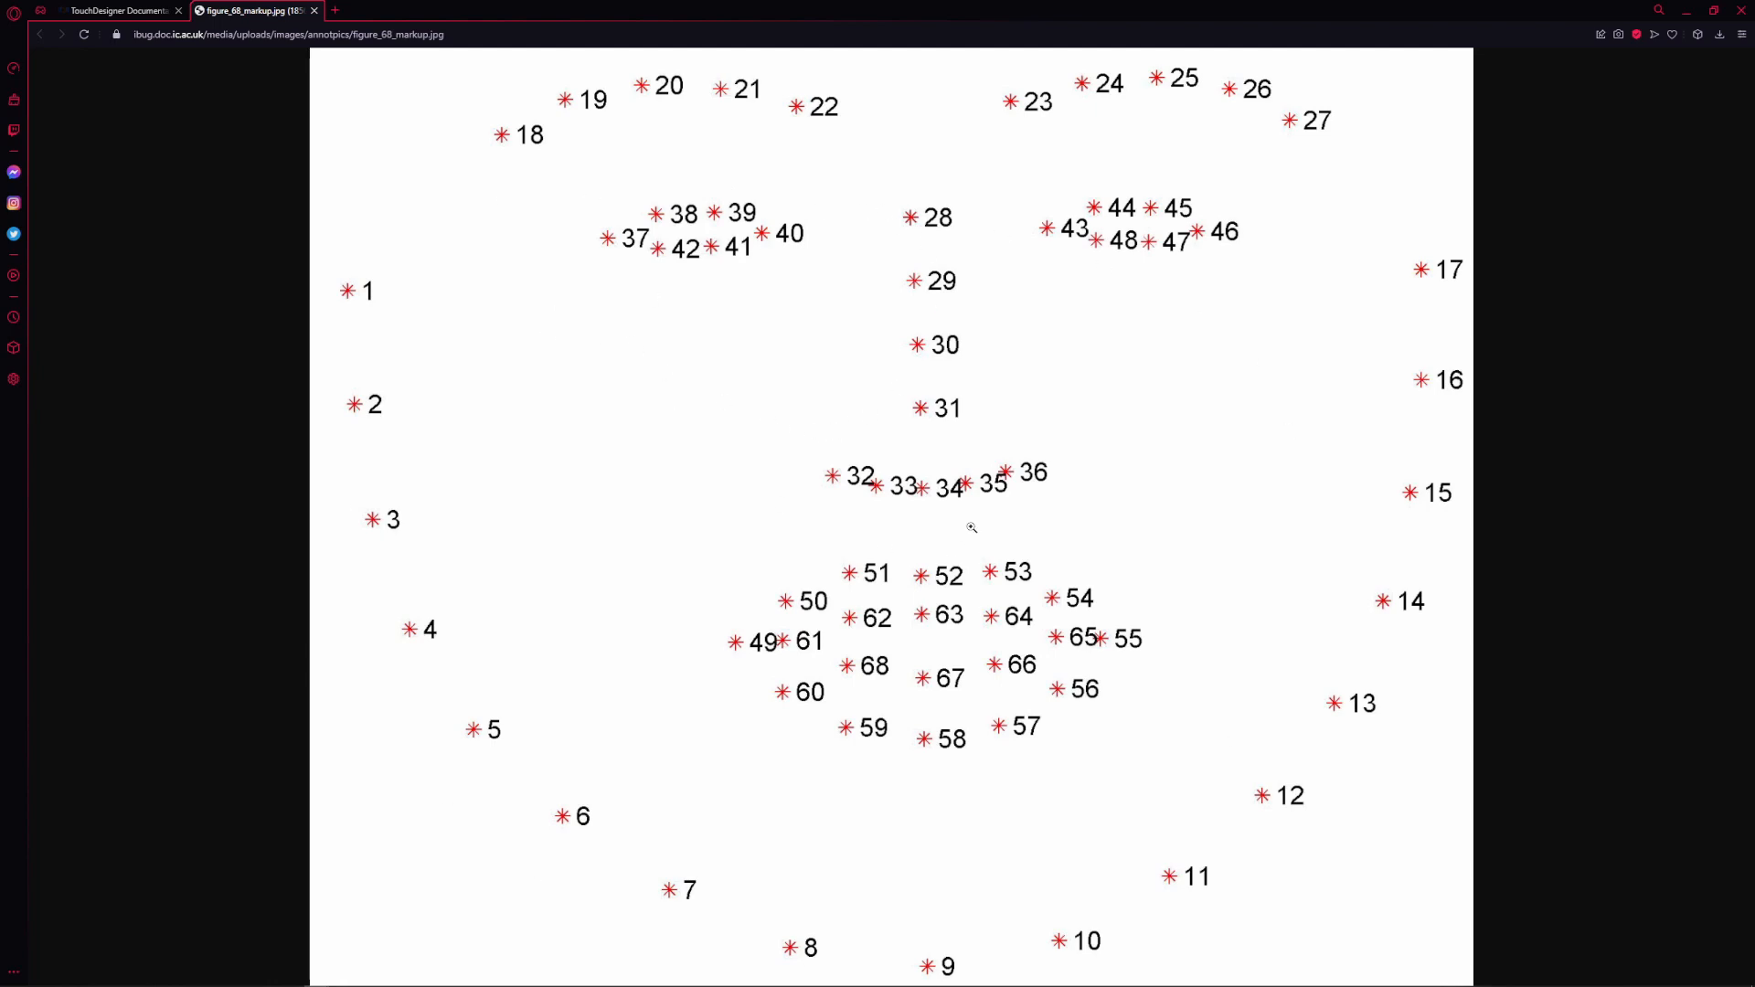
# Bring up the 126 Facial Landmarks image in Photos beside the 68-point diagram, examine its point numbering, and minimize it
pyautogui.hotkey('alt', 'Tab')
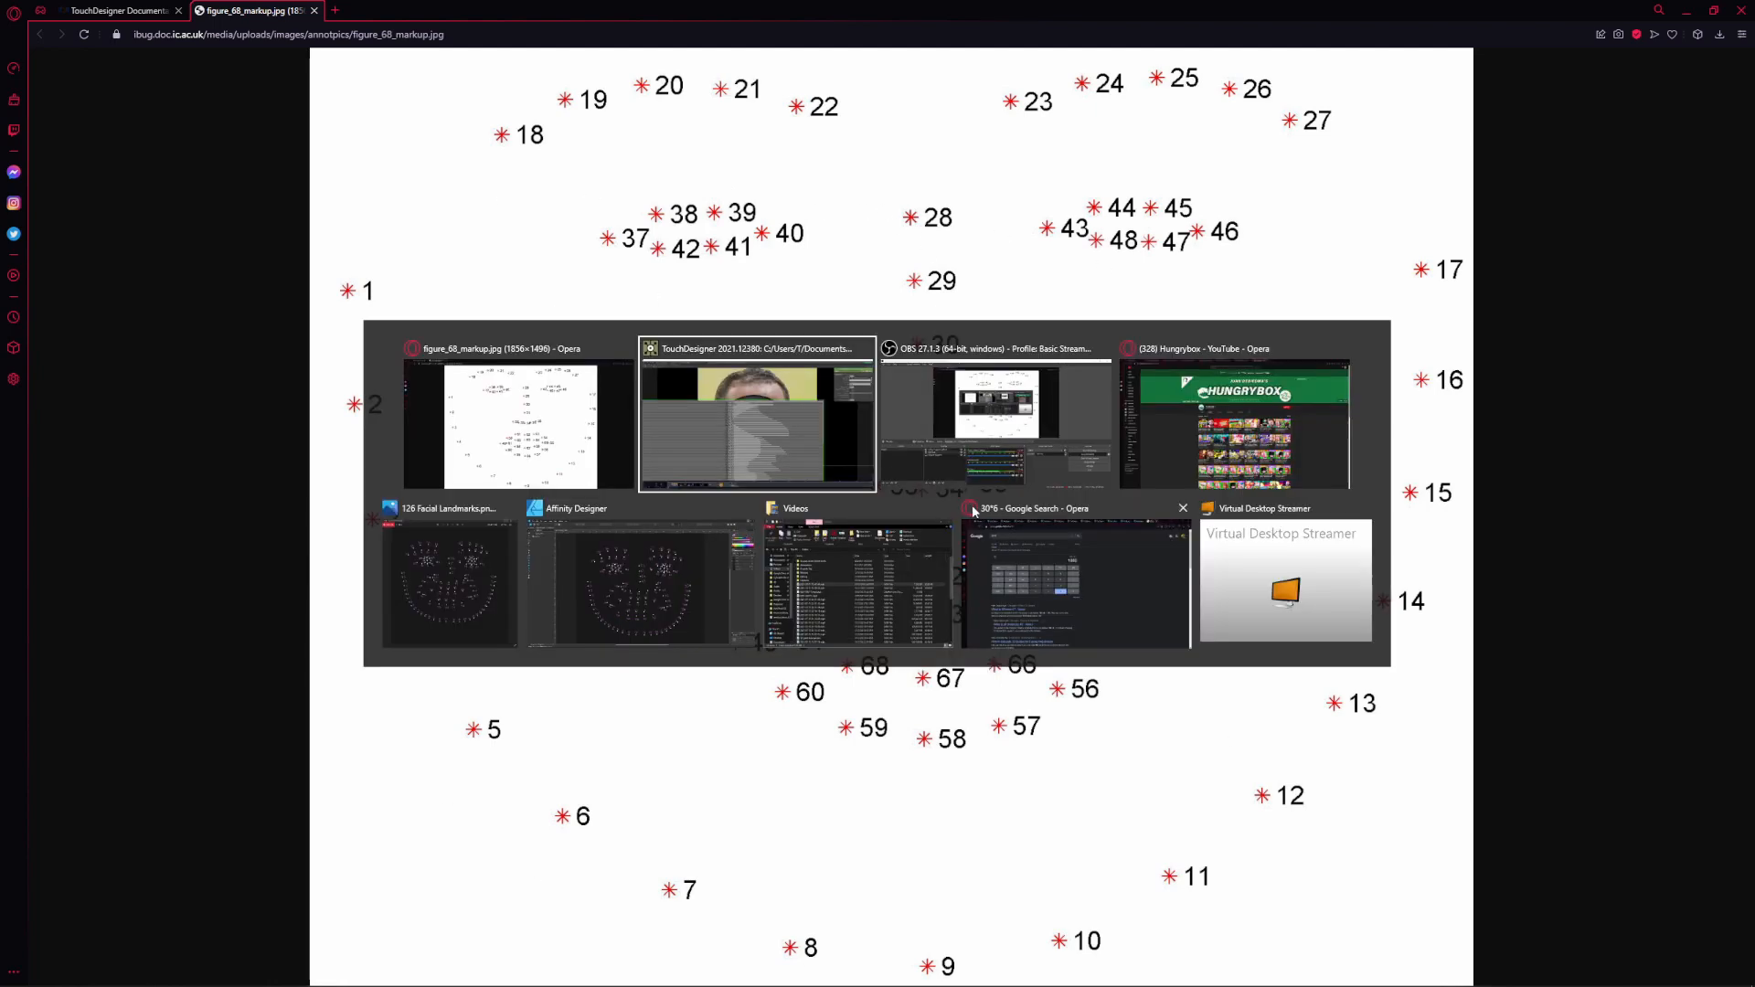
pyautogui.click(475, 595)
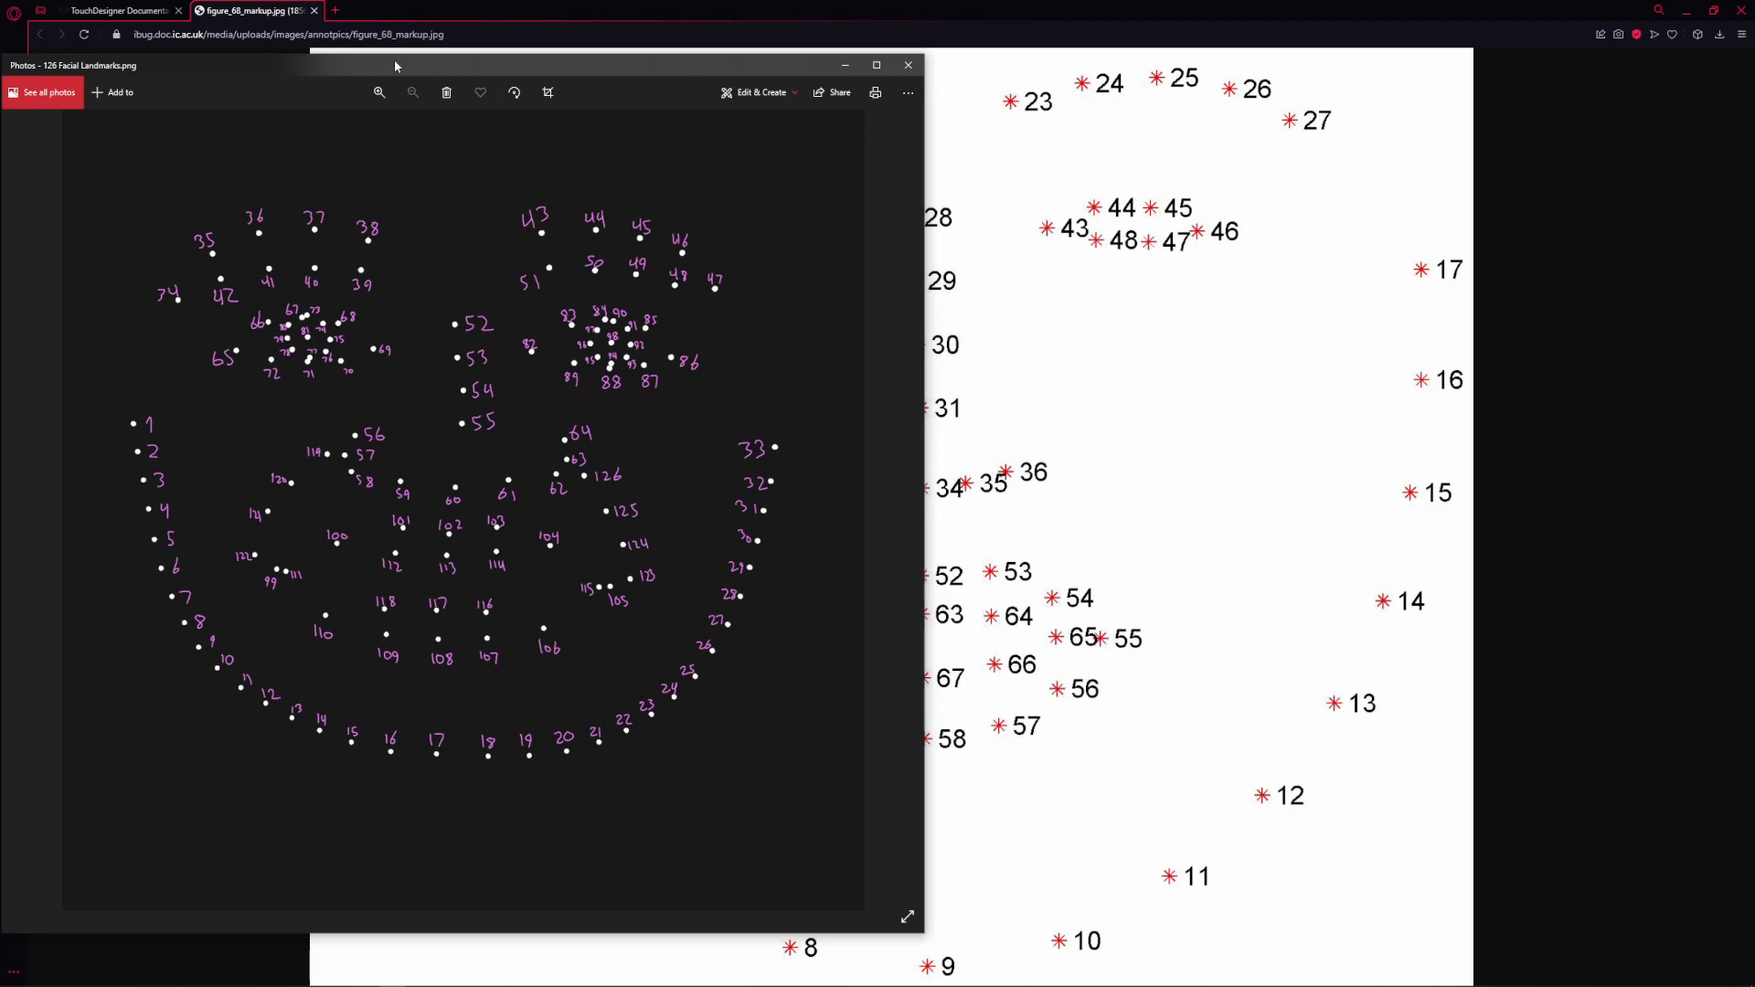
pyautogui.moveTo(394, 66); pyautogui.dragTo(962, 126)
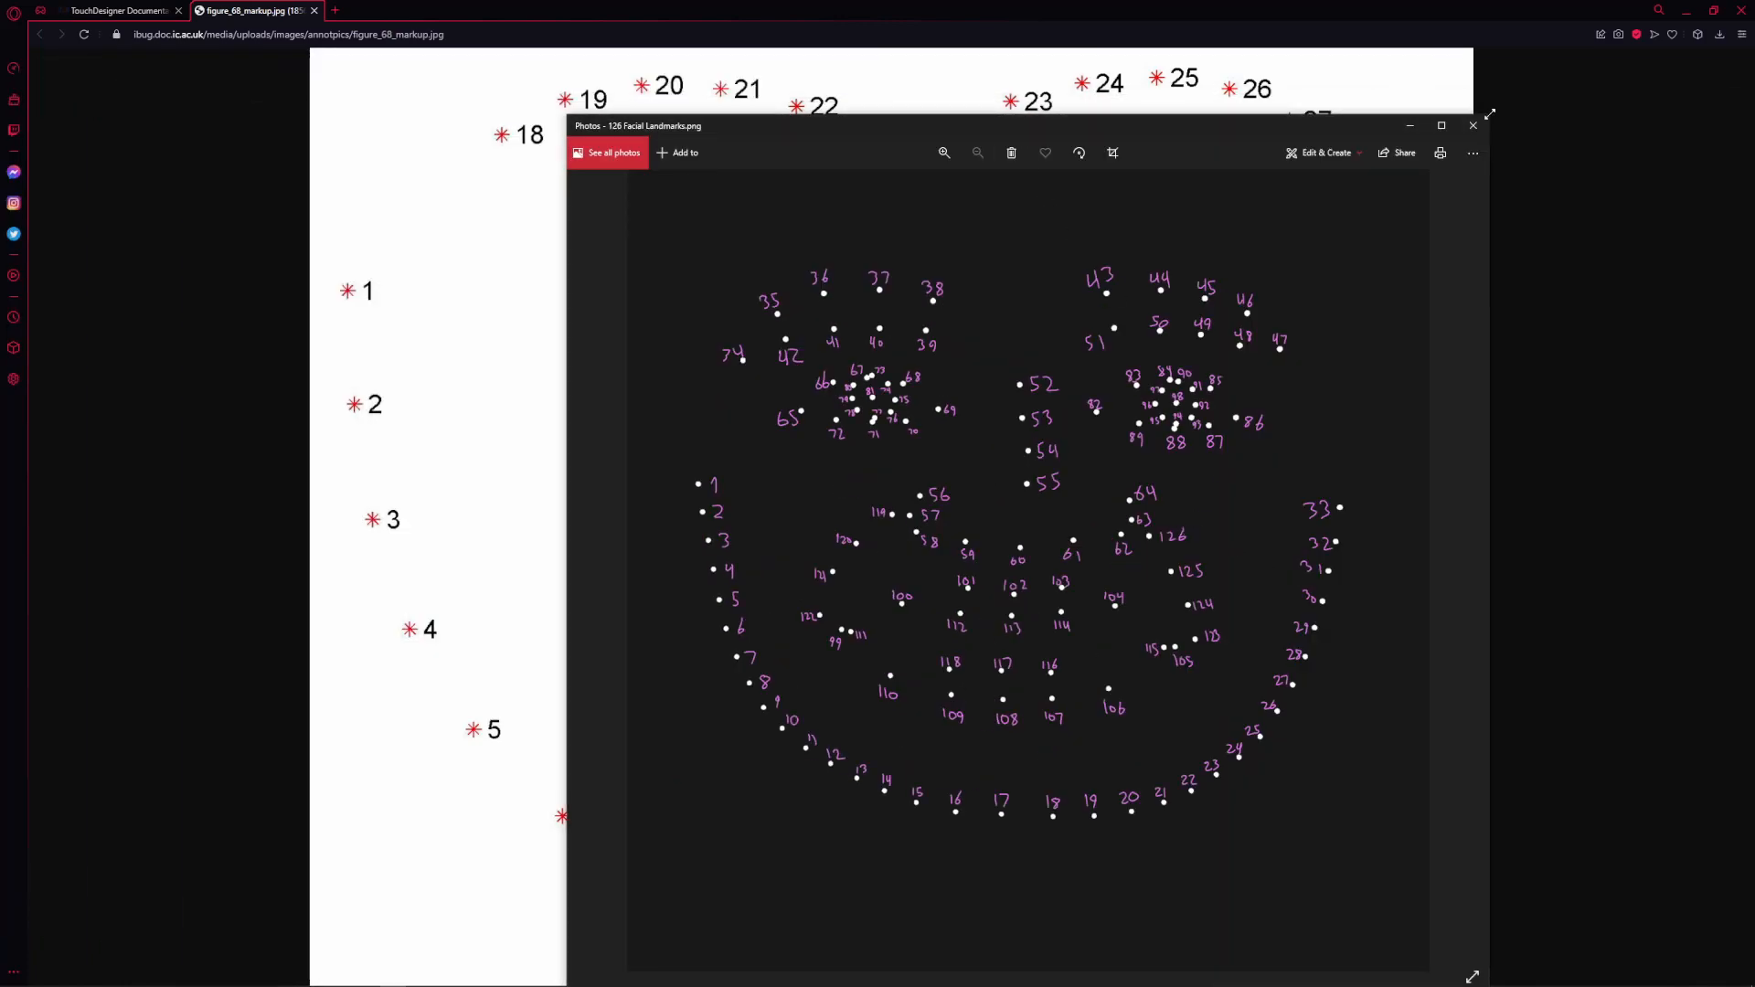
pyautogui.moveTo(1493, 118); pyautogui.dragTo(1198, 384)
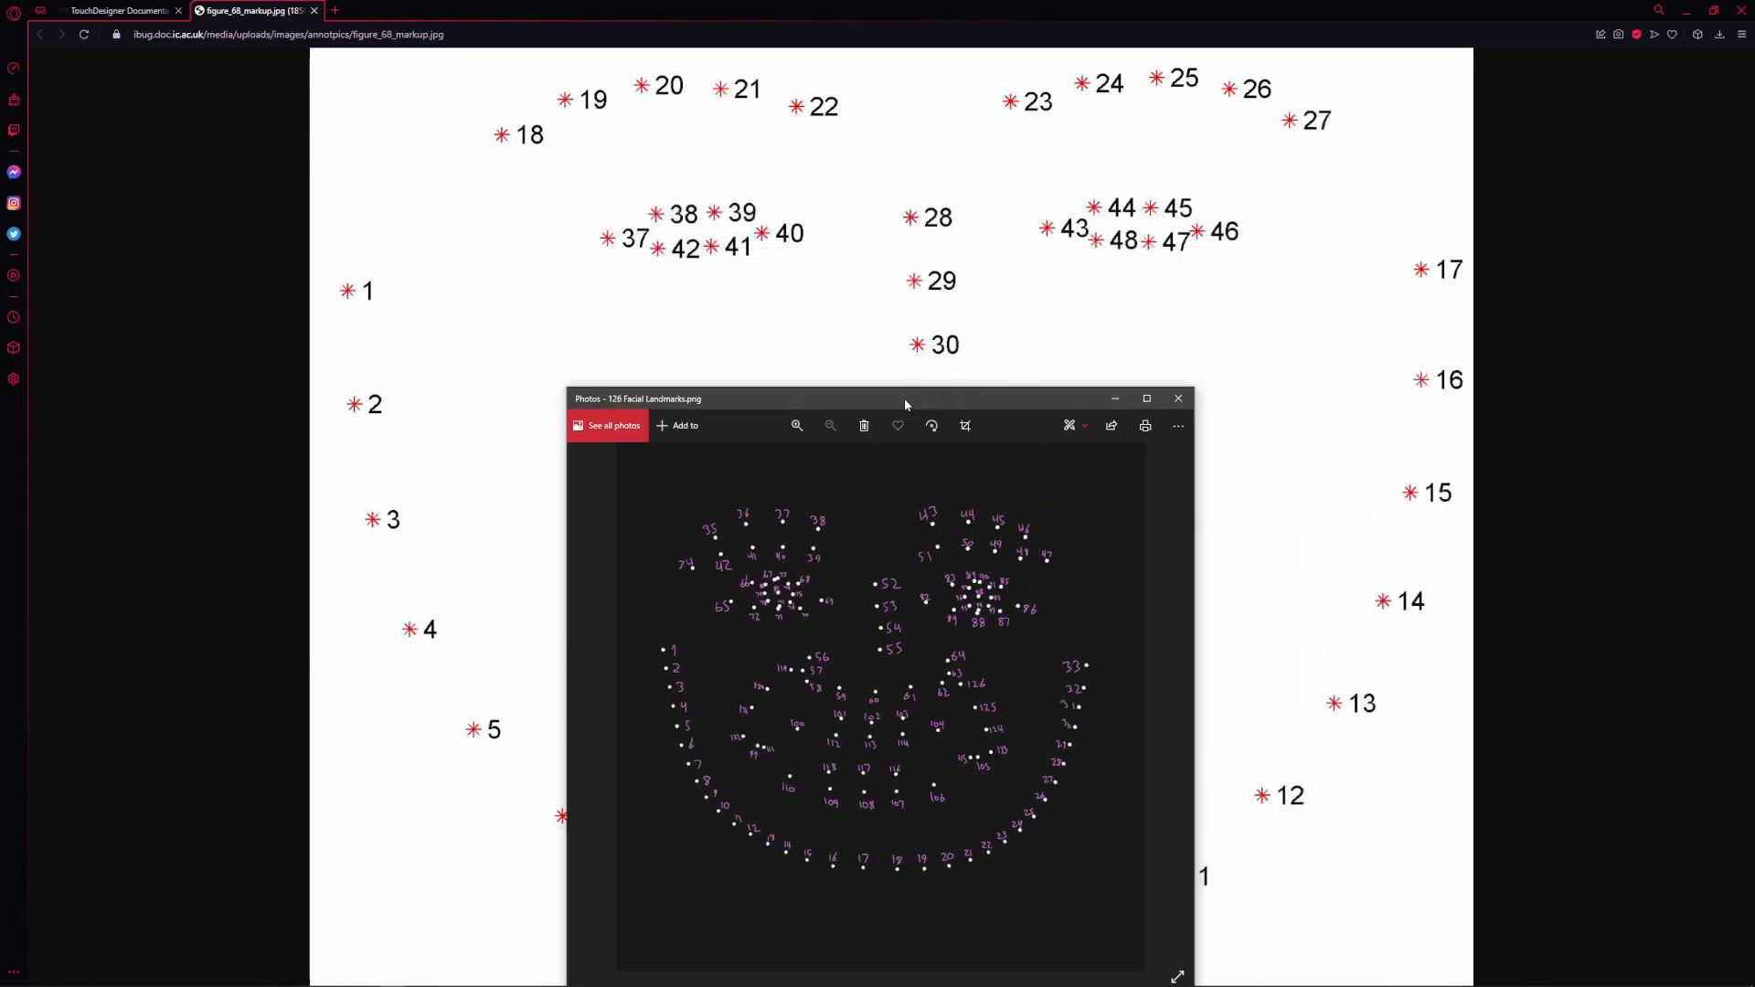
pyautogui.moveTo(903, 397); pyautogui.dragTo(1429, 376)
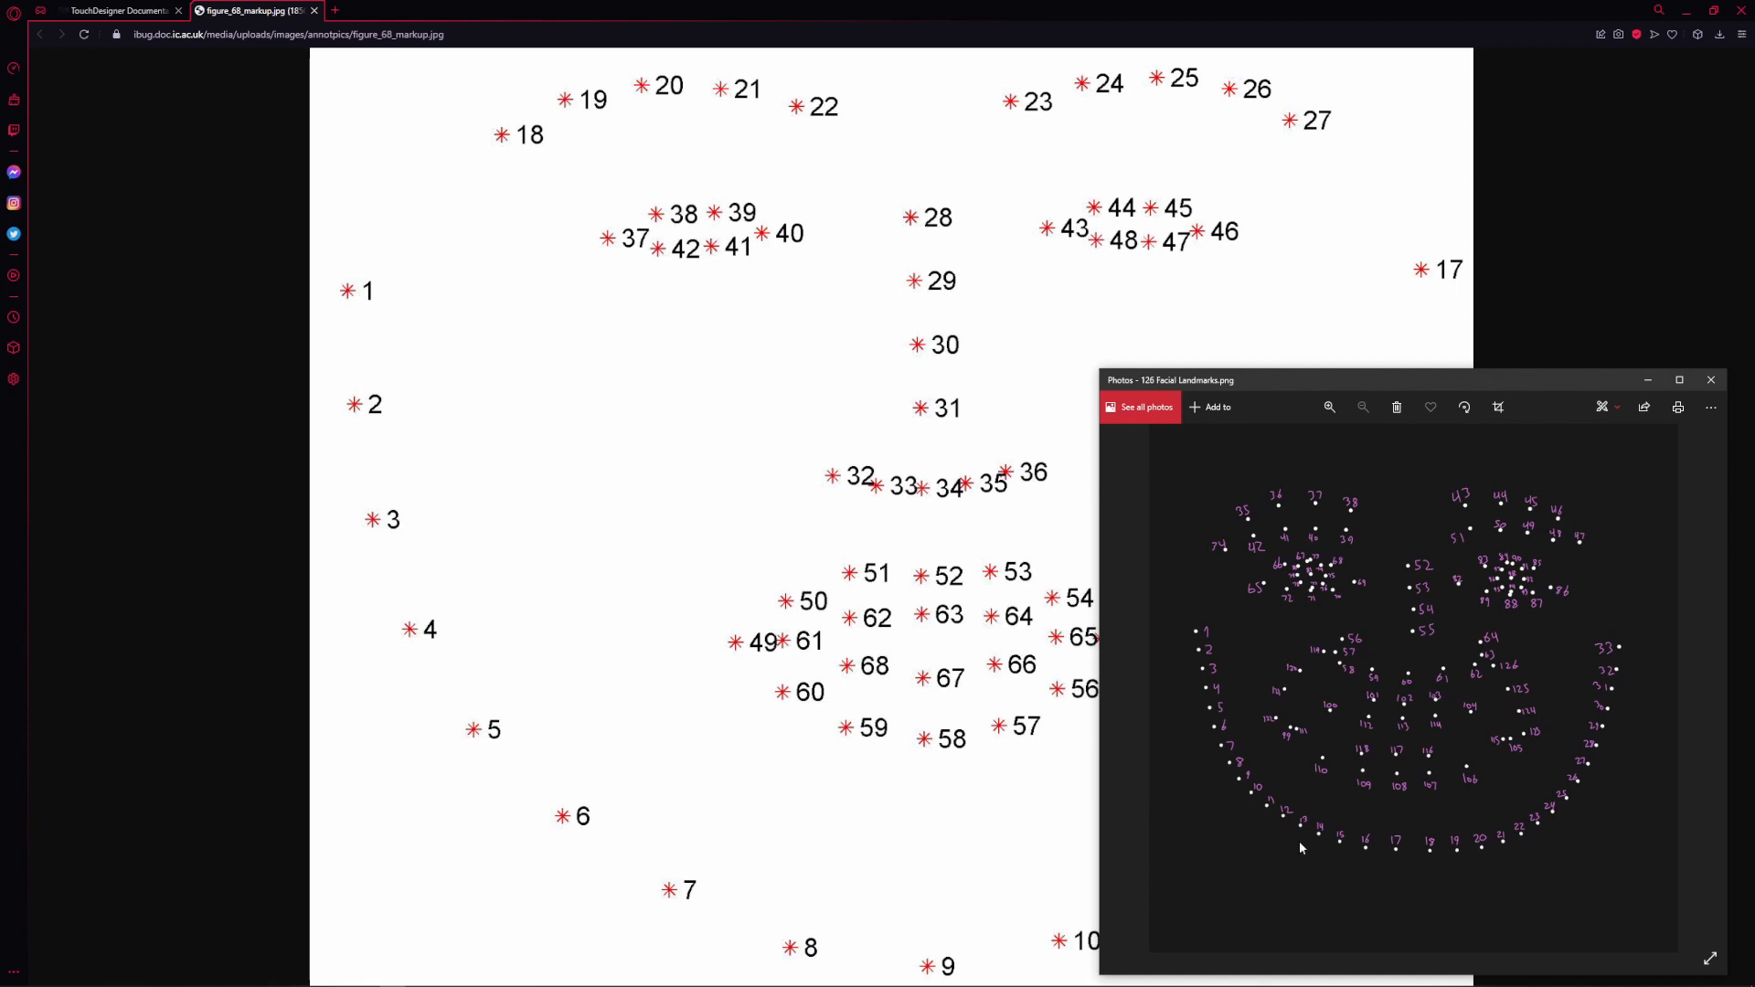
pyautogui.scroll(3, 1422, 694)
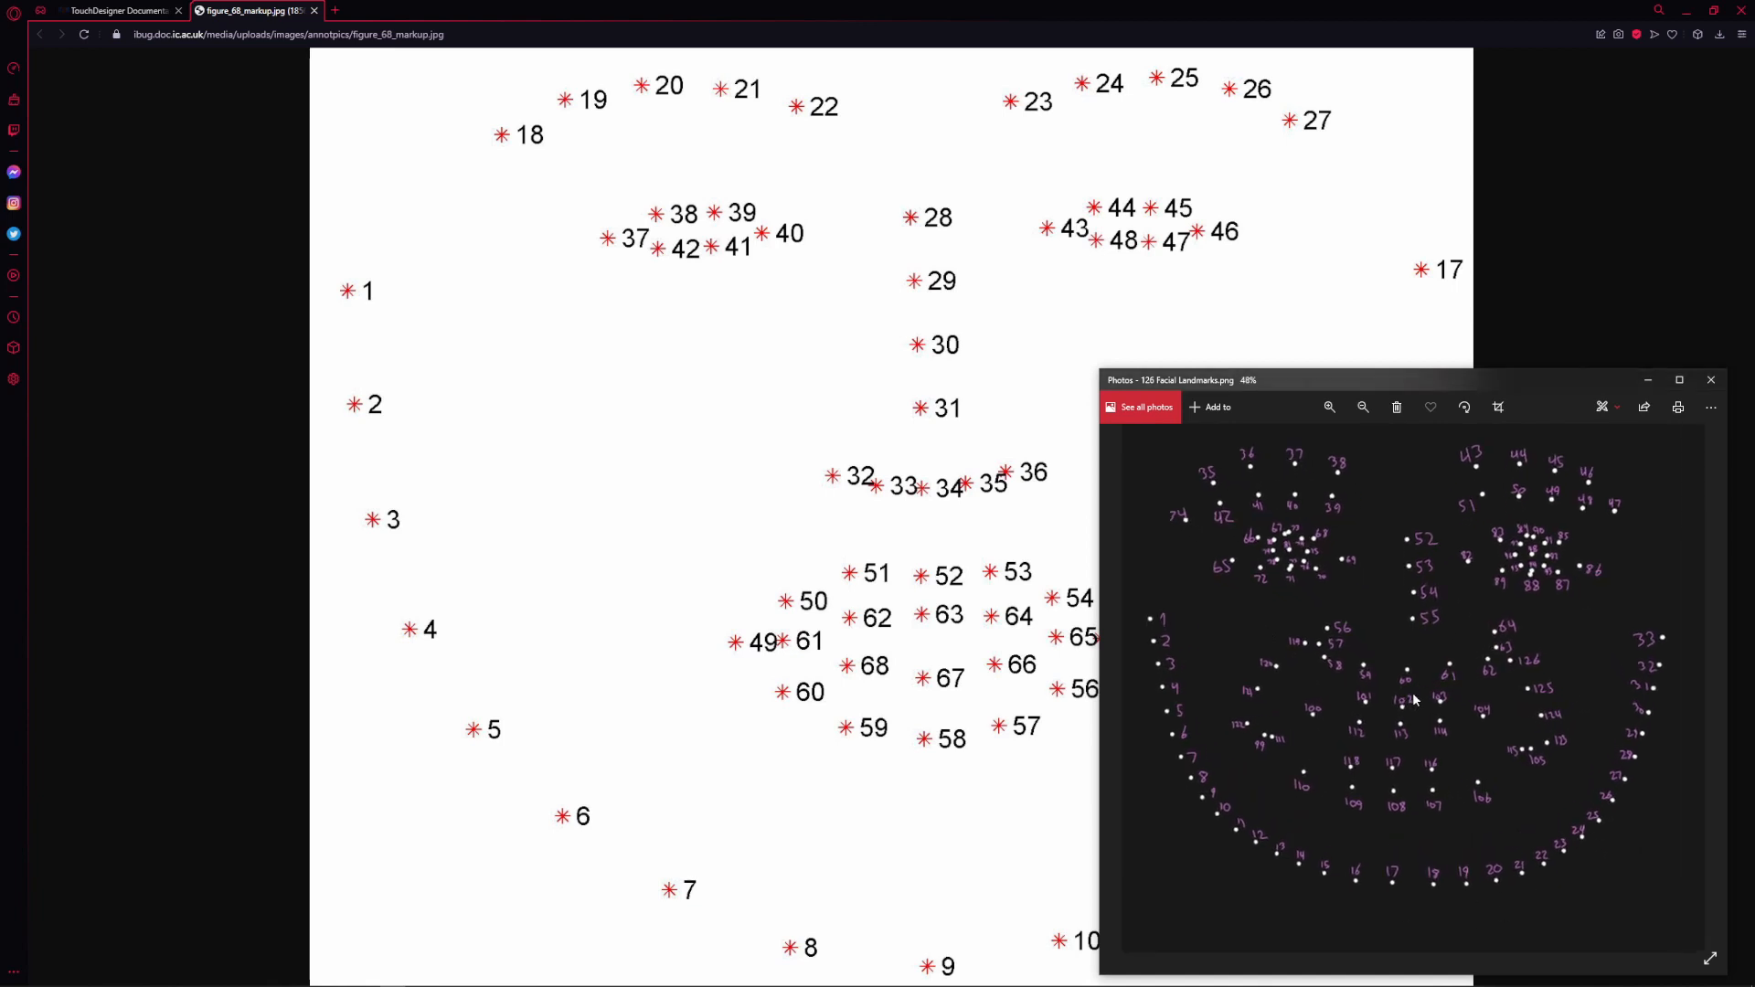
pyautogui.moveTo(1397, 632); pyautogui.dragTo(1402, 629)
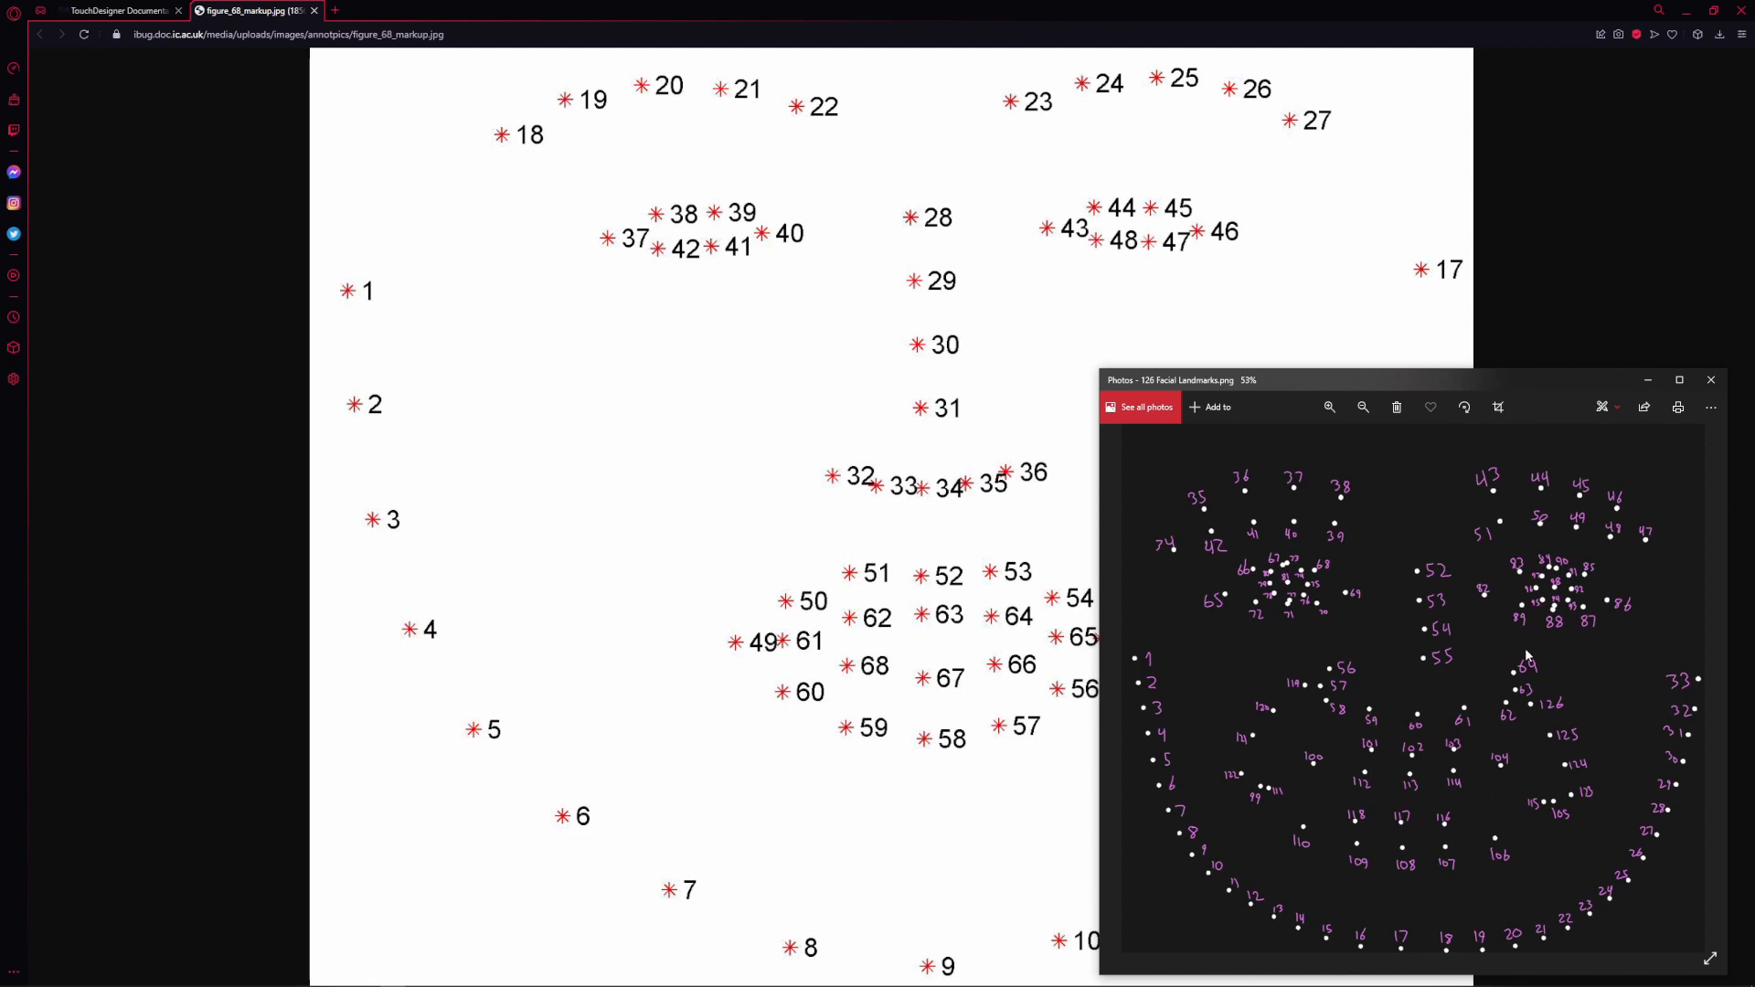
pyautogui.click(1647, 379)
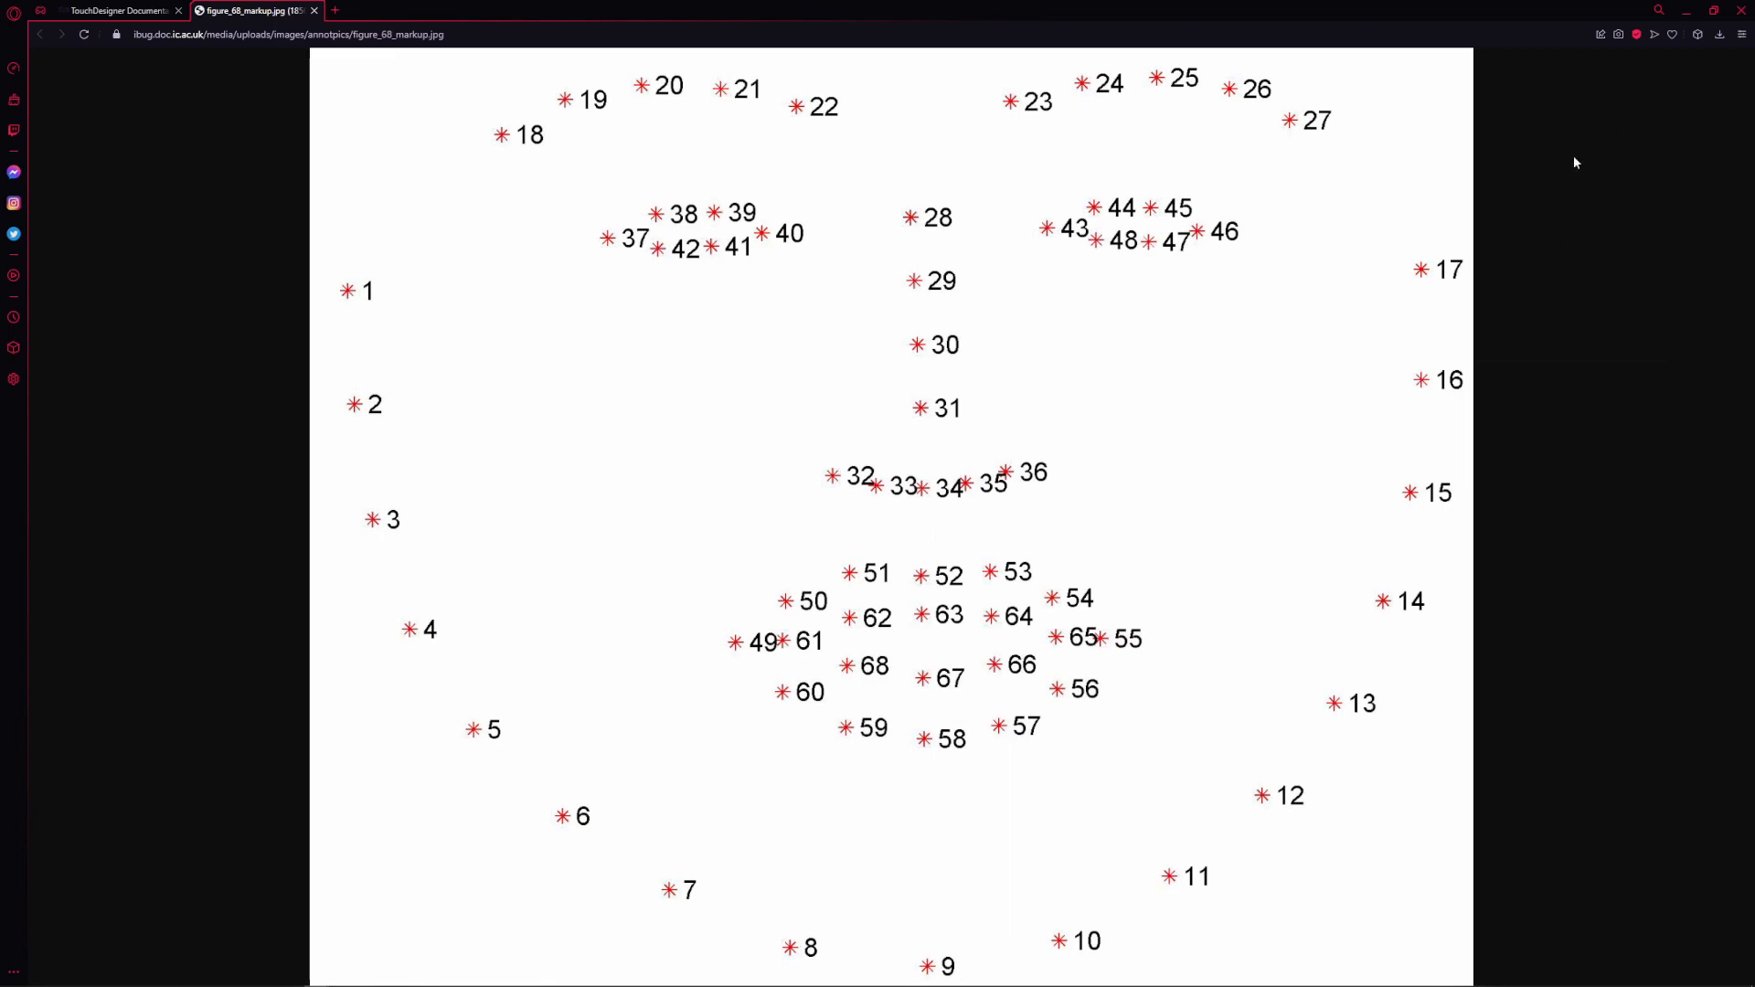
# Switch back to TouchDesigner, set facetrack1's Number of Landmarks to 126, and inspect the node's info
pyautogui.hotkey('alt', 'Tab')
pyautogui.hotkey('alt', 'Tab')
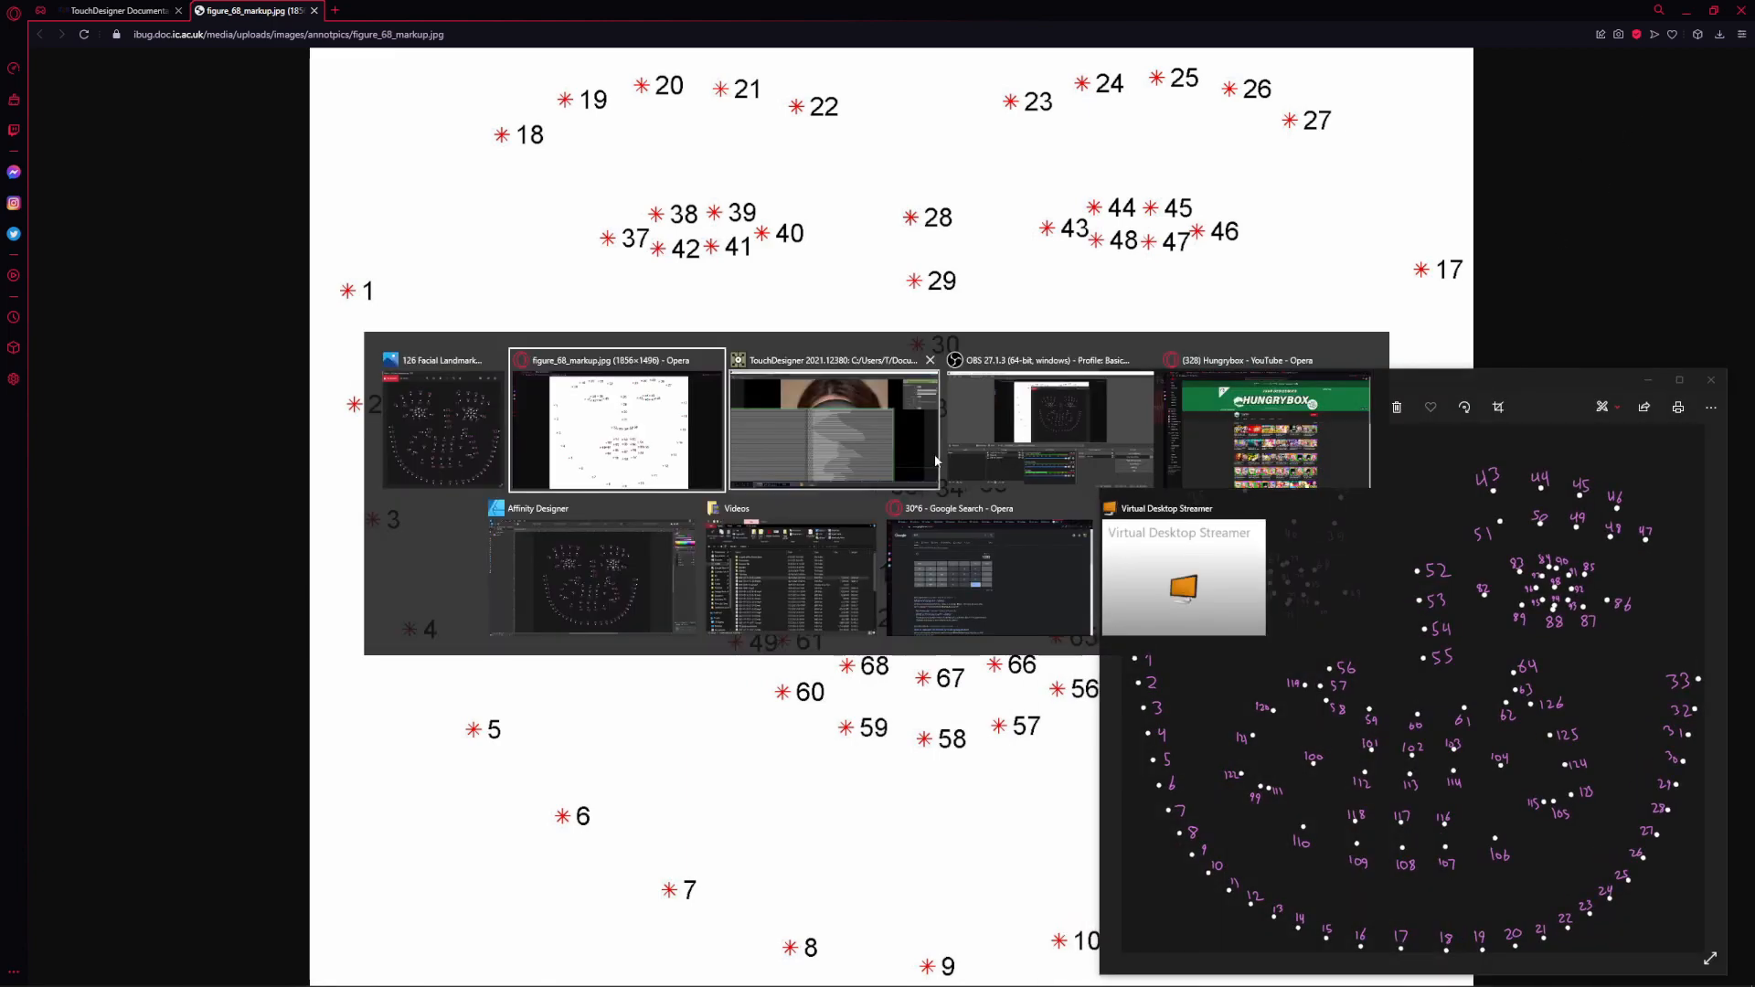
pyautogui.click(880, 436)
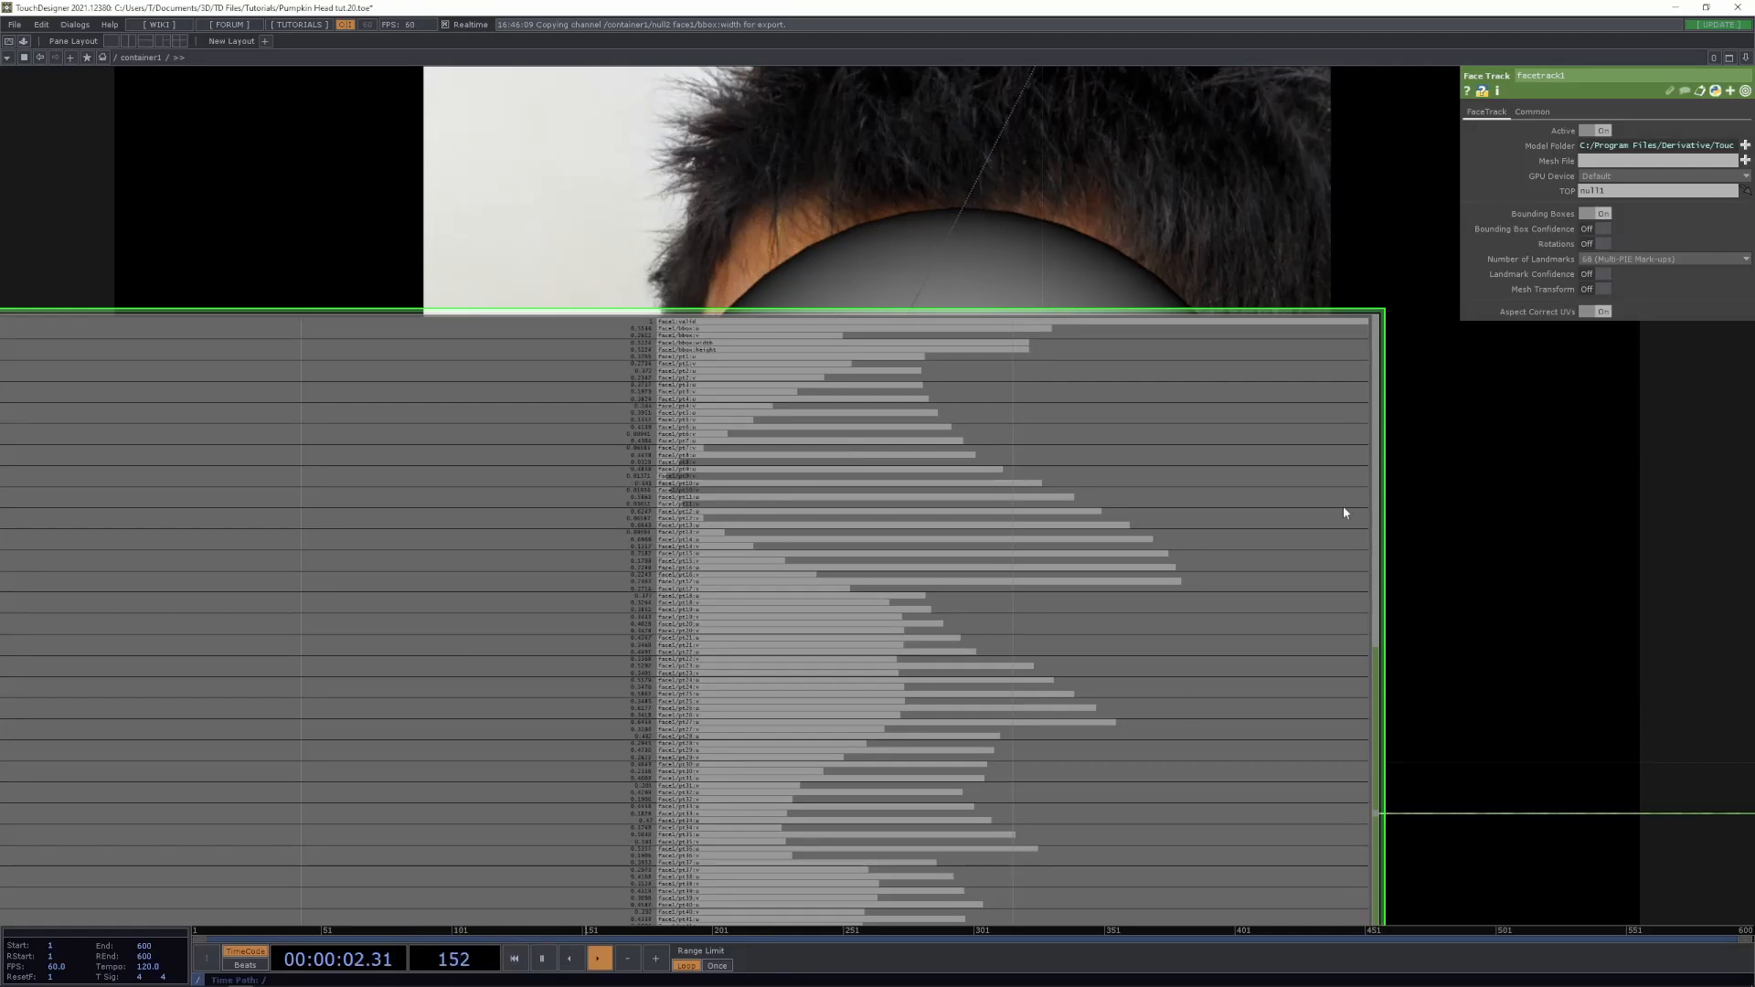
pyautogui.click(1604, 262)
pyautogui.click(1599, 285)
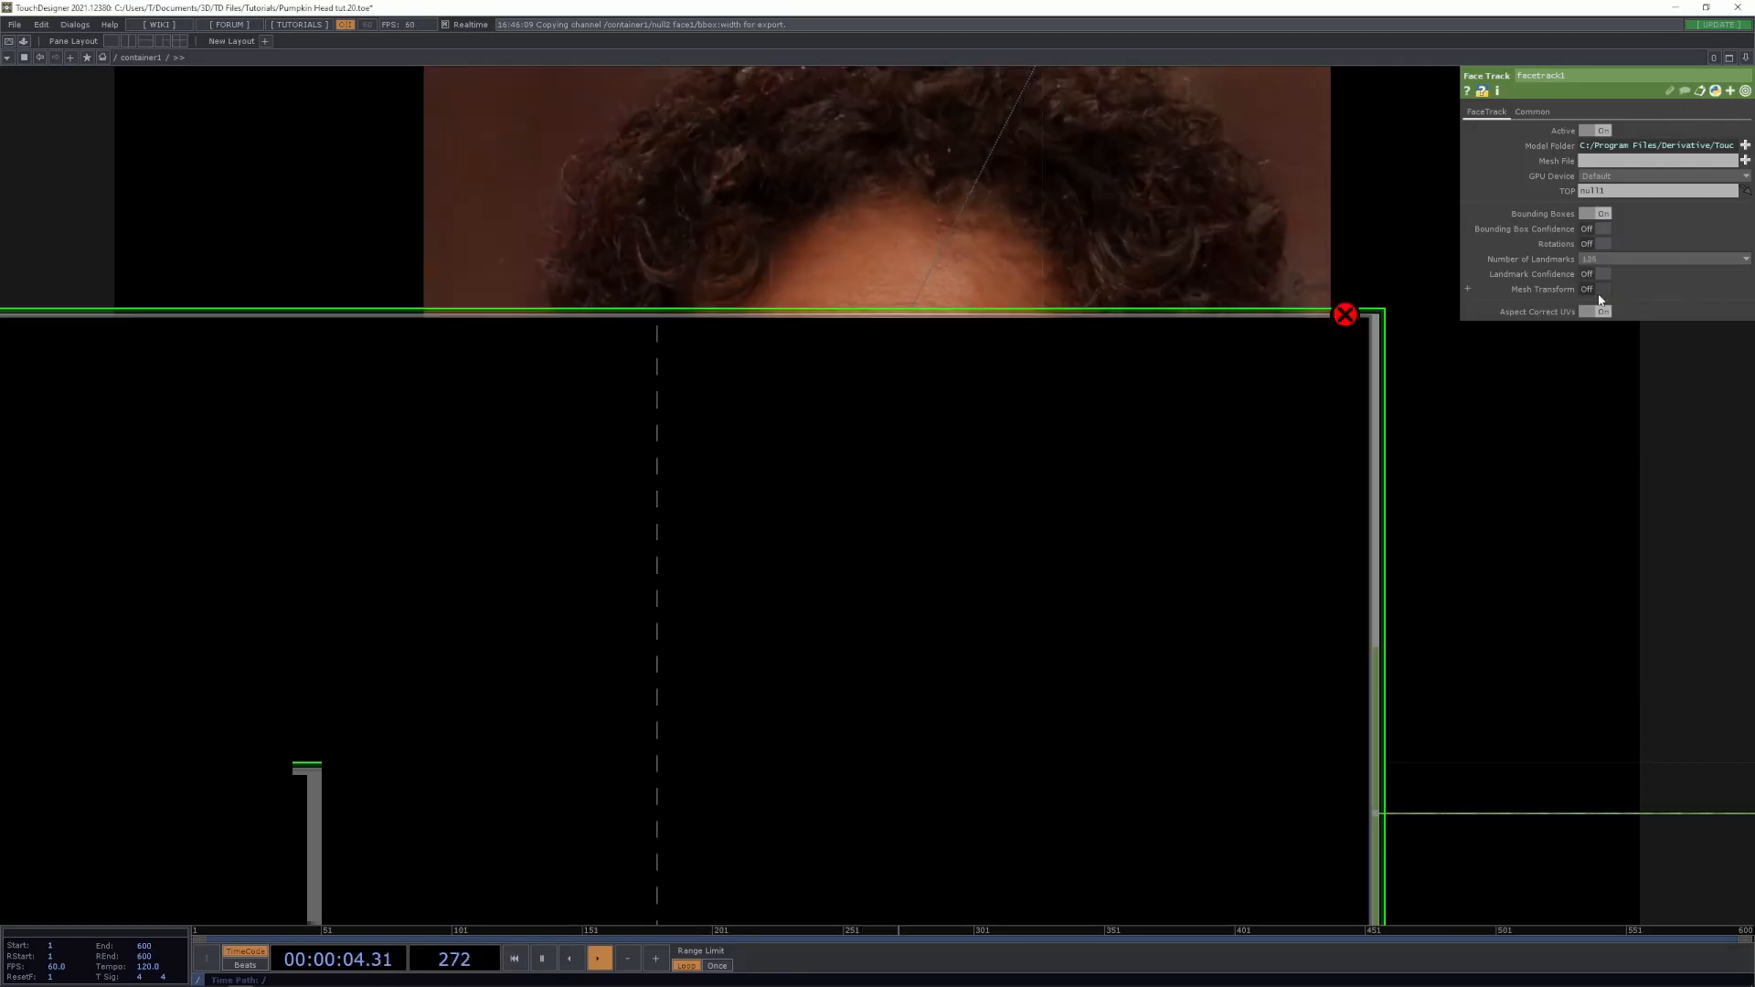
pyautogui.middleClick(998, 615)
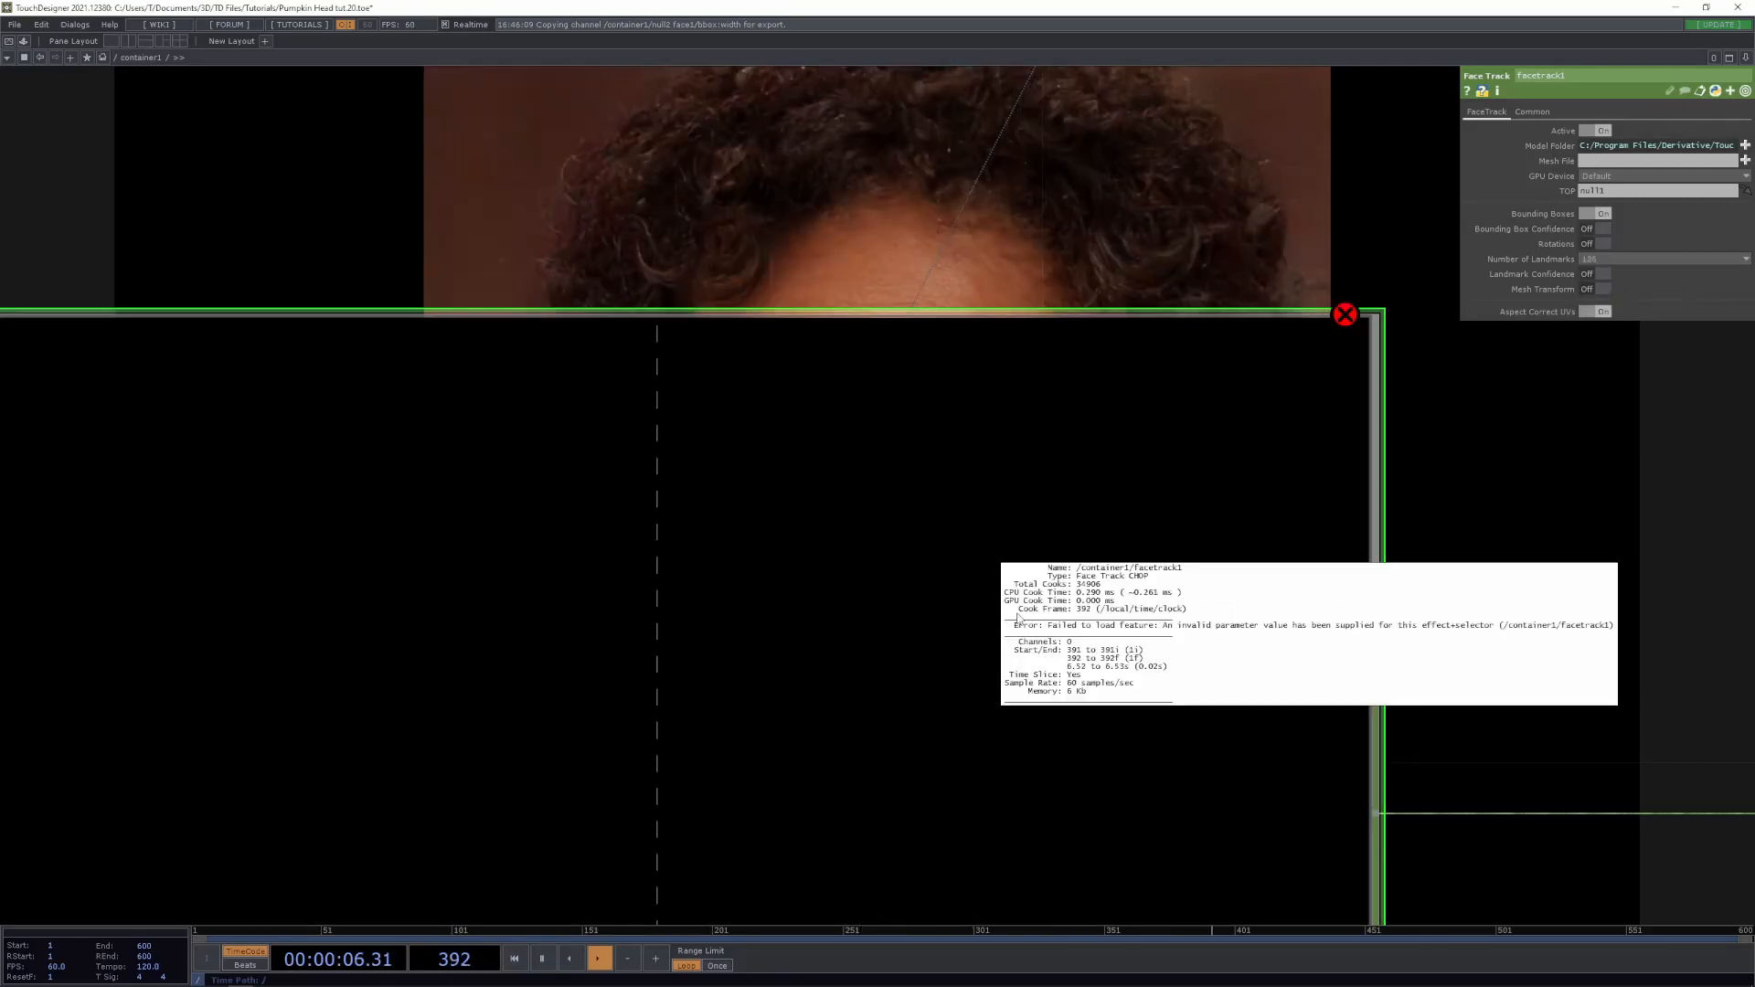
# Load output-face_model0.nvf from the FaceTrack TD folder as facetrack1's Mesh File
pyautogui.scroll(-3, 1486, 553)
pyautogui.moveTo(1563, 684); pyautogui.dragTo(1443, 760)
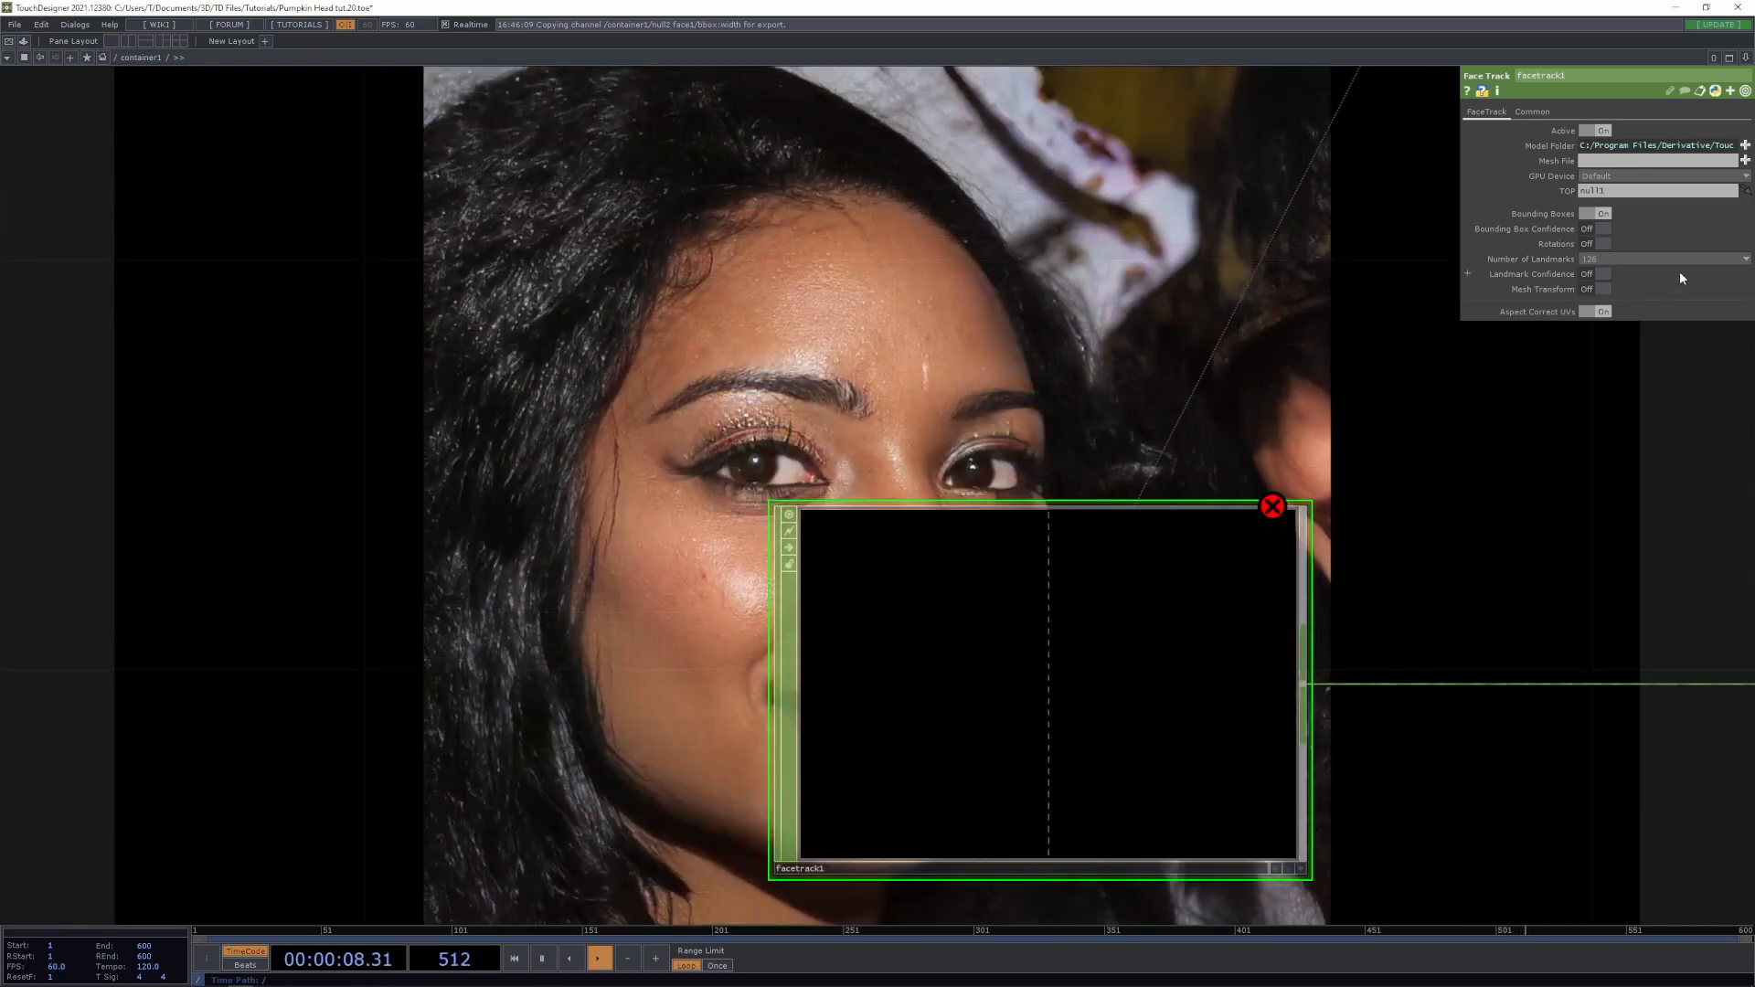
pyautogui.click(1745, 161)
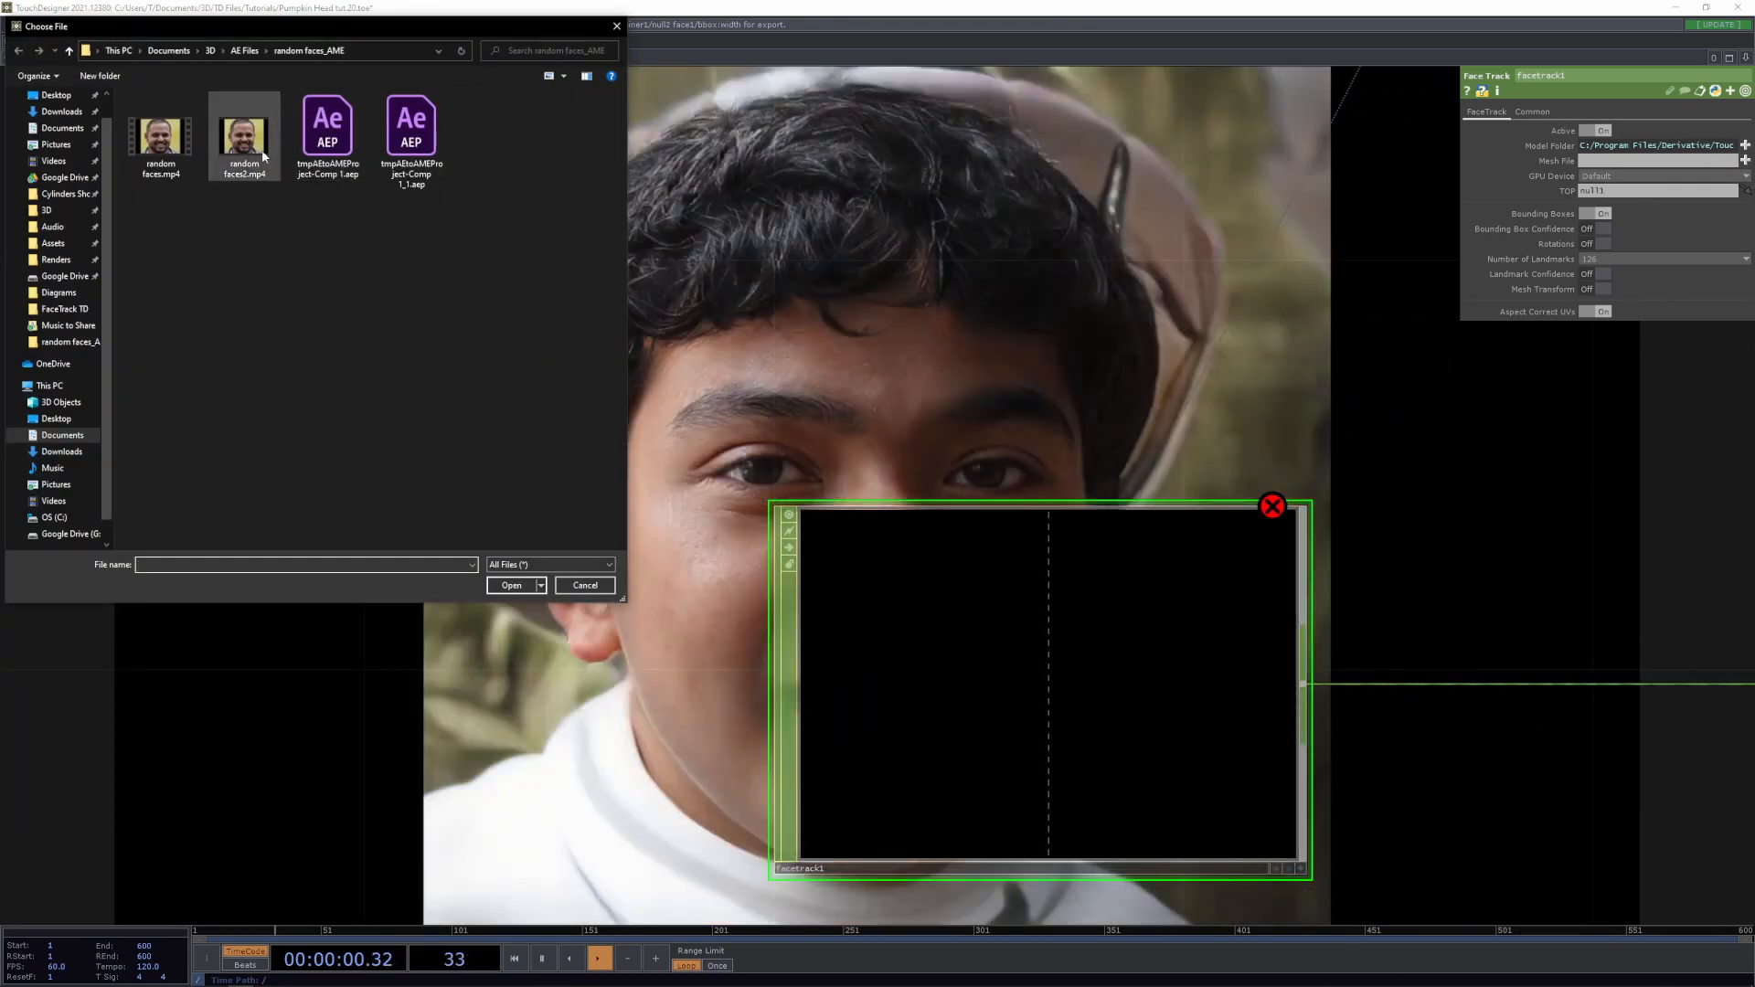
pyautogui.click(64, 309)
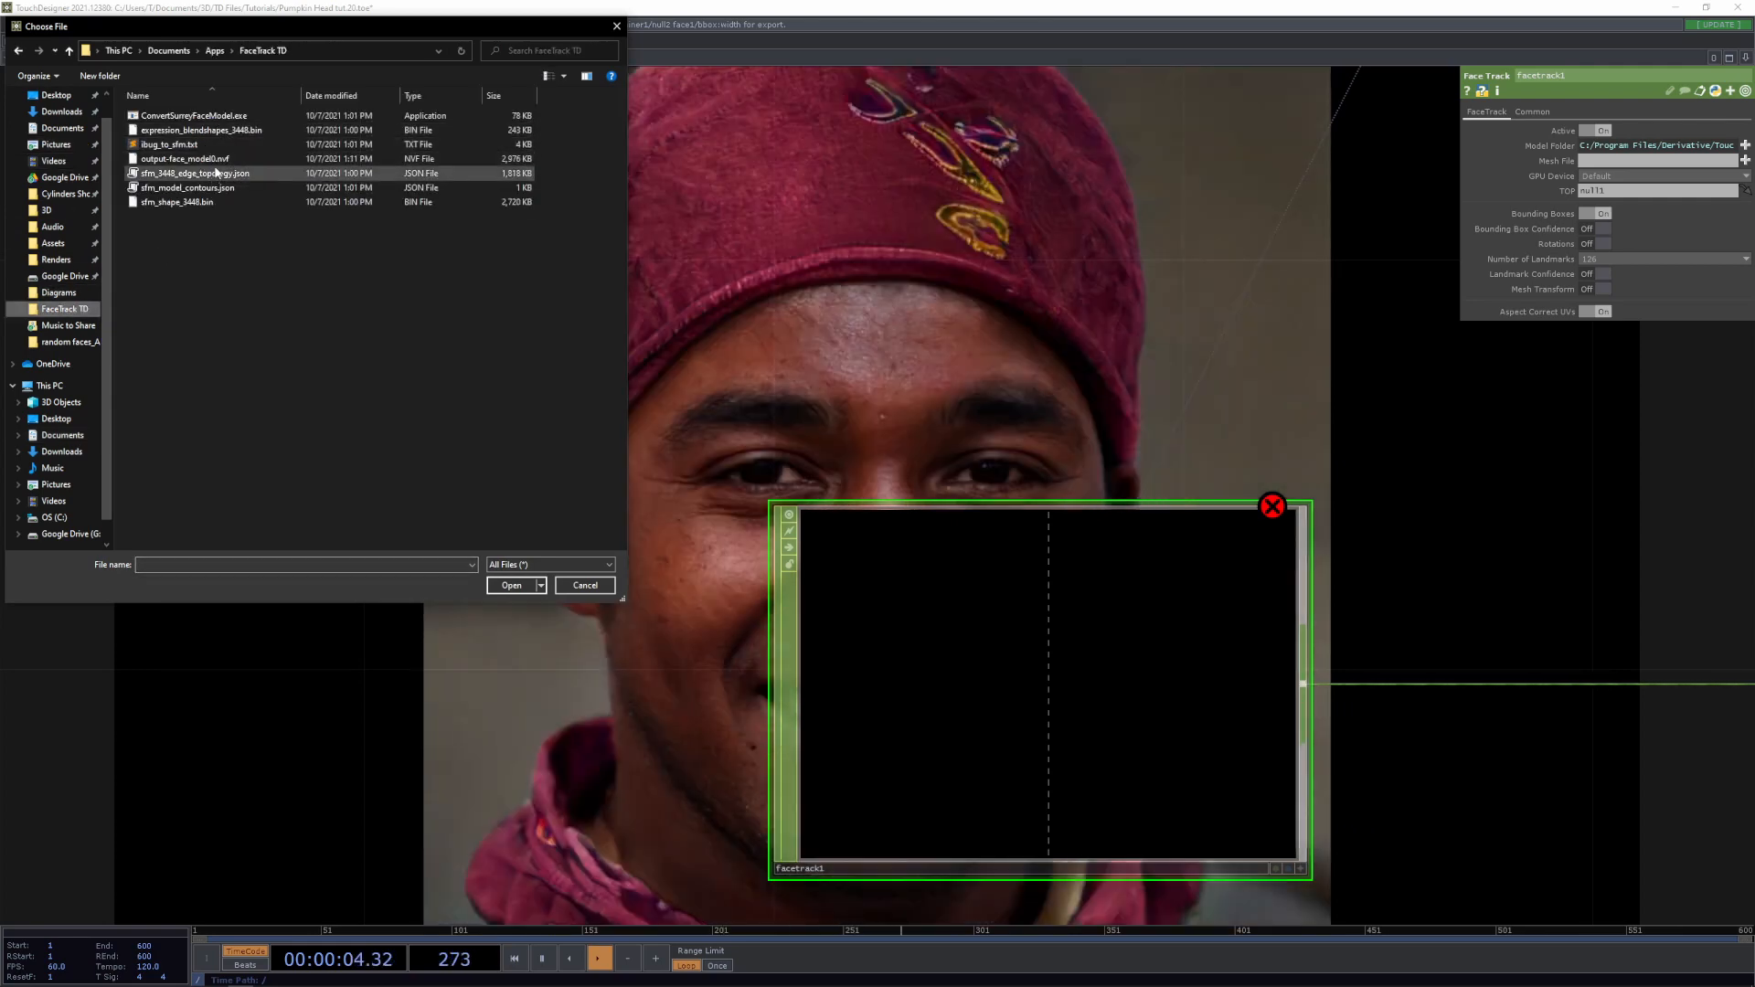
pyautogui.click(199, 161)
pyautogui.click(512, 586)
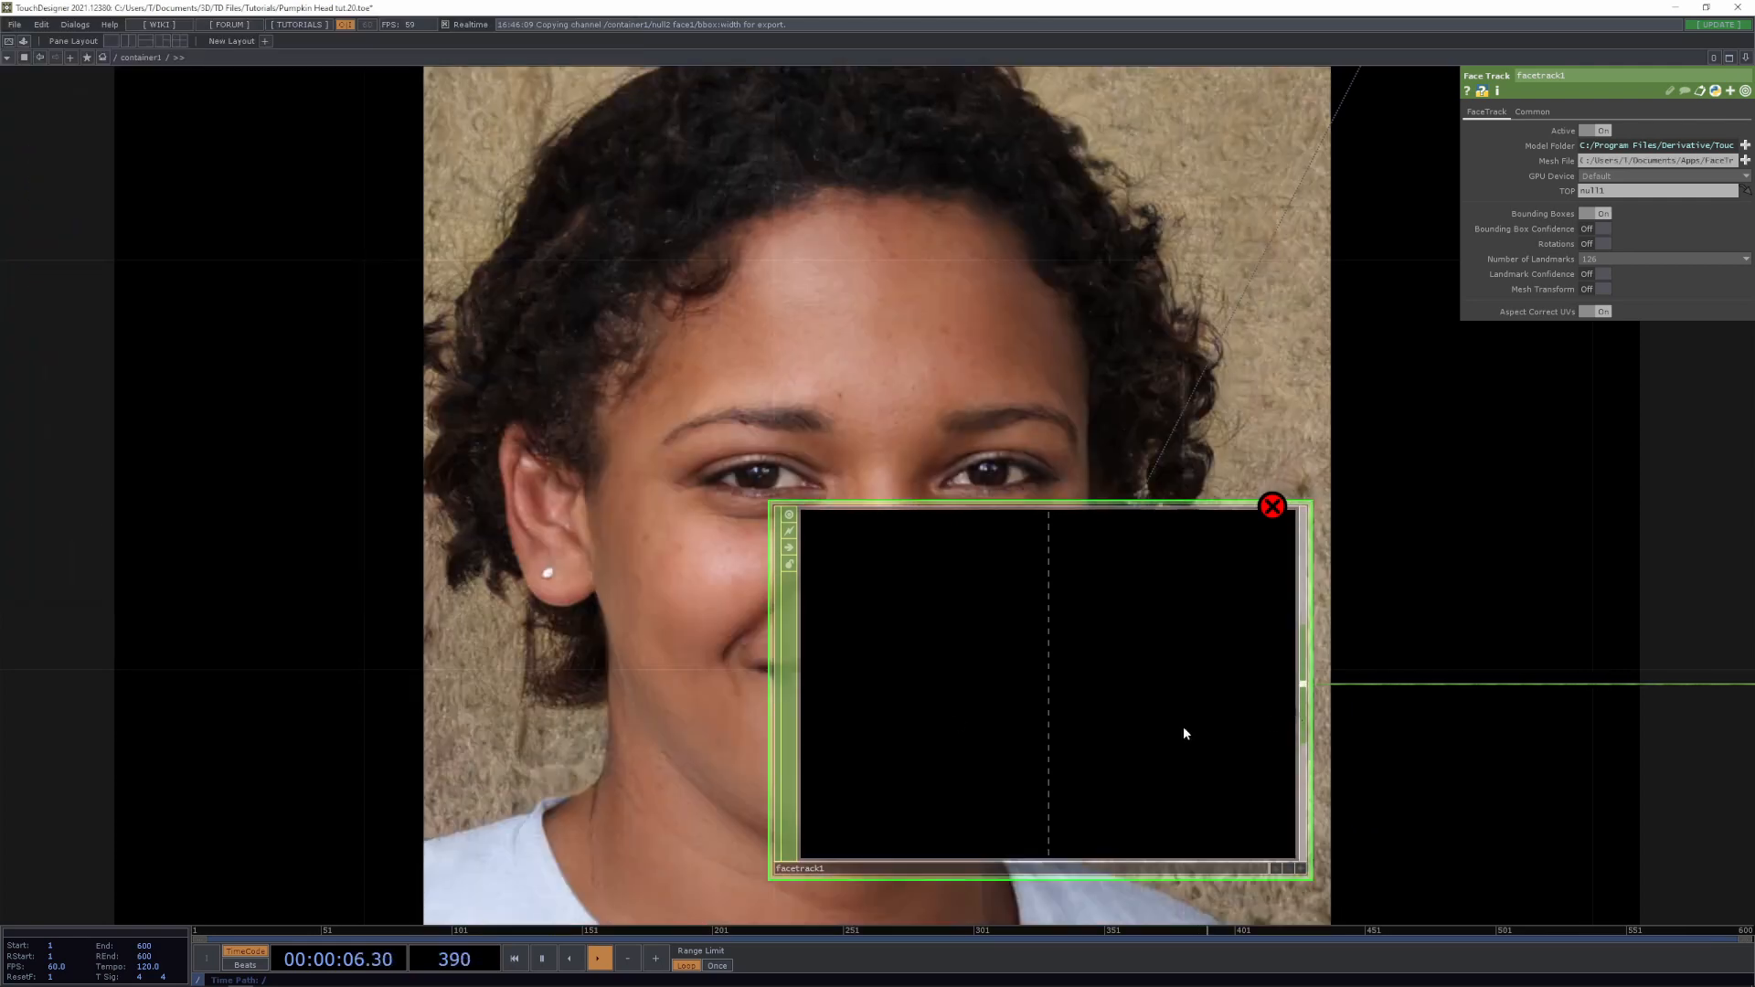
# Add a Face Track SOP directly above the facetrack1 CHOP
pyautogui.moveTo(1413, 491); pyautogui.dragTo(1259, 536)
pyautogui.press('Tab')
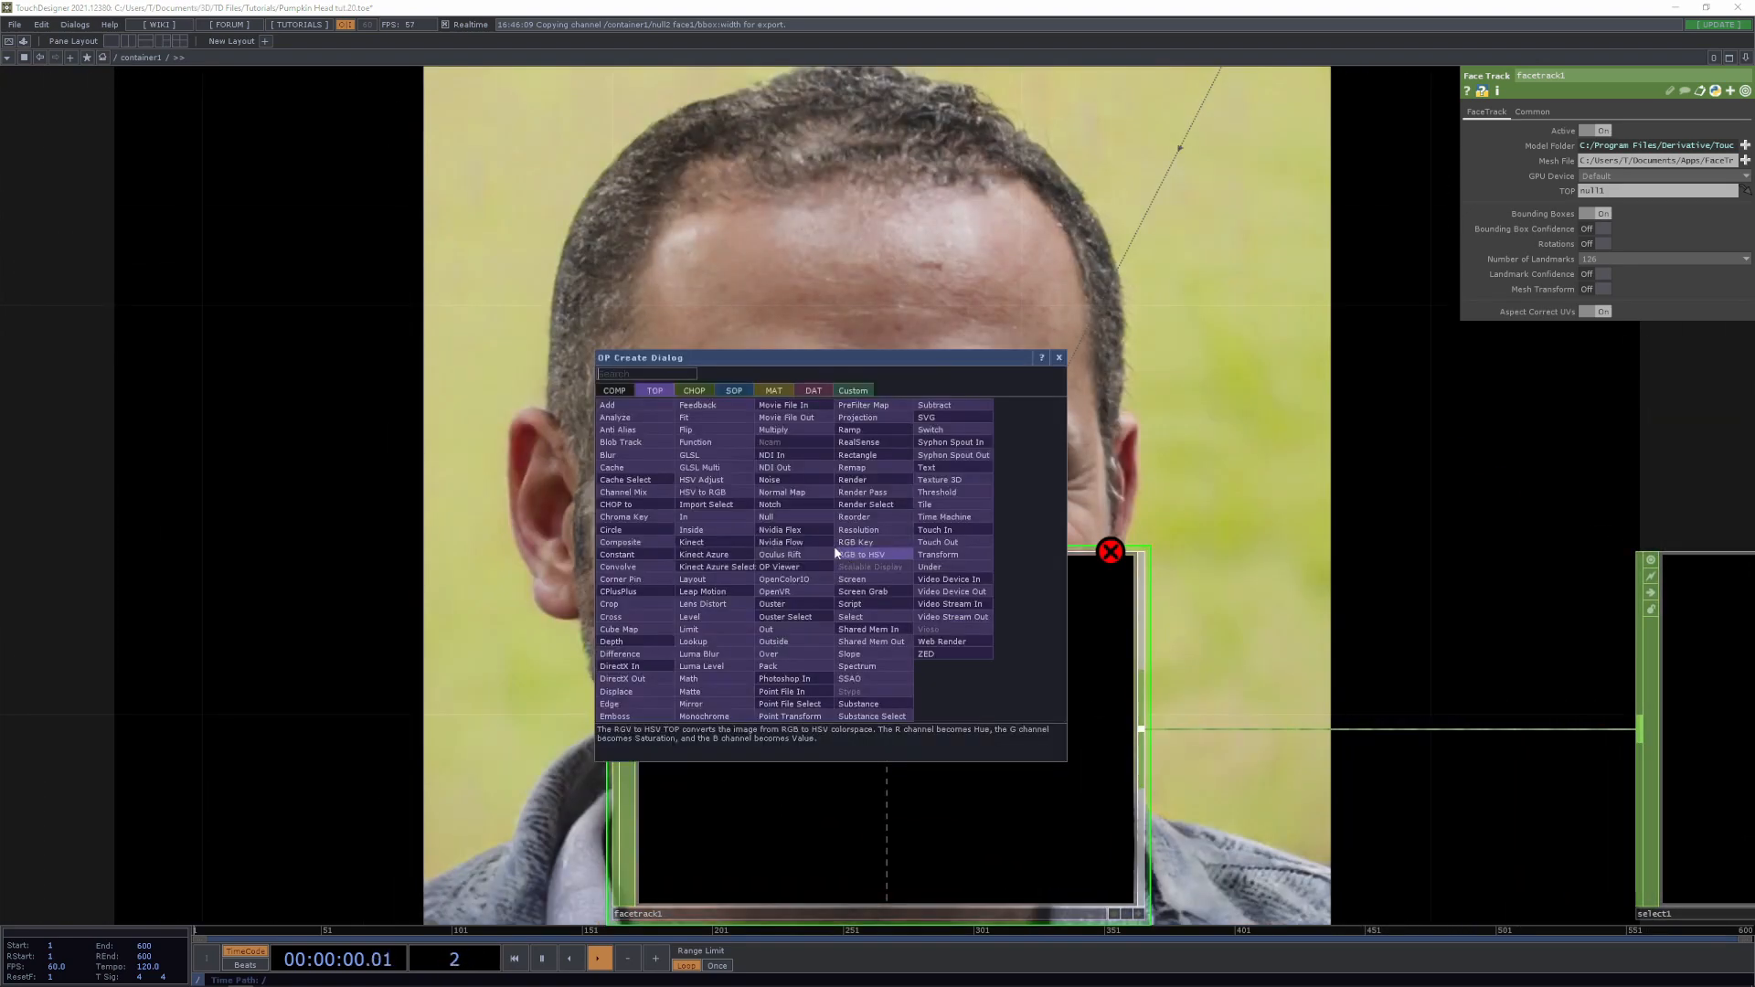
pyautogui.click(734, 390)
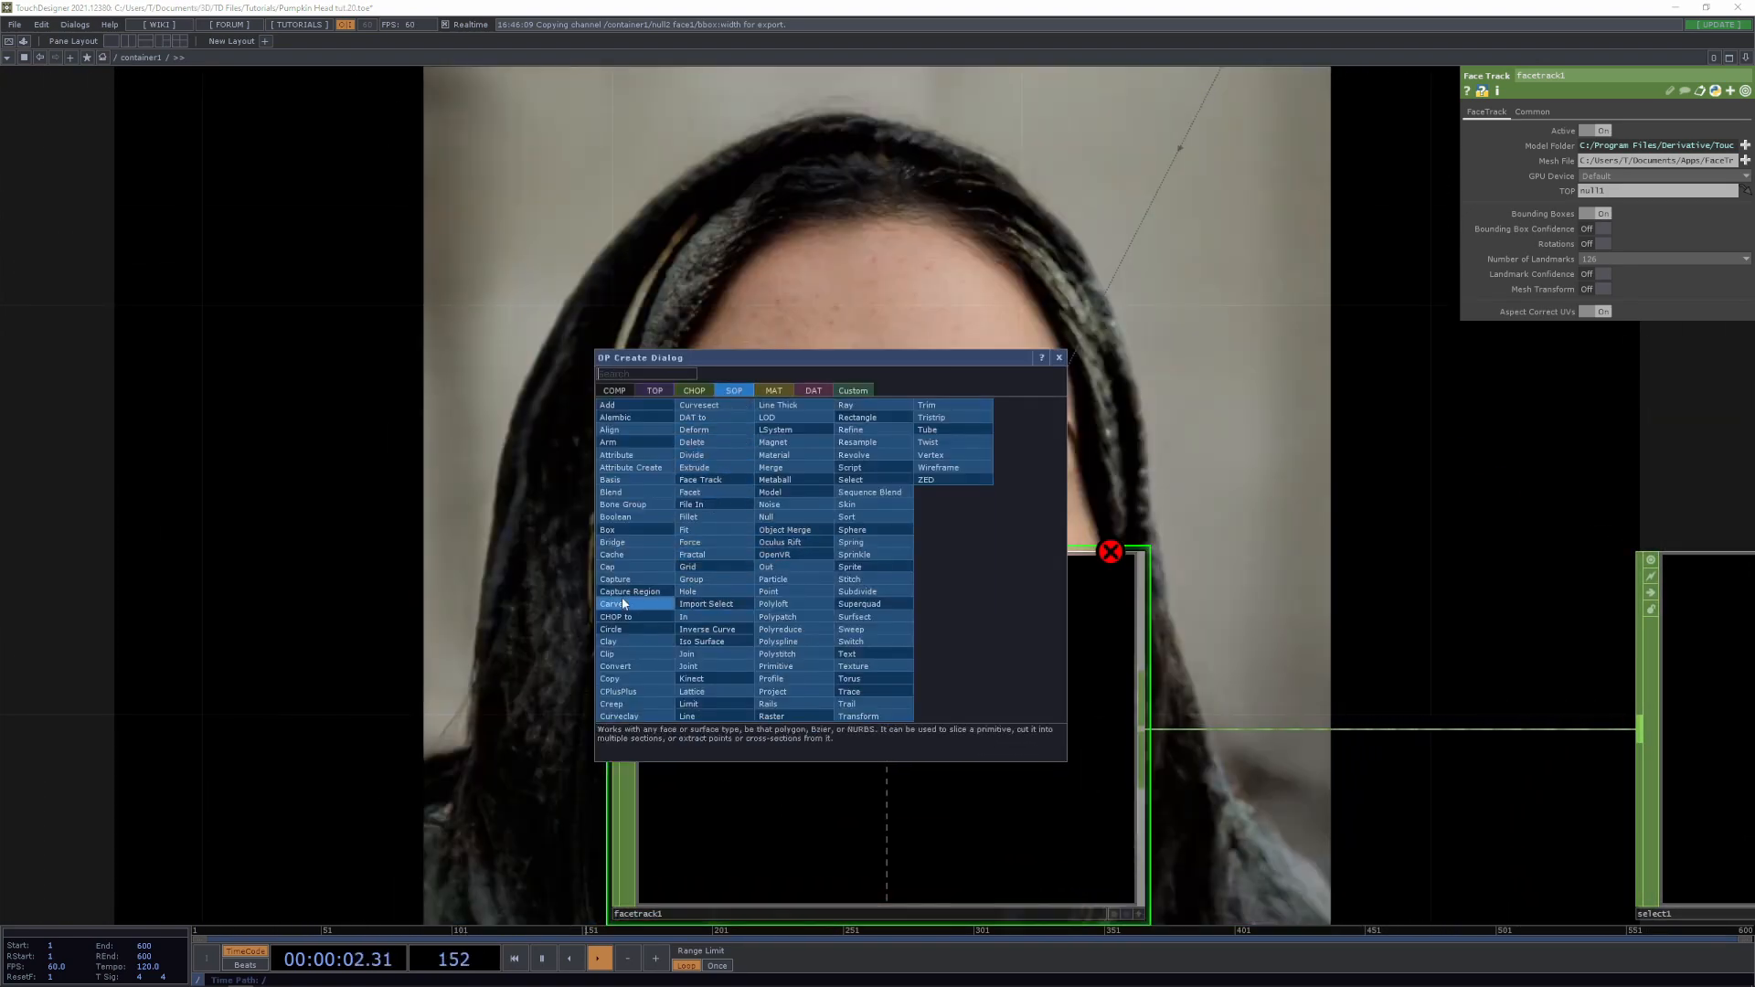
pyautogui.click(721, 481)
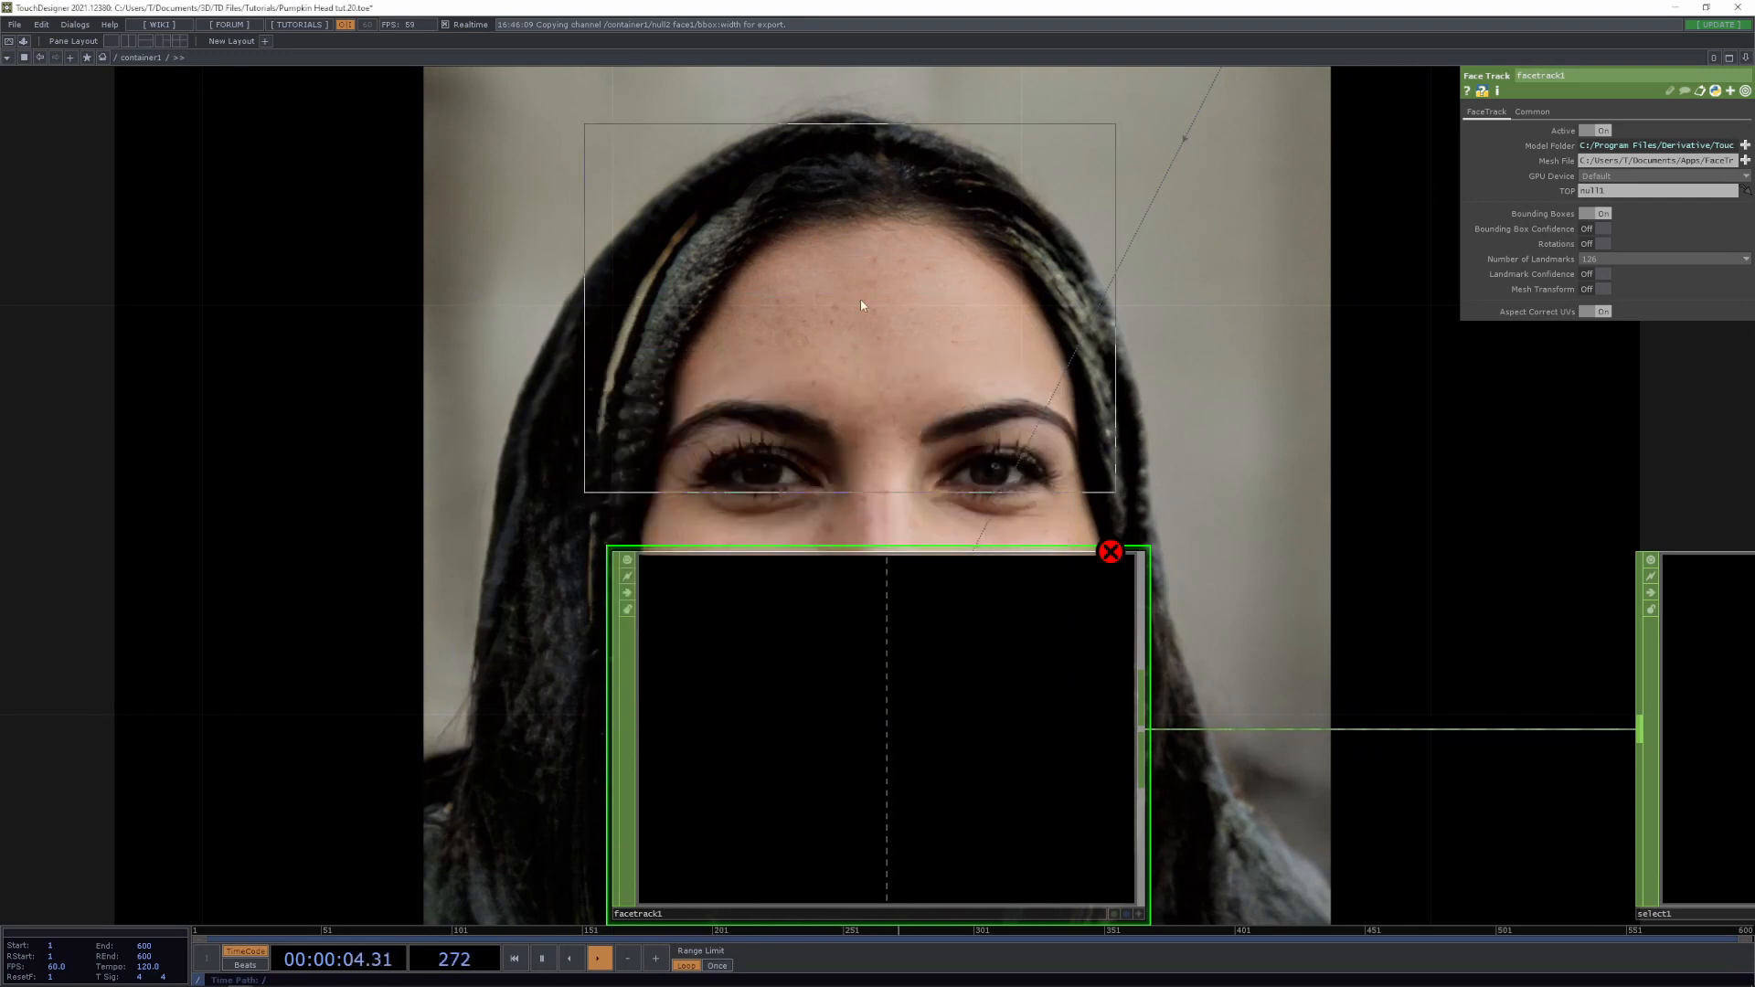
pyautogui.click(868, 297)
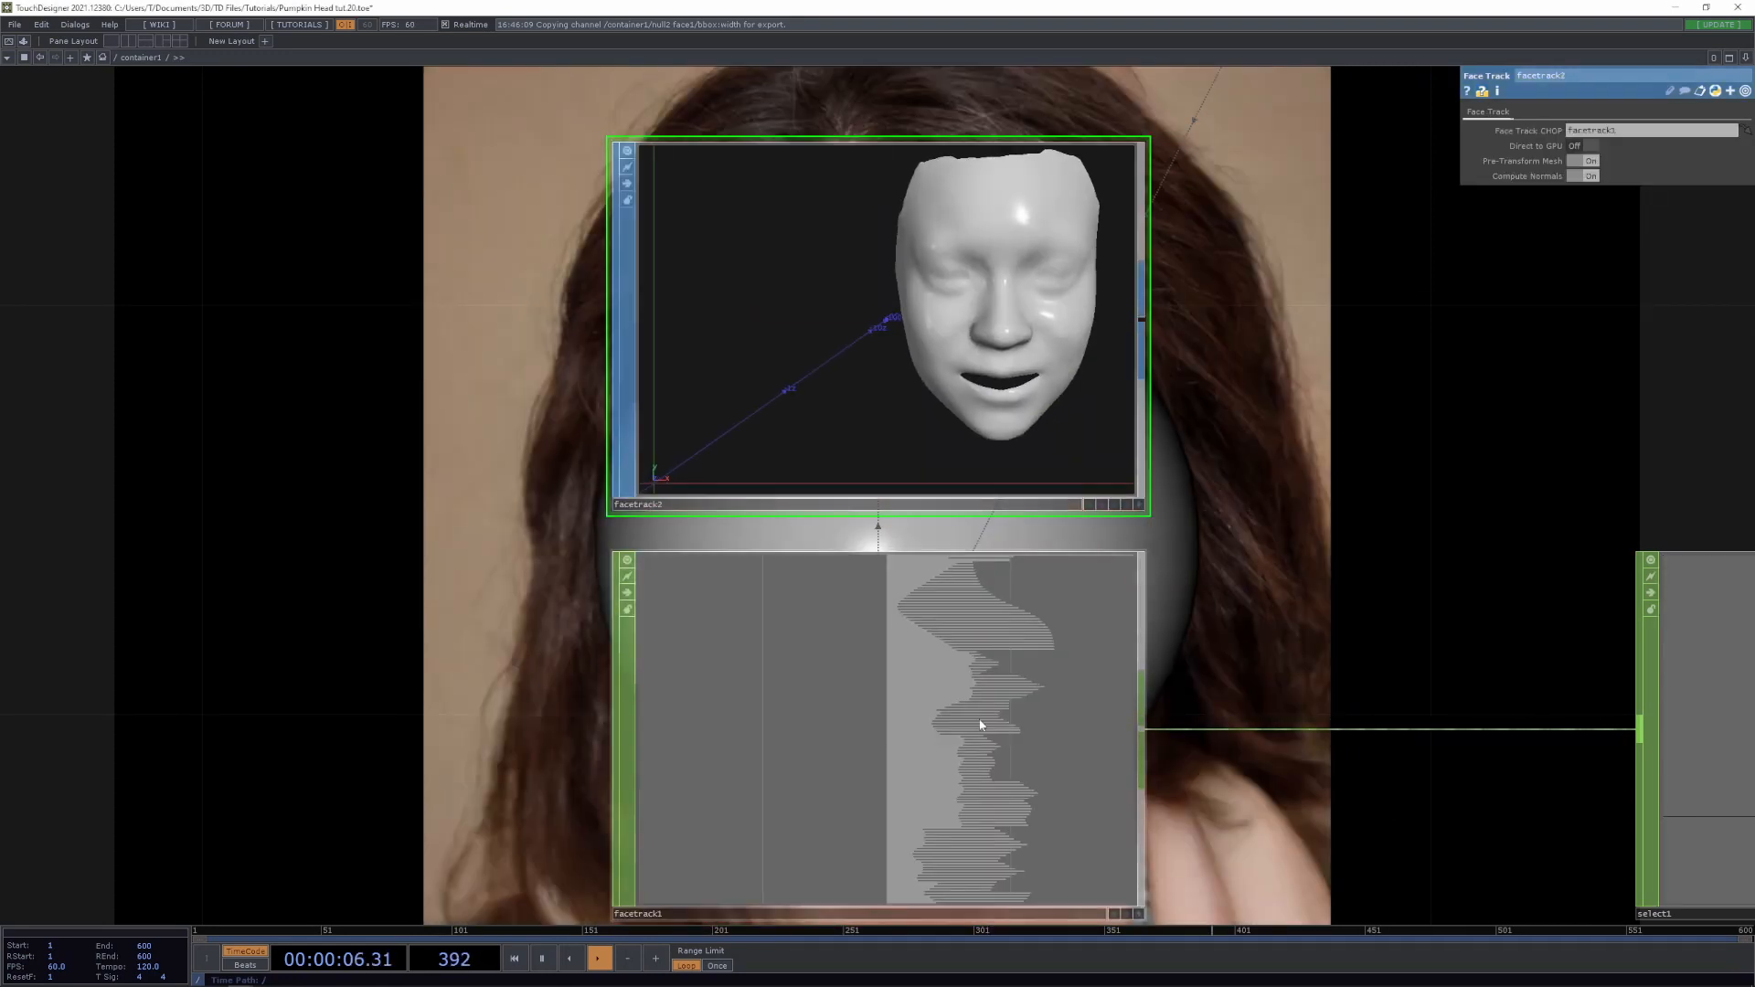
# Examine the generated face mesh in the Face Track SOP alongside the facetrack1 channels
pyautogui.moveTo(1283, 487); pyautogui.dragTo(1077, 454)
pyautogui.scroll(3, 749, 721)
pyautogui.moveTo(1232, 542); pyautogui.dragTo(1367, 508)
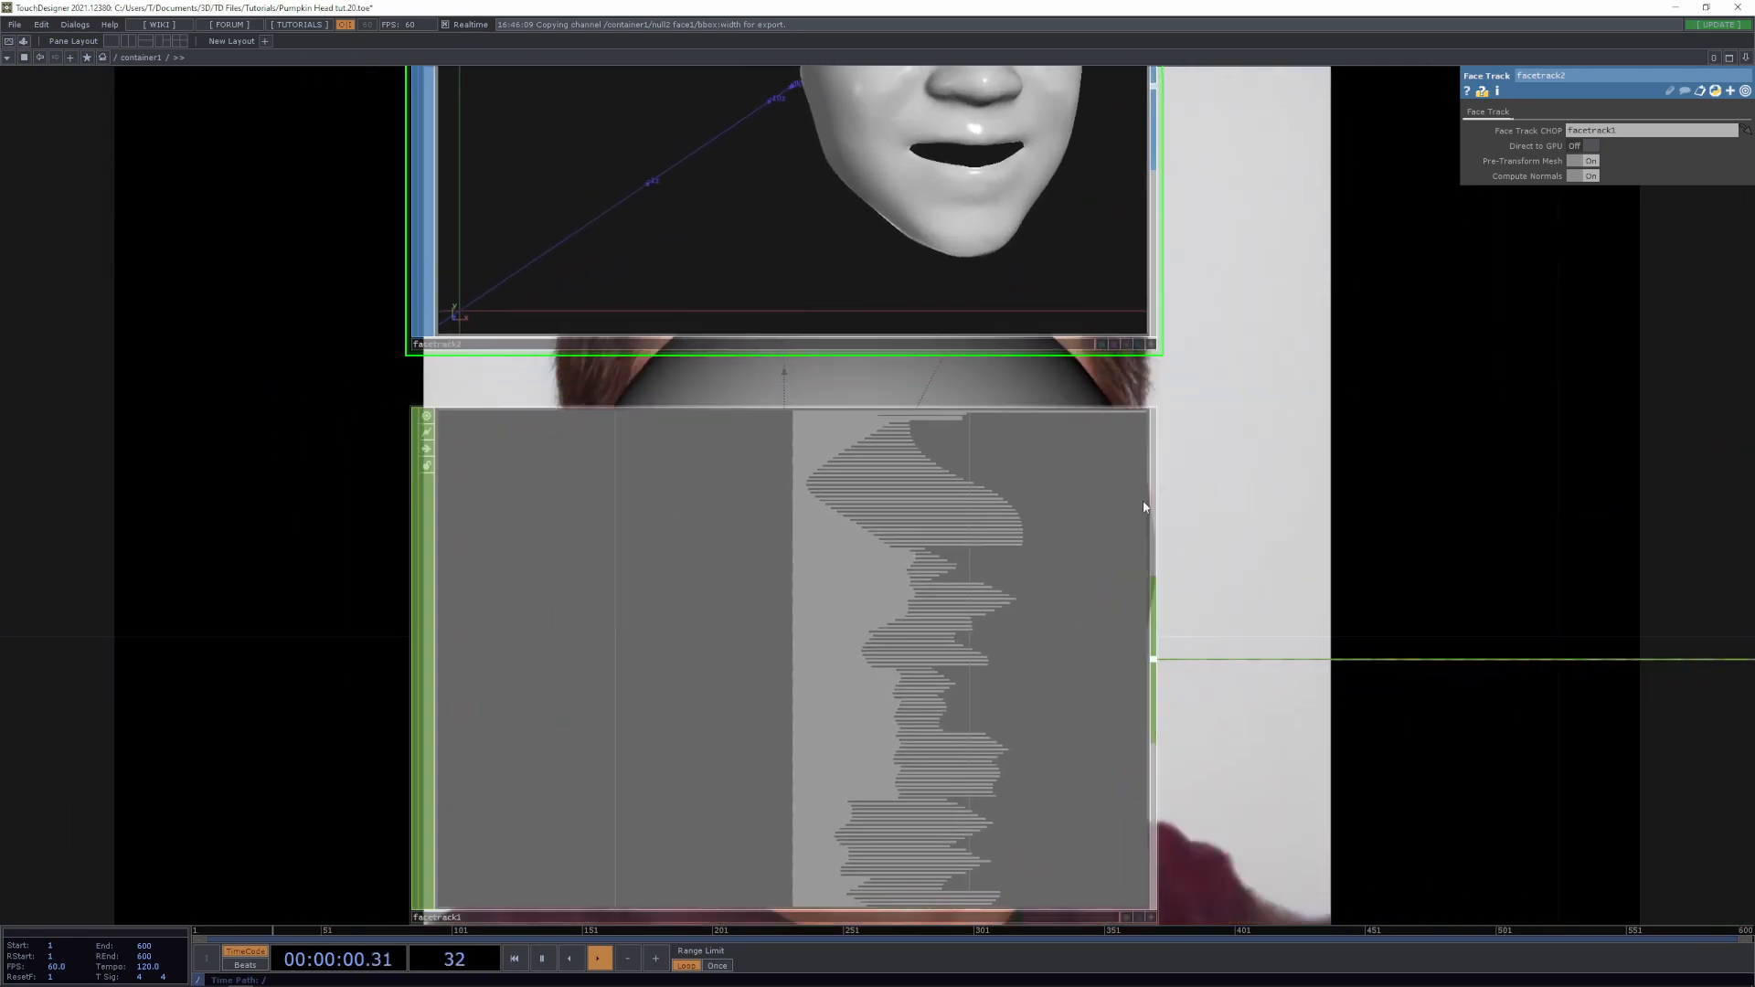
pyautogui.moveTo(1181, 434); pyautogui.dragTo(1060, 457)
pyautogui.scroll(-3, 900, 456)
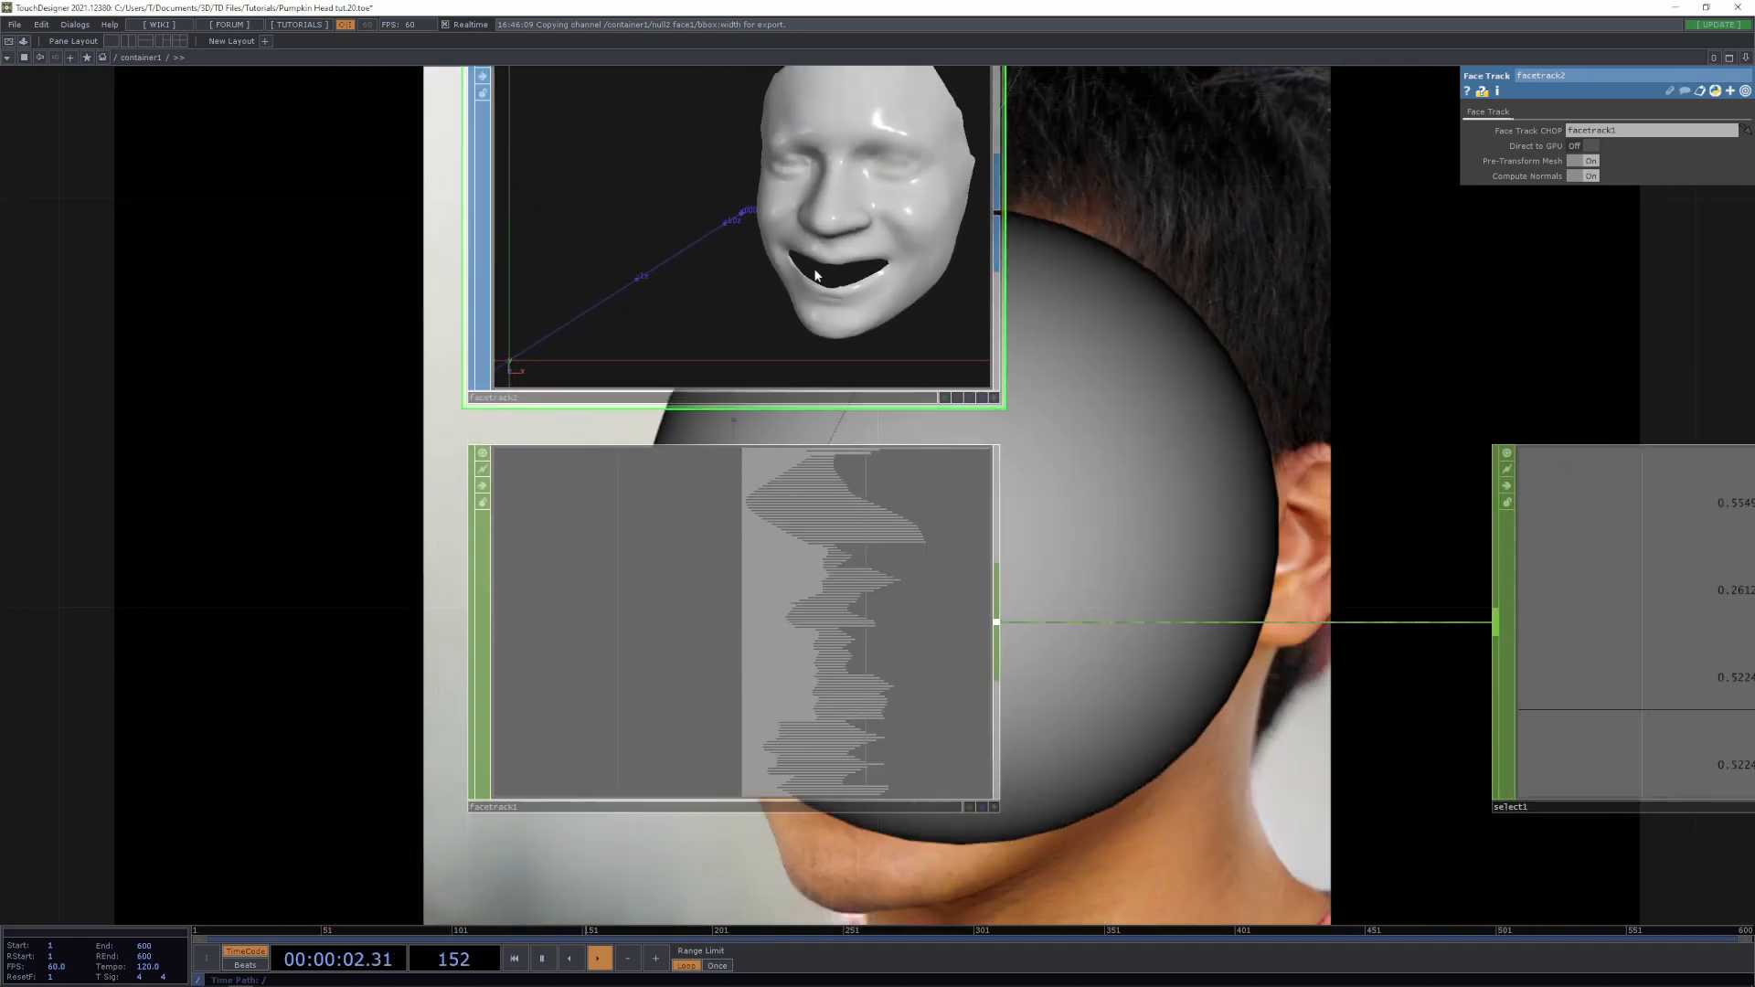
pyautogui.moveTo(1086, 352); pyautogui.dragTo(1139, 544)
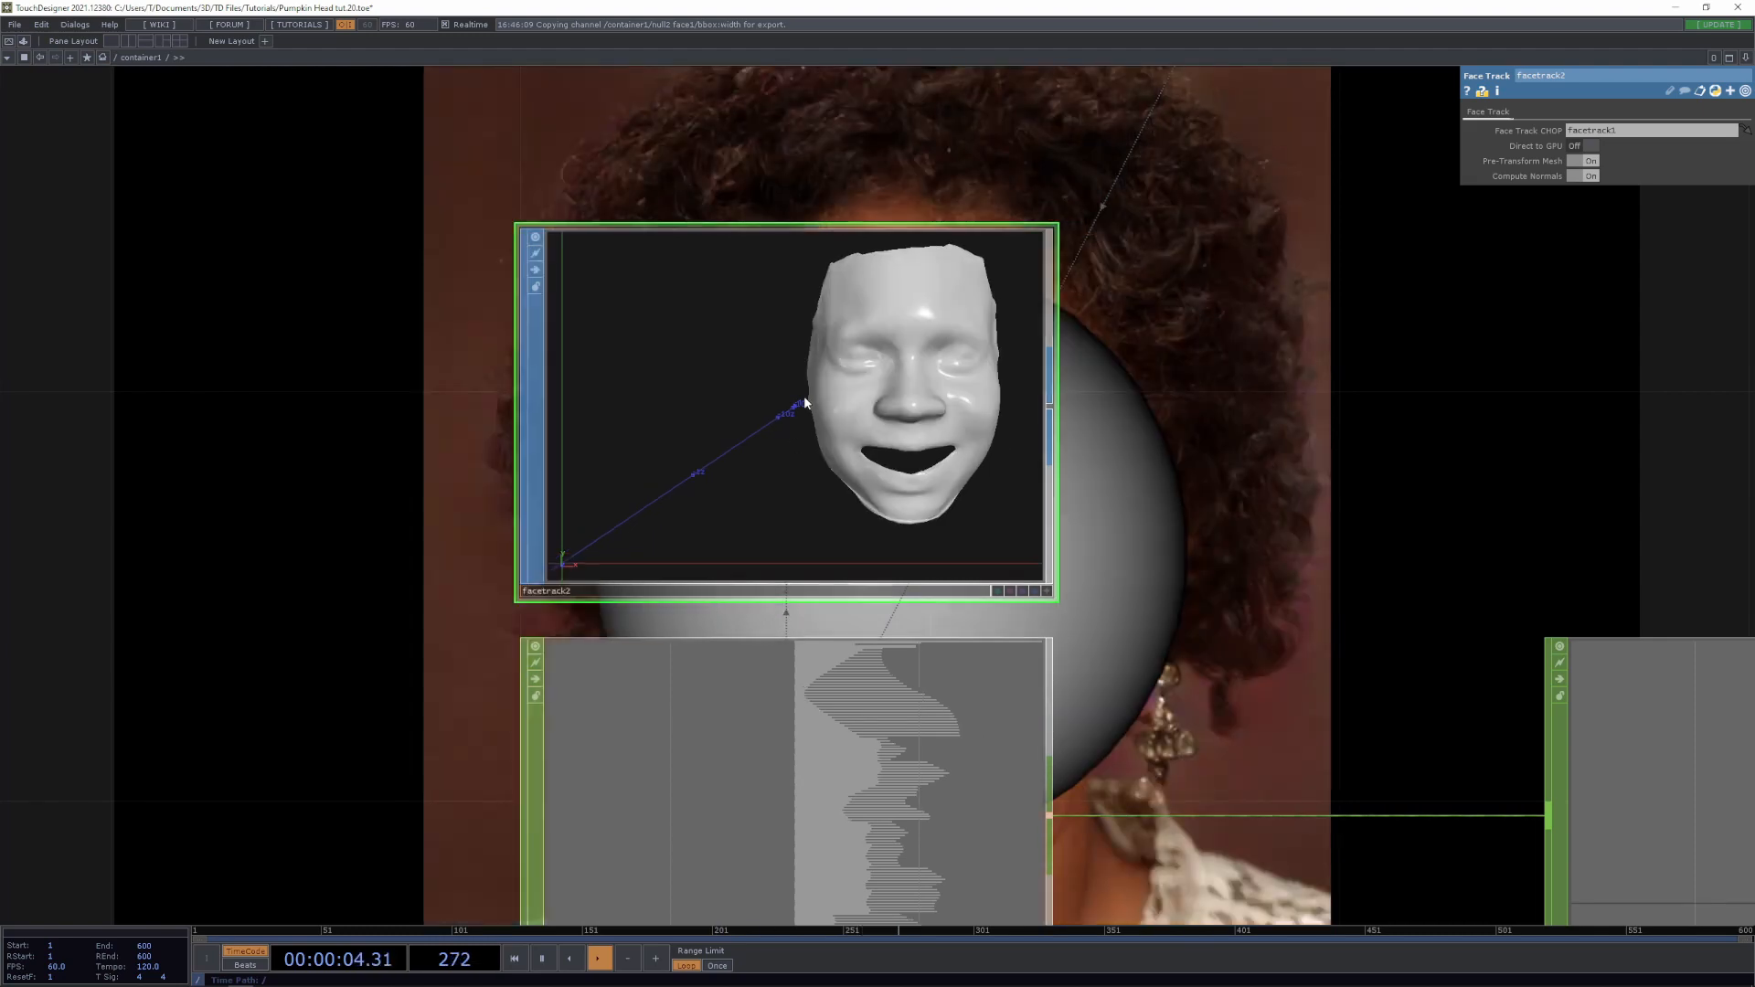
# Select the facetrack1 CHOP and turn off the viewer of the Face Track SOP above it
pyautogui.moveTo(1245, 492); pyautogui.dragTo(1249, 376)
pyautogui.click(838, 657)
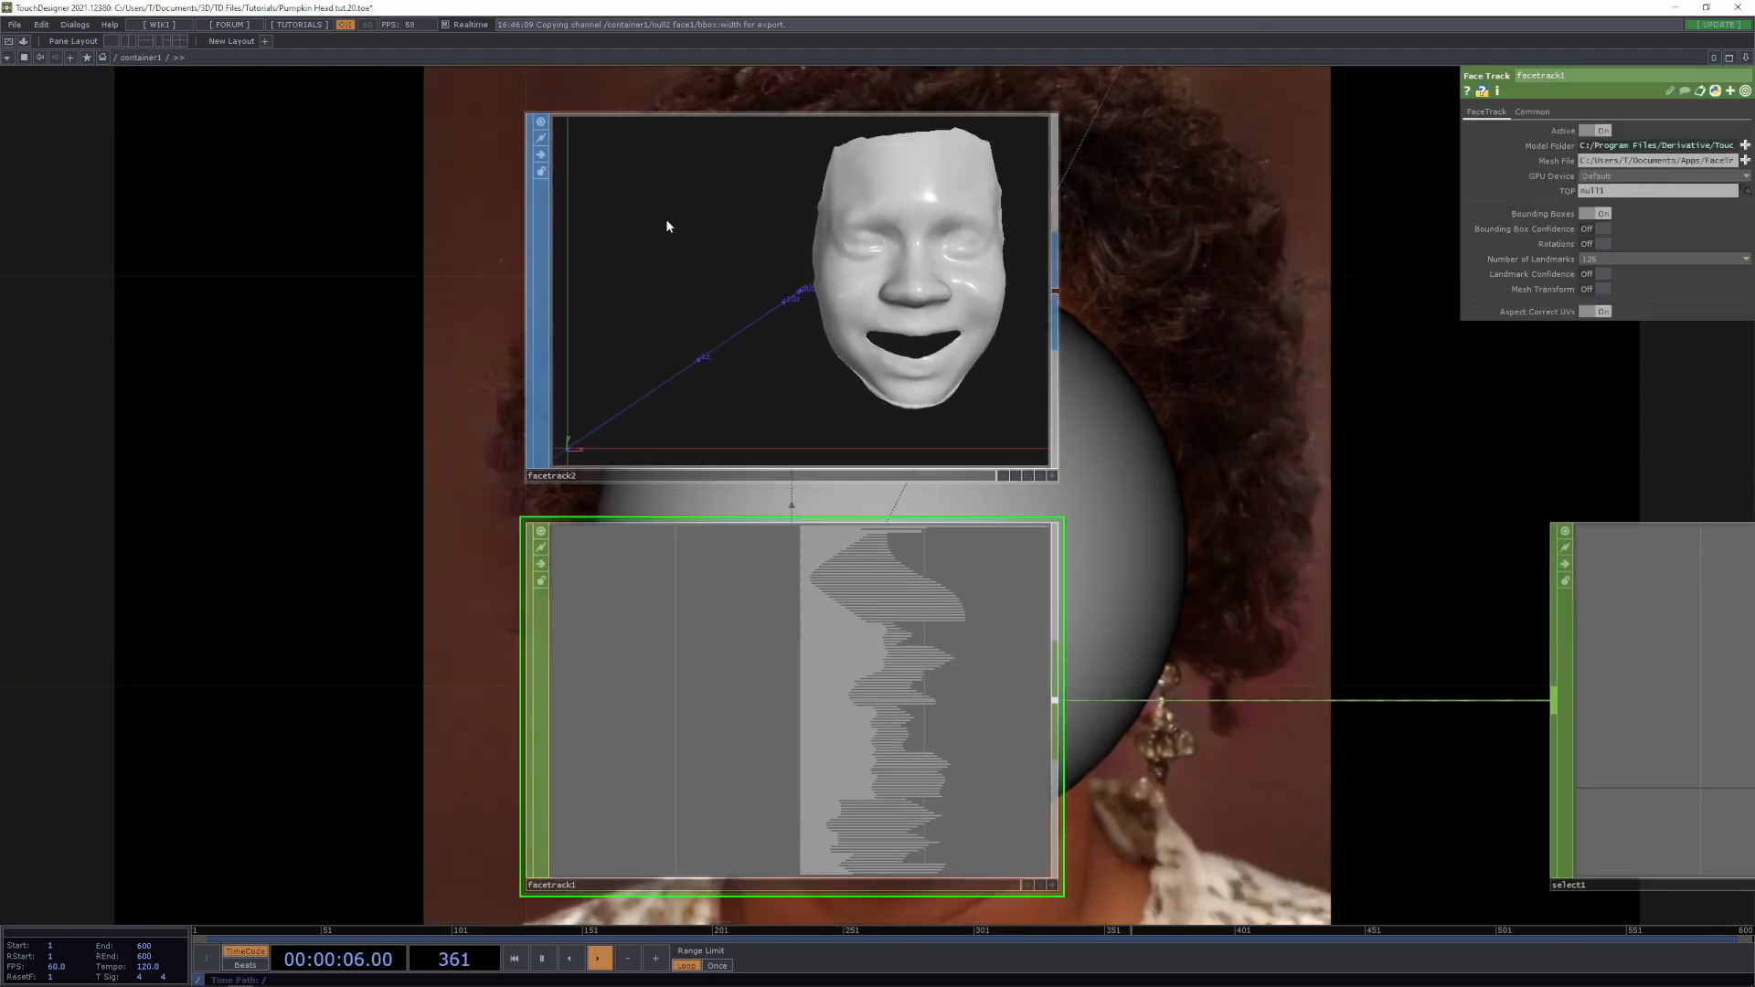
pyautogui.click(542, 129)
# Branch a second Select CHOP off facetrack1's output, placing it below the existing bounding-box chain
pyautogui.moveTo(1308, 851); pyautogui.dragTo(1131, 534)
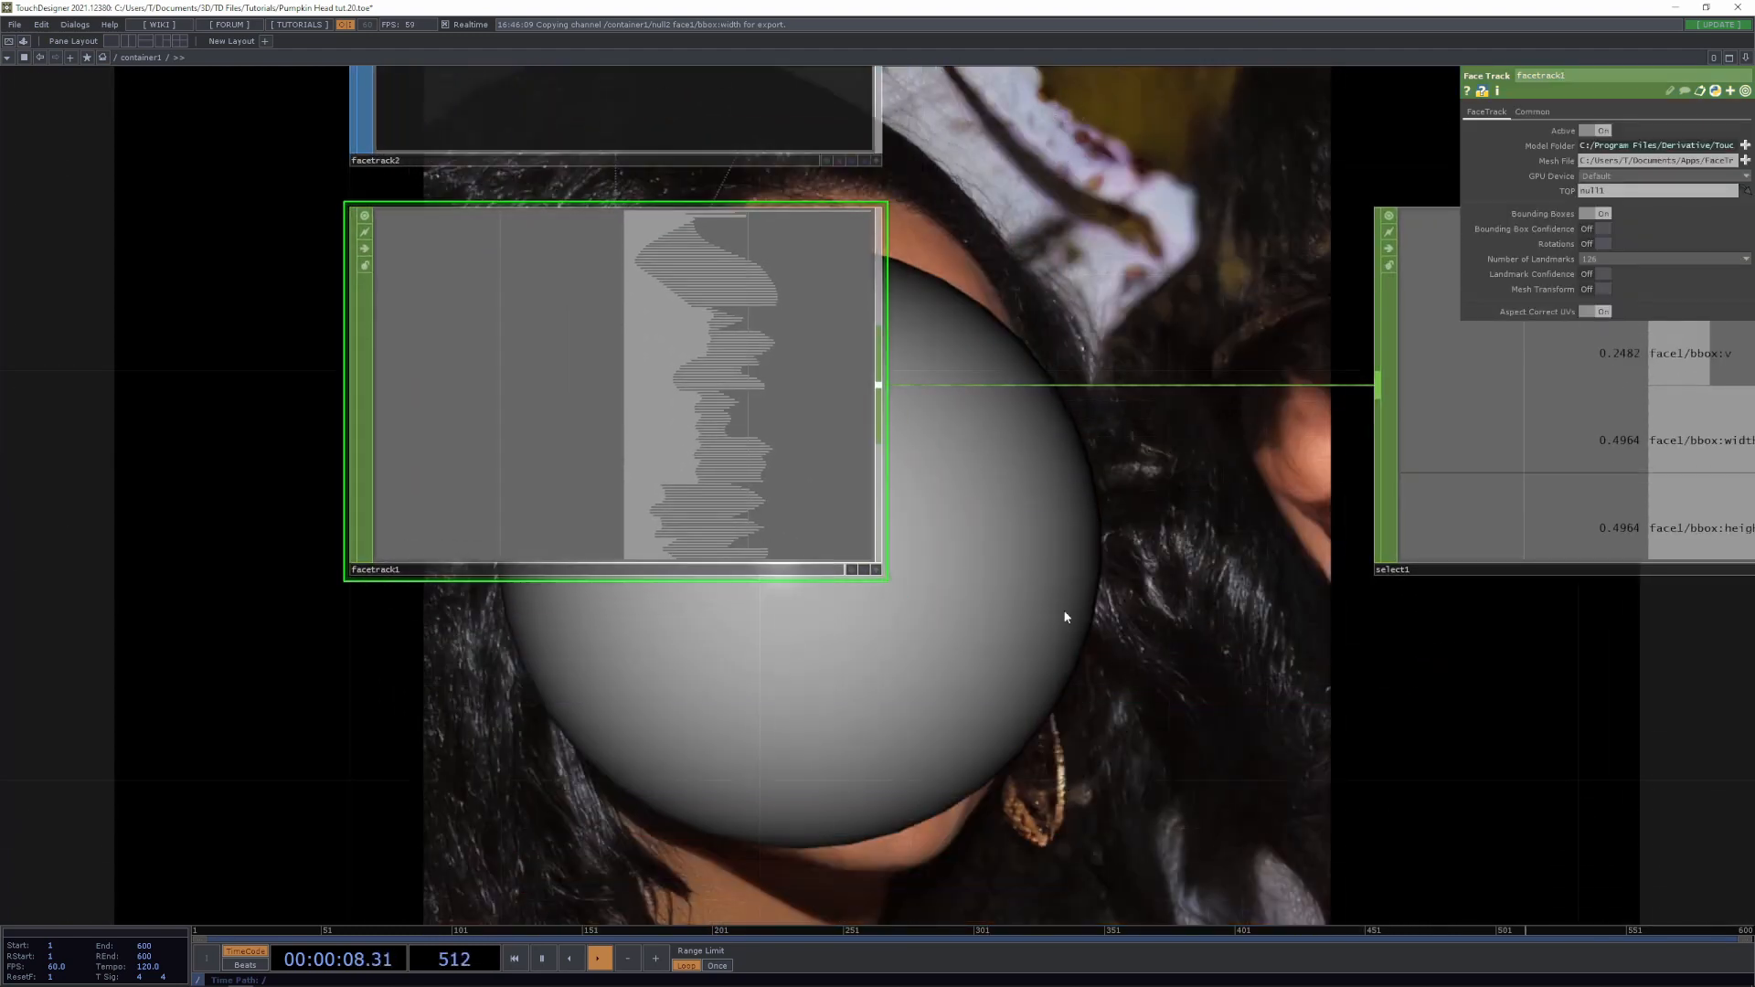
pyautogui.scroll(-3, 1090, 686)
pyautogui.moveTo(938, 468); pyautogui.dragTo(1028, 741)
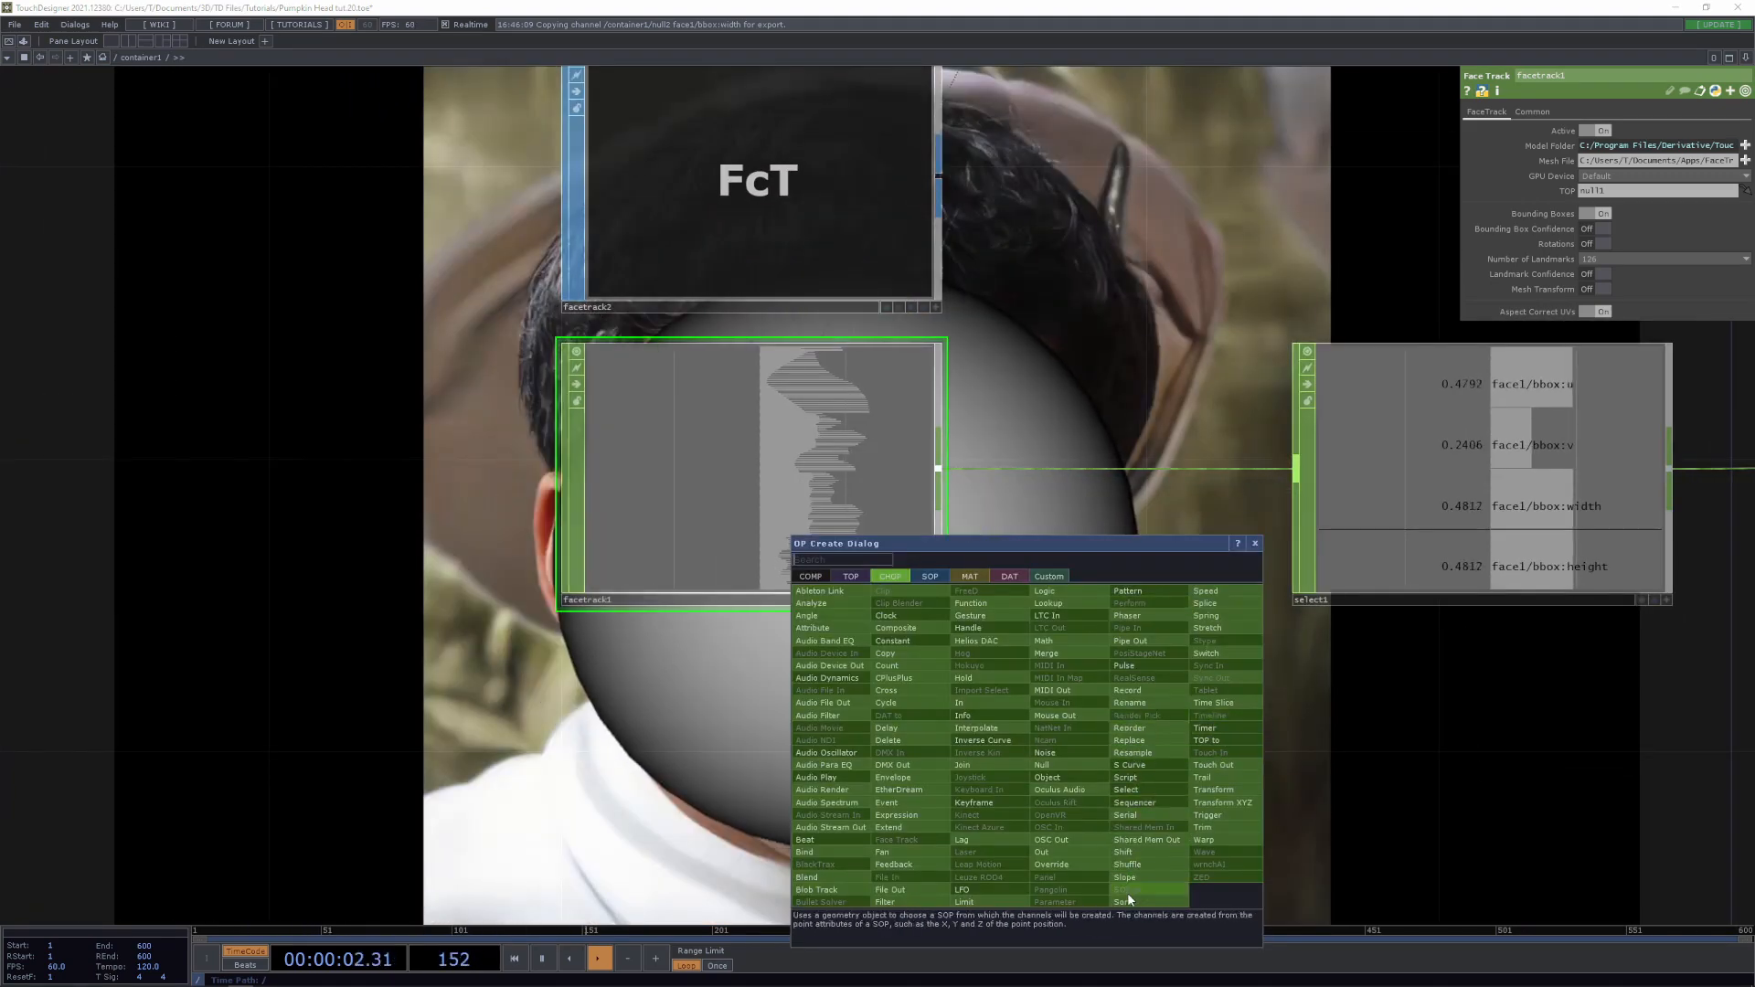
pyautogui.click(1134, 791)
pyautogui.click(1161, 843)
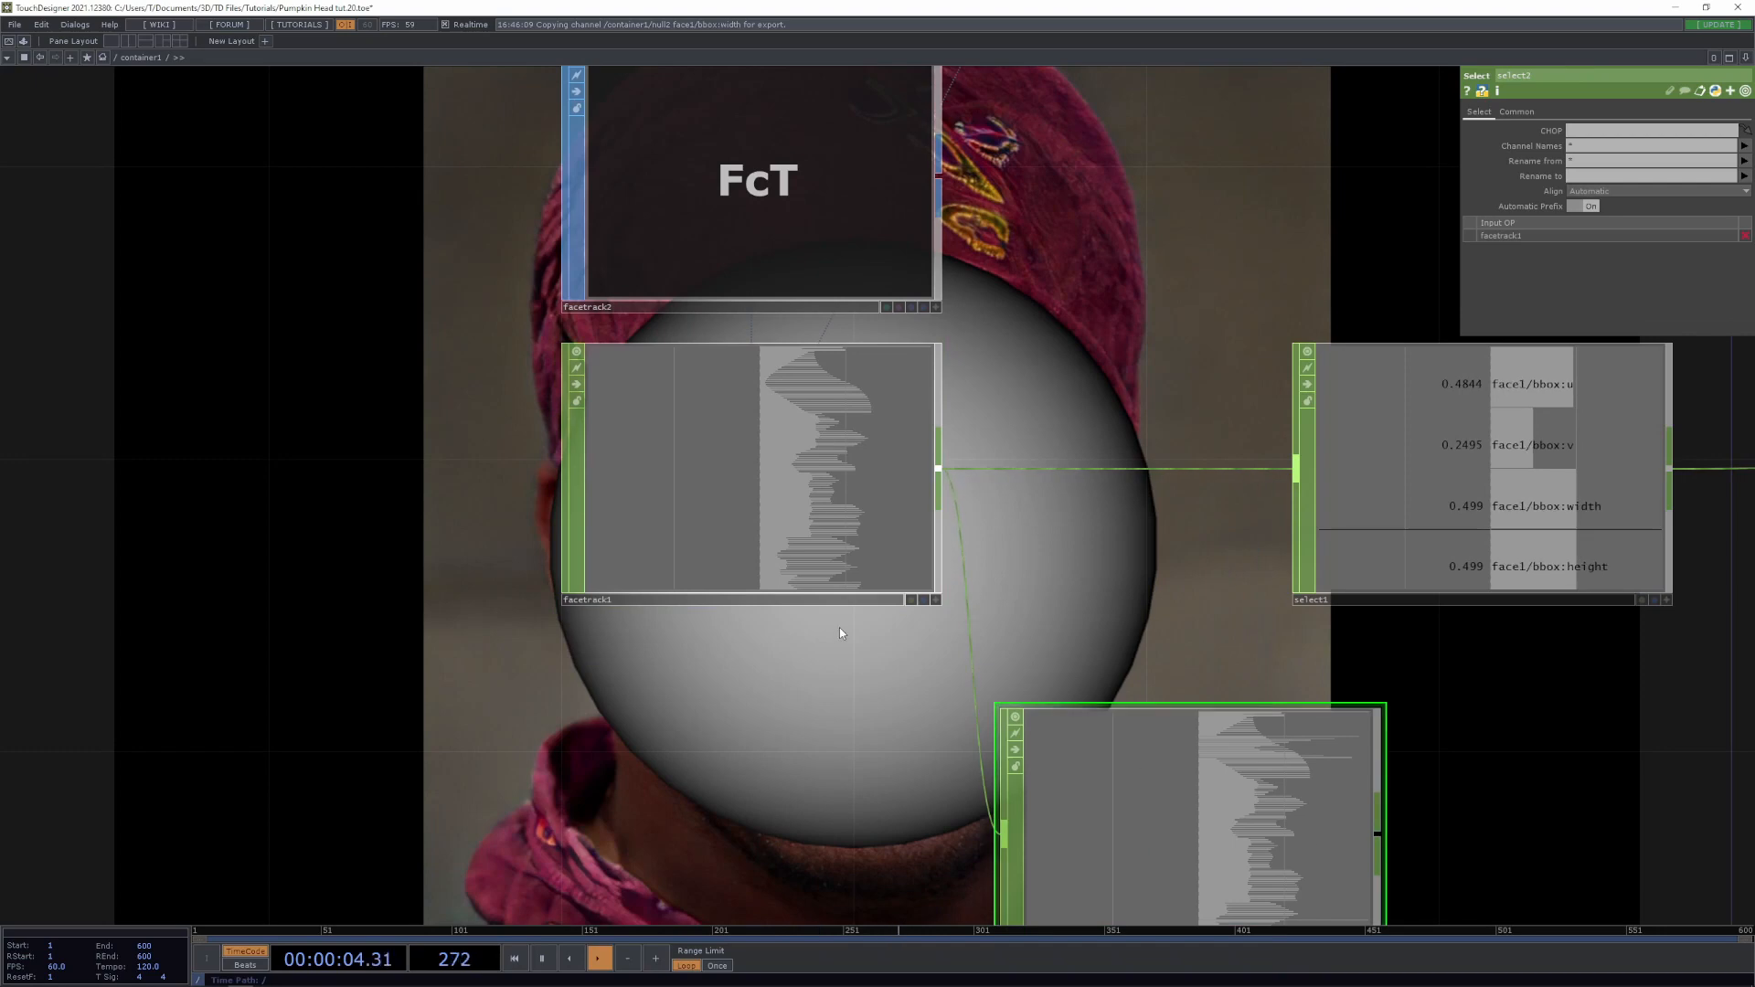
# Check the point channel names in facetrack1 and set select2's Channel Names to *pt*
pyautogui.scroll(4, 839, 627)
pyautogui.scroll(10, 1227, 615)
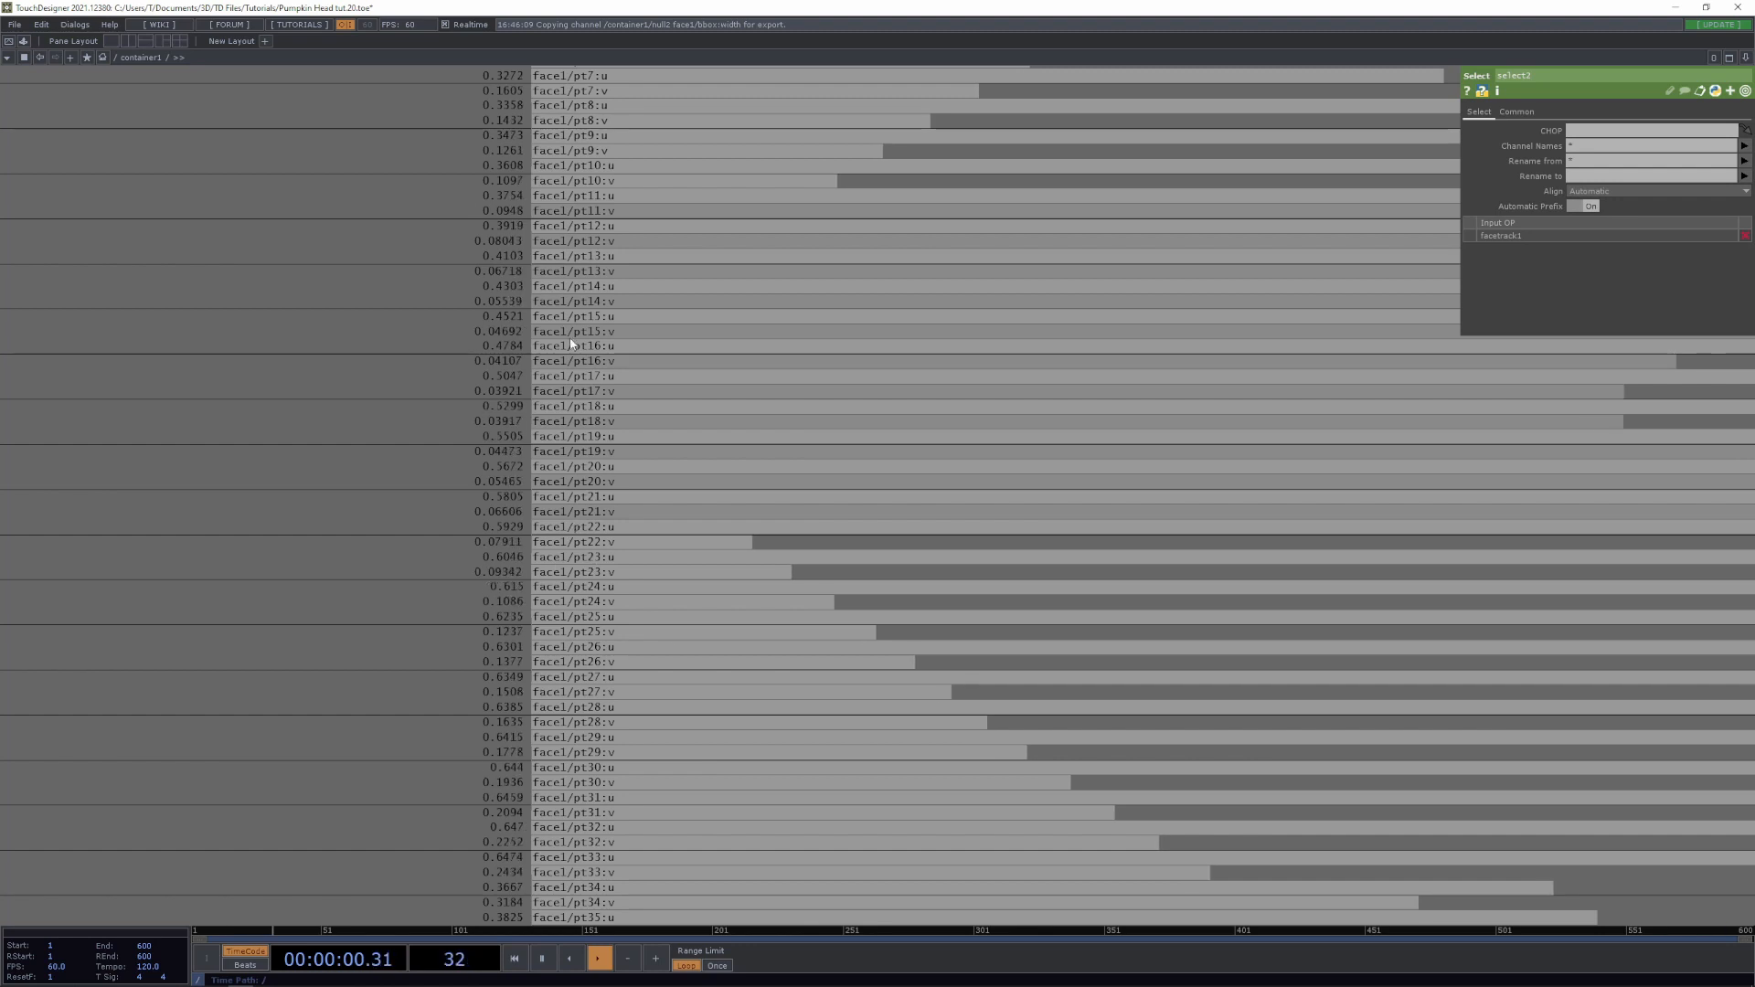
pyautogui.click(1615, 151)
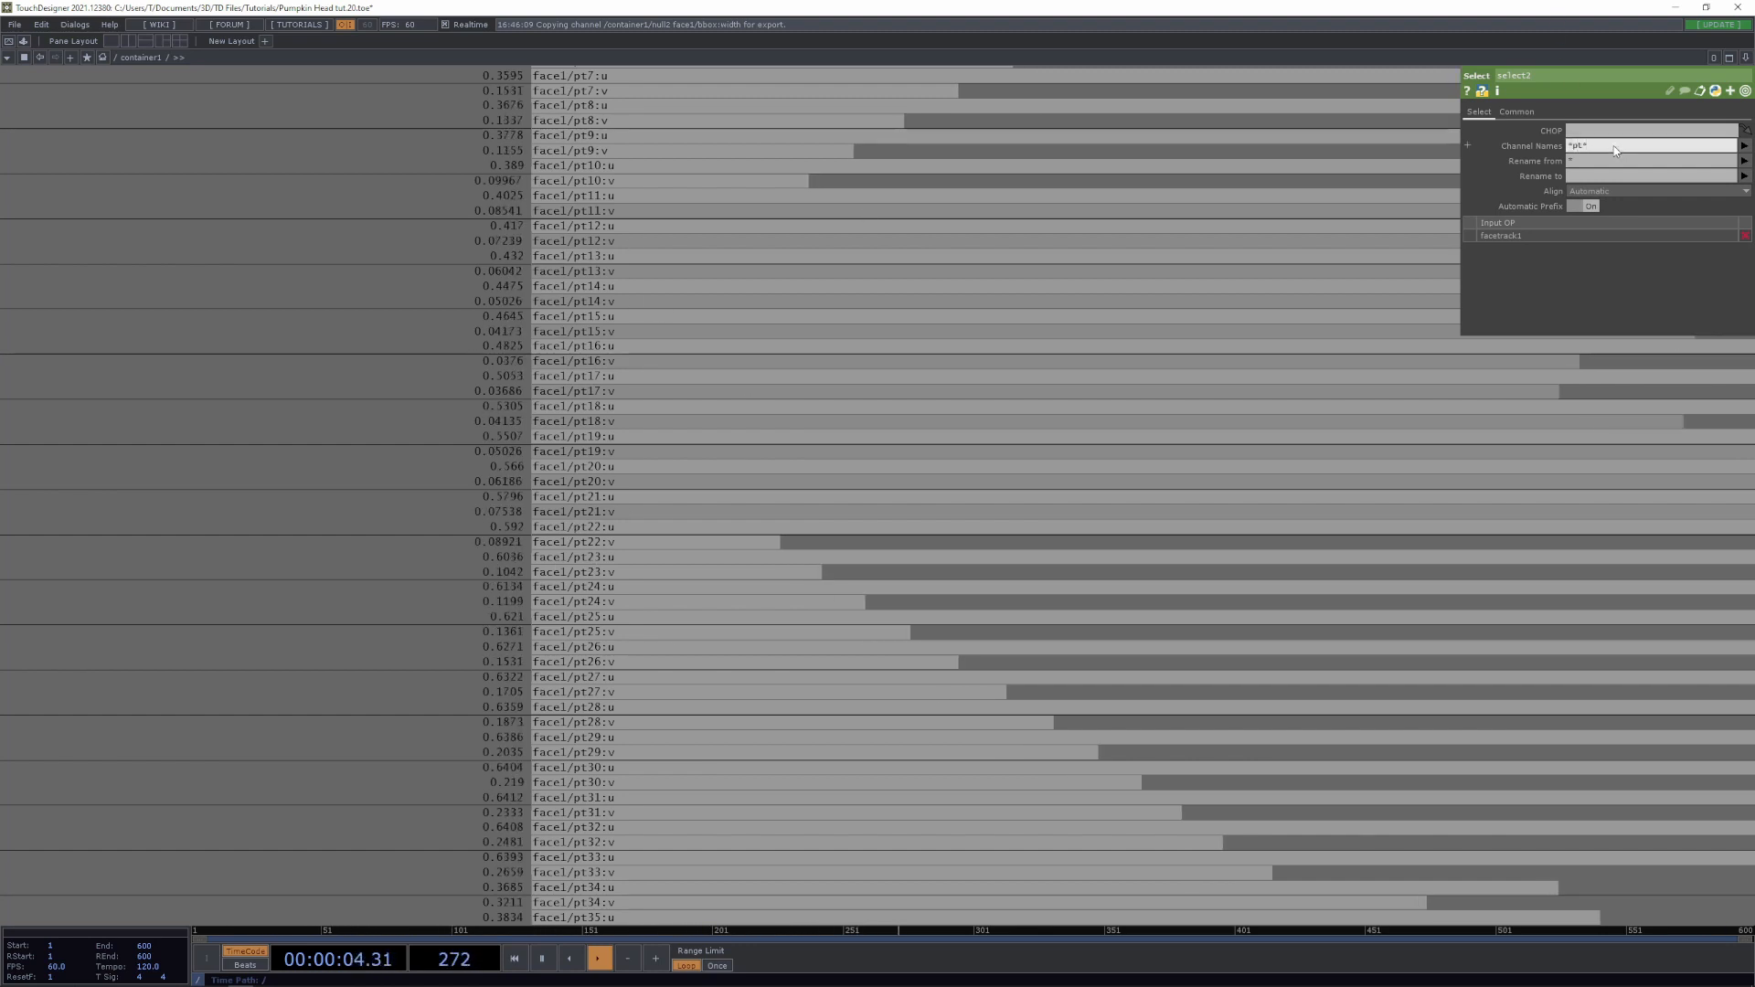
# Examine the facial landmark u and v channels output by select2
pyautogui.moveTo(1298, 252); pyautogui.dragTo(1343, 434, button='middle')
pyautogui.moveTo(1561, 535); pyautogui.dragTo(1371, 457, button='middle')
pyautogui.moveTo(1355, 461); pyautogui.dragTo(1226, 490)
pyautogui.moveTo(1347, 463); pyautogui.dragTo(1241, 588, button='middle')
pyautogui.moveTo(1155, 551); pyautogui.dragTo(1053, 238)
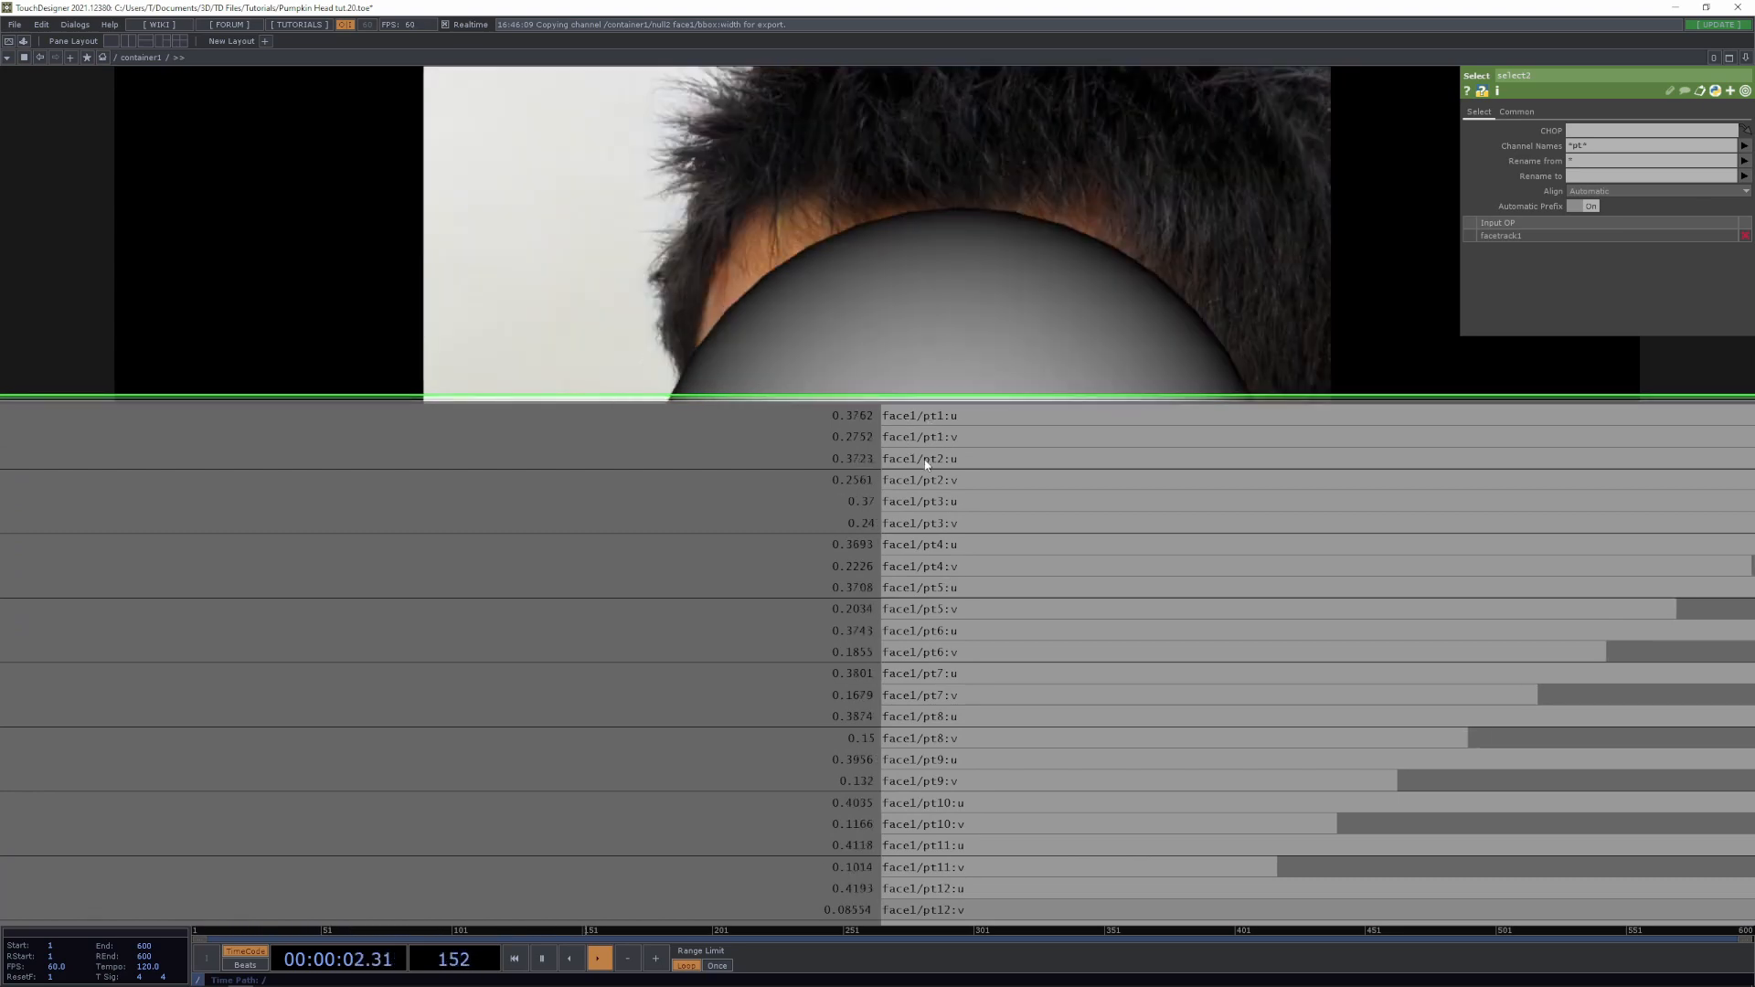
pyautogui.moveTo(774, 553); pyautogui.dragTo(659, 678)
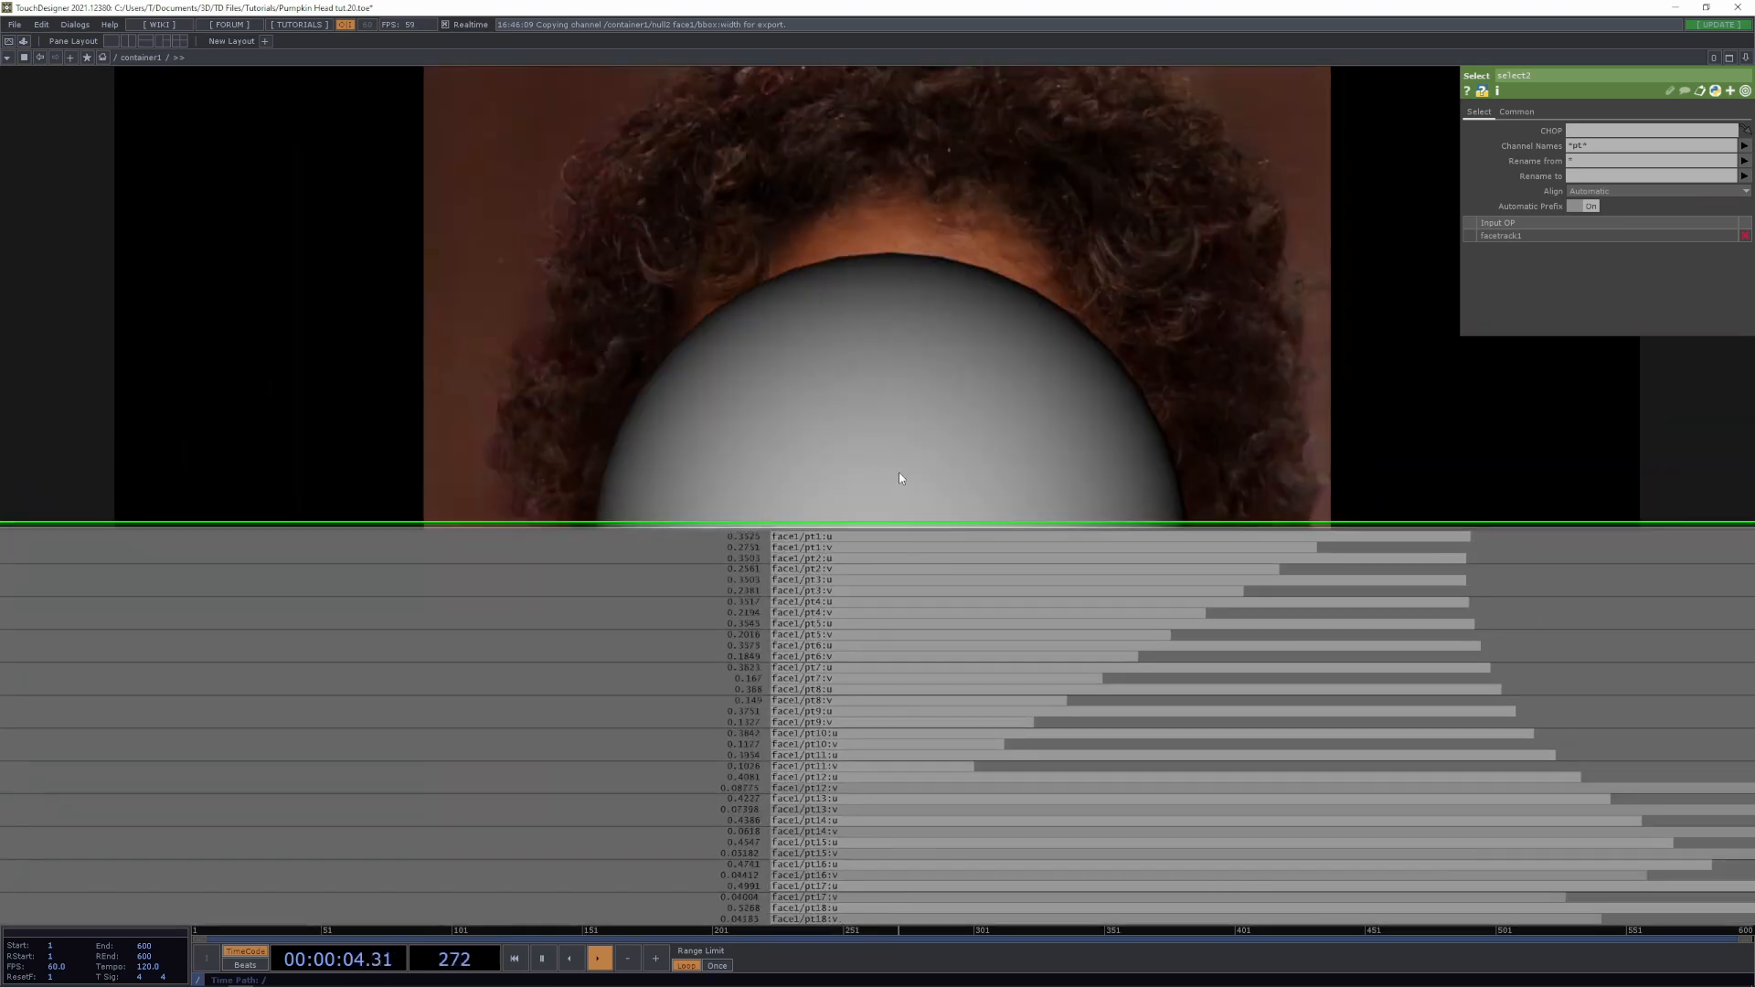
pyautogui.moveTo(897, 471); pyautogui.dragTo(717, 310)
pyautogui.moveTo(846, 383); pyautogui.dragTo(750, 347, button='middle')
pyautogui.moveTo(1061, 566); pyautogui.dragTo(794, 582)
pyautogui.moveTo(629, 560); pyautogui.dragTo(526, 757)
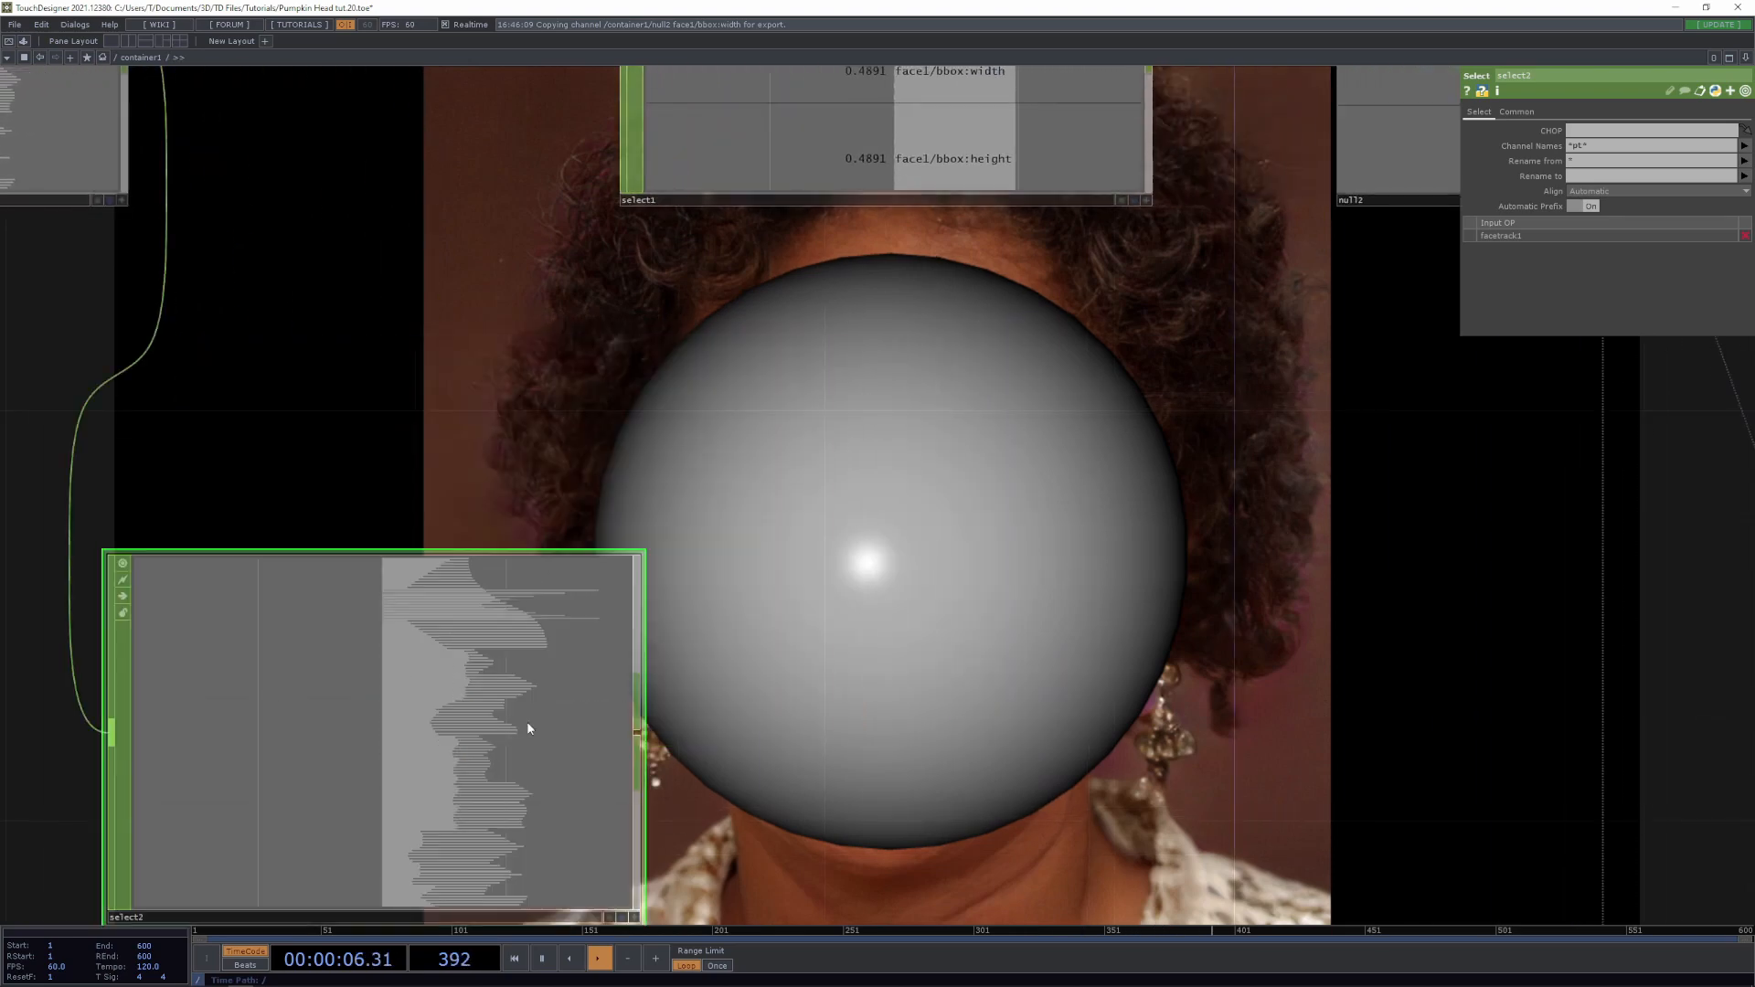
# Add a Shuffle CHOP fed by the output of select2
pyautogui.moveTo(850, 638); pyautogui.dragTo(948, 340)
pyautogui.moveTo(581, 488); pyautogui.dragTo(479, 590)
pyautogui.click(637, 546)
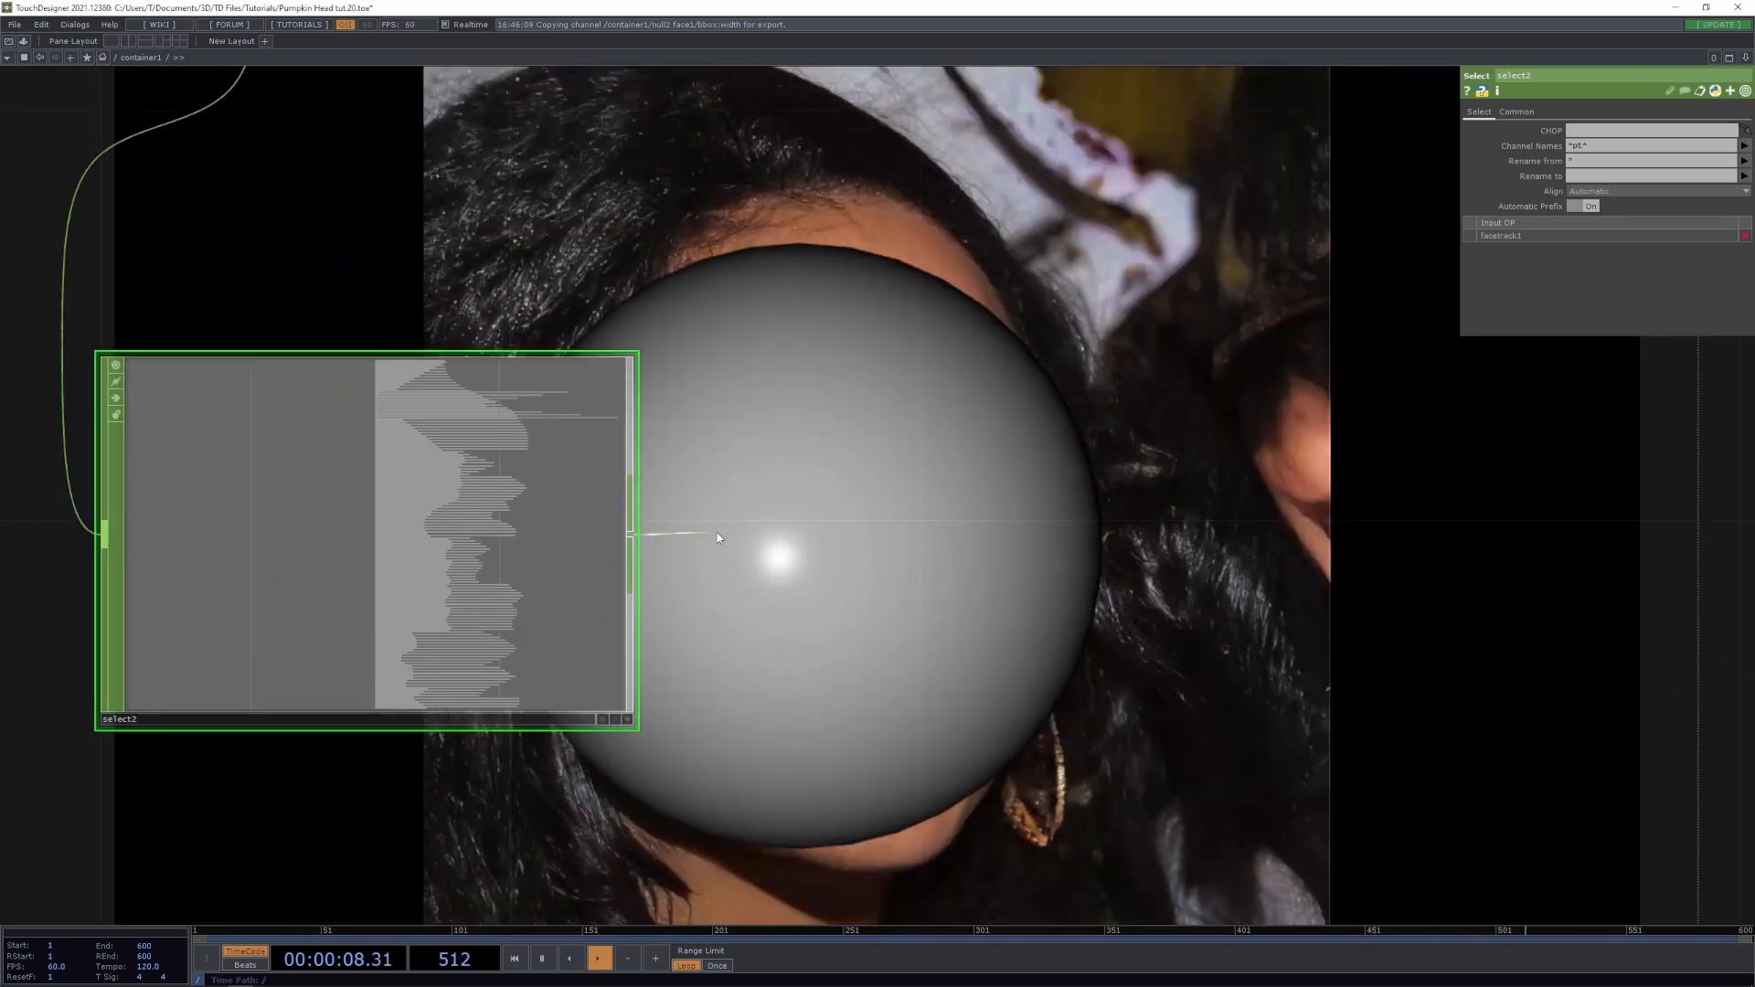
pyautogui.click(723, 537)
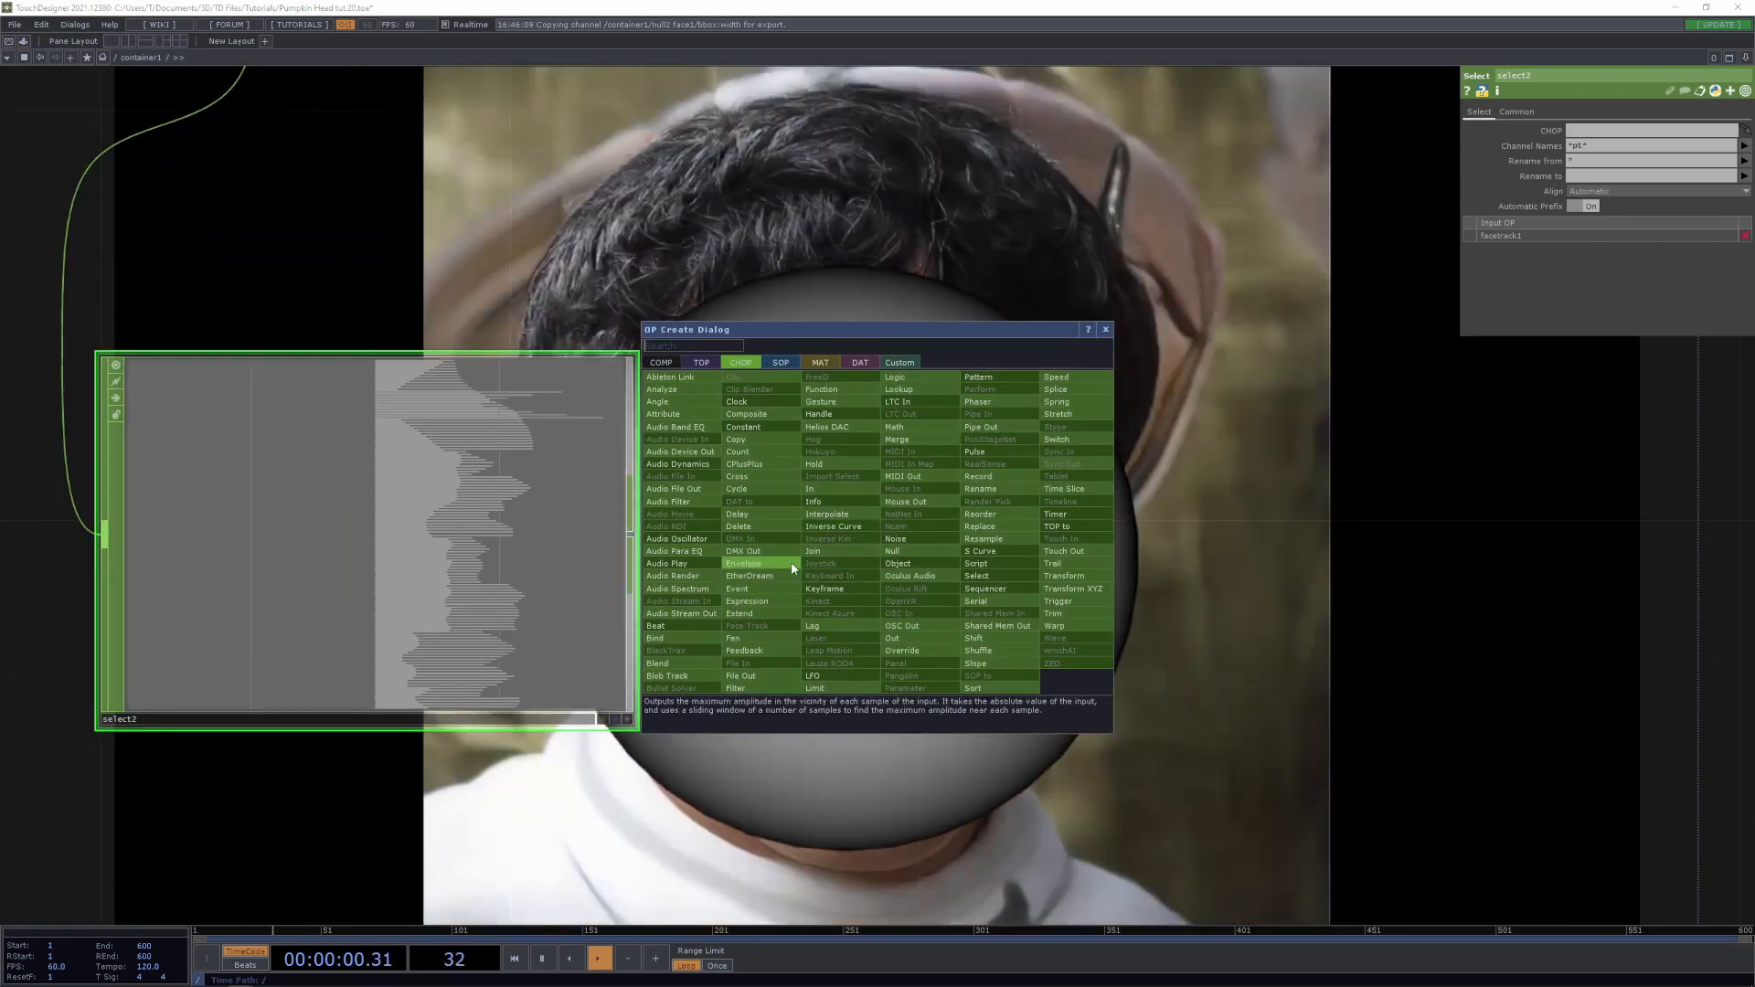
pyautogui.click(1000, 650)
pyautogui.click(1078, 547)
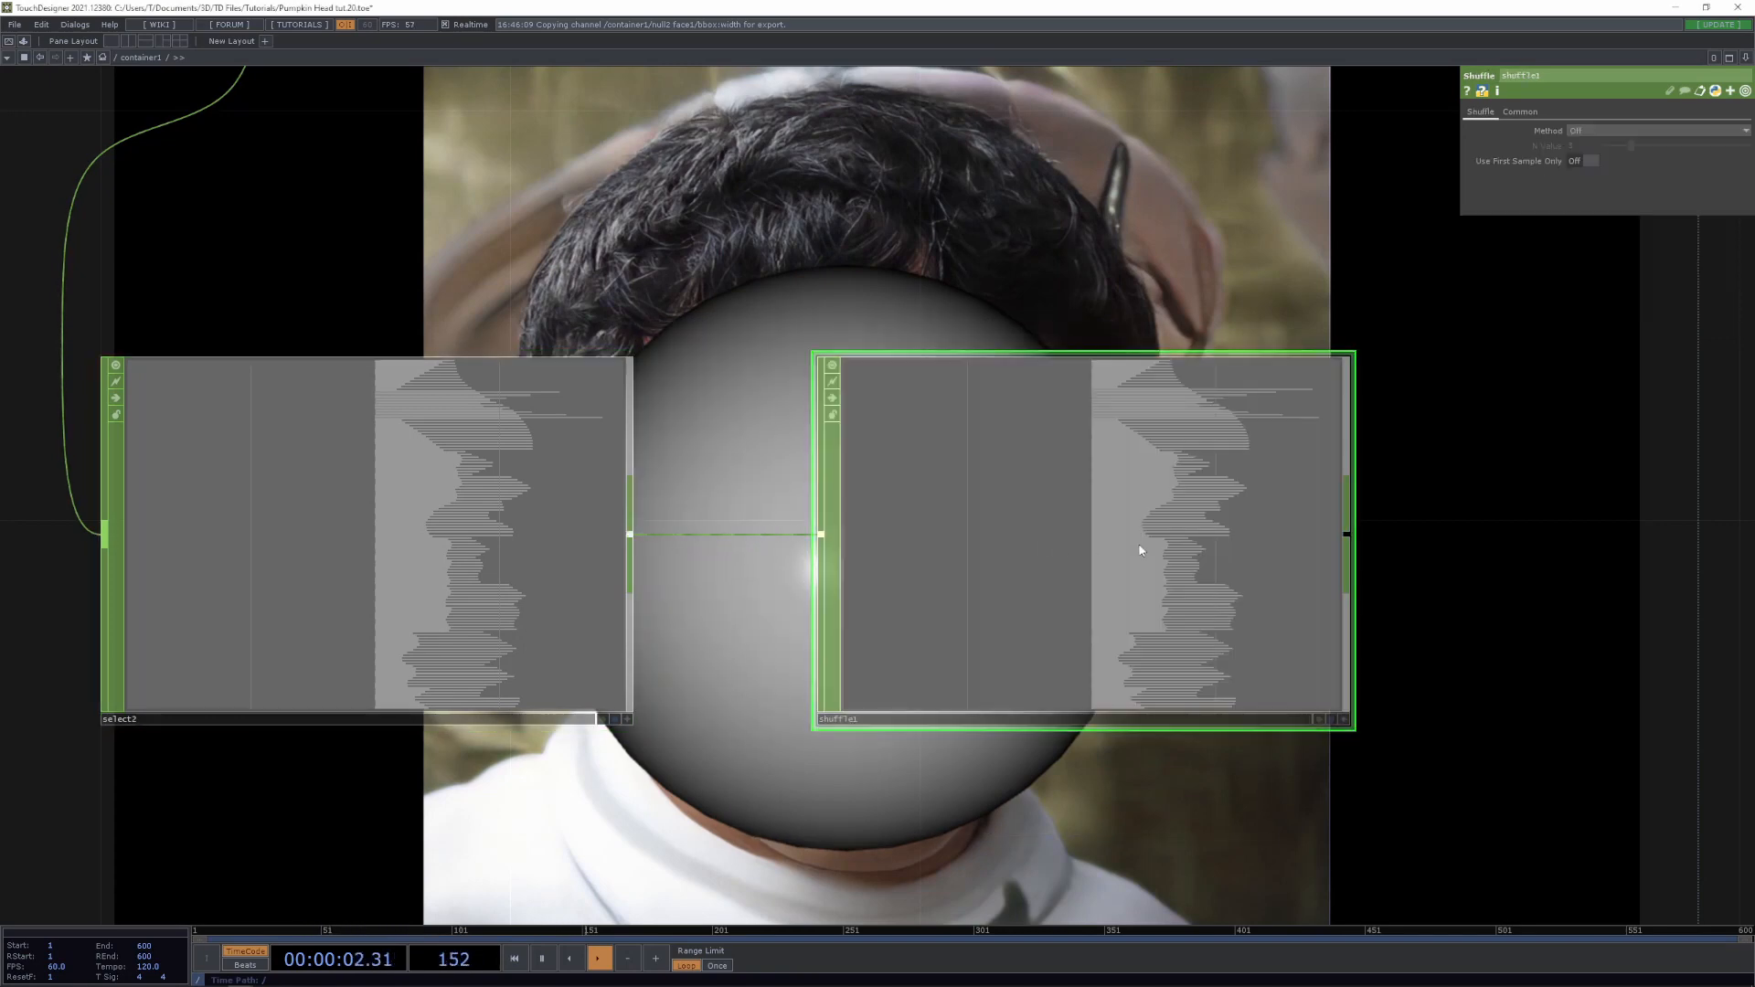
# Set shuffle1's Method to Sequence Every Nth Channel with an N Value of 2
pyautogui.click(1598, 130)
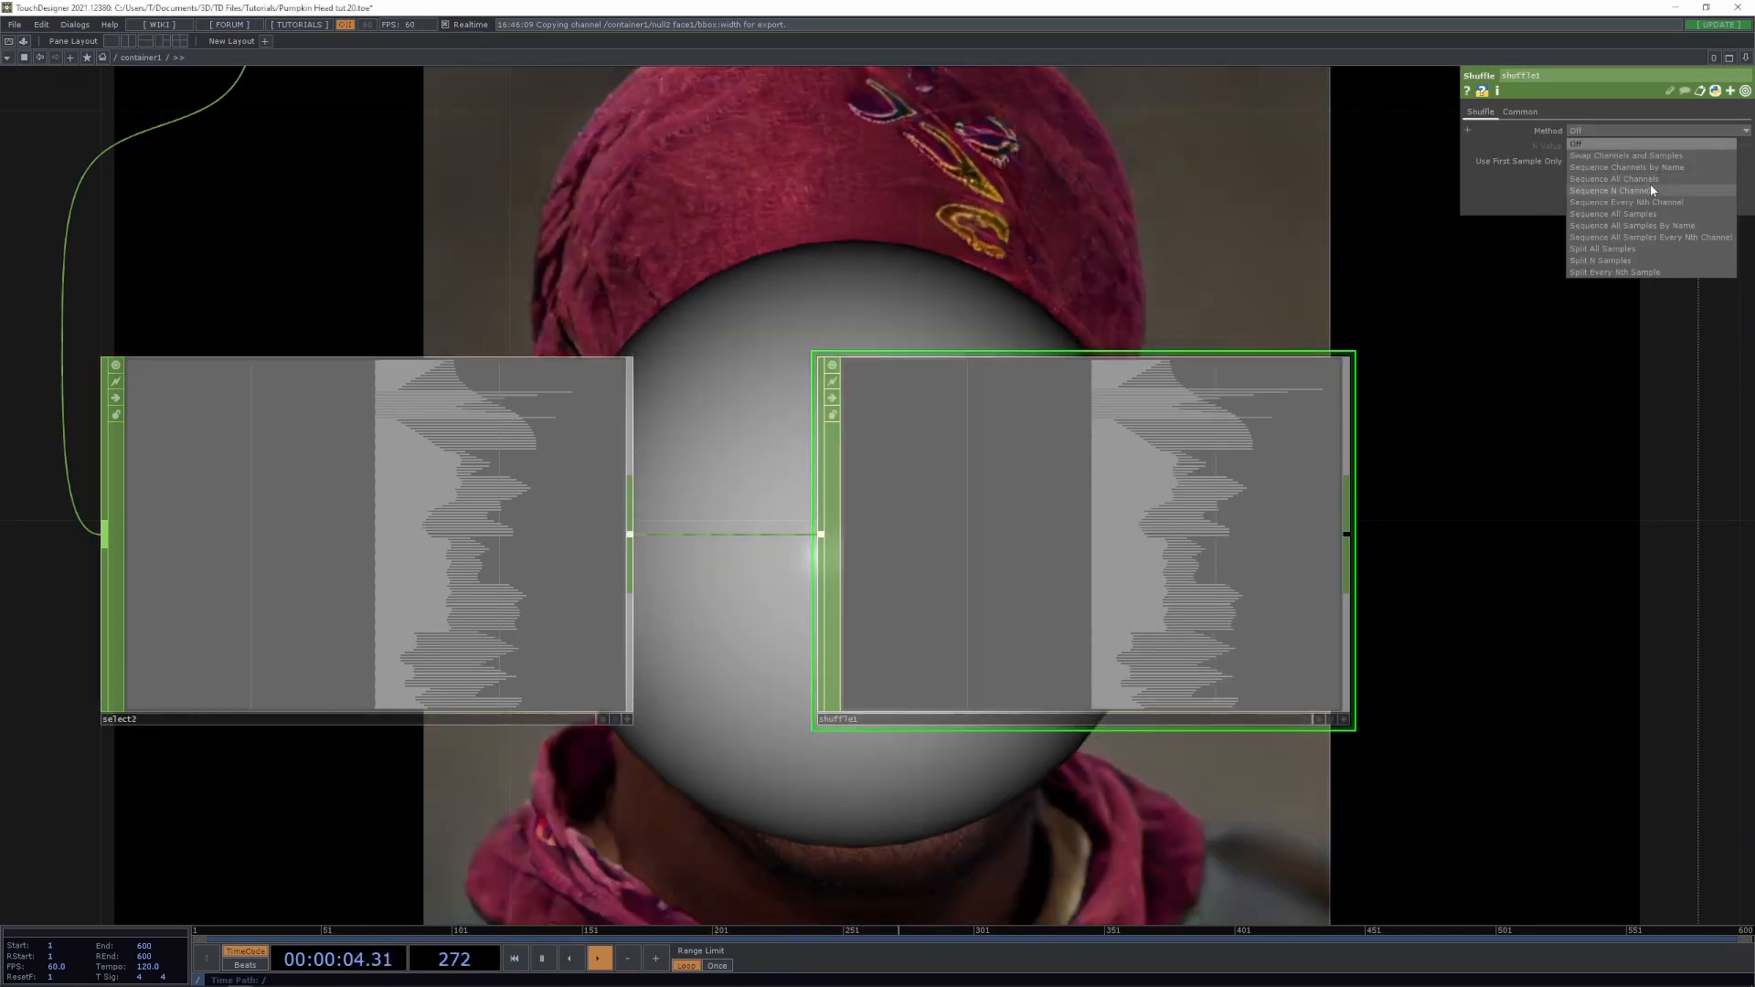
pyautogui.click(1668, 204)
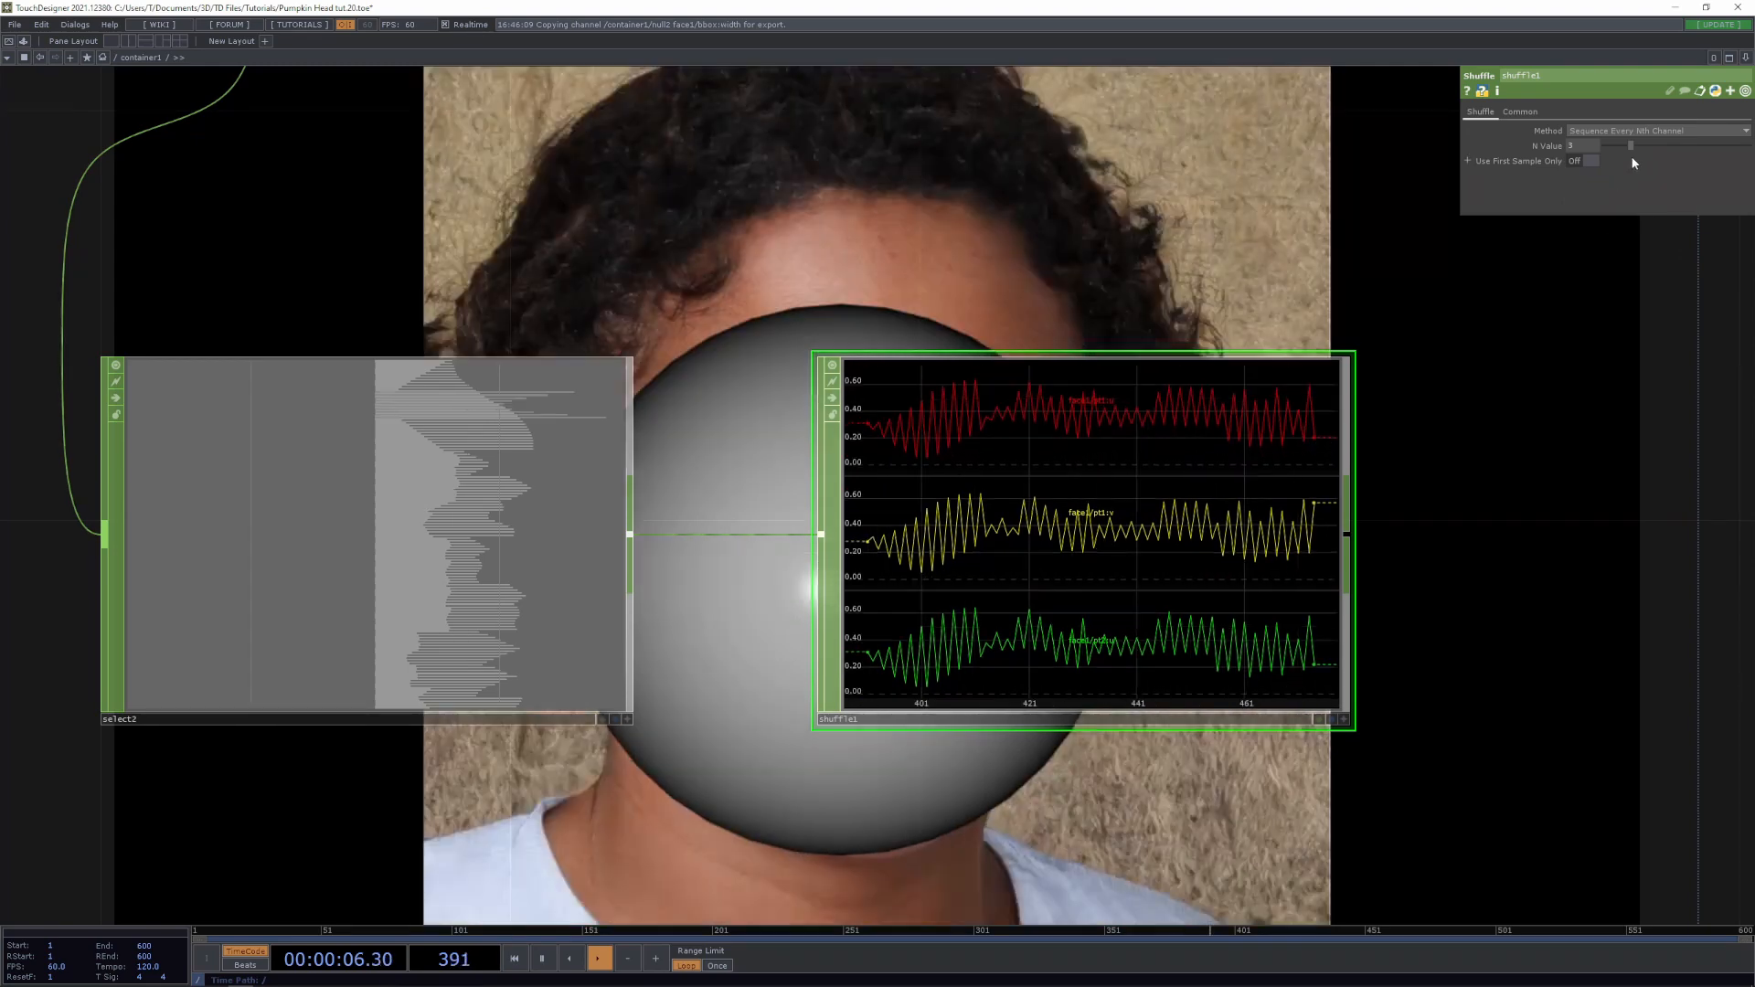
pyautogui.scroll(3, 447, 431)
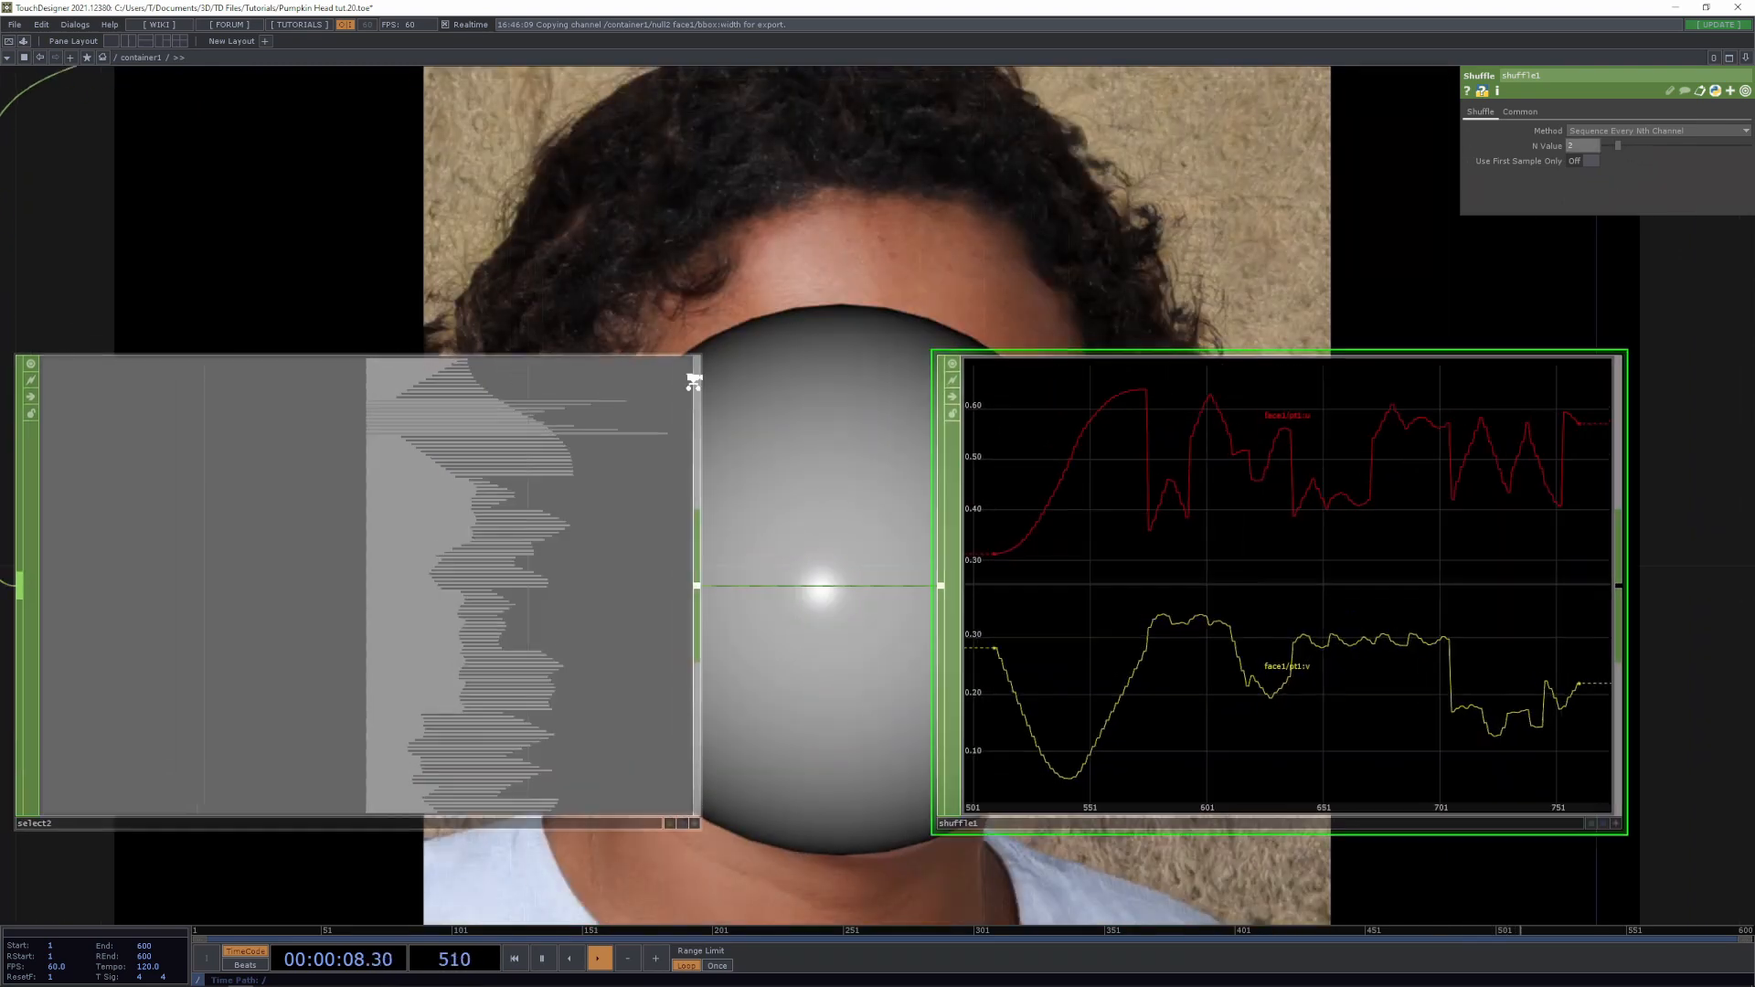
pyautogui.scroll(5, 420, 411)
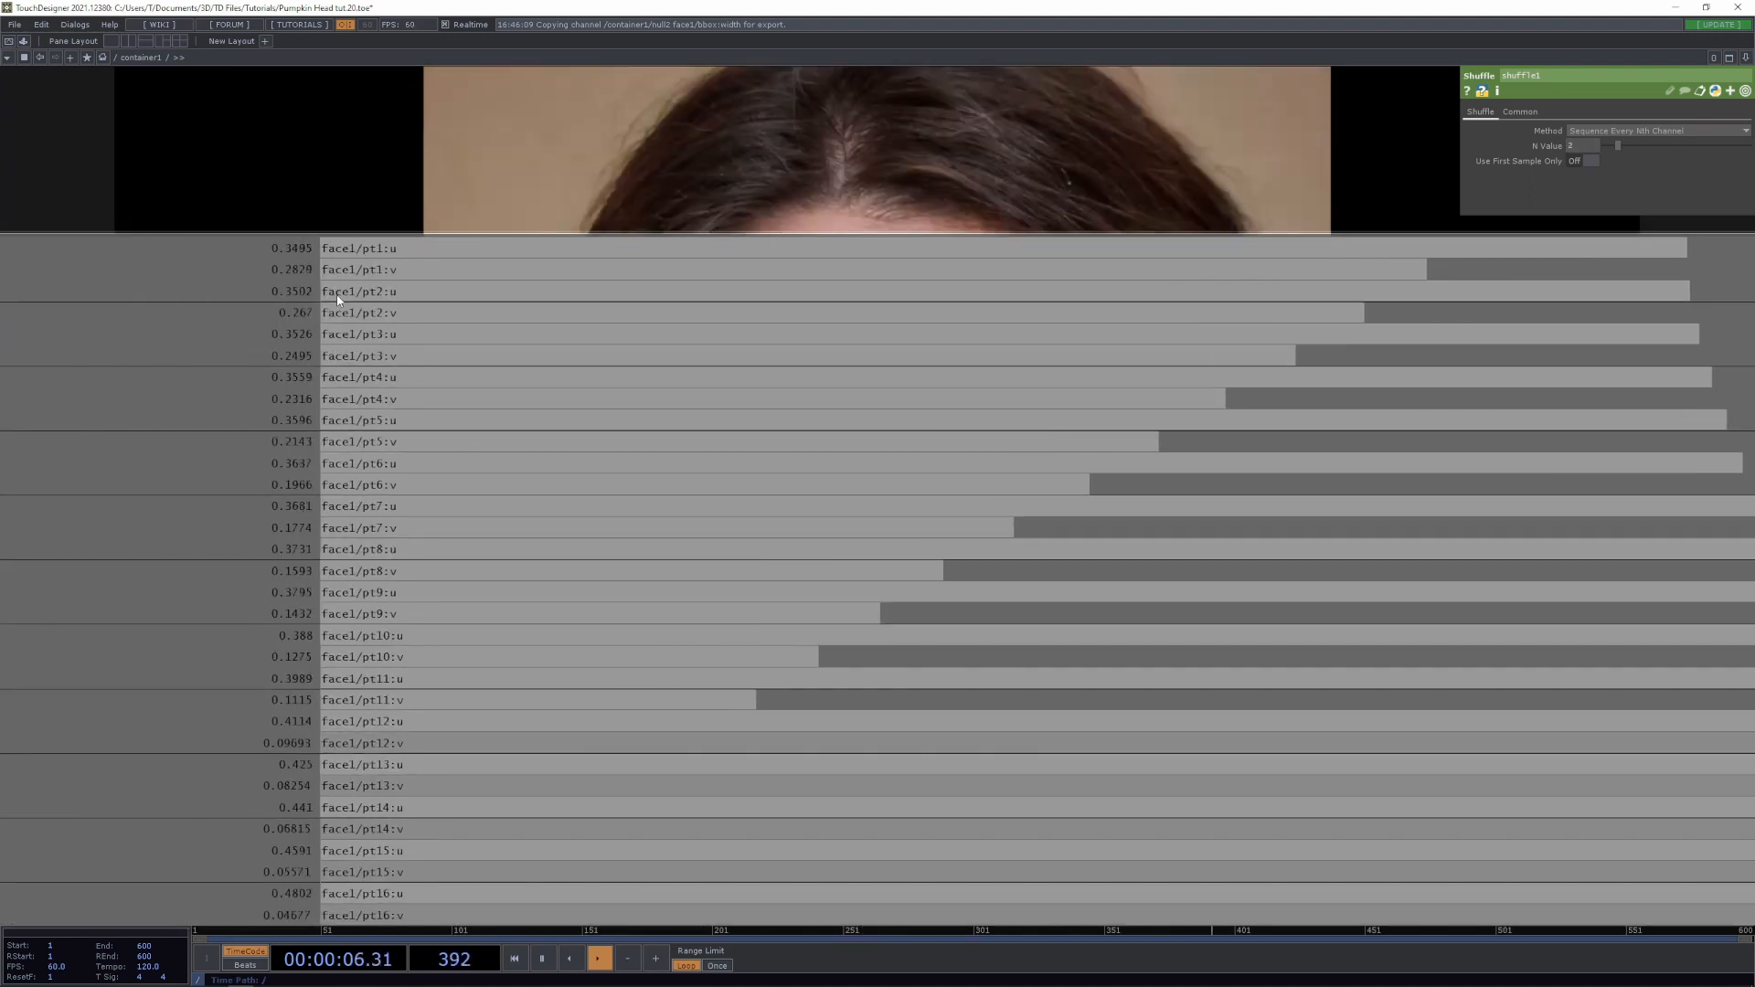
pyautogui.scroll(-8, 1003, 486)
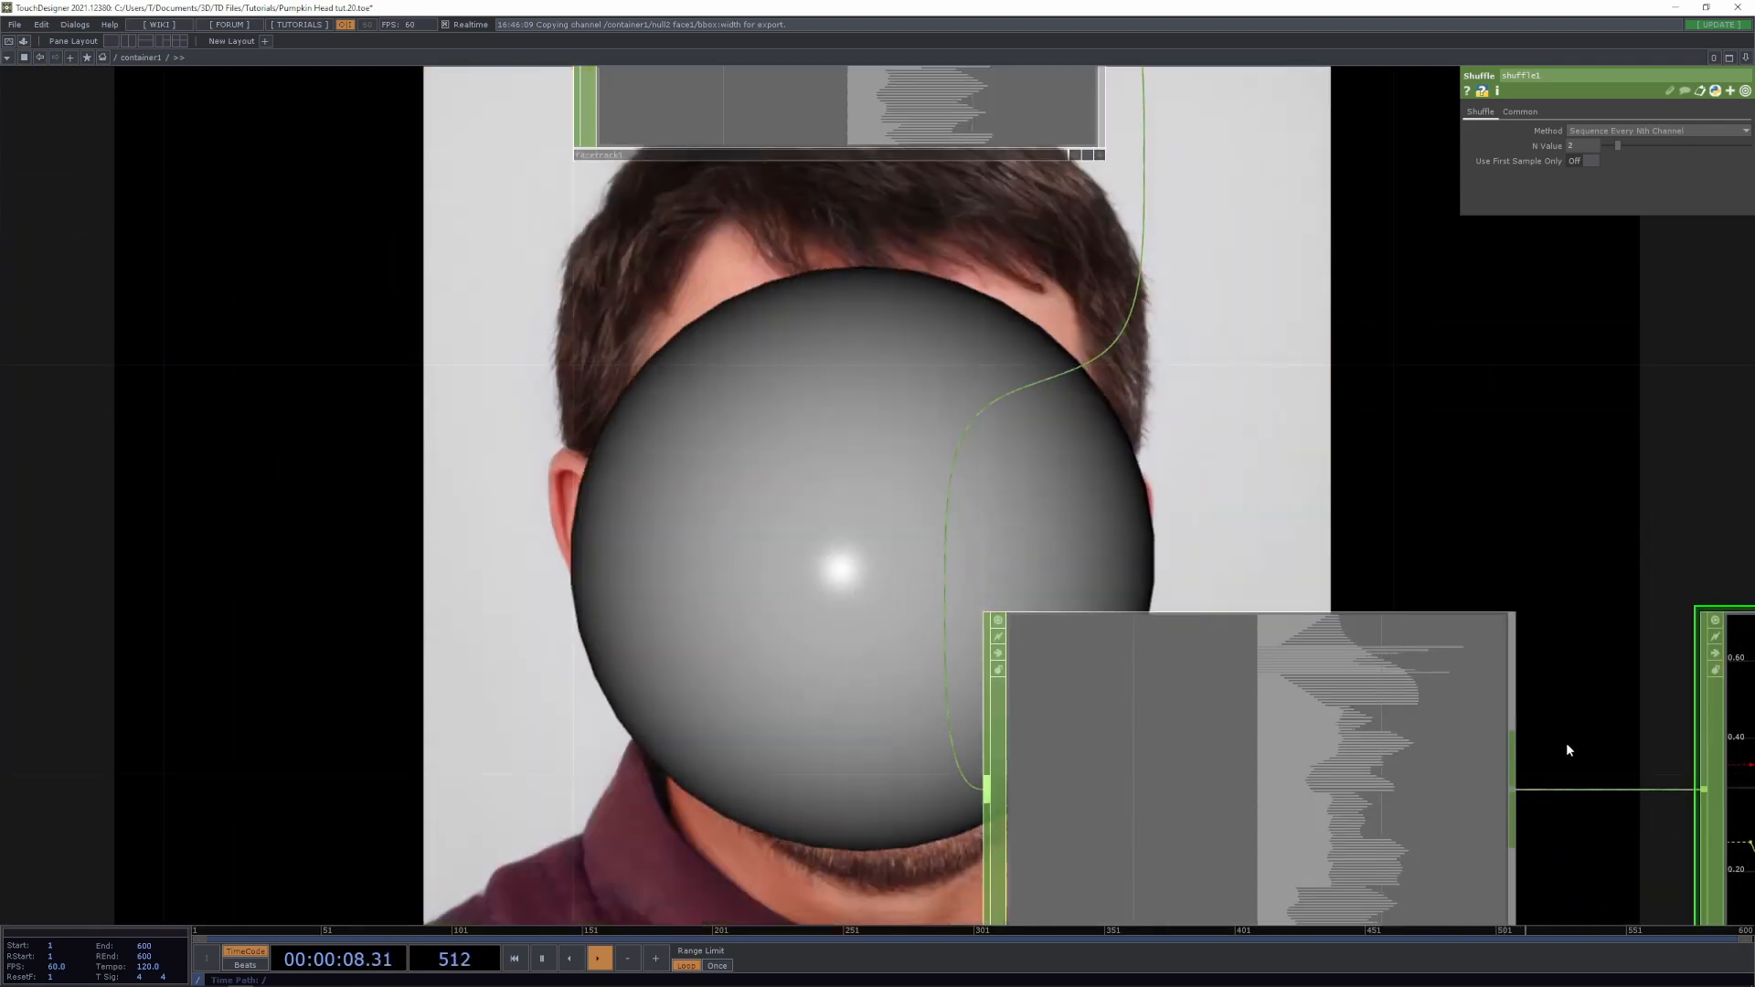
pyautogui.scroll(3, 1207, 640)
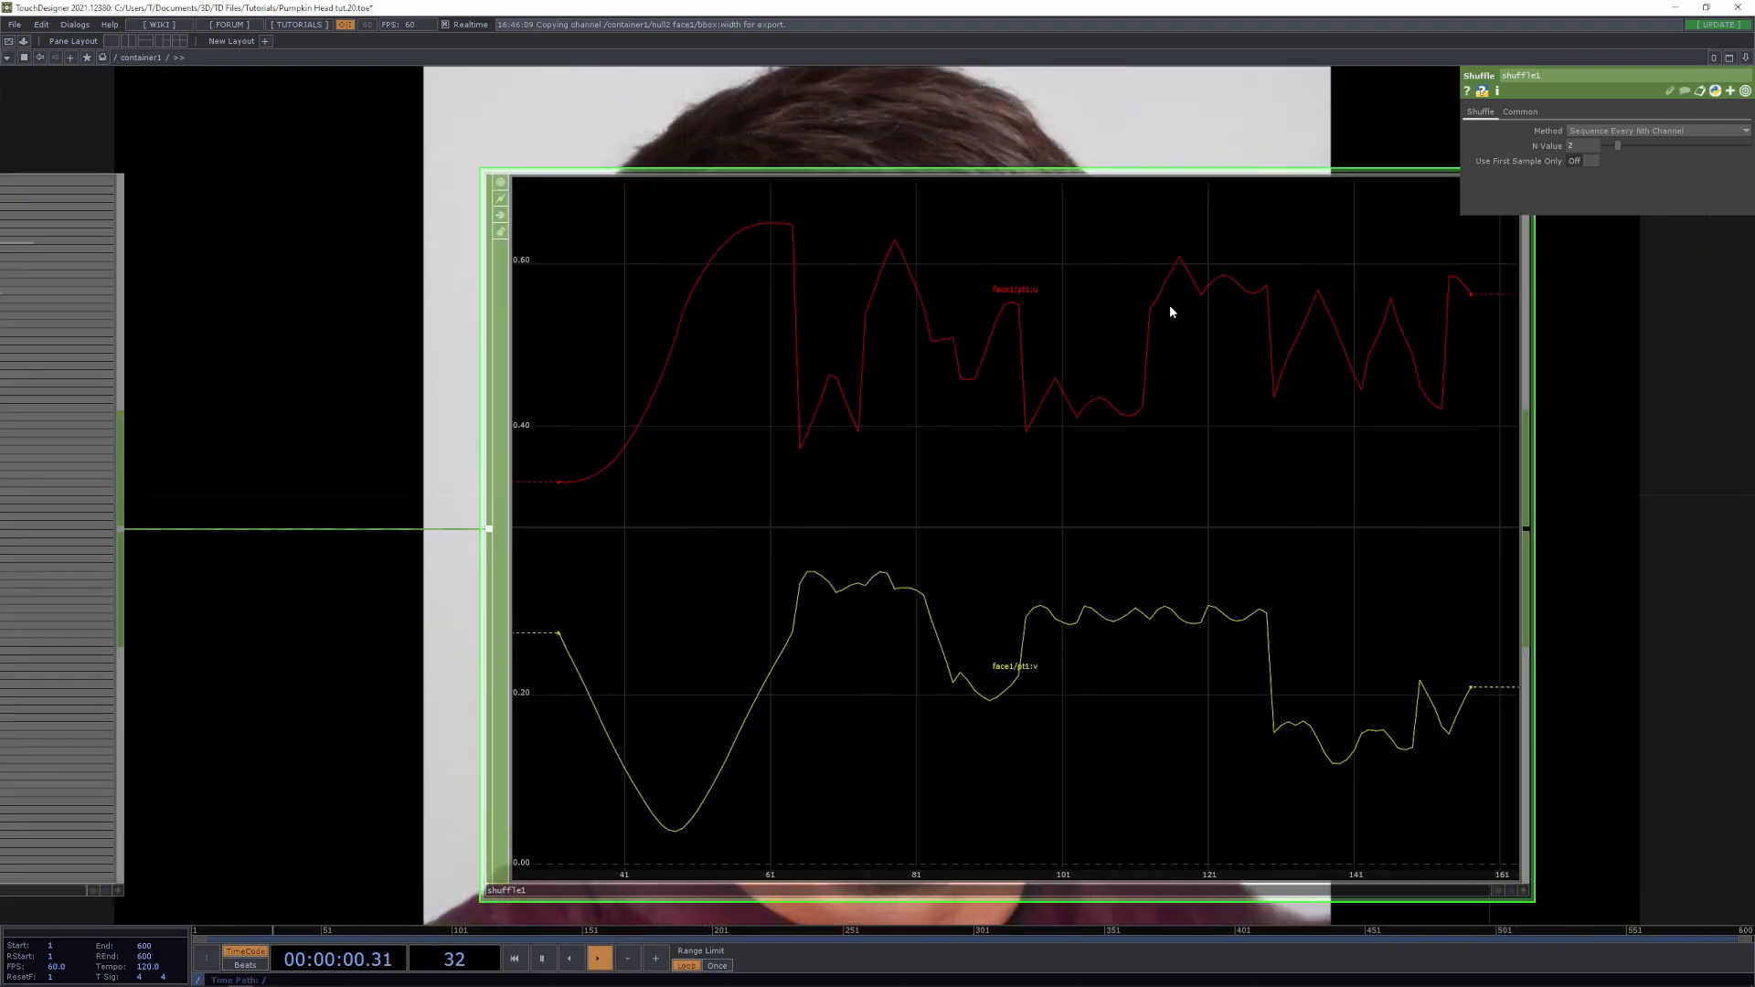
pyautogui.scroll(-5, 1371, 530)
pyautogui.scroll(-5, 773, 611)
# Connect render2 into comp1 and reorder the composite's inputs to render2, render1, null1
pyautogui.moveTo(1514, 594); pyautogui.dragTo(1166, 528)
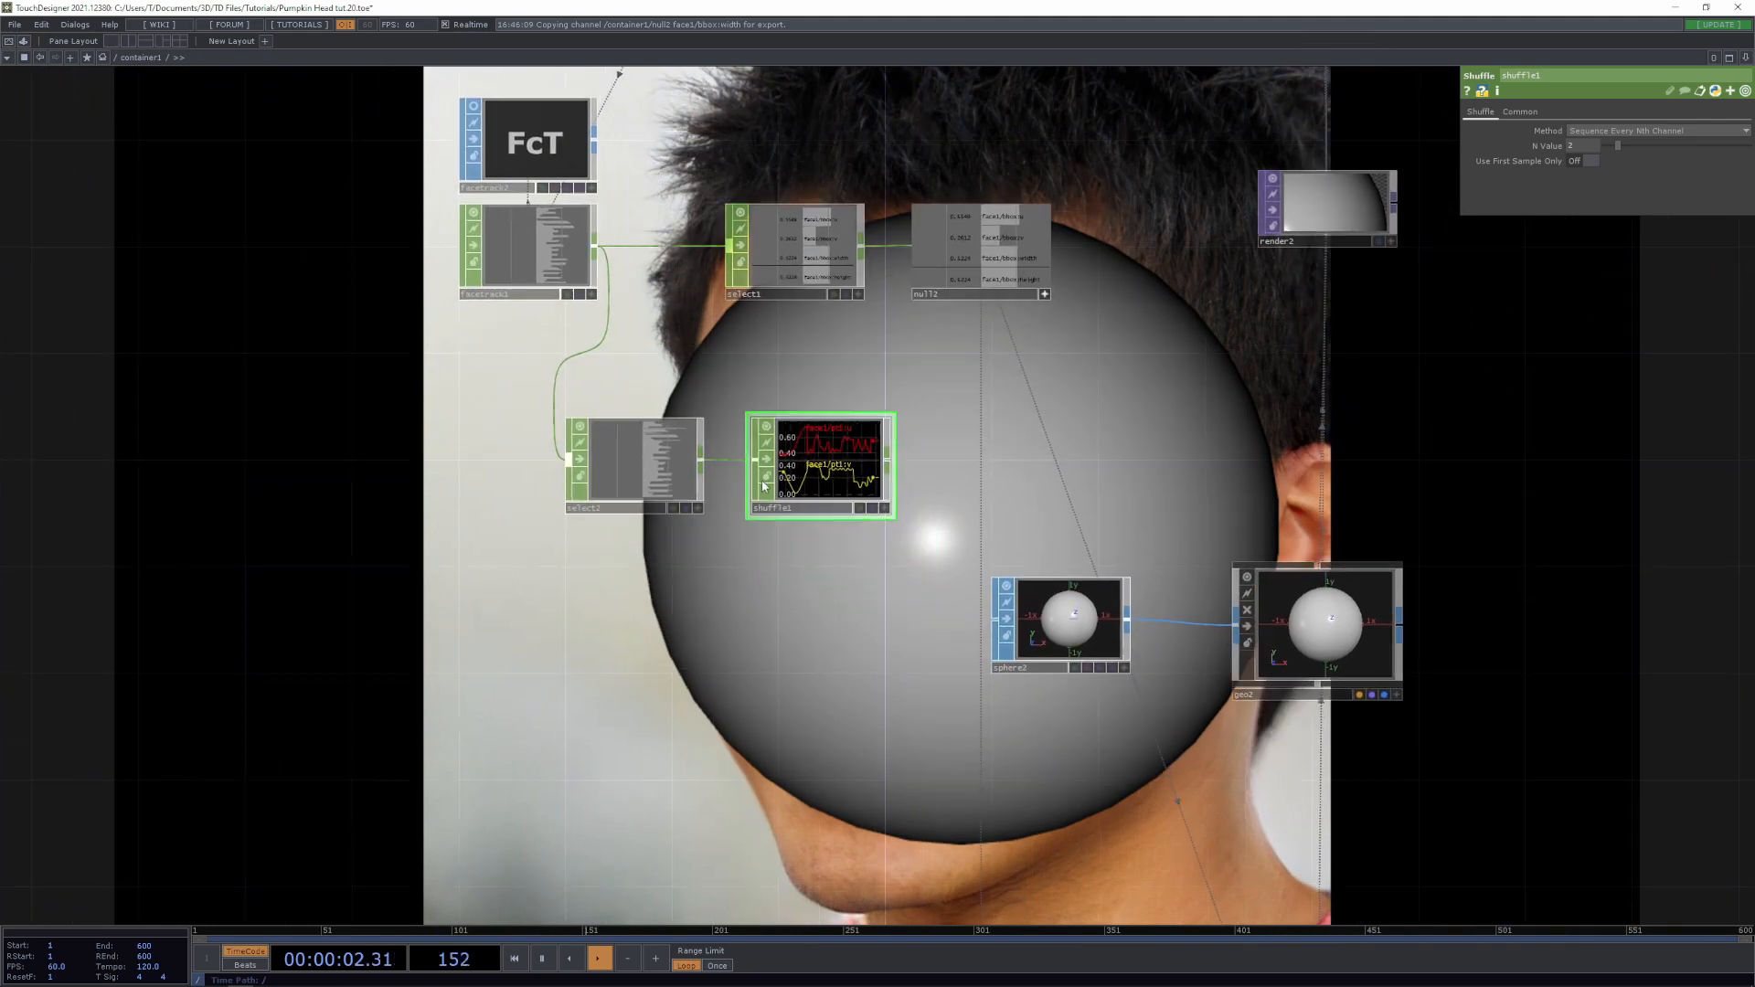
pyautogui.moveTo(1481, 421); pyautogui.dragTo(1108, 727)
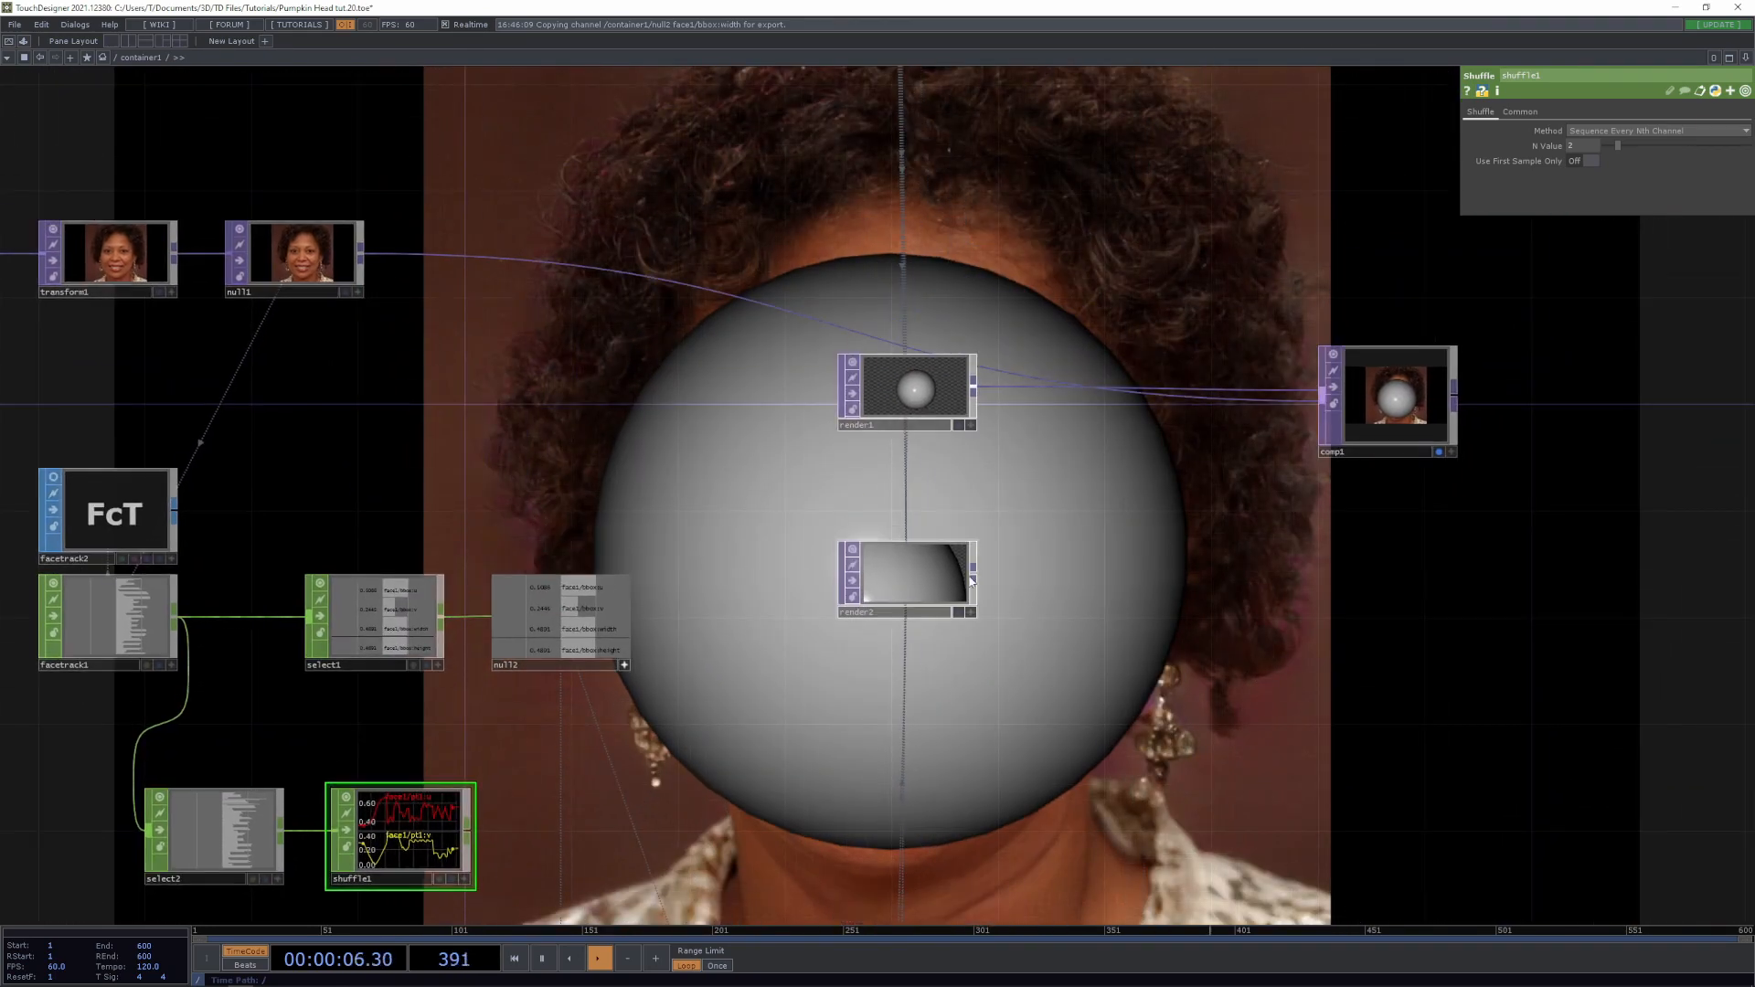
pyautogui.moveTo(975, 579); pyautogui.dragTo(1305, 439)
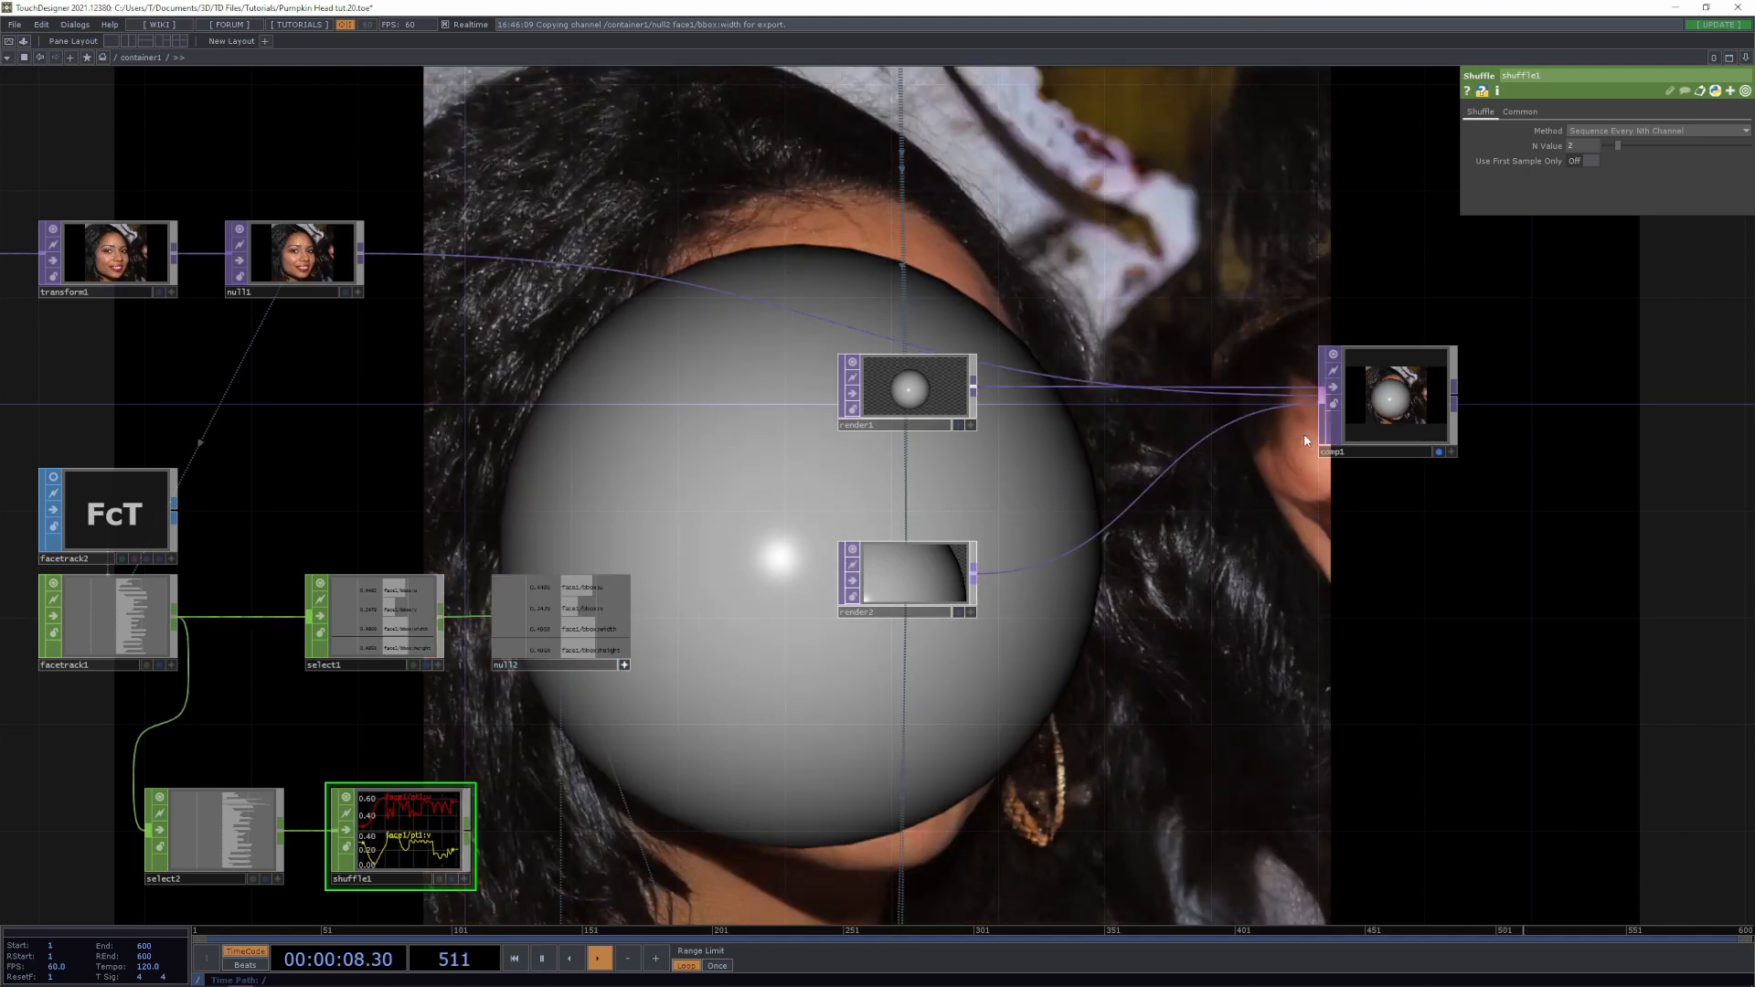
pyautogui.click(1360, 437)
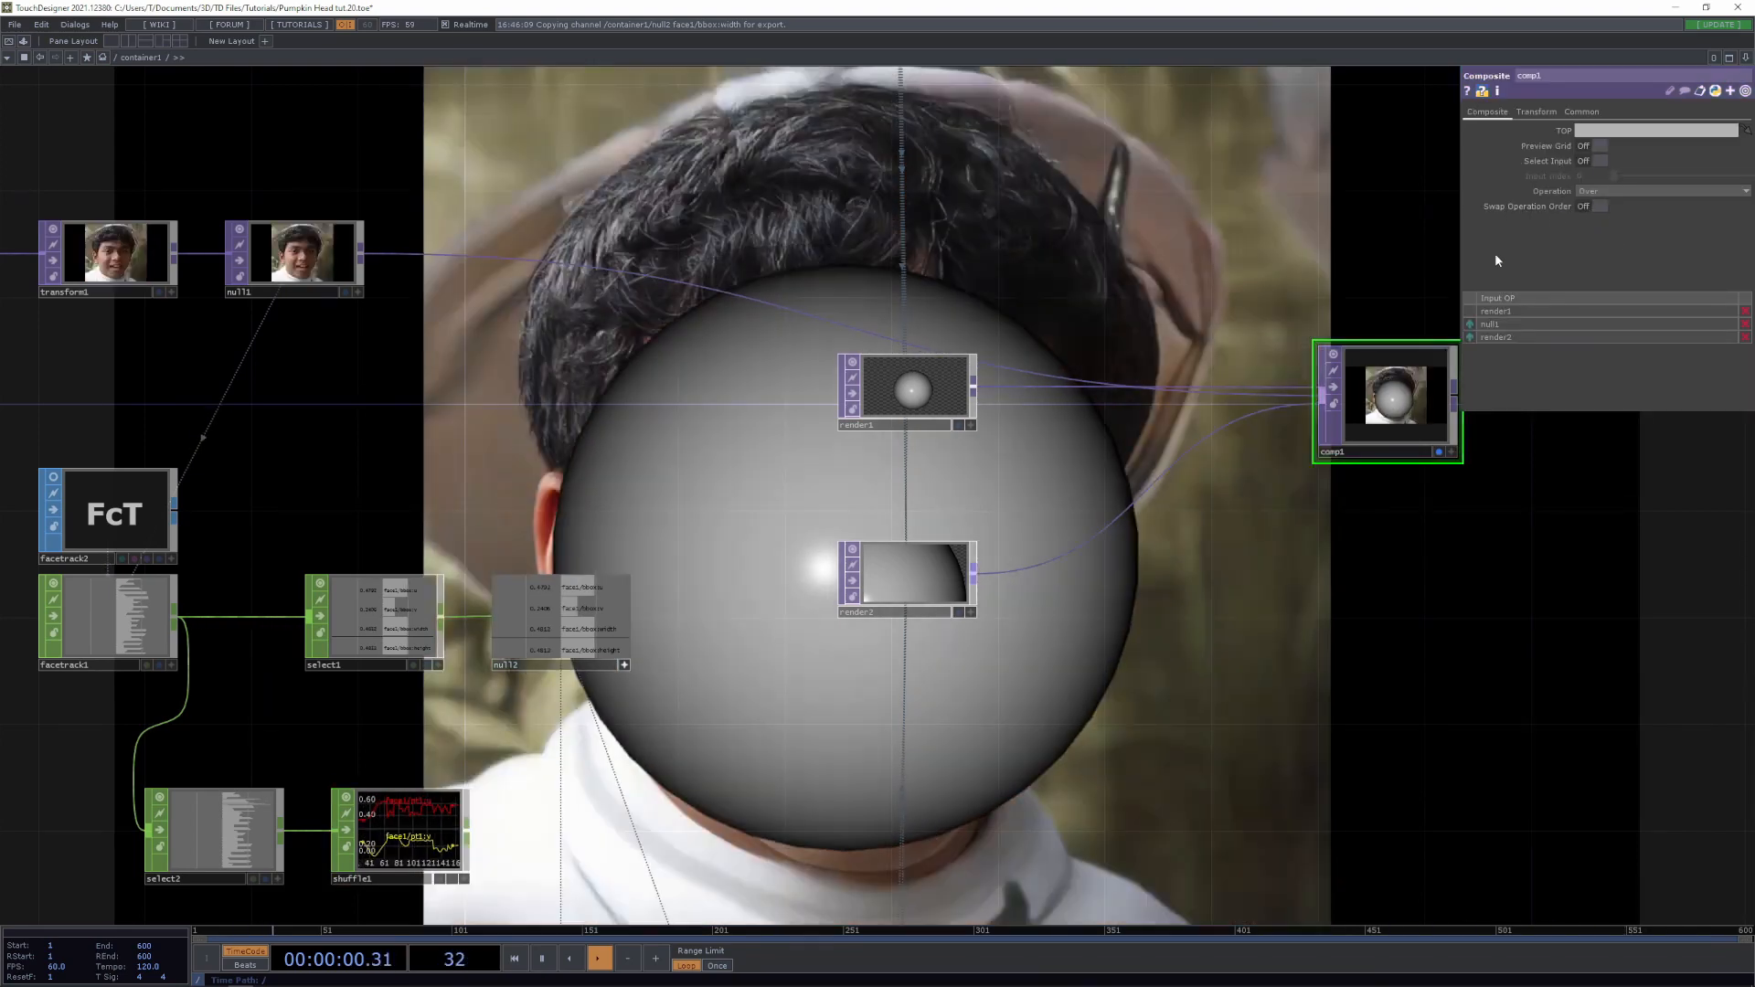
pyautogui.moveTo(1469, 334); pyautogui.dragTo(1469, 337)
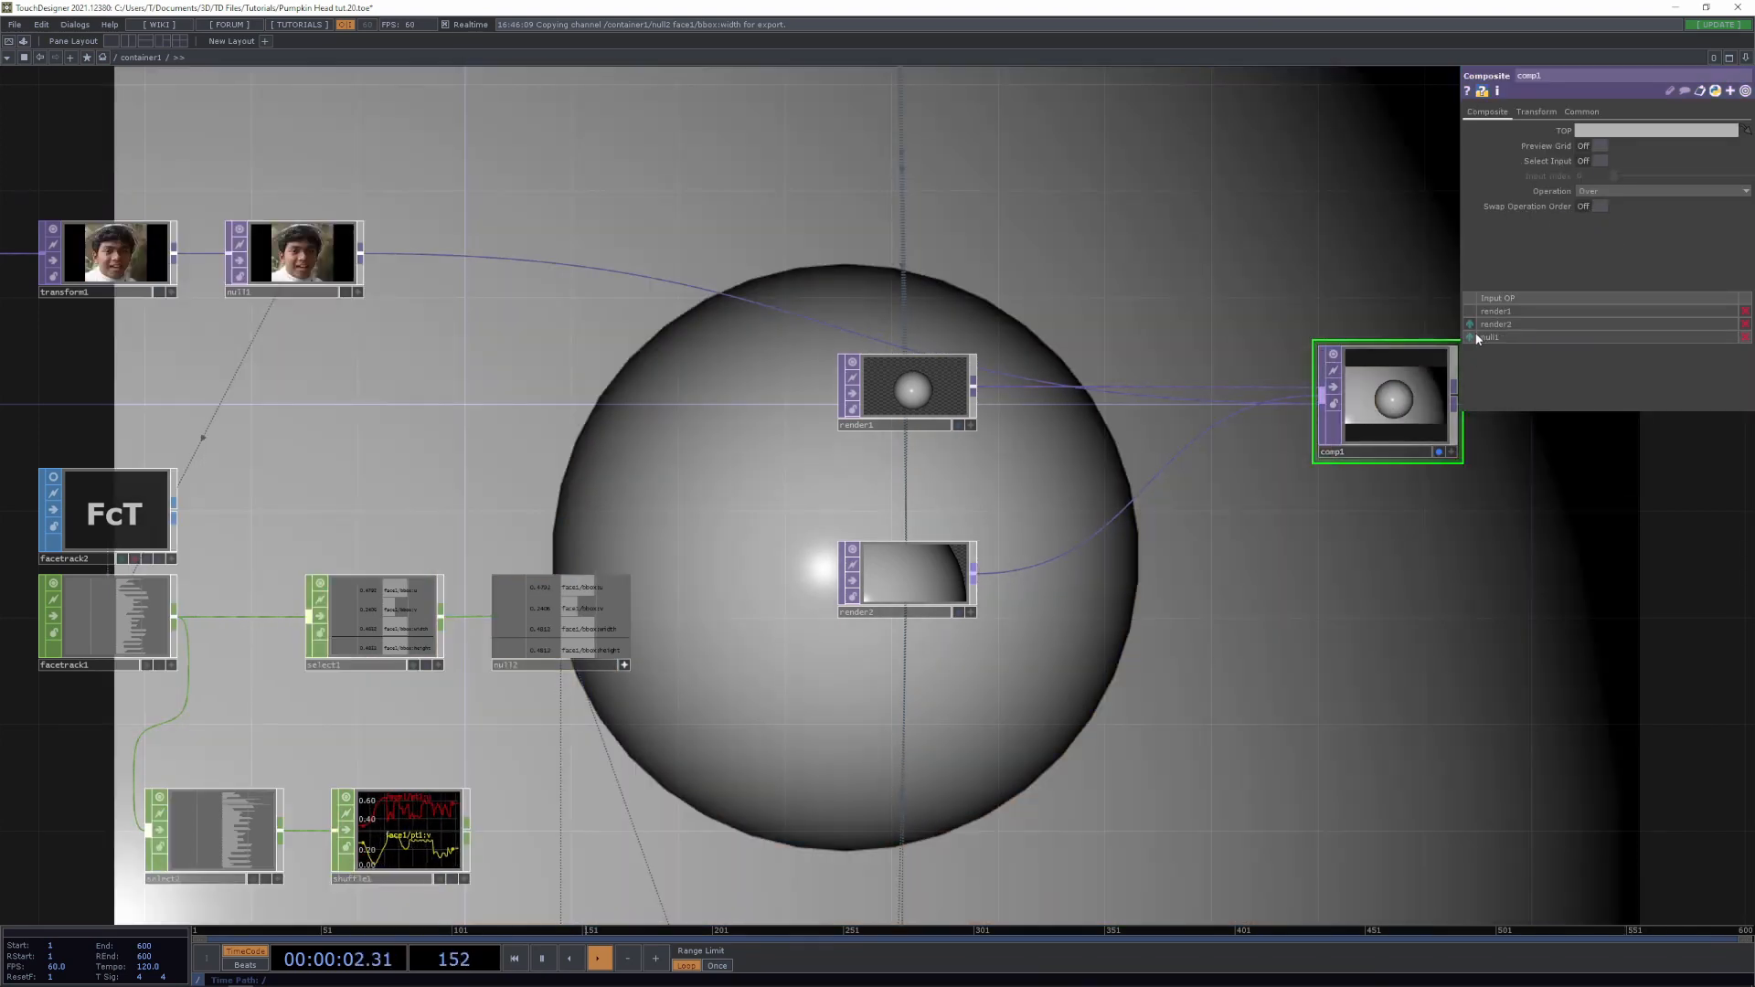
pyautogui.moveTo(1470, 327); pyautogui.dragTo(1469, 309)
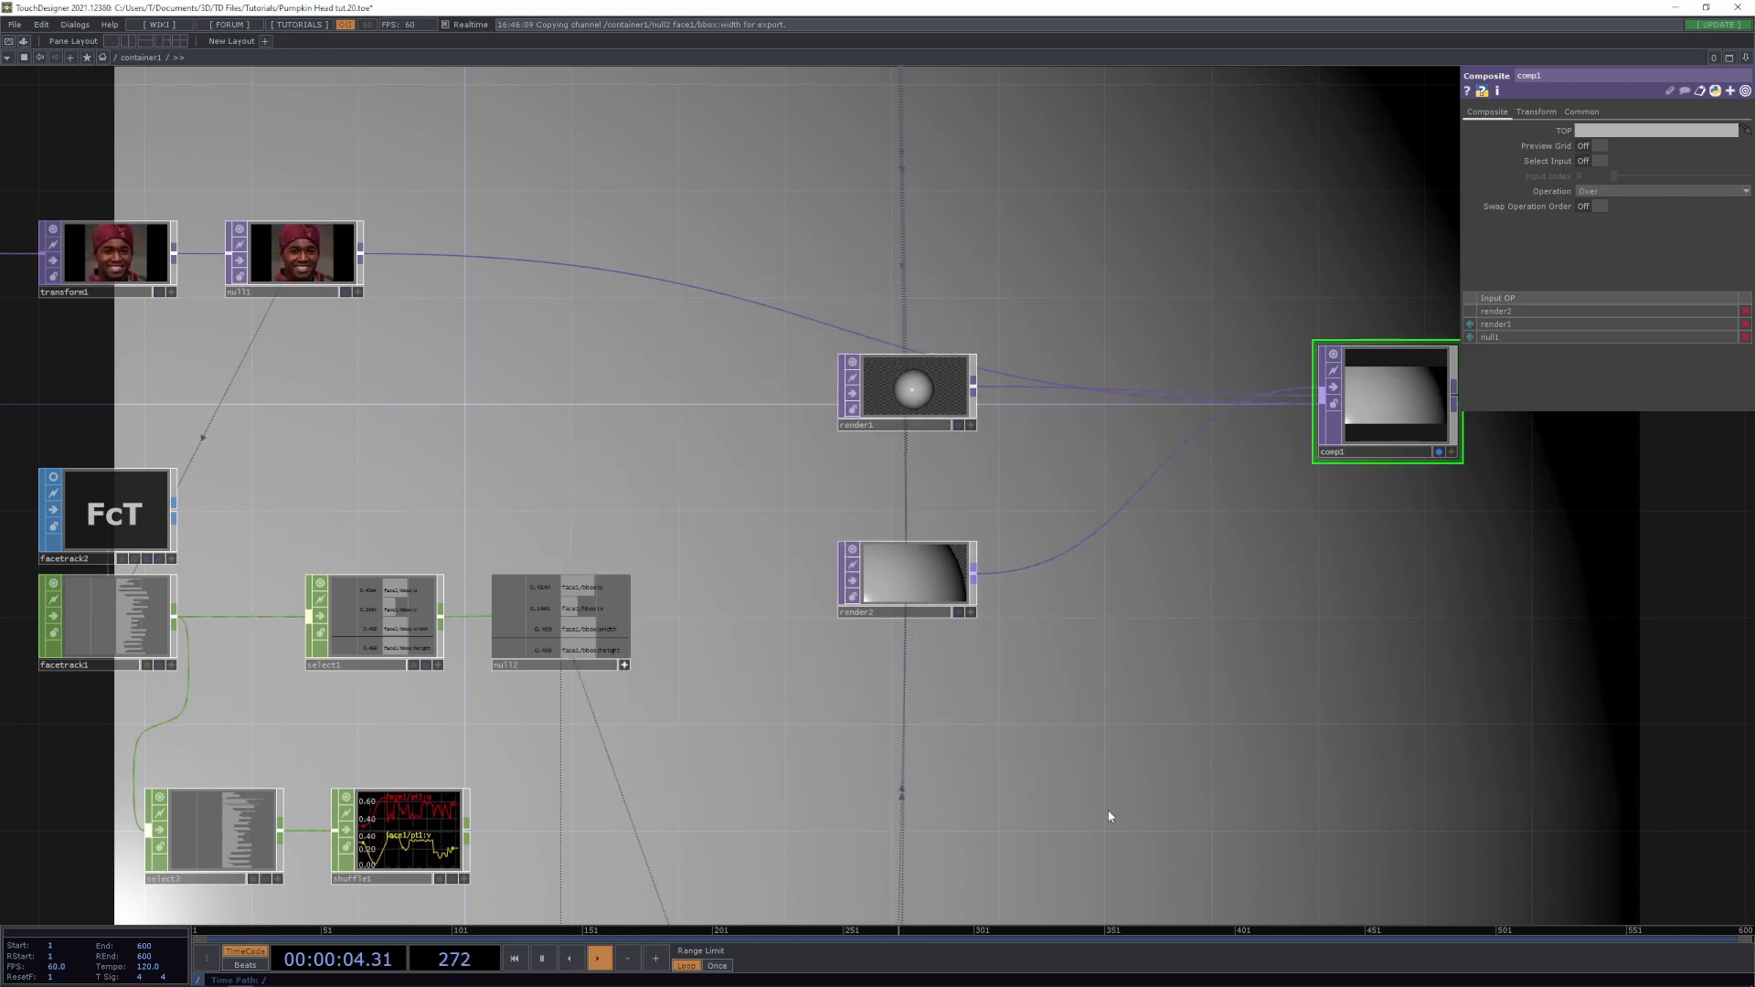
# Reduce the radius of sphere2 to 0.01 on all three axes
pyautogui.moveTo(1112, 819); pyautogui.dragTo(1201, 520)
pyautogui.click(776, 576)
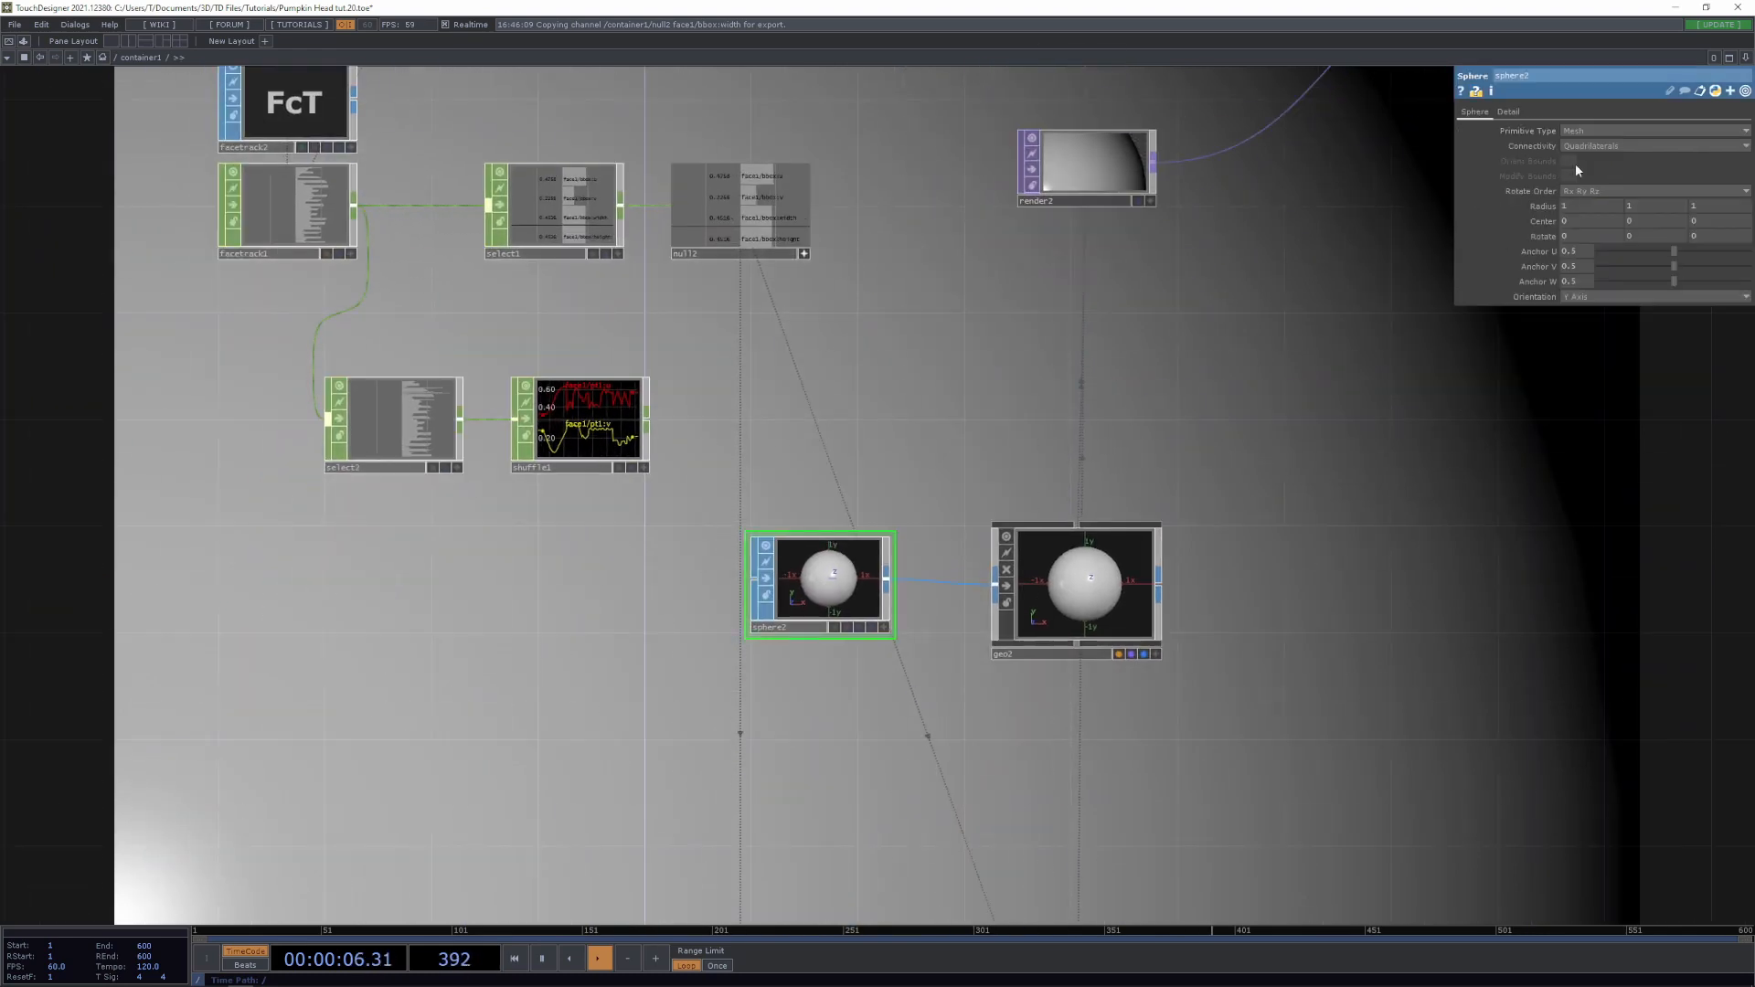
pyautogui.moveTo(1545, 212); pyautogui.dragTo(1539, 184, button='middle')
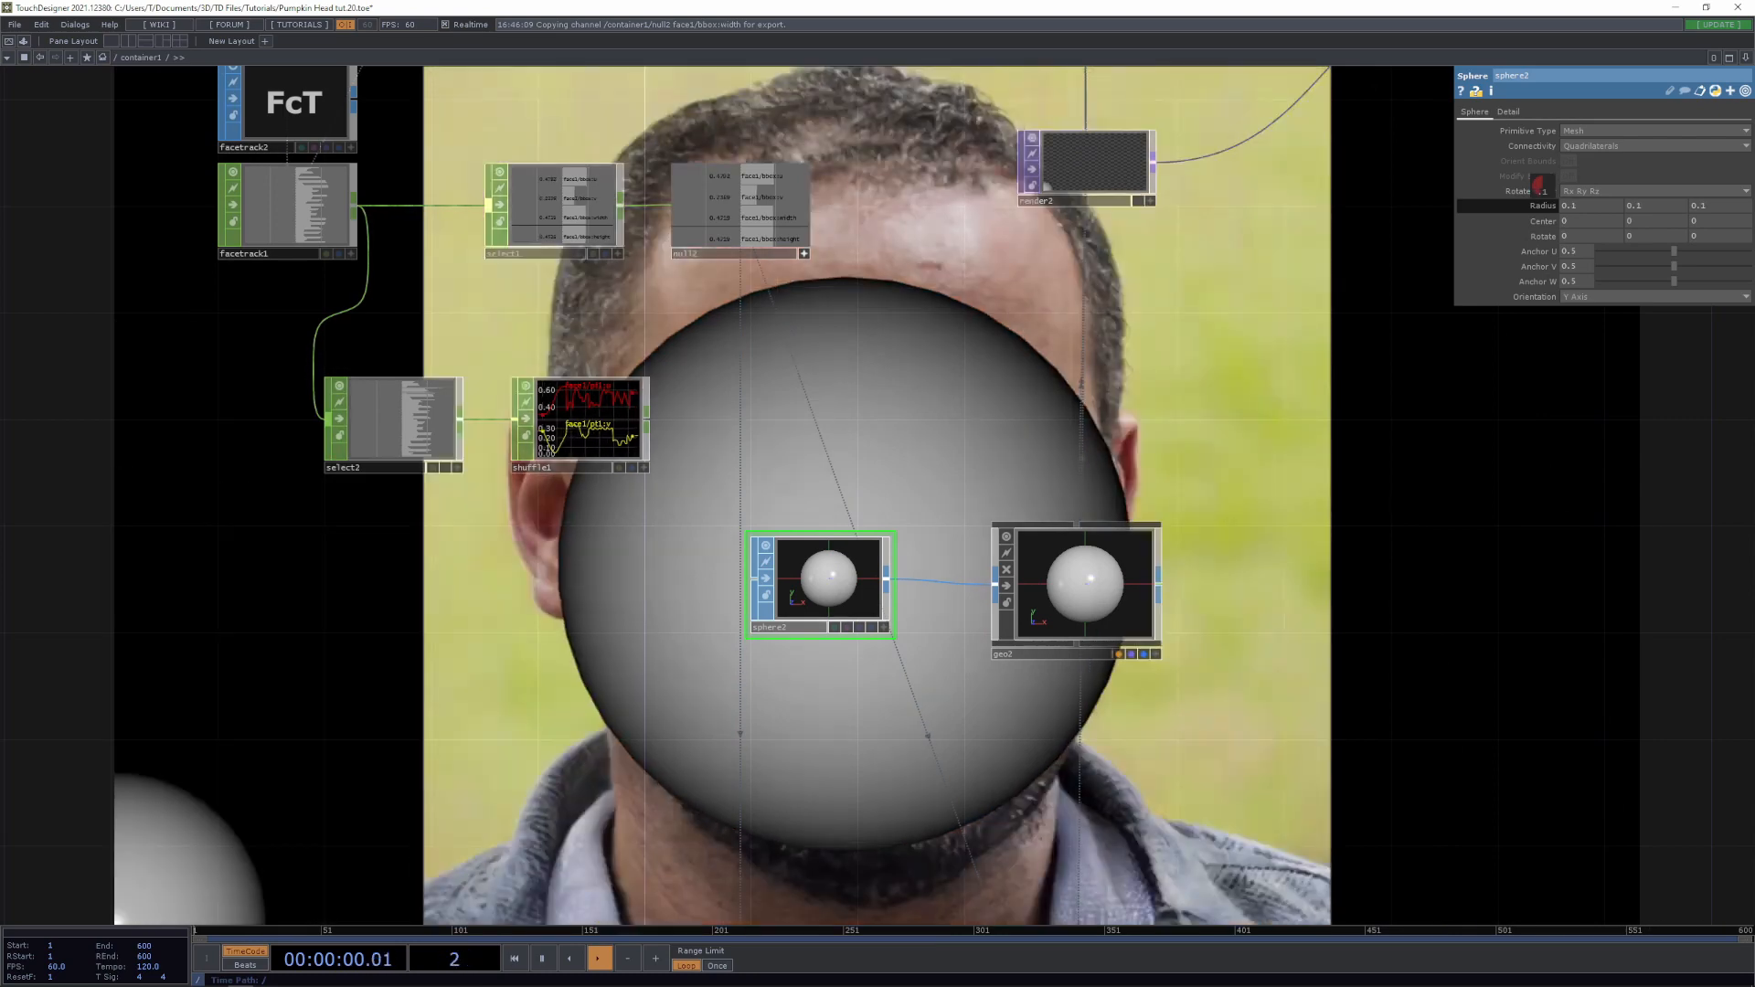
pyautogui.moveTo(1538, 183); pyautogui.dragTo(1495, 183, button='middle')
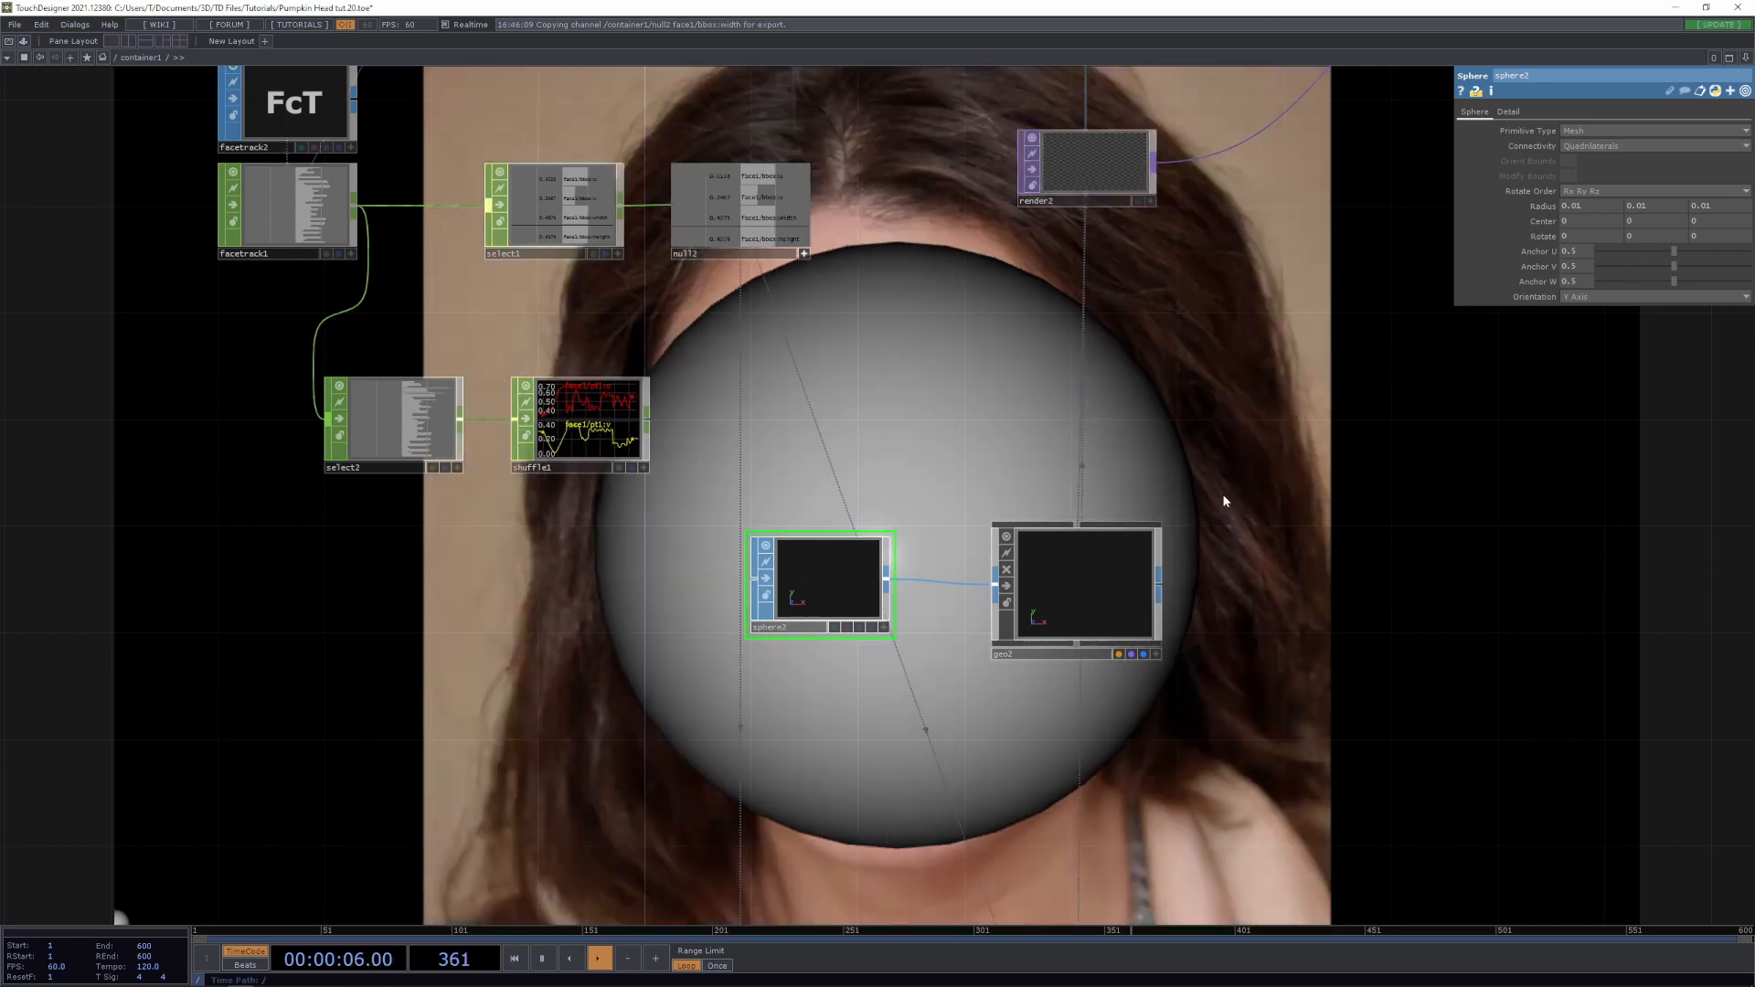
# Append a Null CHOP to the output of shuffle1
pyautogui.click(1124, 548)
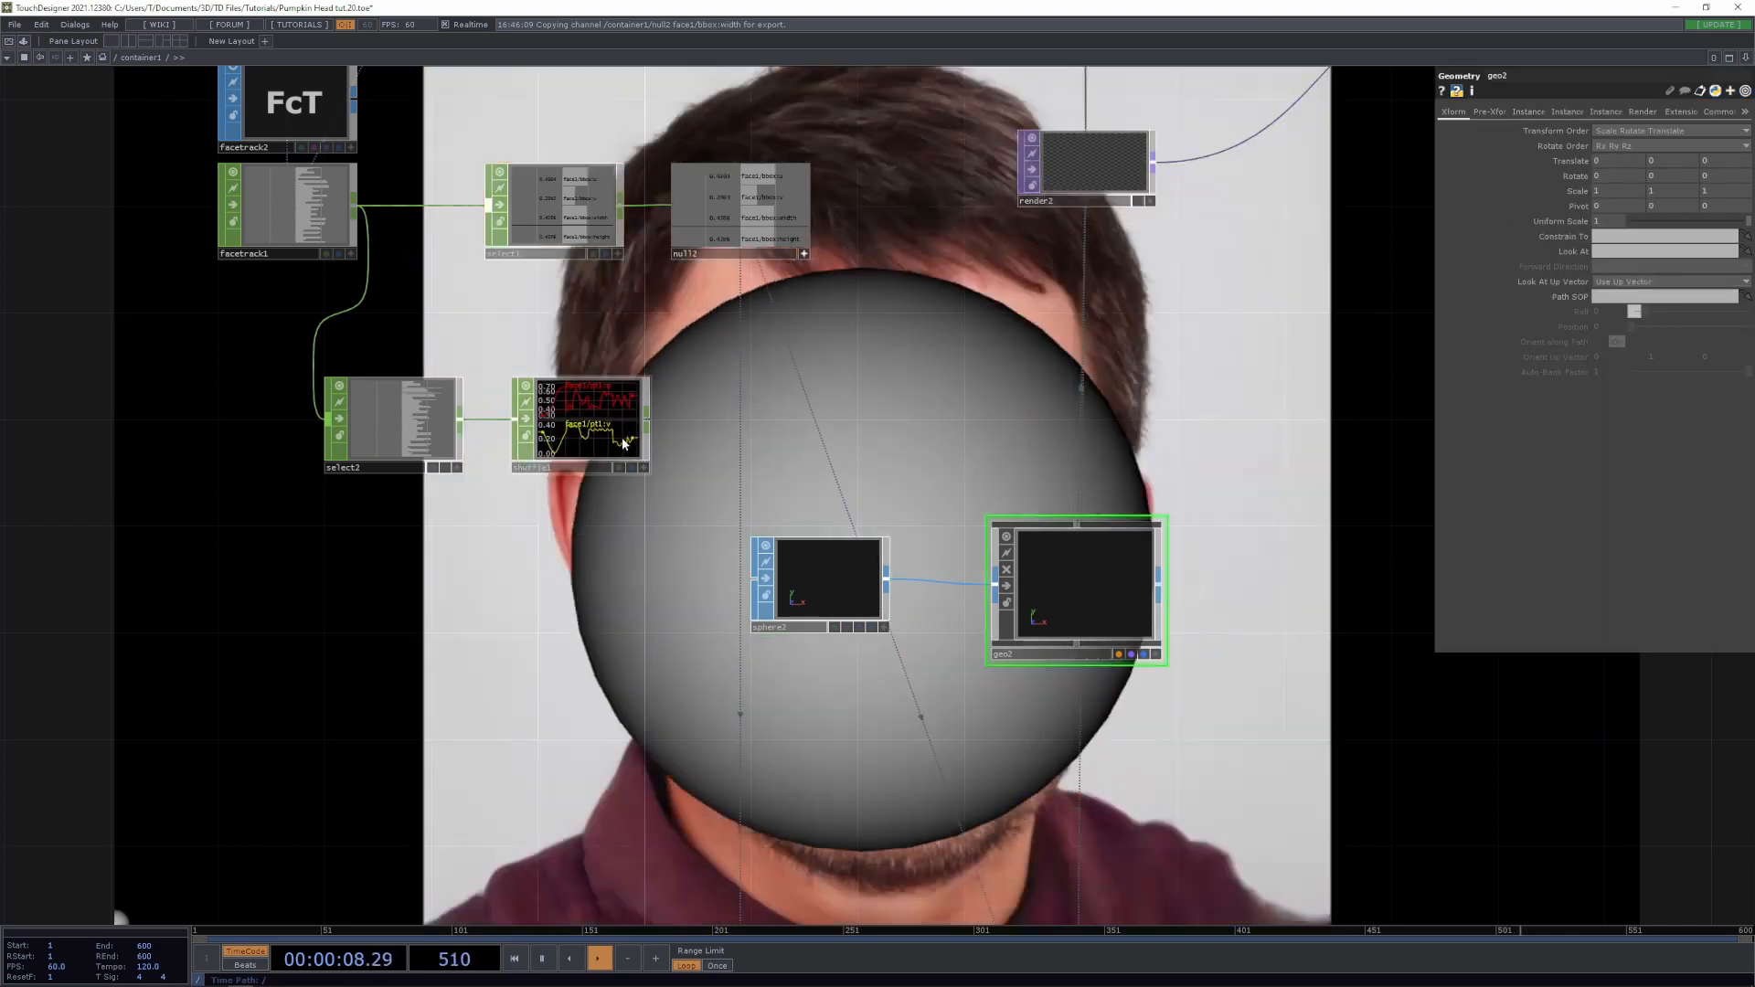
pyautogui.click(621, 436)
pyautogui.hotkey('alt', 'n')
pyautogui.click(795, 421)
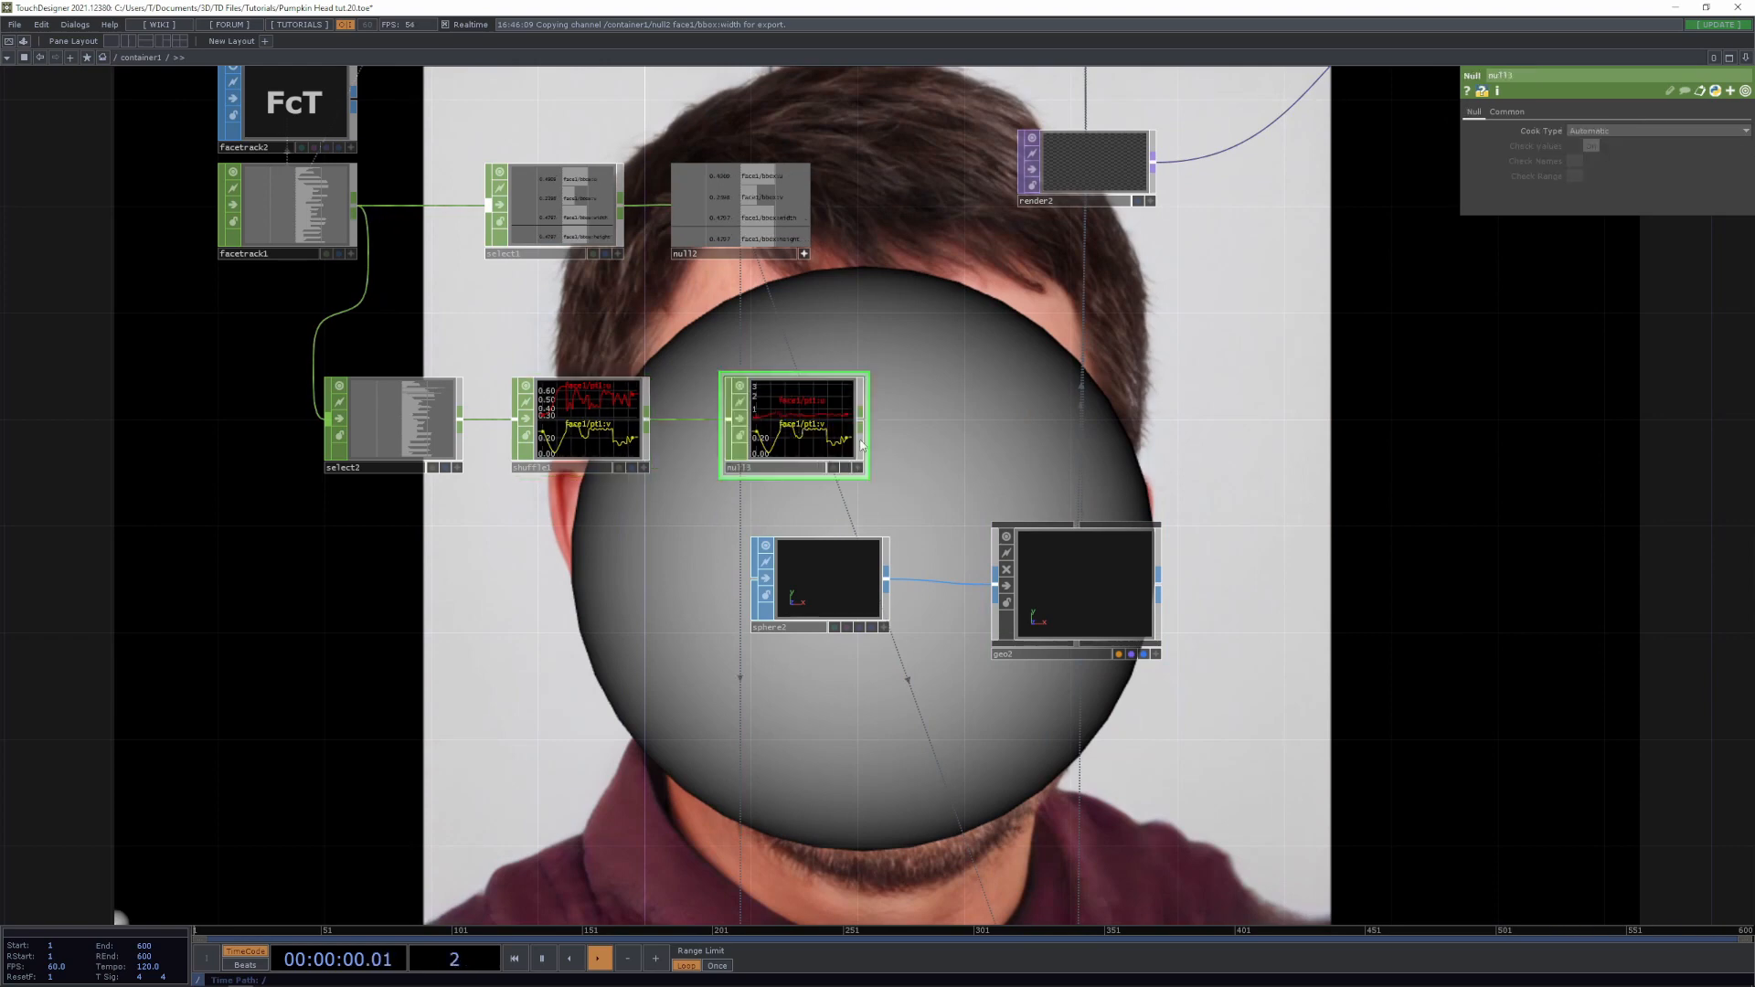
# Enable instancing on geo2 and assign null3 as its Default Instance OP
pyautogui.click(1066, 568)
pyautogui.click(1565, 112)
pyautogui.click(1533, 113)
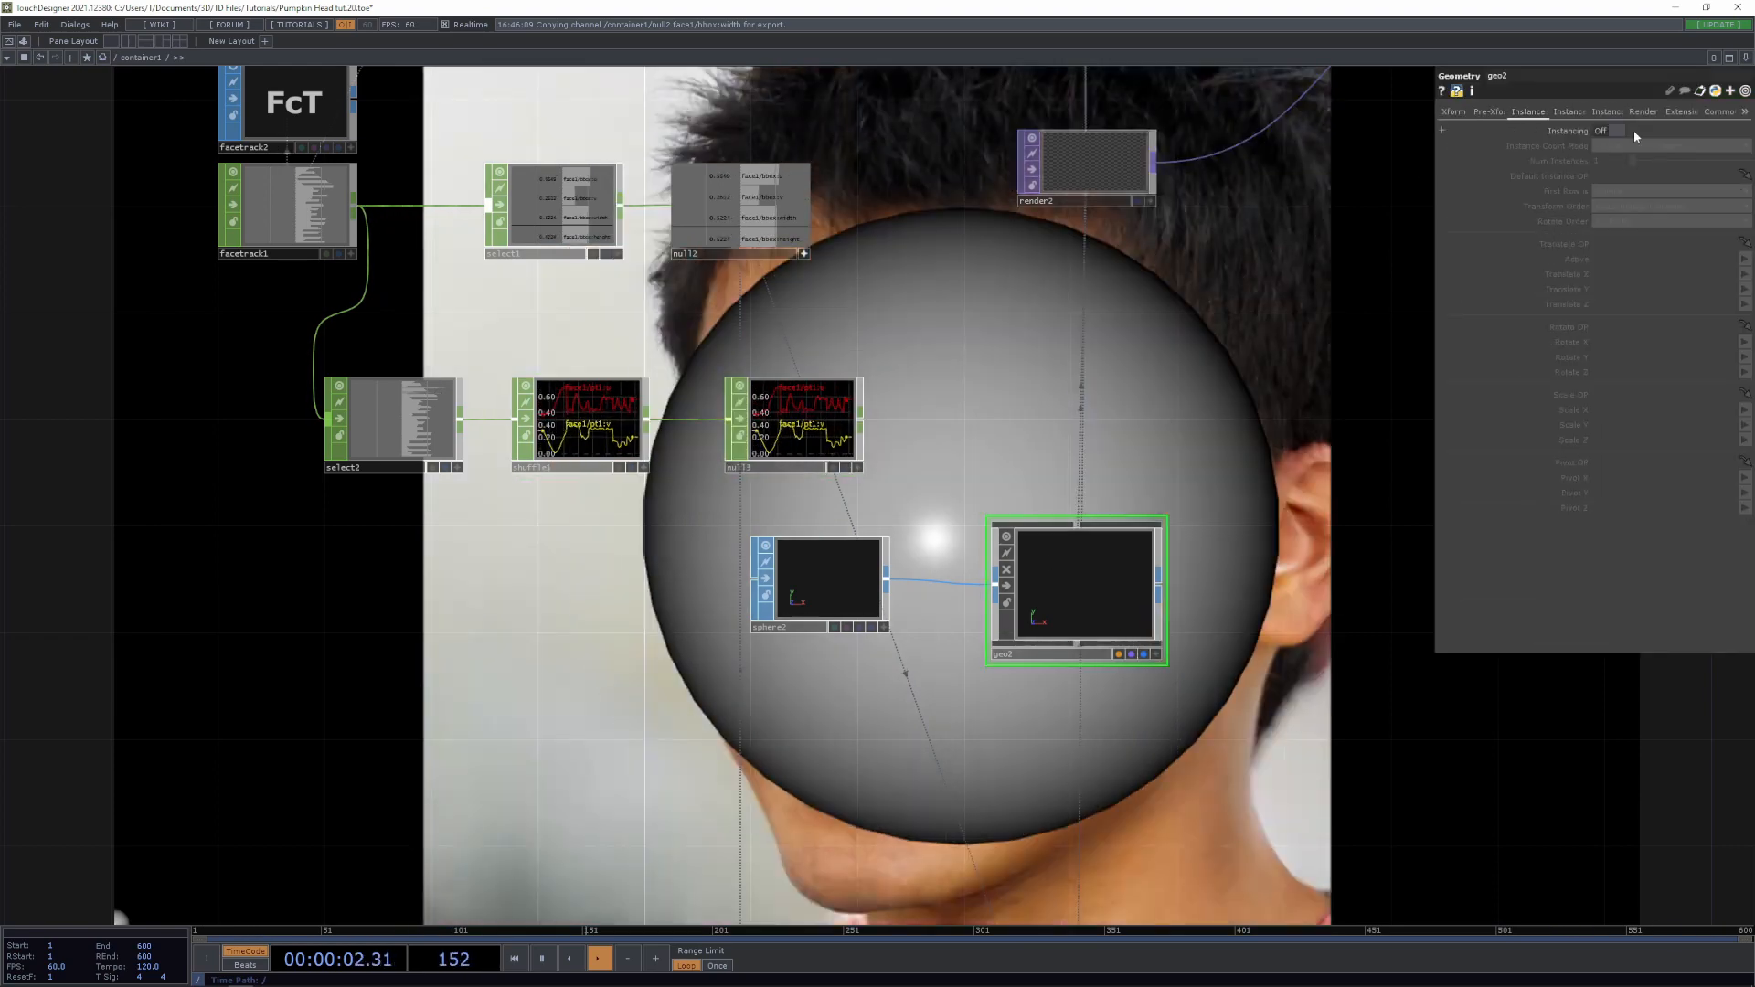
pyautogui.moveTo(810, 425); pyautogui.dragTo(1645, 175)
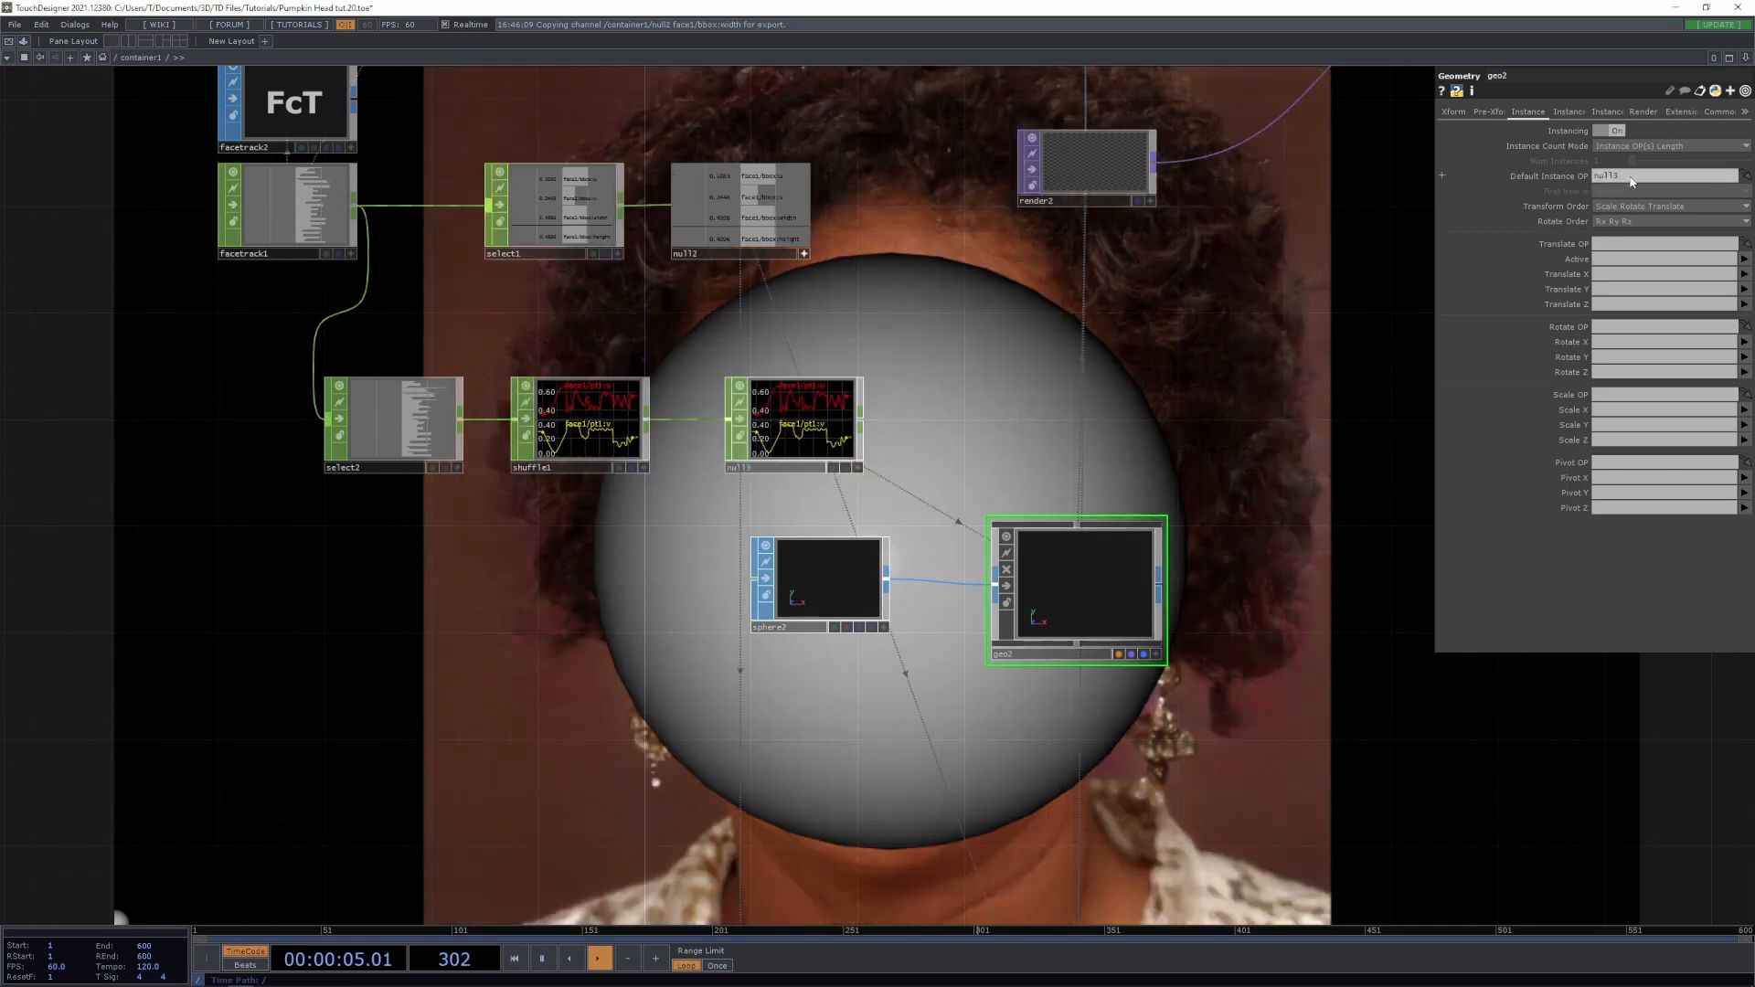
# Map geo2's instance Translate X to face1/pt1:u and Translate Y to face1/pt1:v
pyautogui.click(1744, 274)
pyautogui.click(1732, 288)
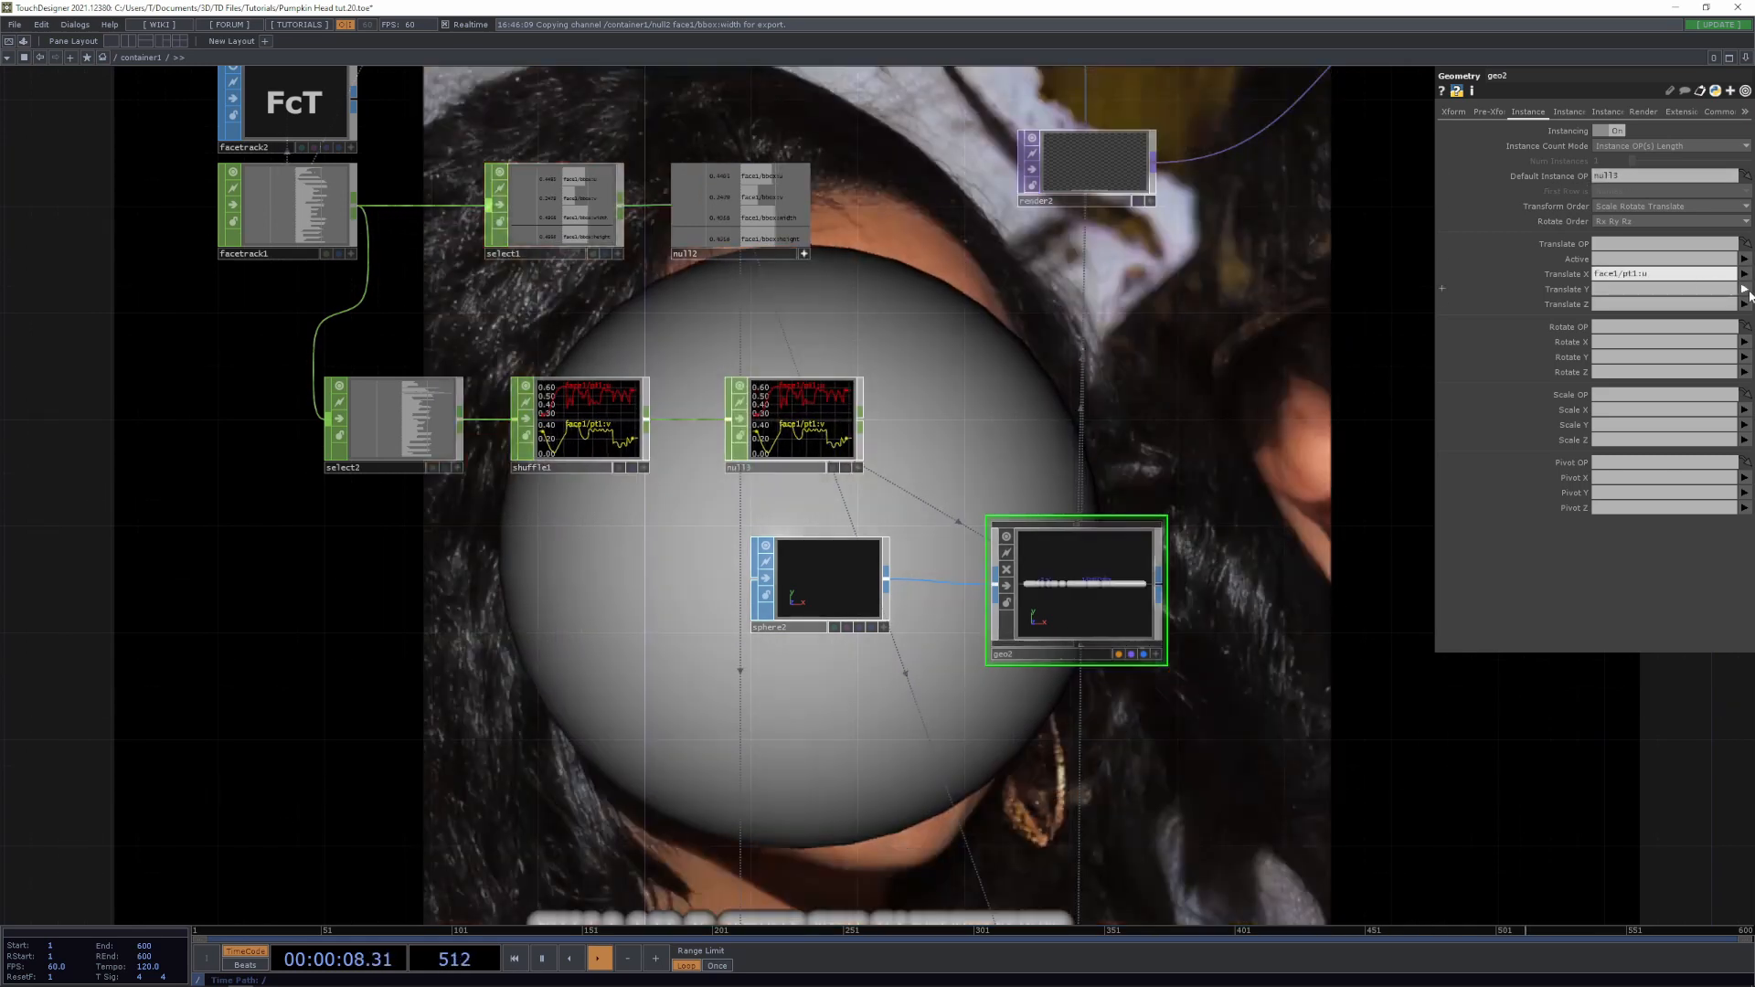
pyautogui.click(1744, 289)
pyautogui.click(1732, 318)
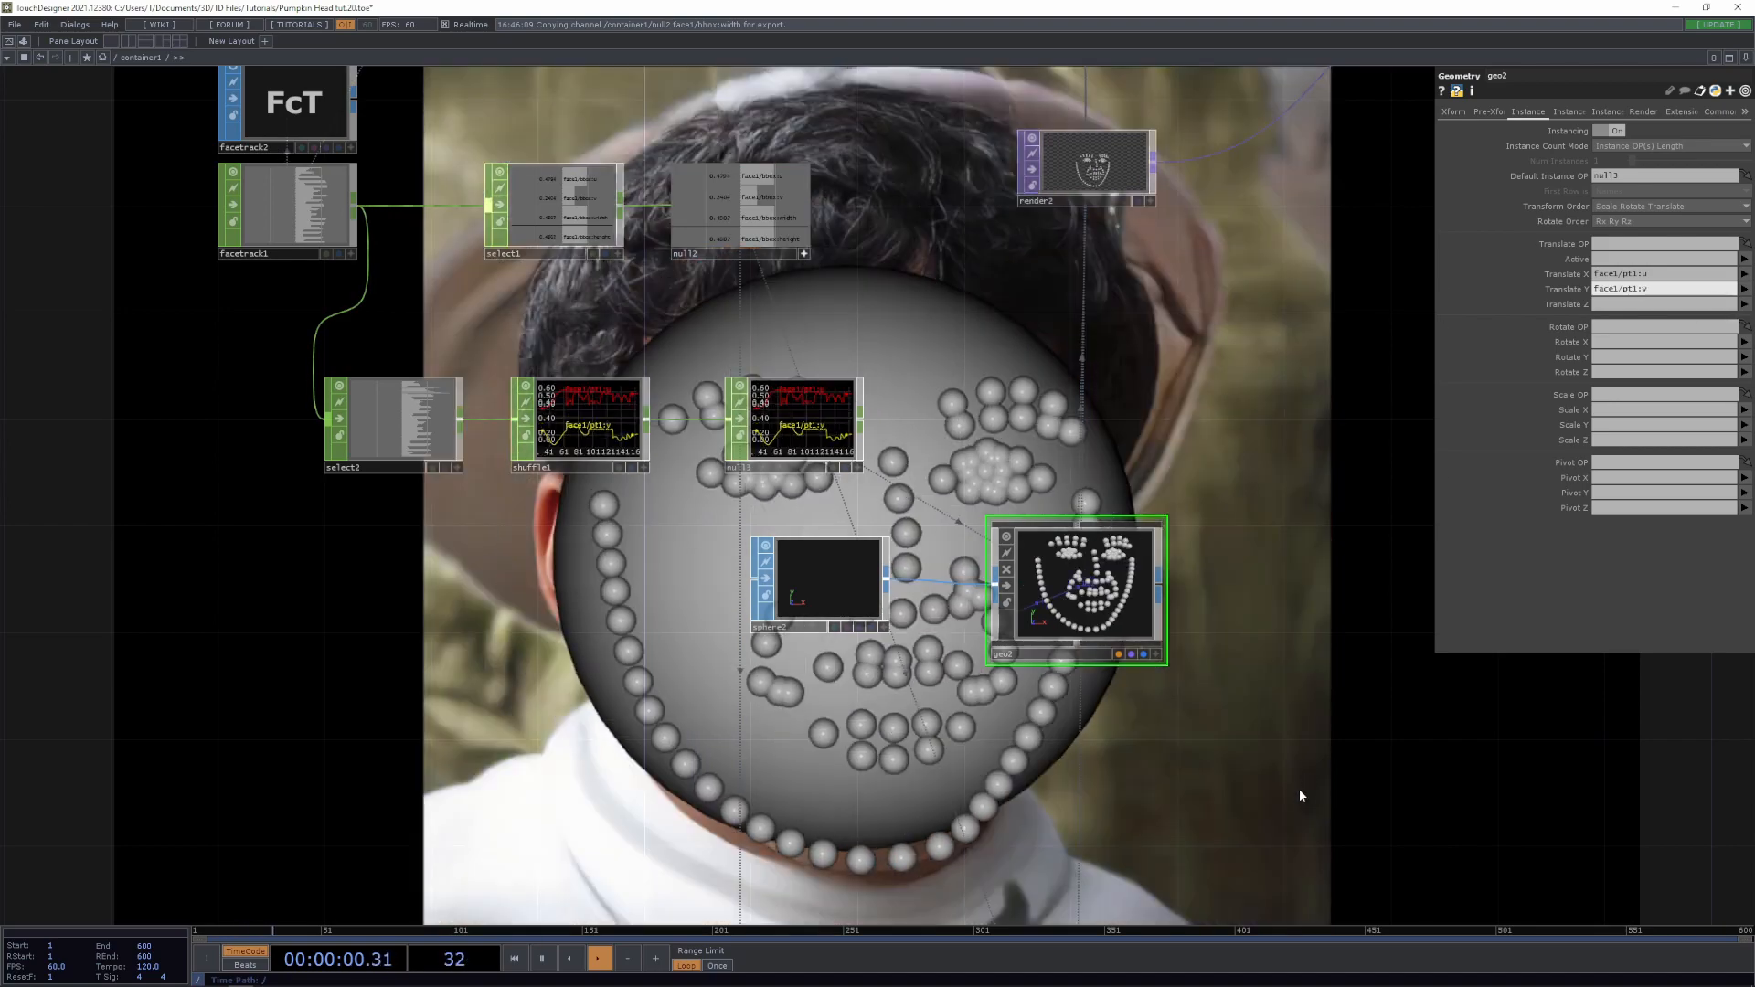
# Create a Constant MAT beside geo2 and assign it as geo2's material
pyautogui.moveTo(1186, 807); pyautogui.dragTo(864, 850)
pyautogui.moveTo(1156, 705); pyautogui.dragTo(789, 615)
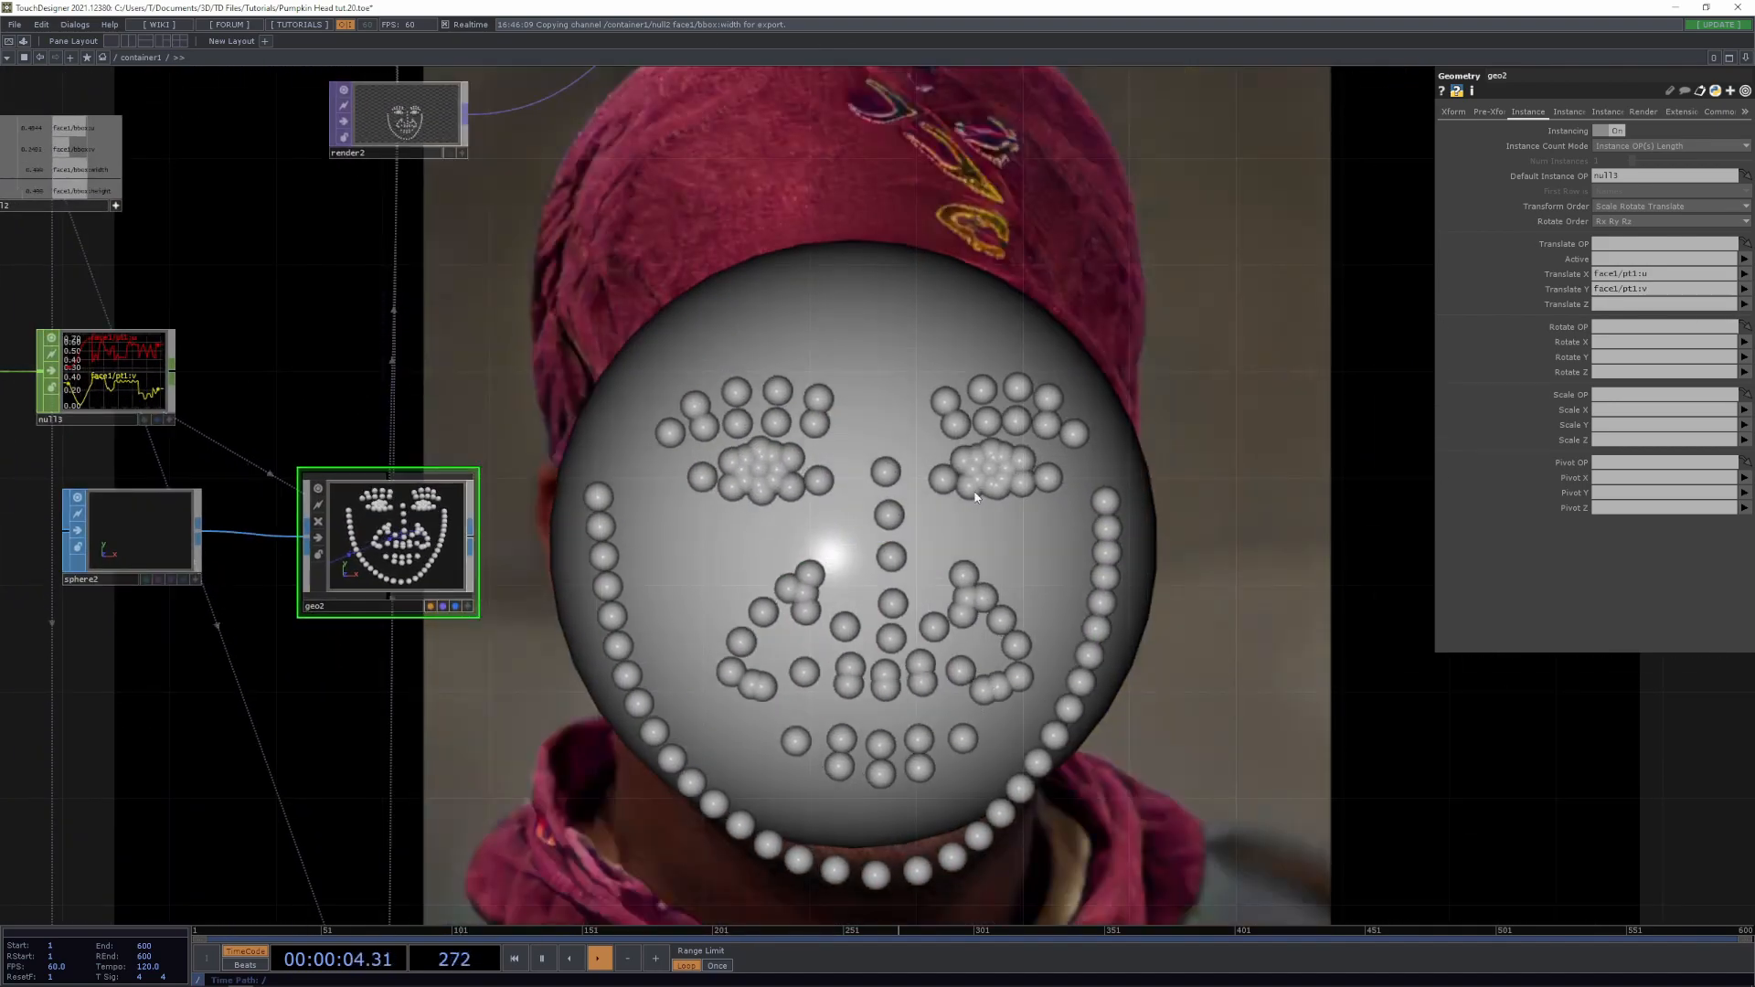
pyautogui.moveTo(705, 658); pyautogui.dragTo(894, 624)
pyautogui.press('Tab')
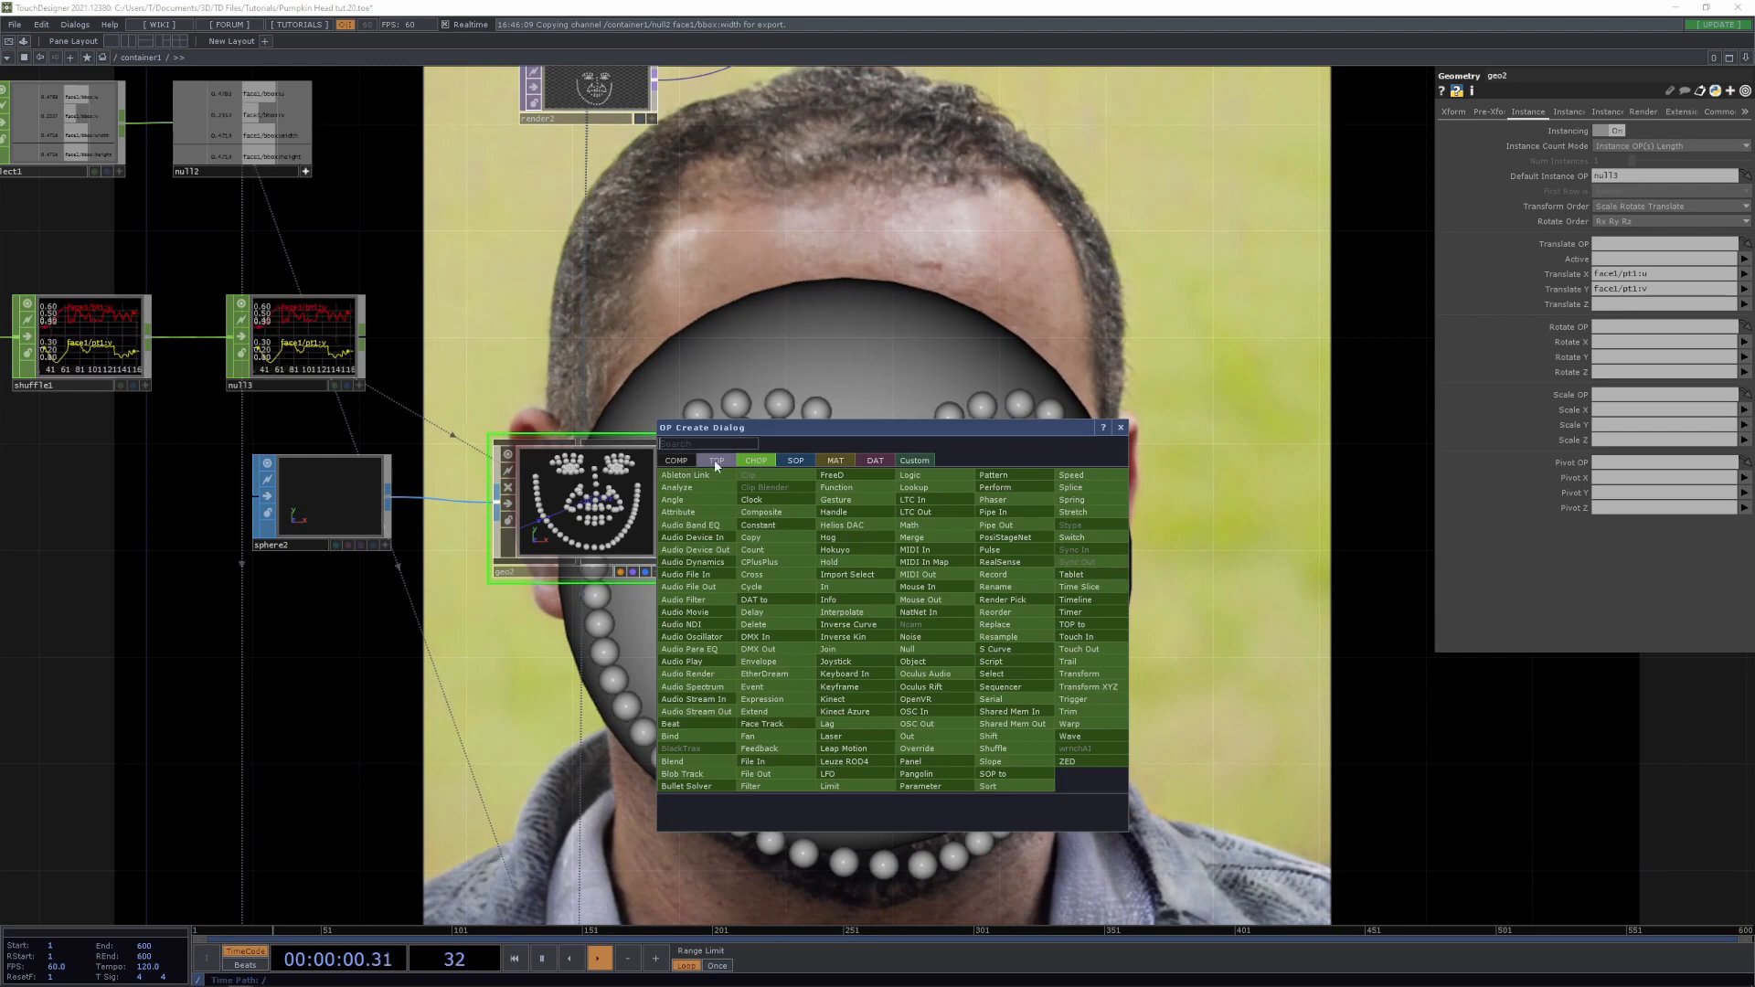
pyautogui.click(832, 460)
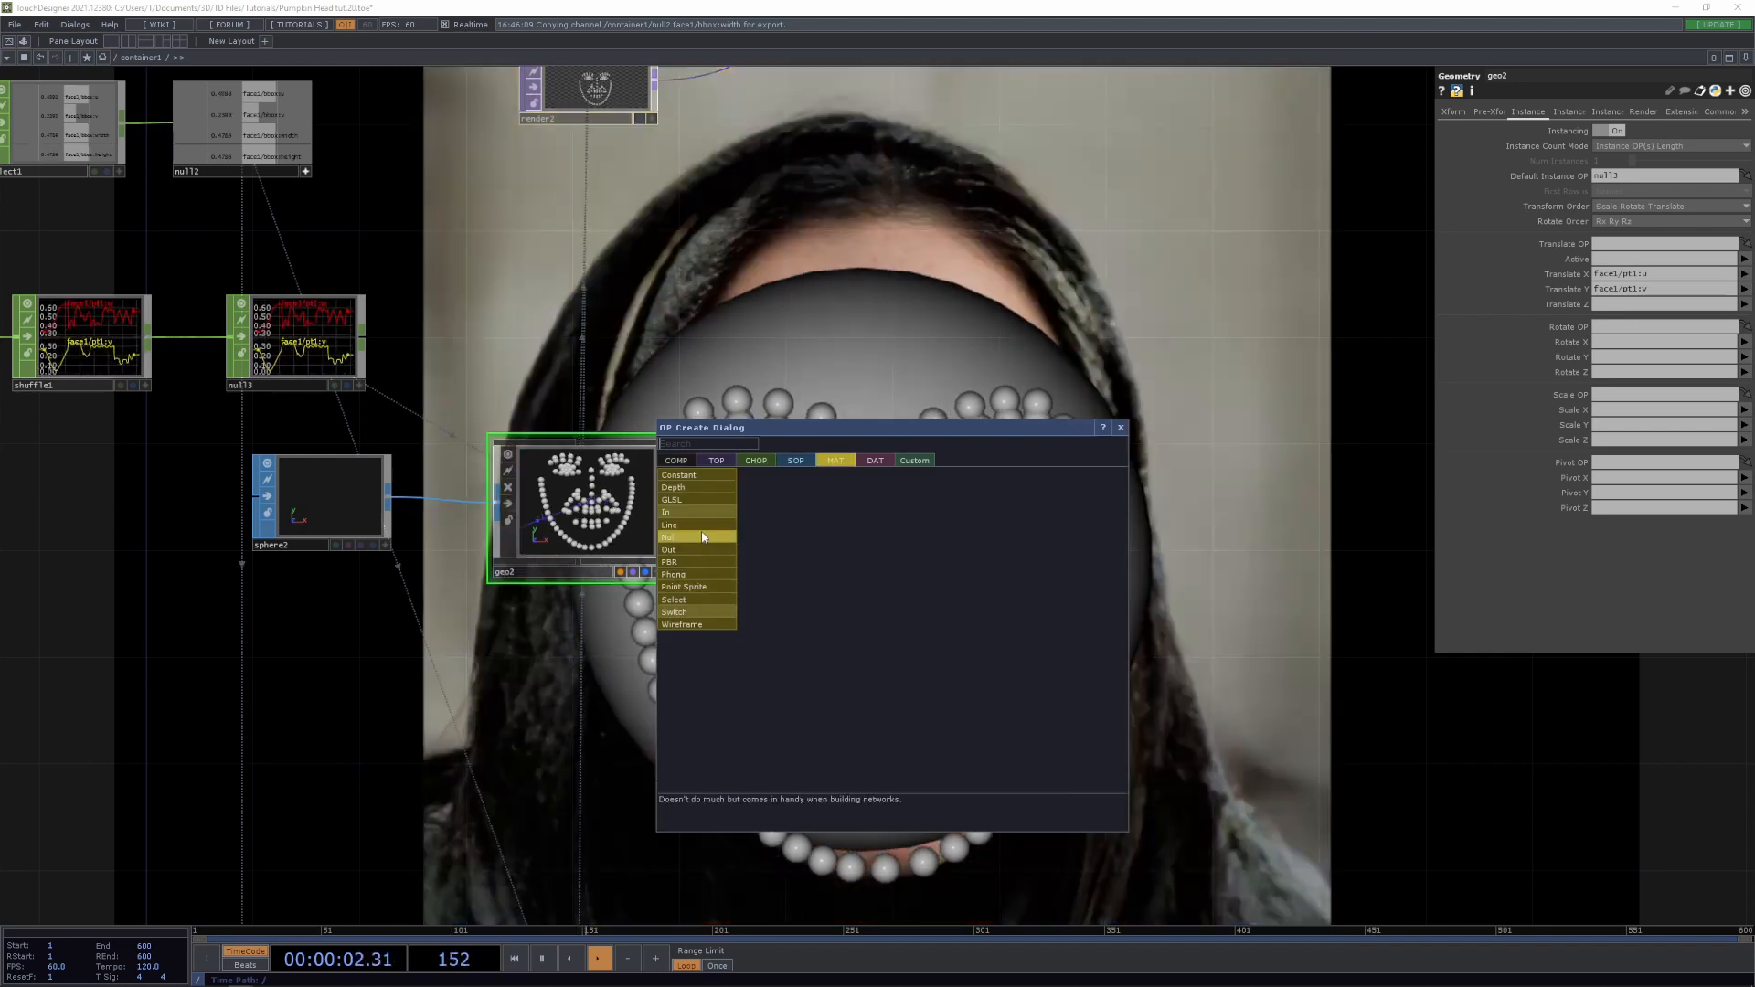
pyautogui.click(678, 476)
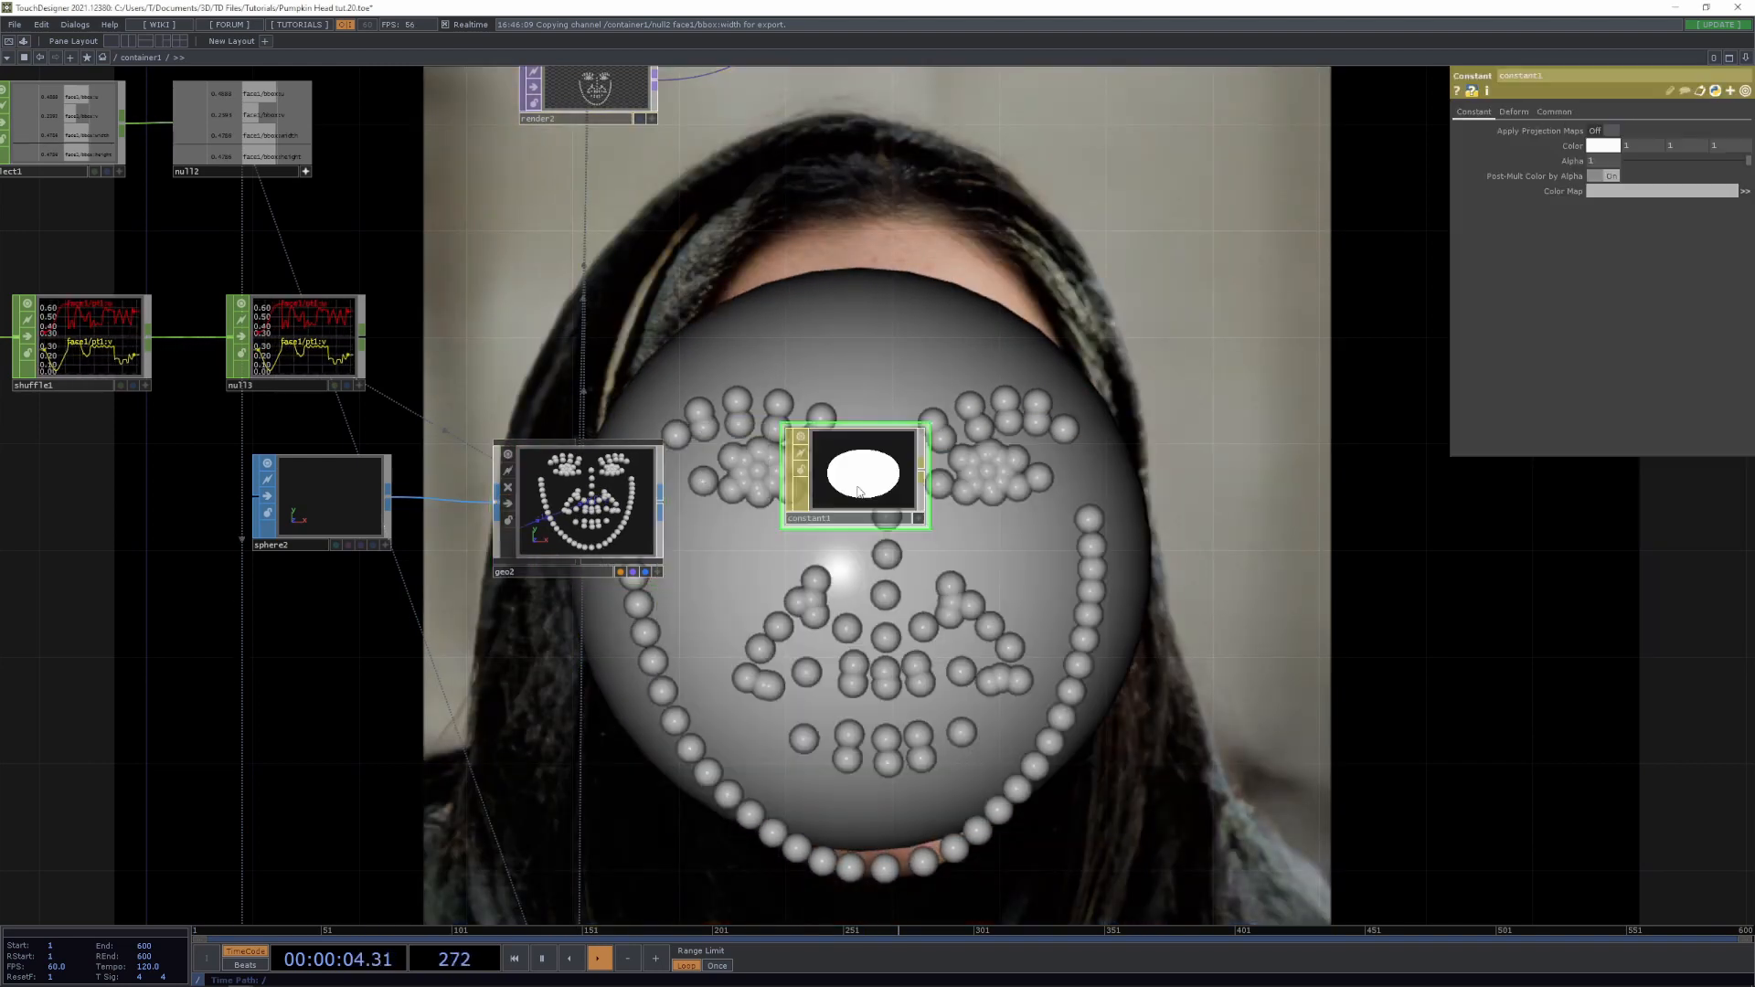
pyautogui.click(694, 498)
pyautogui.moveTo(668, 501); pyautogui.dragTo(556, 499)
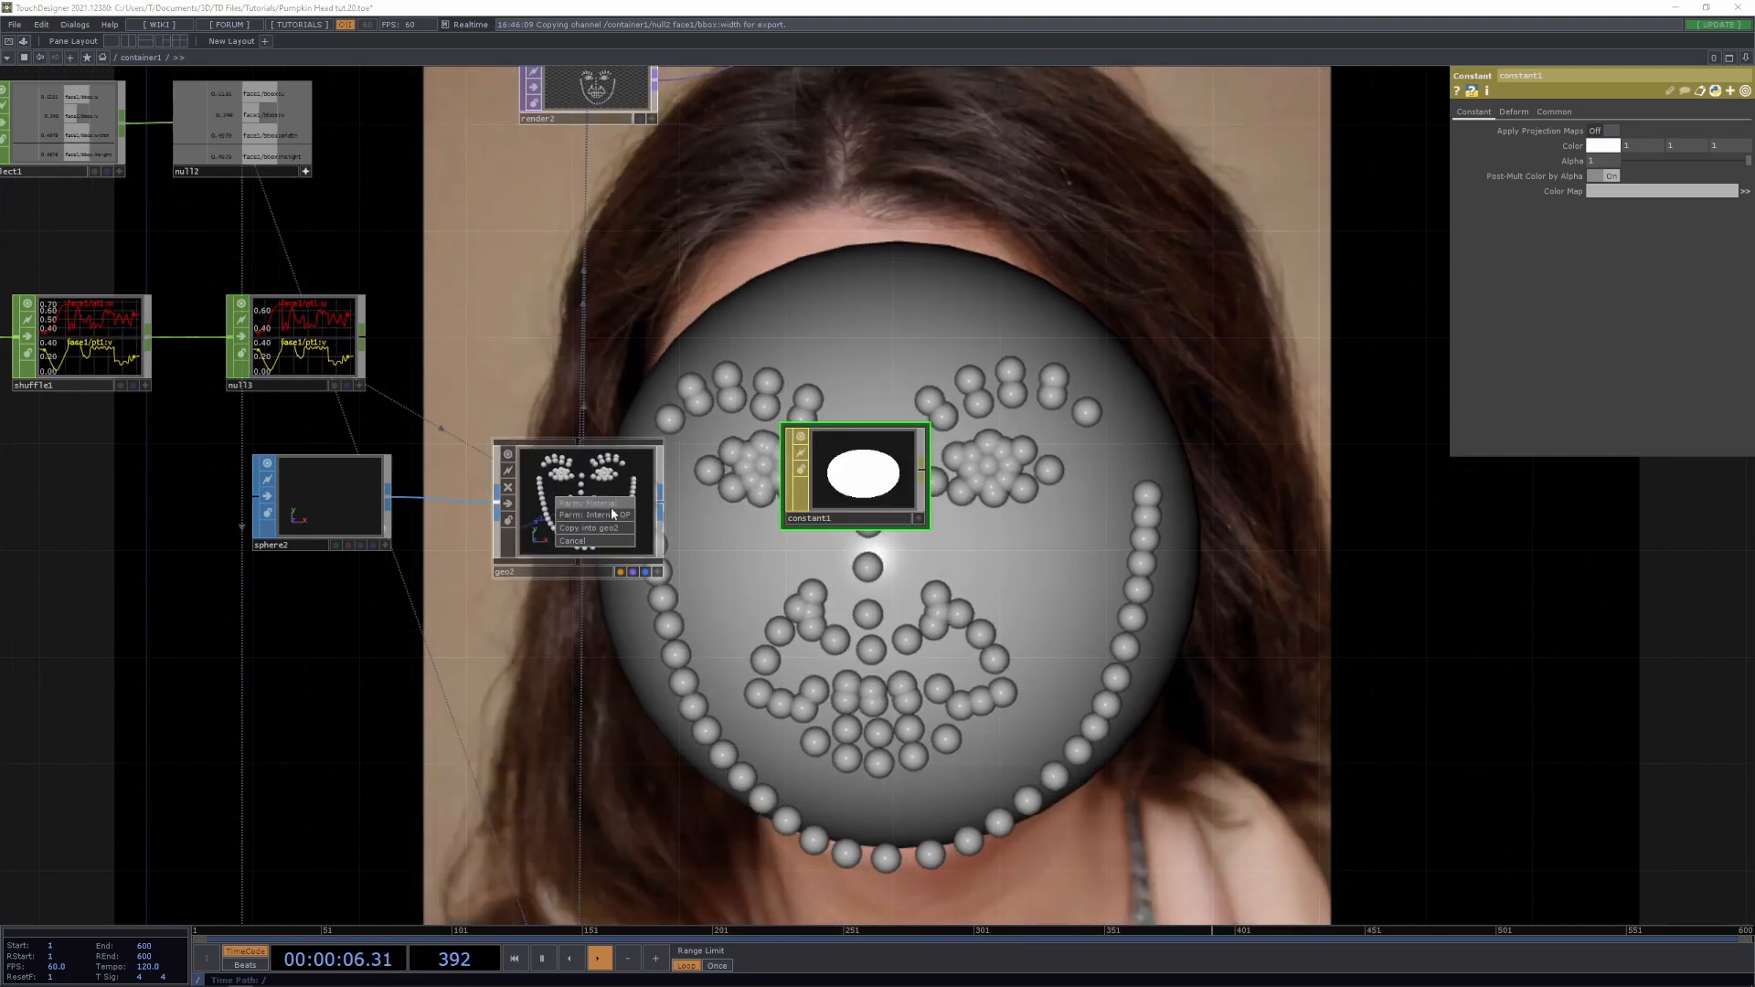
pyautogui.click(611, 504)
# Reduce the radius of sphere2 to 0.004 on all three axes
pyautogui.moveTo(695, 548); pyautogui.dragTo(929, 315)
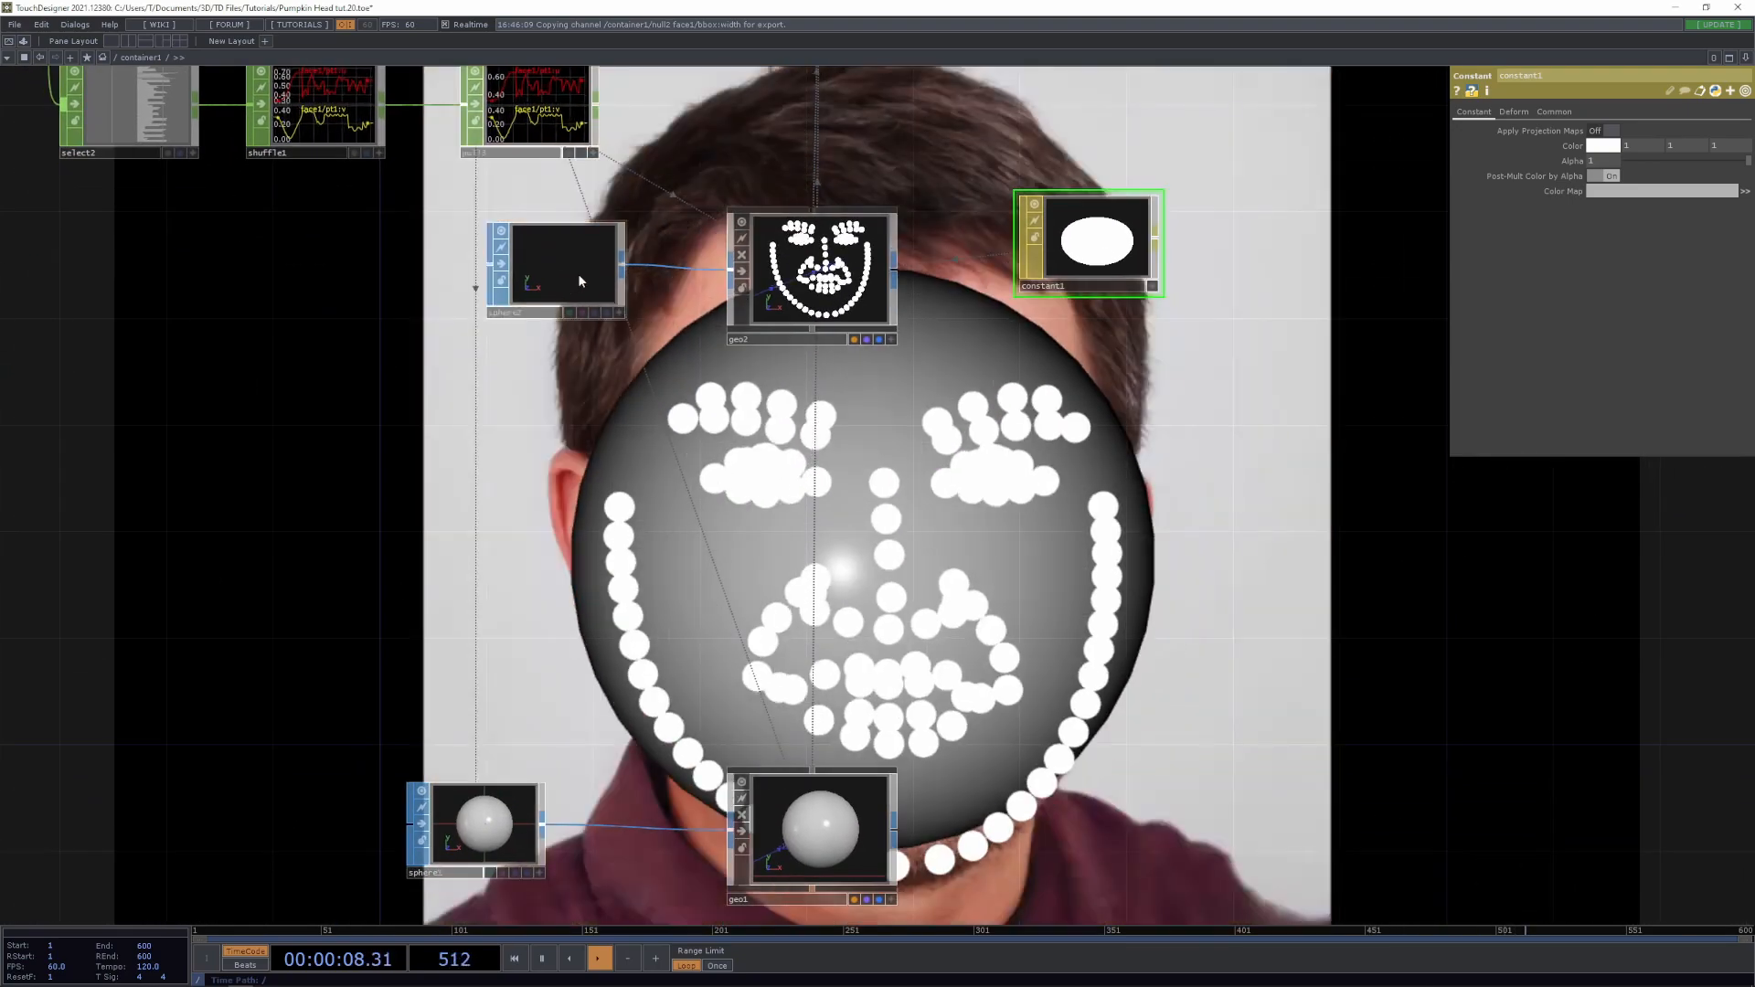
pyautogui.click(578, 272)
pyautogui.moveTo(1534, 217); pyautogui.dragTo(1467, 234, button='middle')
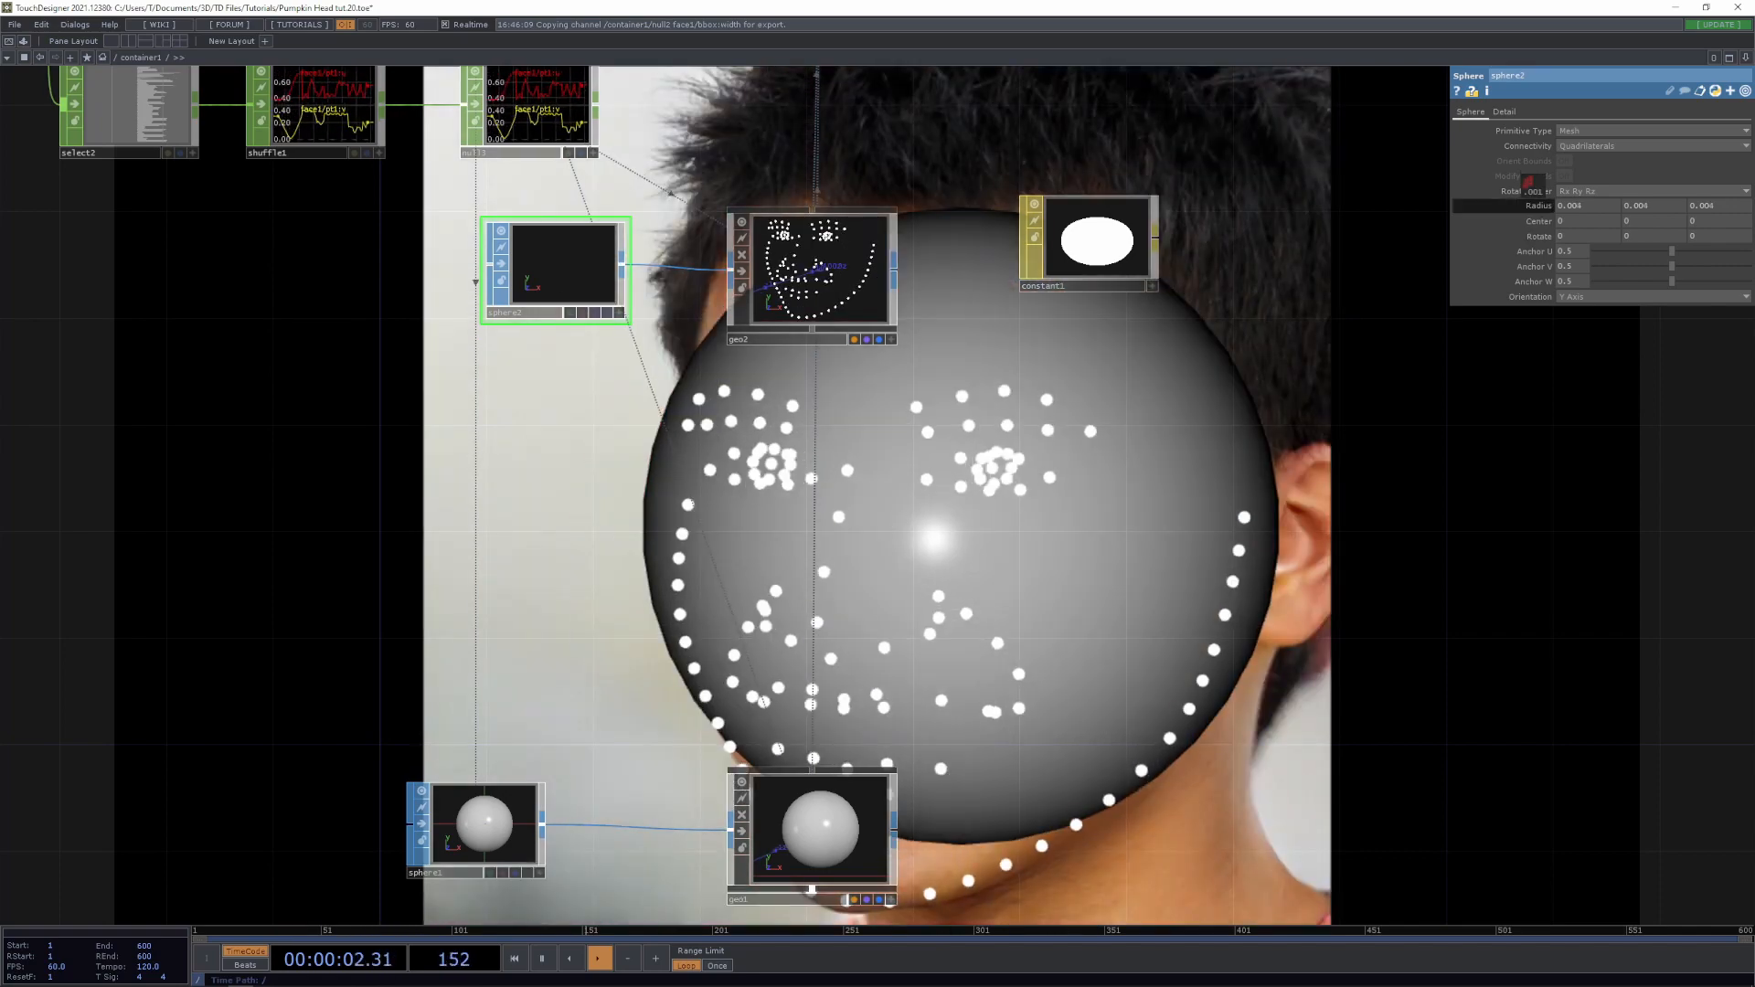
pyautogui.scroll(-5, 1109, 776)
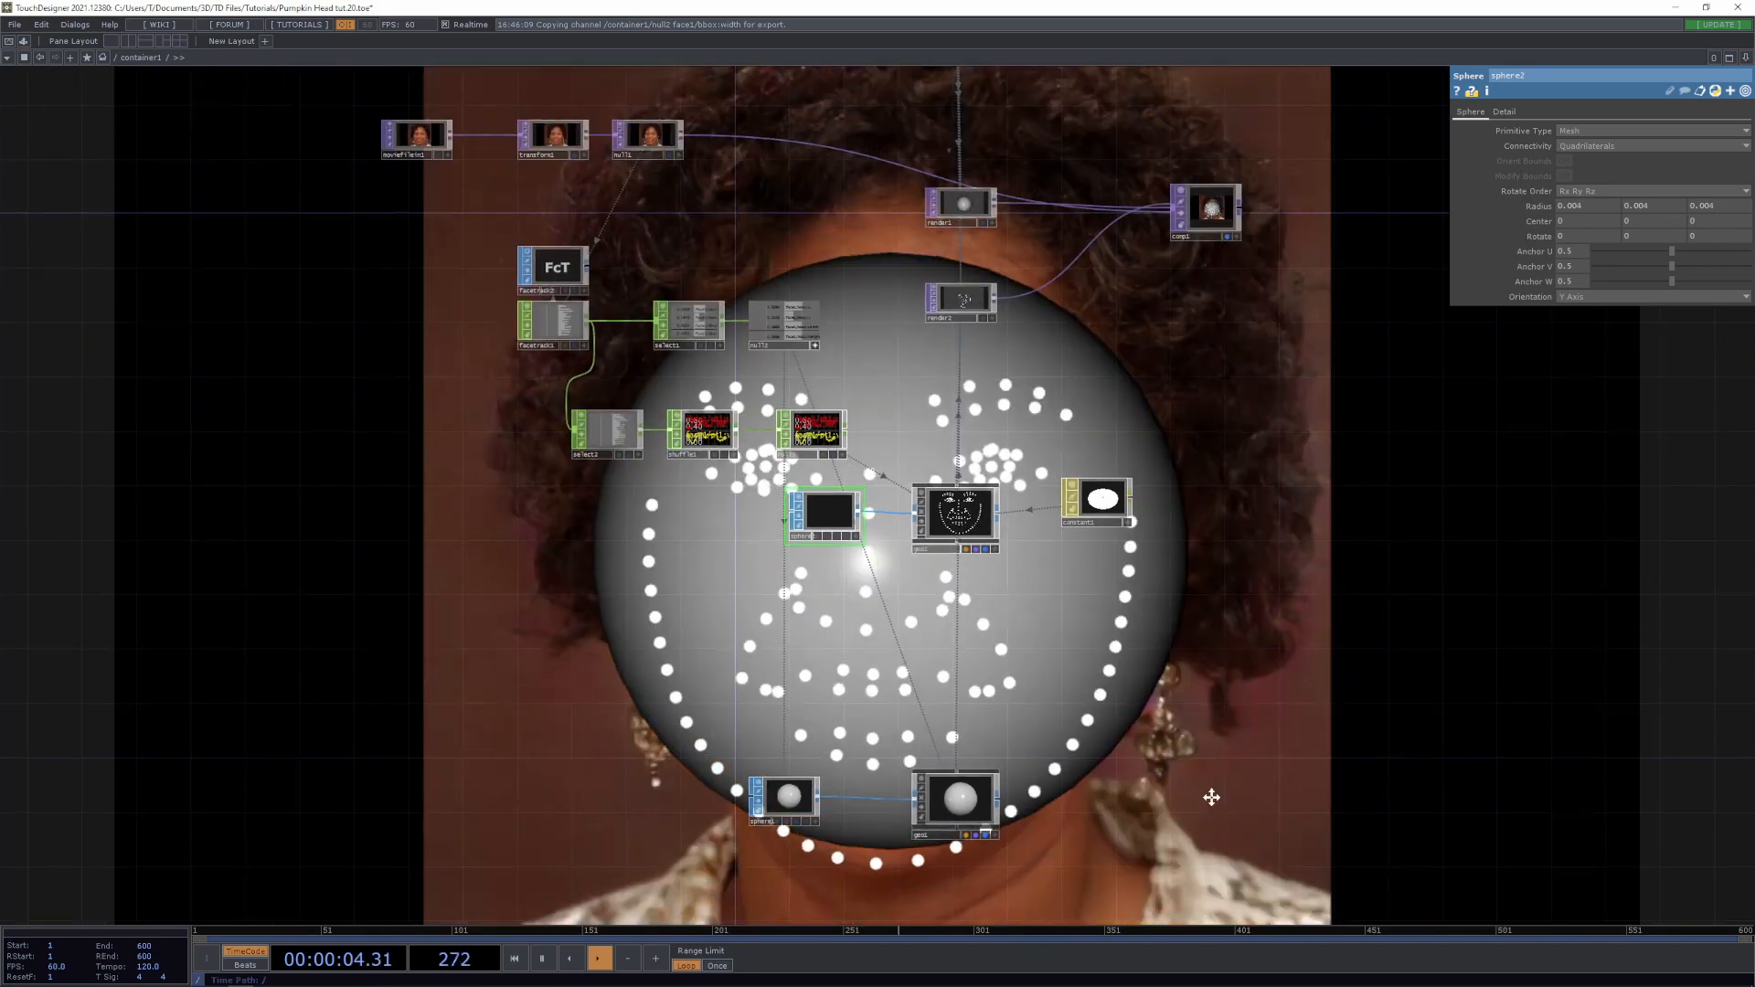
# Change the multiplier in sphere1's Radius X expression so that it reads op('null2')['face1/bbox:width']*.5
pyautogui.moveTo(1137, 551); pyautogui.dragTo(1136, 522)
pyautogui.click(727, 561)
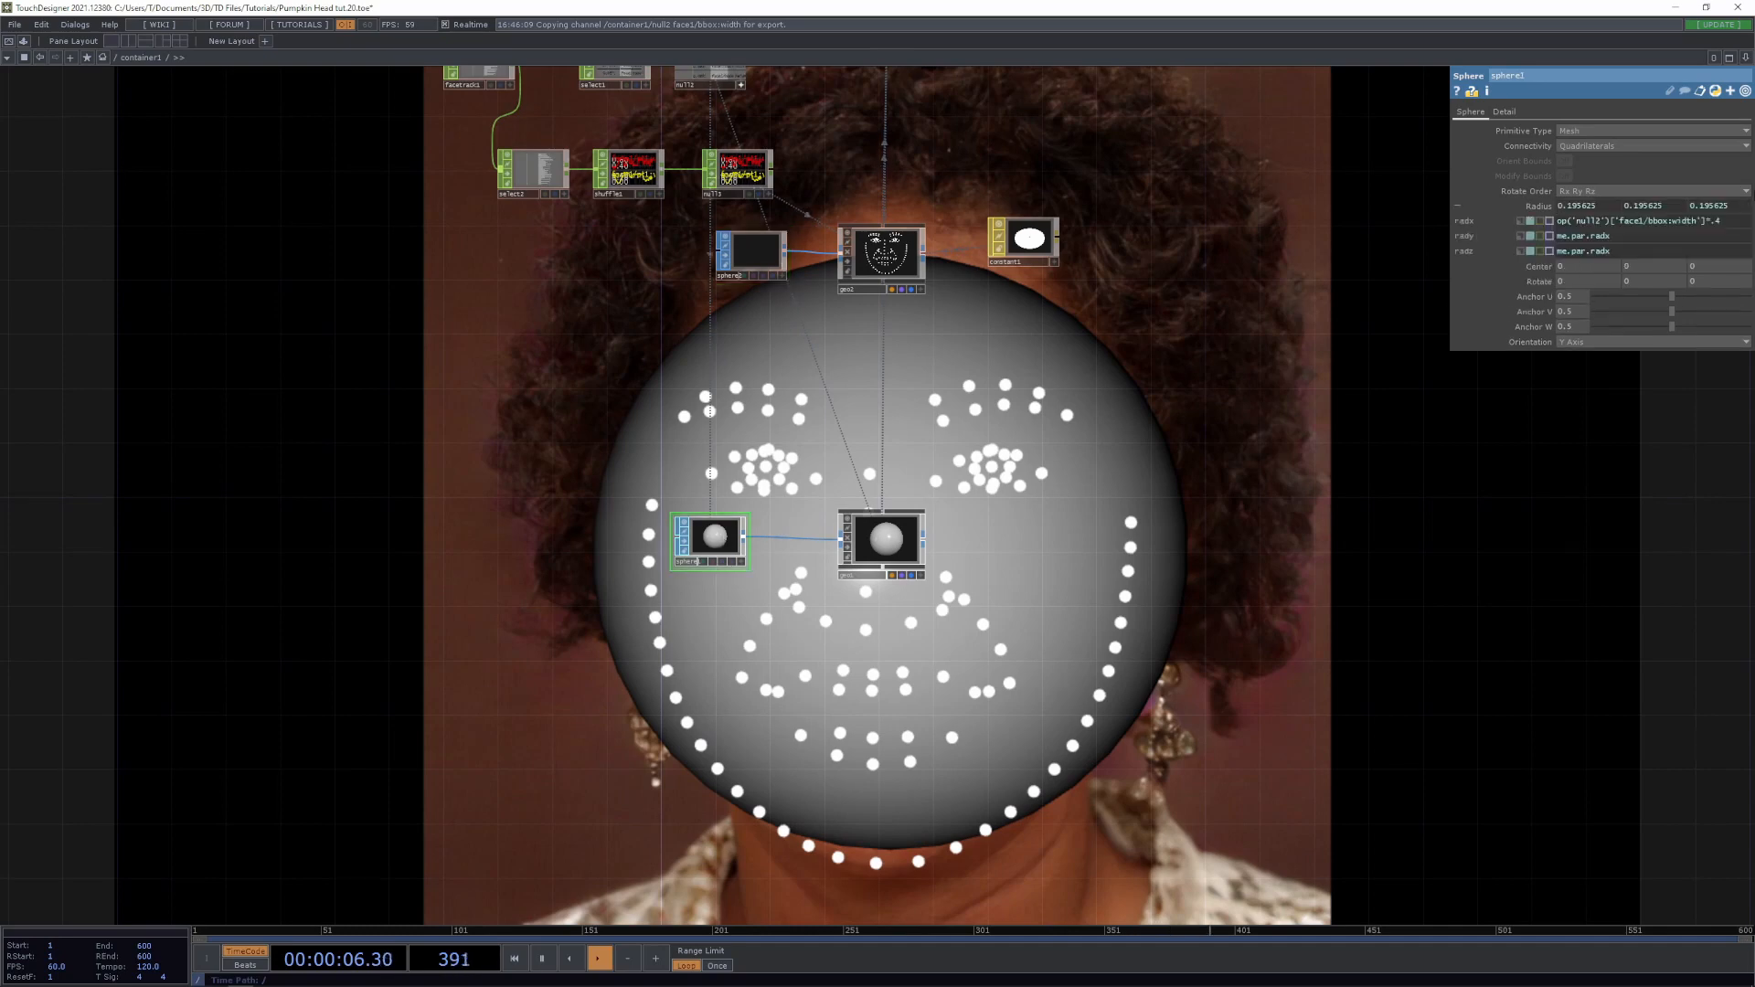
pyautogui.press('BackSpace')
pyautogui.write('5')
pyautogui.press('Return')
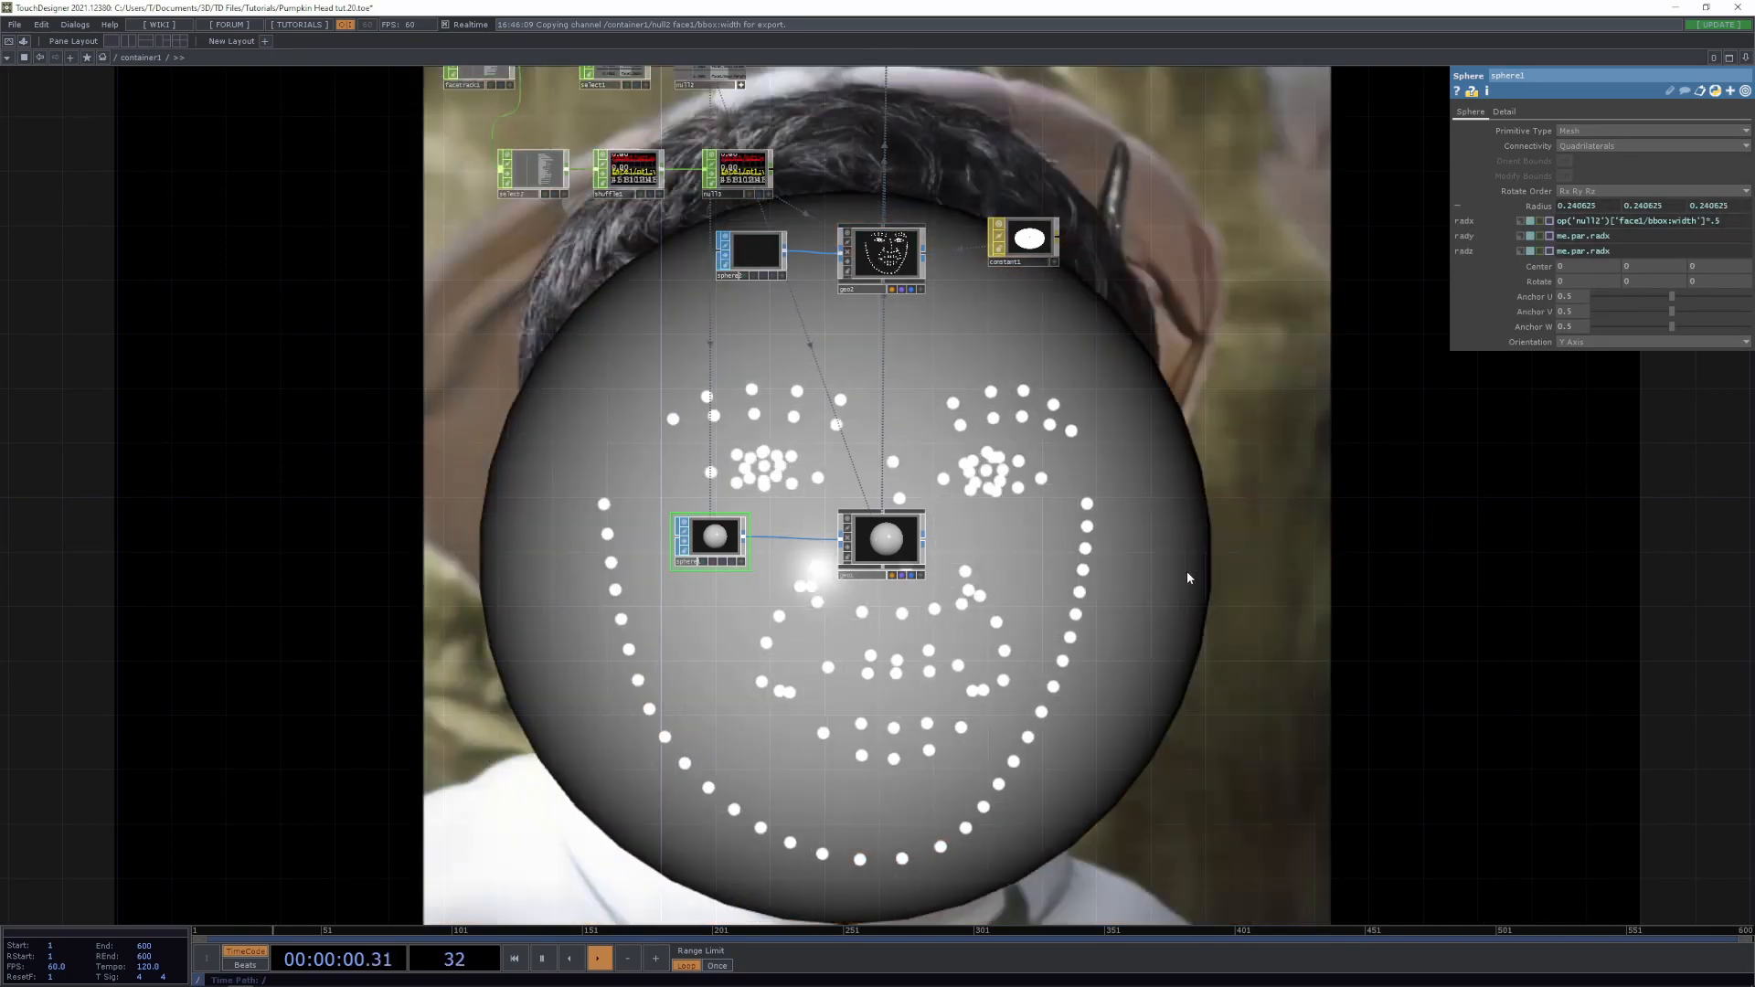
pyautogui.moveTo(1187, 570); pyautogui.dragTo(868, 517)
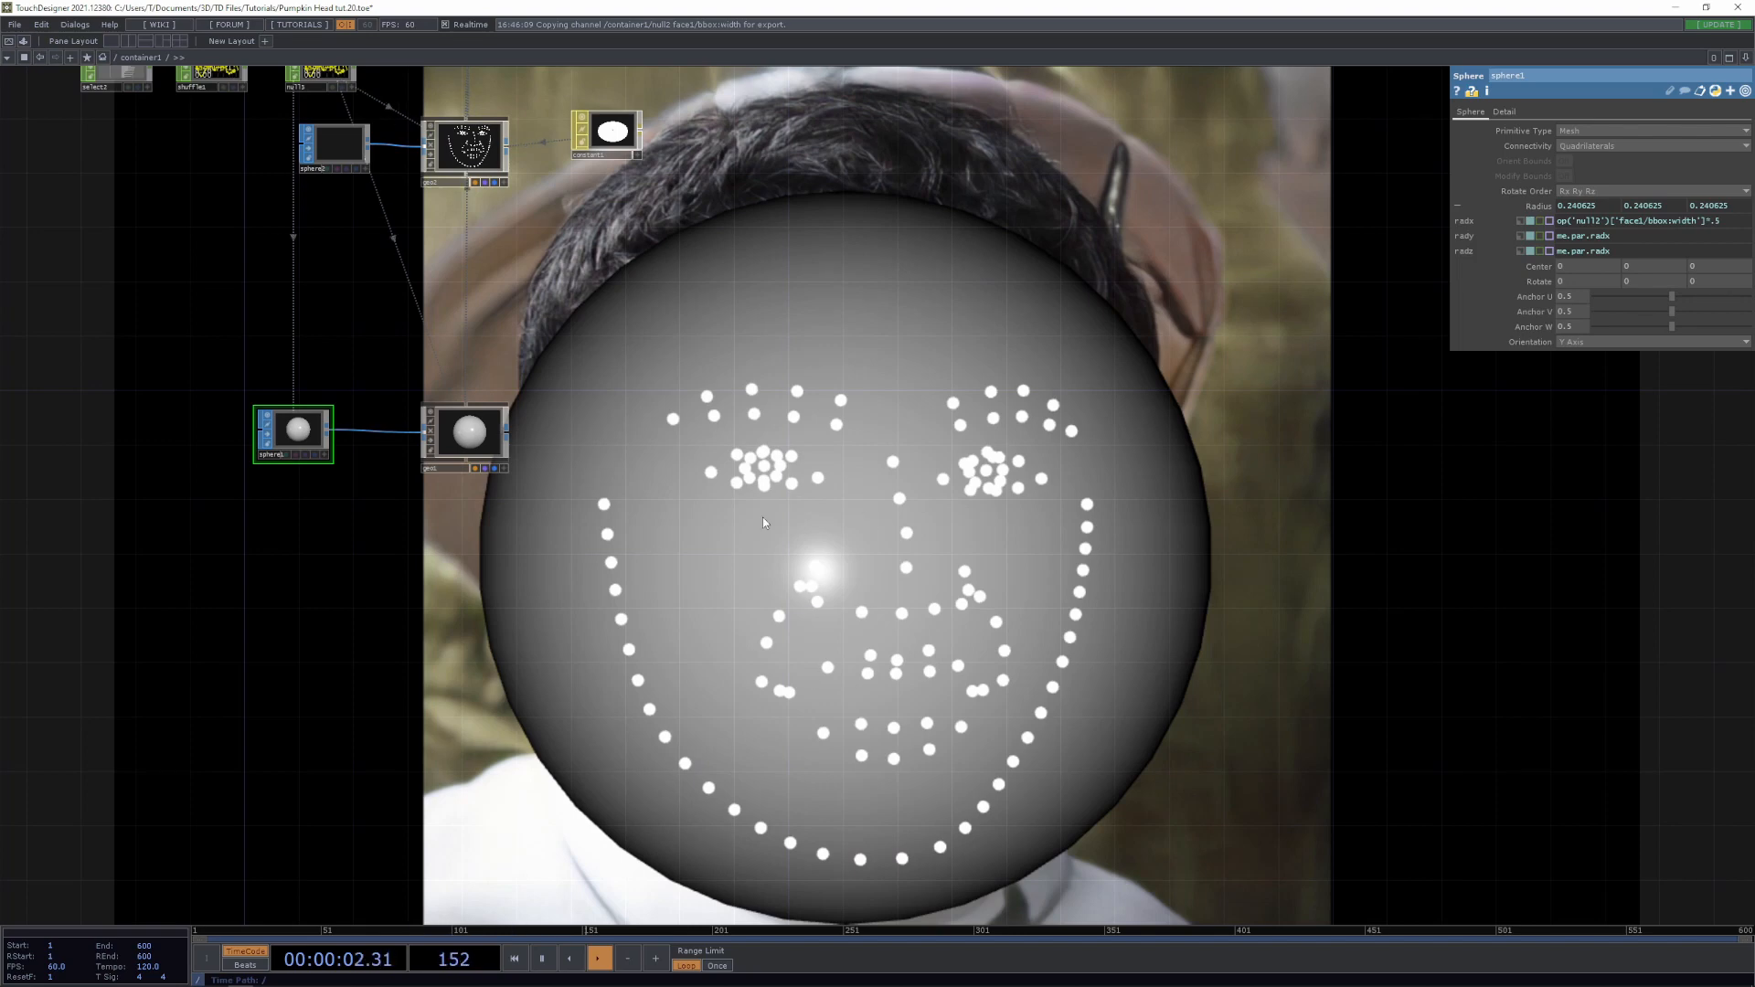
pyautogui.moveTo(632, 442); pyautogui.dragTo(681, 535)
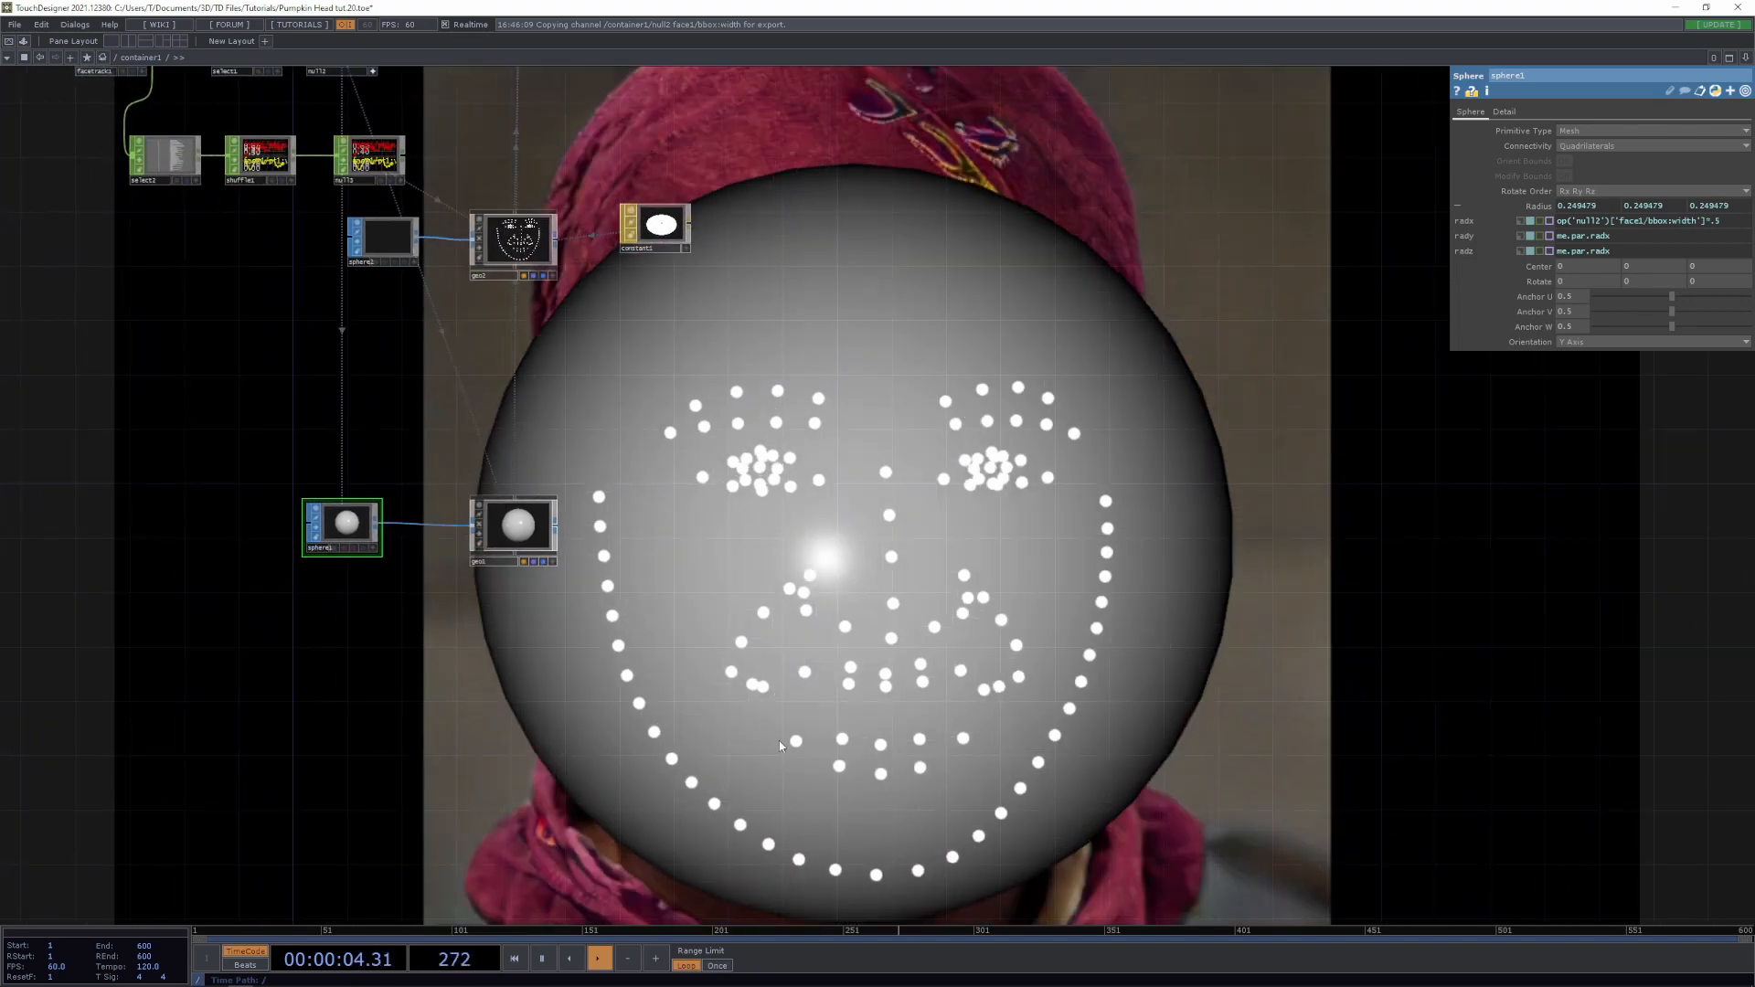
pyautogui.moveTo(689, 701); pyautogui.dragTo(552, 849)
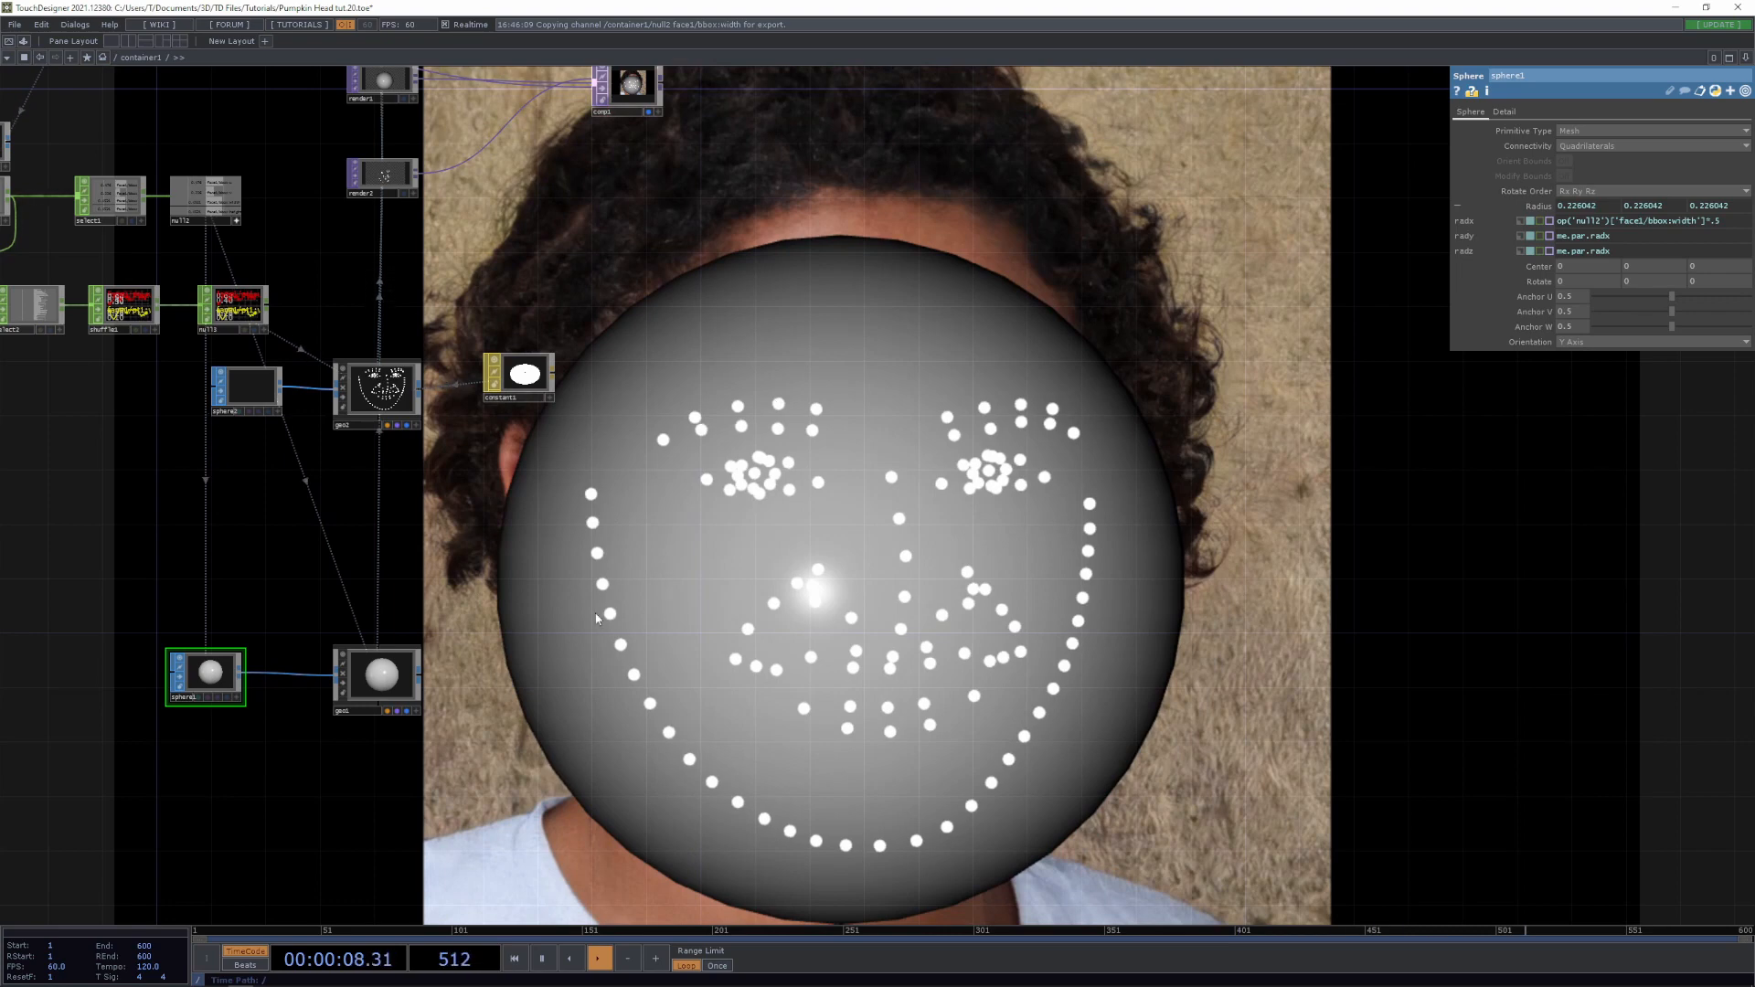
pyautogui.moveTo(596, 619); pyautogui.dragTo(803, 629)
pyautogui.click(233, 326)
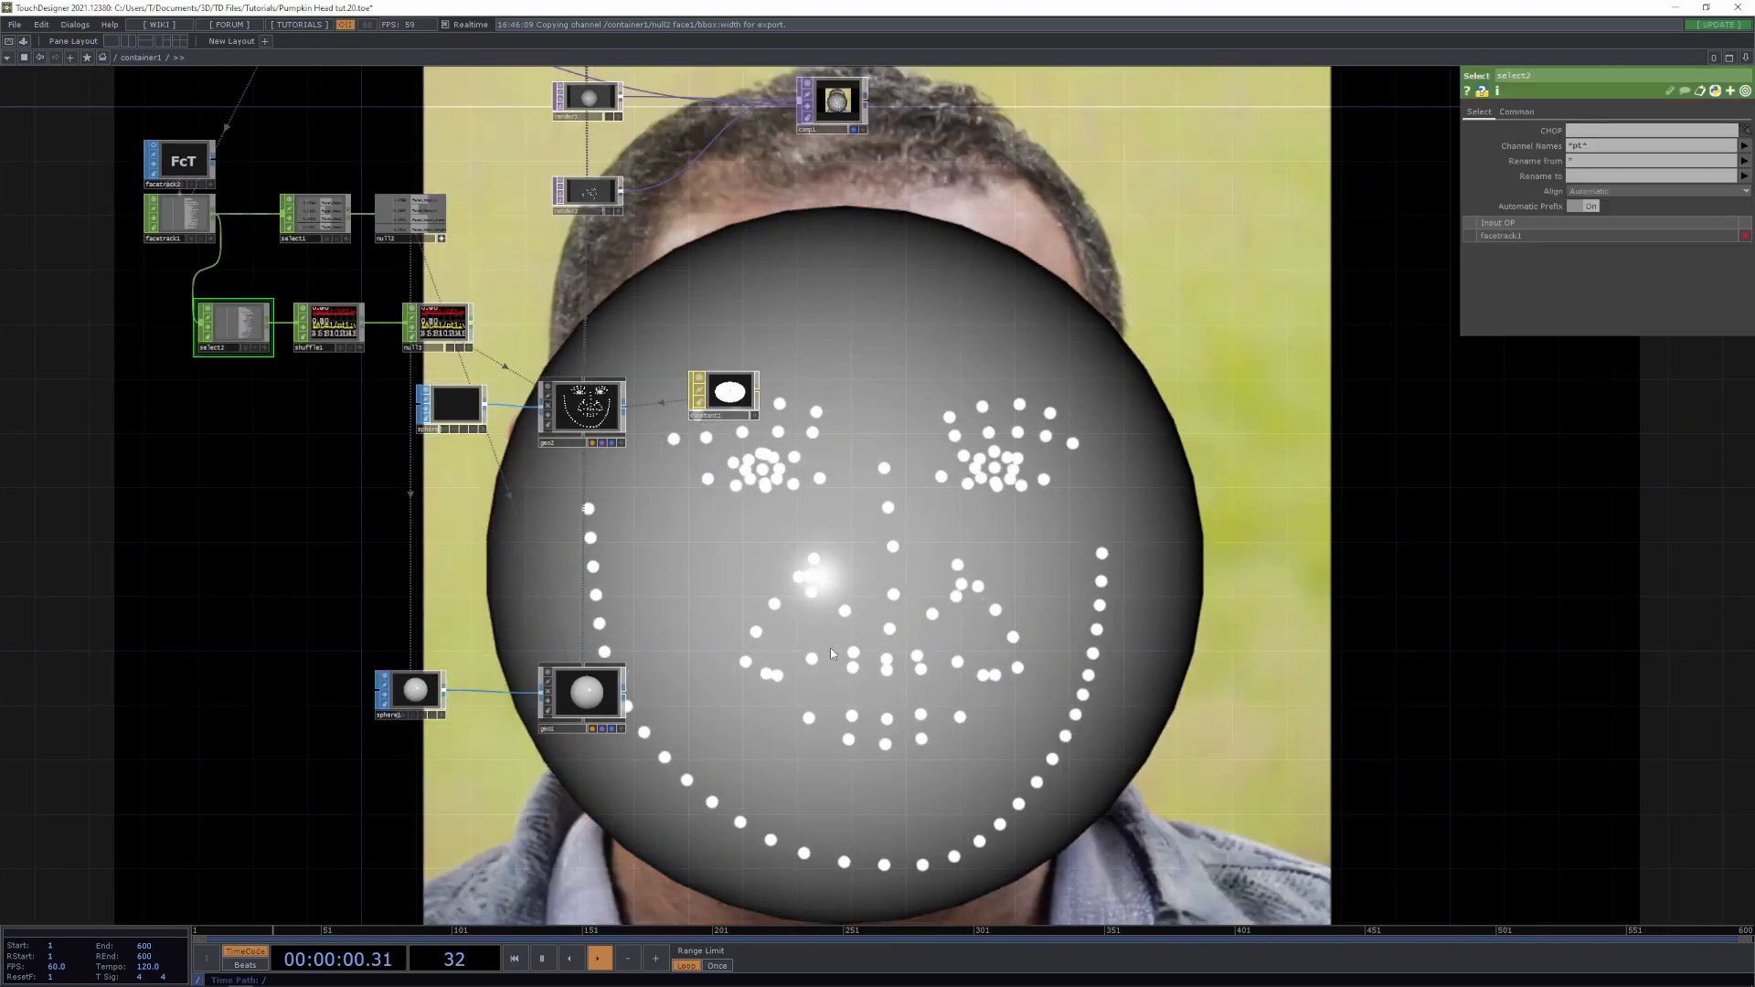
pyautogui.moveTo(870, 524); pyautogui.dragTo(822, 500)
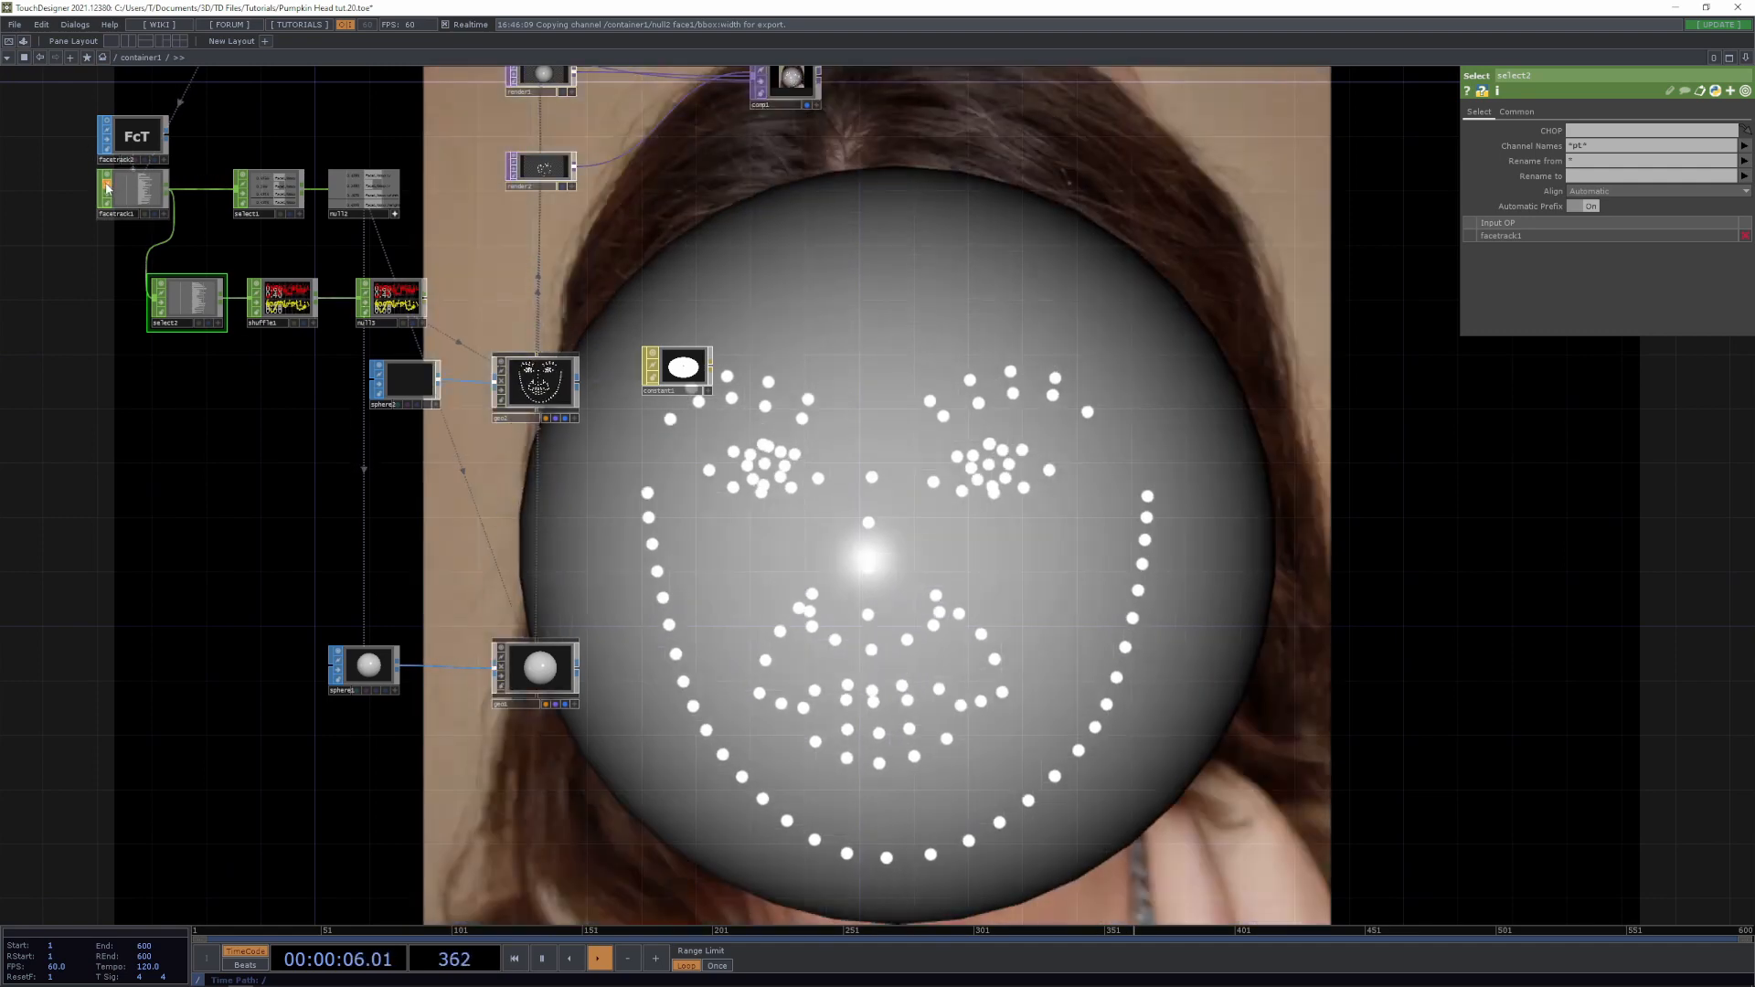
# Try facetrack1's Number of Landmarks at 68 (Multi-PIE Mark-ups) against 126, finishing on 126
pyautogui.click(107, 187)
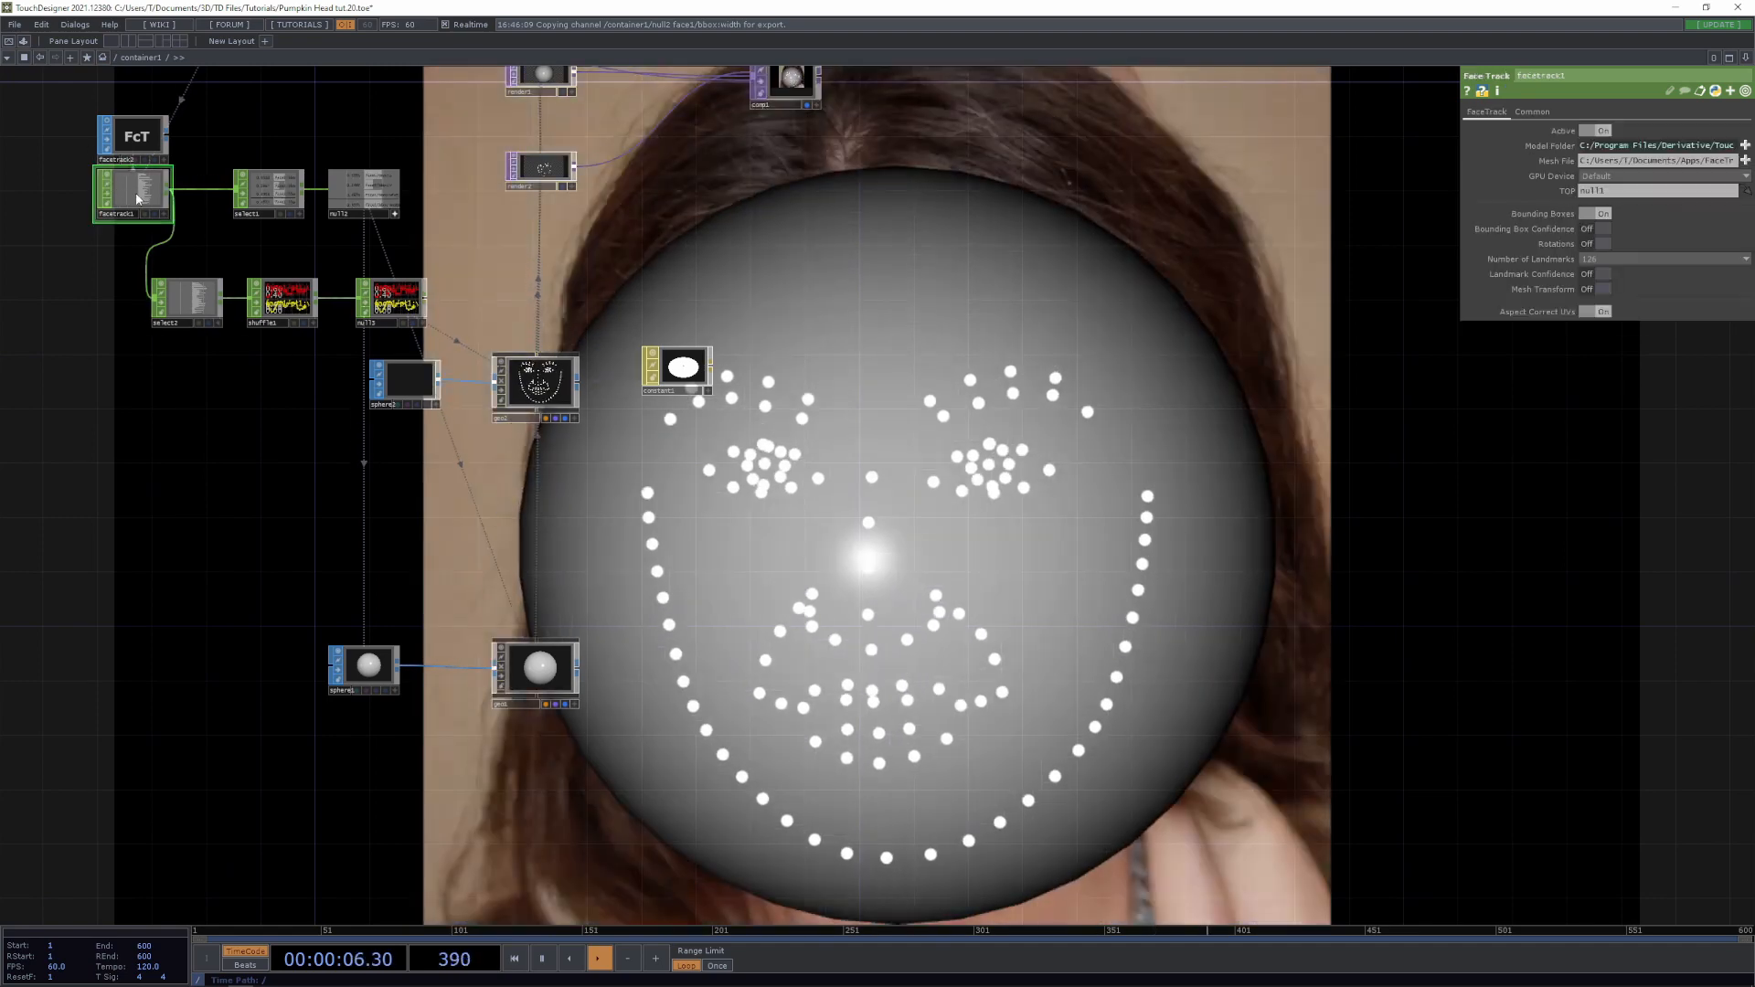
pyautogui.click(1588, 259)
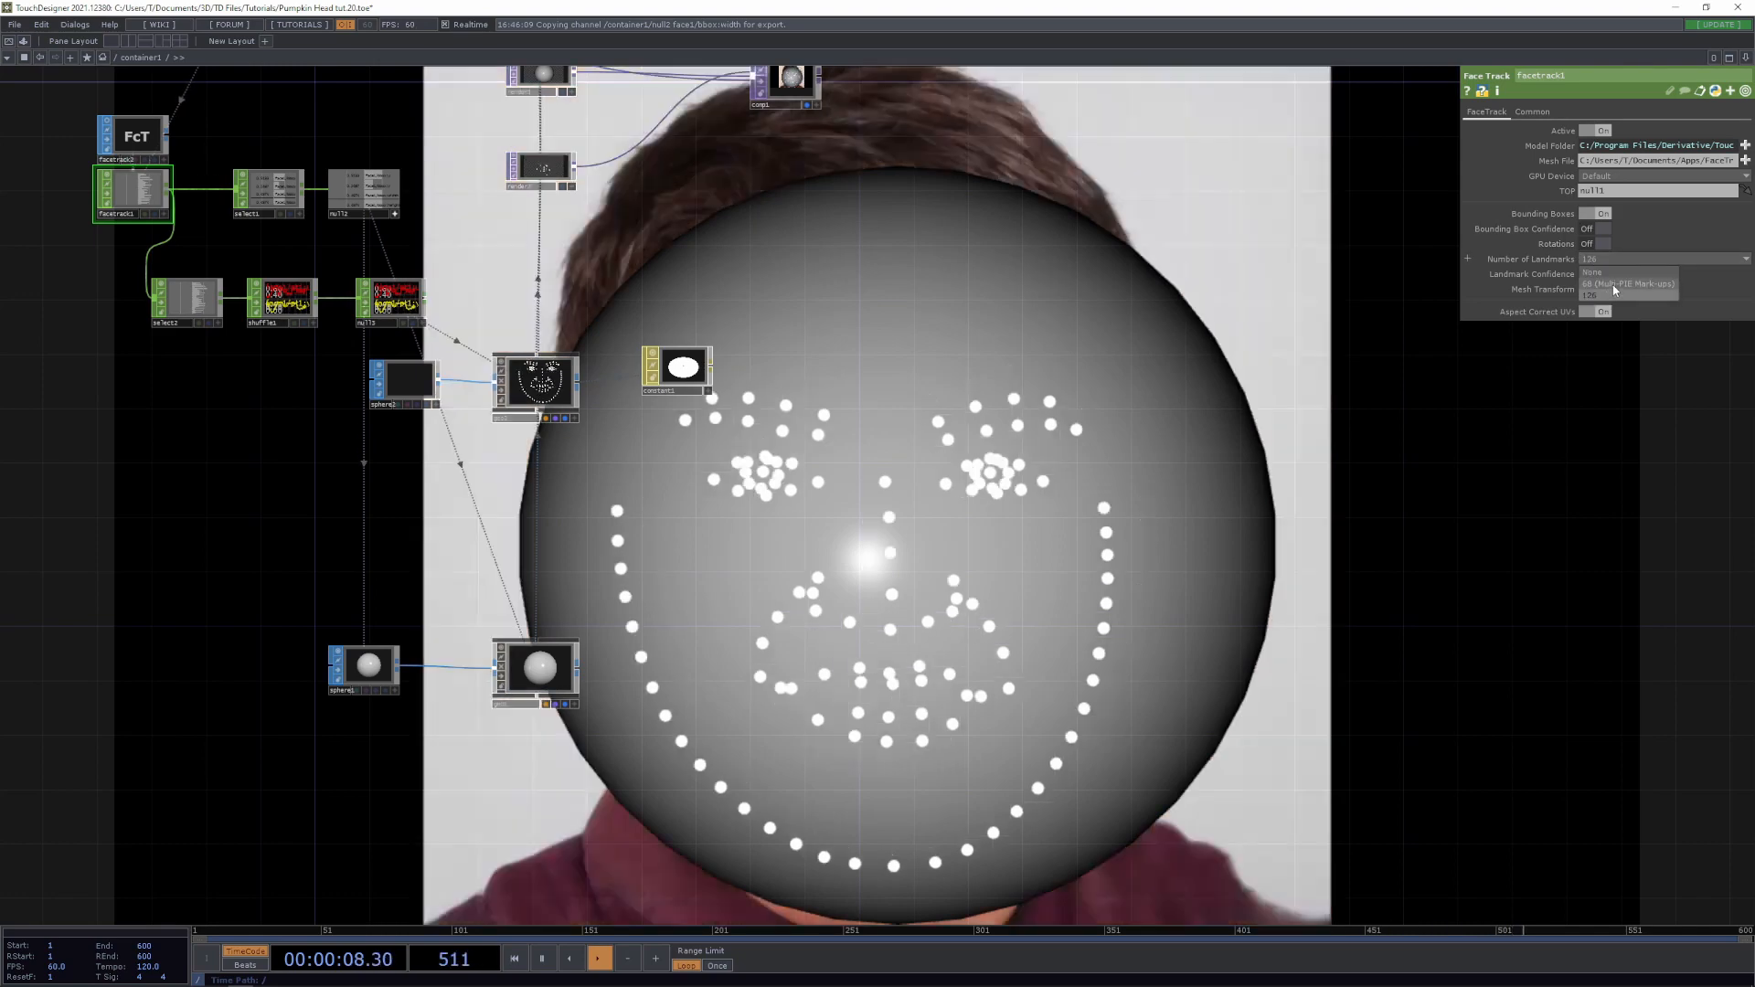
pyautogui.click(1610, 277)
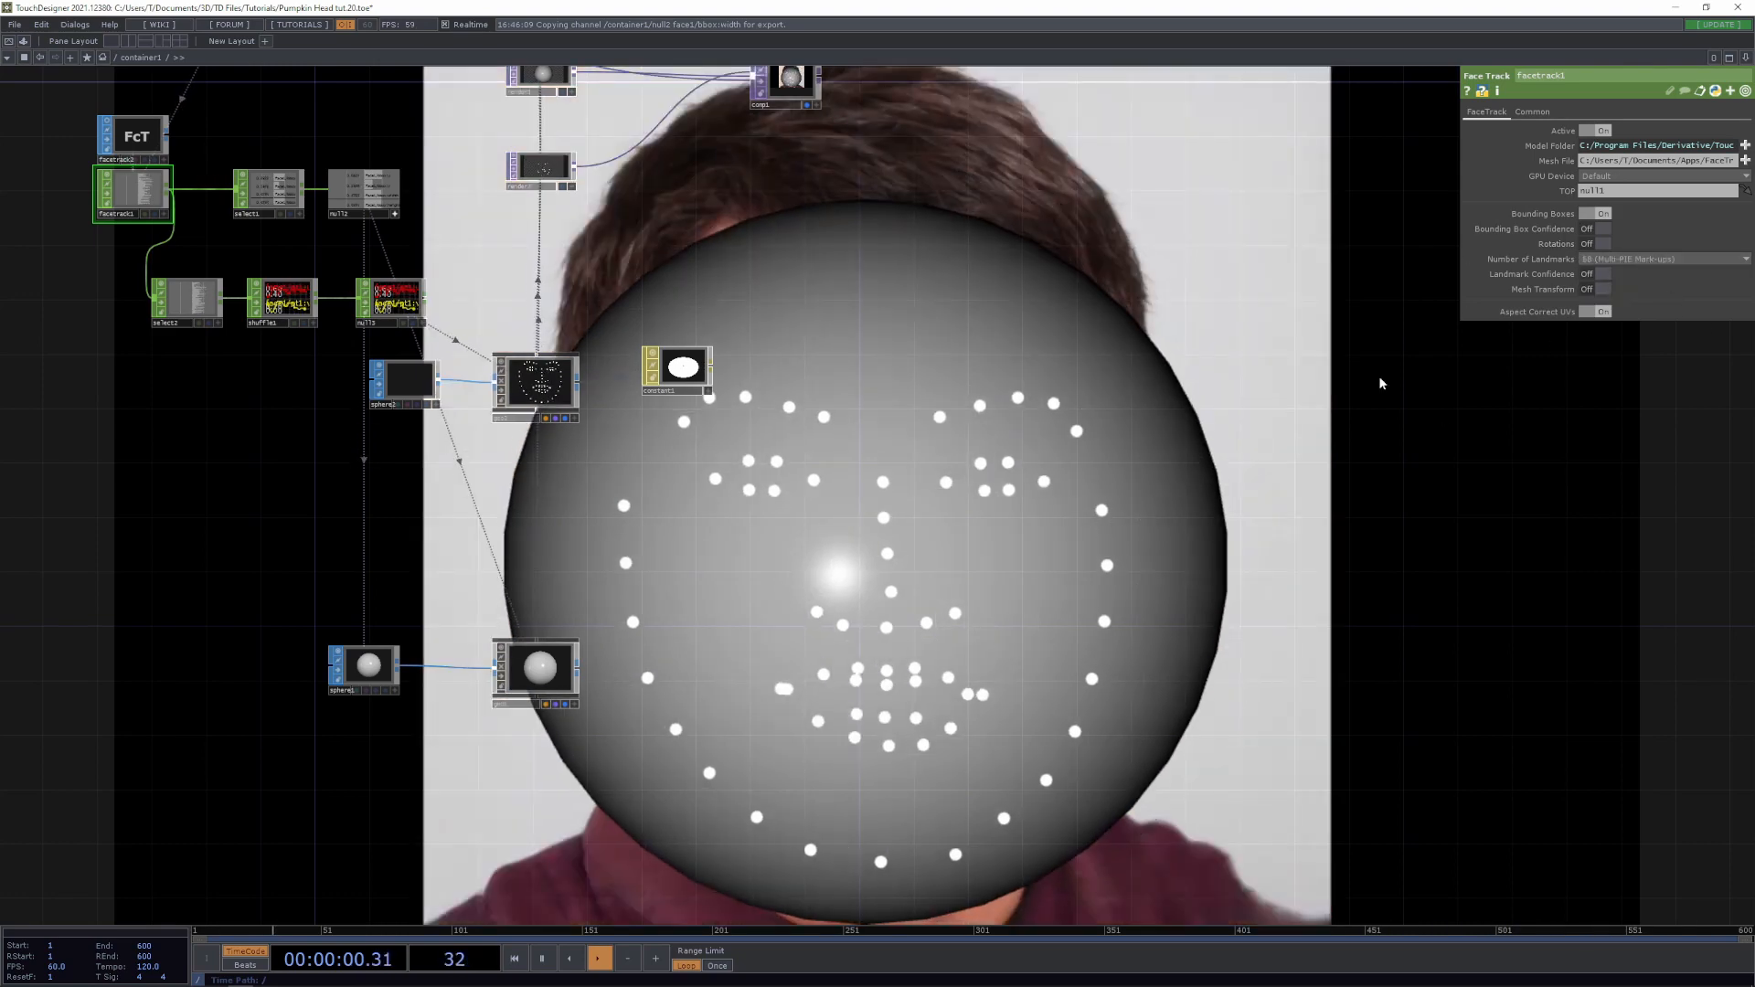
pyautogui.click(1610, 258)
pyautogui.click(1611, 292)
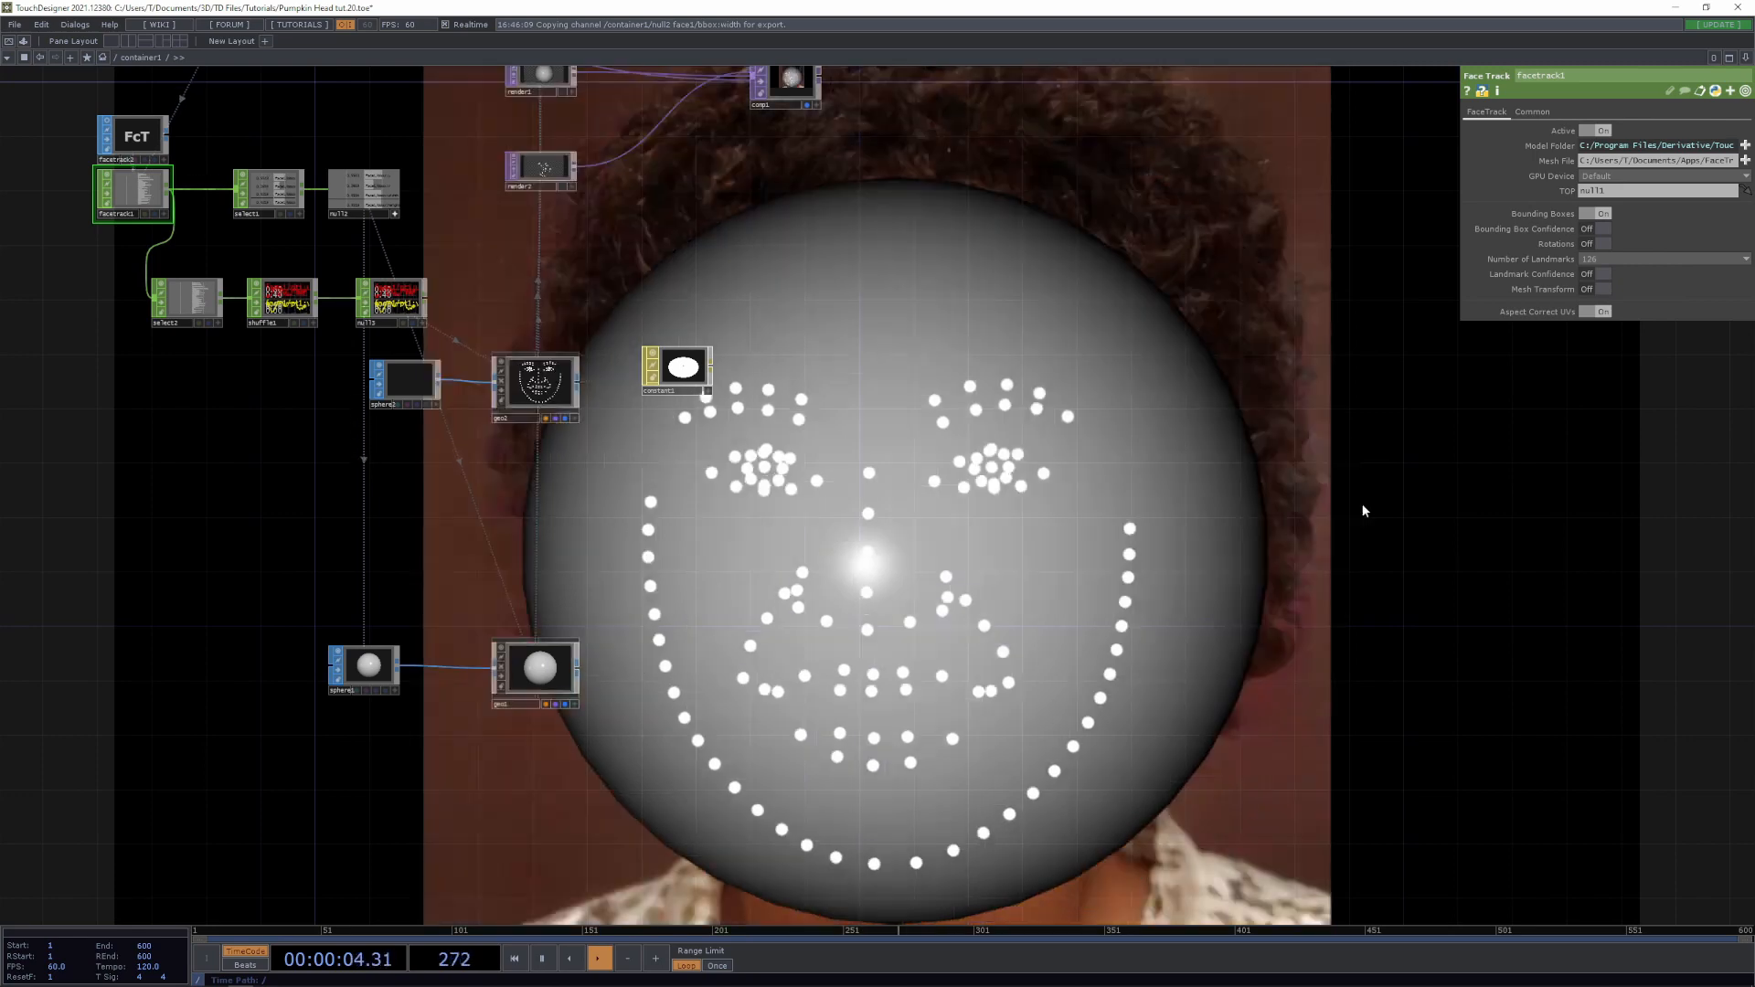
pyautogui.click(1617, 285)
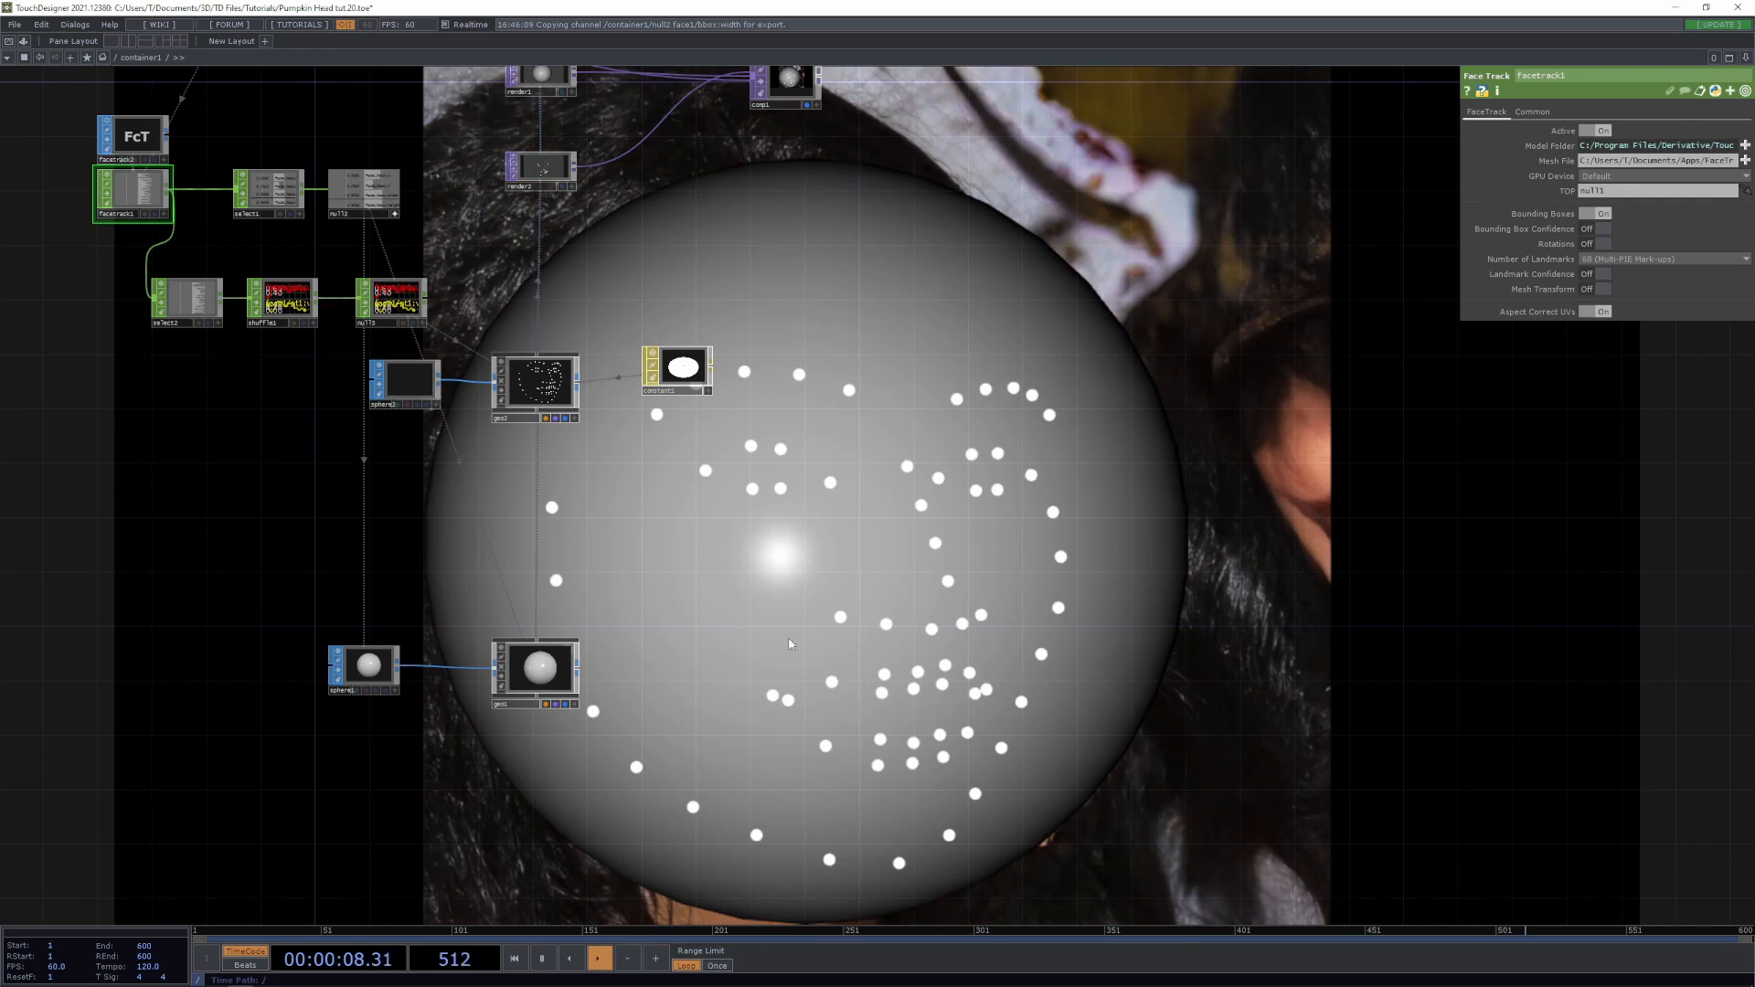
pyautogui.click(1601, 261)
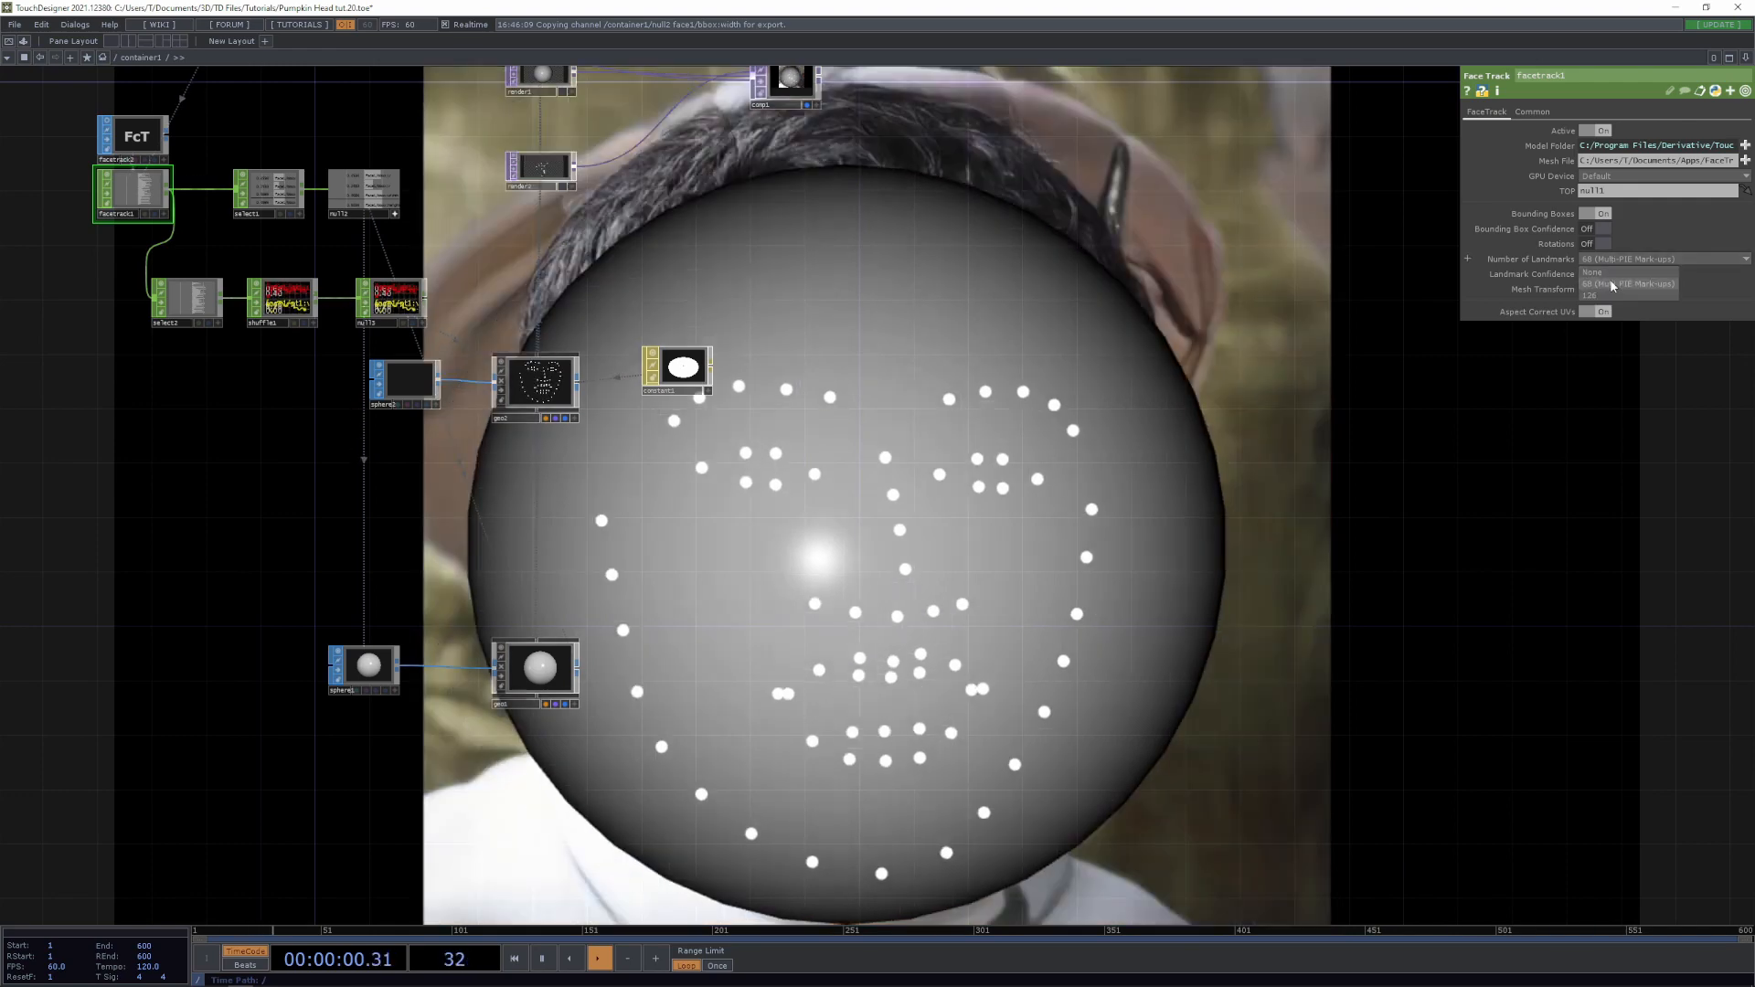
pyautogui.click(1610, 298)
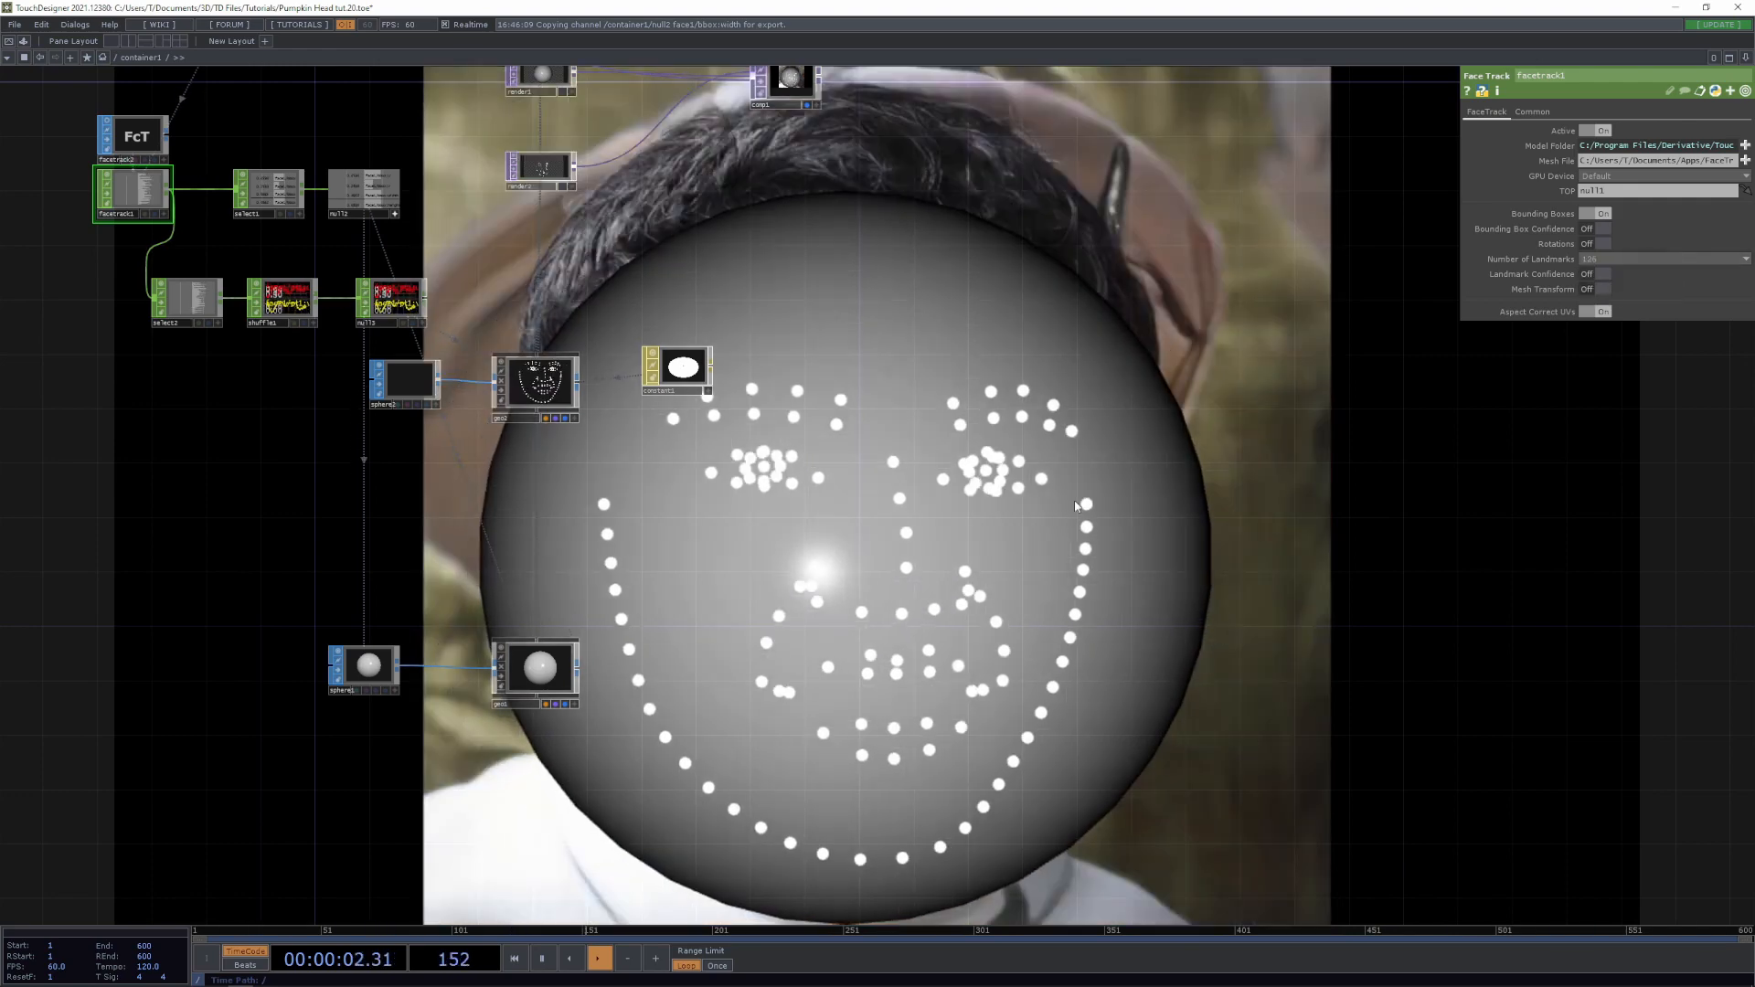
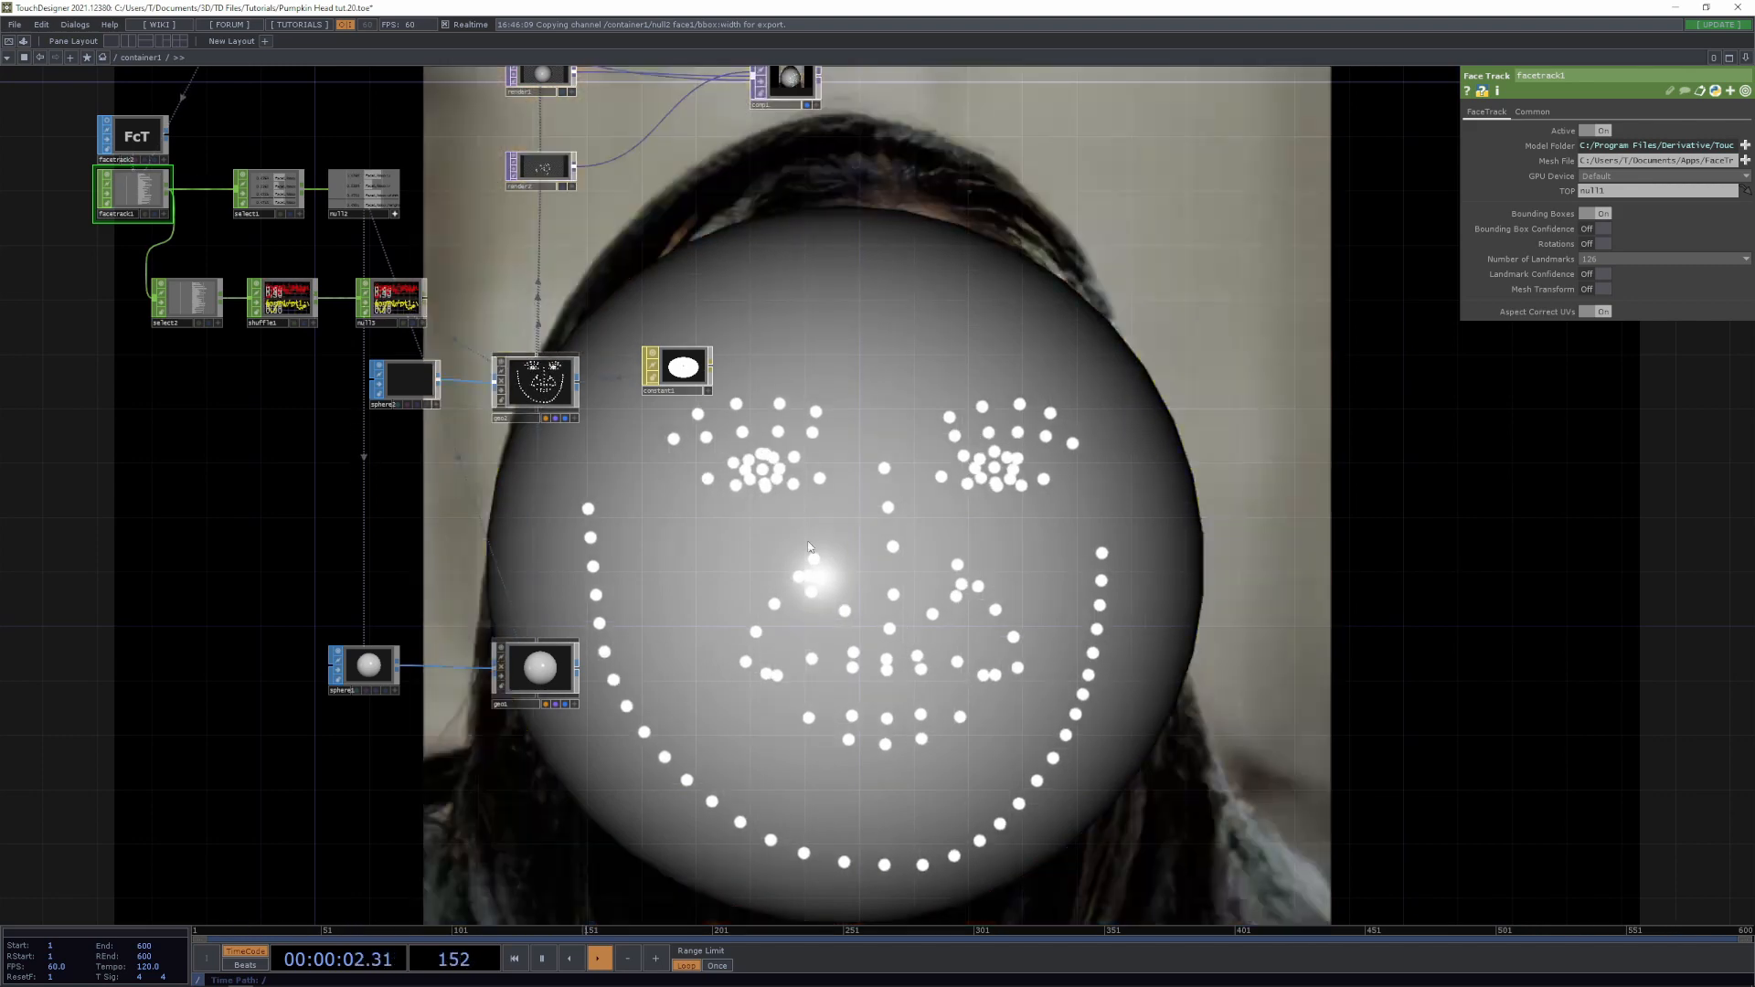
# Inspect the mesh of sphere1 as a wireframe in its node viewer
pyautogui.moveTo(847, 629); pyautogui.dragTo(966, 494)
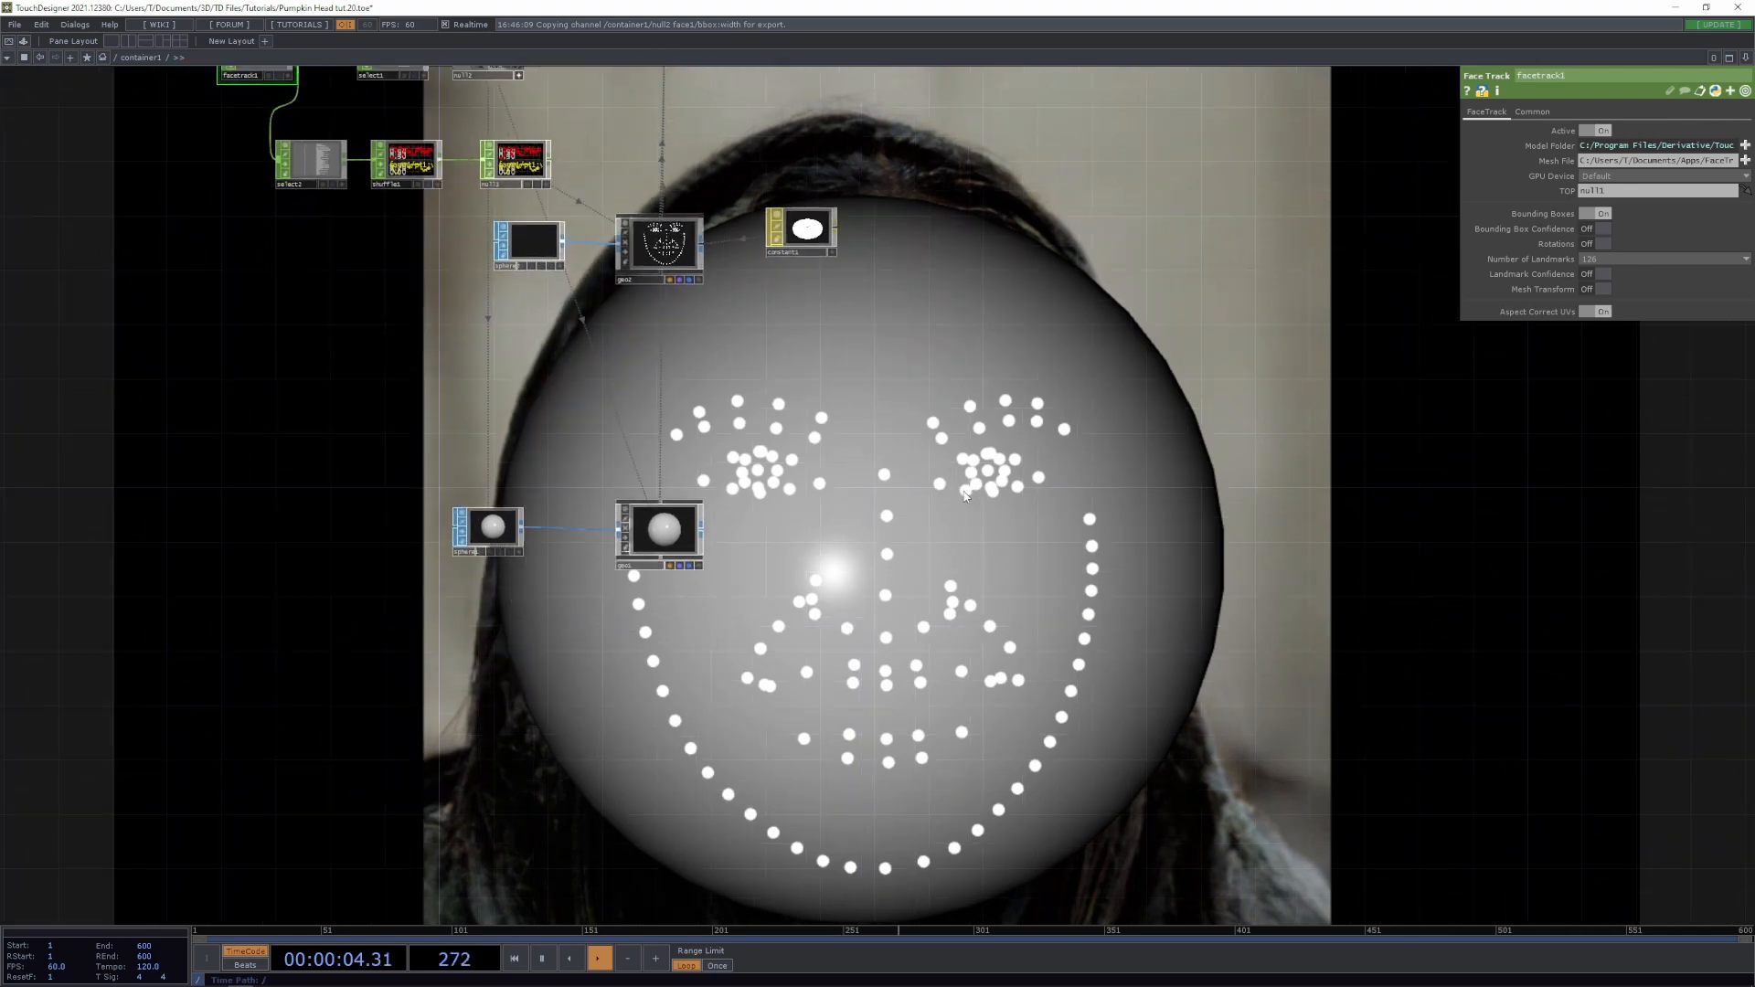
pyautogui.scroll(2, 784, 563)
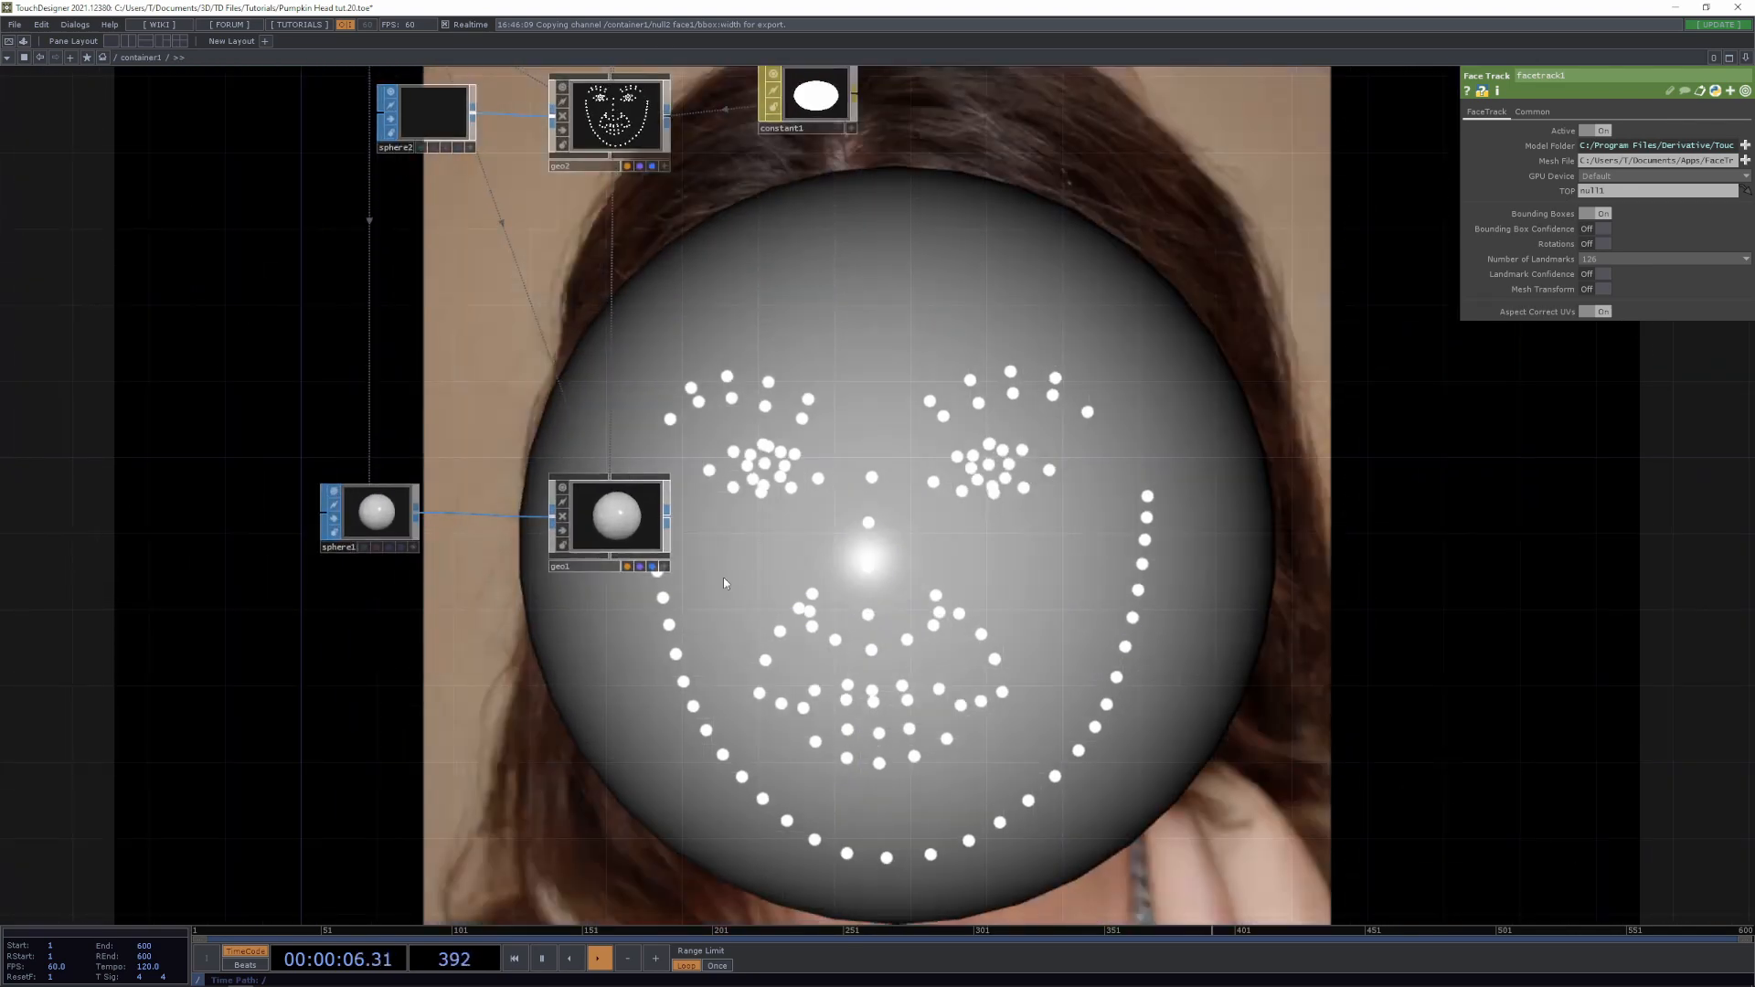
pyautogui.moveTo(724, 582); pyautogui.dragTo(901, 387)
pyautogui.moveTo(978, 331); pyautogui.dragTo(957, 651)
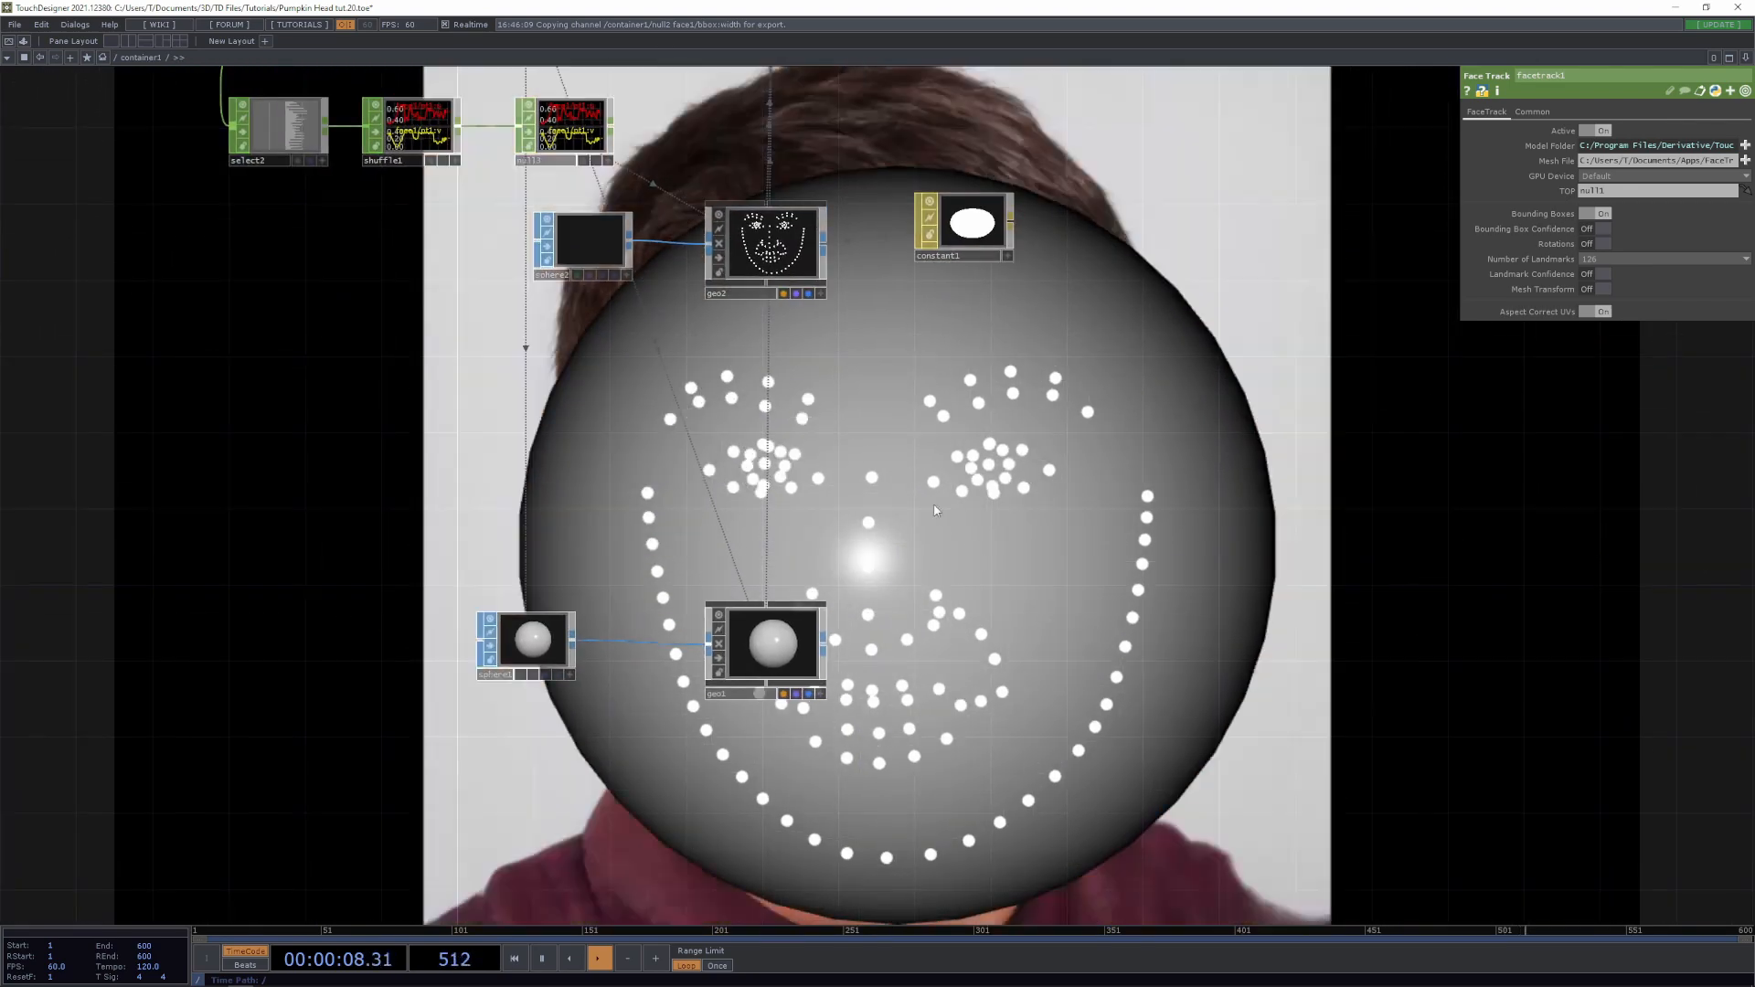
pyautogui.moveTo(921, 734); pyautogui.dragTo(987, 429)
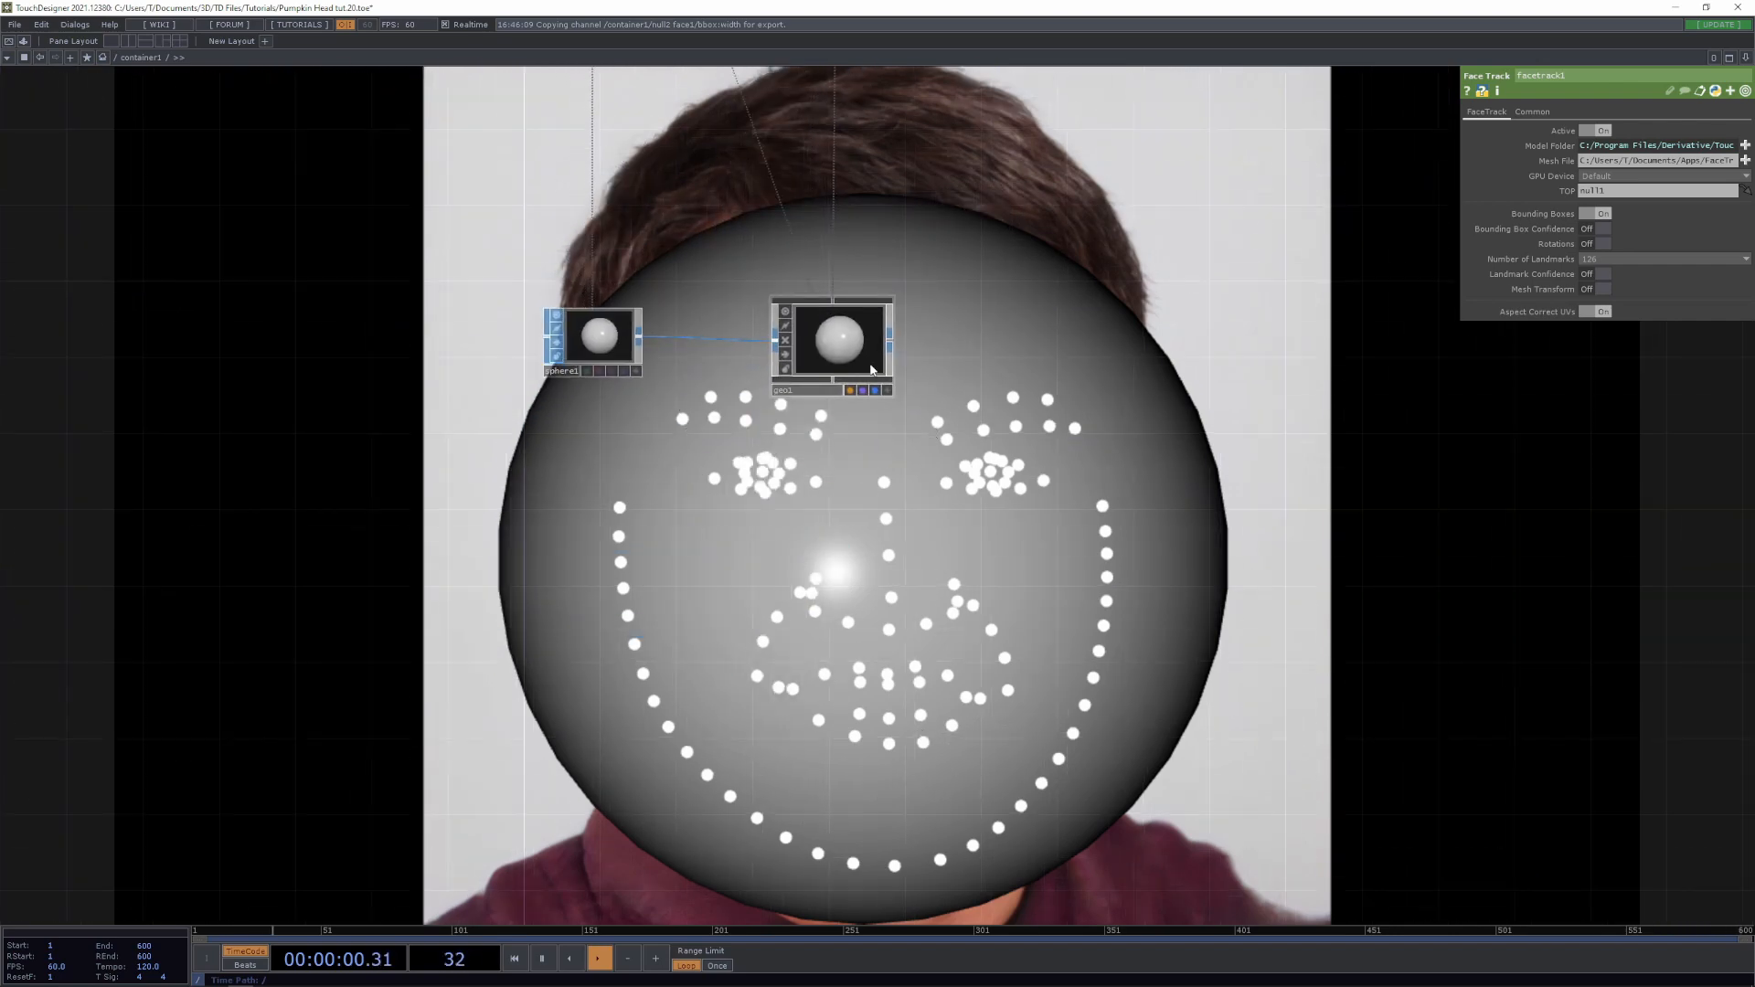
pyautogui.moveTo(502, 512); pyautogui.dragTo(555, 603)
pyautogui.click(637, 429)
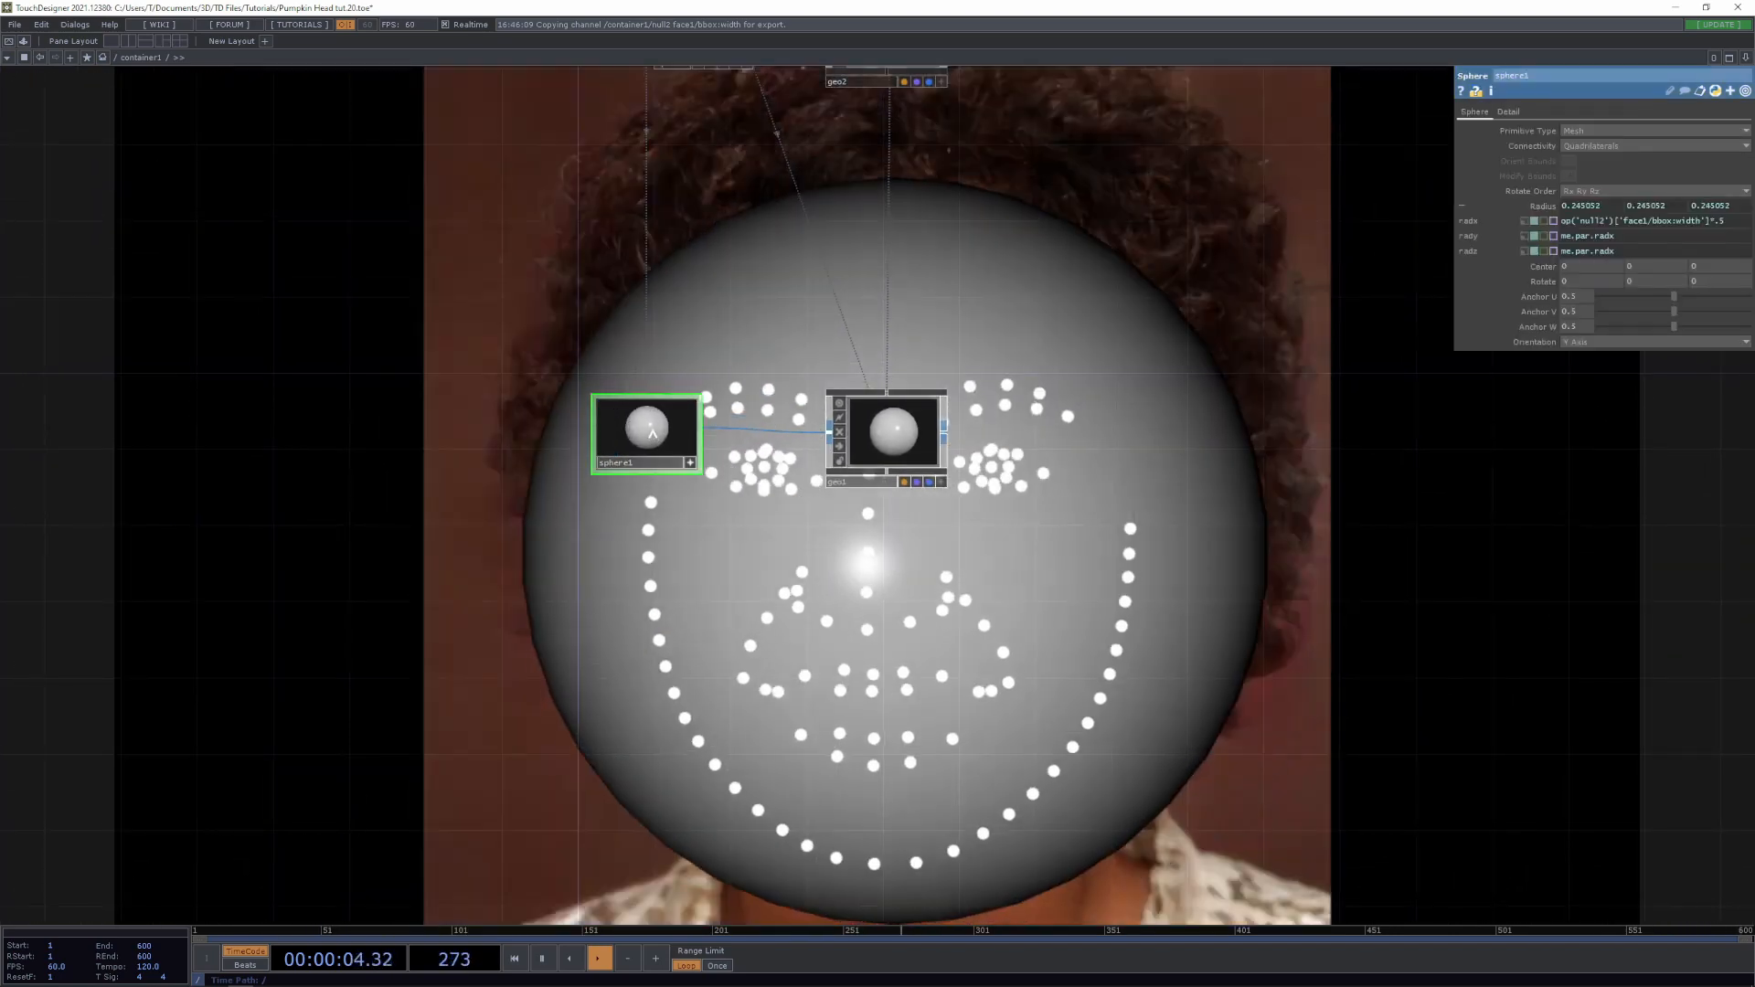
pyautogui.moveTo(648, 496); pyautogui.dragTo(660, 572)
pyautogui.scroll(2, 657, 493)
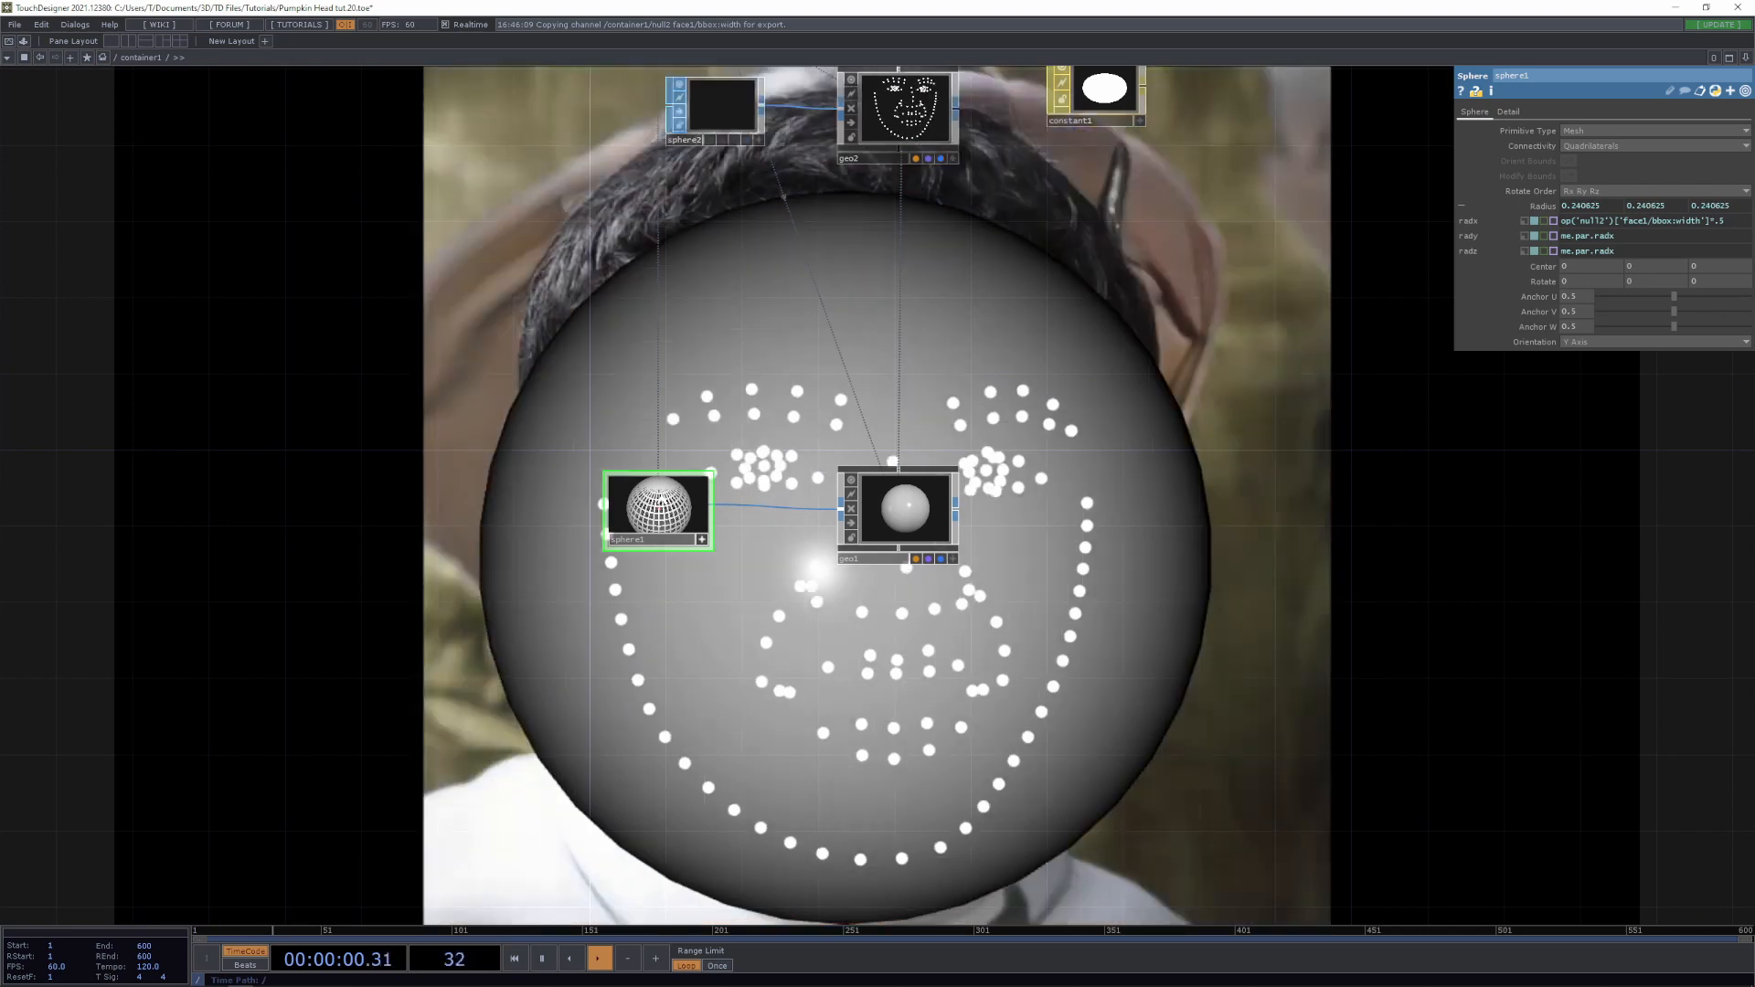
pyautogui.click(701, 539)
# Create a Phong MAT beside geo1 and assign it as geo1's material
pyautogui.press('Tab')
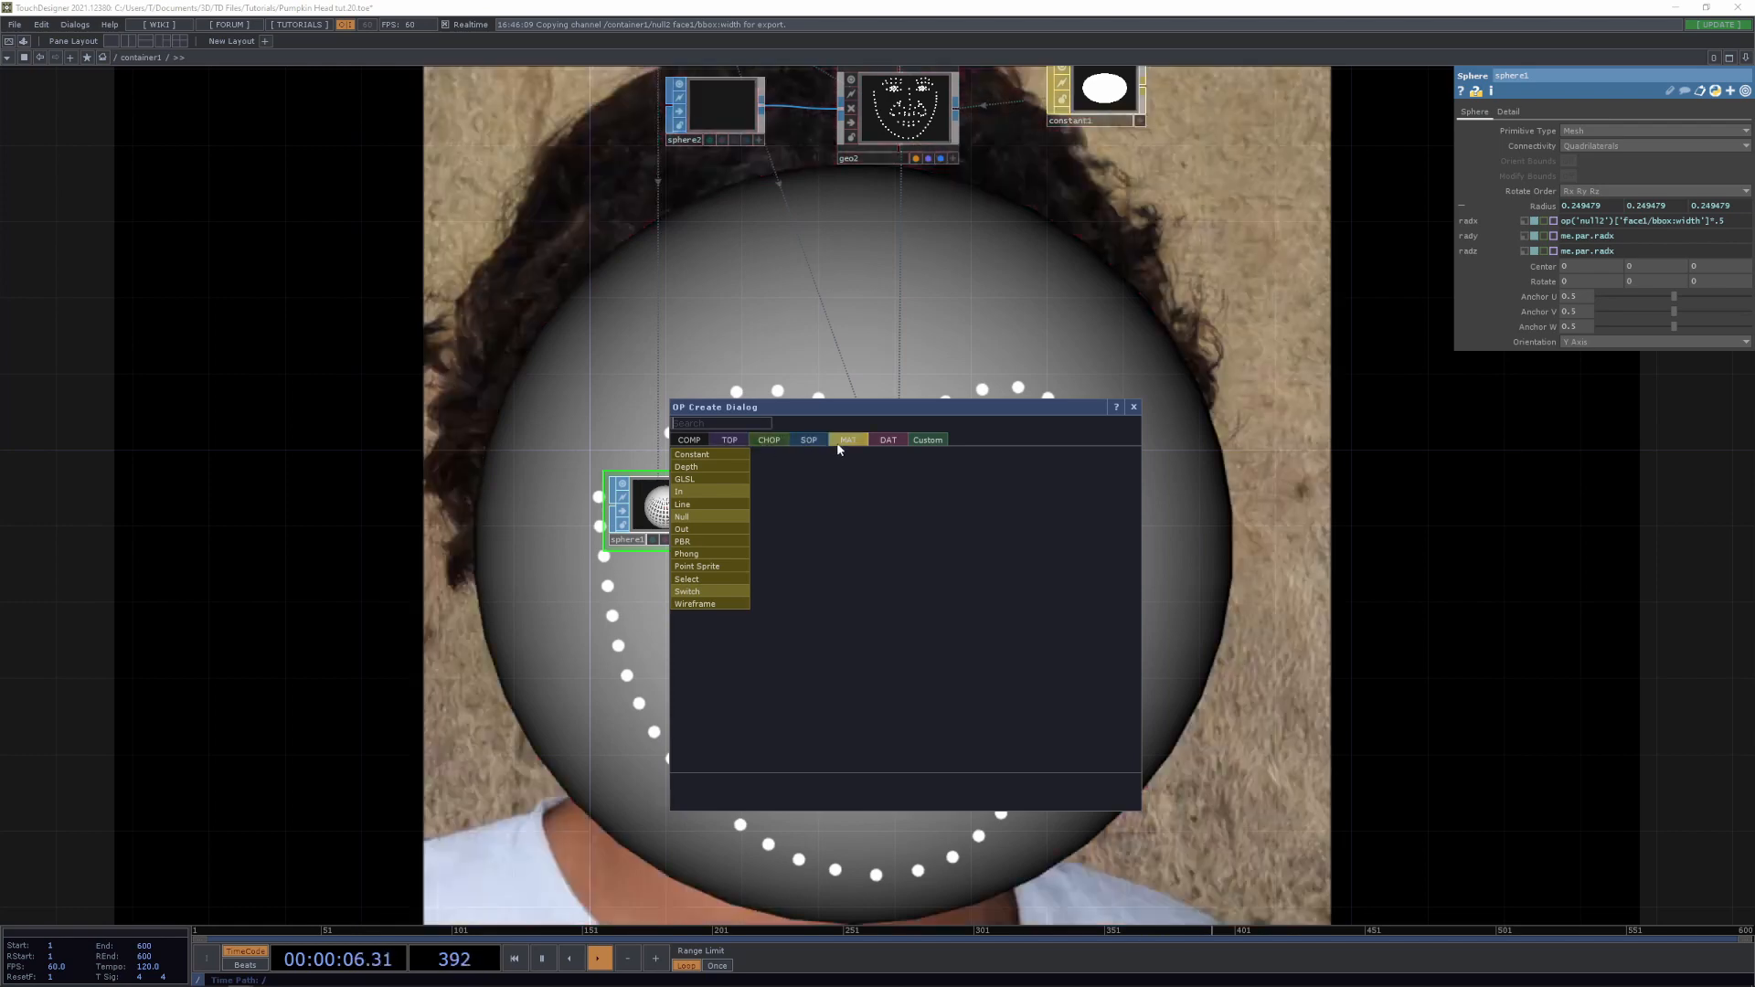
pyautogui.click(737, 555)
pyautogui.click(1090, 528)
pyautogui.moveTo(1092, 528); pyautogui.dragTo(882, 499)
pyautogui.click(911, 497)
pyautogui.moveTo(1066, 679); pyautogui.dragTo(936, 460, button='middle')
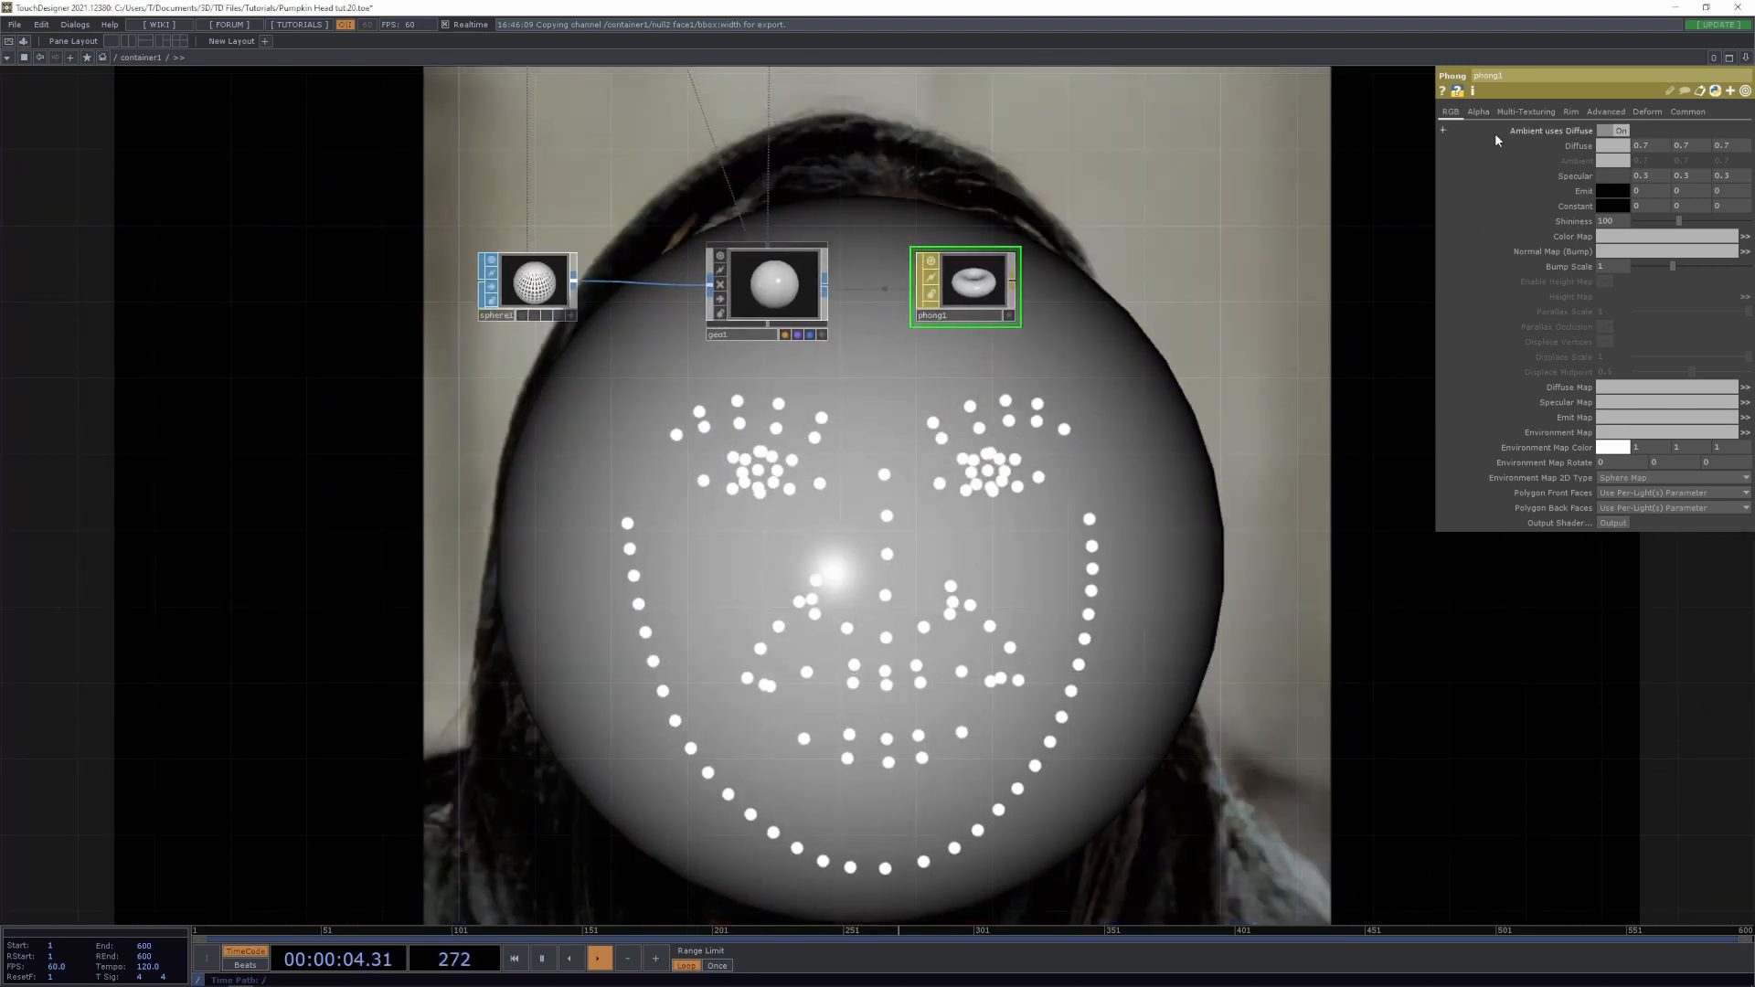
pyautogui.press('Tab')
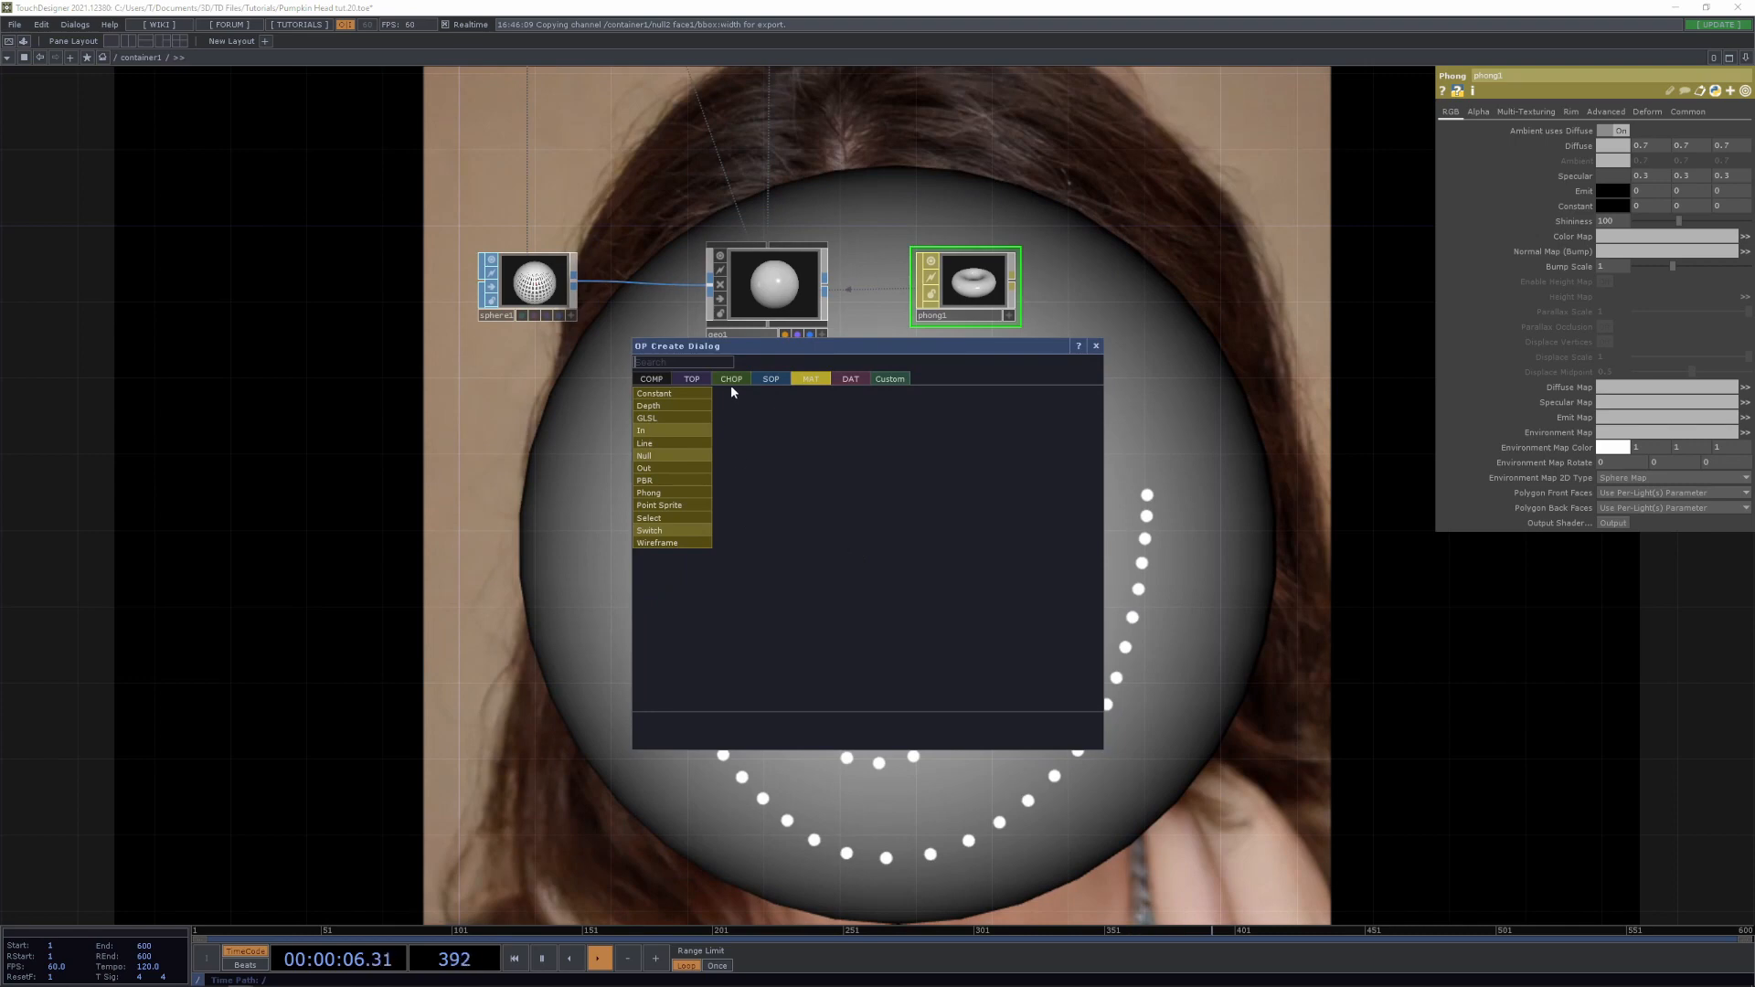
pyautogui.click(1206, 439)
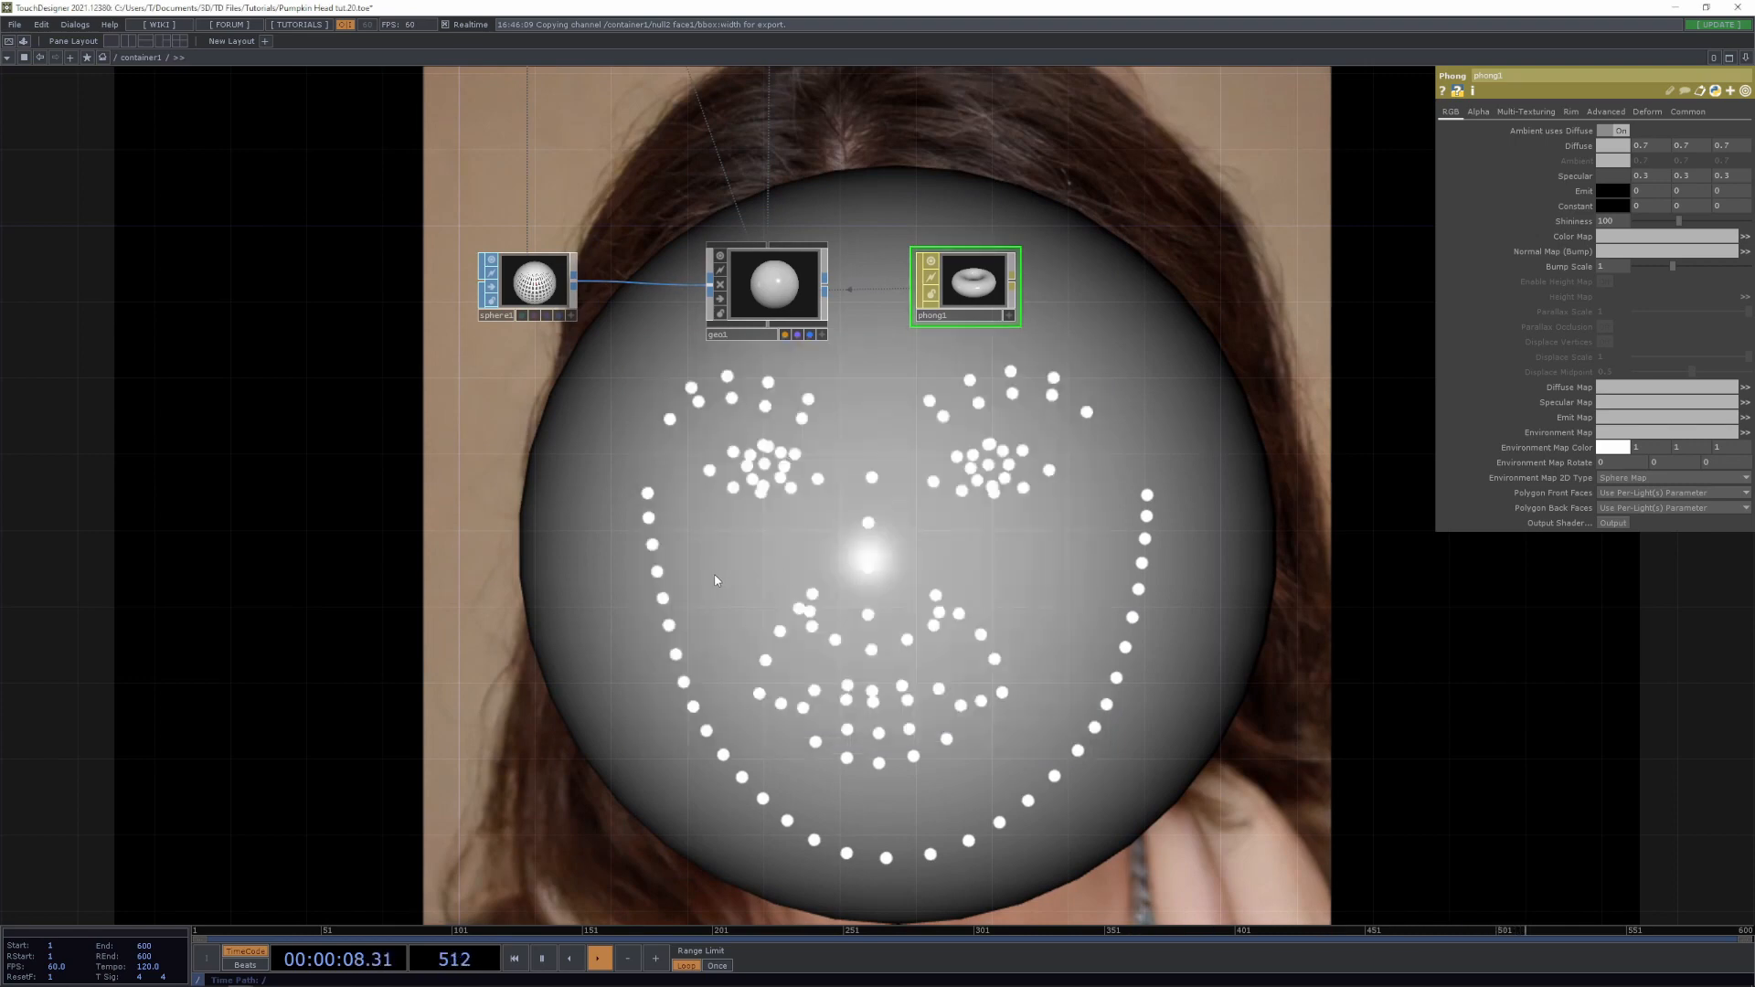
pyautogui.press('Tab')
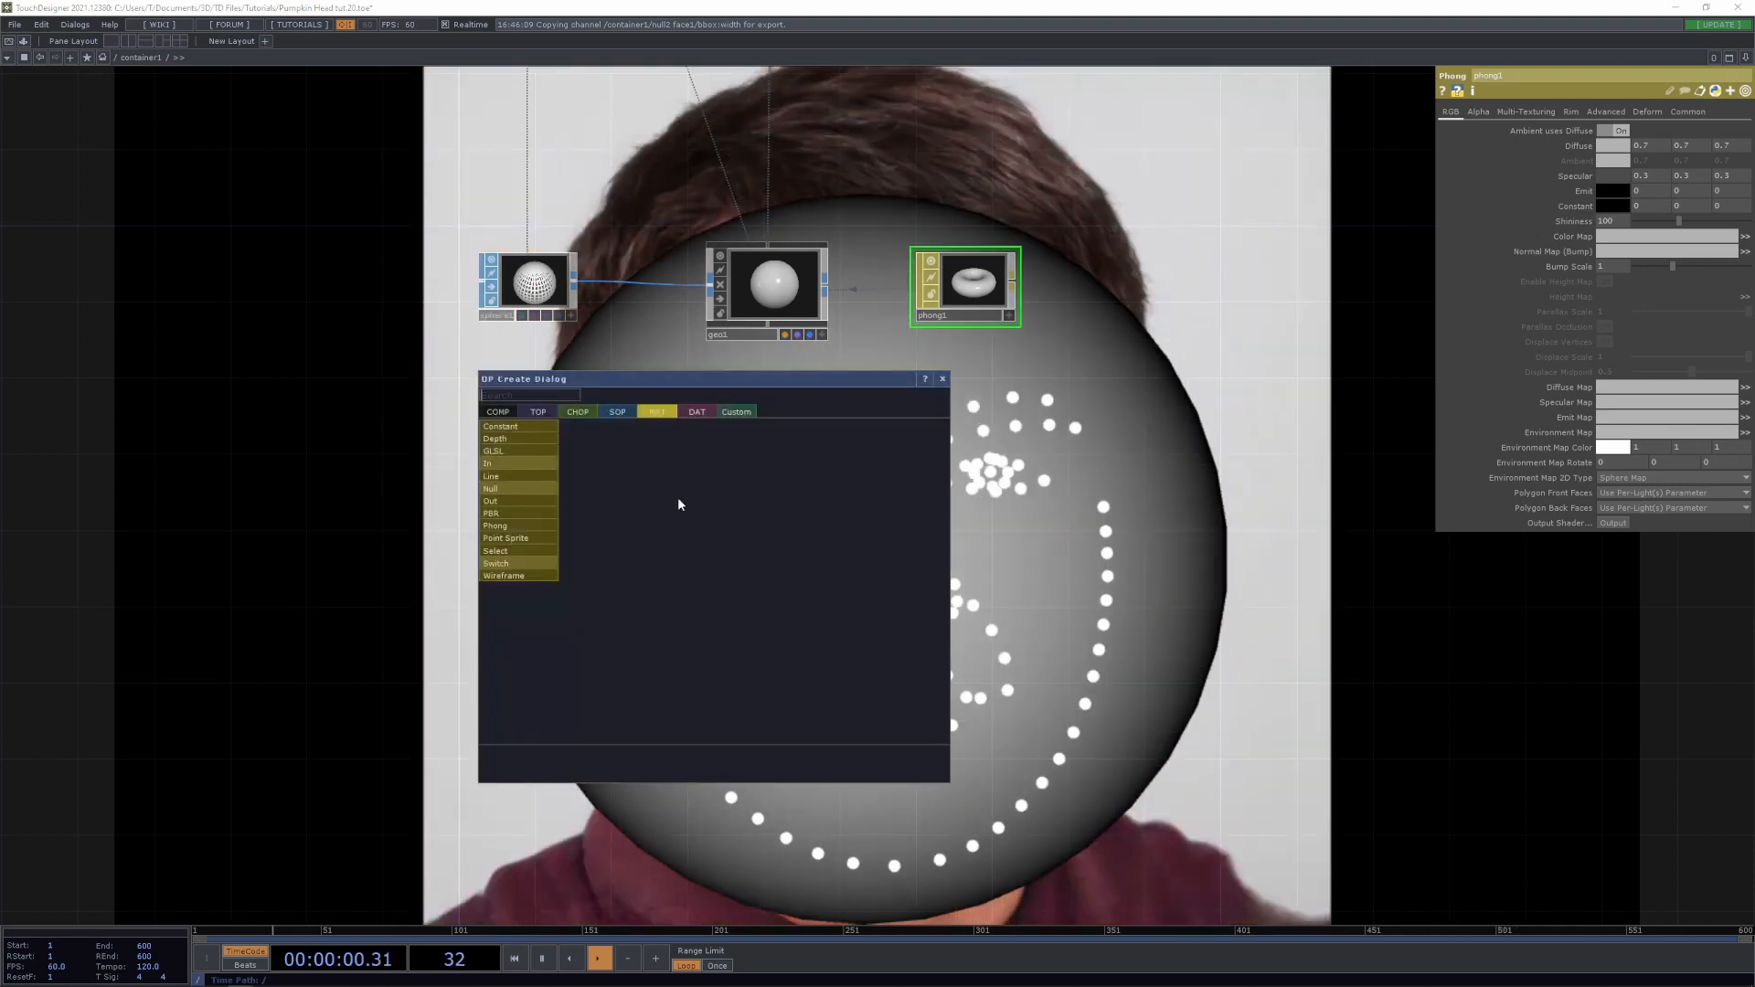
pyautogui.click(1038, 546)
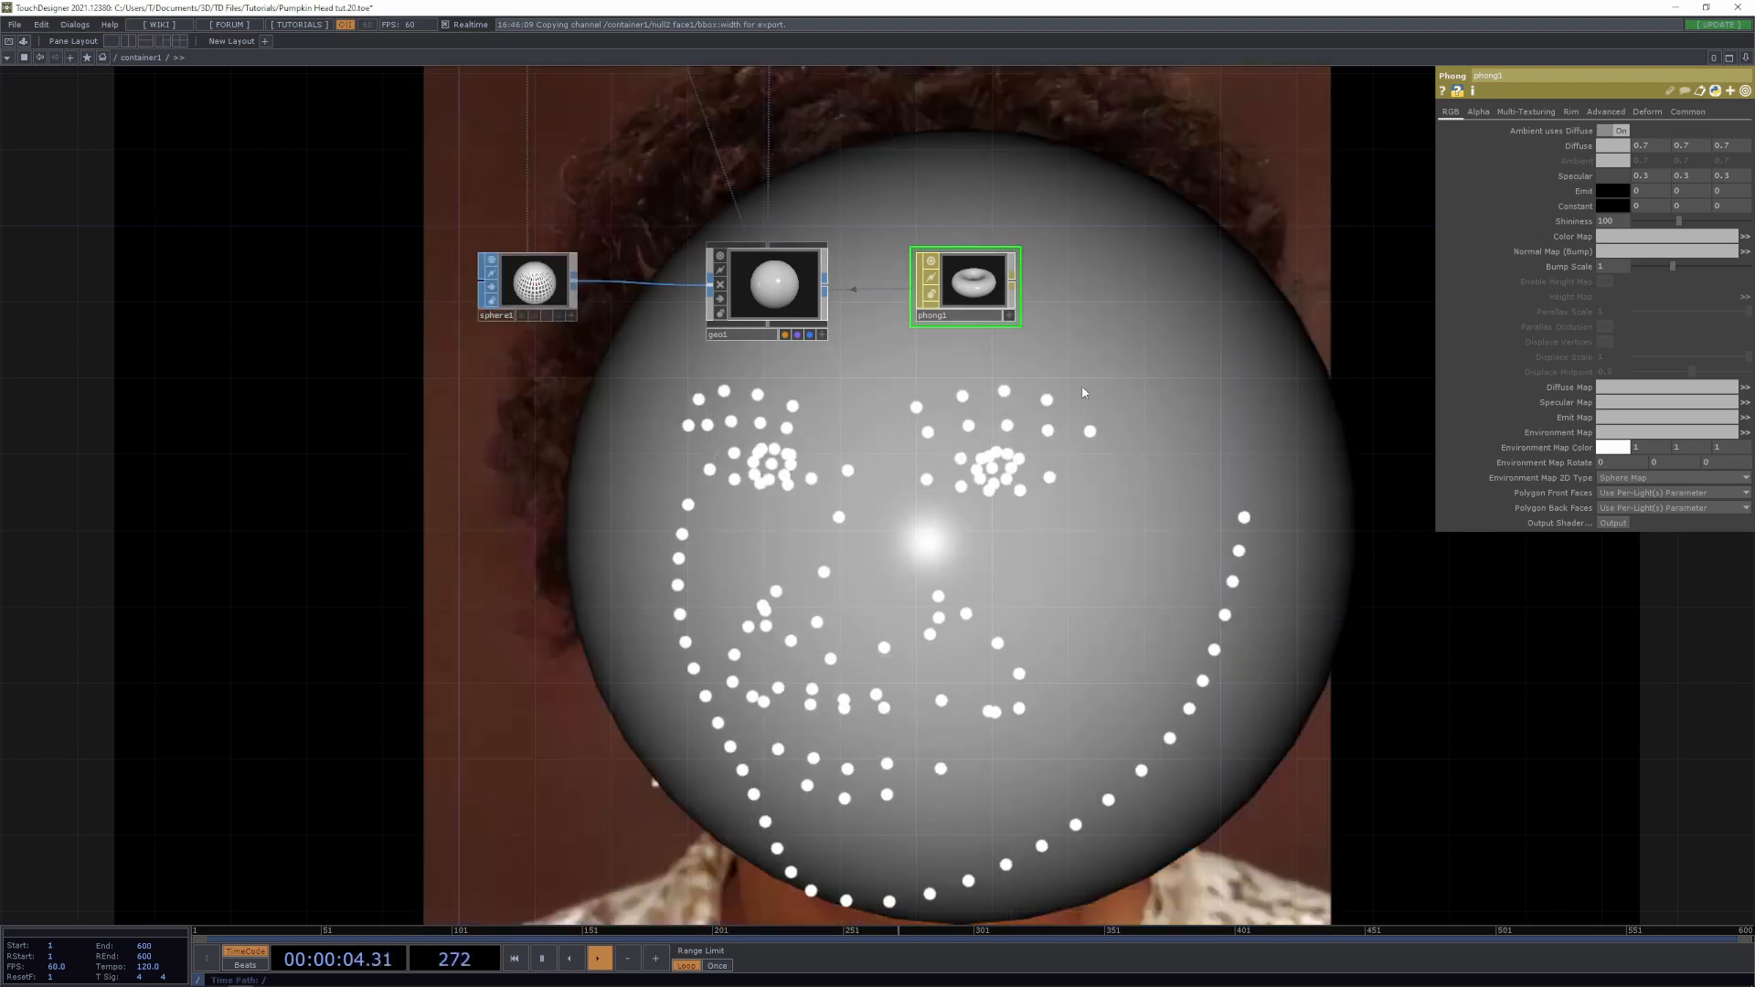
# Shift phong1 slightly down and create a Ramp TOP in the empty network area below geo1
pyautogui.moveTo(978, 274); pyautogui.dragTo(978, 292)
pyautogui.press('Tab')
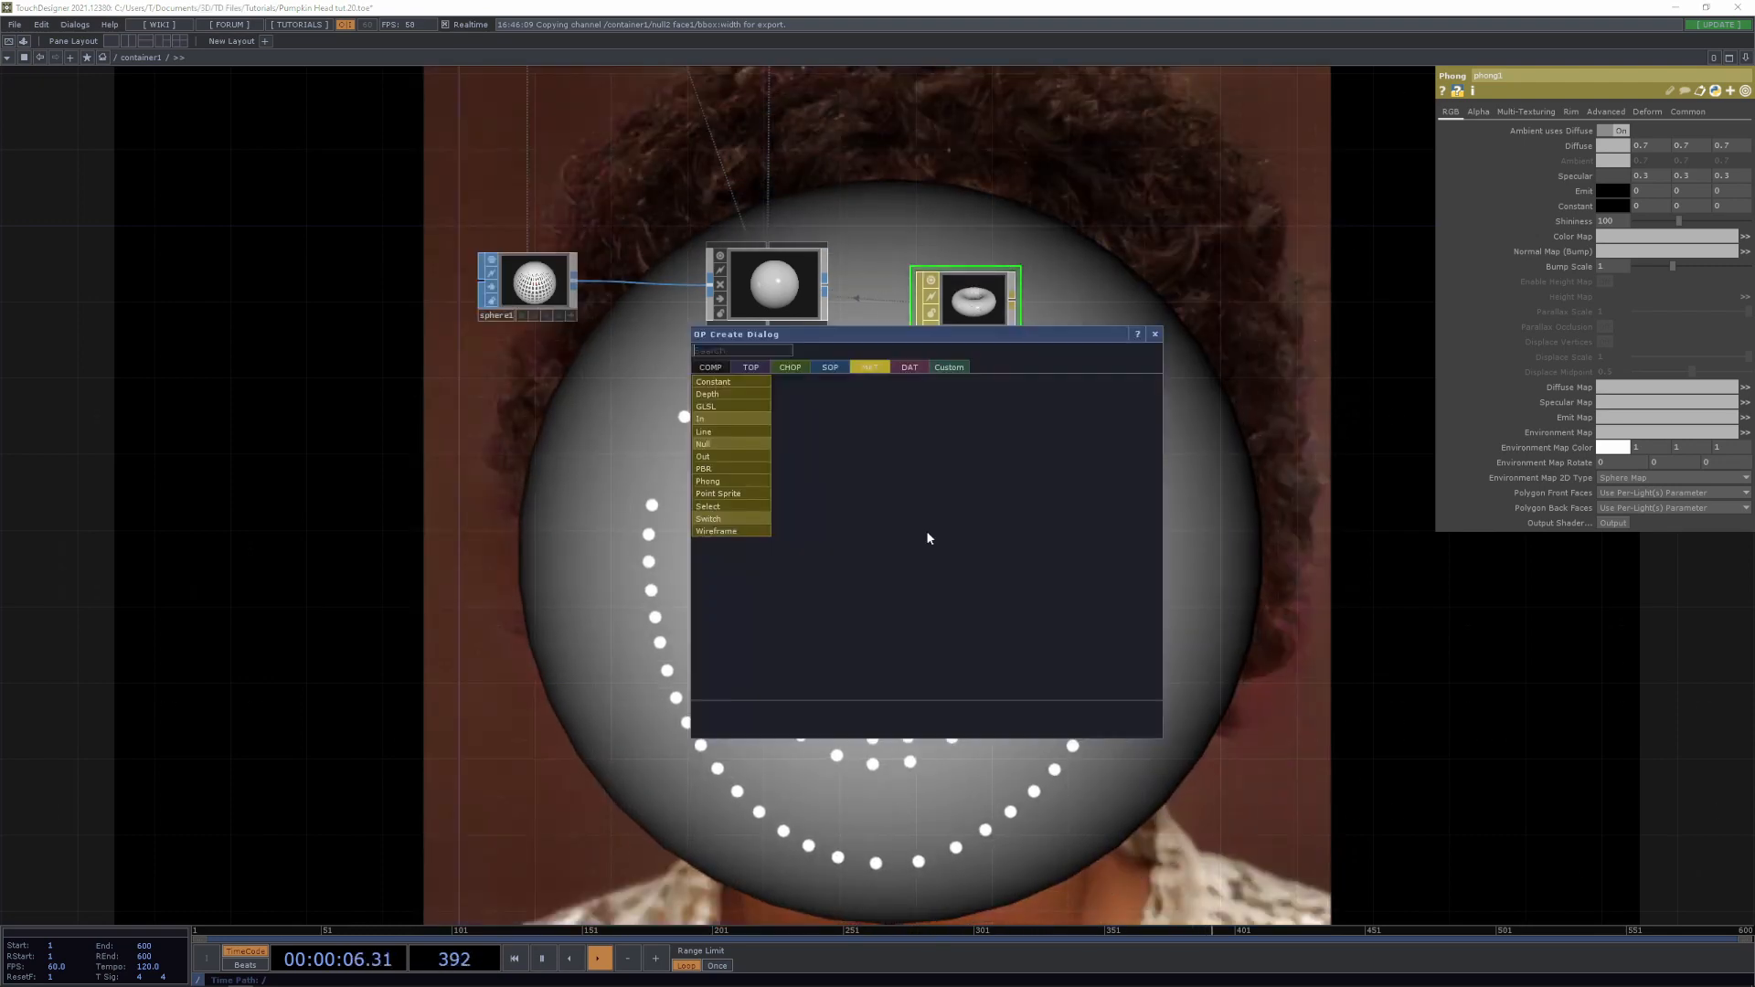
pyautogui.click(745, 366)
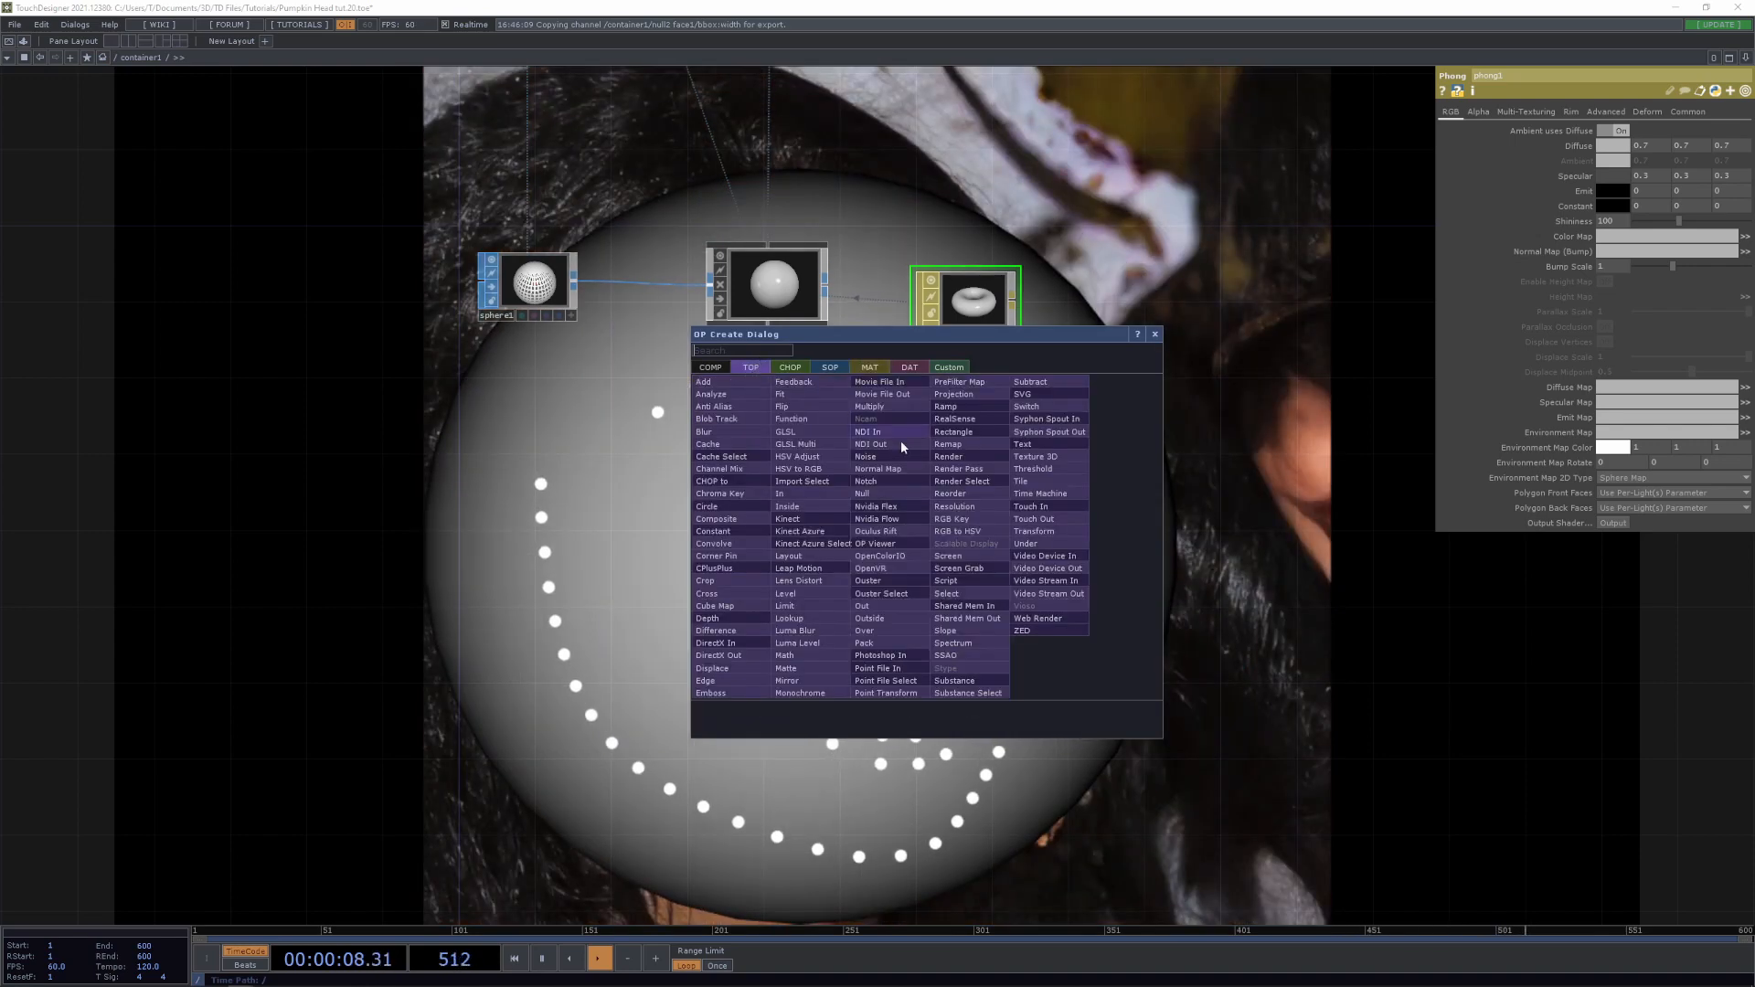
pyautogui.press('Escape')
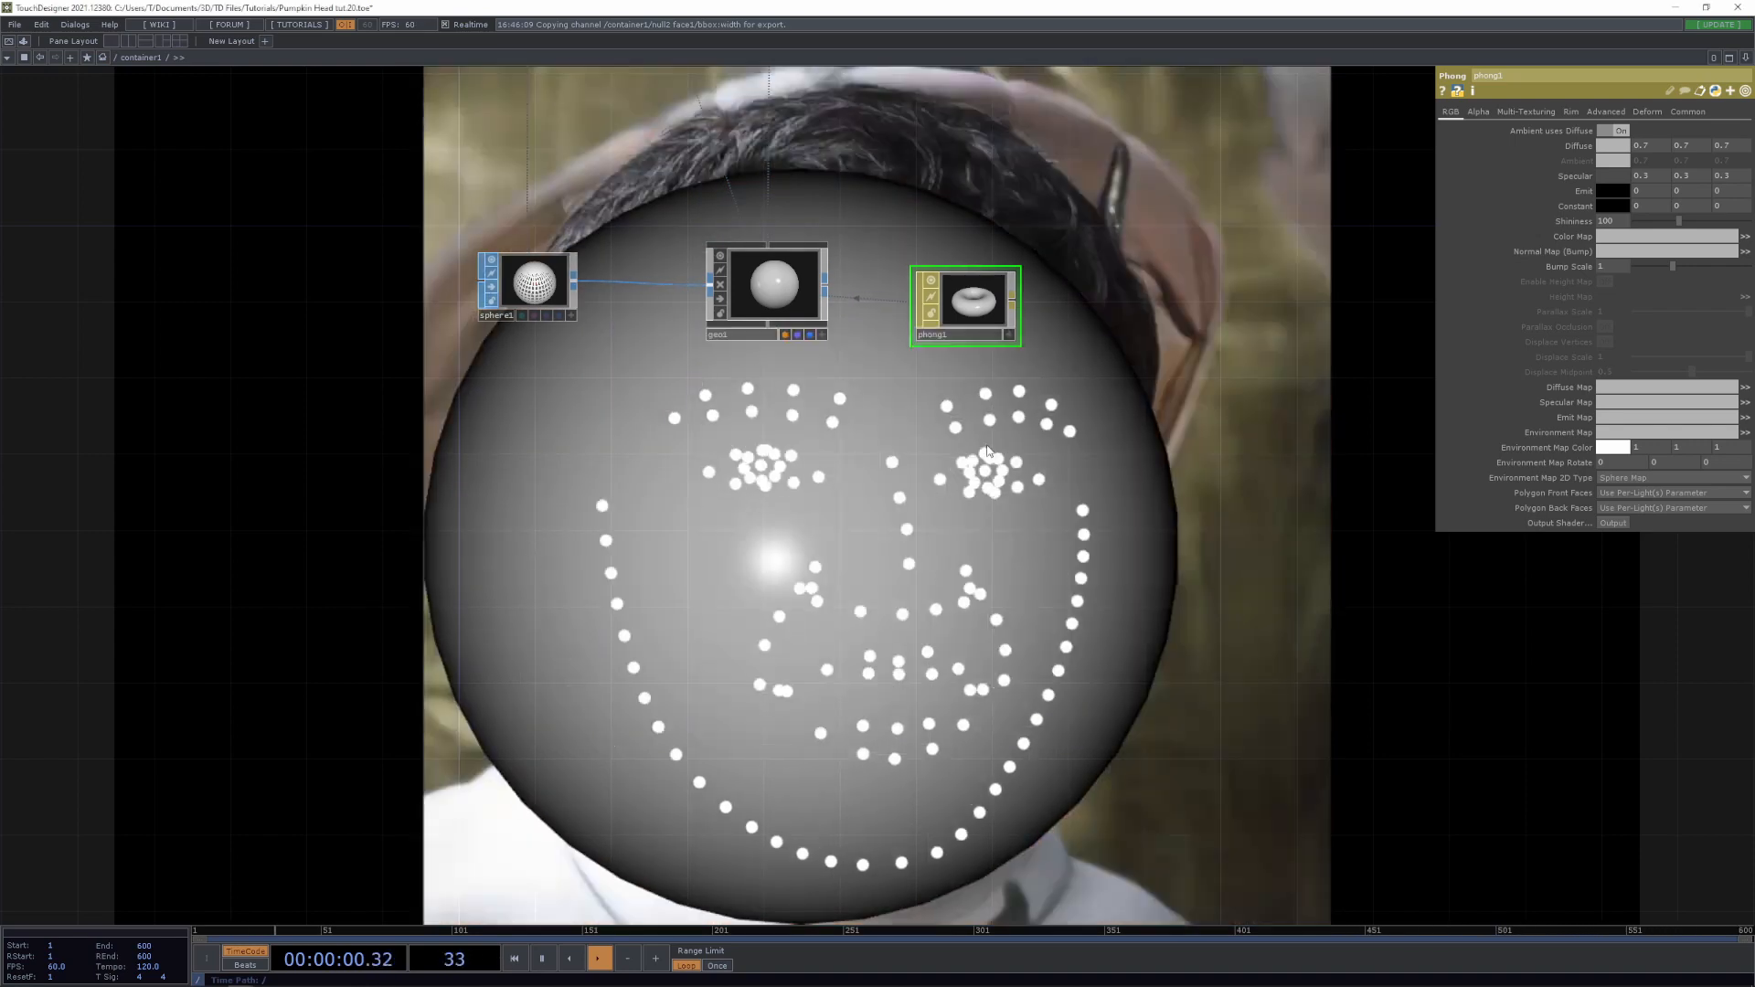
pyautogui.press('Tab')
pyautogui.click(1022, 322)
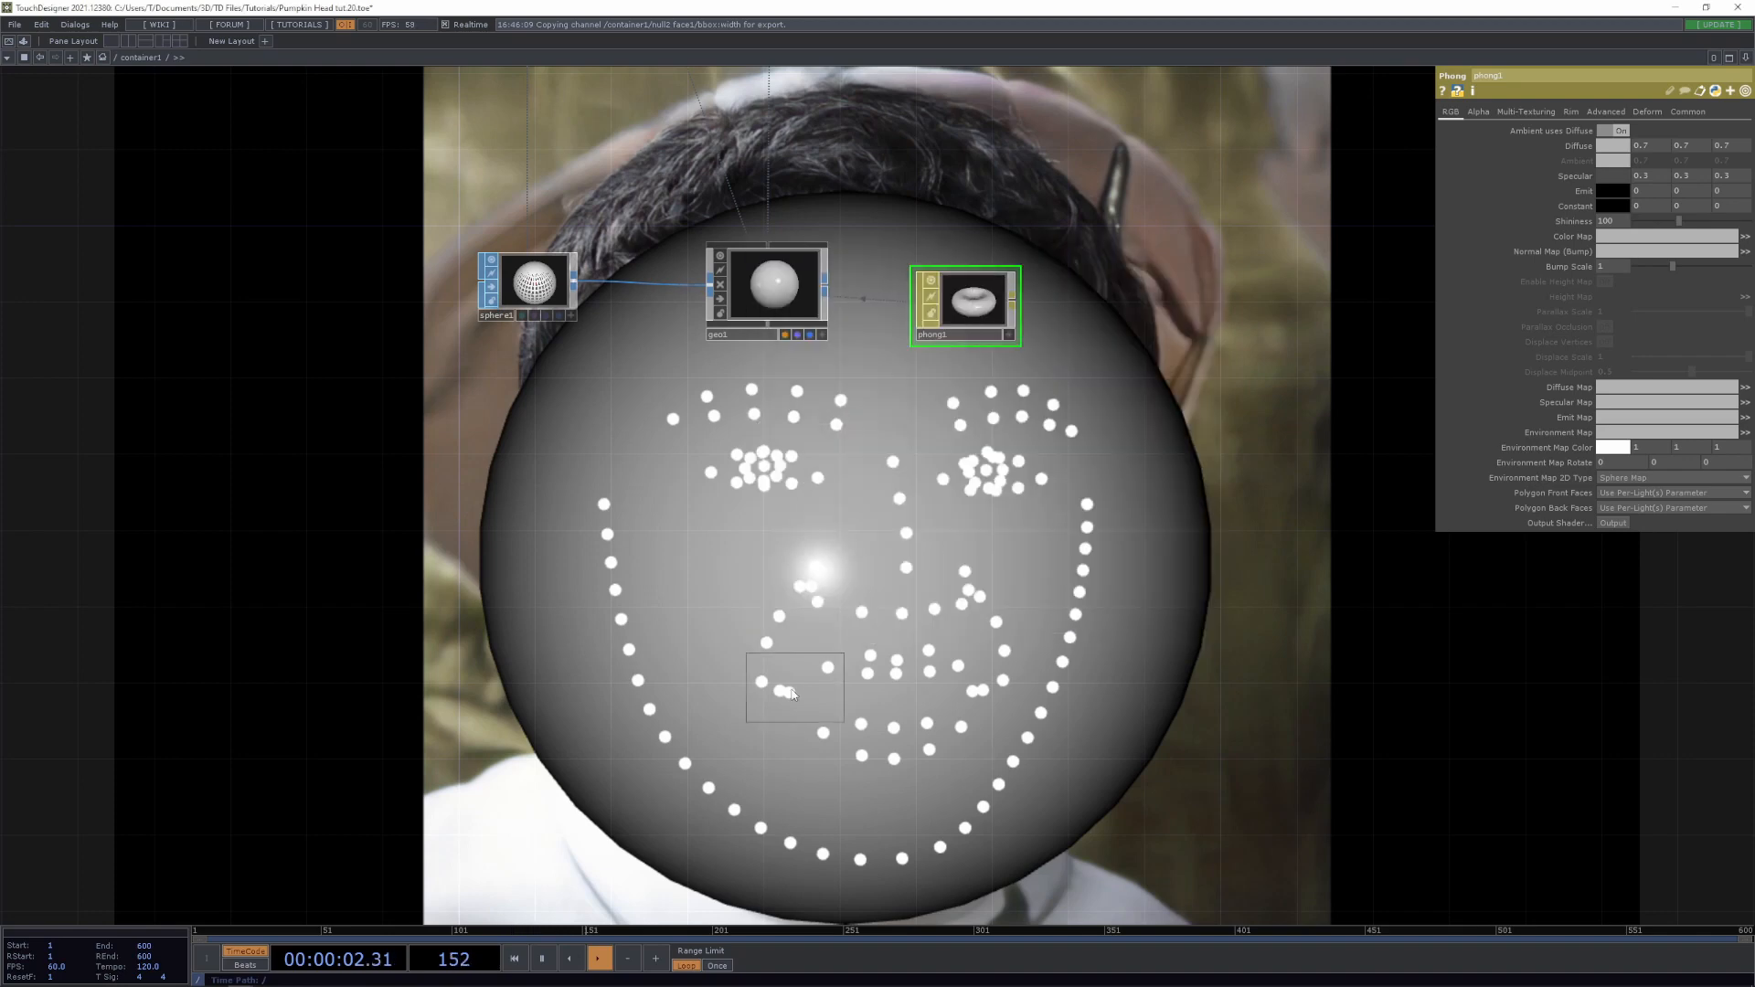
pyautogui.click(792, 699)
# Move ramp1's white key to the middle of the gradient
pyautogui.scroll(5, 797, 690)
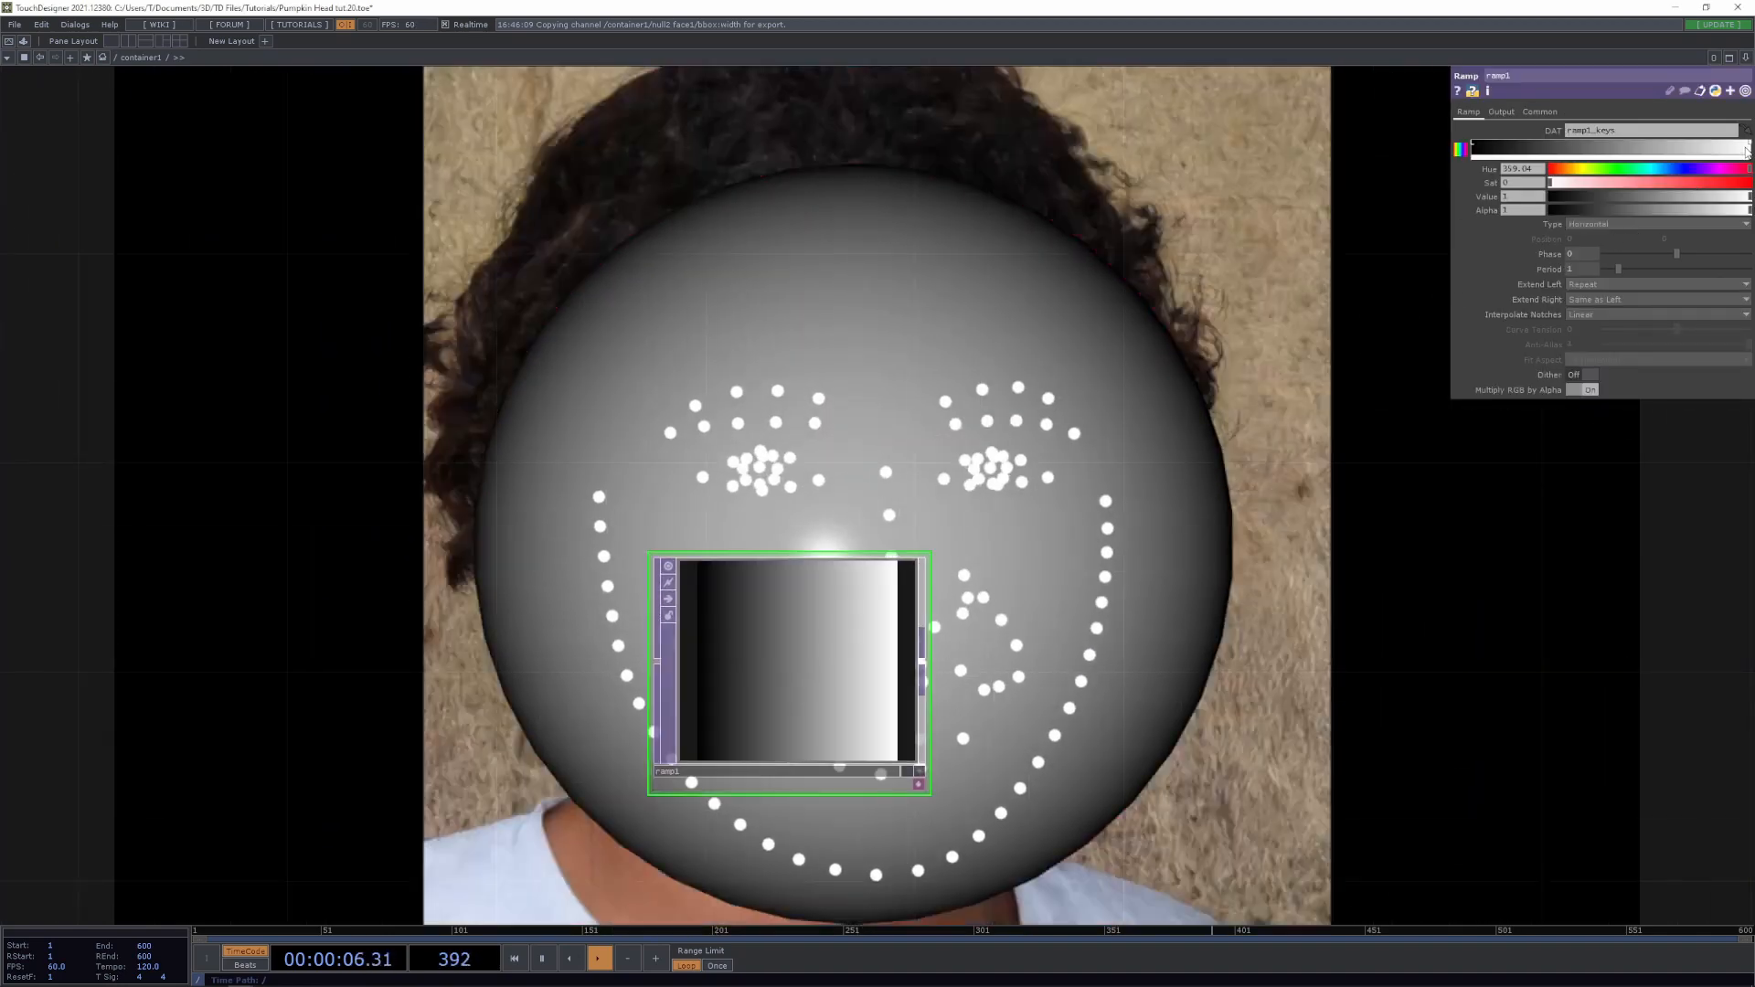
pyautogui.scroll(-2, 1016, 691)
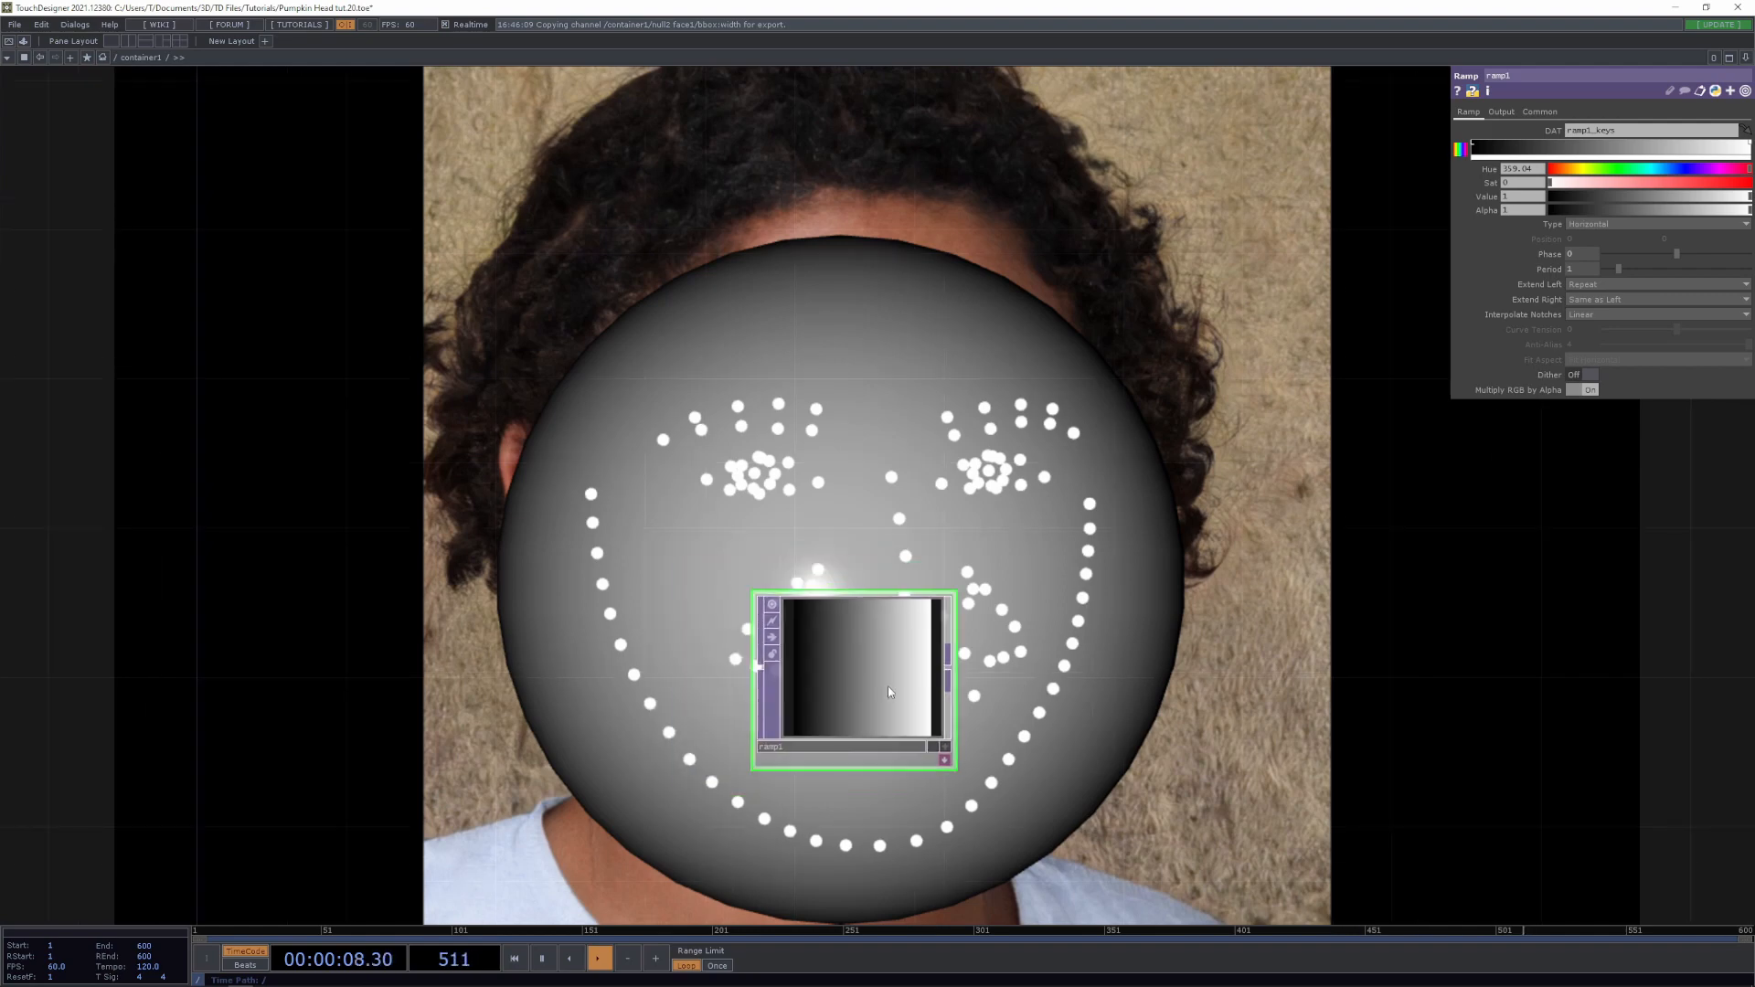
pyautogui.moveTo(929, 685); pyautogui.dragTo(836, 728)
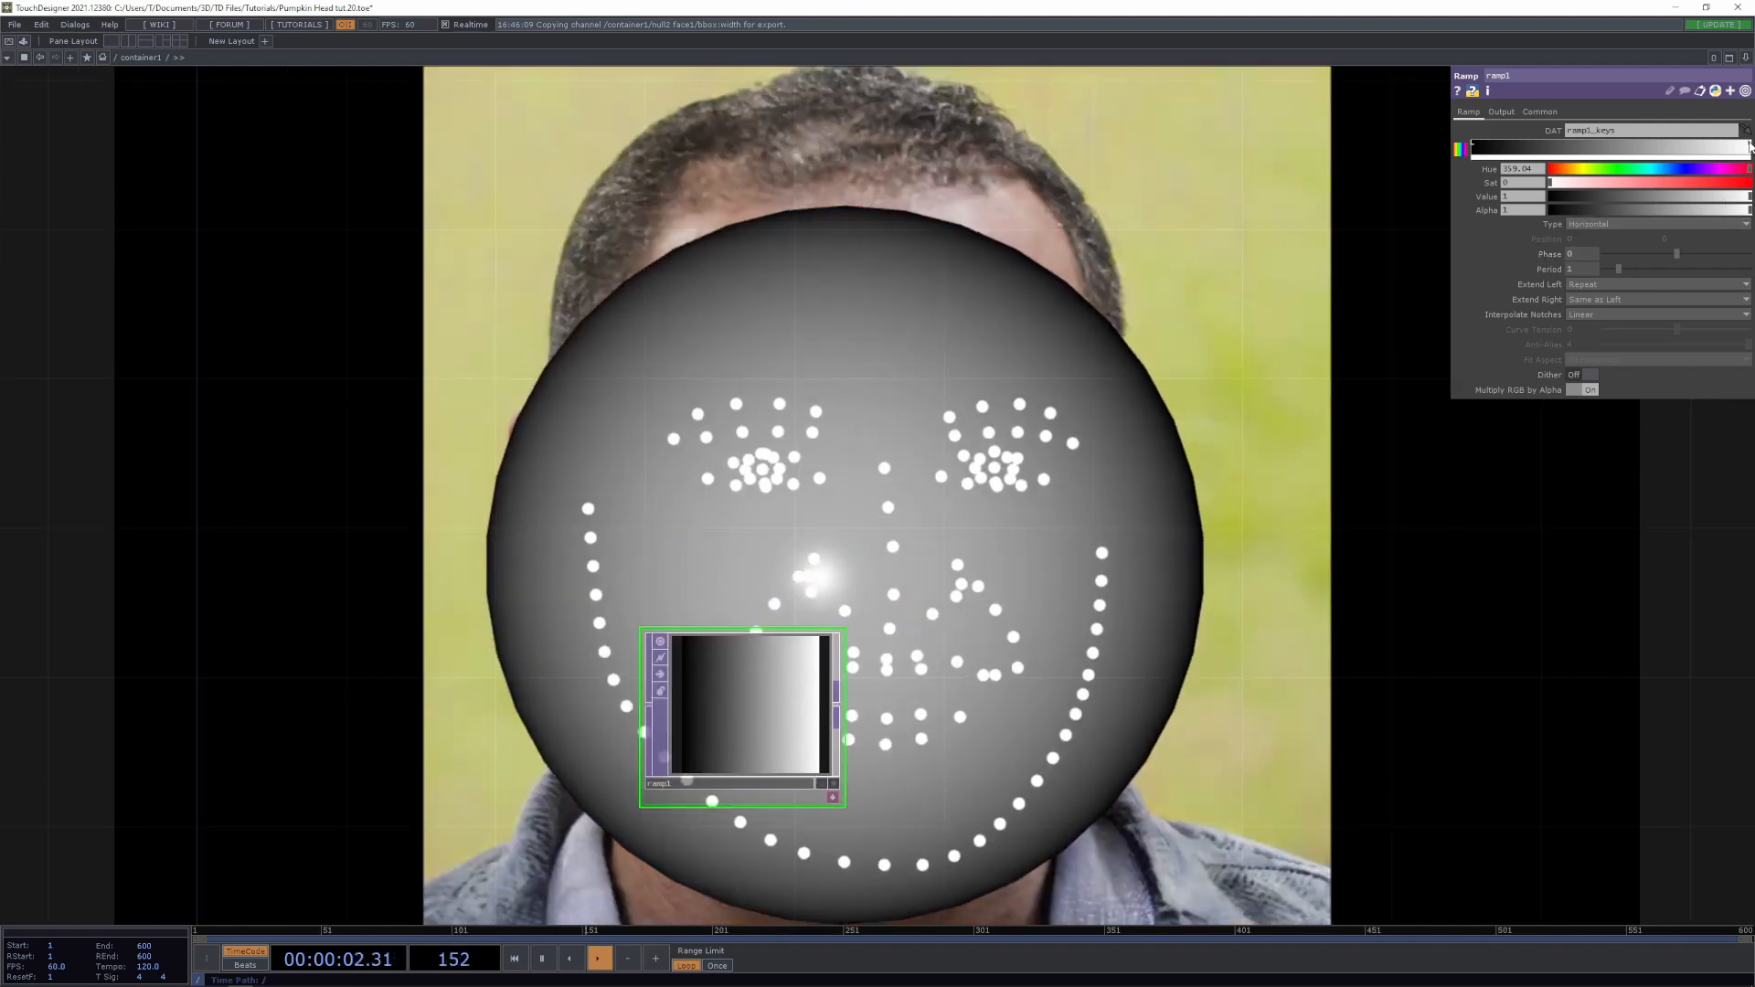
pyautogui.moveTo(1750, 145); pyautogui.dragTo(1614, 152)
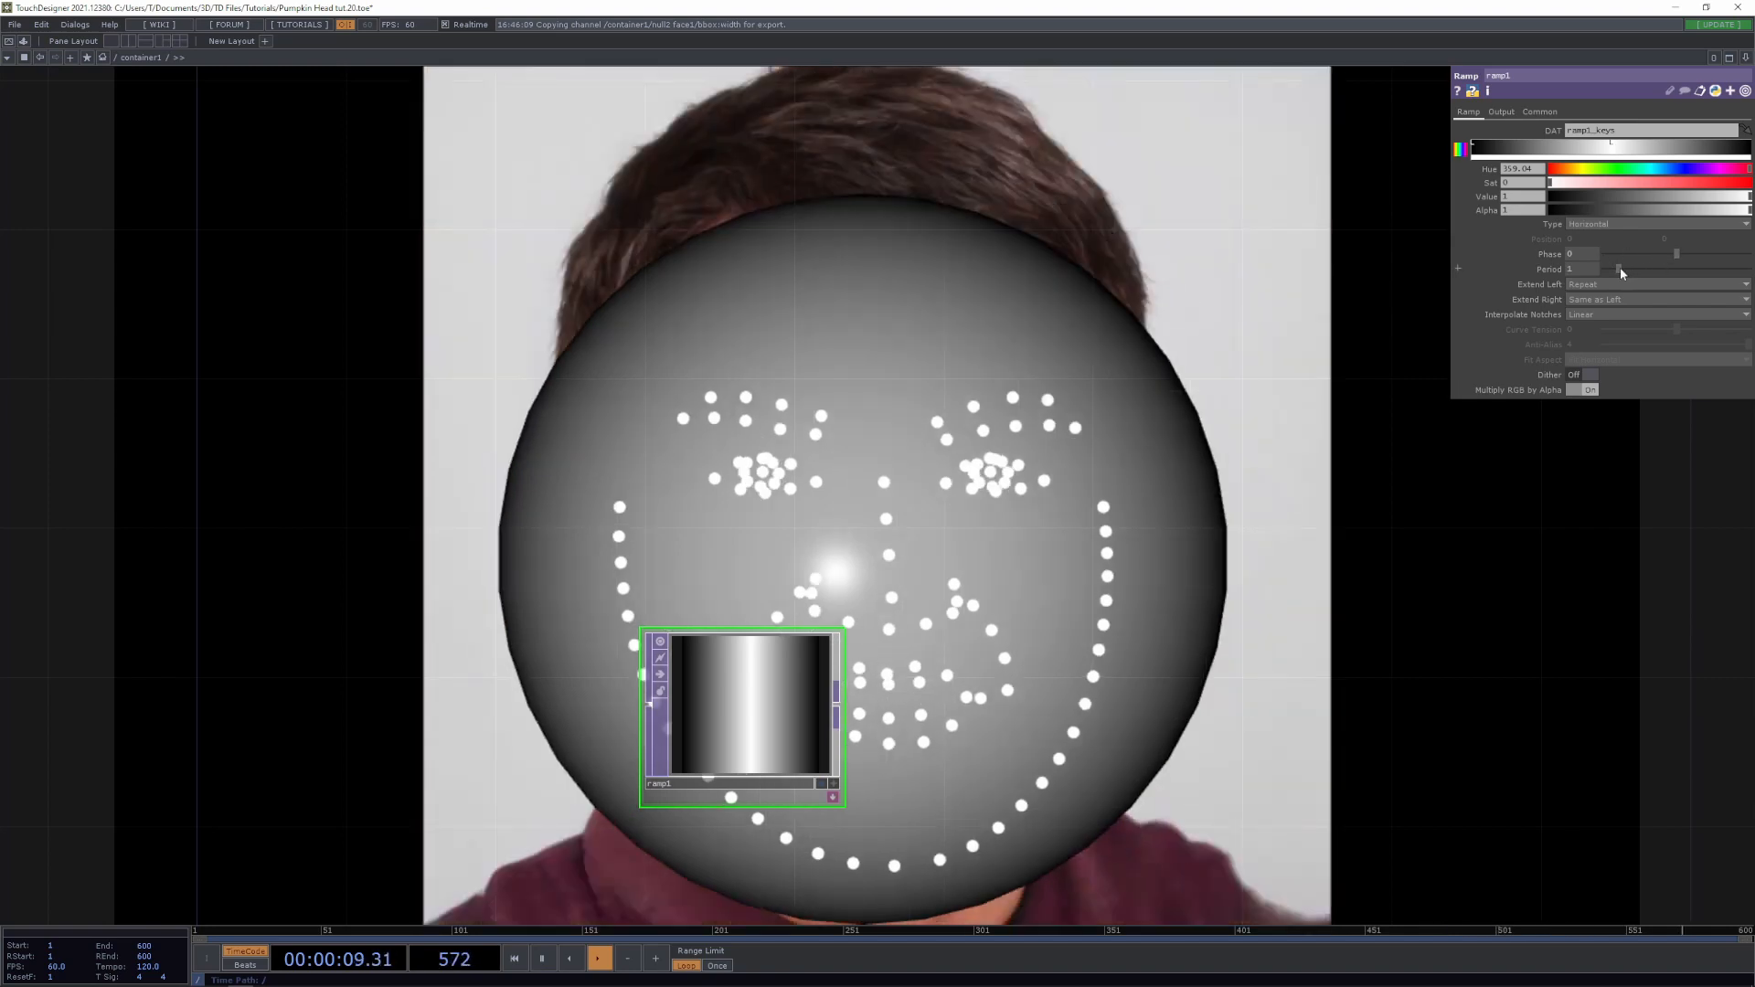
# Set ramp1's period to 0.05 and connect a new Null TOP after it
pyautogui.moveTo(1619, 267); pyautogui.dragTo(1603, 273)
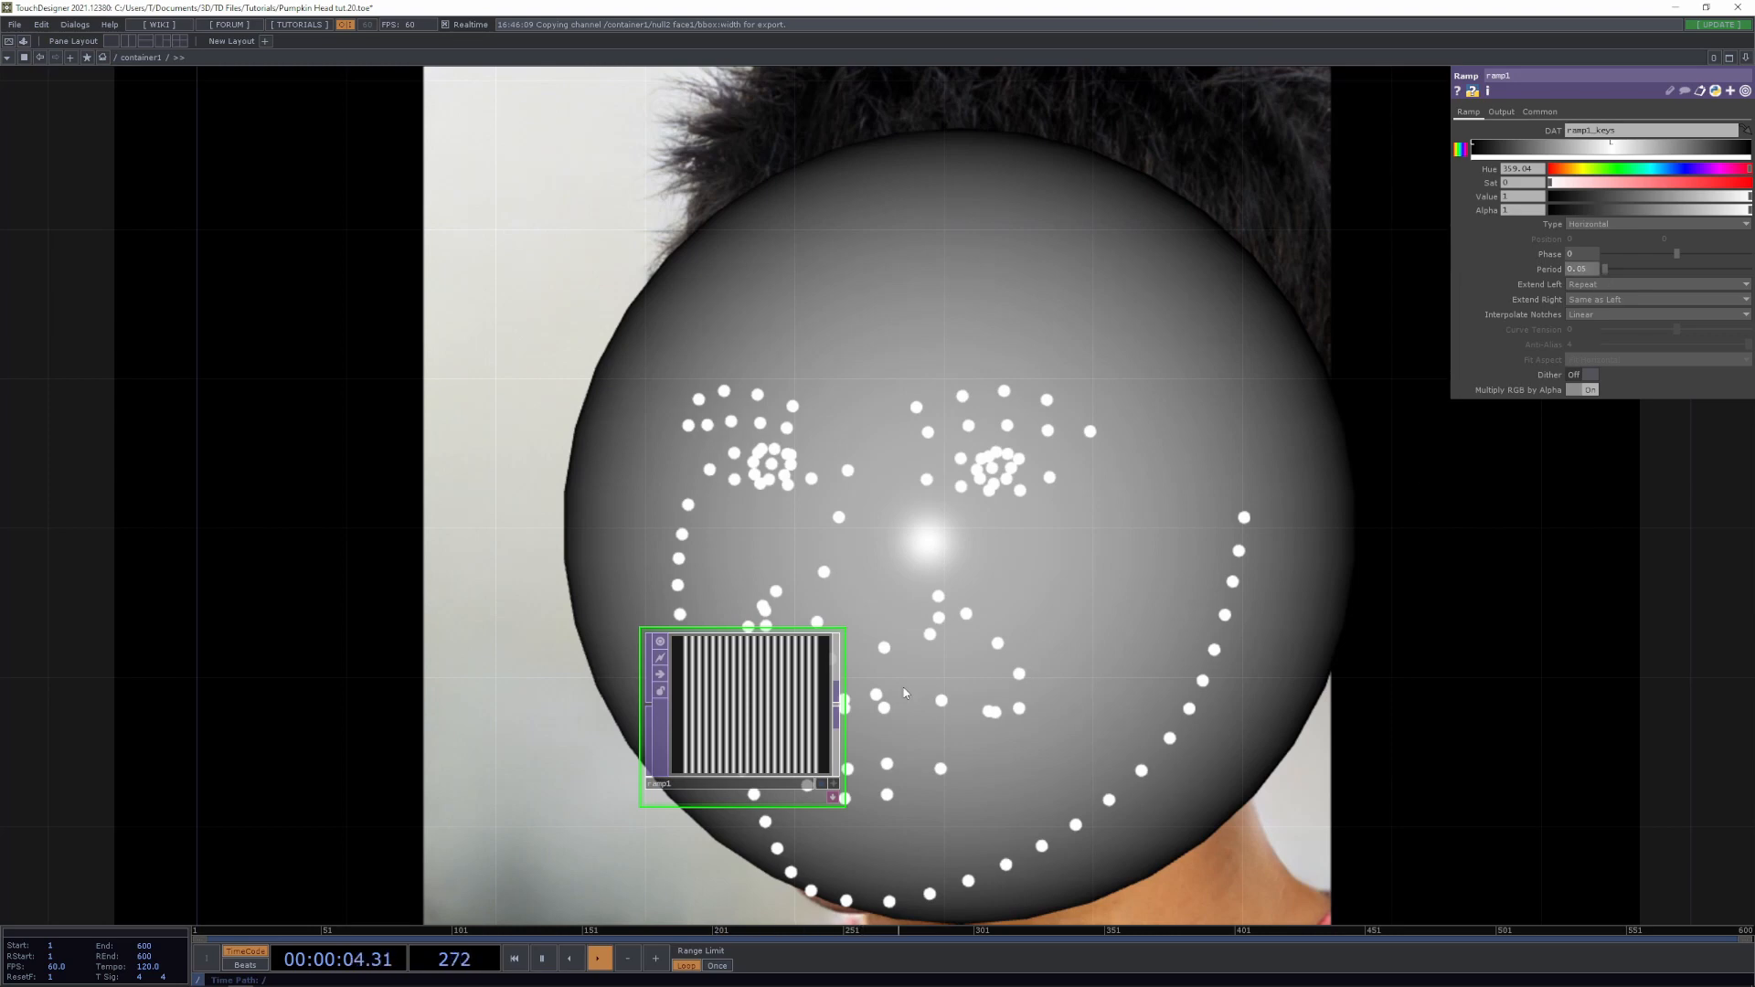
pyautogui.press('Tab')
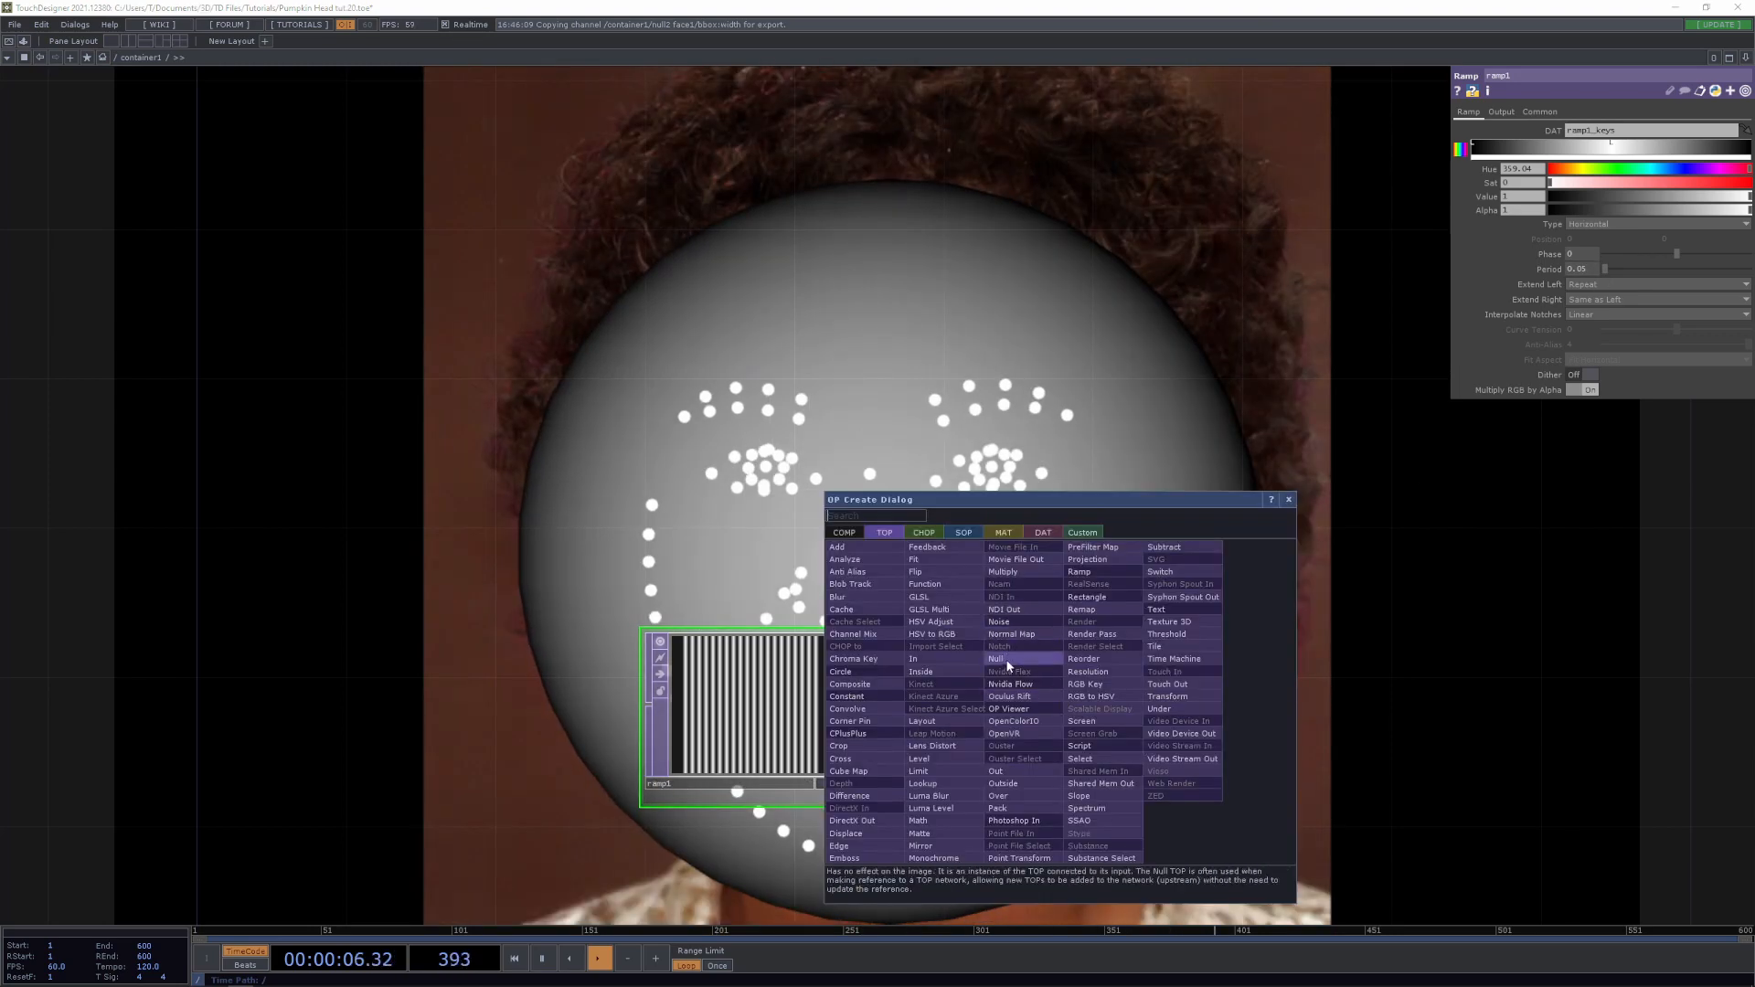
pyautogui.click(1008, 659)
pyautogui.click(1115, 704)
pyautogui.press('h')
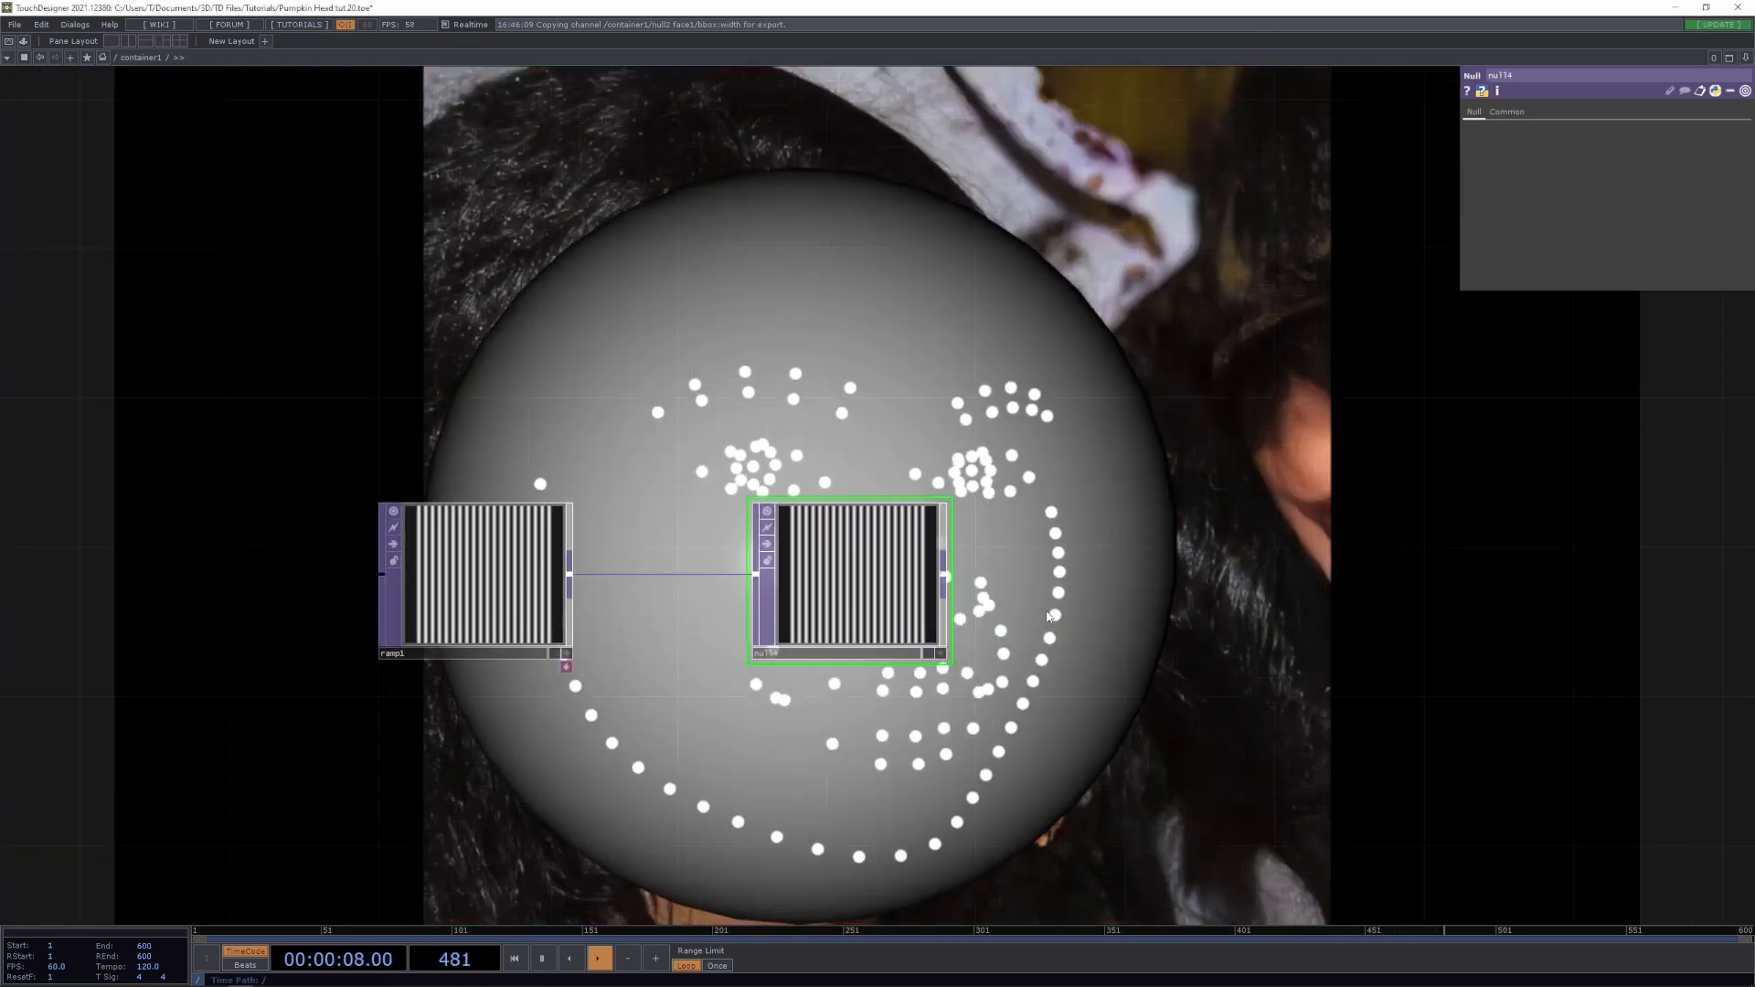
# Connect a second Null TOP after null4, name it Height and align it with the ramp row
pyautogui.click(946, 575)
pyautogui.click(1133, 592)
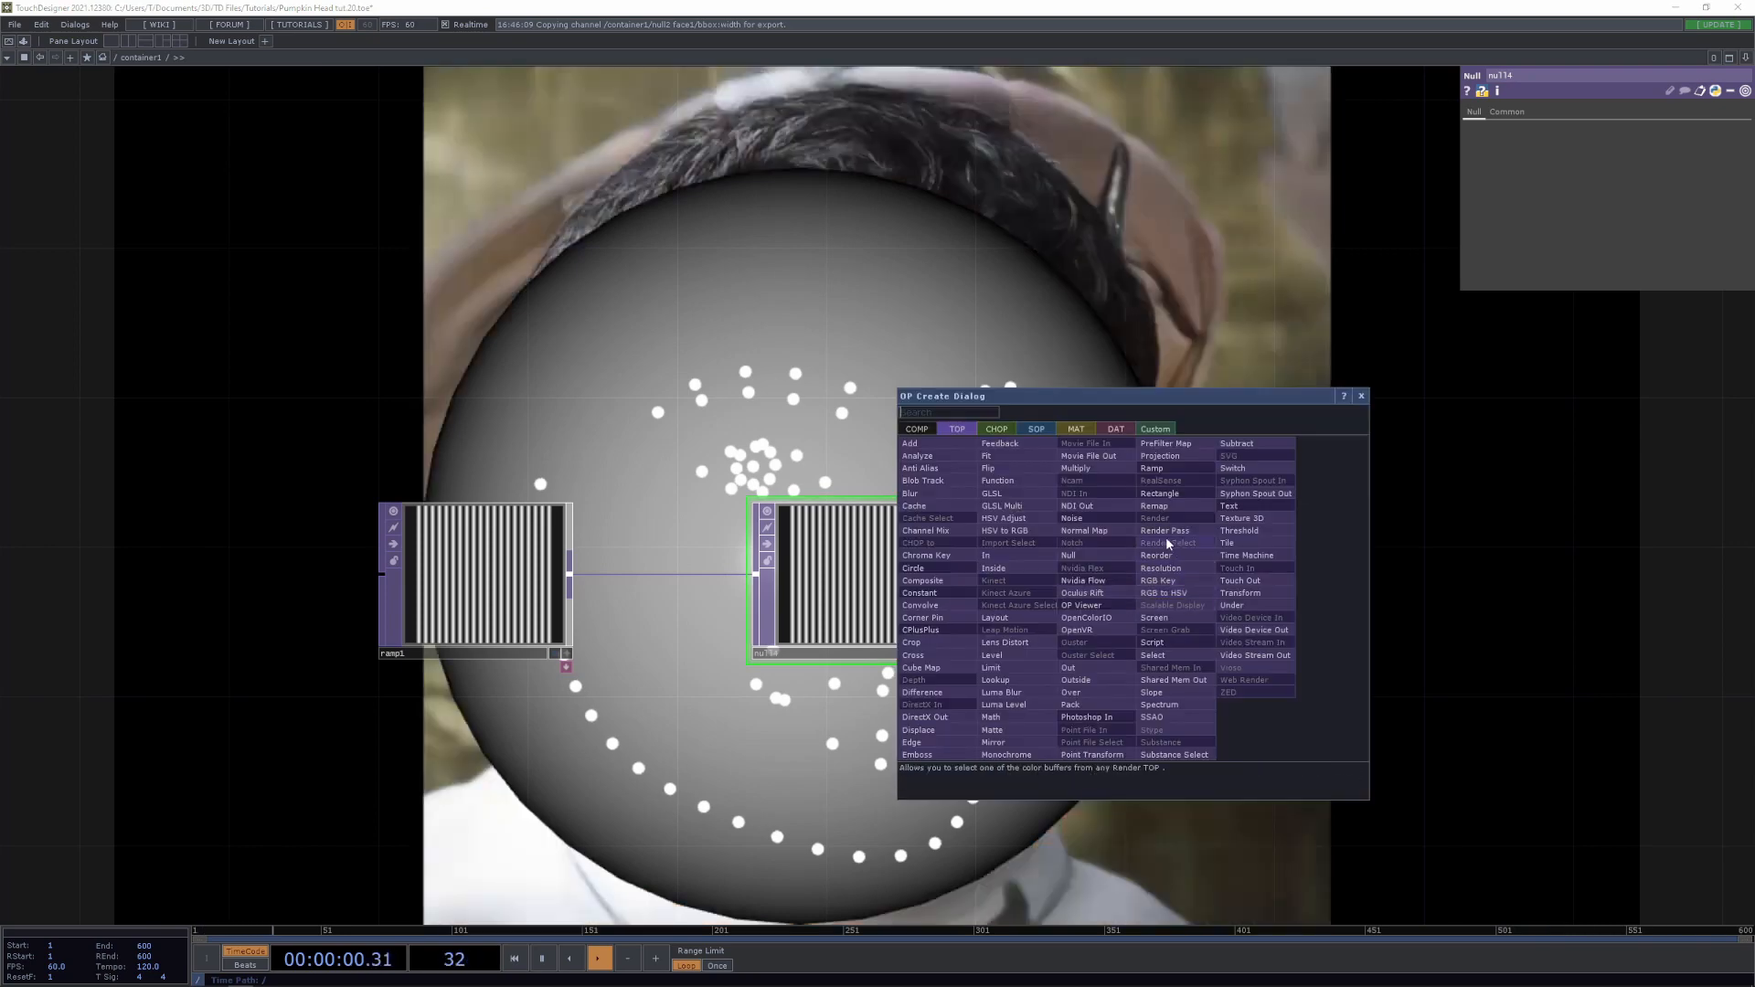
pyautogui.click(1013, 567)
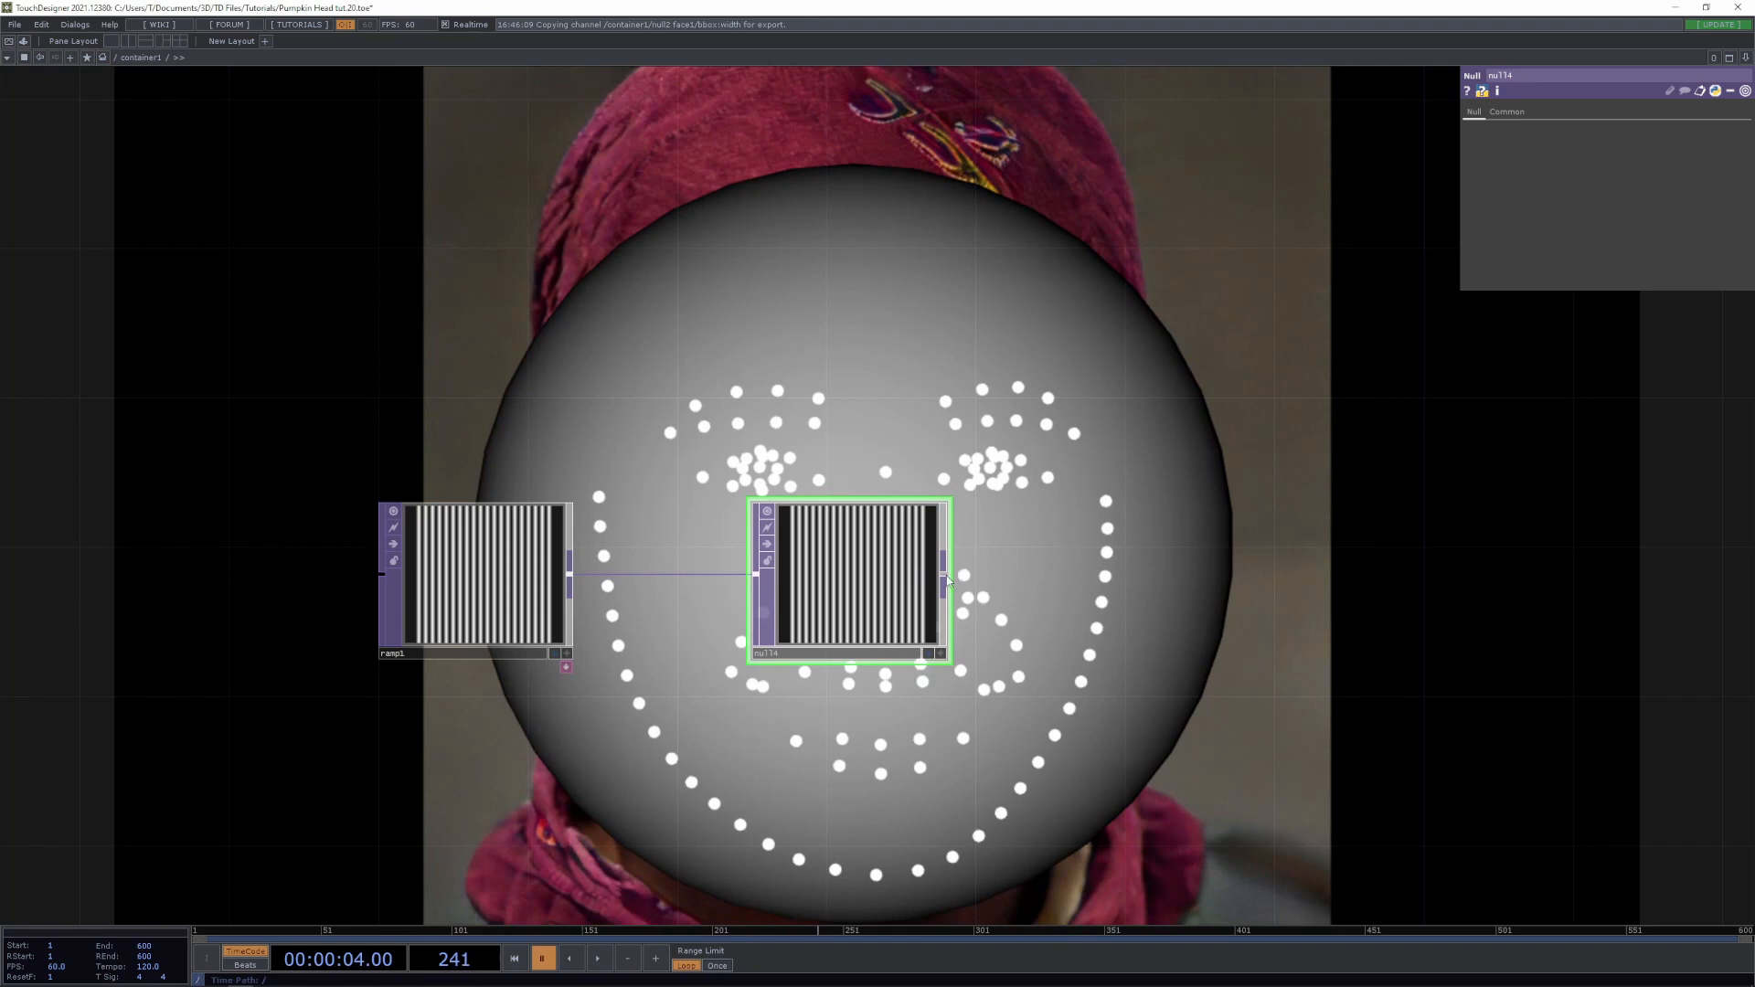
pyautogui.click(1216, 578)
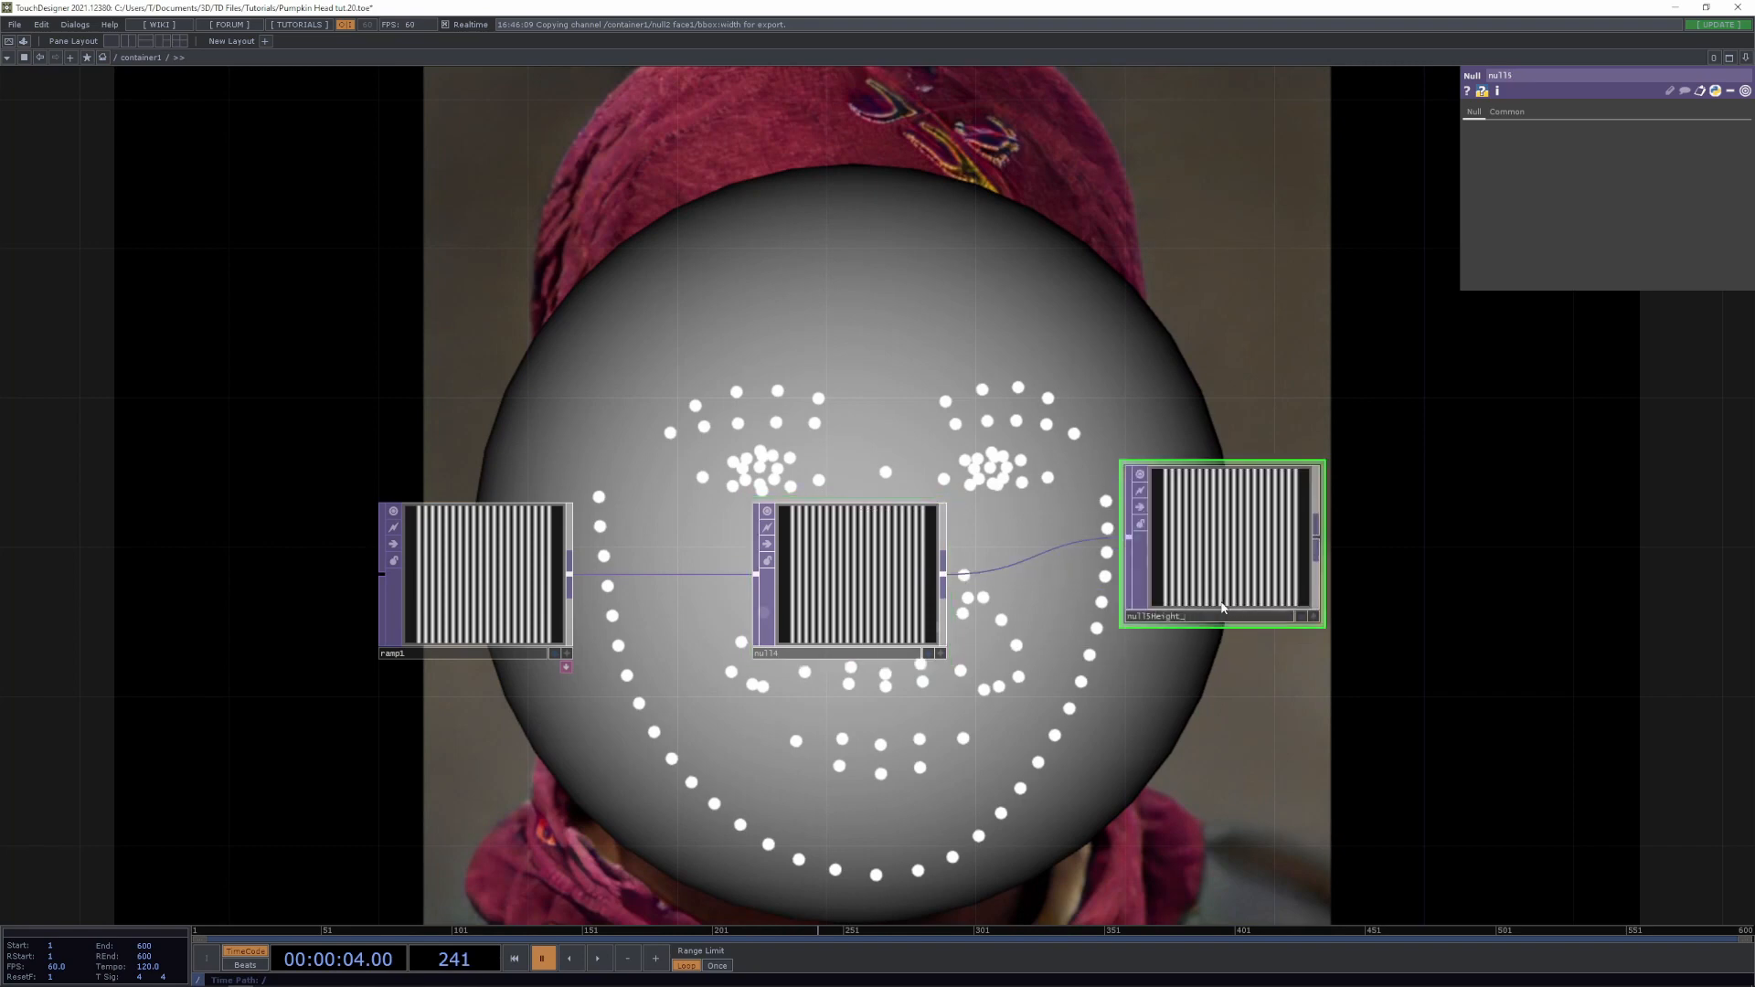
pyautogui.write('He')
pyautogui.press('Return')
pyautogui.moveTo(1245, 567); pyautogui.dragTo(1261, 603)
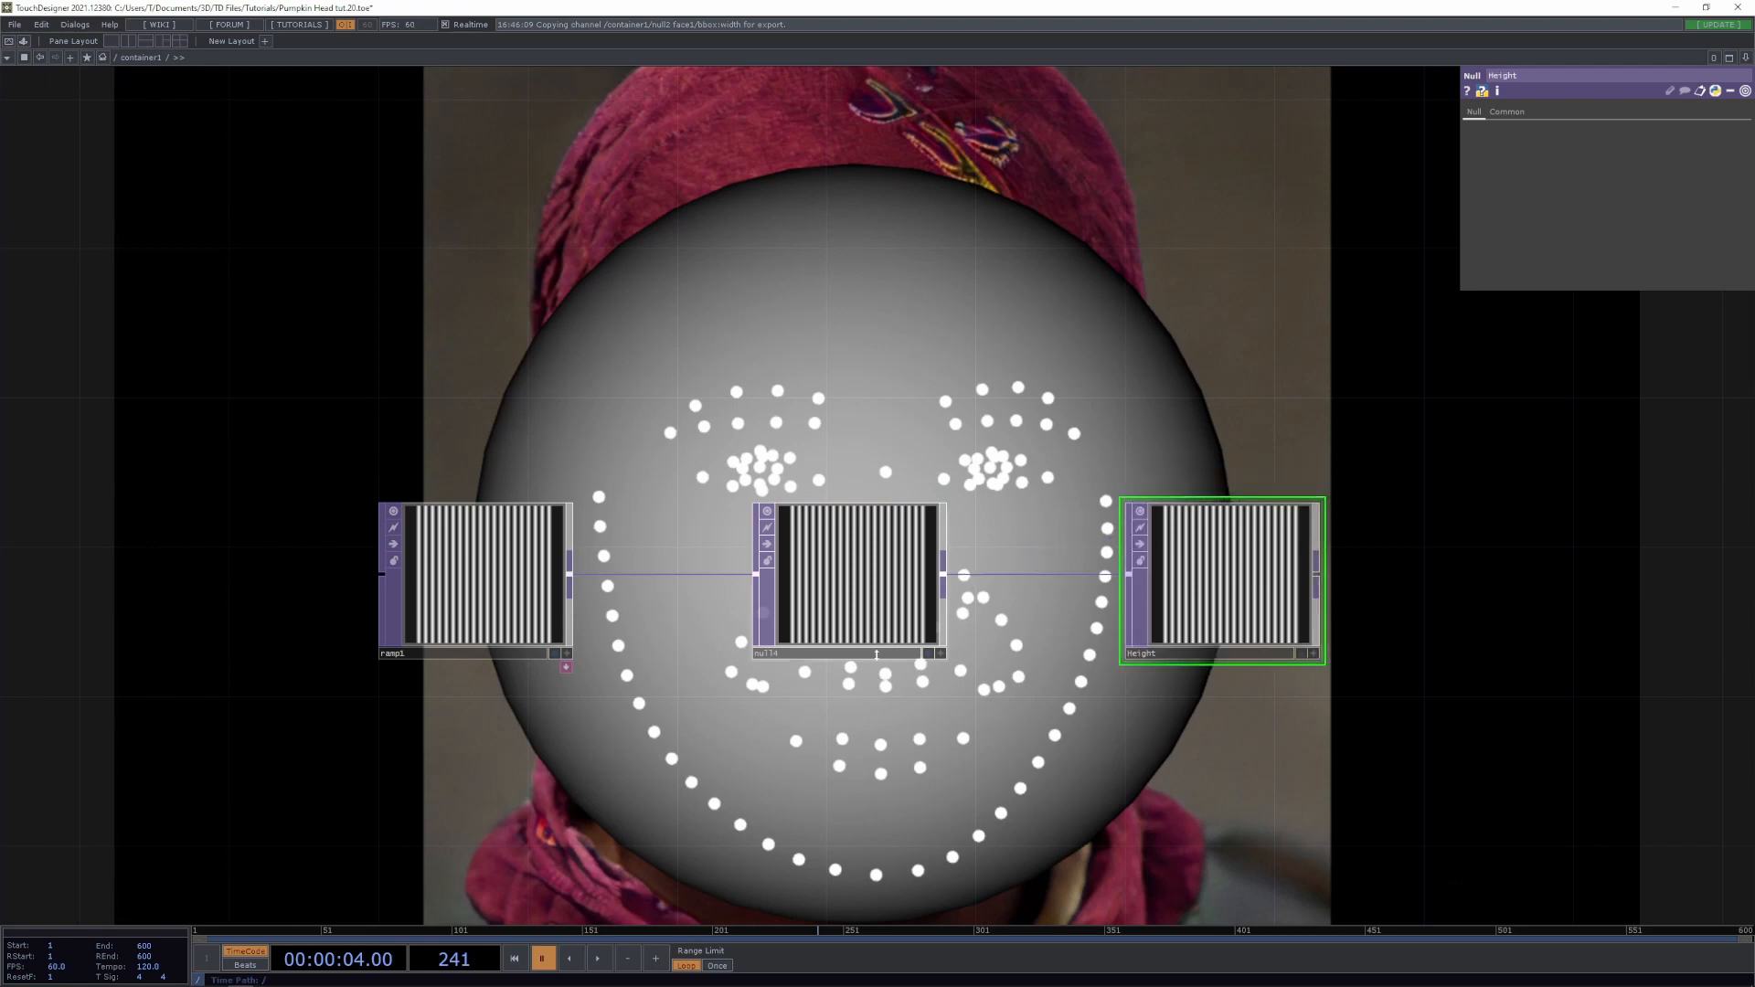
# Shift null4 closer to ramp1 and branch a Normal Map TOP from it, placed below the row
pyautogui.moveTo(875, 655); pyautogui.dragTo(837, 654)
pyautogui.press('Tab')
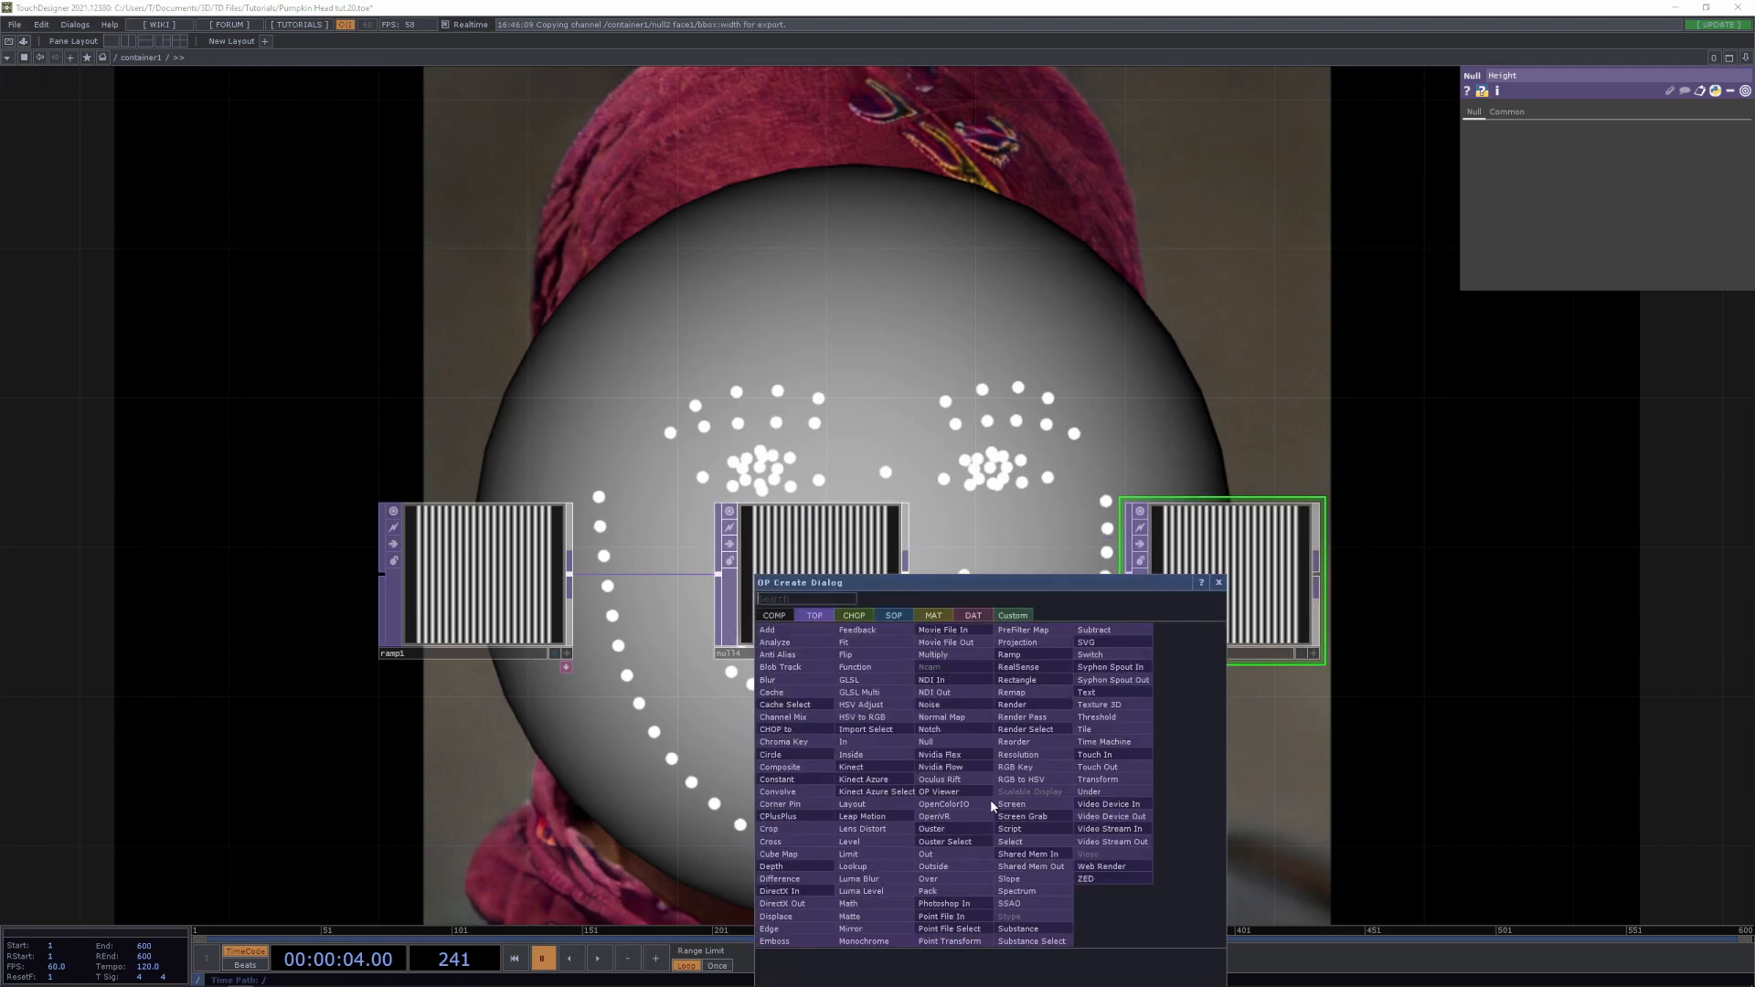
pyautogui.click(932, 535)
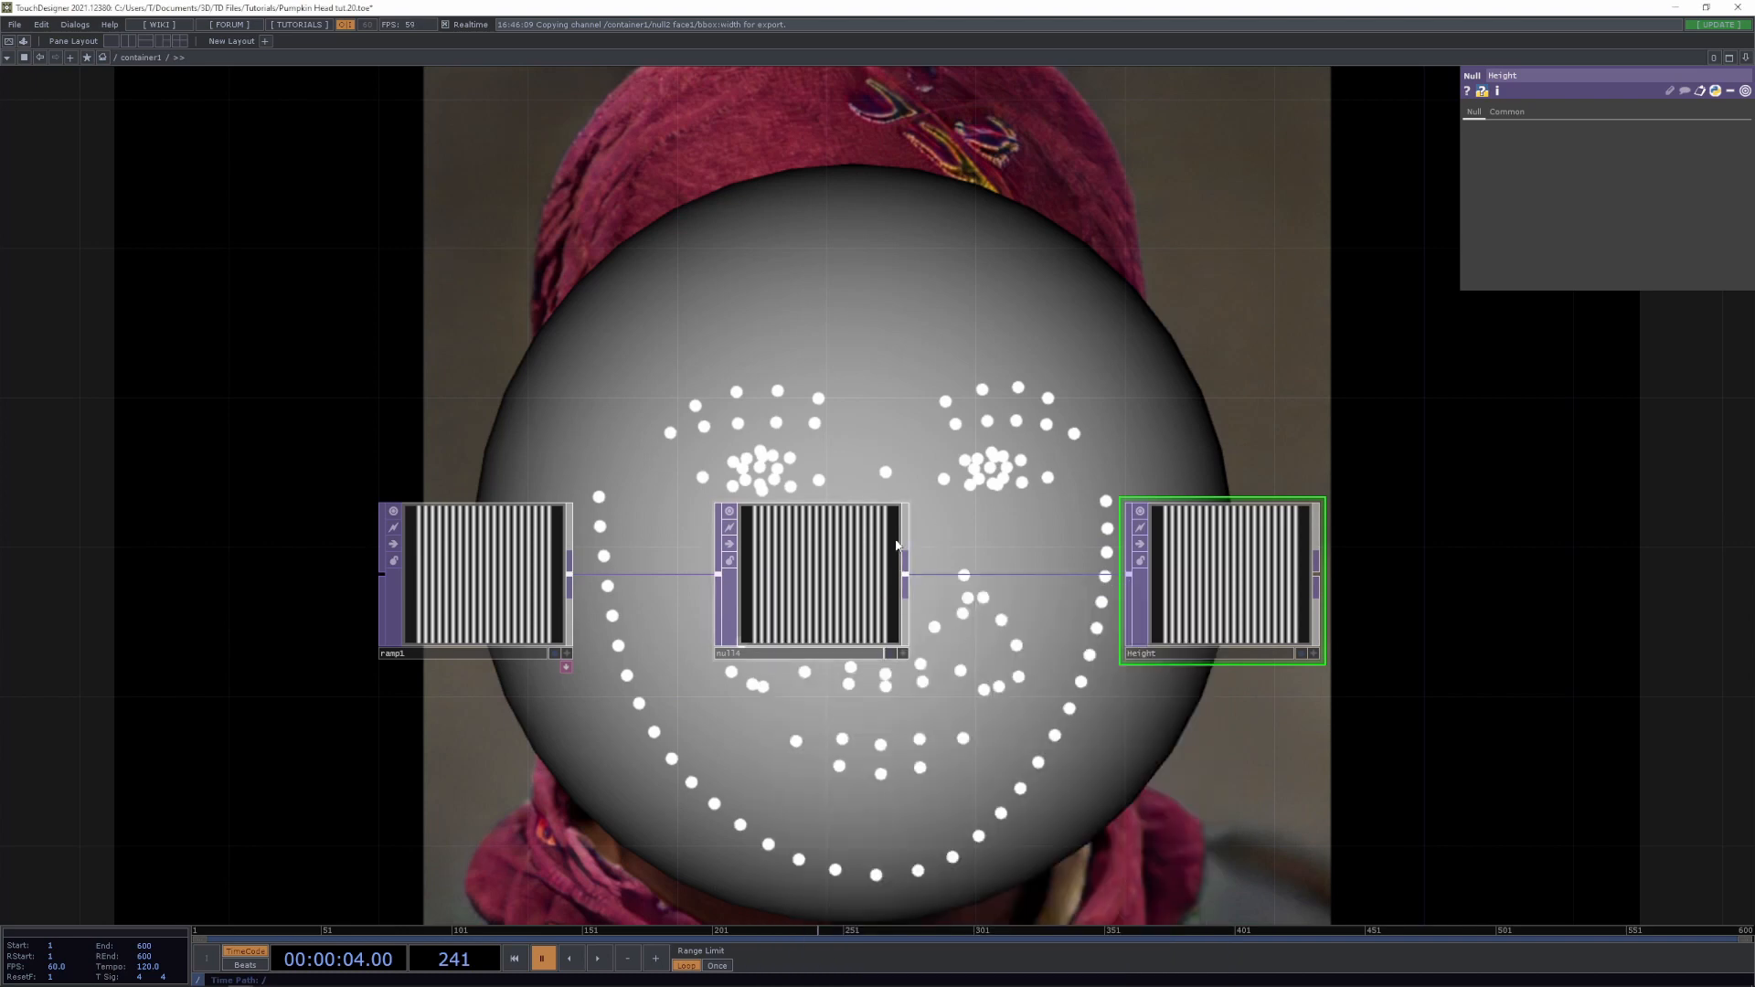
pyautogui.click(973, 727)
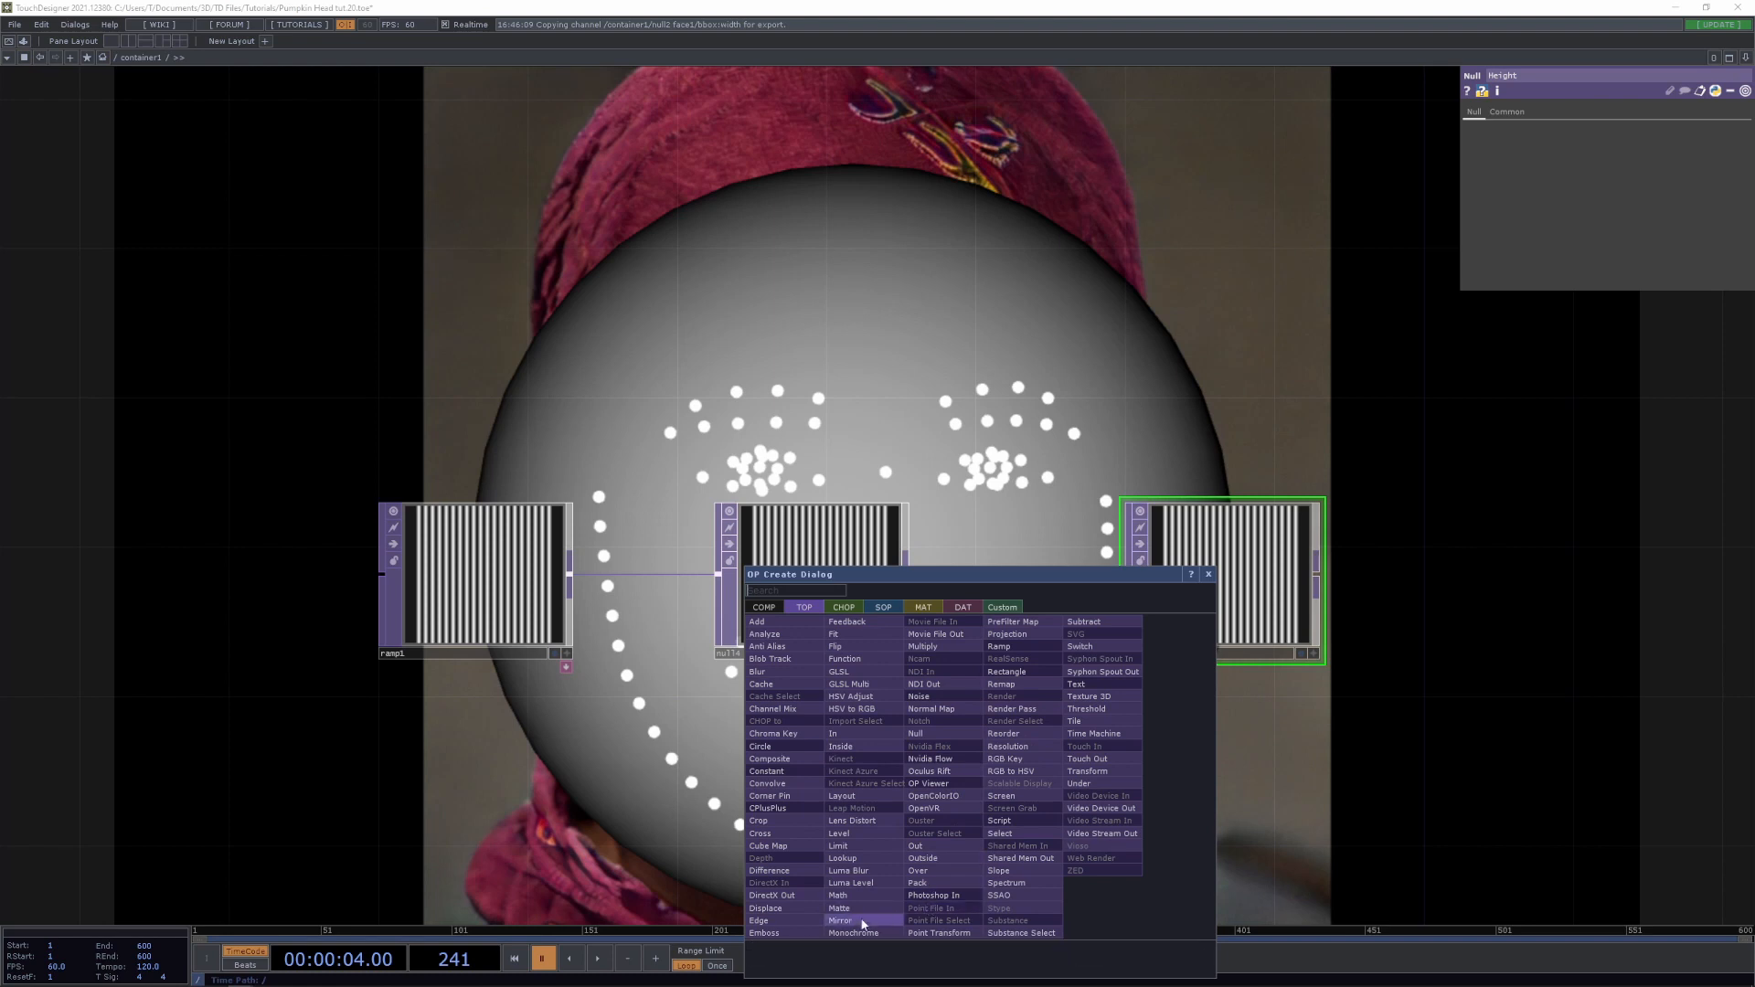
pyautogui.click(963, 711)
pyautogui.click(936, 727)
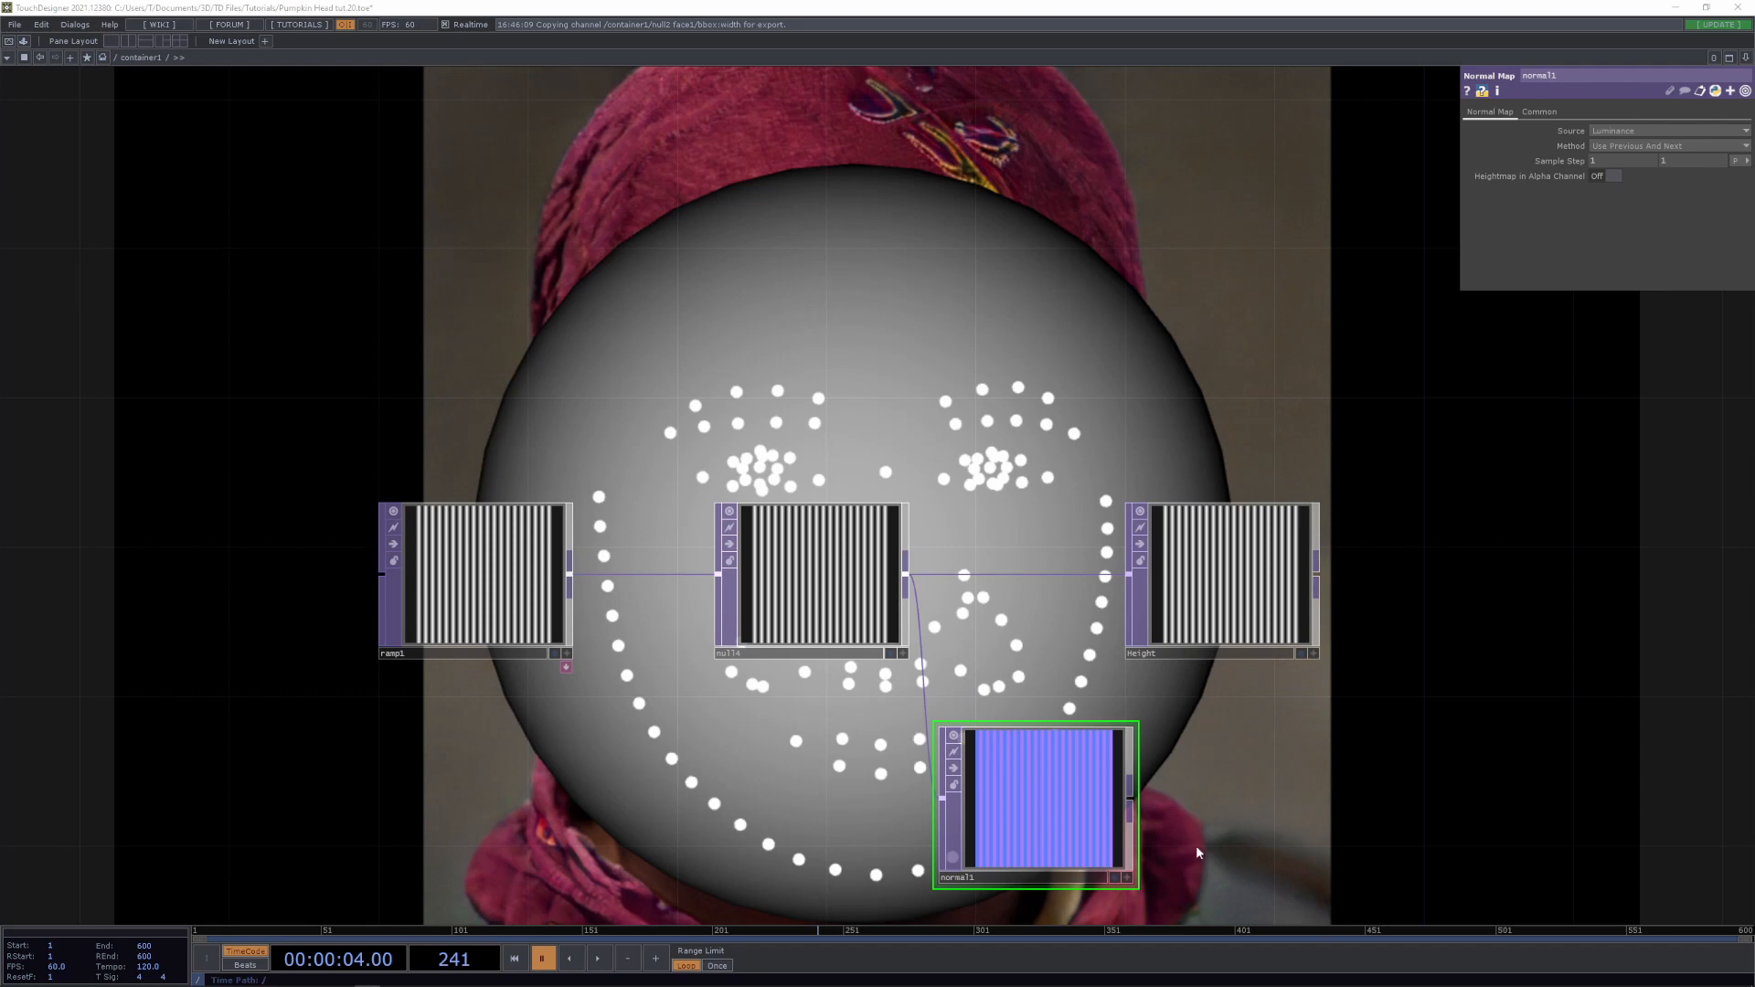
pyautogui.moveTo(1045, 823); pyautogui.dragTo(945, 747)
# Connect a Null TOP after normal1, place it below Height and name it Normal
pyautogui.hotkey('alt', 'n')
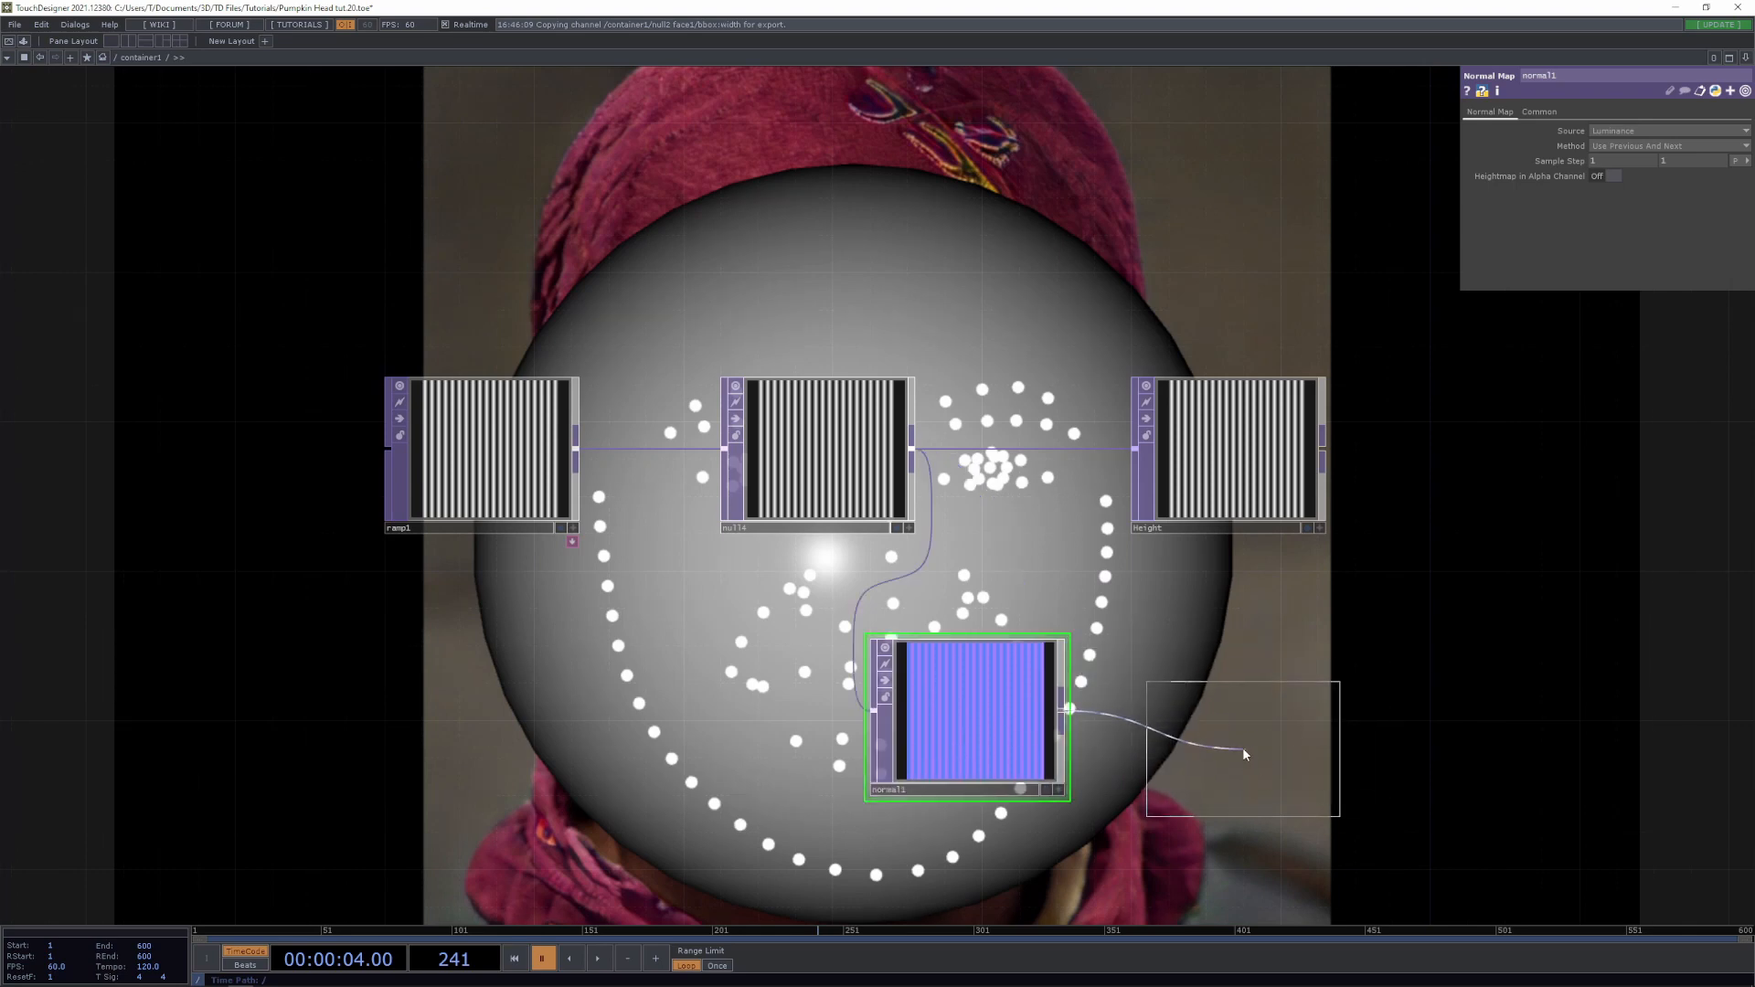
pyautogui.click(1242, 755)
pyautogui.moveTo(1242, 759); pyautogui.dragTo(1225, 724)
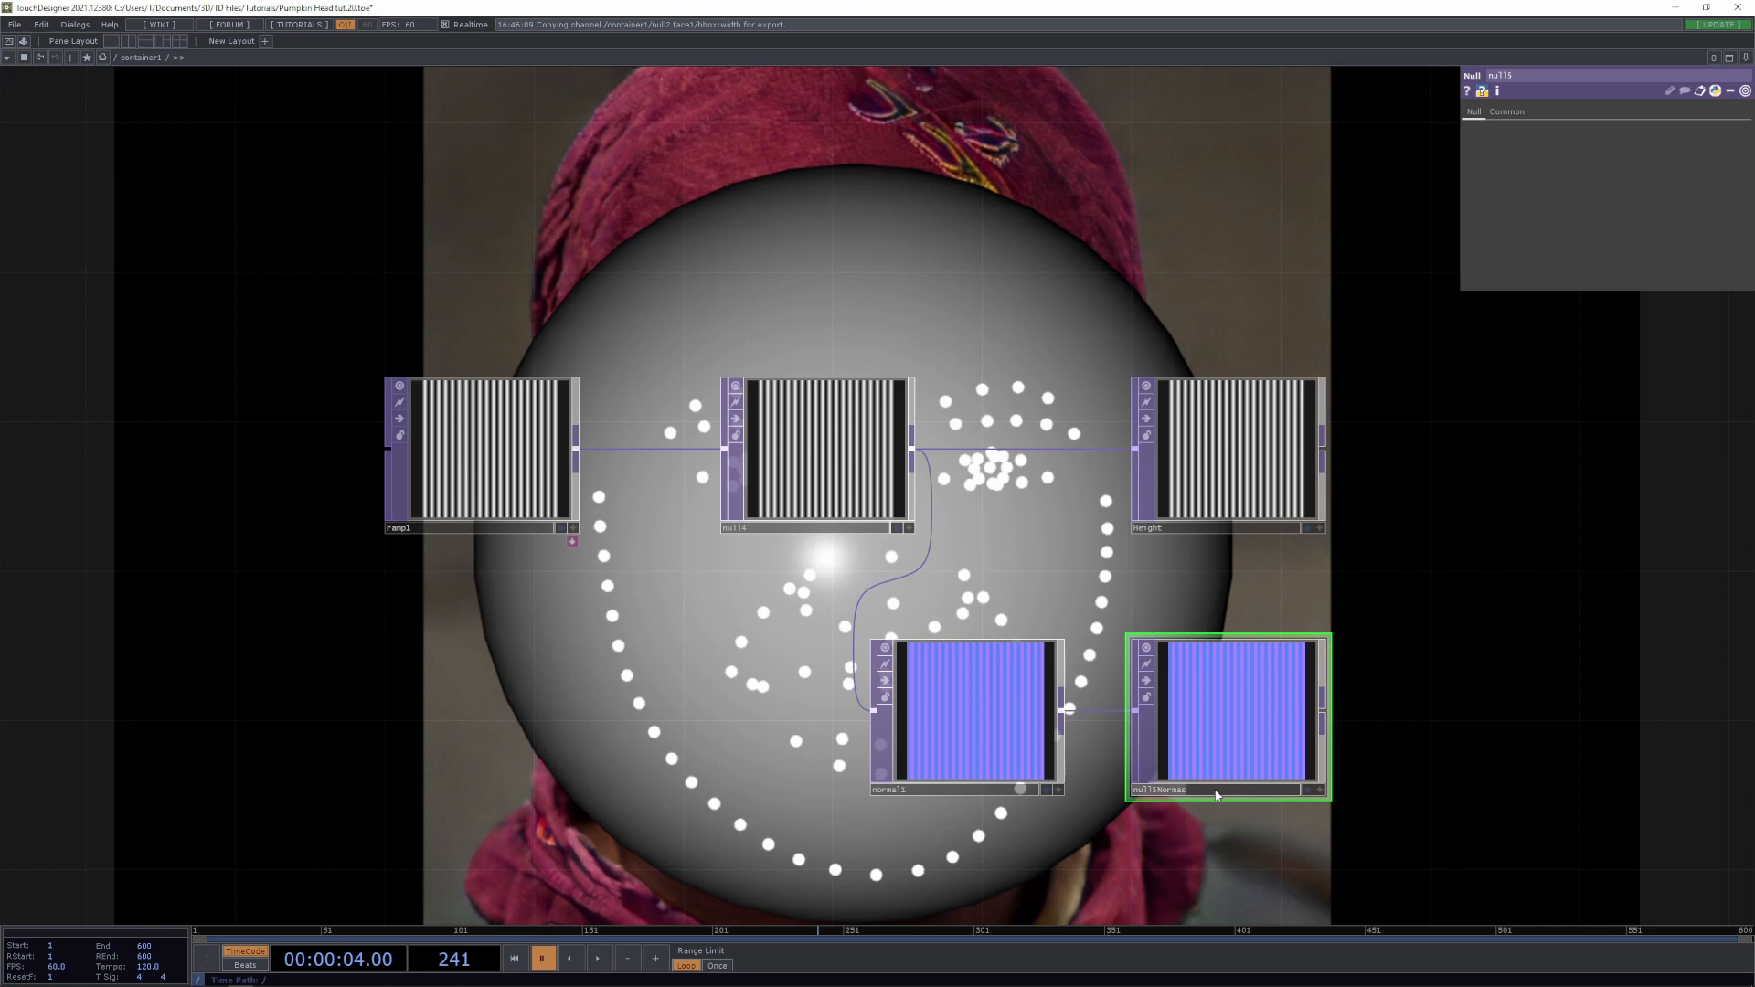
pyautogui.write('l')
pyautogui.press('Return')
# Assign the Normal TOP as phong1's Normal Map (Bump)
pyautogui.scroll(-5, 1382, 364)
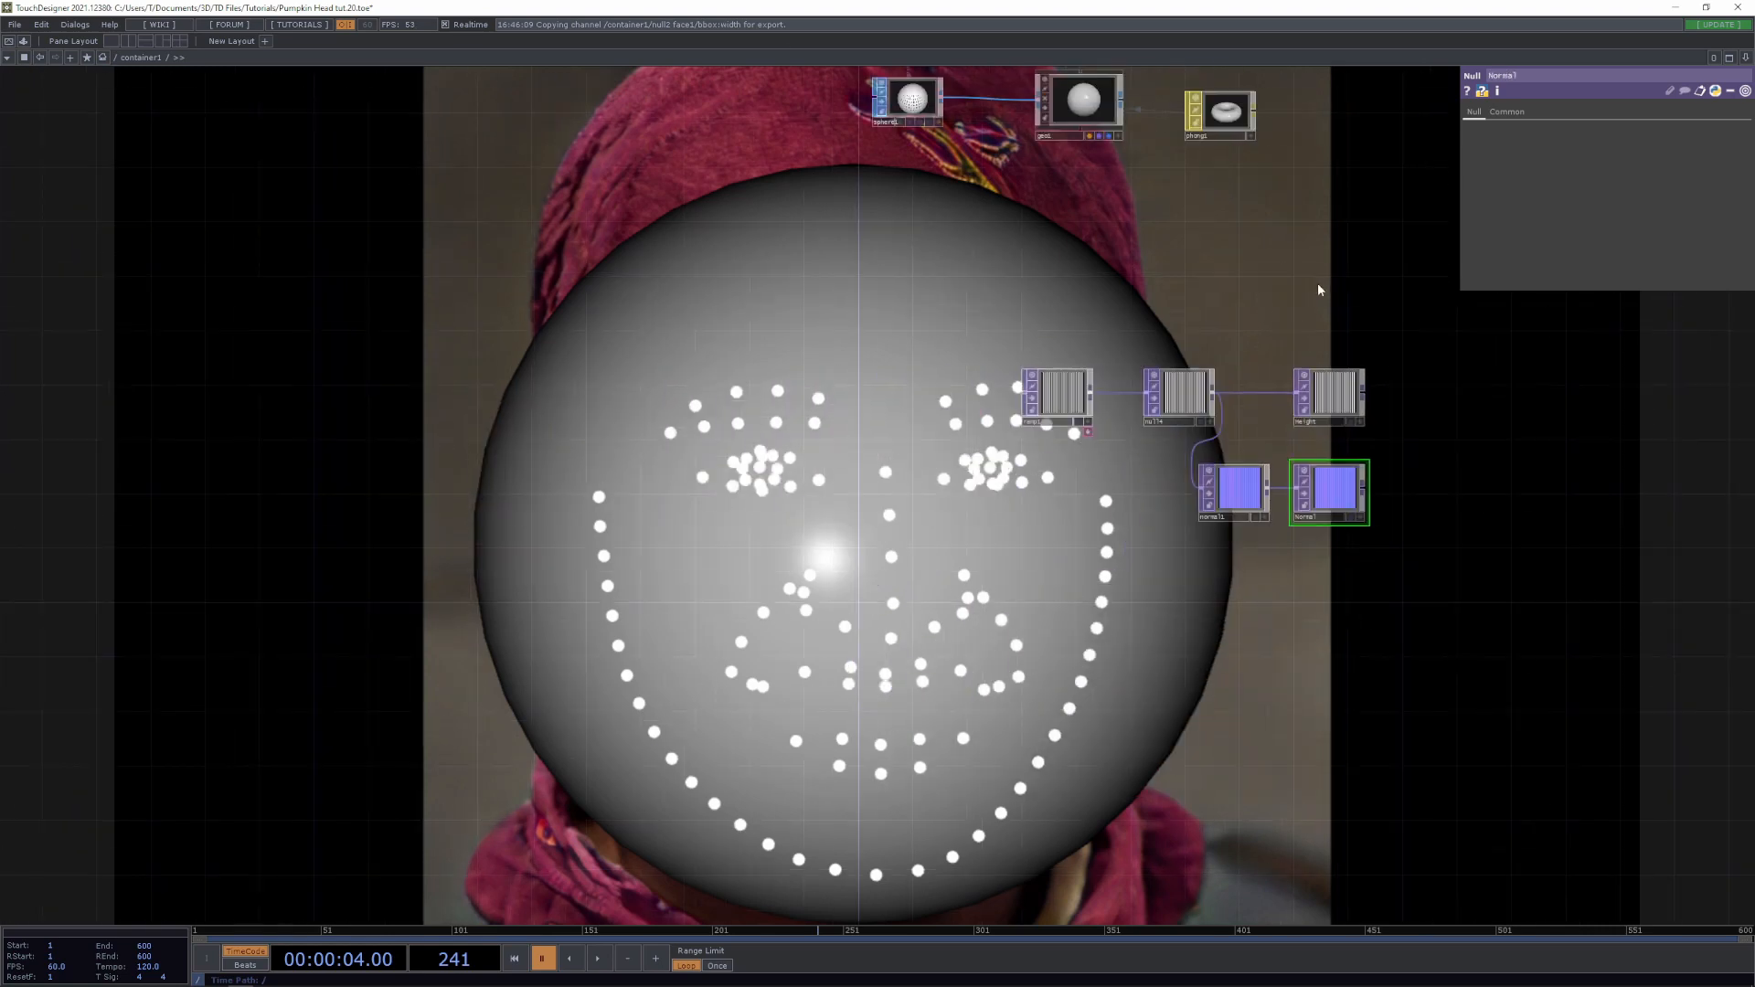
pyautogui.moveTo(1292, 251); pyautogui.dragTo(1250, 374)
pyautogui.scroll(2, 1249, 374)
pyautogui.click(1150, 188)
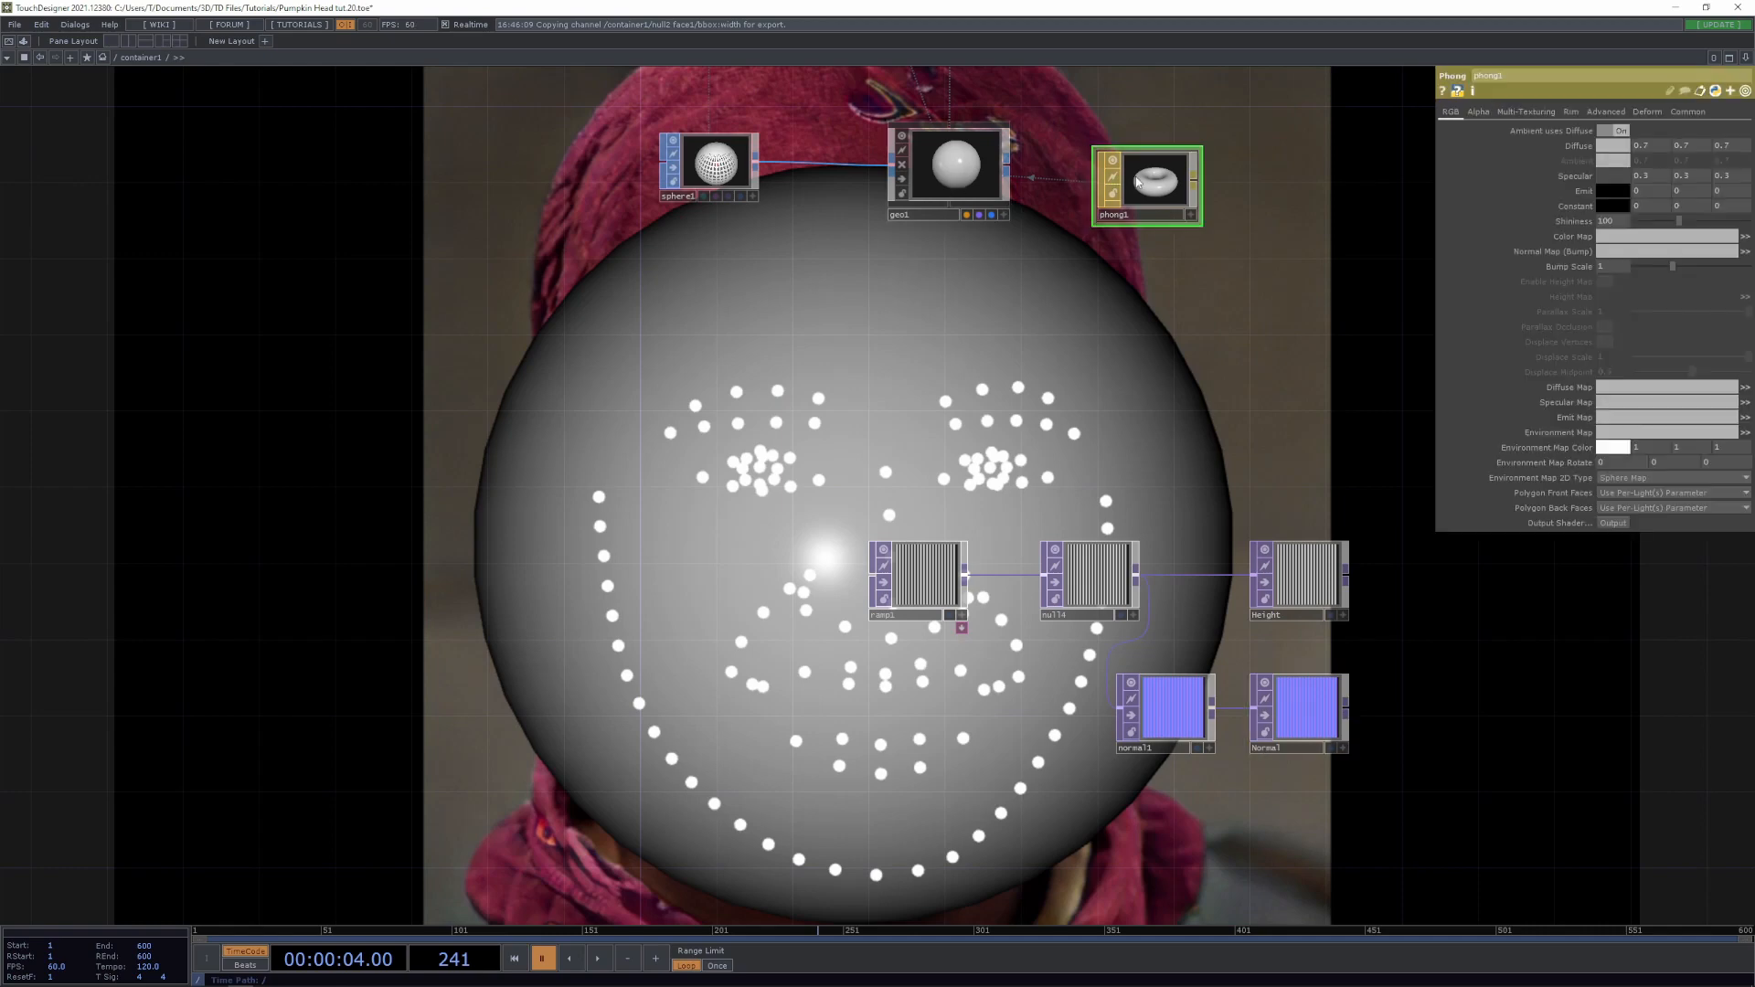
pyautogui.moveTo(1340, 567); pyautogui.dragTo(1151, 183)
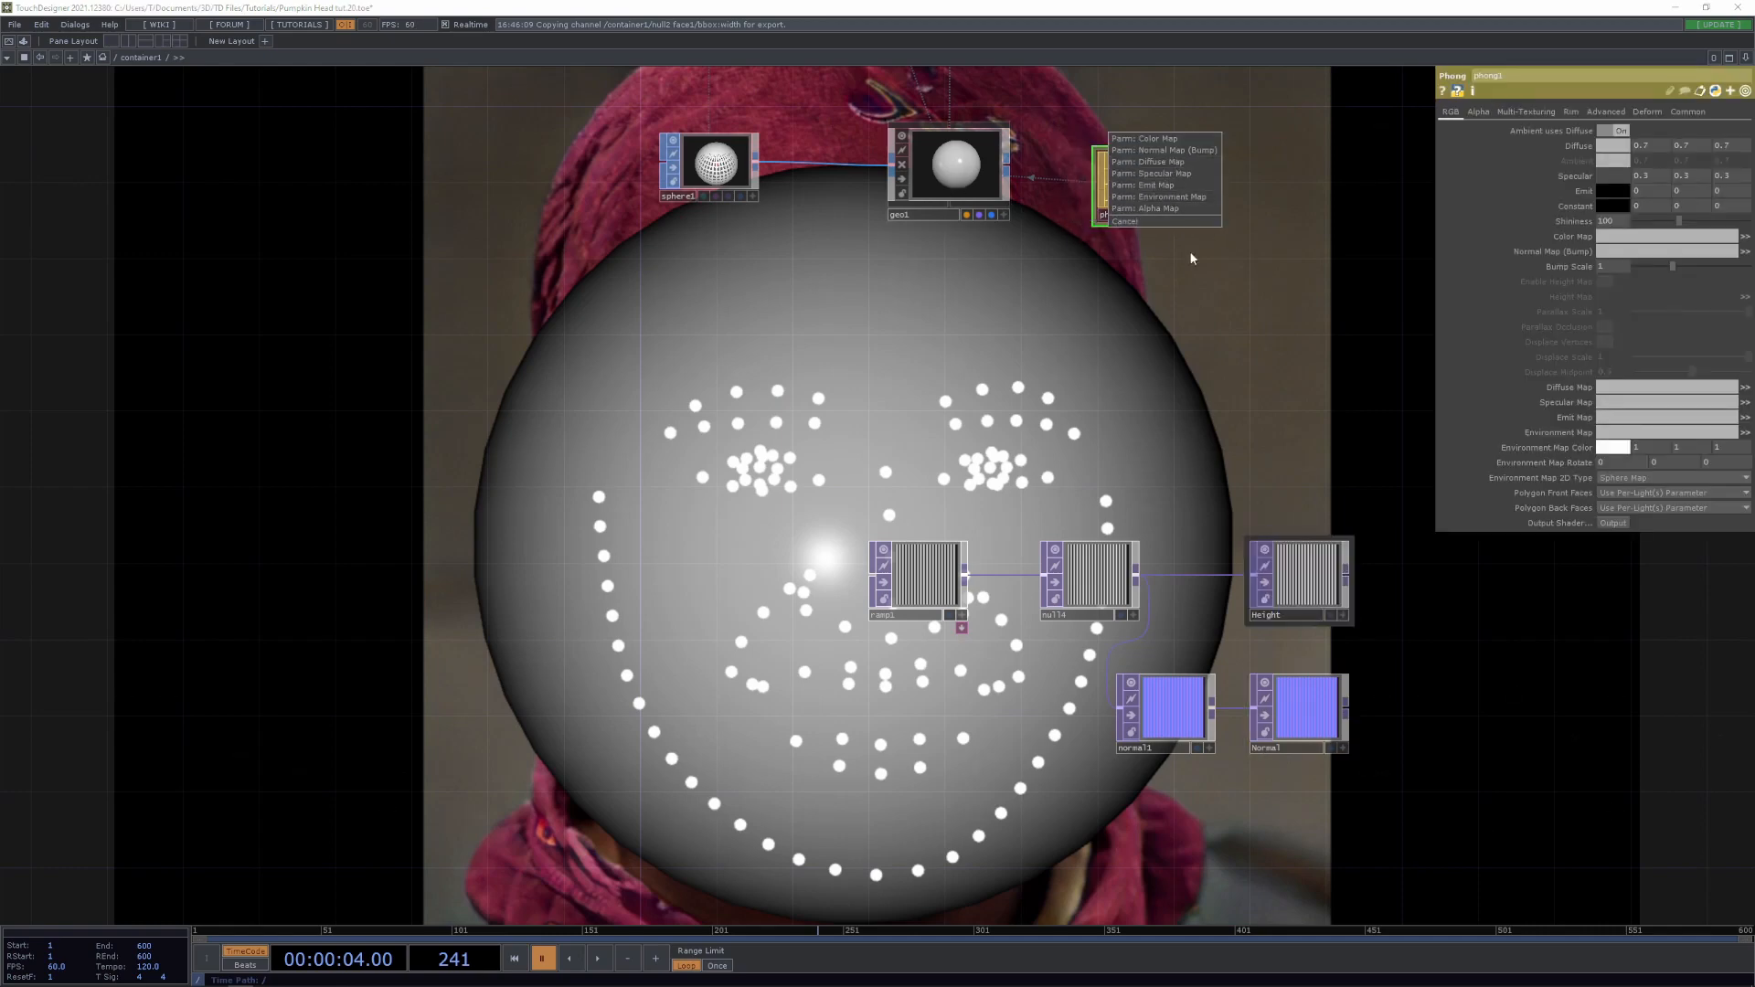
pyautogui.click(1292, 628)
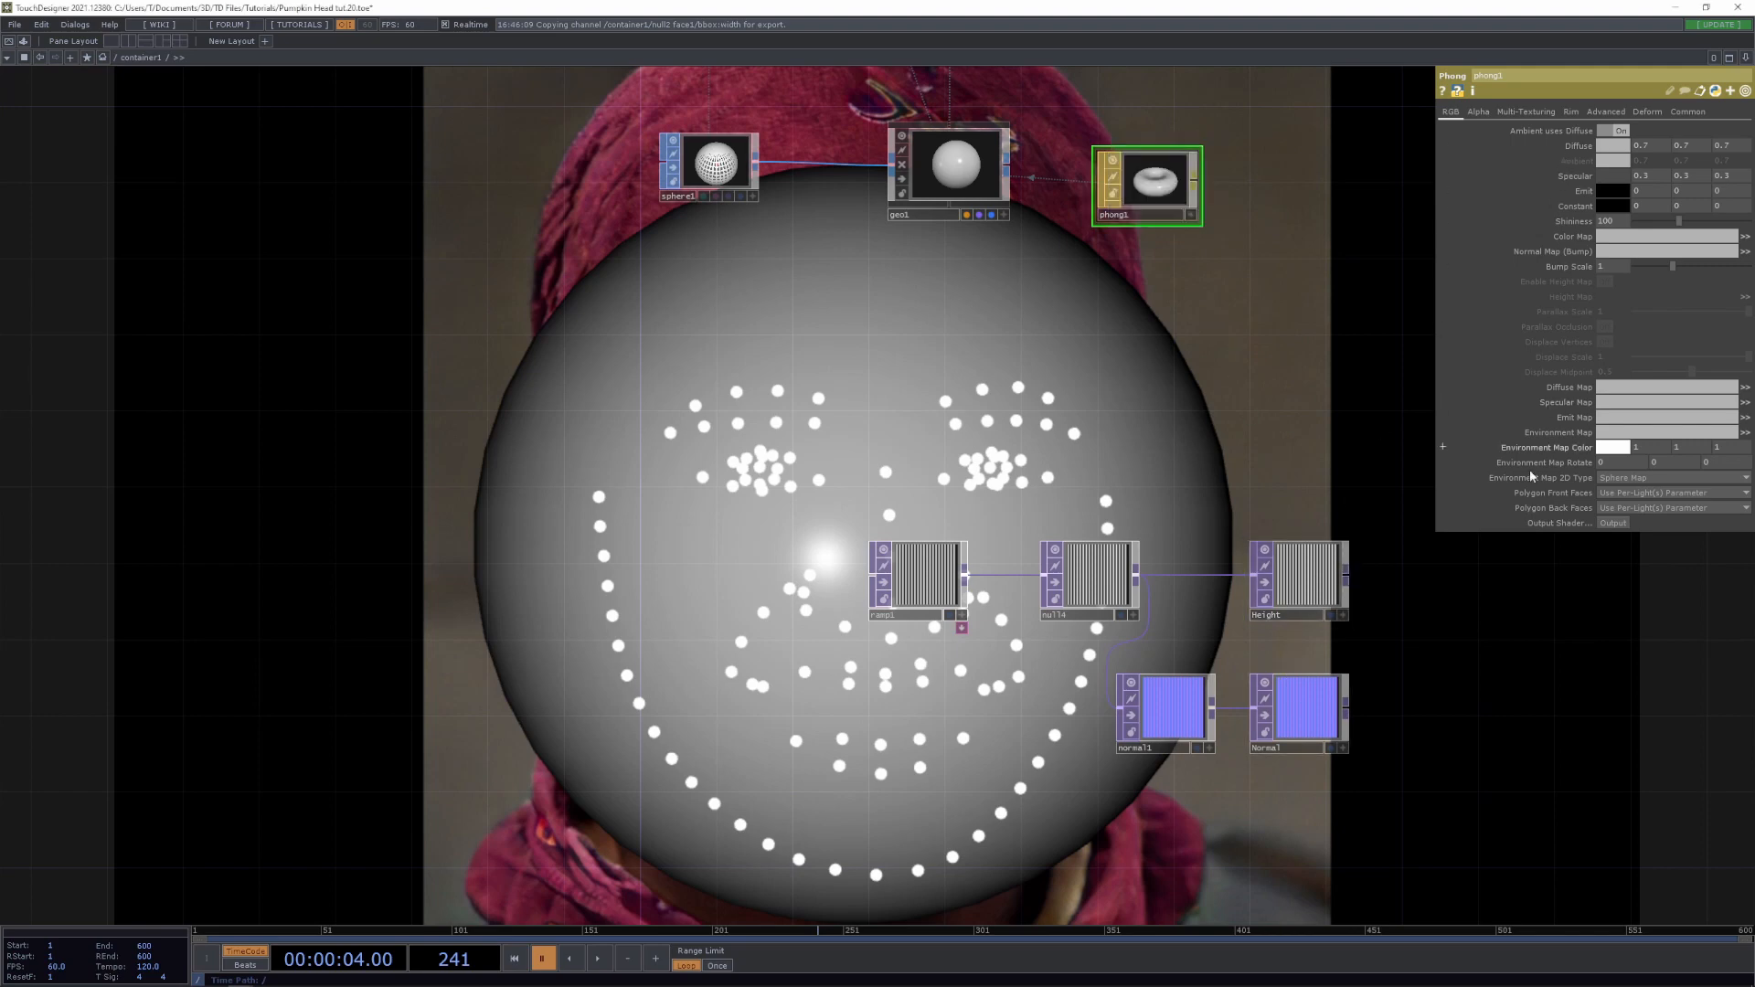
pyautogui.moveTo(1305, 708); pyautogui.dragTo(1161, 189)
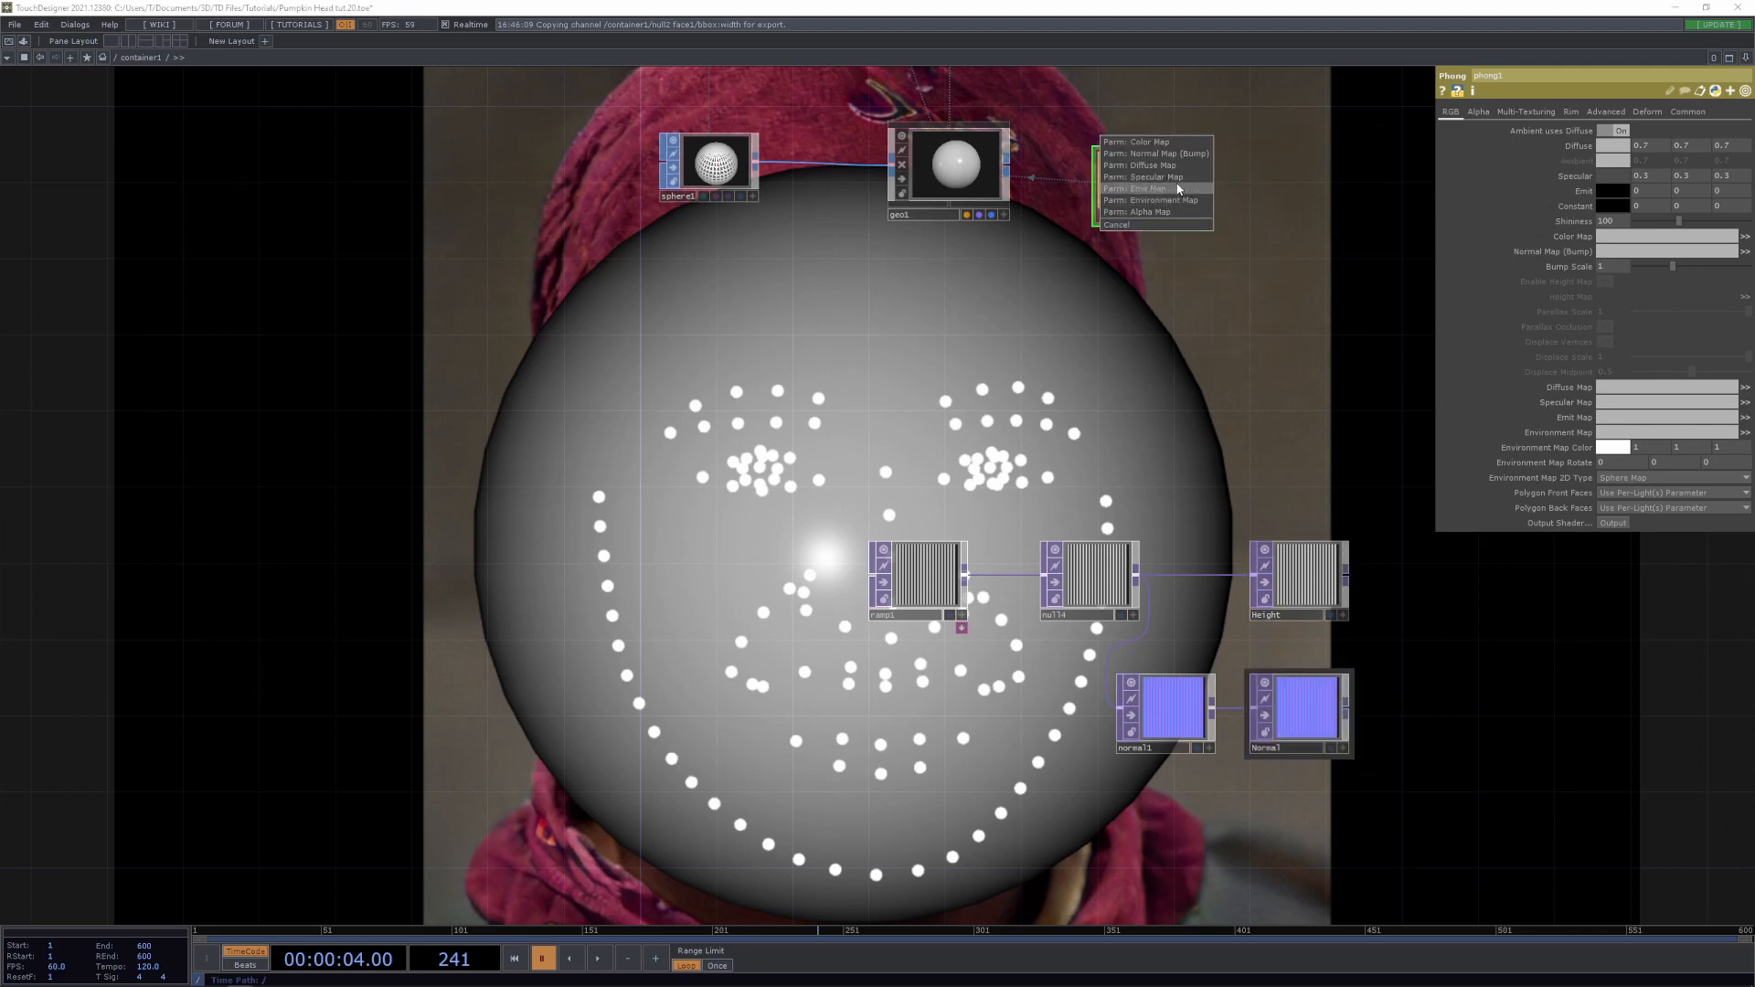
pyautogui.click(1155, 154)
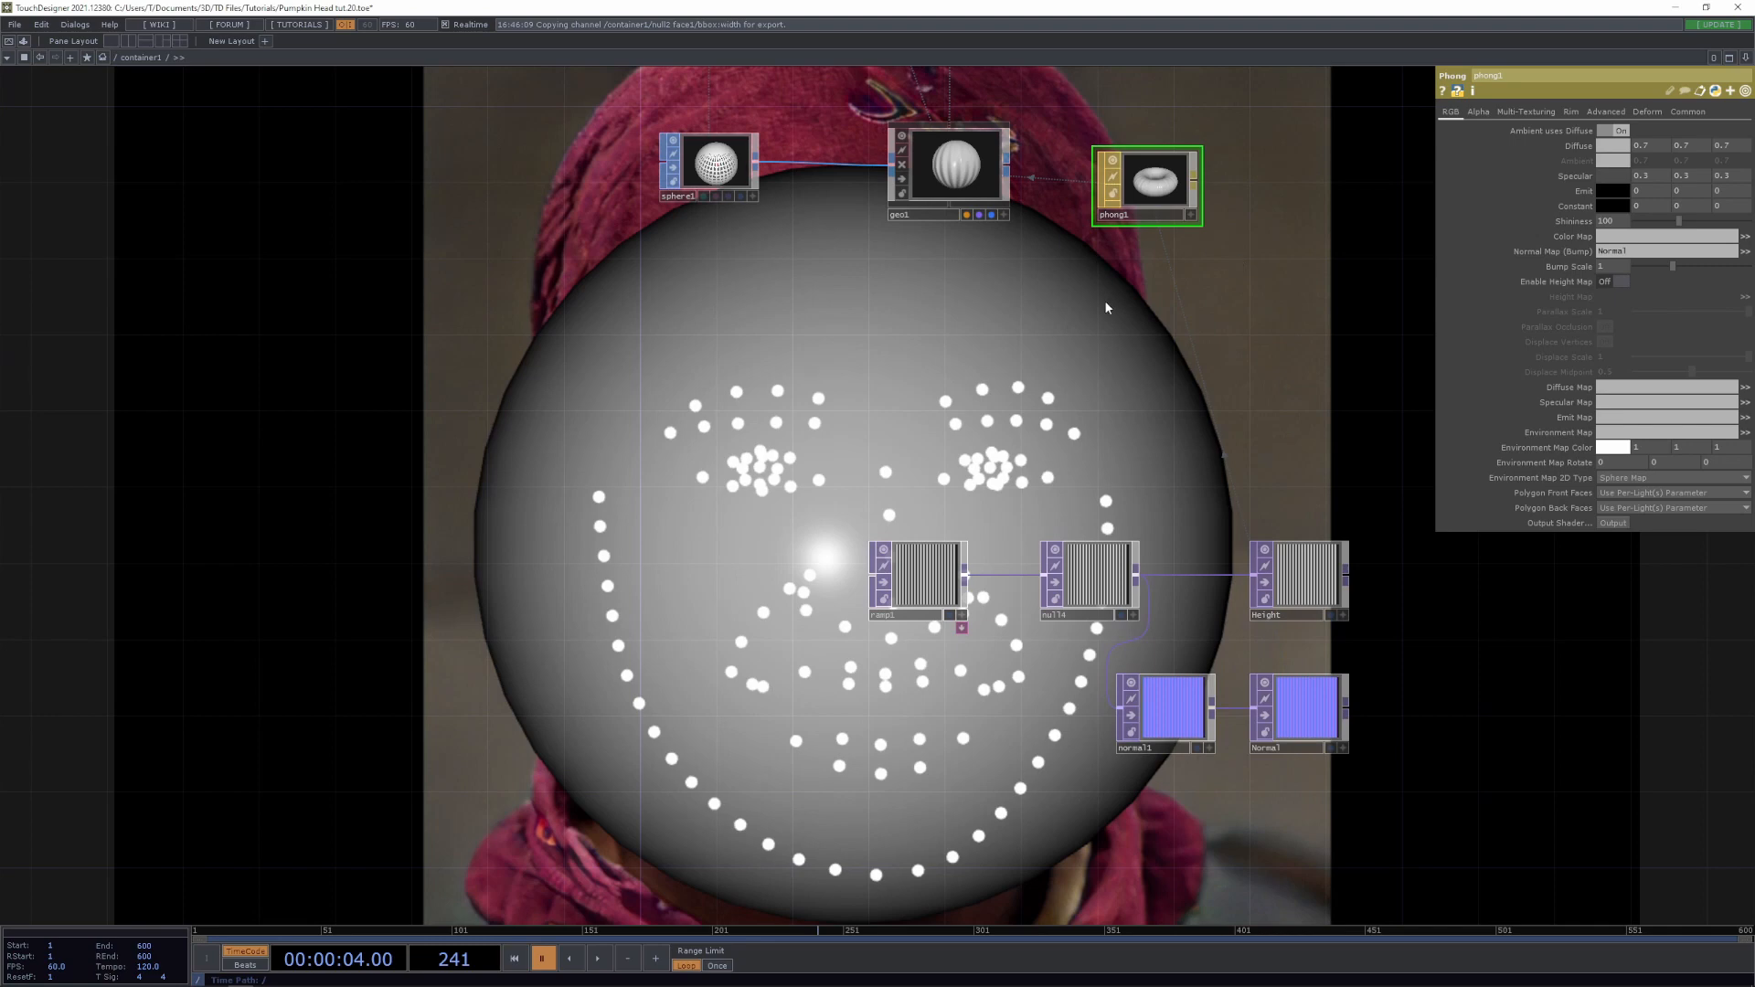
# Enable the height map on phong1 and assign the Height TOP to it
pyautogui.moveTo(935, 428); pyautogui.dragTo(829, 655)
pyautogui.moveTo(1019, 274); pyautogui.dragTo(990, 546)
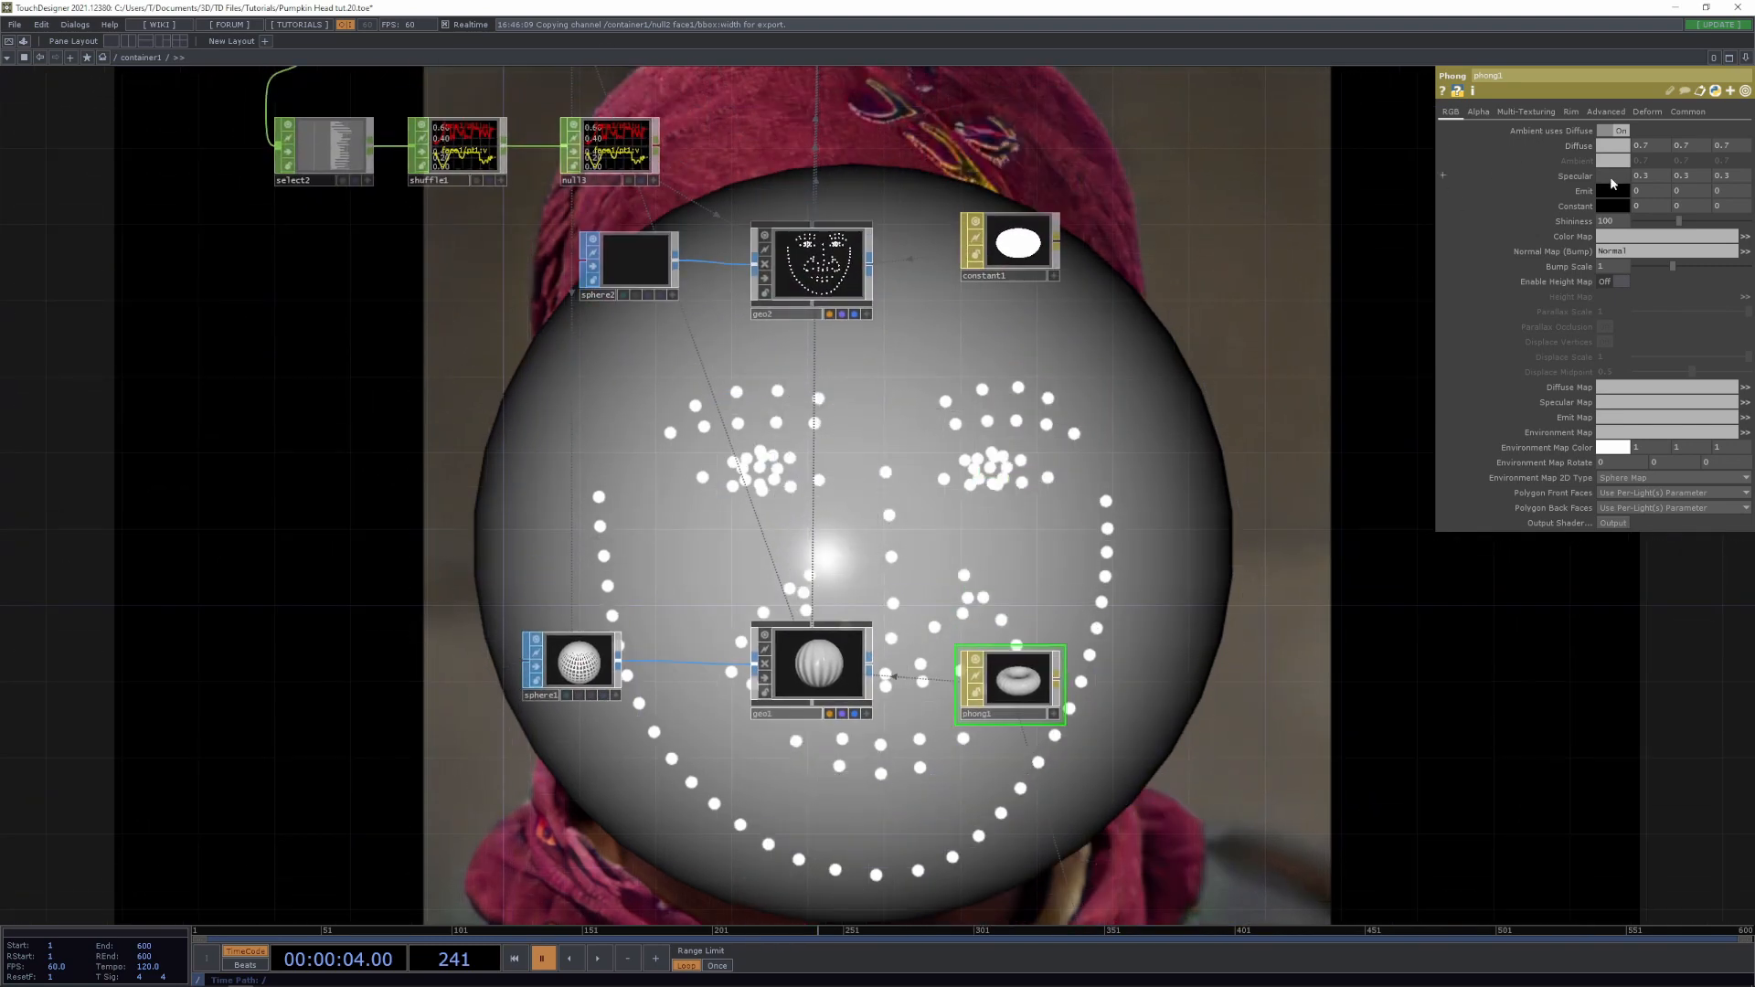
pyautogui.click(1621, 282)
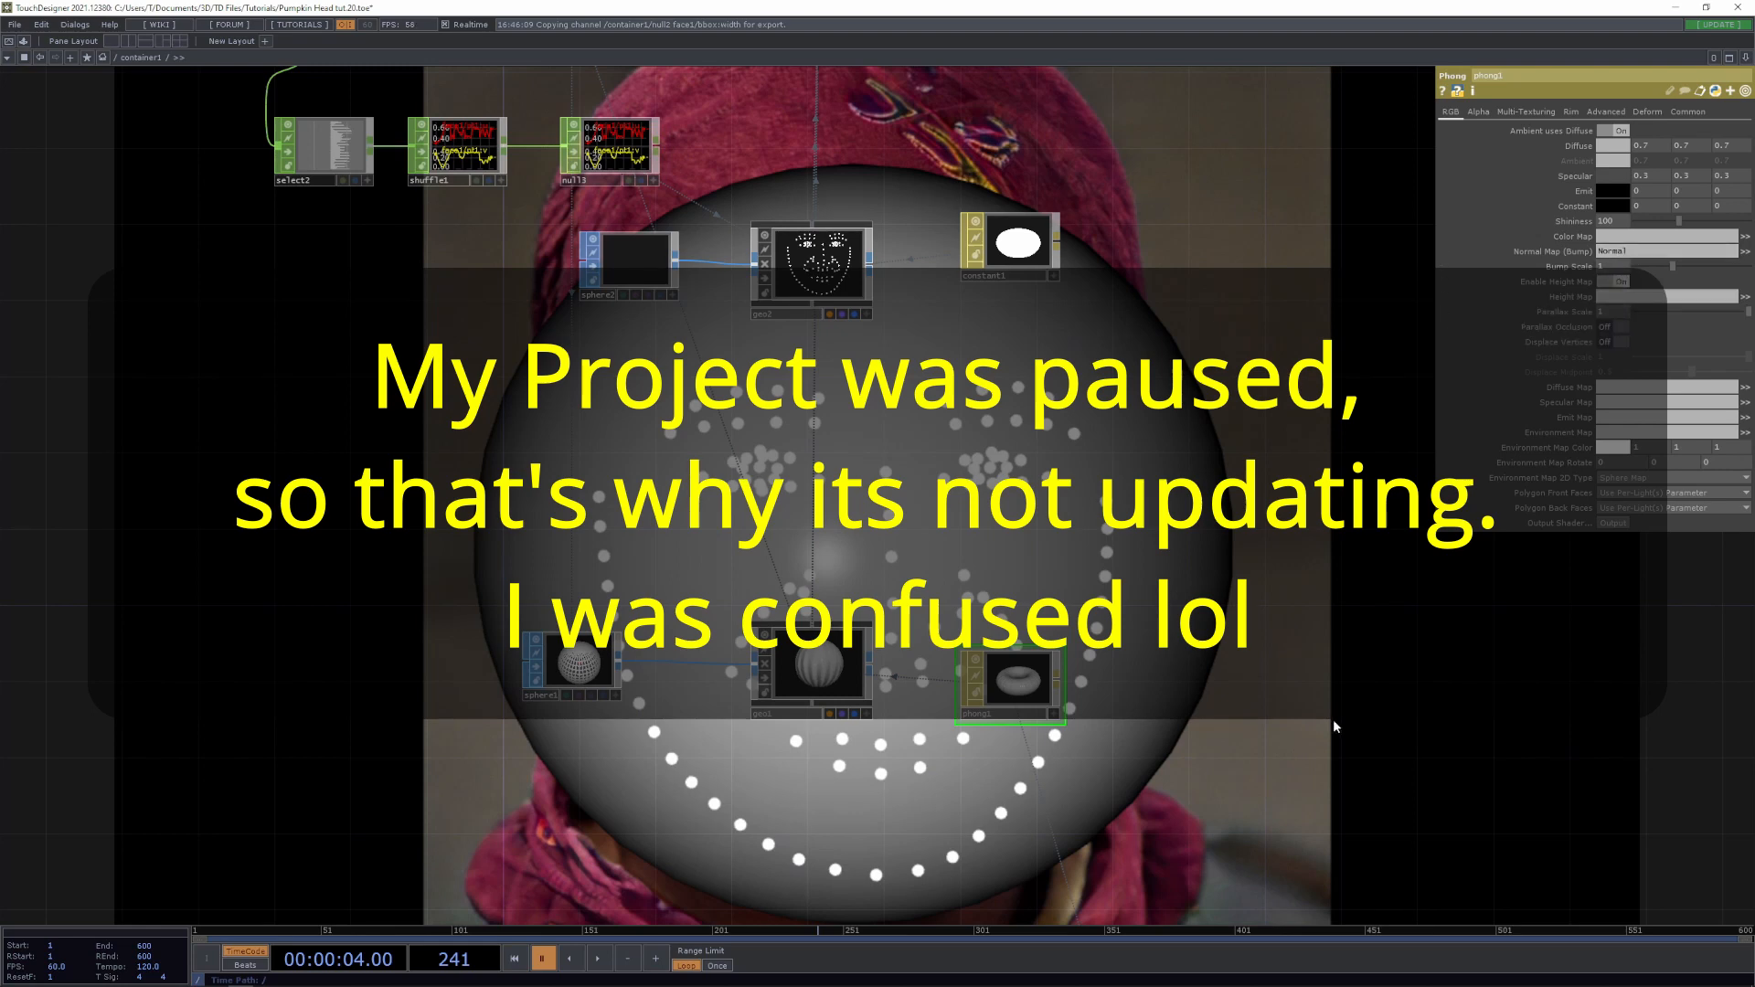
pyautogui.moveTo(1333, 727); pyautogui.dragTo(1321, 334)
pyautogui.moveTo(1128, 710); pyautogui.dragTo(1631, 300)
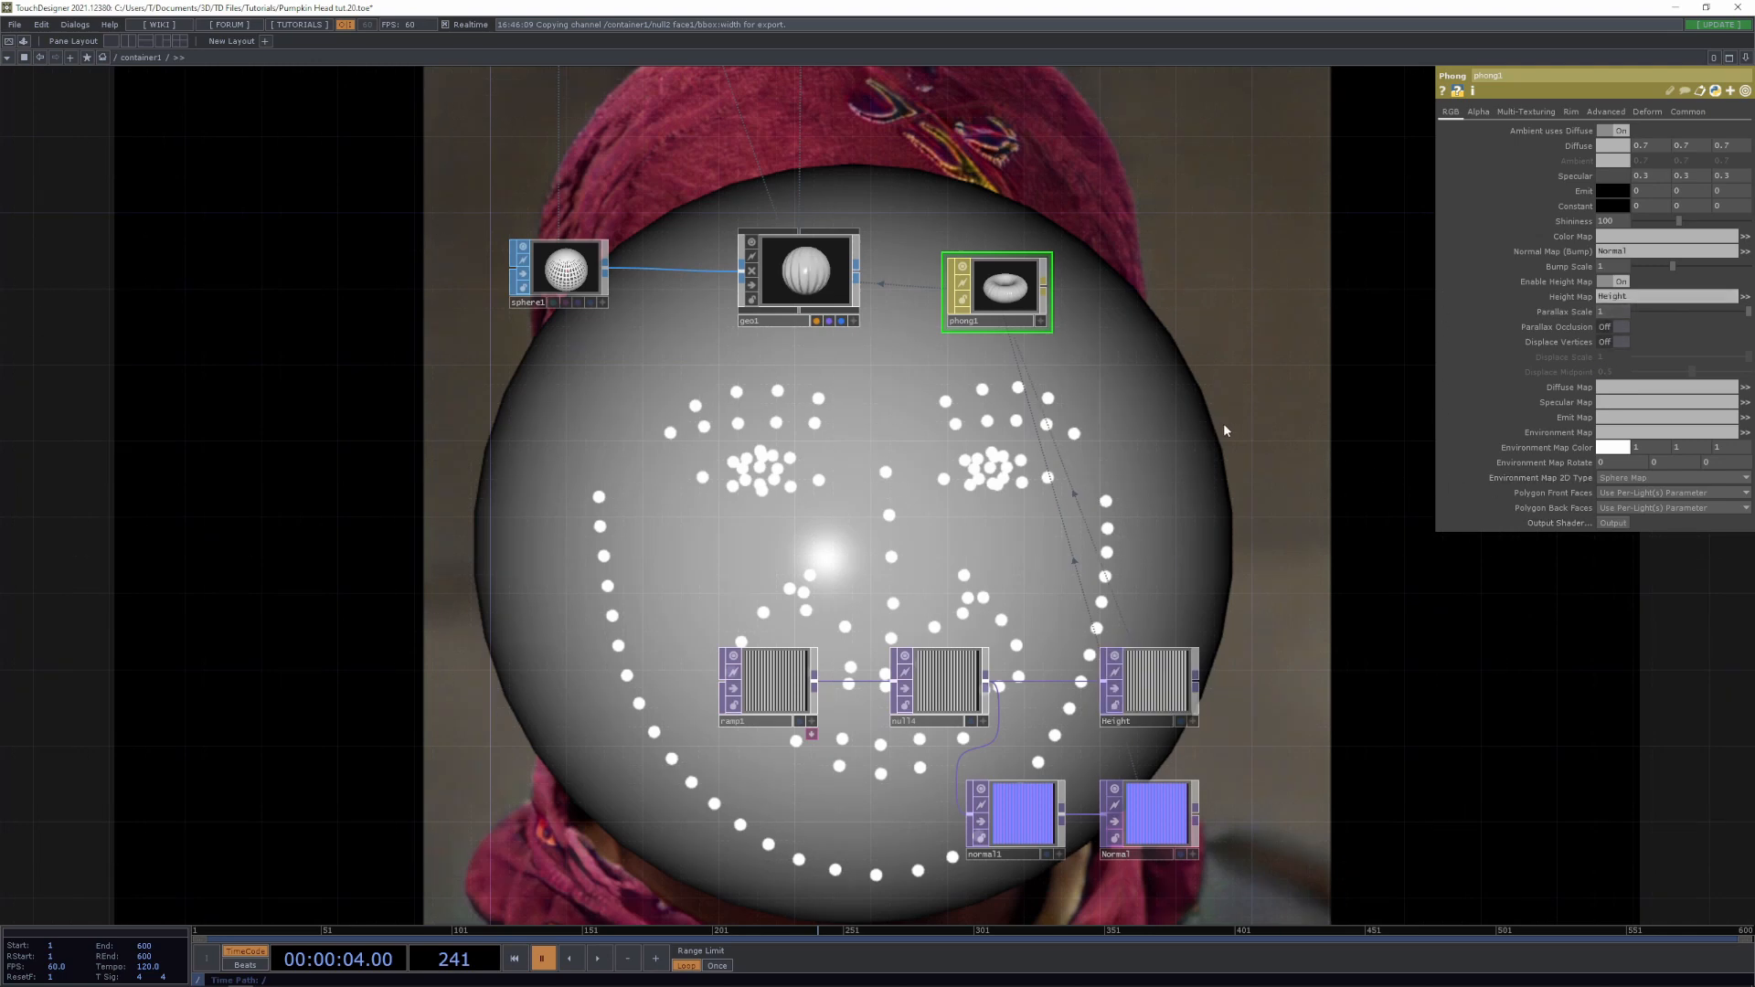
# Set phong1's diffuse colour to orange (1, 0.545, 0), resume timeline playback and close the colour picker
pyautogui.moveTo(1001, 291); pyautogui.dragTo(837, 249)
pyautogui.click(837, 243)
pyautogui.click(1613, 145)
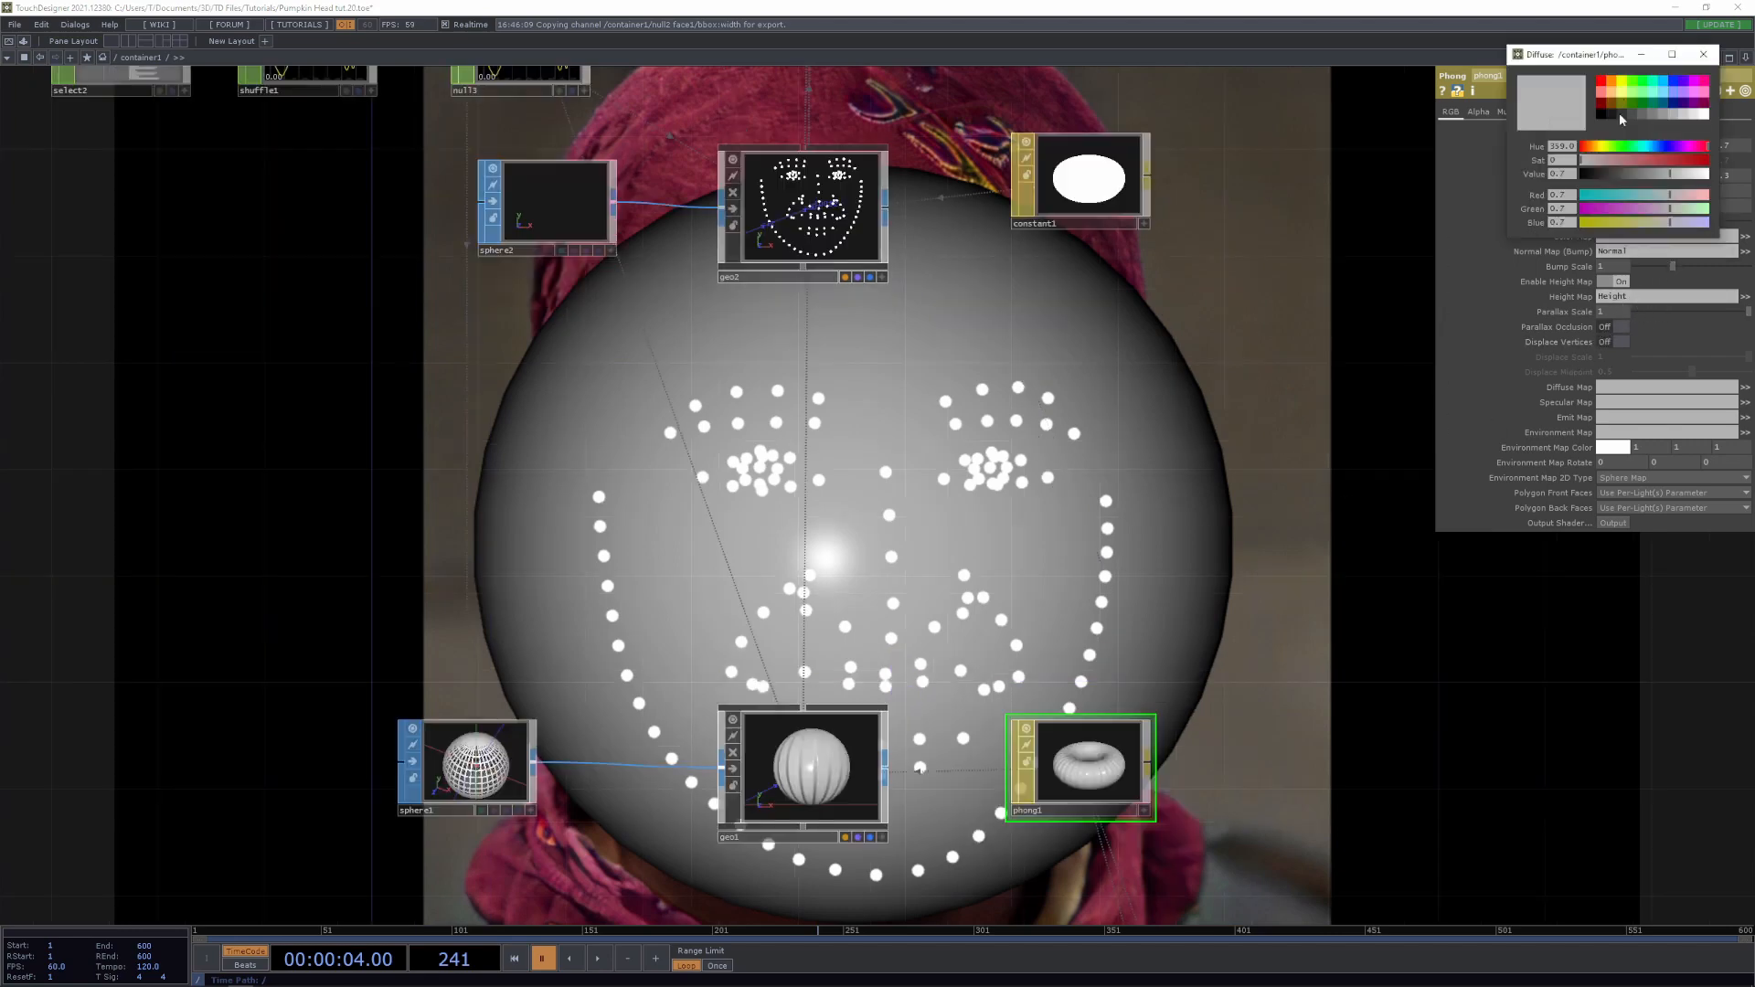
pyautogui.click(1615, 87)
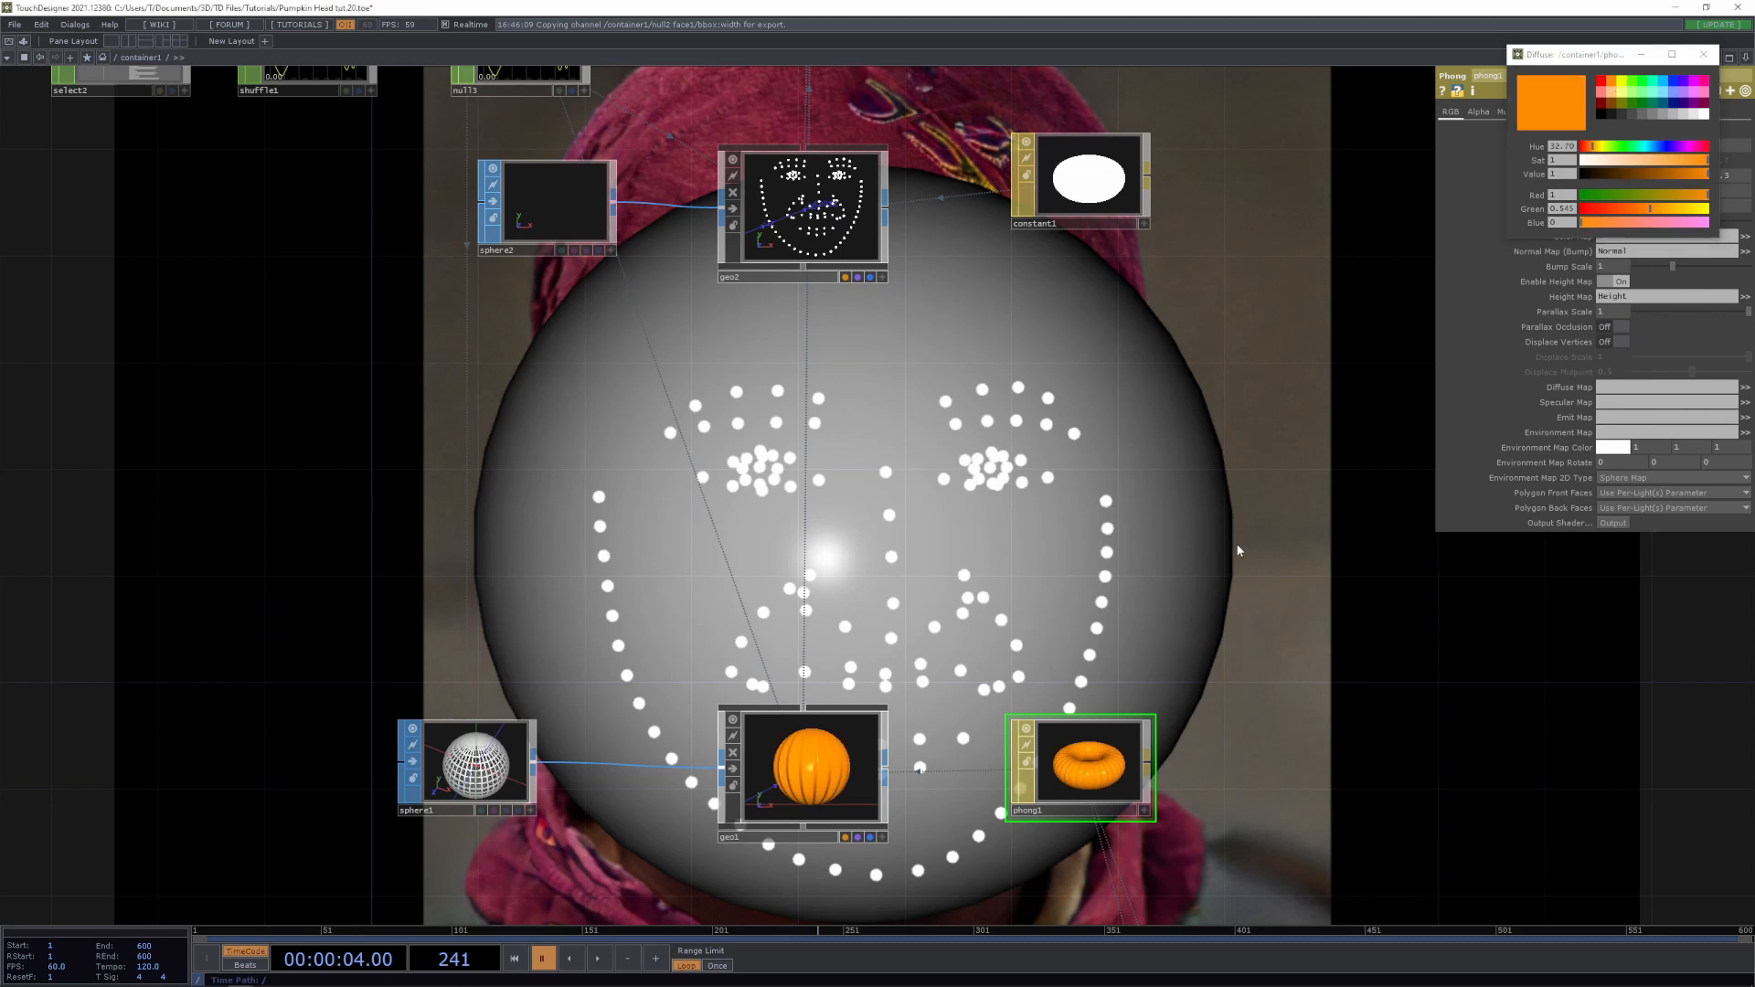
pyautogui.moveTo(938, 426); pyautogui.dragTo(1044, 462)
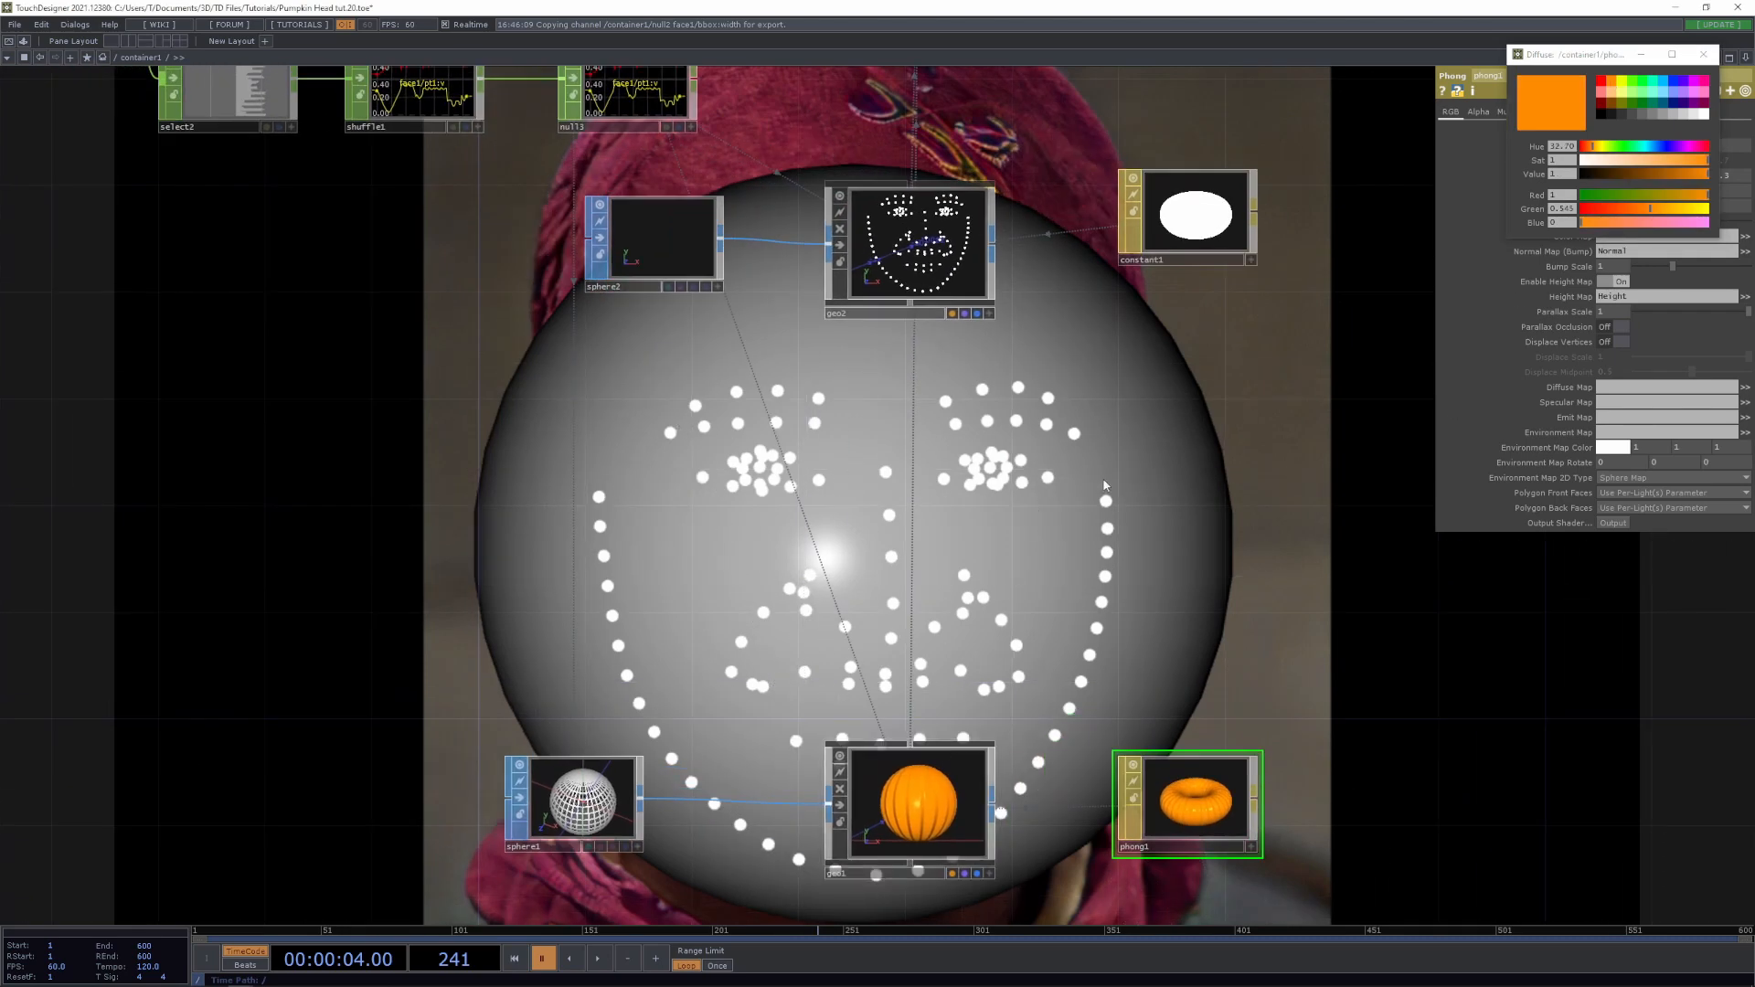
pyautogui.press('space')
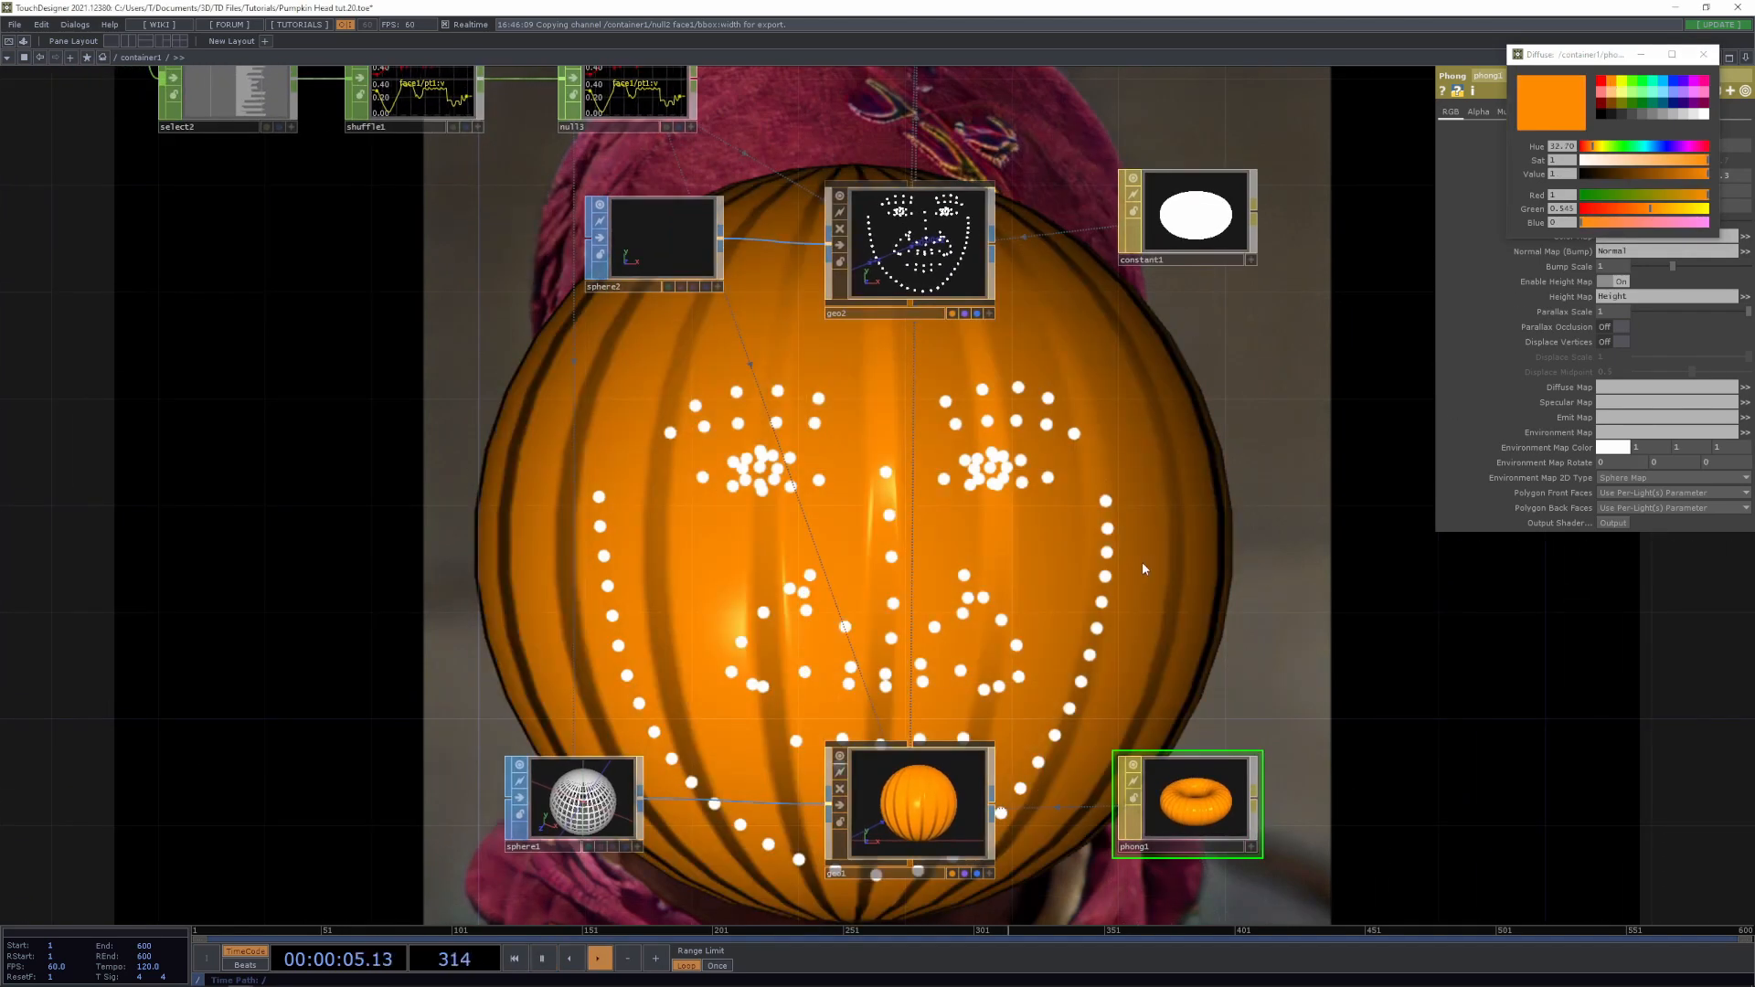
pyautogui.click(1710, 57)
# Set phong1's bump scale to 1.09 and enable vertex displacement with a displace scale of 0.029
pyautogui.moveTo(1368, 627); pyautogui.dragTo(1147, 383)
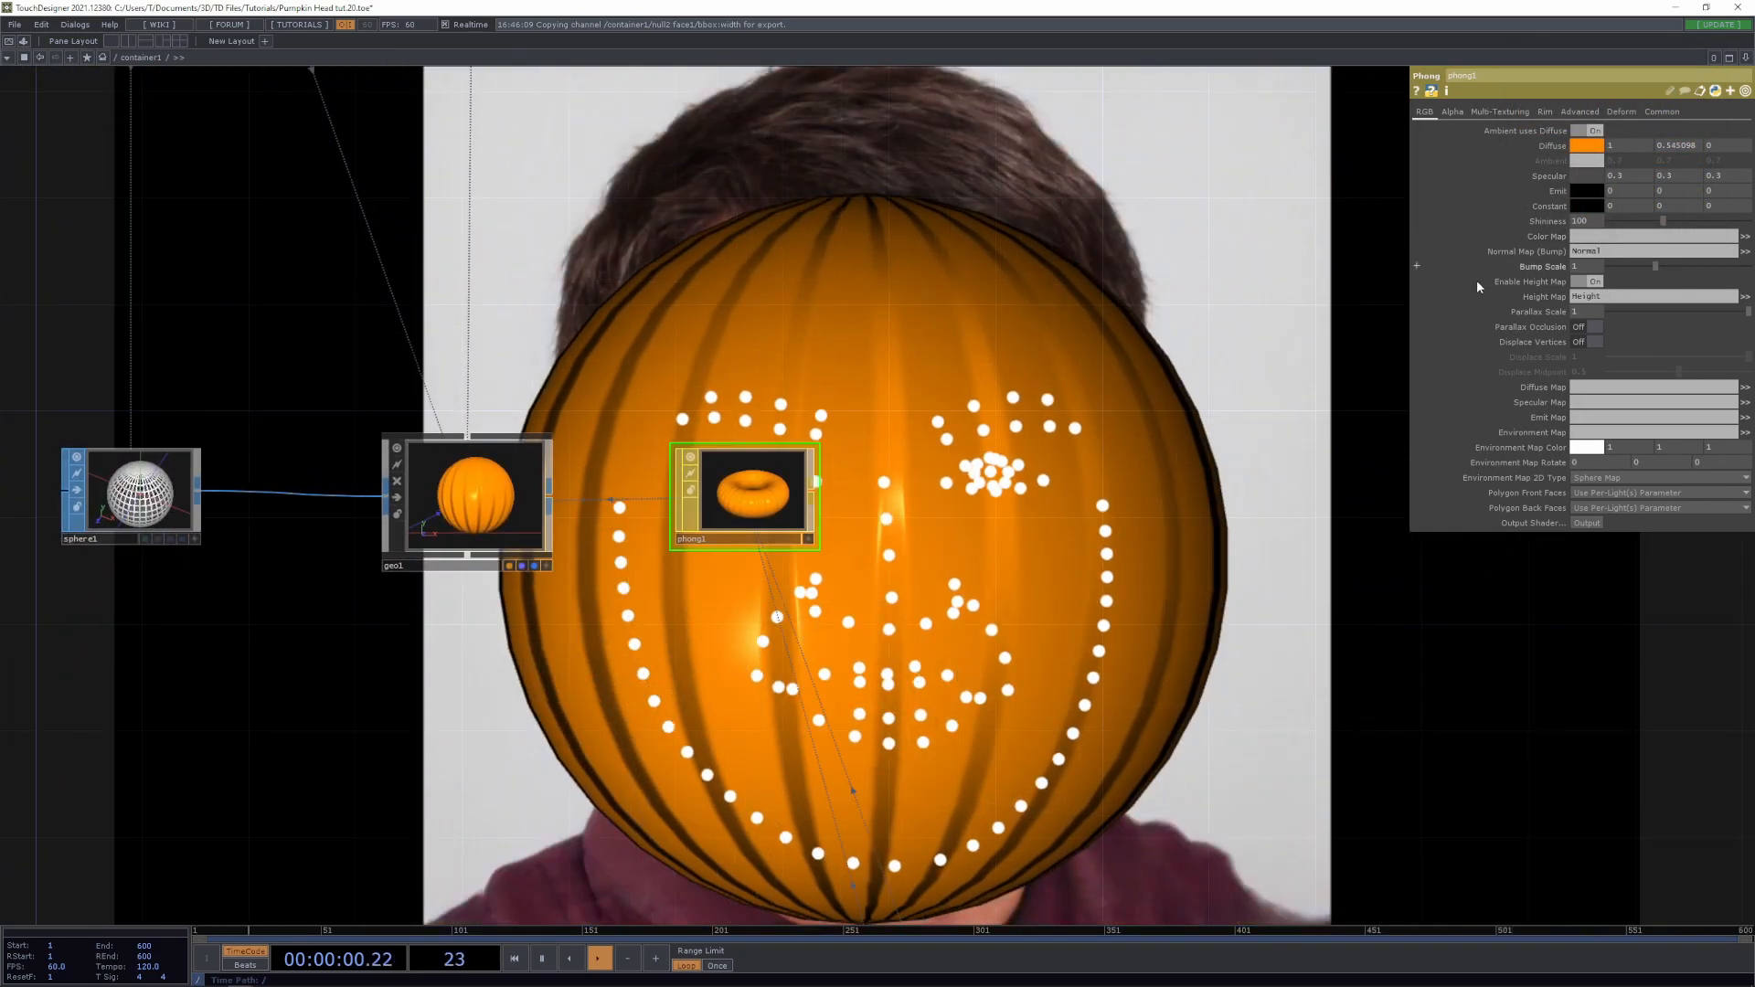
pyautogui.moveTo(1243, 538); pyautogui.dragTo(1214, 616)
pyautogui.moveTo(1656, 263); pyautogui.dragTo(1638, 314)
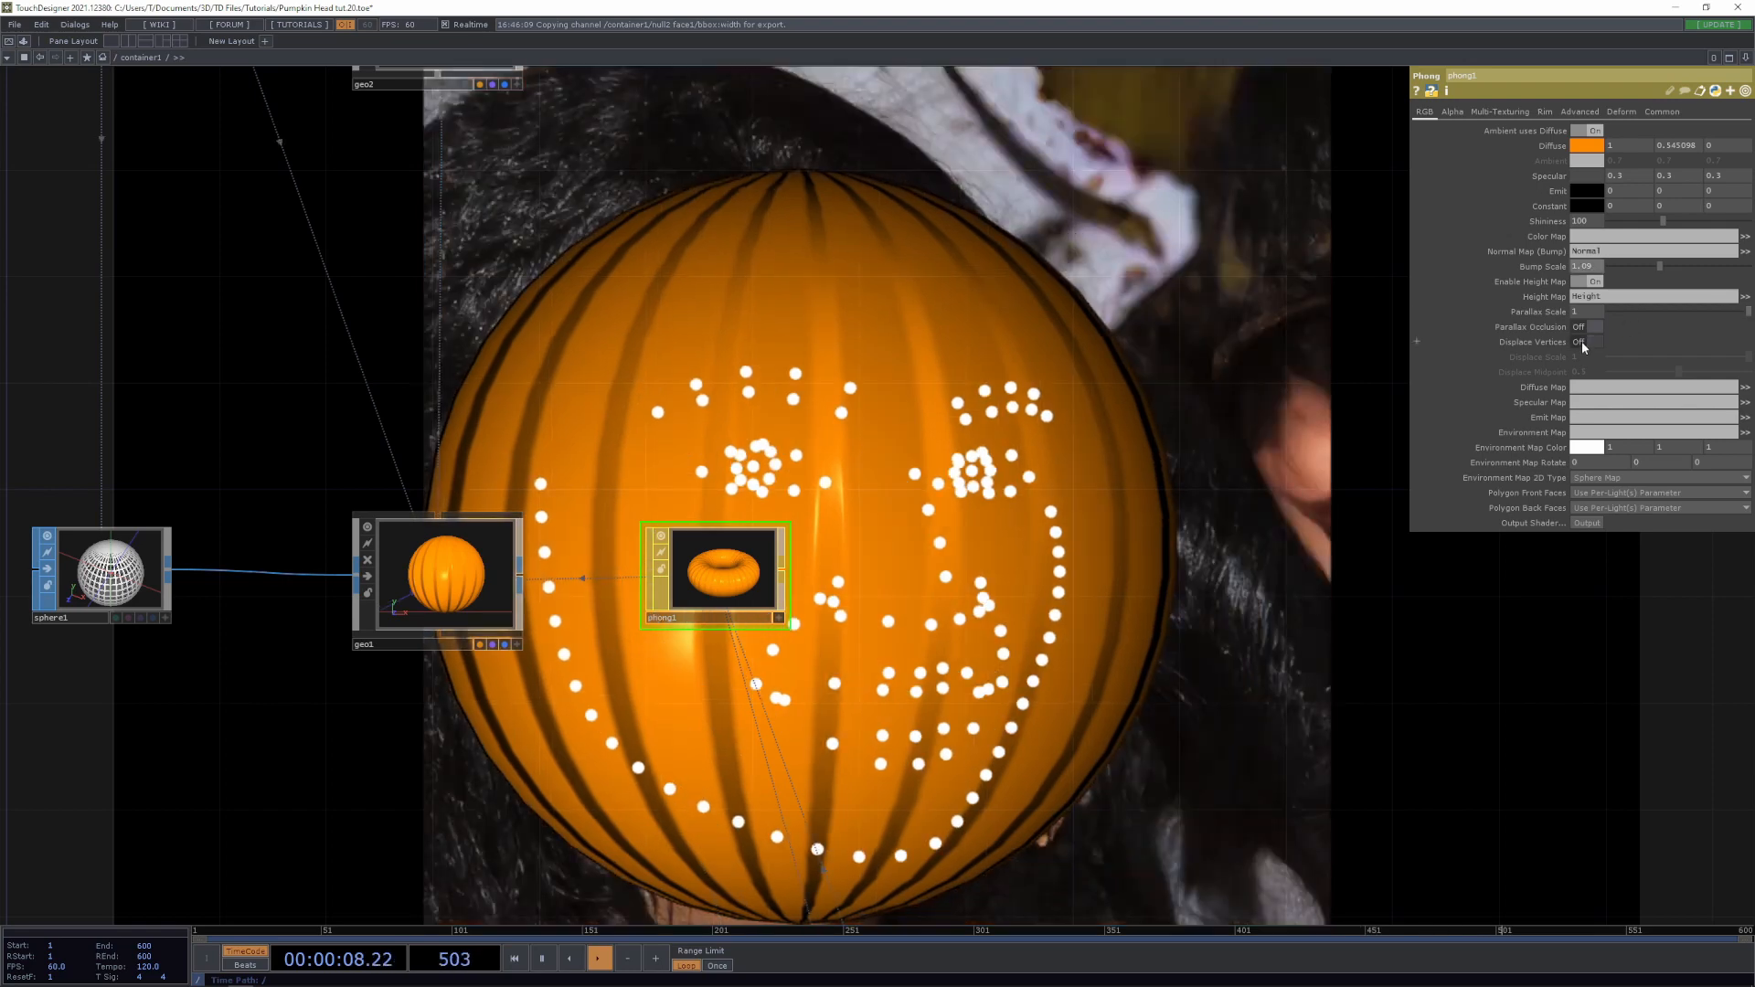
pyautogui.click(1582, 342)
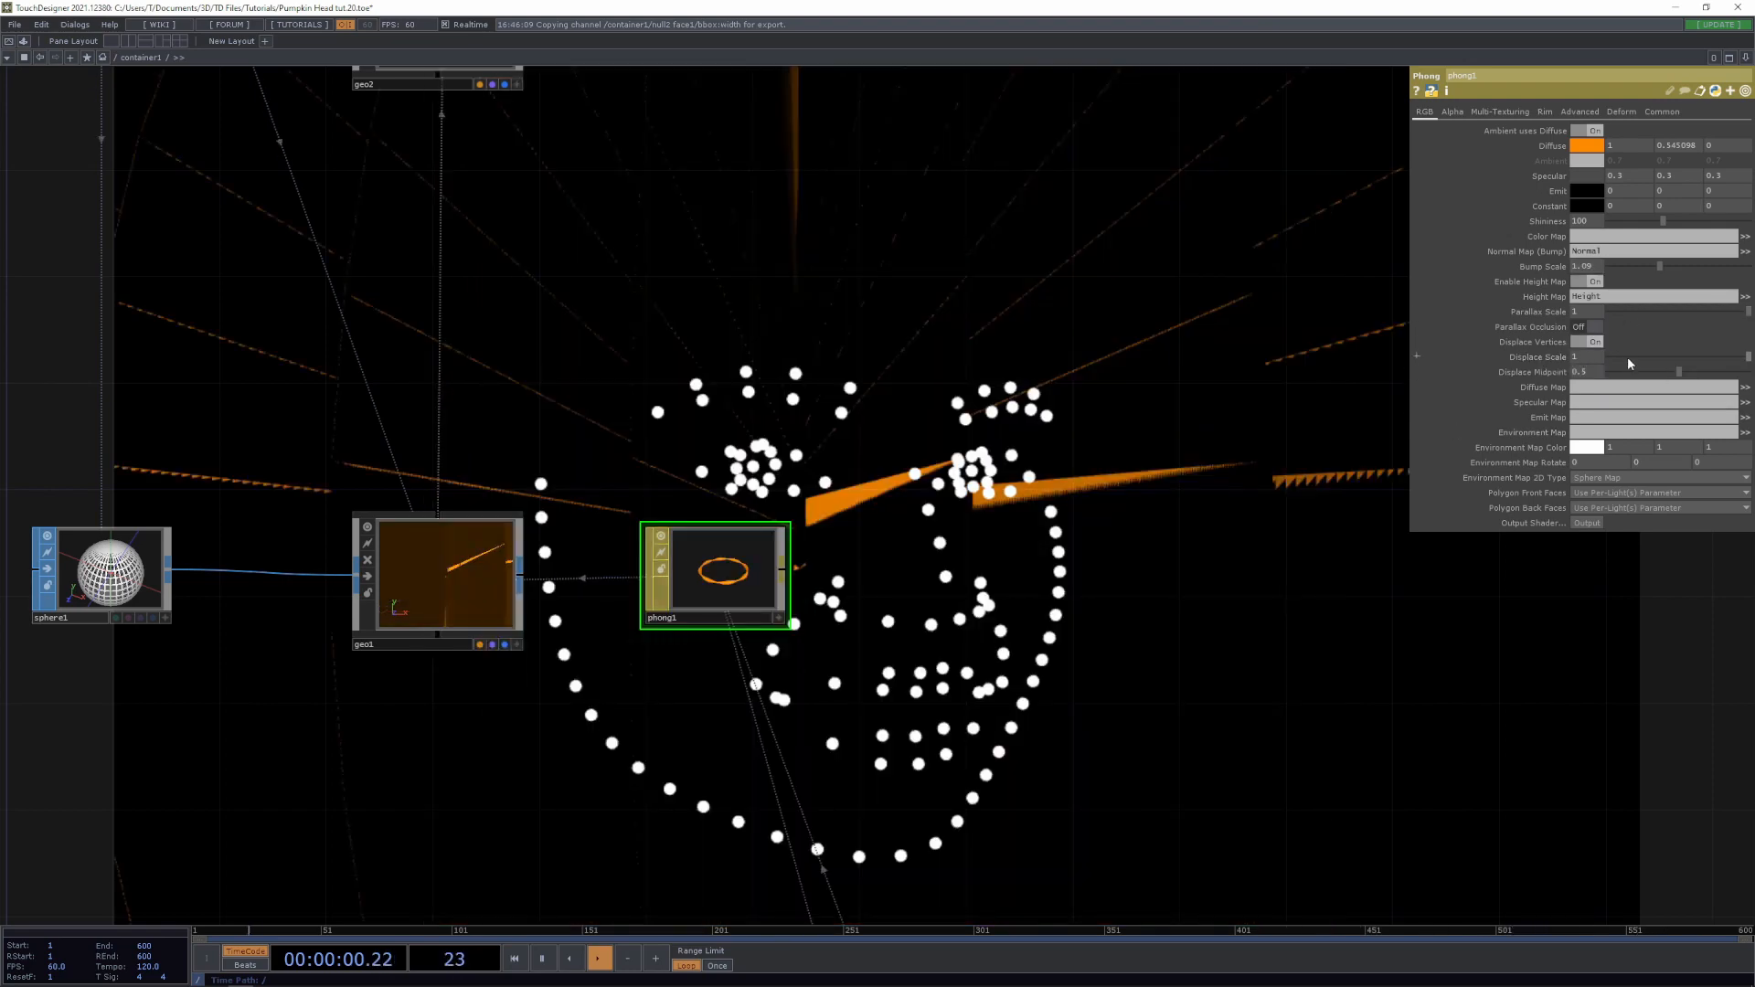
pyautogui.moveTo(1702, 359); pyautogui.dragTo(1616, 386)
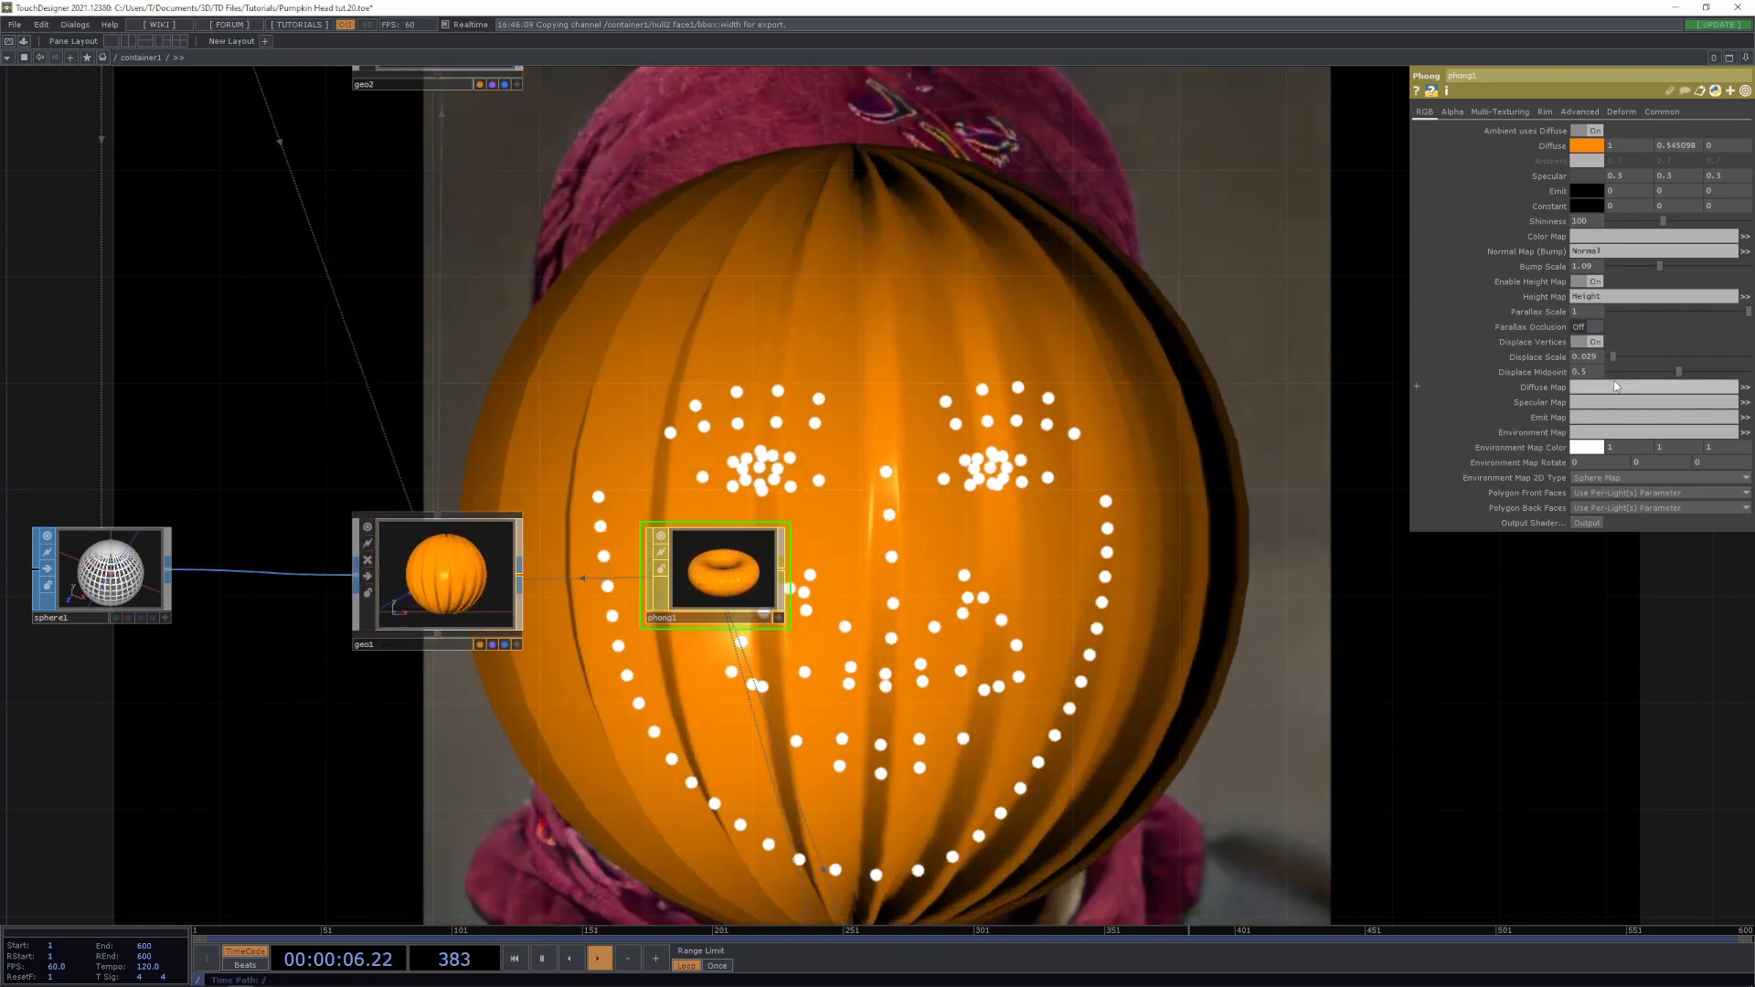
# Inspect the displaced pumpkin ridges from above in geo1's node viewer
pyautogui.scroll(5, 441, 630)
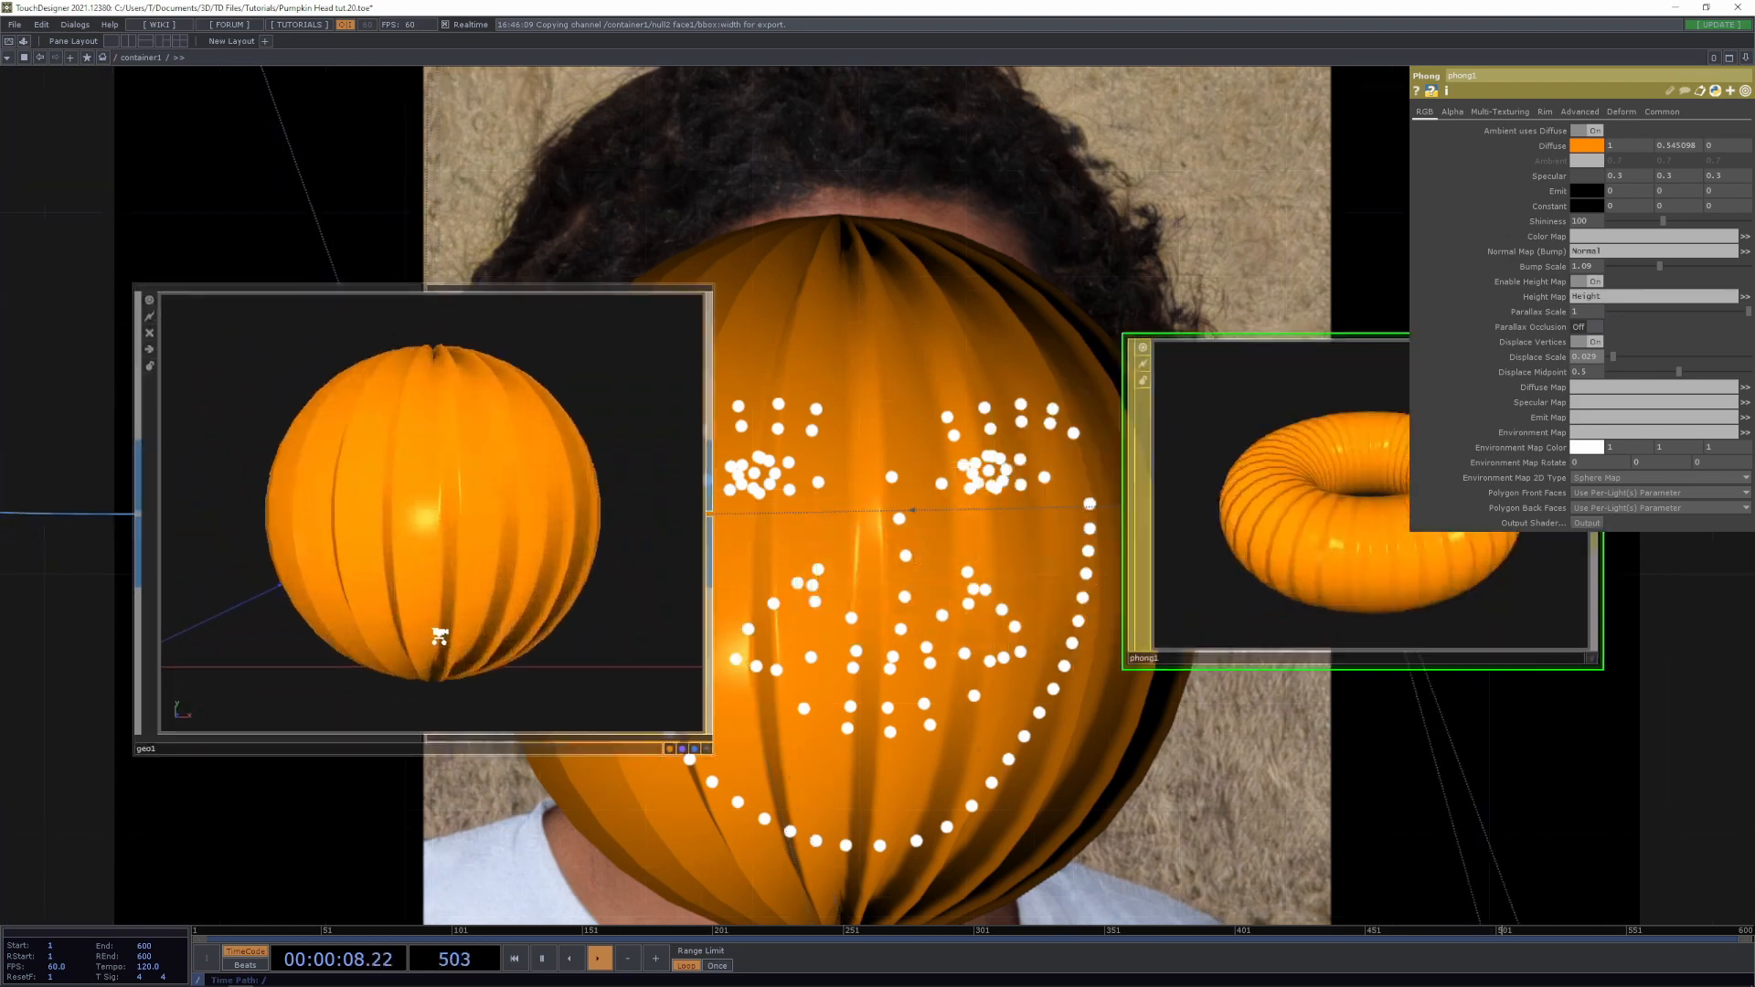
pyautogui.scroll(2, 440, 637)
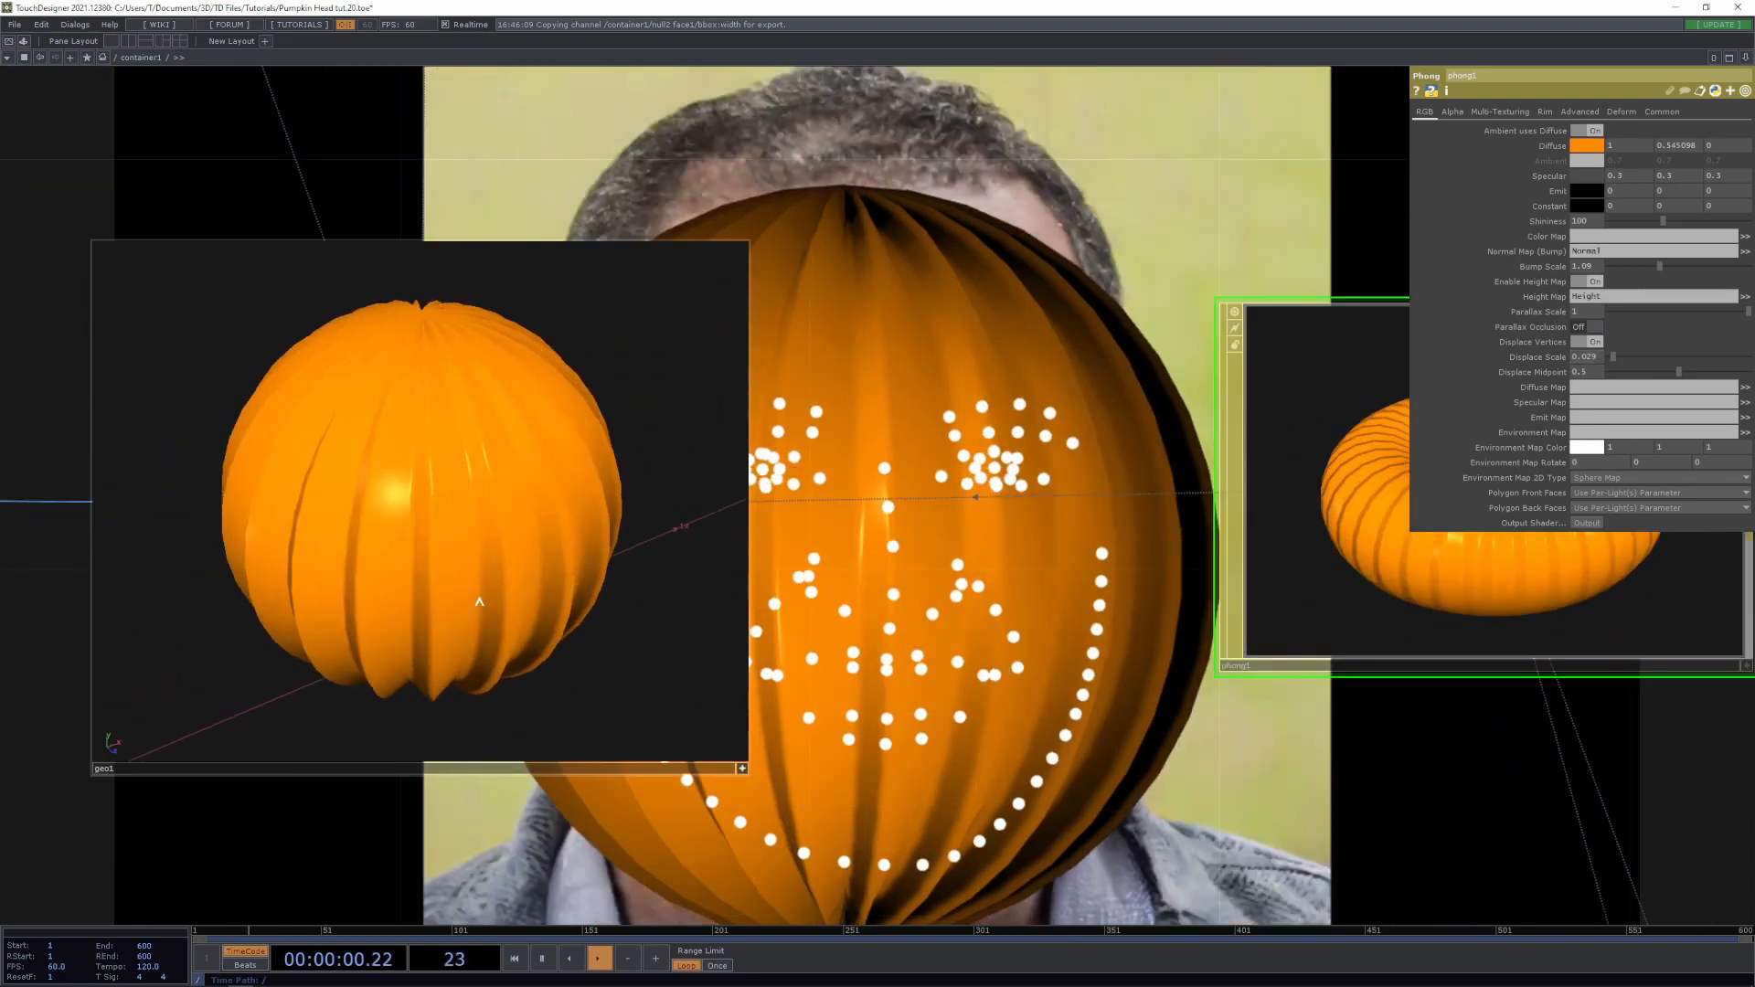
pyautogui.moveTo(479, 601); pyautogui.dragTo(494, 639)
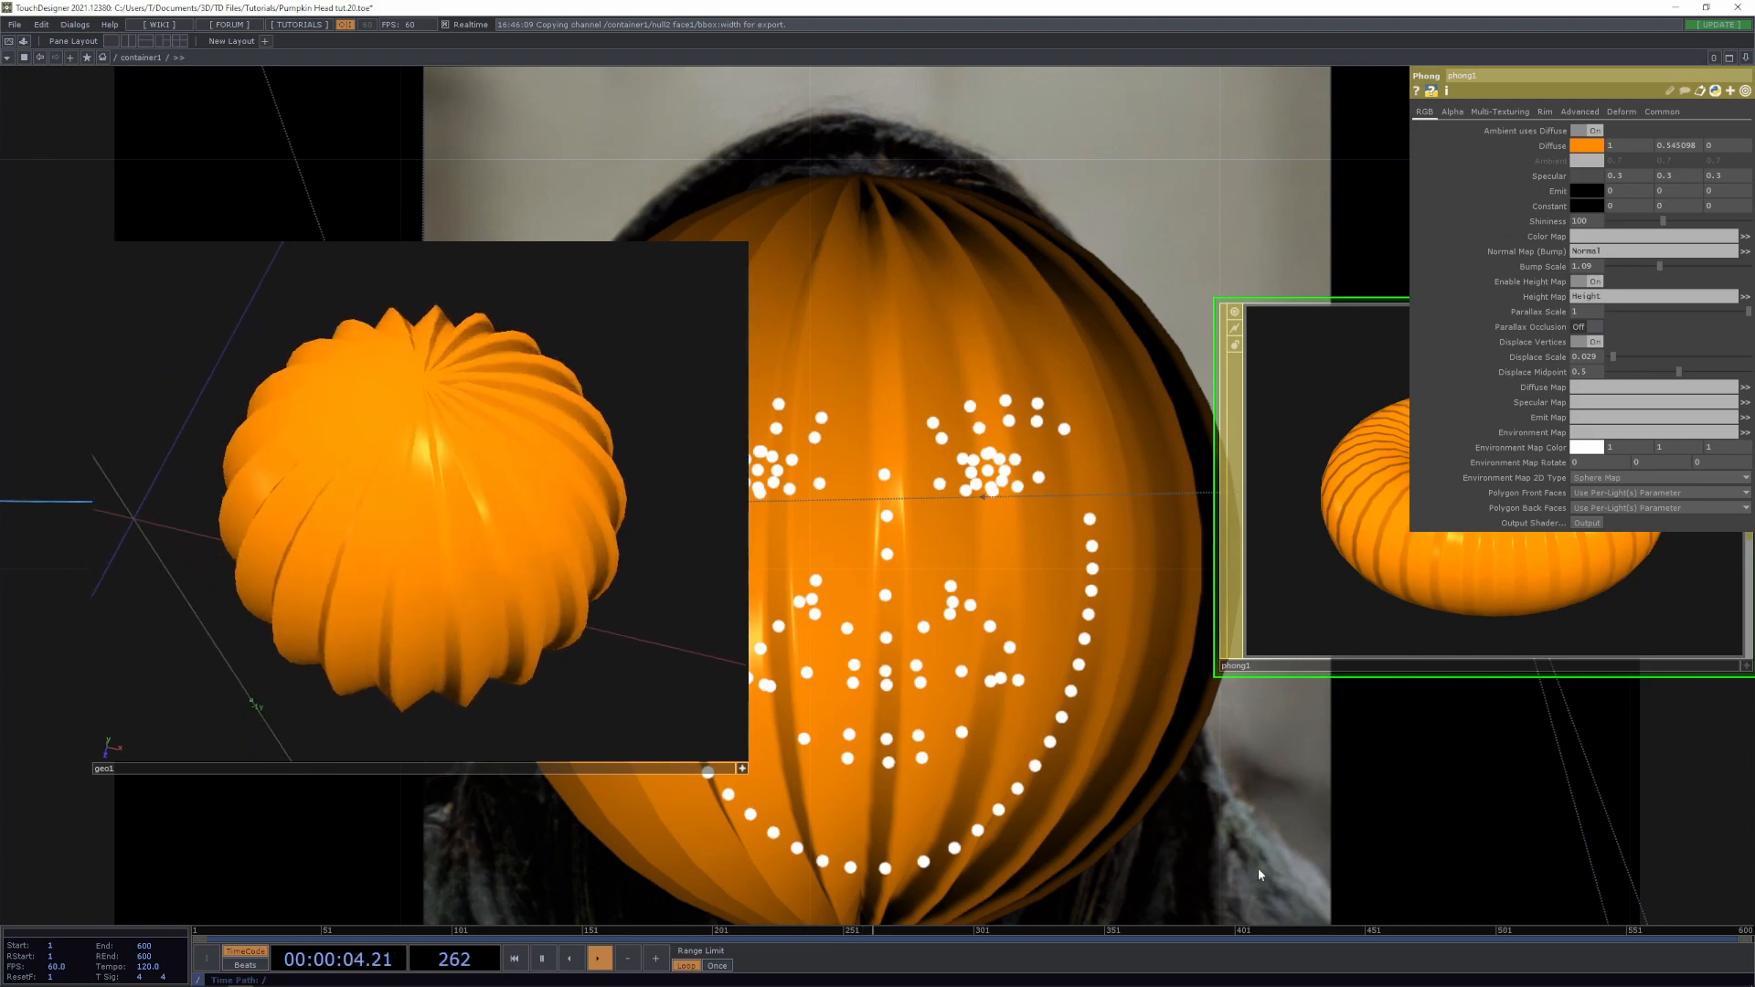
pyautogui.moveTo(1259, 874); pyautogui.dragTo(836, 428)
pyautogui.moveTo(977, 609); pyautogui.dragTo(1097, 745, button='middle')
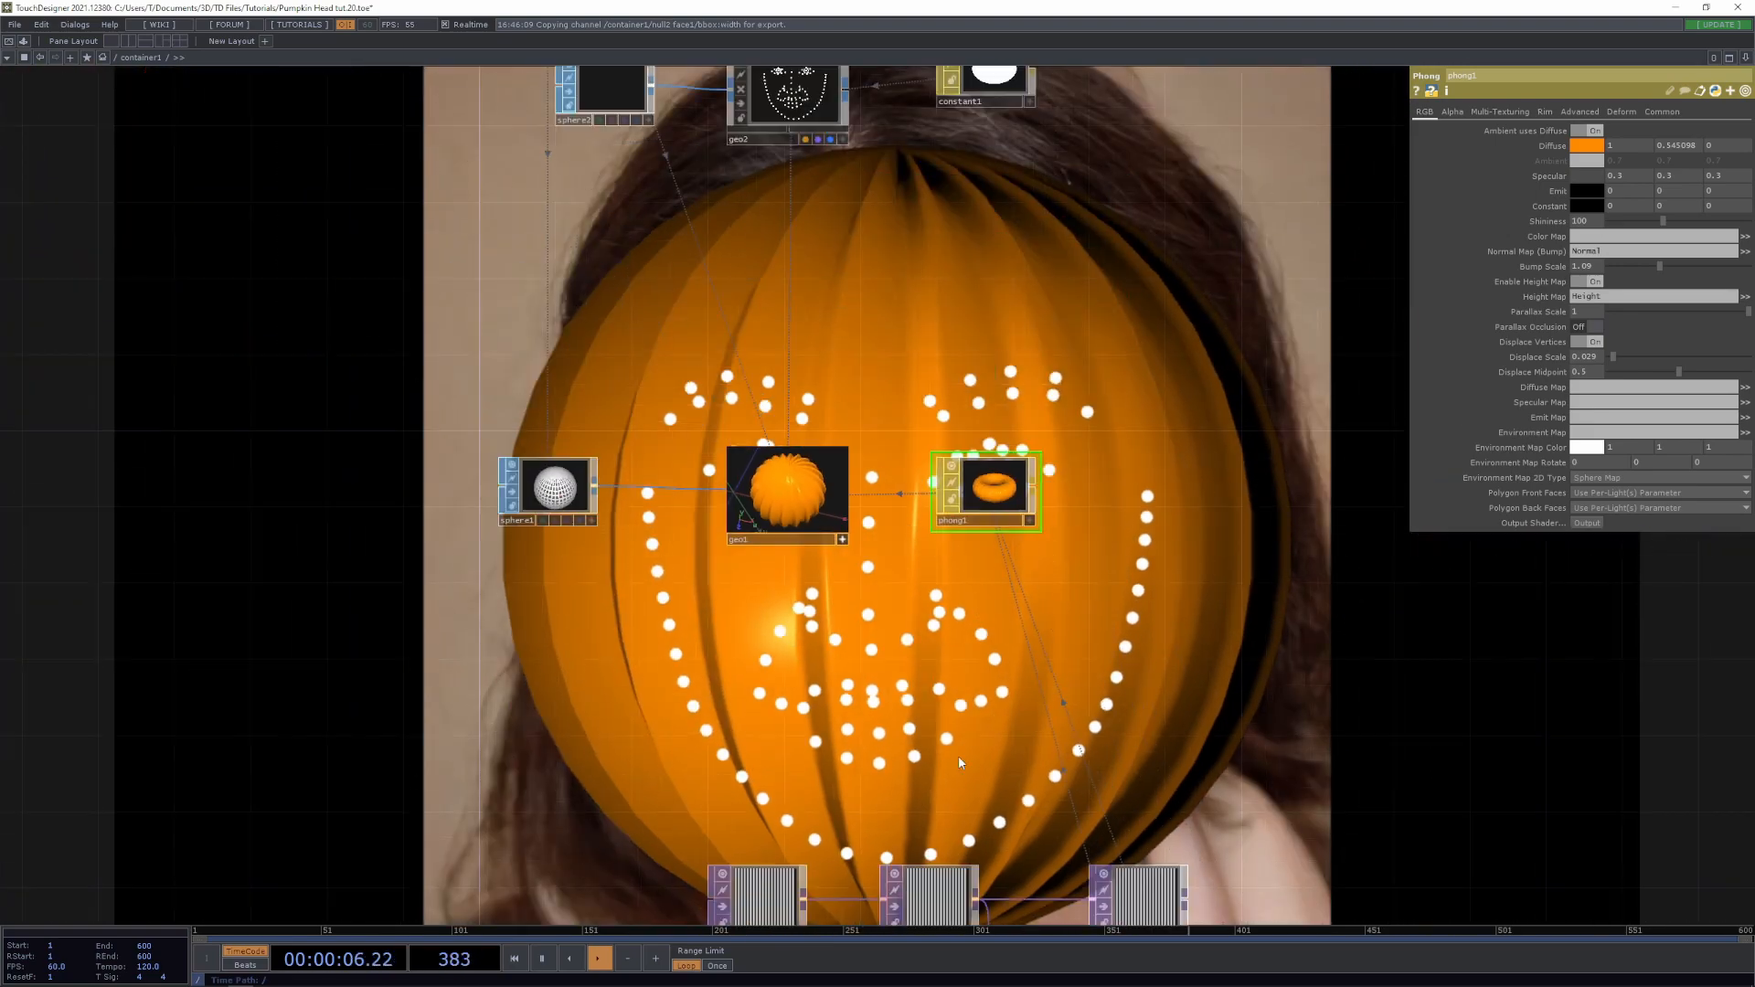
# Insert a Displace TOP on the wire between ramp1 and null4
pyautogui.moveTo(1097, 777); pyautogui.dragTo(1001, 444)
pyautogui.moveTo(1063, 692); pyautogui.dragTo(895, 563, button='middle')
pyautogui.moveTo(266, 618); pyautogui.dragTo(1126, 662)
pyautogui.moveTo(1204, 492); pyautogui.dragTo(681, 492)
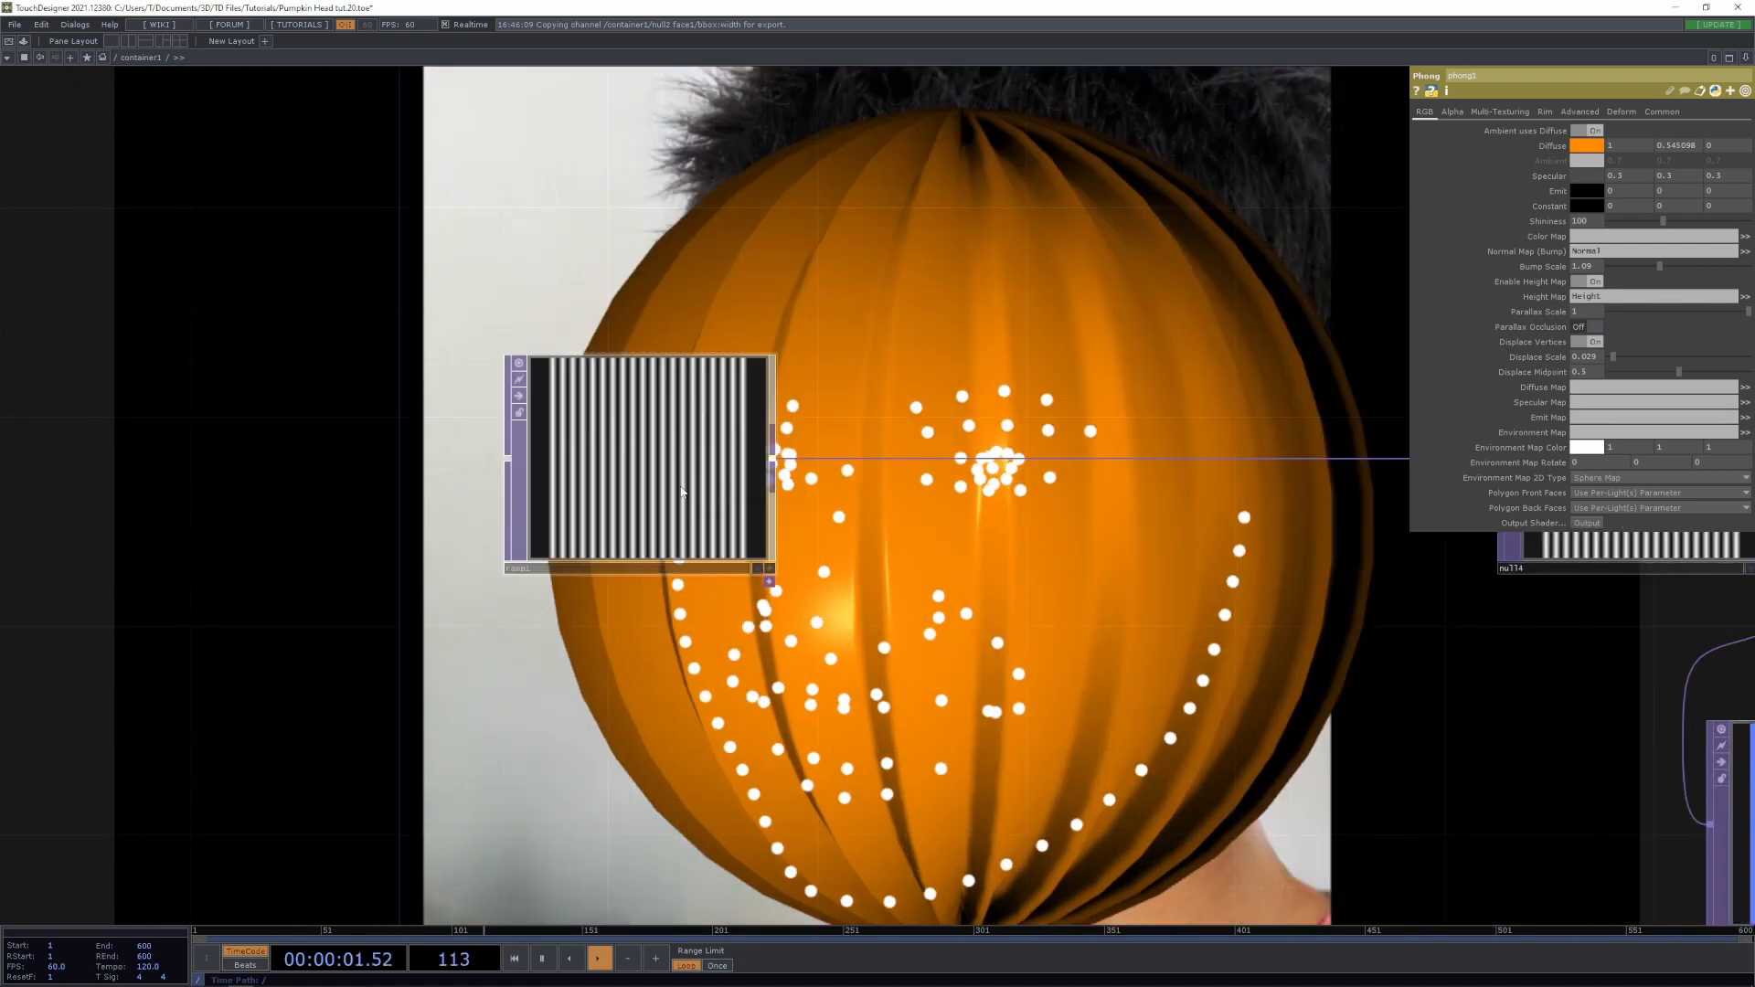
pyautogui.moveTo(1078, 660); pyautogui.dragTo(811, 529)
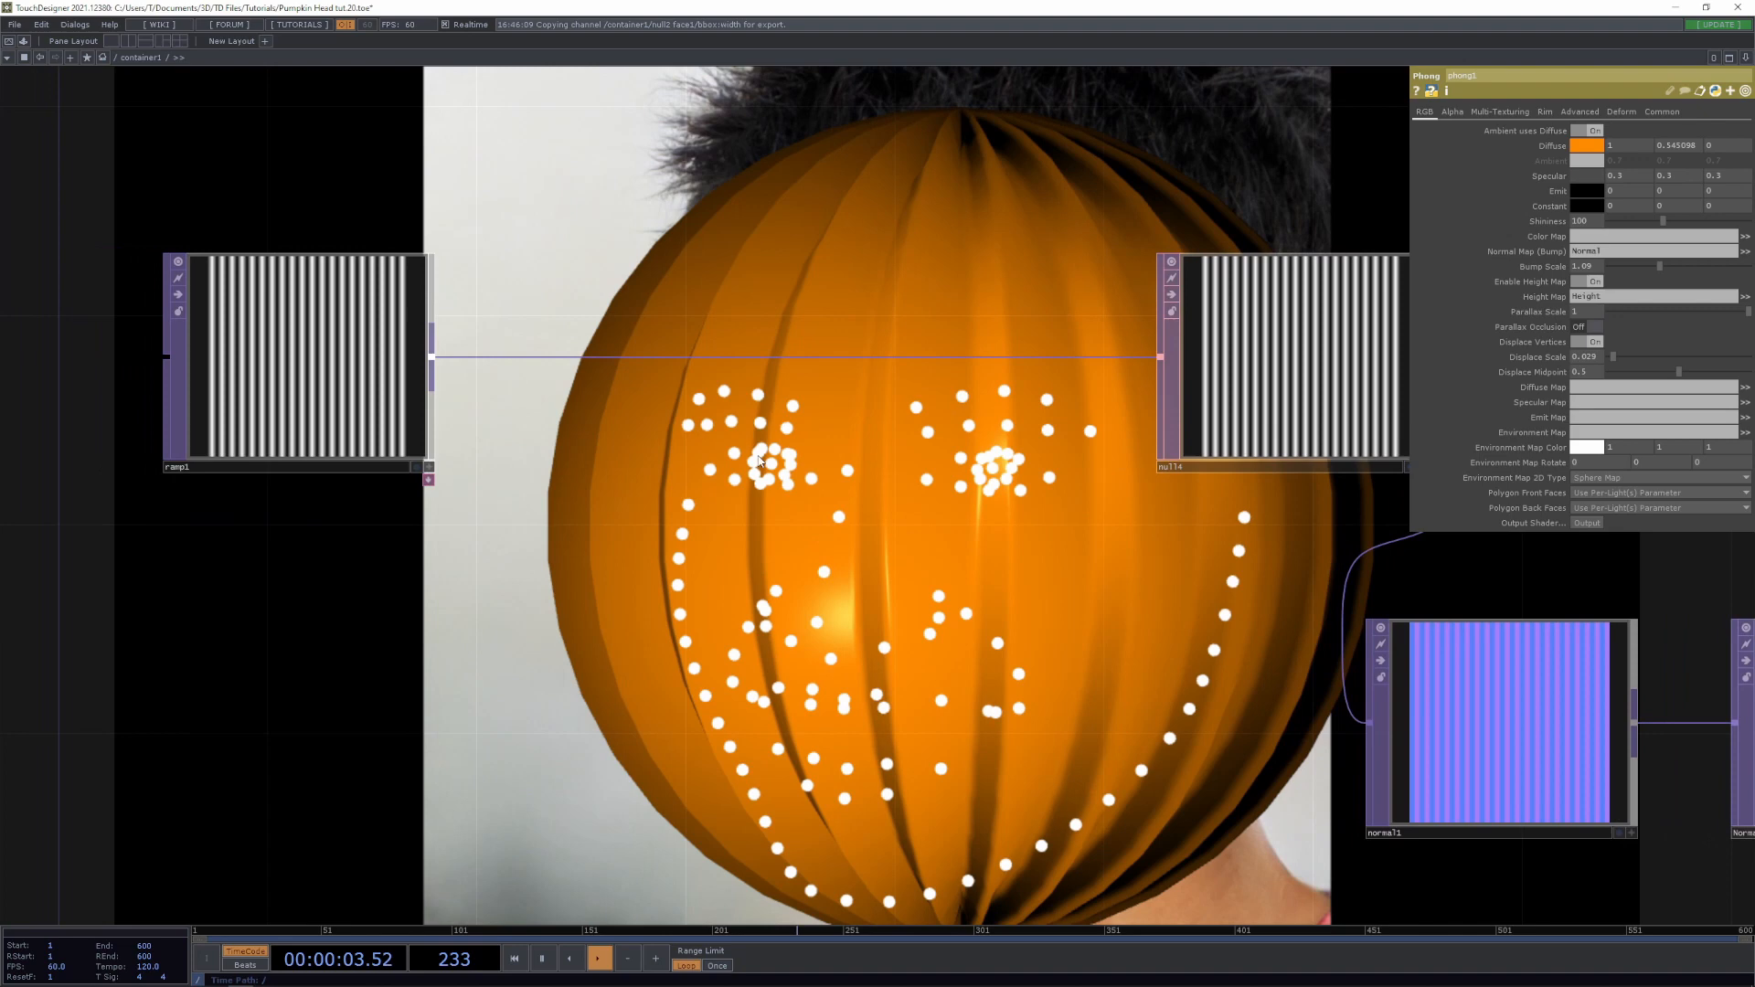
pyautogui.rightClick(702, 361)
pyautogui.click(726, 340)
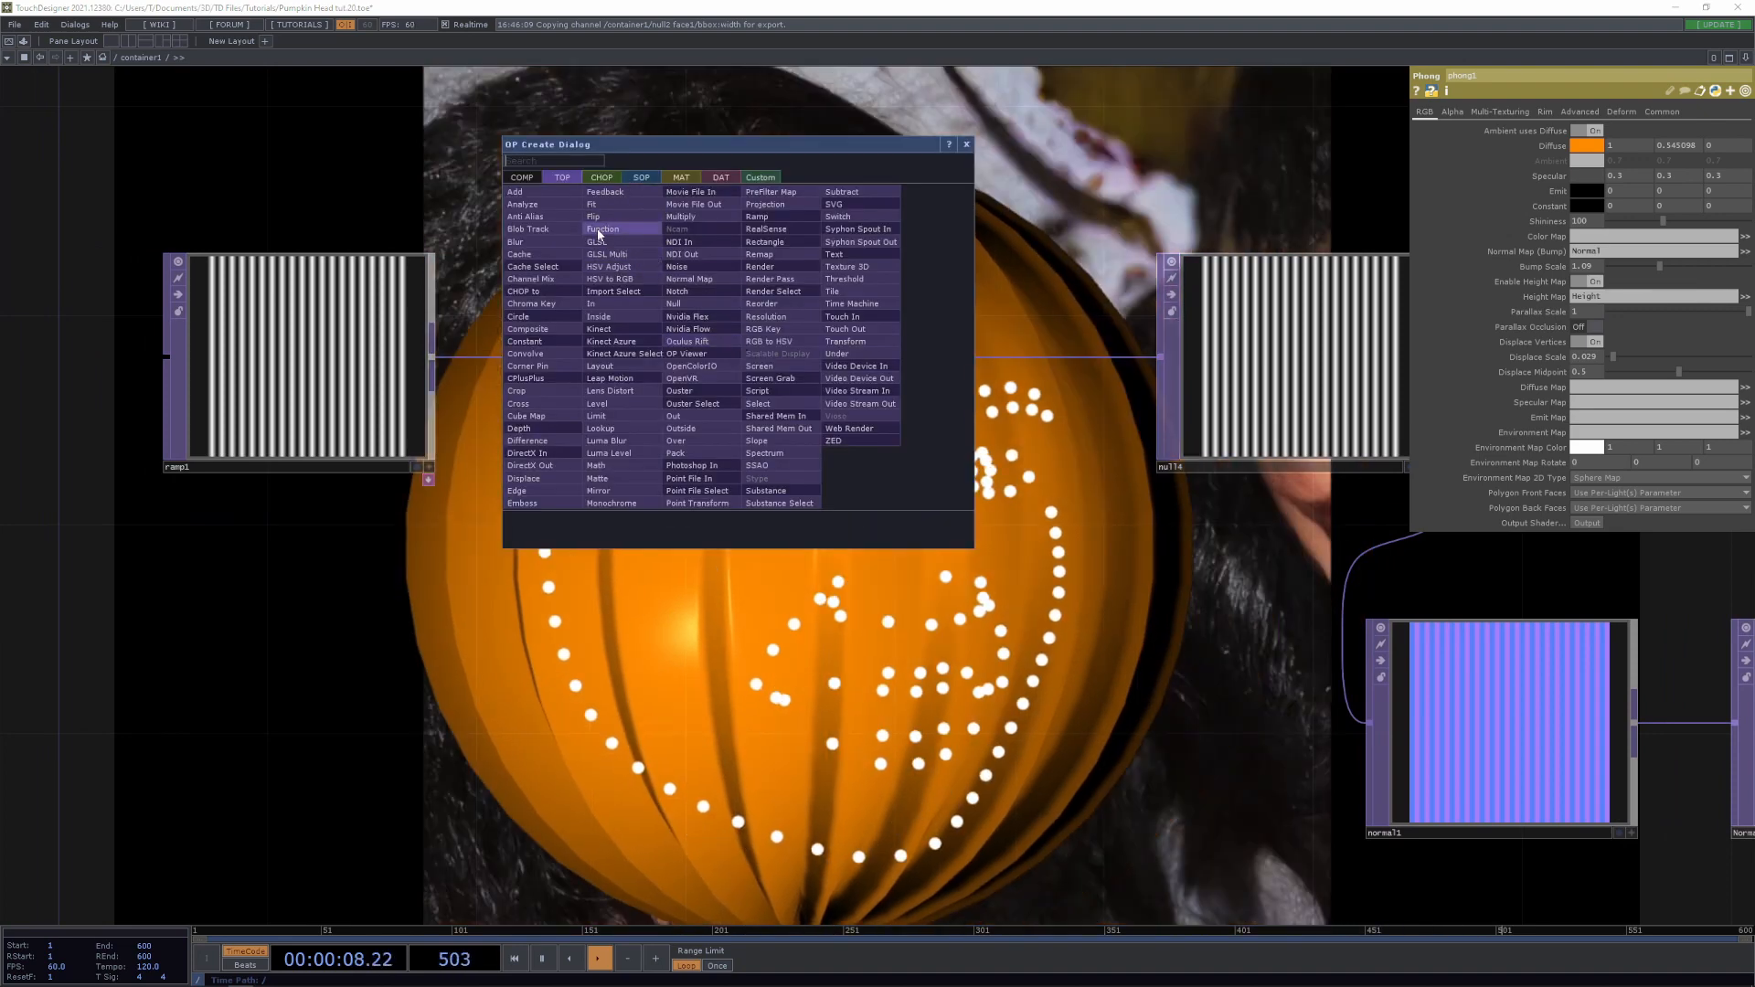
pyautogui.click(546, 480)
pyautogui.click(821, 361)
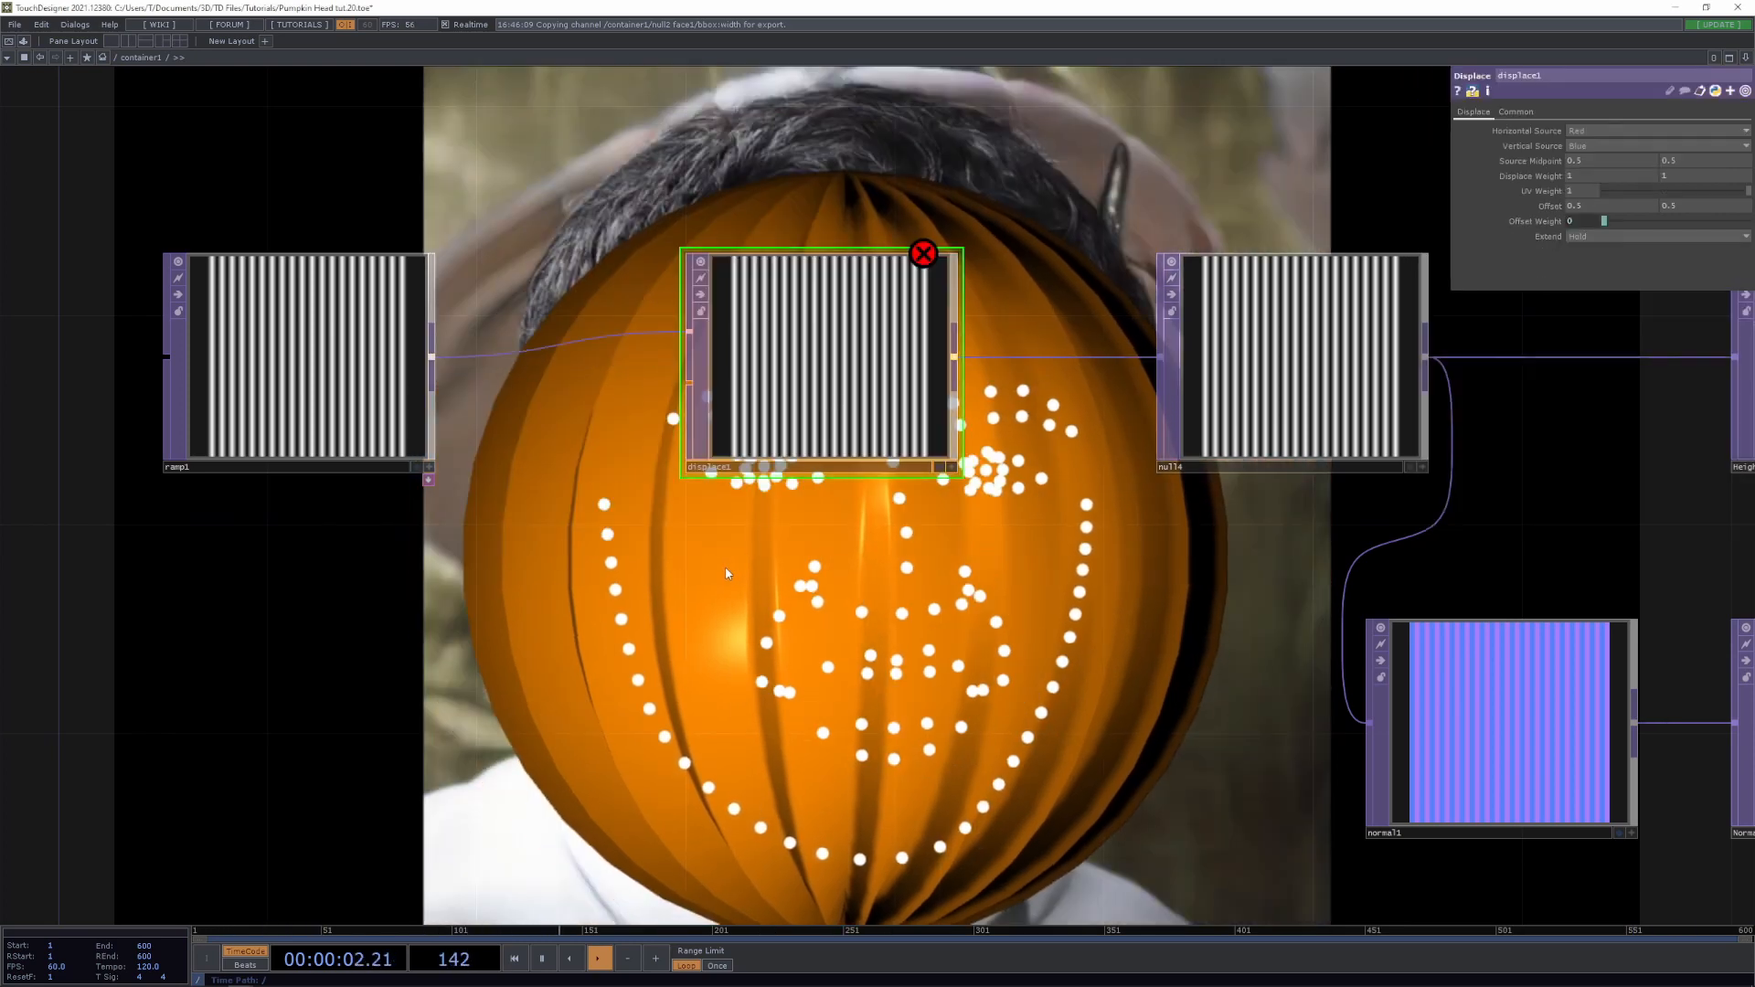
# Add a Noise TOP below ramp1 and connect it to the second input of displace1
pyautogui.moveTo(726, 568); pyautogui.dragTo(1095, 543)
pyautogui.rightClick(799, 332)
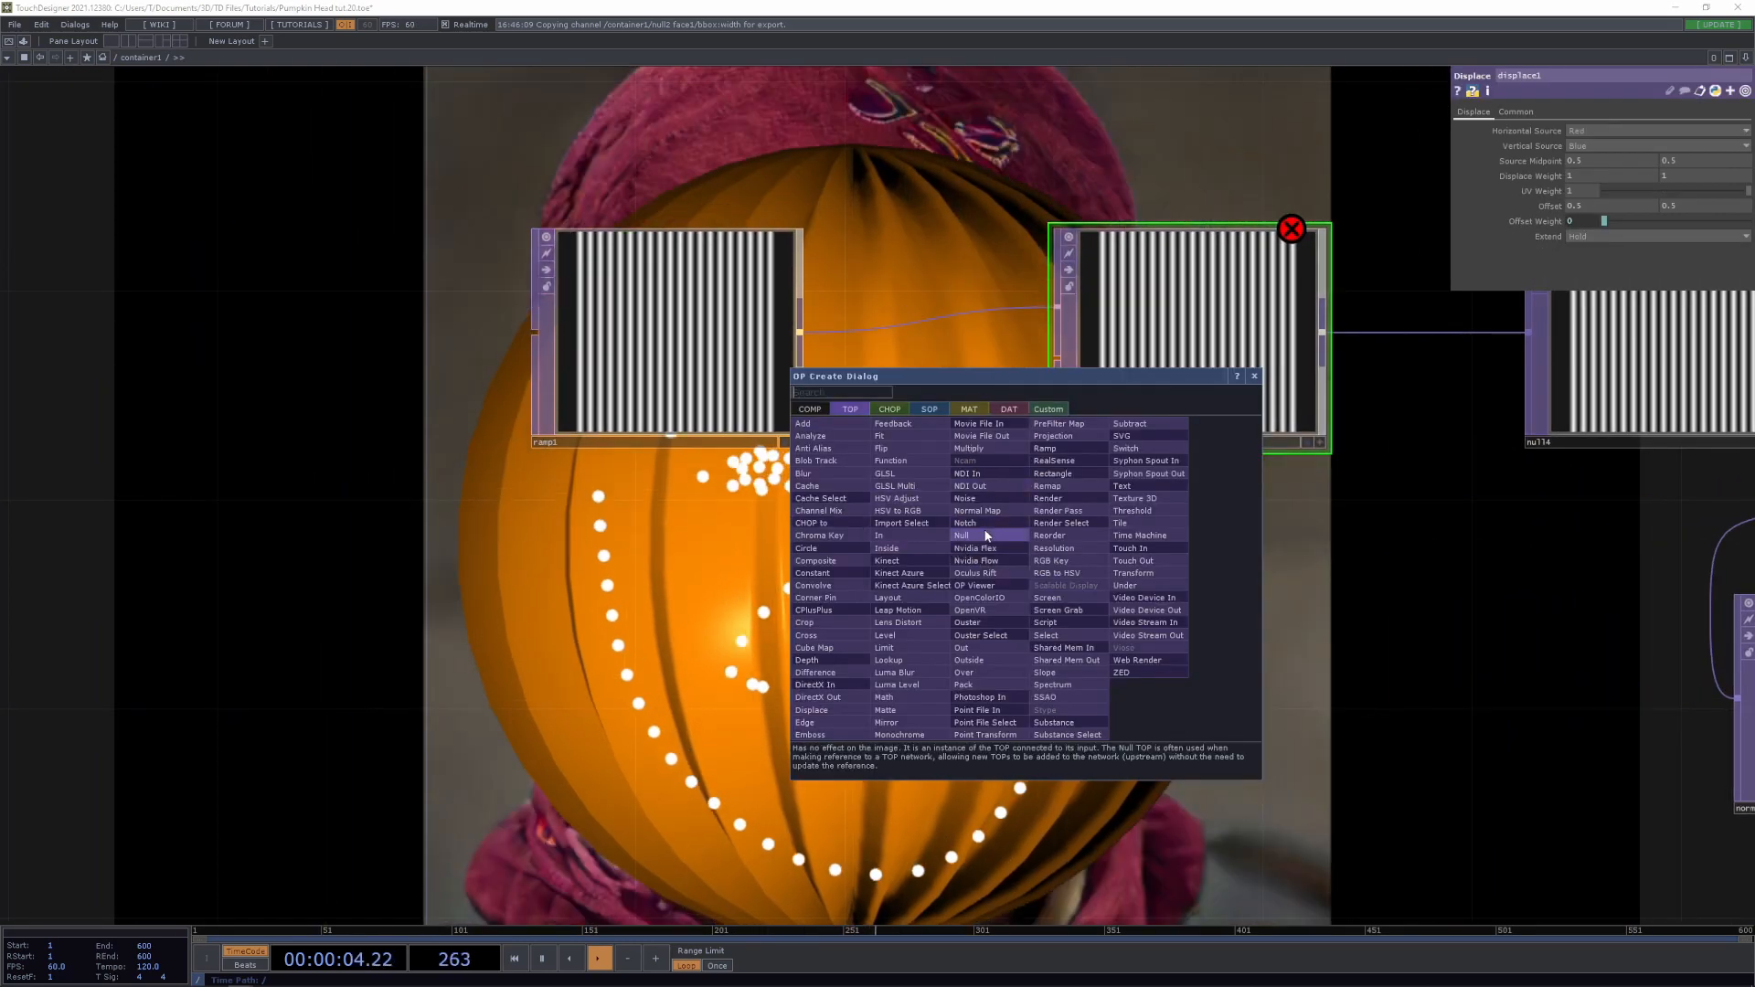
pyautogui.click(965, 498)
pyautogui.click(788, 713)
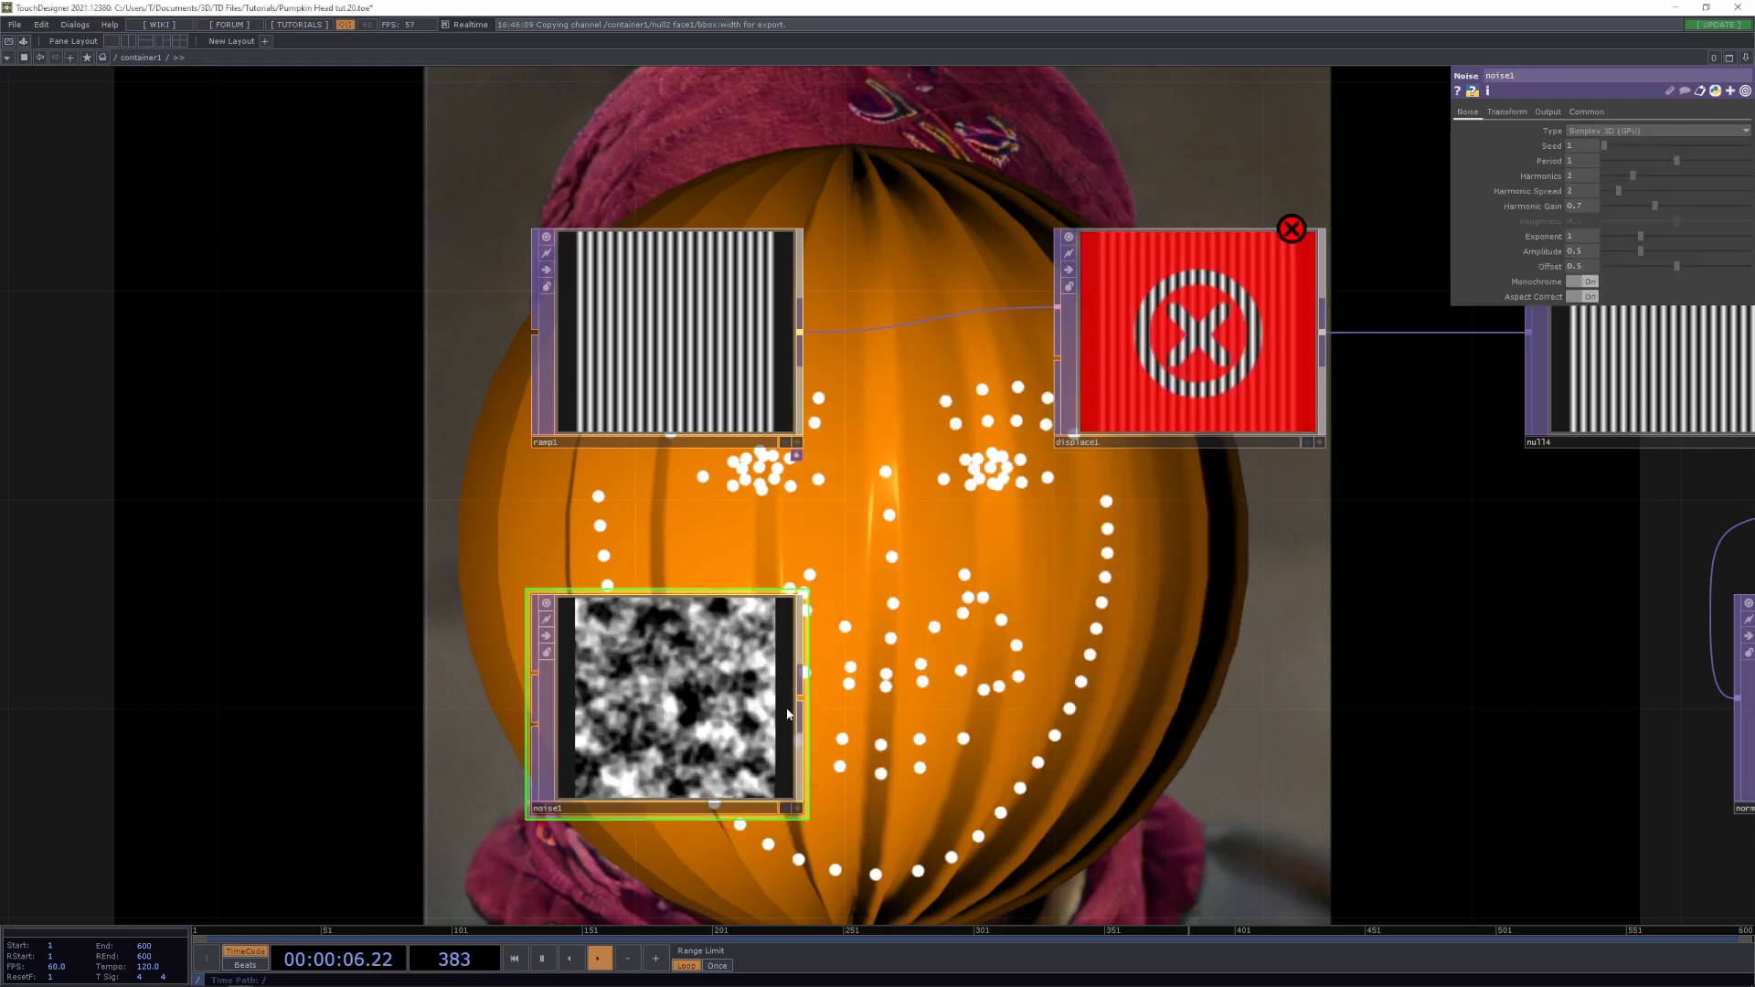
pyautogui.moveTo(801, 704); pyautogui.dragTo(1058, 358)
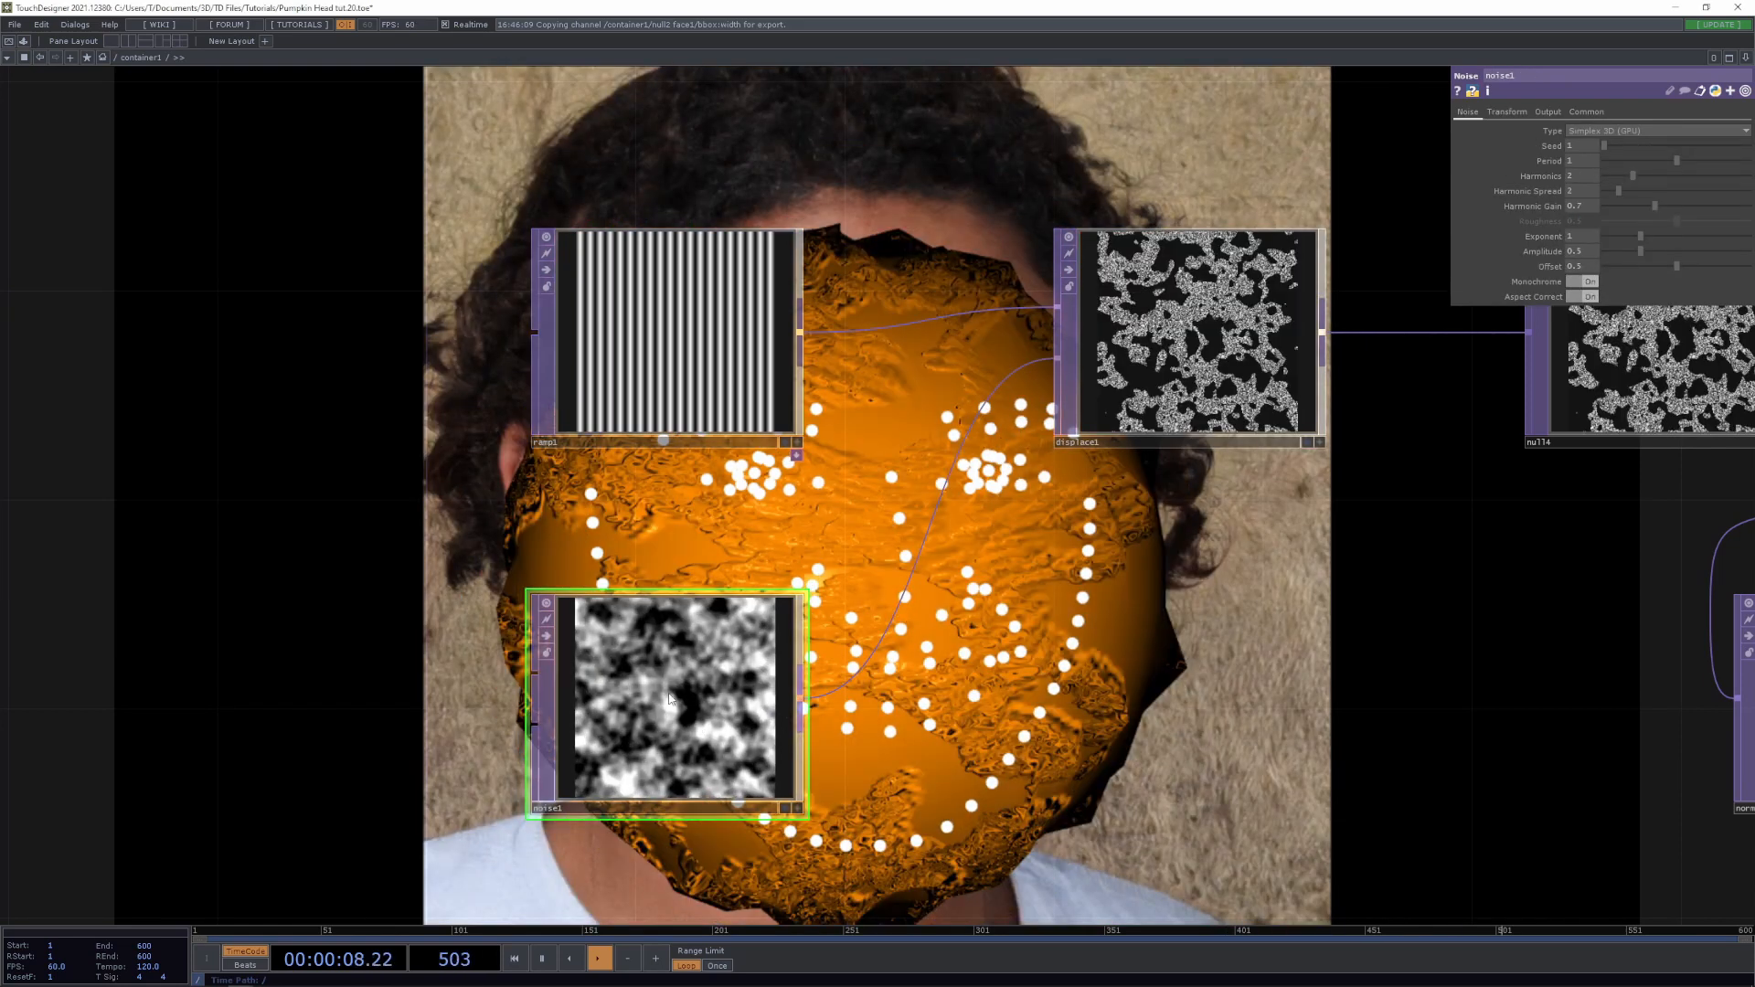
# Turn off Monochrome on noise1 and set both of displace1's displace weights to 0.004
pyautogui.click(1582, 283)
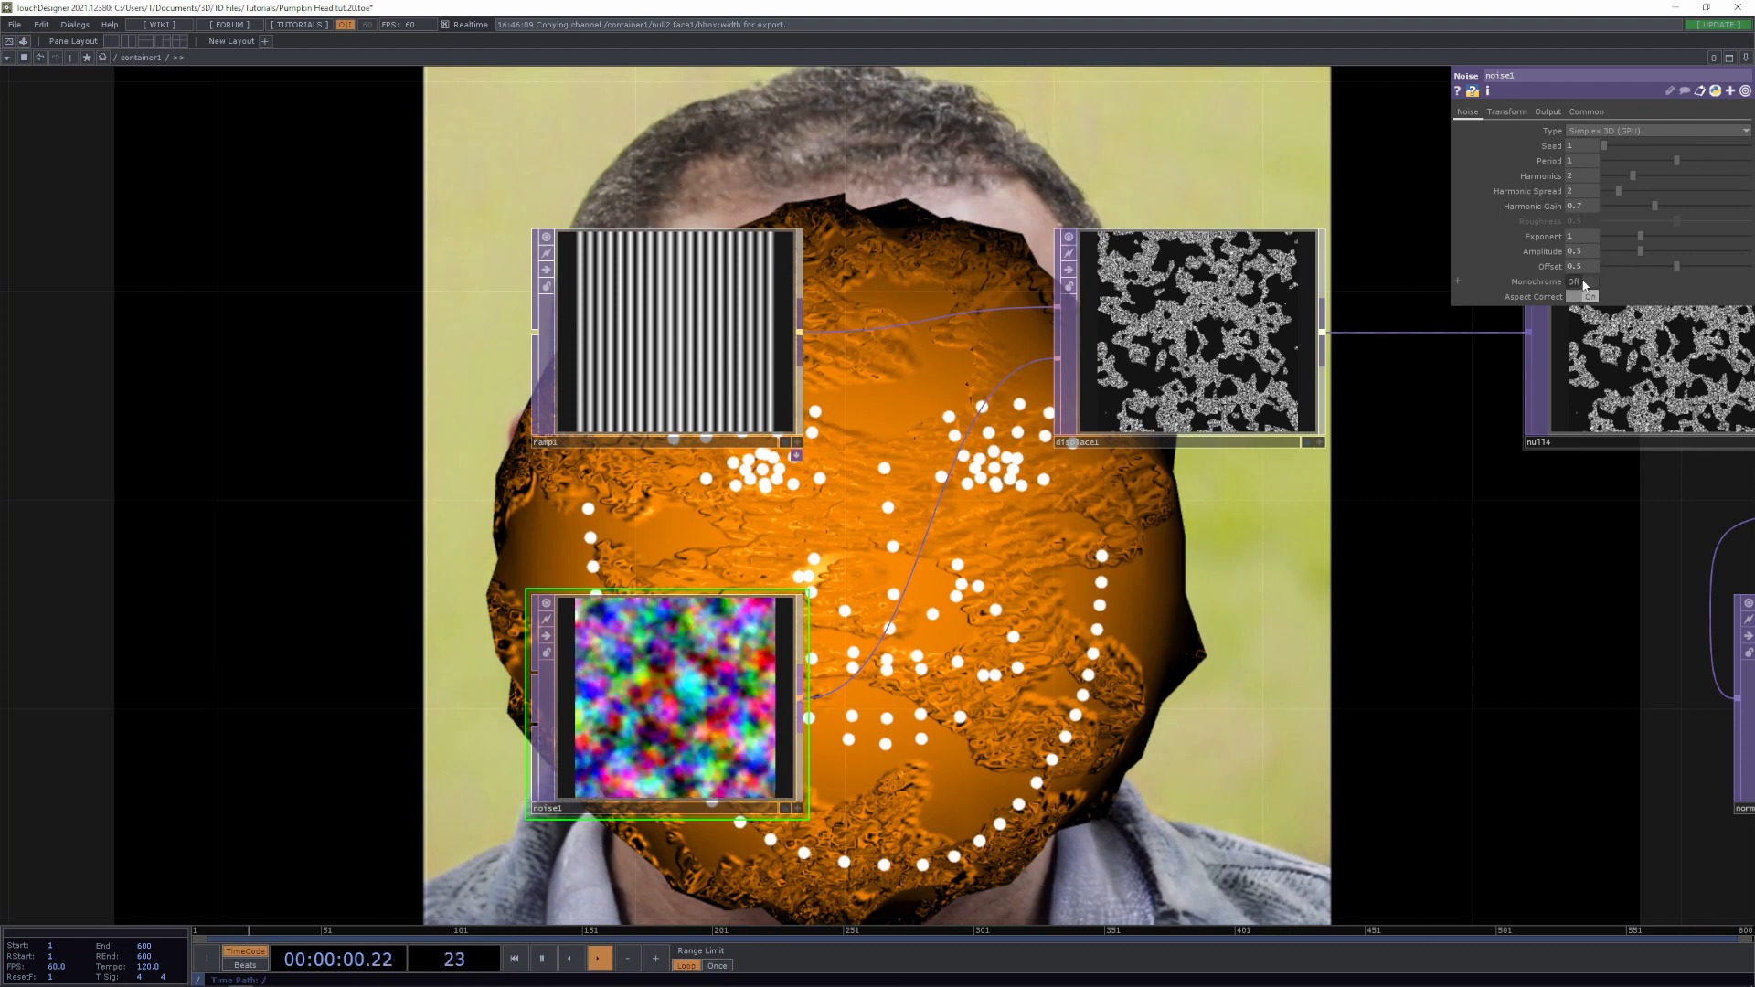
pyautogui.click(1269, 332)
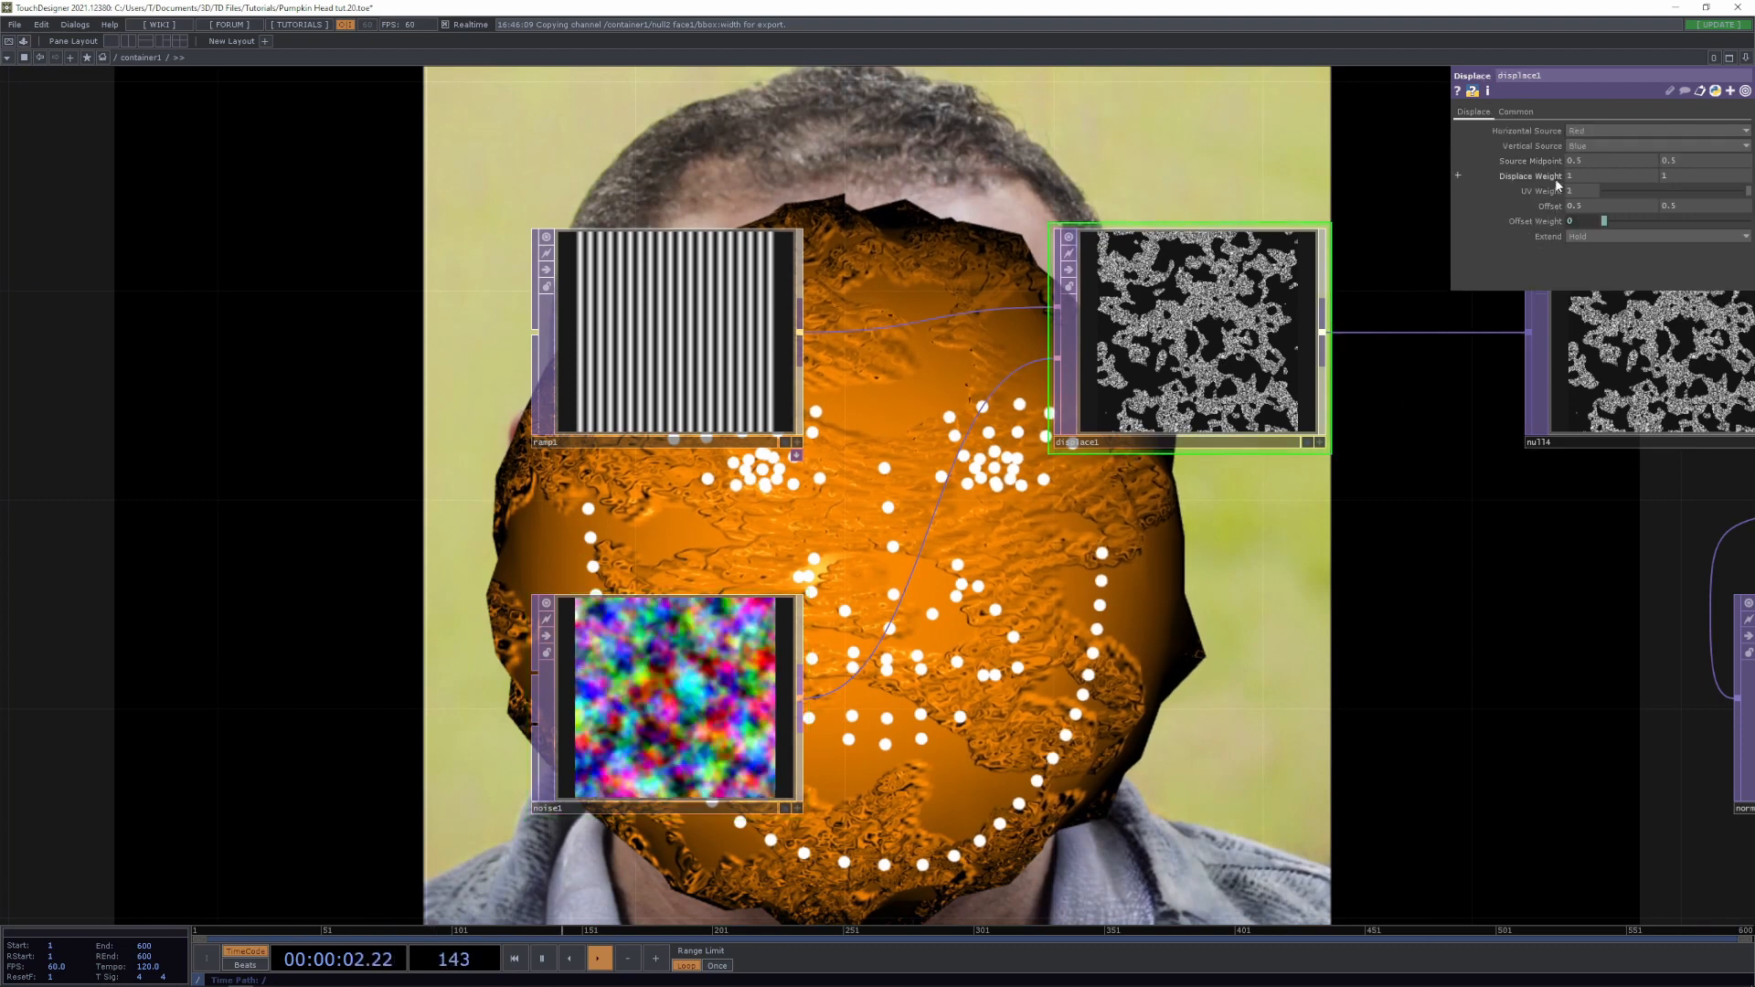
pyautogui.moveTo(1554, 177)
pyautogui.mouseDown(button='middle')
pyautogui.moveTo(1519, 166)
pyautogui.moveTo(1564, 192)
pyautogui.moveTo(1548, 153)
pyautogui.mouseUp(button='middle')
# Set phong1's bump scale to 0.93 and its displace scale to 0.042
pyautogui.moveTo(1265, 657); pyautogui.dragTo(979, 765)
pyautogui.scroll(-4, 979, 764)
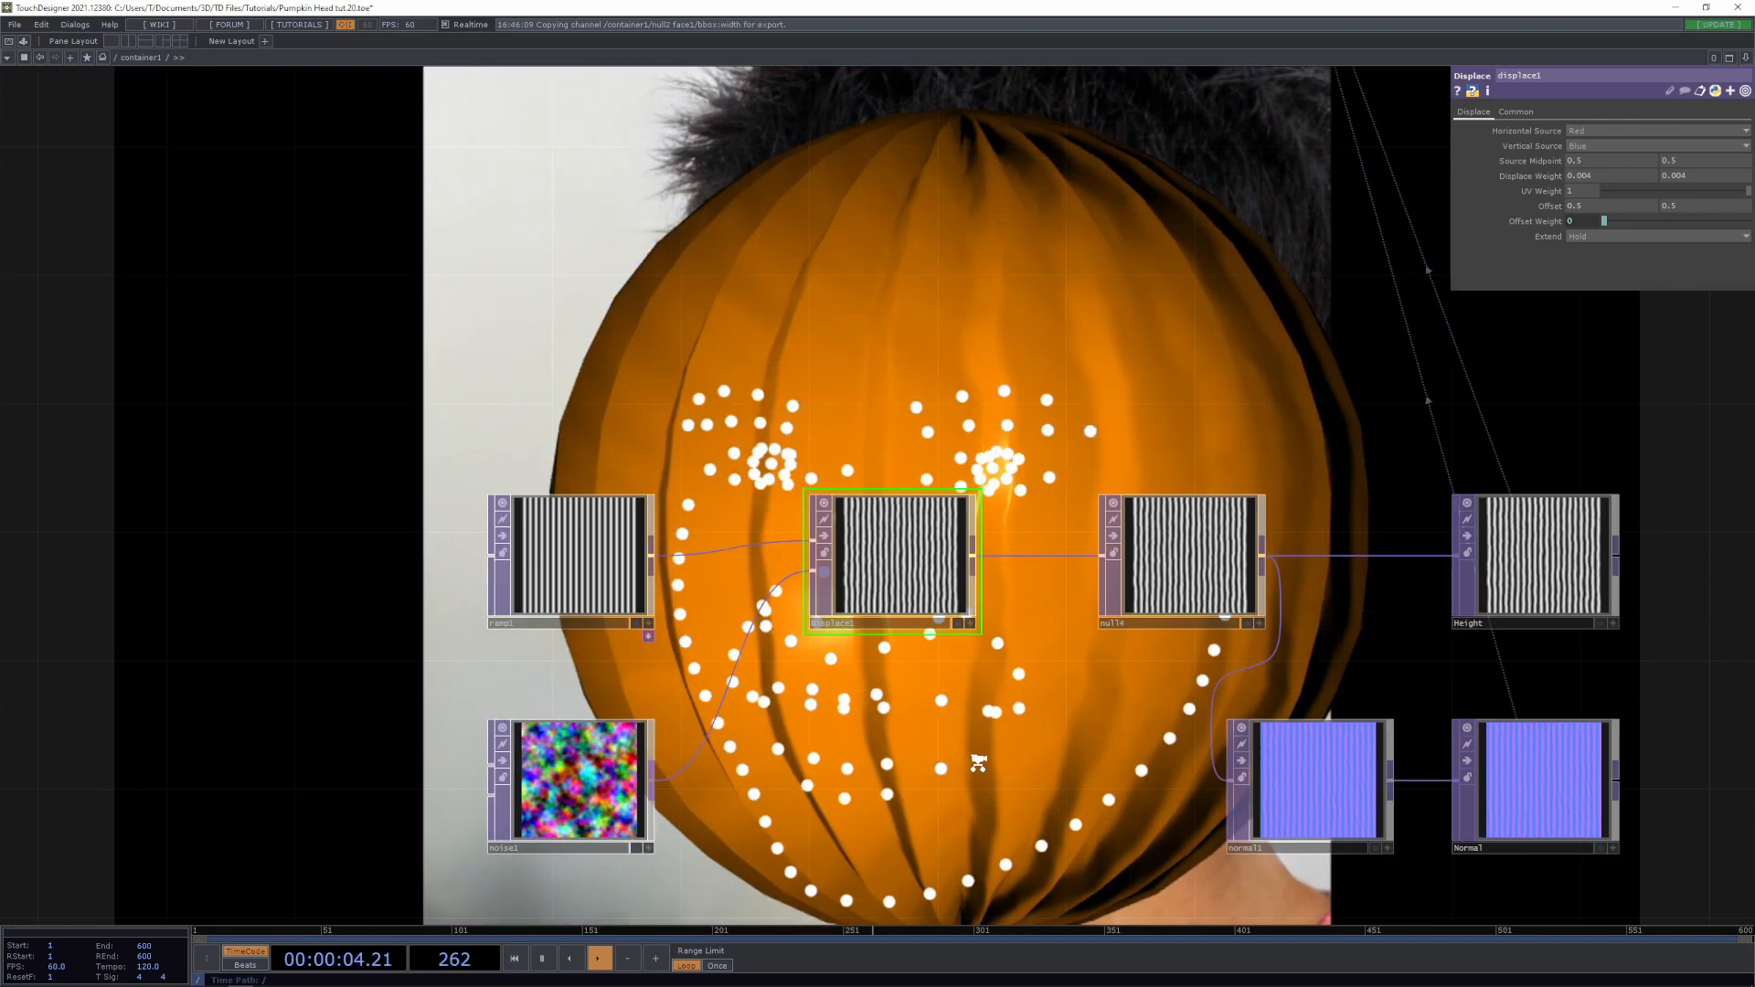
pyautogui.moveTo(1039, 535); pyautogui.dragTo(1011, 383)
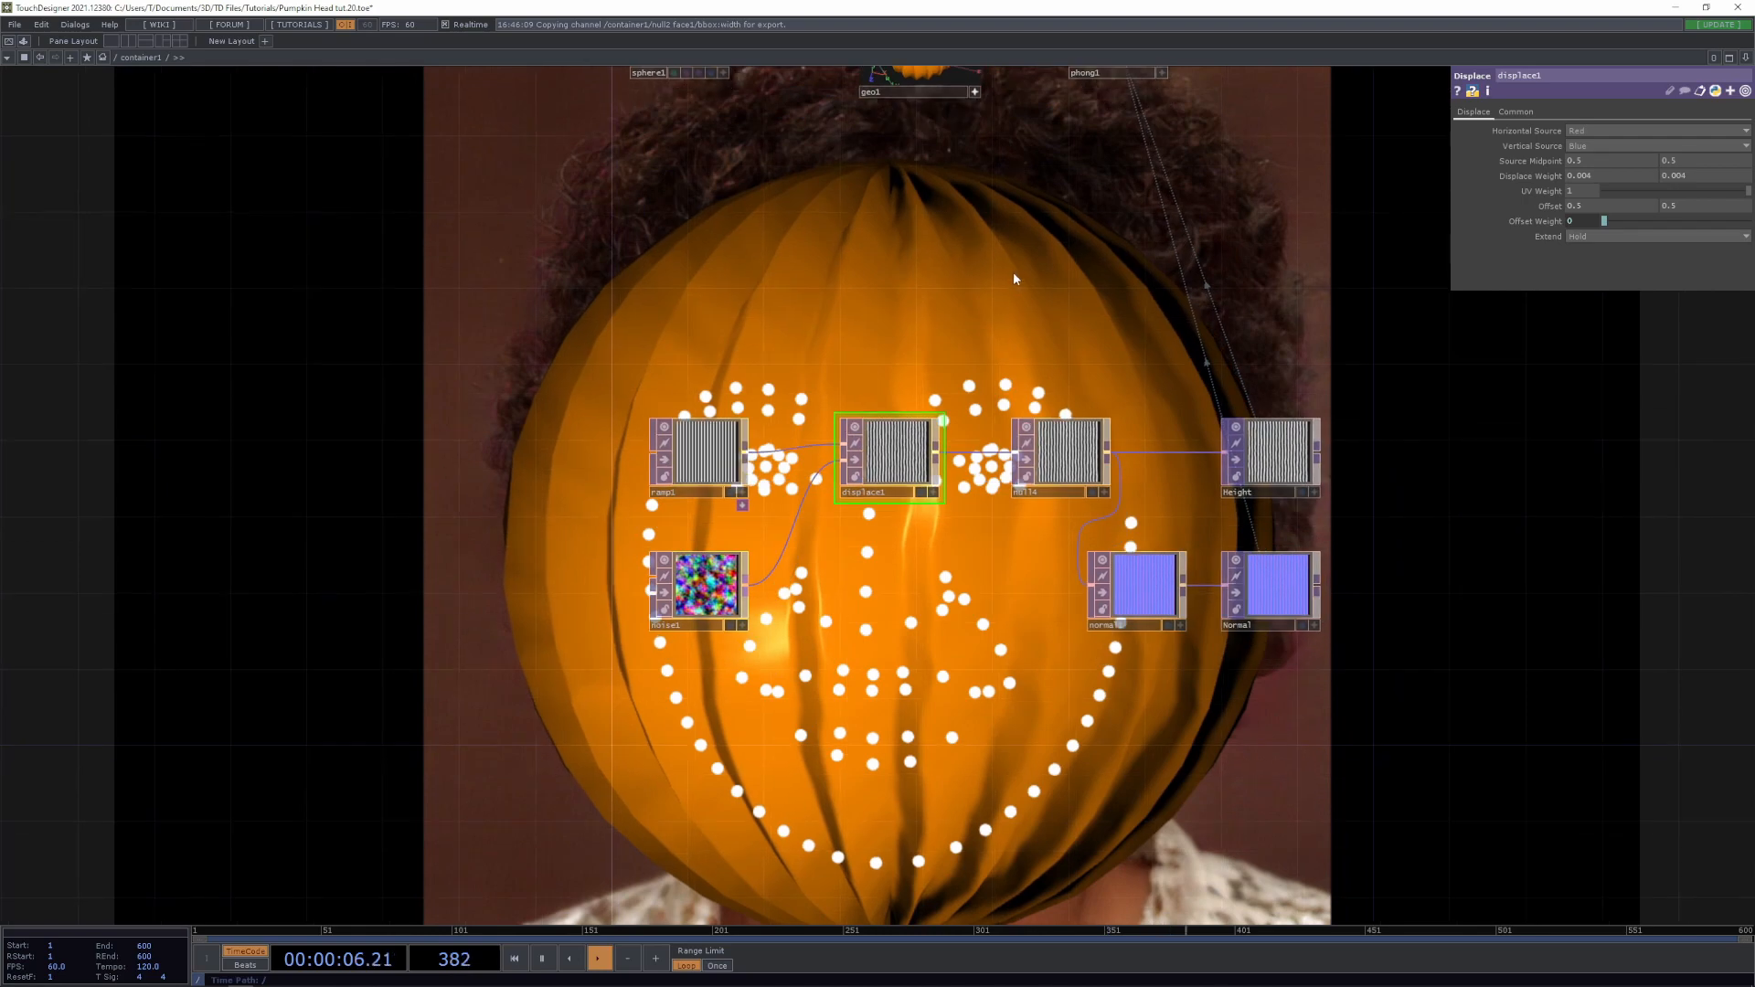
pyautogui.moveTo(1012, 271); pyautogui.dragTo(975, 387)
pyautogui.click(1087, 187)
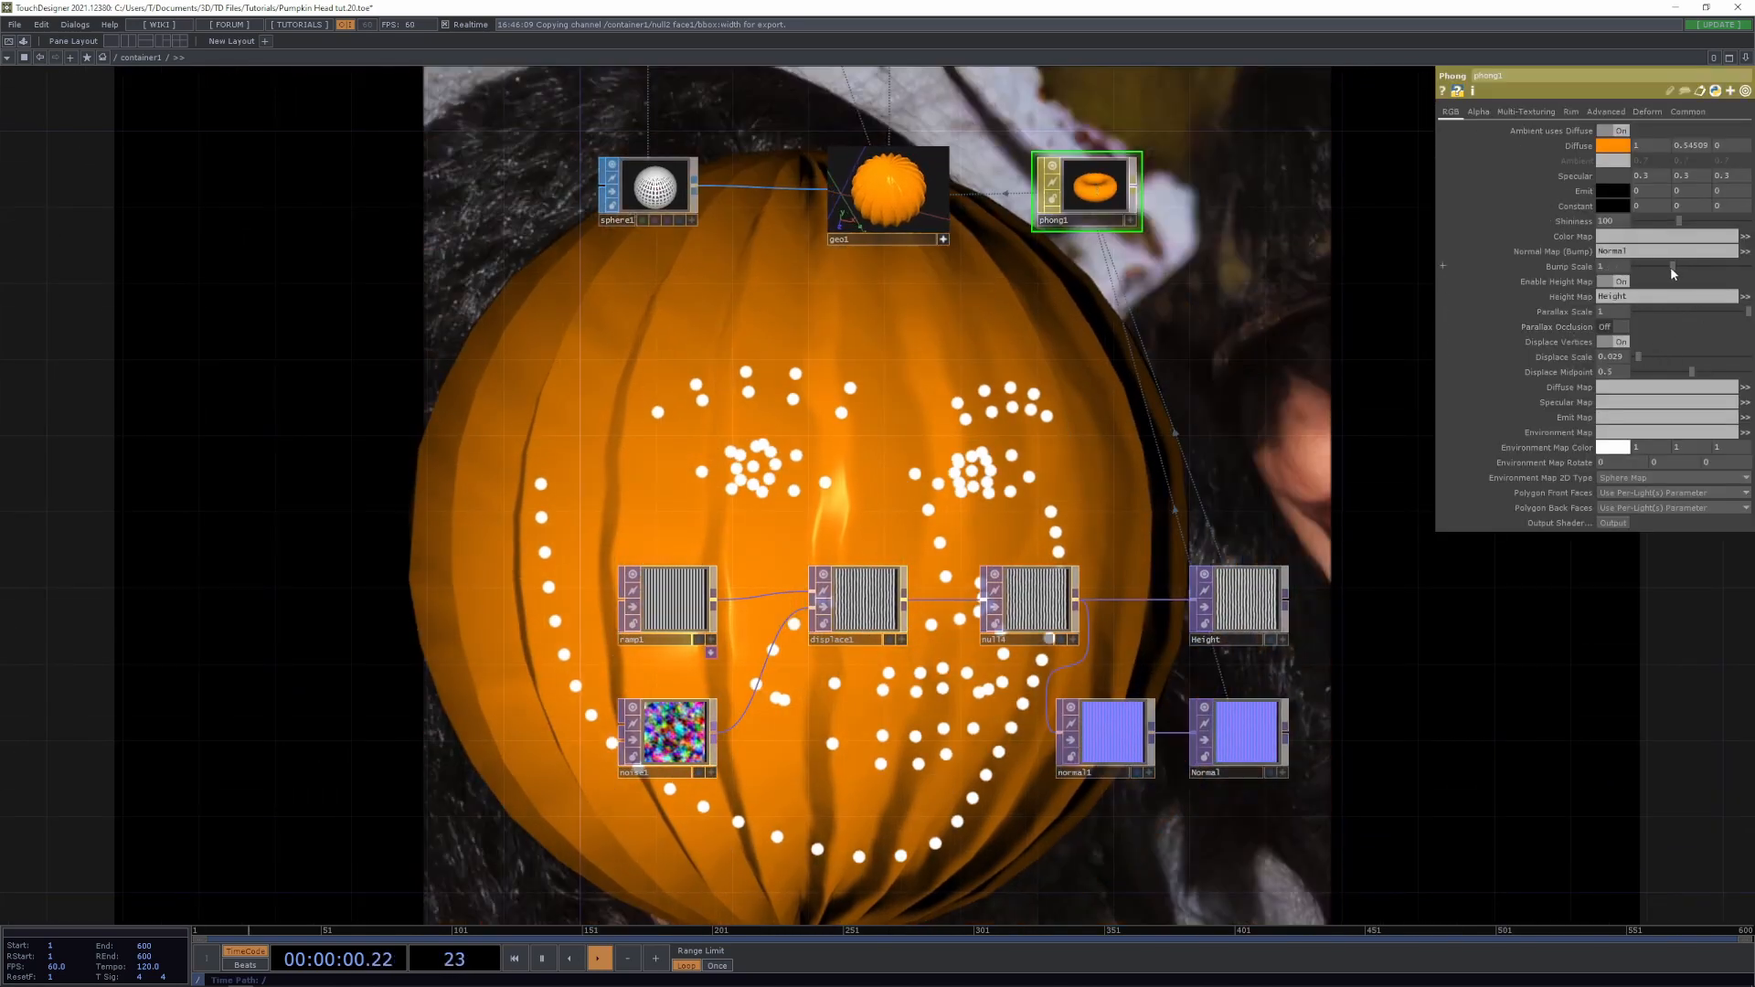
pyautogui.moveTo(1671, 268); pyautogui.dragTo(1668, 269)
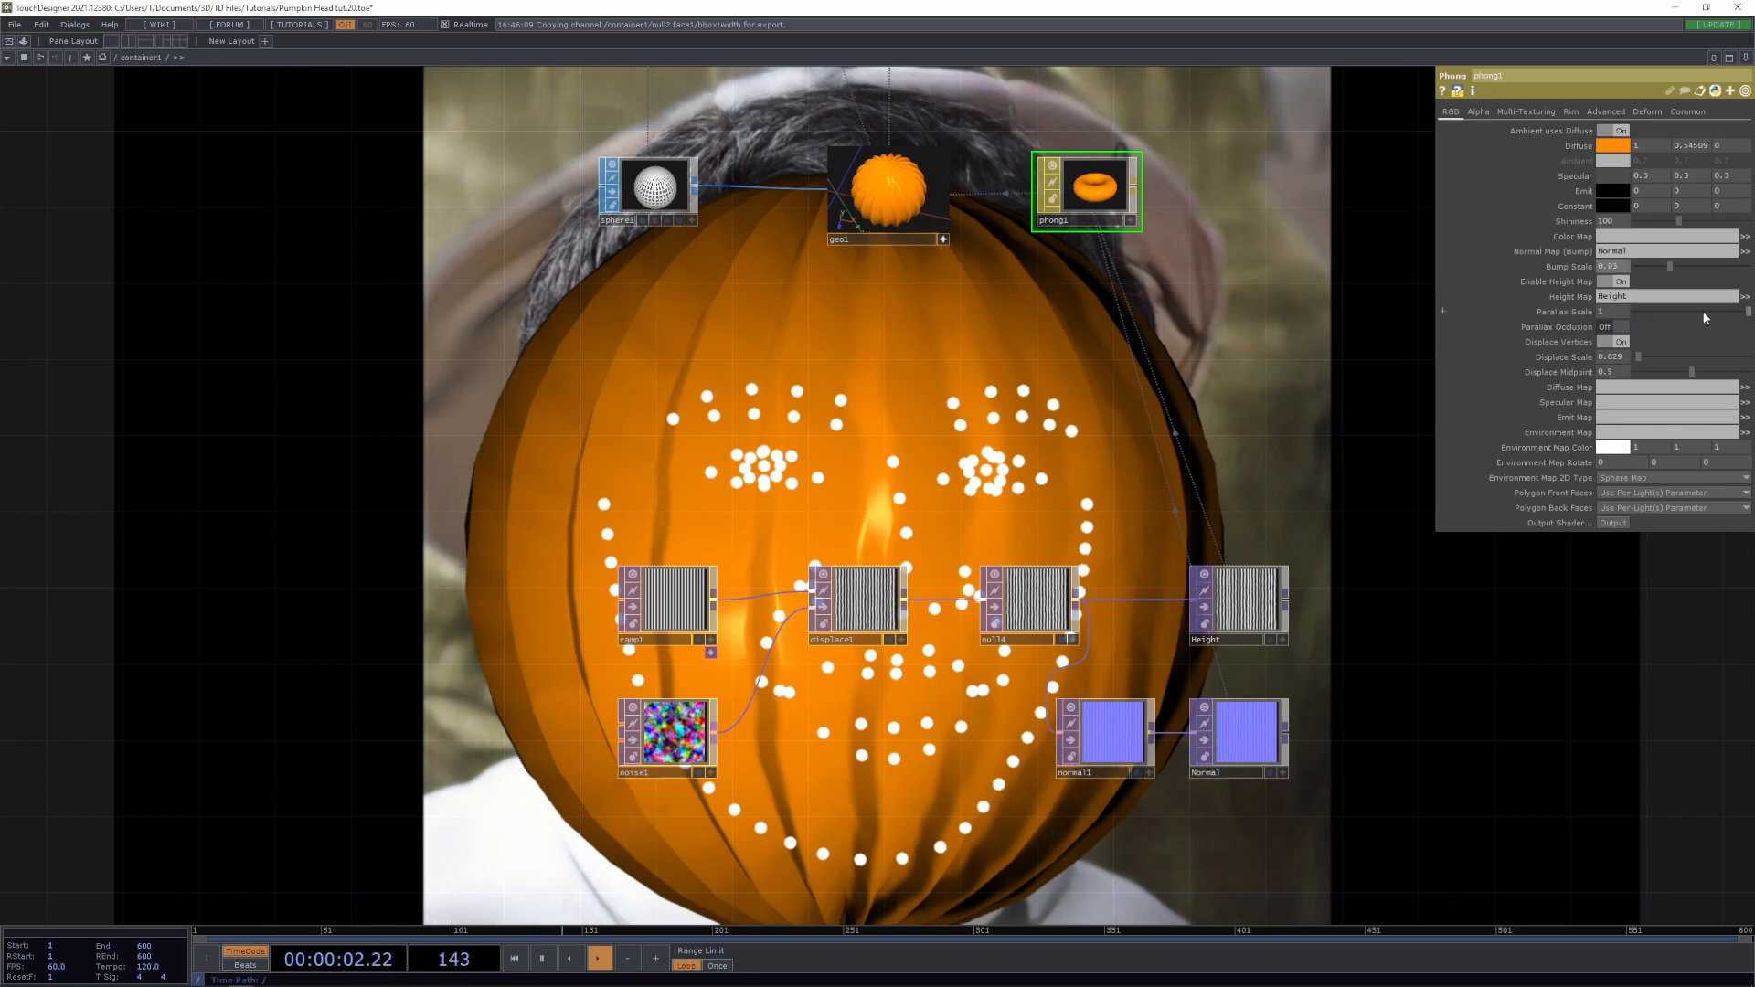
pyautogui.moveTo(1638, 356); pyautogui.dragTo(1638, 360)
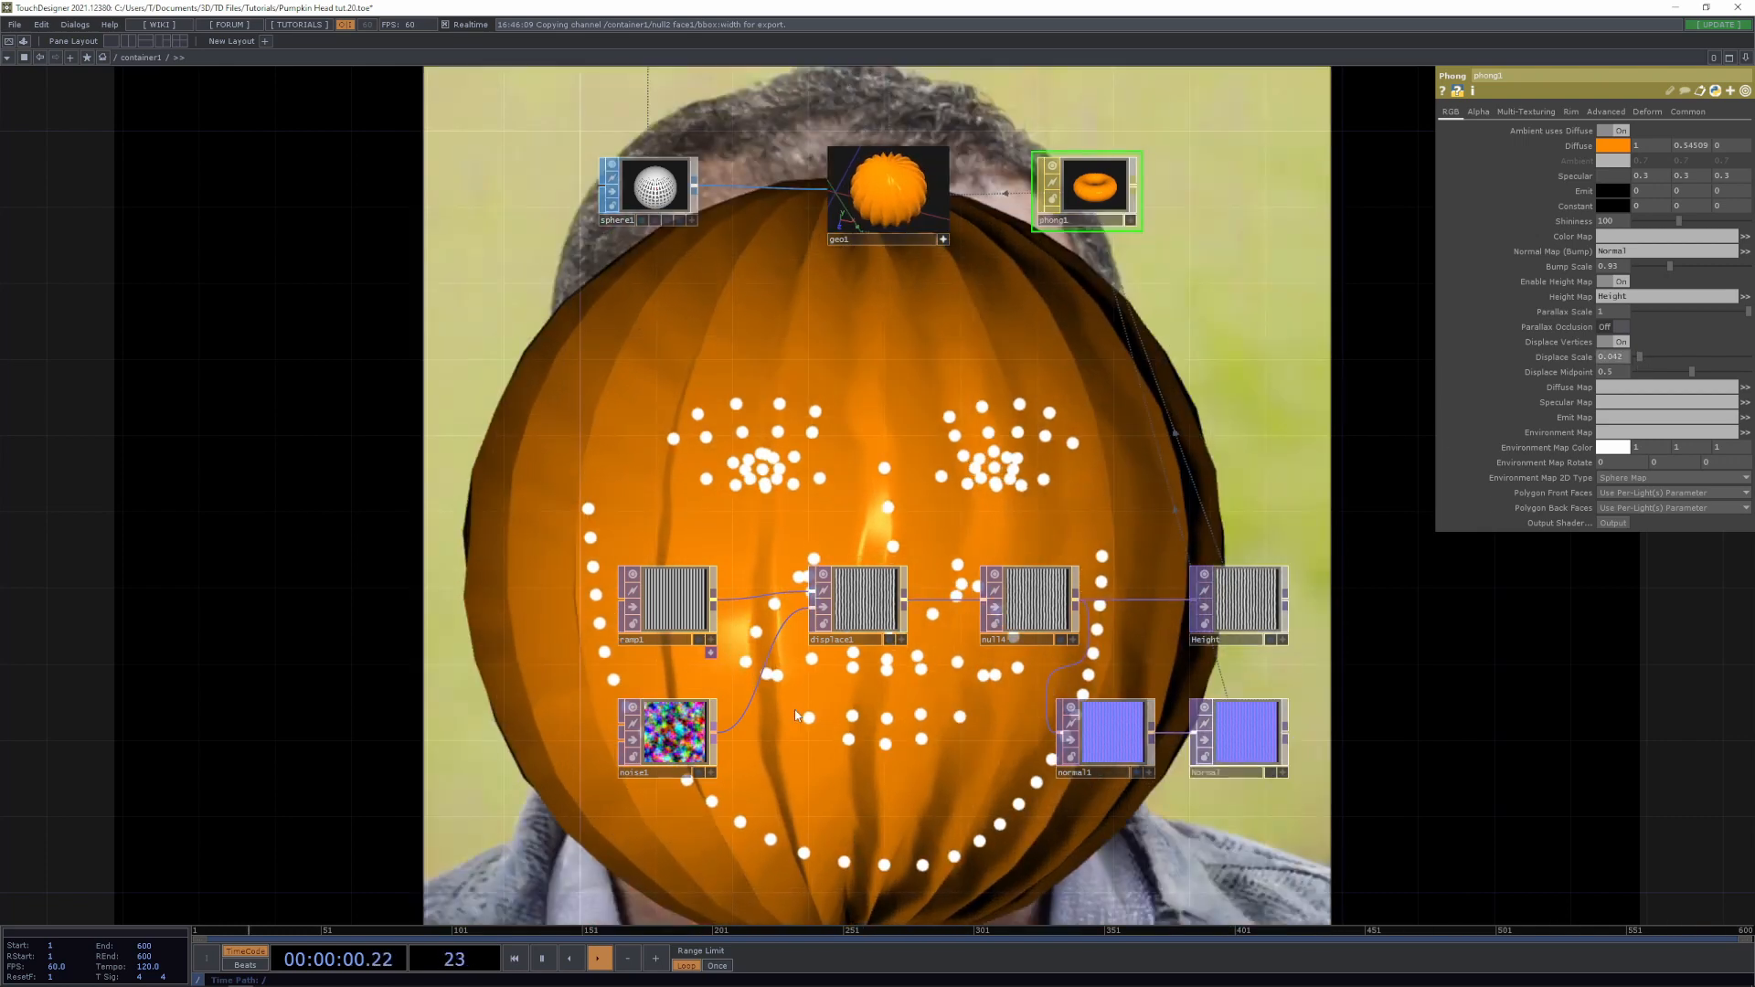
# Set noise1's amplitude to 0.626 and its period to 2
pyautogui.click(674, 734)
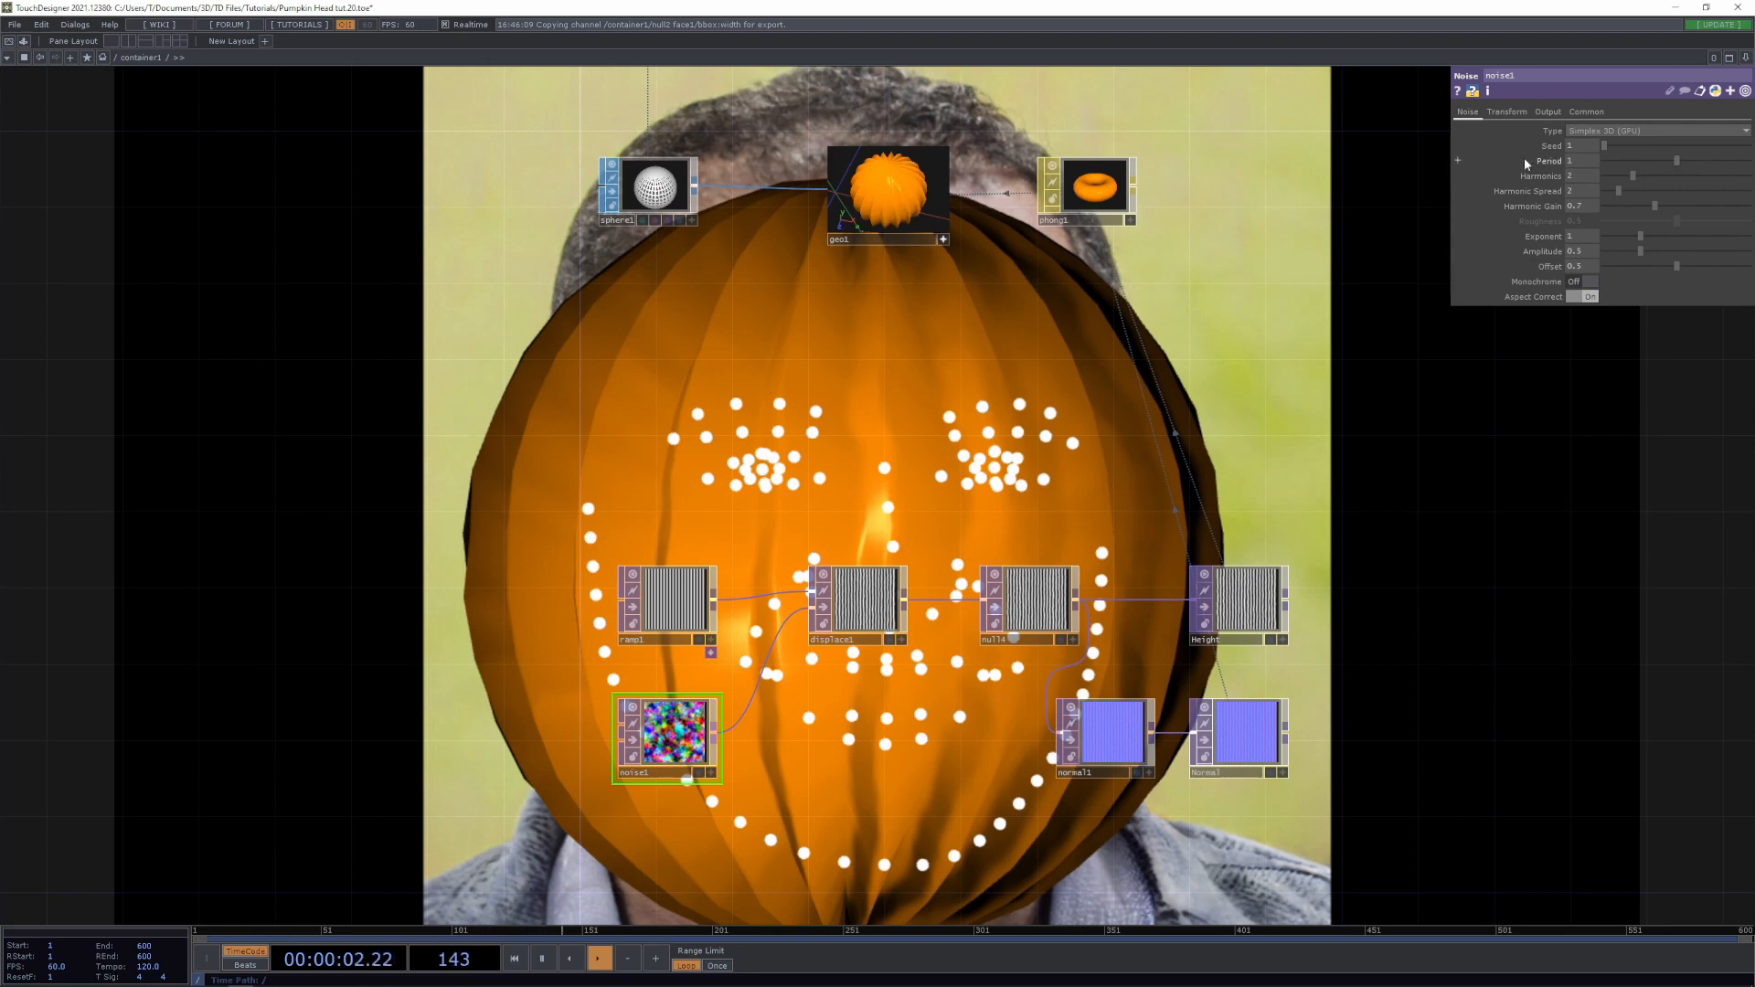
pyautogui.moveTo(1639, 257); pyautogui.dragTo(1655, 298)
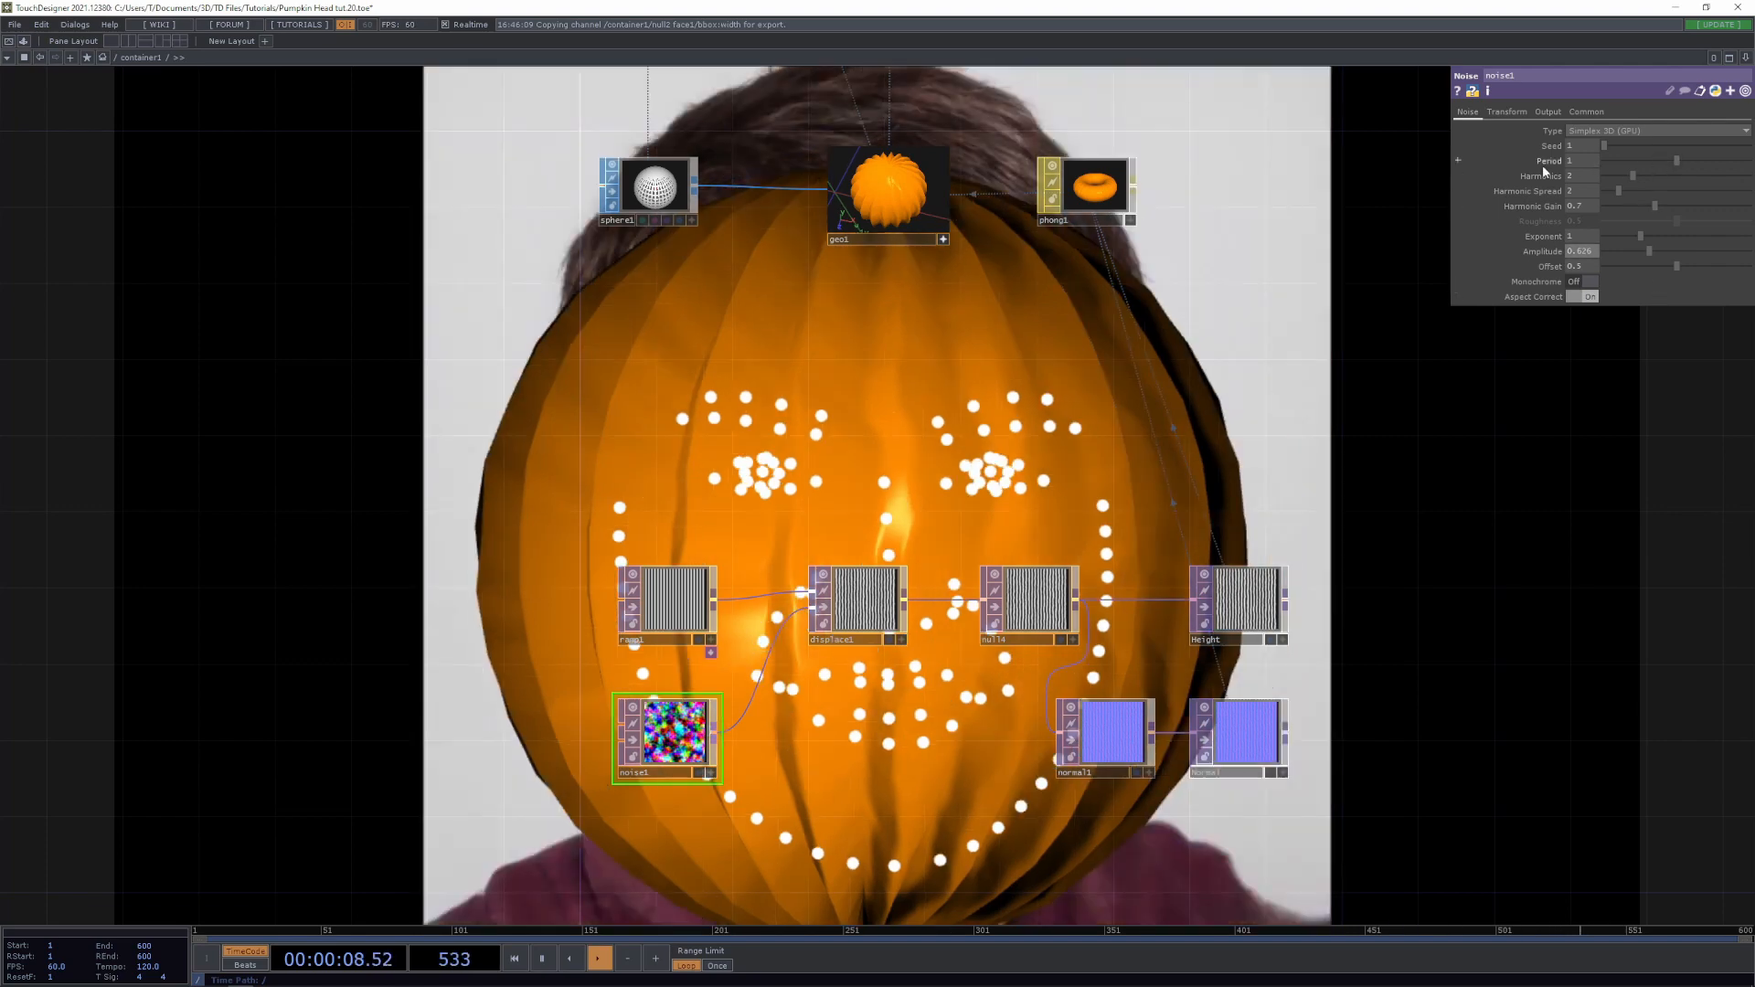
pyautogui.moveTo(1546, 167); pyautogui.dragTo(1539, 143, button='middle')
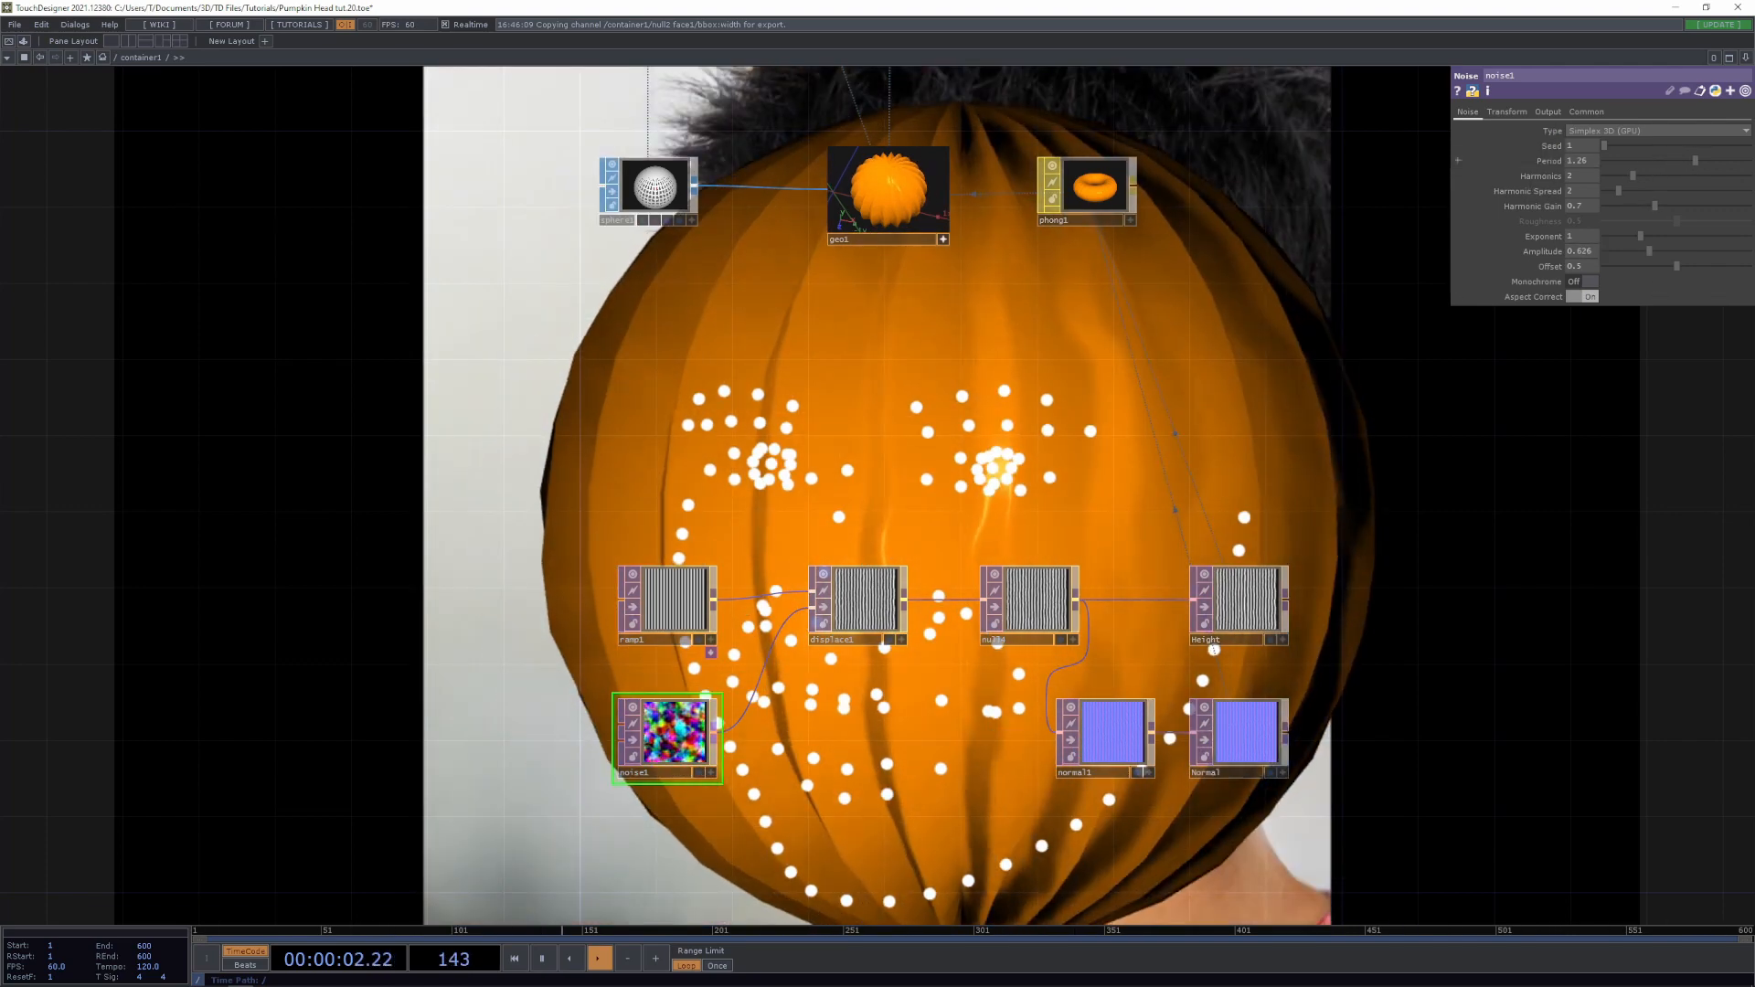
pyautogui.moveTo(1666, 168); pyautogui.dragTo(1750, 164)
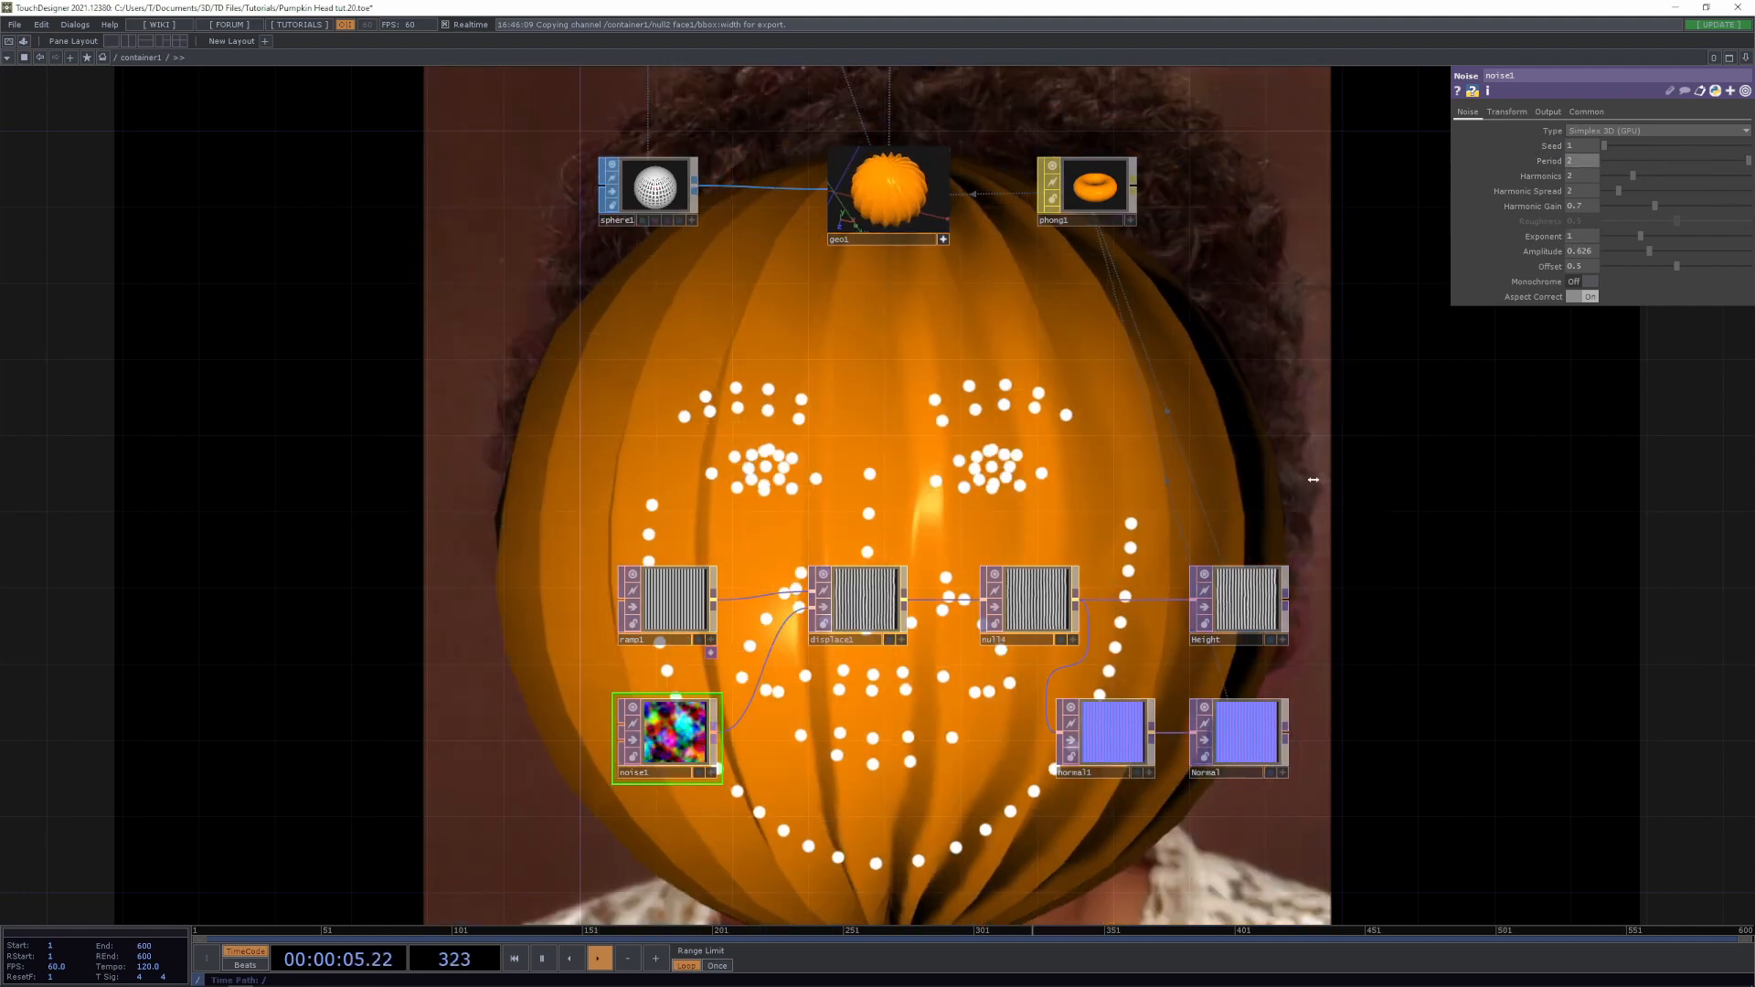
# Reduce phong1's displace scale to 0.012 and its bump scale to 0.79
pyautogui.moveTo(1306, 369); pyautogui.dragTo(906, 258)
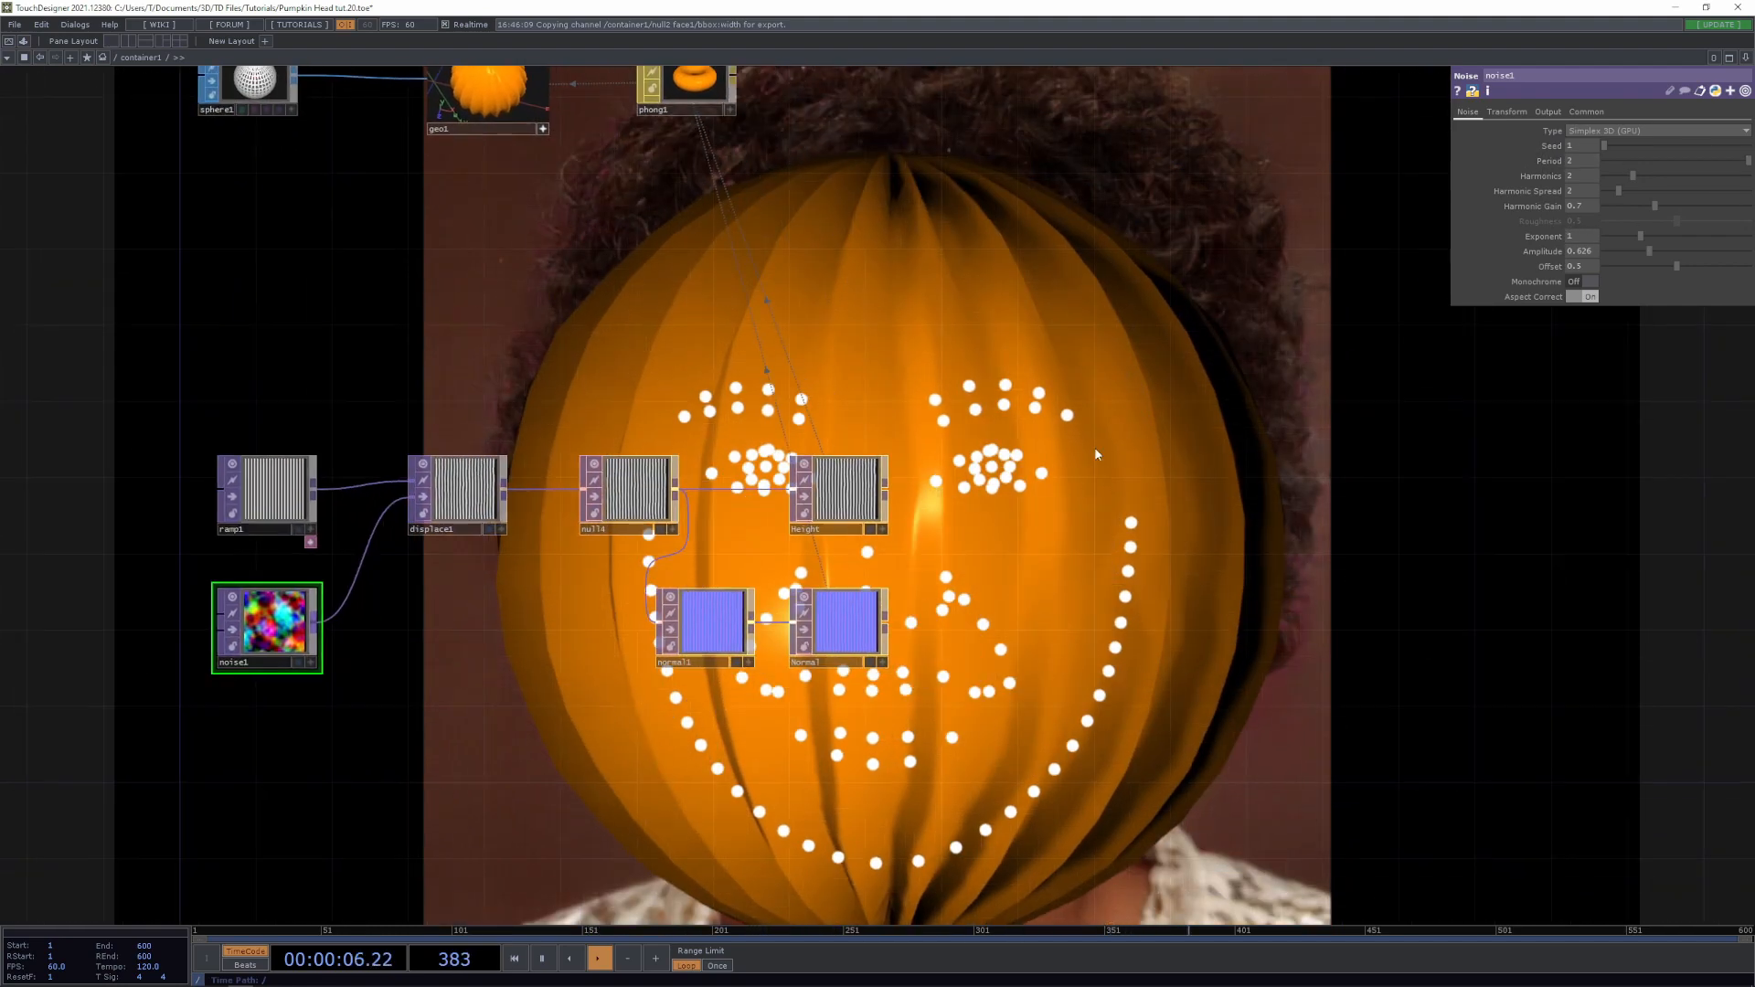
pyautogui.moveTo(956, 513); pyautogui.dragTo(1274, 623)
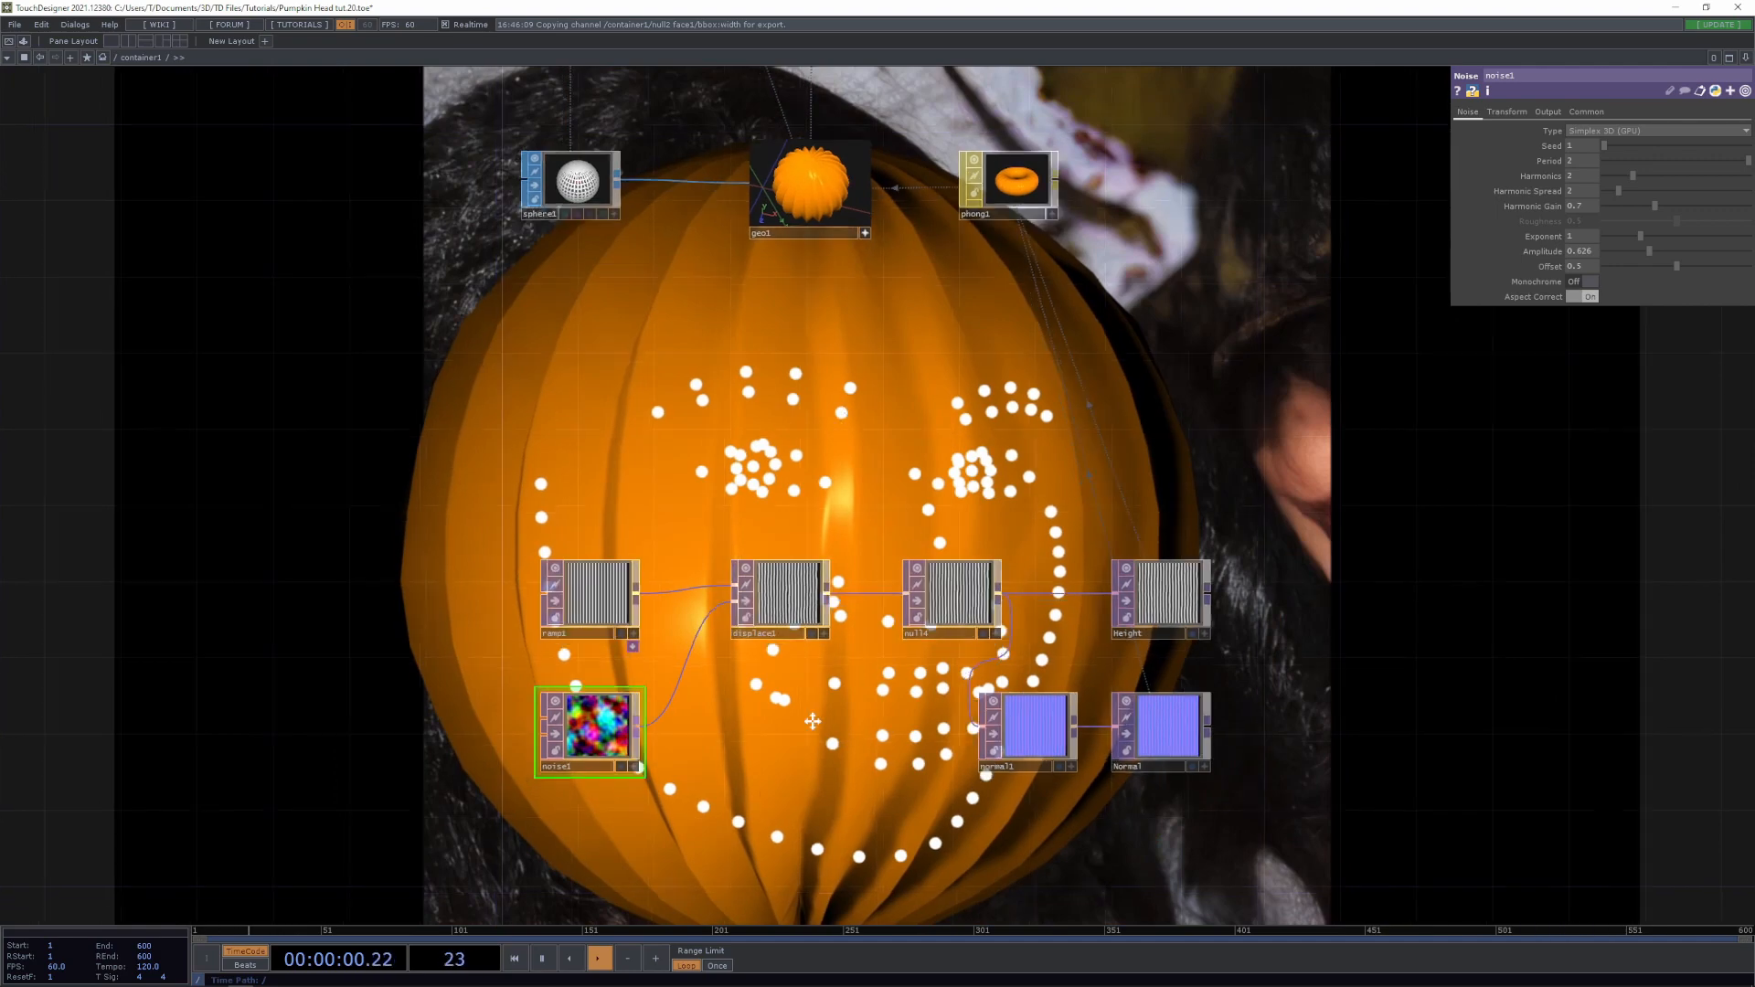
pyautogui.moveTo(758, 783); pyautogui.dragTo(848, 658)
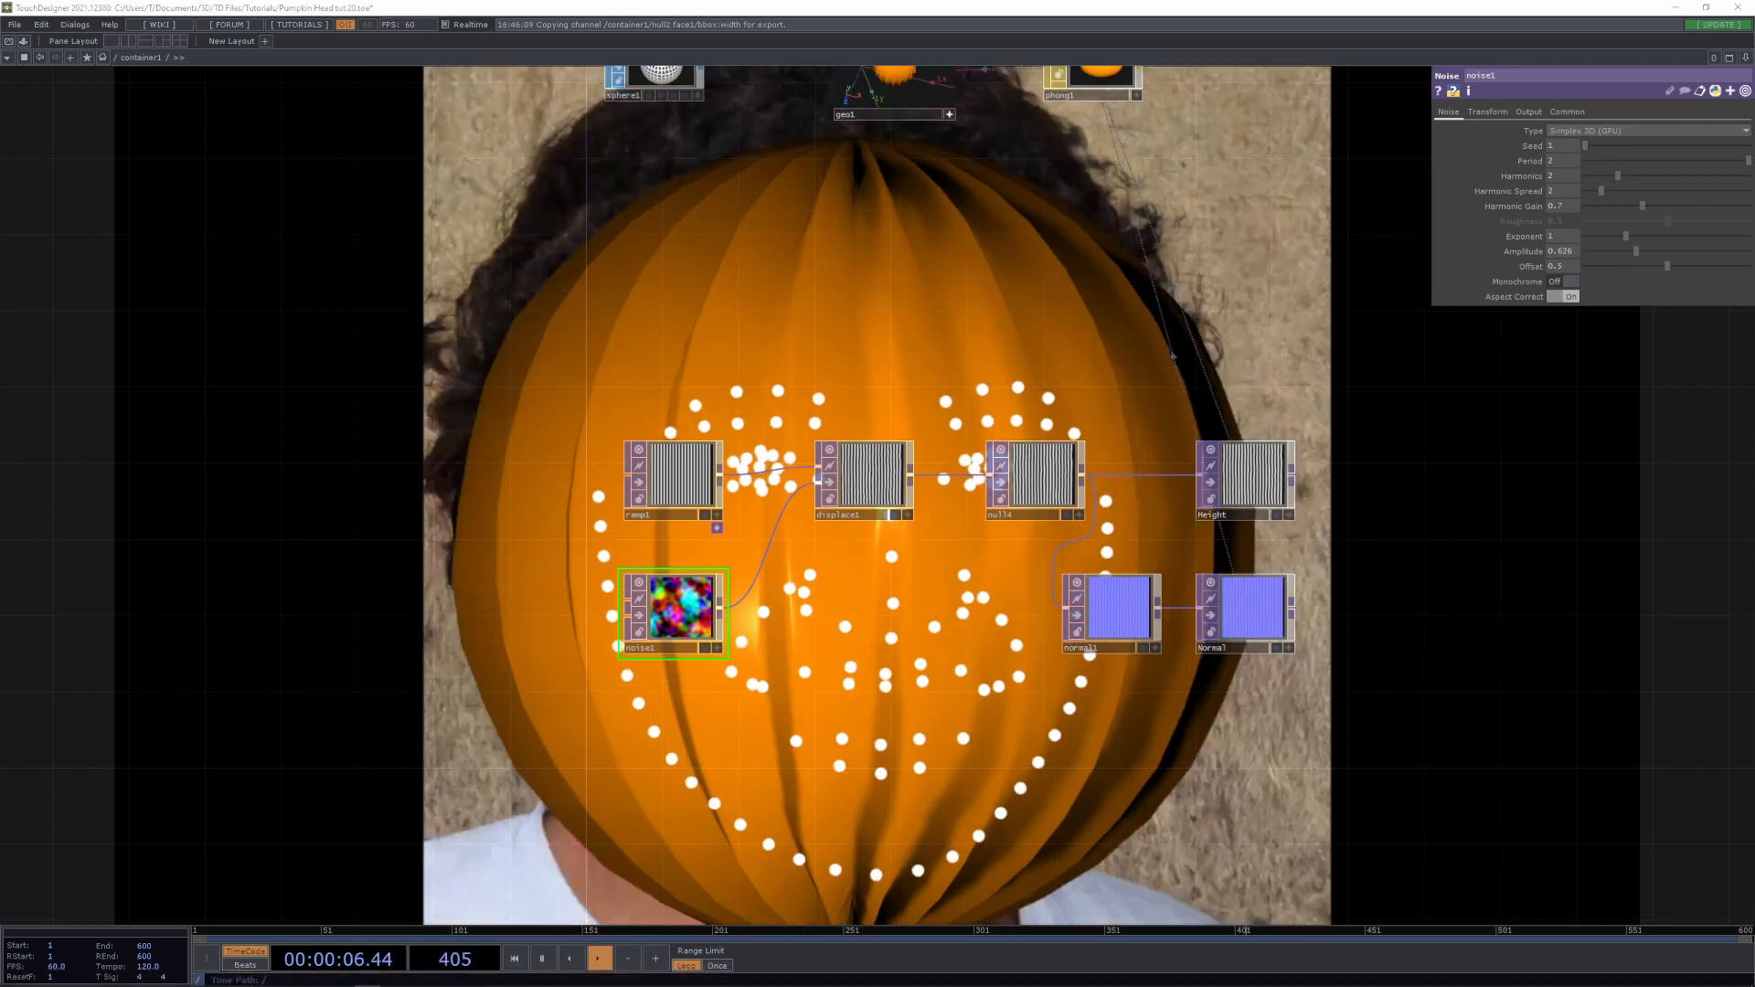
pyautogui.moveTo(1176, 783); pyautogui.dragTo(1174, 679)
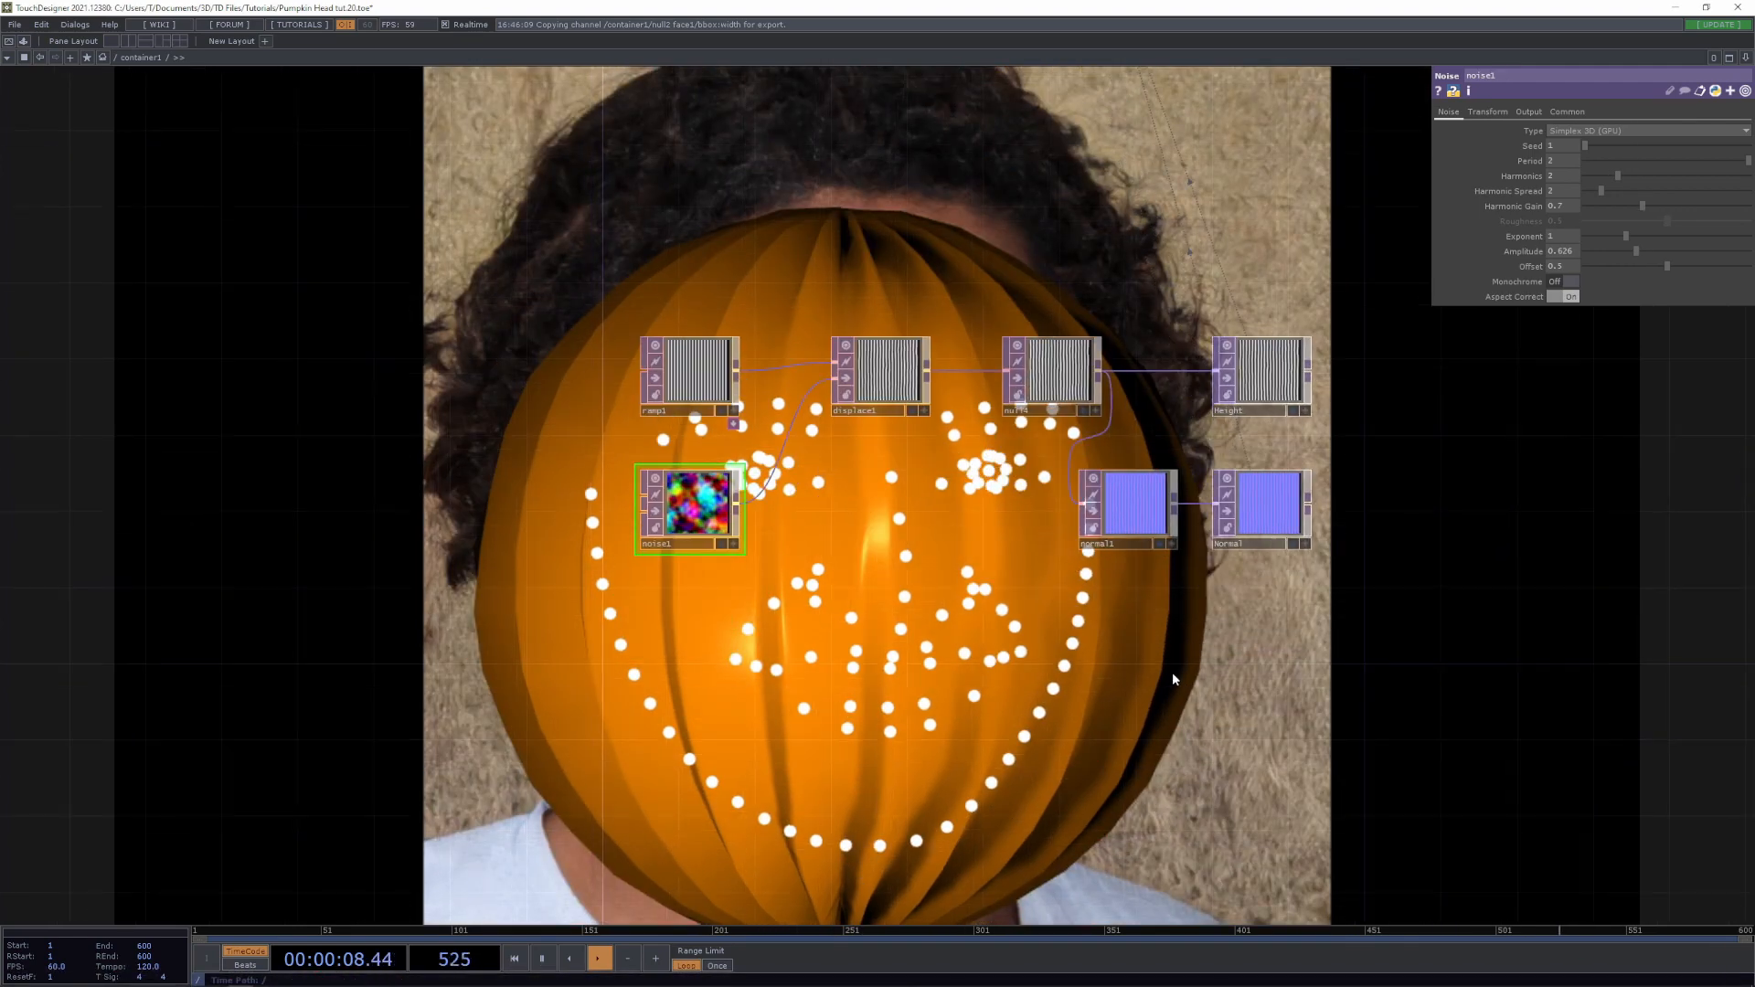
pyautogui.moveTo(1137, 228); pyautogui.dragTo(963, 646)
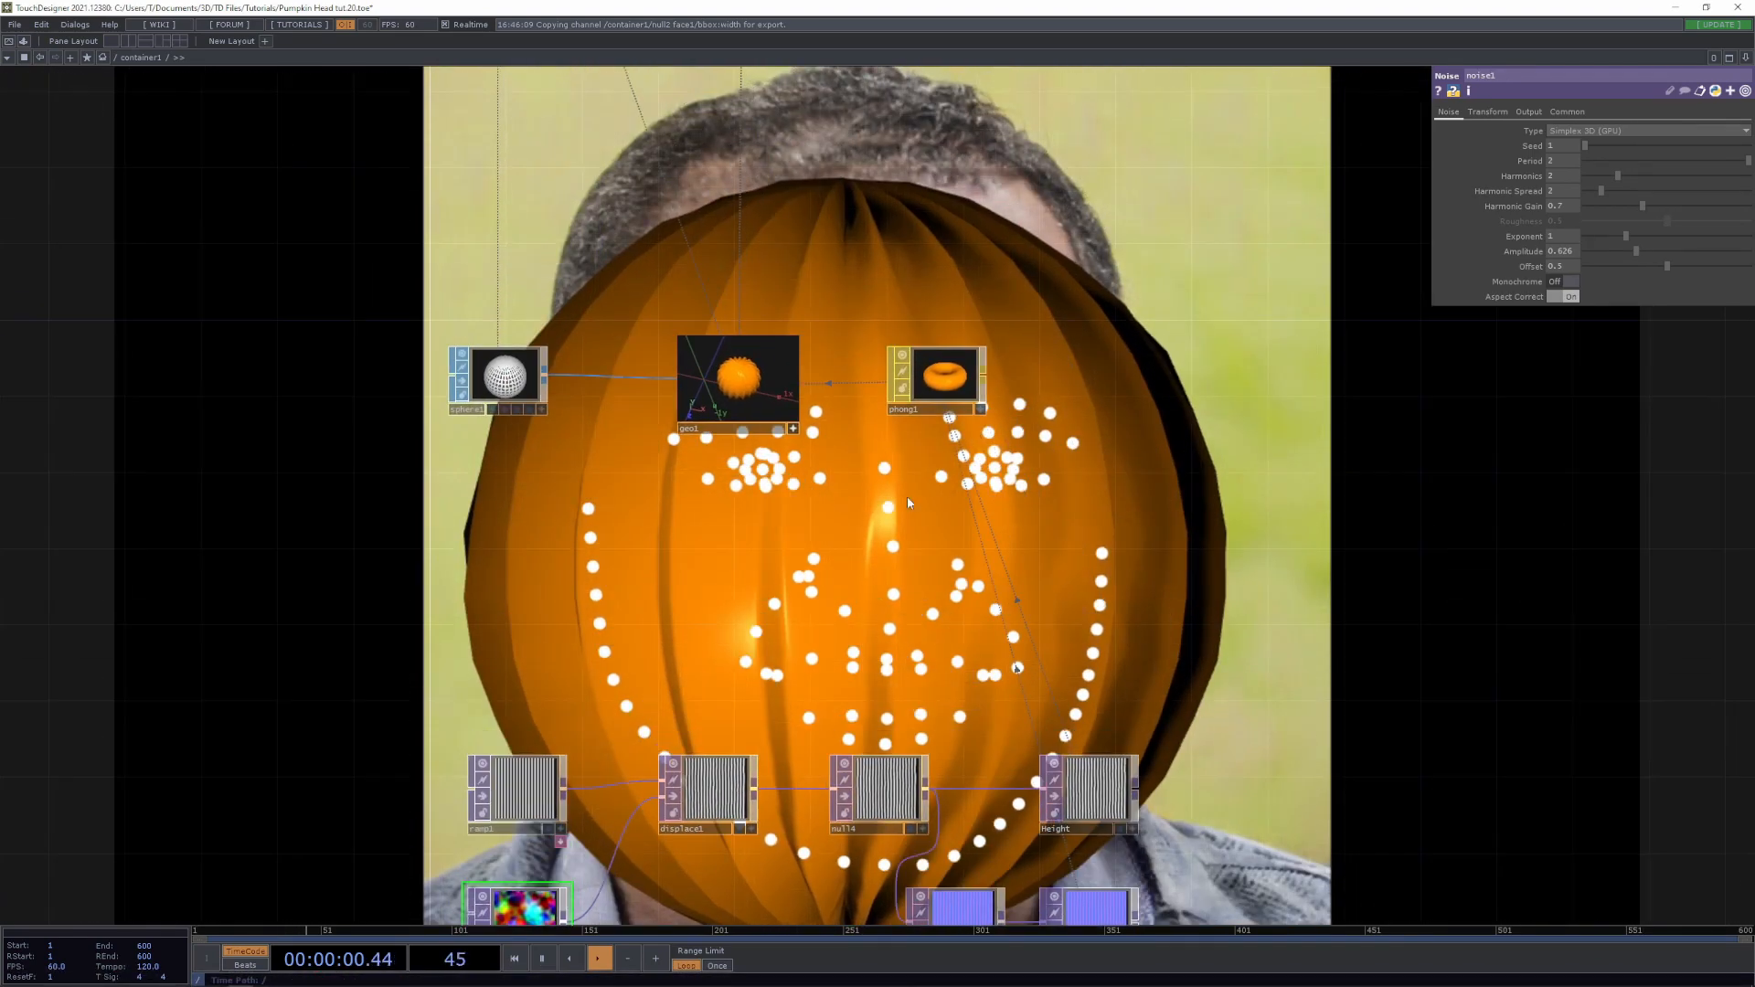
pyautogui.click(942, 382)
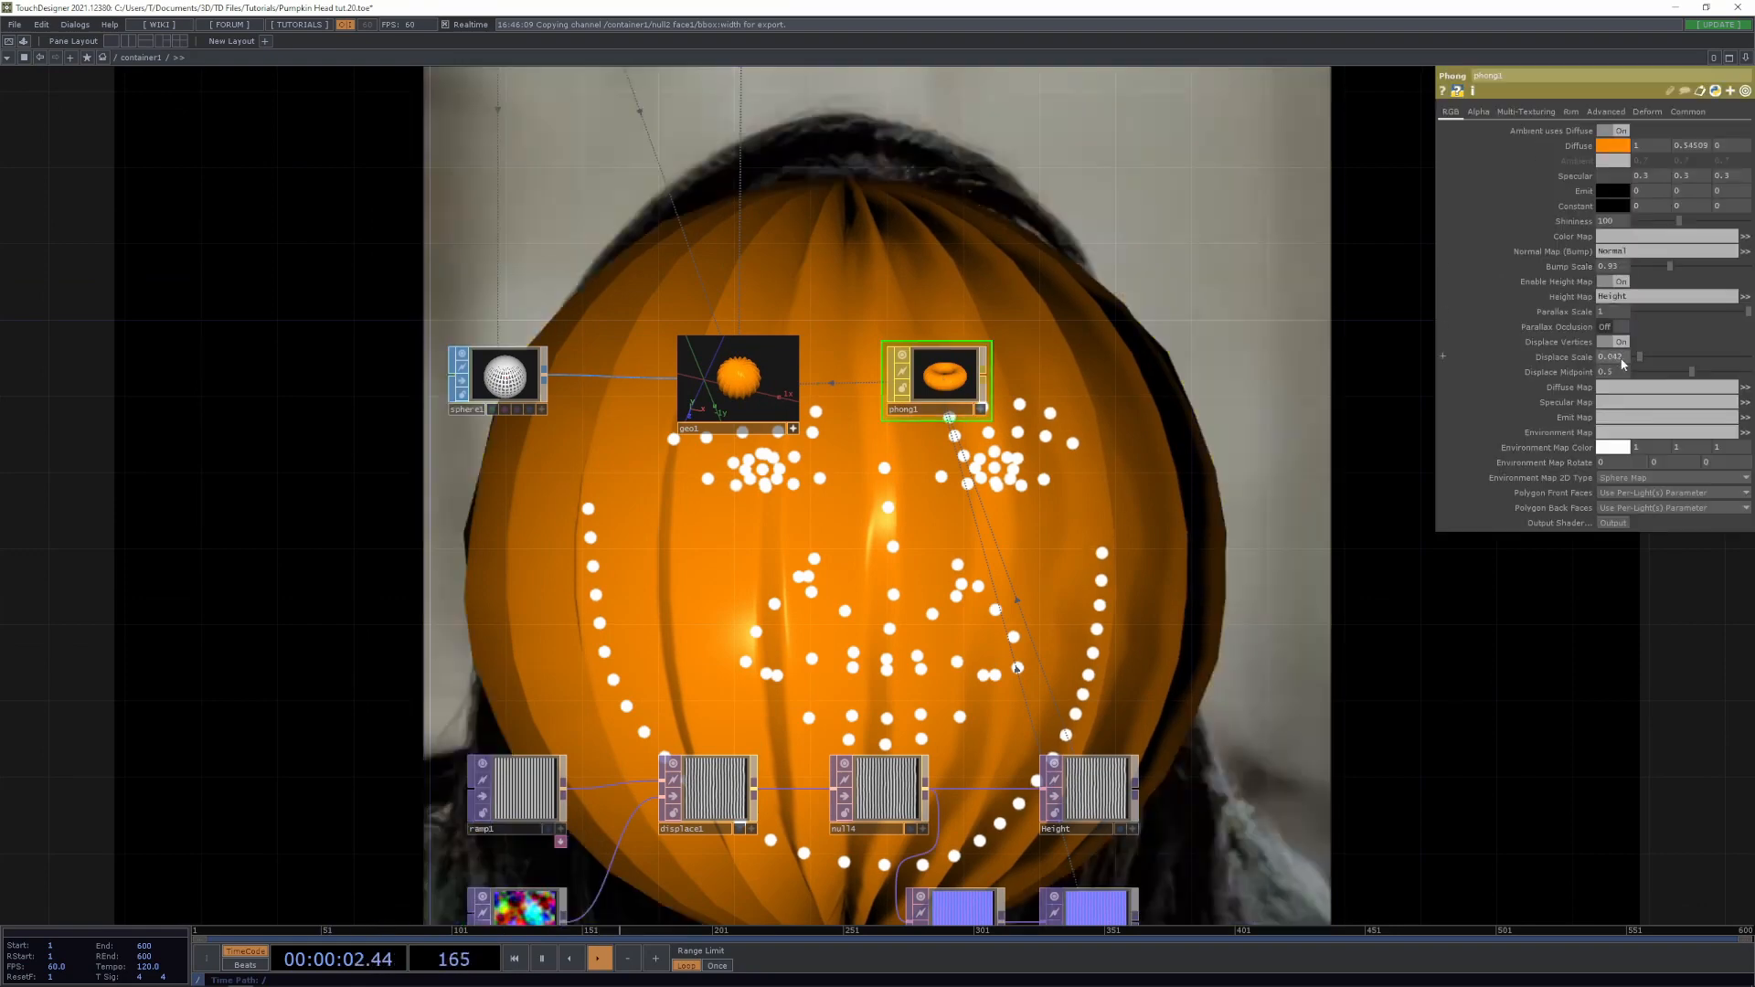
pyautogui.moveTo(1640, 358); pyautogui.dragTo(1636, 353)
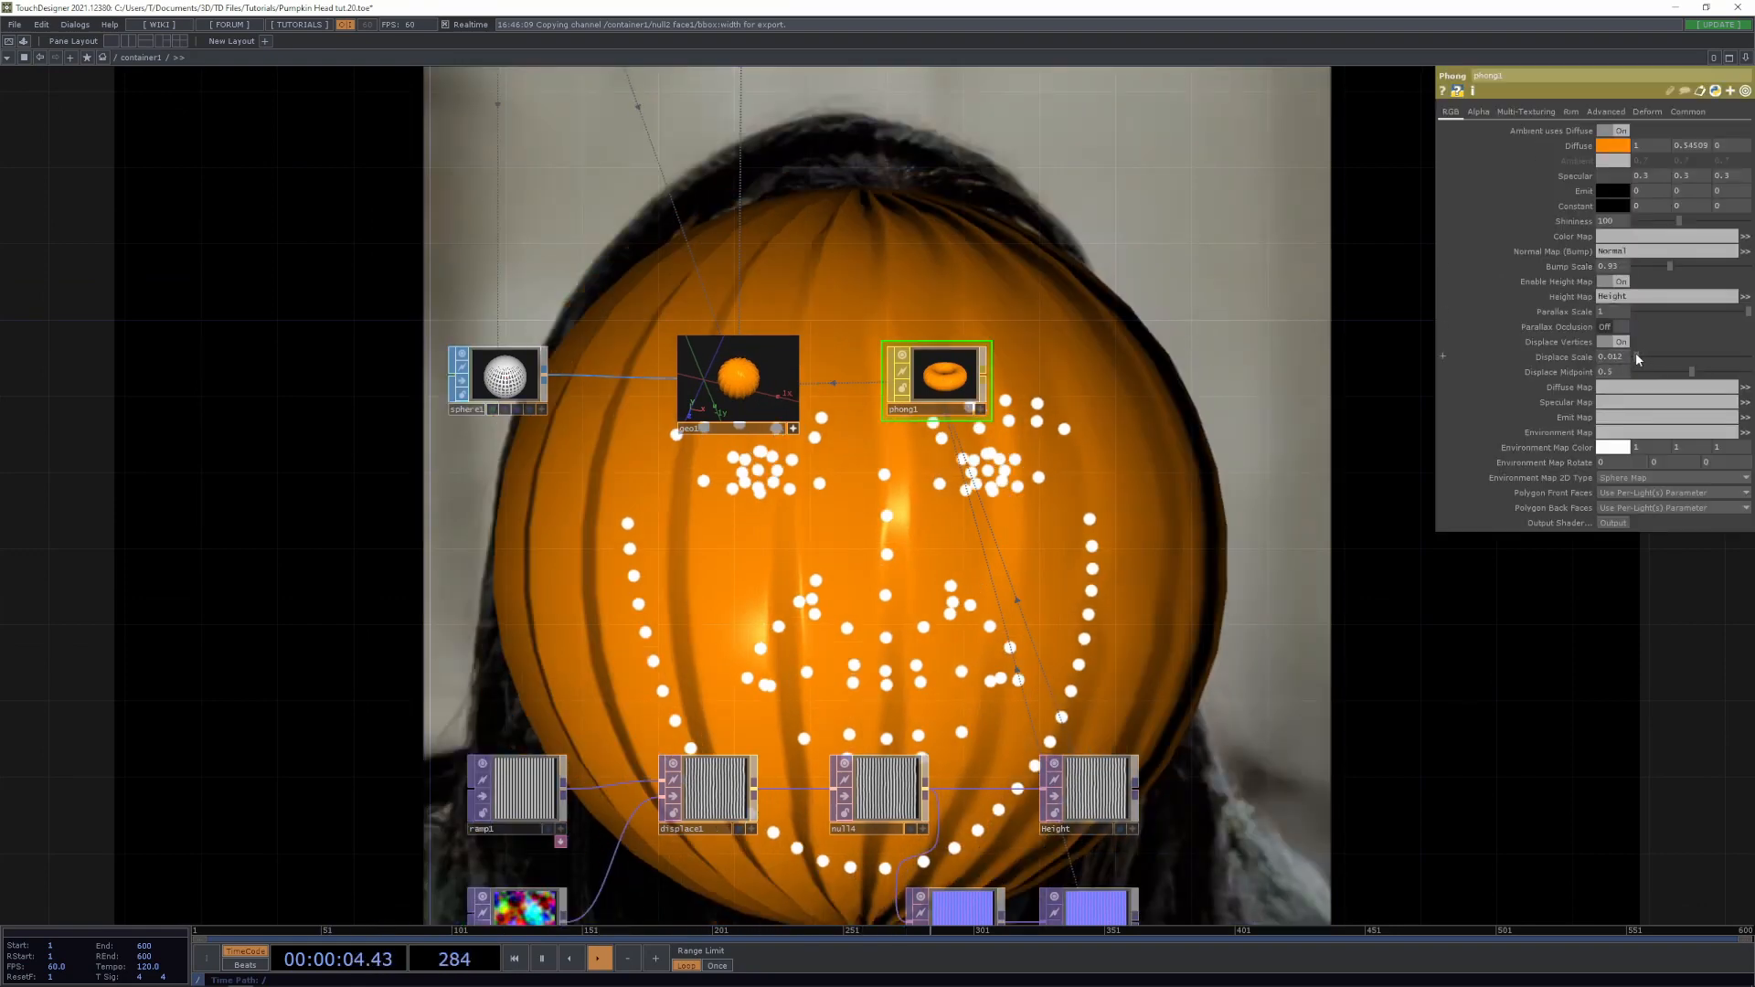
pyautogui.moveTo(1565, 361); pyautogui.dragTo(1627, 394, button='middle')
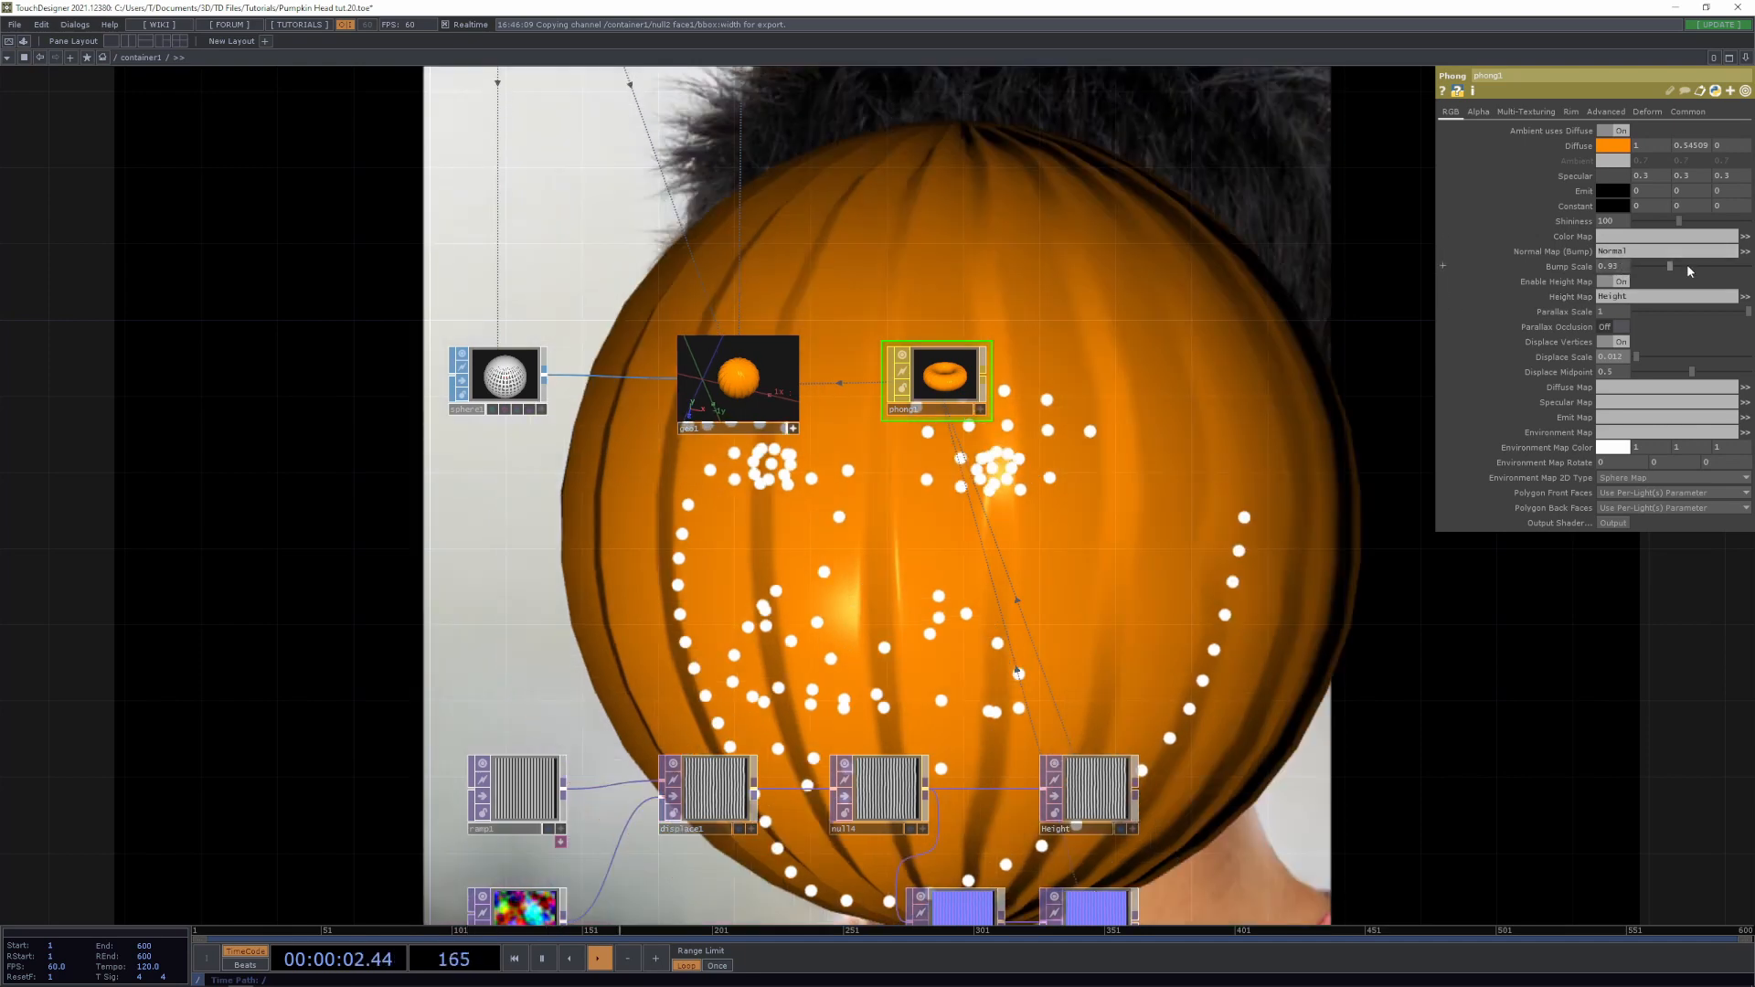
pyautogui.moveTo(1667, 267); pyautogui.dragTo(1665, 271)
# Examine the pumpkin's ridges in the background render and around geo1 for the effect of the new displacement values
pyautogui.moveTo(1305, 516); pyautogui.dragTo(1298, 206)
pyautogui.moveTo(1212, 515); pyautogui.dragTo(1421, 178)
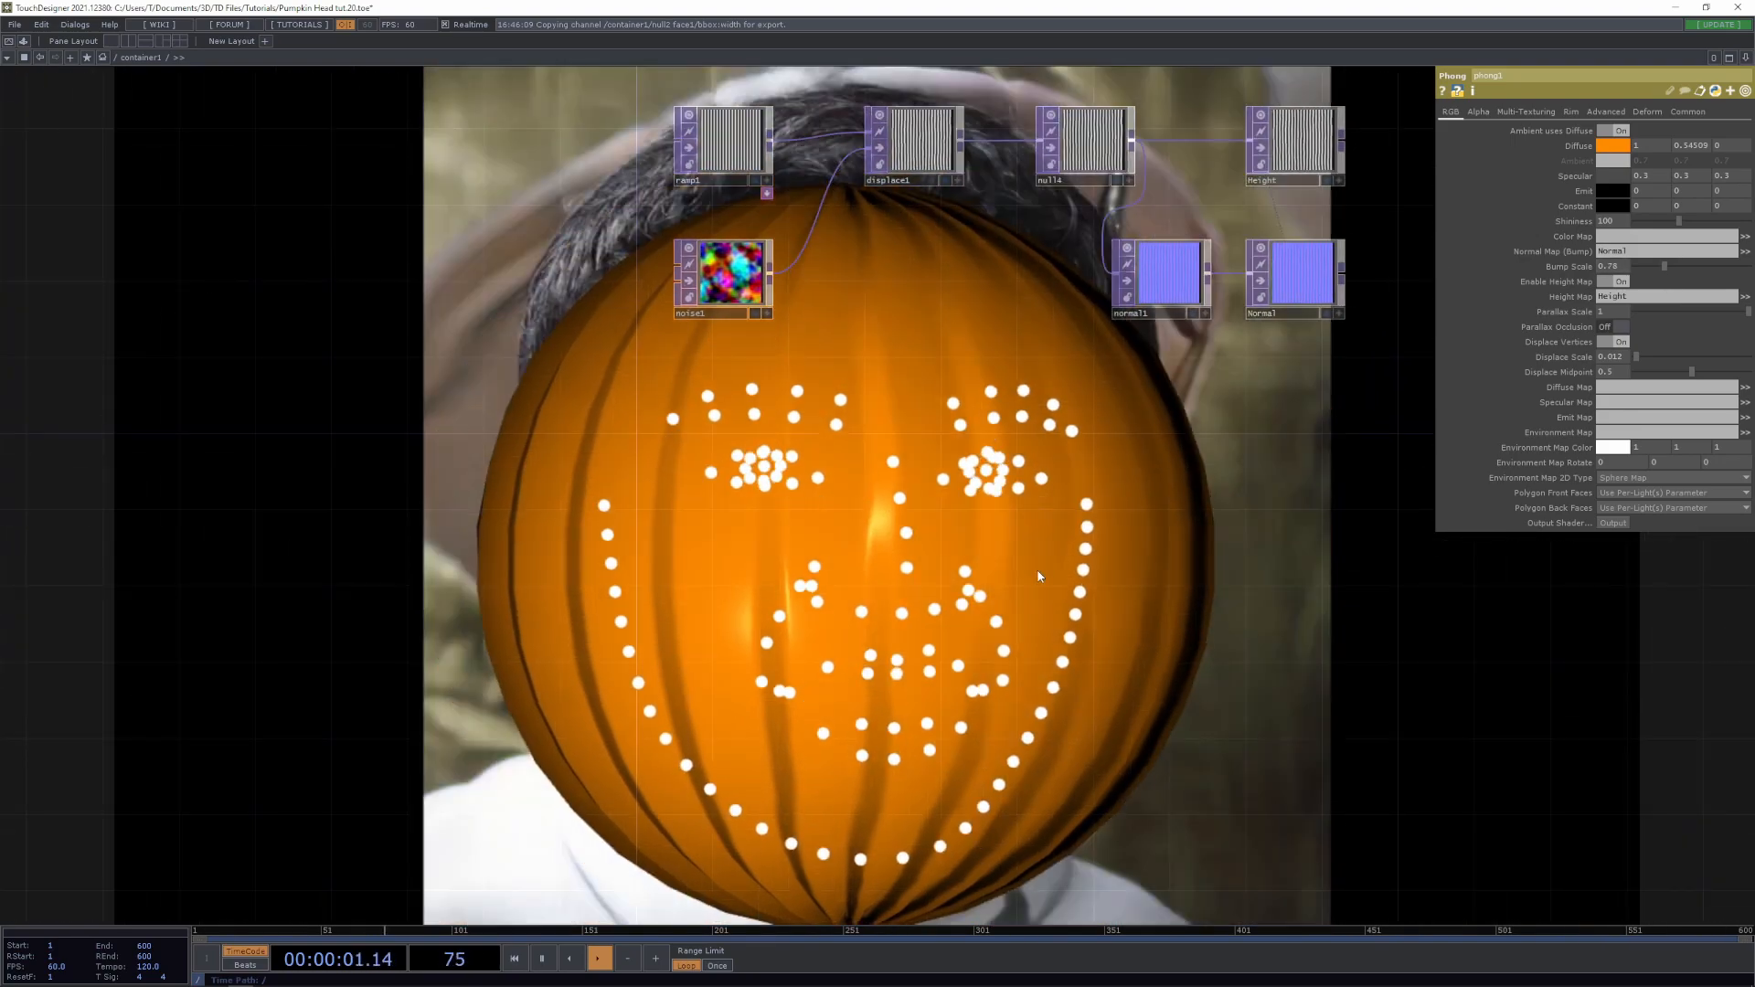
pyautogui.moveTo(938, 494); pyautogui.dragTo(859, 843)
pyautogui.moveTo(866, 320); pyautogui.dragTo(841, 569)
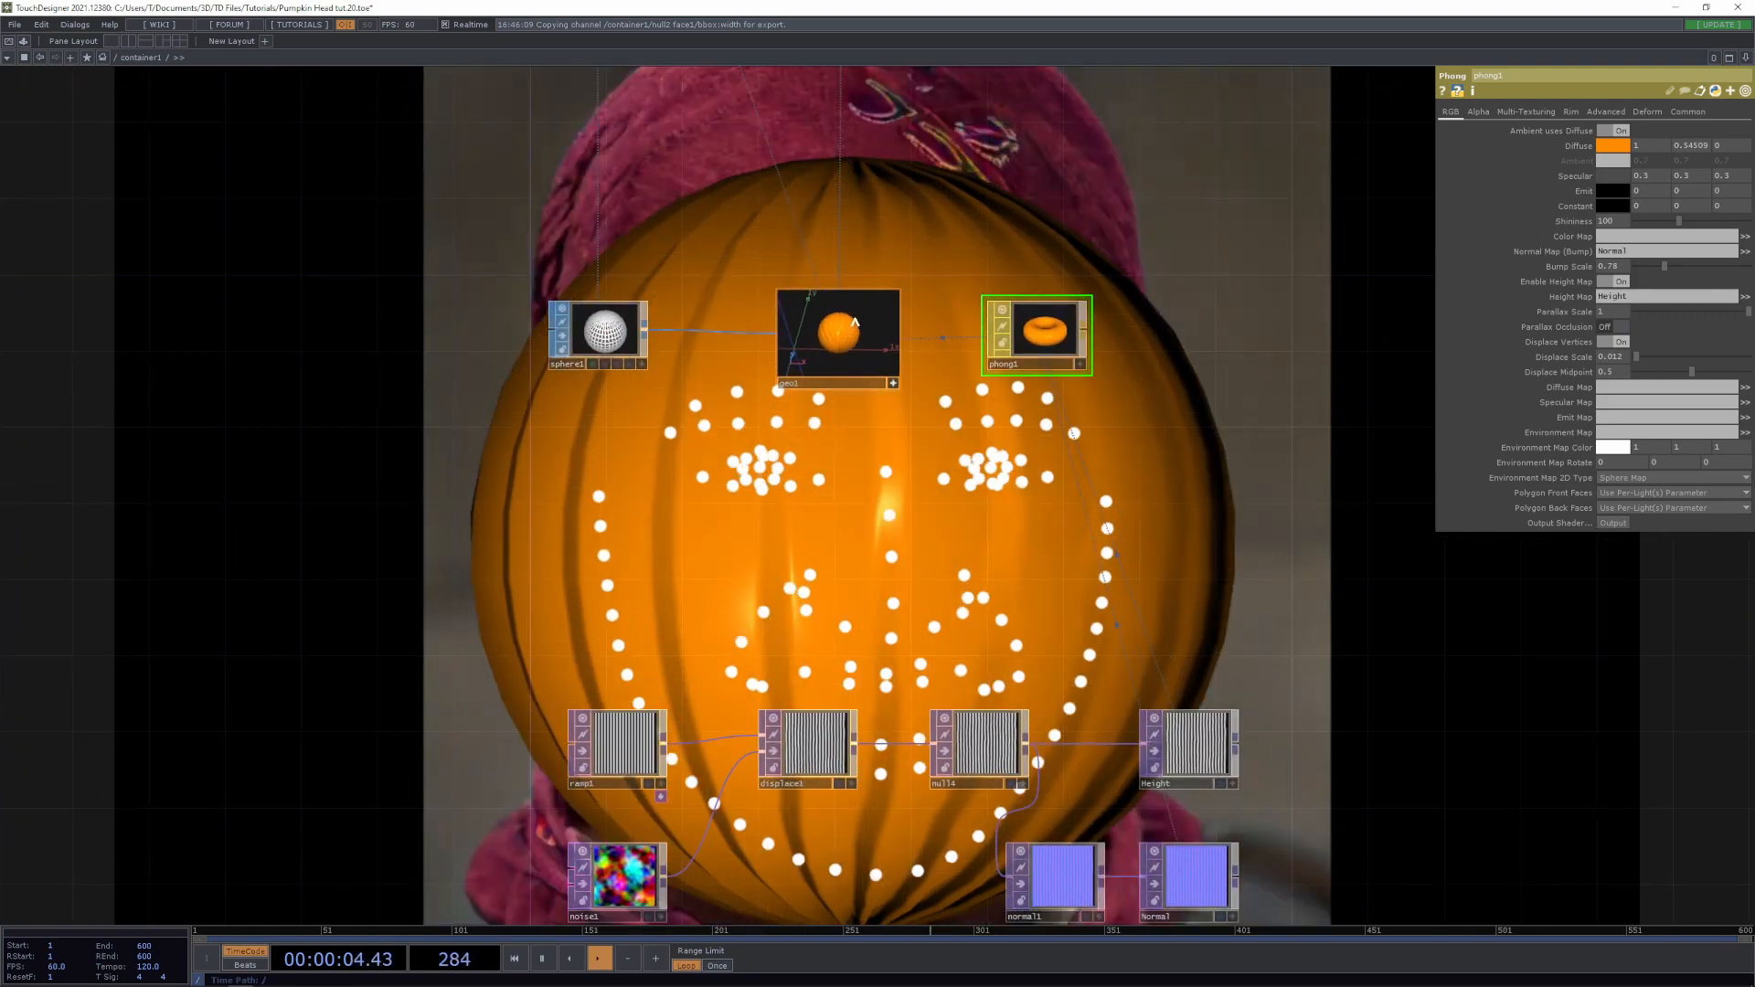
pyautogui.scroll(5, 843, 351)
pyautogui.scroll(5, 833, 366)
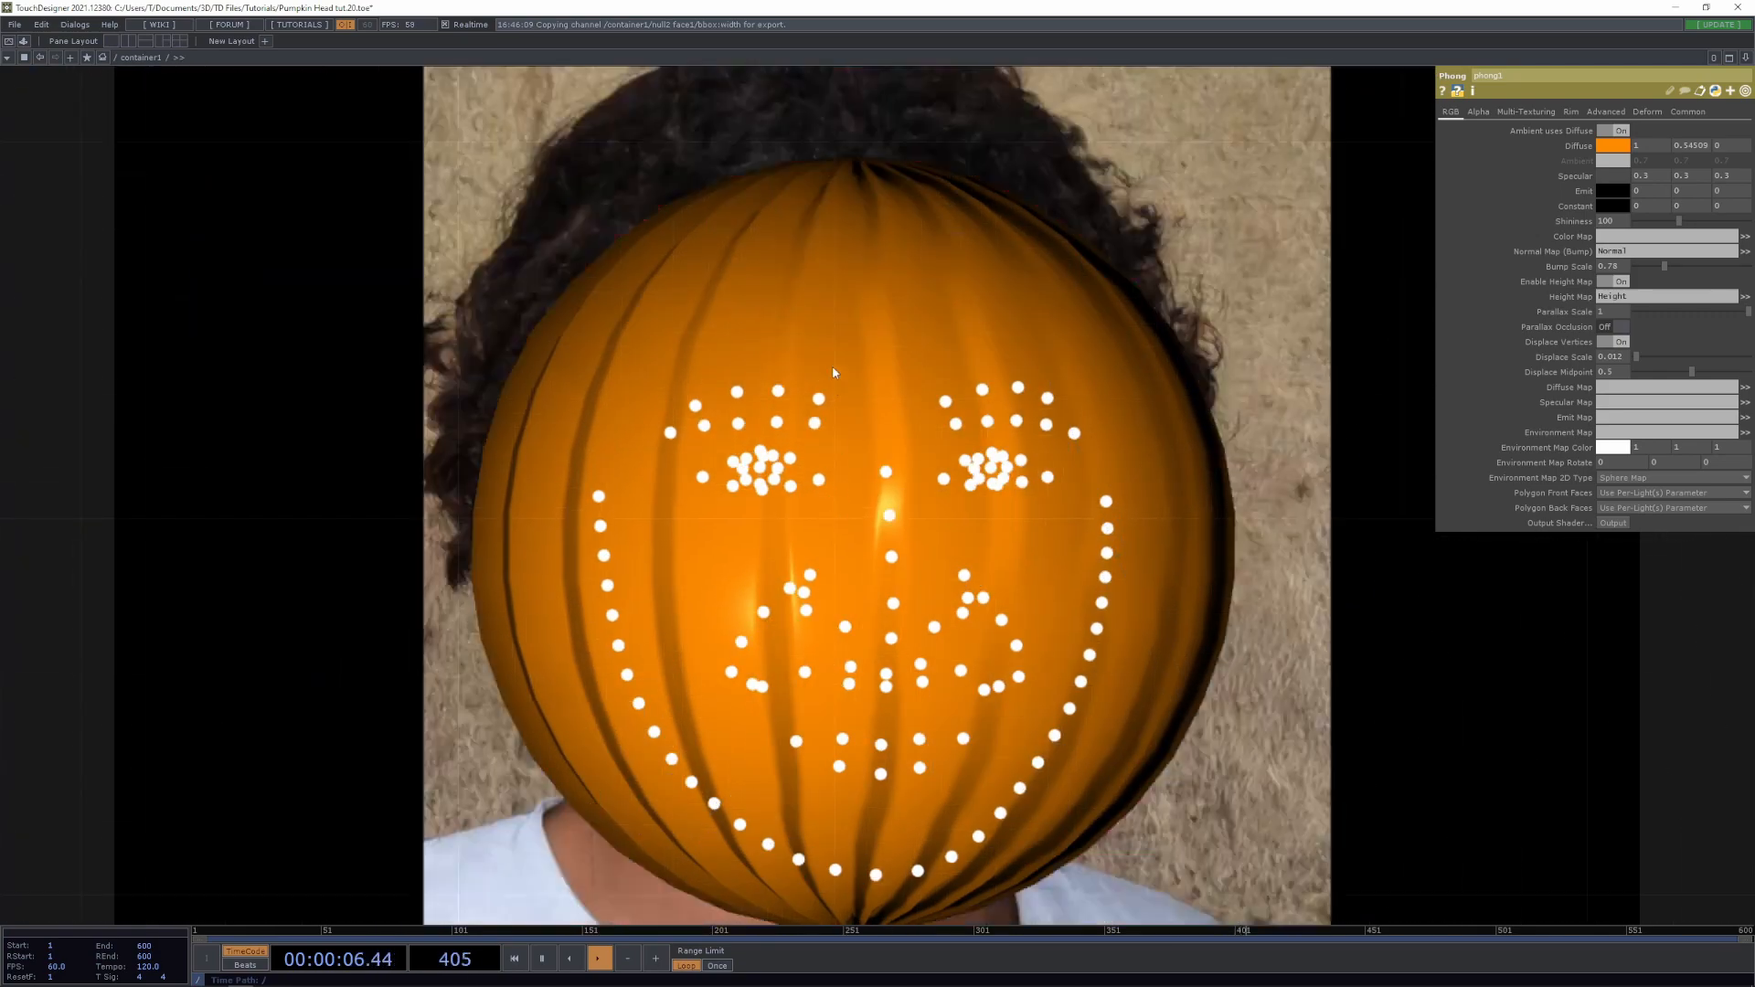
pyautogui.moveTo(772, 396); pyautogui.dragTo(846, 313)
pyautogui.scroll(-2, 819, 341)
pyautogui.scroll(-1, 881, 560)
pyautogui.scroll(-4, 881, 560)
# Insert a Composite TOP between displace1 and null4, spacing out ramp1, displace1 and null4 to make room
pyautogui.moveTo(881, 561); pyautogui.dragTo(881, 222)
pyautogui.moveTo(913, 795); pyautogui.dragTo(1009, 543)
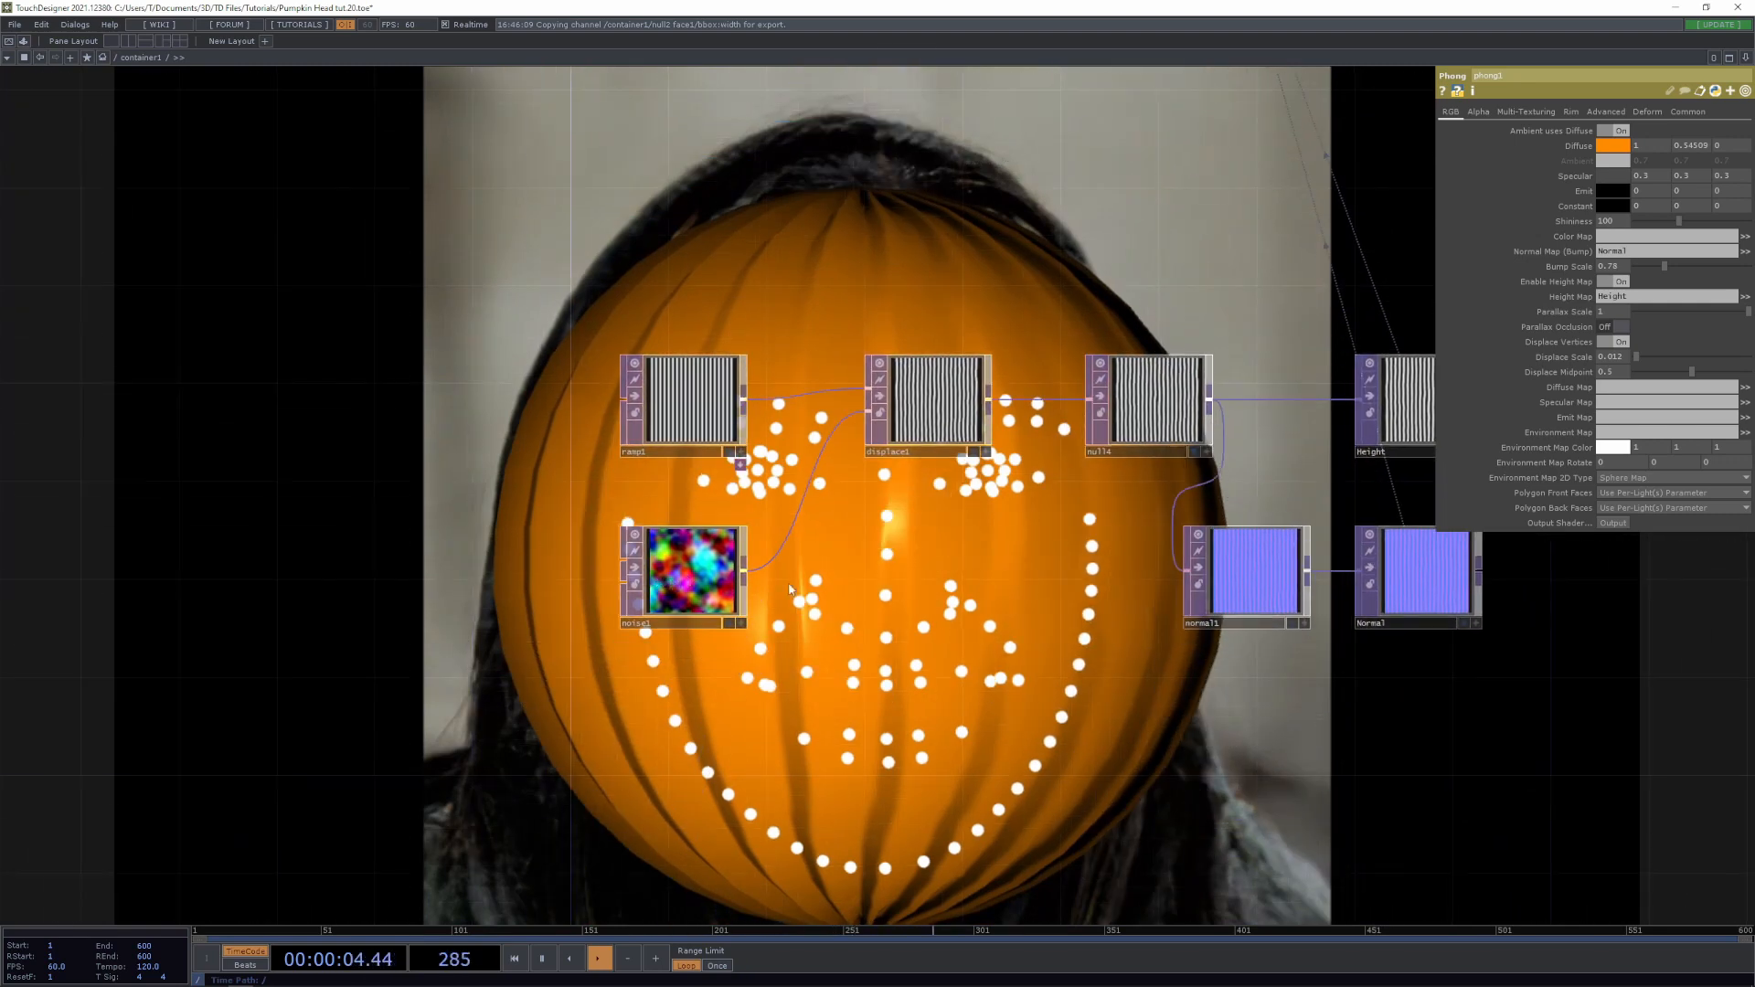
pyautogui.moveTo(682, 393); pyautogui.dragTo(609, 398)
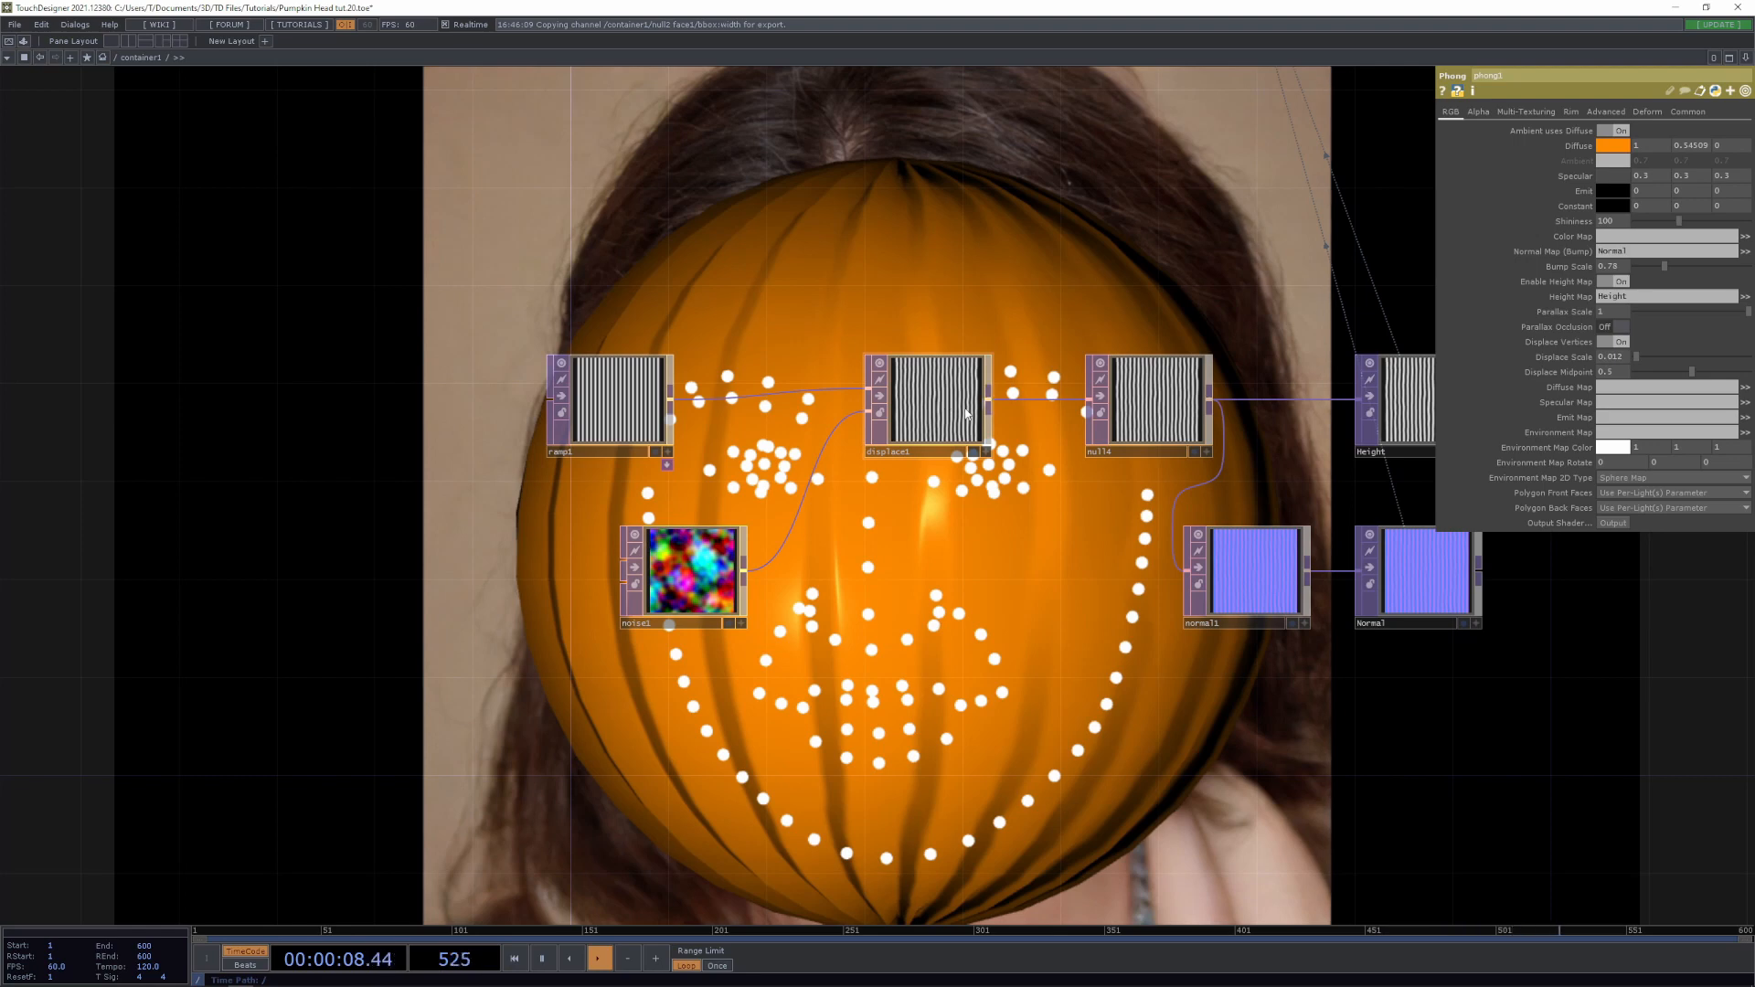
pyautogui.moveTo(945, 405); pyautogui.dragTo(897, 405)
pyautogui.rightClick(1040, 403)
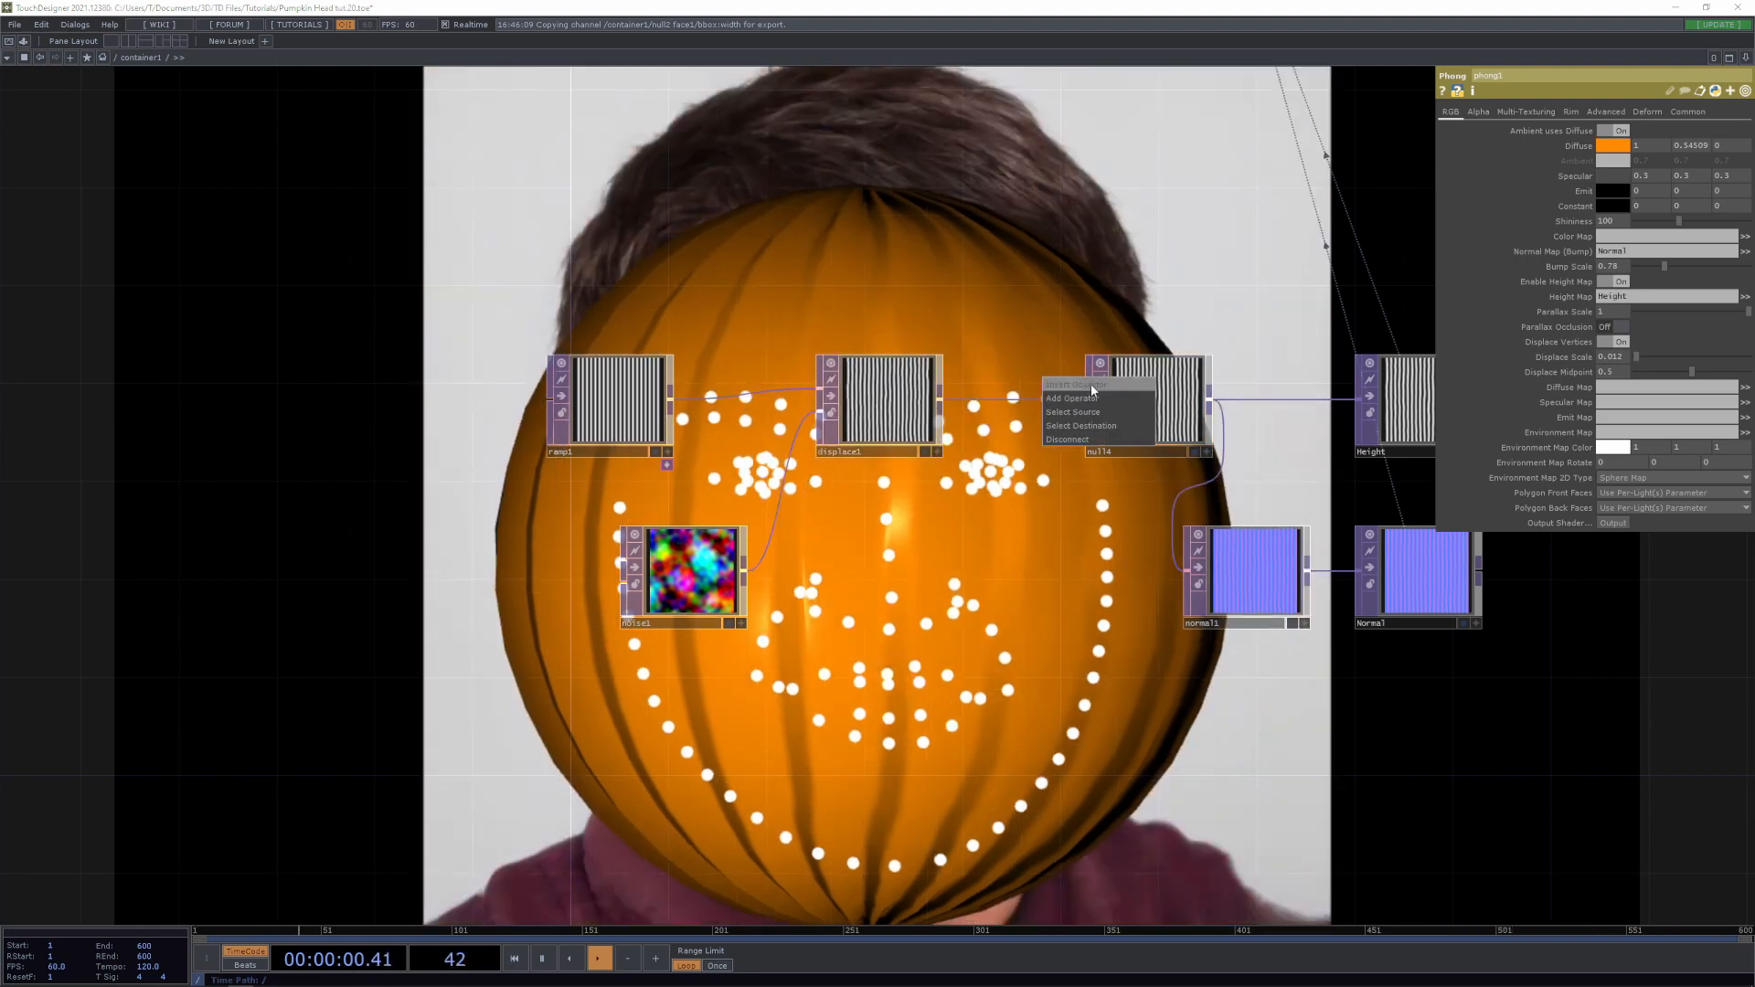
pyautogui.click(1086, 393)
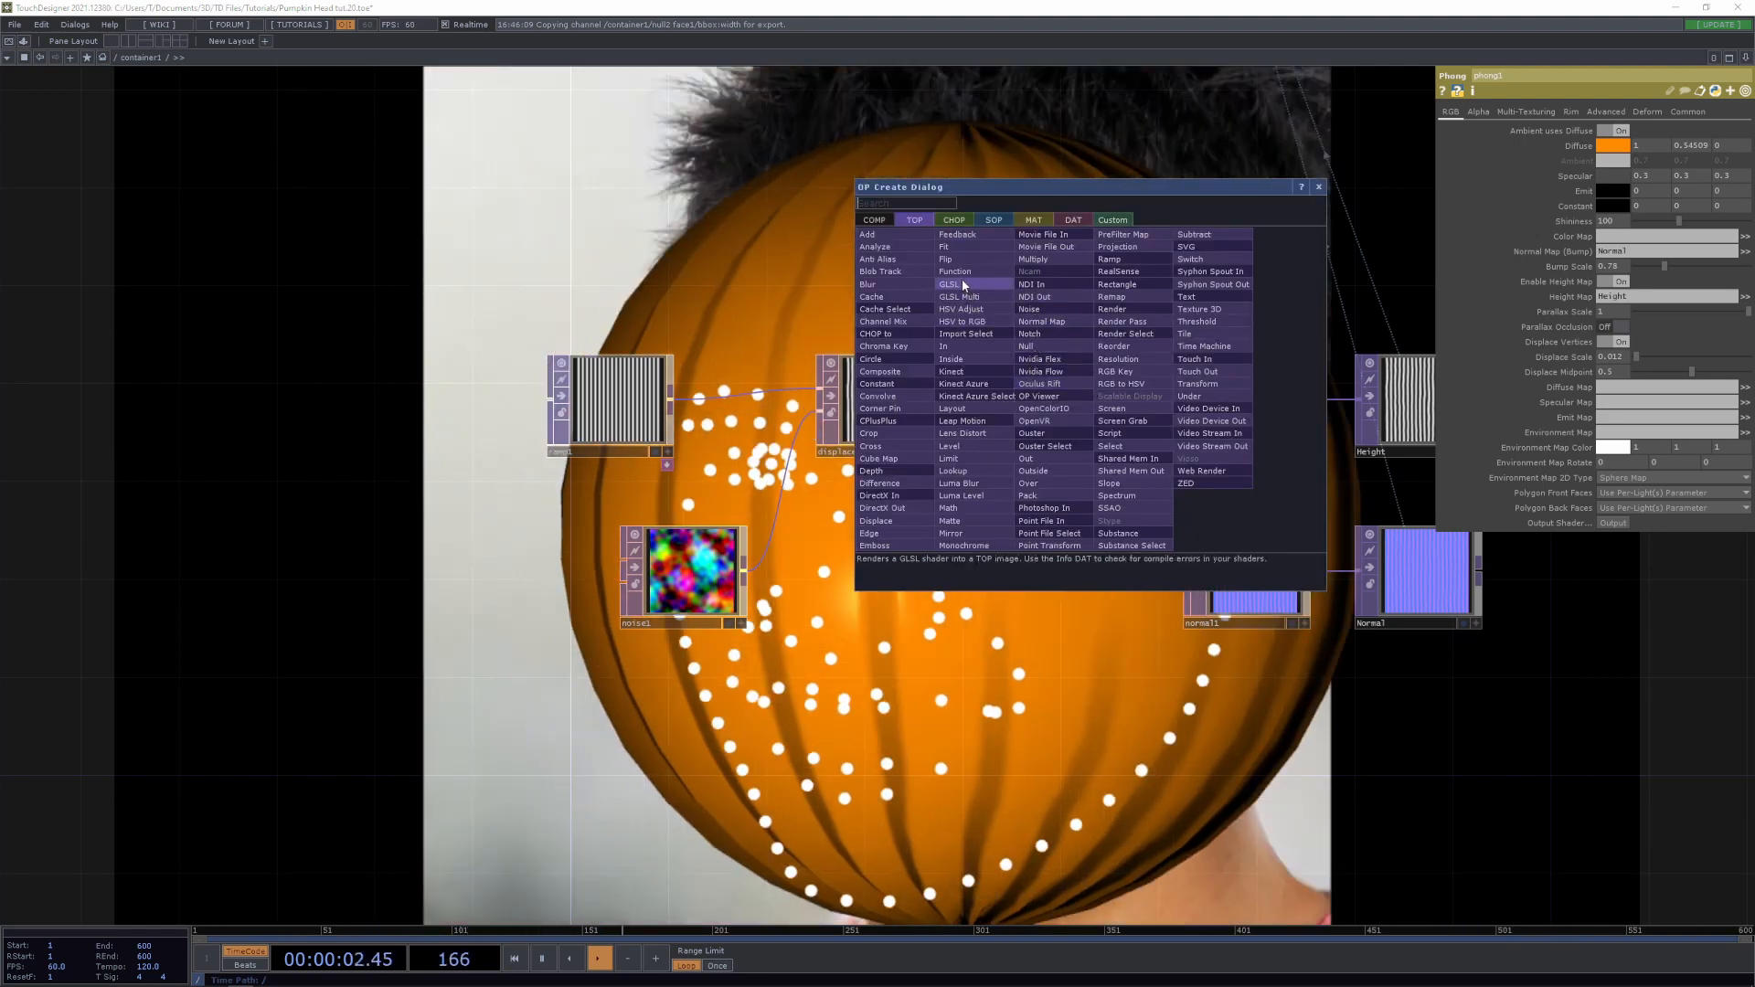
pyautogui.click(900, 371)
pyautogui.click(1029, 428)
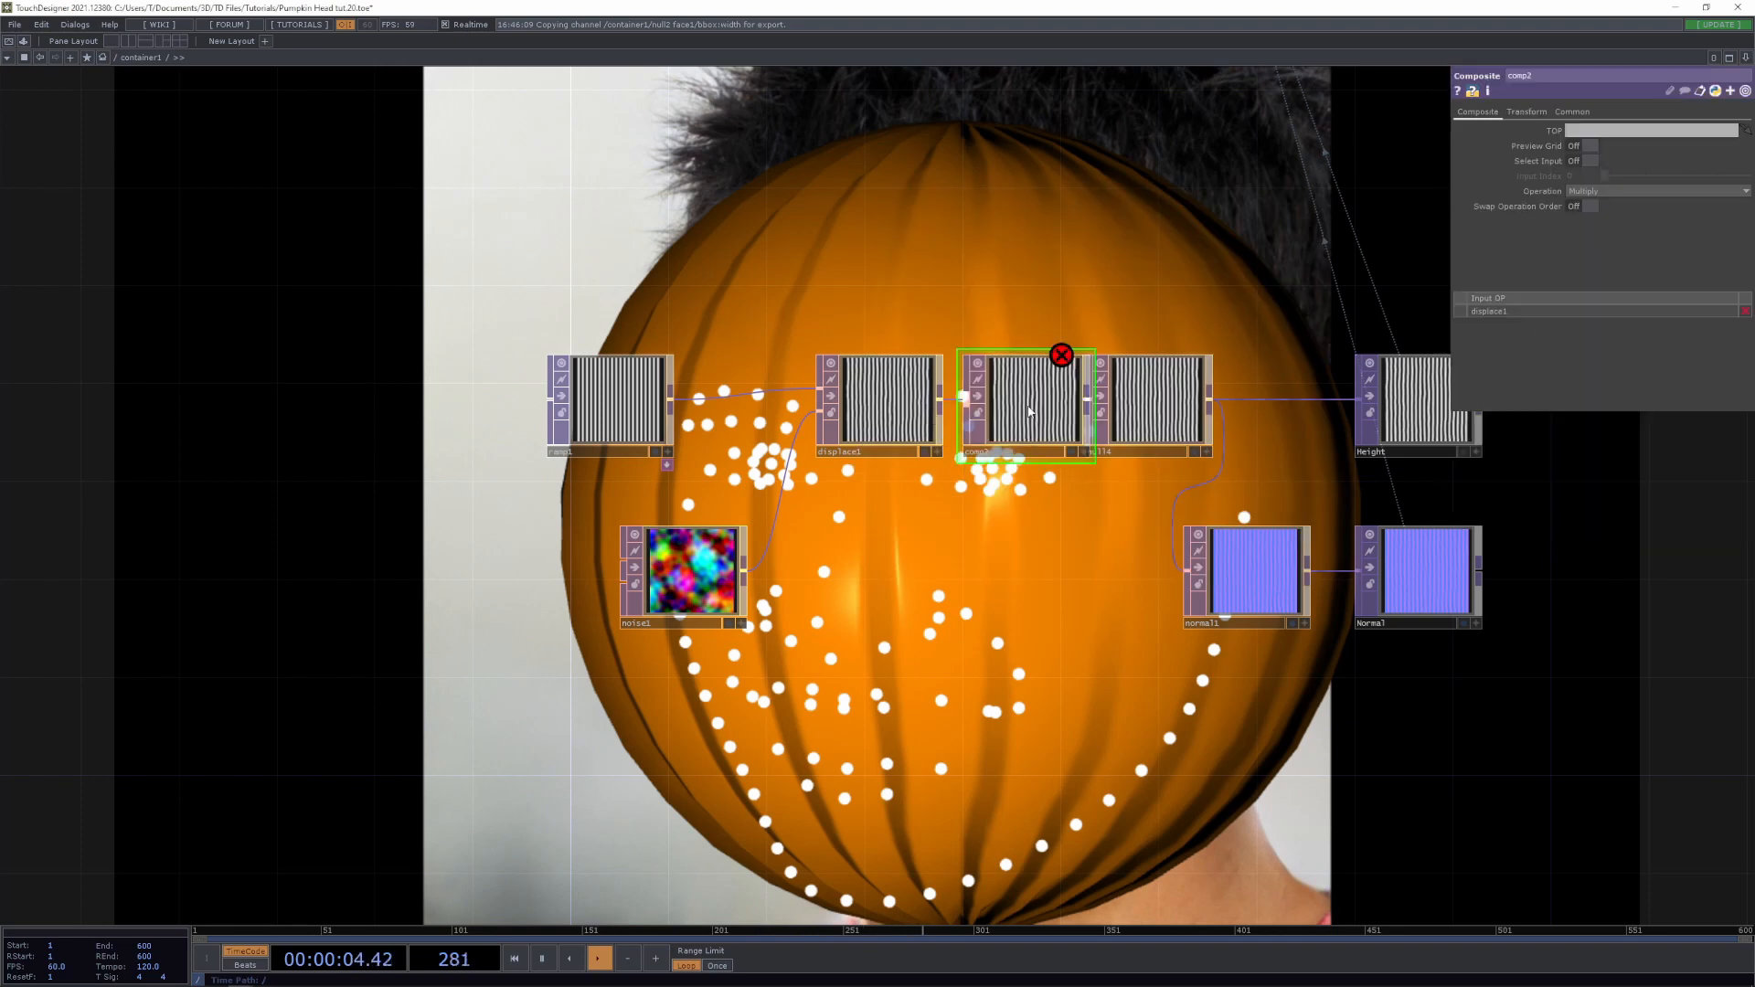
pyautogui.moveTo(1154, 420); pyautogui.dragTo(1224, 420)
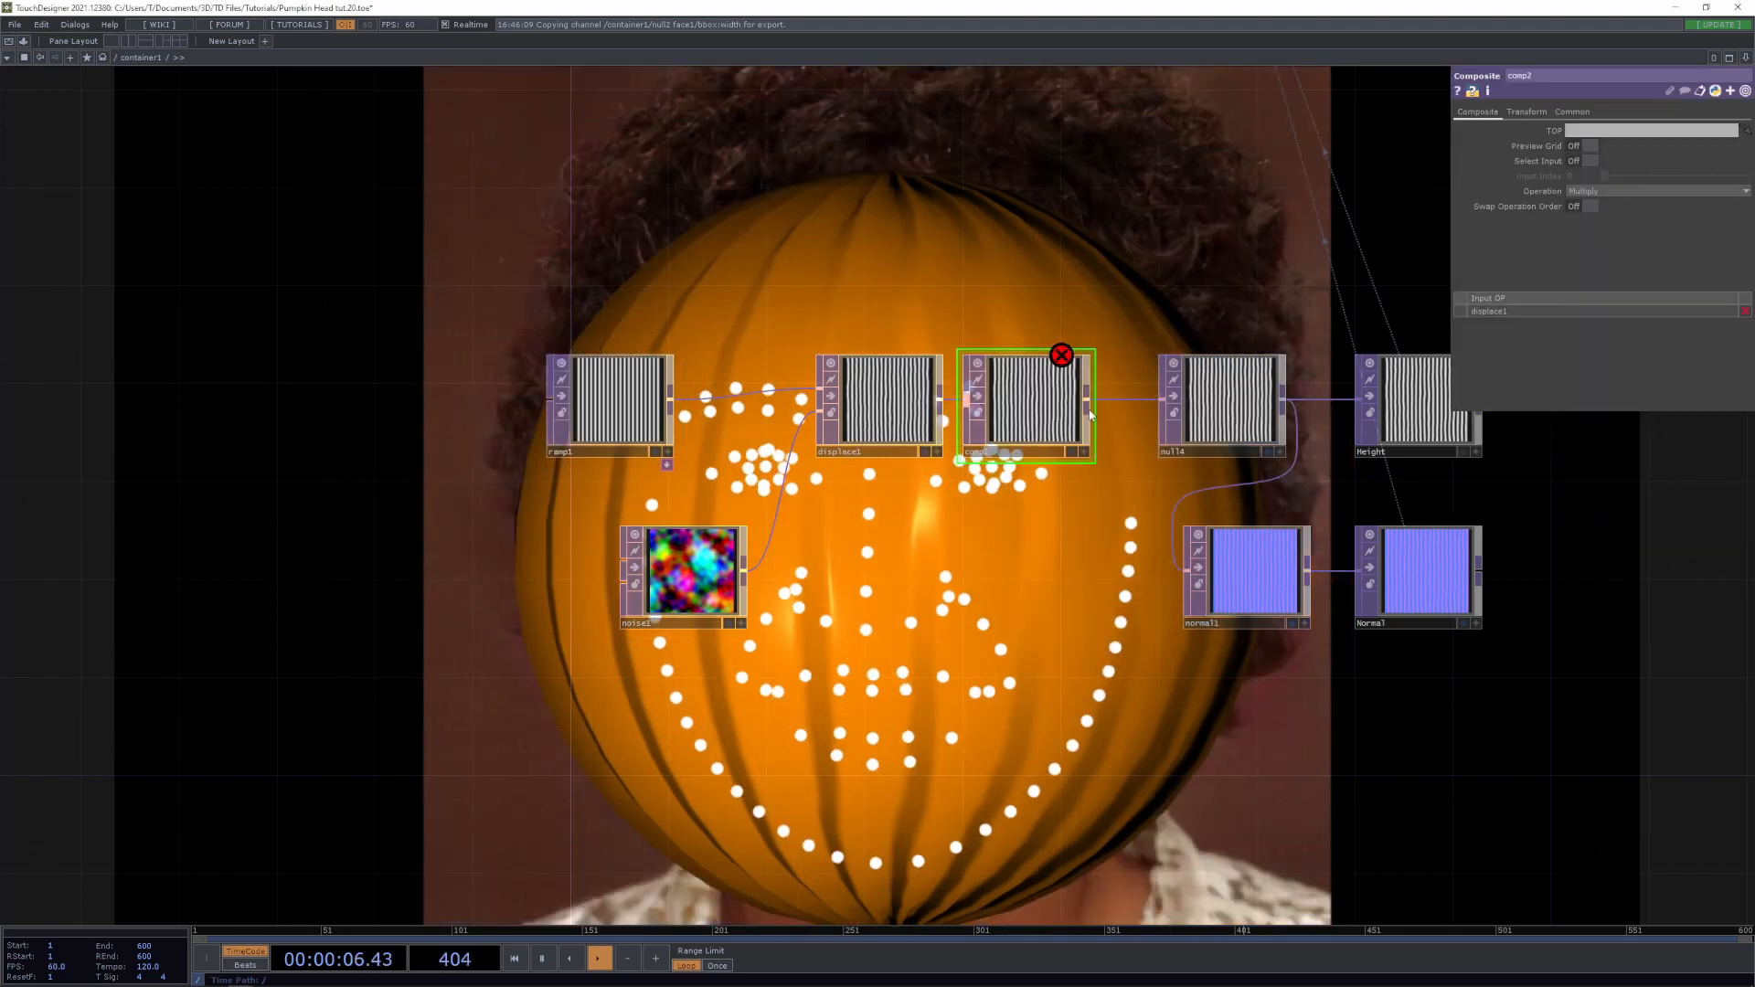
# Add a Ramp TOP below comp2 and connect its output to comp2 as the second input for multiplication
pyautogui.moveTo(1021, 402); pyautogui.dragTo(1045, 402)
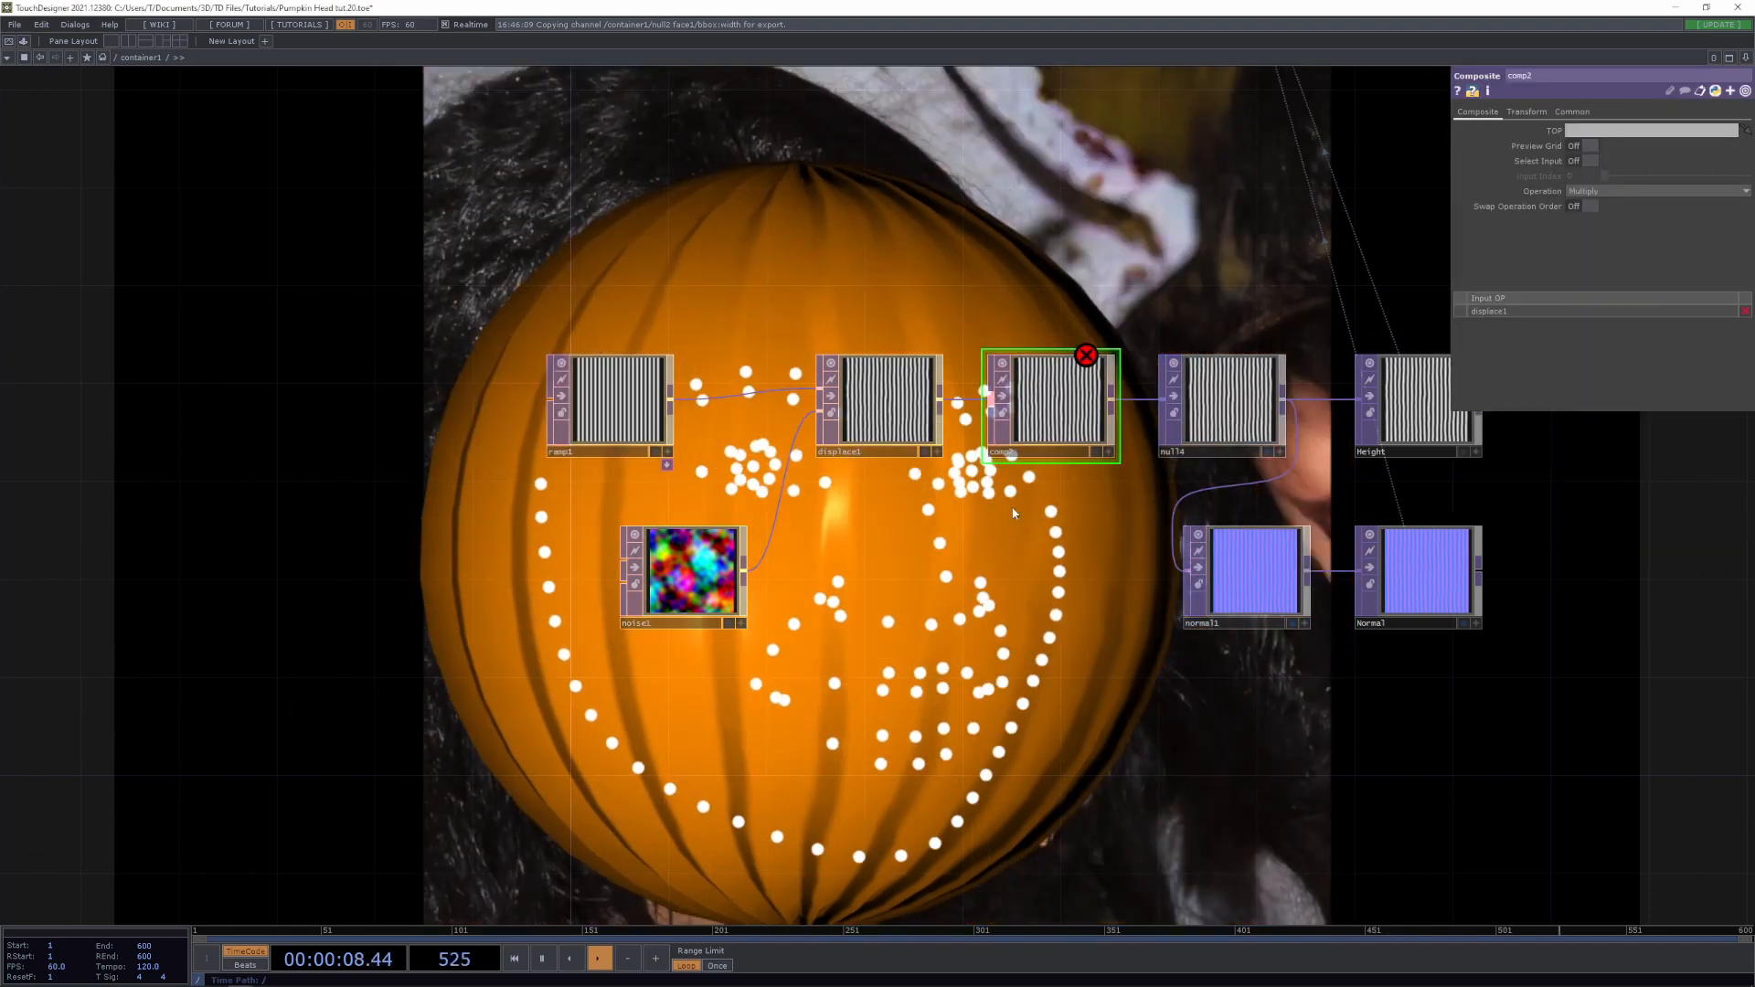
pyautogui.scroll(3, 1019, 429)
pyautogui.press('Tab')
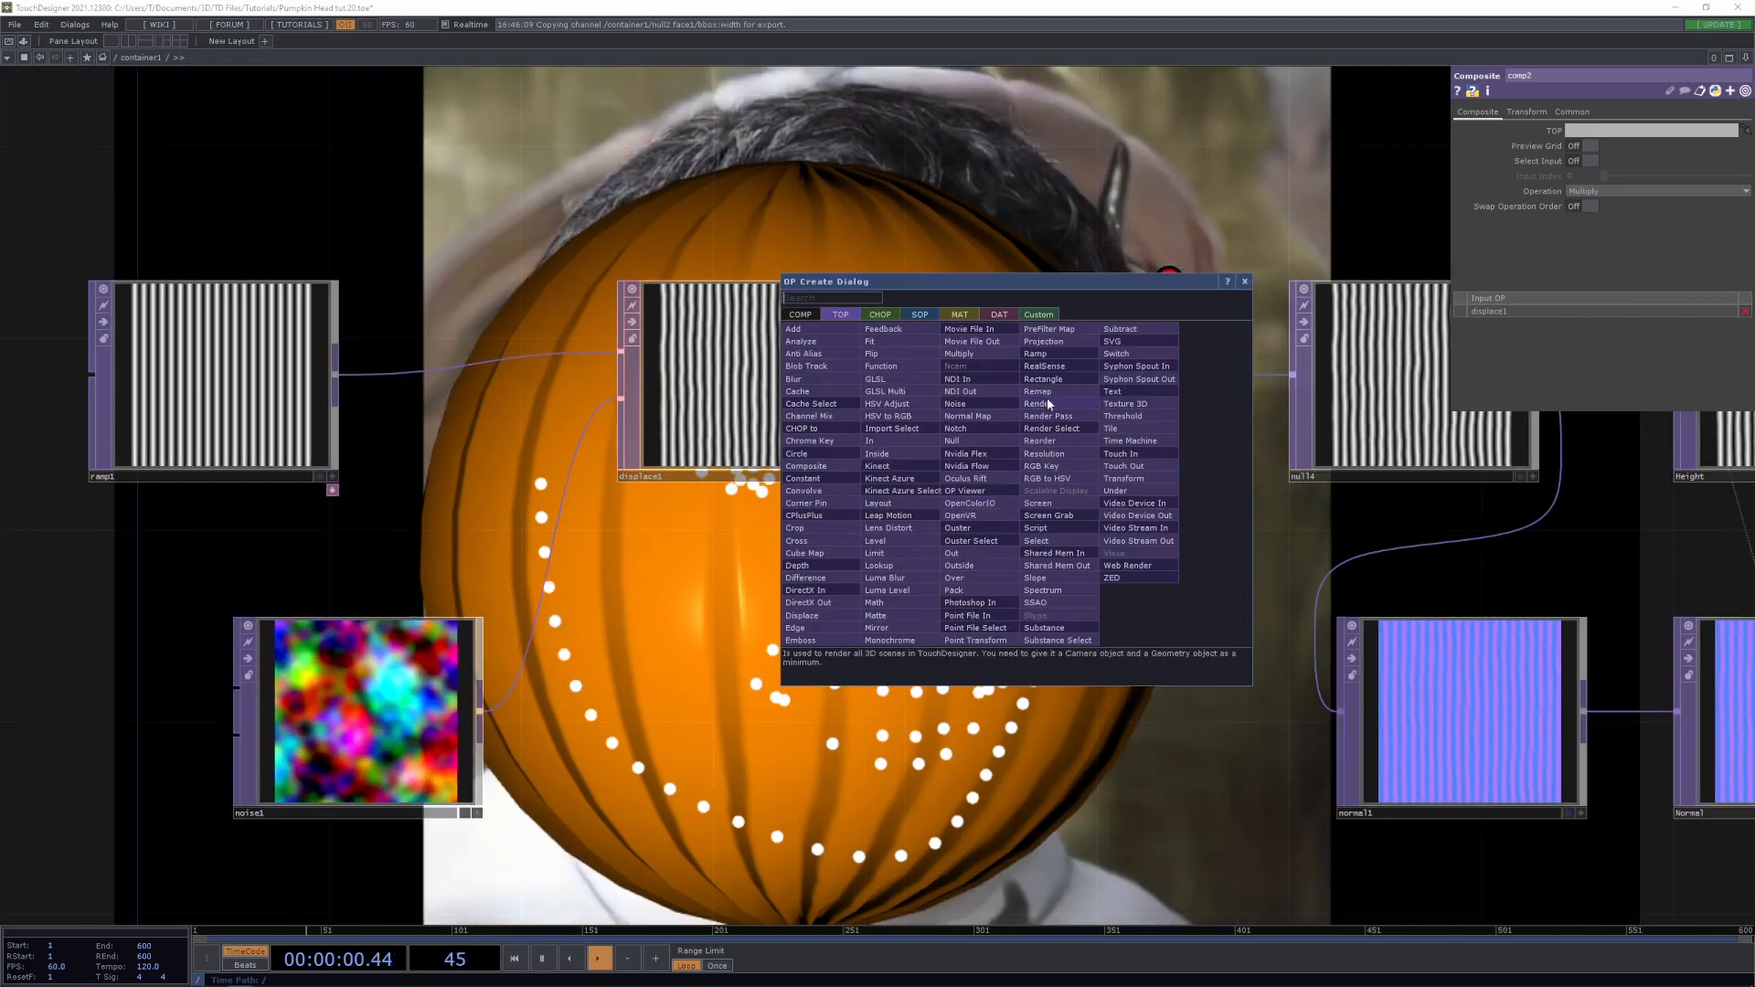
pyautogui.click(1050, 391)
pyautogui.click(790, 770)
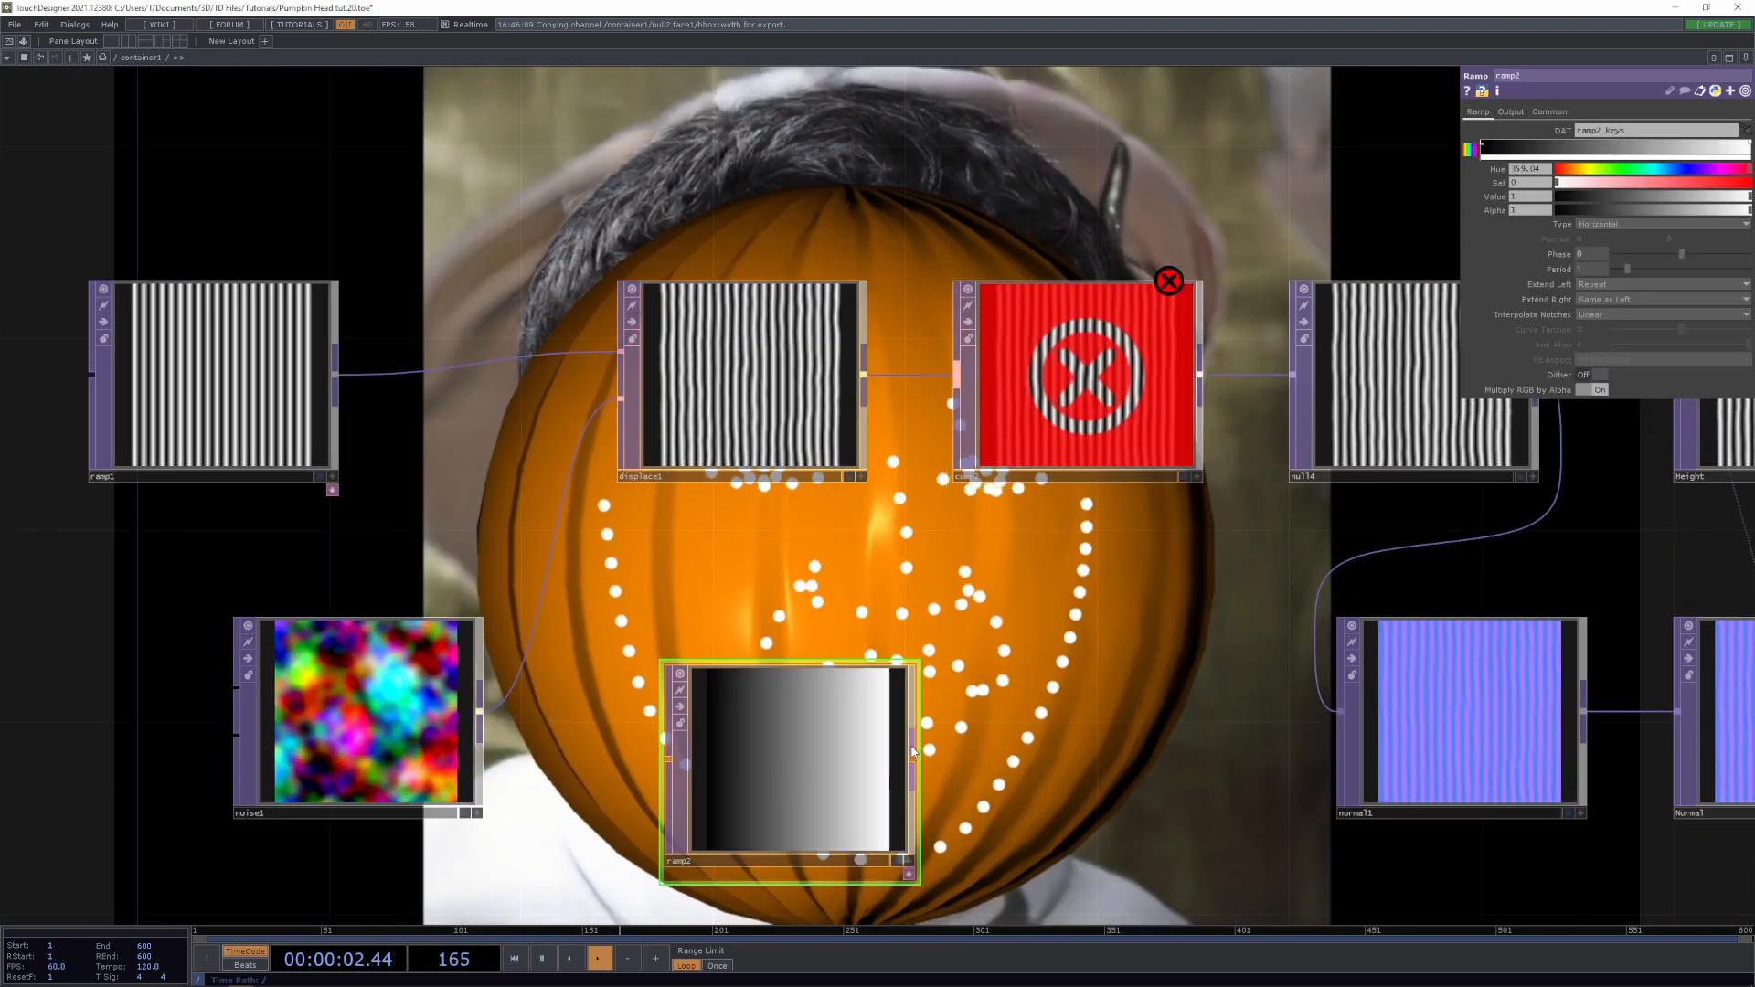
pyautogui.moveTo(914, 757); pyautogui.dragTo(1038, 420)
pyautogui.click(1073, 414)
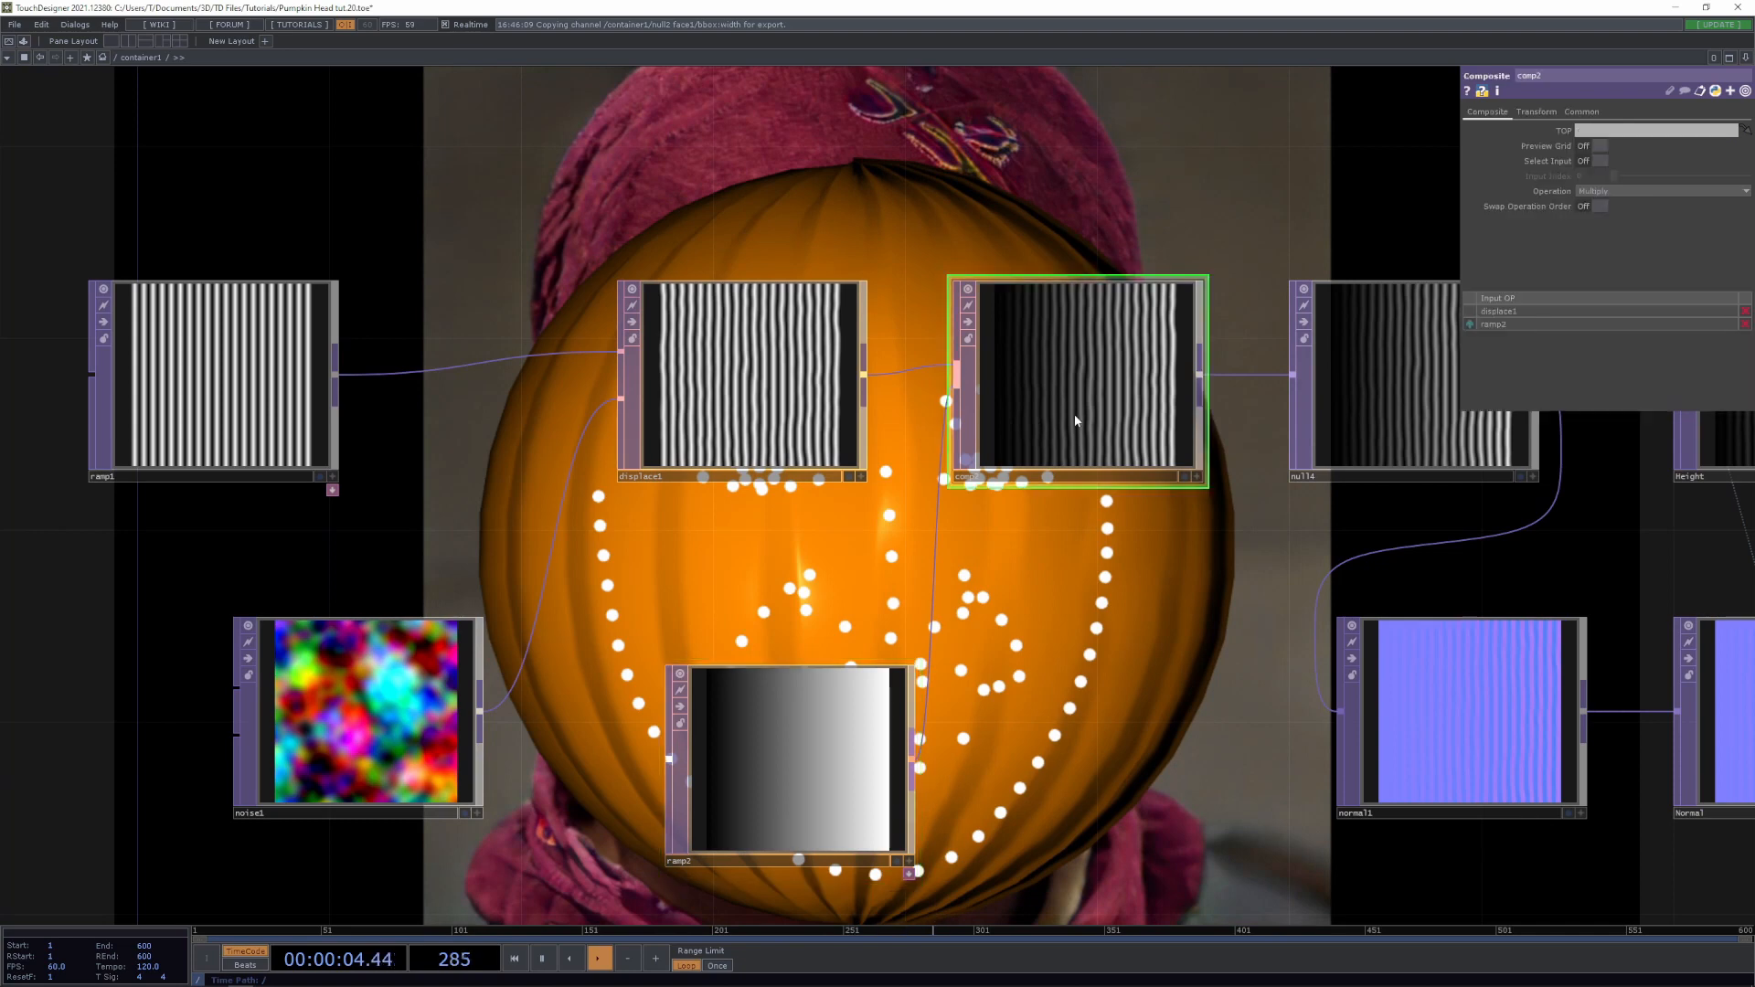
# Set ramp2's type to Vertical
pyautogui.click(843, 722)
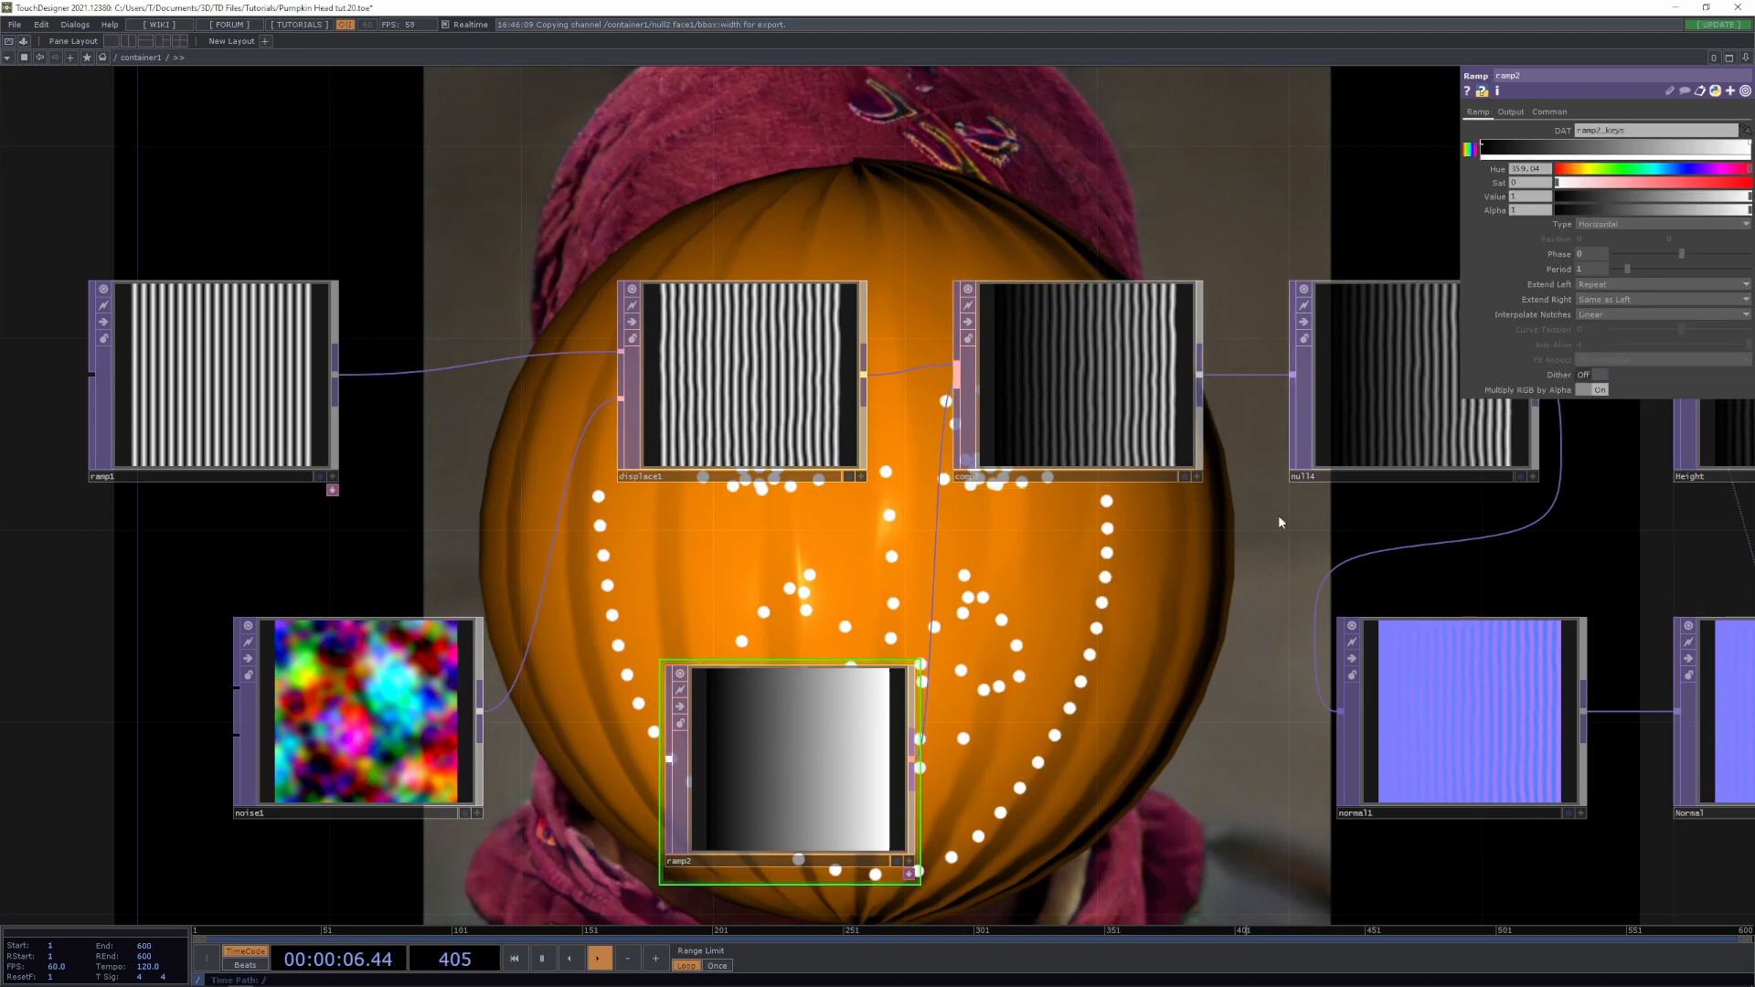
pyautogui.click(1597, 224)
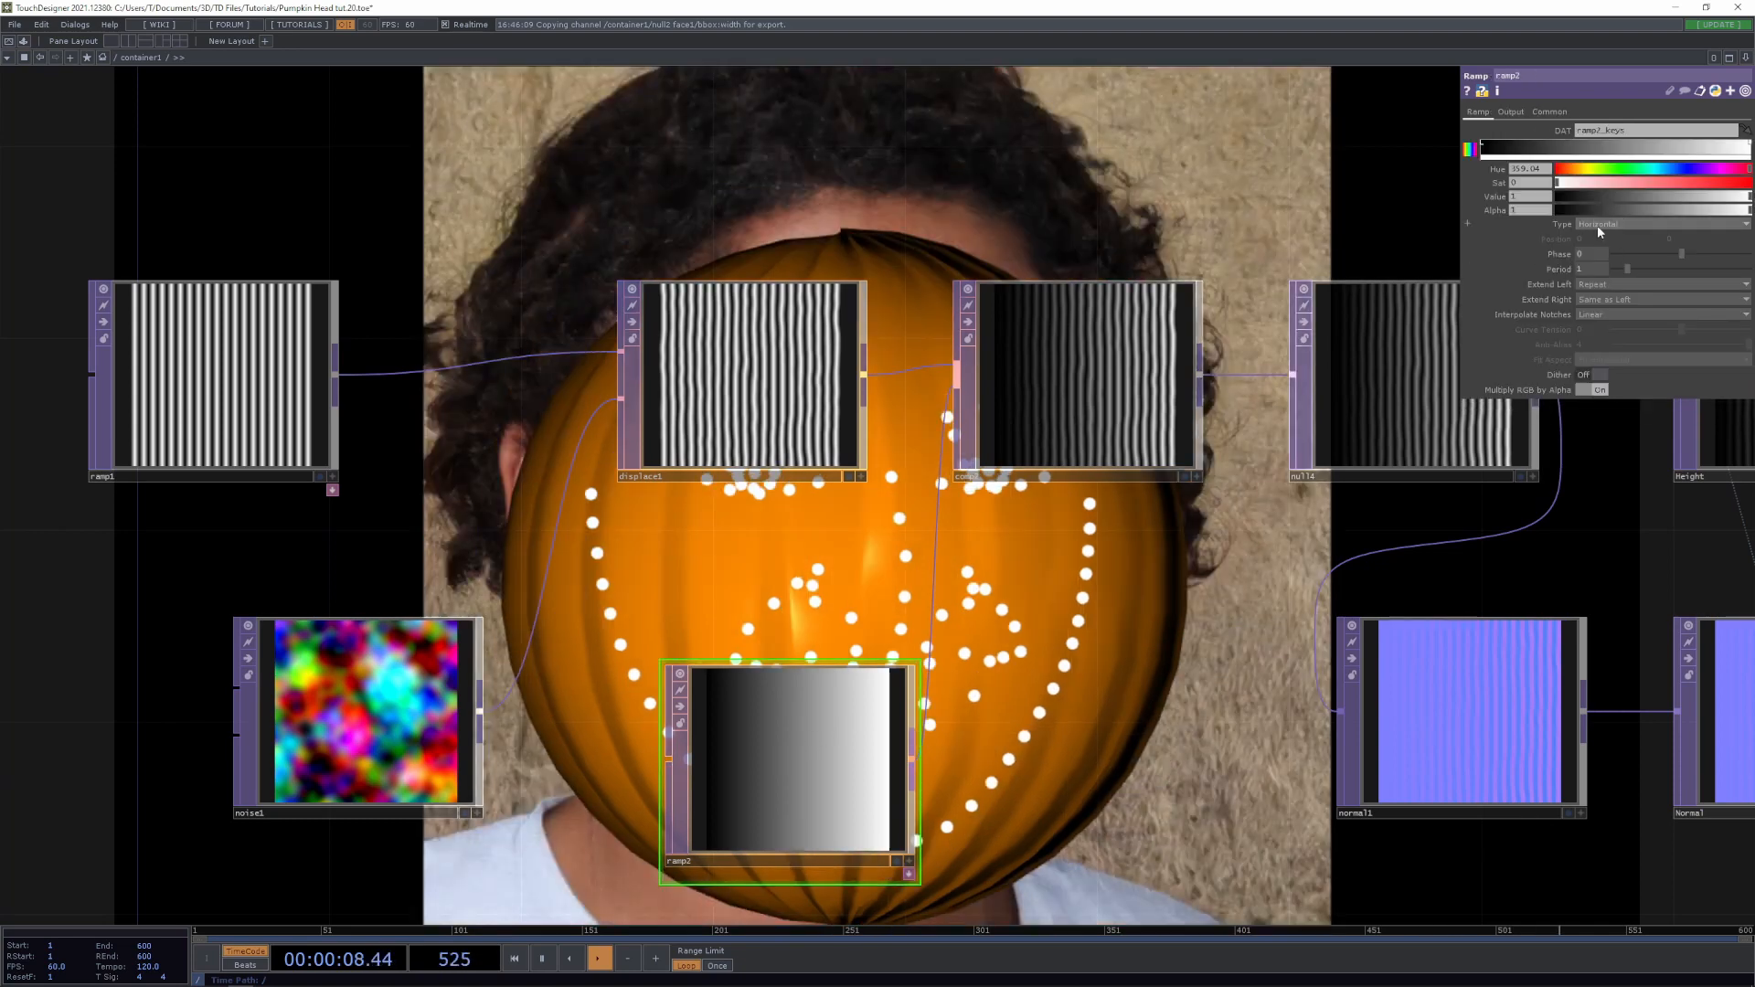
pyautogui.click(1601, 238)
# Move ramp2's white key to about a quarter of the gradient and add an end key with value 1
pyautogui.moveTo(1136, 791); pyautogui.dragTo(646, 749)
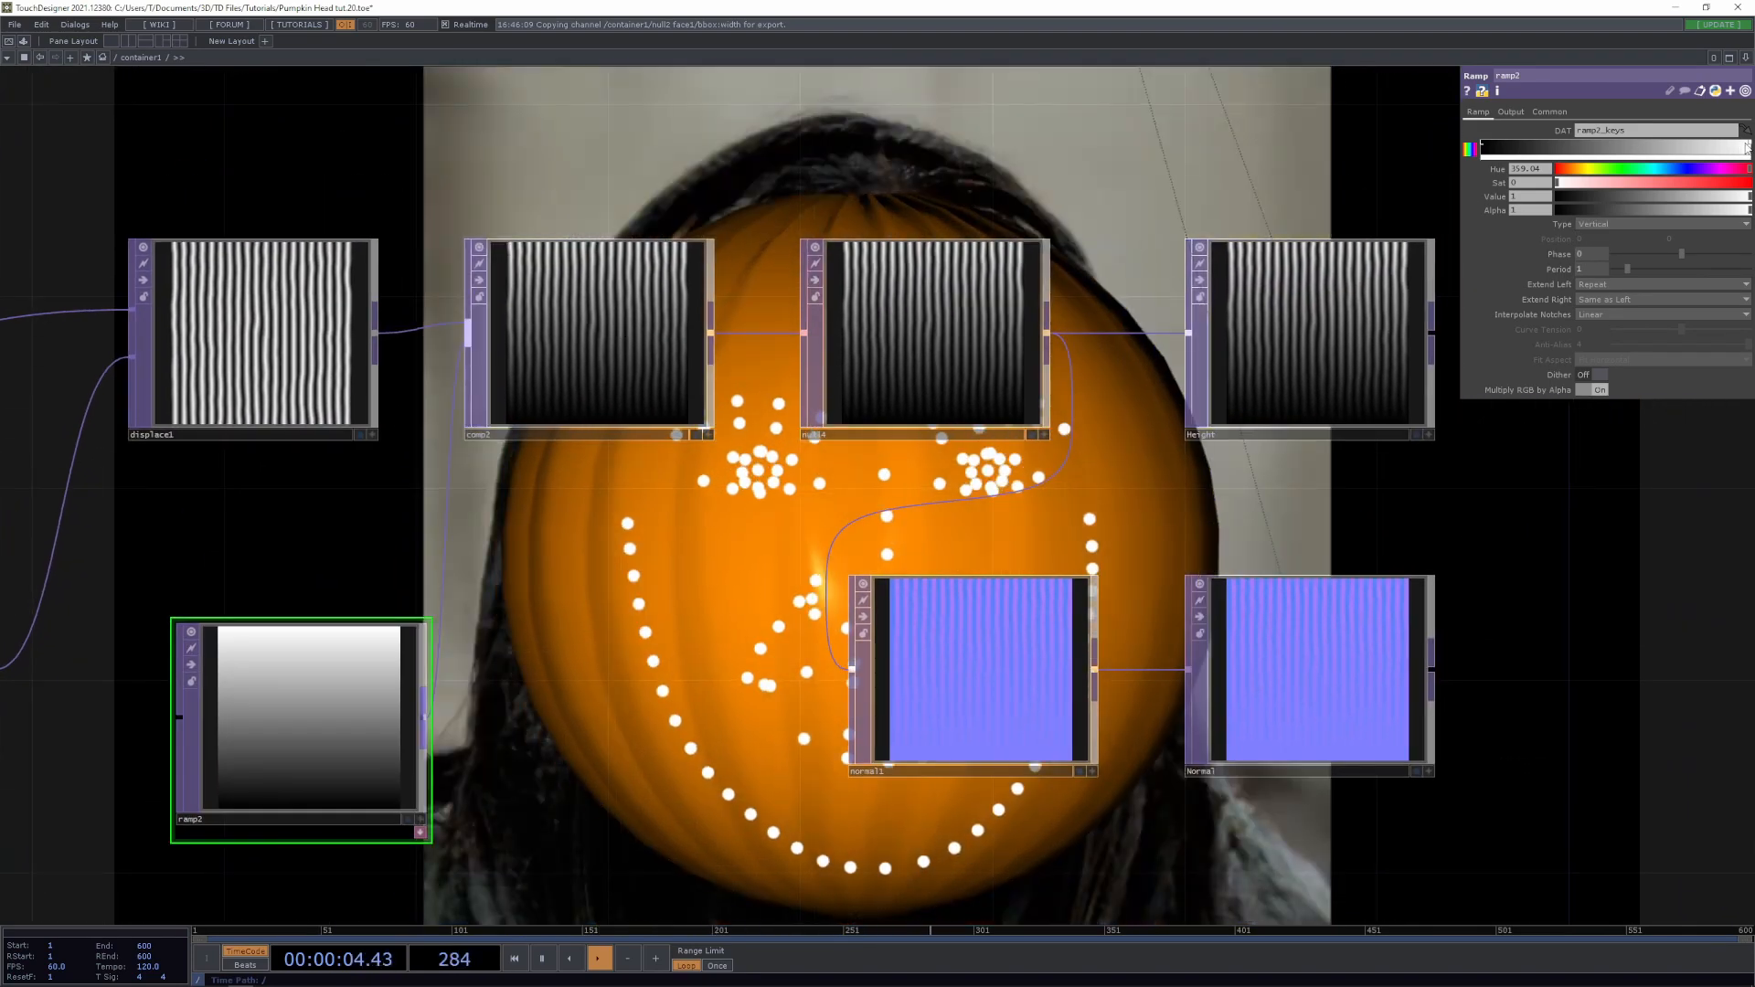
pyautogui.moveTo(1745, 146); pyautogui.dragTo(1570, 151)
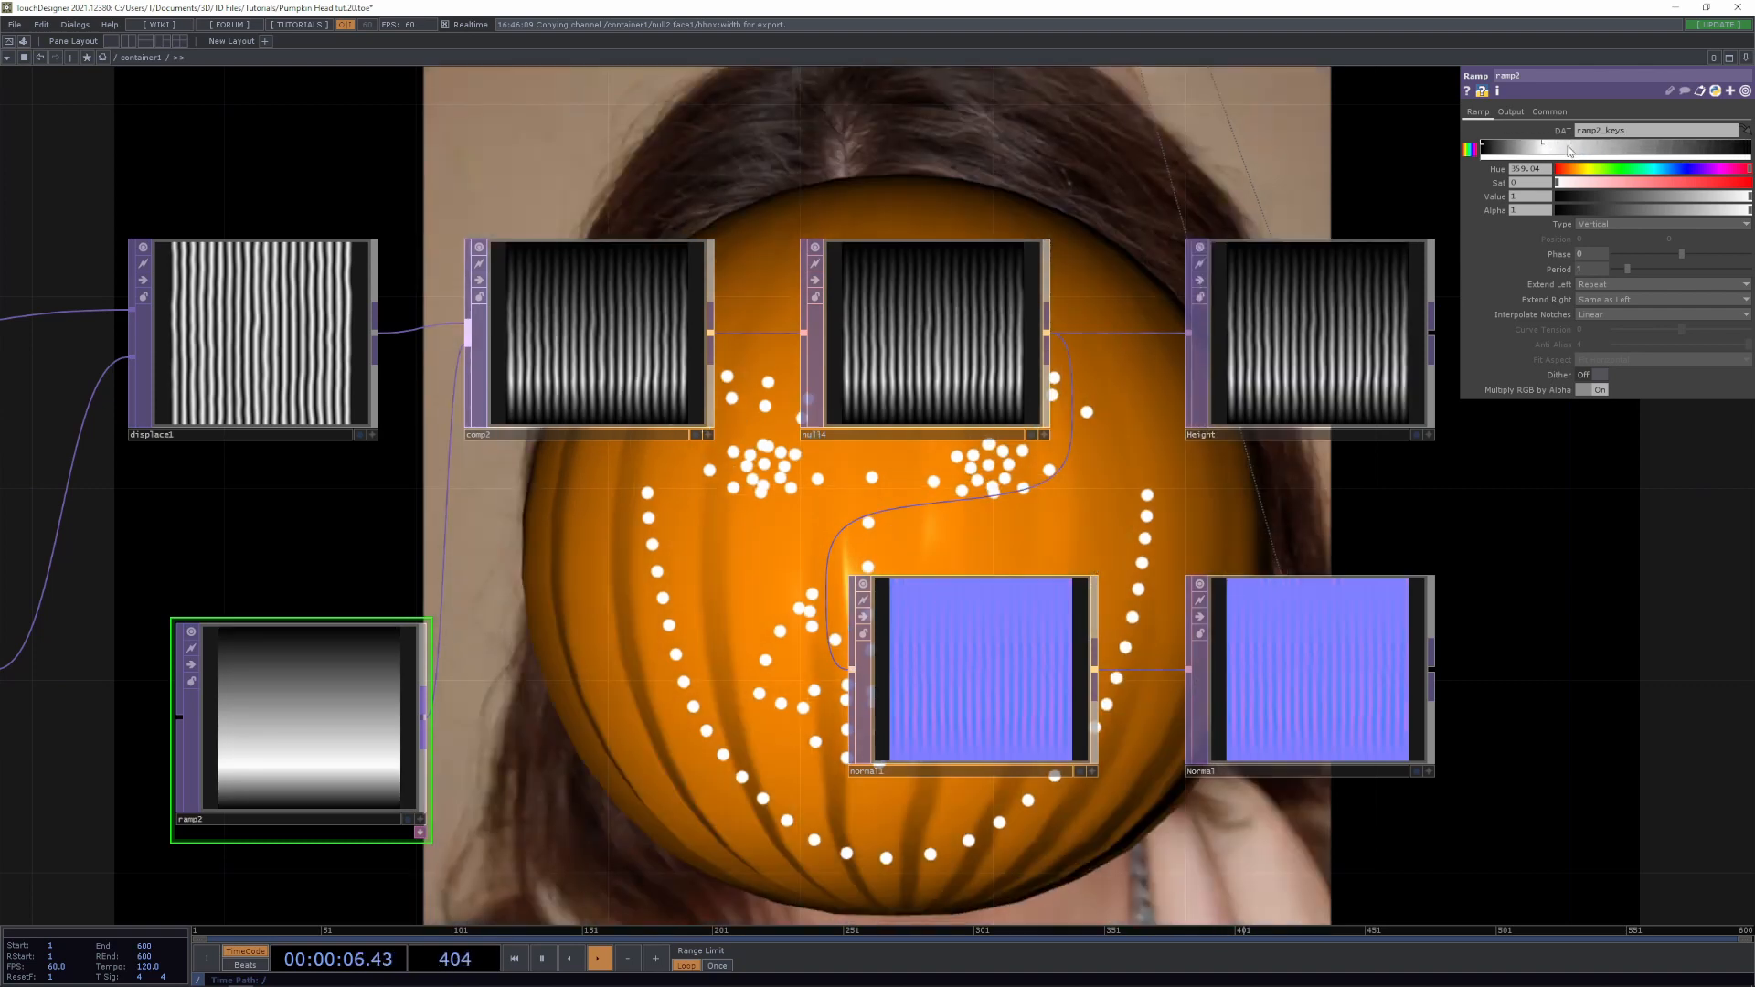
pyautogui.moveTo(1730, 154); pyautogui.dragTo(1748, 146)
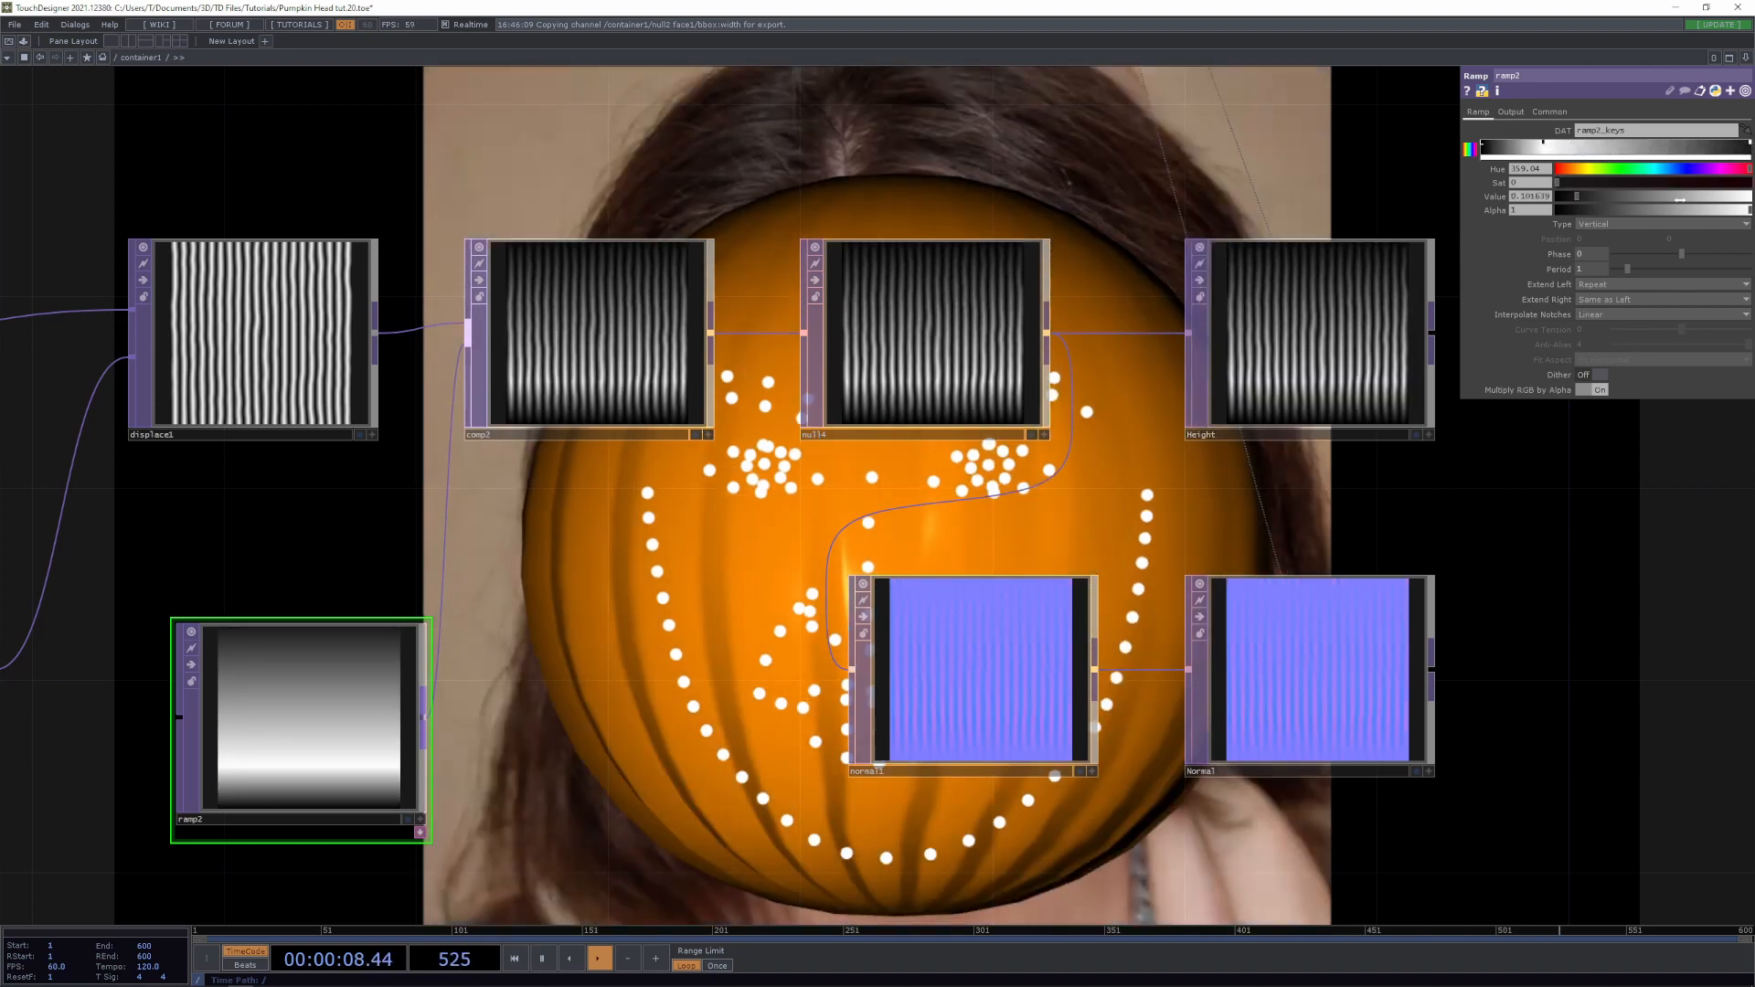
pyautogui.moveTo(1680, 199); pyautogui.dragTo(1750, 198)
# Fine-tune ramp2's middle white key to about 30% of the gradient, checking the ridge fade on the pumpkin
pyautogui.moveTo(1028, 161); pyautogui.dragTo(1126, 364)
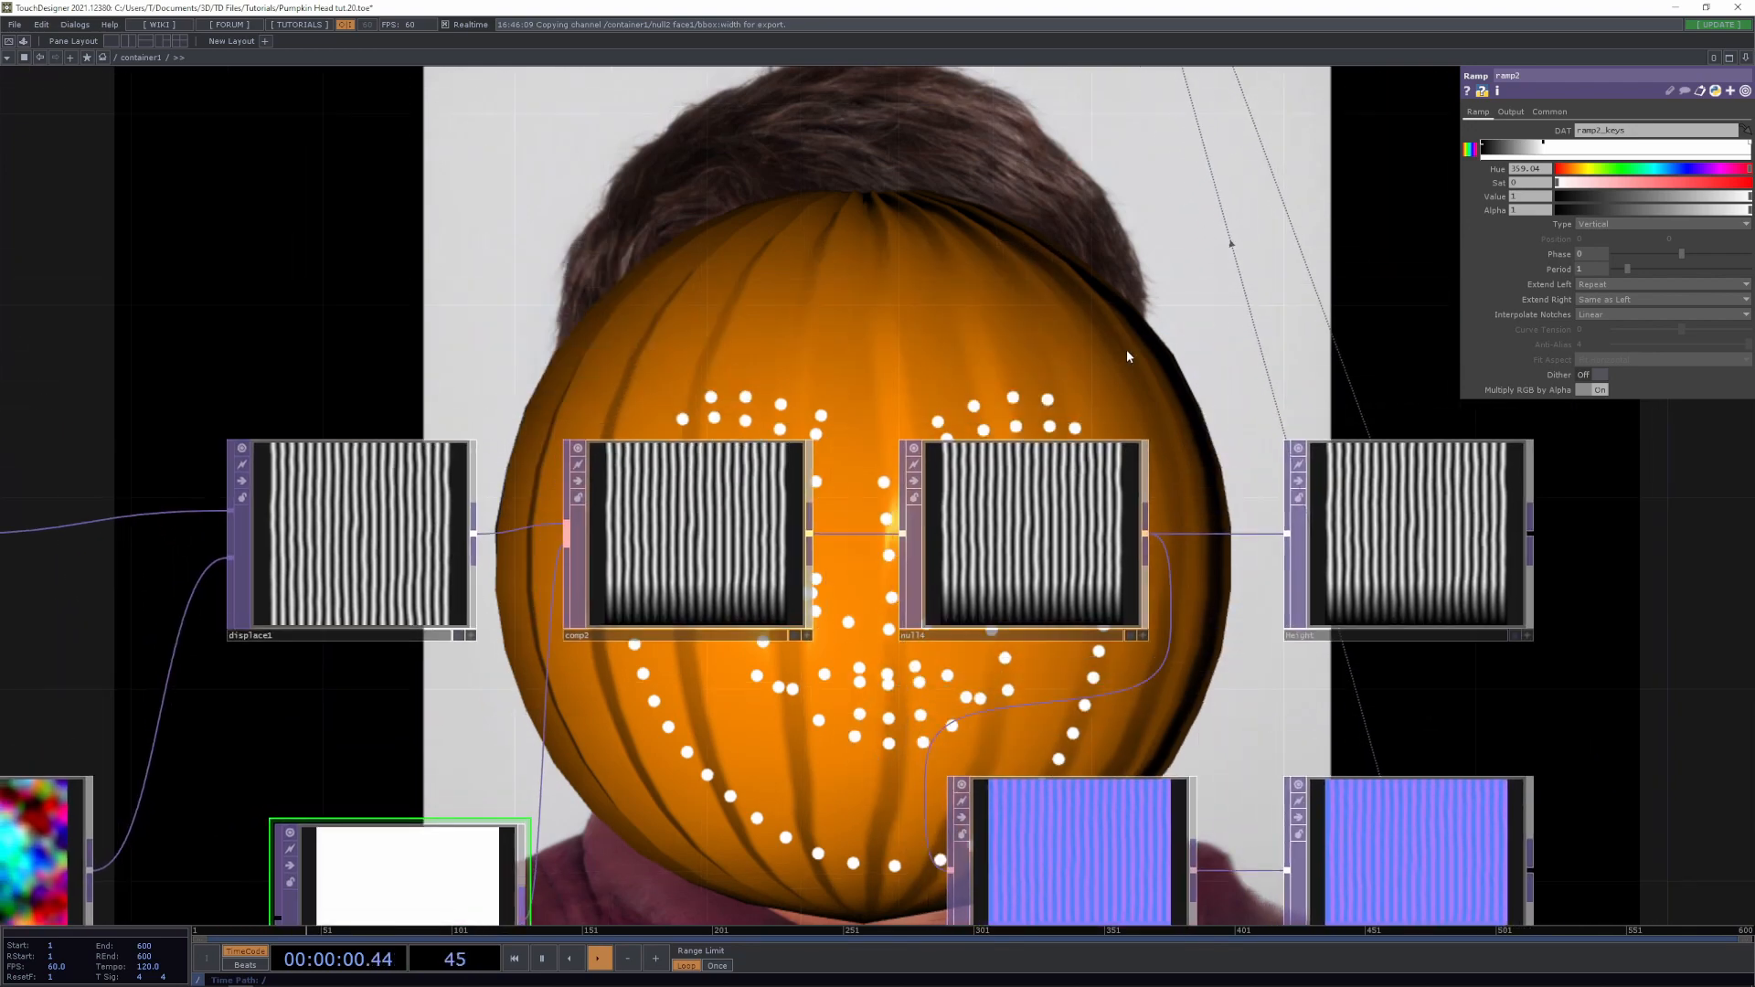
pyautogui.moveTo(1058, 282); pyautogui.dragTo(1218, 297)
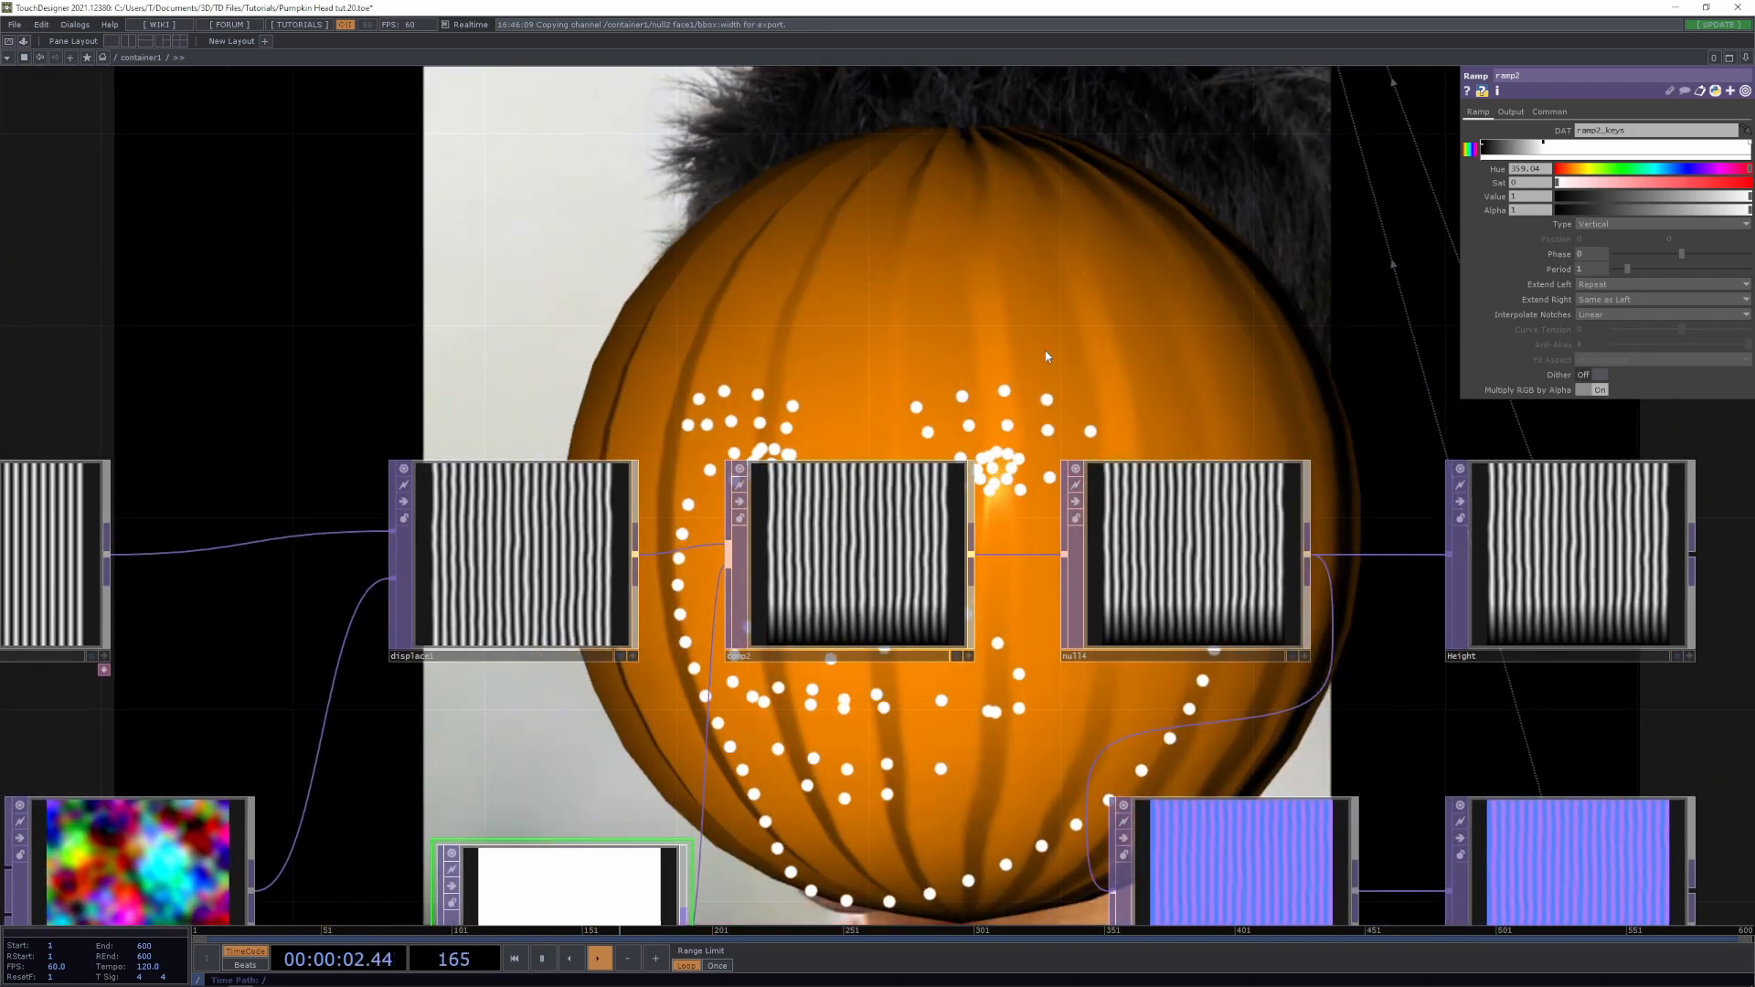
pyautogui.moveTo(927, 733); pyautogui.dragTo(923, 545)
pyautogui.moveTo(923, 546); pyautogui.dragTo(796, 520, button='middle')
pyautogui.moveTo(795, 519); pyautogui.dragTo(911, 710)
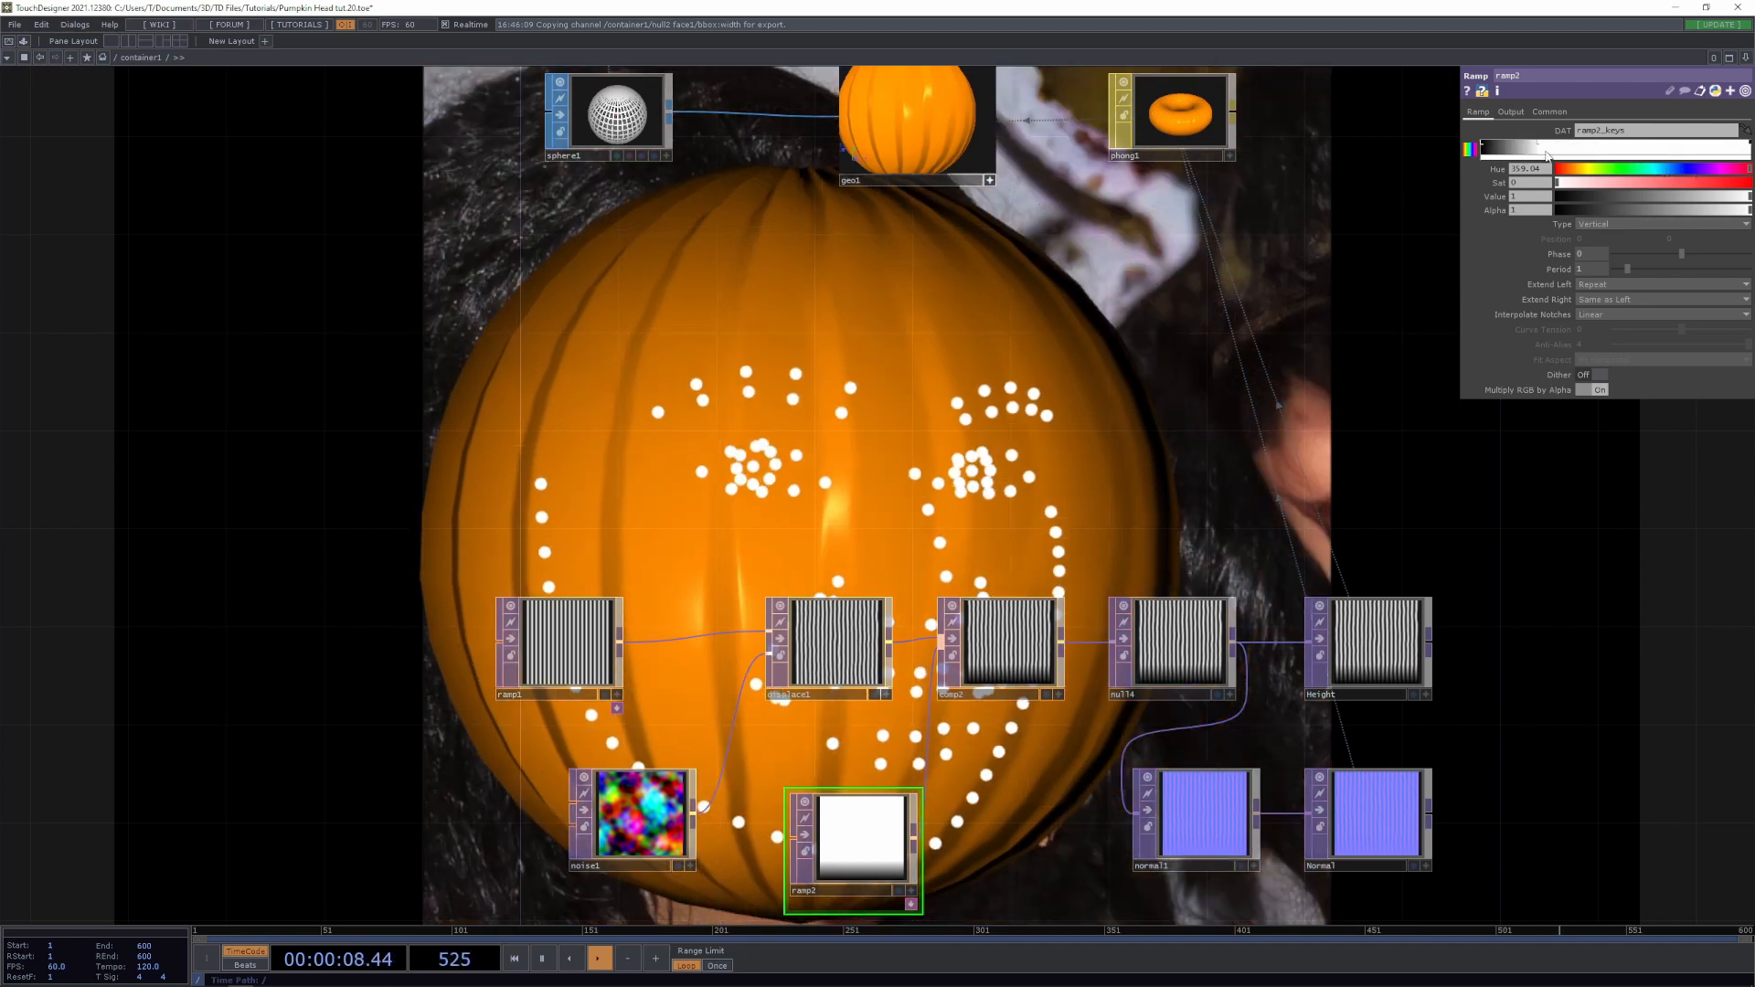
pyautogui.moveTo(1545, 151)
pyautogui.mouseDown()
pyautogui.moveTo(1704, 150)
pyautogui.moveTo(1536, 150)
pyautogui.mouseUp()
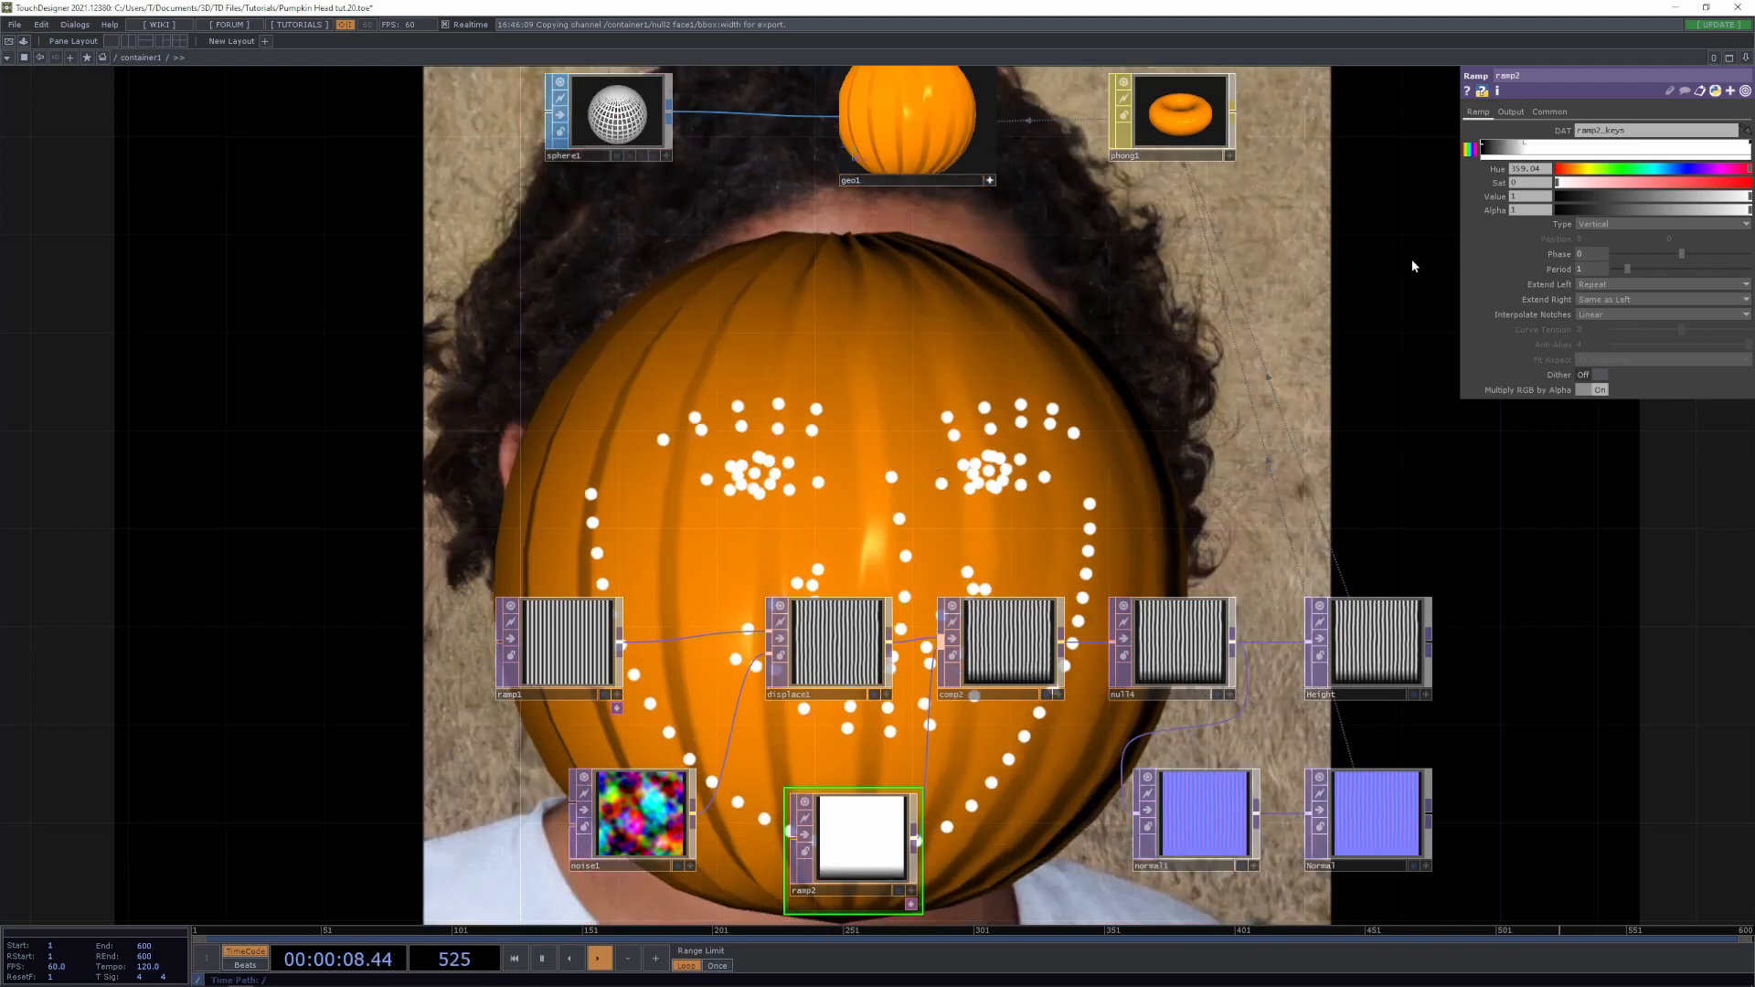
pyautogui.moveTo(1272, 186); pyautogui.dragTo(471, 41)
pyautogui.moveTo(1538, 151)
pyautogui.mouseDown()
pyautogui.moveTo(1659, 157)
pyautogui.moveTo(1561, 157)
pyautogui.mouseUp()
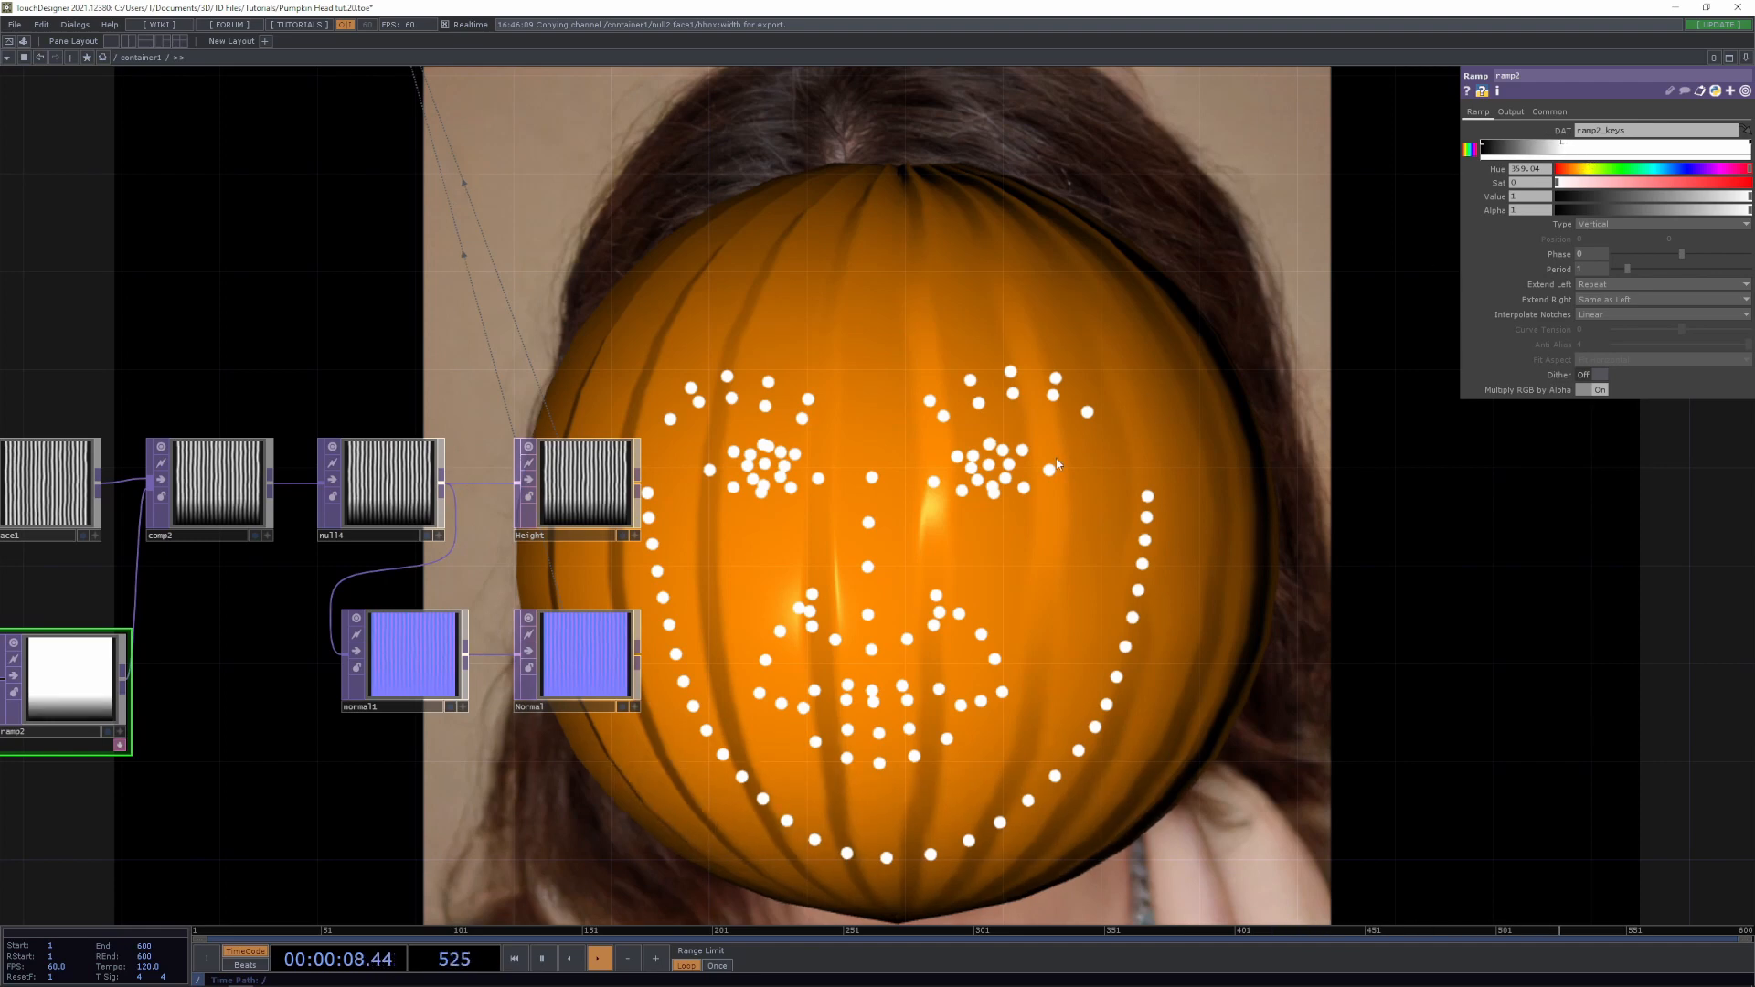
pyautogui.moveTo(908, 661); pyautogui.dragTo(1065, 538)
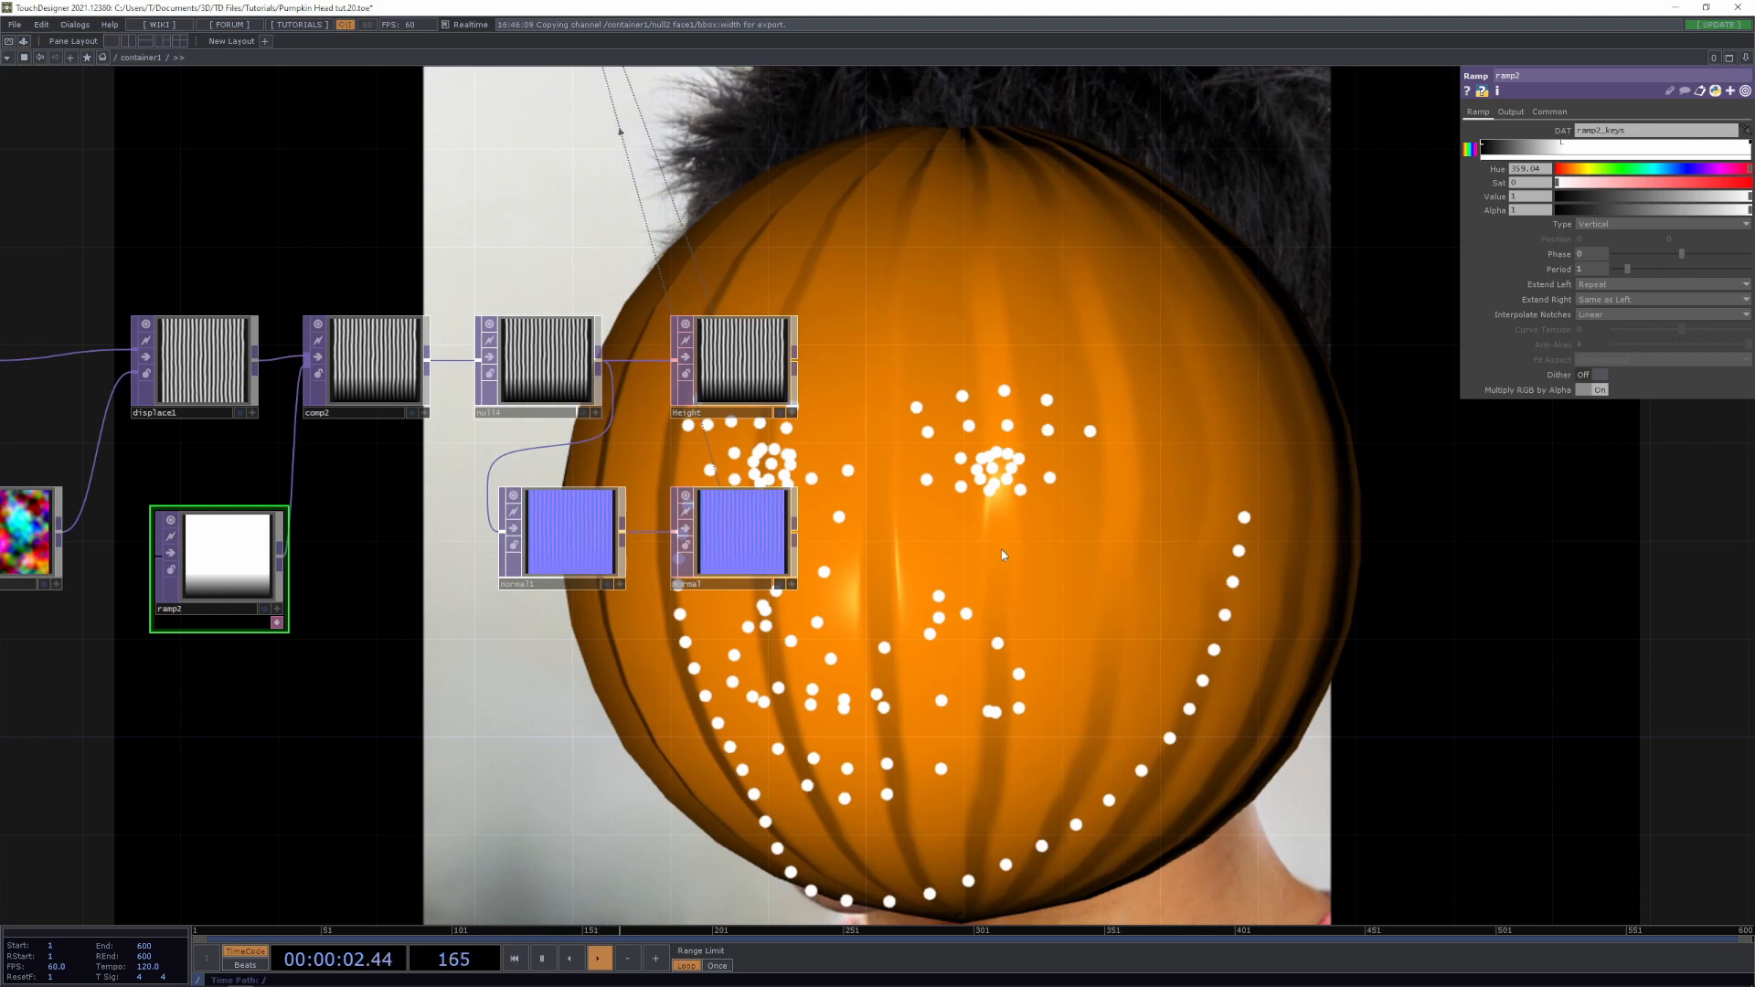
pyautogui.moveTo(948, 581); pyautogui.dragTo(1229, 619)
pyautogui.moveTo(862, 797); pyautogui.dragTo(1106, 628)
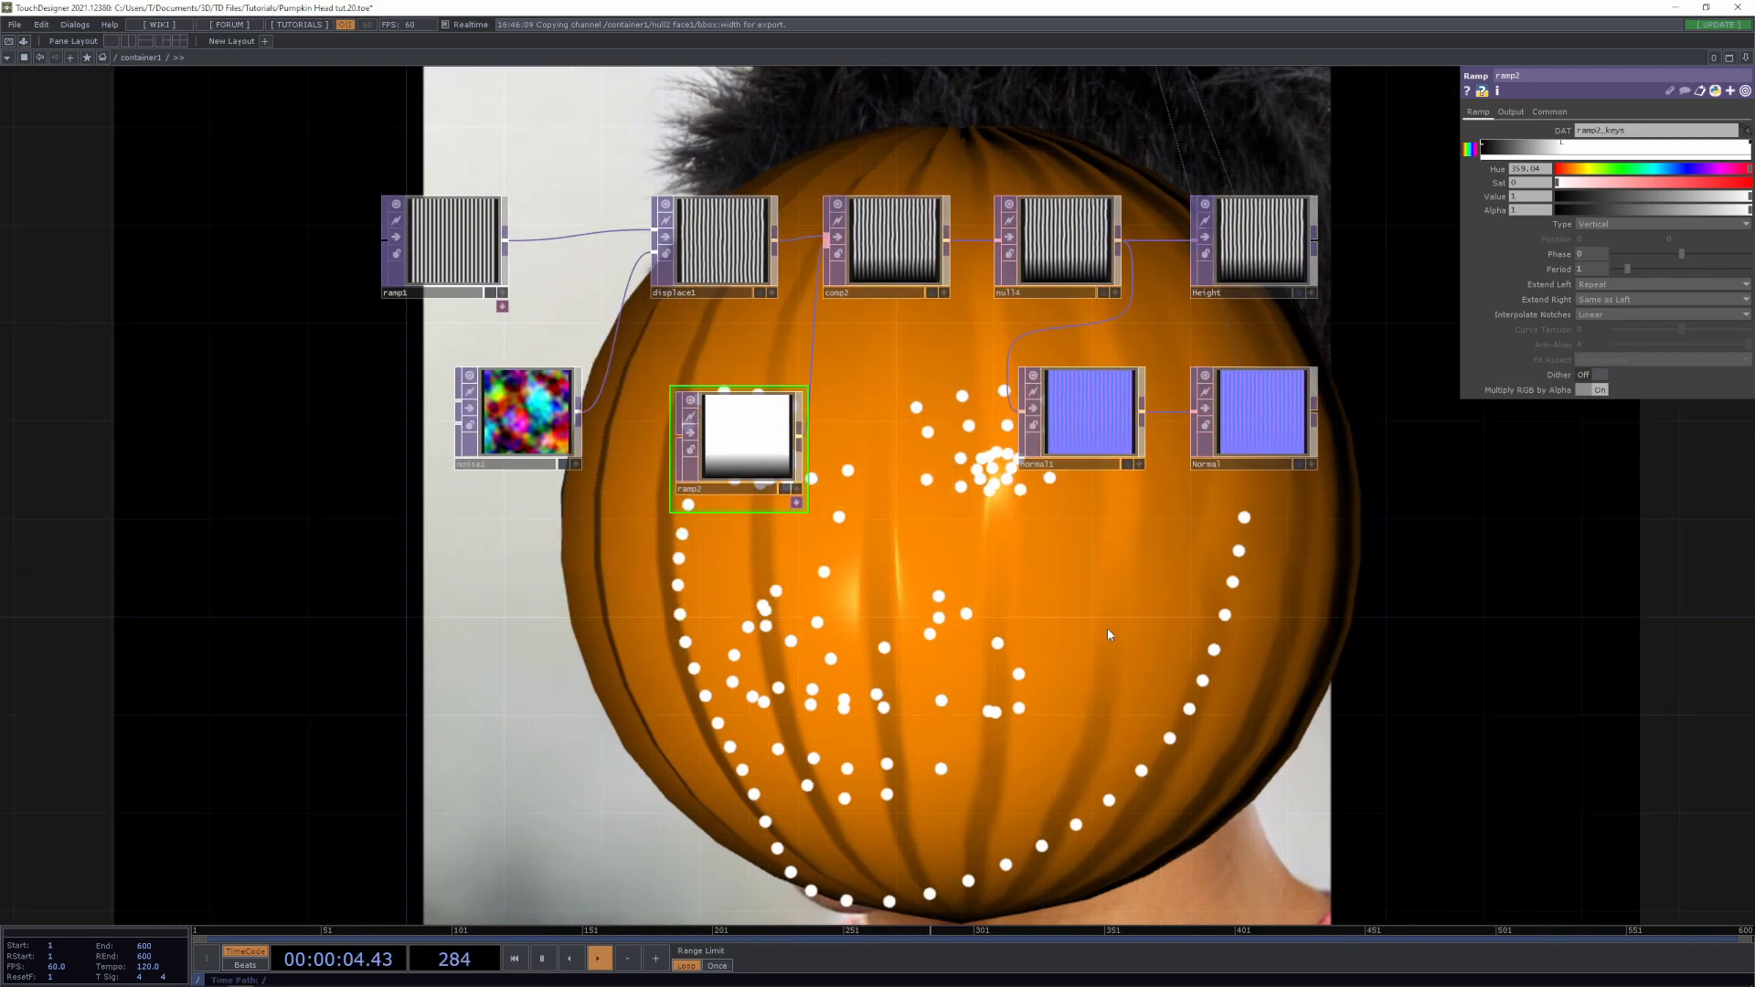
# Add a Tube SOP to the network directly below the sphere1 node
pyautogui.moveTo(1006, 706); pyautogui.dragTo(1038, 660)
pyautogui.scroll(-3, 1039, 660)
pyautogui.scroll(-3, 1095, 415)
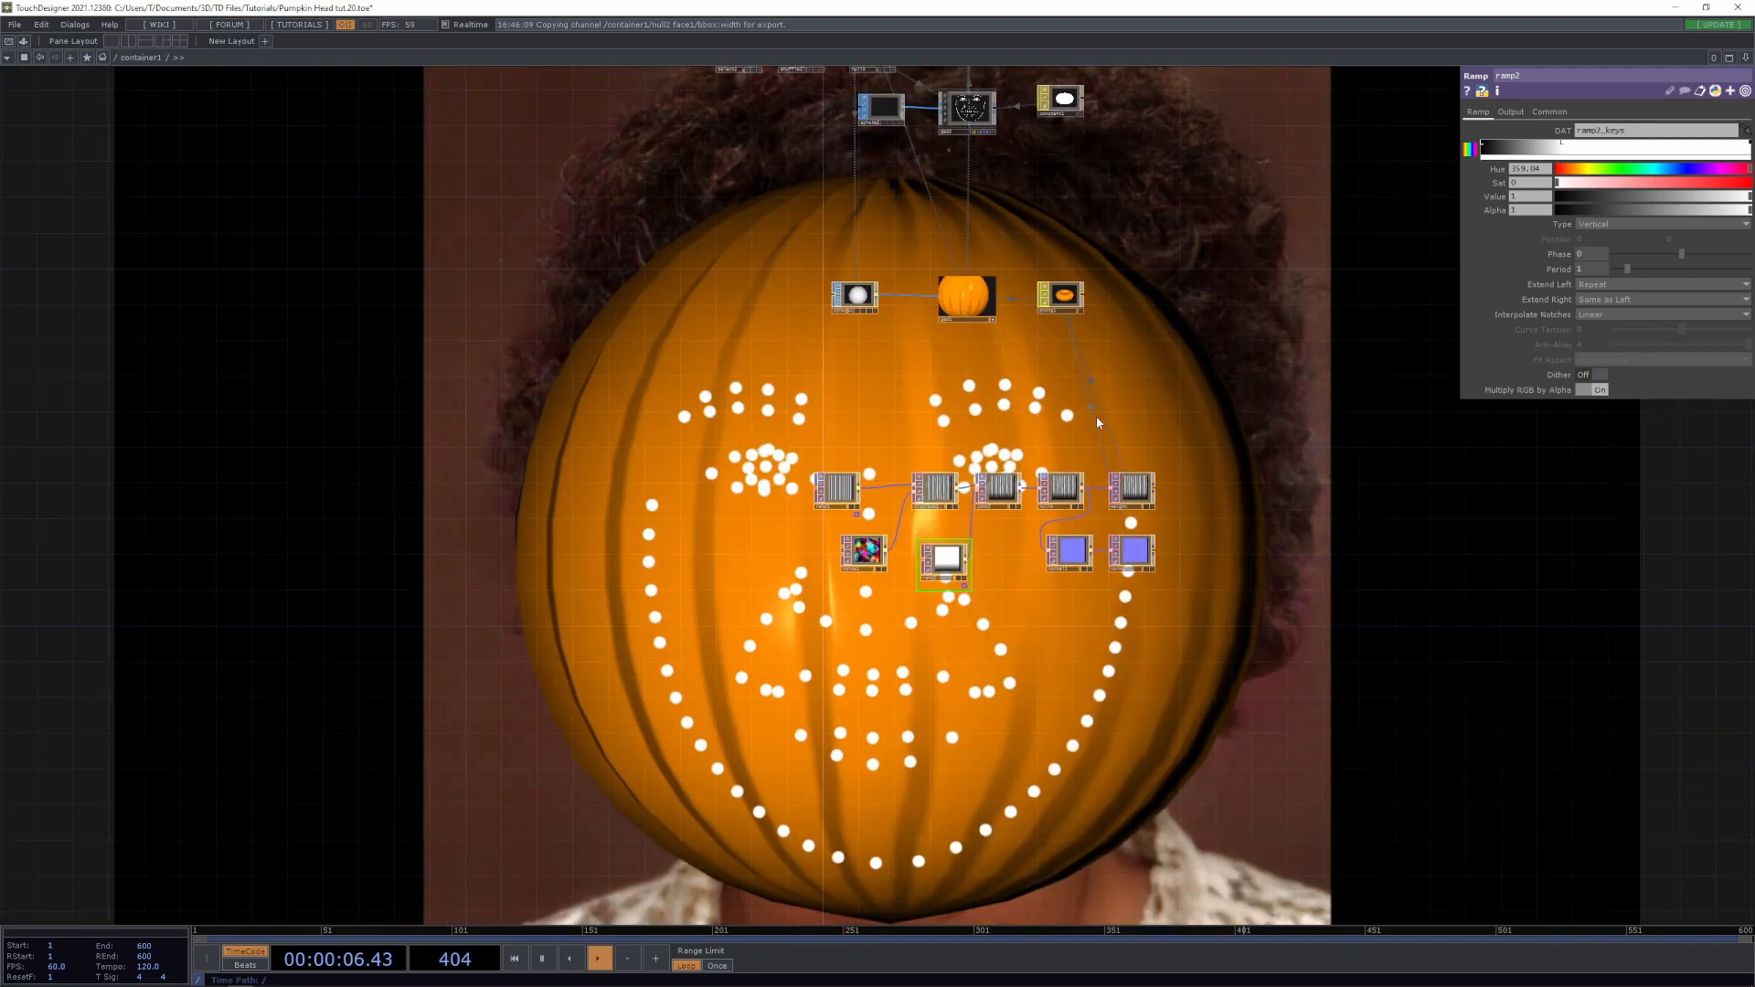
pyautogui.scroll(4, 1093, 434)
pyautogui.moveTo(1081, 744); pyautogui.dragTo(1142, 730)
pyautogui.moveTo(978, 316); pyautogui.dragTo(1018, 459)
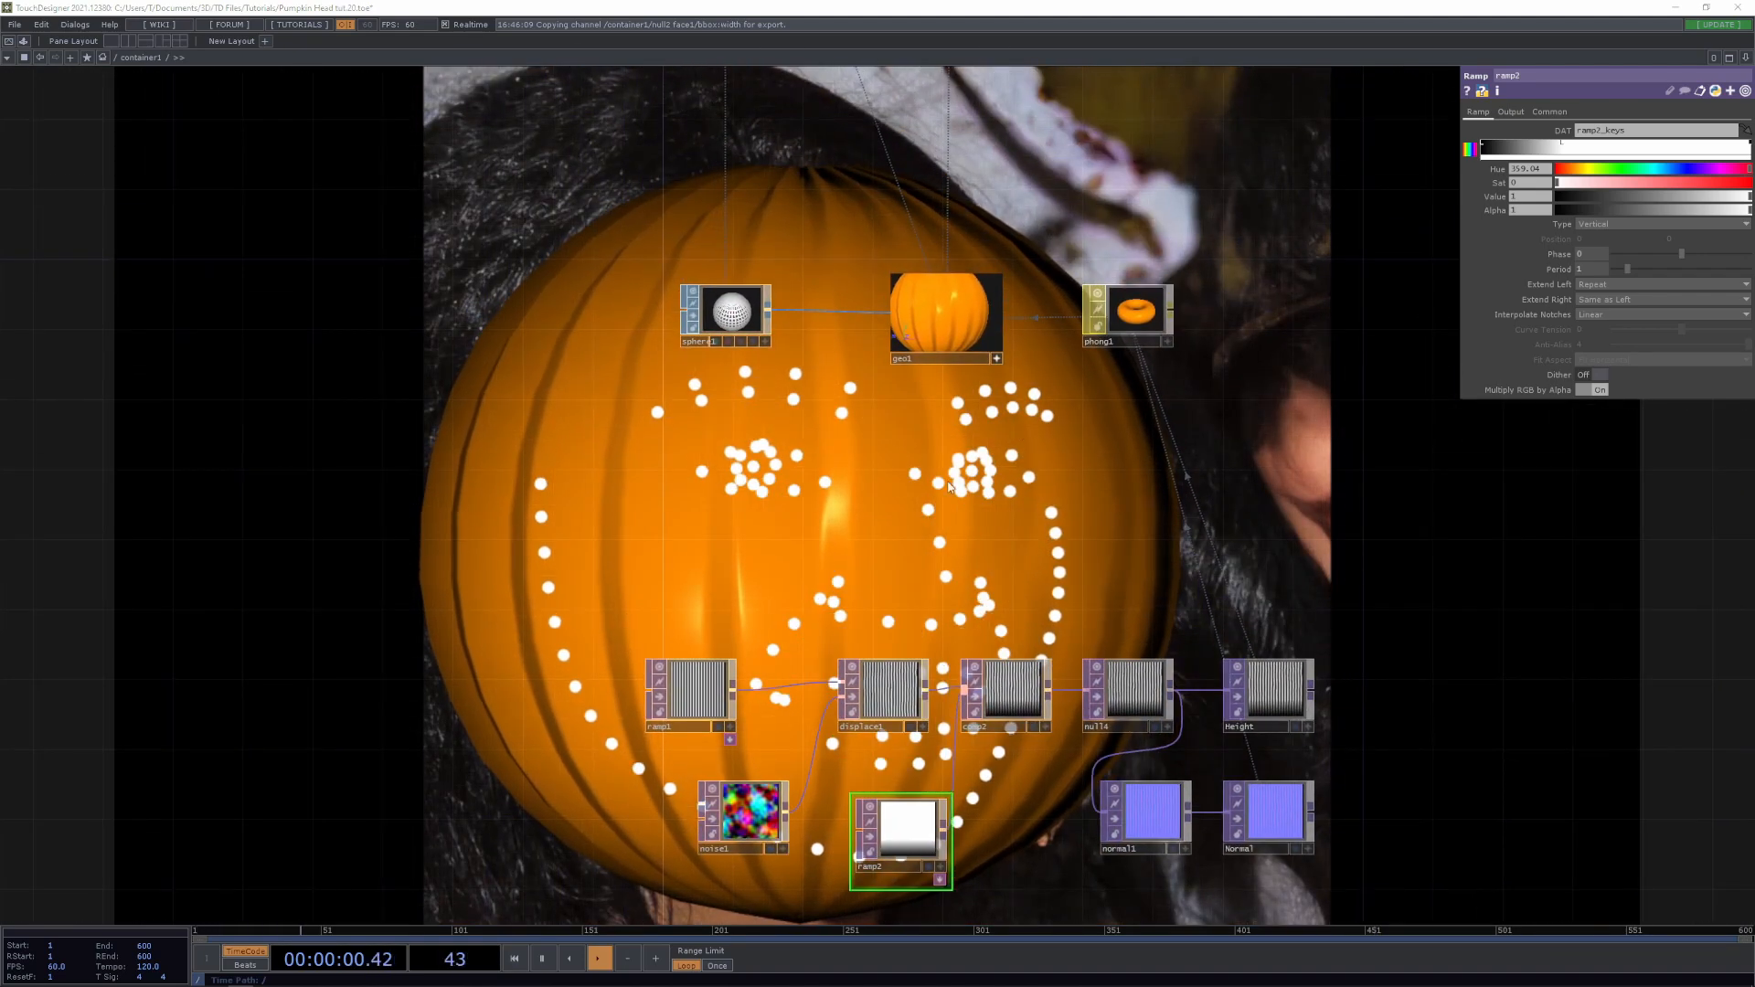
pyautogui.press('Tab')
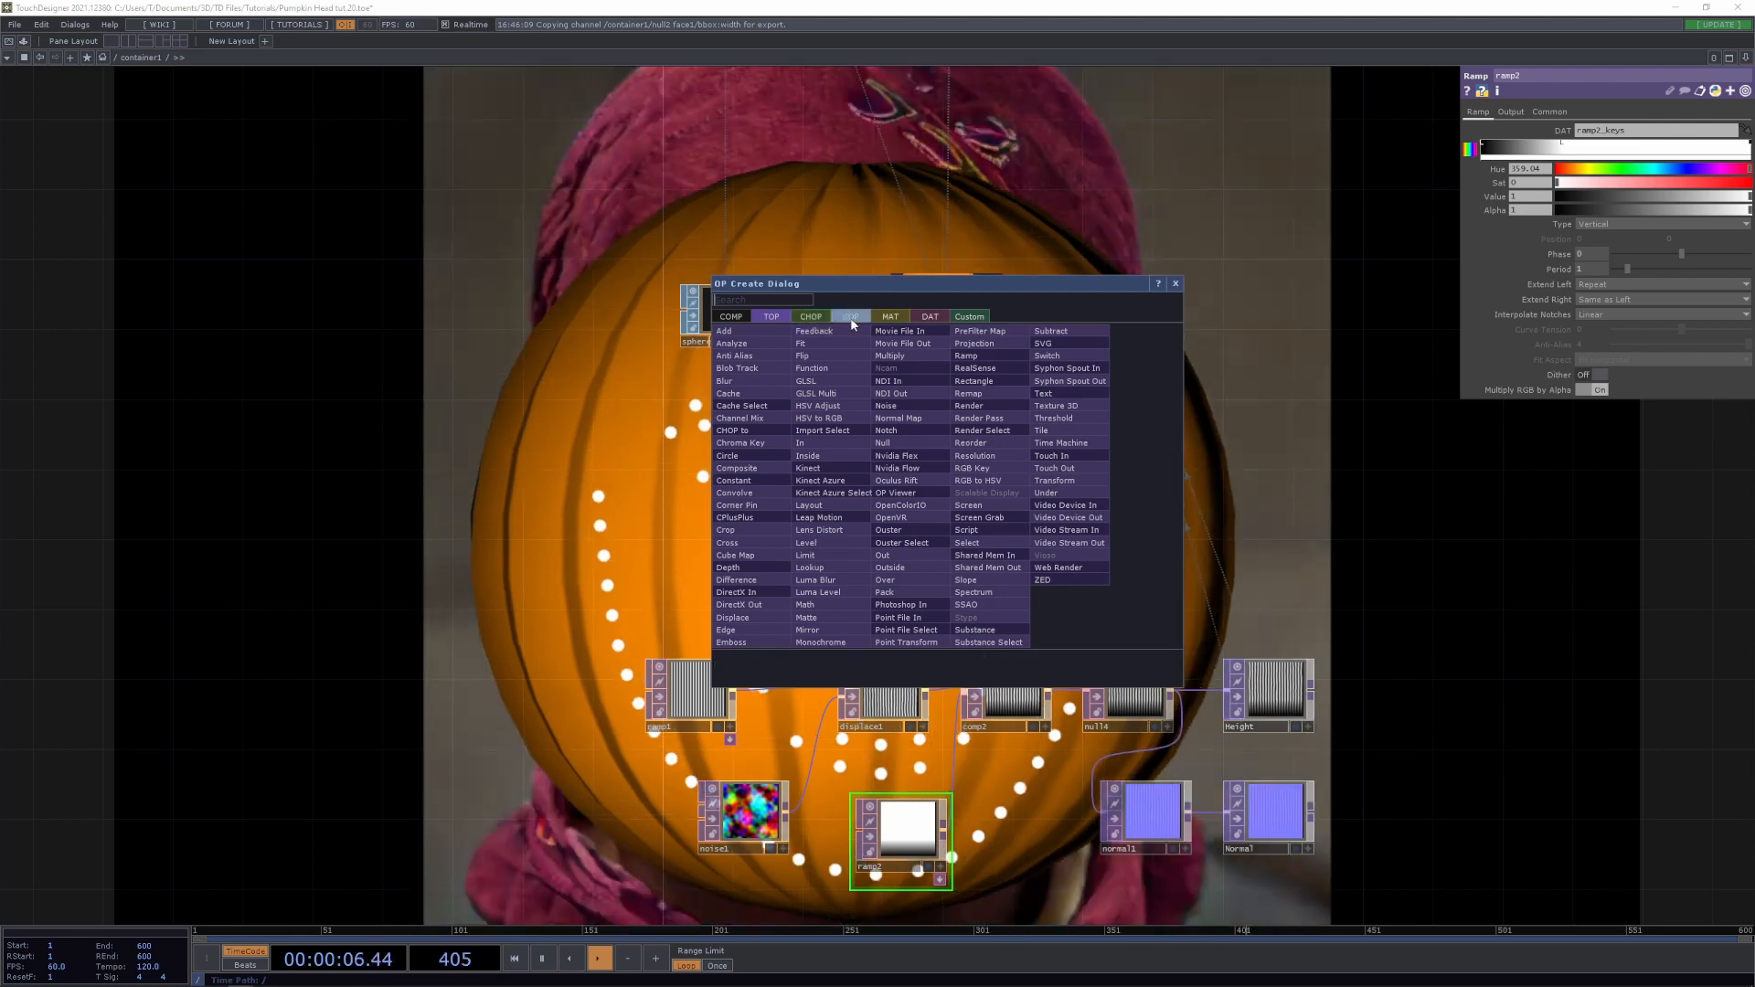
pyautogui.click(851, 317)
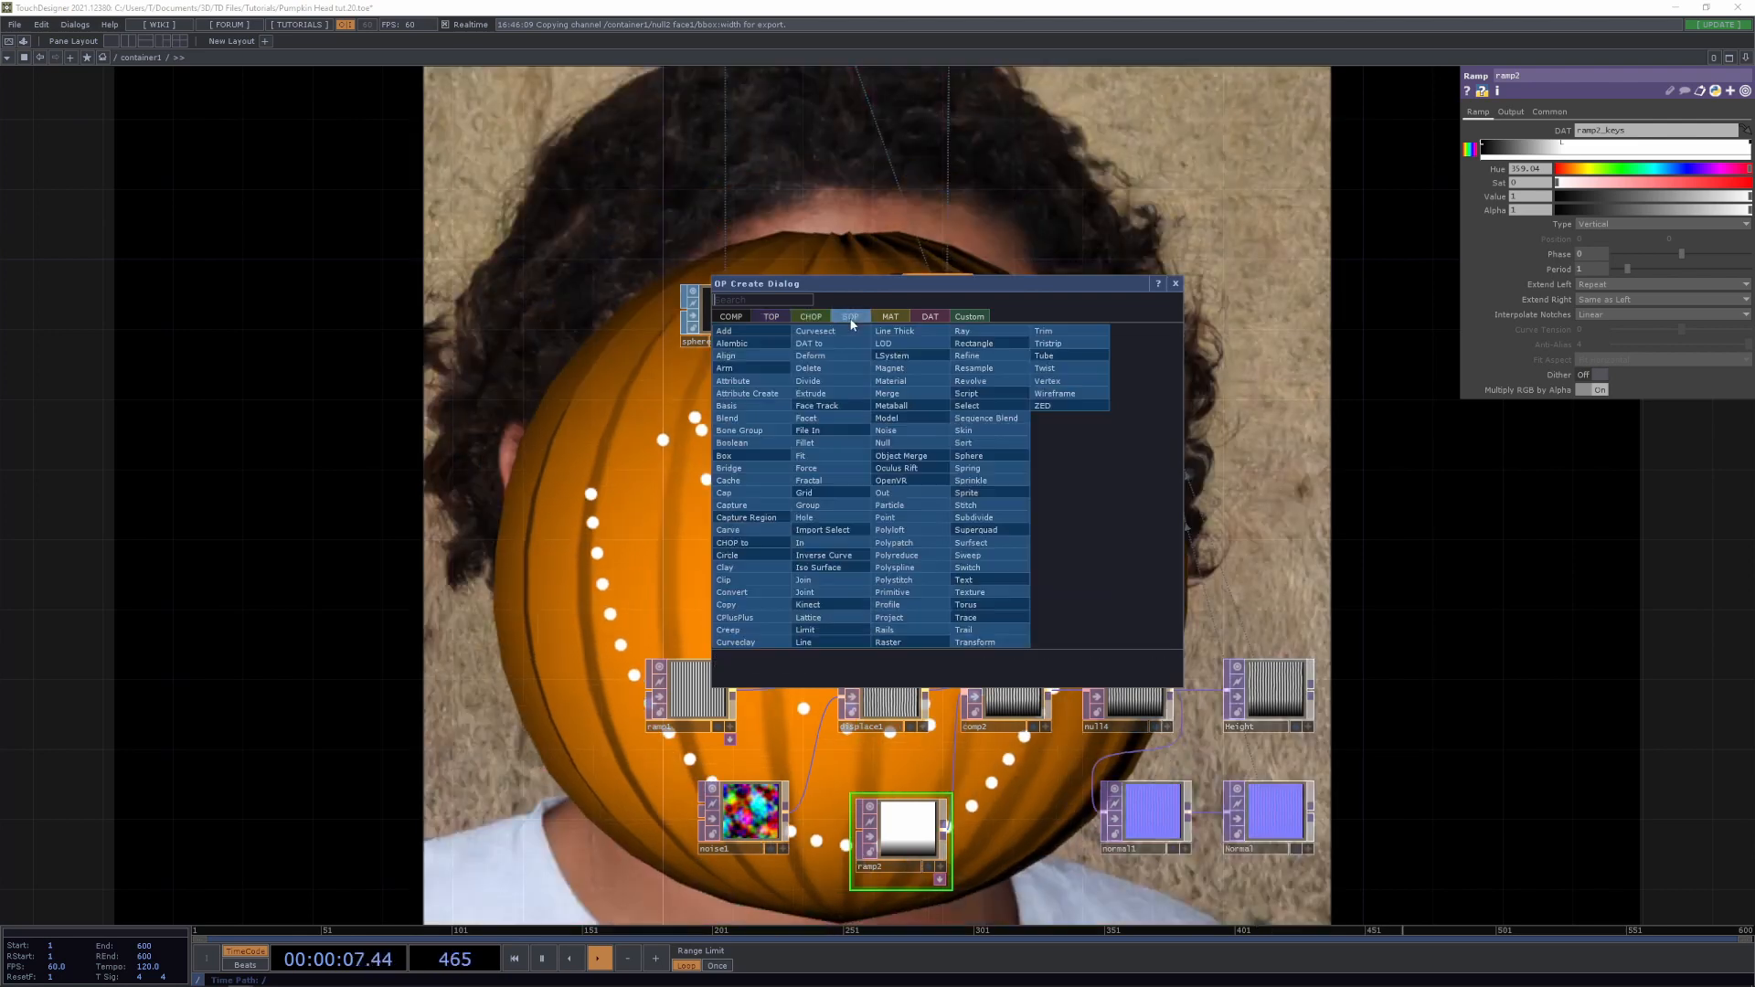
pyautogui.click(1043, 355)
pyautogui.click(772, 468)
pyautogui.scroll(4, 772, 468)
pyautogui.moveTo(762, 430); pyautogui.dragTo(762, 500)
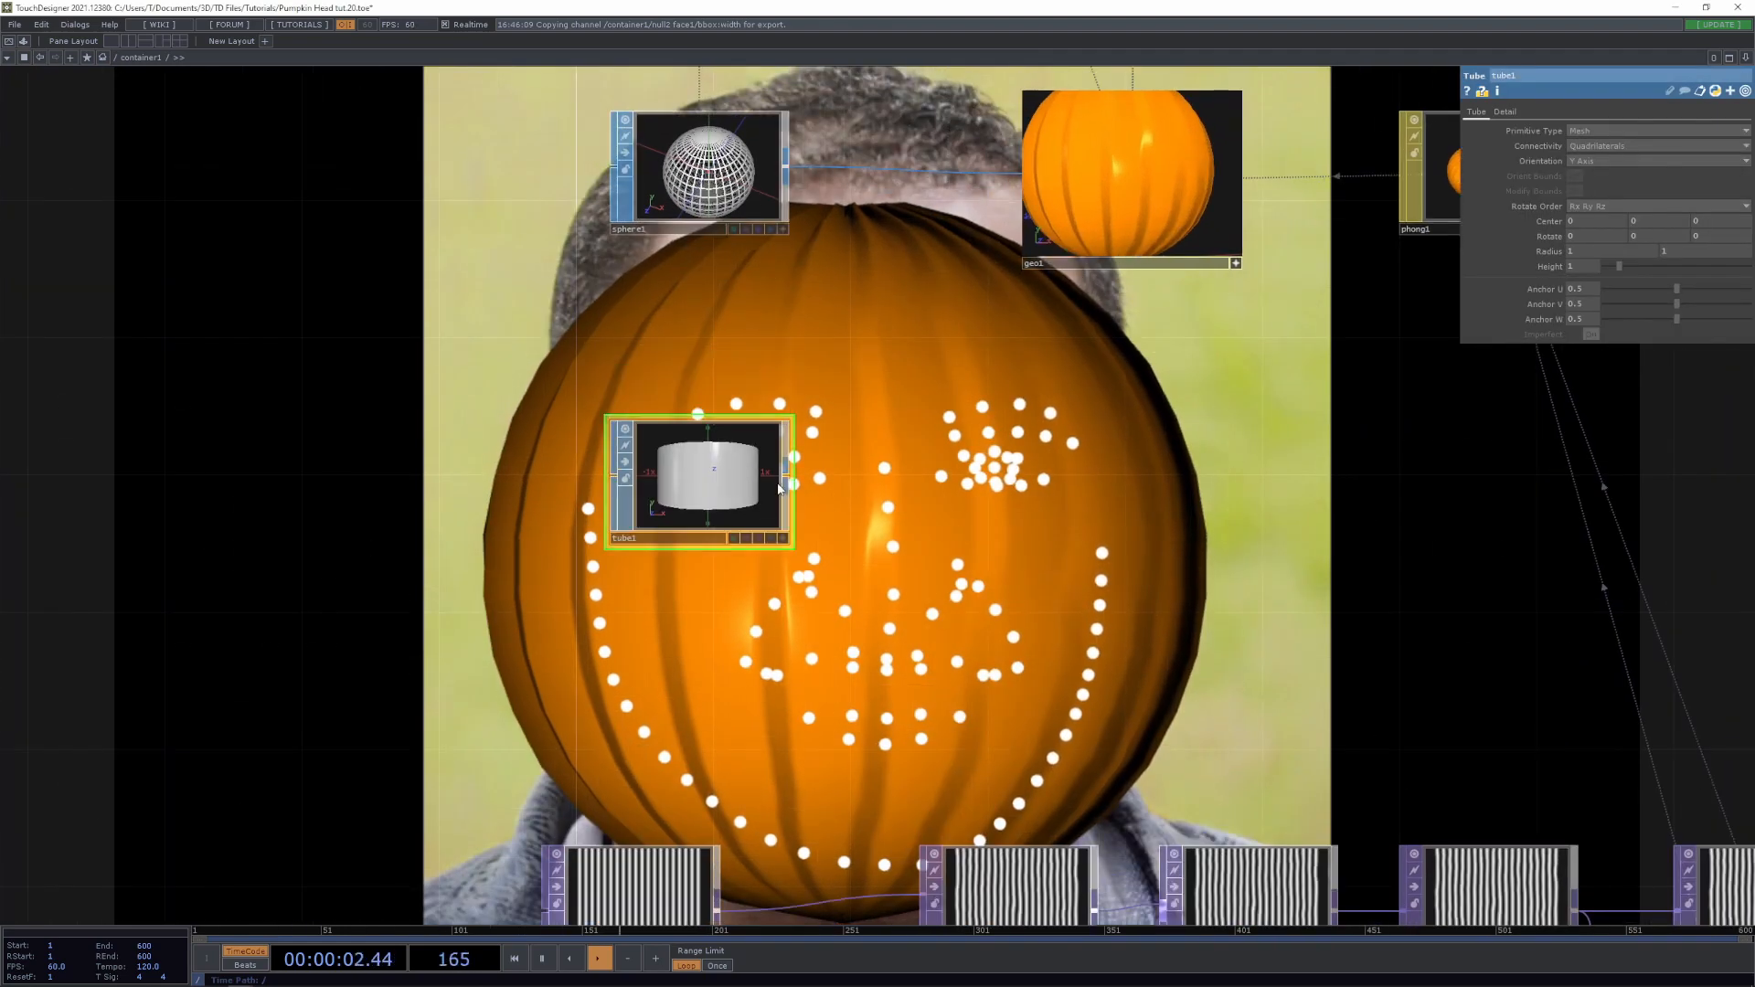
# Add a Geometry COMP fed by the tube's output and place it below geo1
pyautogui.click(794, 475)
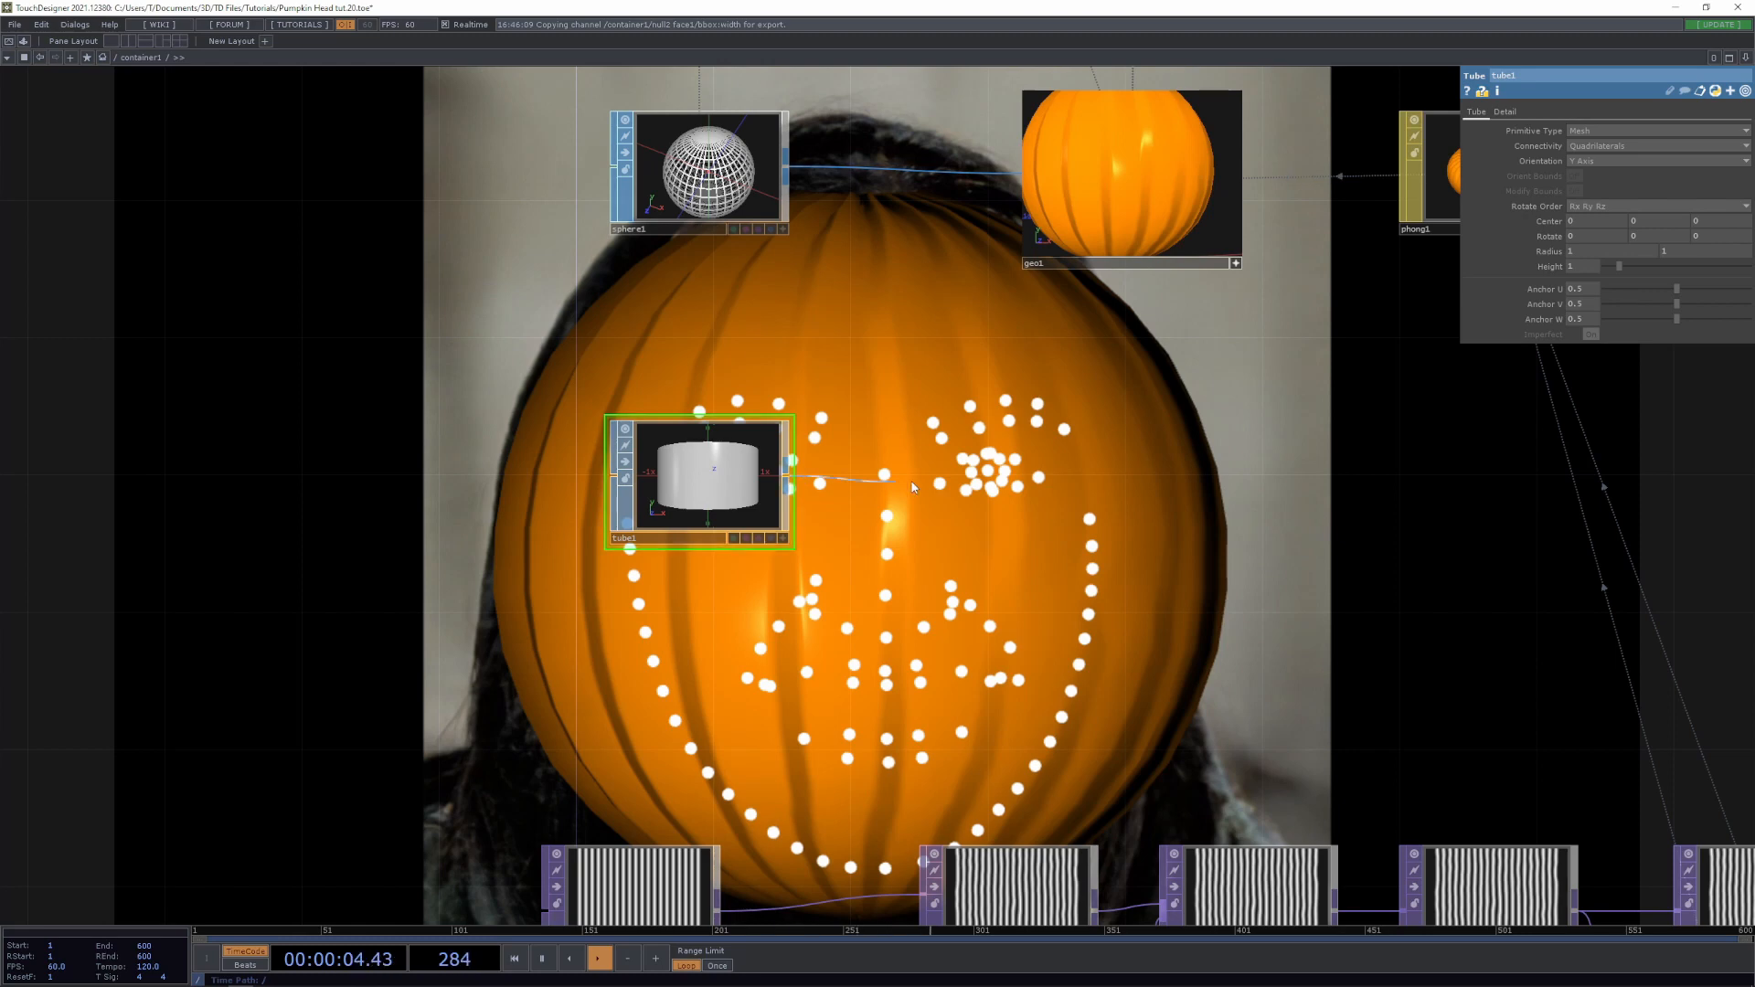
pyautogui.click(969, 486)
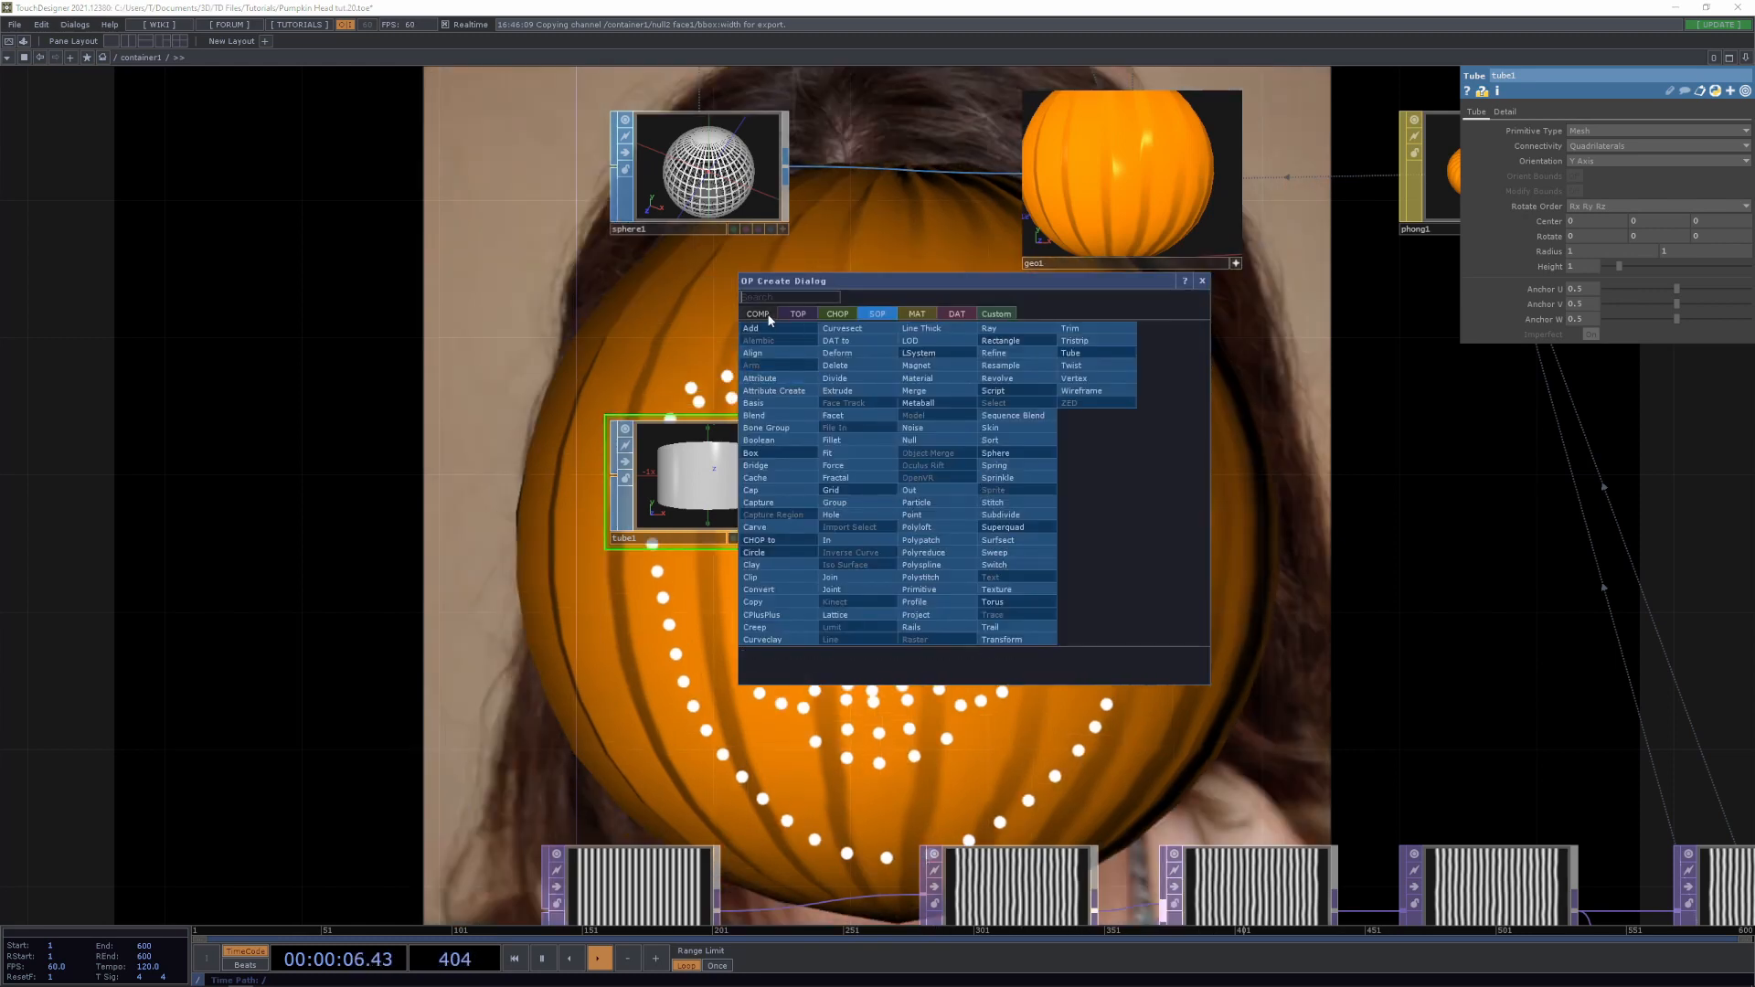
pyautogui.click(764, 314)
pyautogui.click(777, 420)
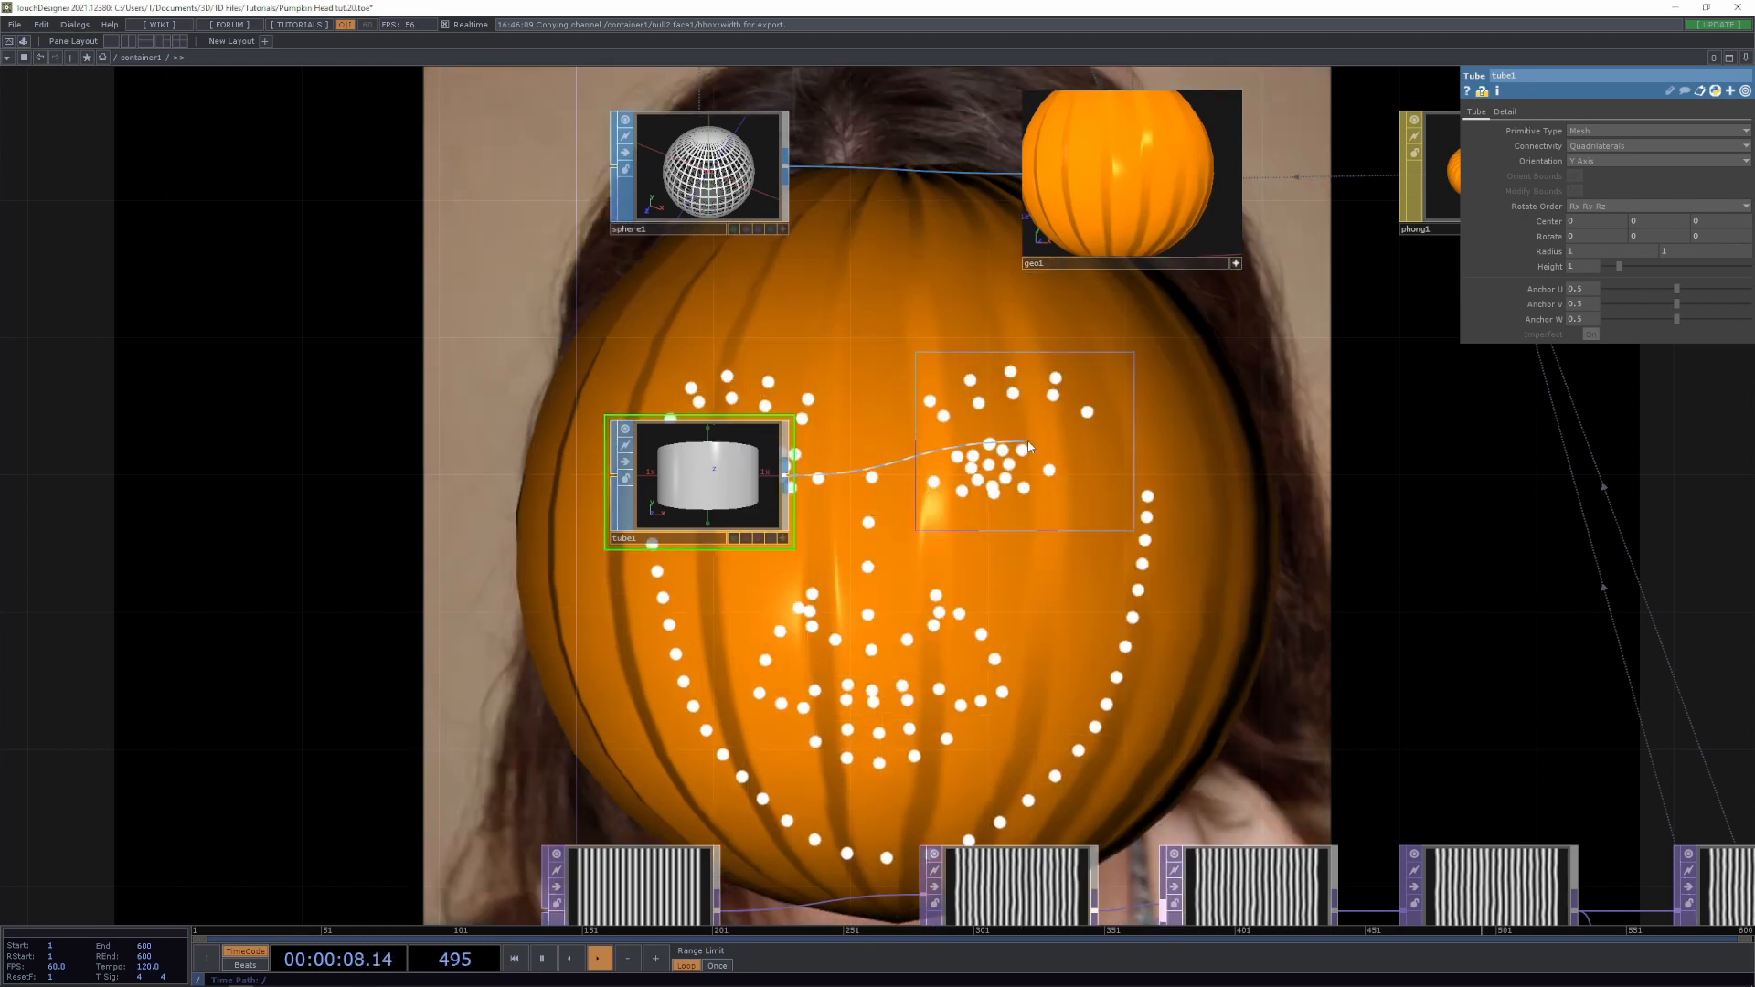
pyautogui.click(1143, 498)
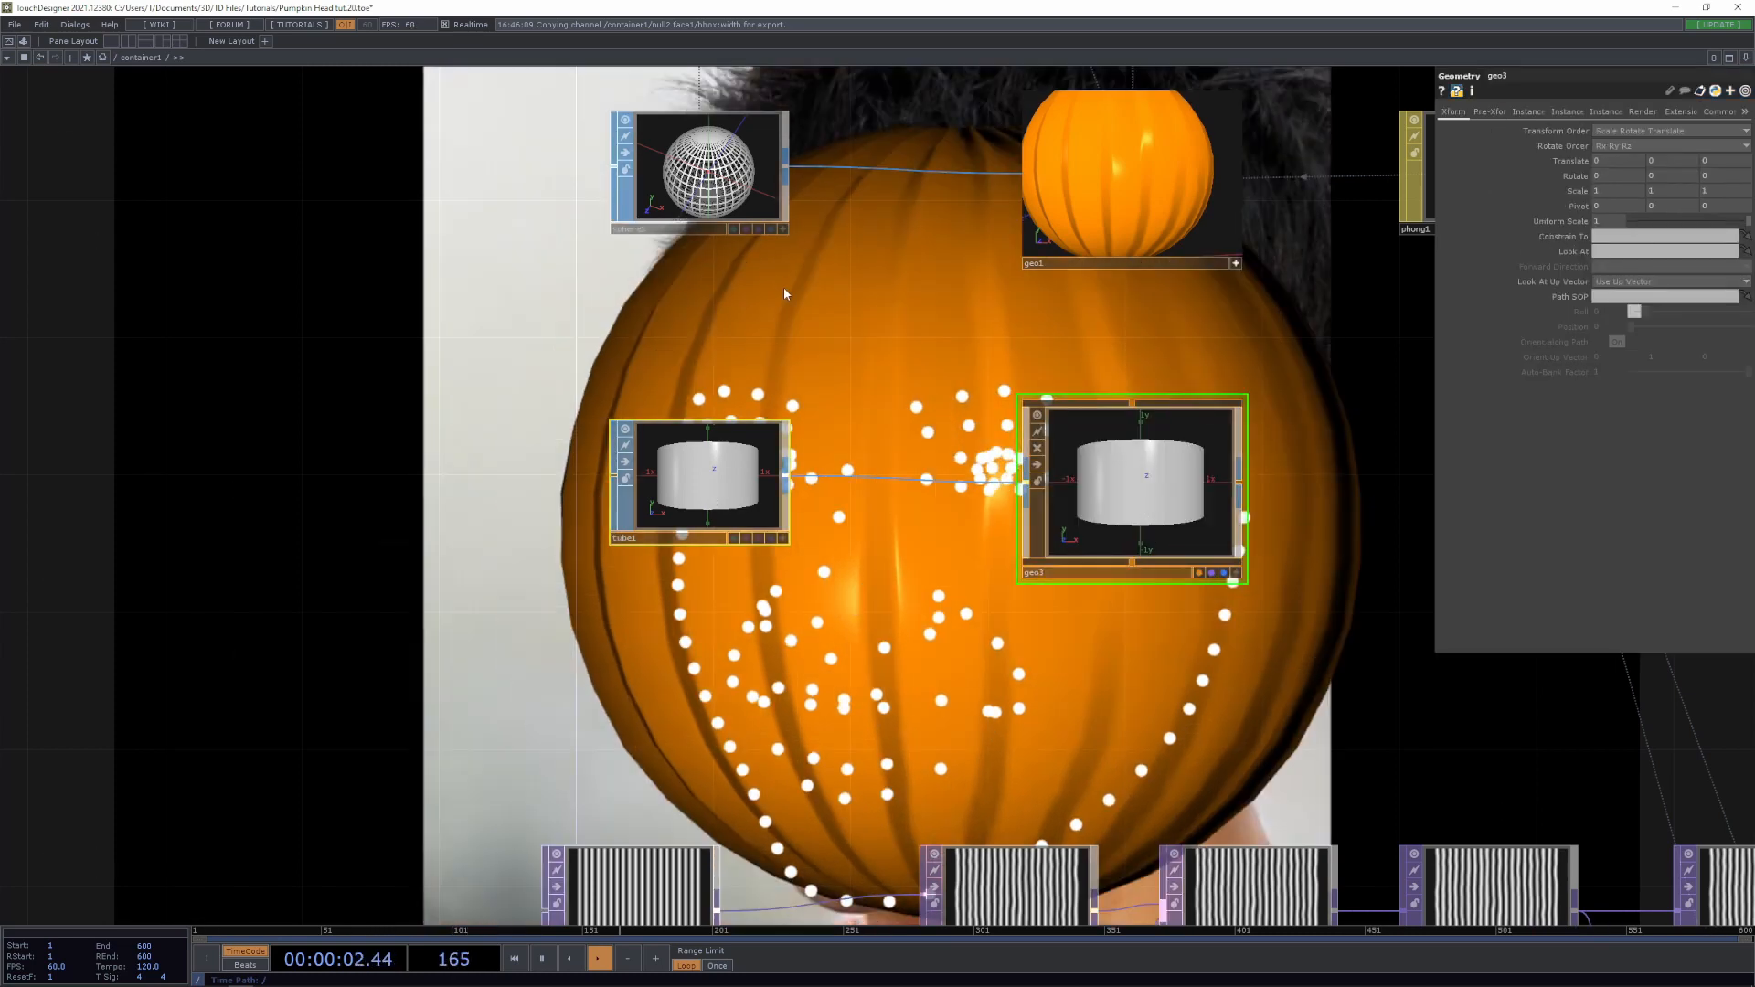
# Copy sphere1's Radius parameter and paste it as a reference into the tube's Radius
pyautogui.click(706, 176)
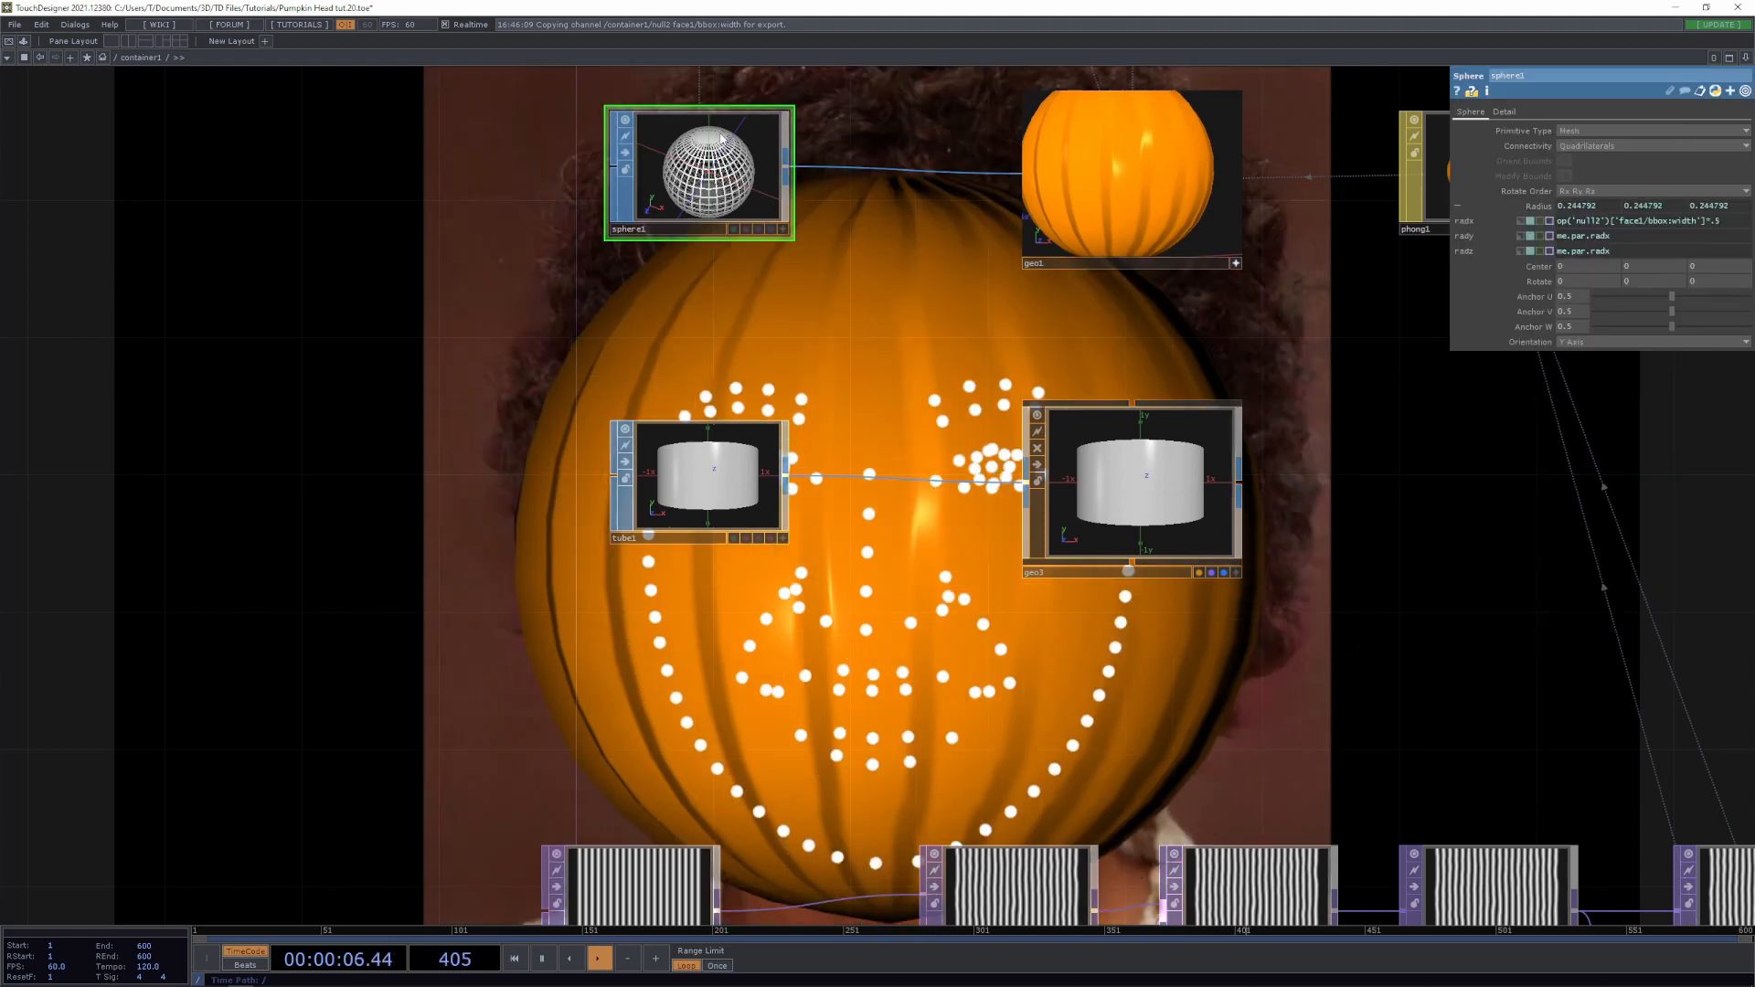
pyautogui.click(776, 229)
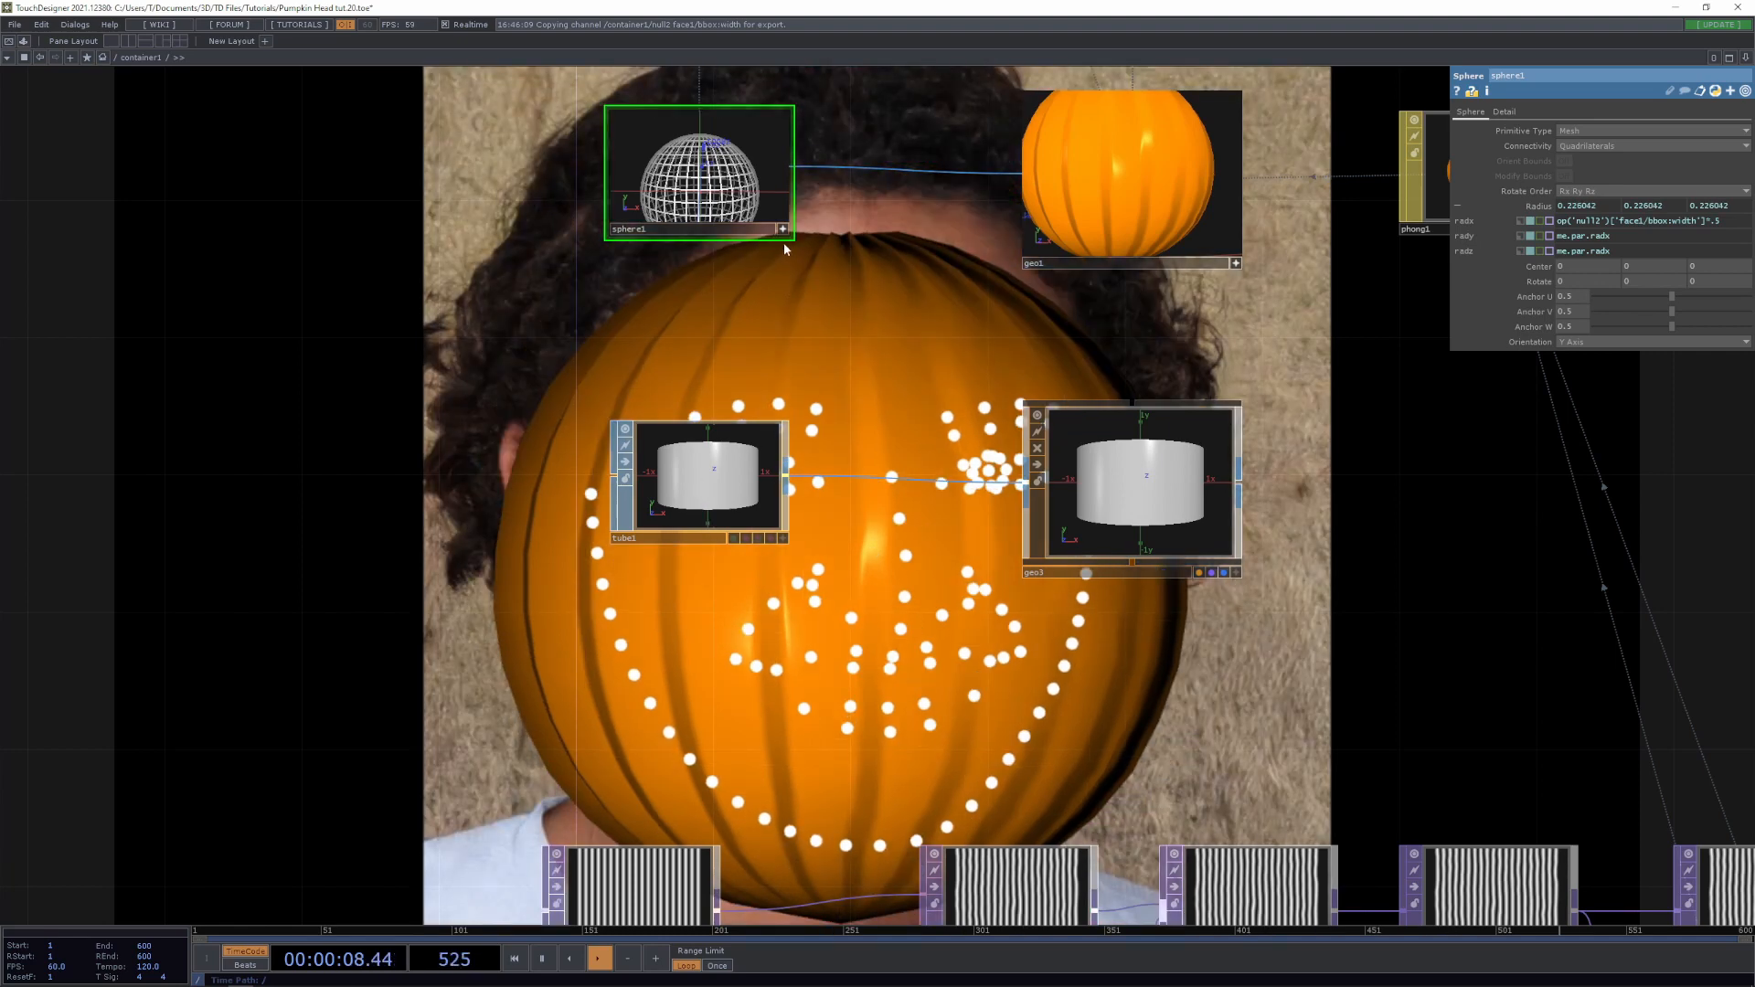
pyautogui.click(750, 429)
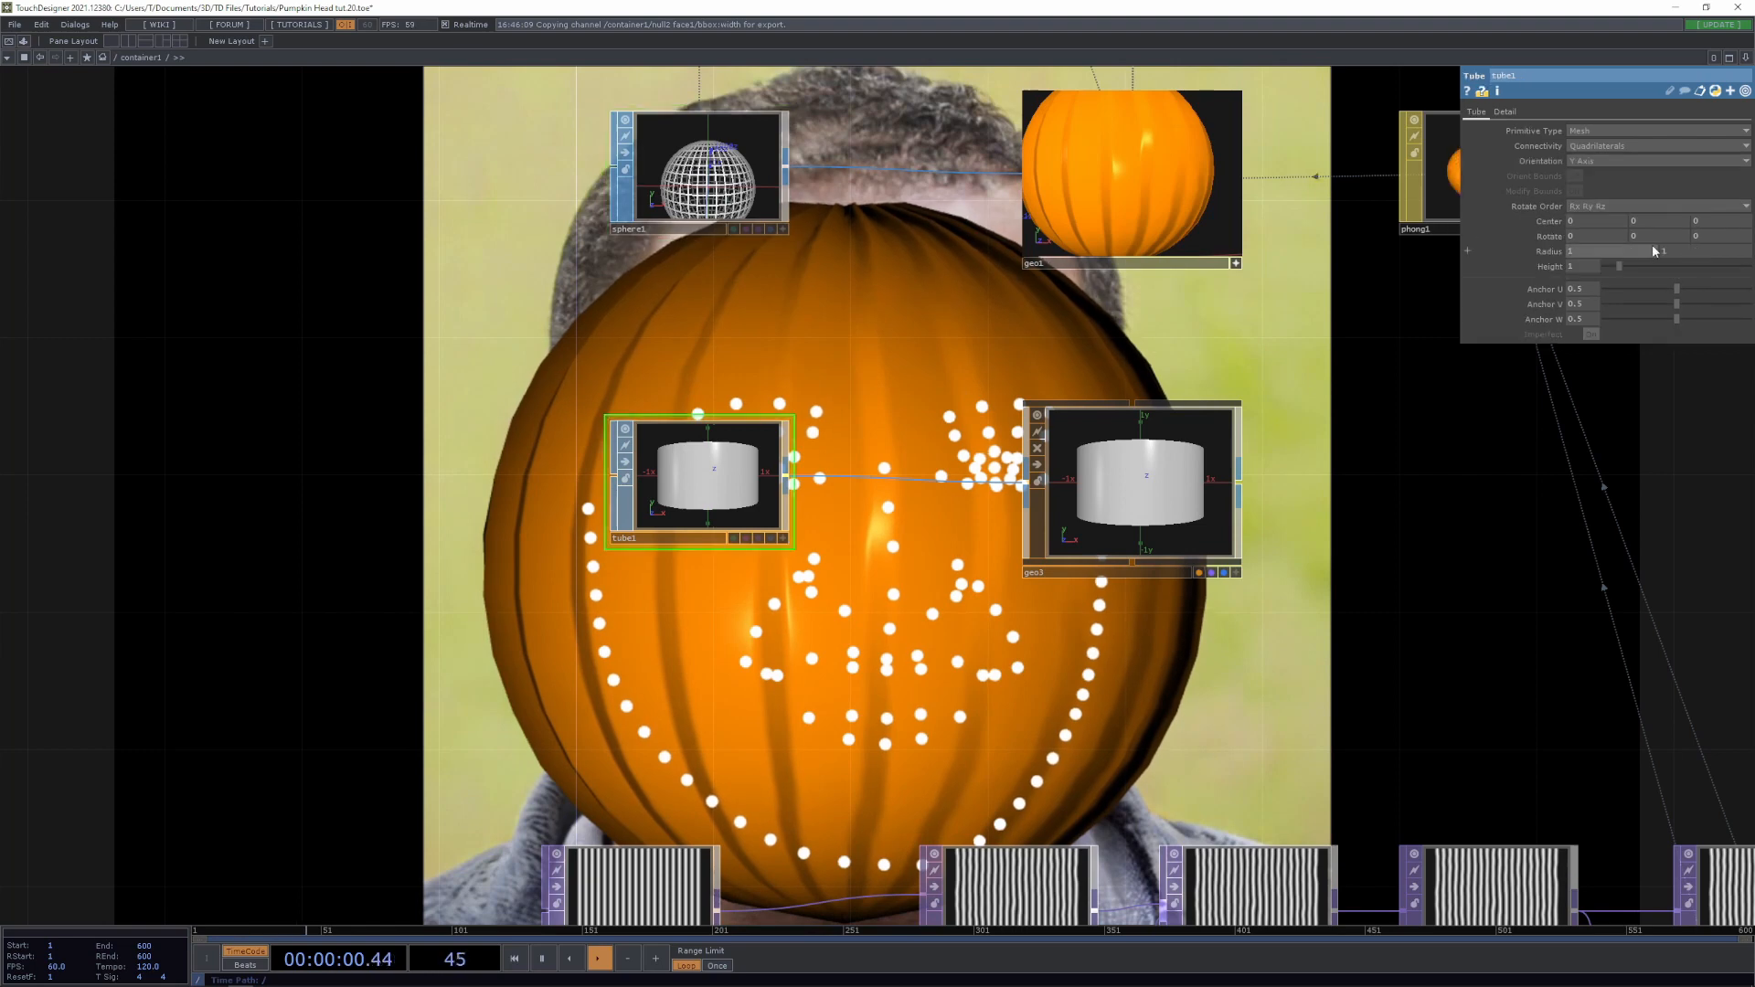
pyautogui.click(697, 201)
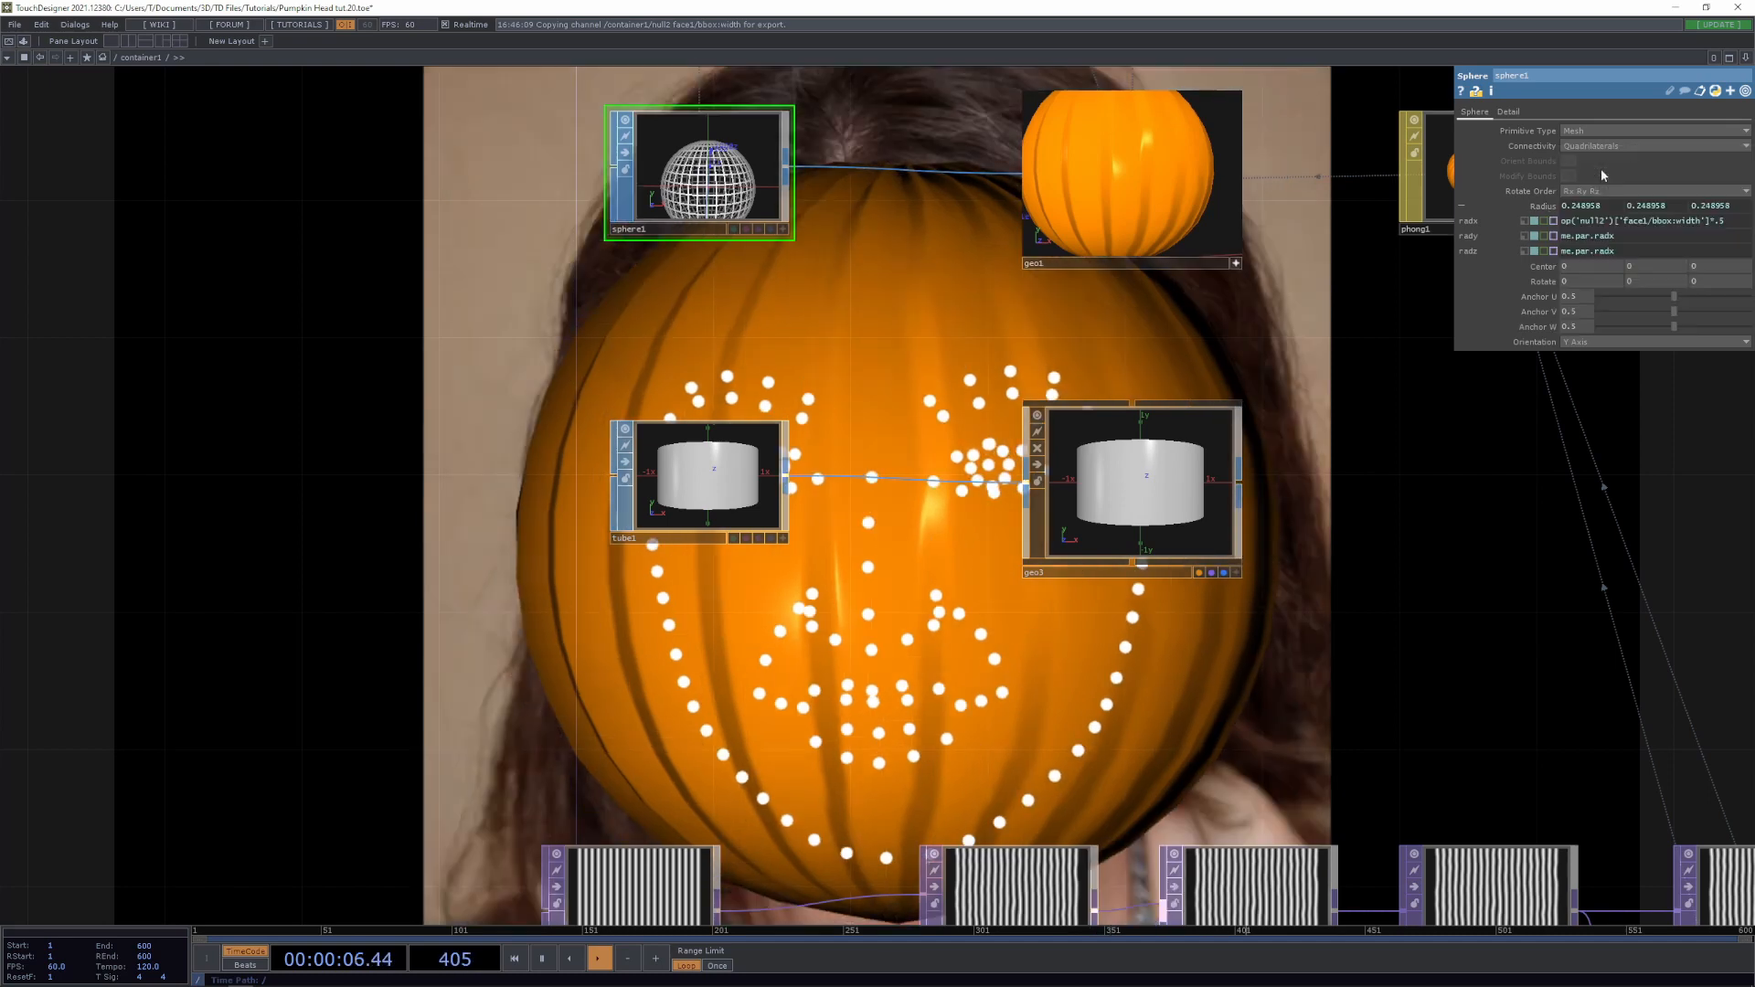
pyautogui.rightClick(1565, 211)
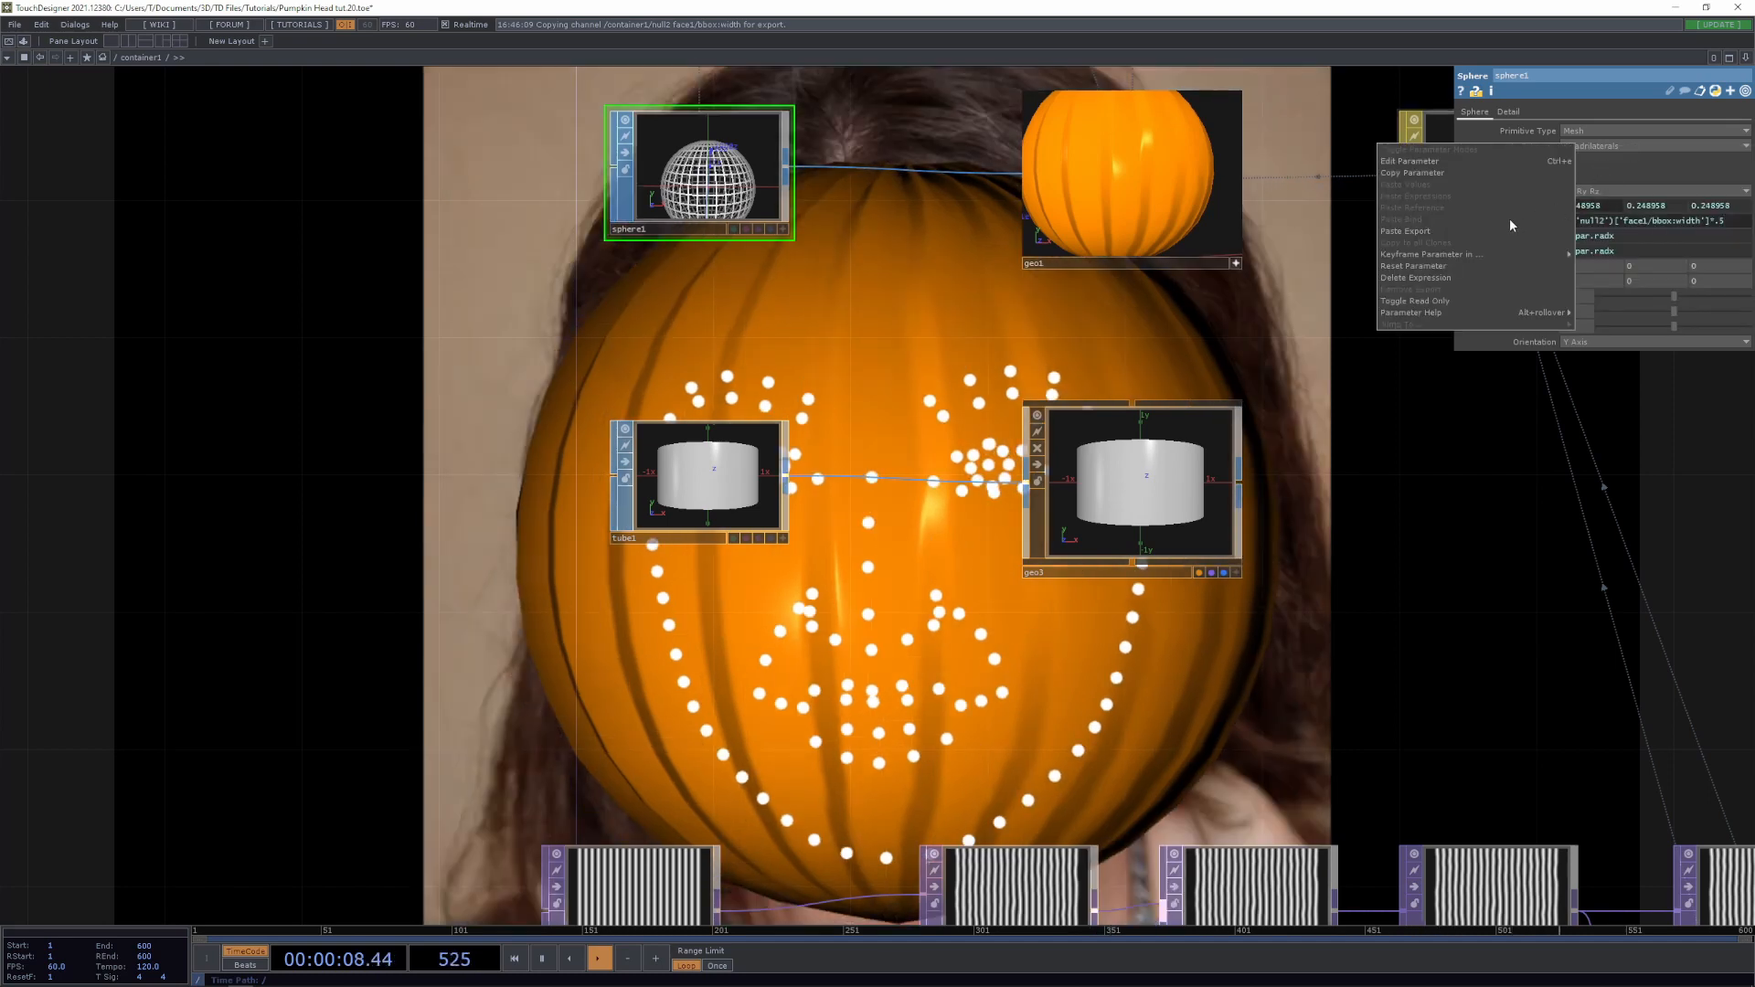
pyautogui.click(1470, 174)
pyautogui.rightClick(1466, 224)
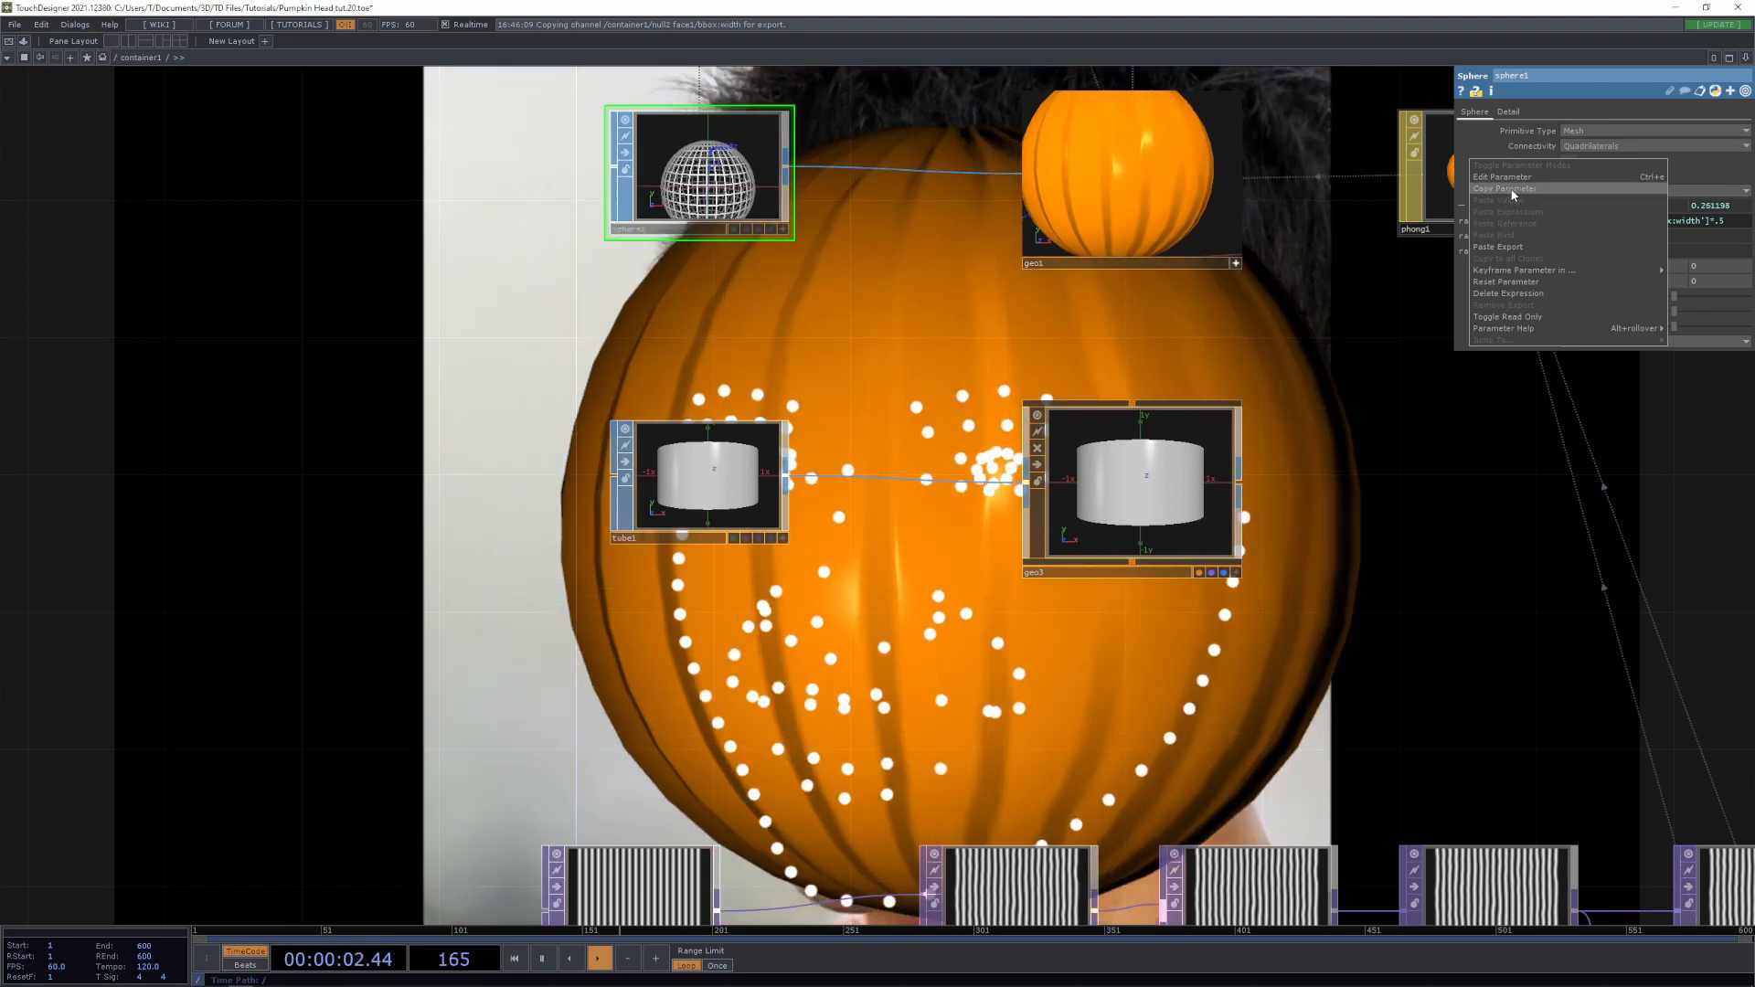
pyautogui.click(1512, 194)
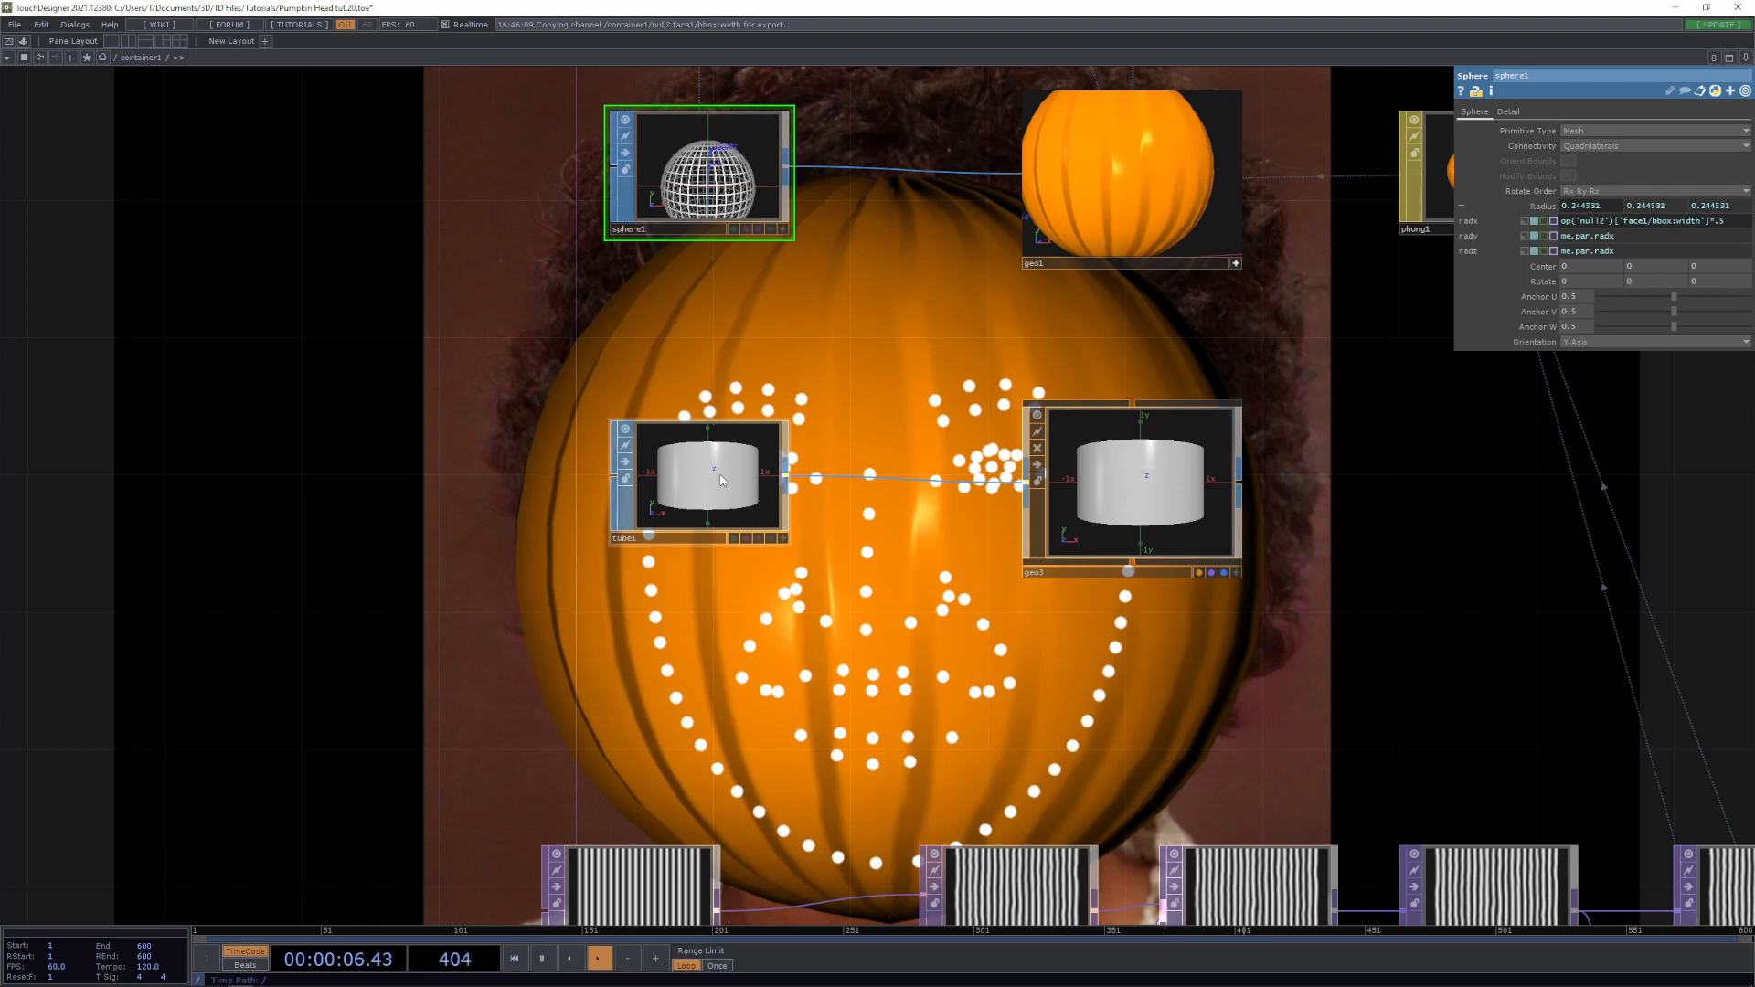
pyautogui.click(722, 480)
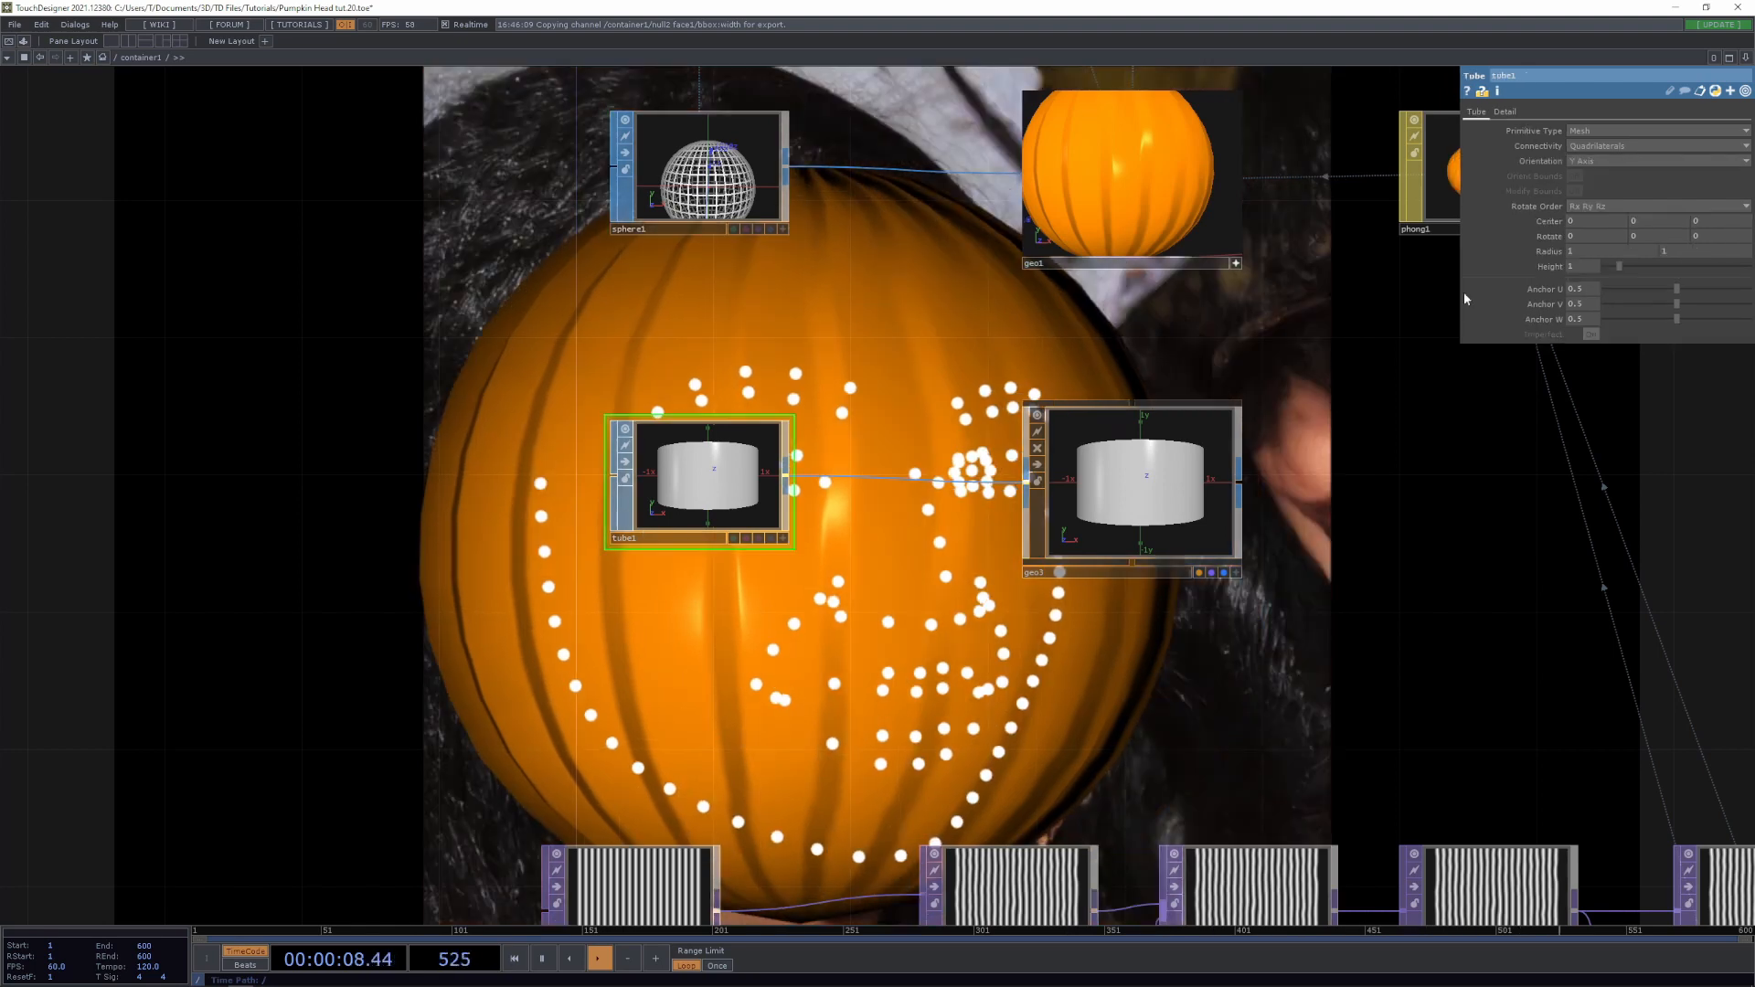
pyautogui.rightClick(1552, 258)
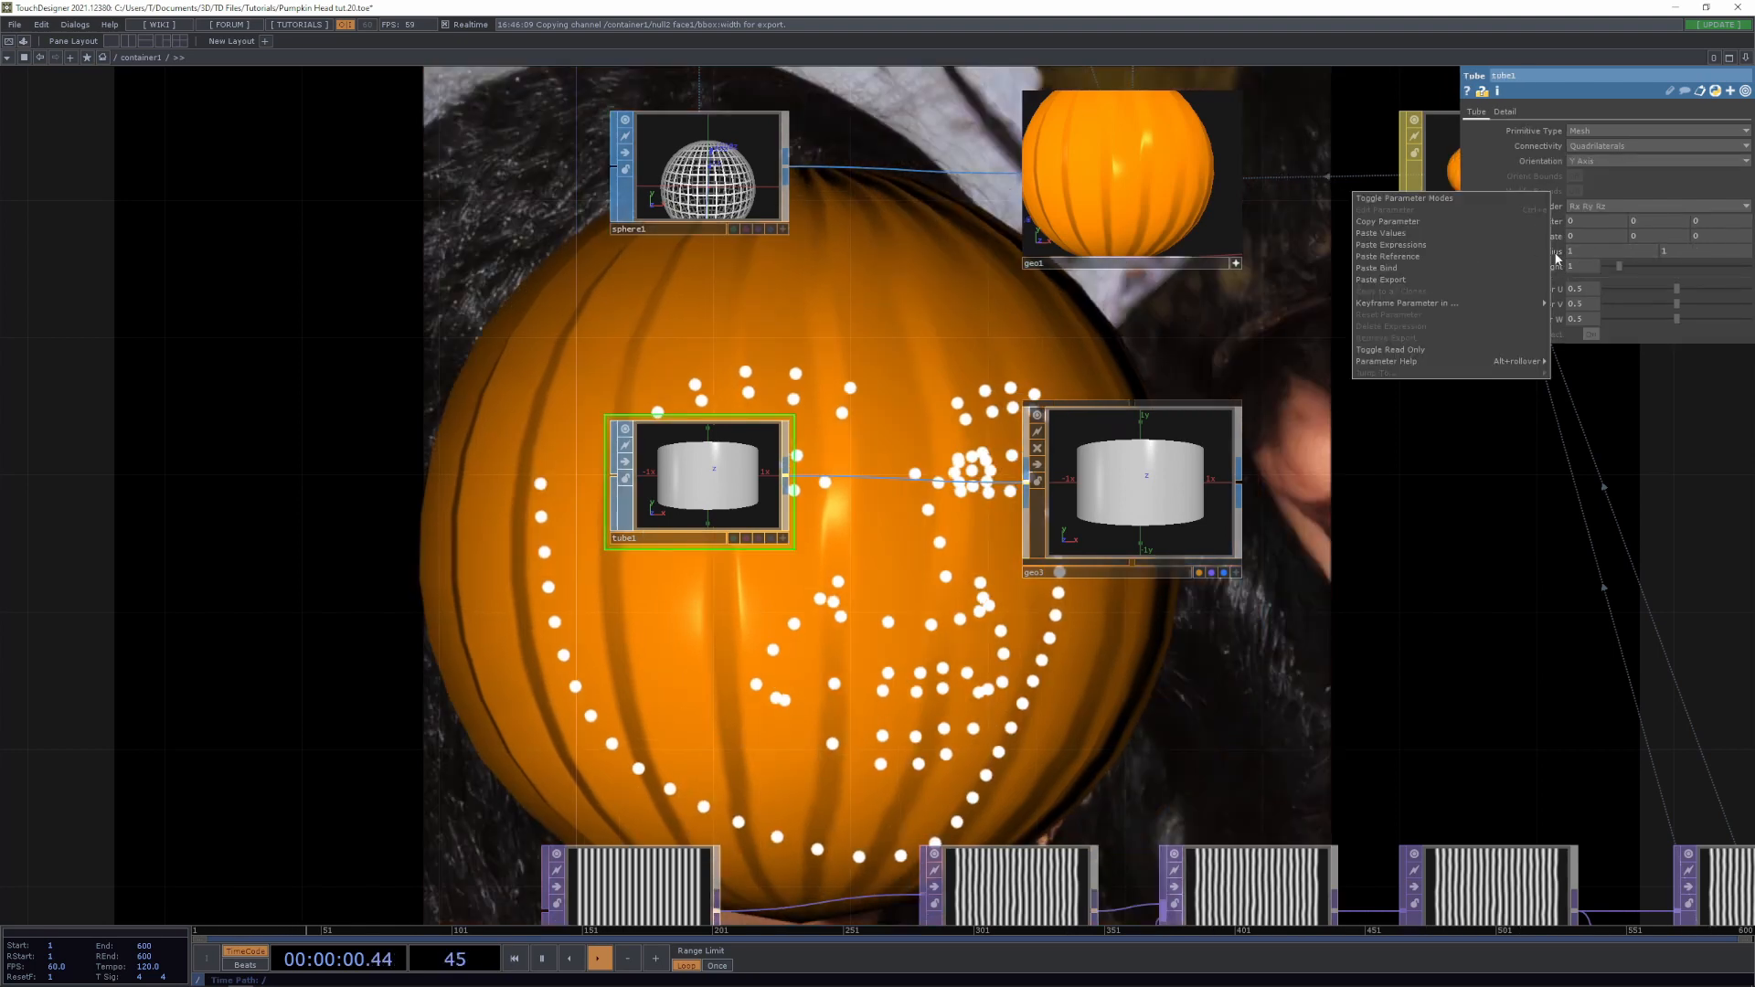
pyautogui.click(1466, 256)
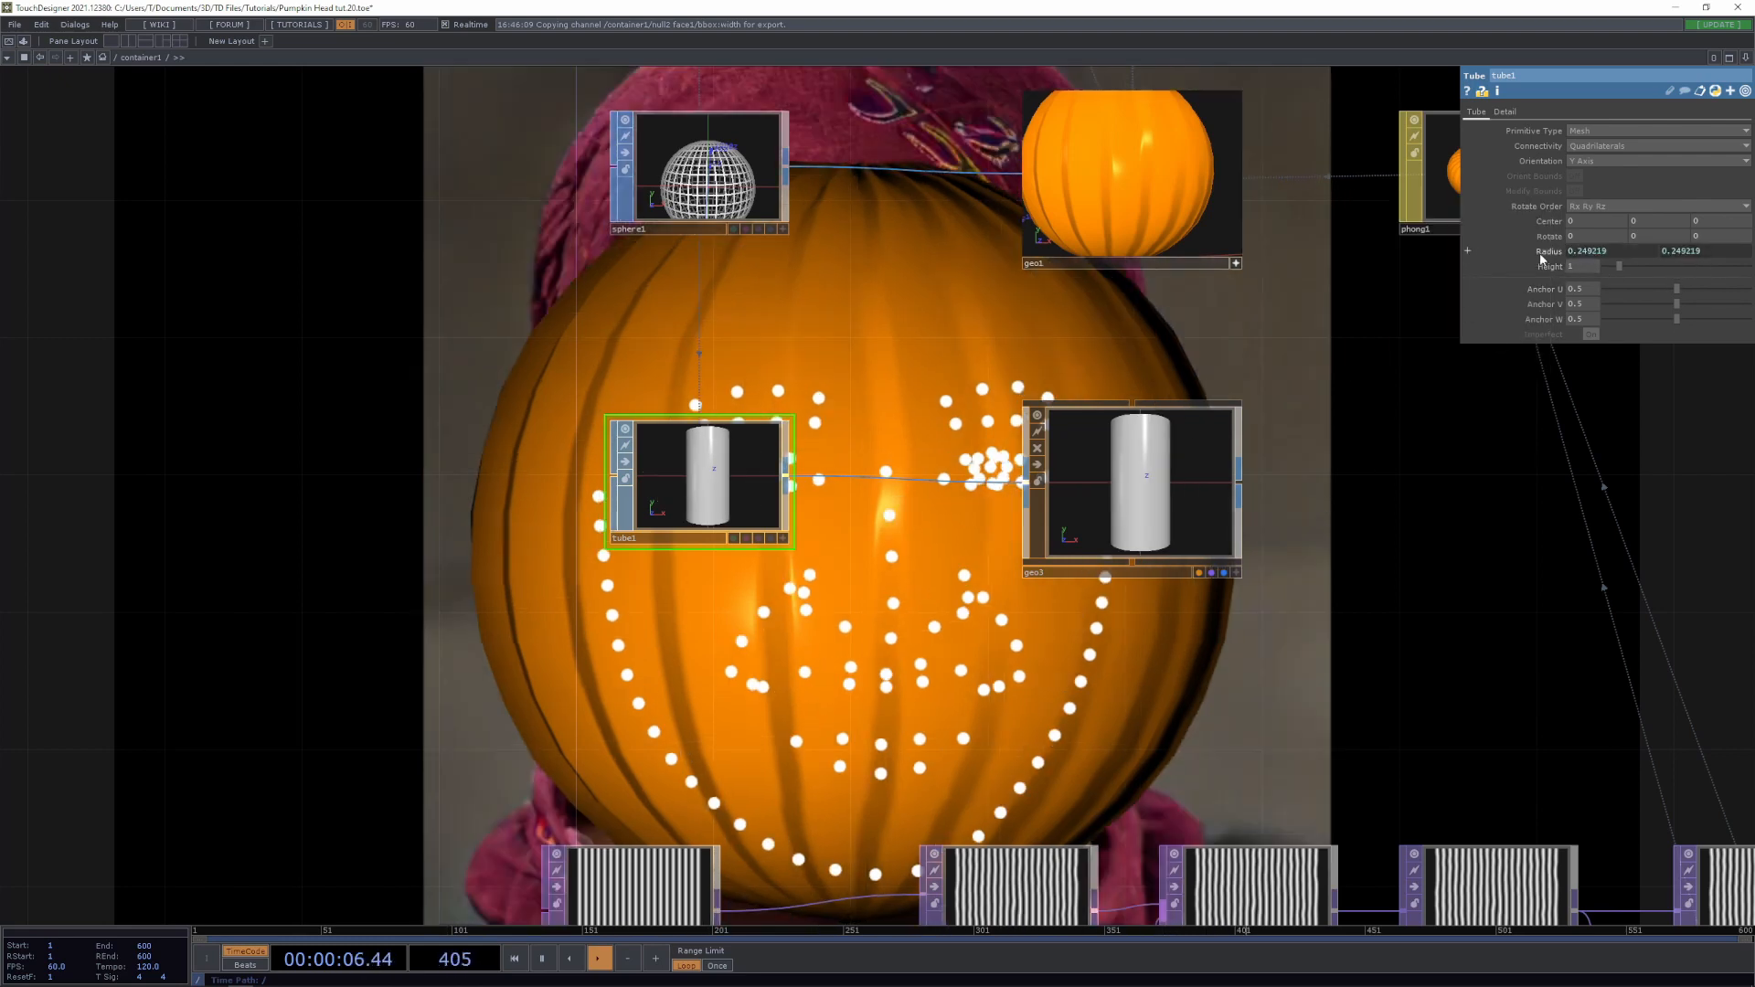
# Set the tube's second radius to me.par.rad1 and its first radius expression to op('sphere1').par.radx *.2
pyautogui.click(1439, 250)
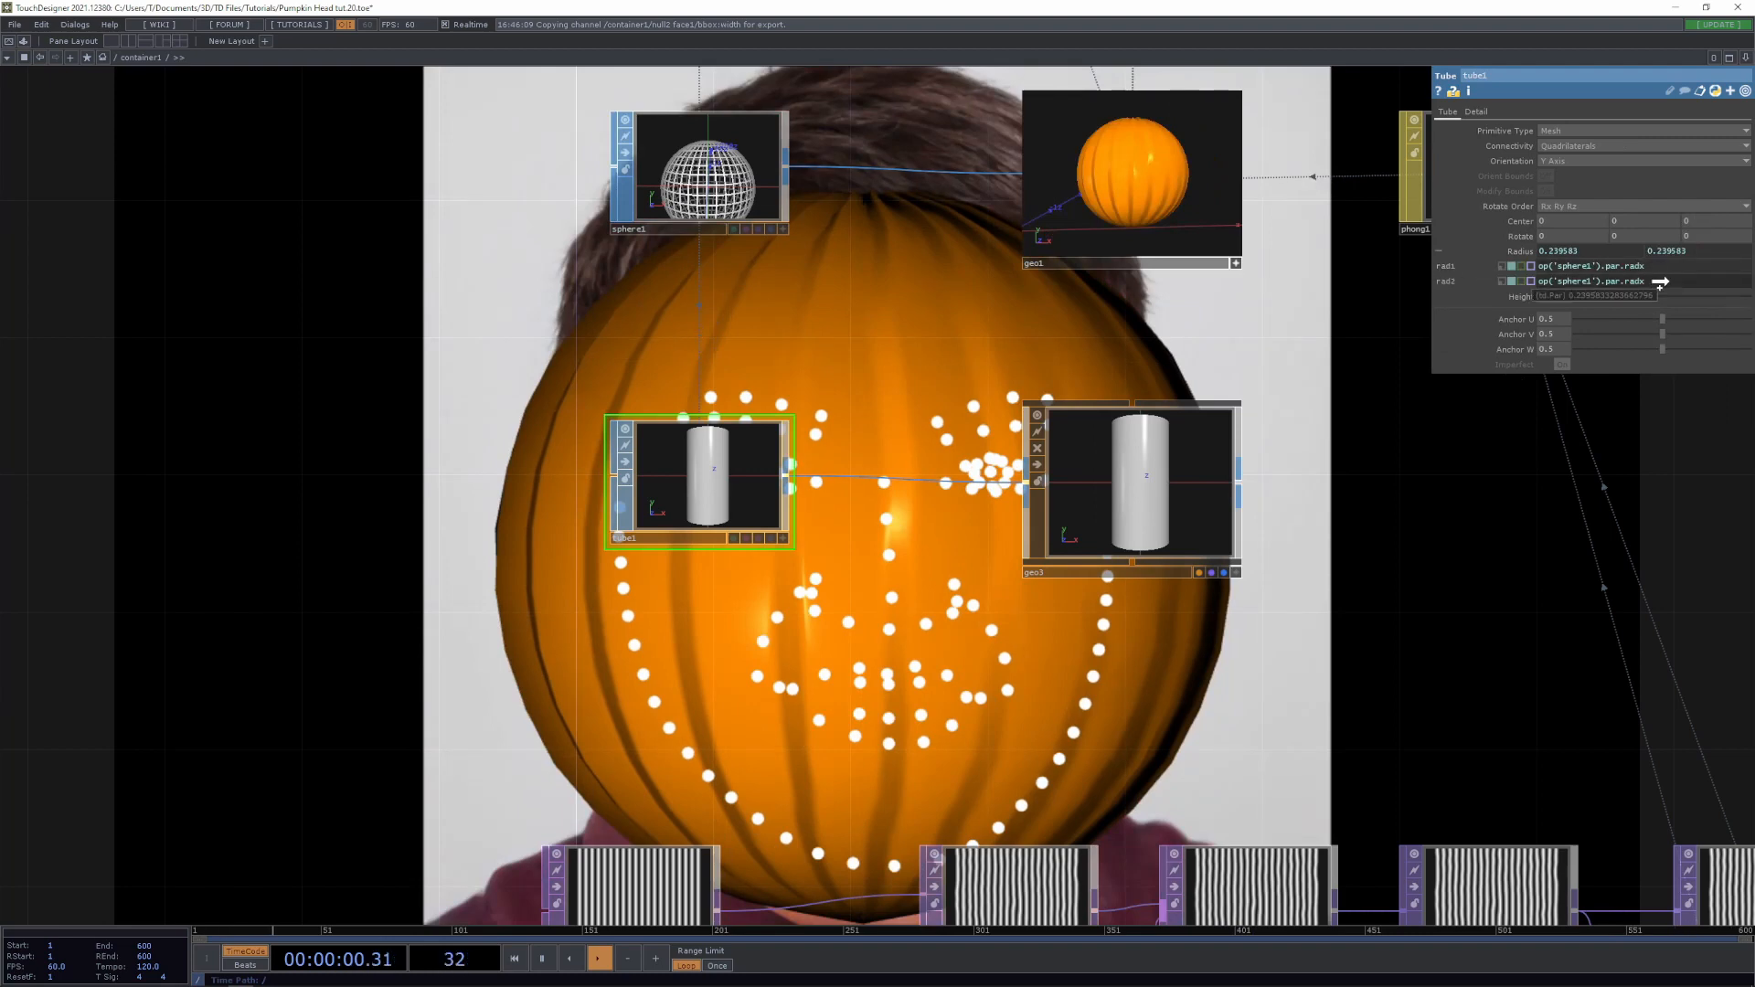
pyautogui.moveTo(1659, 282); pyautogui.dragTo(1660, 284)
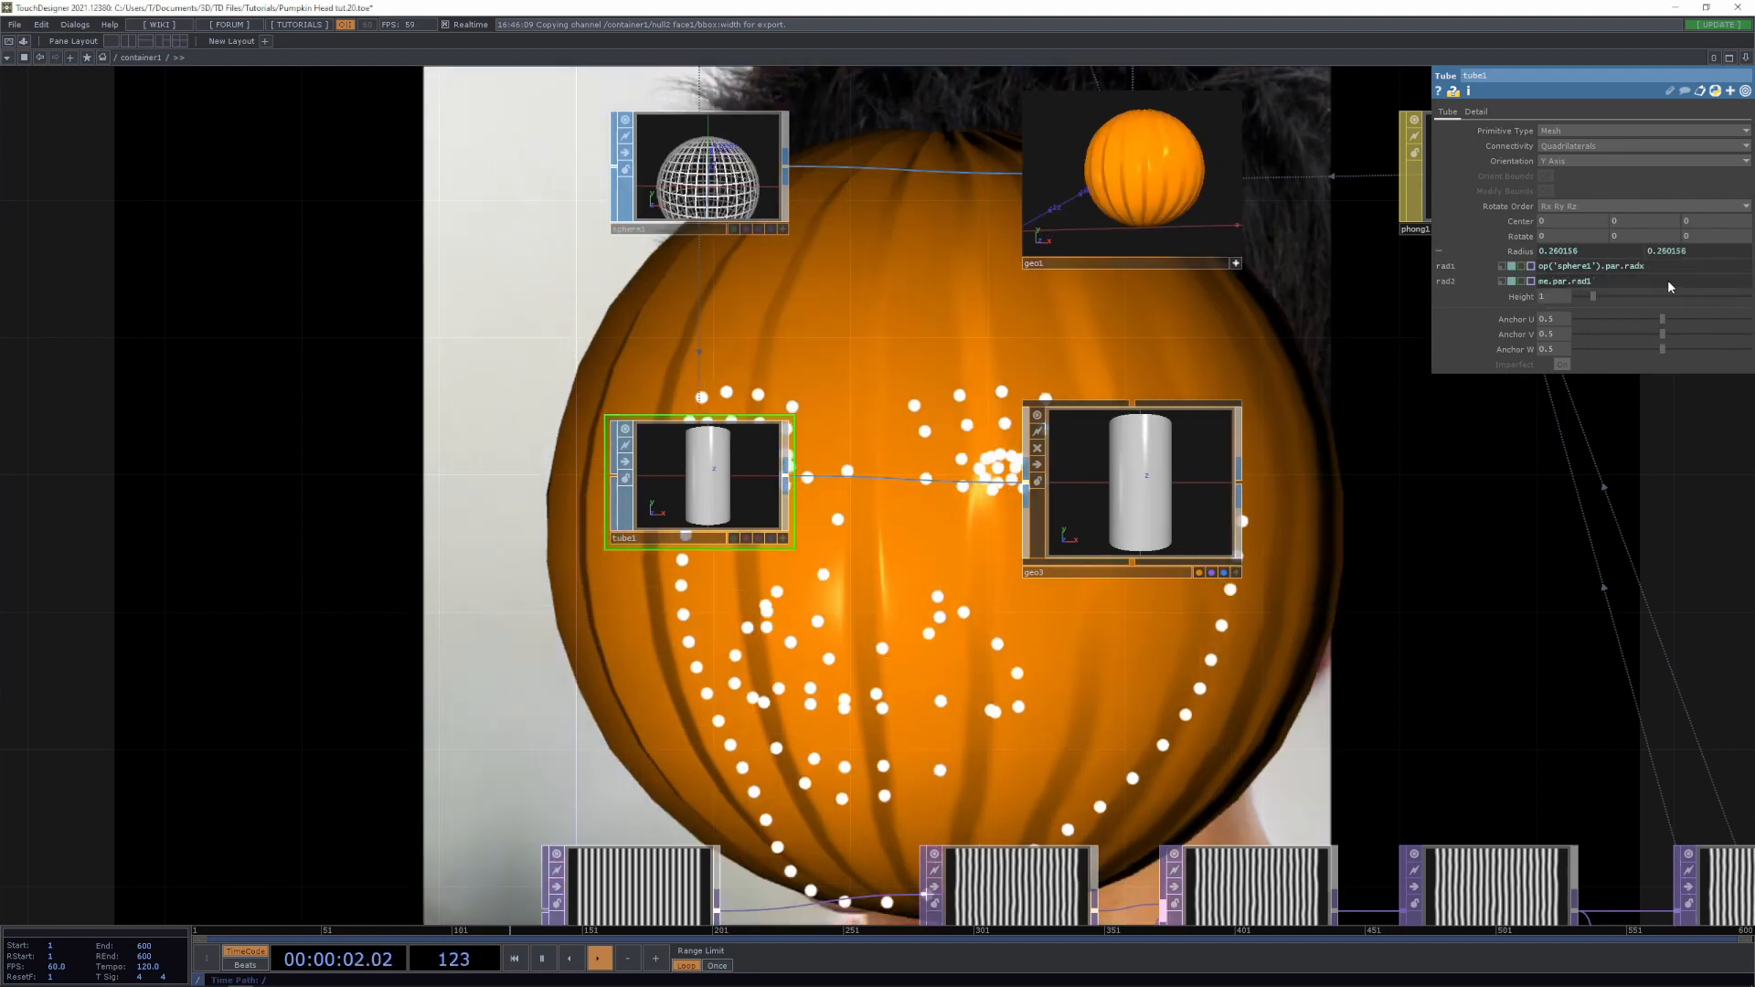
pyautogui.click(1667, 280)
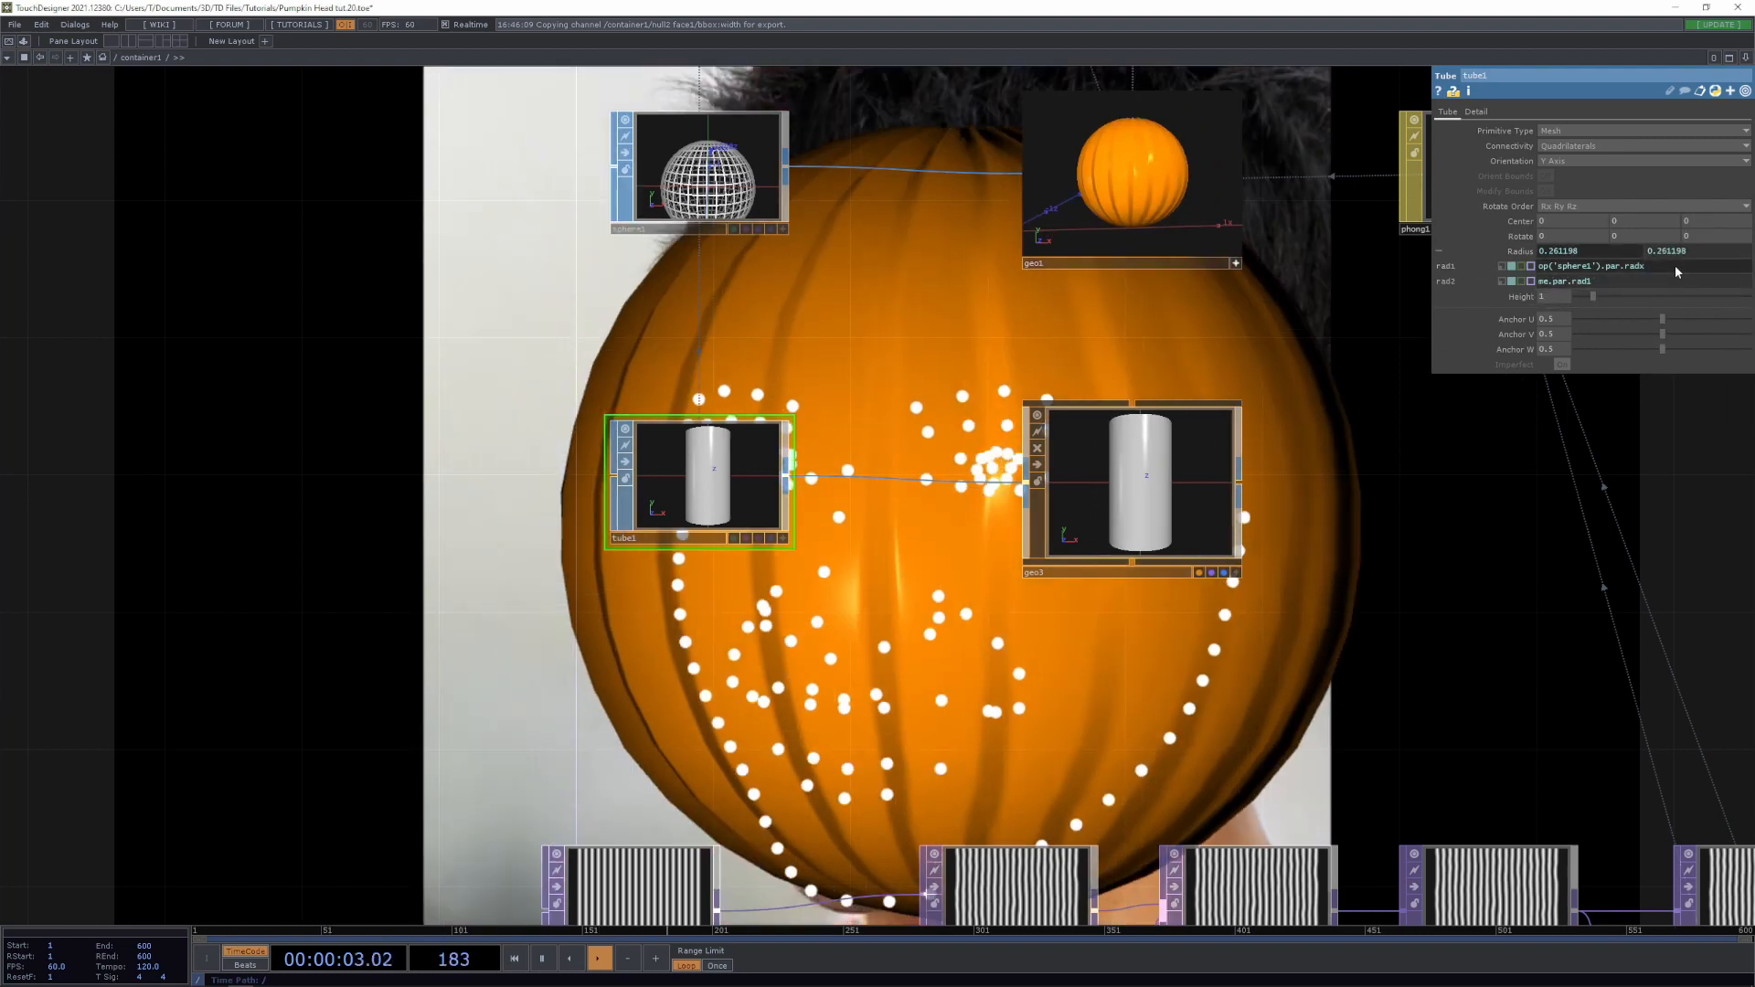
pyautogui.write('*')
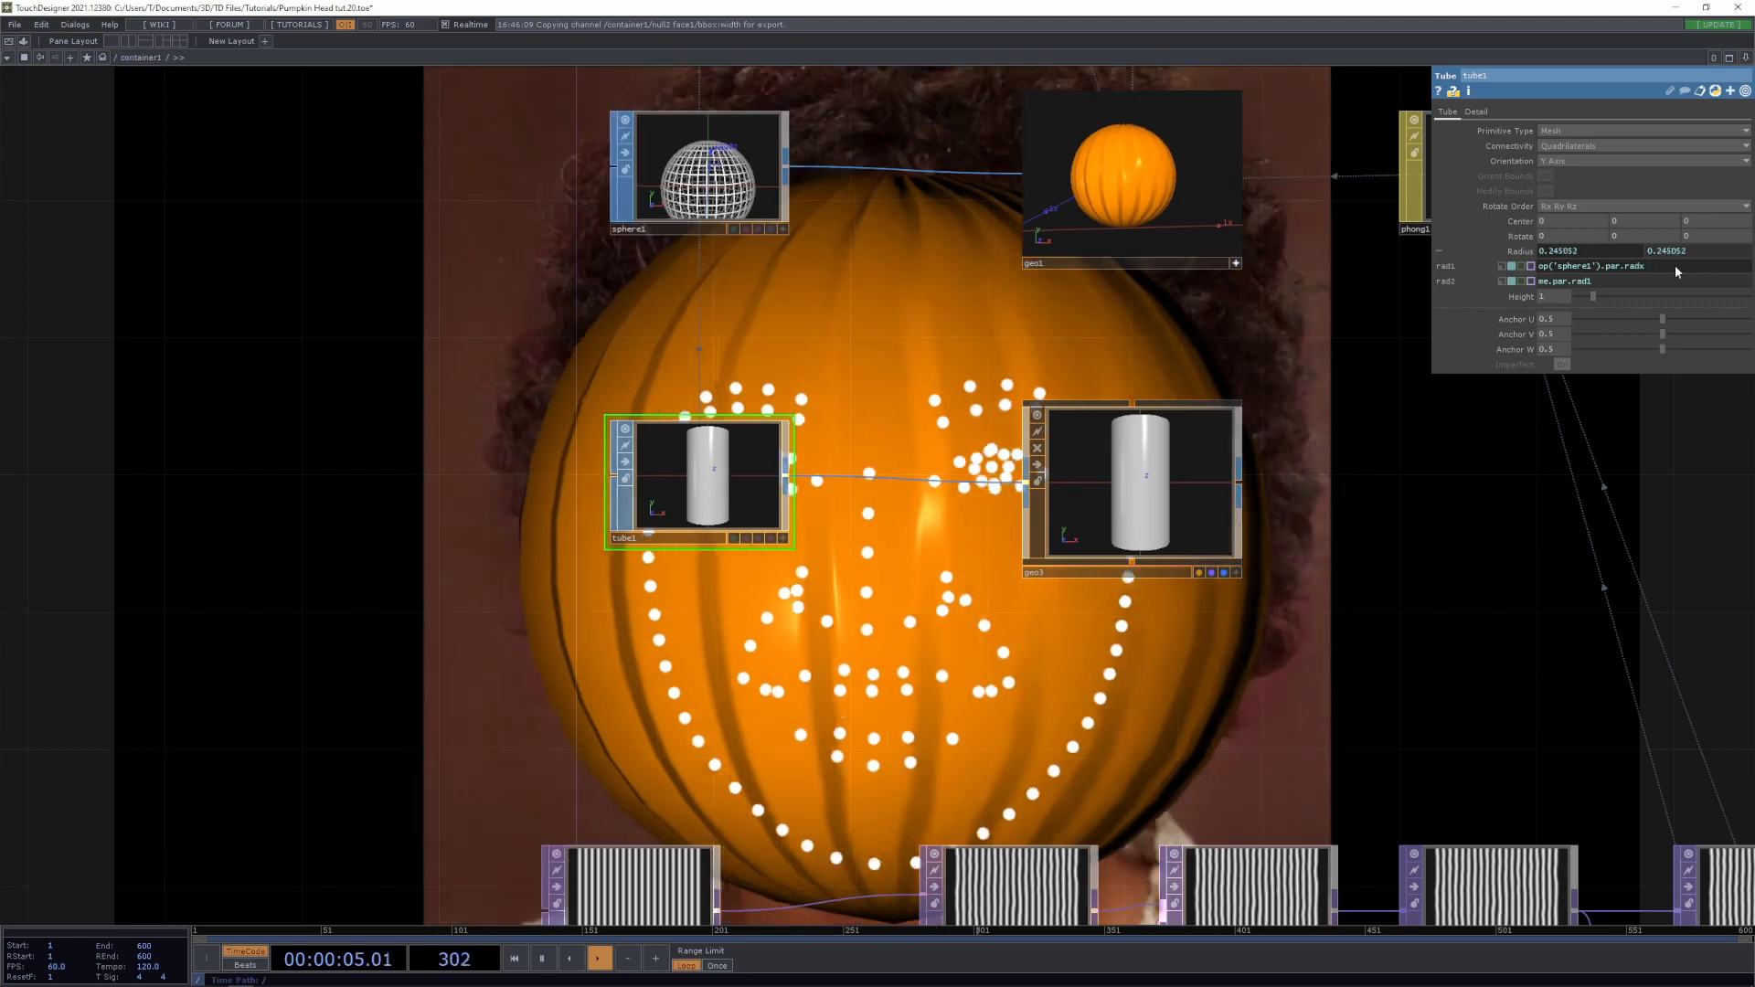
pyautogui.write('.2')
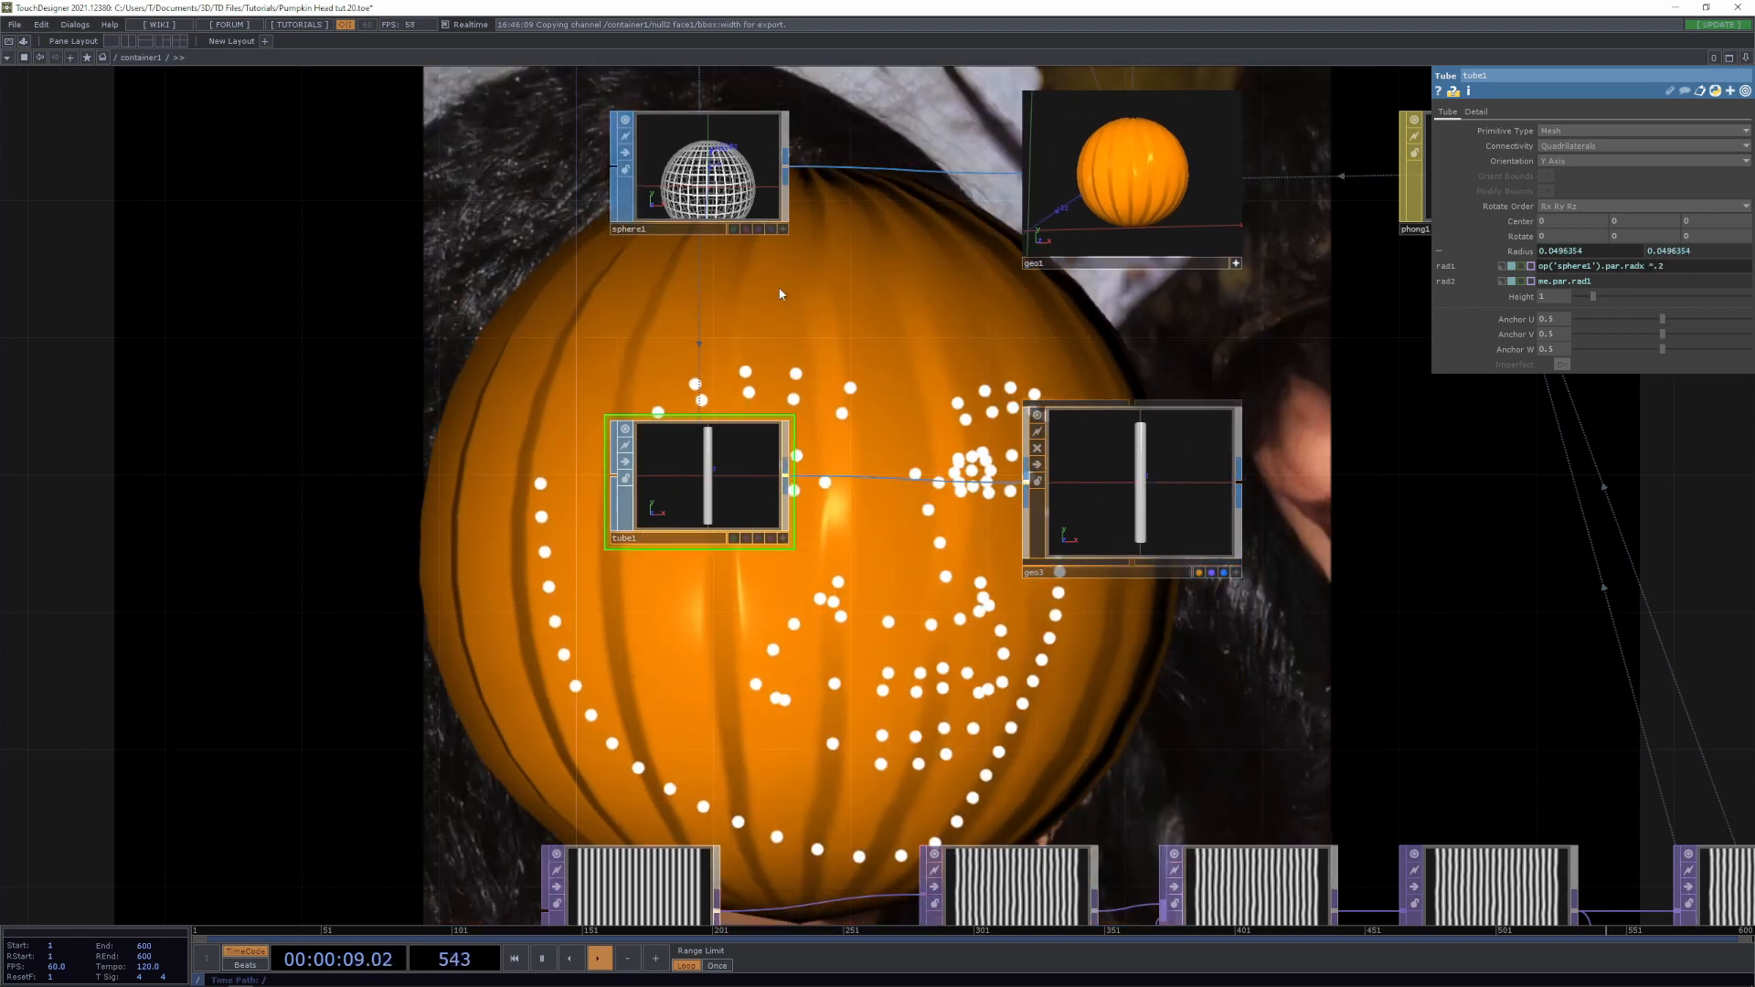
# Link the tube's Height to the face1/bbox:height channel of null2 as a CHOP reference
pyautogui.scroll(-5, 426, 339)
pyautogui.moveTo(315, 122); pyautogui.dragTo(611, 341)
pyautogui.scroll(4, 611, 338)
pyautogui.moveTo(739, 123); pyautogui.dragTo(711, 303)
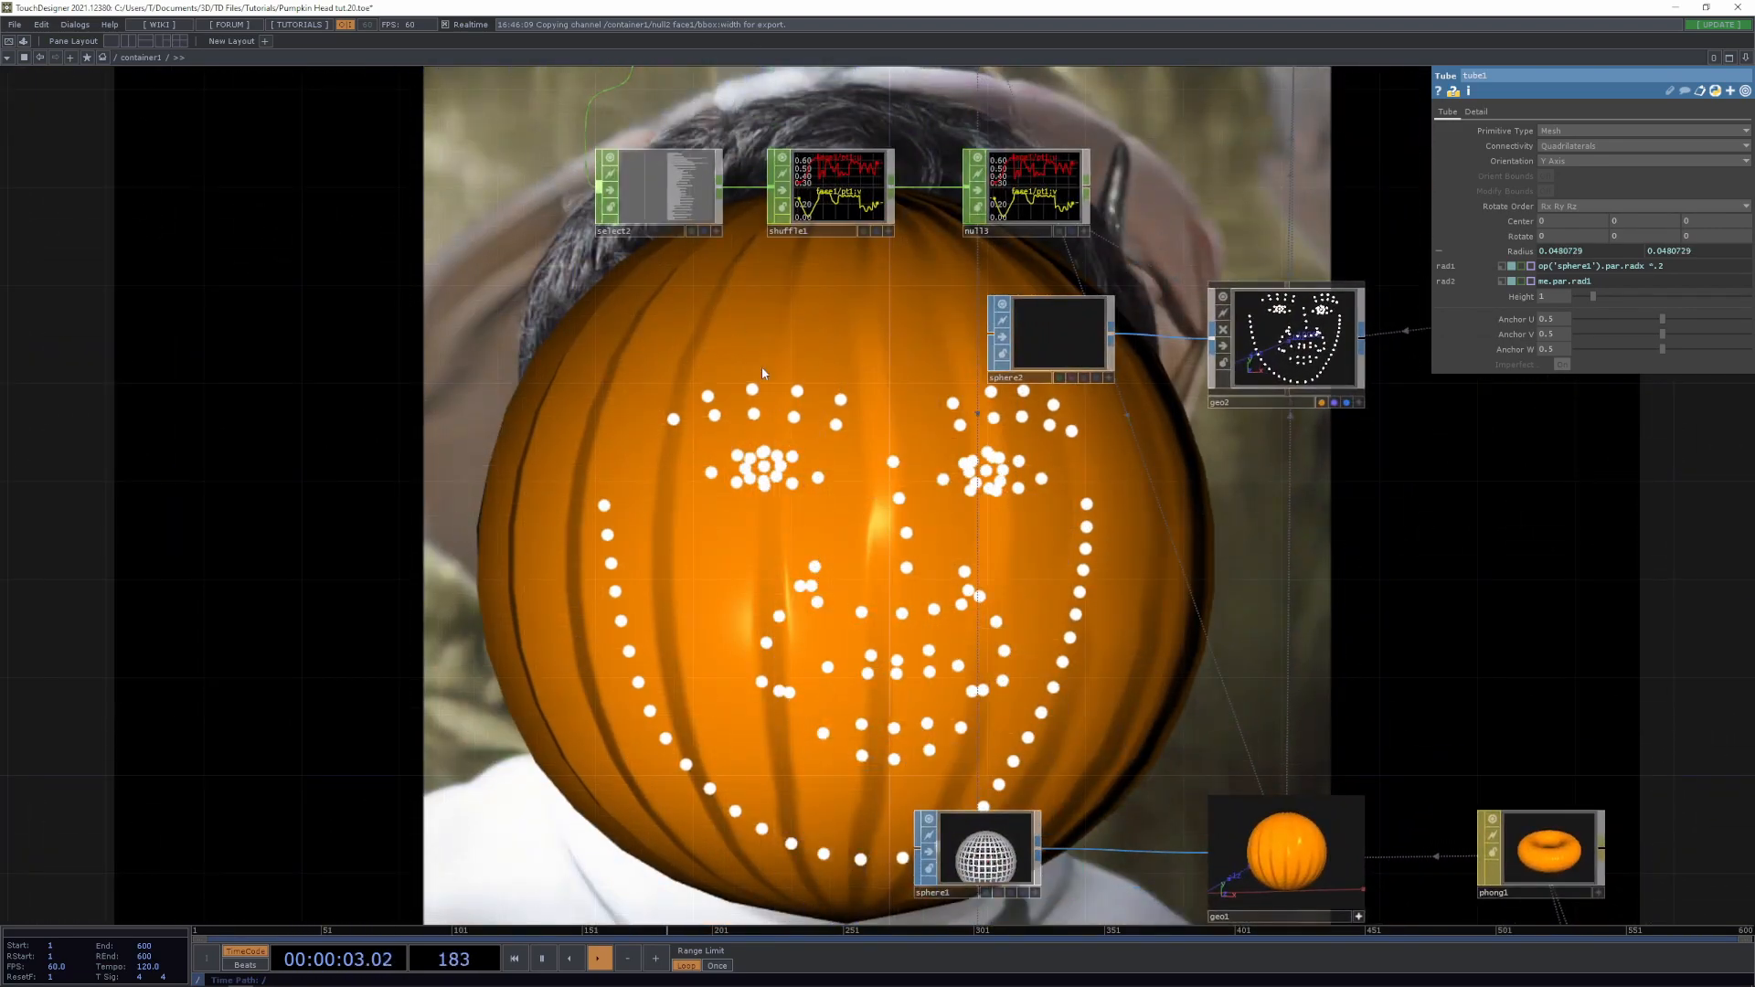
pyautogui.moveTo(776, 403); pyautogui.dragTo(656, 654)
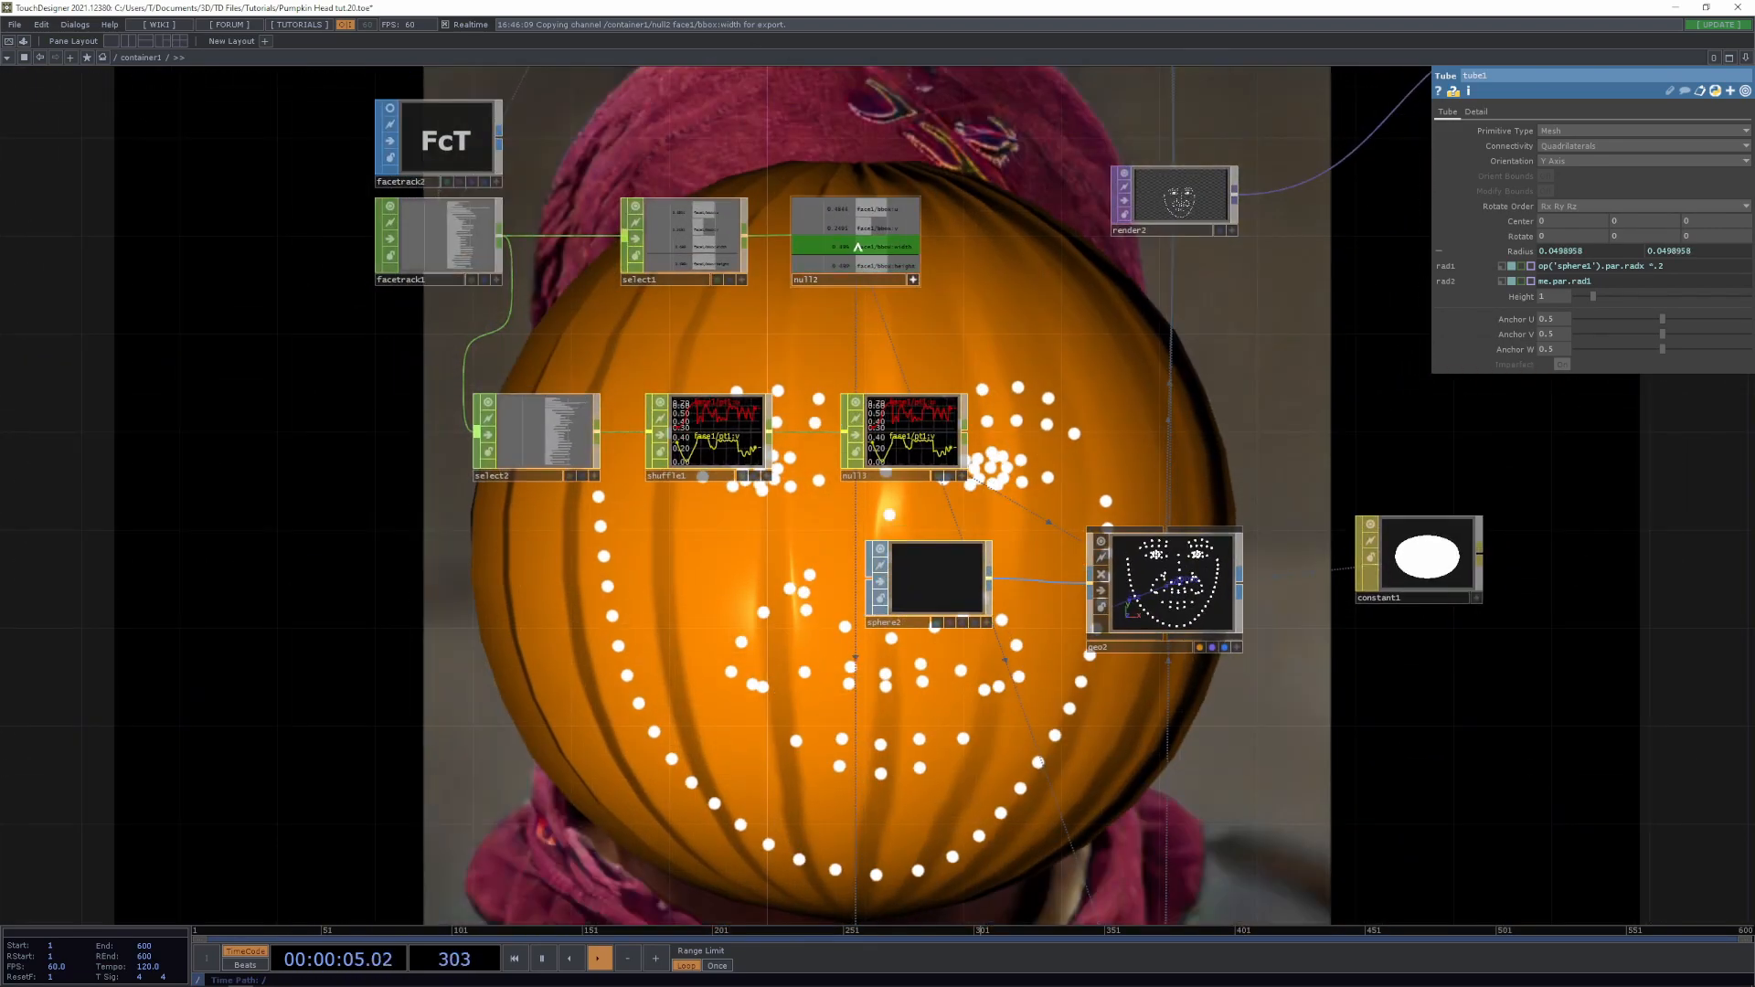
pyautogui.moveTo(839, 272); pyautogui.dragTo(1506, 299)
pyautogui.click(1524, 304)
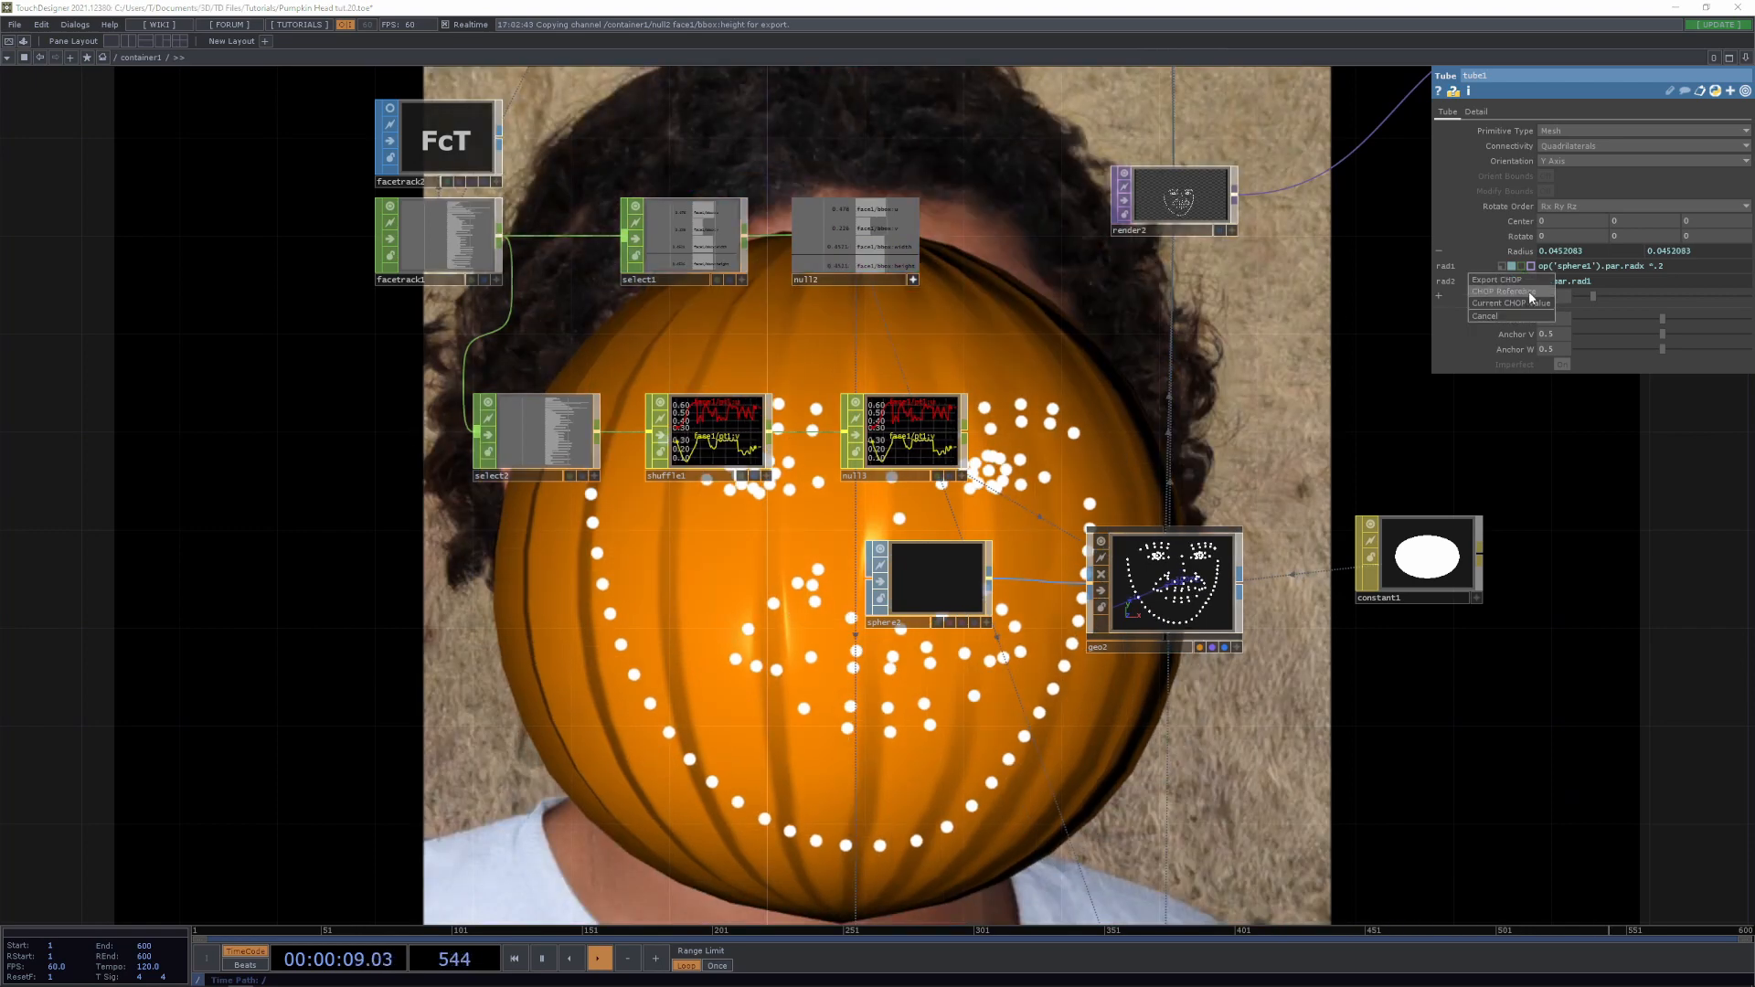
pyautogui.click(1438, 296)
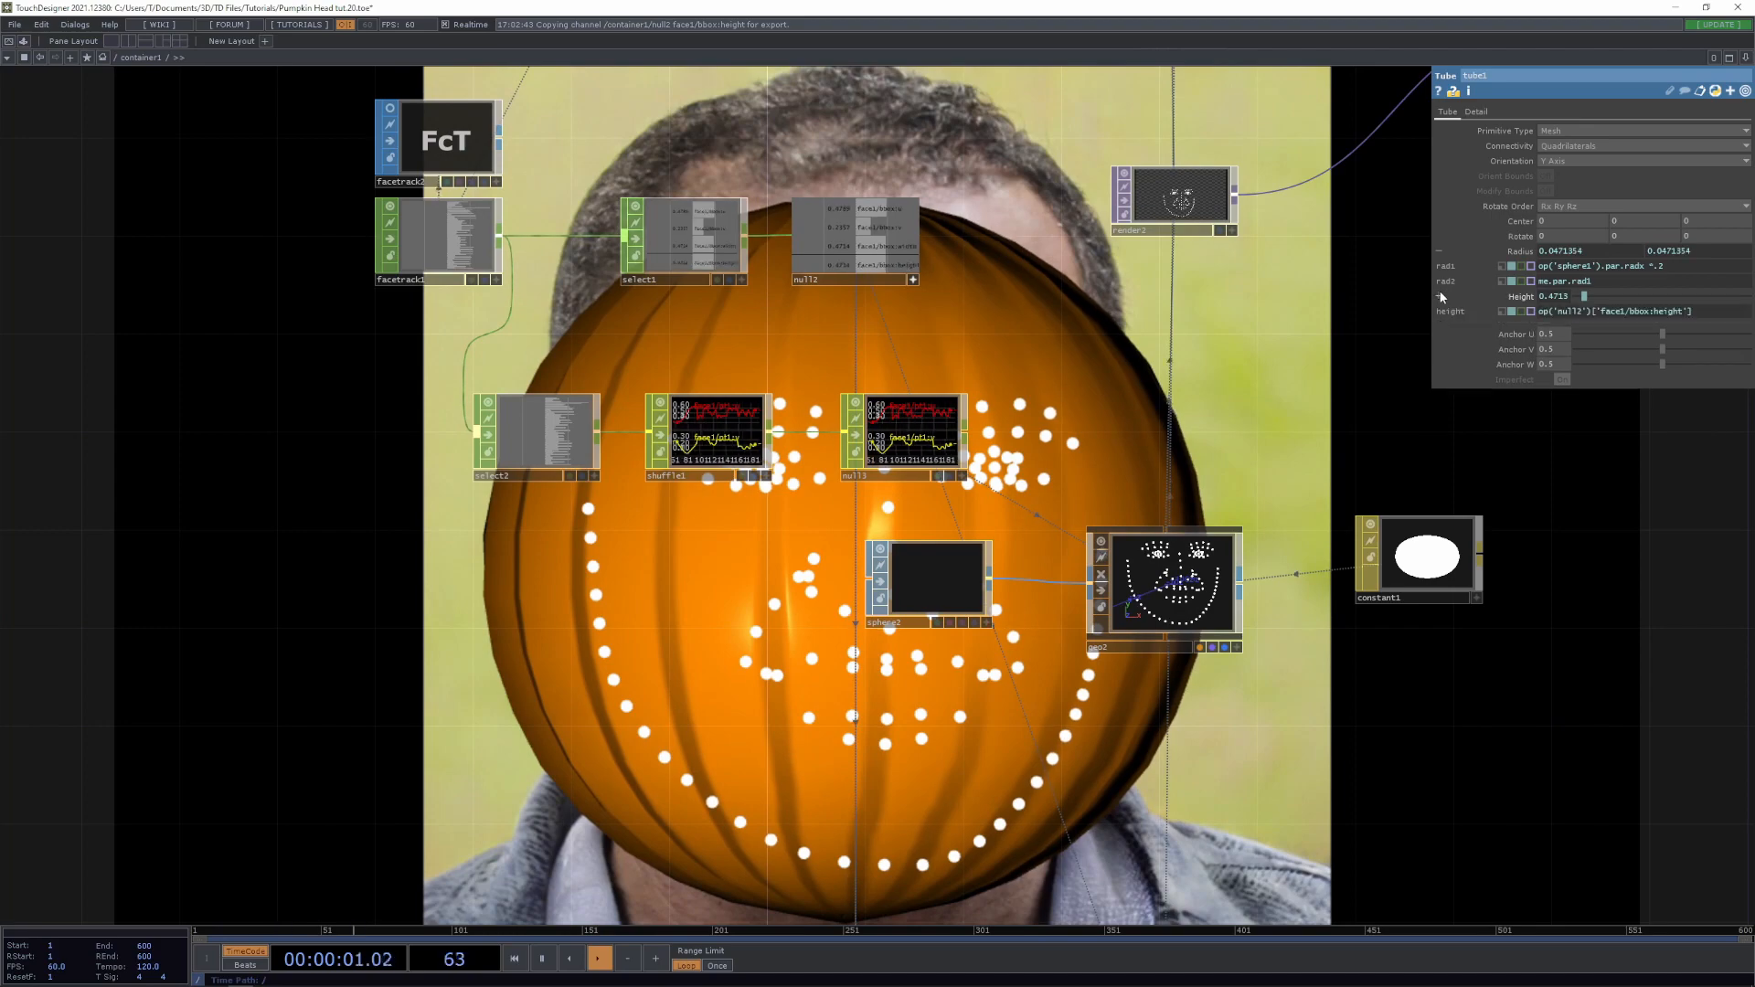
# Multiply the tube's Height expression by .5
pyautogui.moveTo(1023, 808); pyautogui.dragTo(1013, 416)
pyautogui.scroll(5, 896, 671)
pyautogui.moveTo(921, 571); pyautogui.dragTo(952, 224)
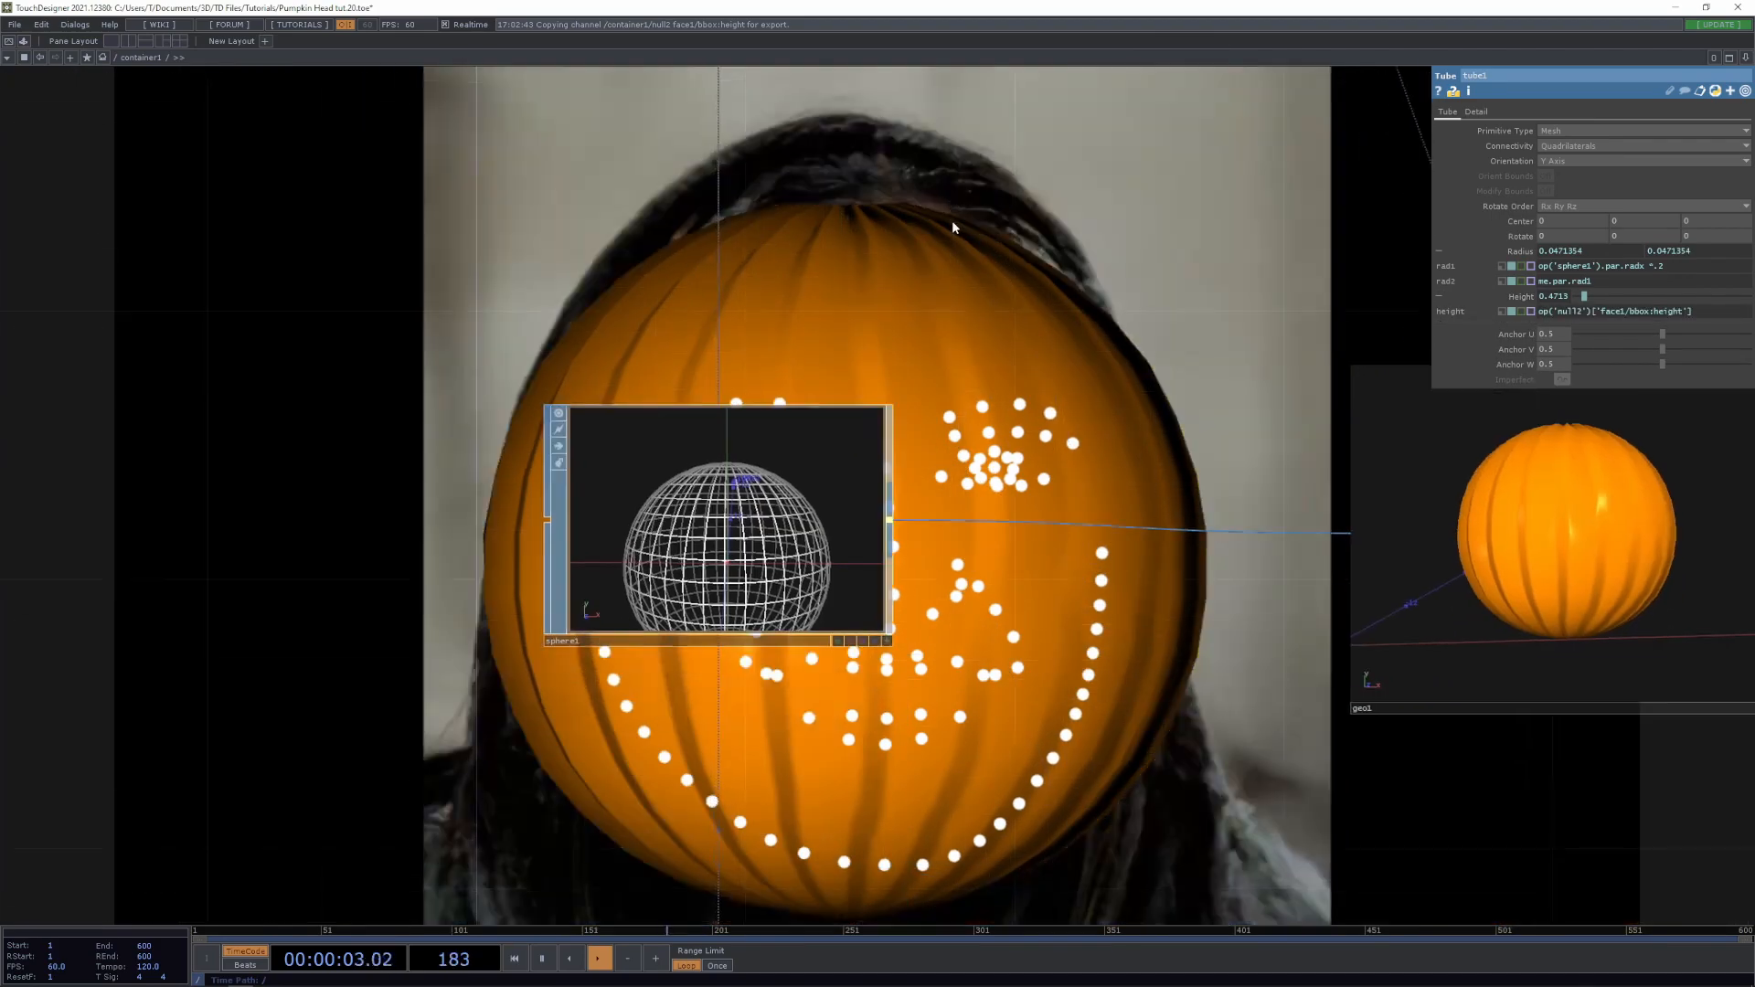
pyautogui.scroll(-5, 989, 306)
pyautogui.scroll(2, 1044, 612)
pyautogui.click(1698, 310)
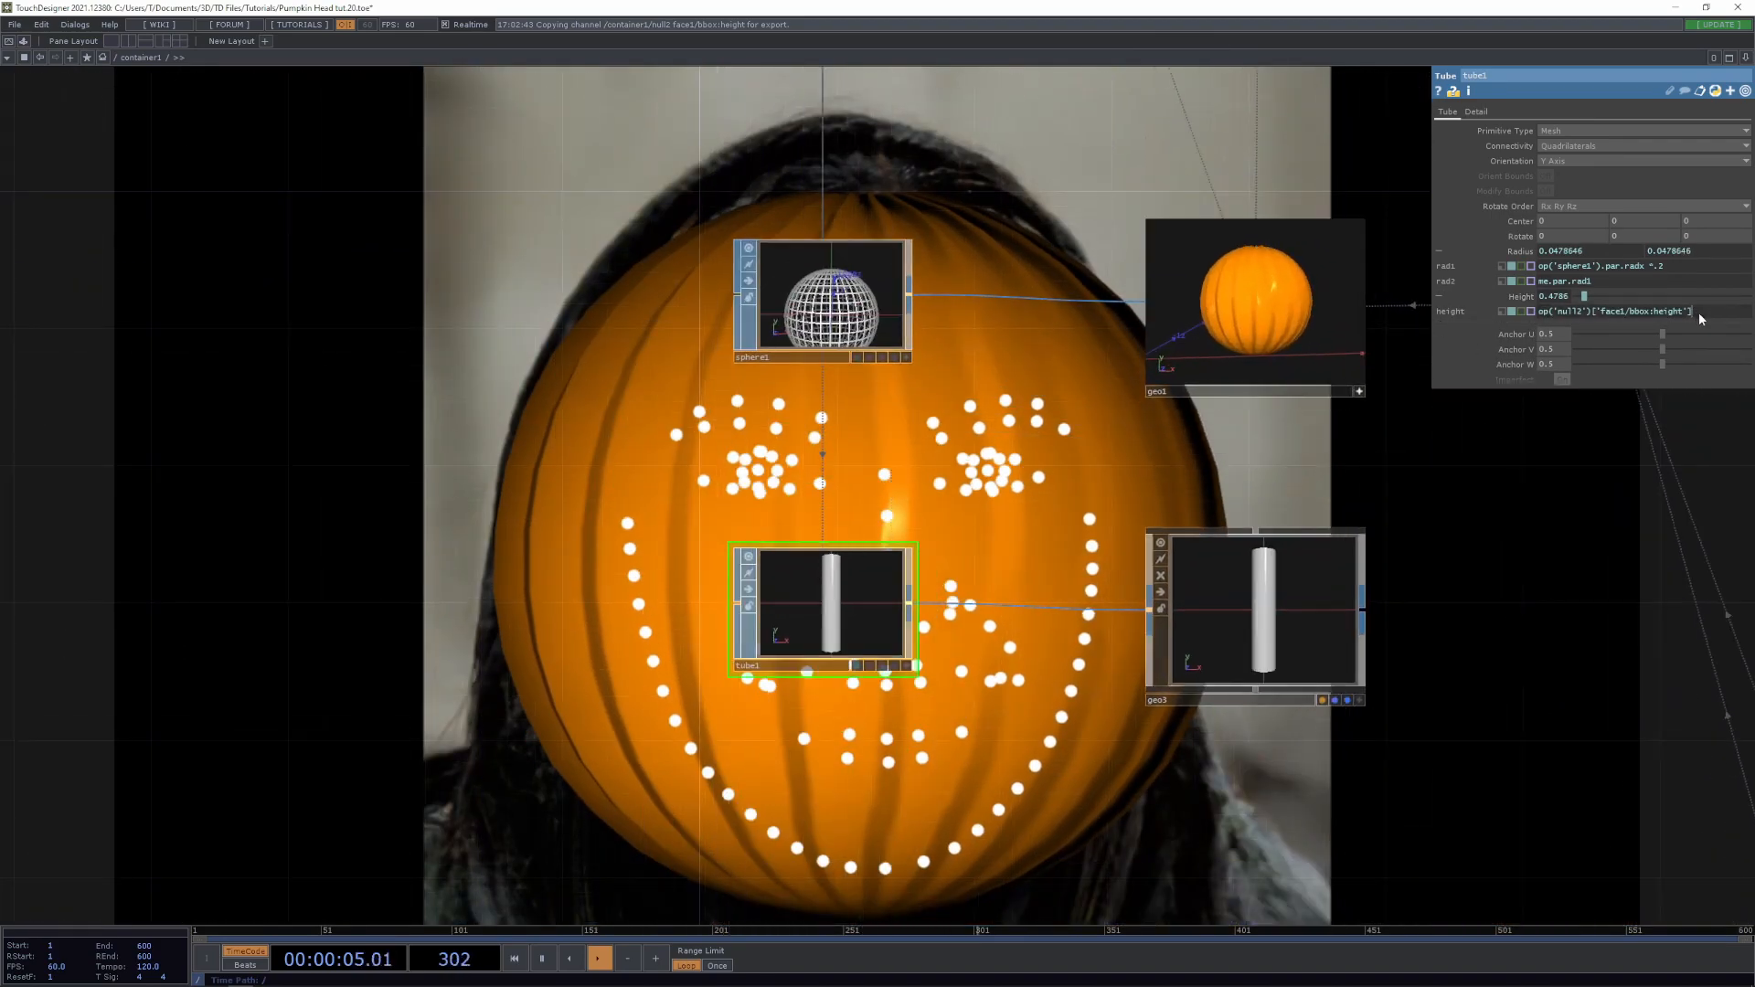
pyautogui.write('*.2')
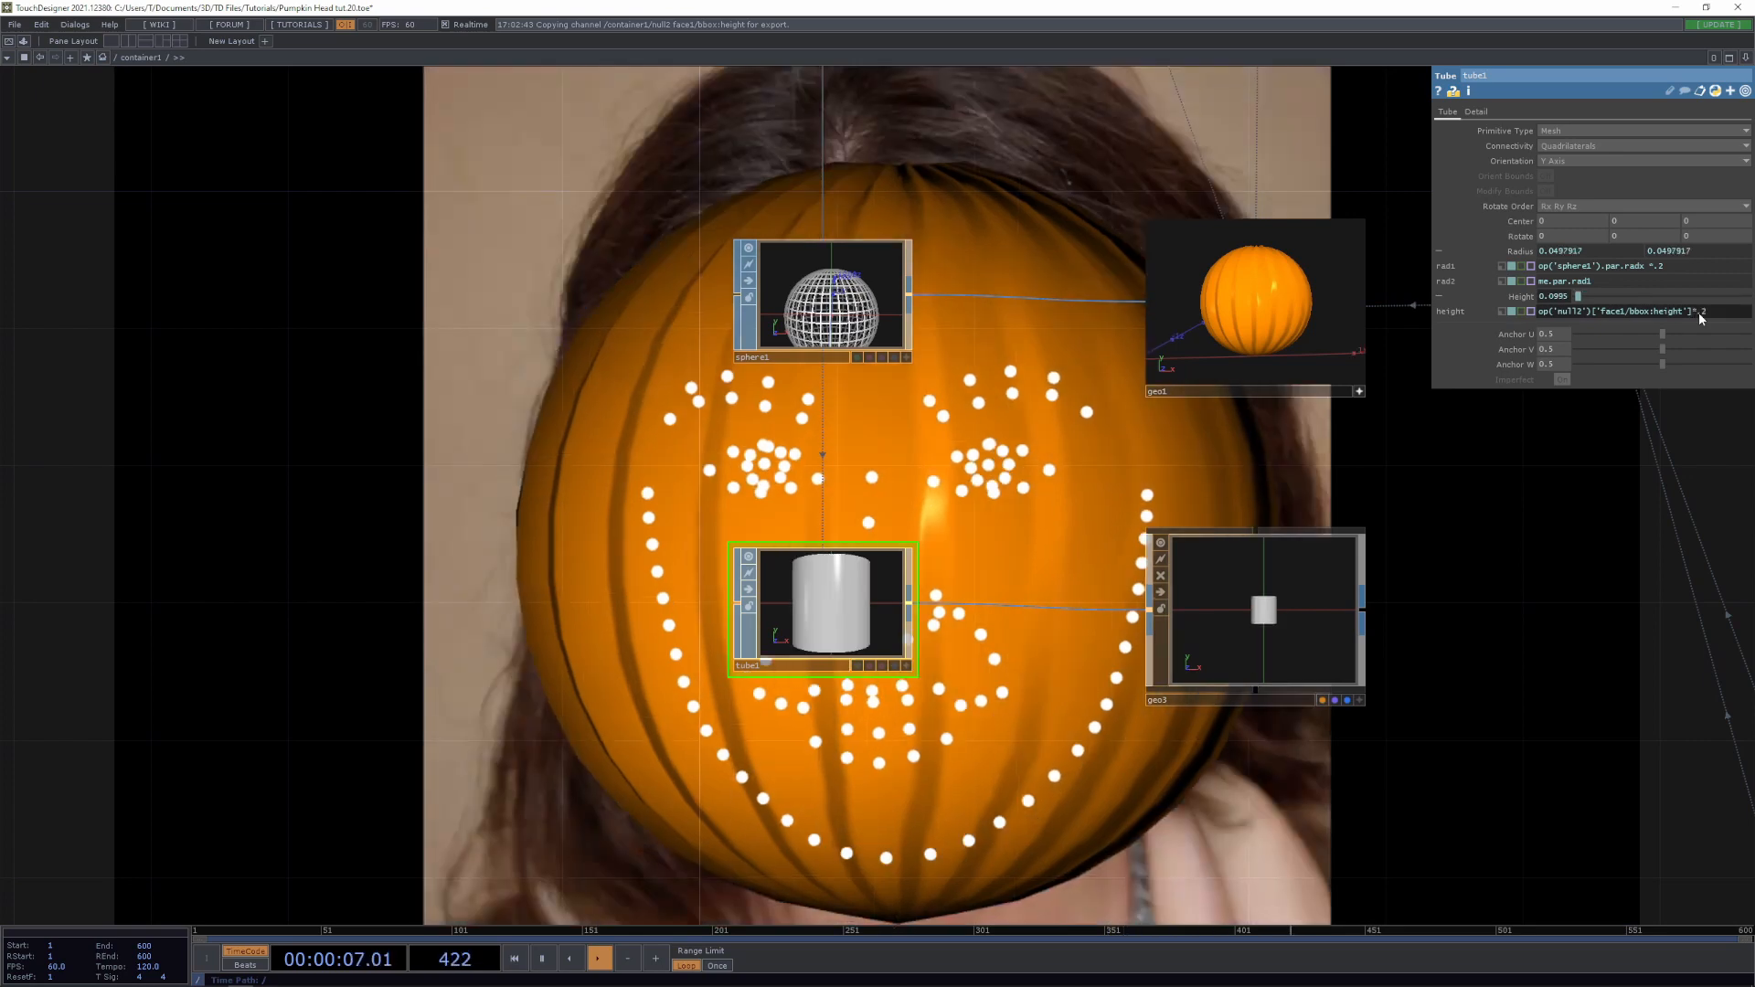
pyautogui.press('BackSpace')
pyautogui.write('5')
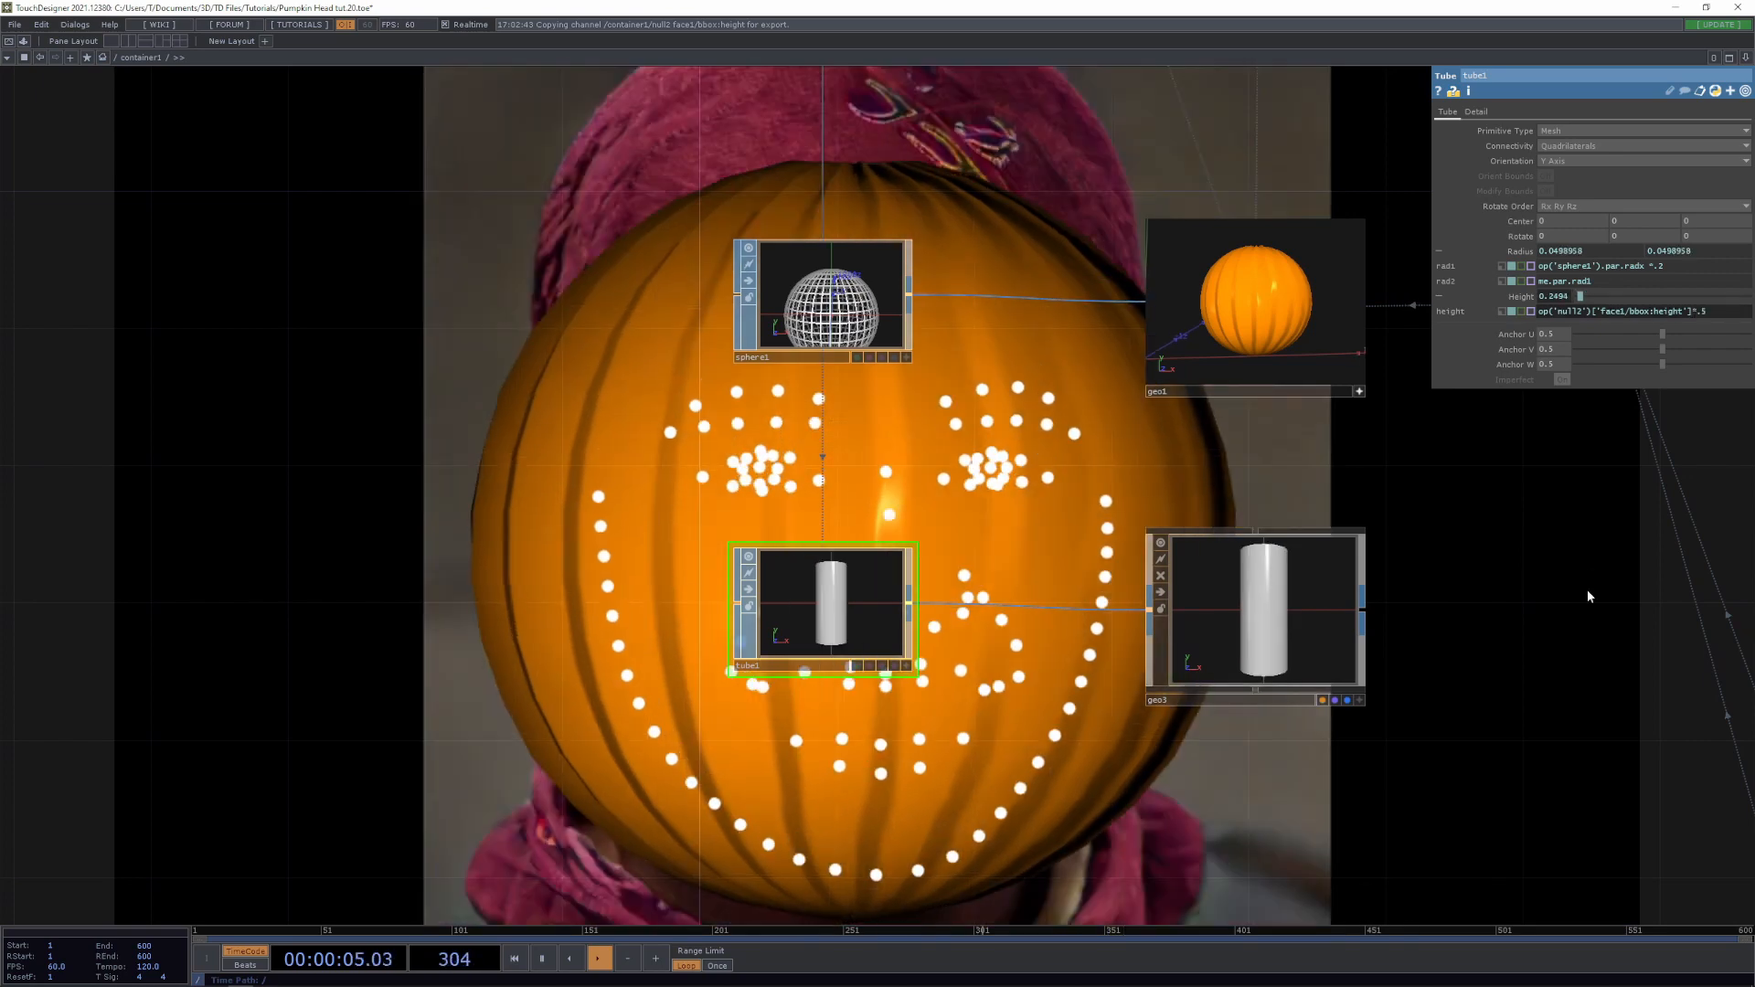
# Move tube1 and sphere1 away from their geo components and add a Merge SOP in the gap, wired to both
pyautogui.moveTo(823, 640); pyautogui.dragTo(686, 676)
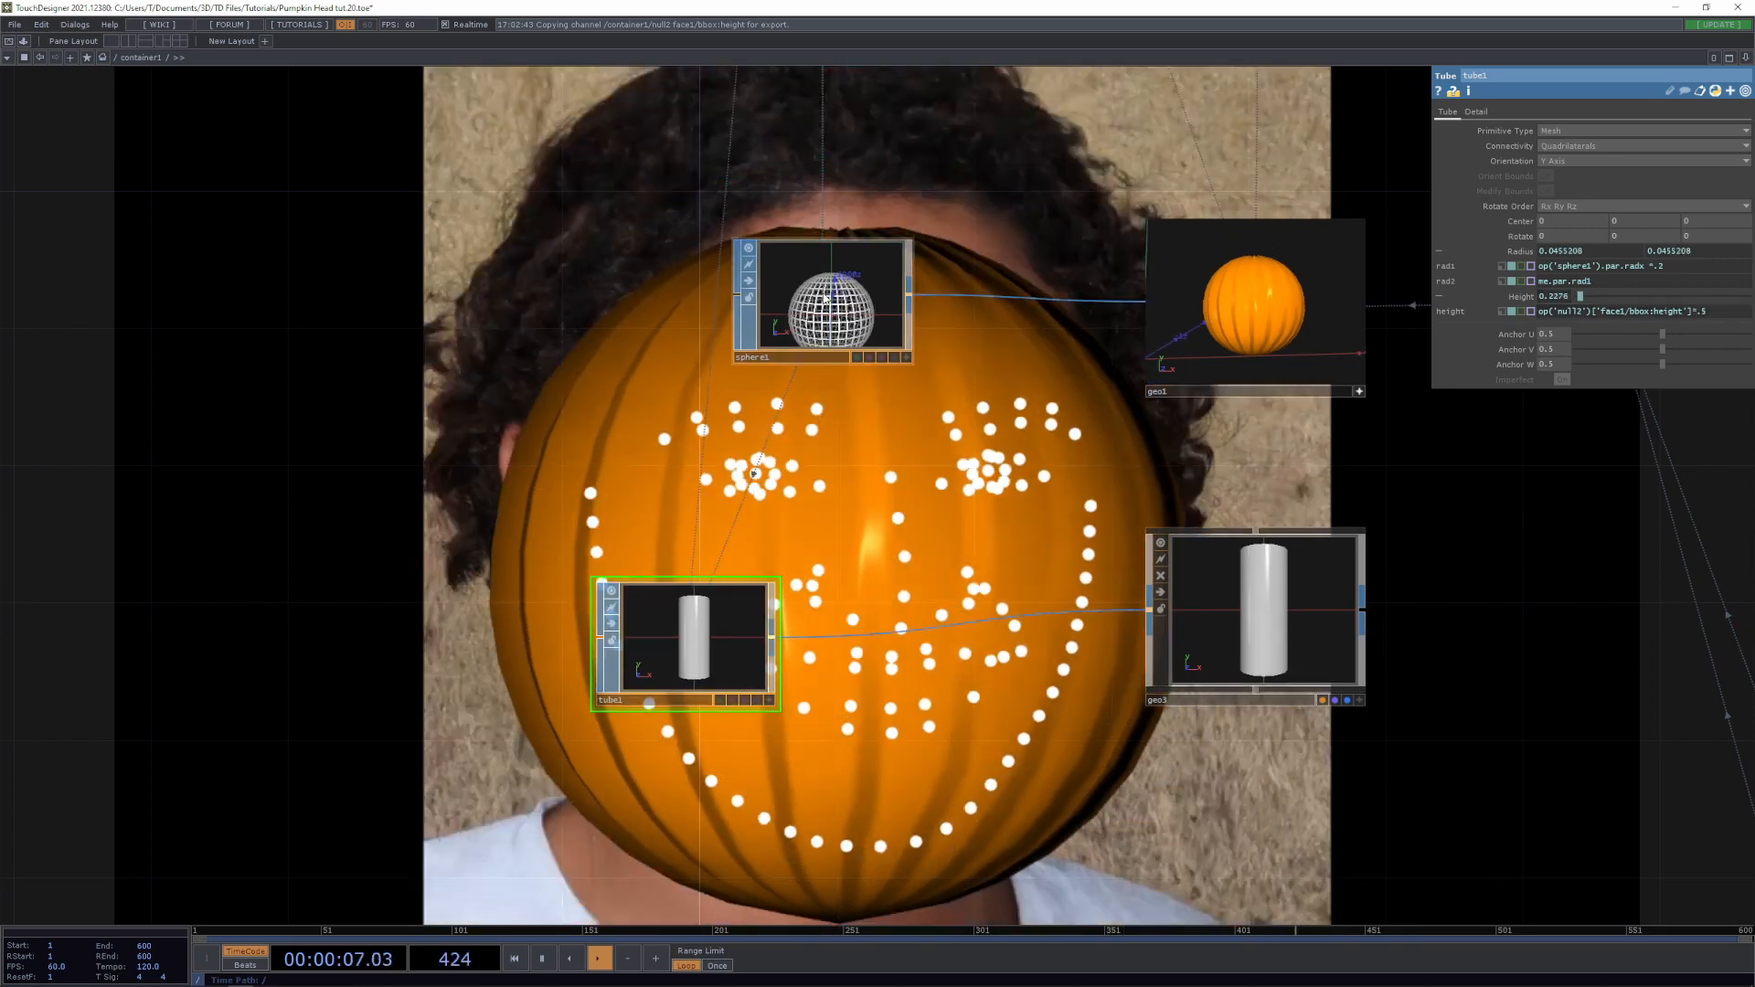
pyautogui.moveTo(825, 297); pyautogui.dragTo(686, 297)
pyautogui.rightClick(832, 285)
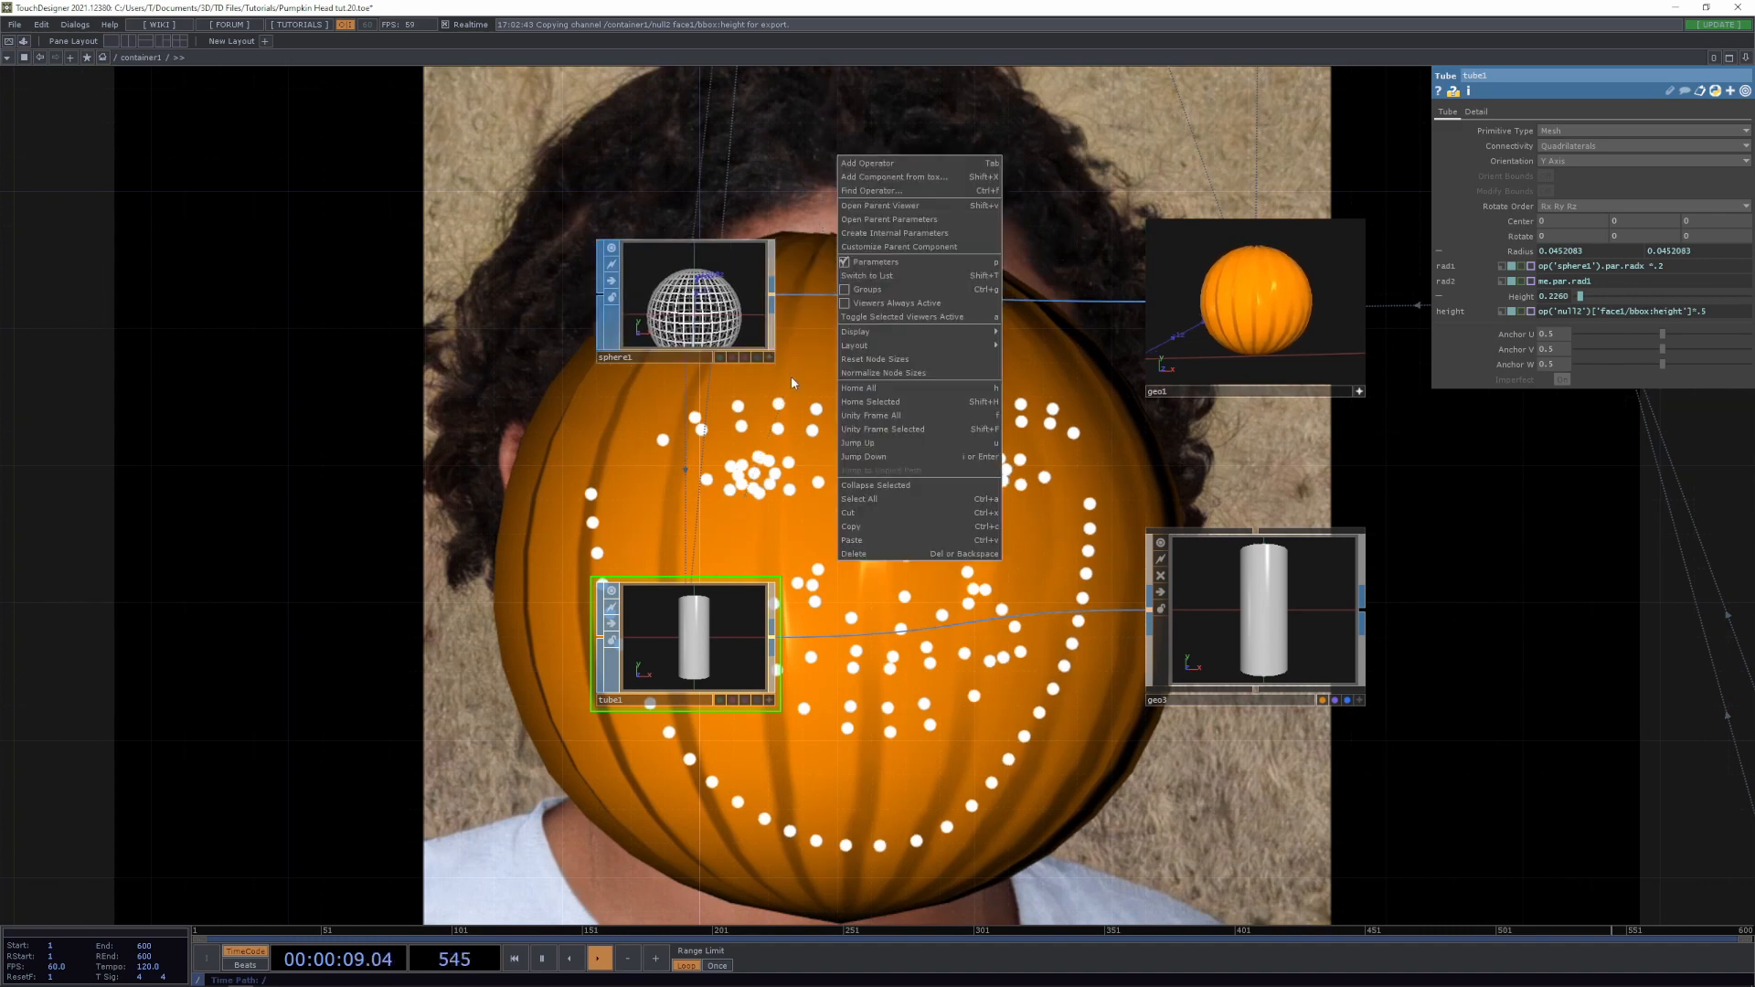
pyautogui.press('Tab')
pyautogui.click(736, 227)
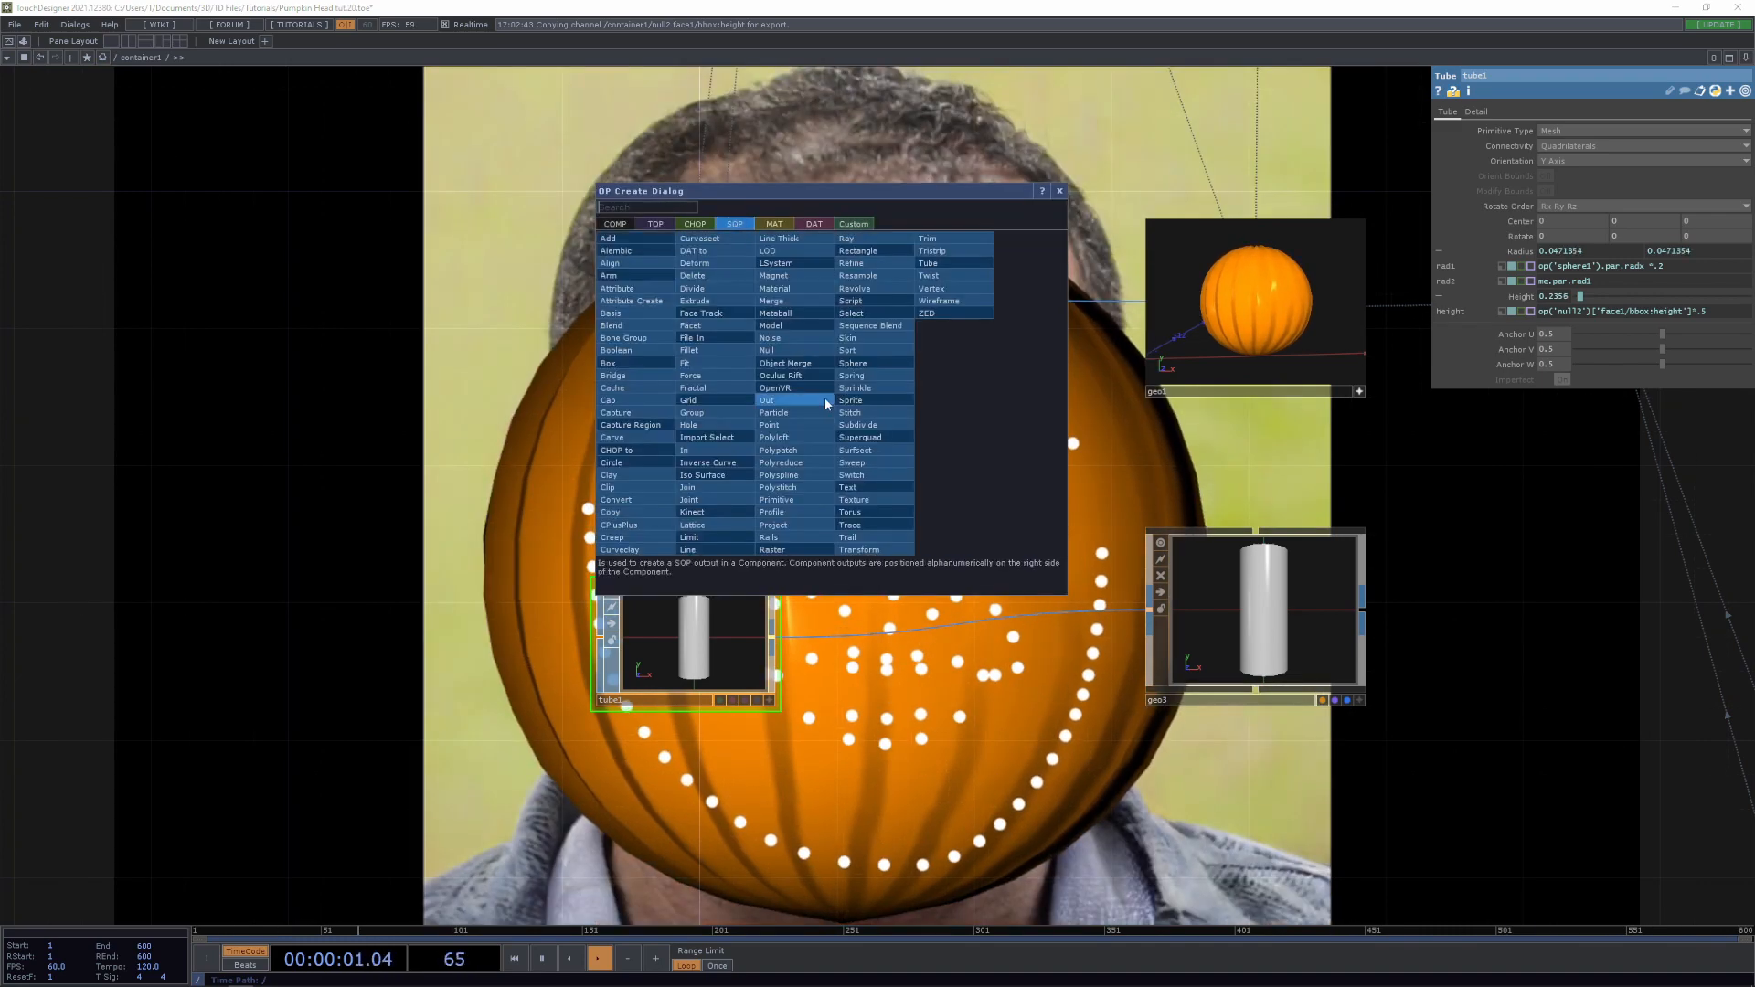
pyautogui.click(793, 302)
pyautogui.click(964, 499)
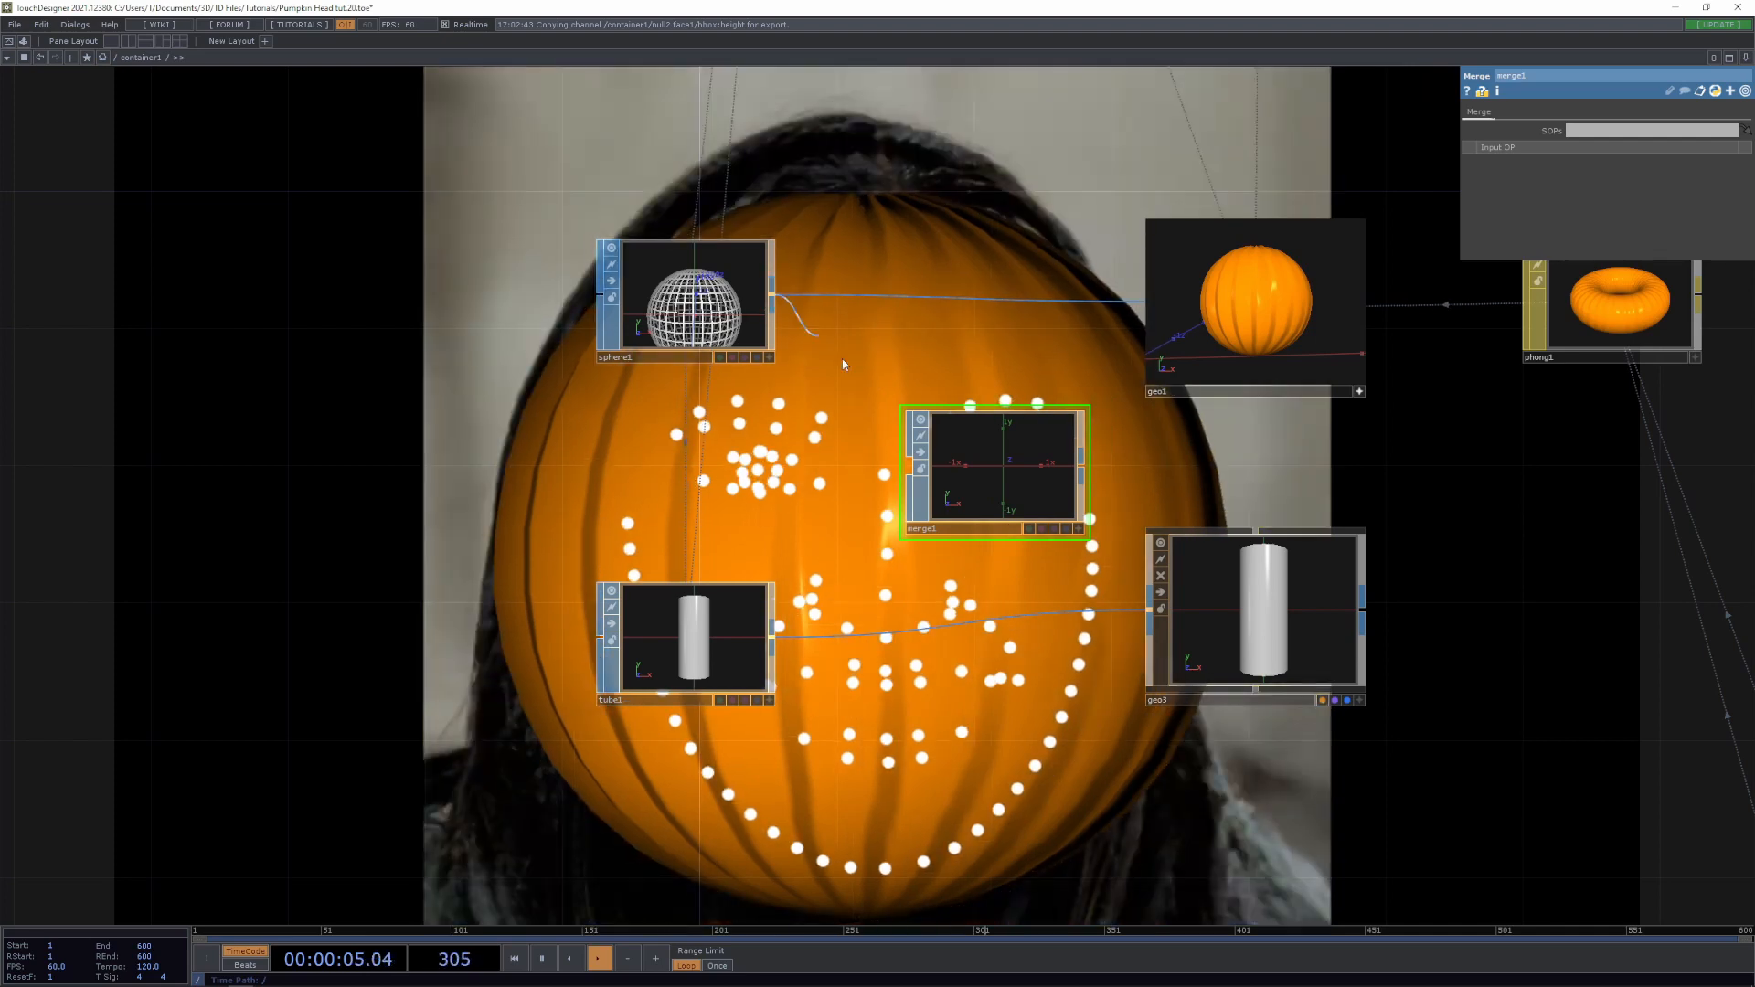
pyautogui.moveTo(774, 293); pyautogui.dragTo(905, 464)
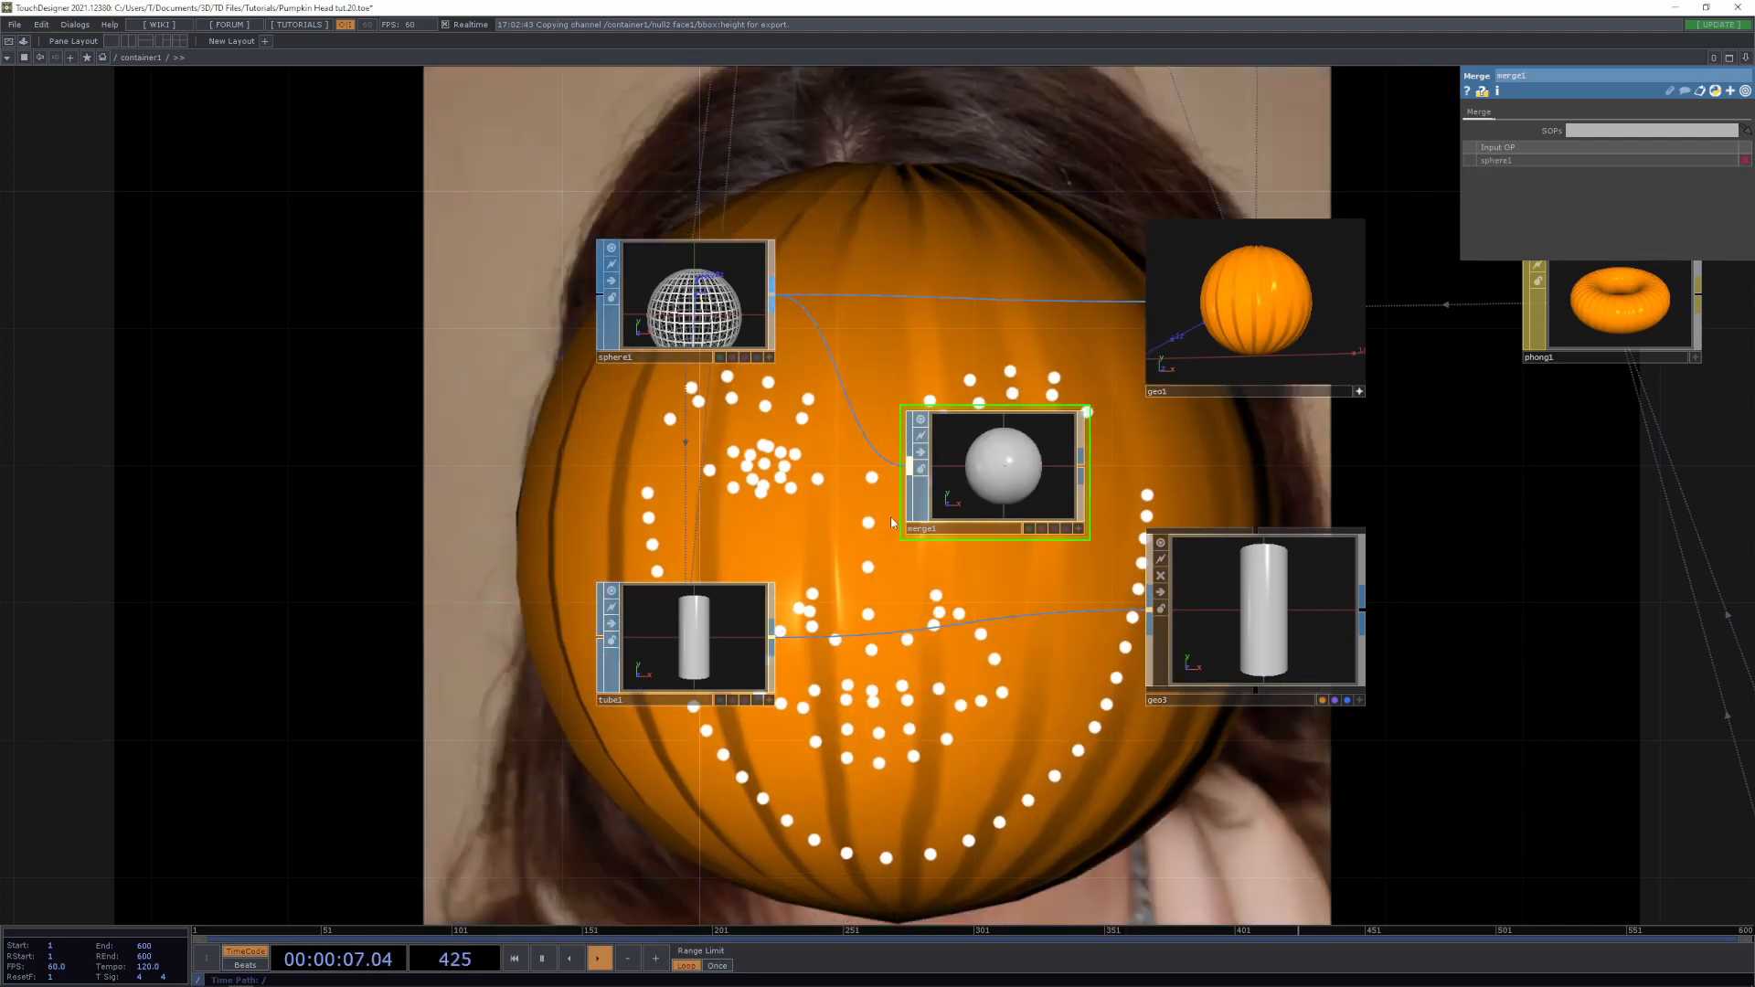
pyautogui.moveTo(885, 513); pyautogui.dragTo(907, 470)
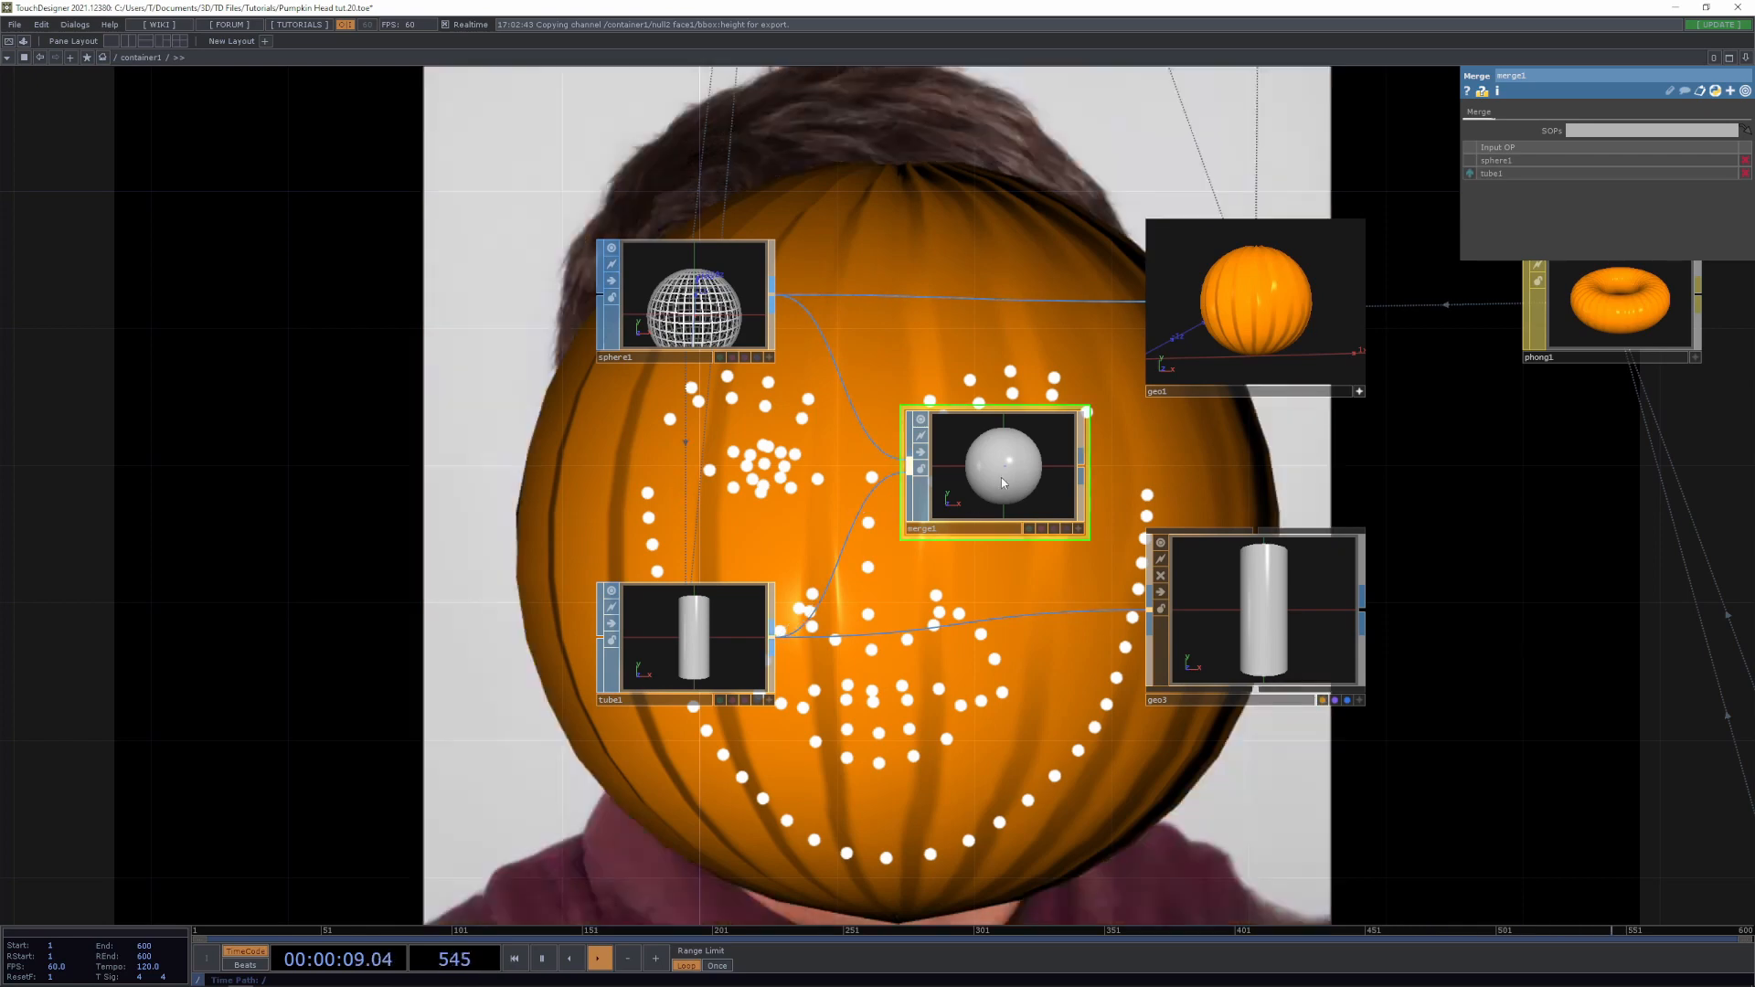
# Inspect the merged sphere and tube in the merge's active viewer and bring up sphere1's parameters
pyautogui.scroll(3, 1010, 485)
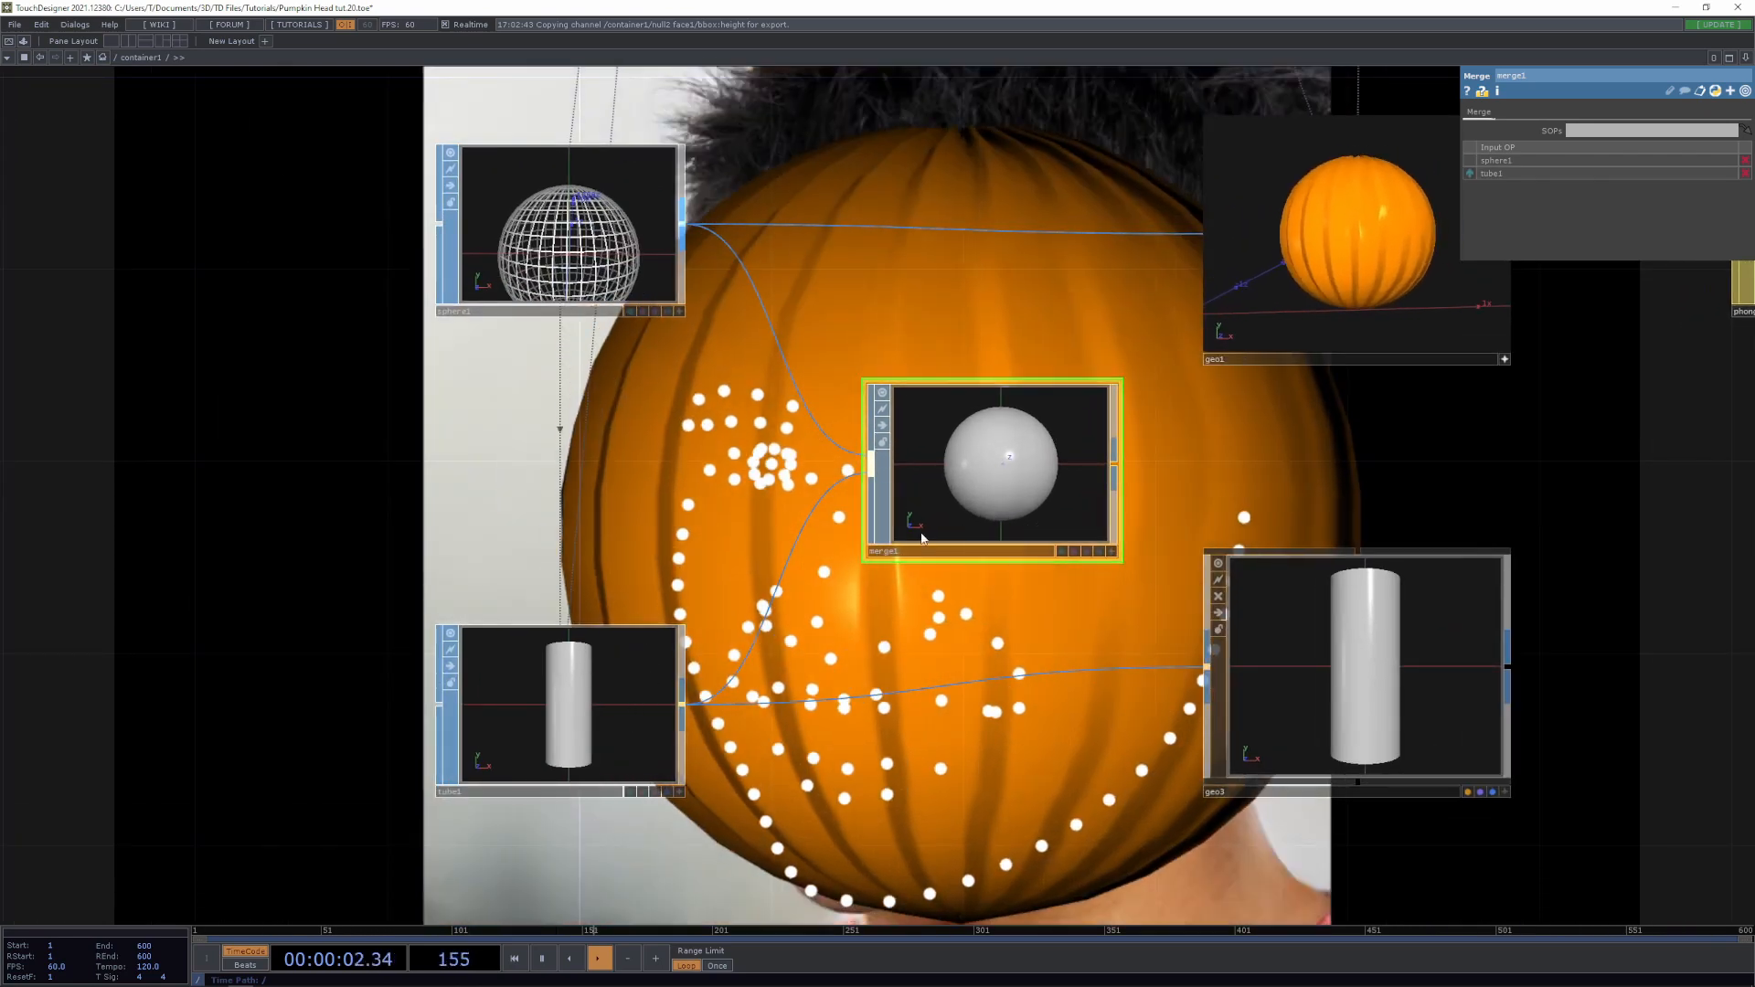
pyautogui.click(555, 730)
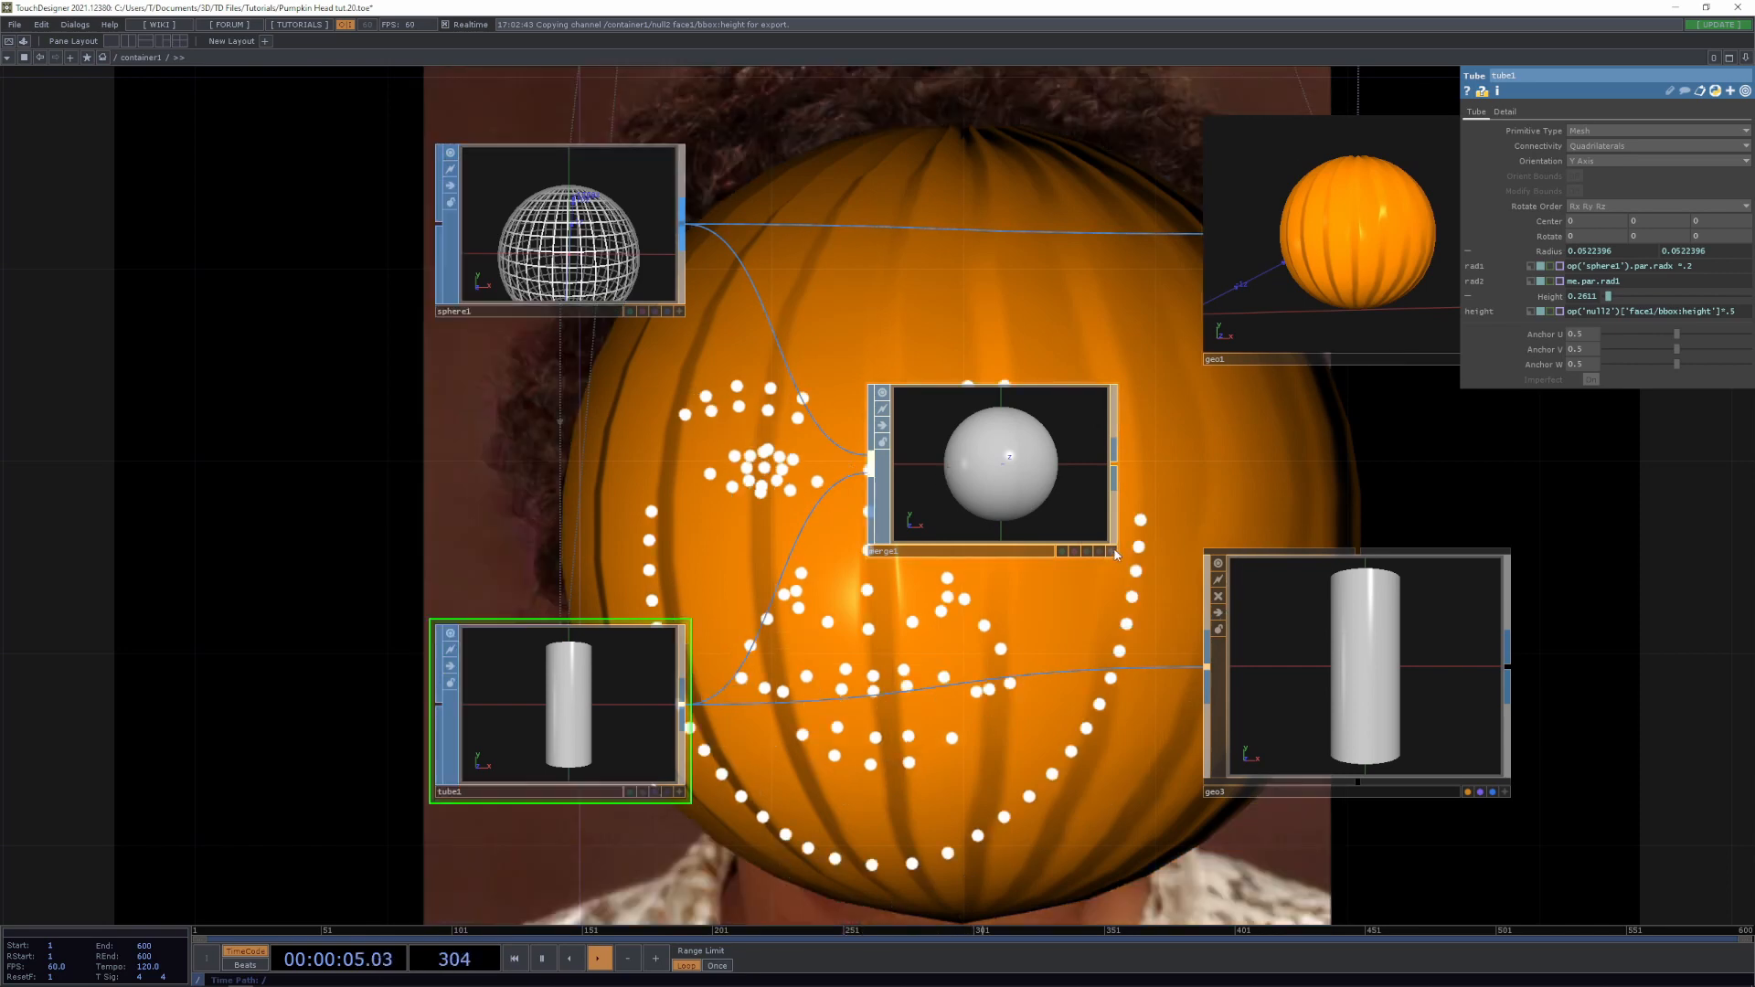
pyautogui.click(1112, 552)
pyautogui.moveTo(998, 432); pyautogui.dragTo(1029, 506, button='middle')
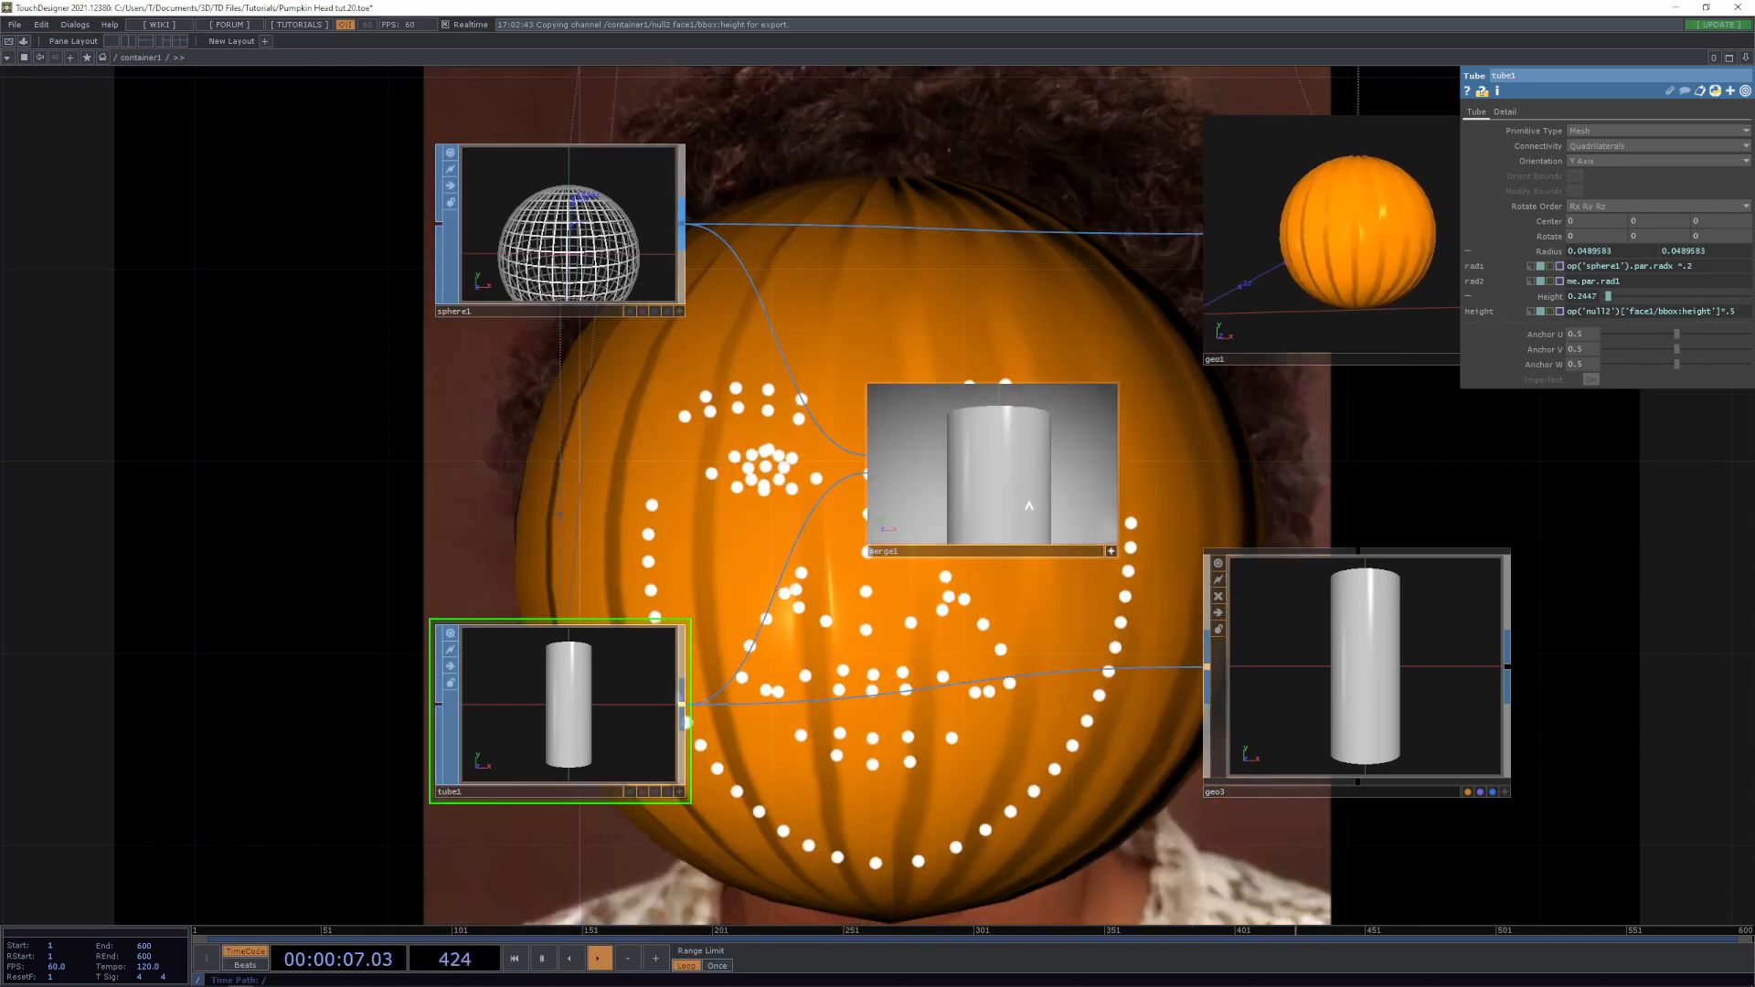
pyautogui.scroll(-5, 1029, 506)
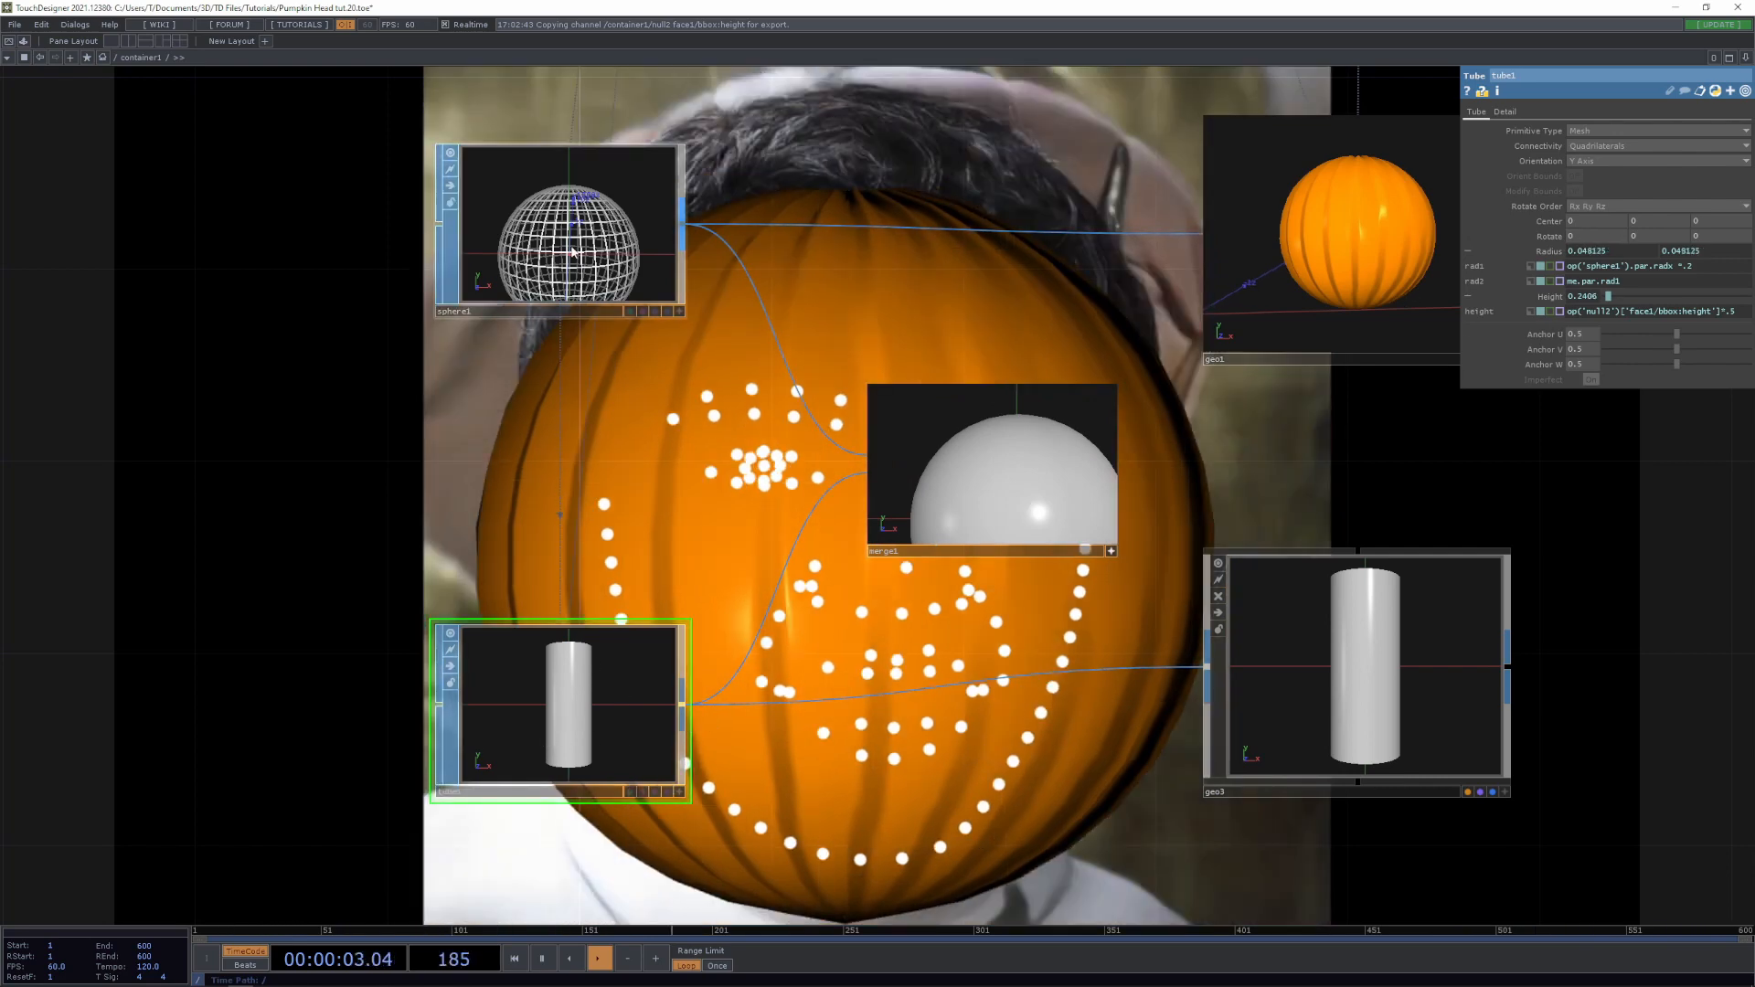
pyautogui.click(679, 236)
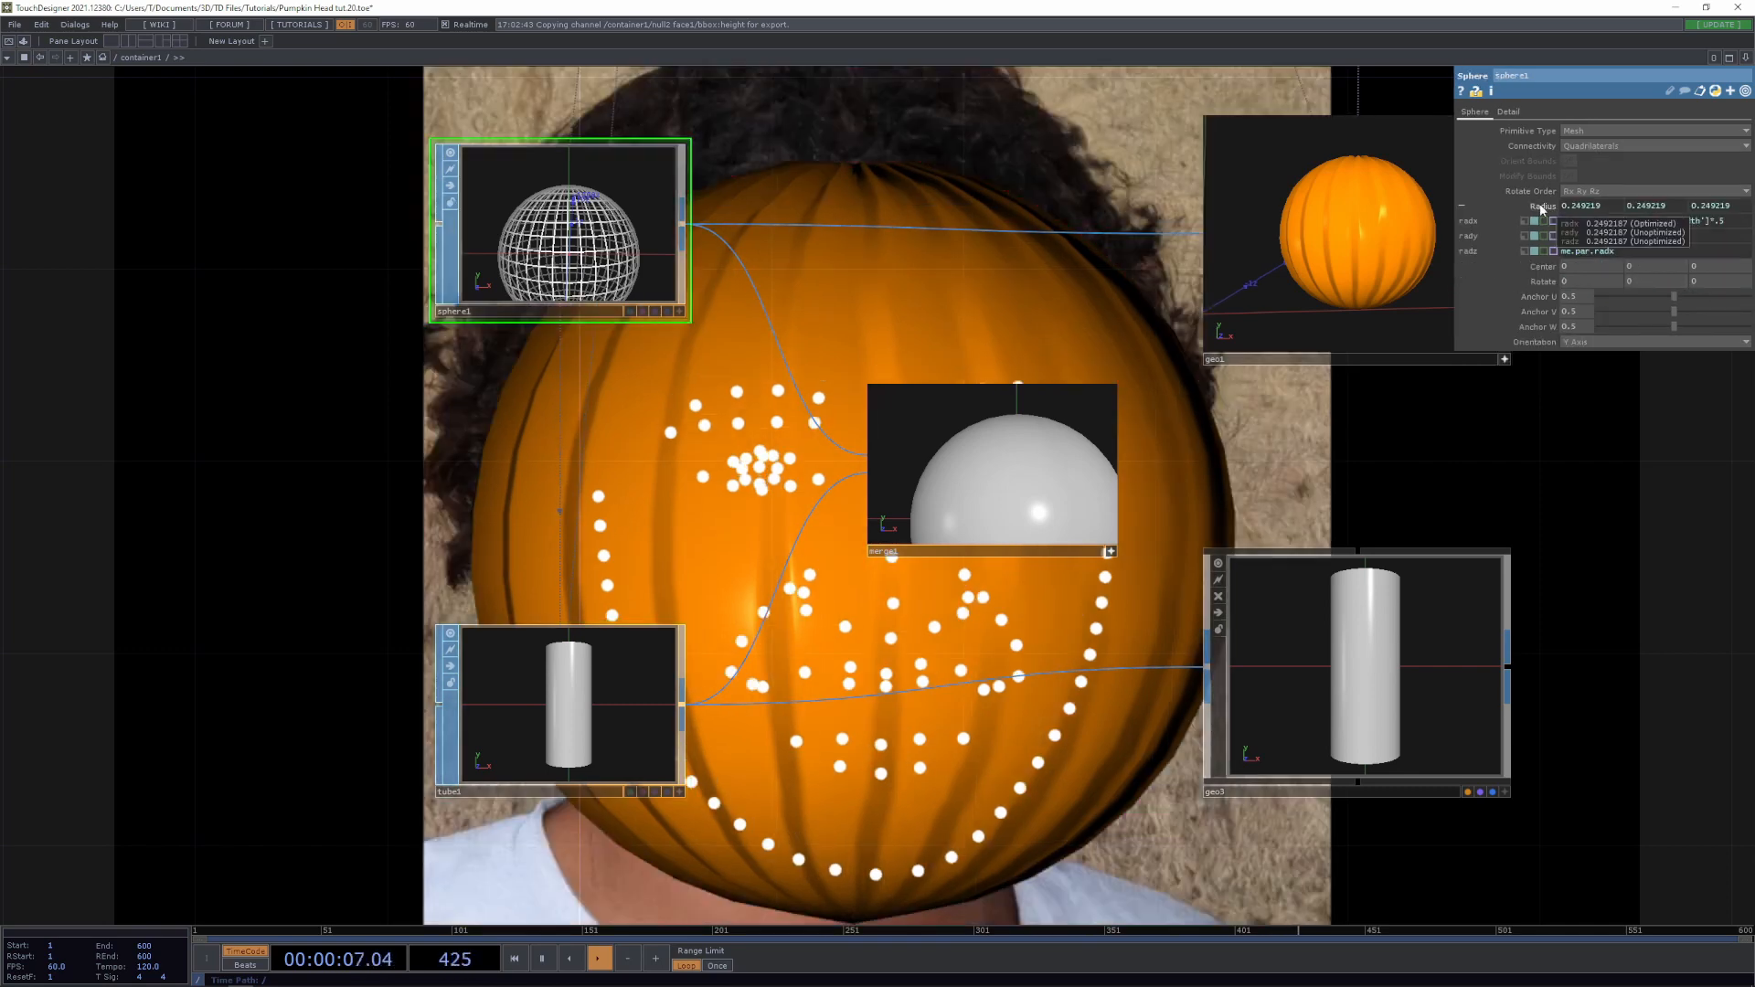
pyautogui.rightClick(1542, 206)
pyautogui.click(1473, 221)
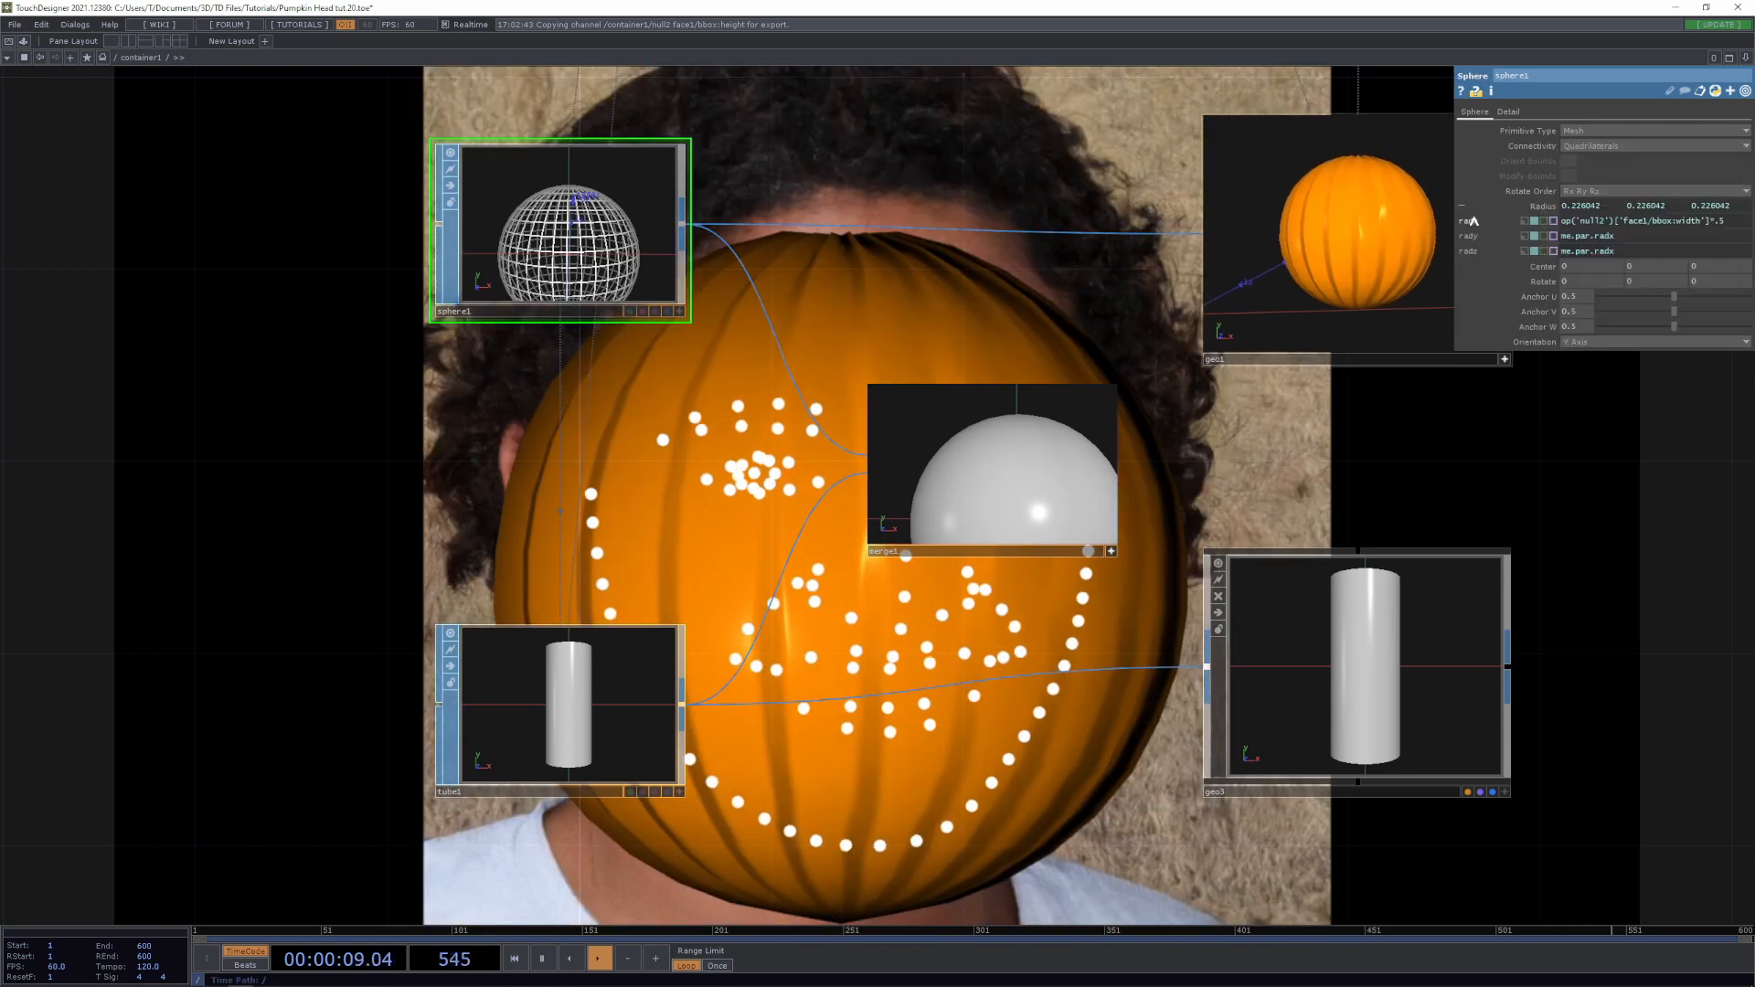
pyautogui.rightClick(1481, 222)
pyautogui.click(1514, 197)
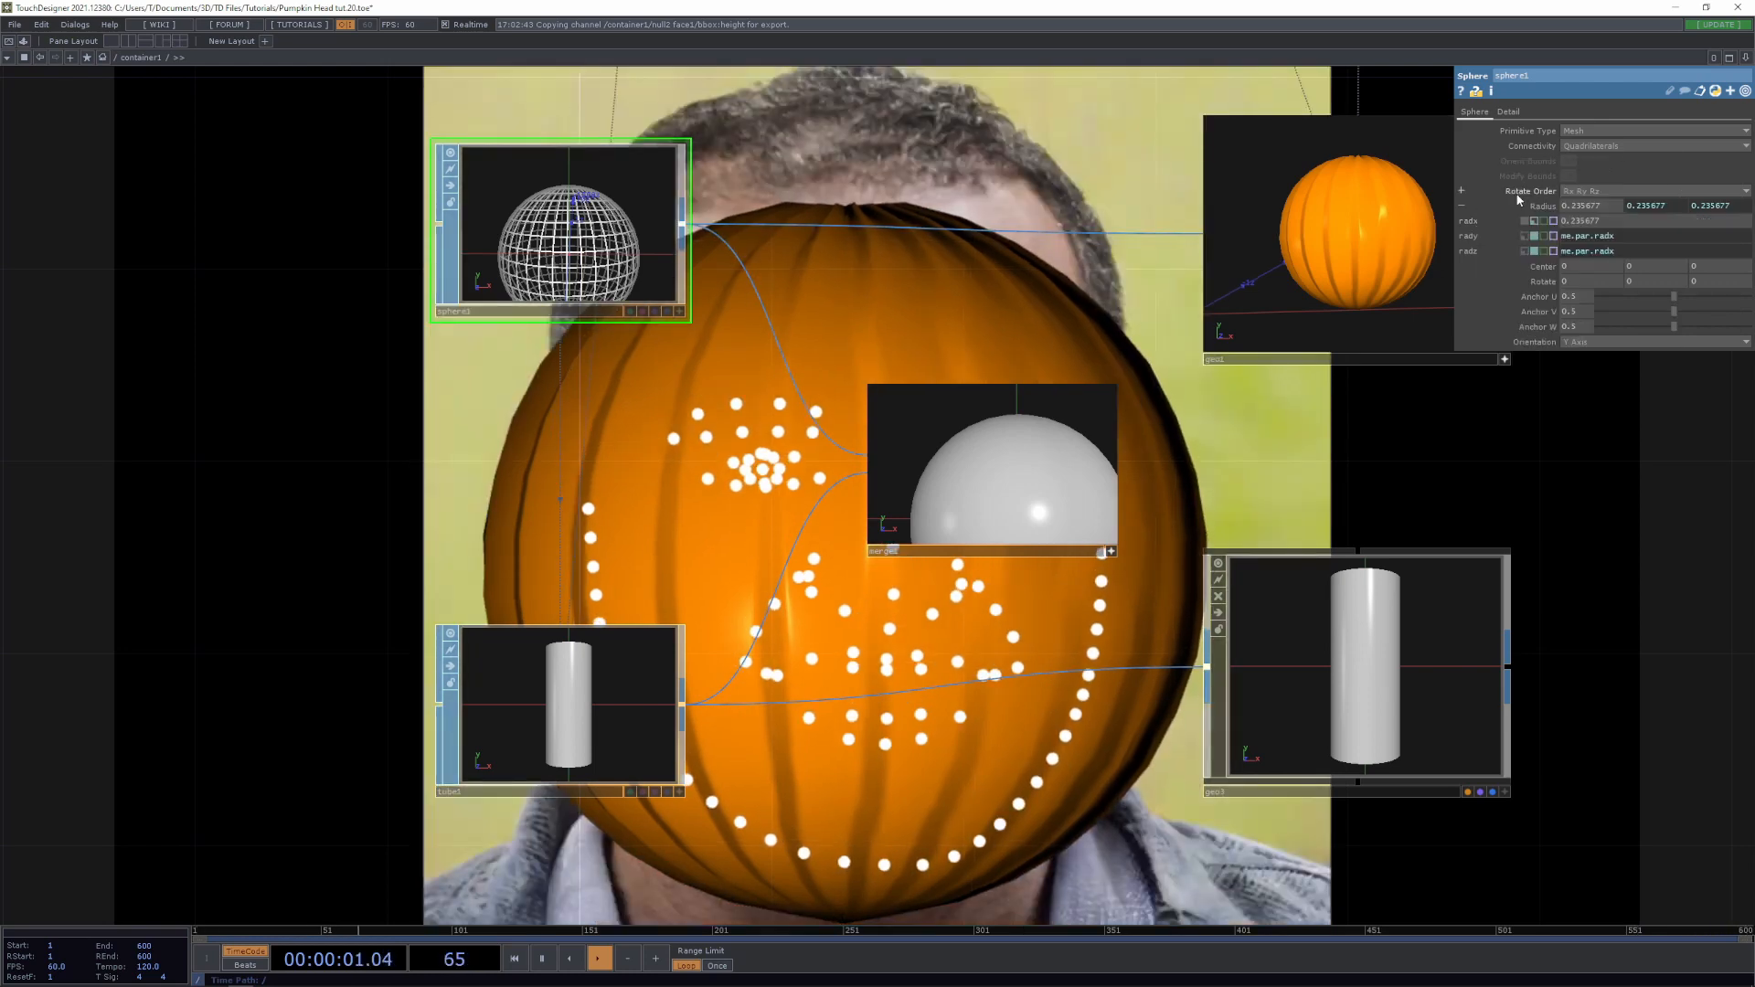
pyautogui.click(1516, 196)
pyautogui.hotkey('ctrl', 'z')
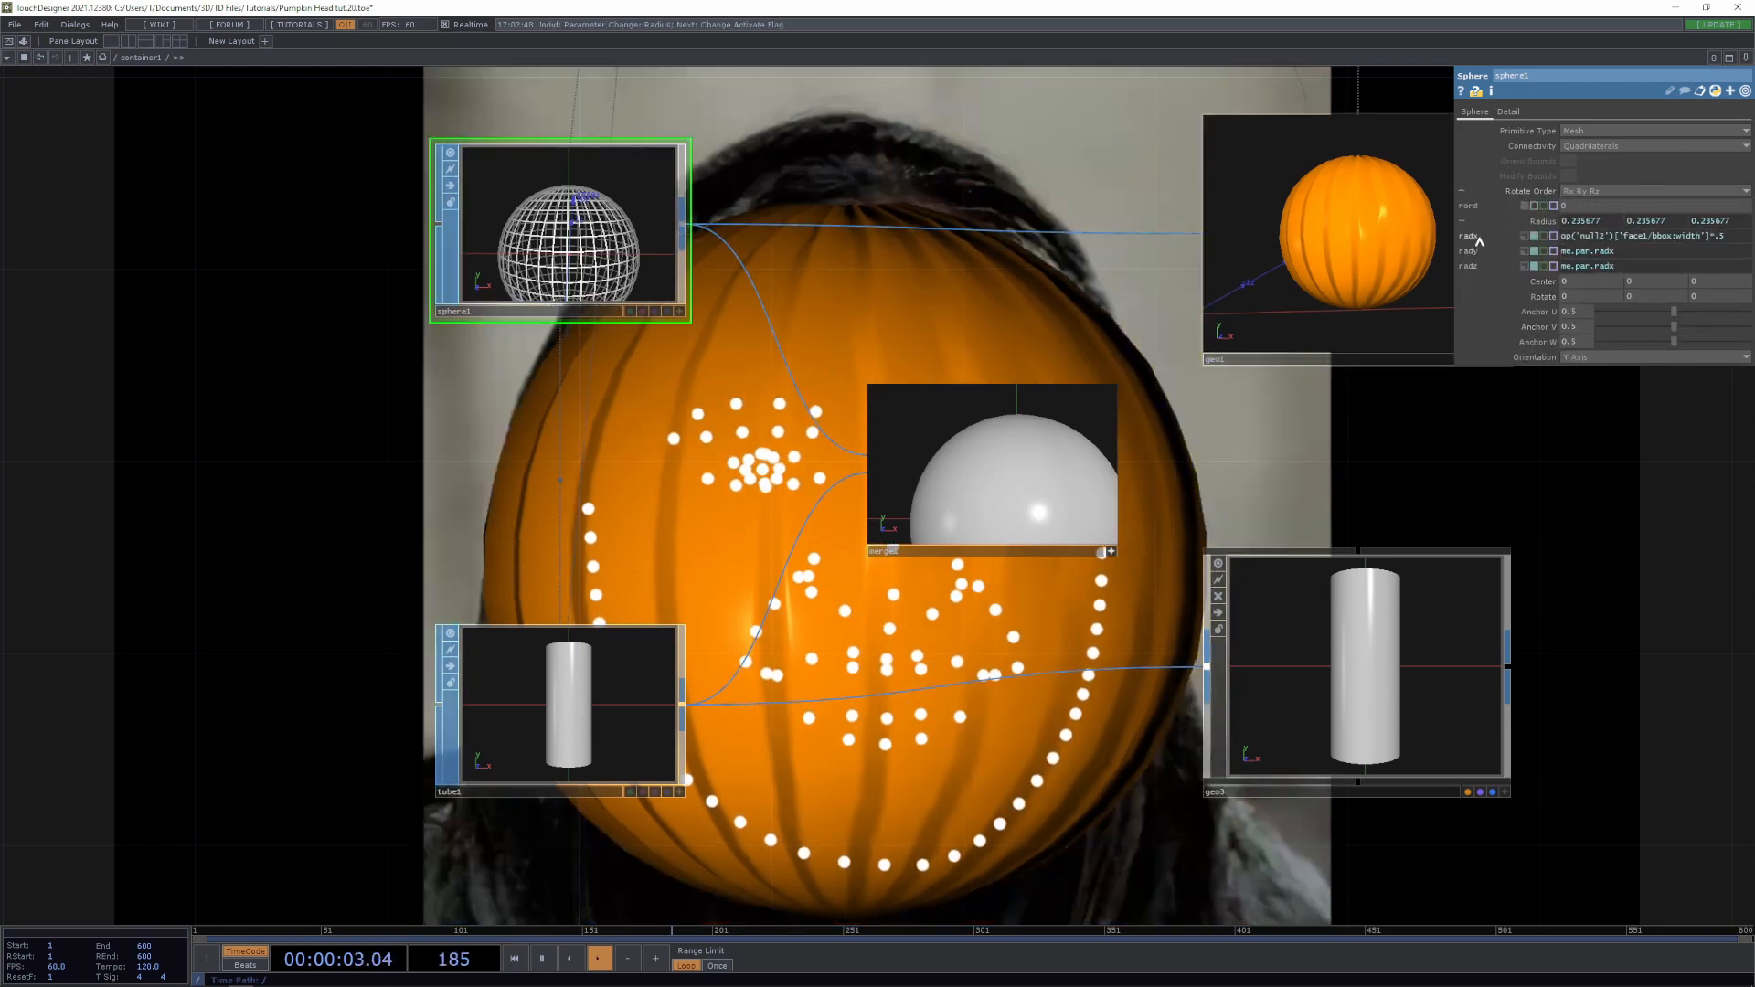
# Copy sphere1's radx parameter and paste it as a reference into the tube's Y Center
pyautogui.rightClick(1484, 238)
pyautogui.click(1508, 206)
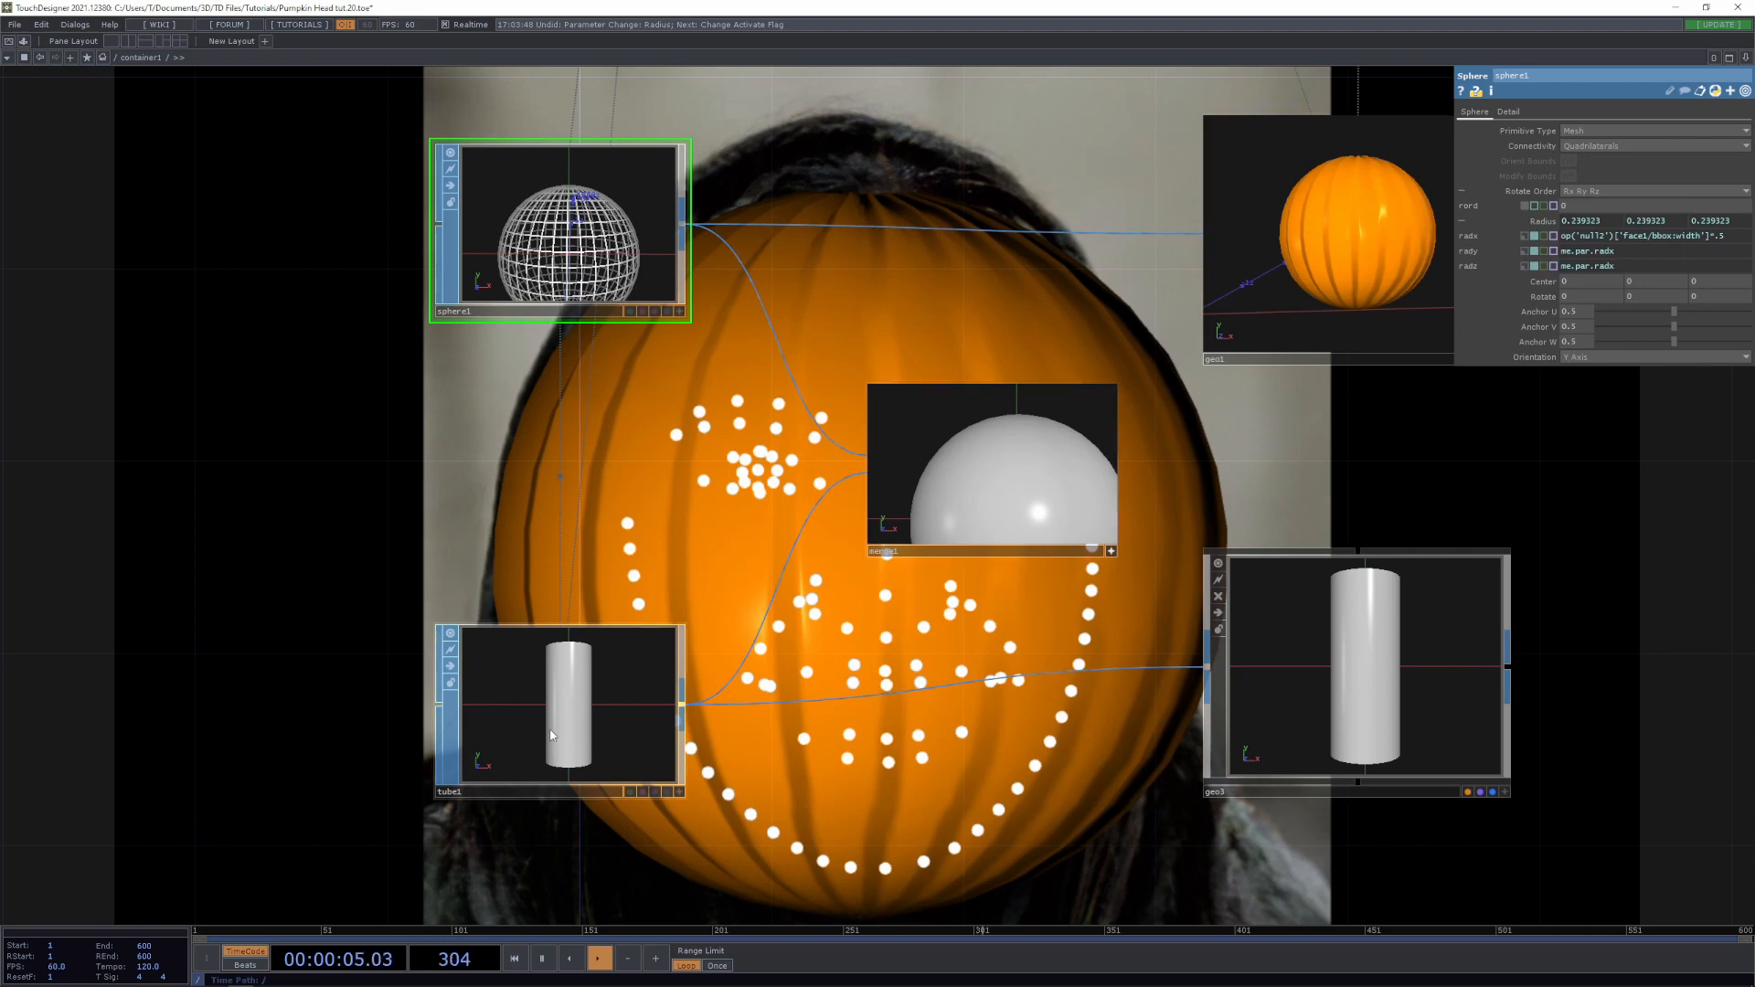
pyautogui.click(585, 722)
pyautogui.rightClick(1641, 223)
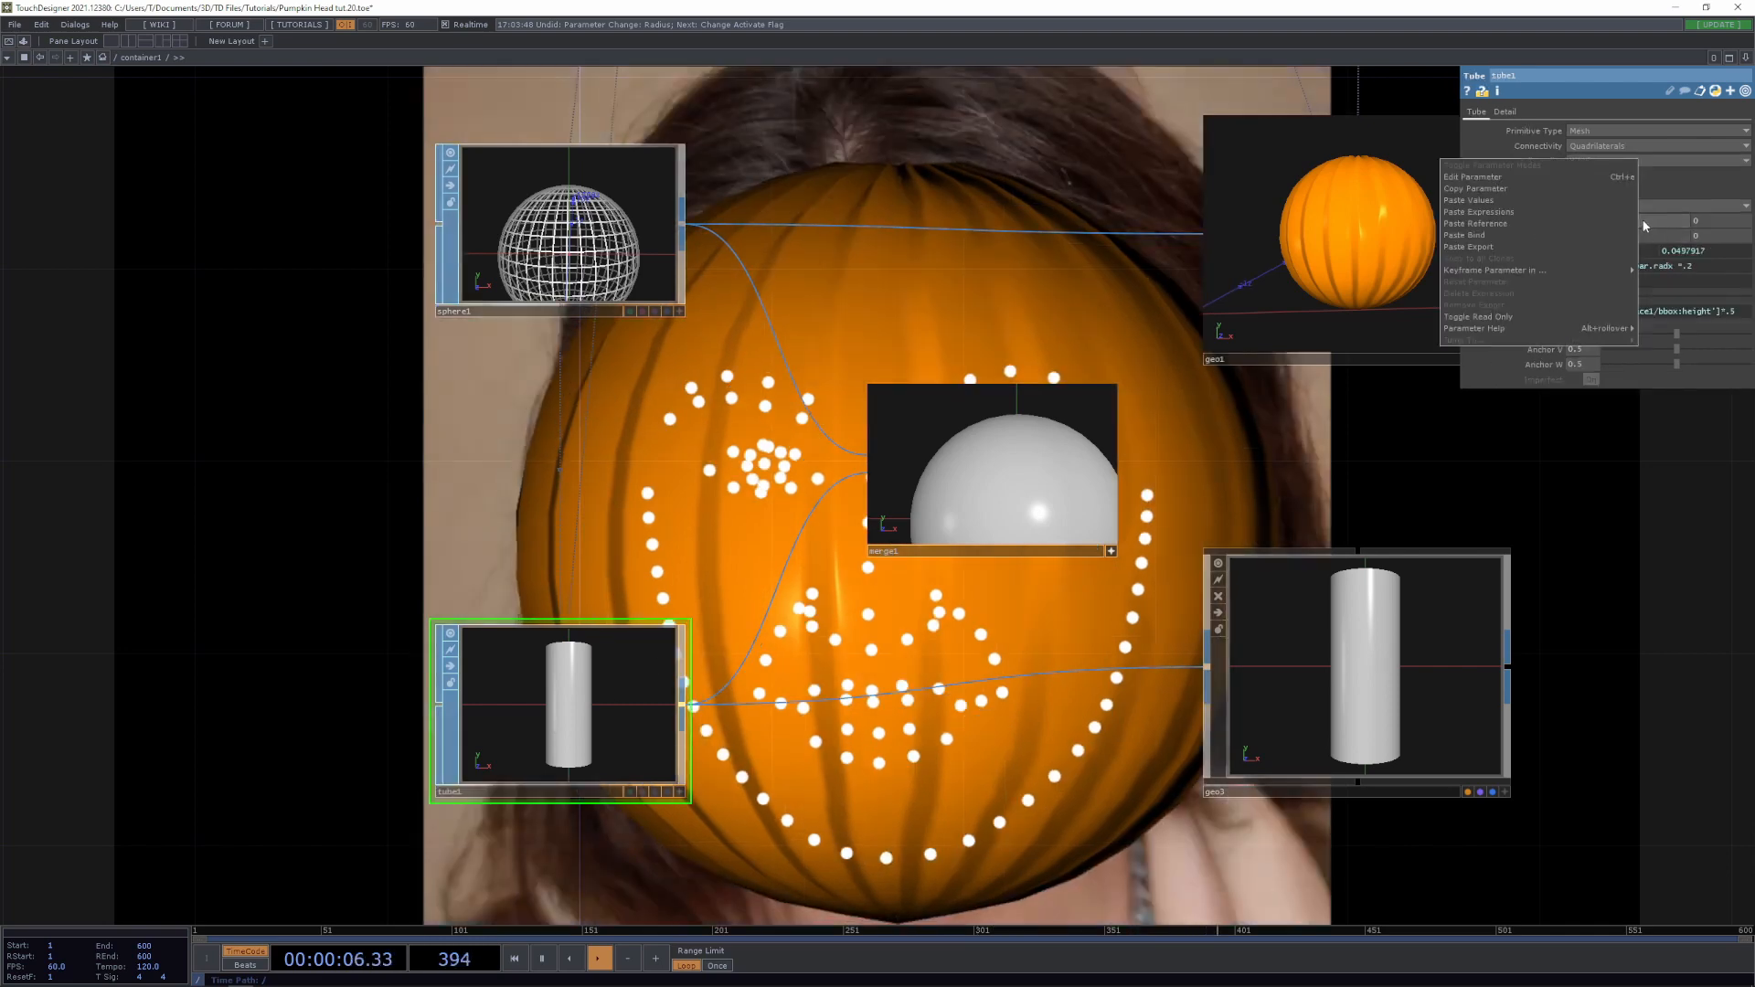
pyautogui.click(1568, 225)
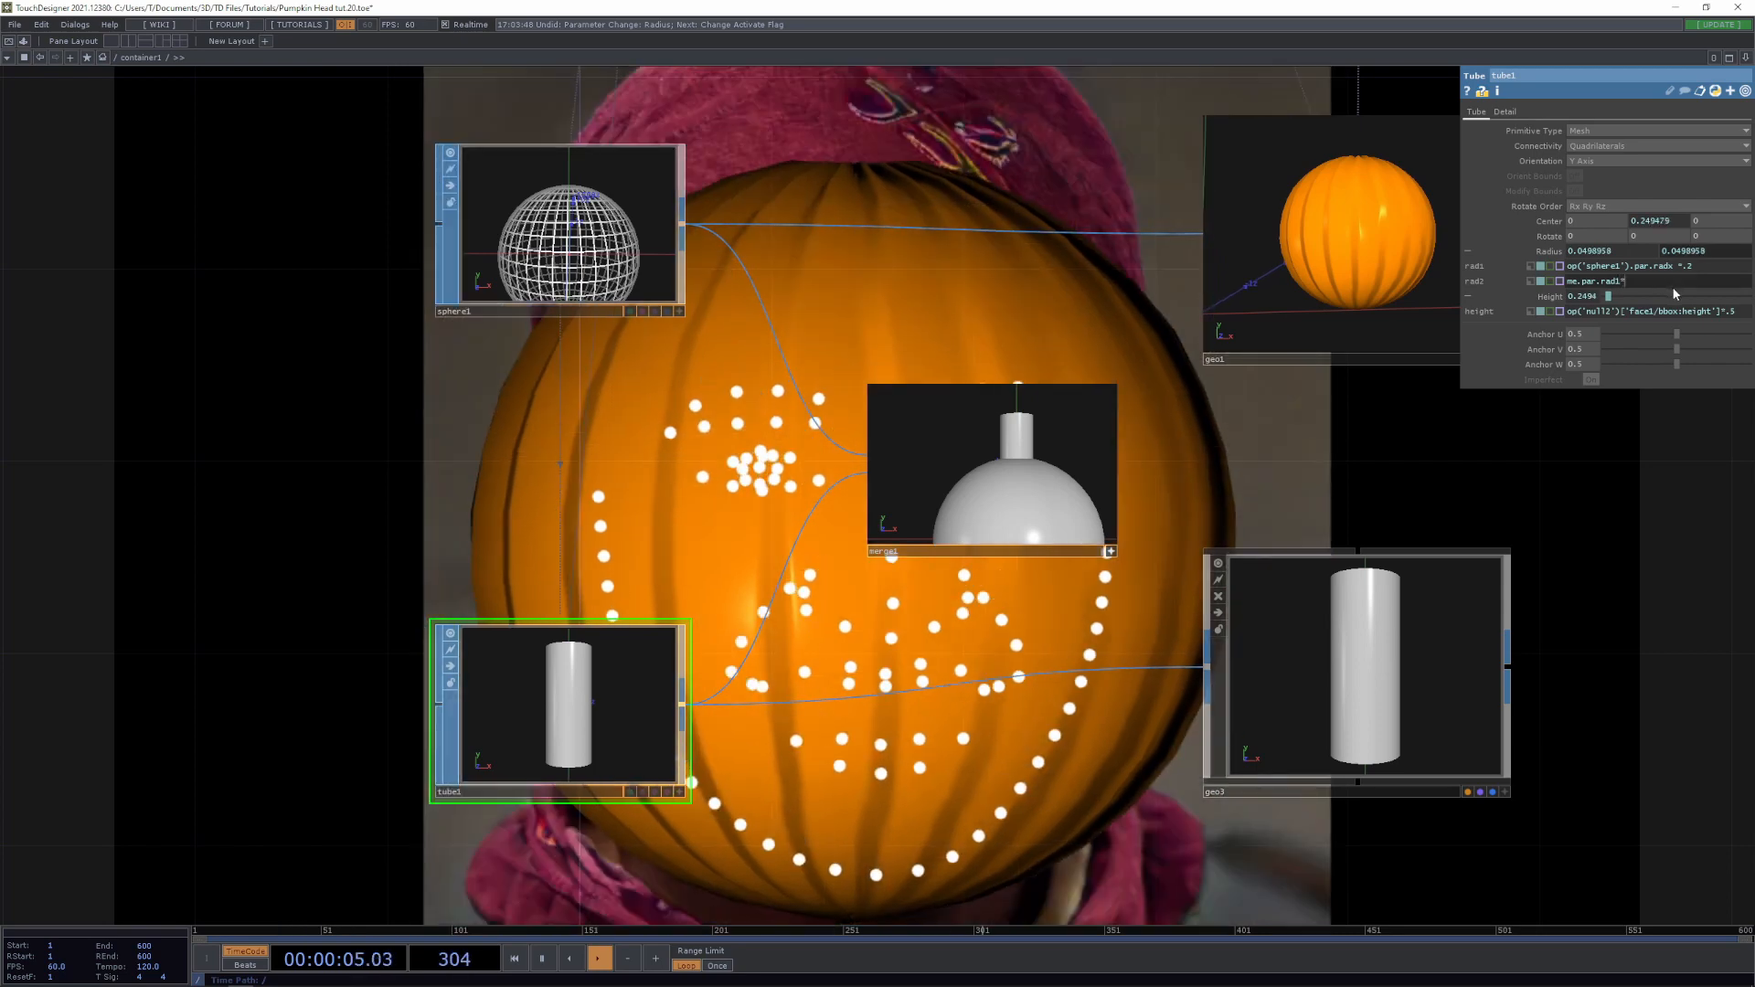
# Taper the tube by setting its second radius expression to me.par.rad1*.7 and check the merged shape in the viewer
pyautogui.write('8')
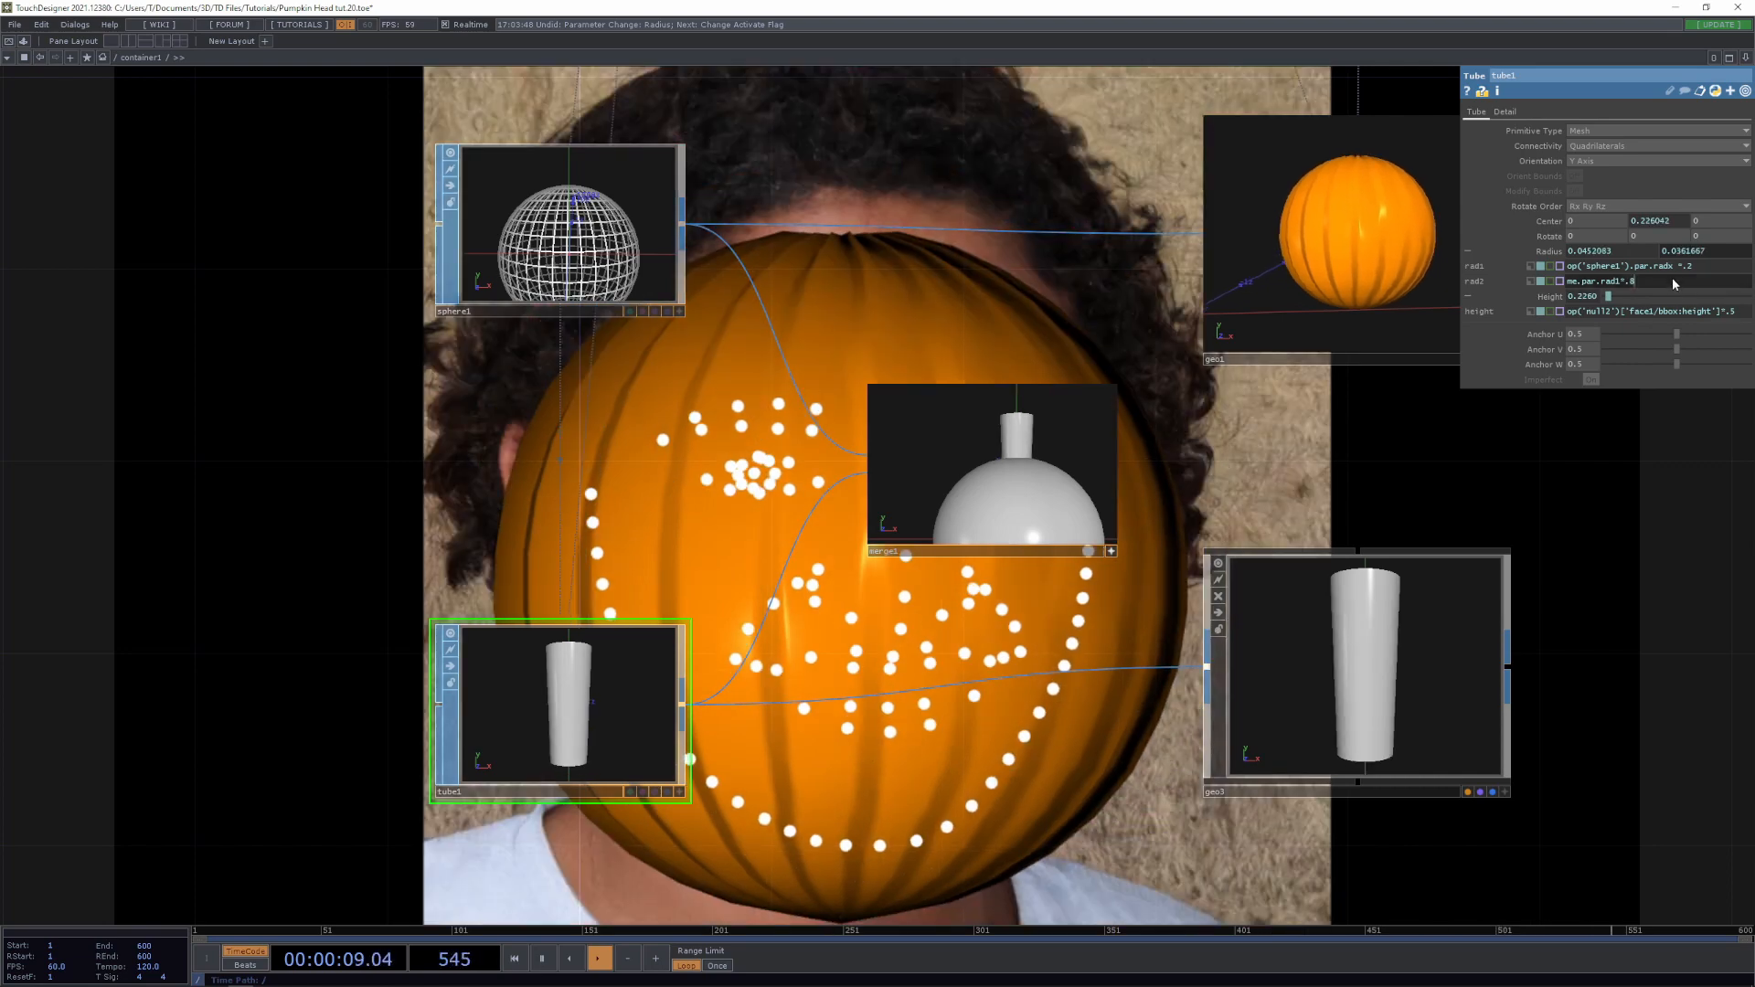
pyautogui.press('BackSpace')
pyautogui.write('7')
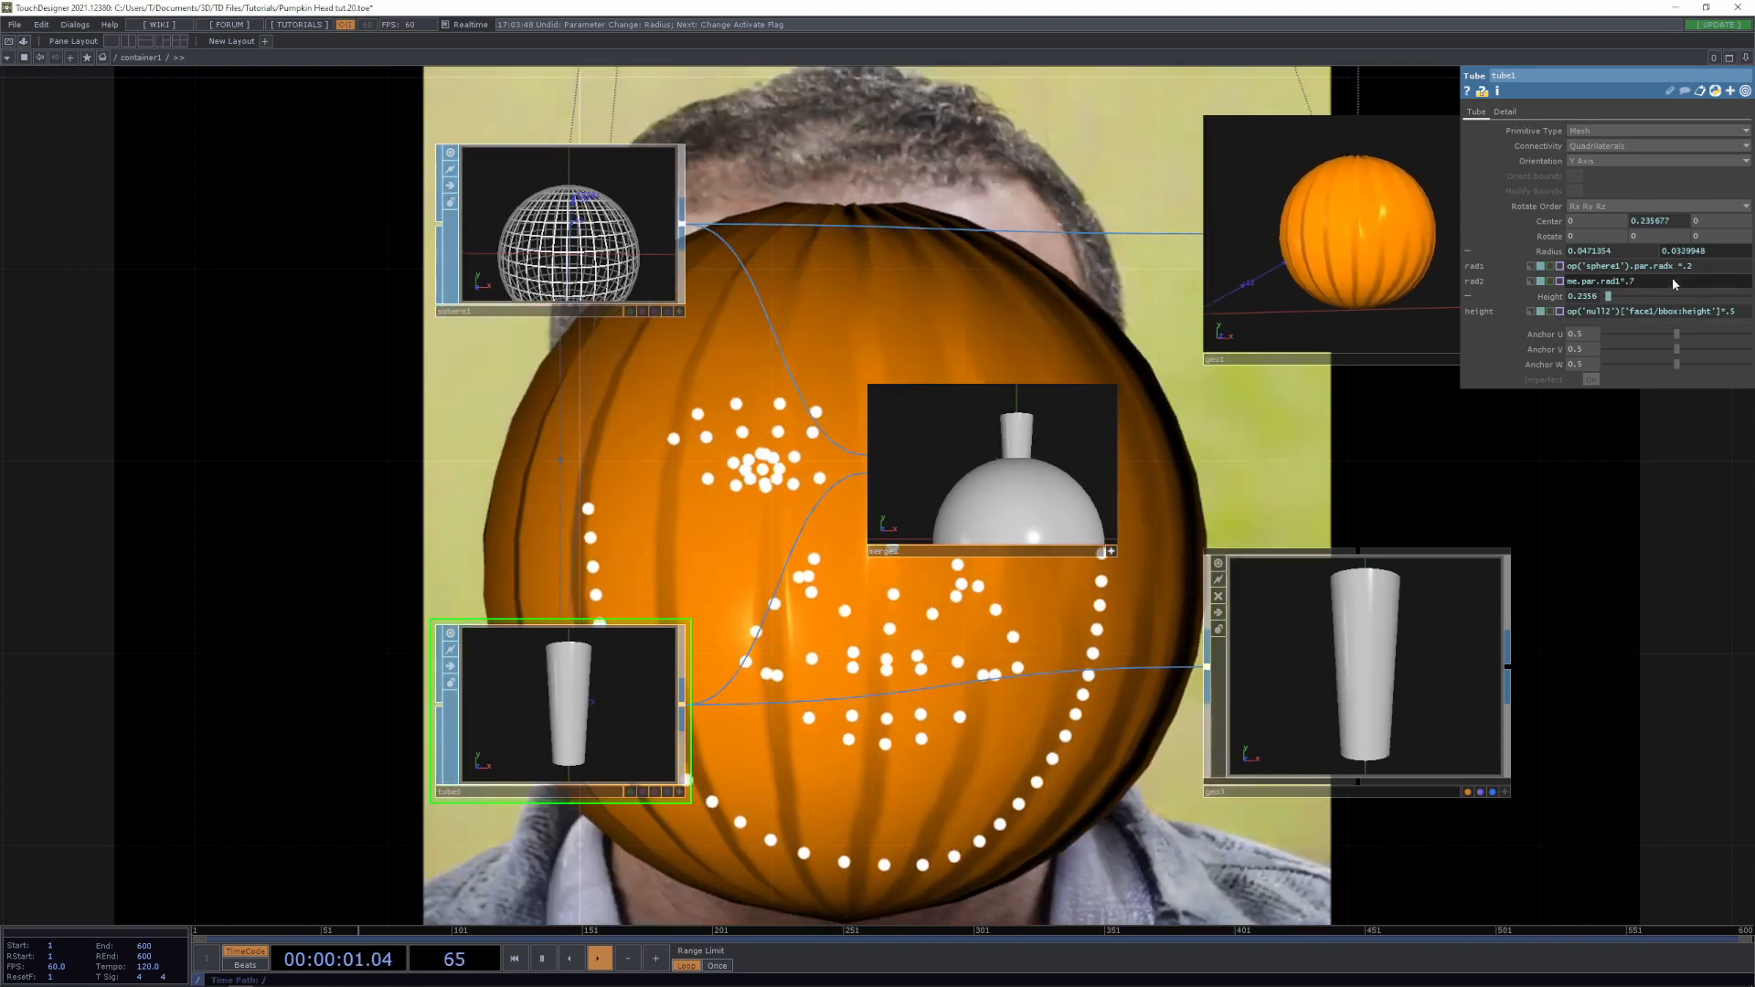
pyautogui.scroll(-3, 1038, 503)
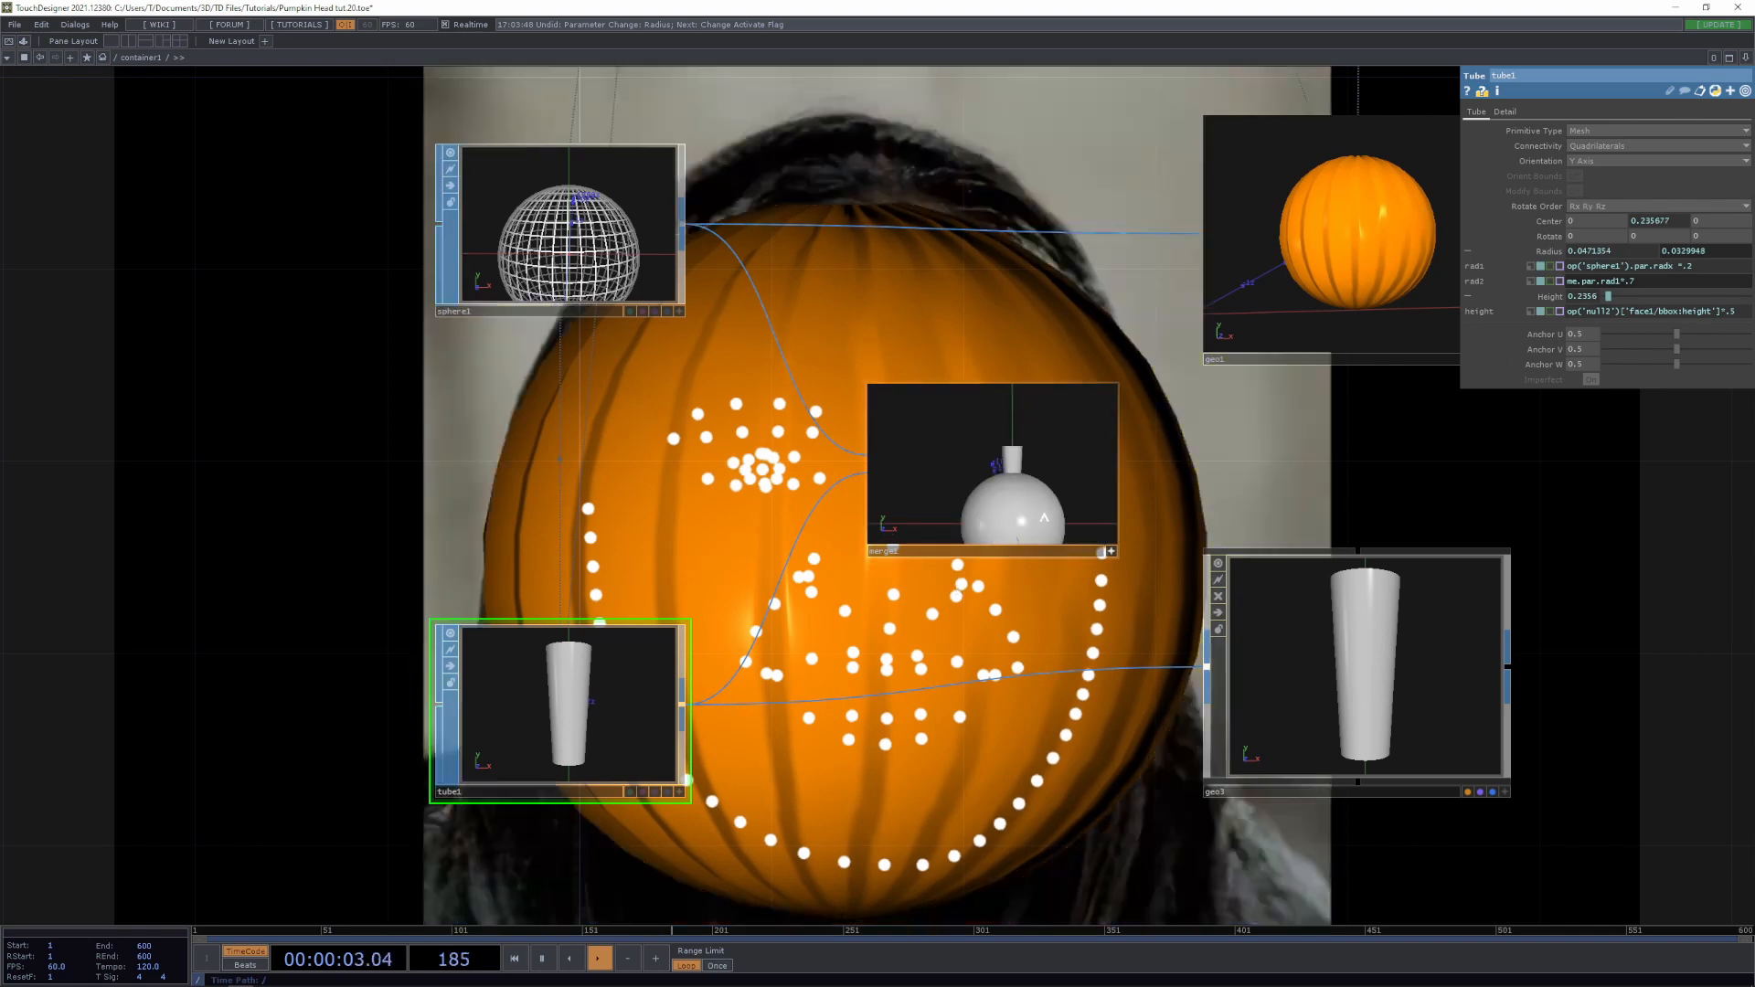
pyautogui.moveTo(1038, 507); pyautogui.dragTo(1029, 482, button='right')
pyautogui.moveTo(1029, 481); pyautogui.dragTo(996, 498)
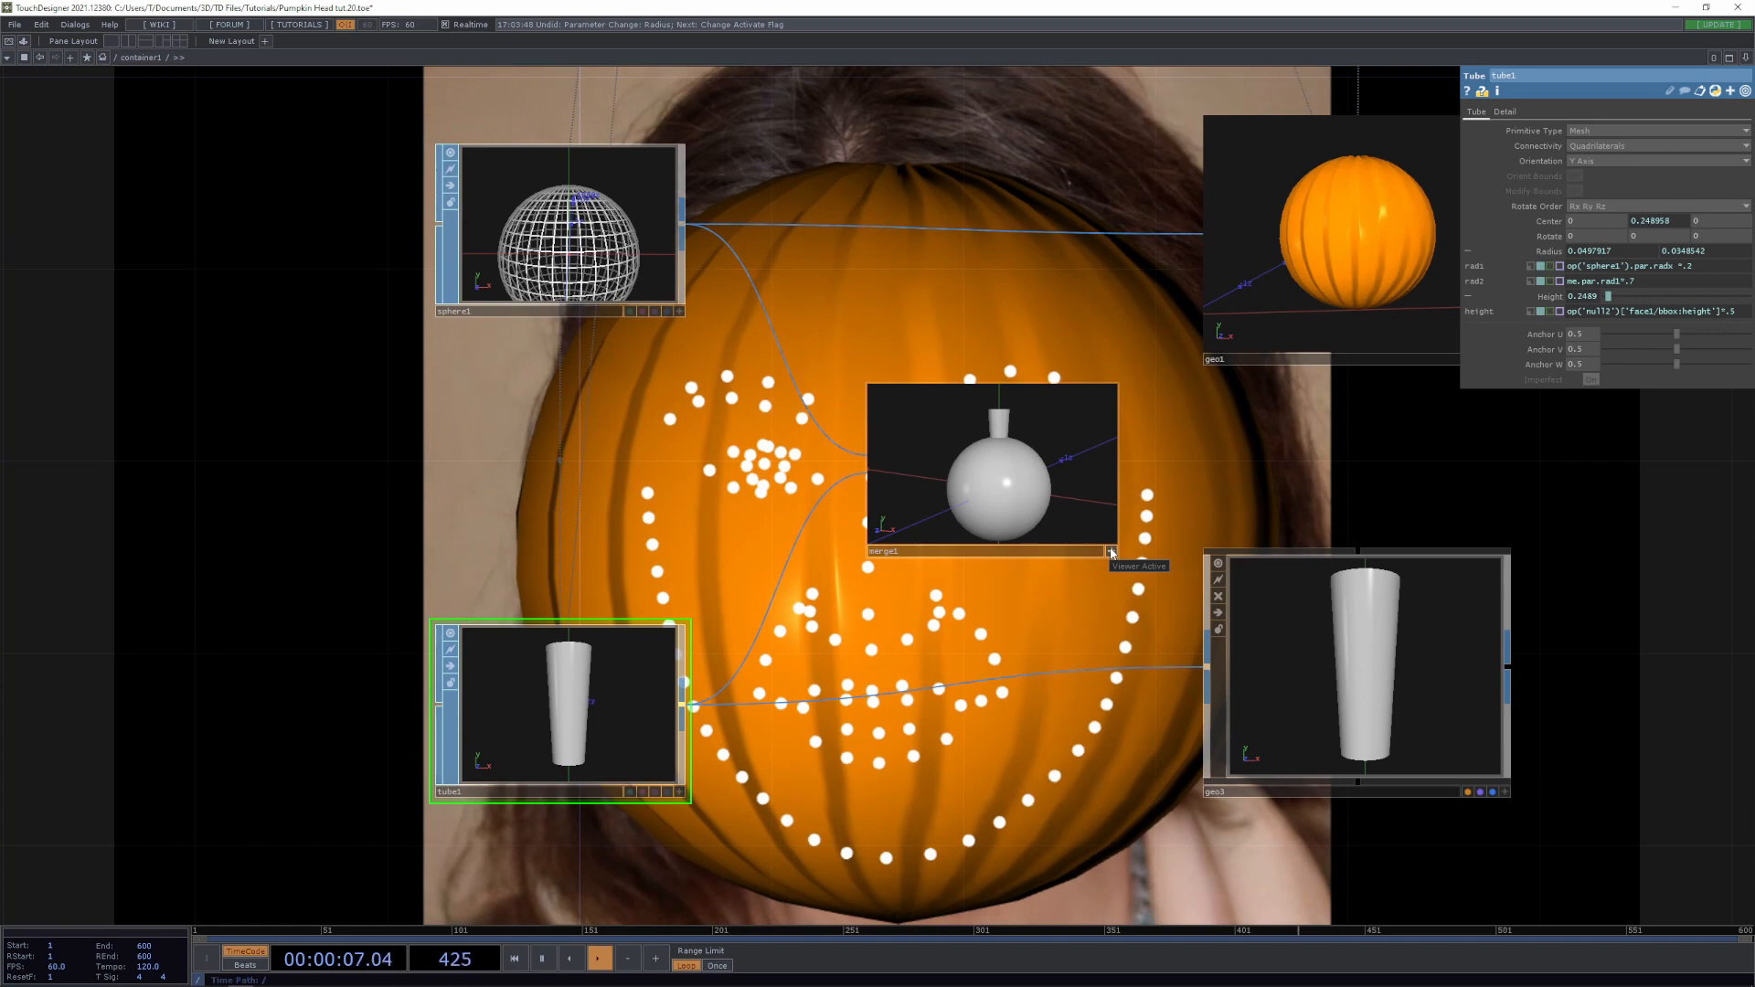
pyautogui.click(1111, 552)
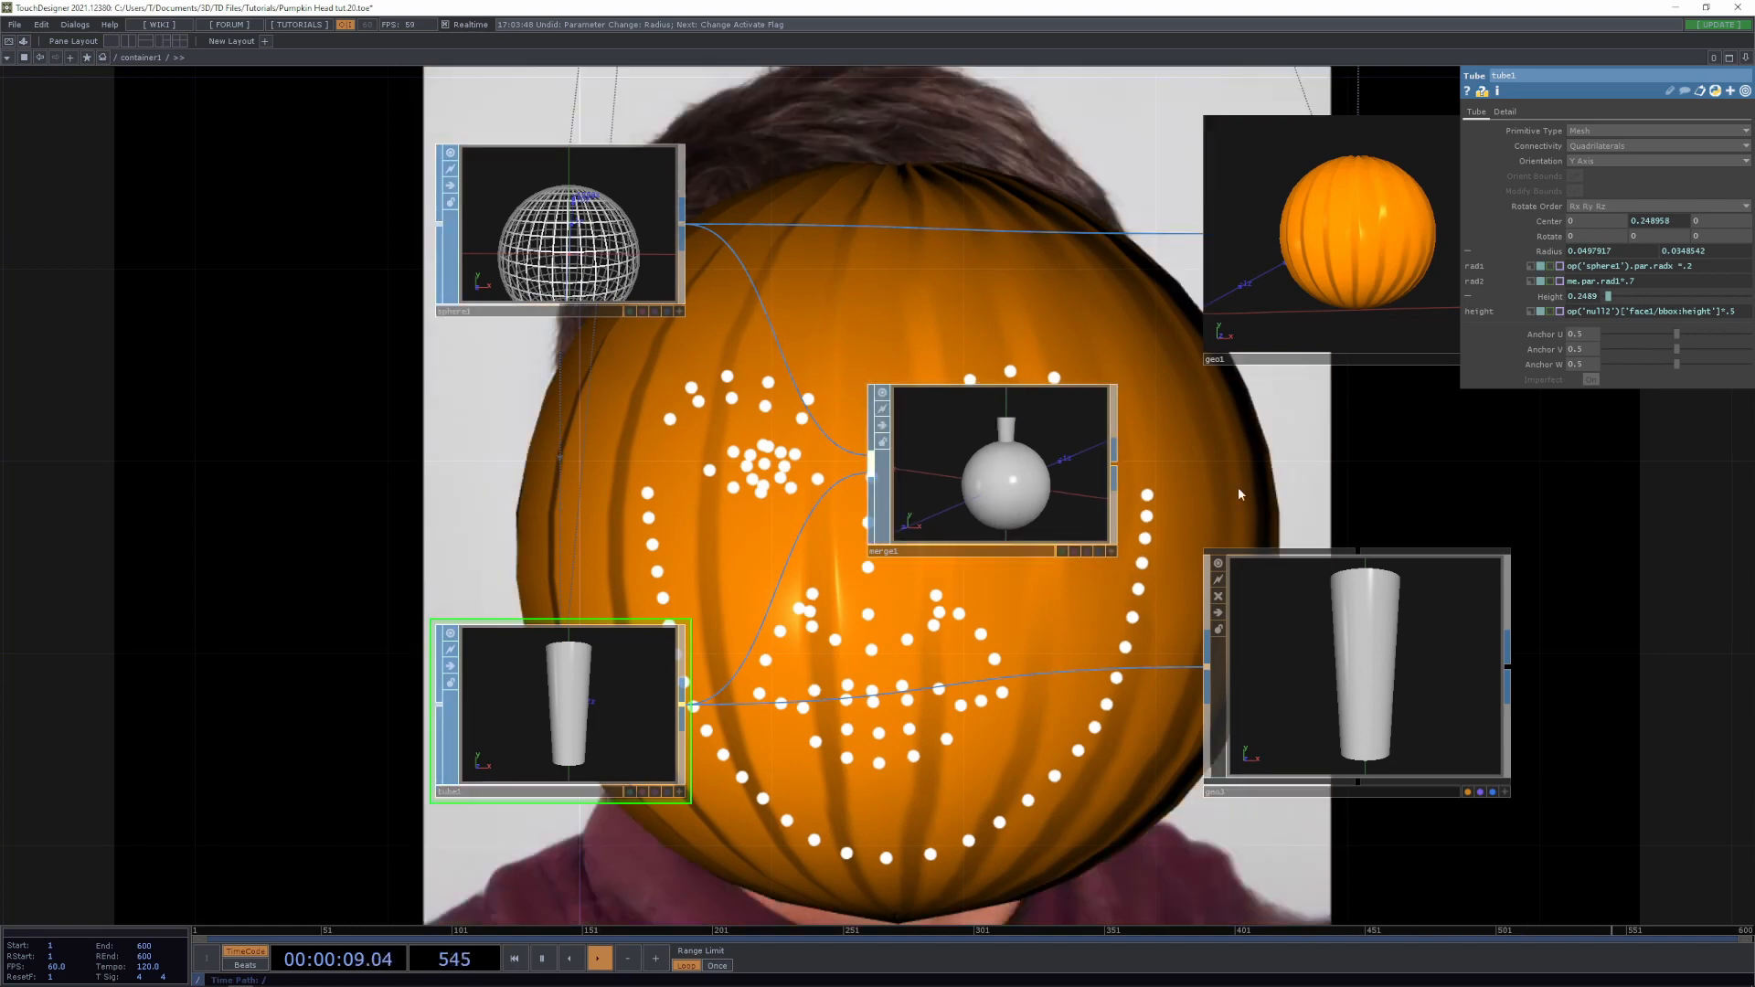
# Add a Phong MAT below phong1 and assign it to geo3 as its Material parameter
pyautogui.scroll(-4, 1238, 487)
pyautogui.moveTo(1405, 659); pyautogui.dragTo(1282, 723)
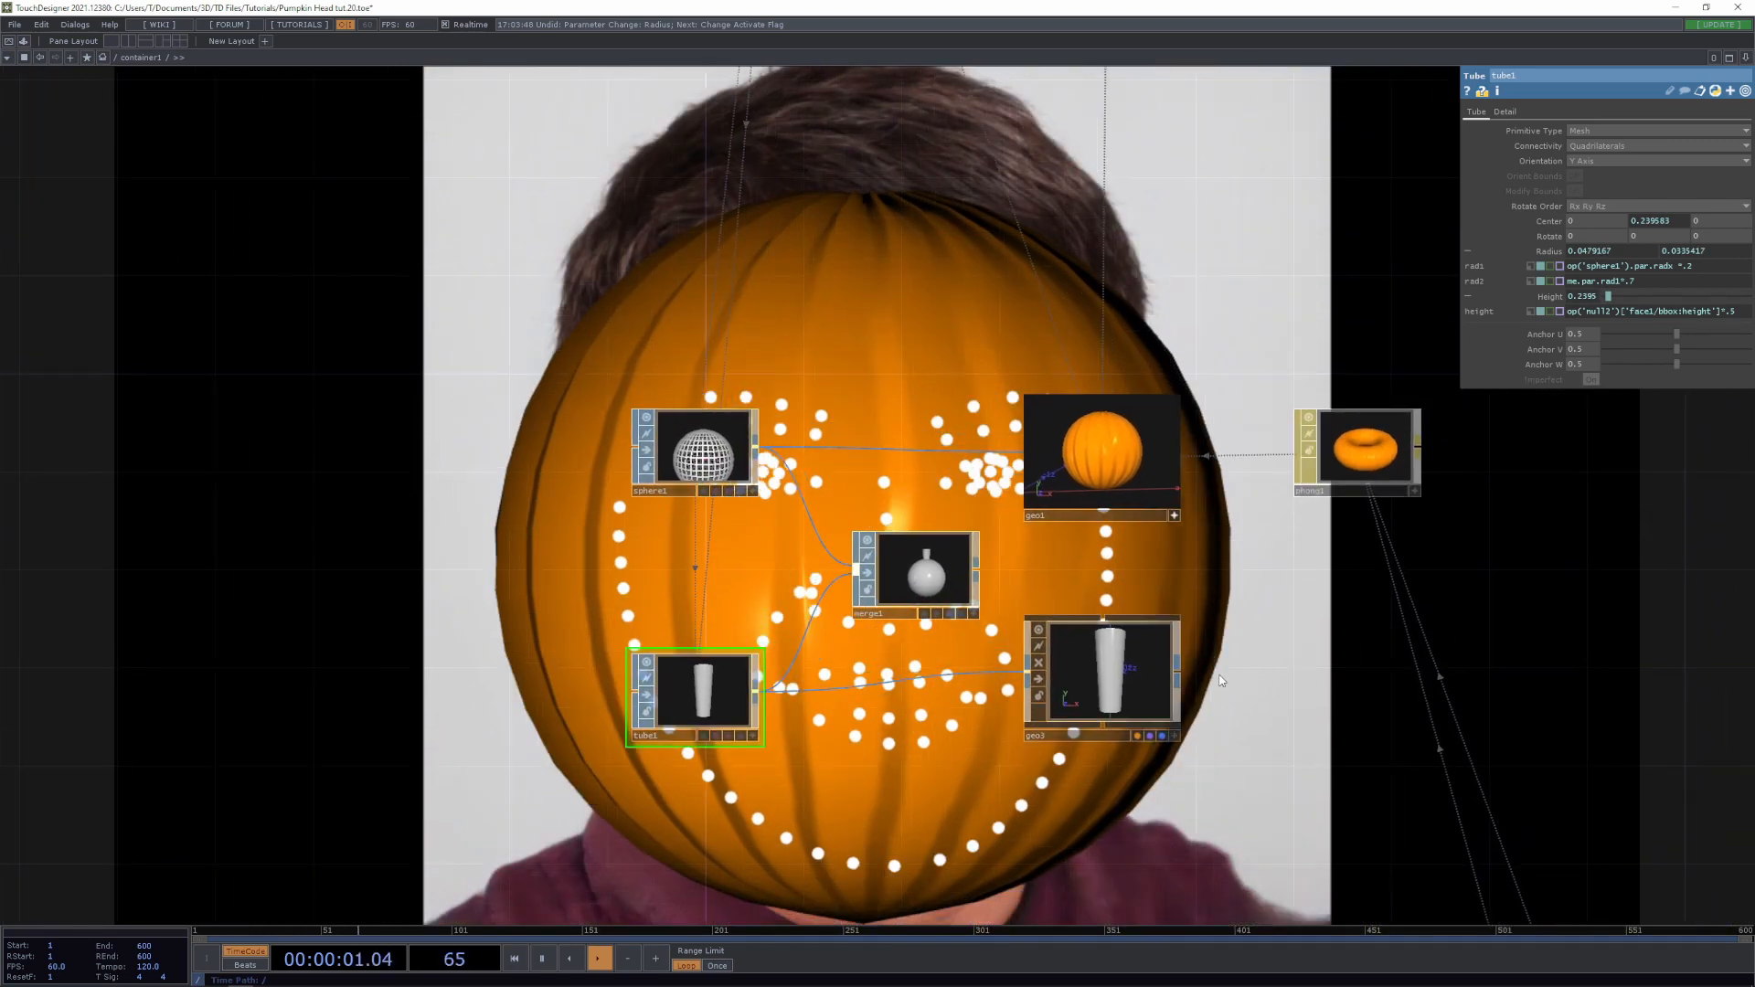
pyautogui.press('Tab')
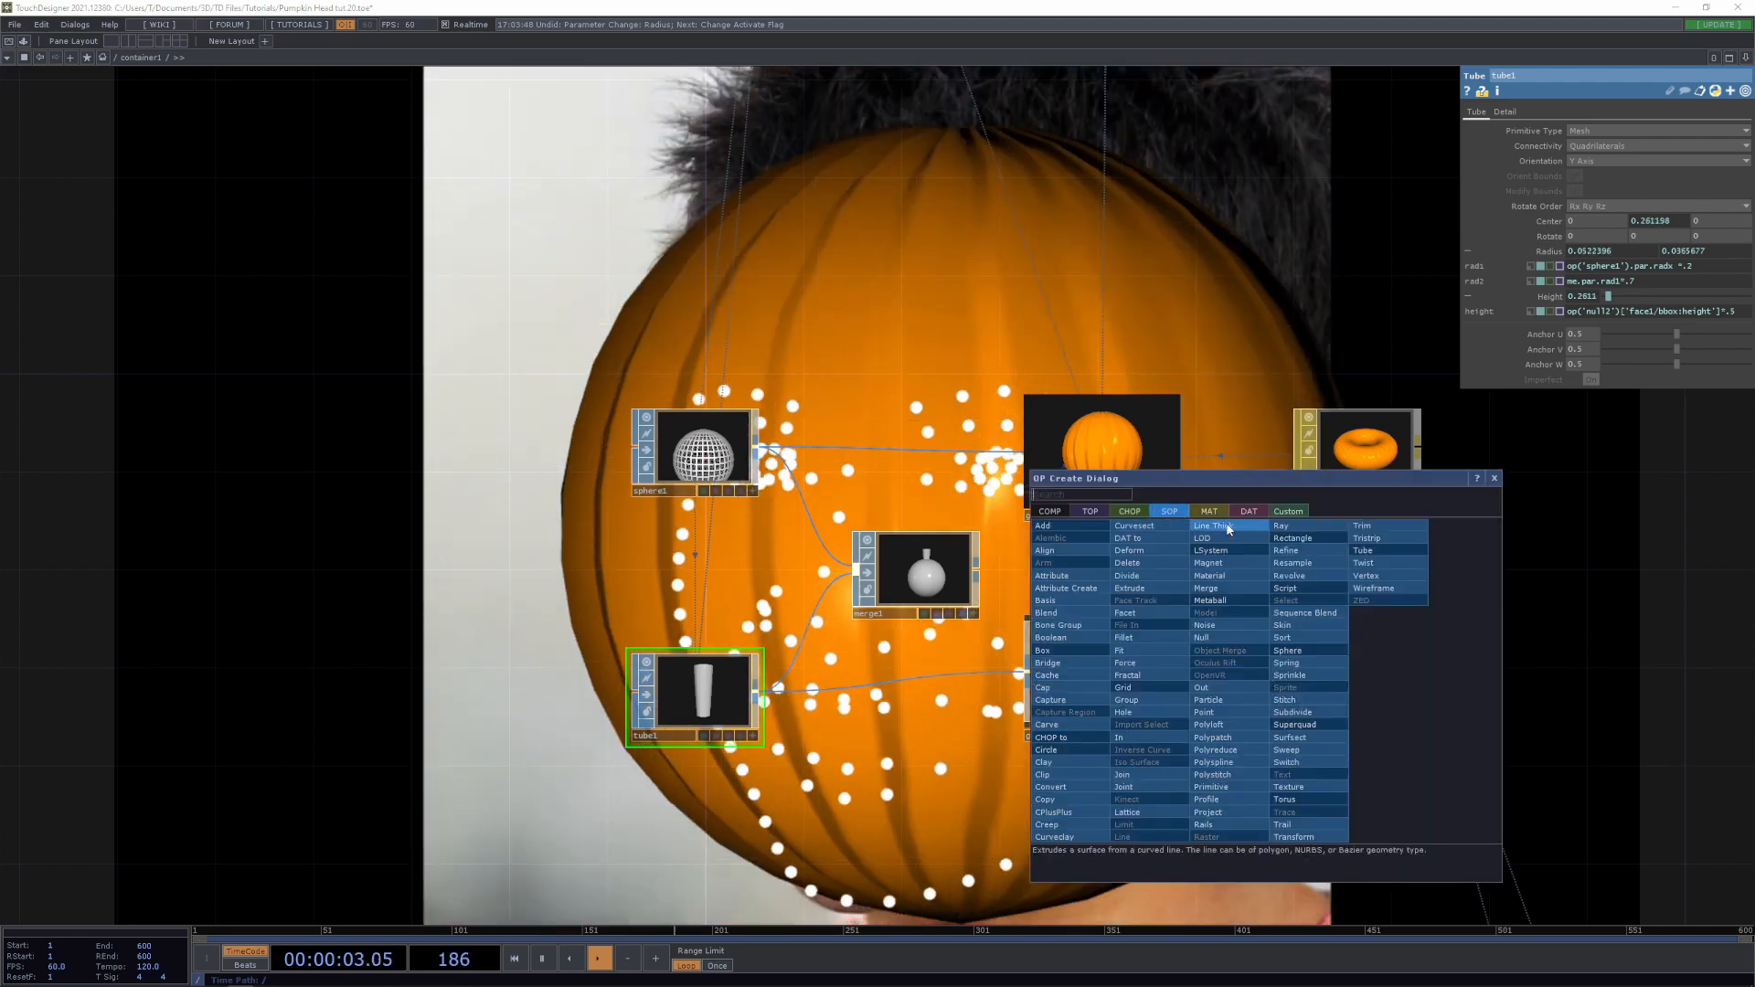
pyautogui.press('Escape')
pyautogui.click(1255, 651)
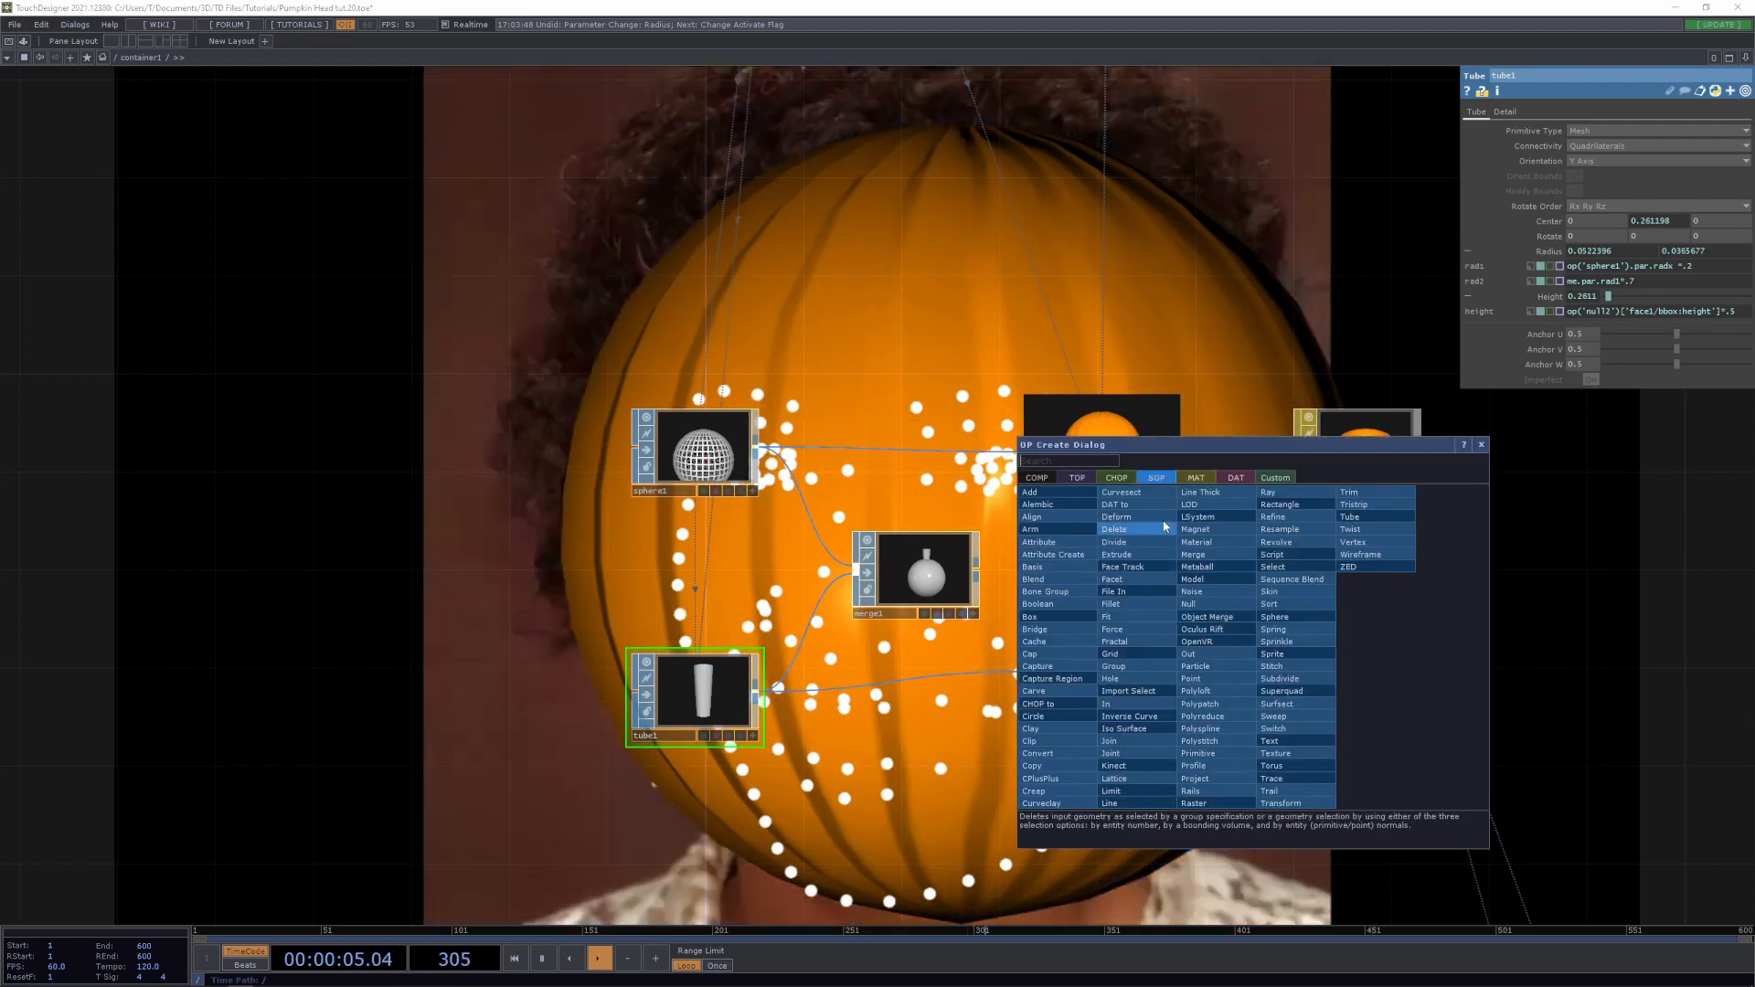
pyautogui.click(1197, 478)
pyautogui.click(1034, 591)
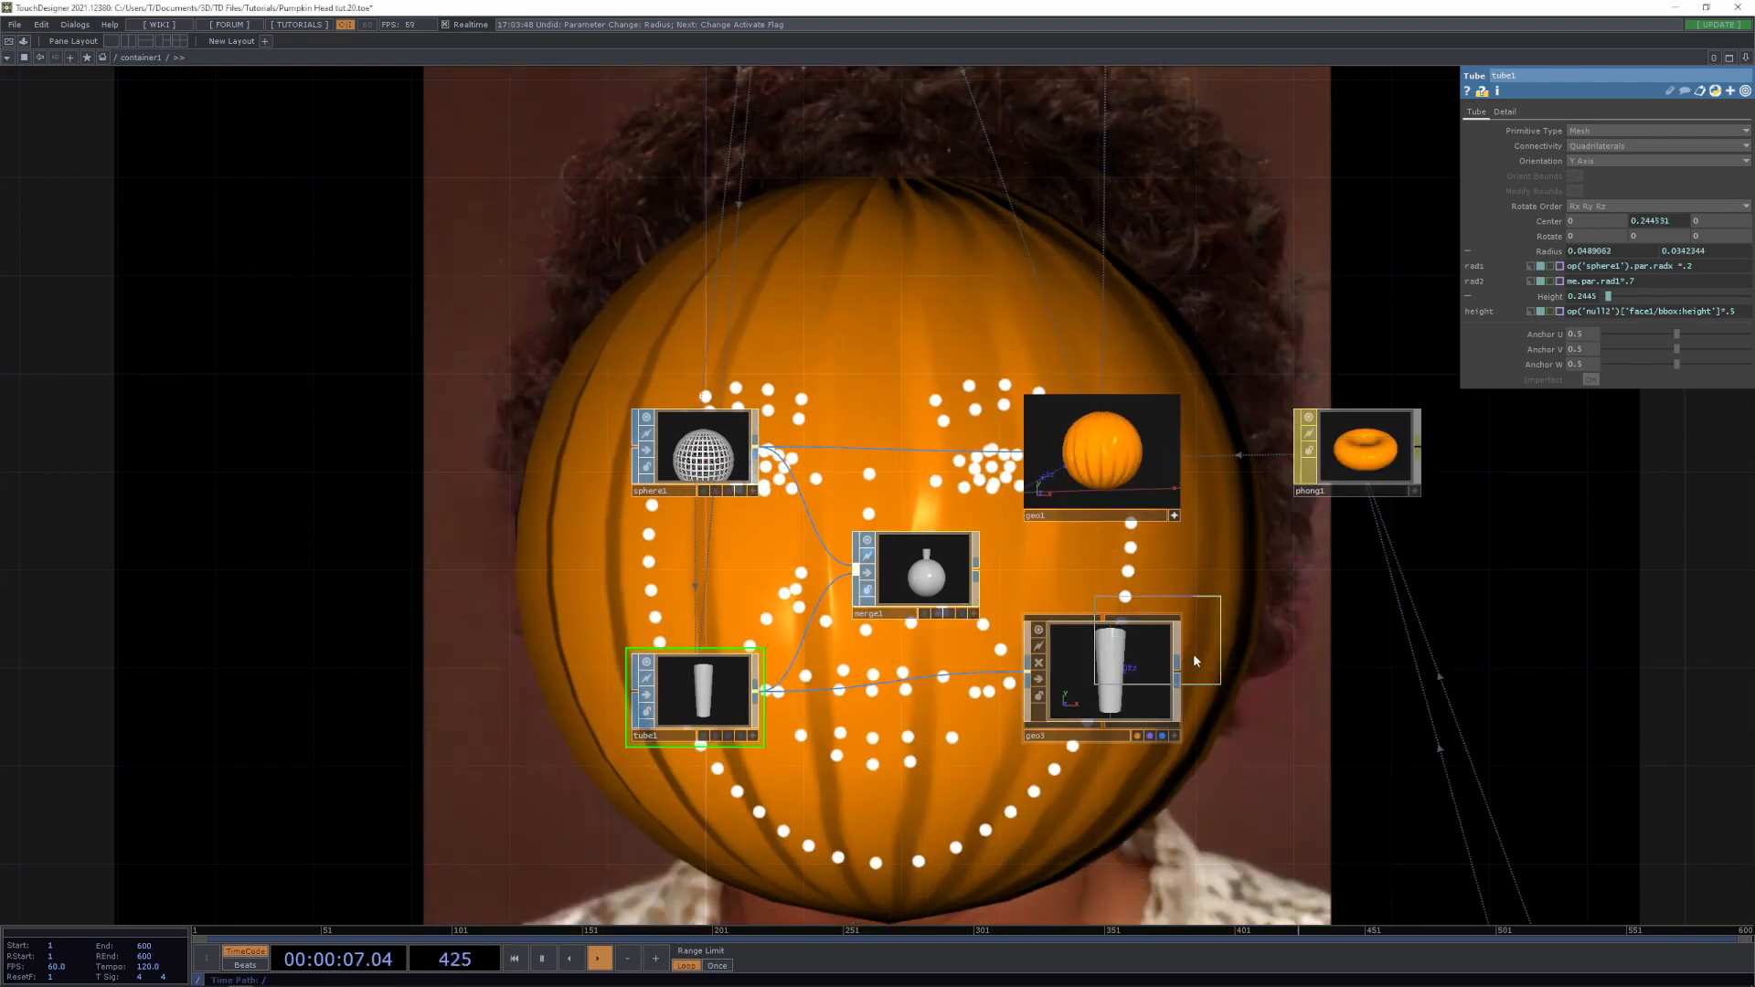
pyautogui.click(1357, 696)
pyautogui.moveTo(1356, 696); pyautogui.dragTo(1143, 667)
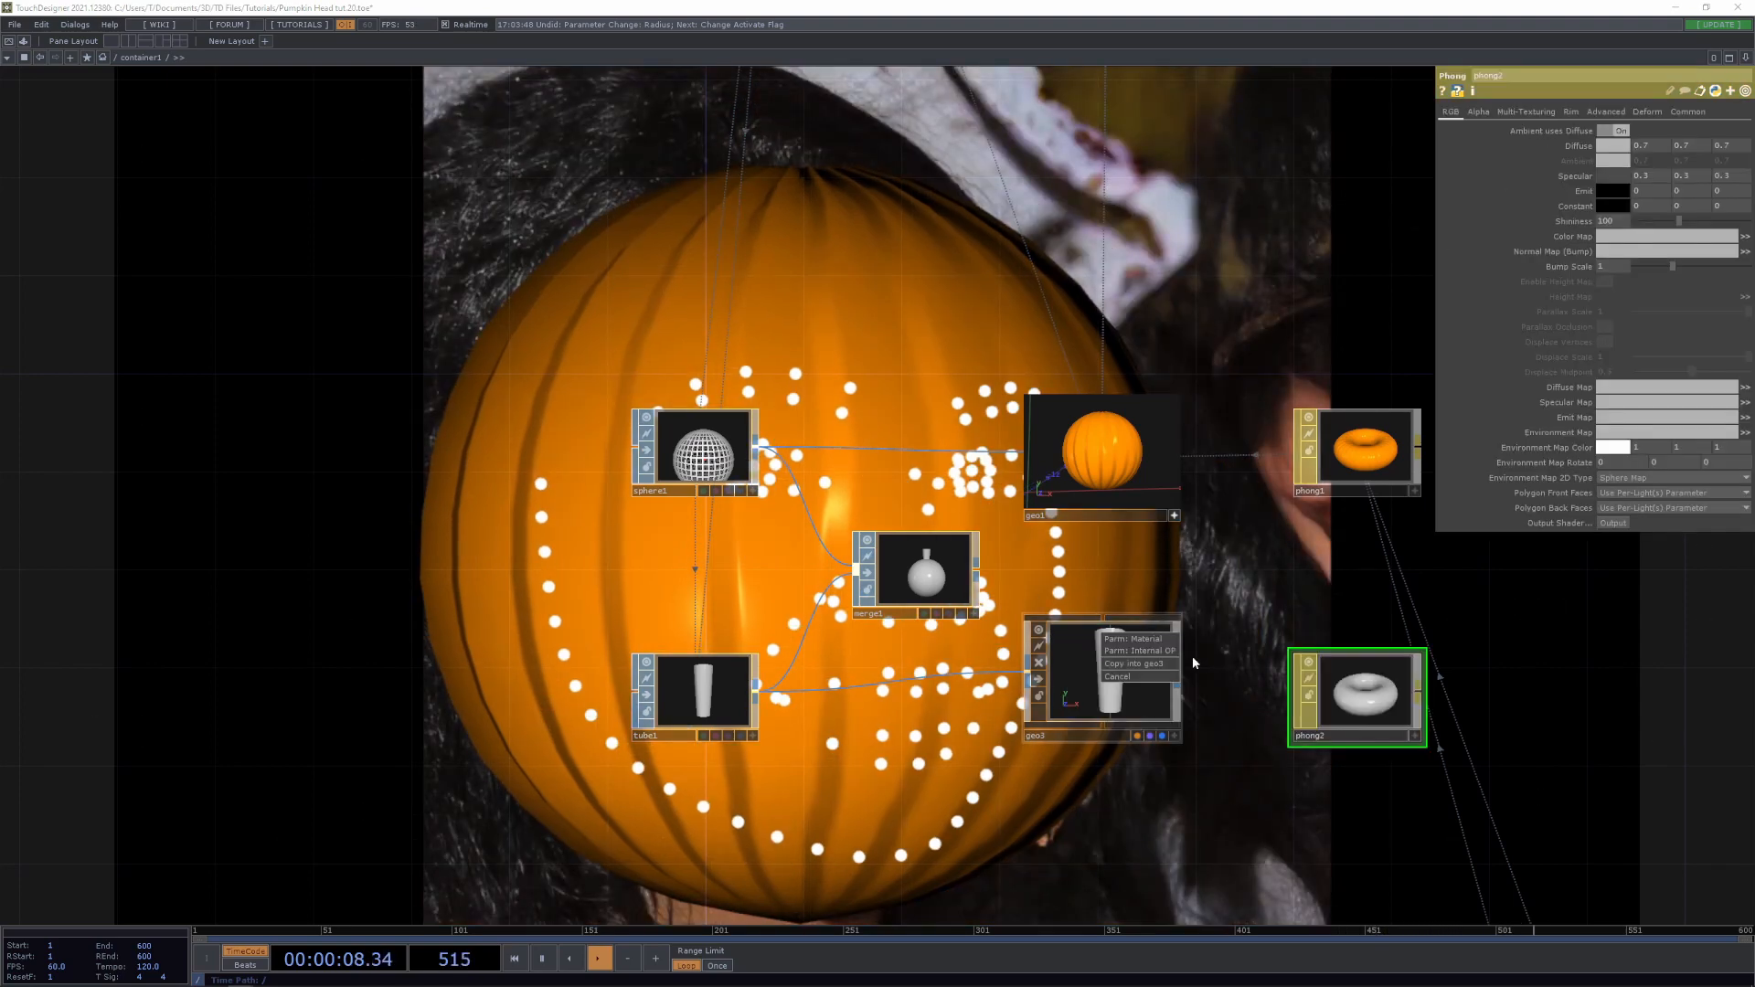
pyautogui.click(1133, 639)
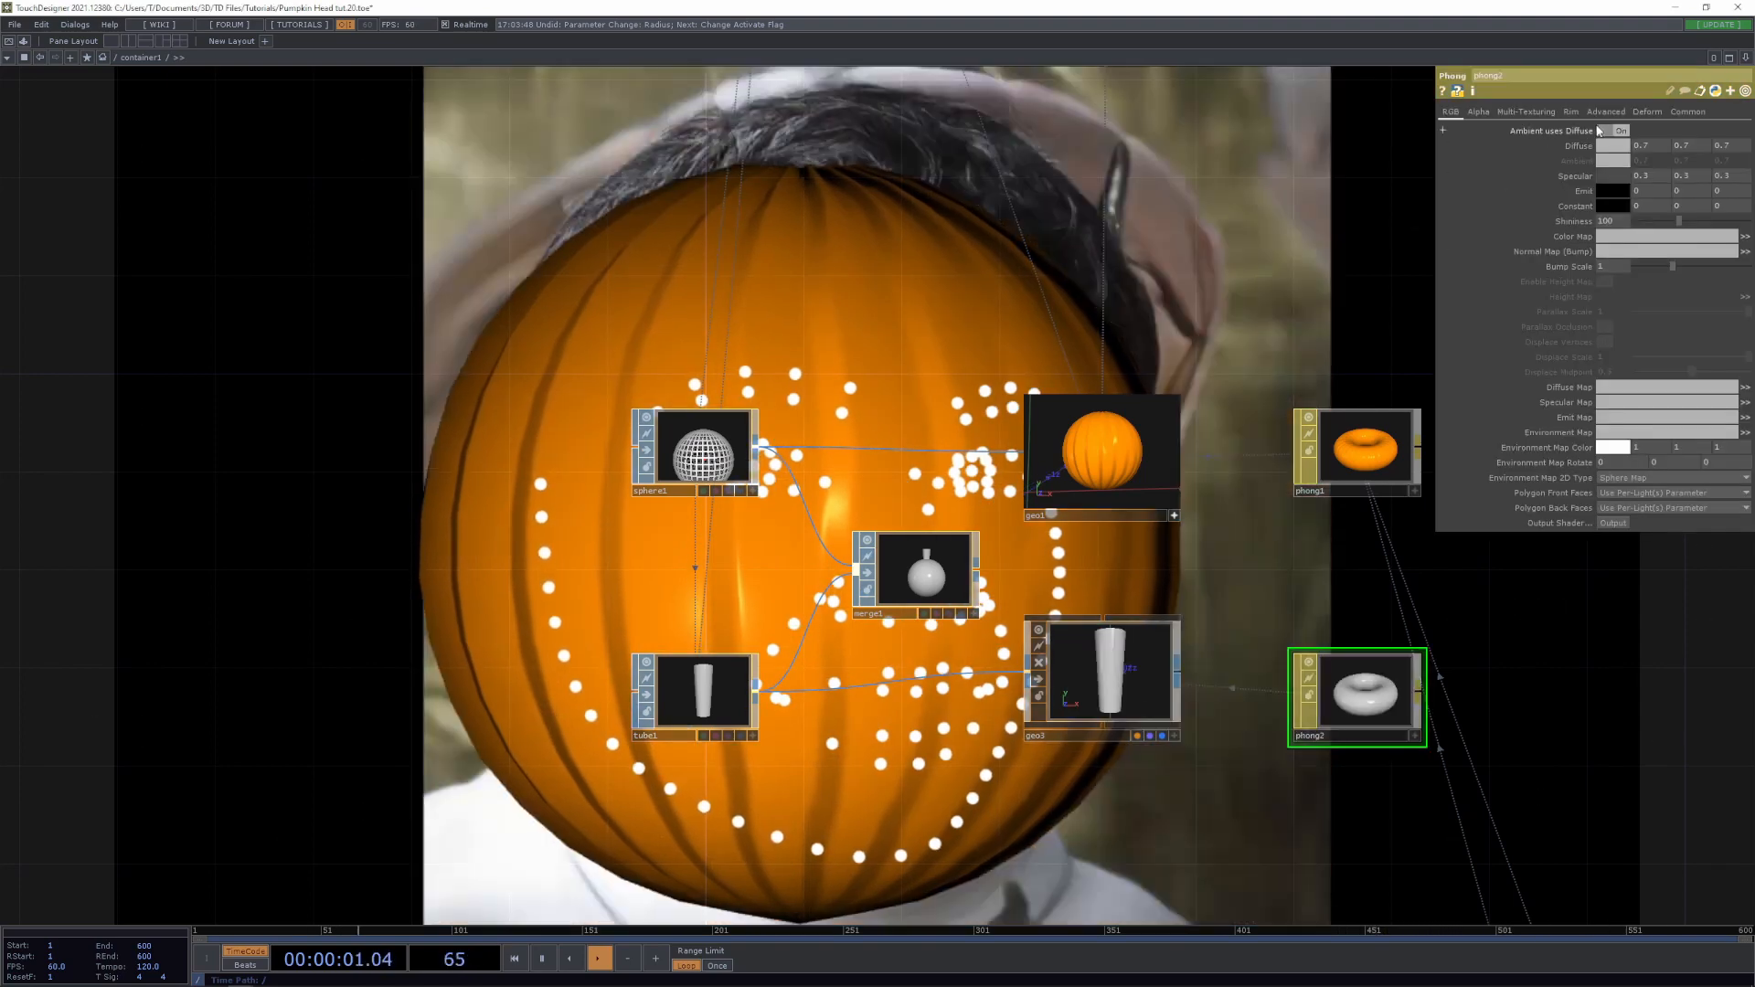
# Set the new Phong material's Diffuse color to green with red 0.182, green 0.5 and blue 0
pyautogui.click(1612, 145)
pyautogui.click(1635, 106)
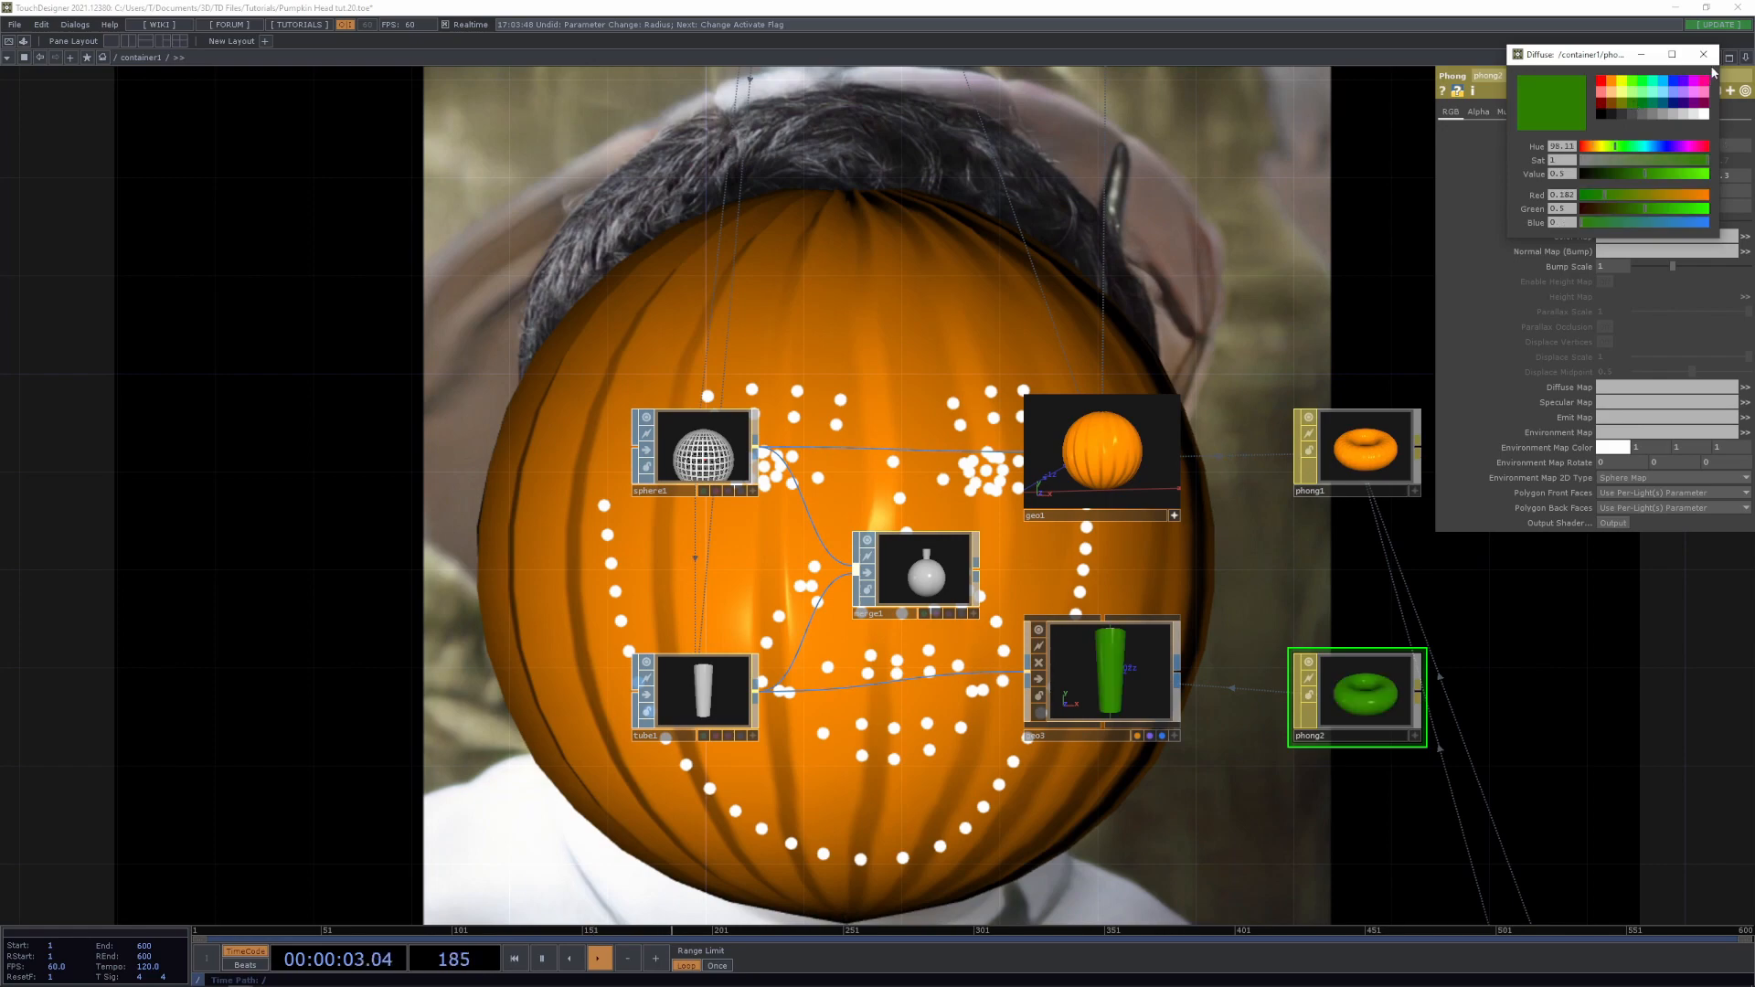
pyautogui.click(1702, 54)
# Select render1 and examine its operator info for the cause of the warning
pyautogui.scroll(-3, 1006, 602)
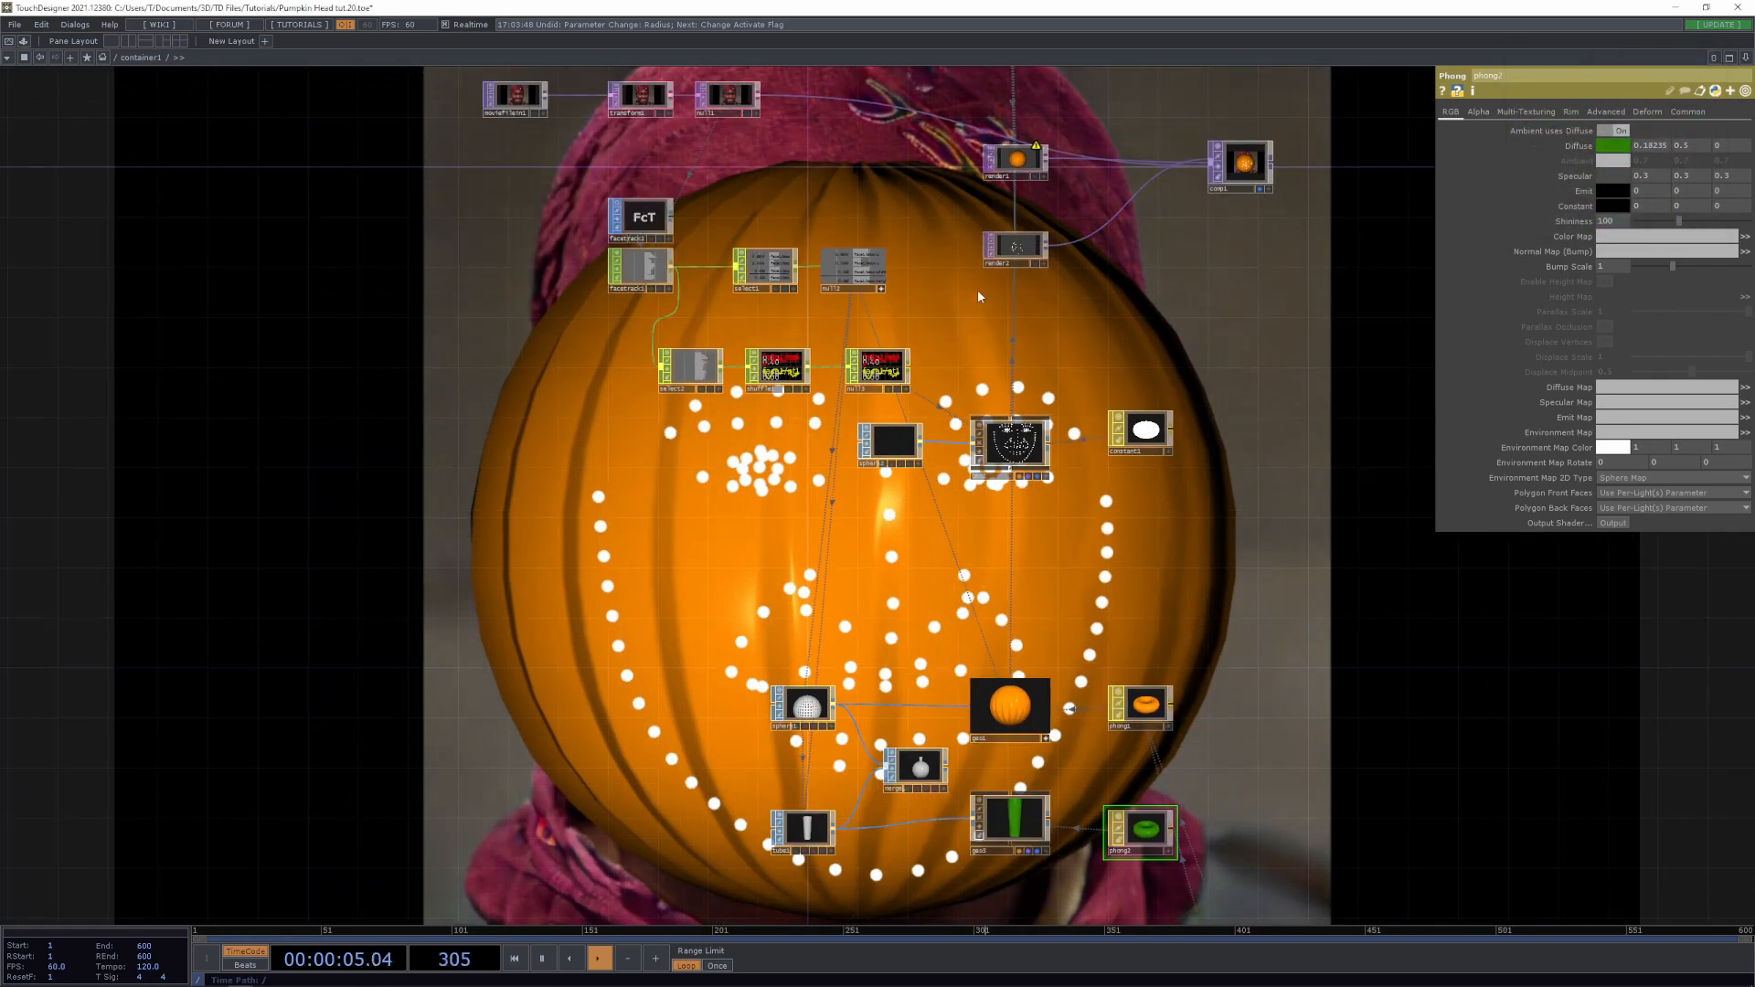
pyautogui.scroll(5, 979, 297)
pyautogui.click(1084, 230)
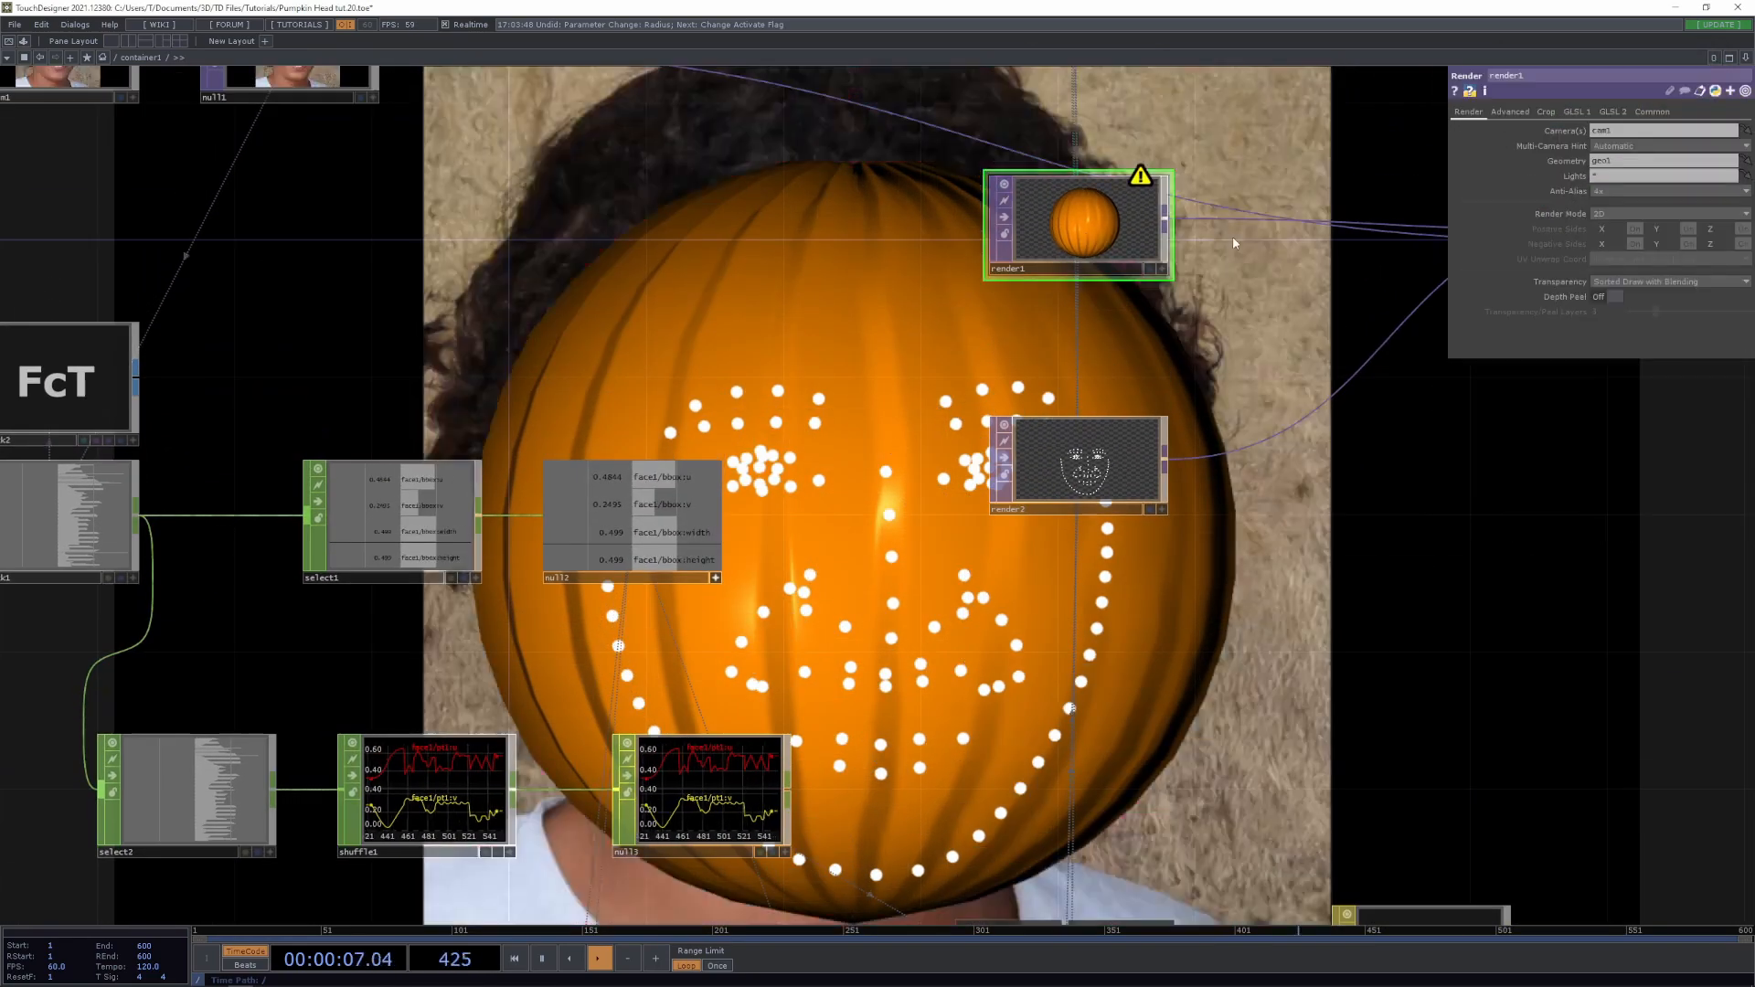
pyautogui.scroll(-5, 736, 624)
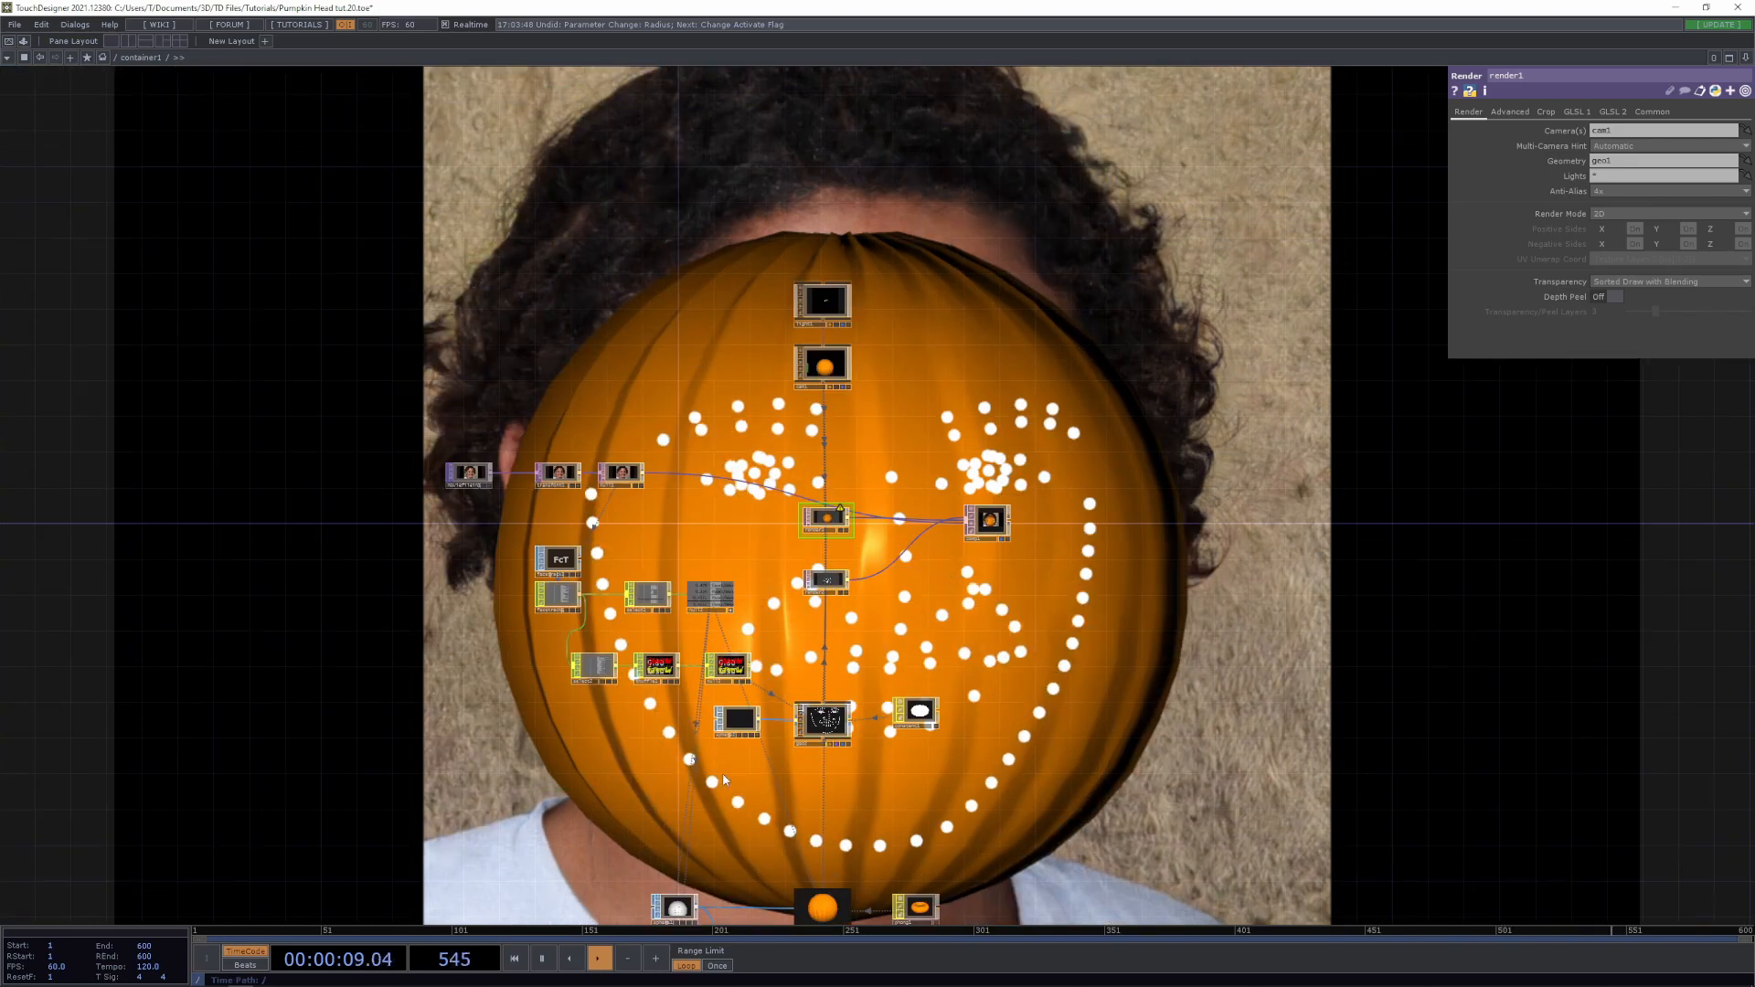
pyautogui.scroll(5, 827, 658)
pyautogui.middleClick(829, 361)
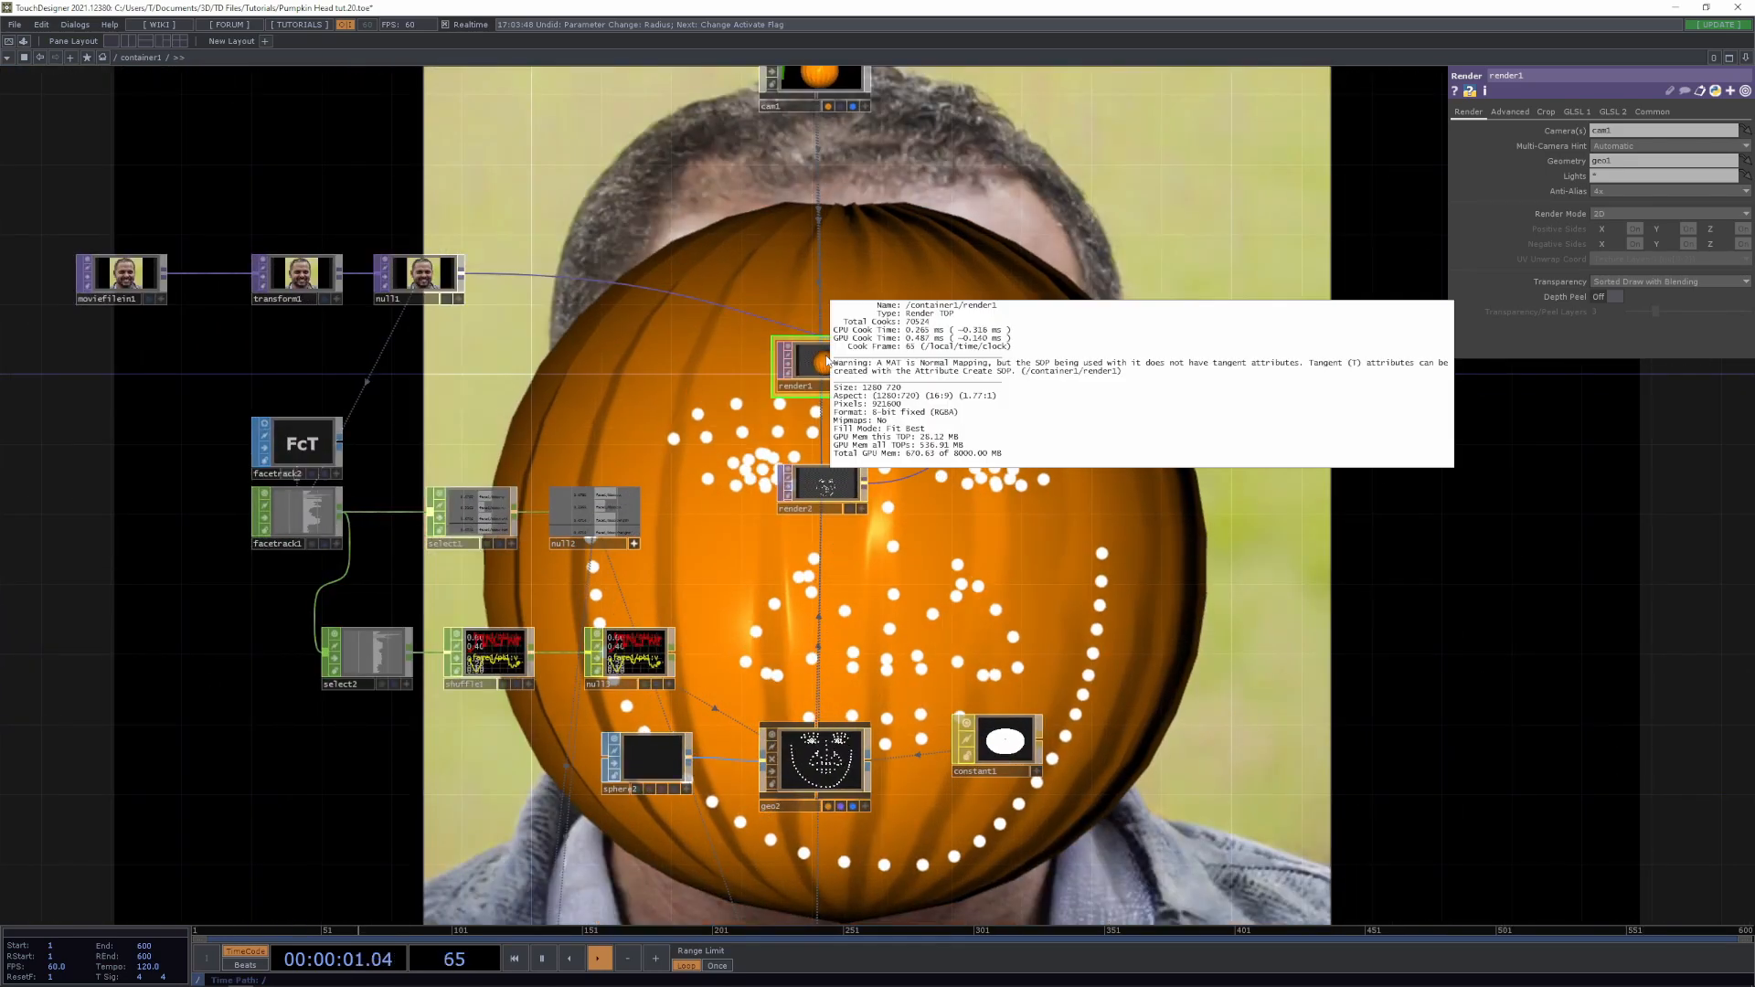
# Insert an Attribute Create SOP between sphere1 and geo1 and place it in line with them
pyautogui.moveTo(669, 859); pyautogui.dragTo(824, 521)
pyautogui.moveTo(825, 659); pyautogui.dragTo(826, 595)
pyautogui.scroll(3, 827, 596)
pyautogui.rightClick(799, 657)
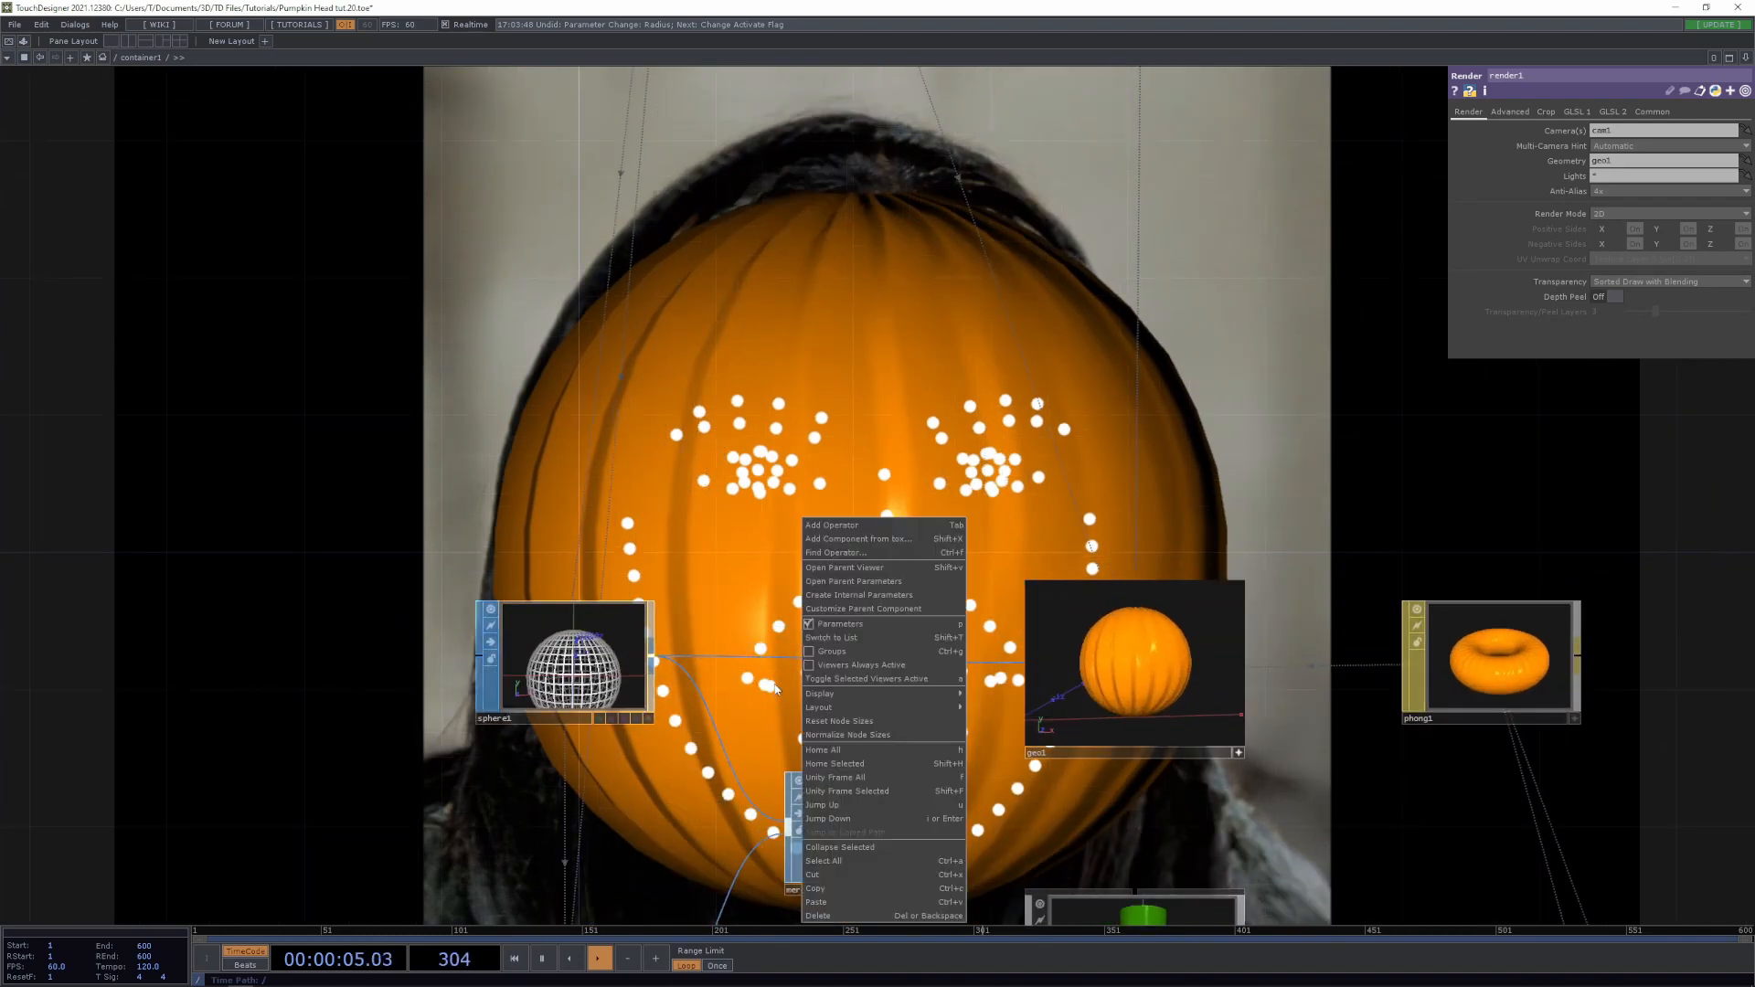
pyautogui.click(775, 688)
pyautogui.press('Tab')
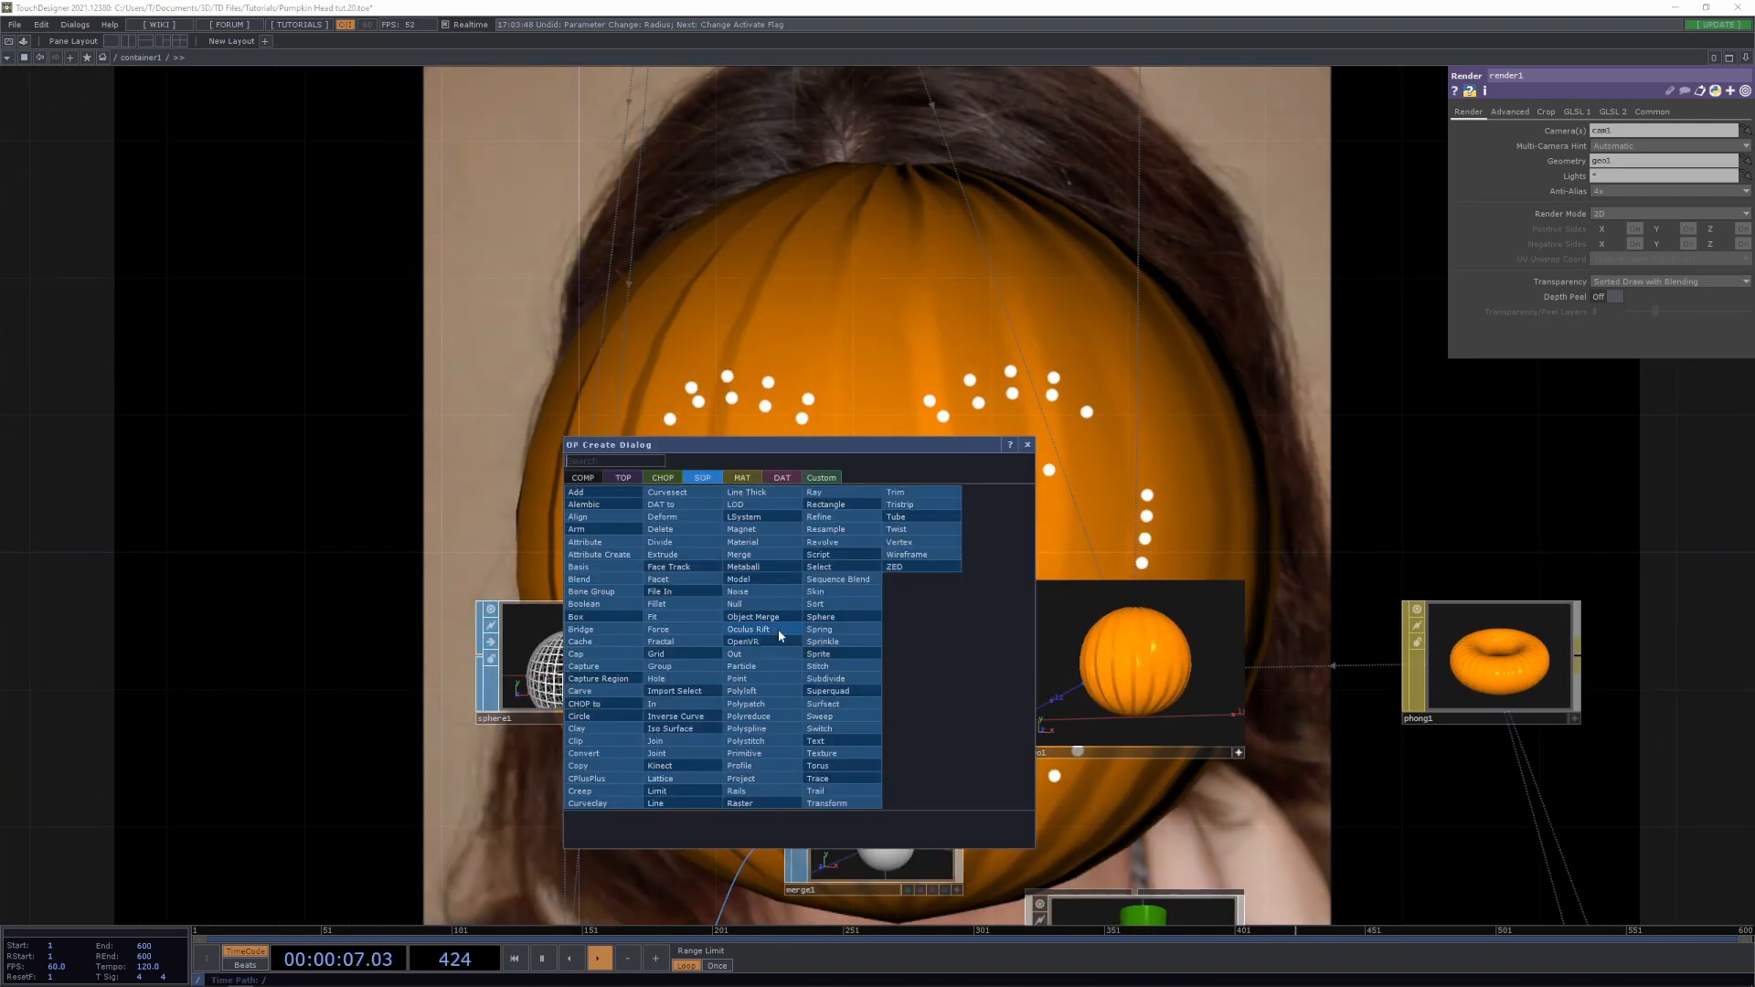
pyautogui.click(599, 554)
pyautogui.click(885, 681)
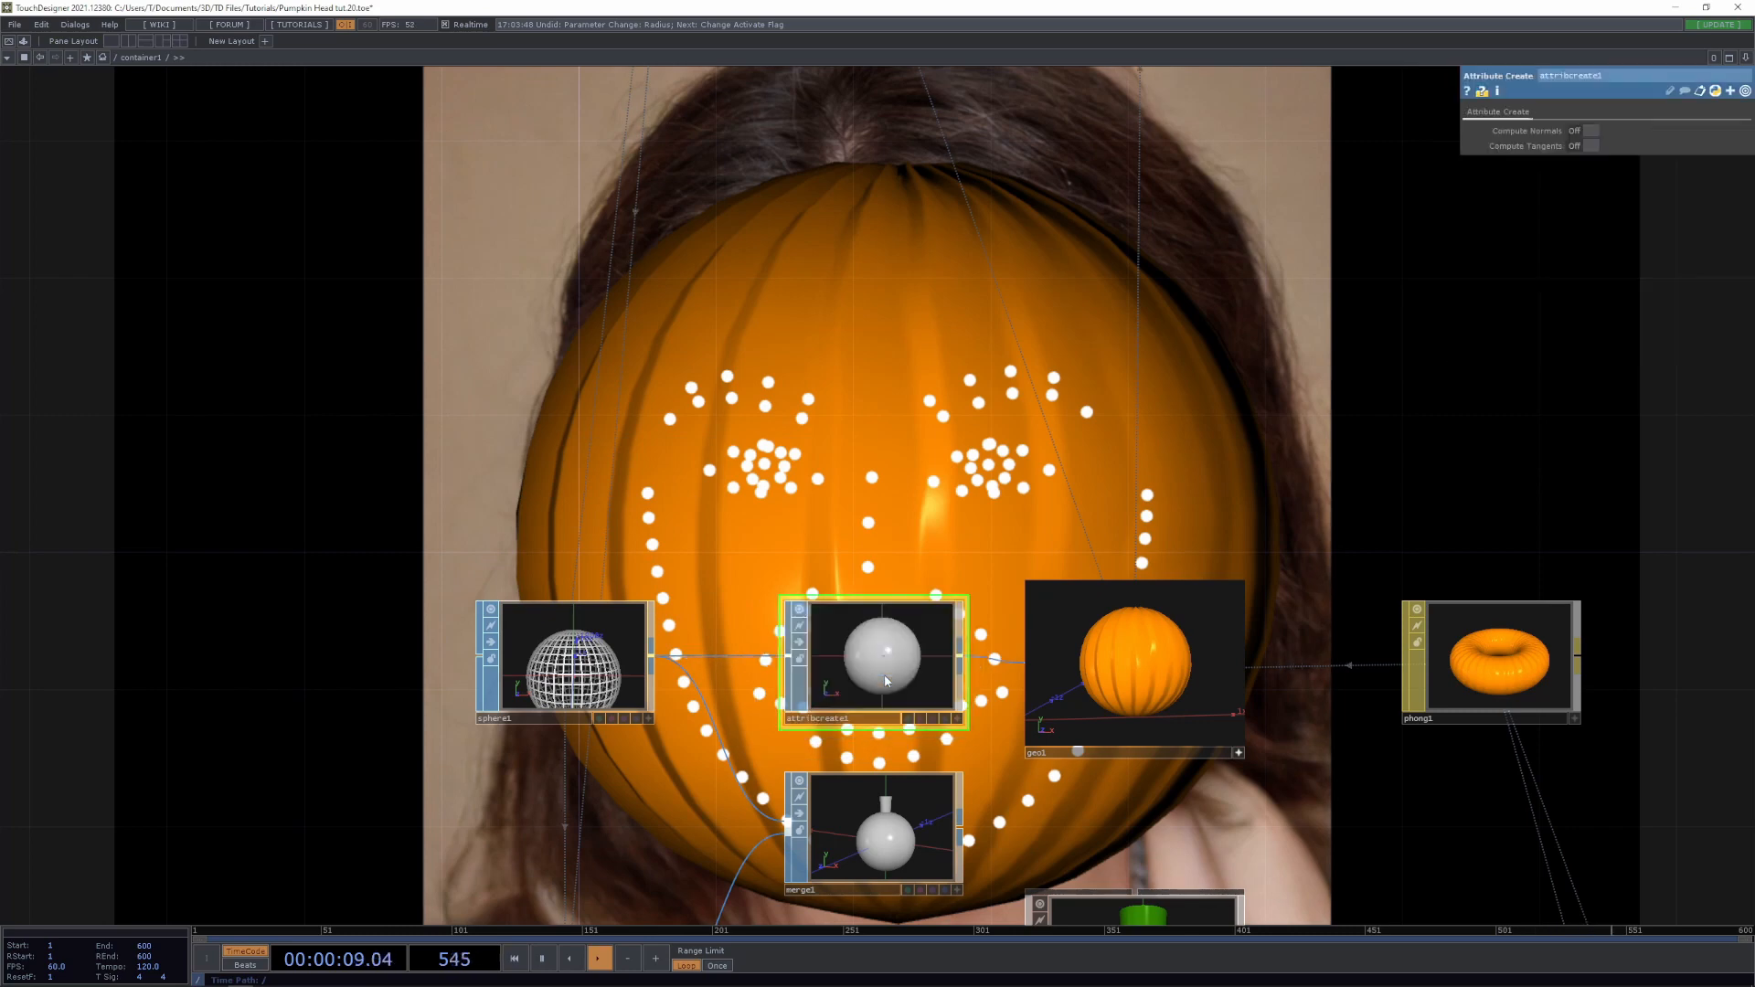
pyautogui.moveTo(885, 681); pyautogui.dragTo(851, 681)
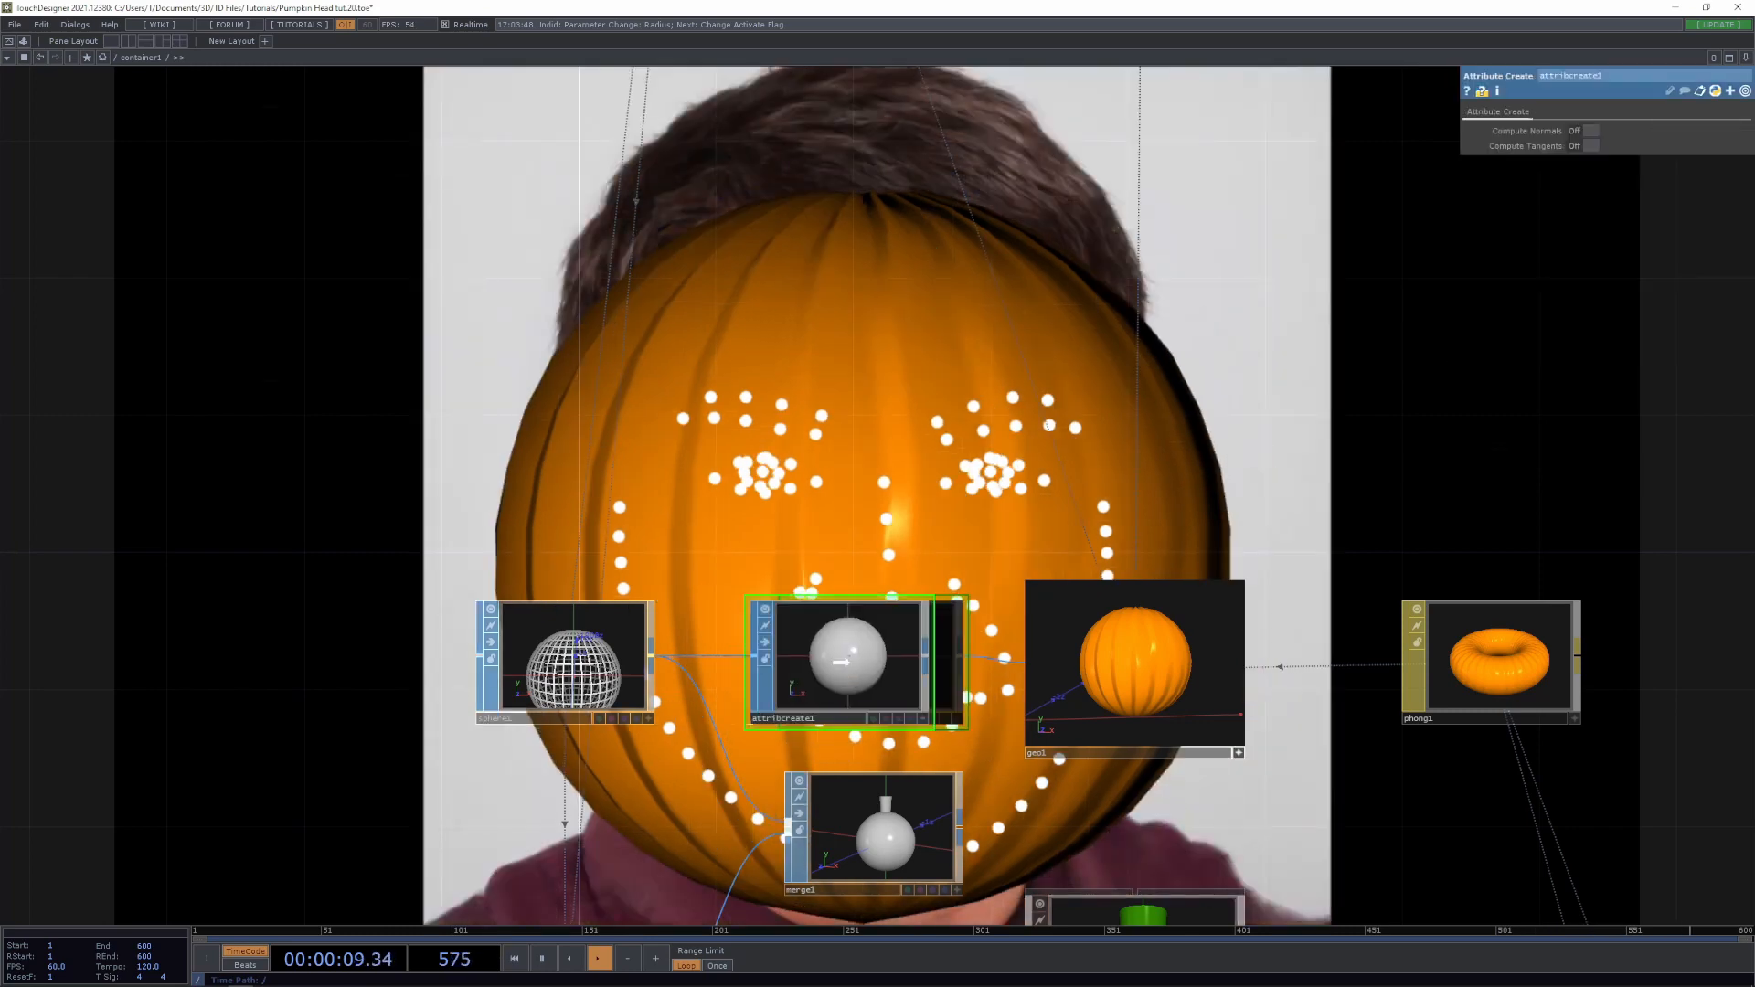
# Turn on Compute Tangents for the new Attribute Create SOP and adjust its placement in the network
pyautogui.click(1583, 147)
pyautogui.moveTo(845, 476); pyautogui.dragTo(945, 490)
pyautogui.moveTo(933, 660); pyautogui.dragTo(898, 660)
pyautogui.moveTo(1539, 815); pyautogui.dragTo(1346, 804)
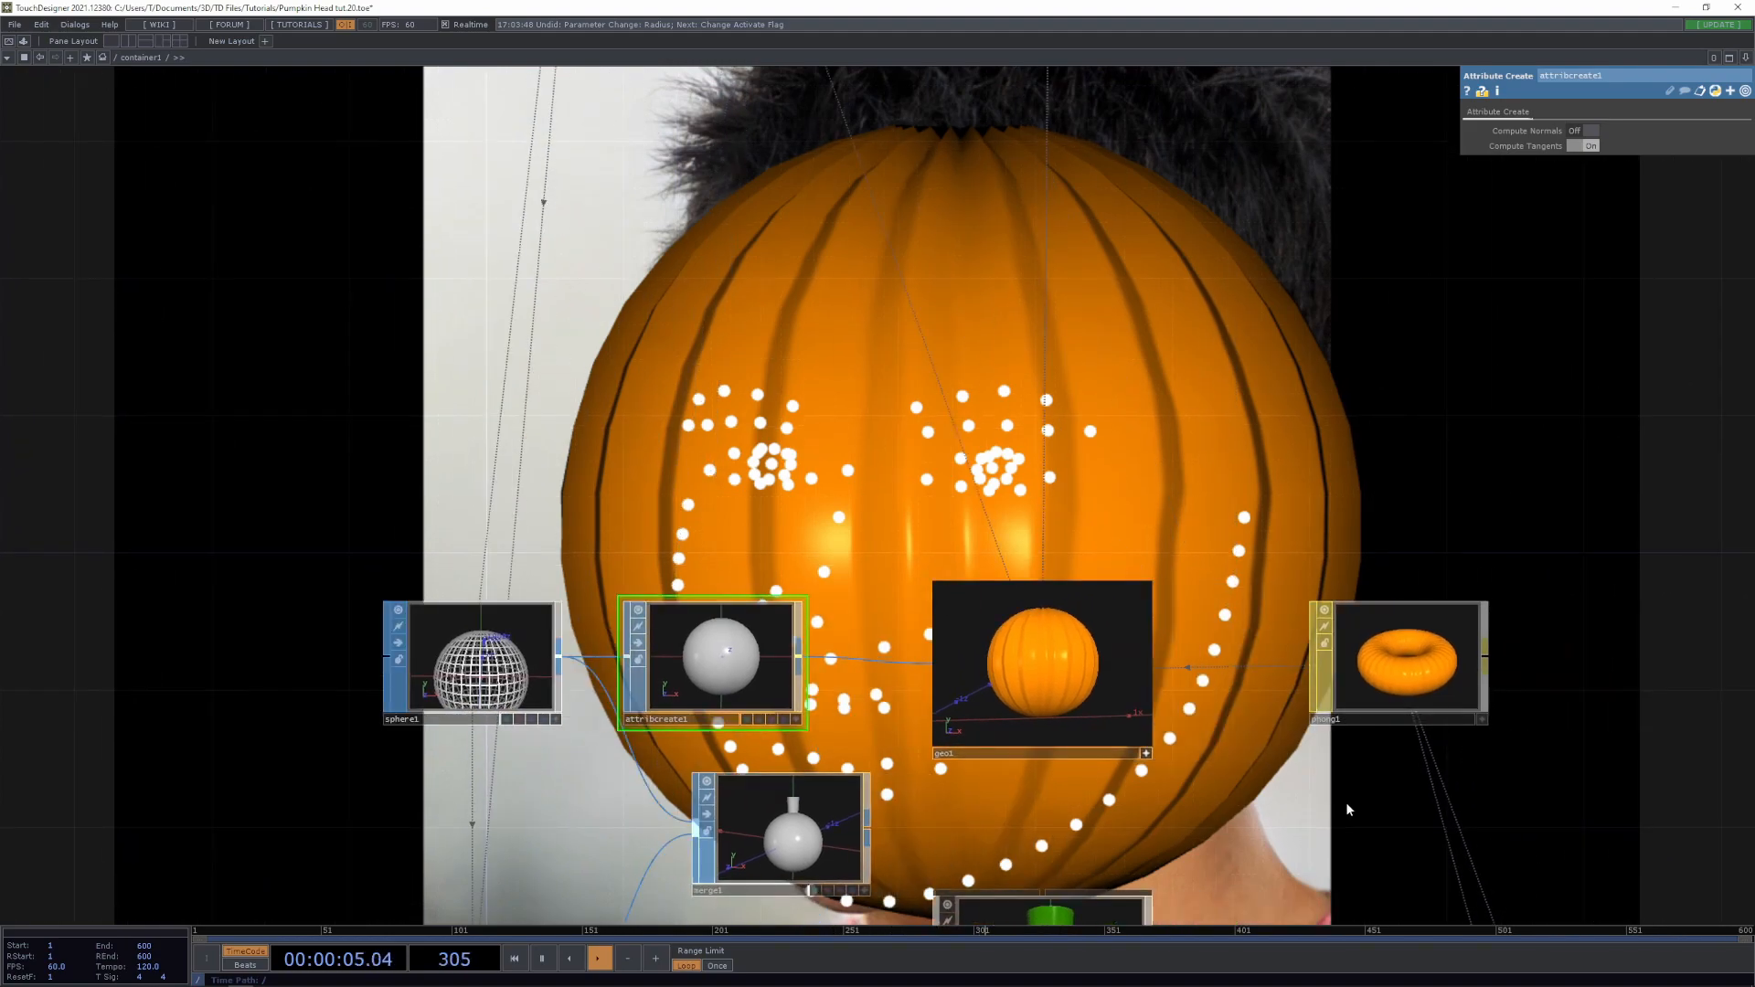
# Add geo3 alongside geo1 in render1's Geometry parameter so the stem is rendered
pyautogui.moveTo(1206, 715); pyautogui.dragTo(1080, 426)
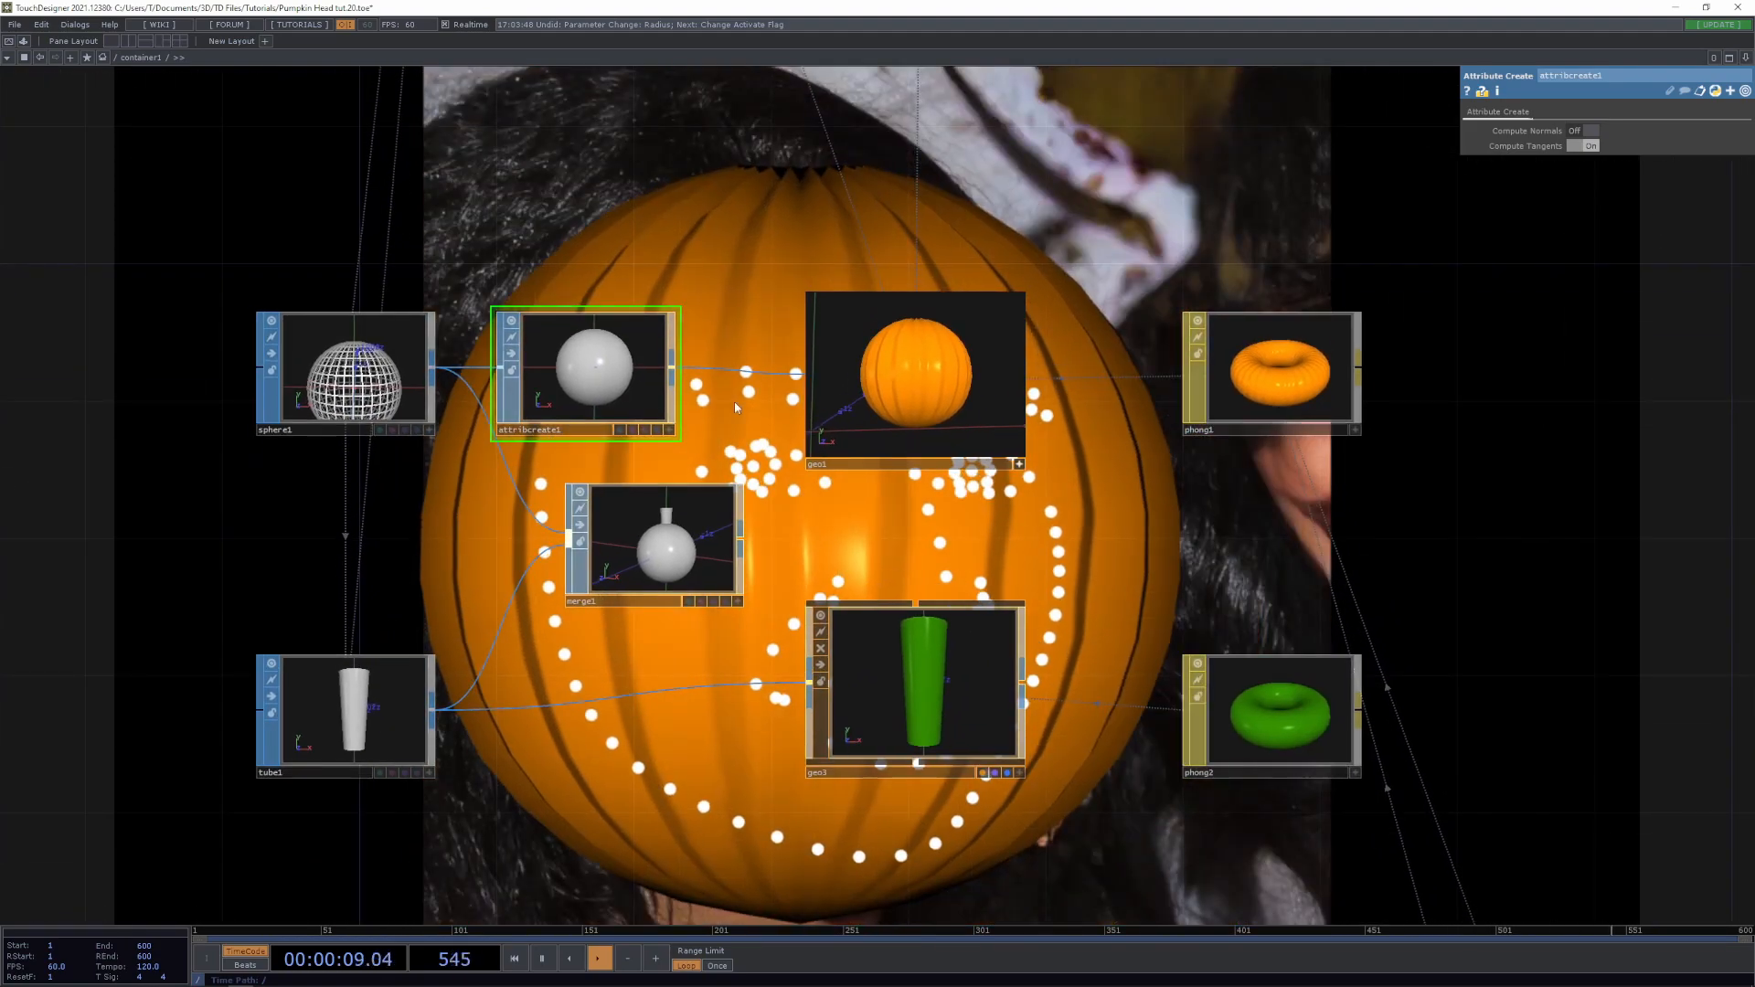
pyautogui.scroll(-5, 1046, 287)
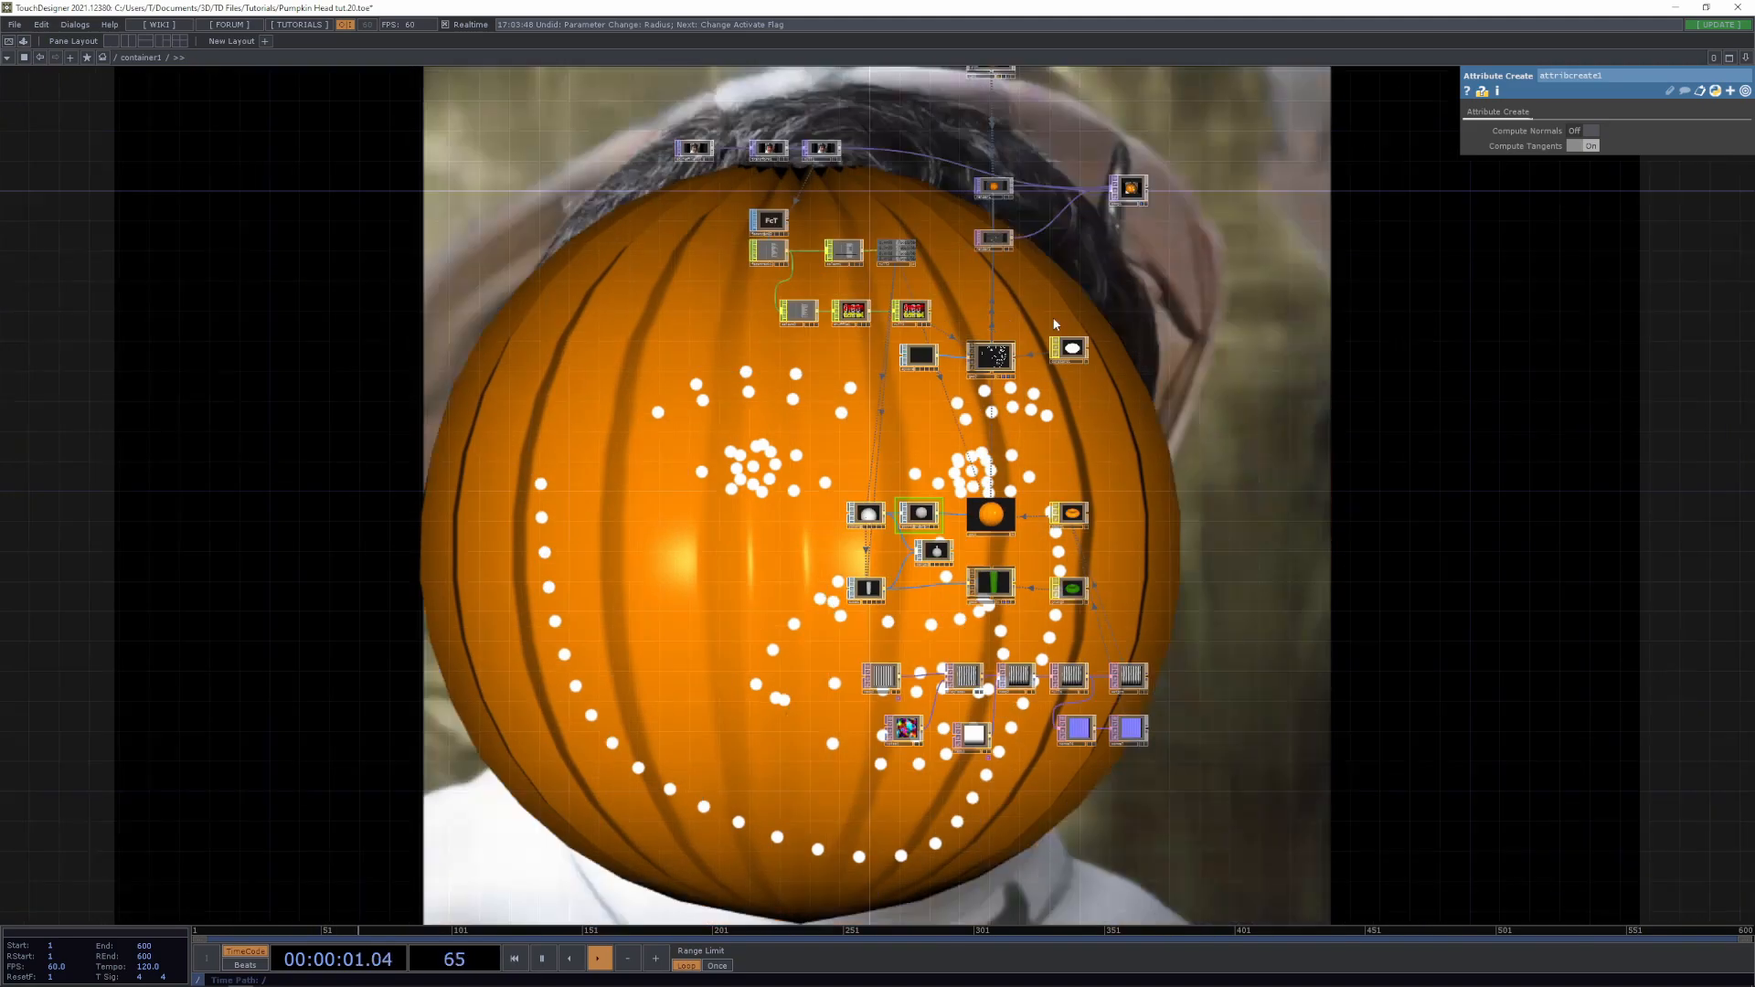
pyautogui.scroll(4, 1005, 229)
pyautogui.moveTo(970, 187); pyautogui.dragTo(956, 390)
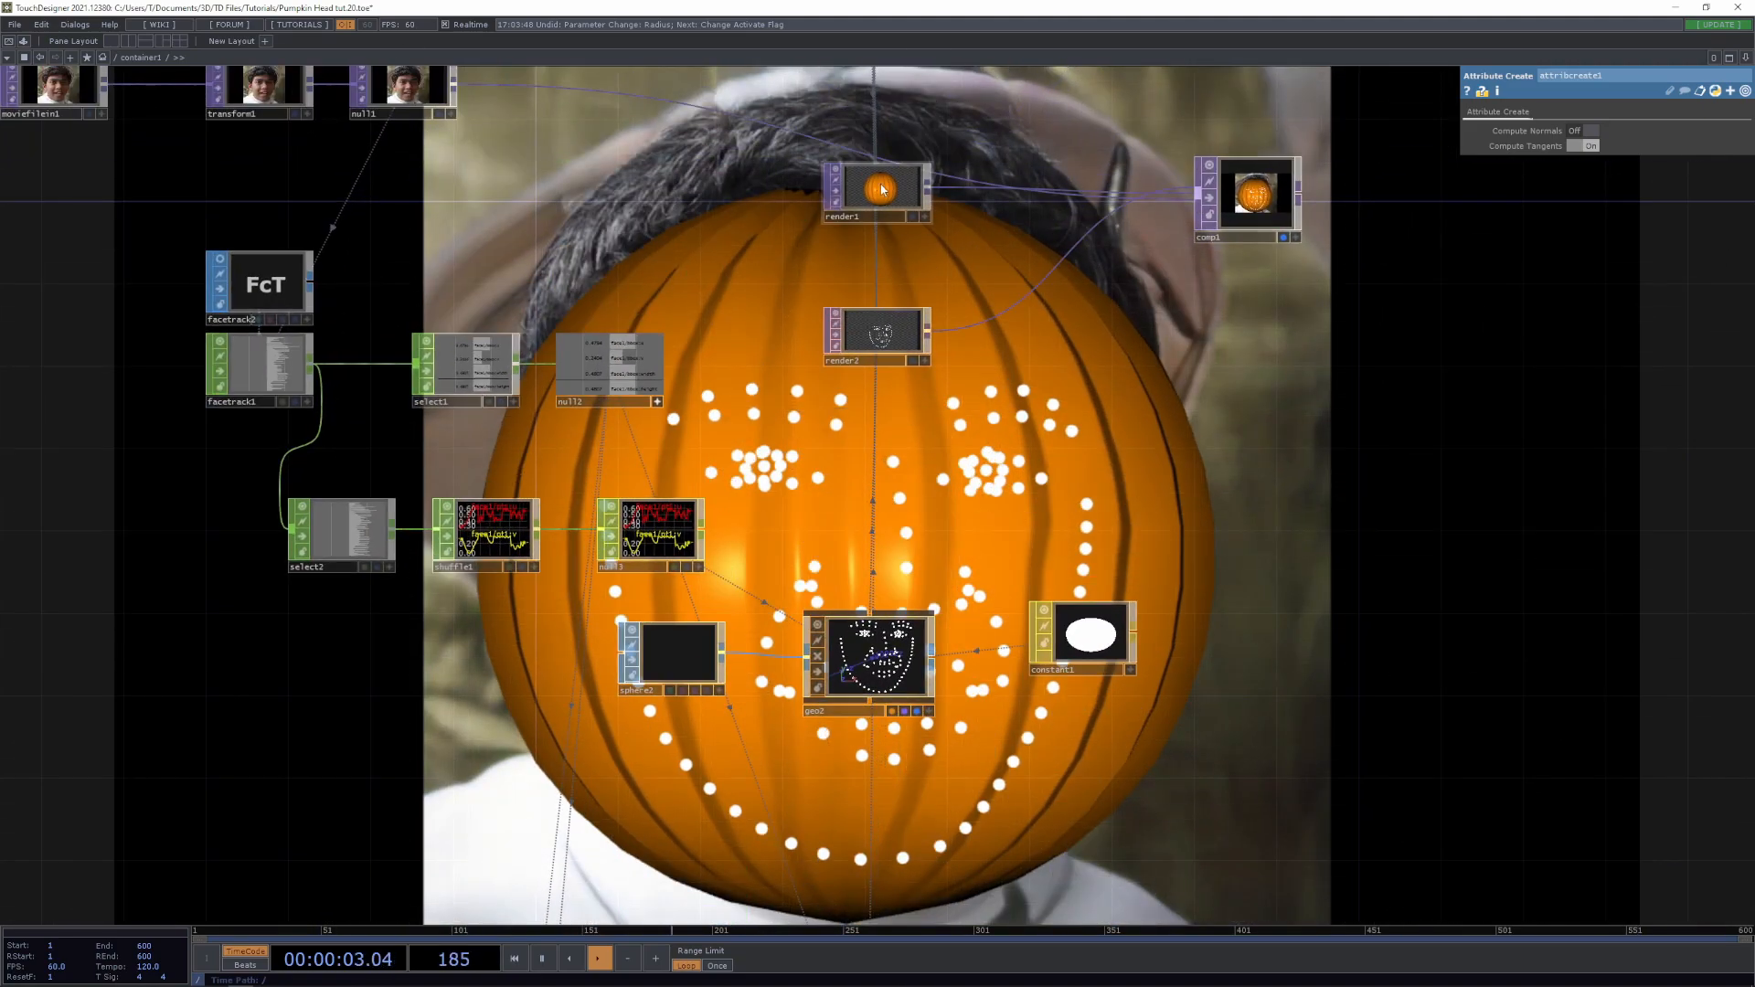
pyautogui.click(878, 192)
pyautogui.click(1655, 162)
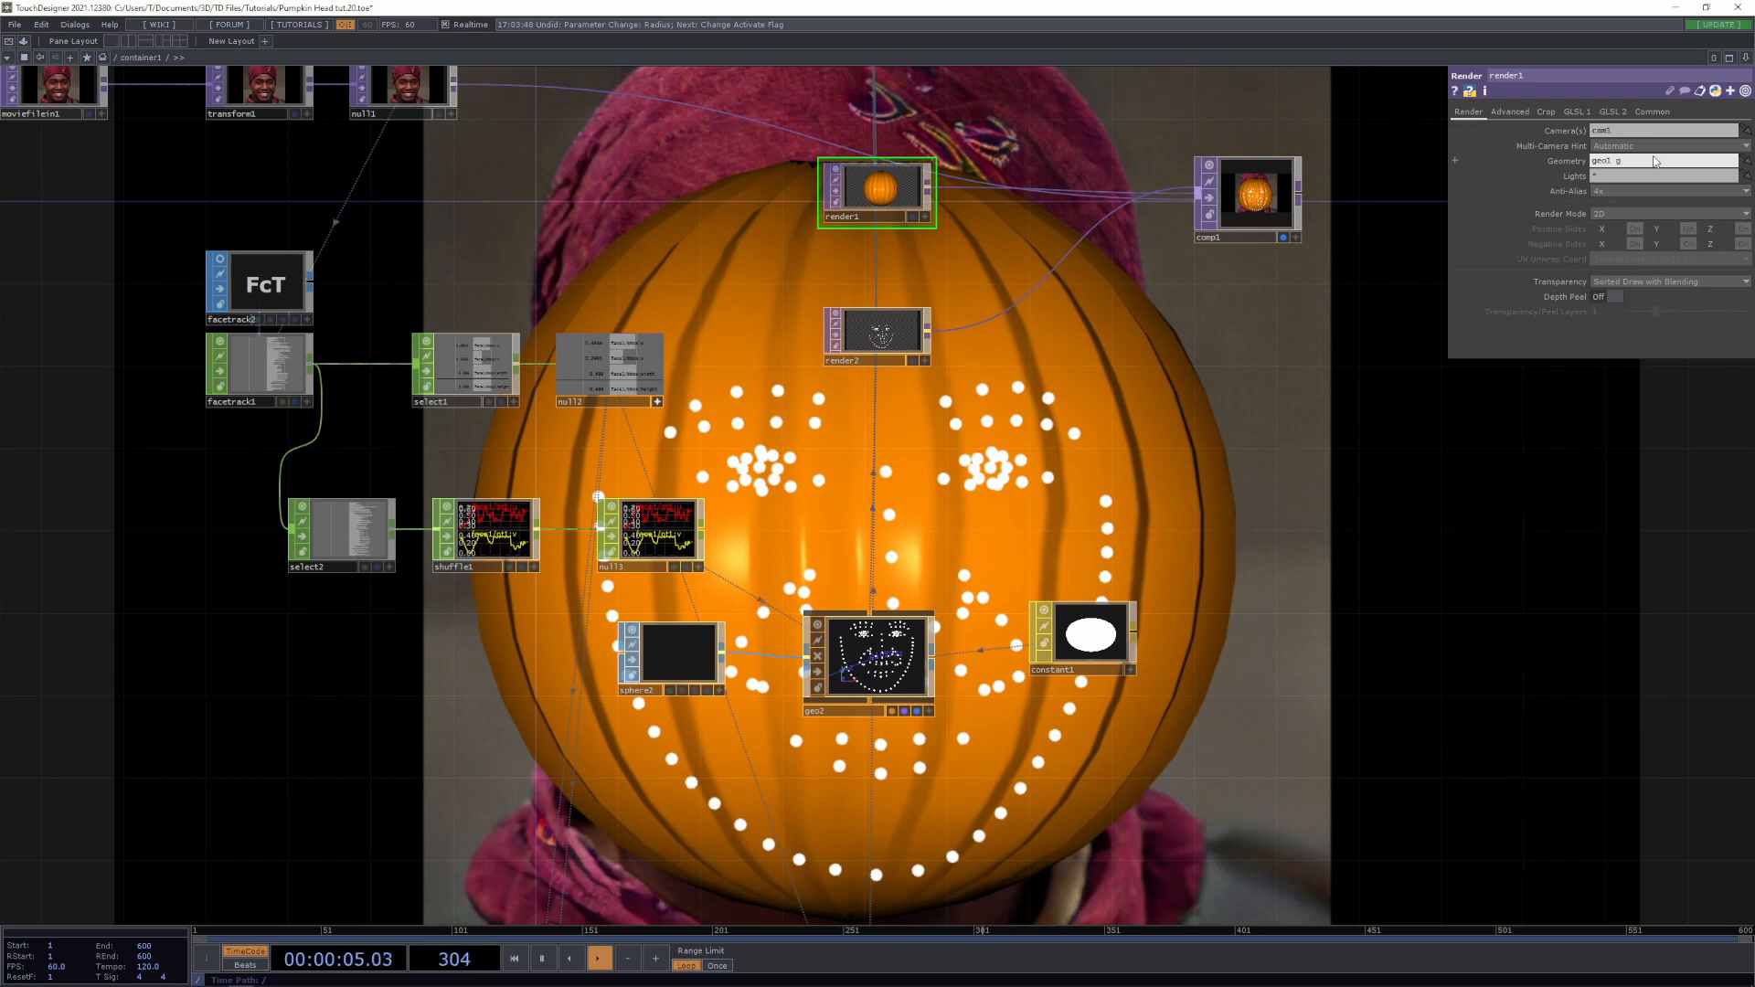
pyautogui.write('geo3')
pyautogui.press('Return')
# Copy geo1's Translate parameter and paste it as a reference into geo3's Translate so the stem follows the pumpkin
pyautogui.moveTo(1414, 449); pyautogui.dragTo(1454, 42)
pyautogui.moveTo(1213, 808); pyautogui.dragTo(1257, 622)
pyautogui.scroll(2, 924, 708)
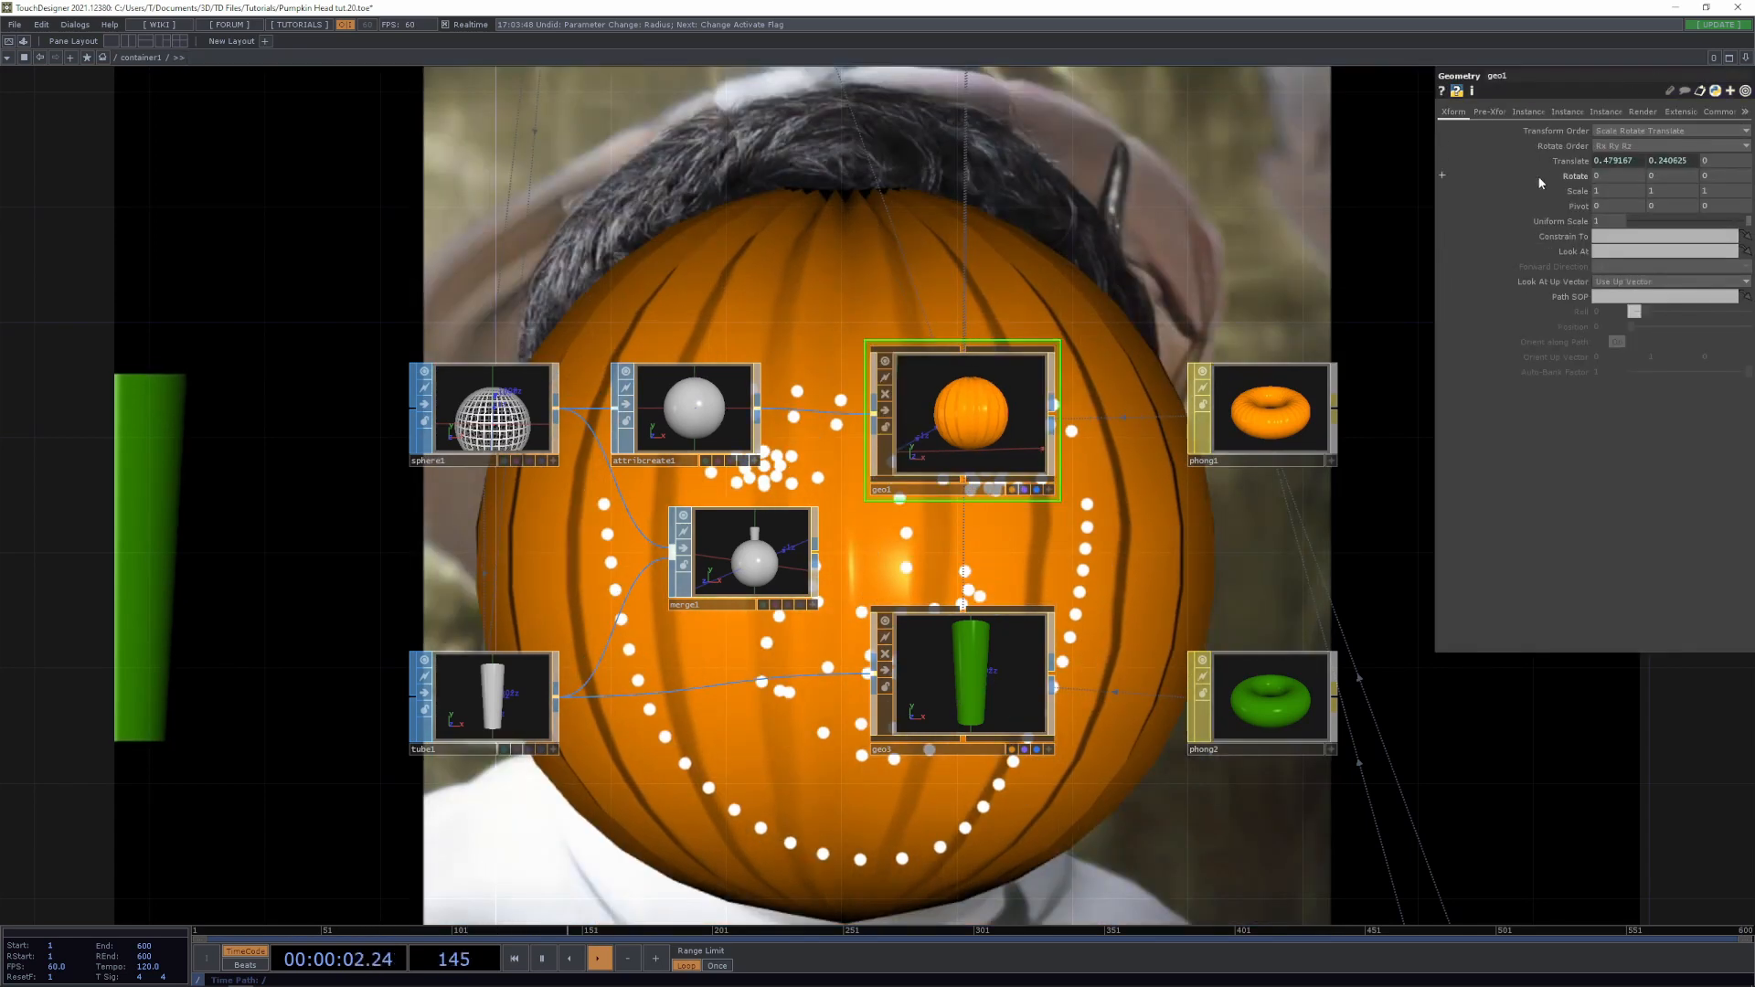
pyautogui.rightClick(1570, 162)
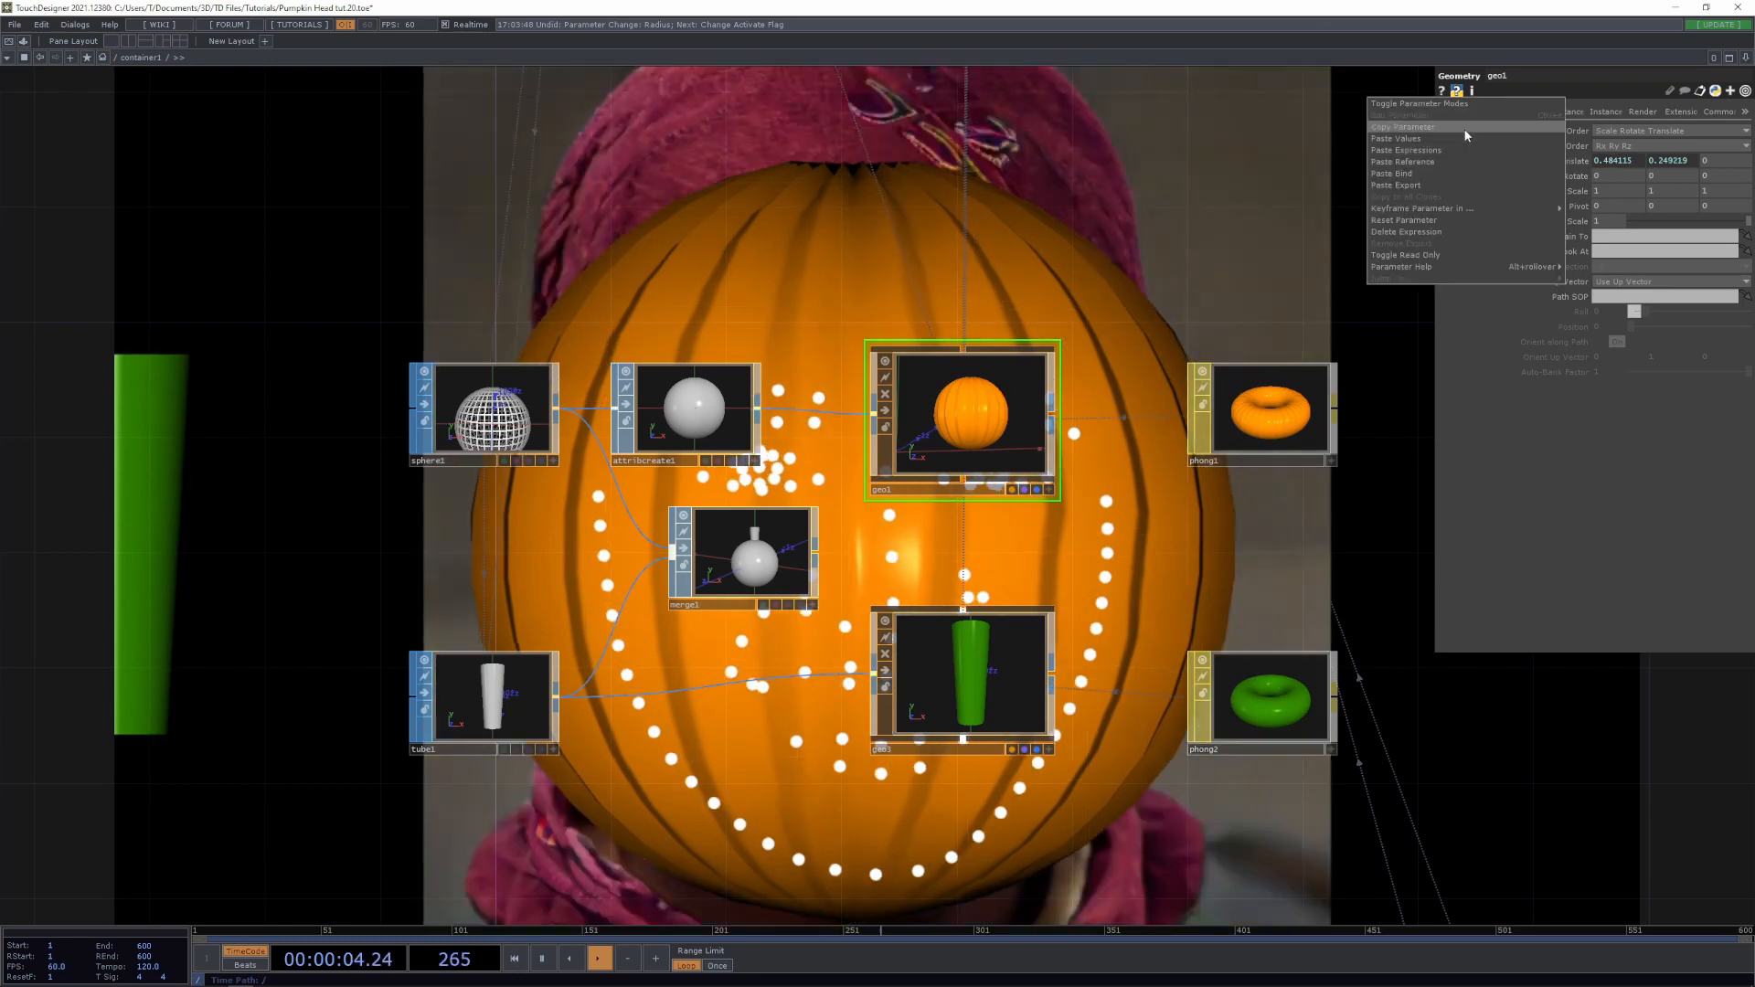
pyautogui.click(1466, 128)
pyautogui.click(946, 655)
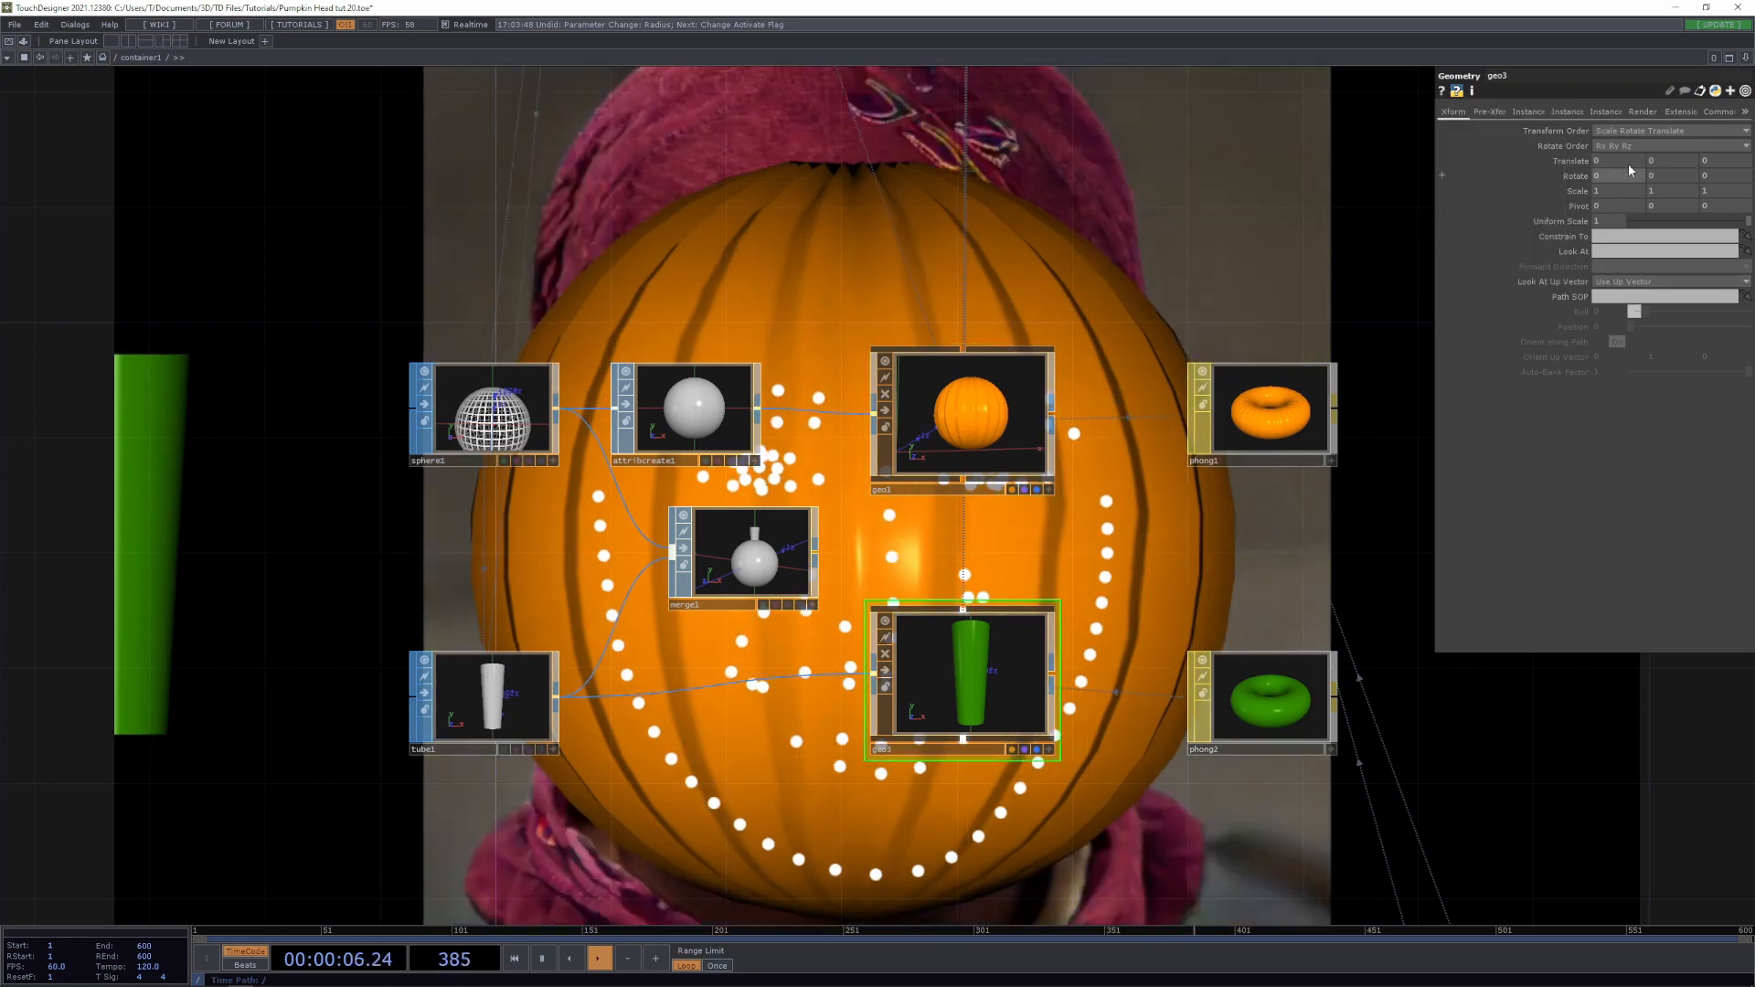
pyautogui.rightClick(1583, 163)
pyautogui.click(1451, 138)
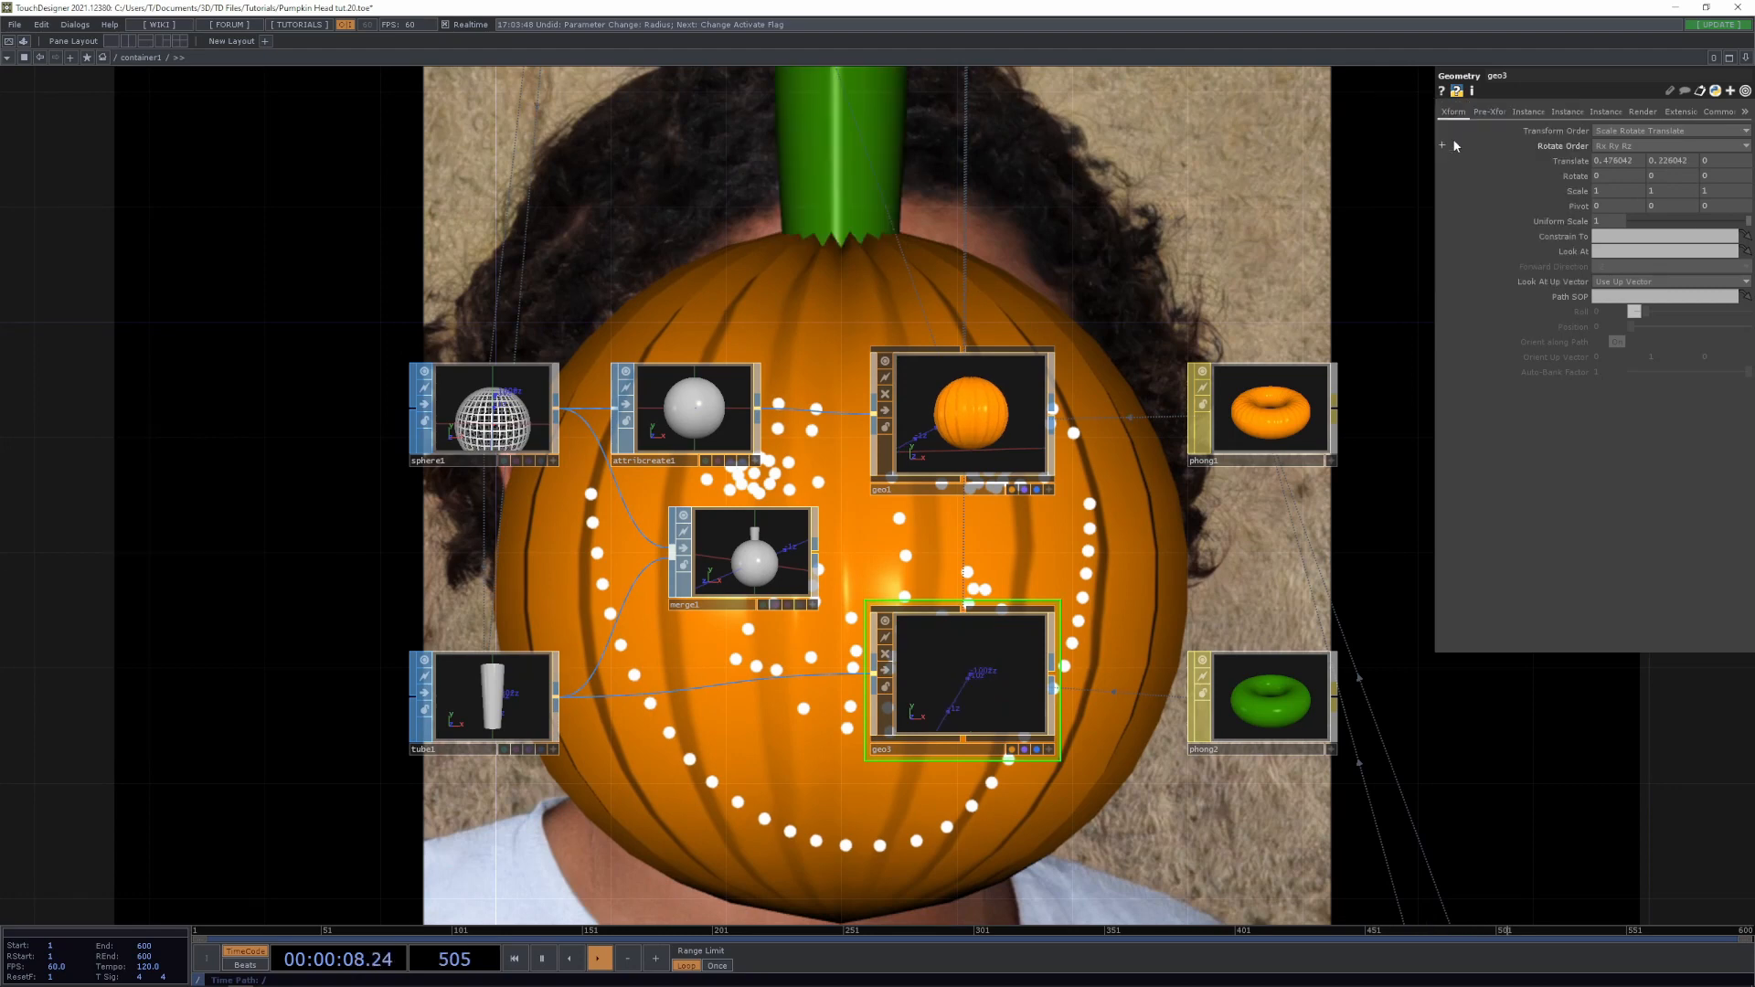
pyautogui.rightClick(1565, 163)
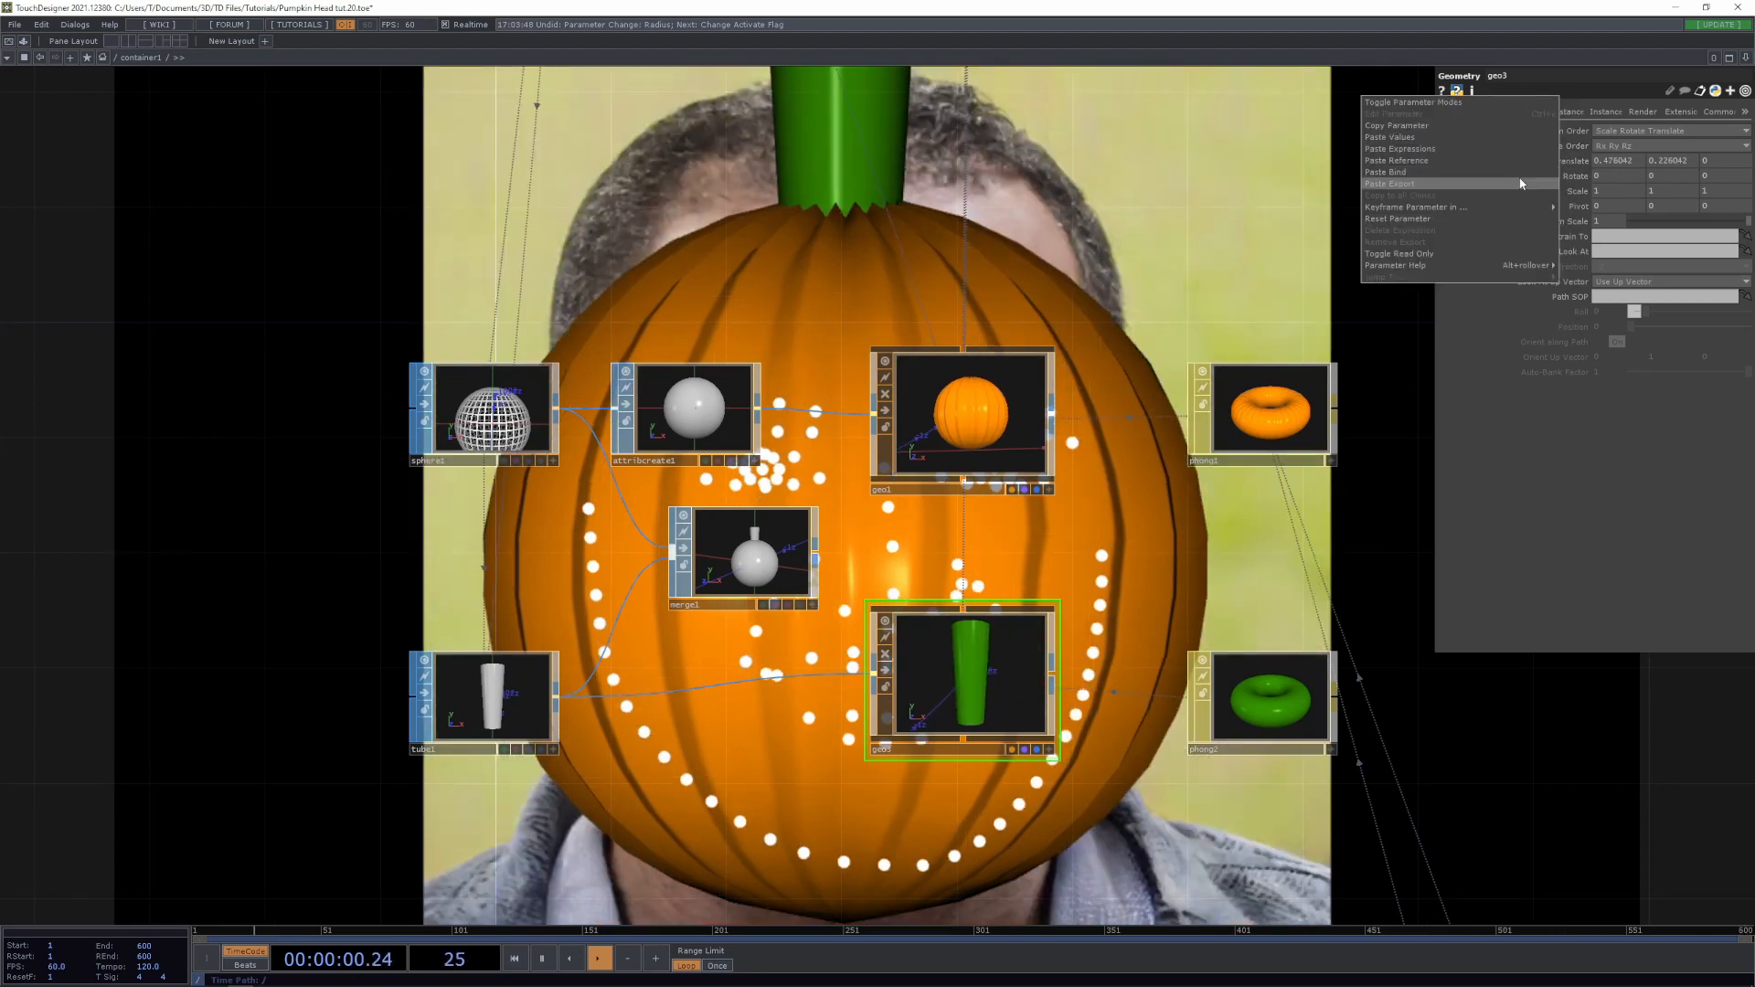
pyautogui.click(1475, 157)
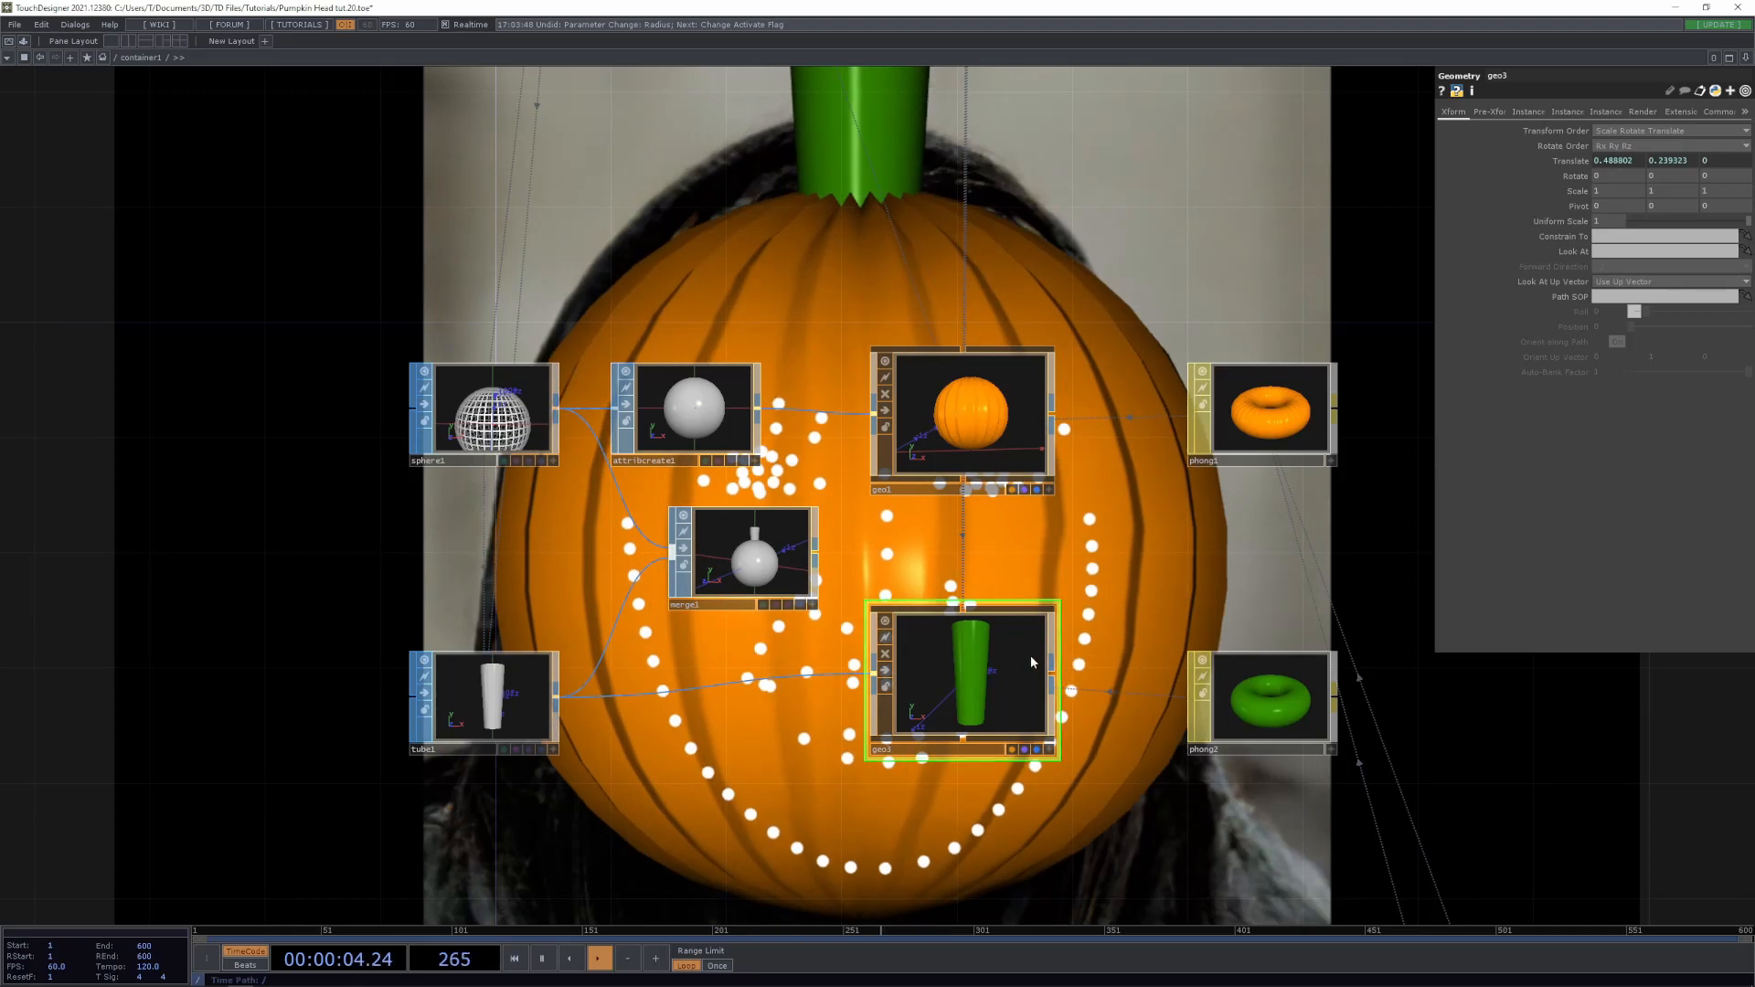
pyautogui.moveTo(1127, 230); pyautogui.dragTo(840, 388)
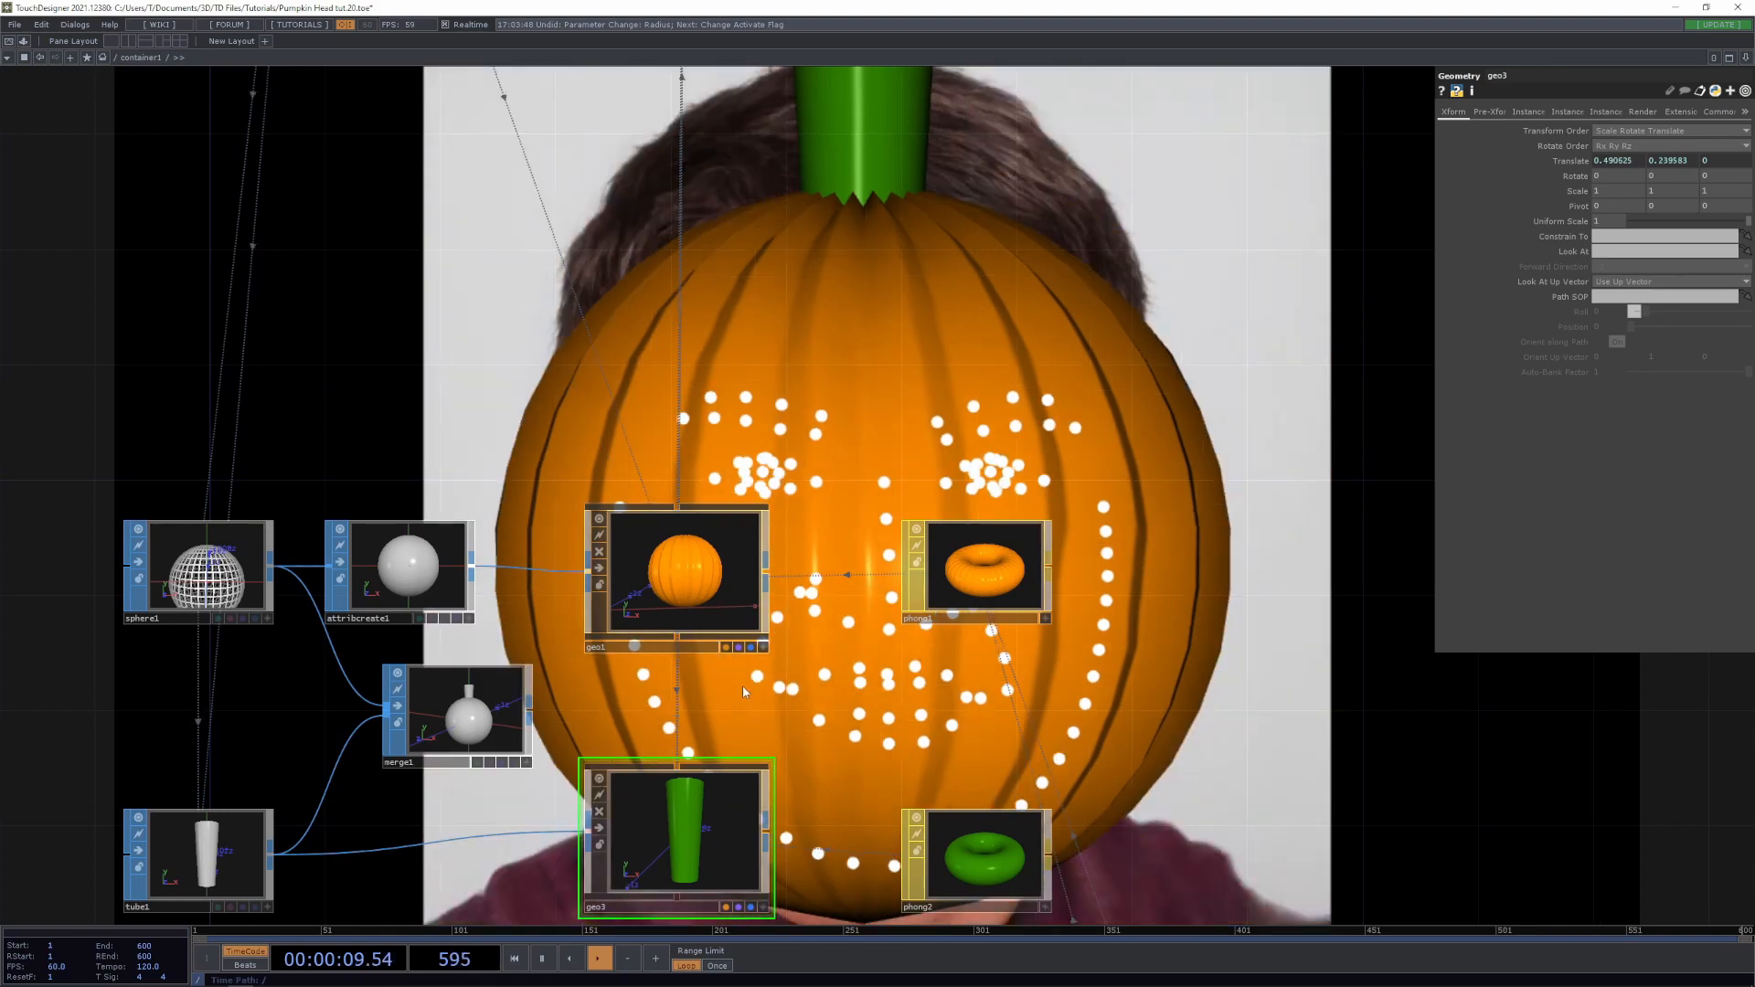
pyautogui.moveTo(892, 701); pyautogui.dragTo(1172, 606)
pyautogui.moveTo(920, 621); pyautogui.dragTo(429, 622)
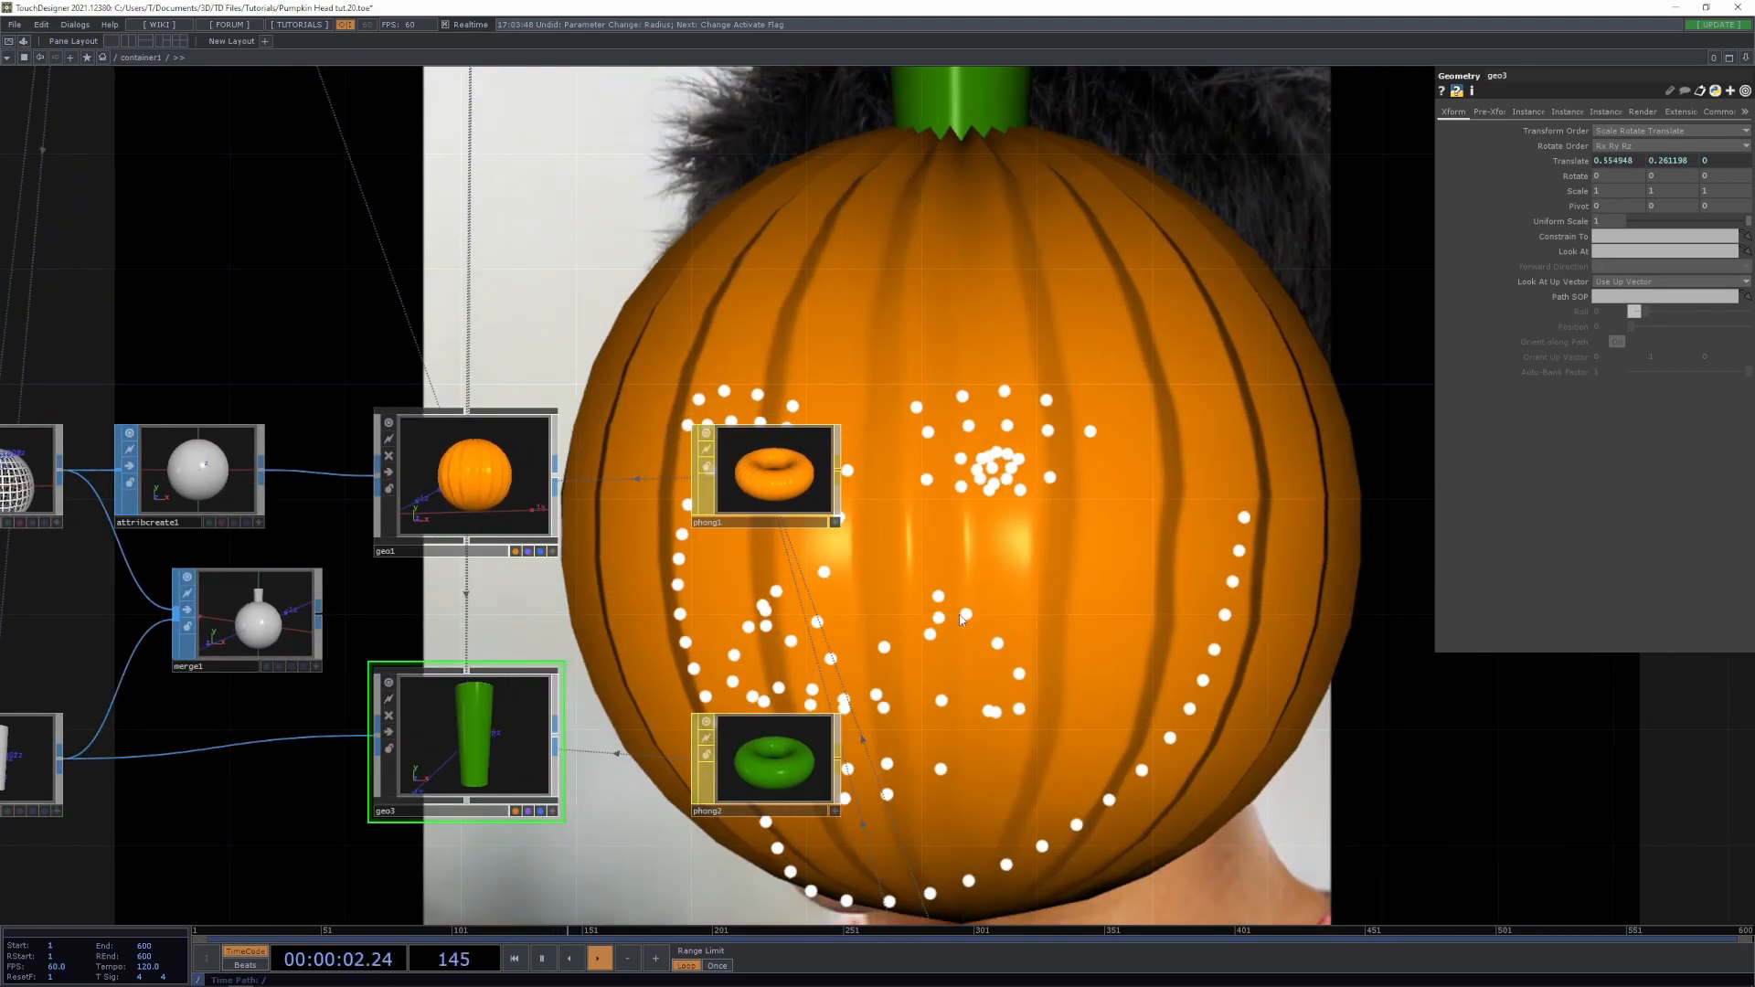
pyautogui.moveTo(749, 322); pyautogui.dragTo(1017, 463)
pyautogui.moveTo(772, 576); pyautogui.dragTo(898, 421)
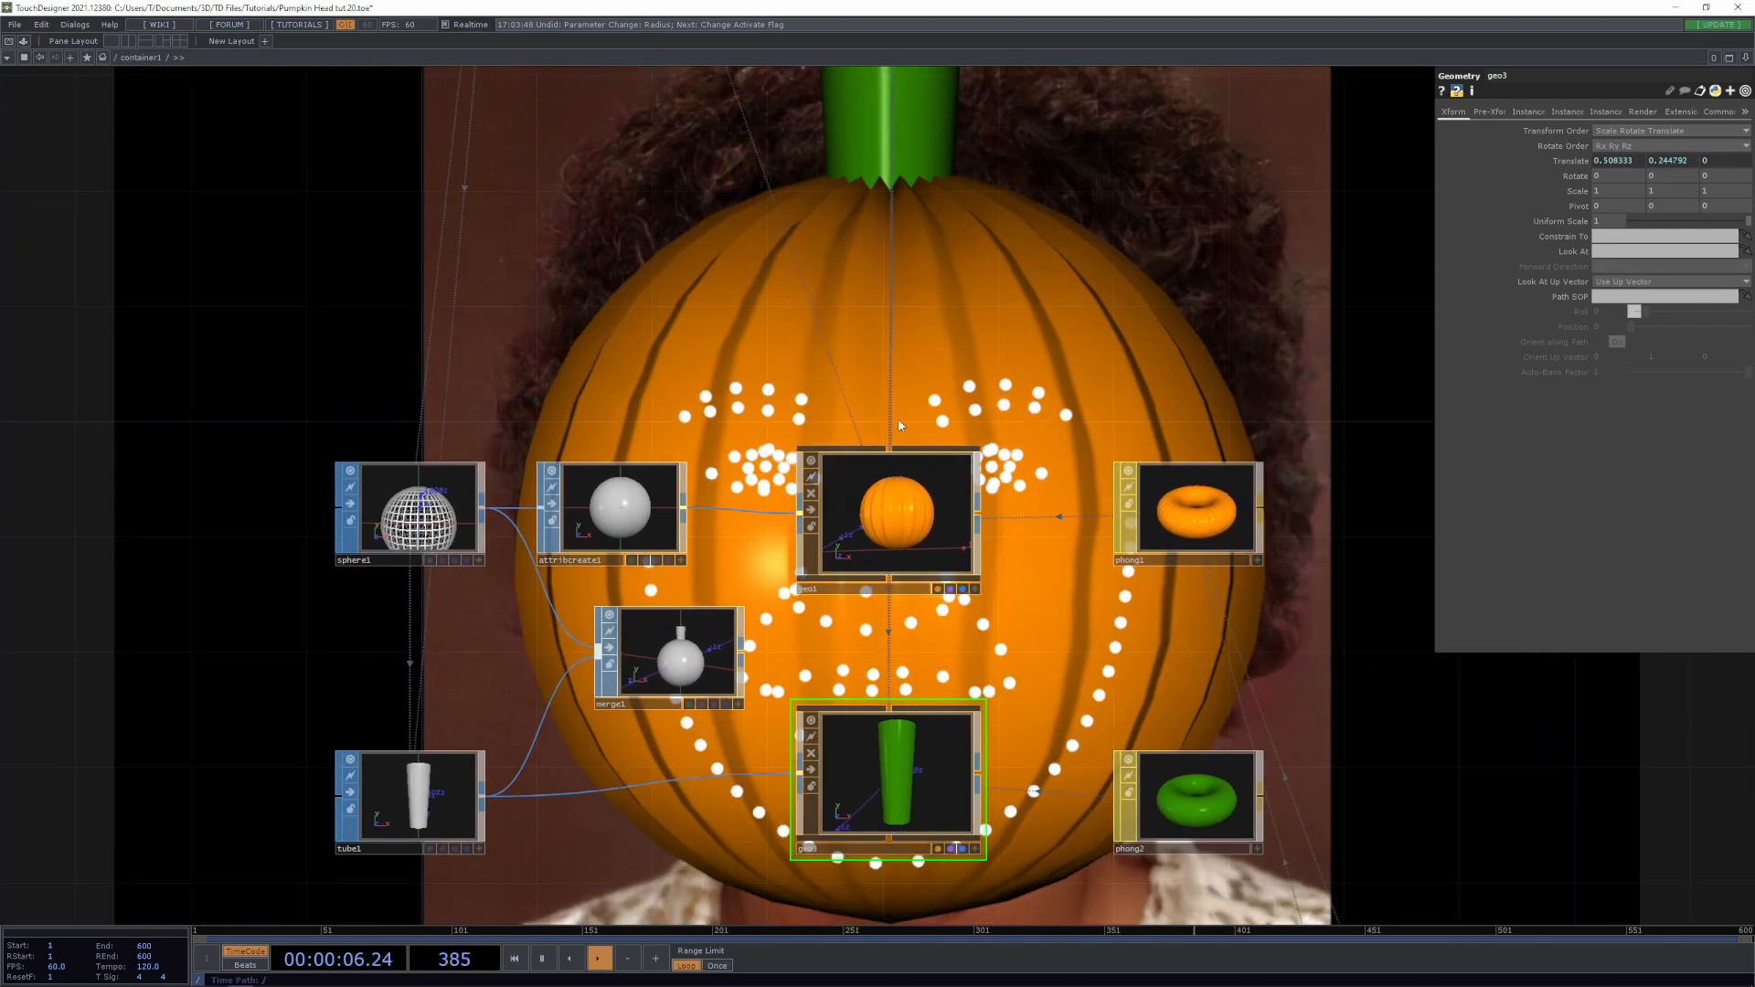
pyautogui.moveTo(665, 816); pyautogui.dragTo(407, 658)
pyautogui.moveTo(921, 623); pyautogui.dragTo(242, 702)
pyautogui.moveTo(590, 671); pyautogui.dragTo(581, 671)
pyautogui.moveTo(991, 673); pyautogui.dragTo(768, 702)
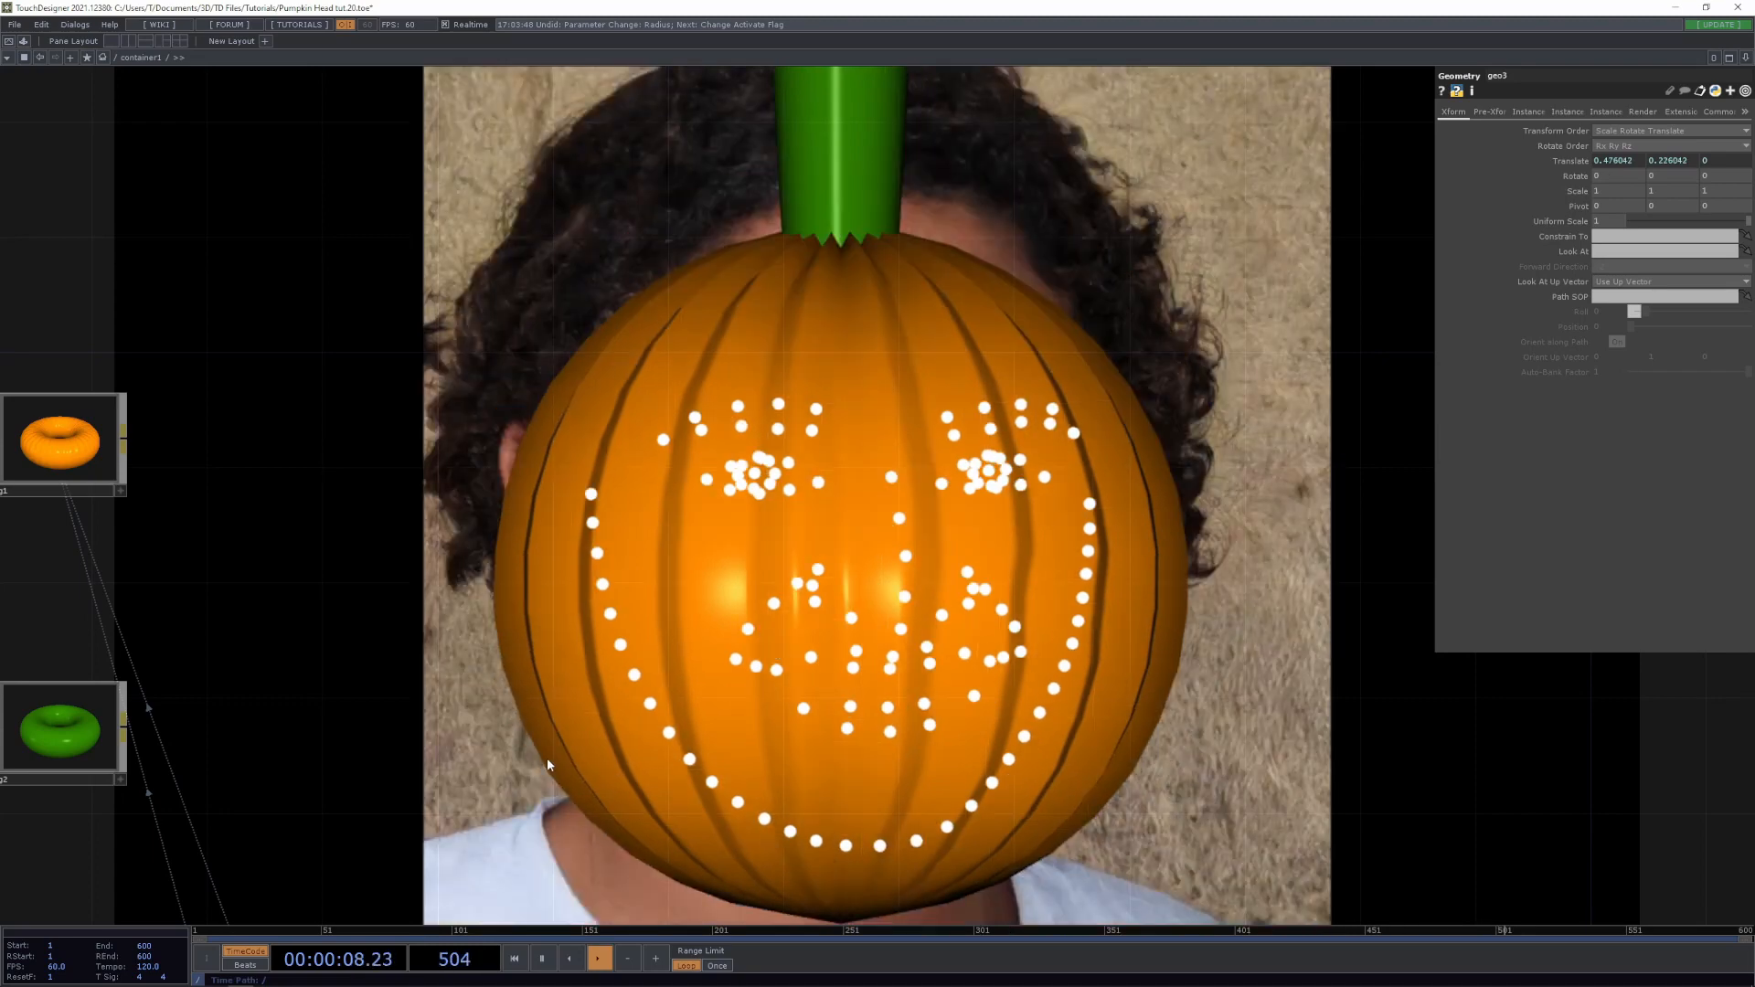
pyautogui.moveTo(547, 759); pyautogui.dragTo(1027, 590)
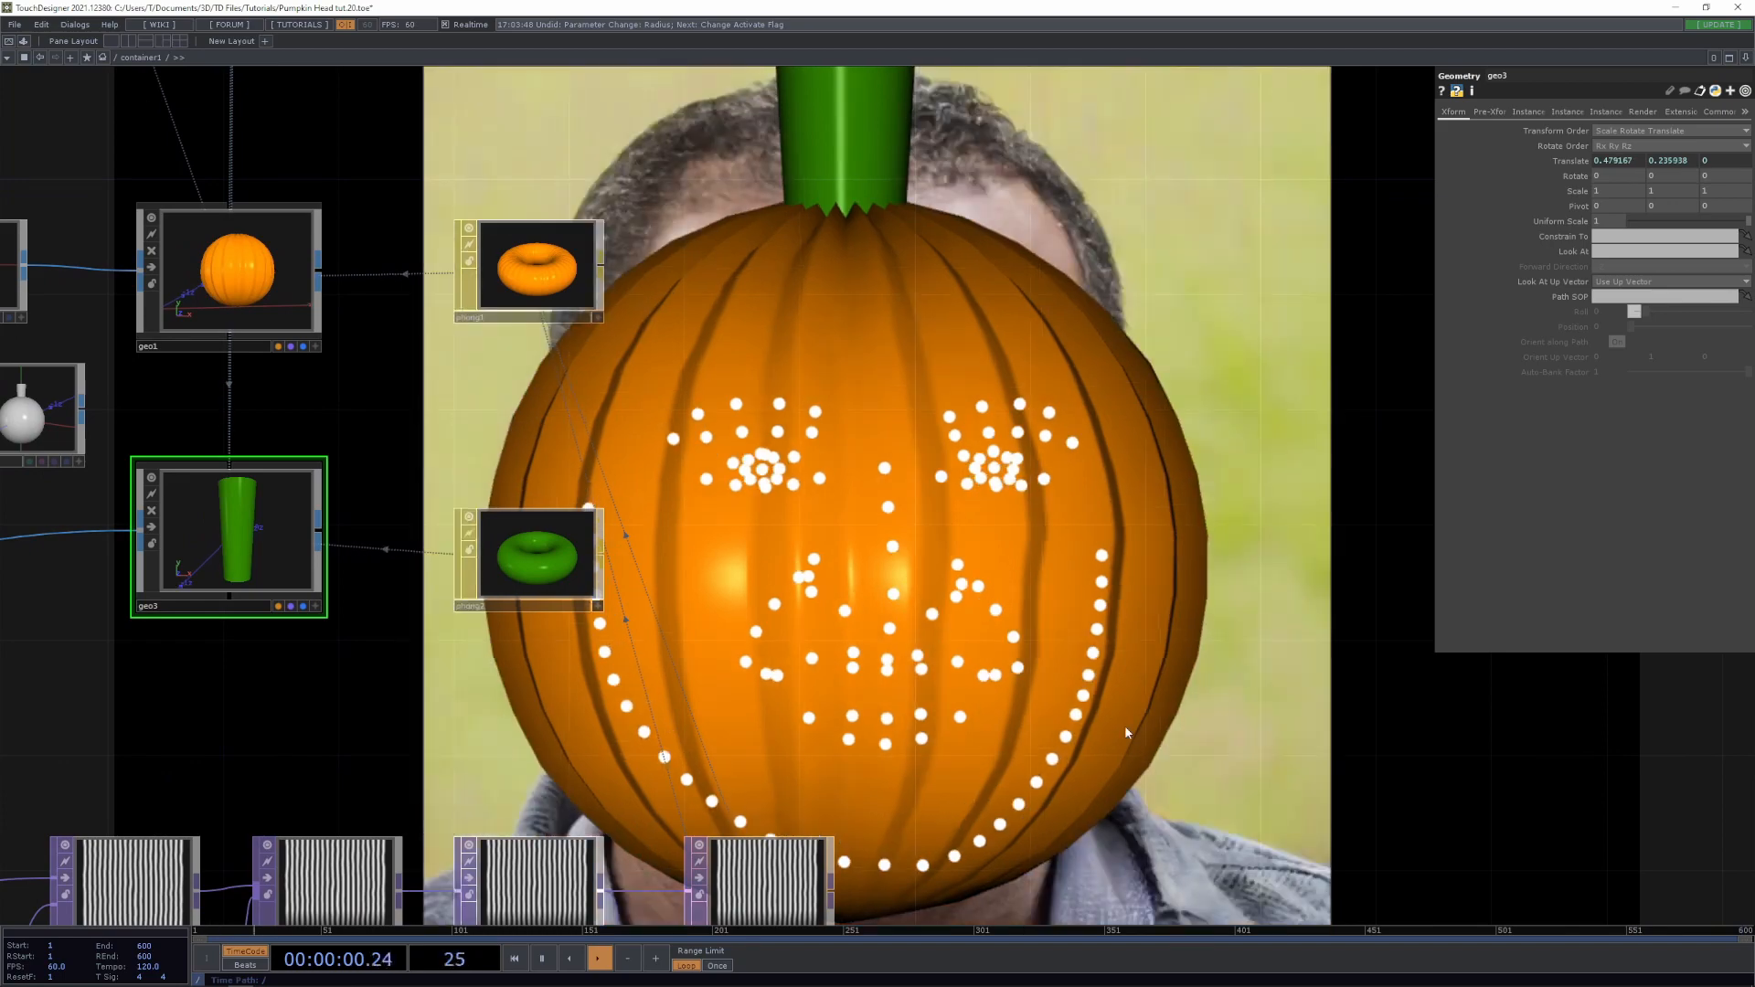
pyautogui.moveTo(1124, 726); pyautogui.dragTo(797, 621)
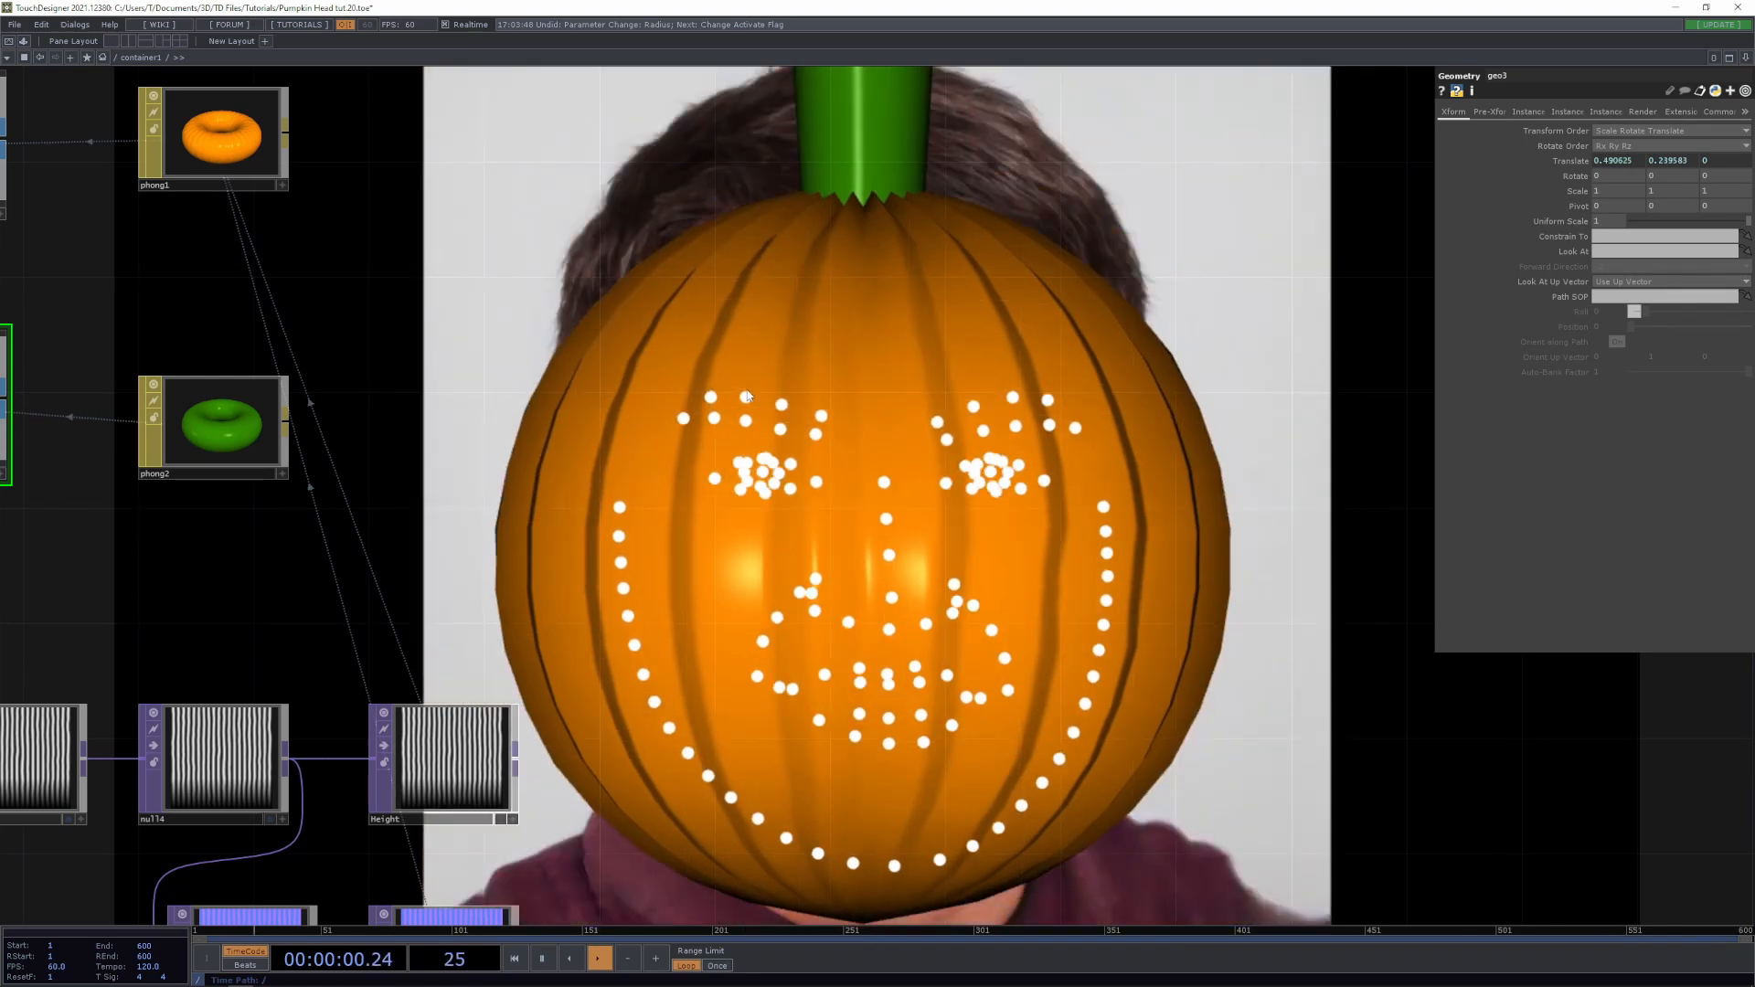
# Save the project and select geo2 to bring up its instancing parameters
pyautogui.hotkey('ctrl', 's')
pyautogui.moveTo(692, 544); pyautogui.dragTo(879, 378)
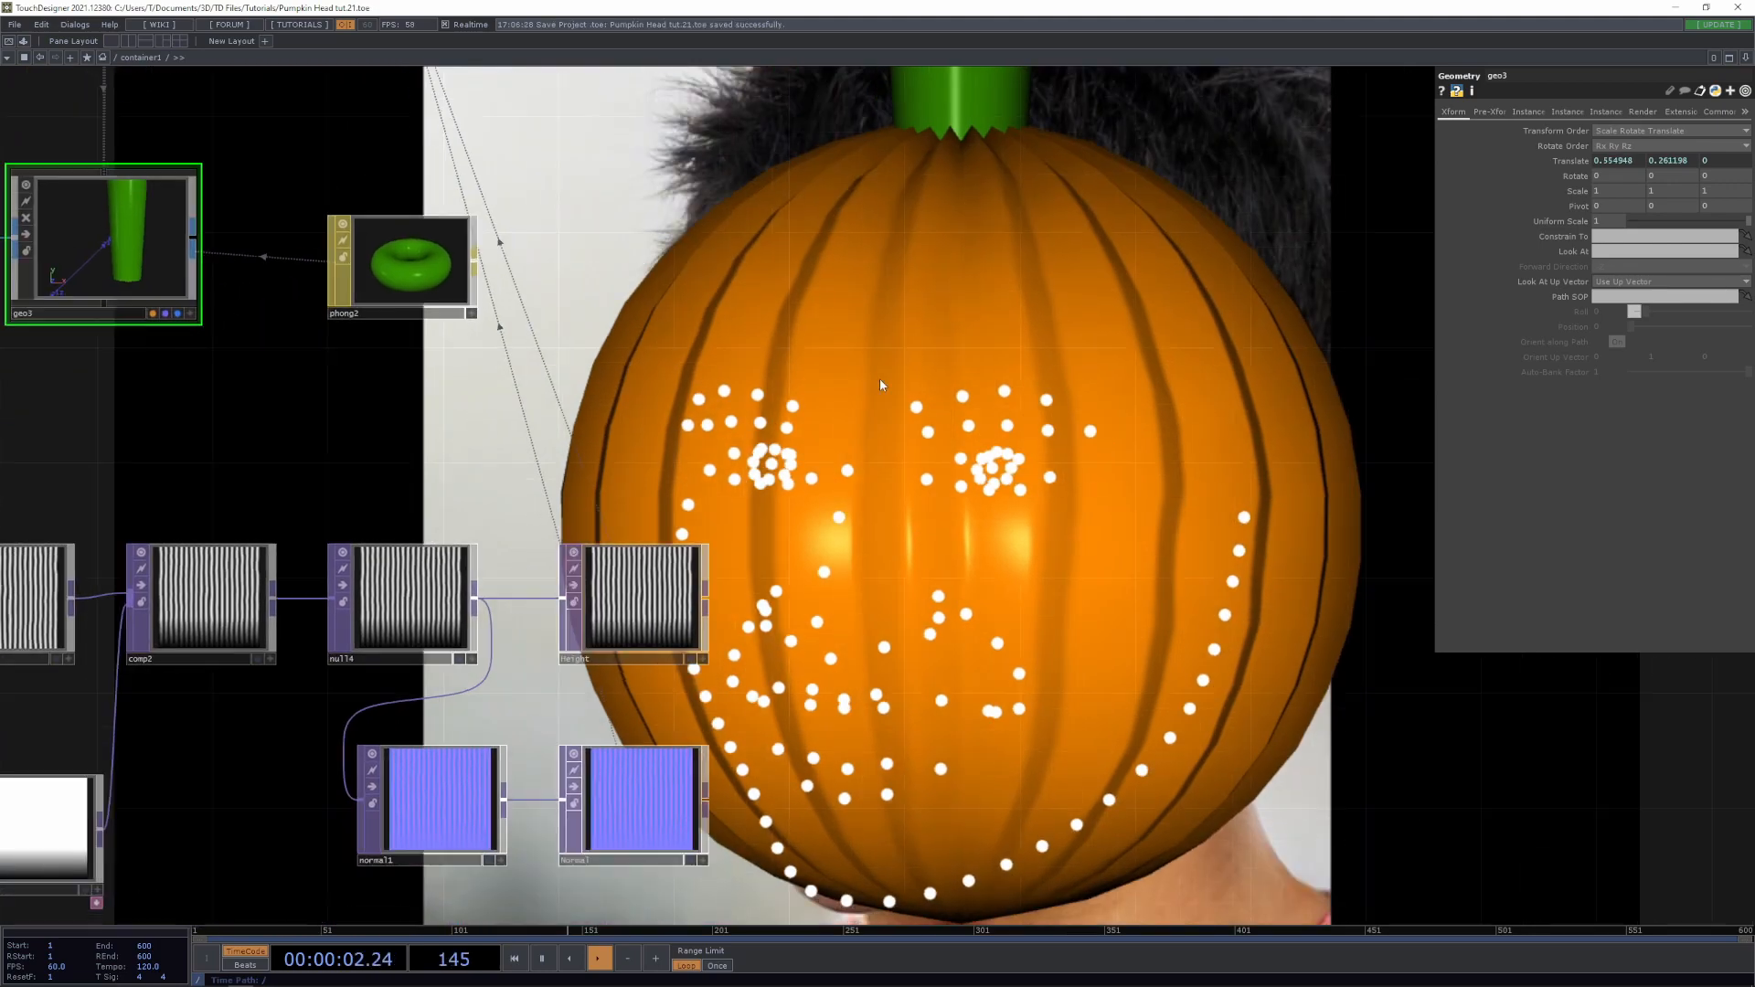
pyautogui.scroll(-5, 891, 373)
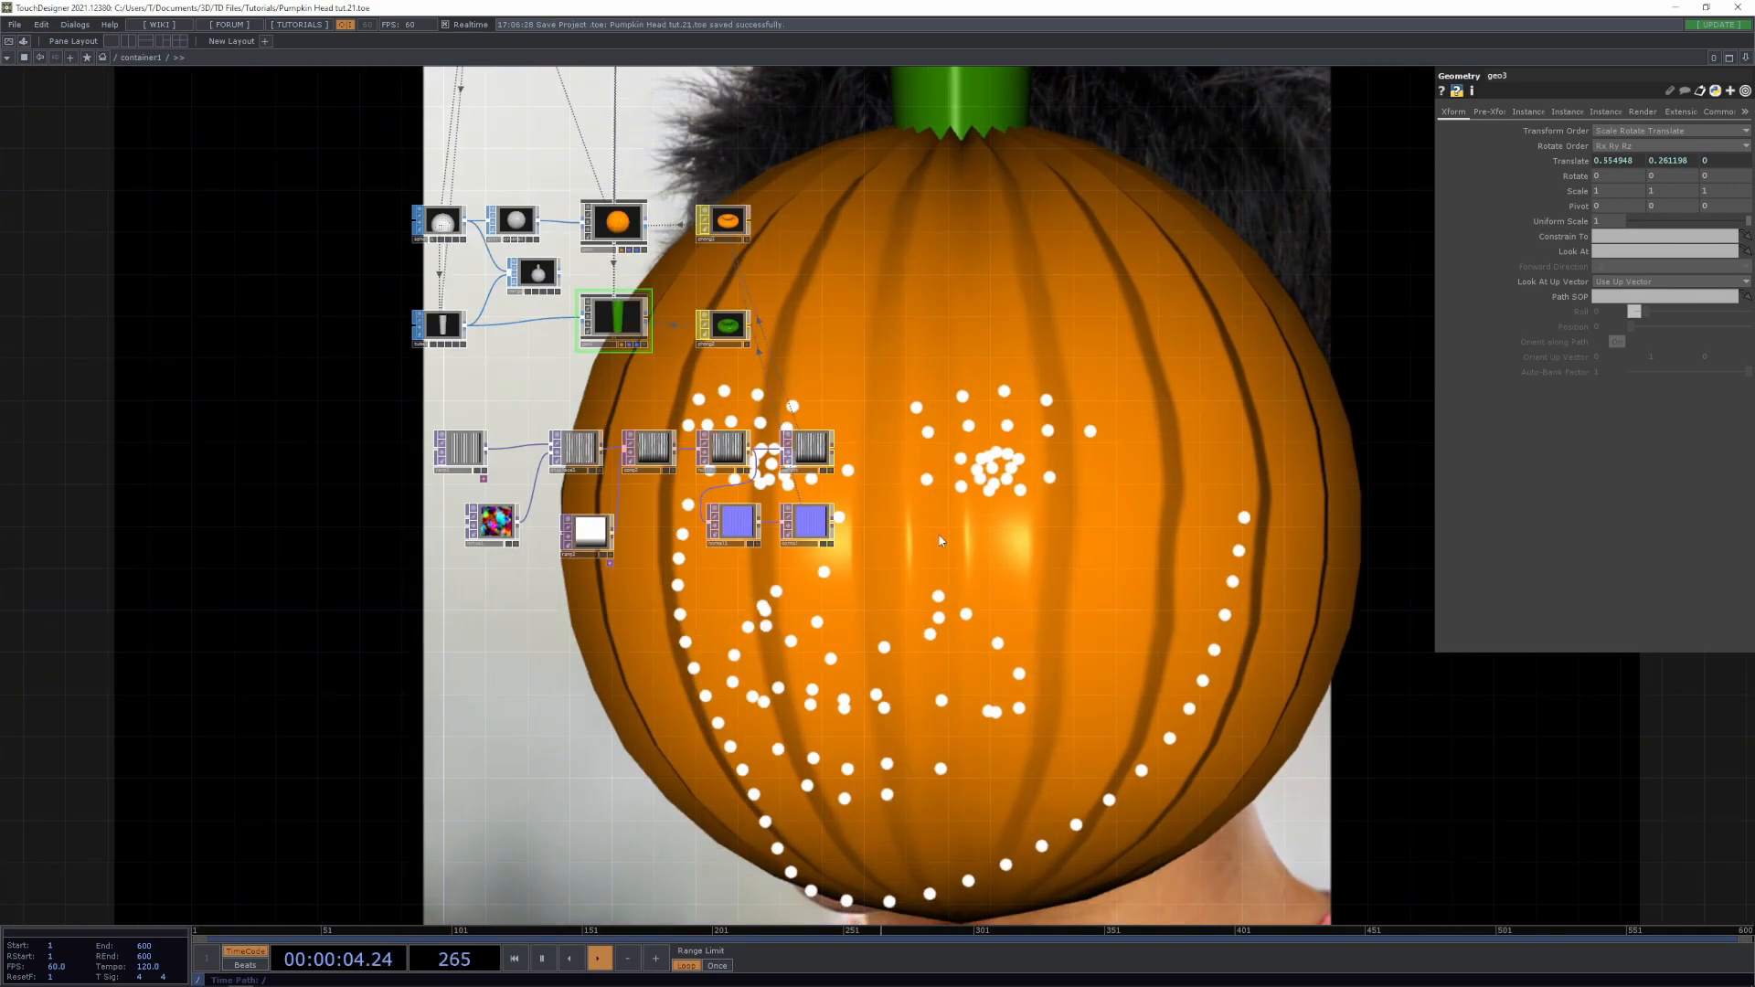
pyautogui.scroll(5, 778, 571)
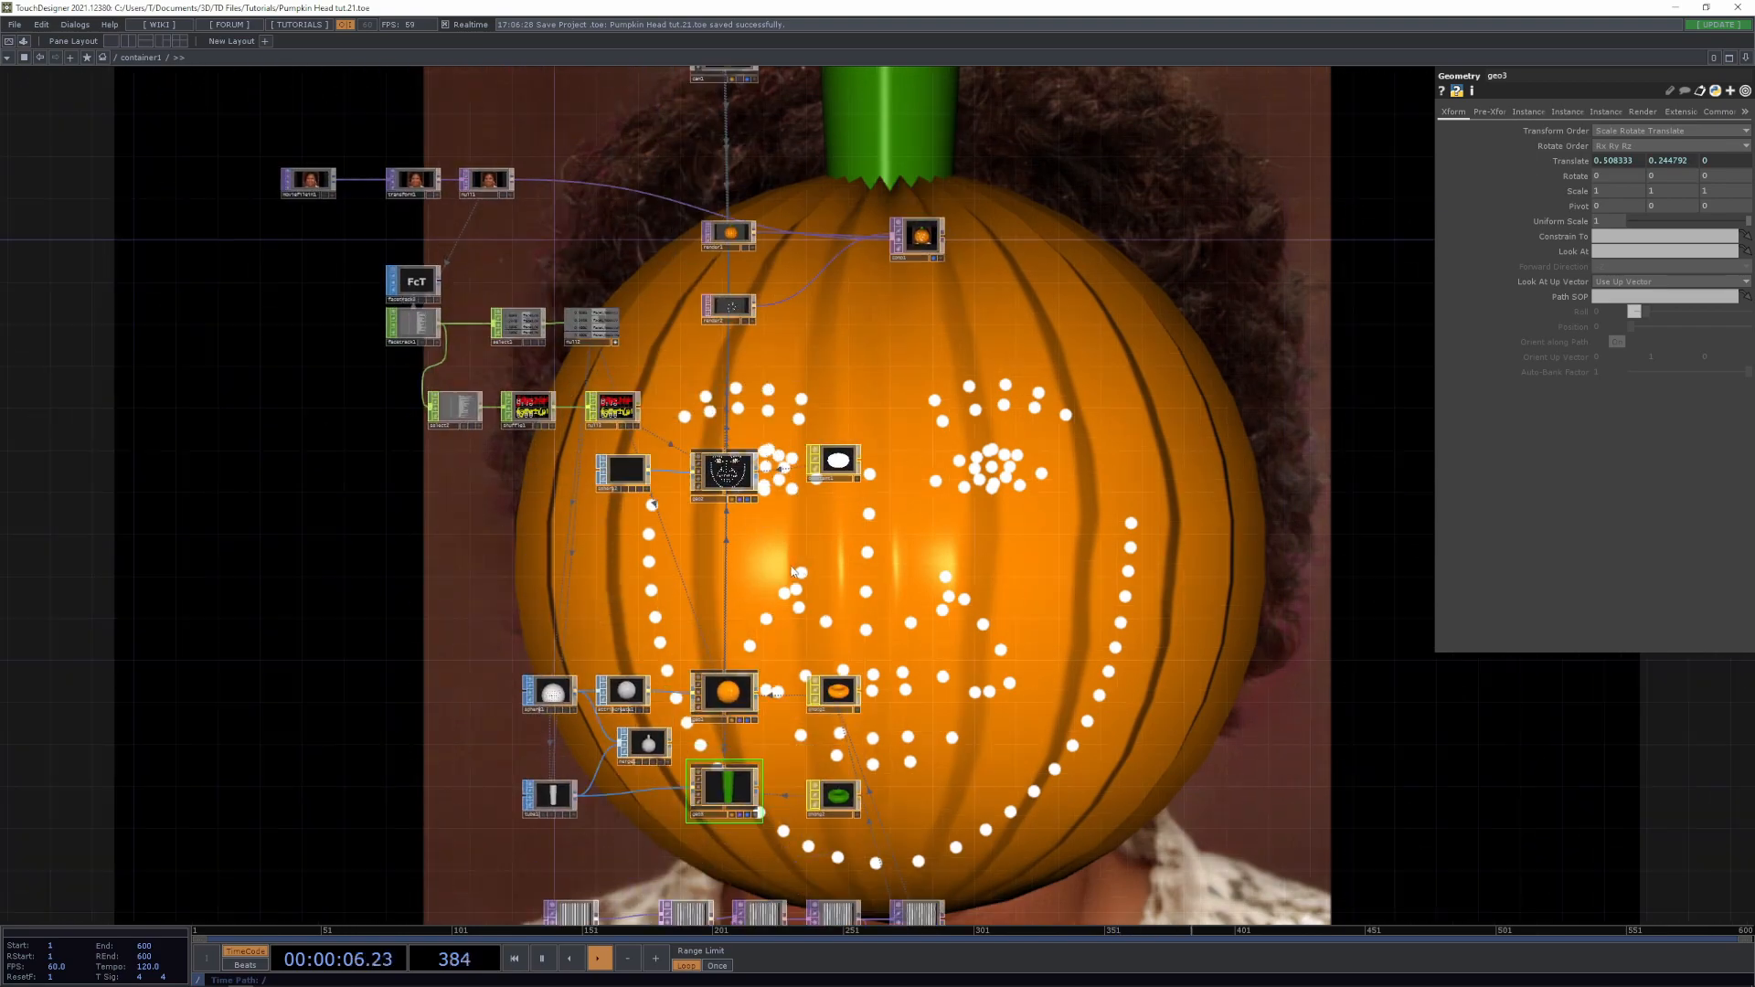
pyautogui.scroll(3, 871, 622)
pyautogui.moveTo(827, 516); pyautogui.dragTo(944, 680)
pyautogui.click(769, 592)
pyautogui.moveTo(539, 732); pyautogui.dragTo(599, 753)
pyautogui.moveTo(1126, 519); pyautogui.dragTo(1185, 549)
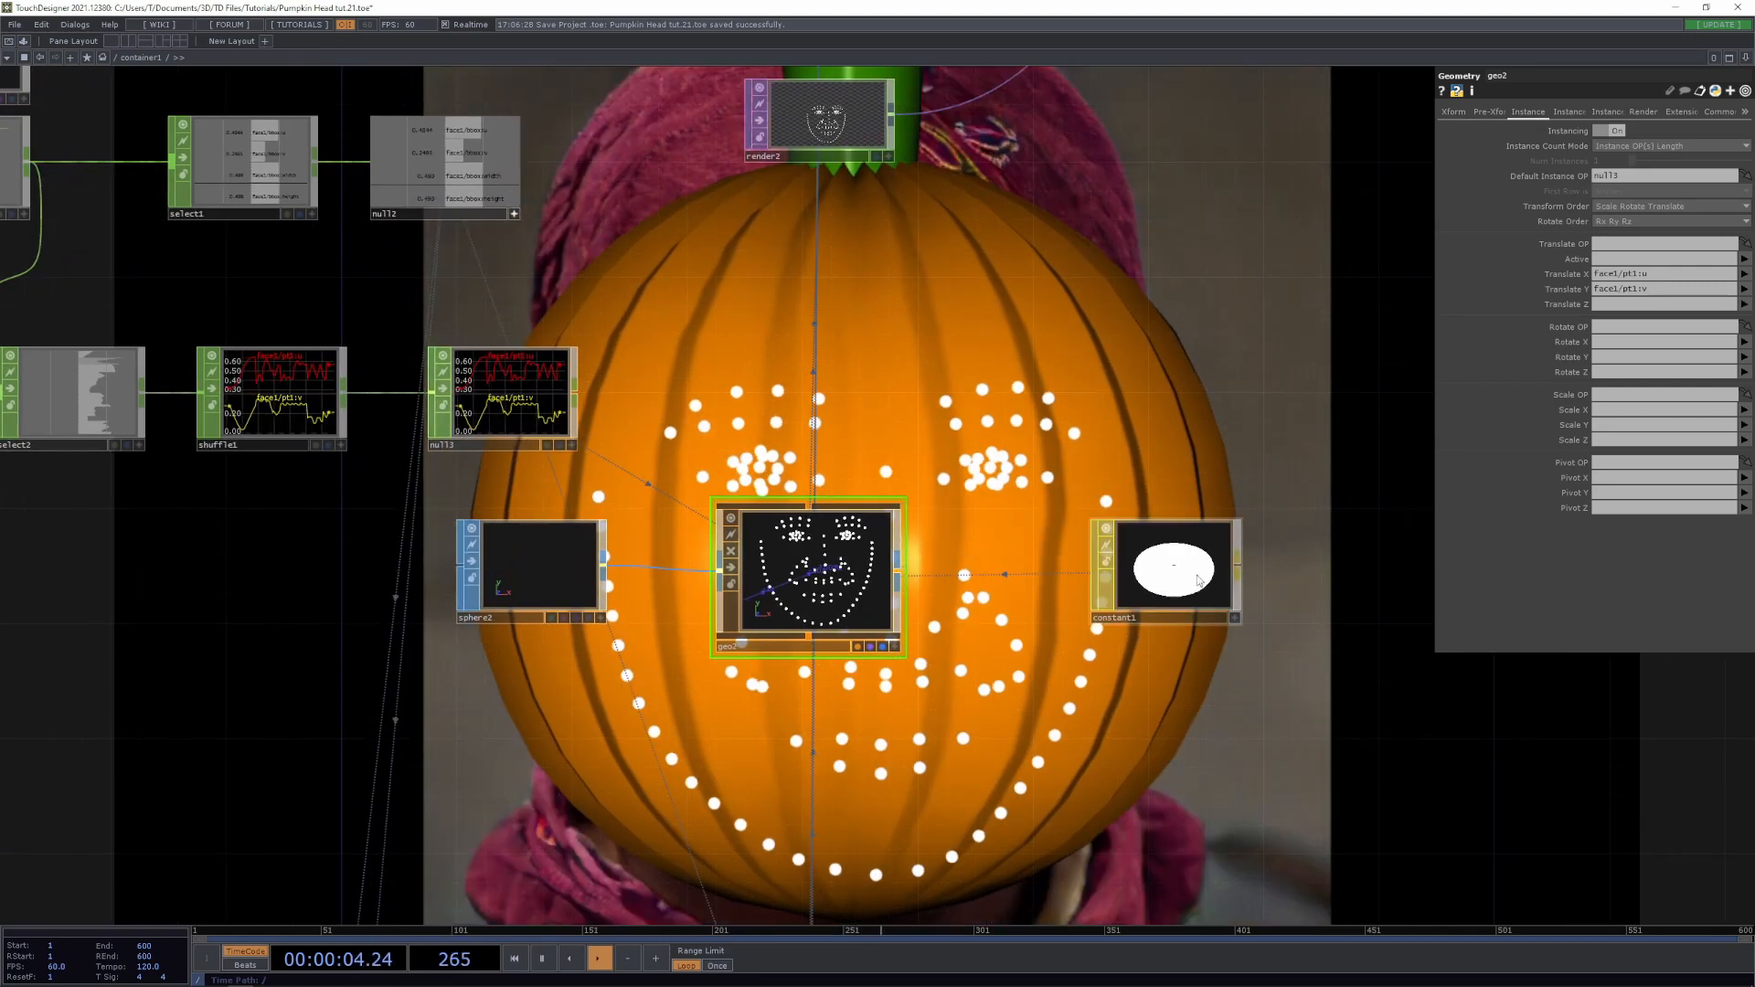
# Switch to Photos showing 126 Facial Landmarks.png and position its window beside the network to examine the numbered face points
pyautogui.moveTo(804, 583); pyautogui.dragTo(862, 554)
pyautogui.moveTo(1388, 426); pyautogui.dragTo(957, 454)
pyautogui.moveTo(1071, 489); pyautogui.dragTo(854, 515)
pyautogui.hotkey('alt', 'Tab')
pyautogui.click(907, 448)
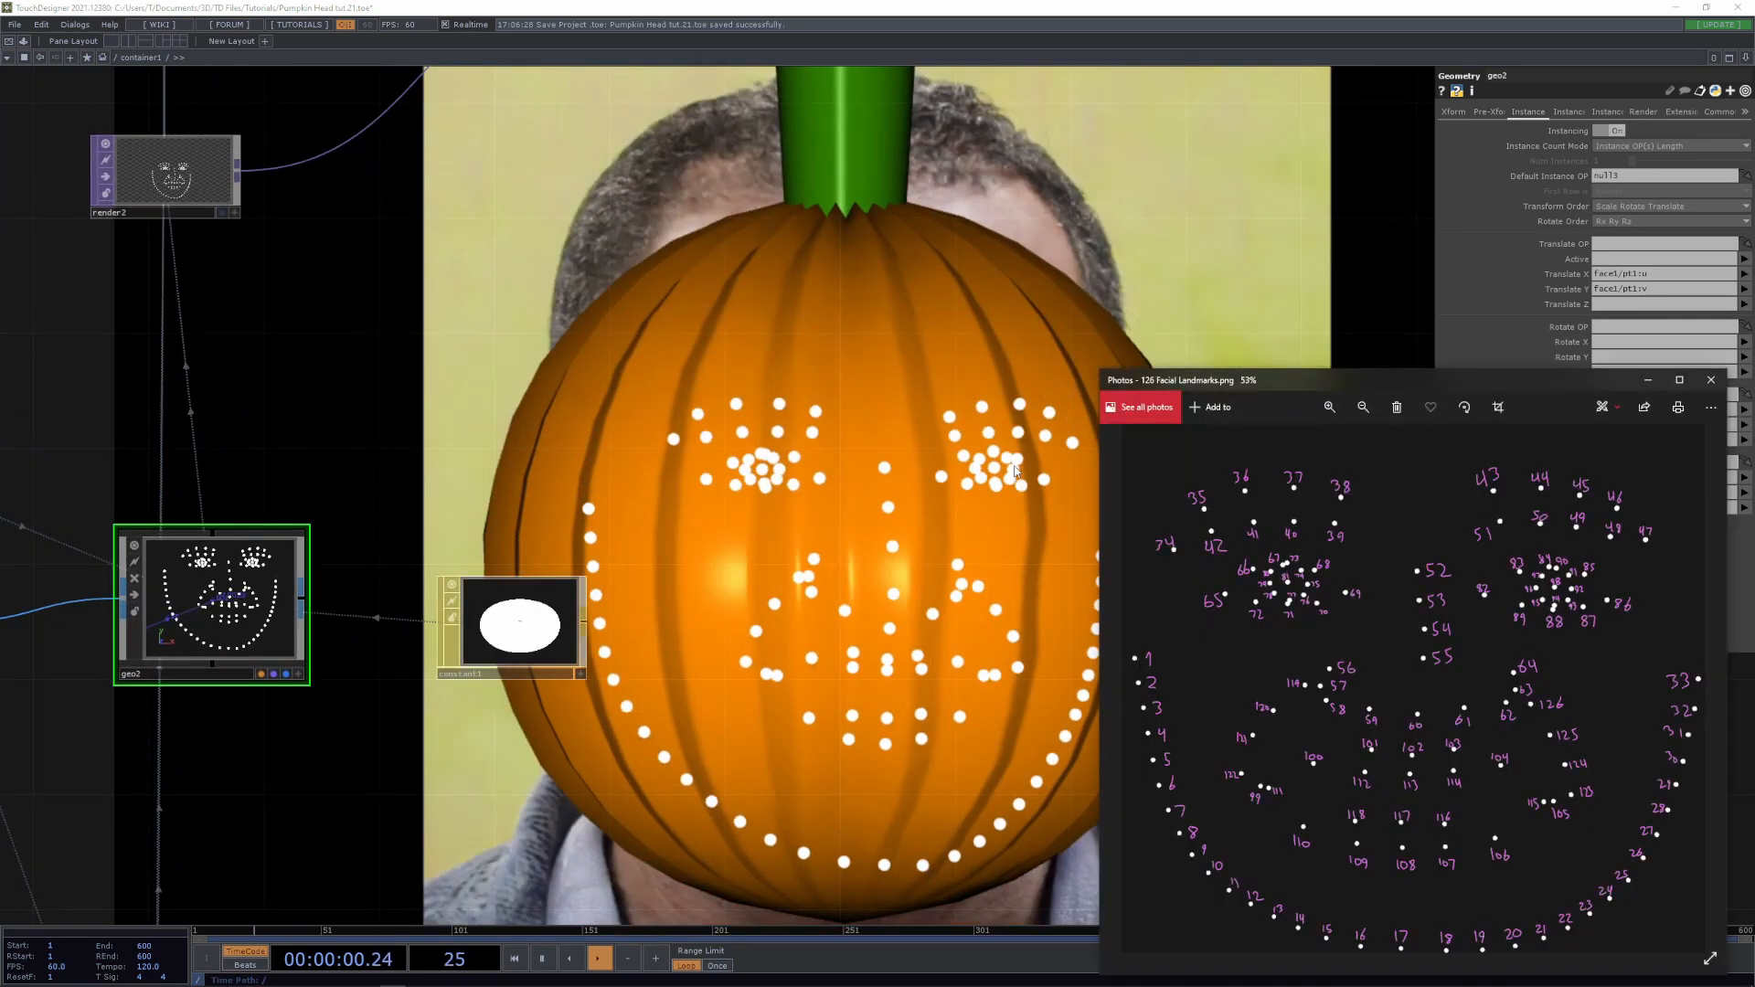
pyautogui.moveTo(1389, 380); pyautogui.dragTo(1407, 309)
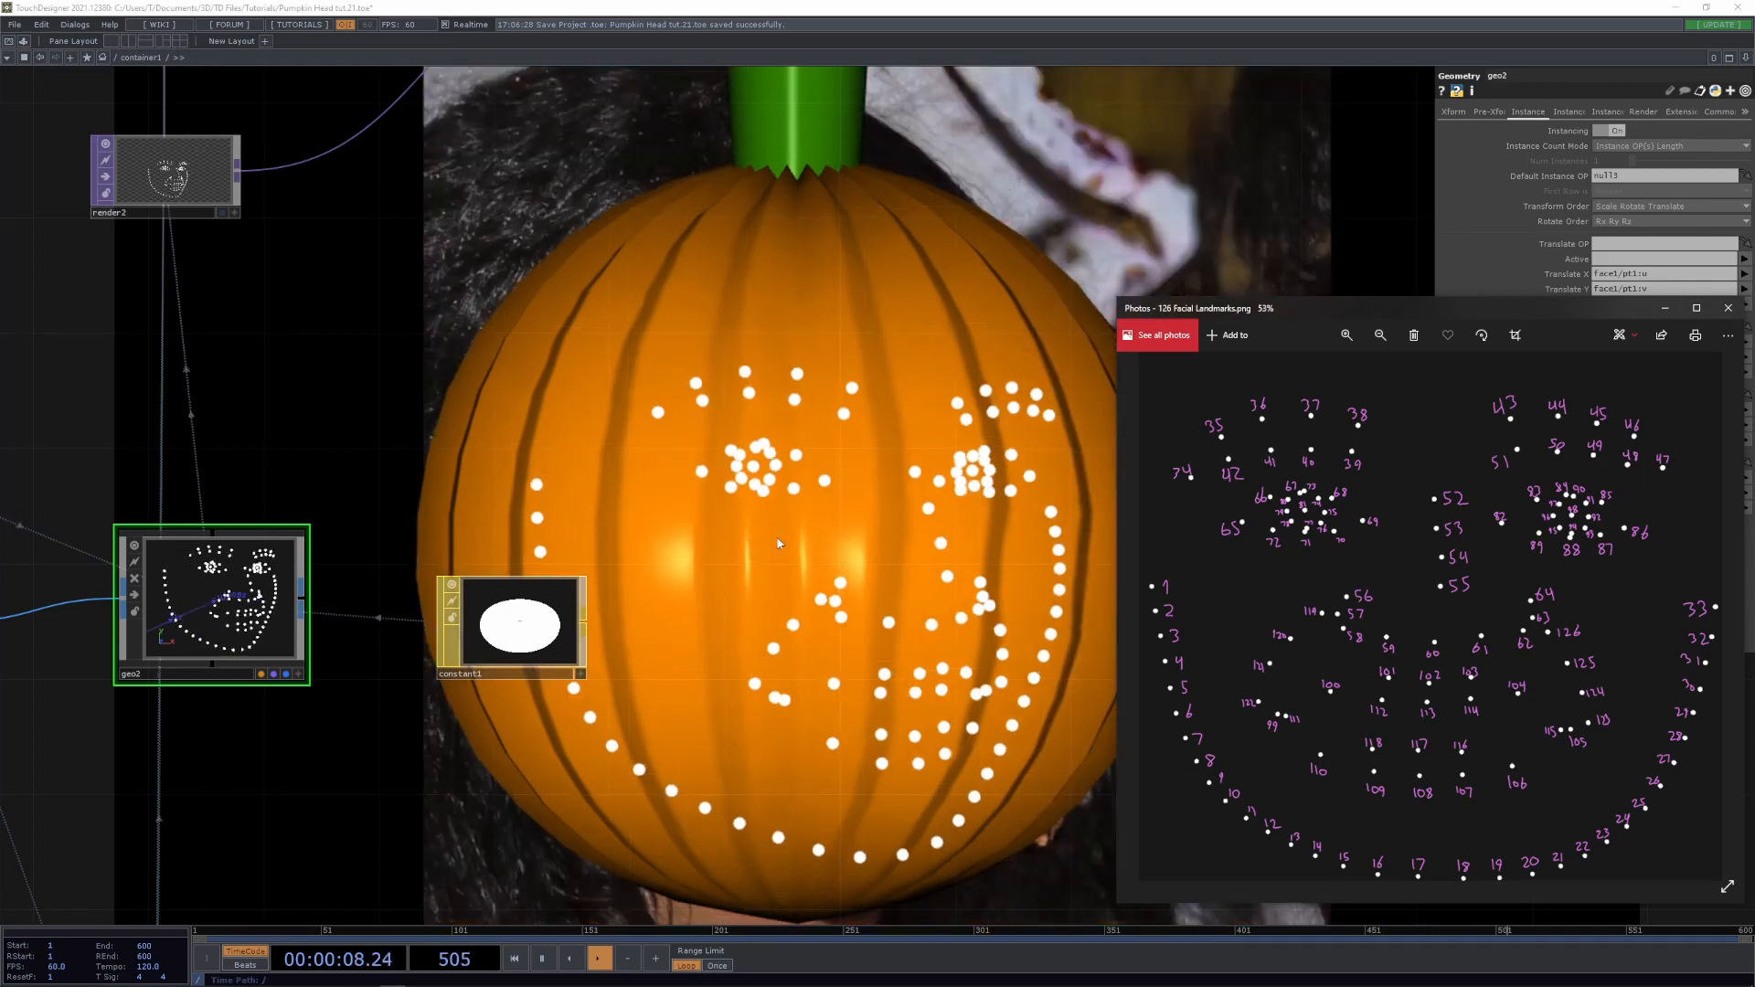
# Move shuffle1 and null3 aside and insert a Select CHOP between select2 and shuffle1
pyautogui.moveTo(369, 423); pyautogui.dragTo(775, 391)
pyautogui.moveTo(353, 720); pyautogui.dragTo(906, 714)
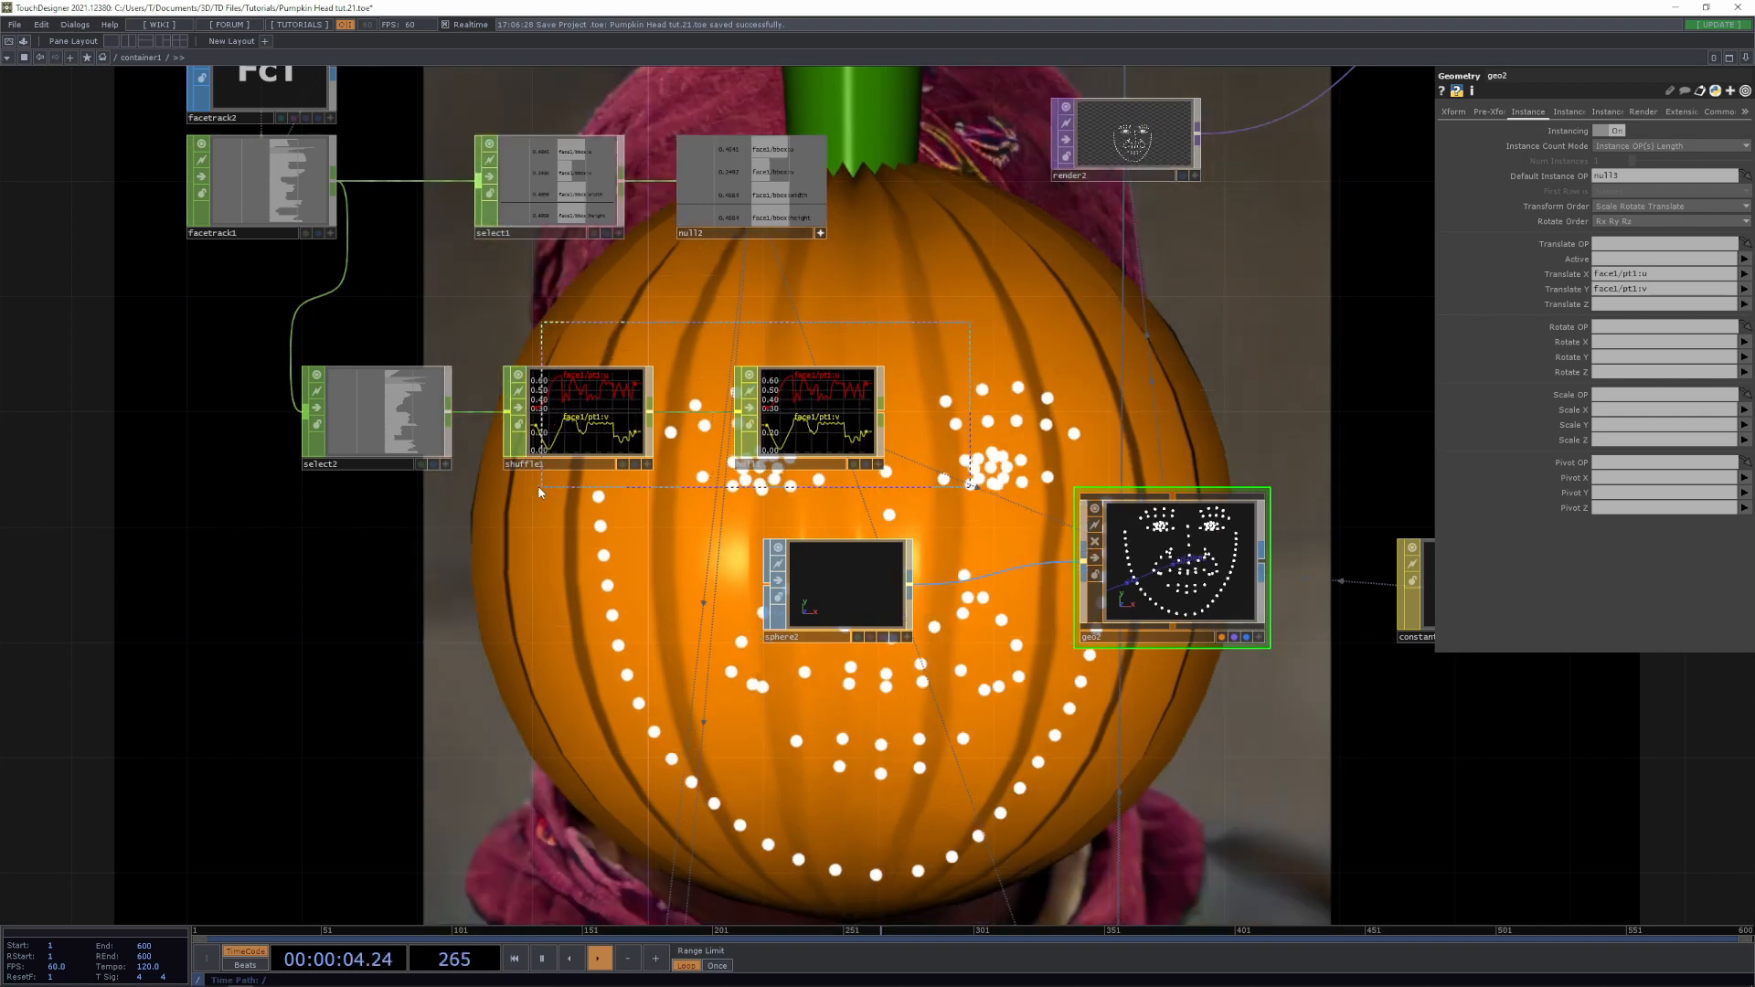
pyautogui.moveTo(592, 428); pyautogui.dragTo(700, 425)
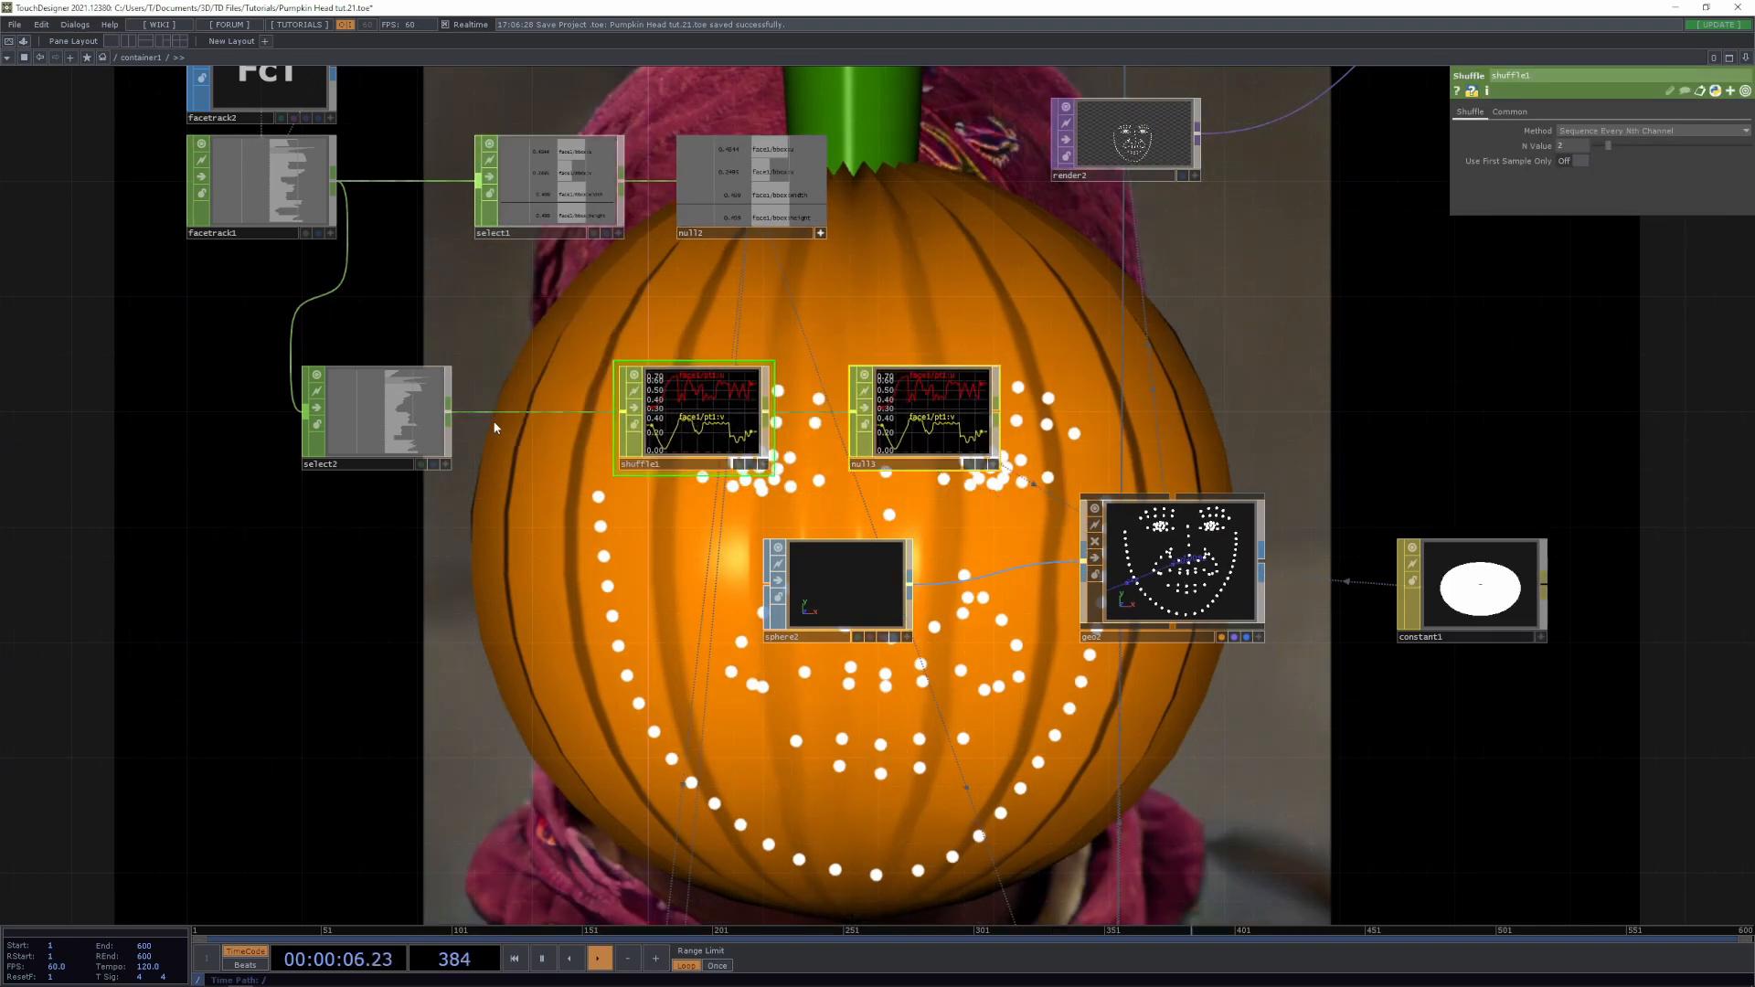
pyautogui.rightClick(499, 412)
pyautogui.click(549, 400)
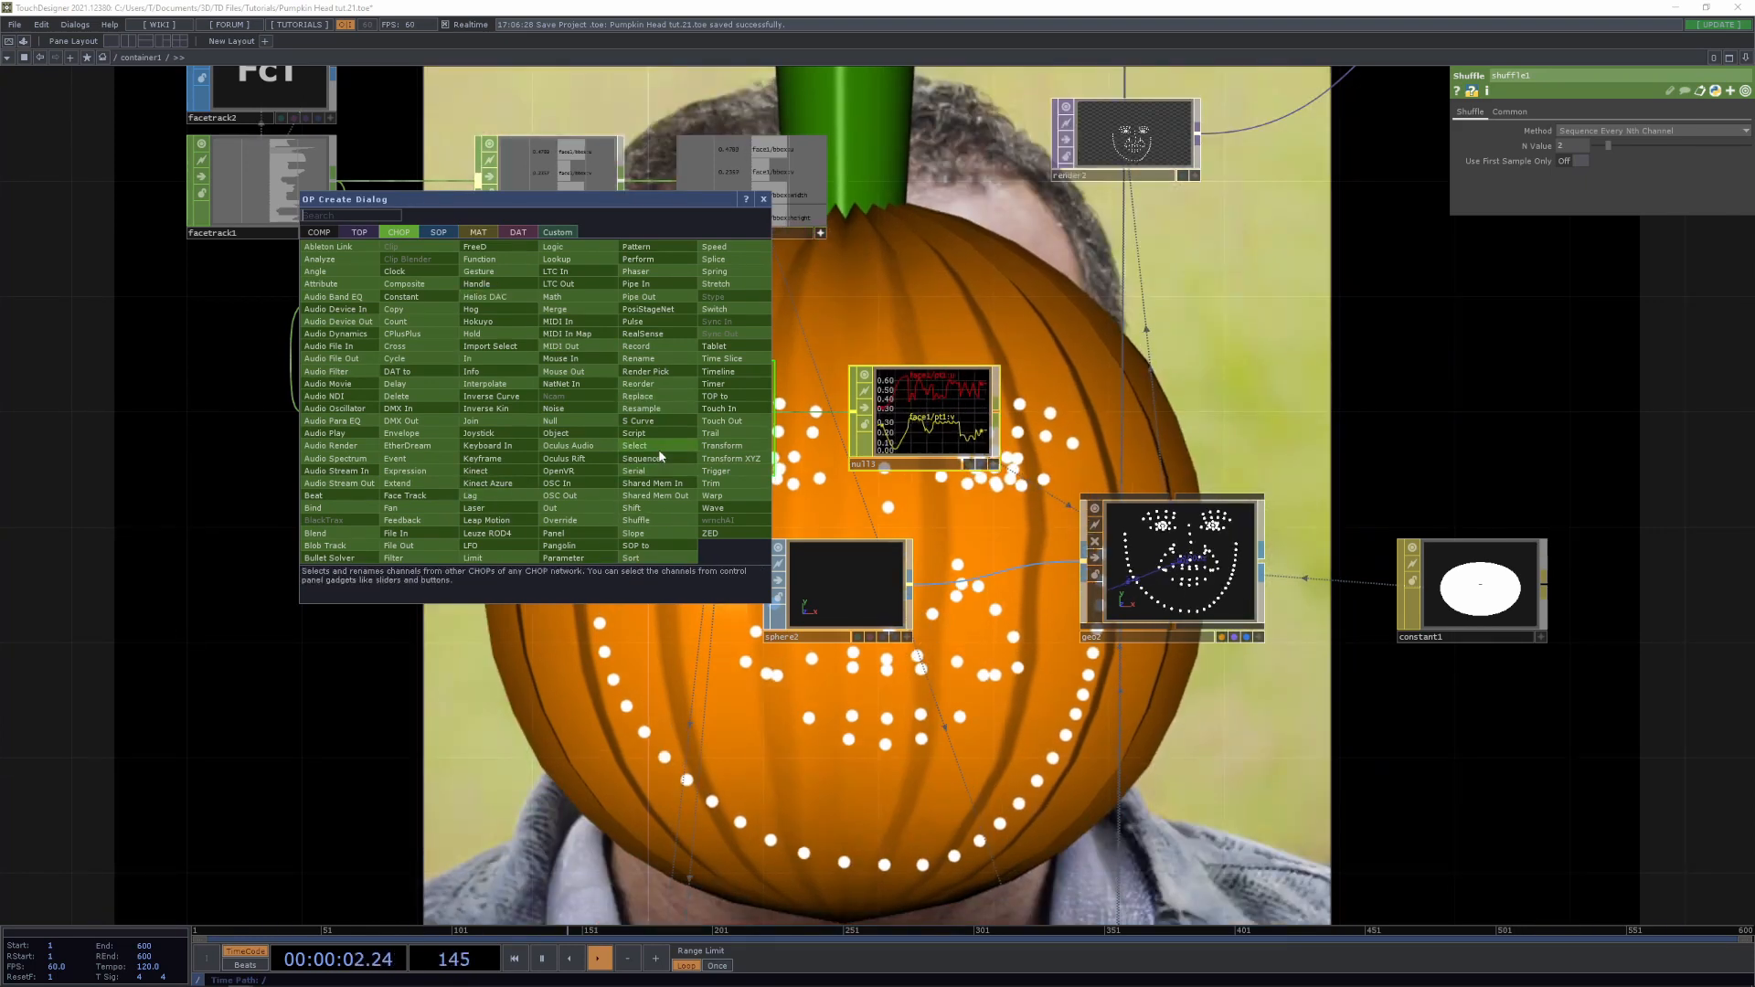
pyautogui.click(634, 446)
pyautogui.click(549, 423)
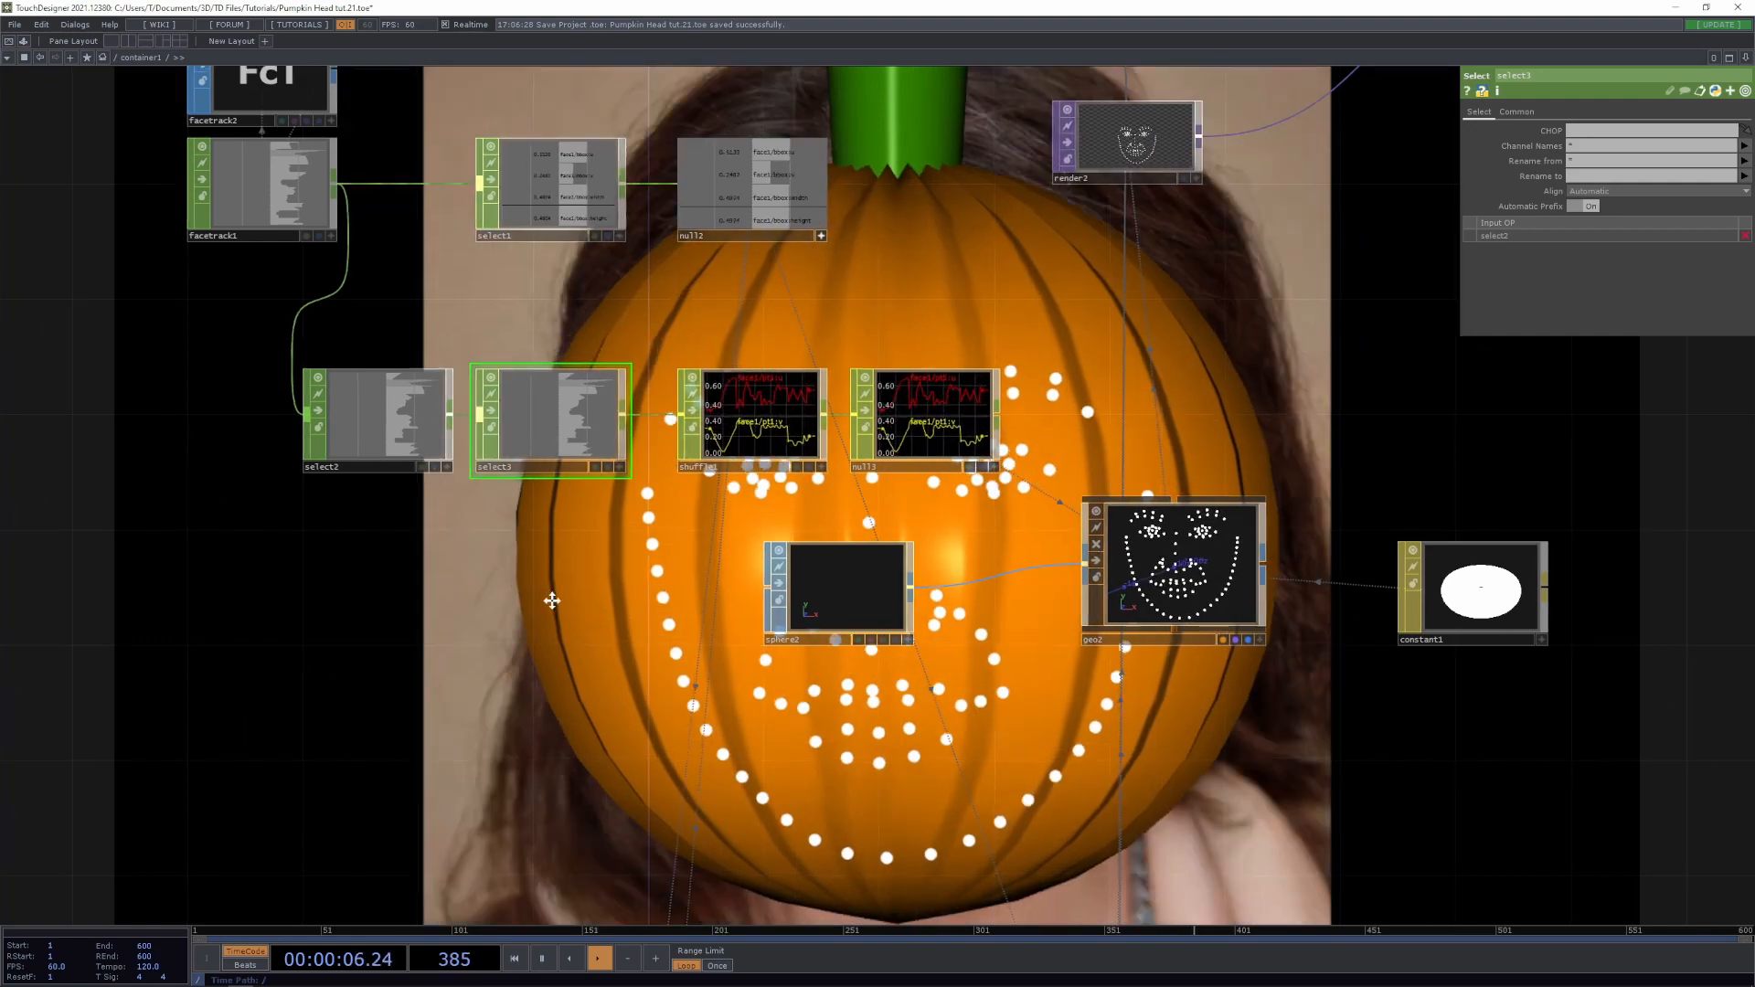
# Set select3's Channel Names to *pt[1]:? so it passes only the first face point's channels
pyautogui.moveTo(551, 598); pyautogui.dragTo(653, 716)
pyautogui.scroll(7, 636, 631)
pyautogui.moveTo(636, 631); pyautogui.dragTo(645, 812)
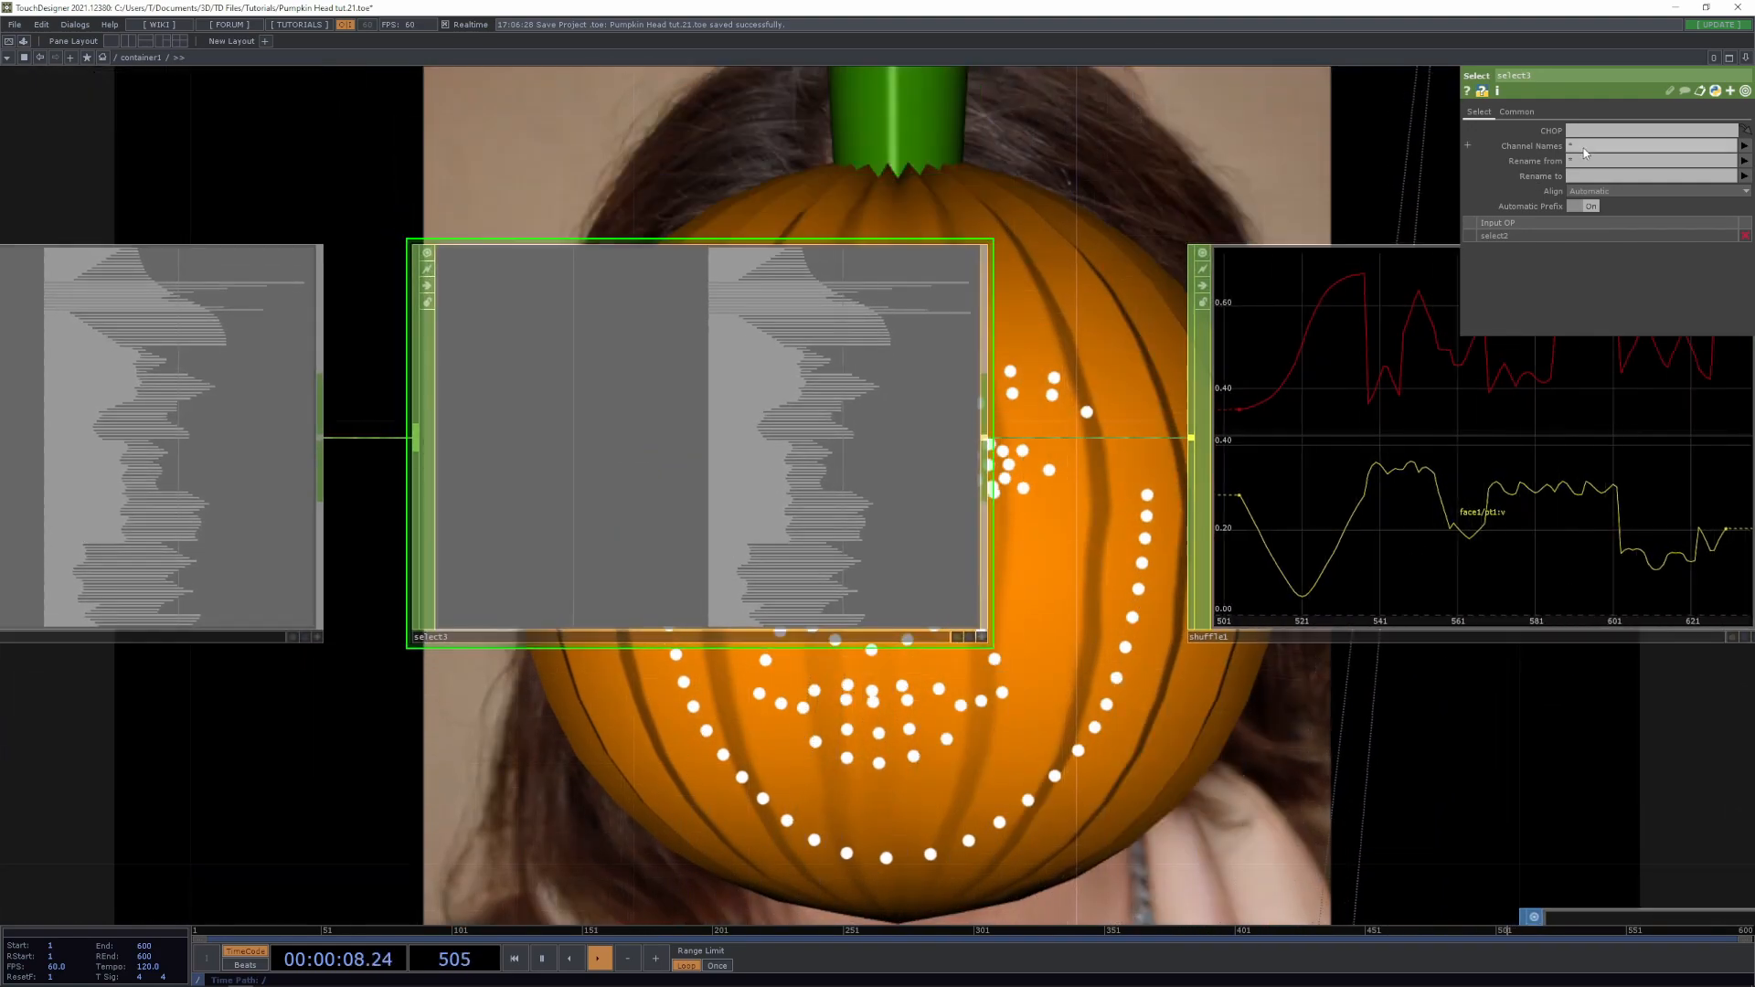
pyautogui.scroll(5, 744, 282)
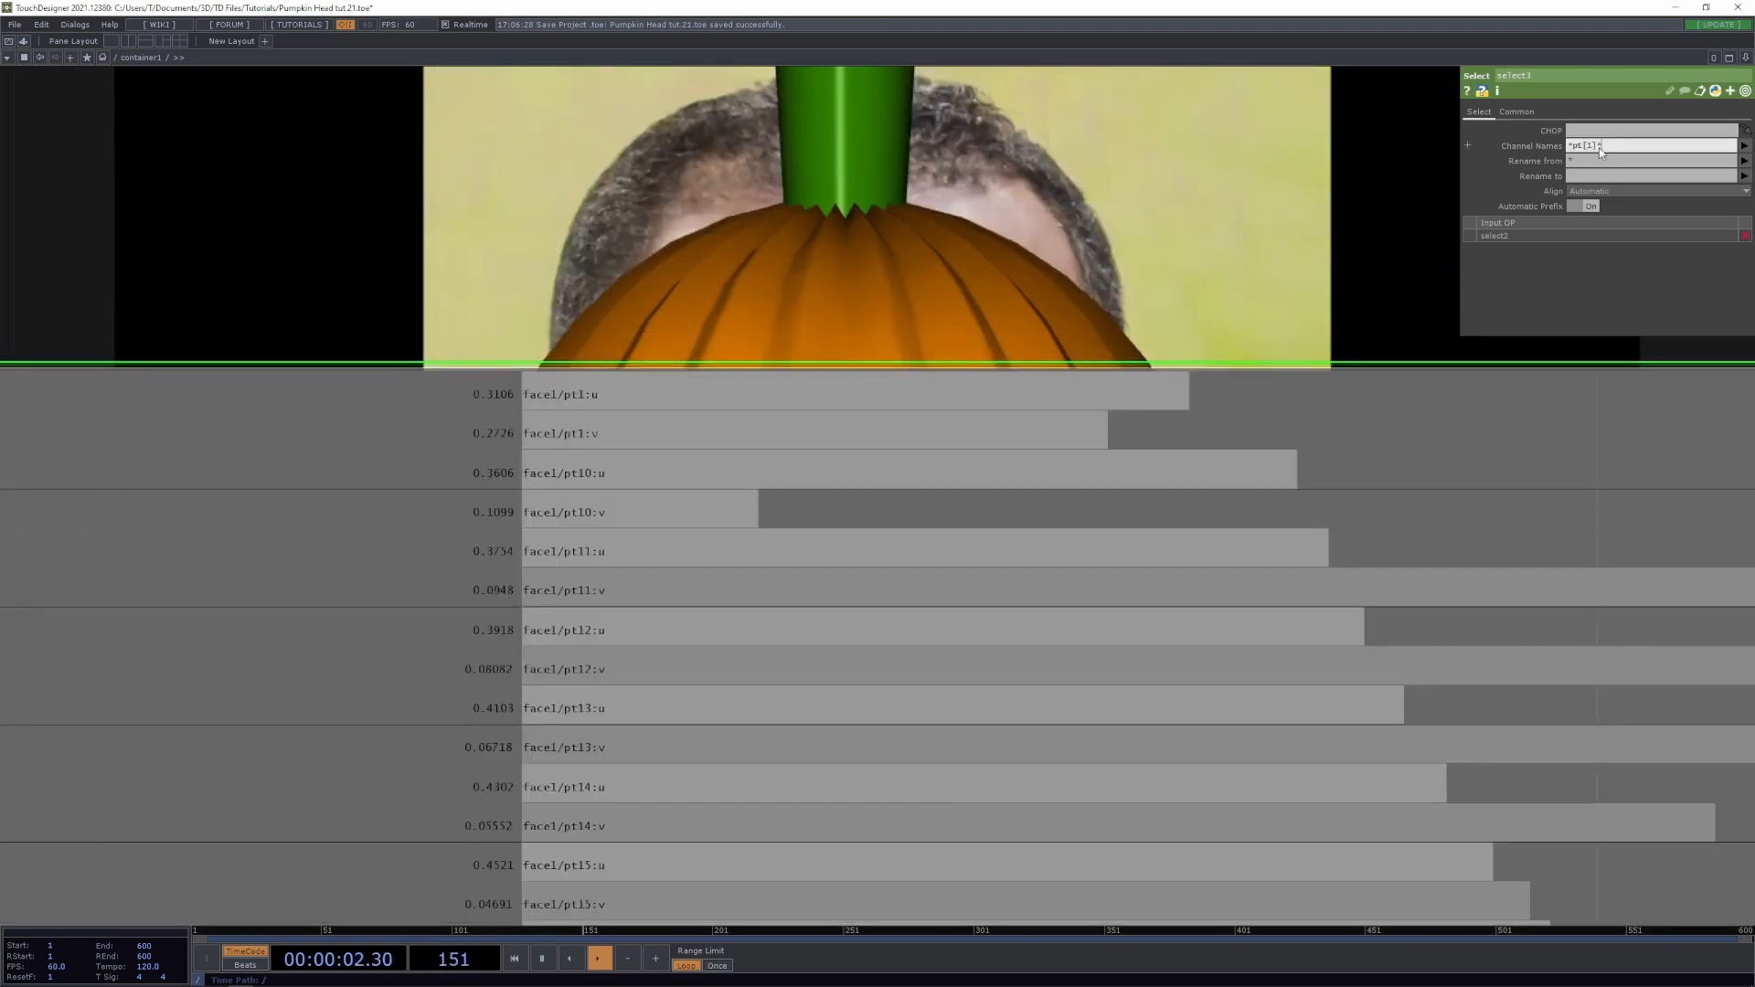
pyautogui.press('BackSpace')
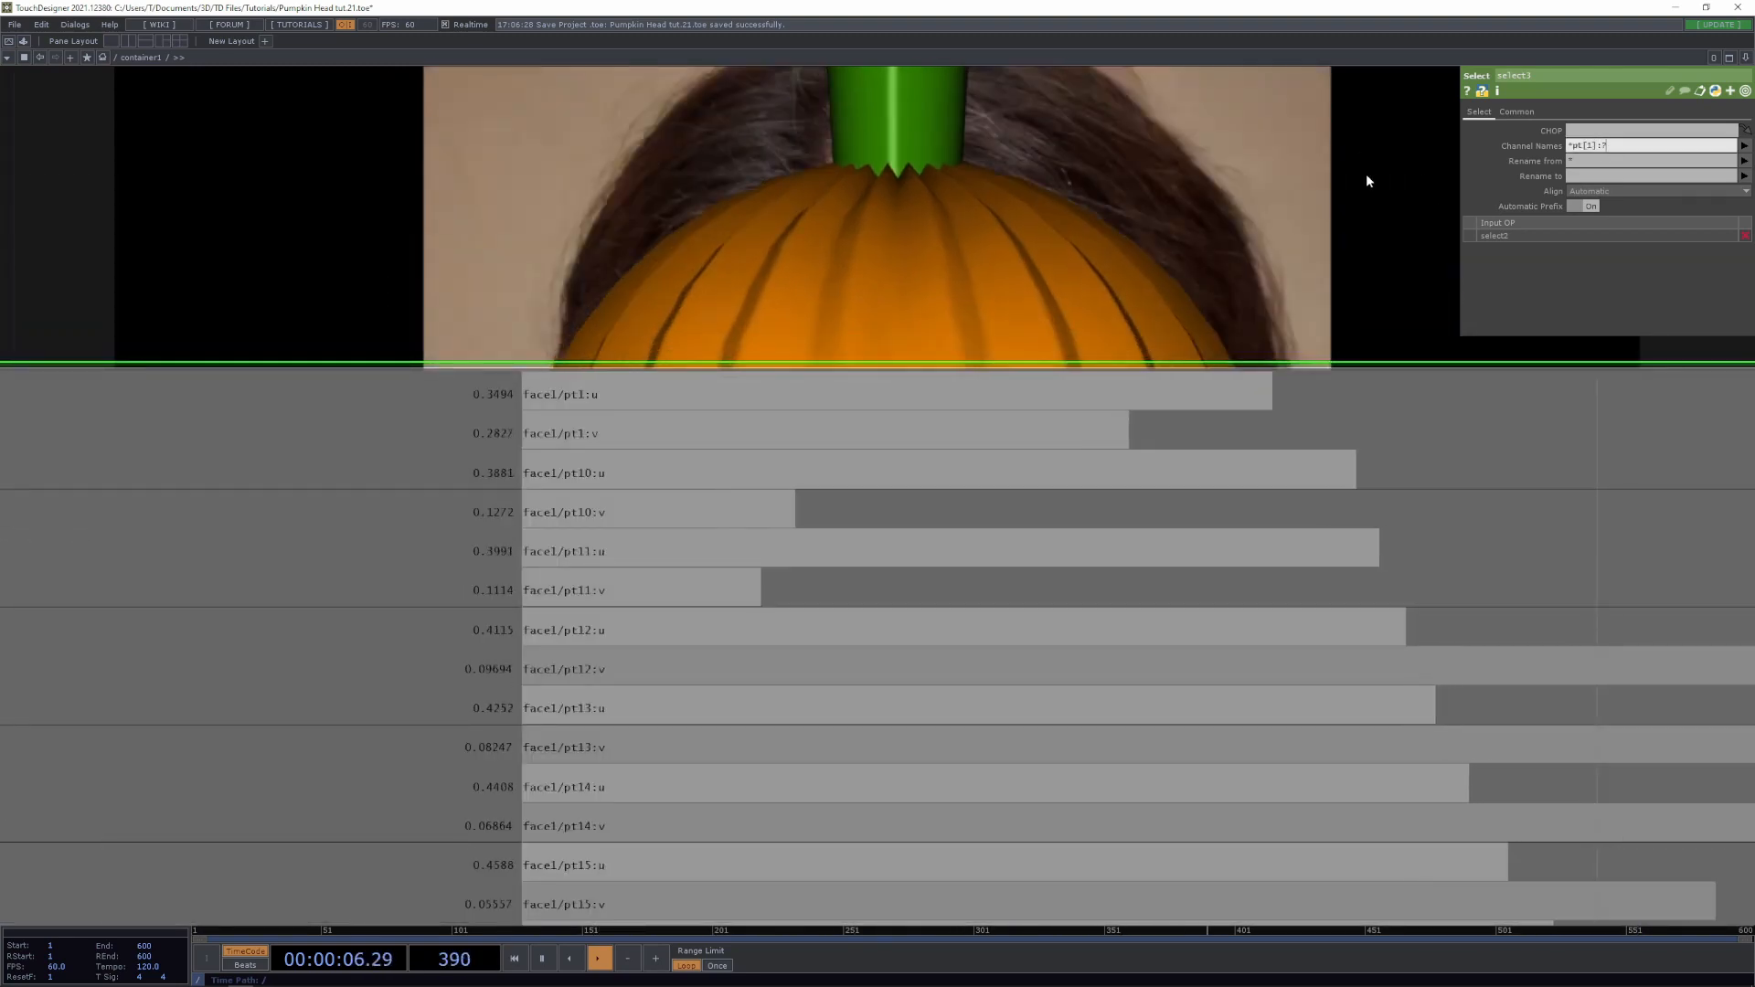
pyautogui.press('Return')
pyautogui.scroll(-10, 1318, 229)
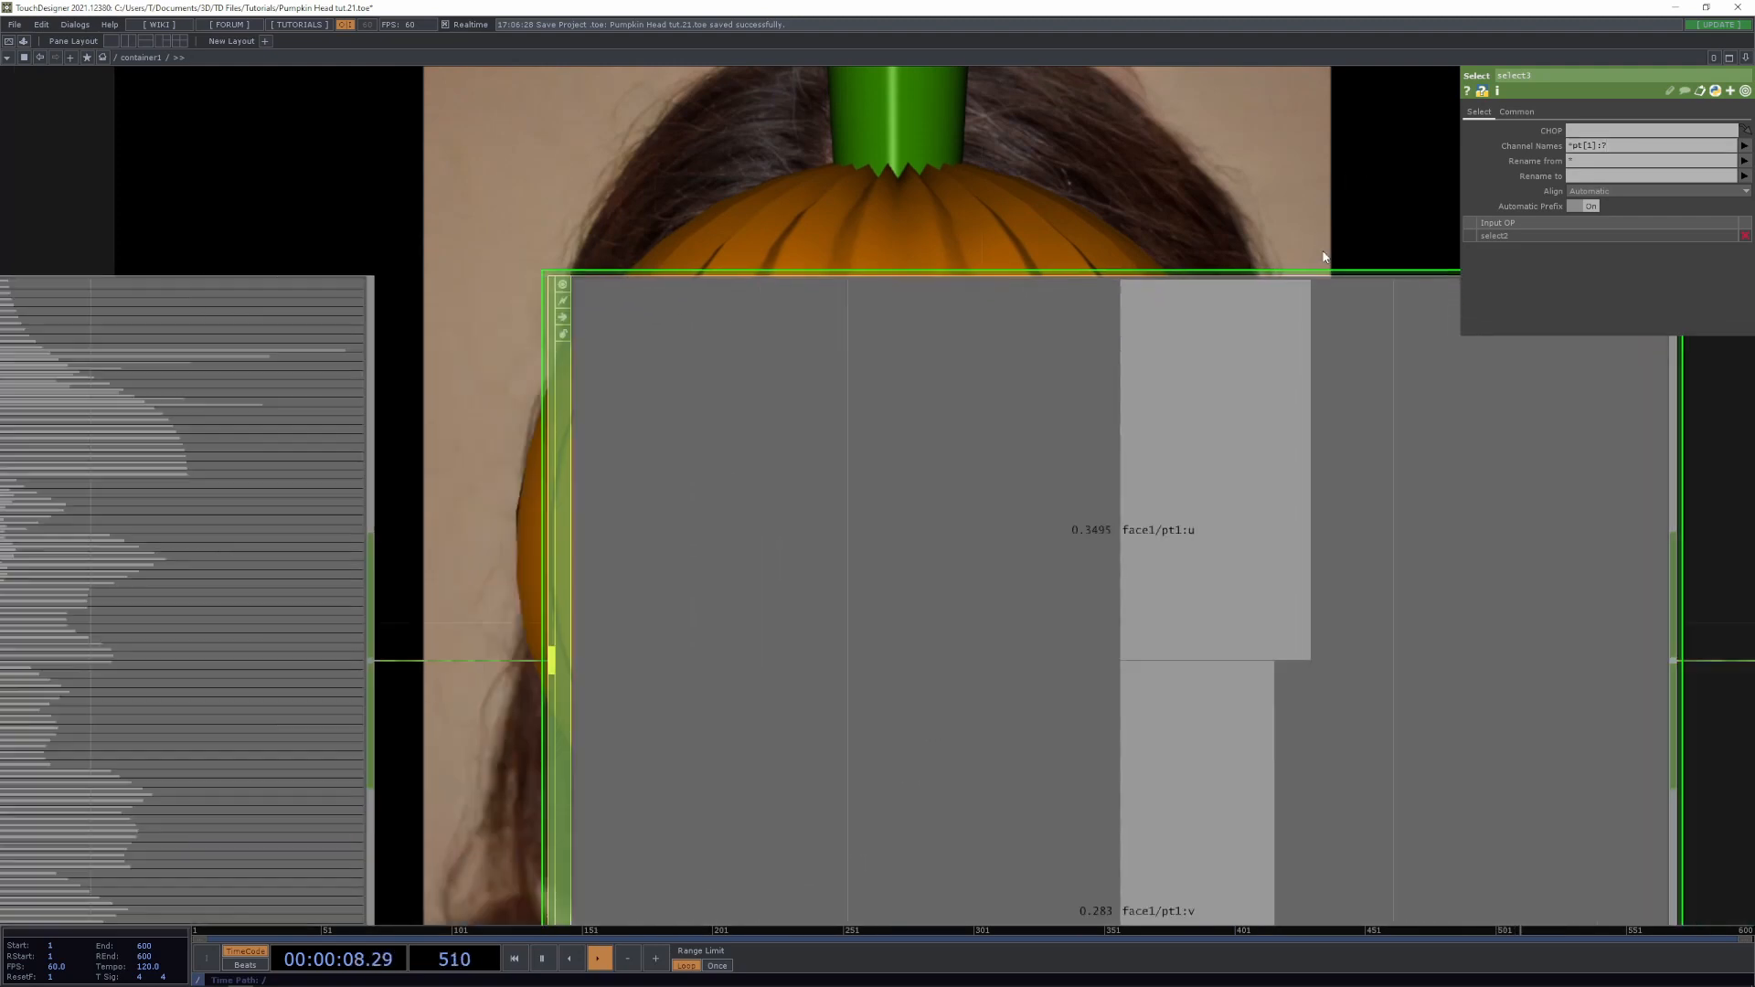
# Set select3's Channel Names to *pt[1-5]:? and check the instanced points in geo2
pyautogui.scroll(-5, 1291, 266)
pyautogui.moveTo(1541, 587); pyautogui.dragTo(1368, 674)
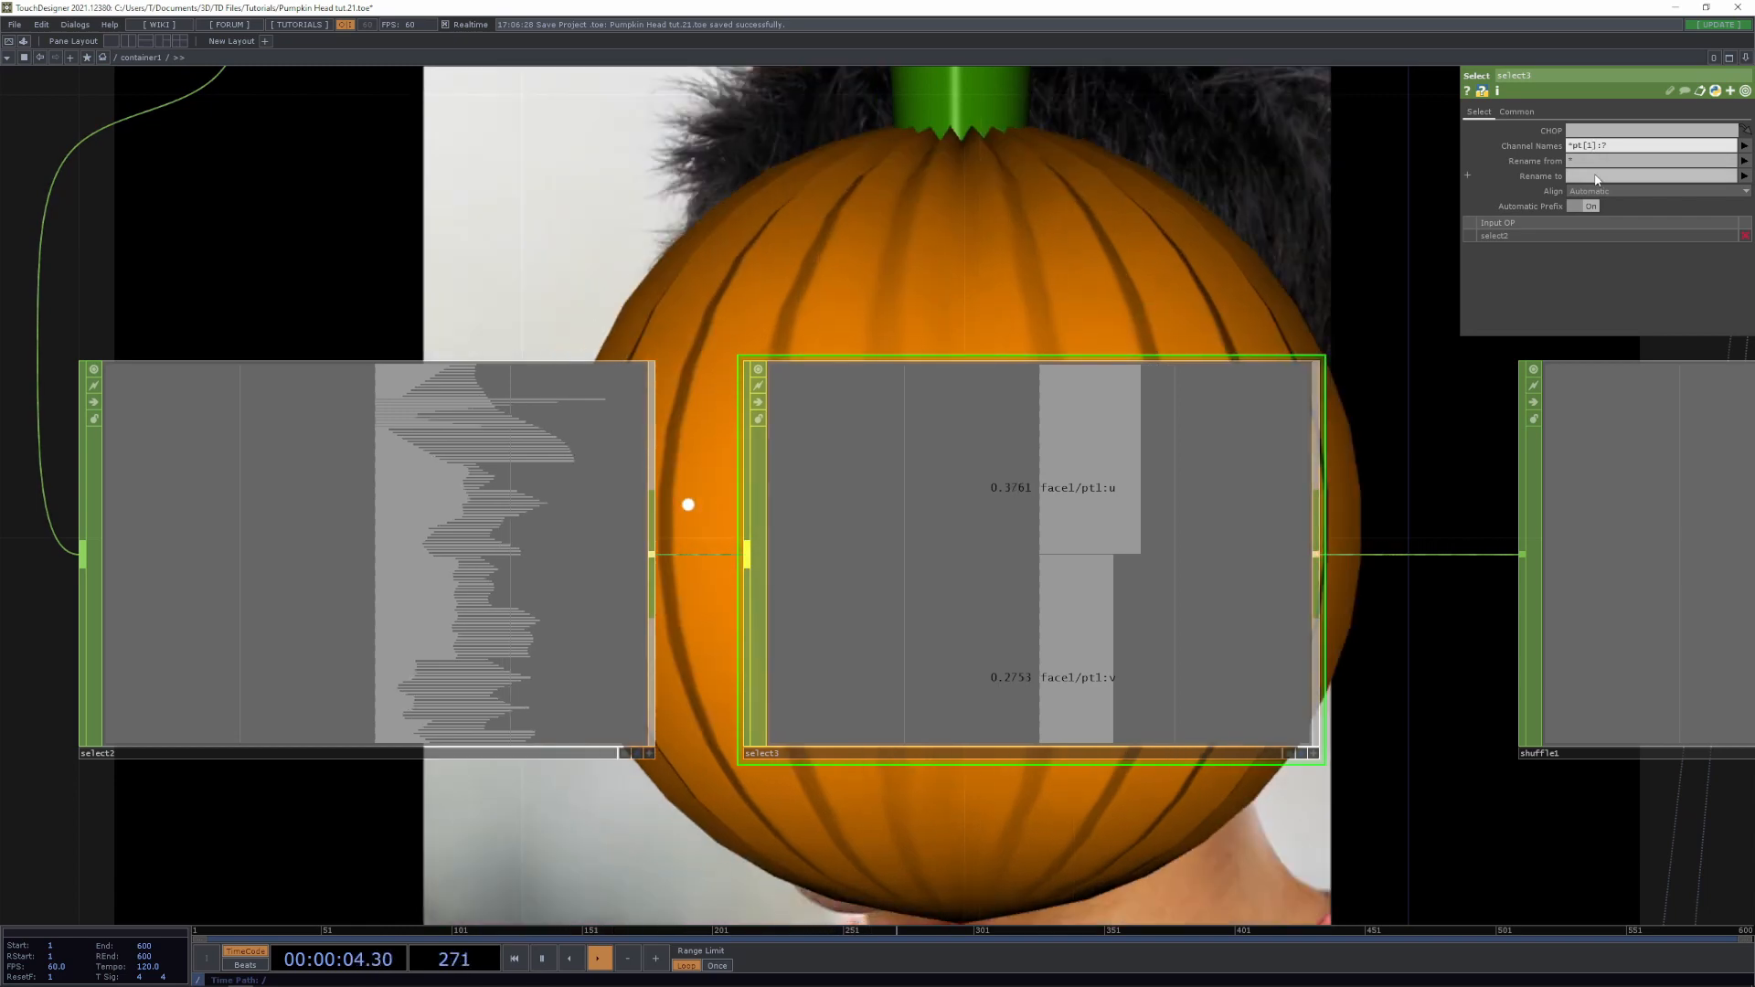
pyautogui.moveTo(1316, 242); pyautogui.dragTo(655, 510)
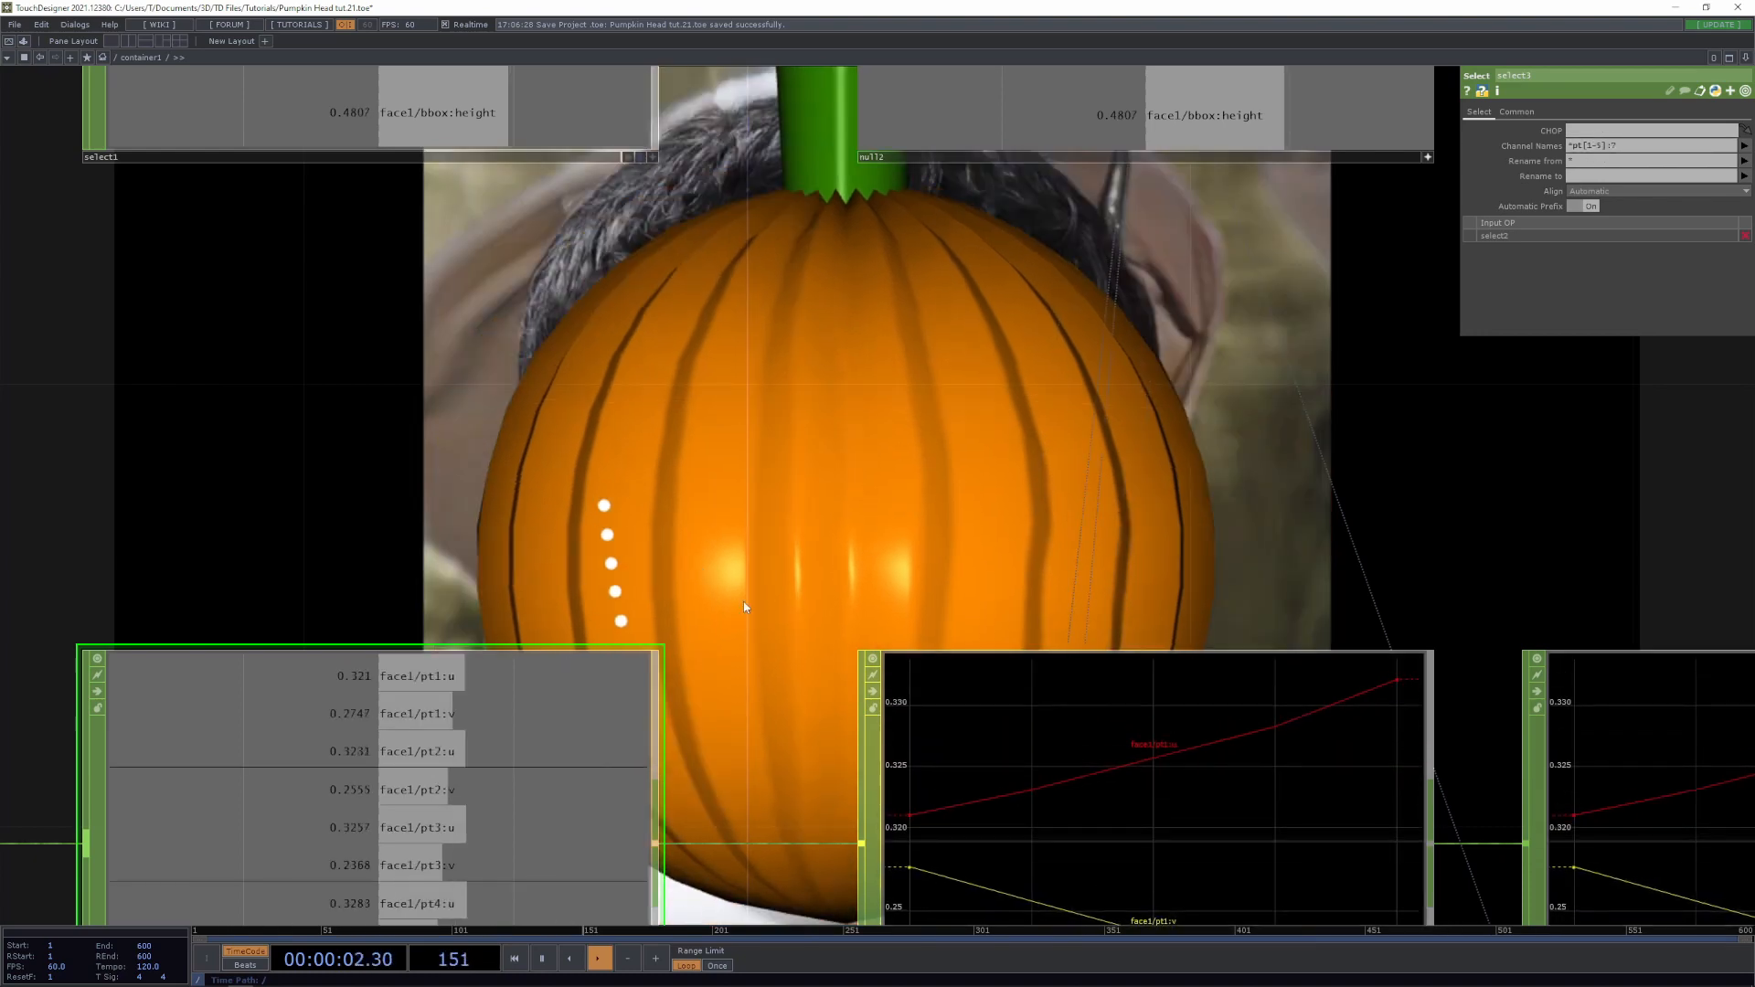
pyautogui.moveTo(803, 666); pyautogui.dragTo(735, 459)
pyautogui.scroll(-3, 735, 455)
pyautogui.moveTo(987, 776); pyautogui.dragTo(338, 733)
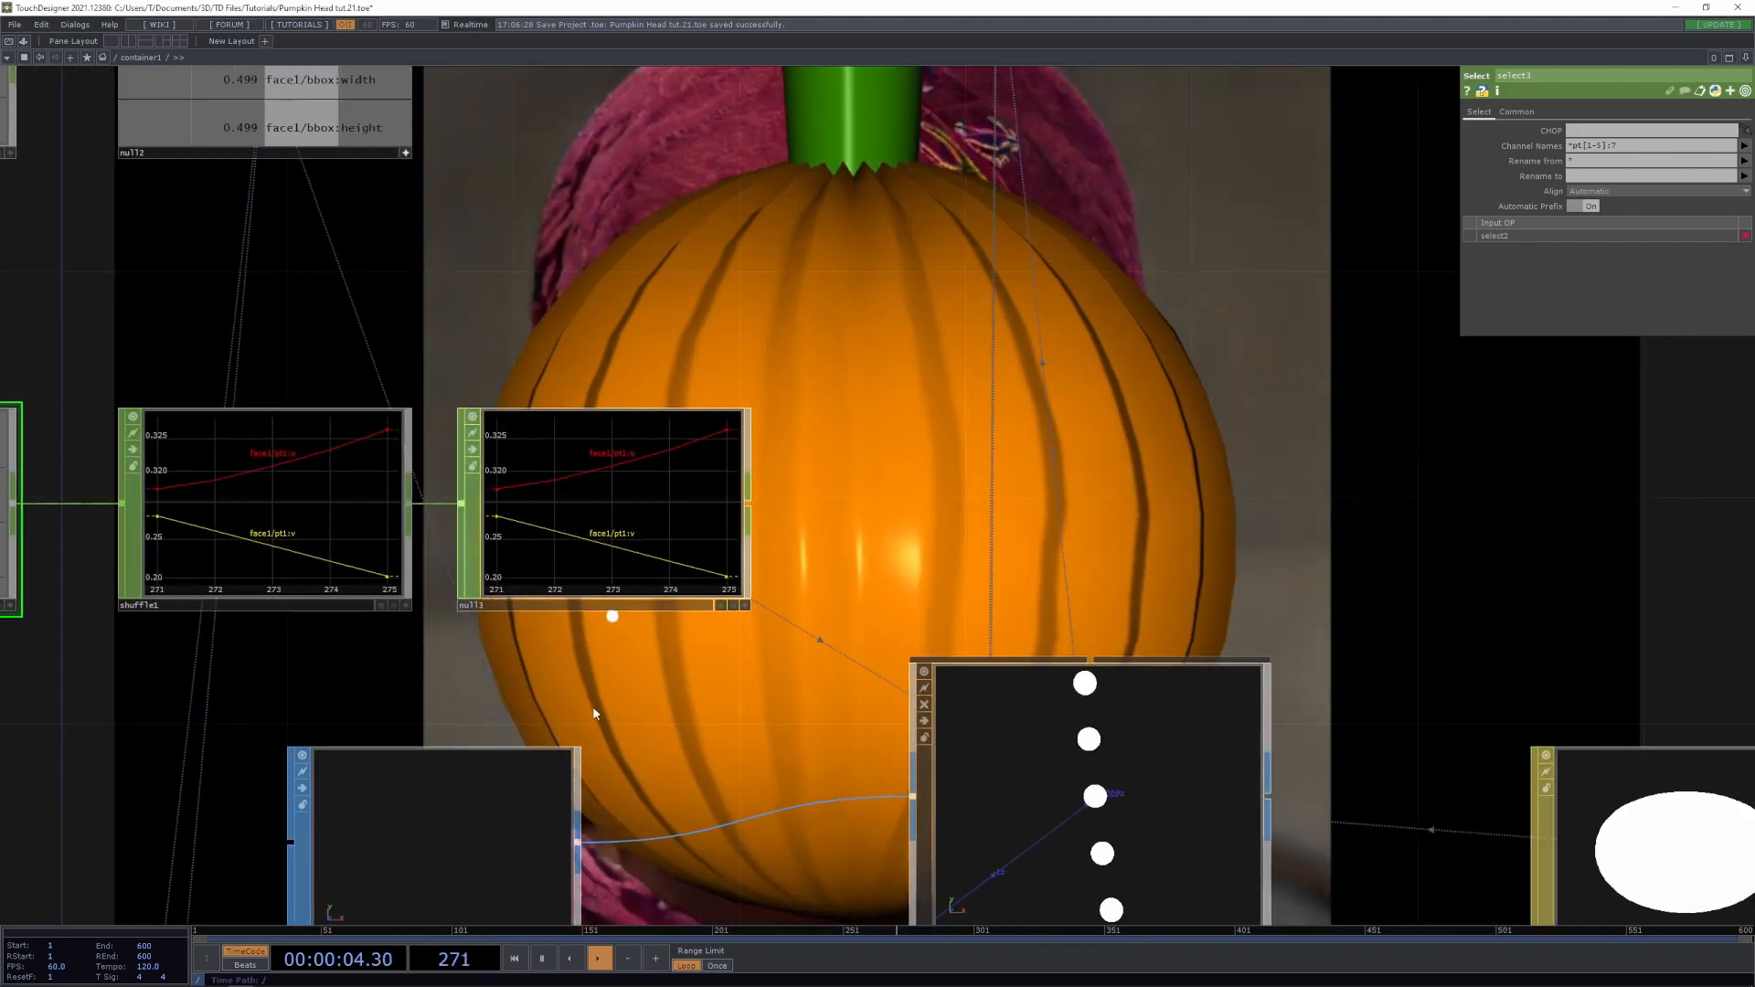
pyautogui.moveTo(723, 755); pyautogui.dragTo(1320, 891)
pyautogui.moveTo(1125, 835); pyautogui.dragTo(425, 474)
# Look up the left-hand eye's point numbers in Photos' 126 Facial Landmarks.png and set select3's Channel Names to *pt[65-81]:?
pyautogui.hotkey('alt', 'Tab')
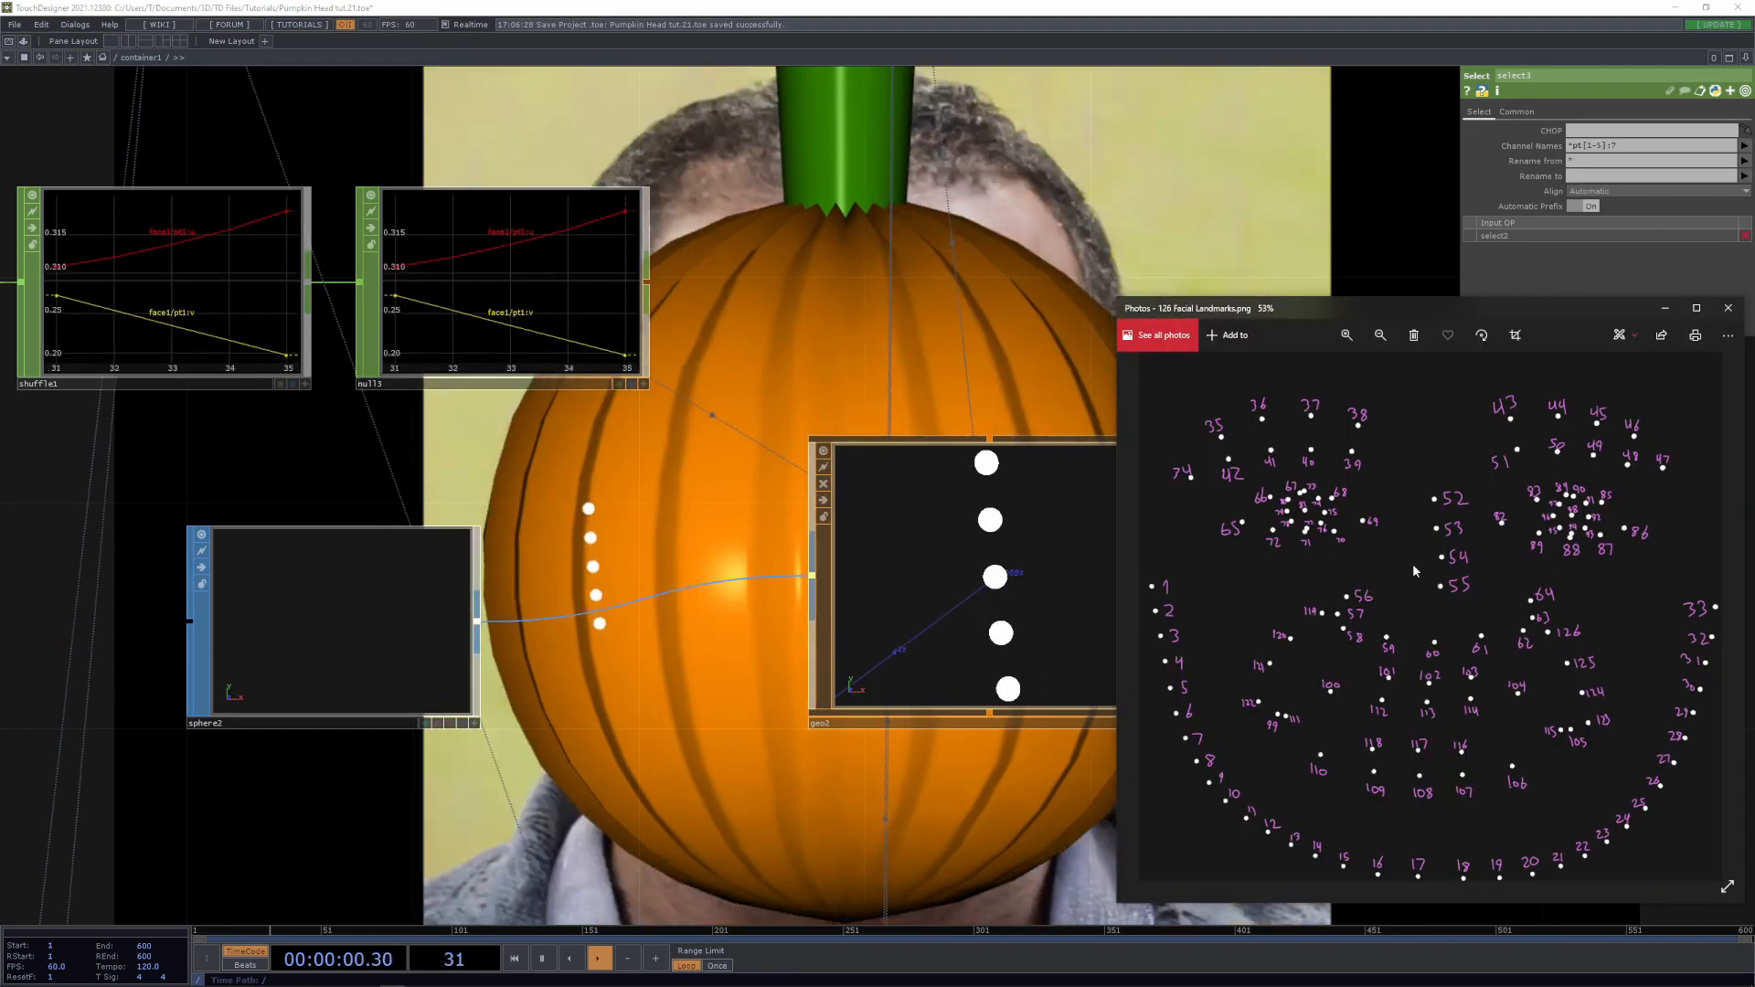
pyautogui.scroll(5, 1461, 684)
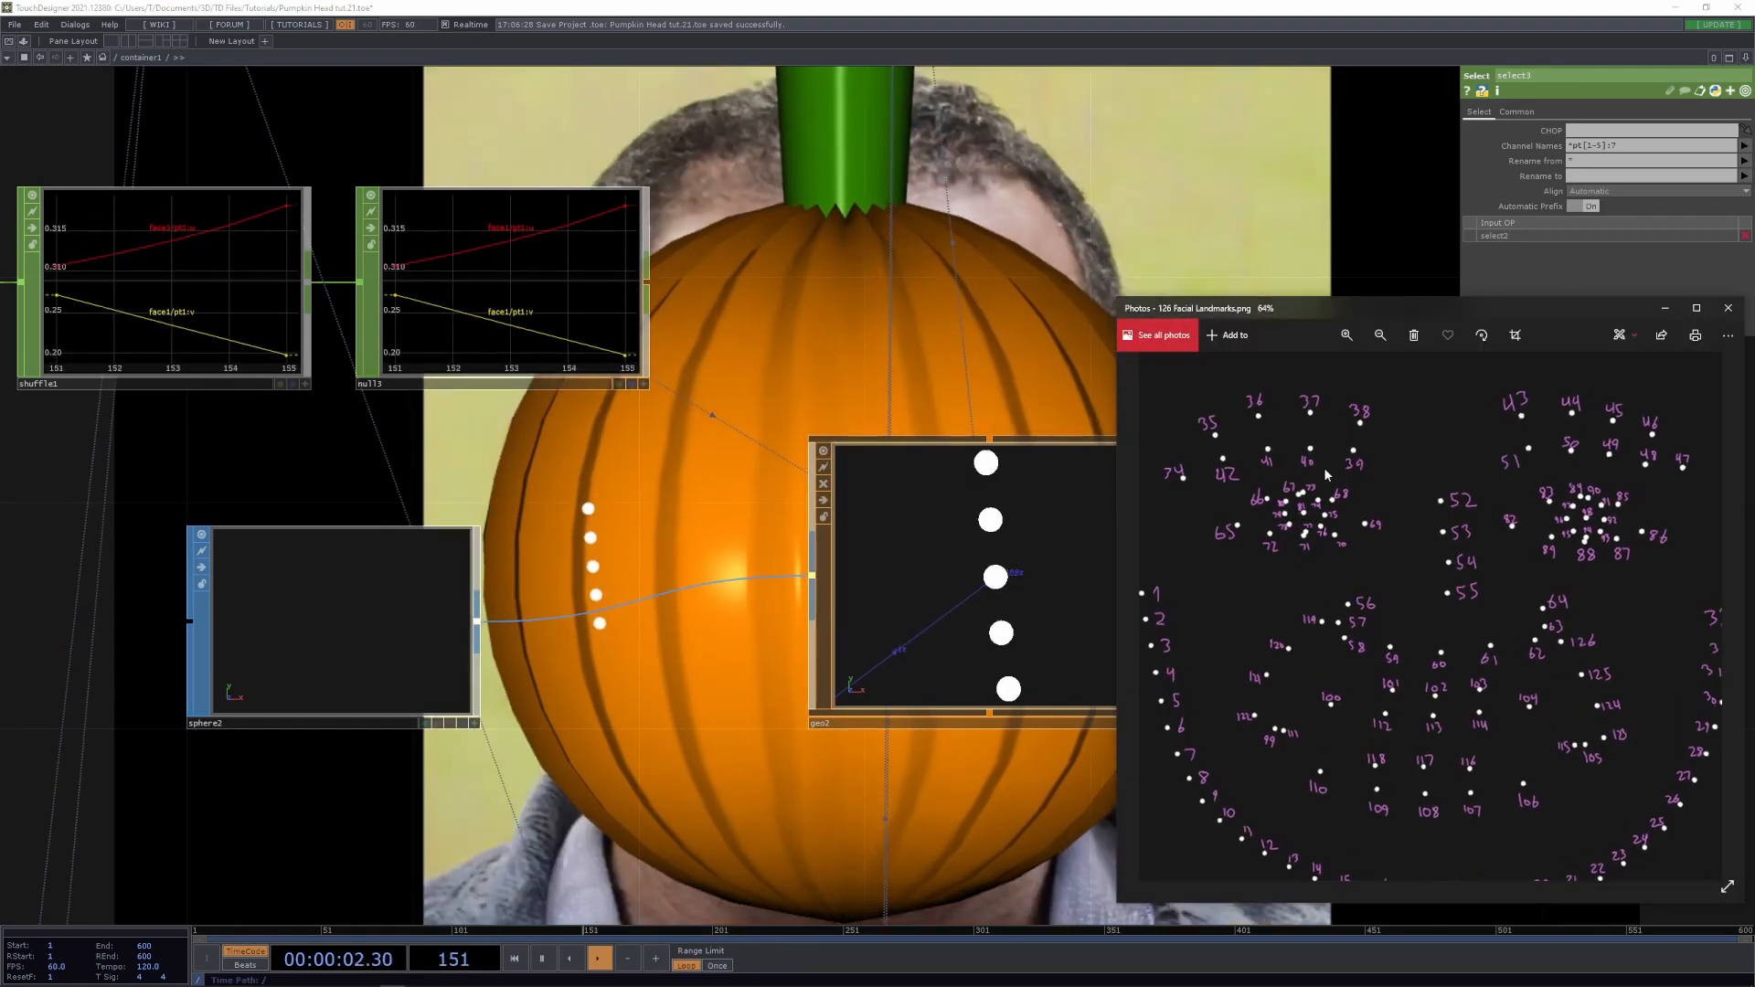
pyautogui.scroll(1, 1470, 696)
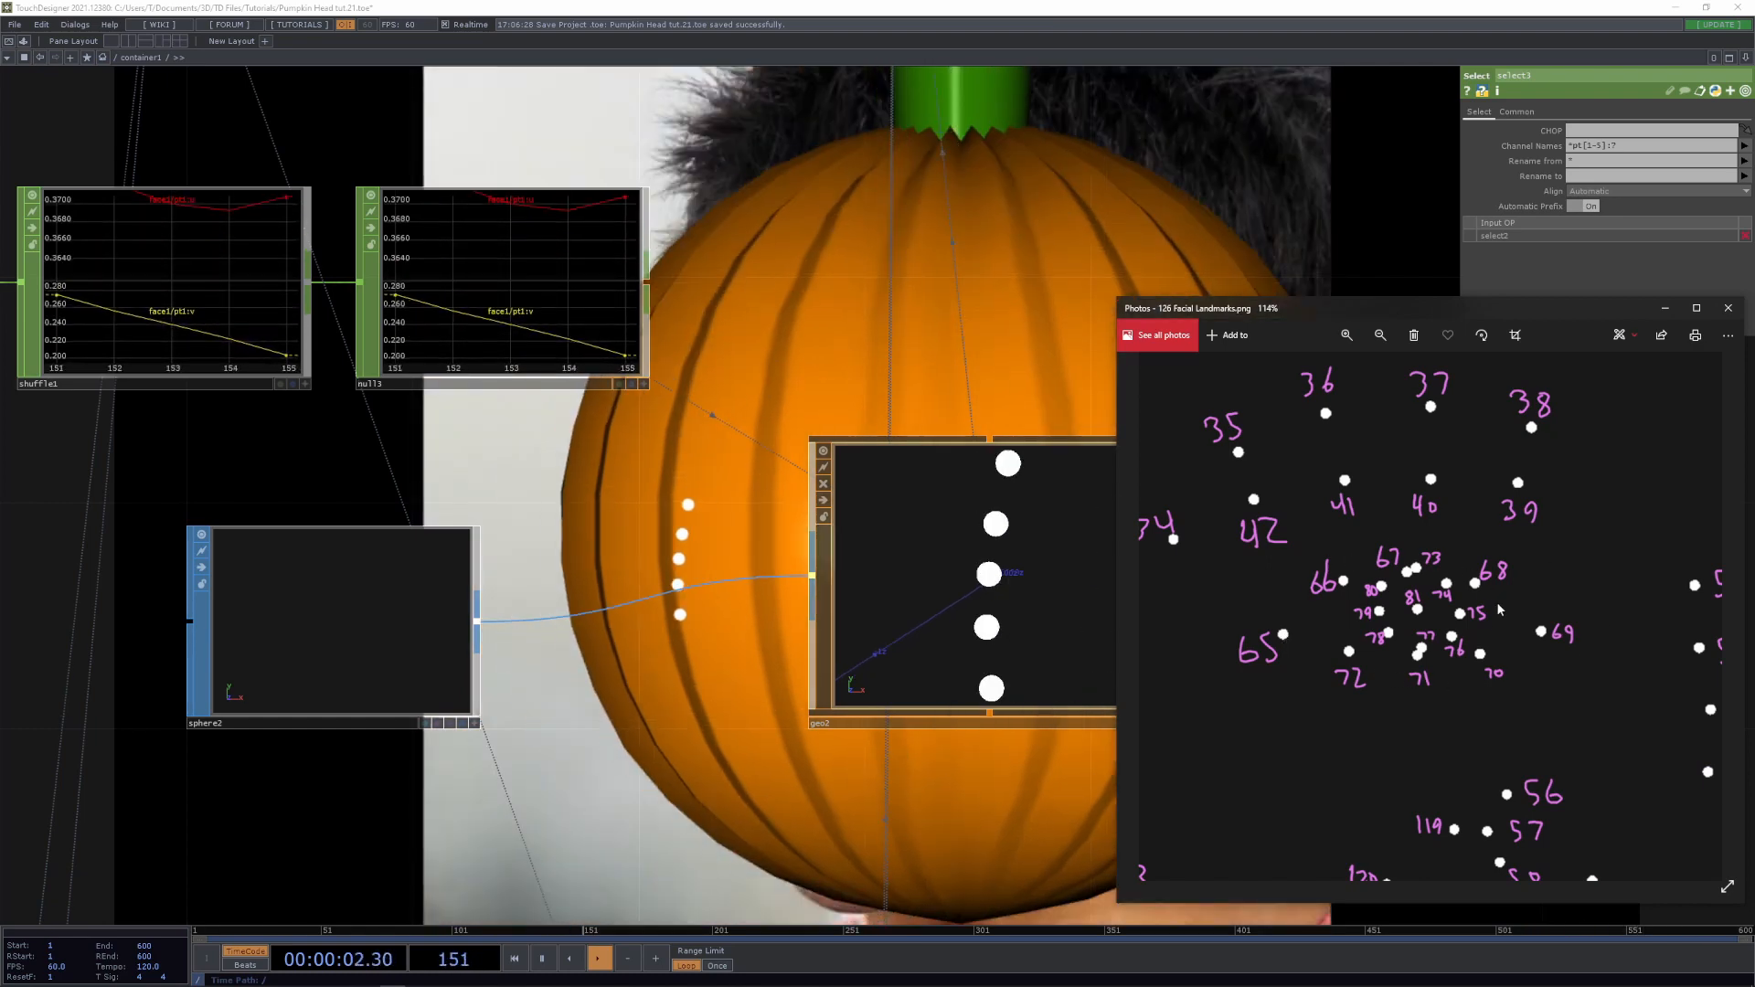
pyautogui.scroll(-6, 731, 796)
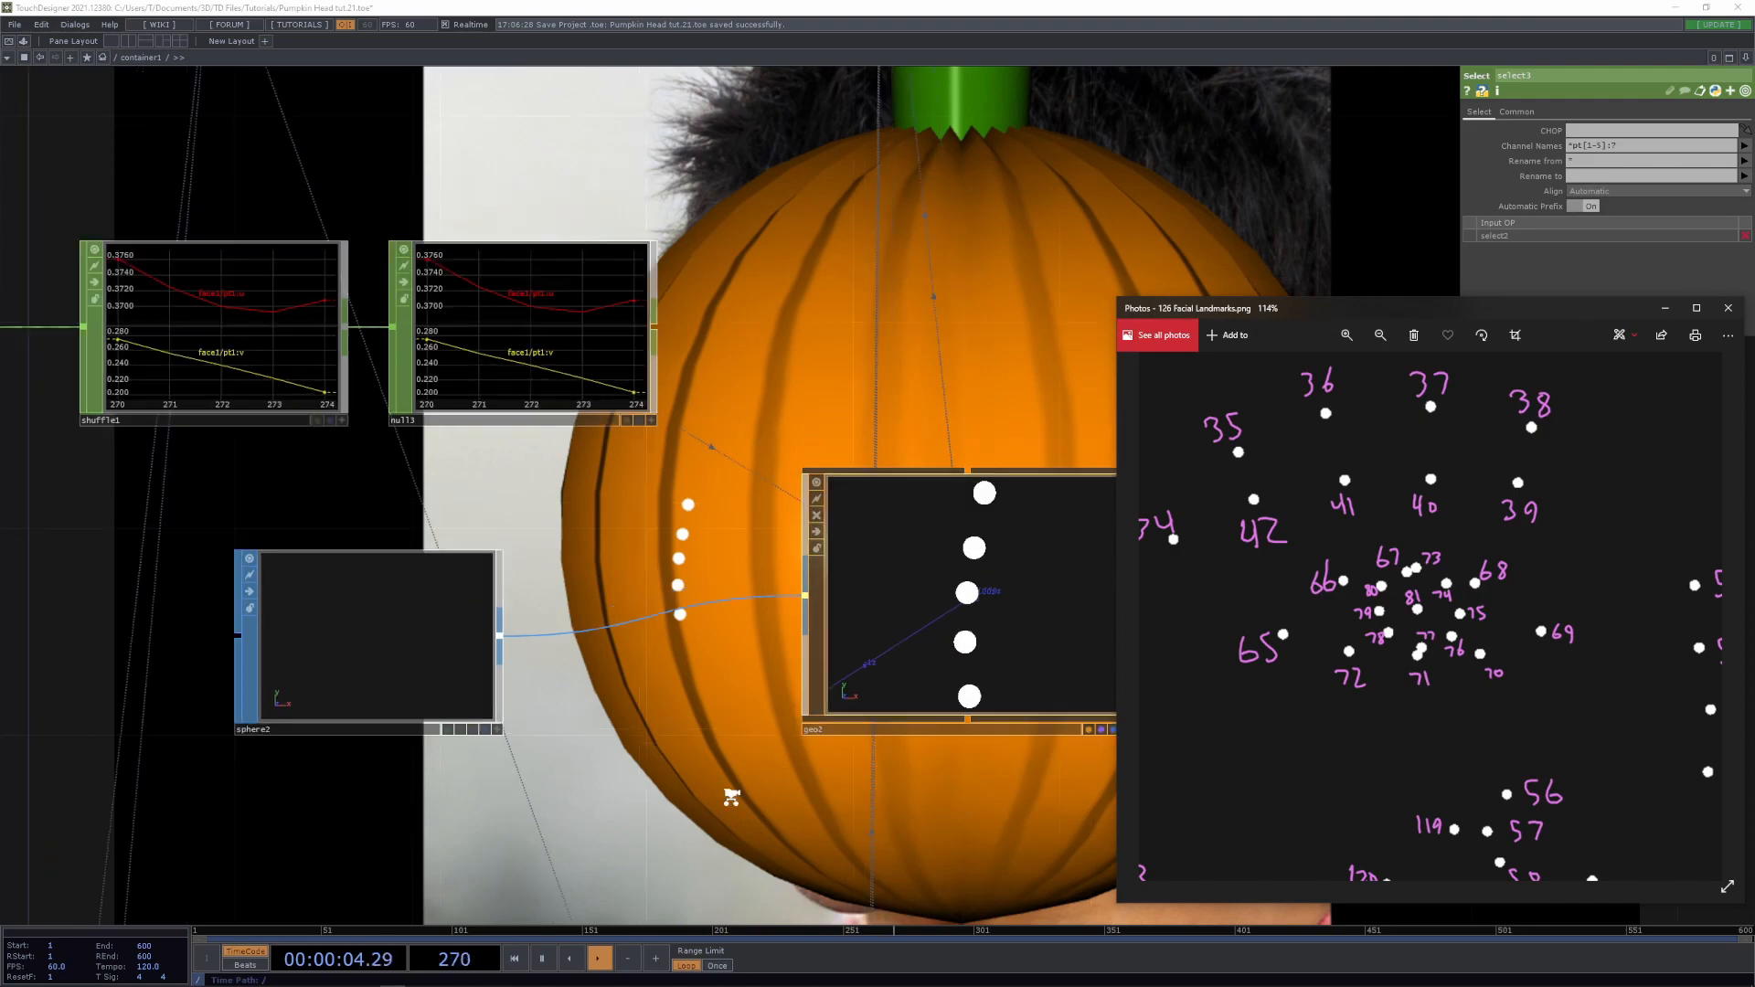
pyautogui.moveTo(251, 437); pyautogui.dragTo(613, 555)
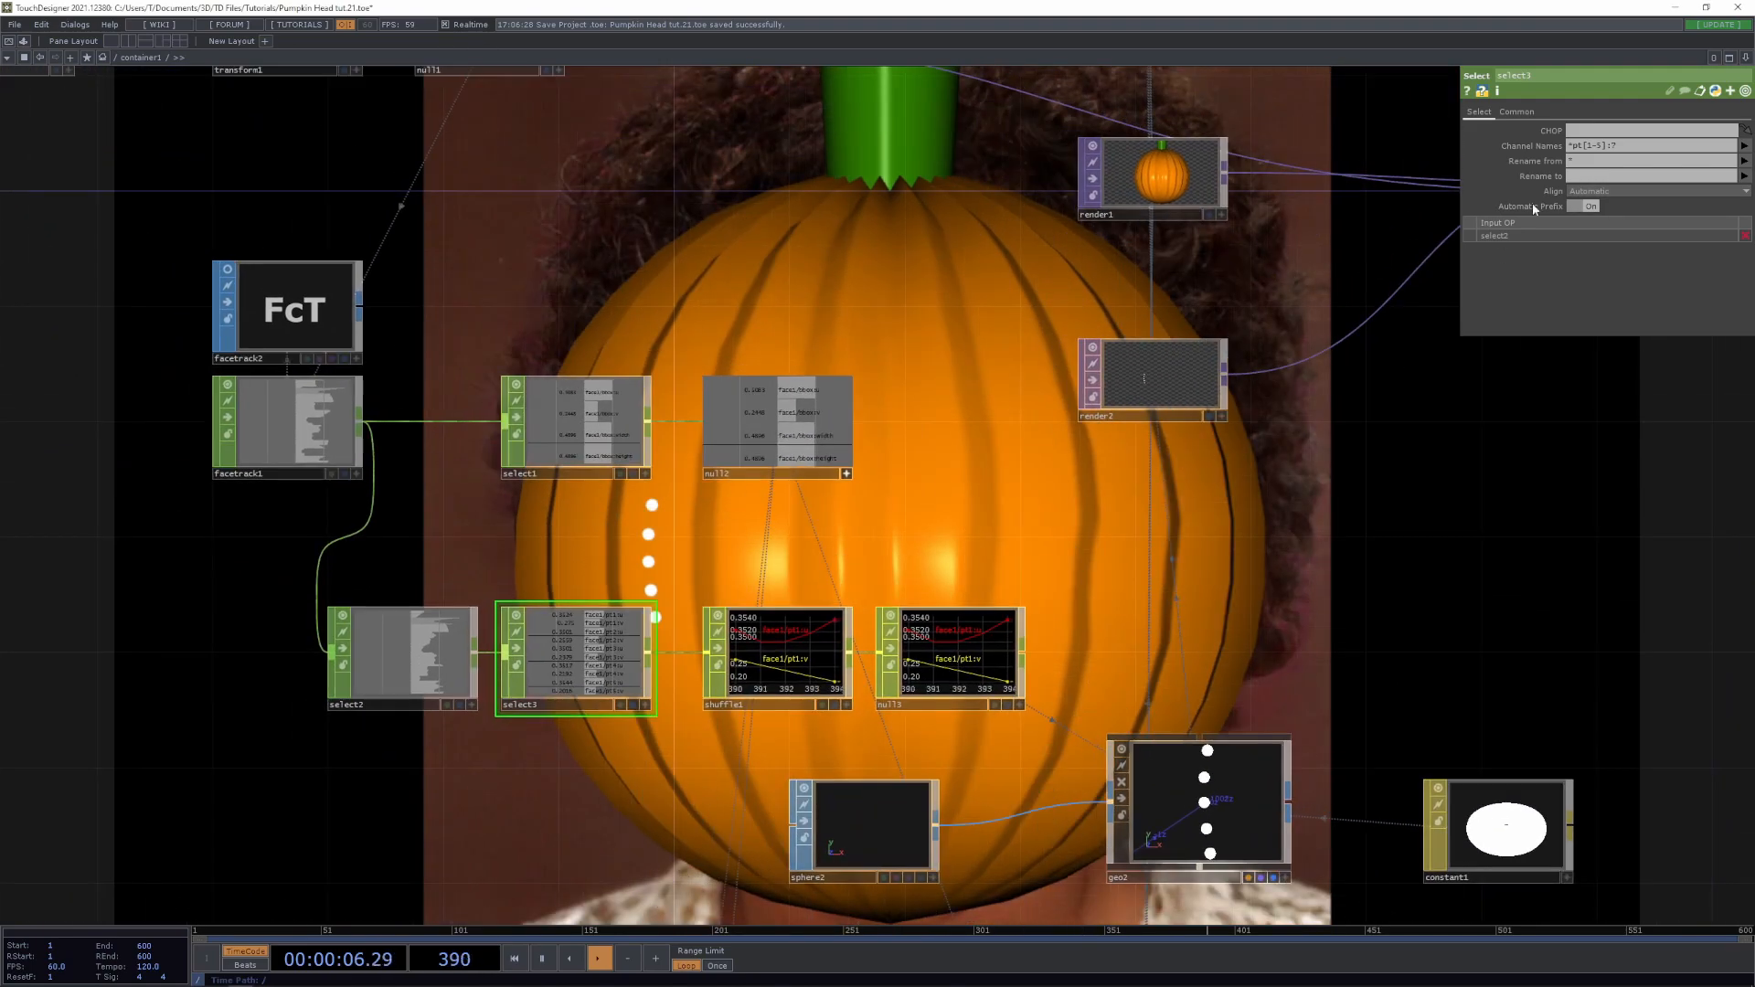
pyautogui.moveTo(1602, 147); pyautogui.dragTo(1592, 148)
pyautogui.write('6')
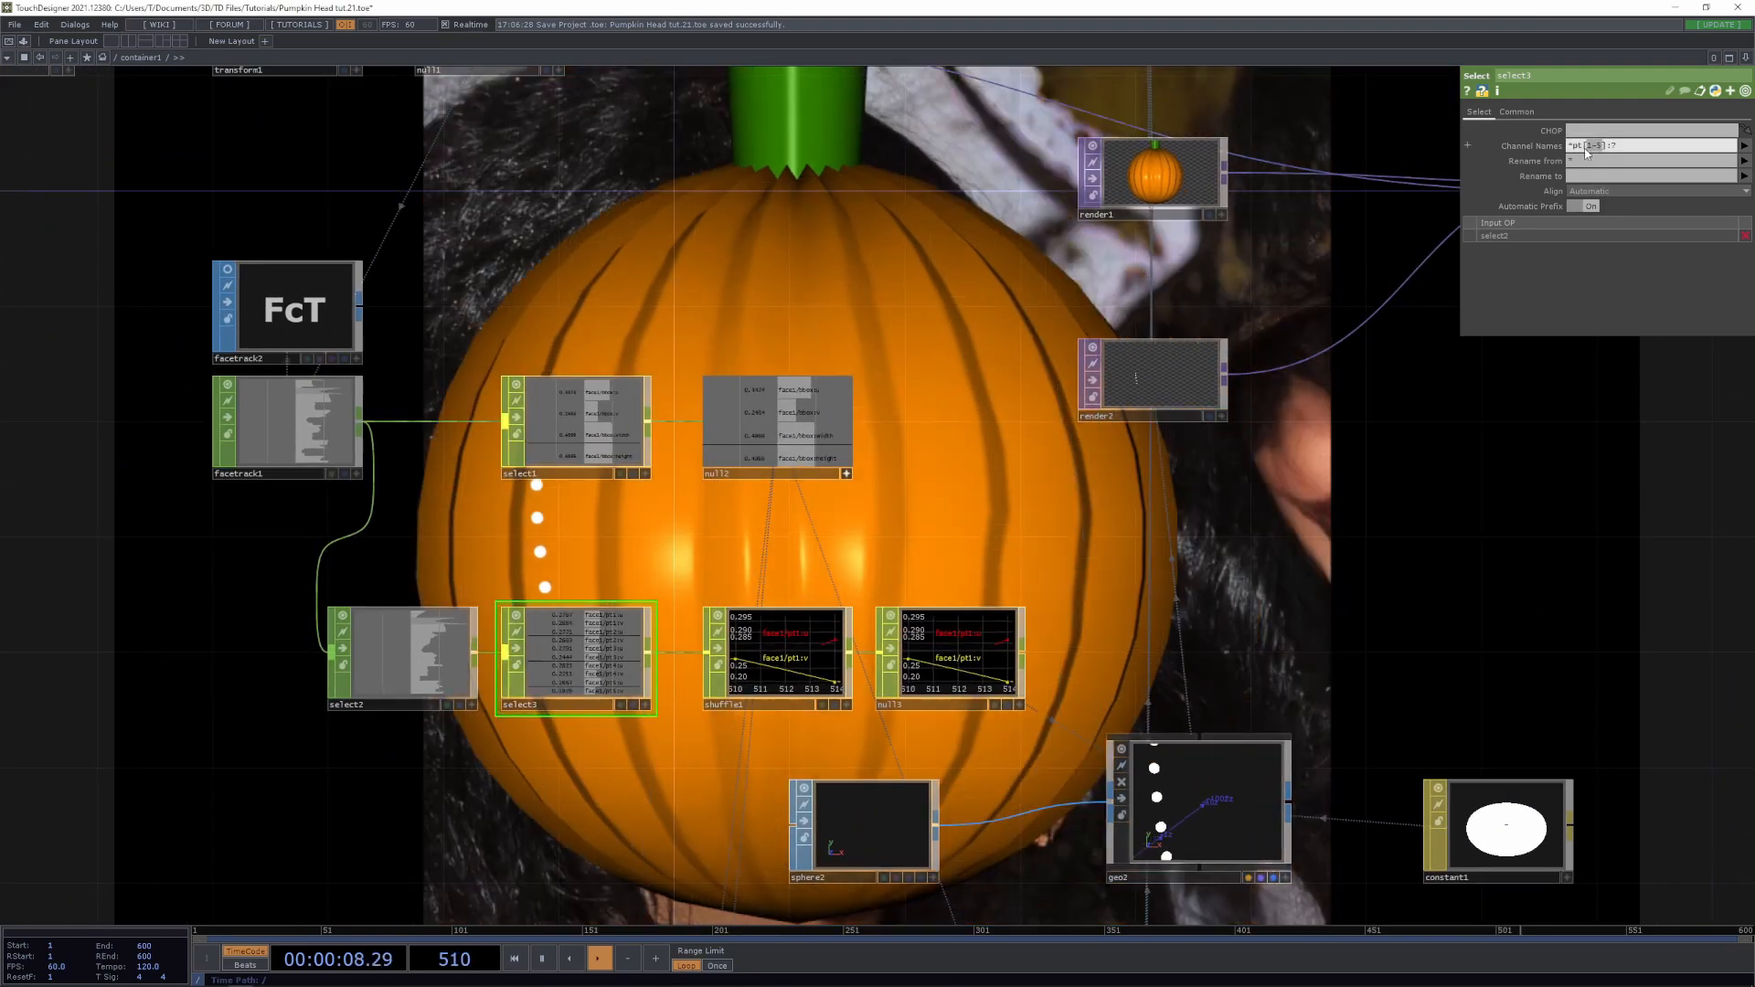
pyautogui.write('5-81')
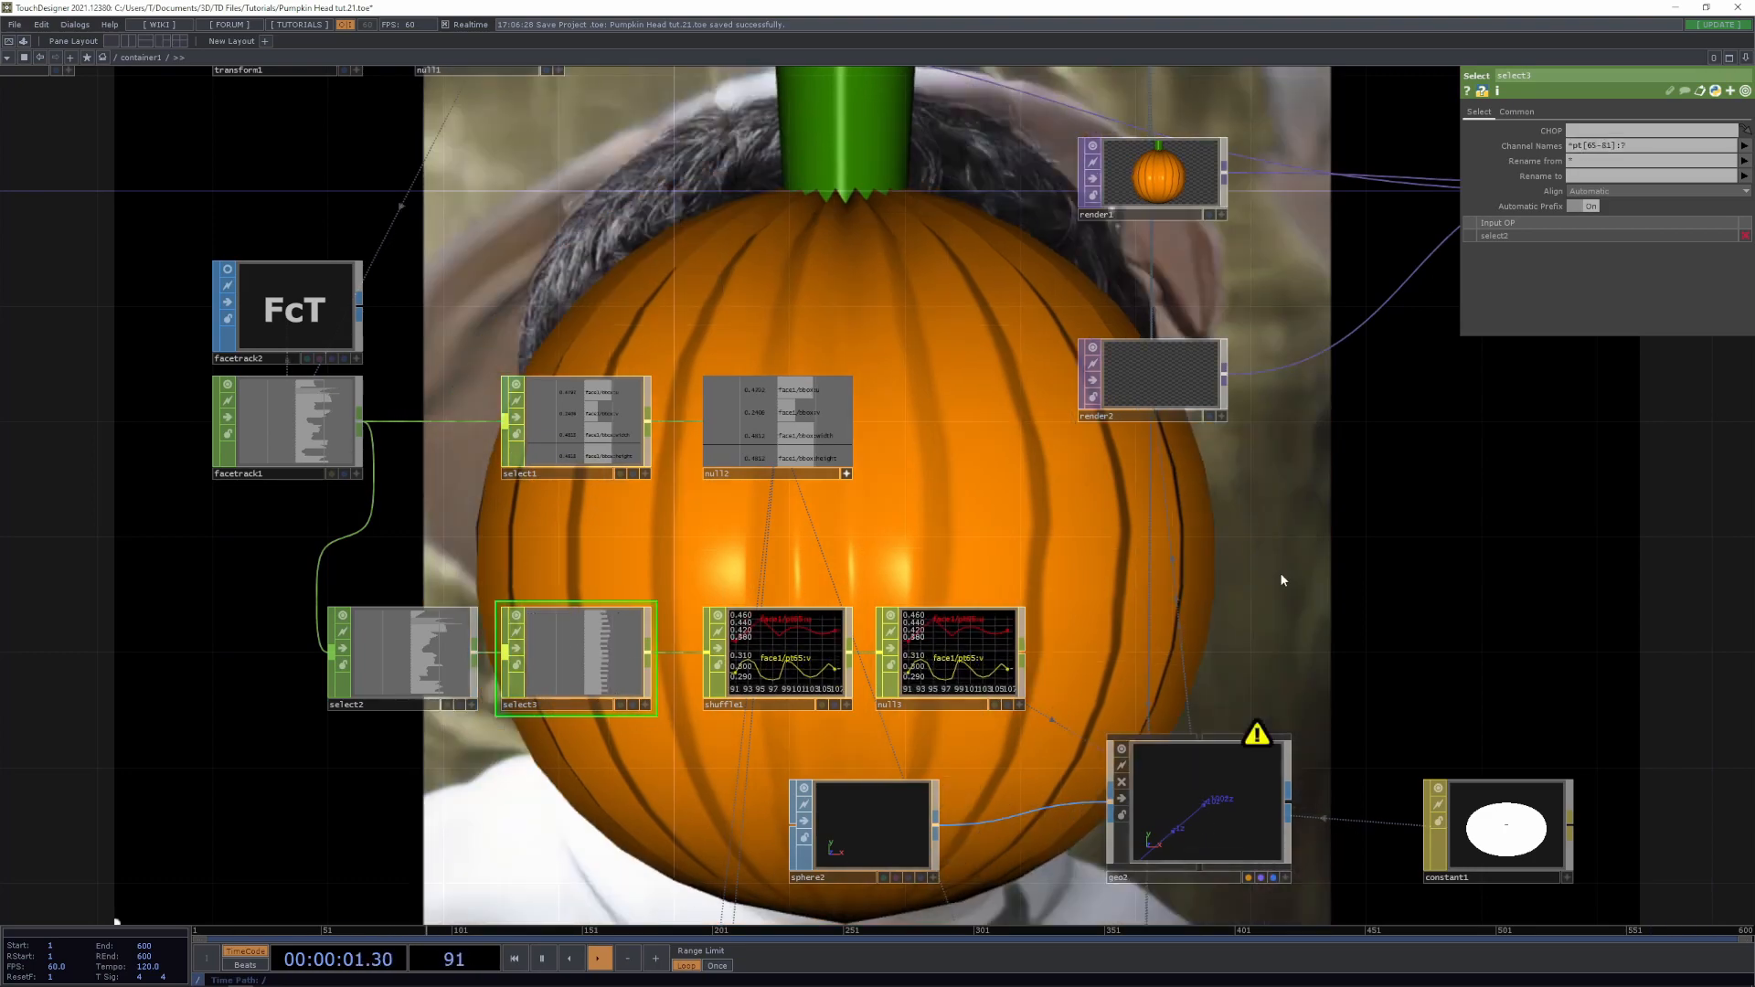
# Bring up geo2's operator info to read its warning about the instance attributes
pyautogui.moveTo(1279, 572); pyautogui.dragTo(878, 641)
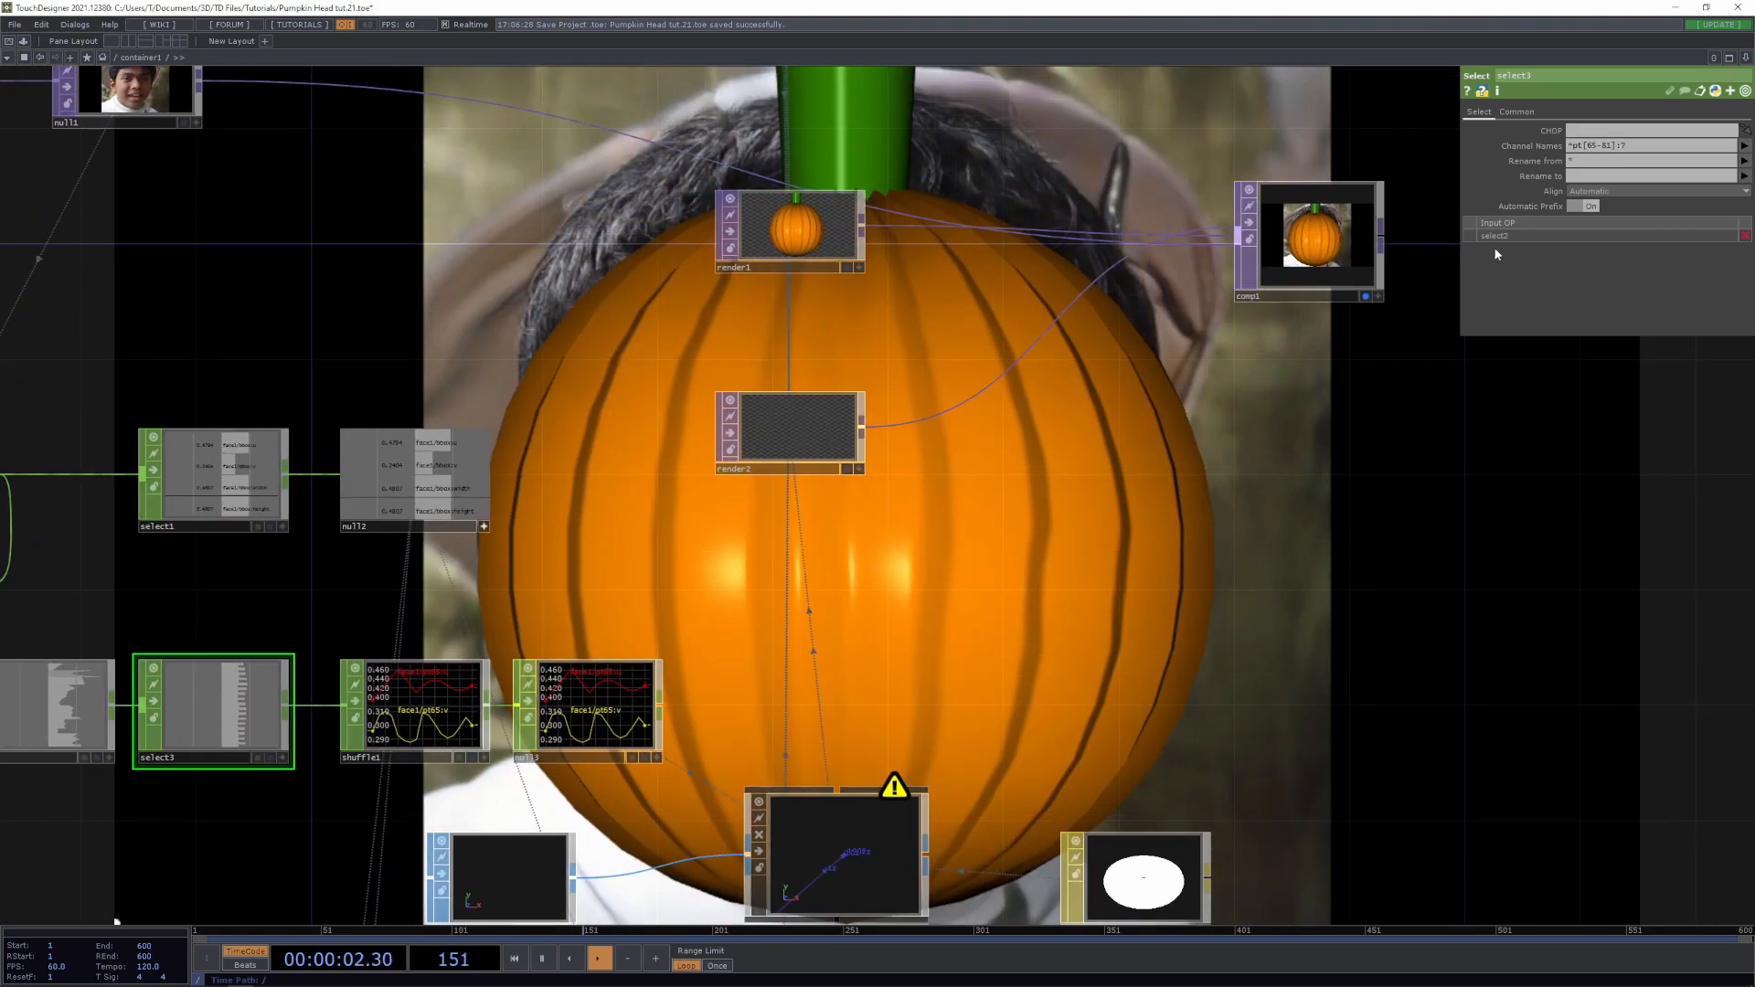
pyautogui.moveTo(1197, 545); pyautogui.dragTo(1353, 478)
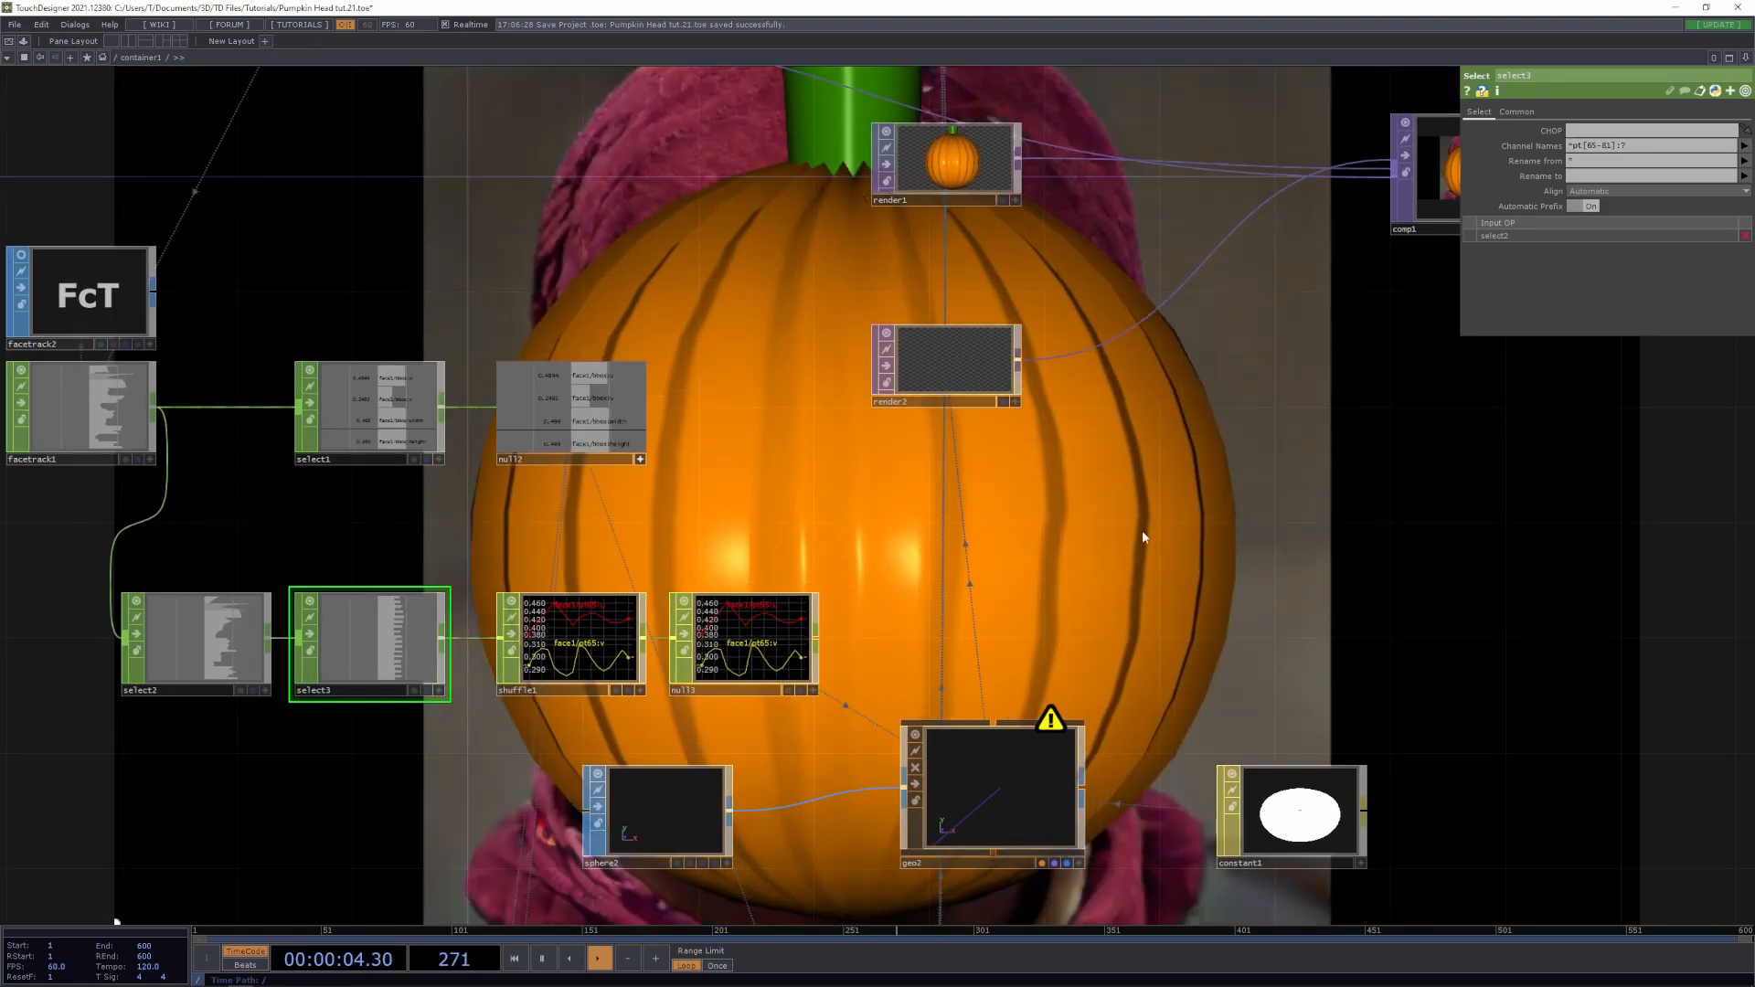
pyautogui.moveTo(1077, 651); pyautogui.dragTo(1122, 596)
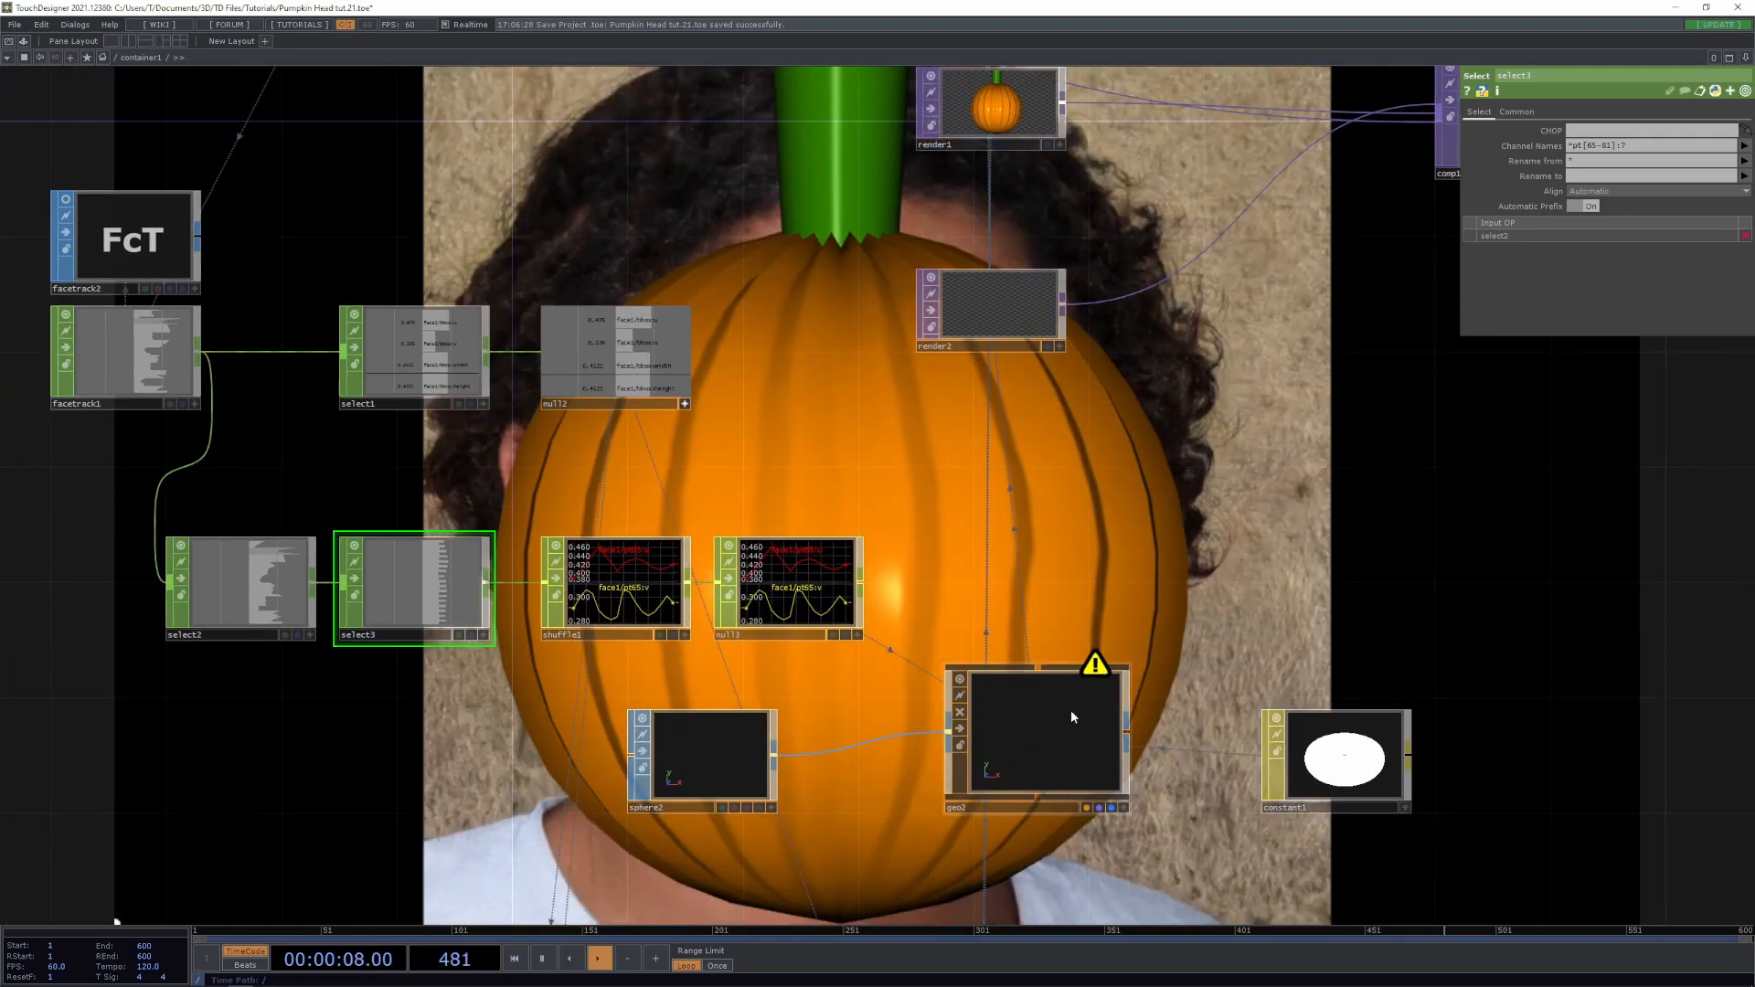
pyautogui.middleClick(1036, 728)
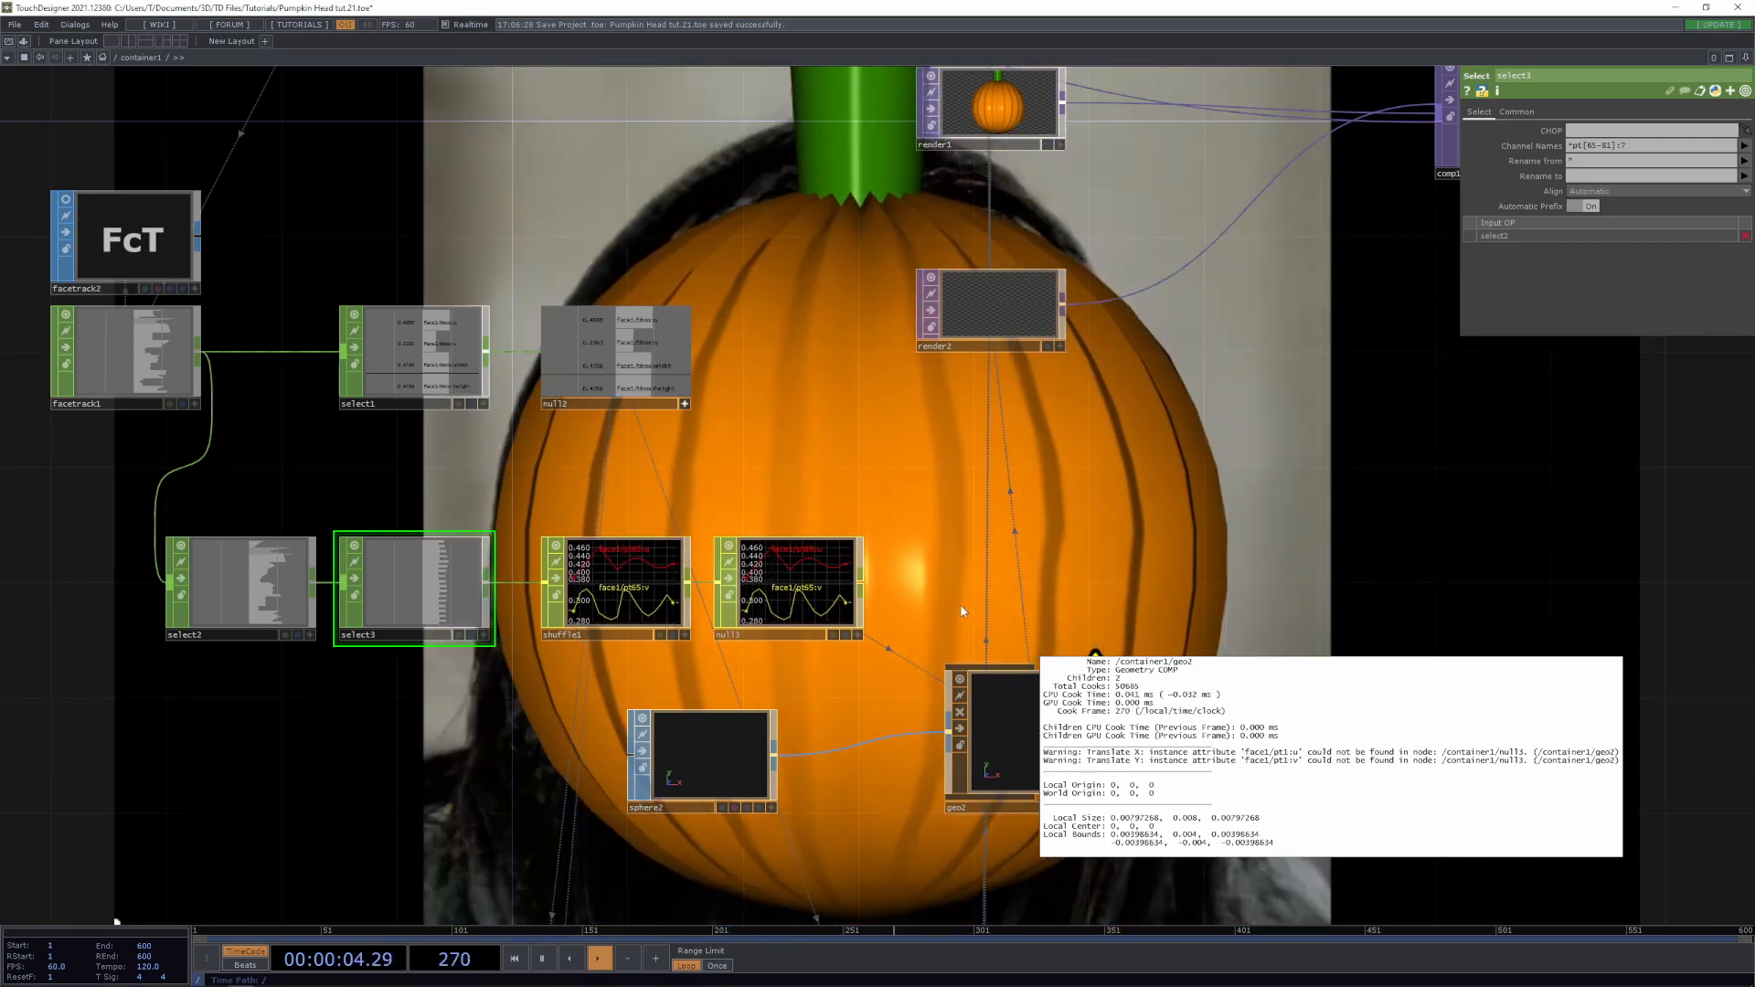
# Insert a Rename CHOP between shuffle1 and null3 and set its To pattern to face:[u-v]
pyautogui.scroll(4, 895, 631)
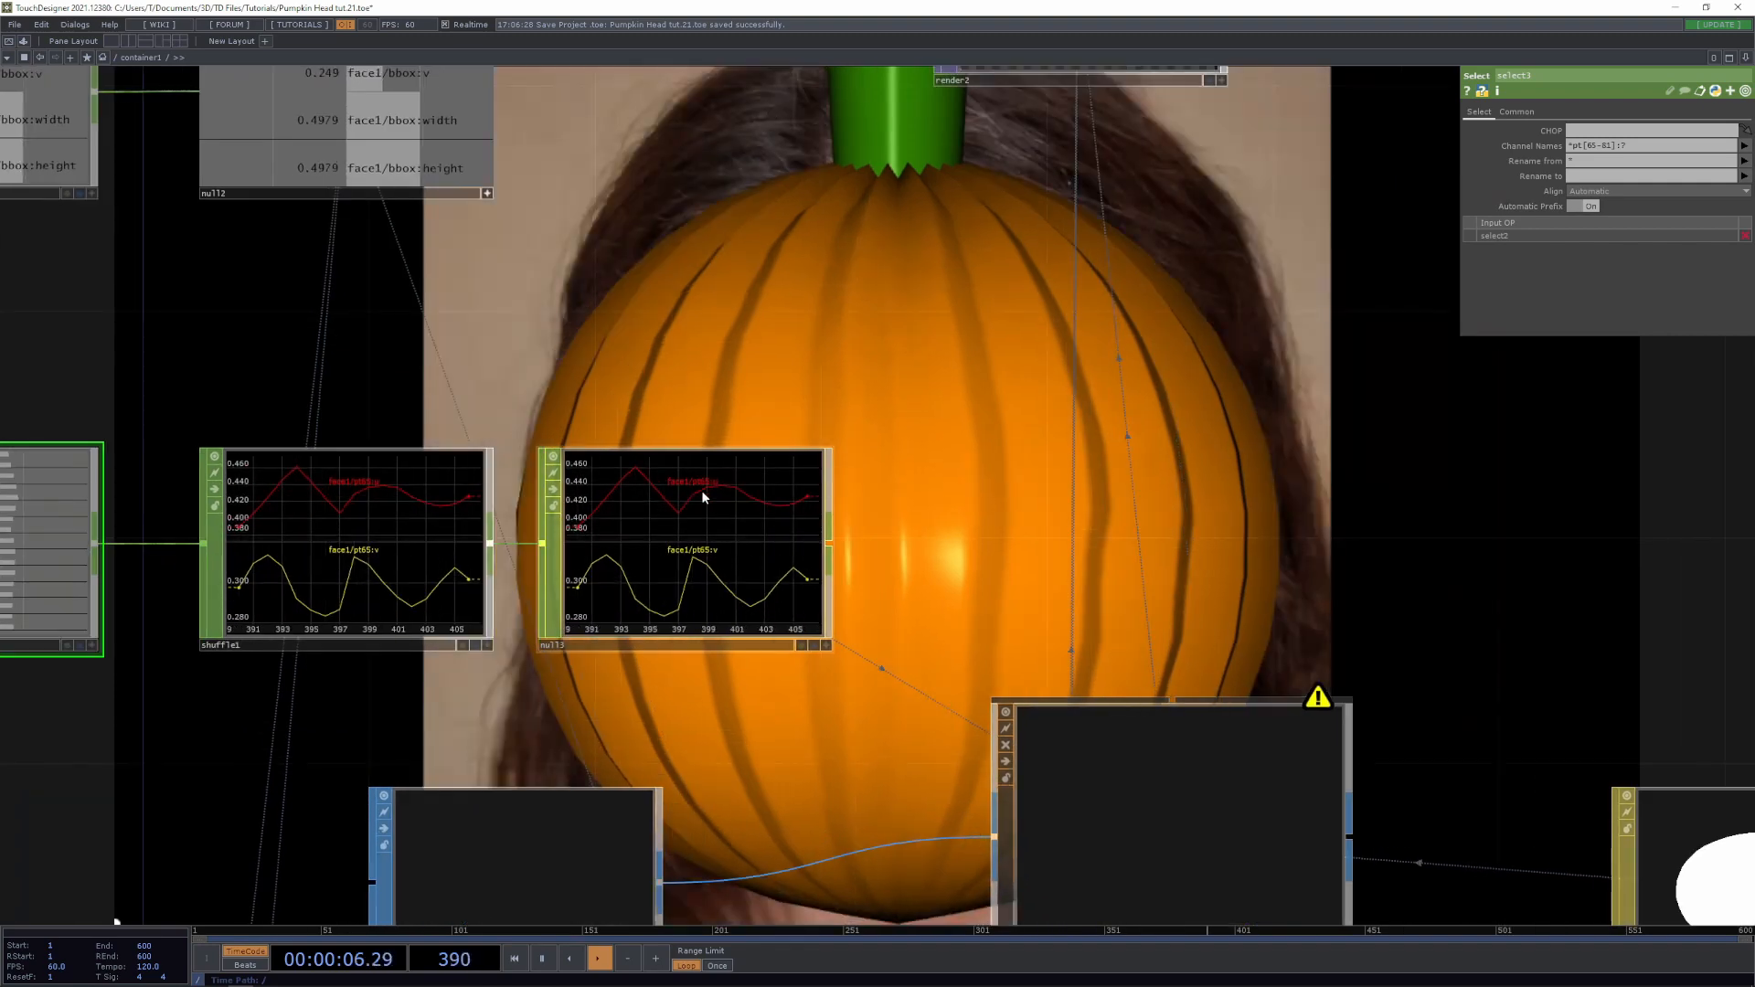
pyautogui.moveTo(709, 587); pyautogui.dragTo(877, 552)
pyautogui.rightClick(617, 543)
pyautogui.click(649, 527)
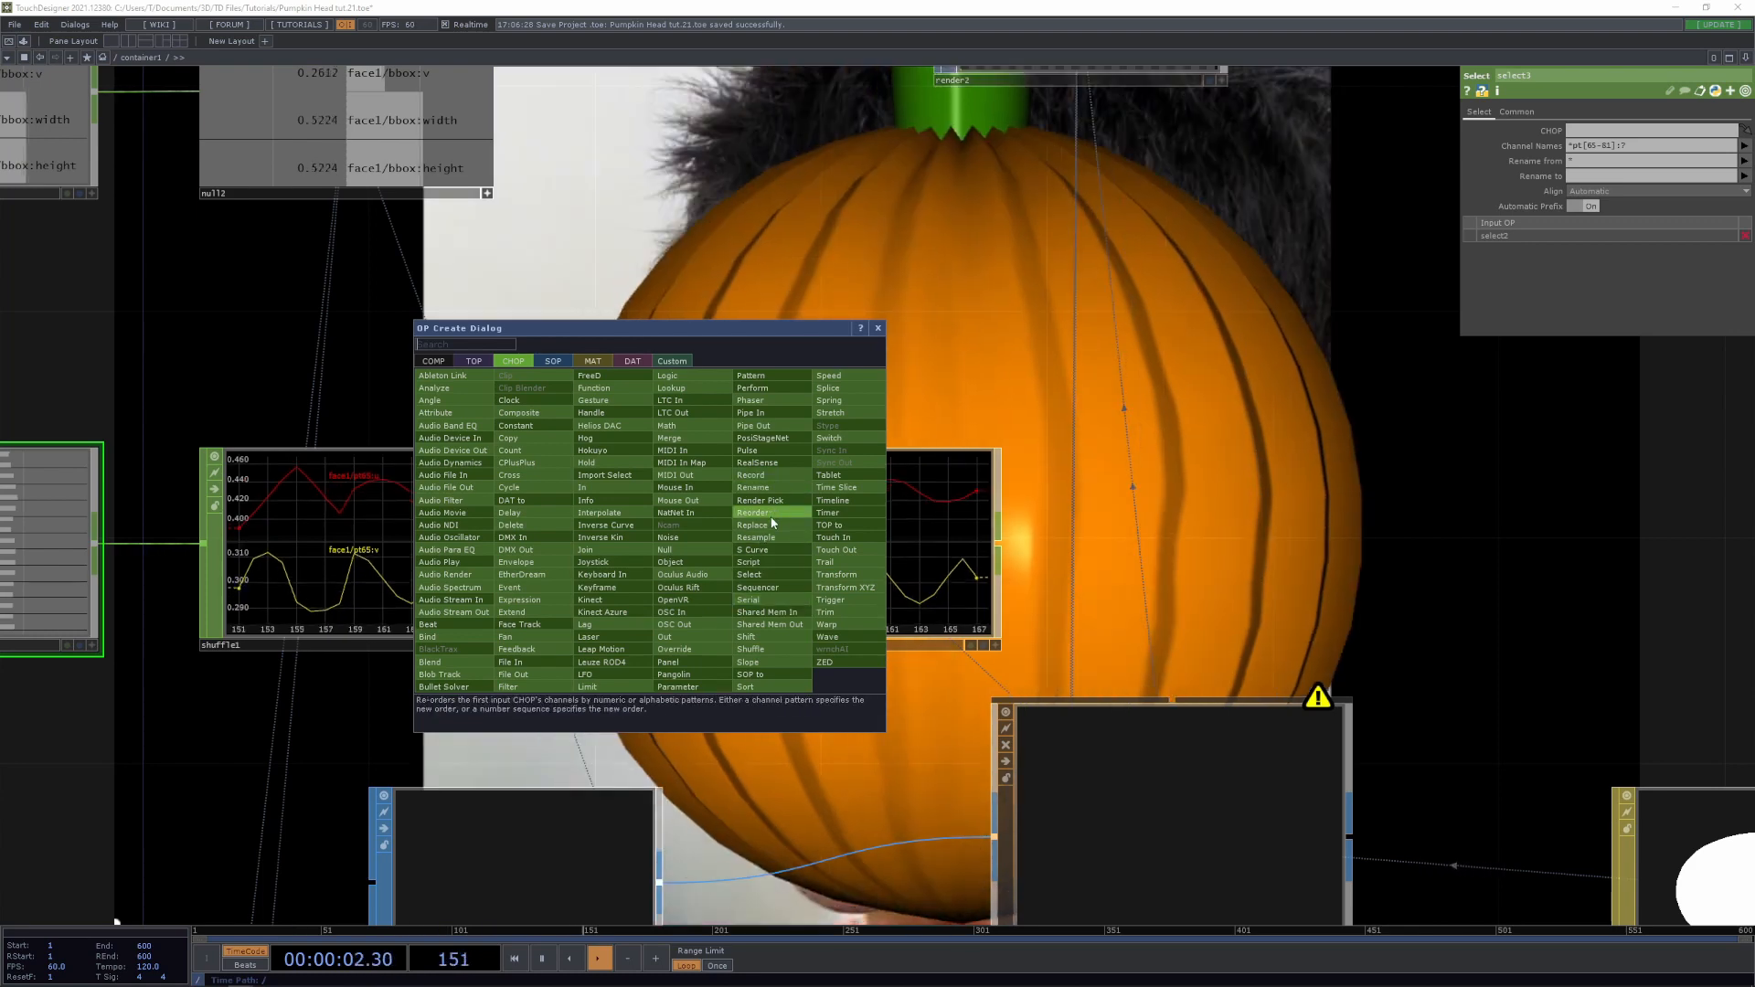
pyautogui.click(772, 489)
pyautogui.click(631, 549)
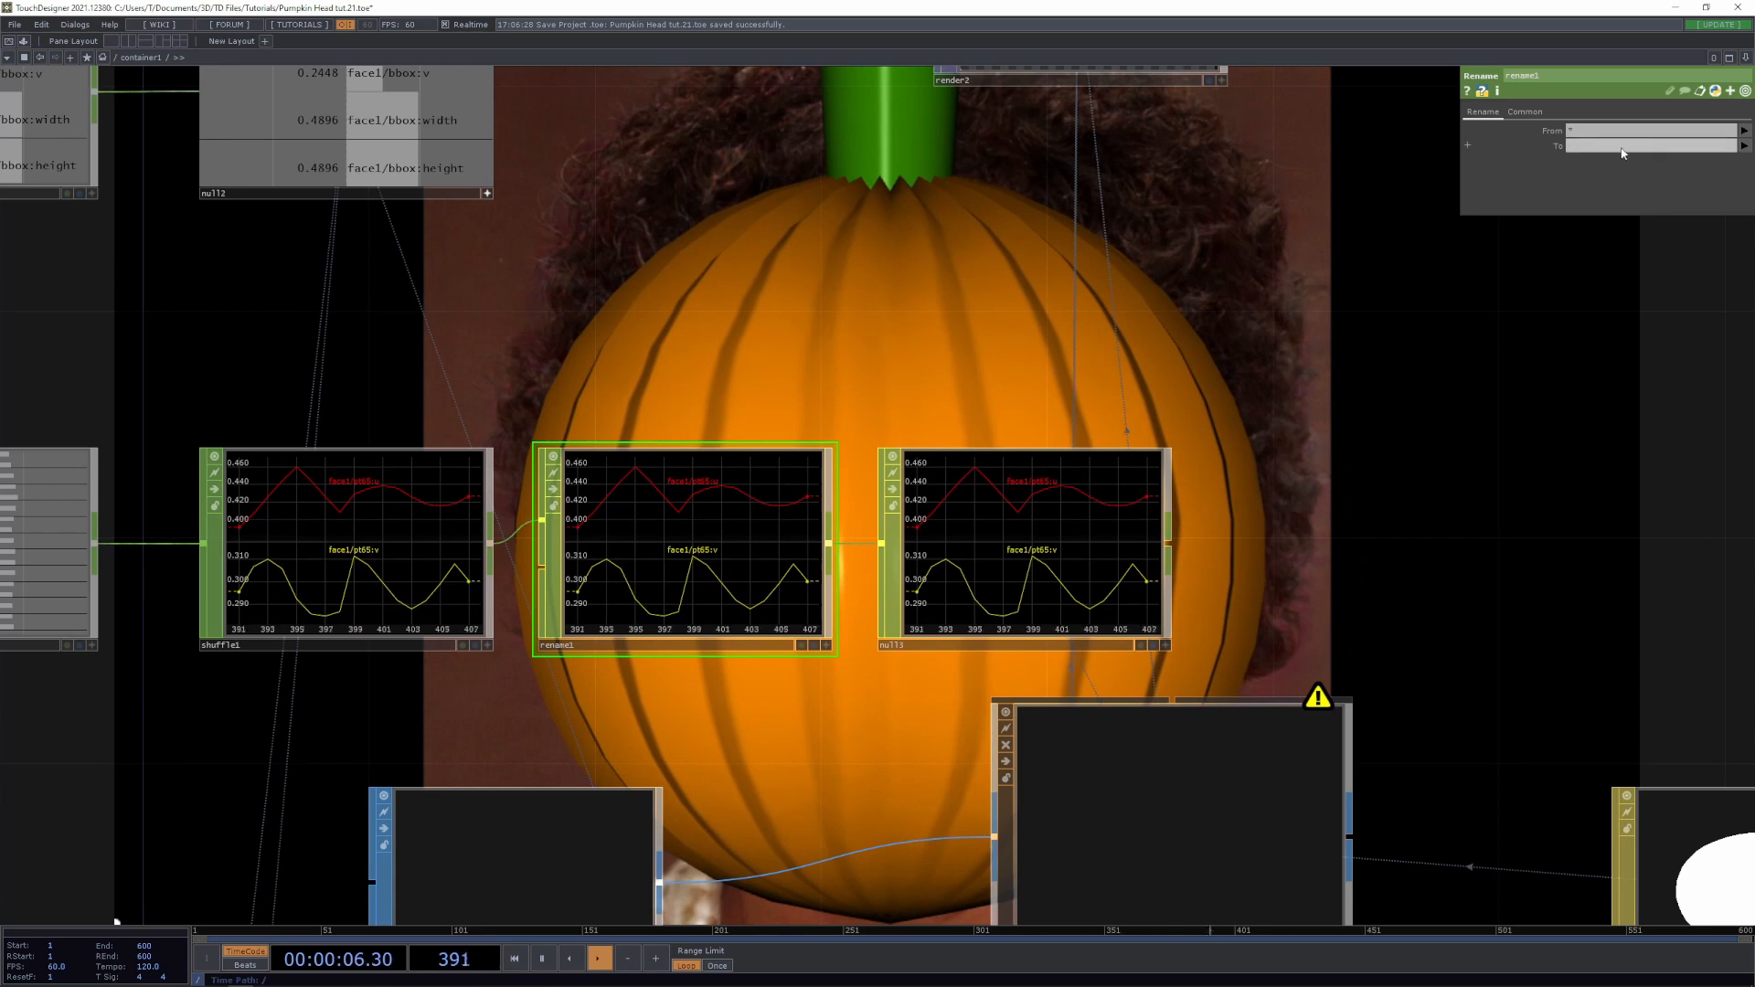
pyautogui.click(1620, 148)
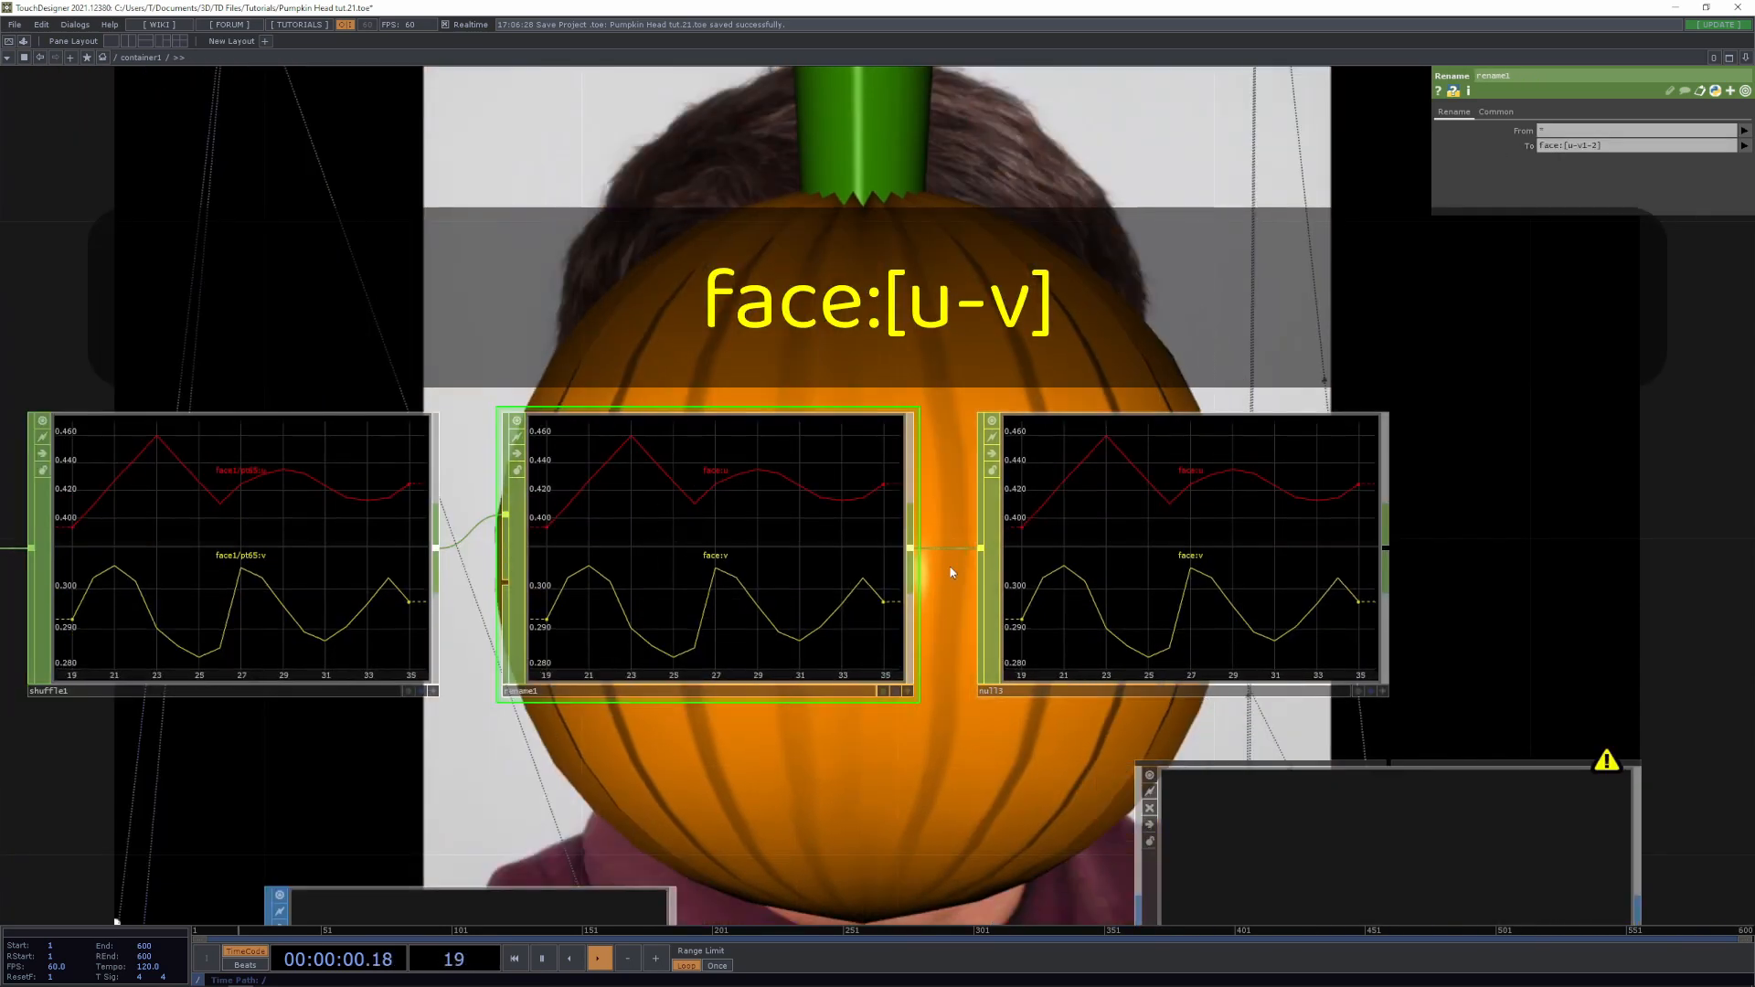
# Set geo2's instance Translate X to face:u and Translate Y to face:v
pyautogui.scroll(-2, 956, 757)
pyautogui.scroll(-5, 922, 717)
pyautogui.moveTo(909, 724); pyautogui.dragTo(772, 458)
pyautogui.click(998, 576)
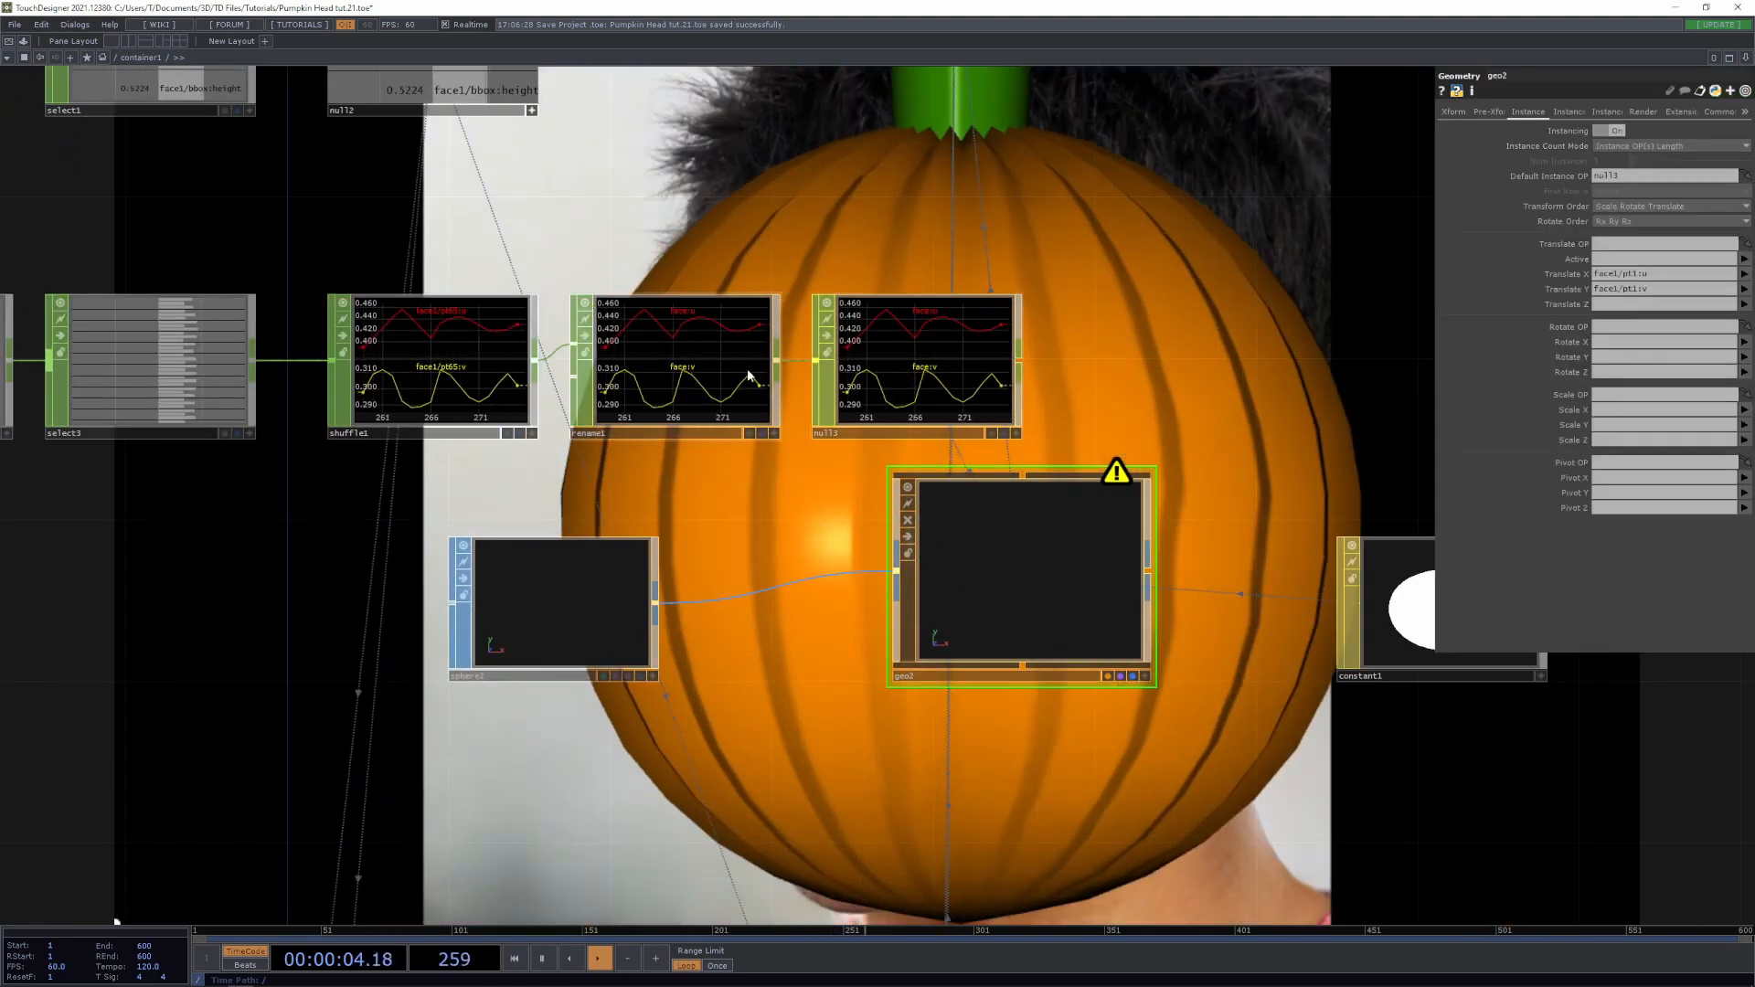
pyautogui.click(1743, 273)
pyautogui.click(1726, 289)
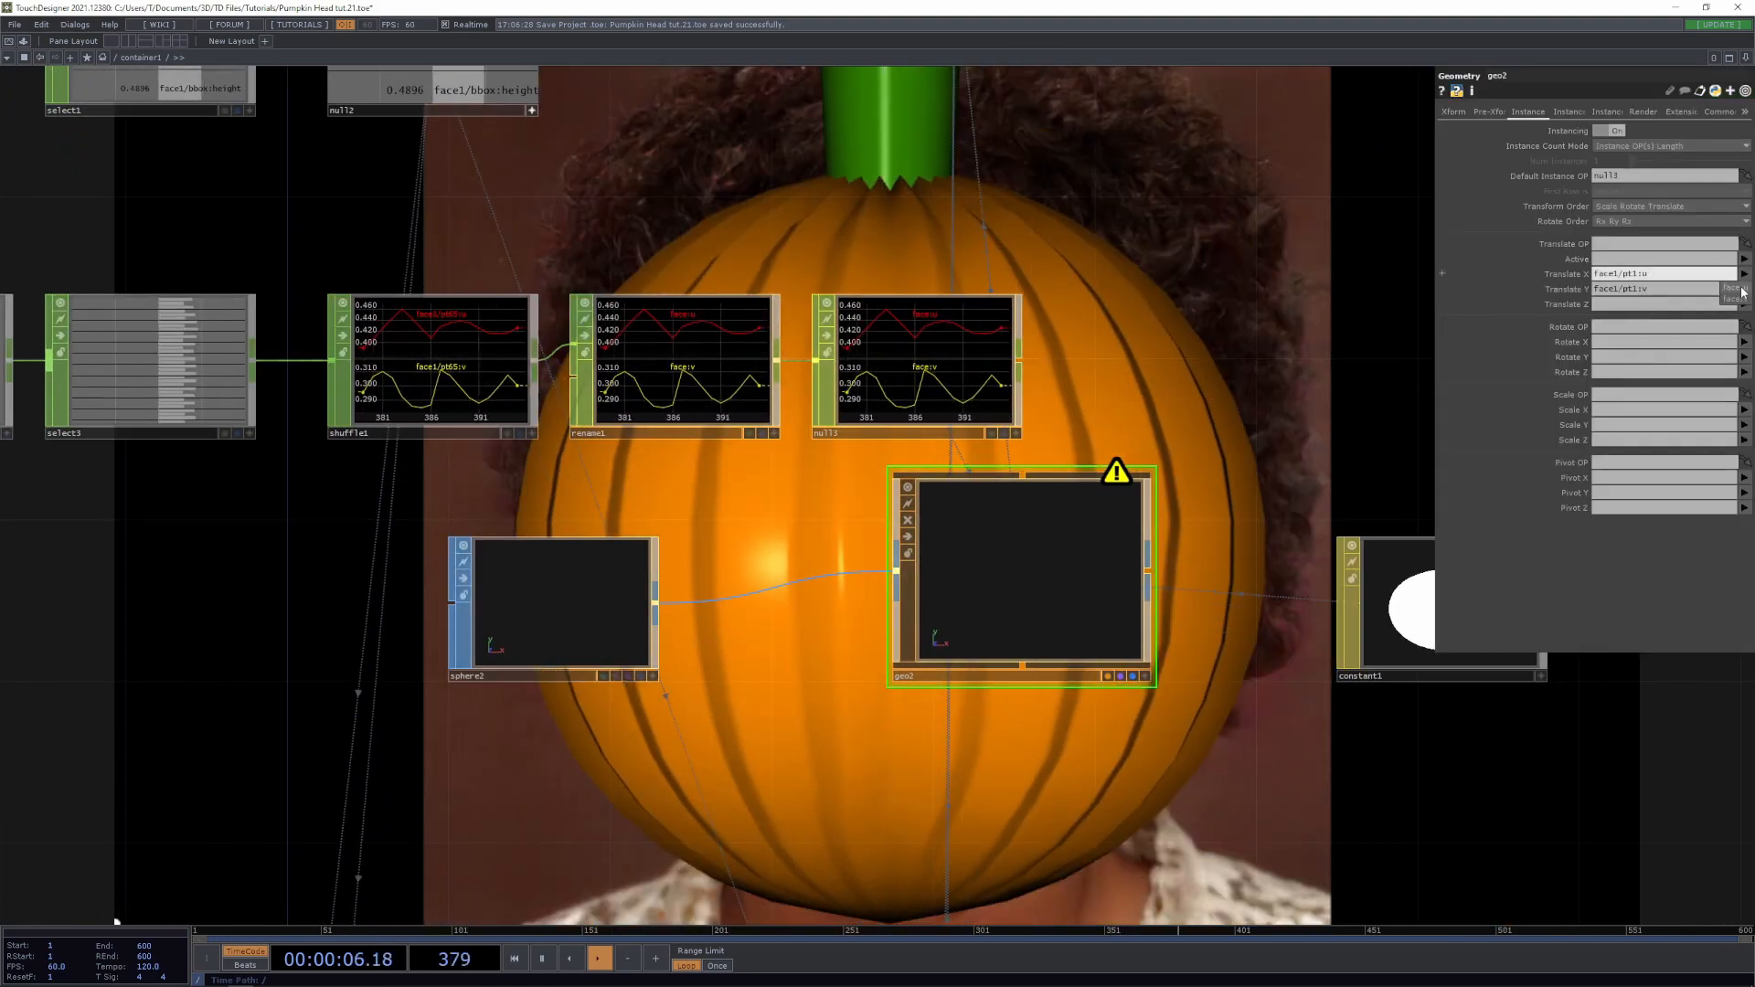
pyautogui.click(1743, 288)
pyautogui.click(1730, 317)
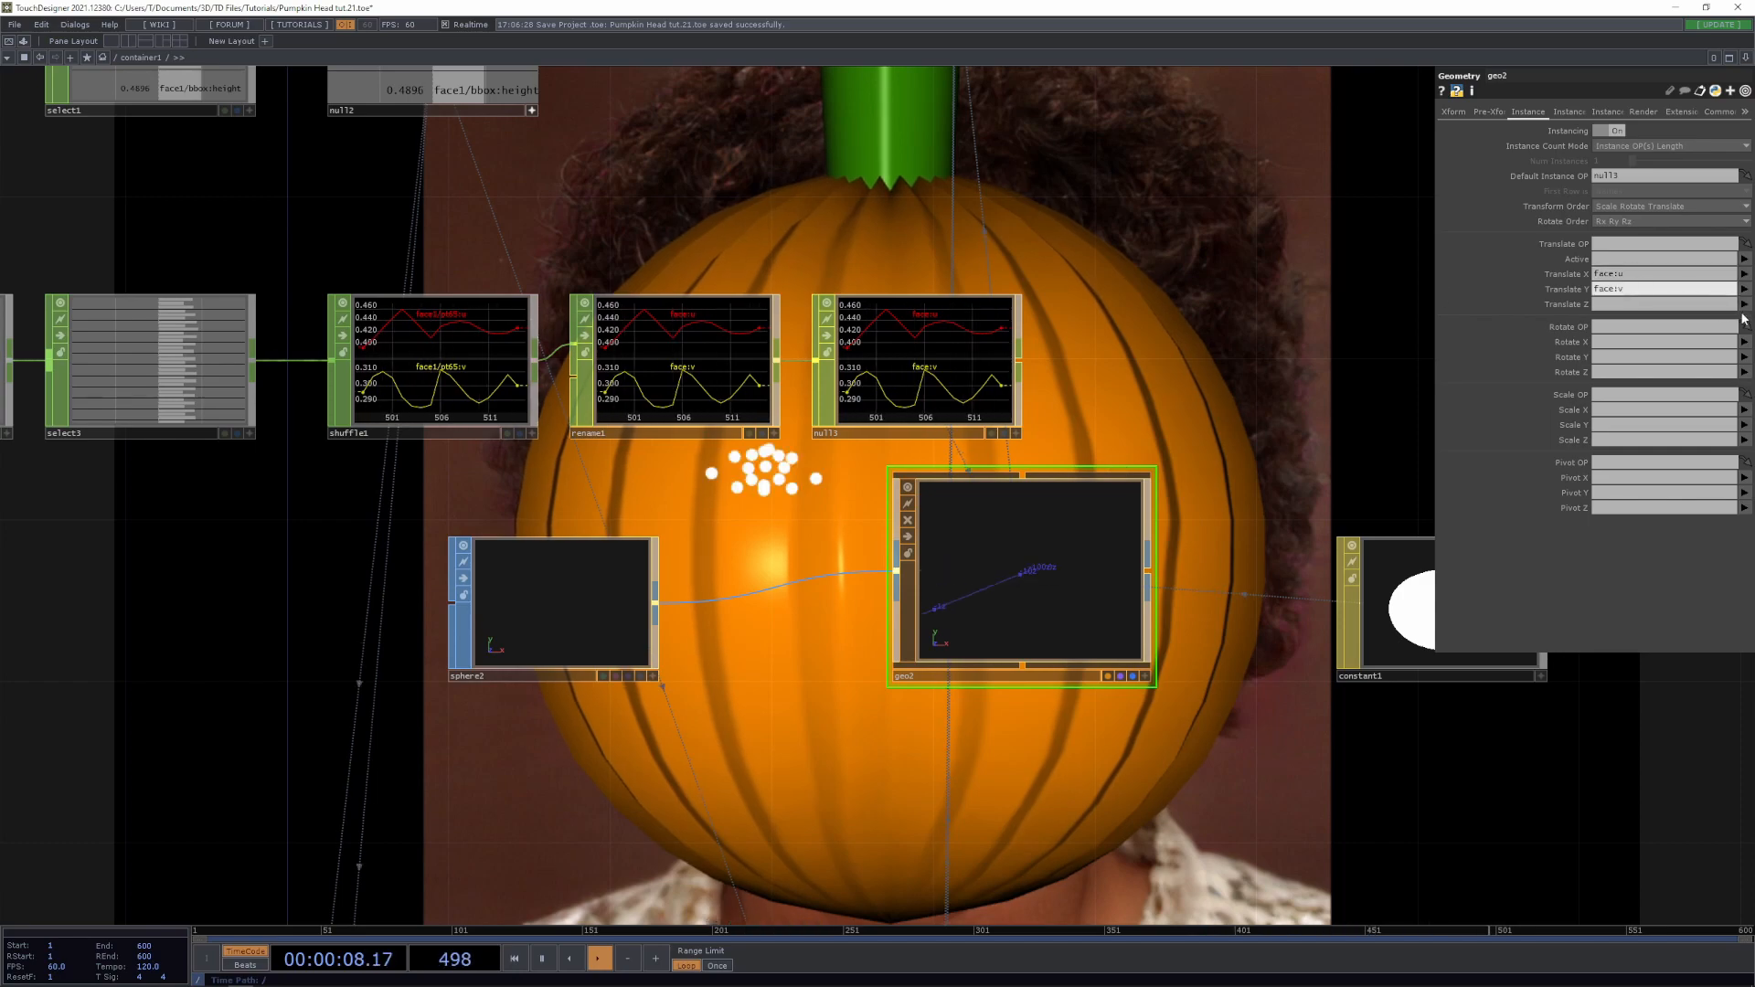
# Go back along the CHOP chain and select select3 to show its channel parameters
pyautogui.moveTo(1094, 400); pyautogui.dragTo(845, 572)
pyautogui.moveTo(1054, 466); pyautogui.dragTo(937, 596)
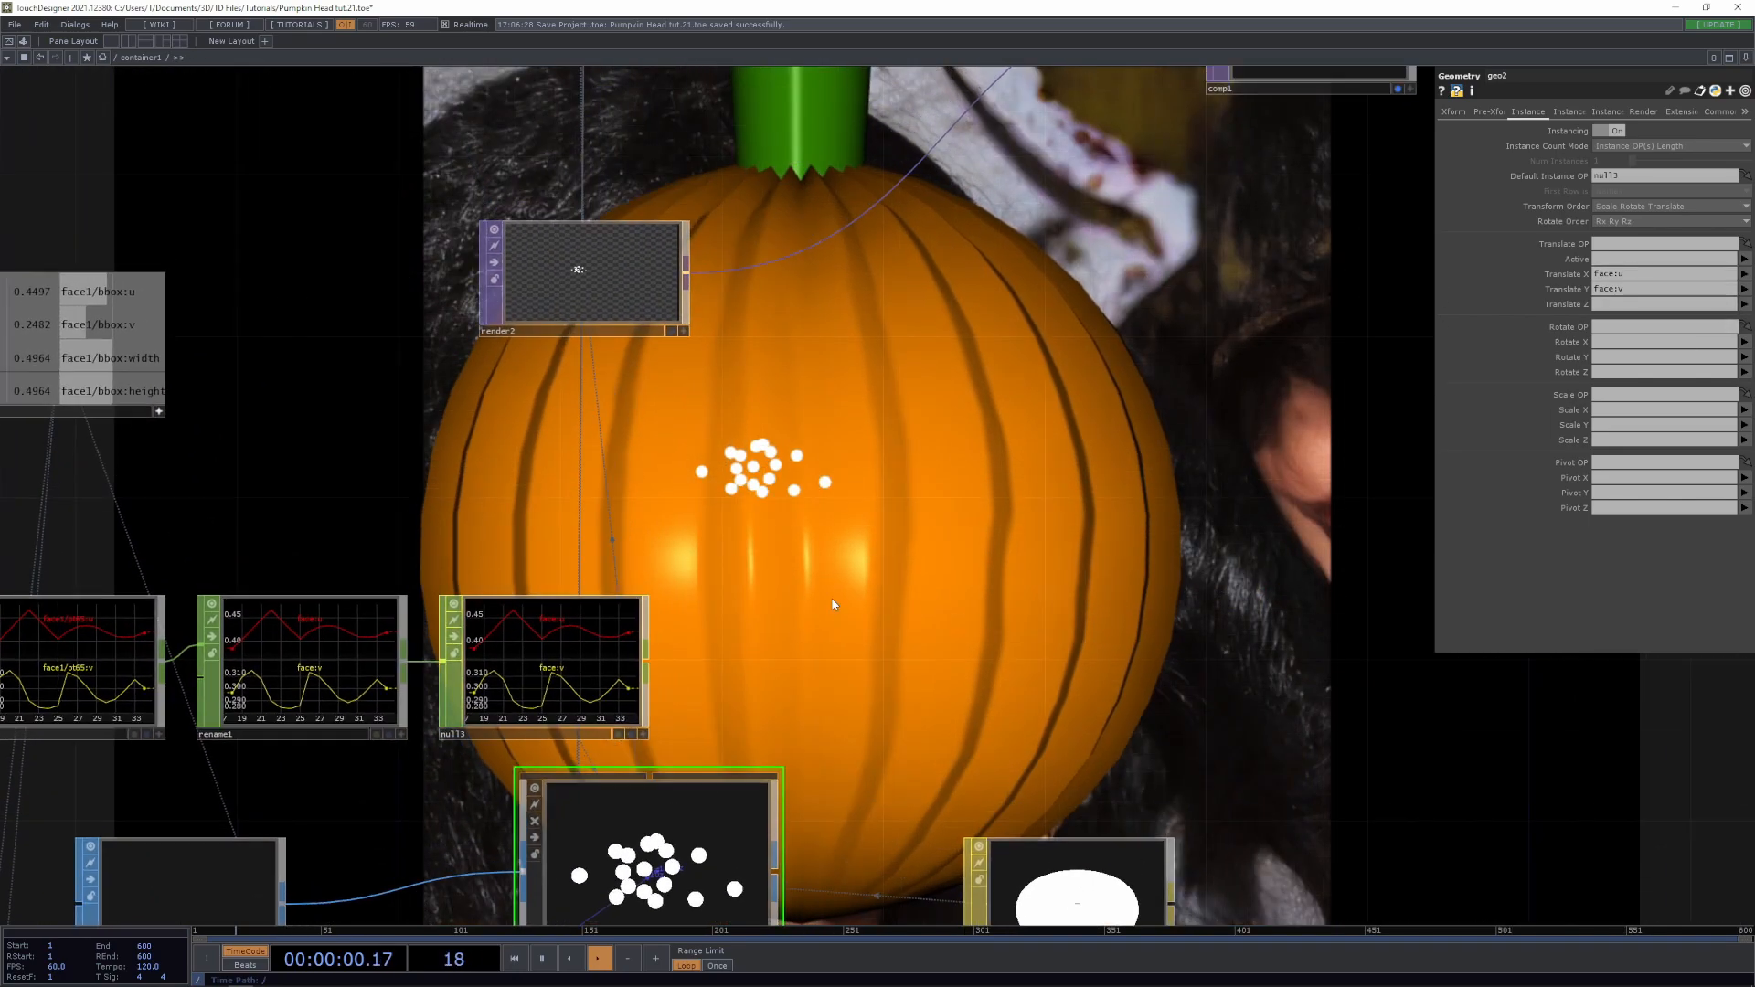
pyautogui.moveTo(75, 516); pyautogui.dragTo(541, 536)
pyautogui.moveTo(195, 552); pyautogui.dragTo(586, 520)
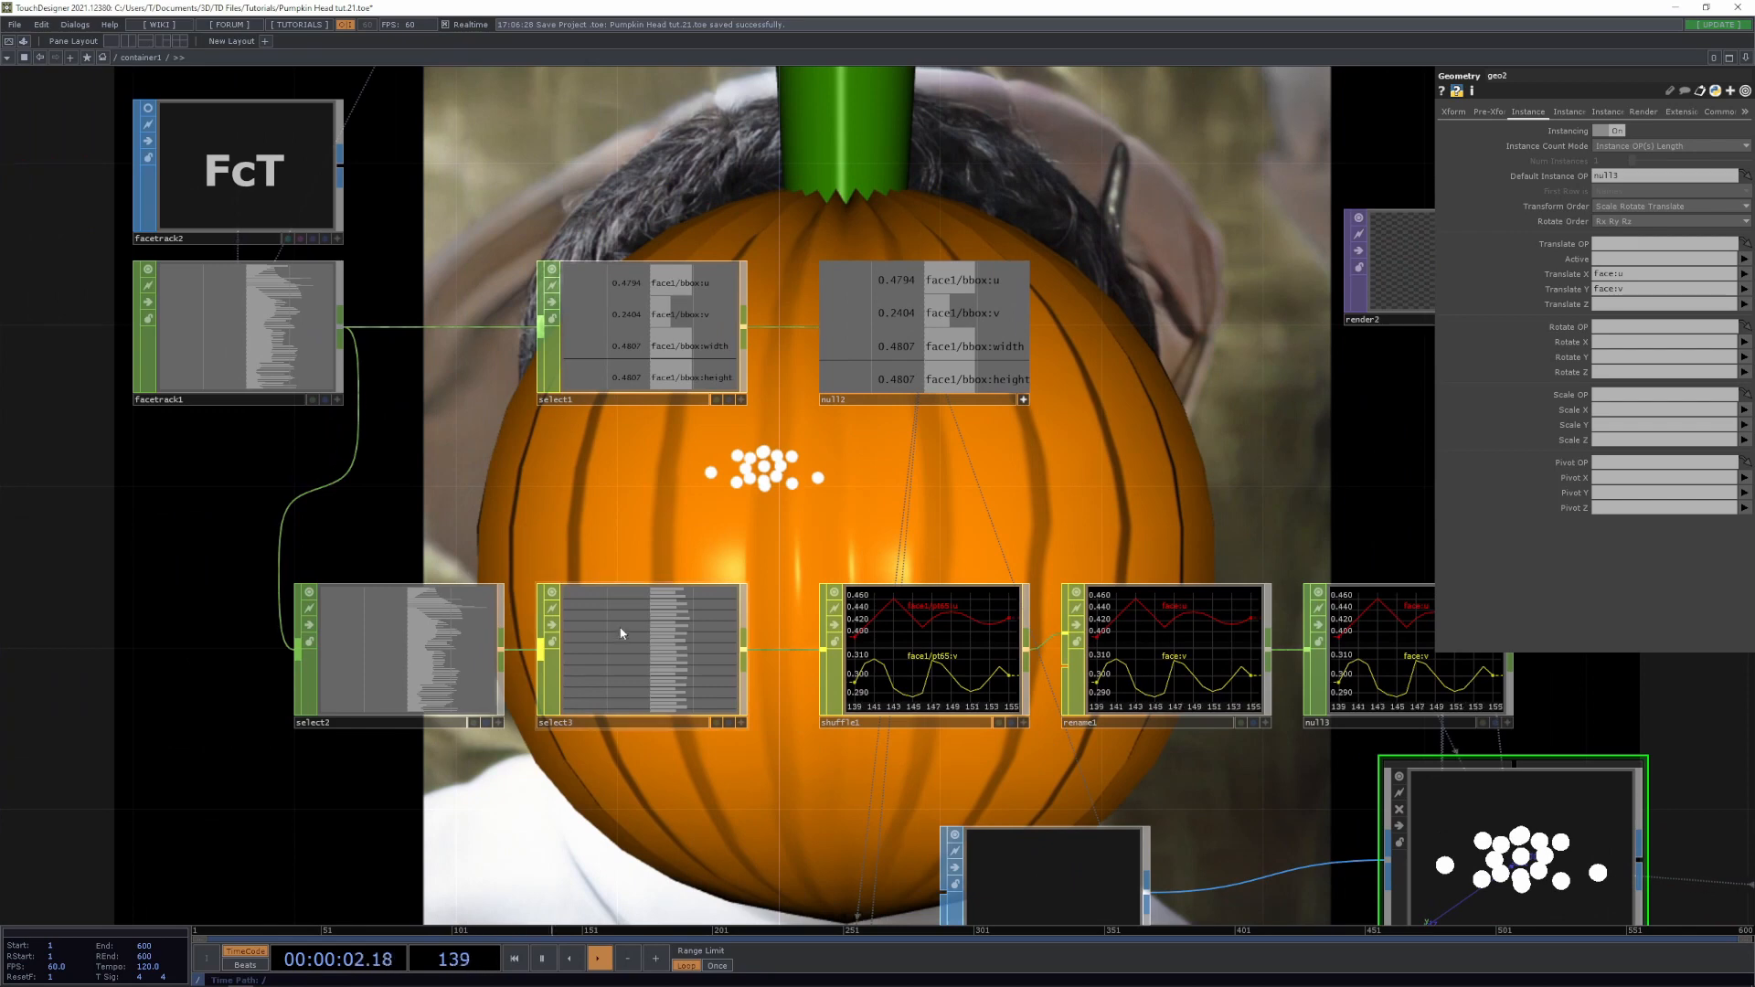
pyautogui.click(622, 670)
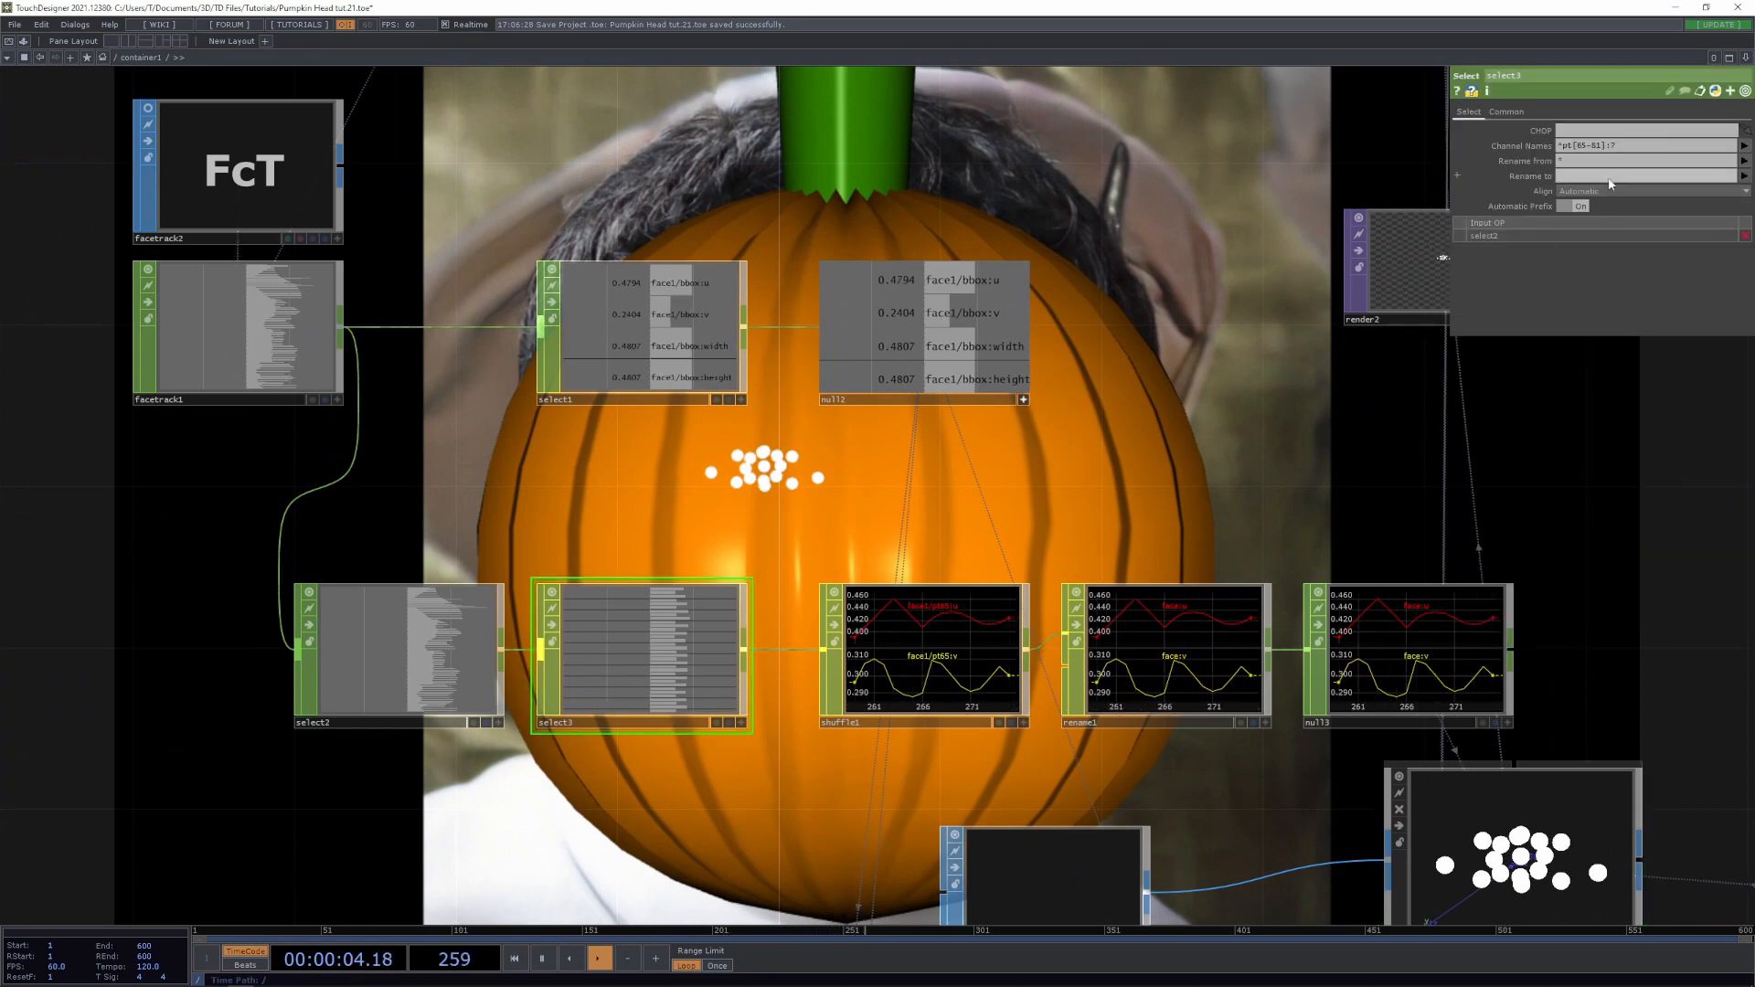
pyautogui.press('BackSpace')
pyautogui.write('7')
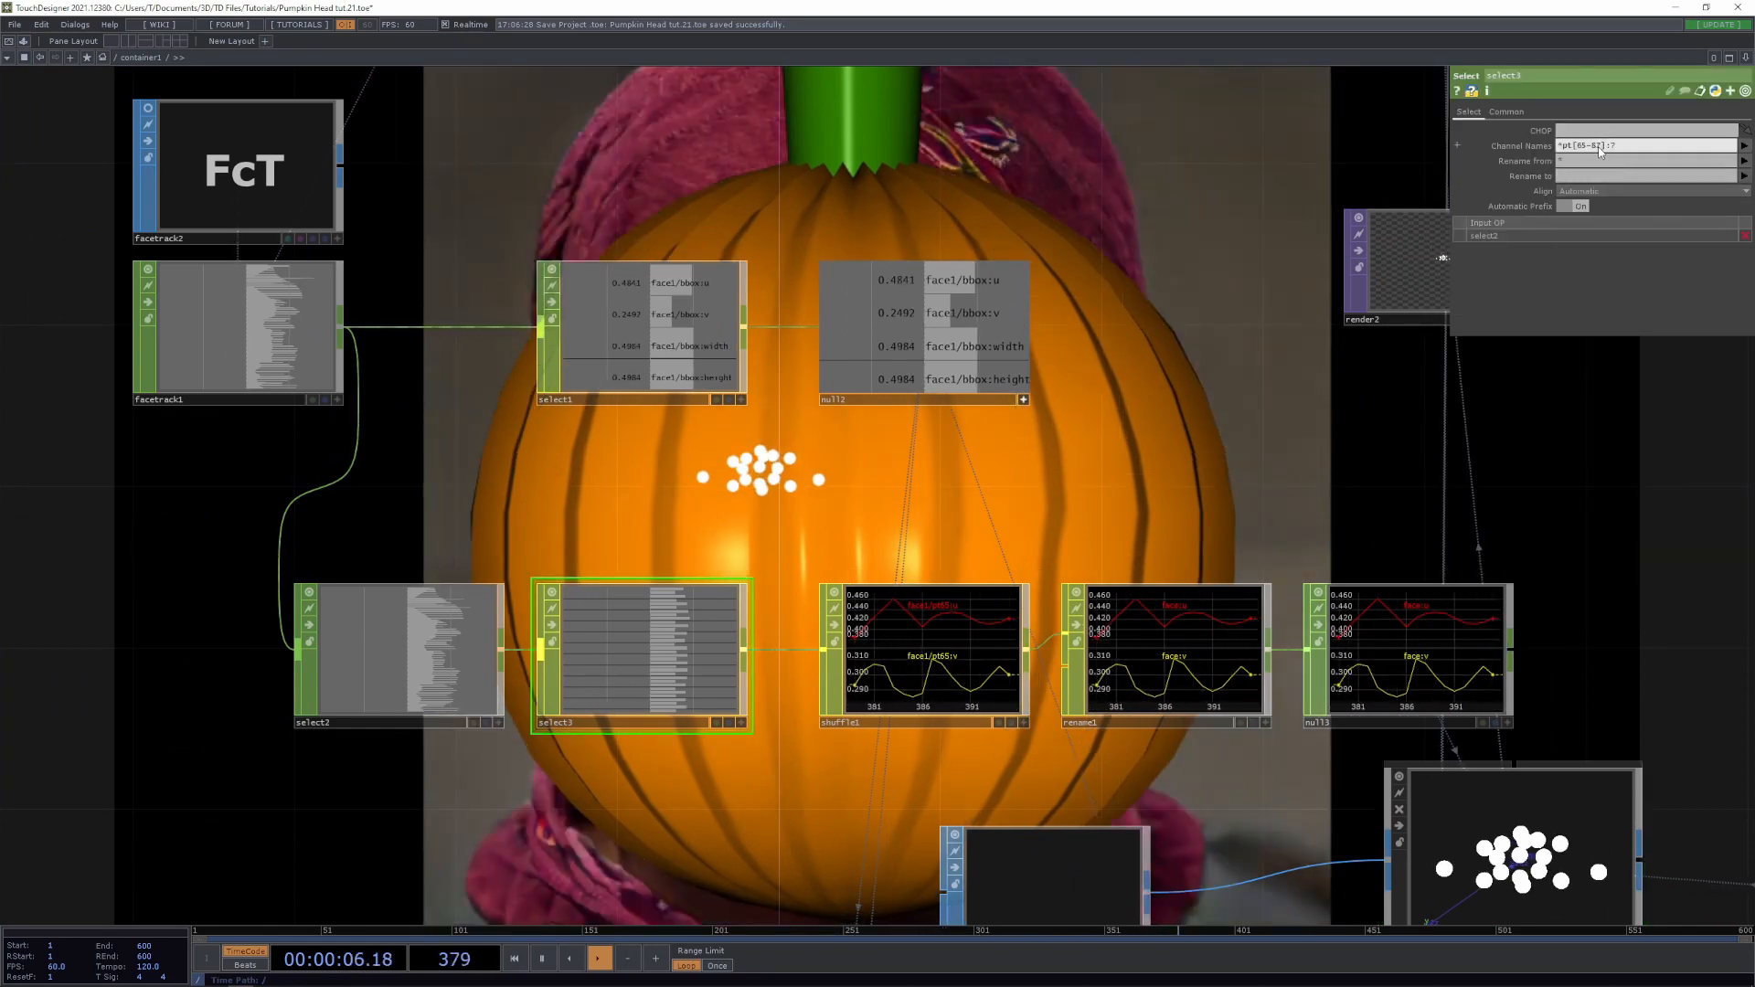
pyautogui.press('Return')
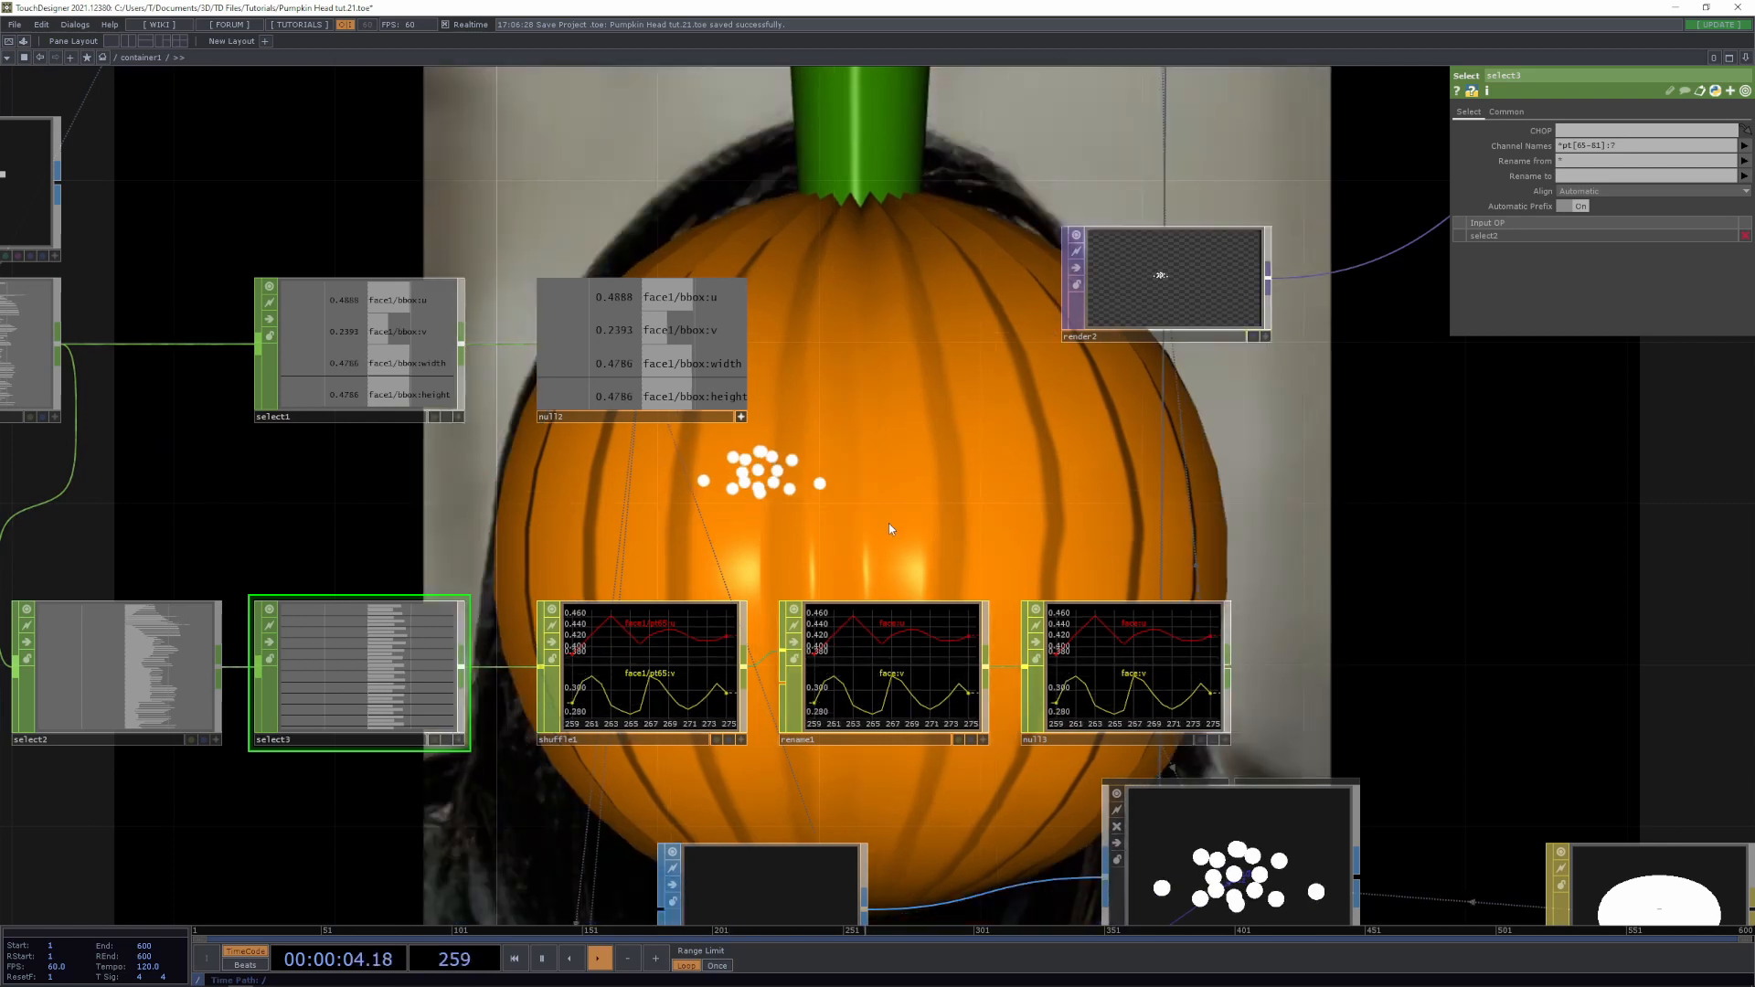
# Look up the other eye's point numbers in the Photos landmark image and set select3's Channel Names to *pt[65-98]:?
pyautogui.hotkey('alt', 'Tab')
pyautogui.hotkey('alt', 'Tab')
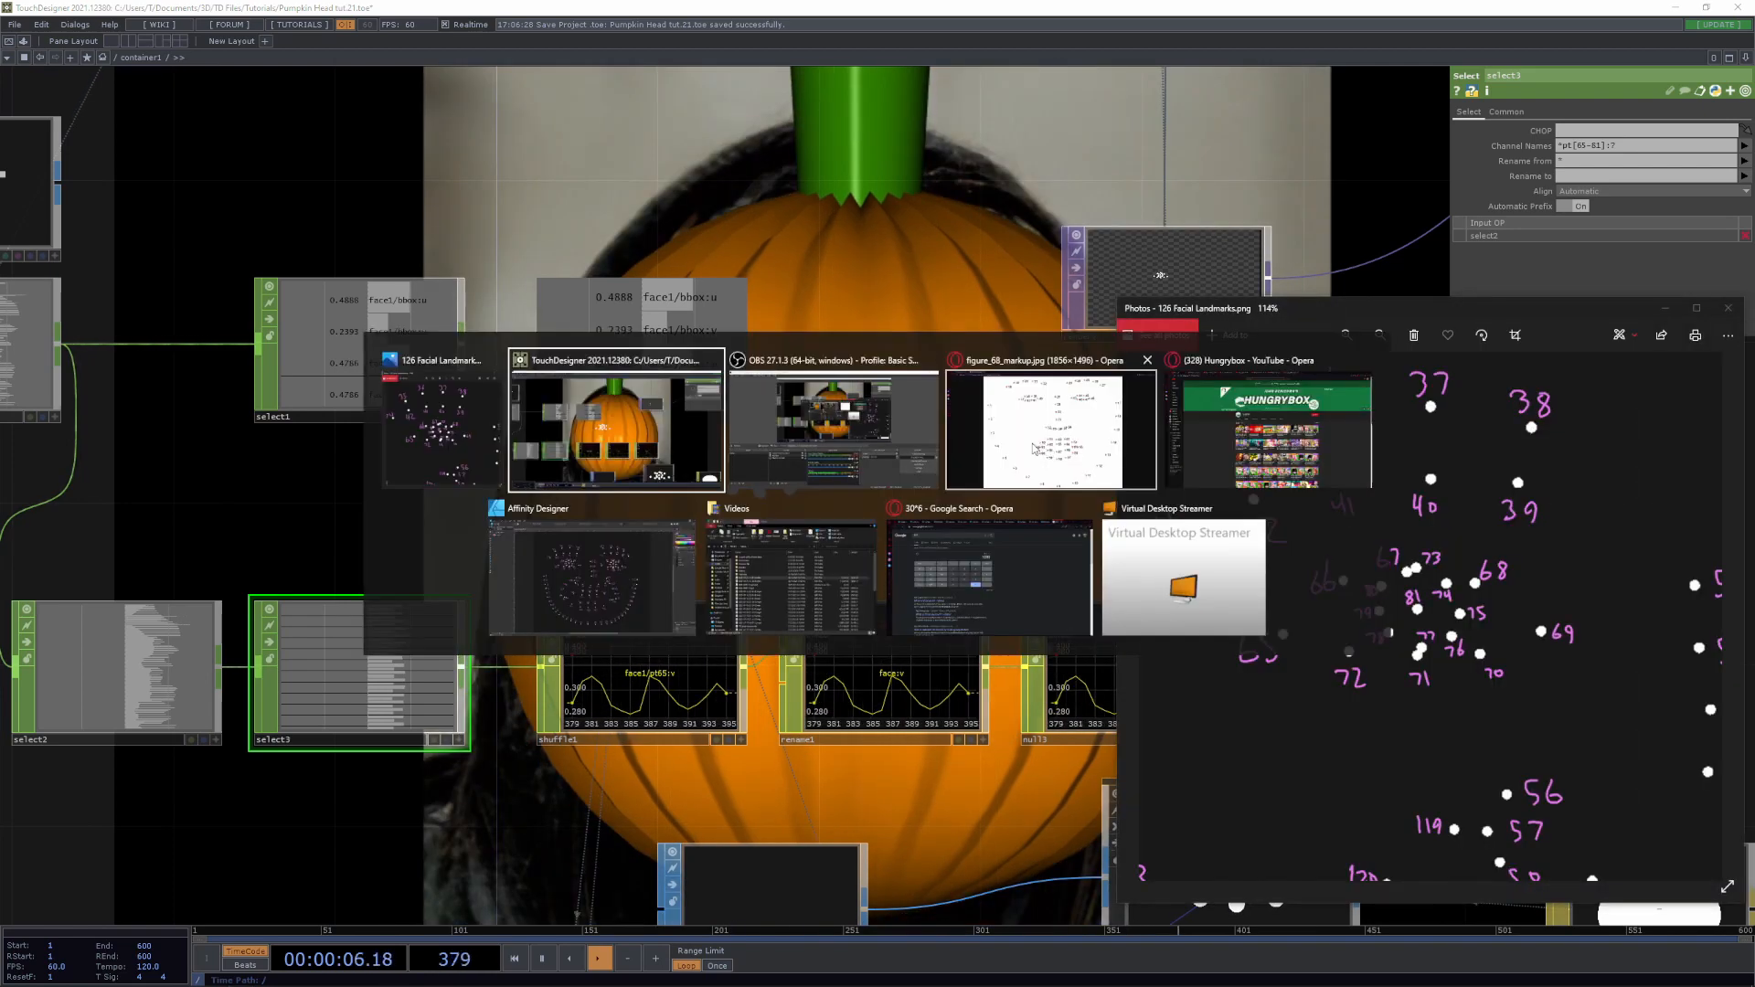
pyautogui.click(454, 439)
pyautogui.moveTo(1501, 612); pyautogui.dragTo(1356, 630)
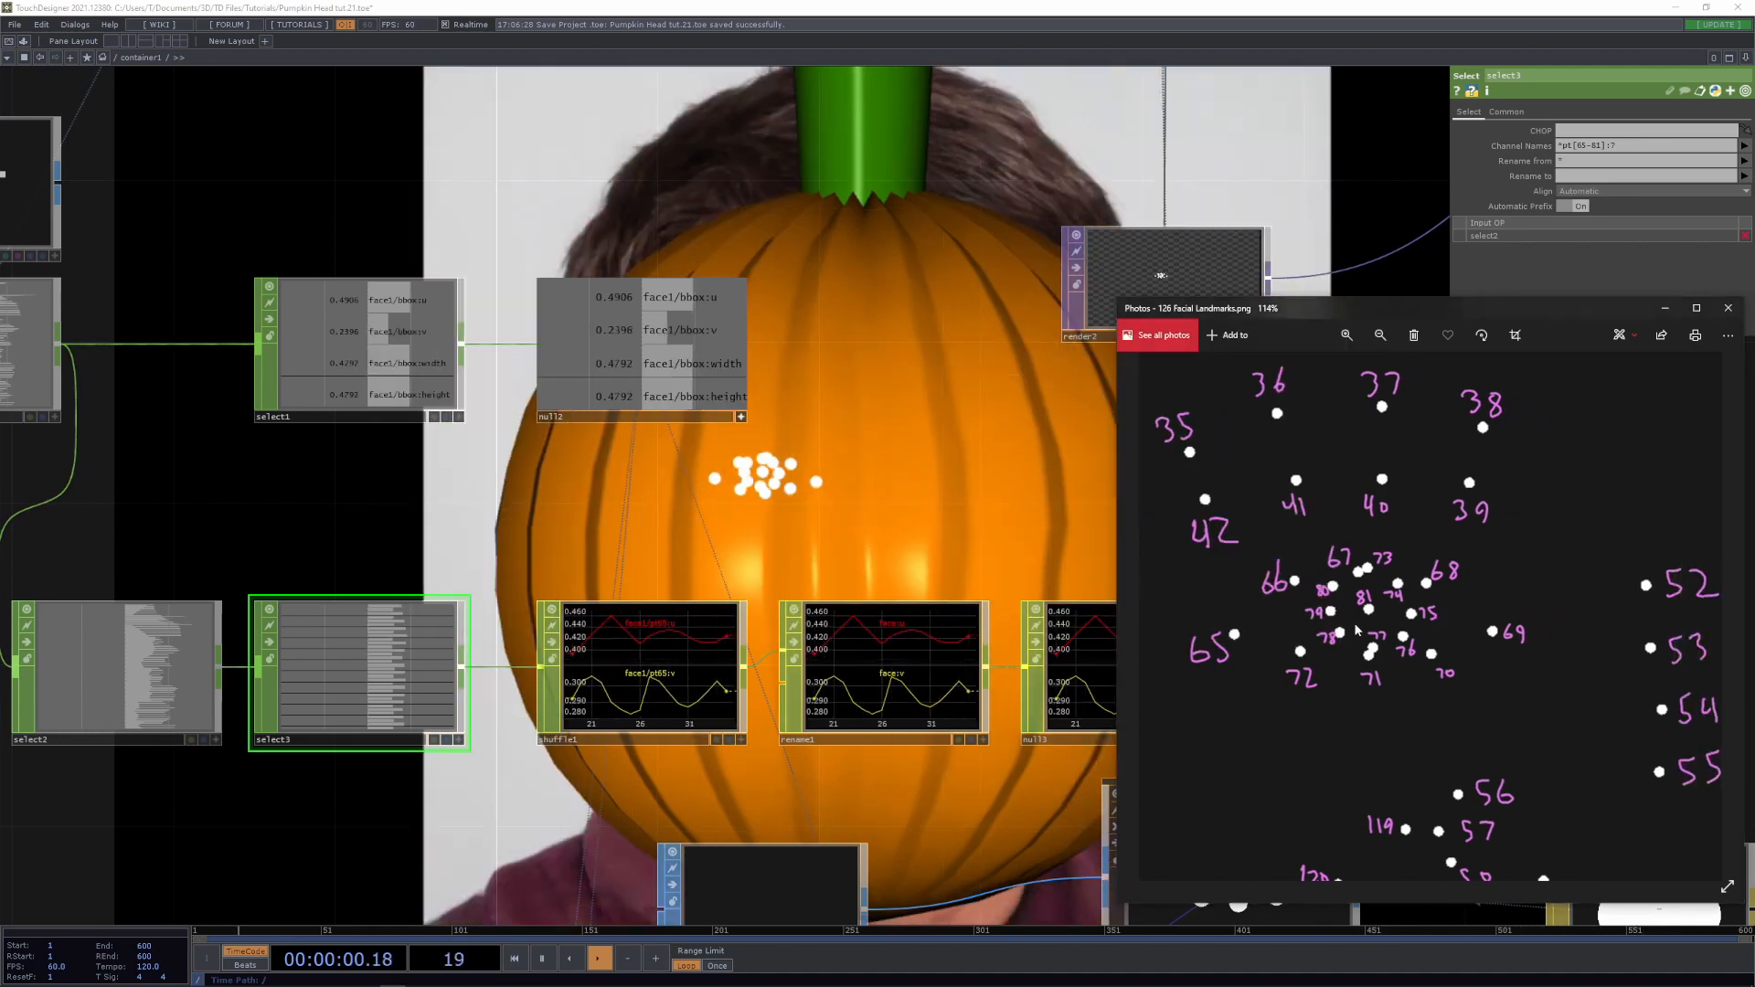
pyautogui.scroll(-4, 1298, 643)
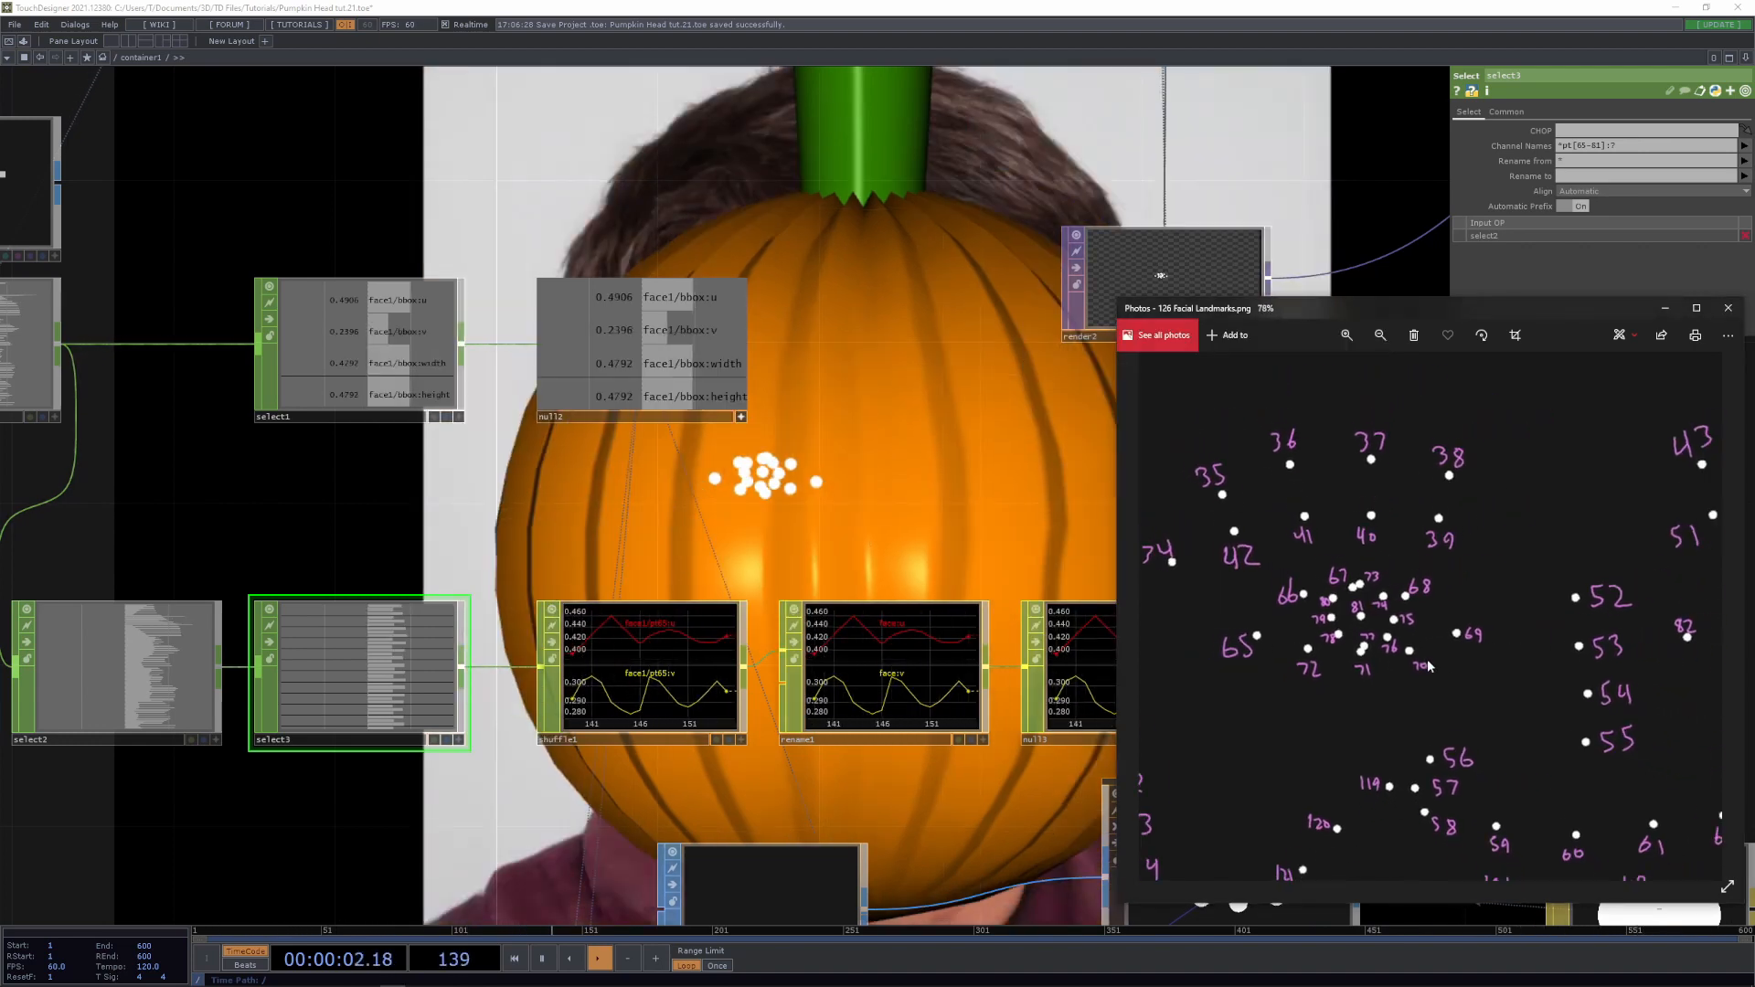
pyautogui.moveTo(1576, 656); pyautogui.dragTo(1464, 678)
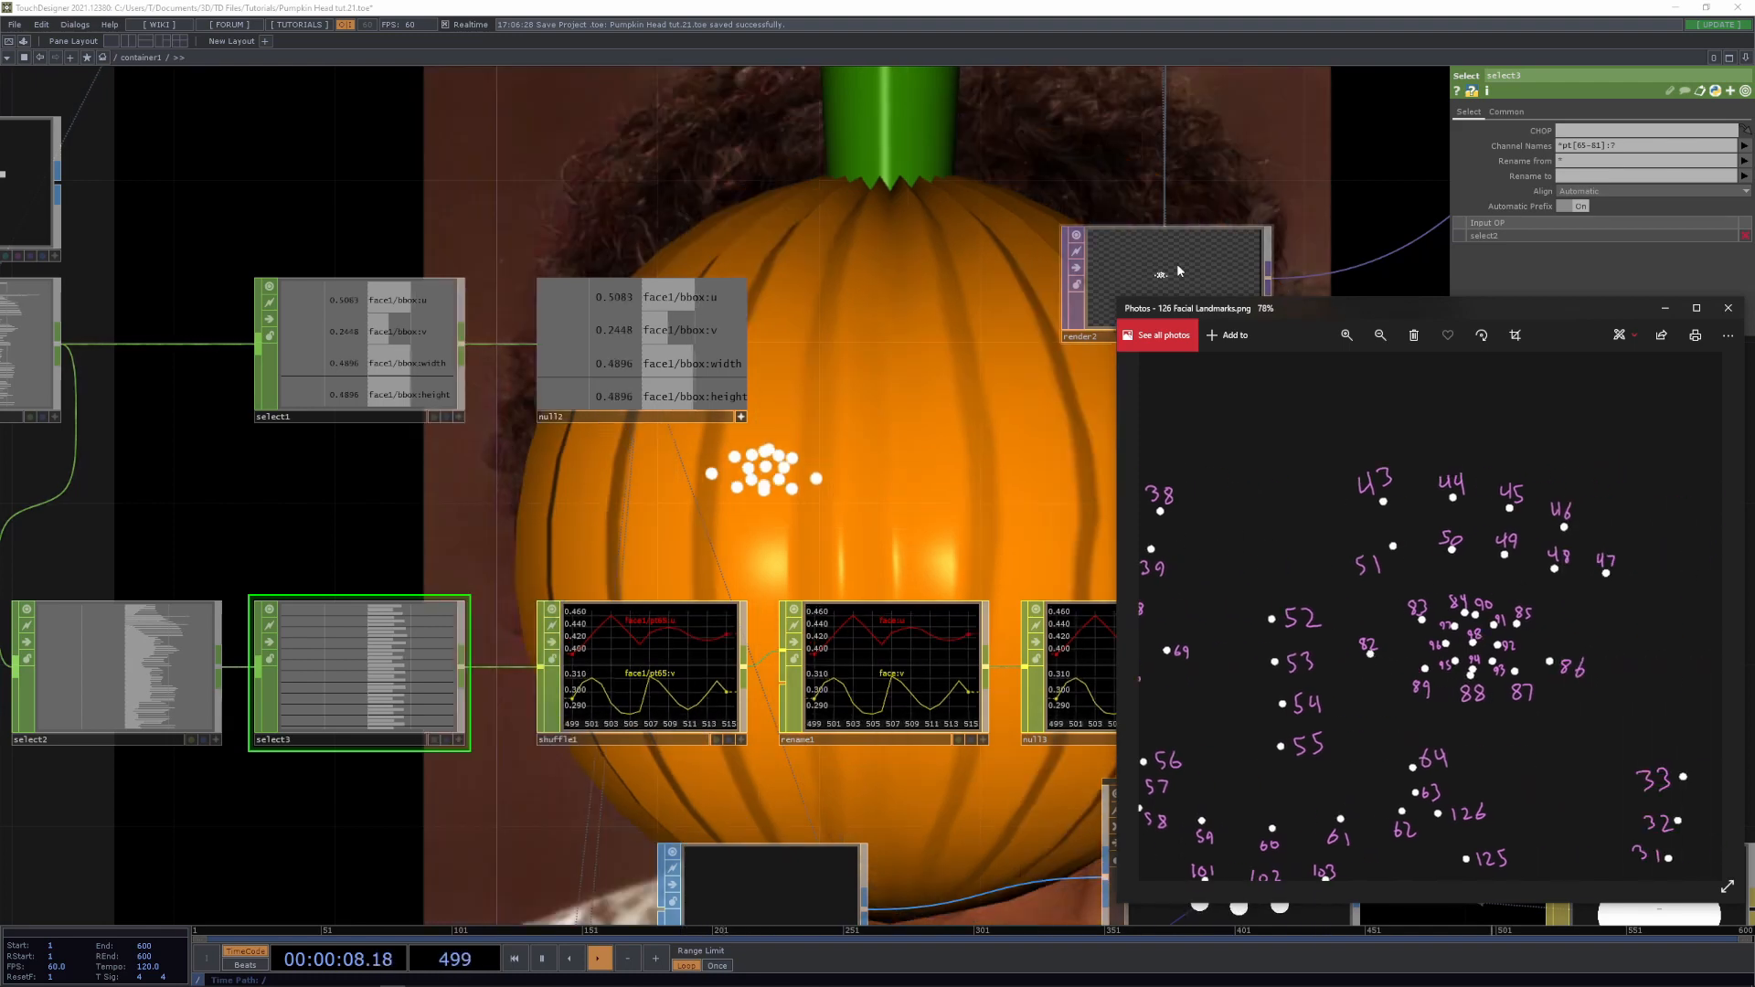
pyautogui.click(1597, 148)
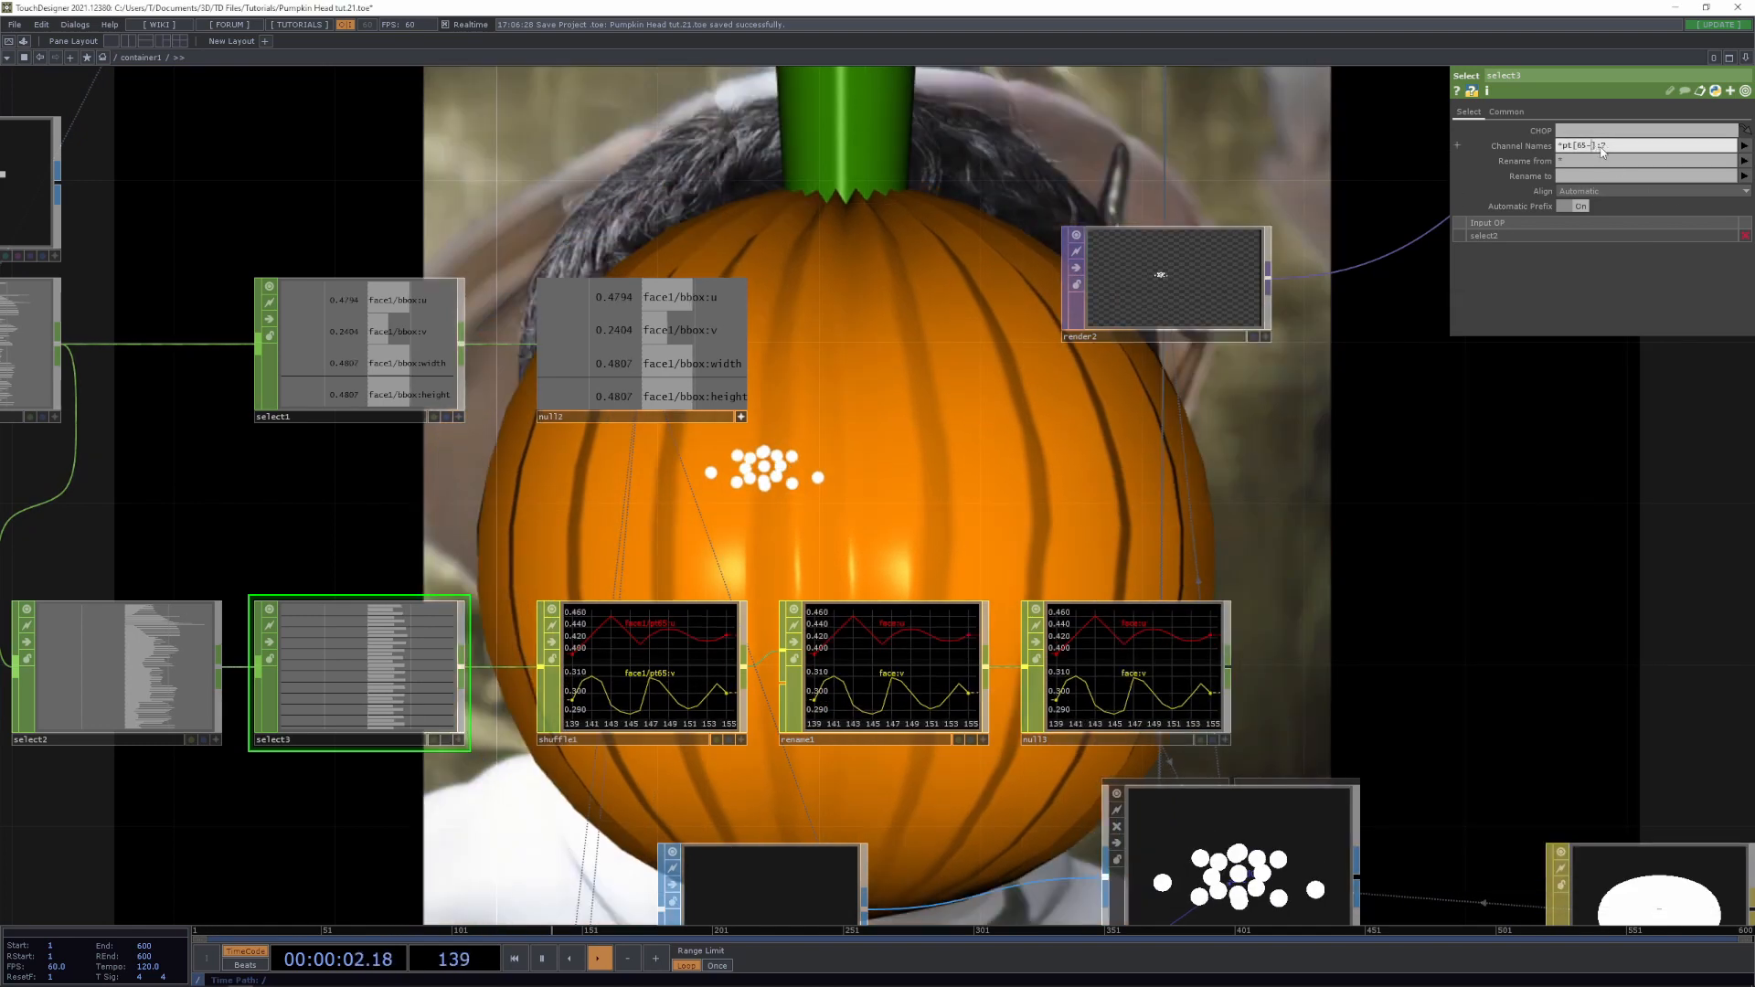
pyautogui.press('Return')
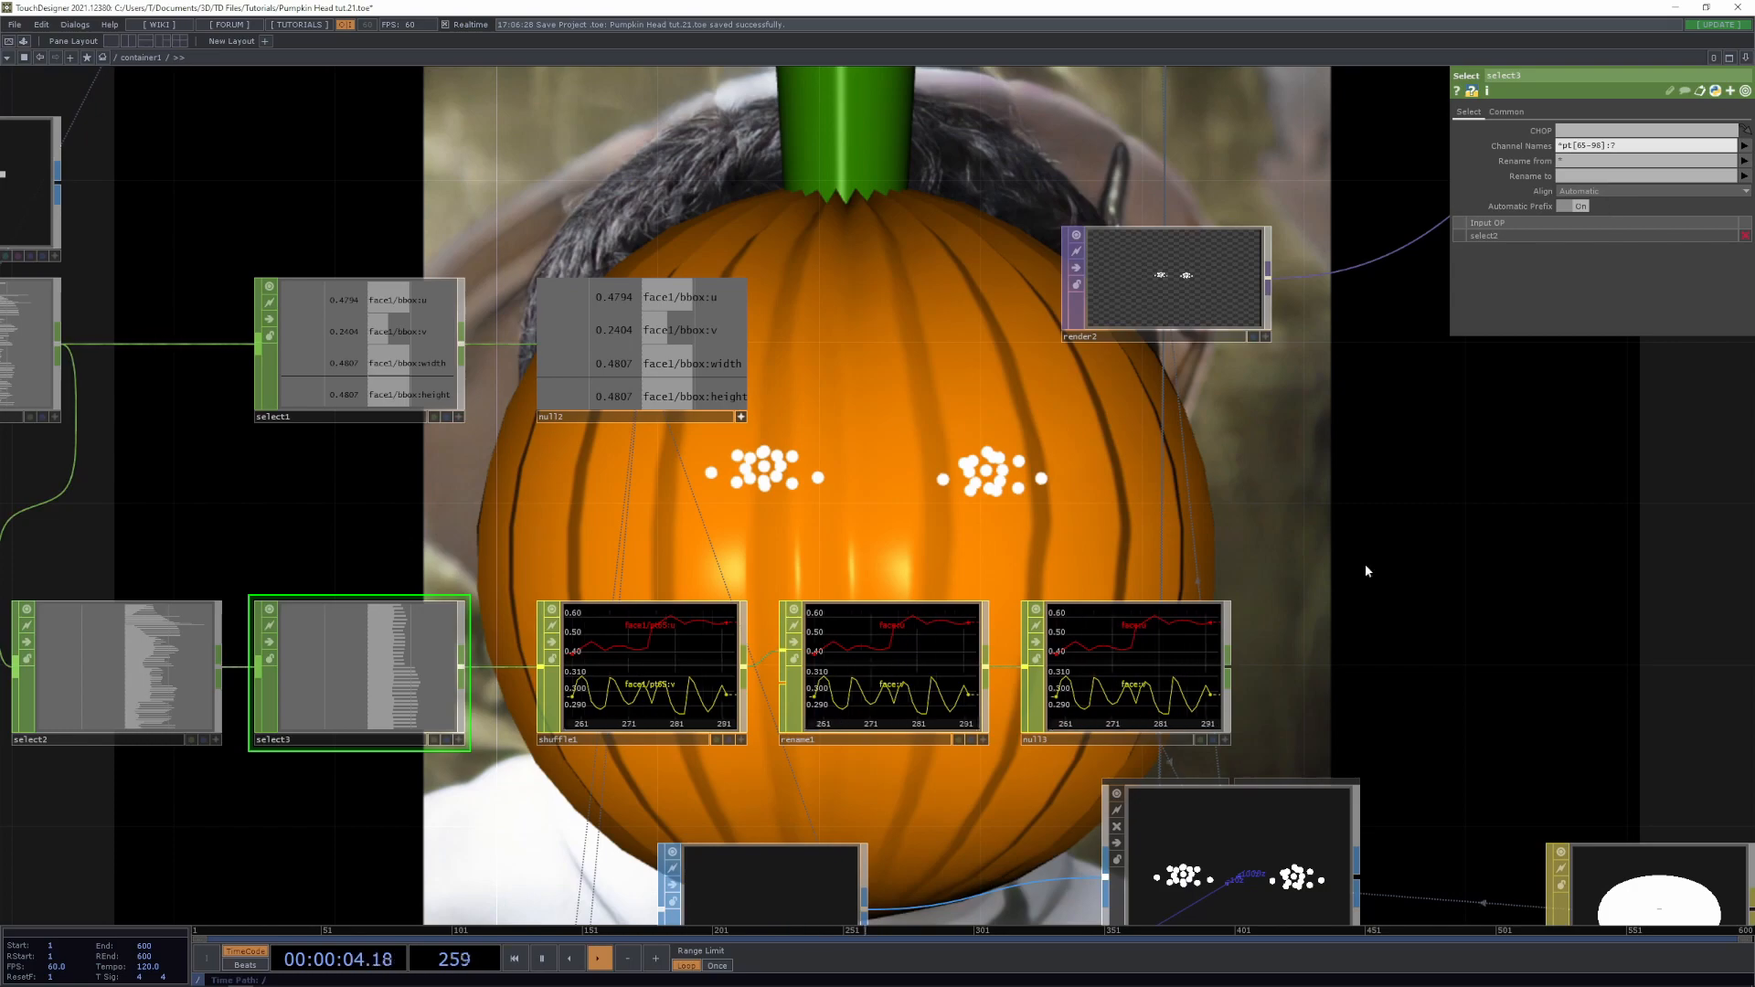
pyautogui.moveTo(1379, 563); pyautogui.dragTo(865, 601)
pyautogui.scroll(-3, 1098, 516)
pyautogui.moveTo(1010, 573); pyautogui.dragTo(1238, 510)
pyautogui.moveTo(1066, 557); pyautogui.dragTo(758, 487)
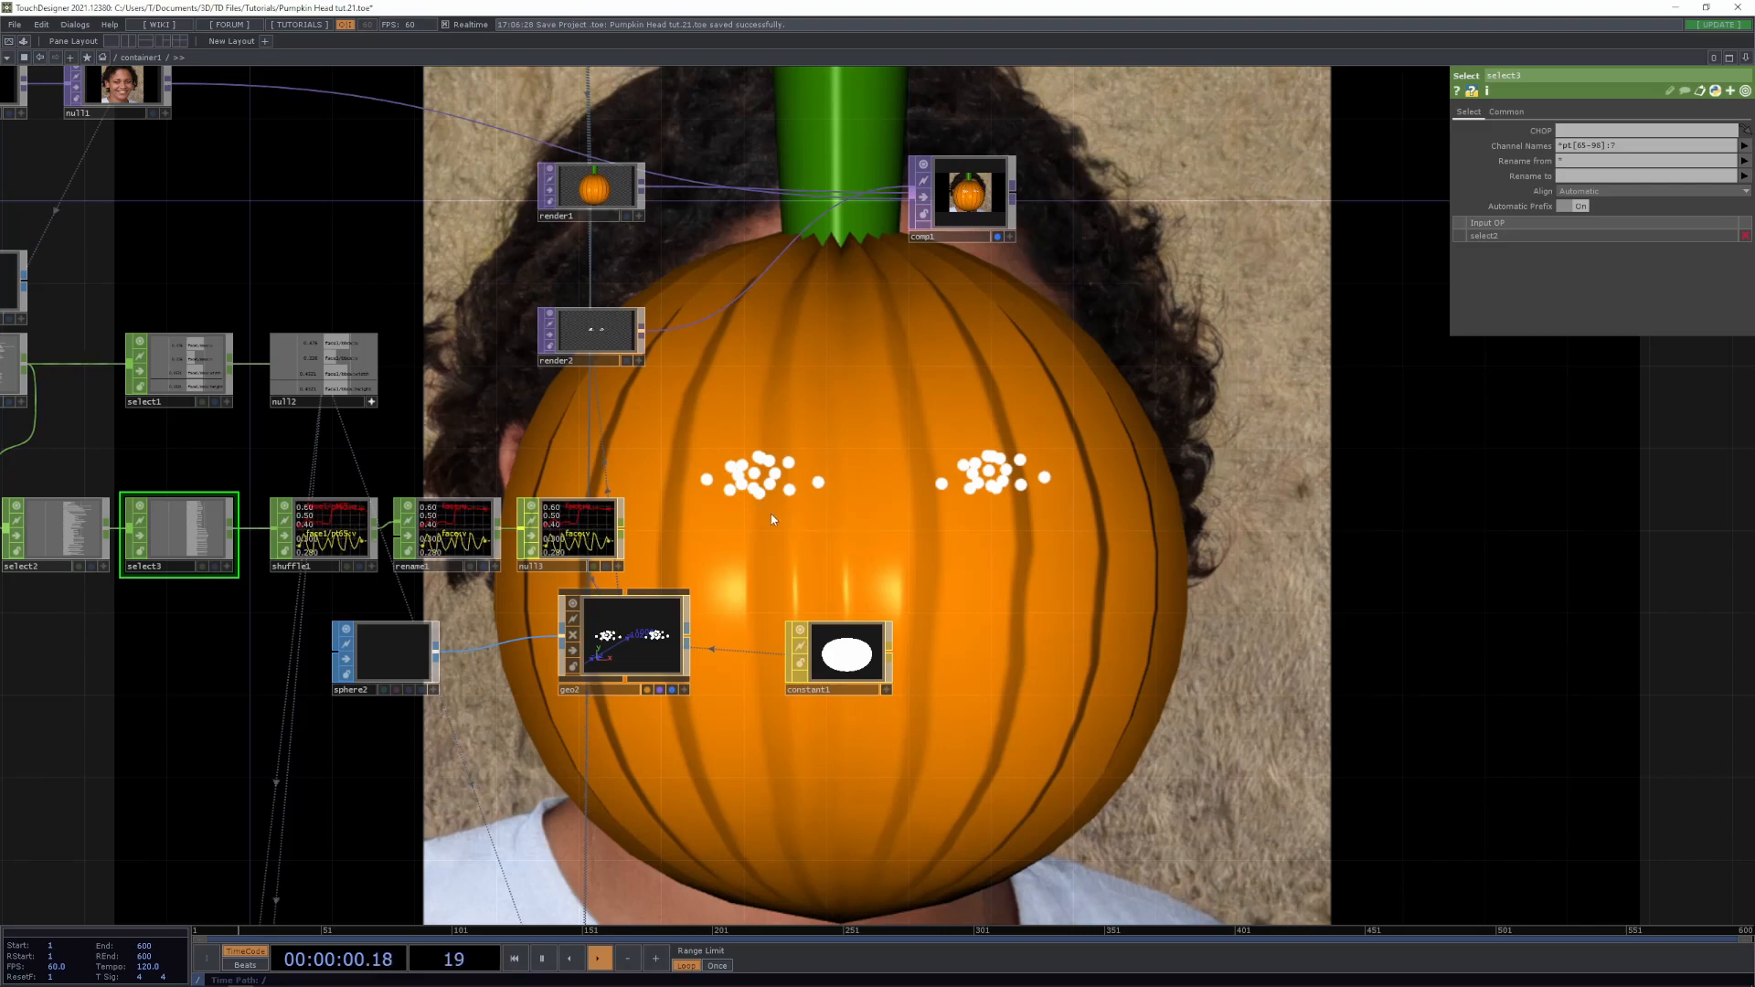
pyautogui.moveTo(666, 516); pyautogui.dragTo(880, 533)
# Look up the nose's point numbers in the Photos landmark image and add points 52-64 to select3's Channel Names
pyautogui.hotkey('alt', 'Tab')
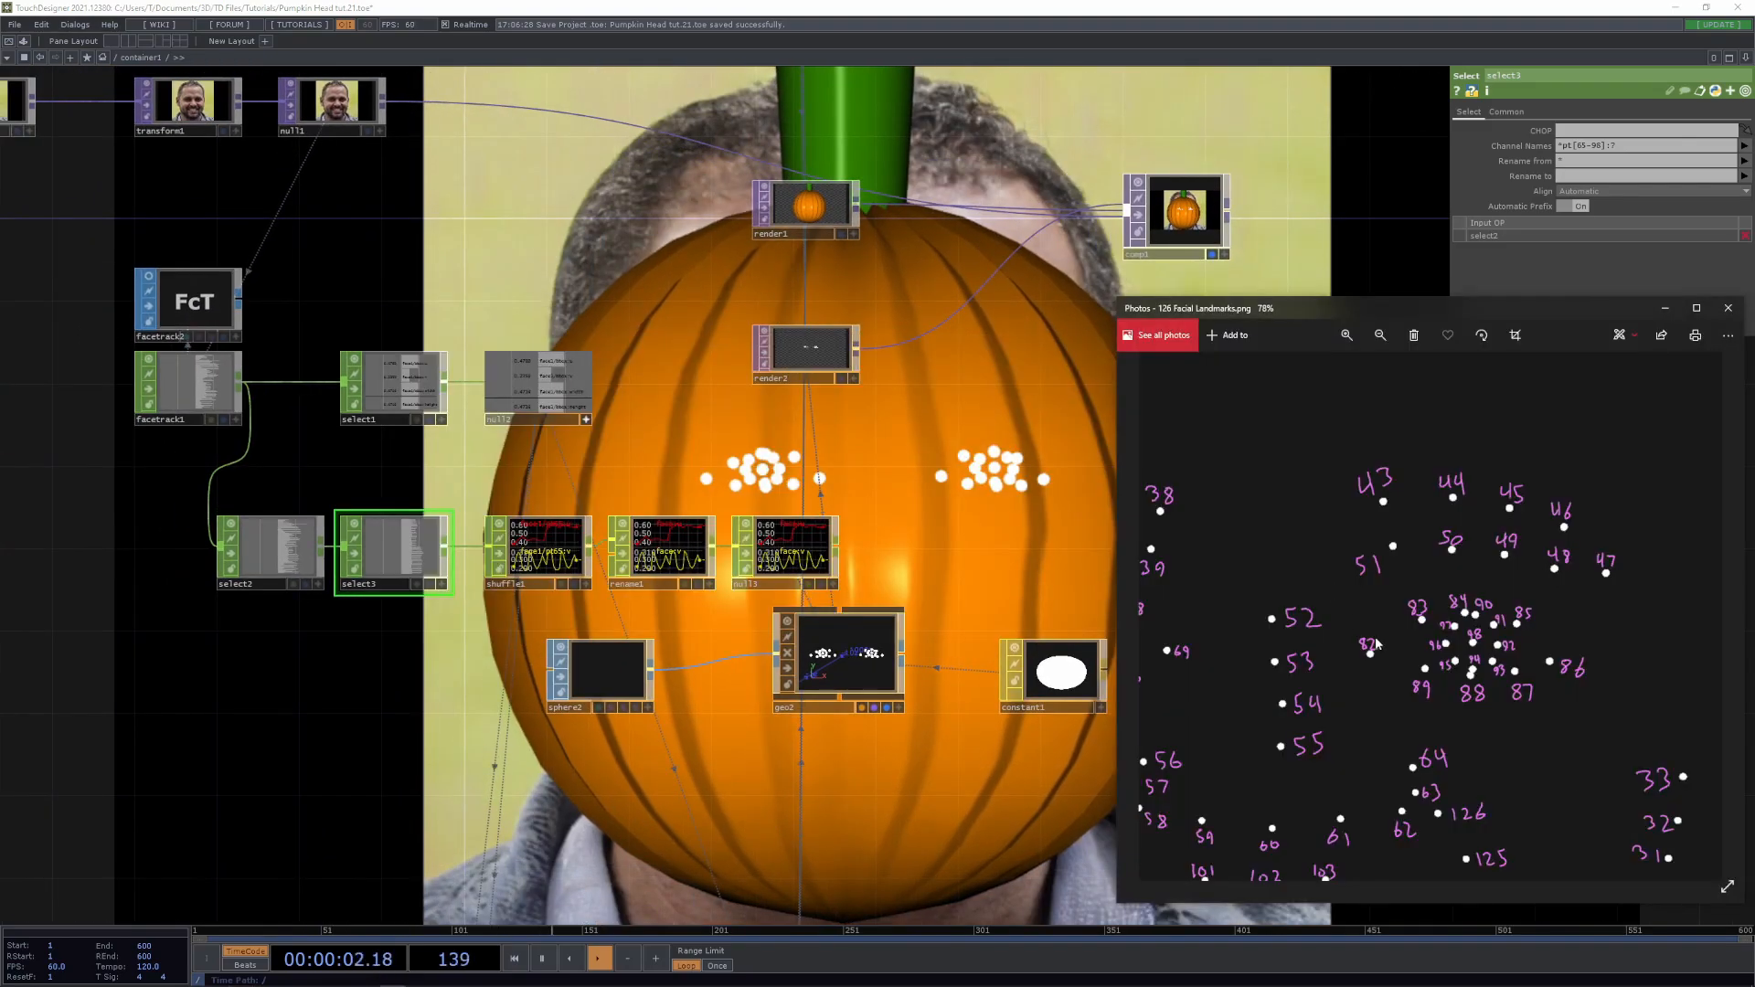
pyautogui.moveTo(1503, 720); pyautogui.dragTo(1537, 632)
pyautogui.scroll(-1, 1537, 638)
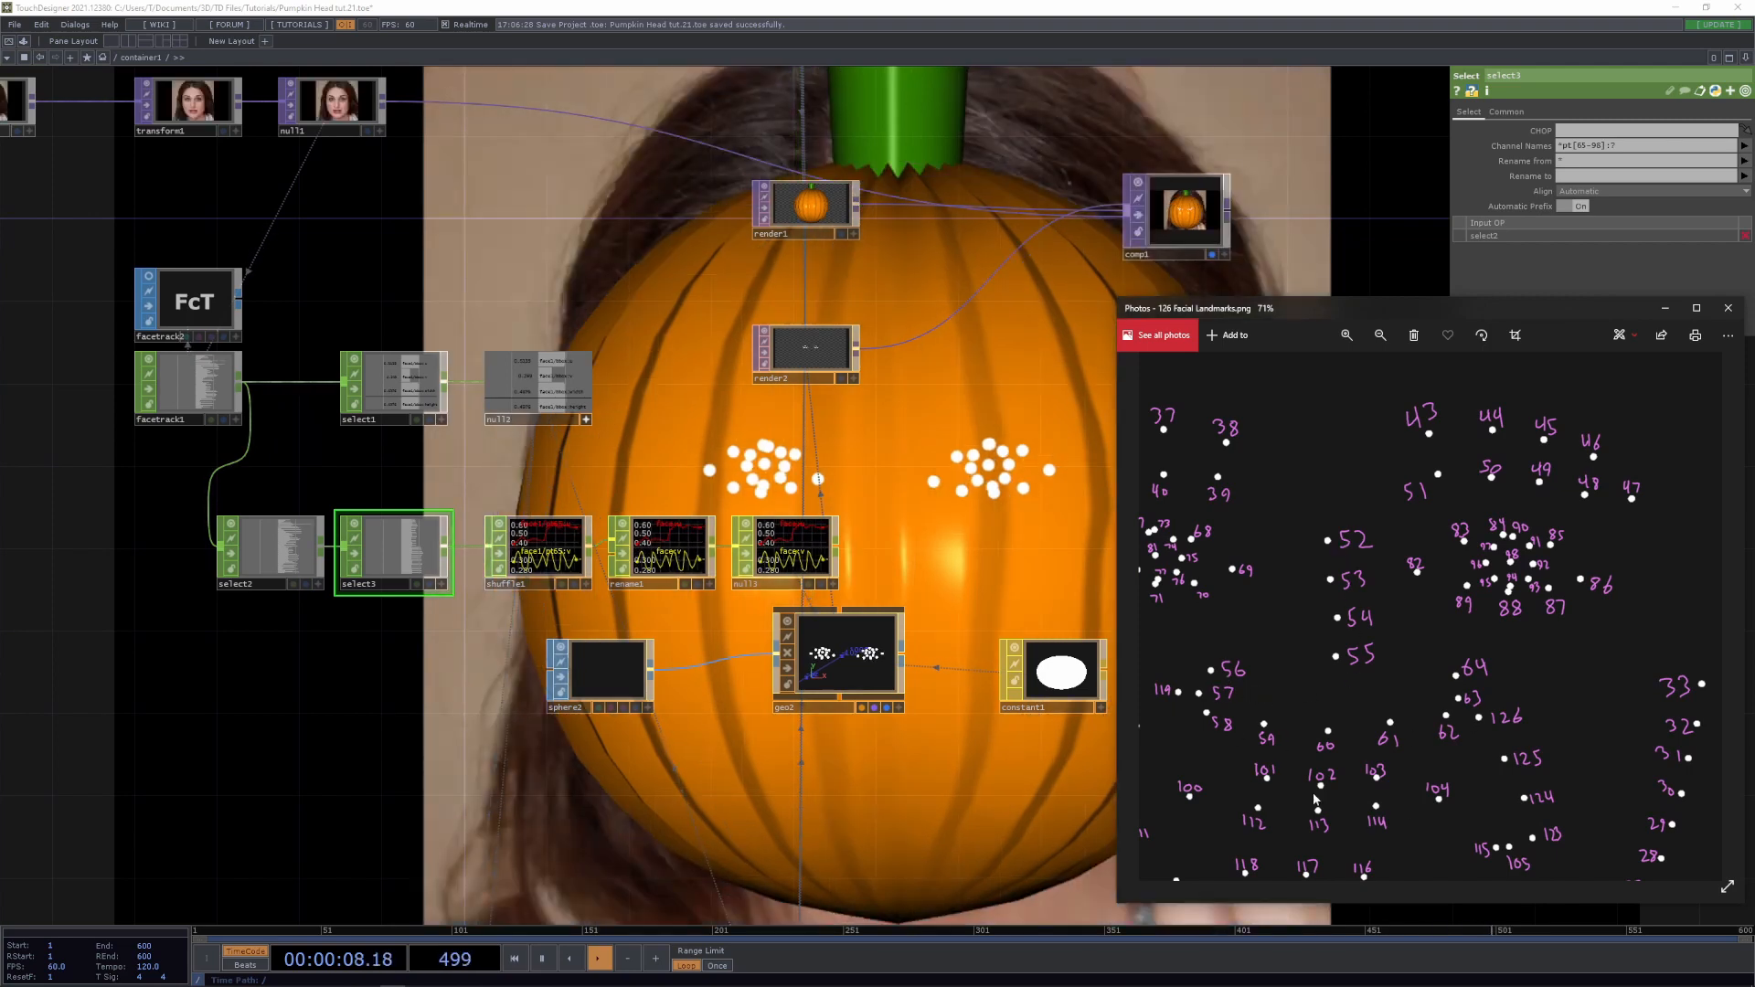
pyautogui.moveTo(335, 459); pyautogui.dragTo(426, 484)
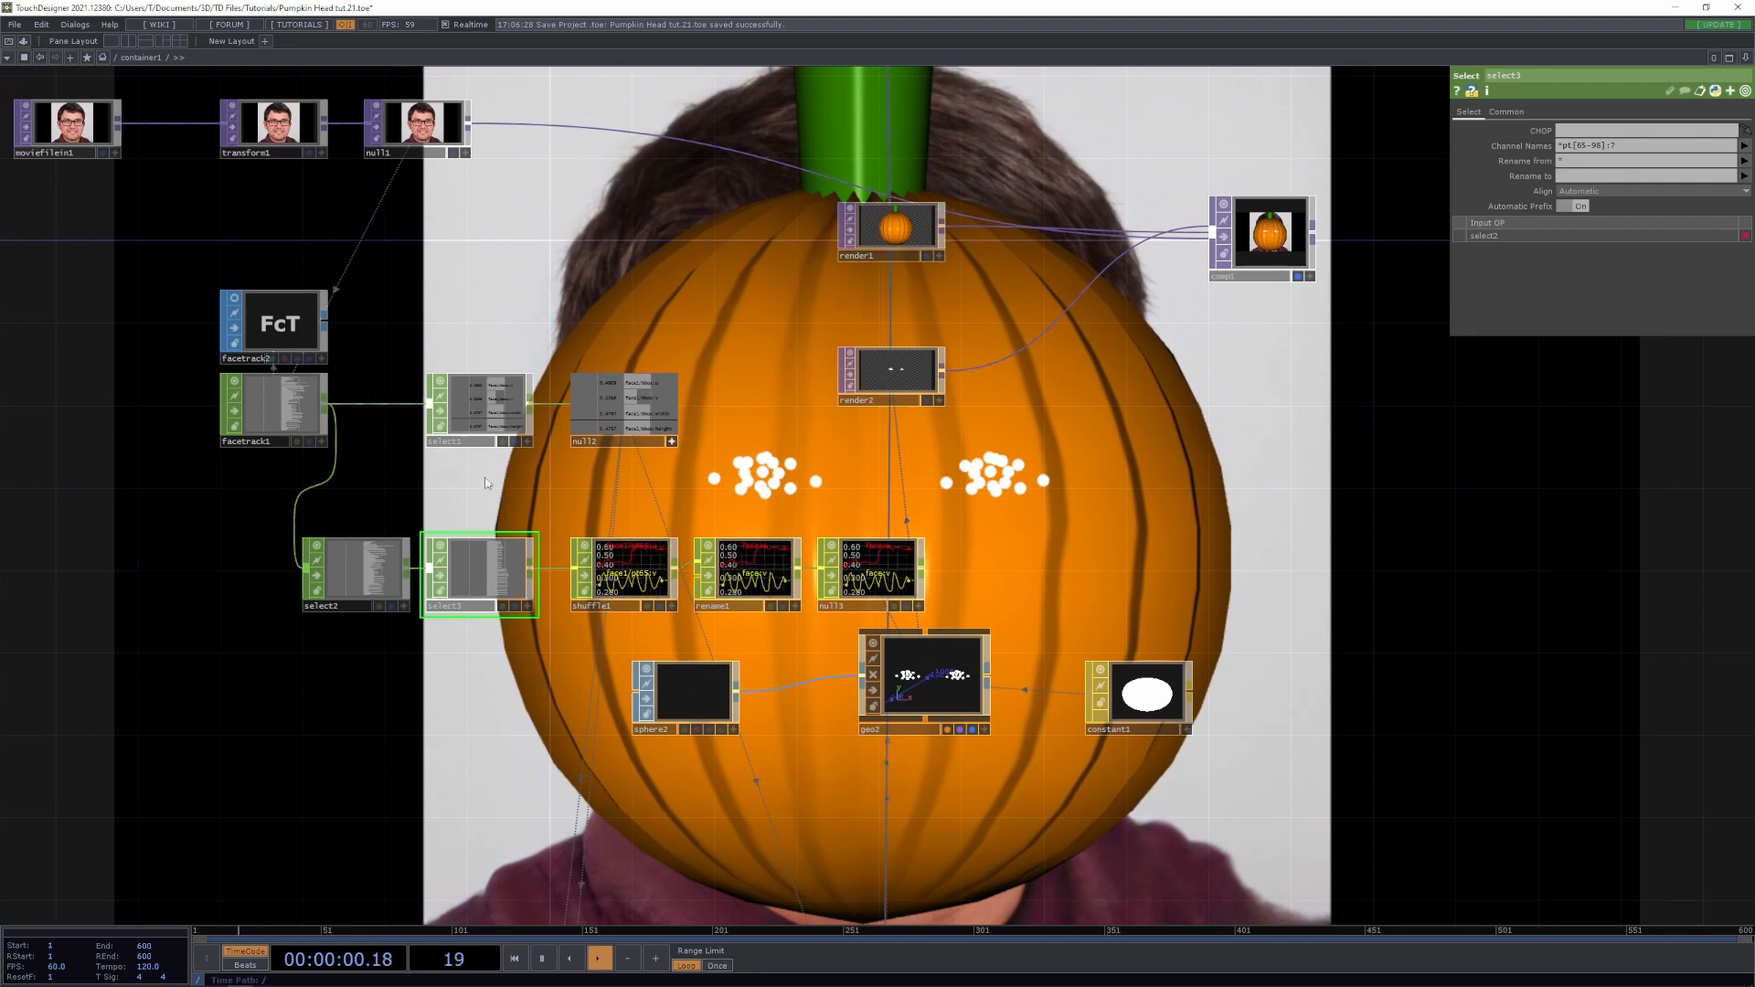
pyautogui.click(1602, 147)
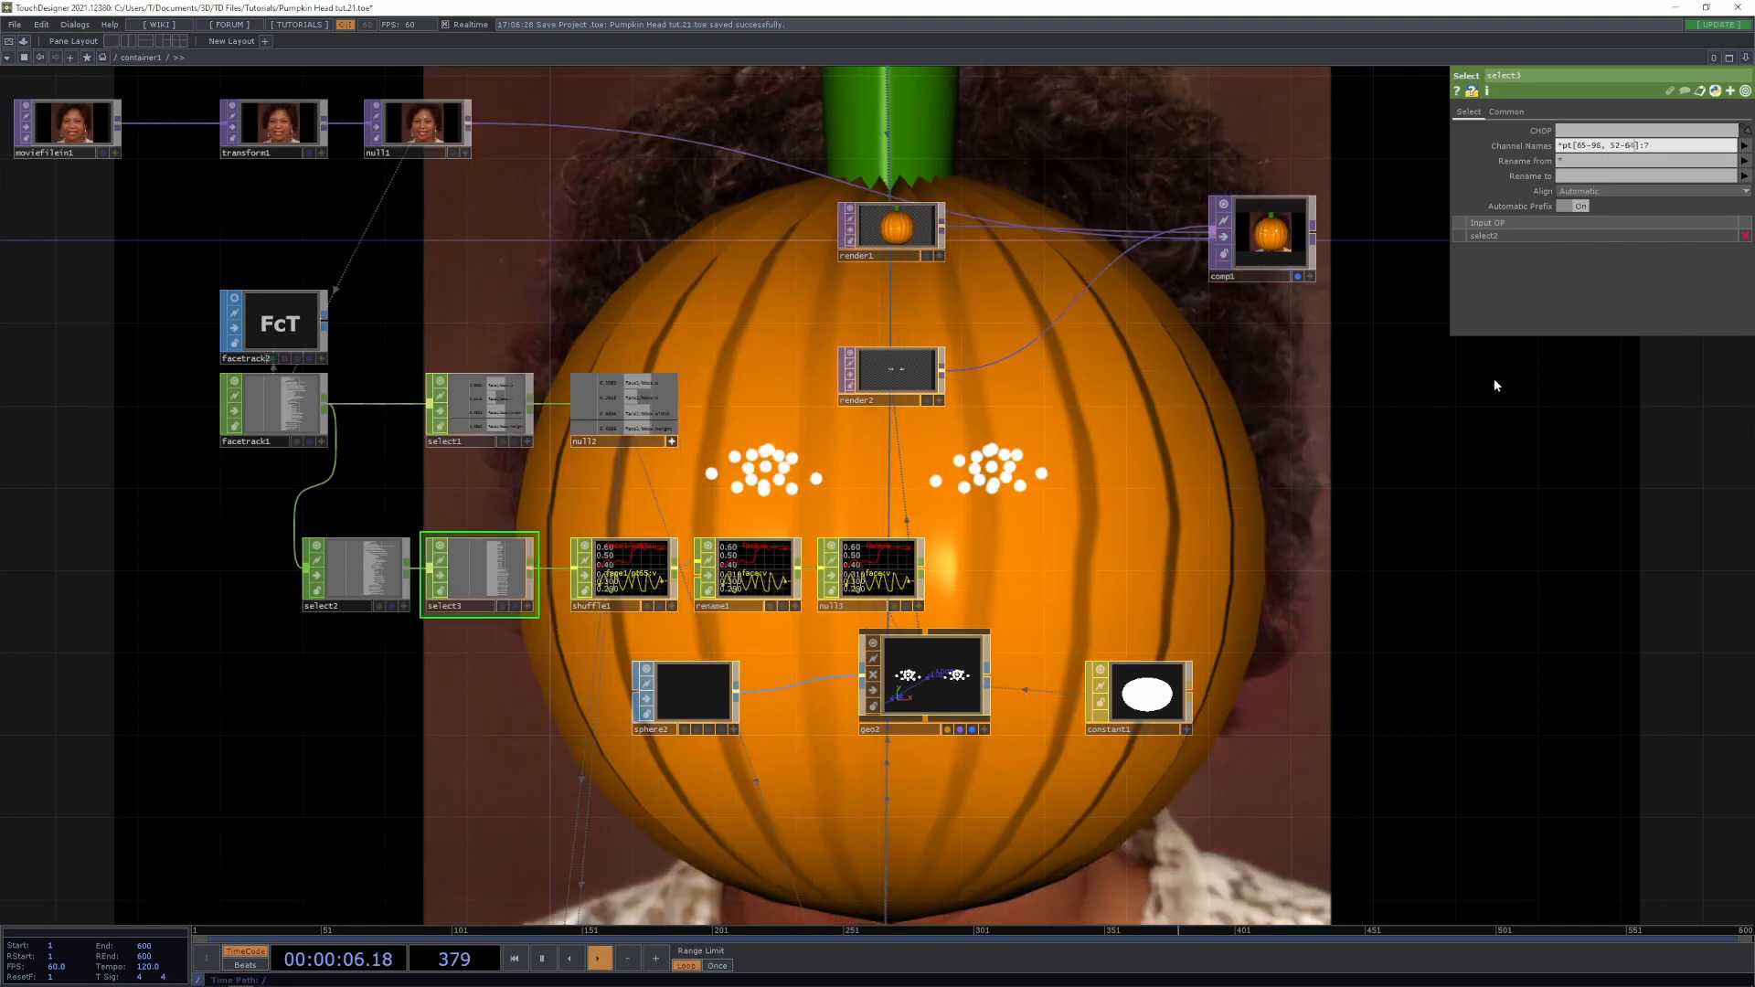
pyautogui.click(1168, 480)
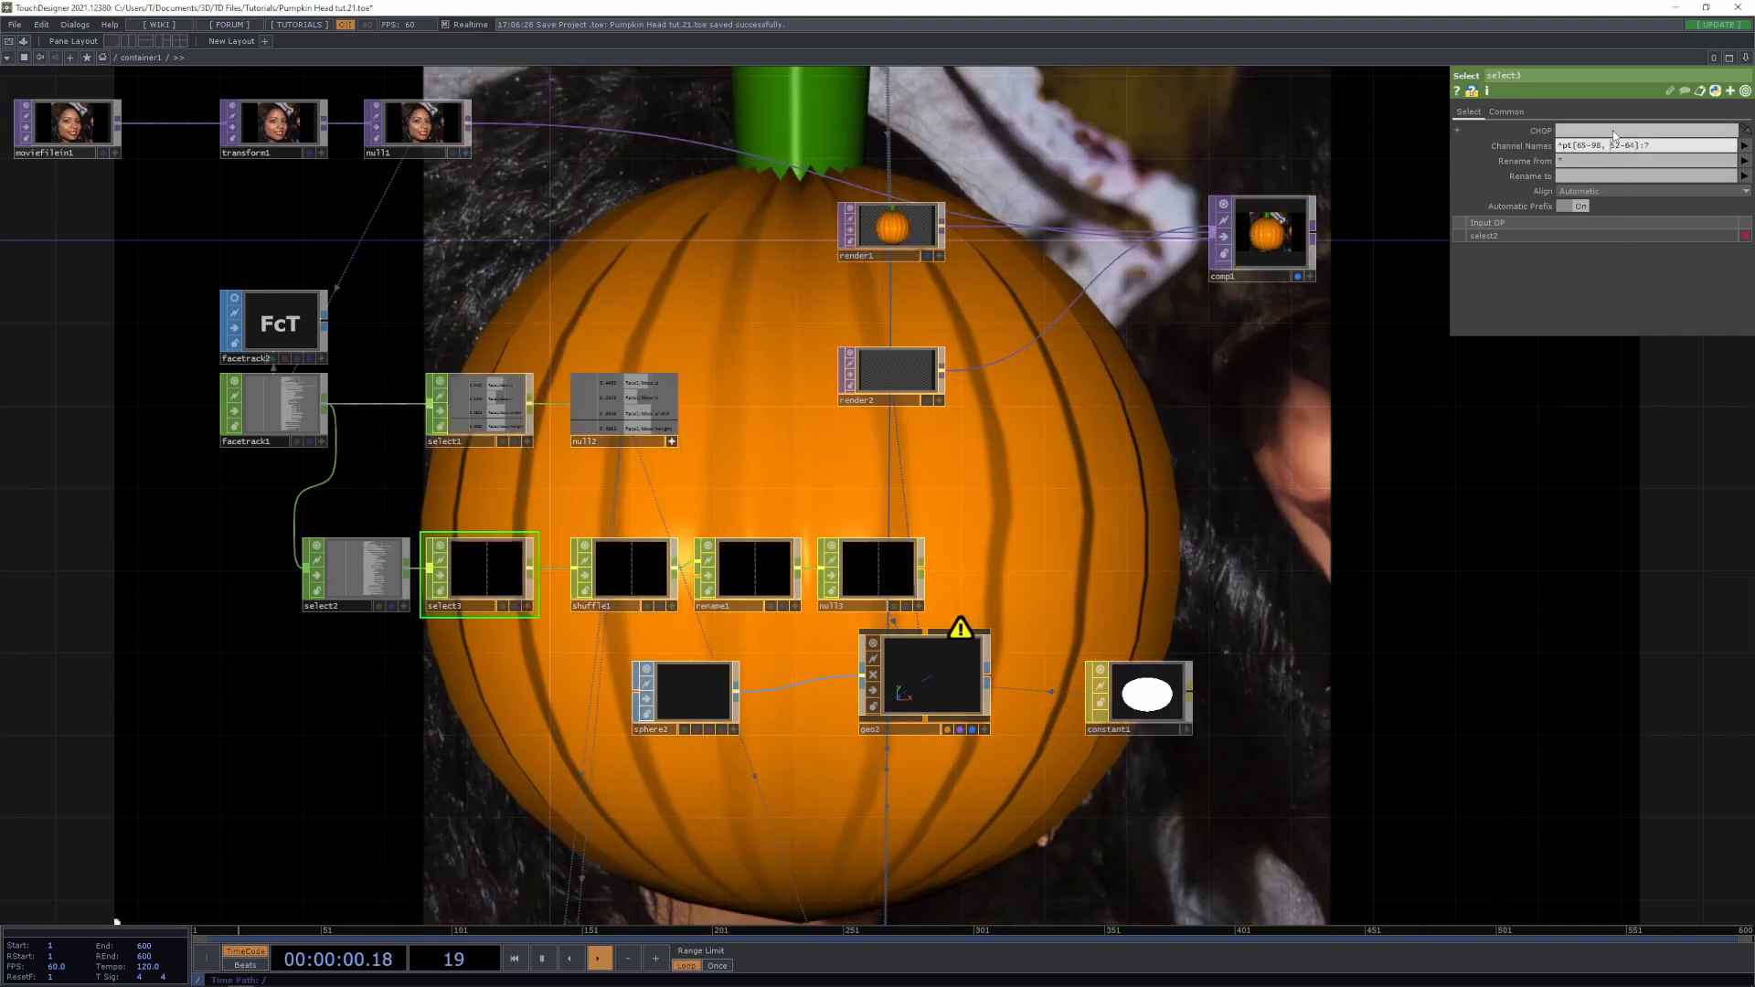
pyautogui.press('BackSpace')
pyautogui.press('Return')
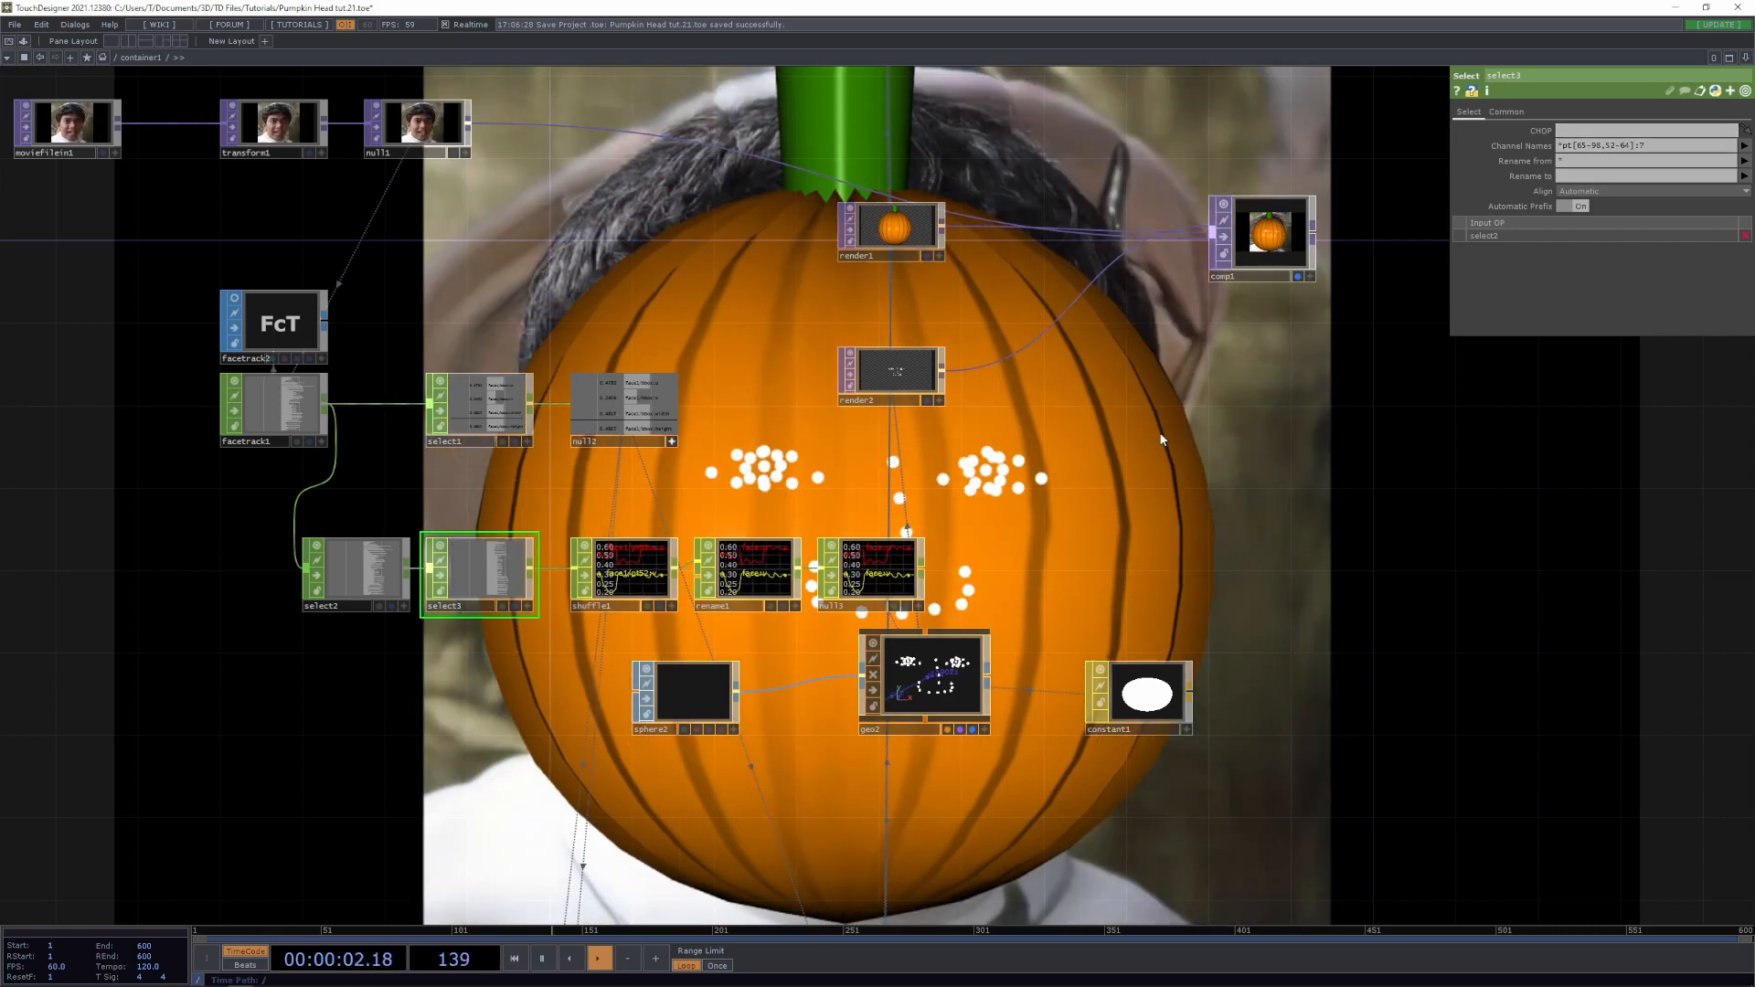
pyautogui.moveTo(1179, 539); pyautogui.dragTo(914, 607)
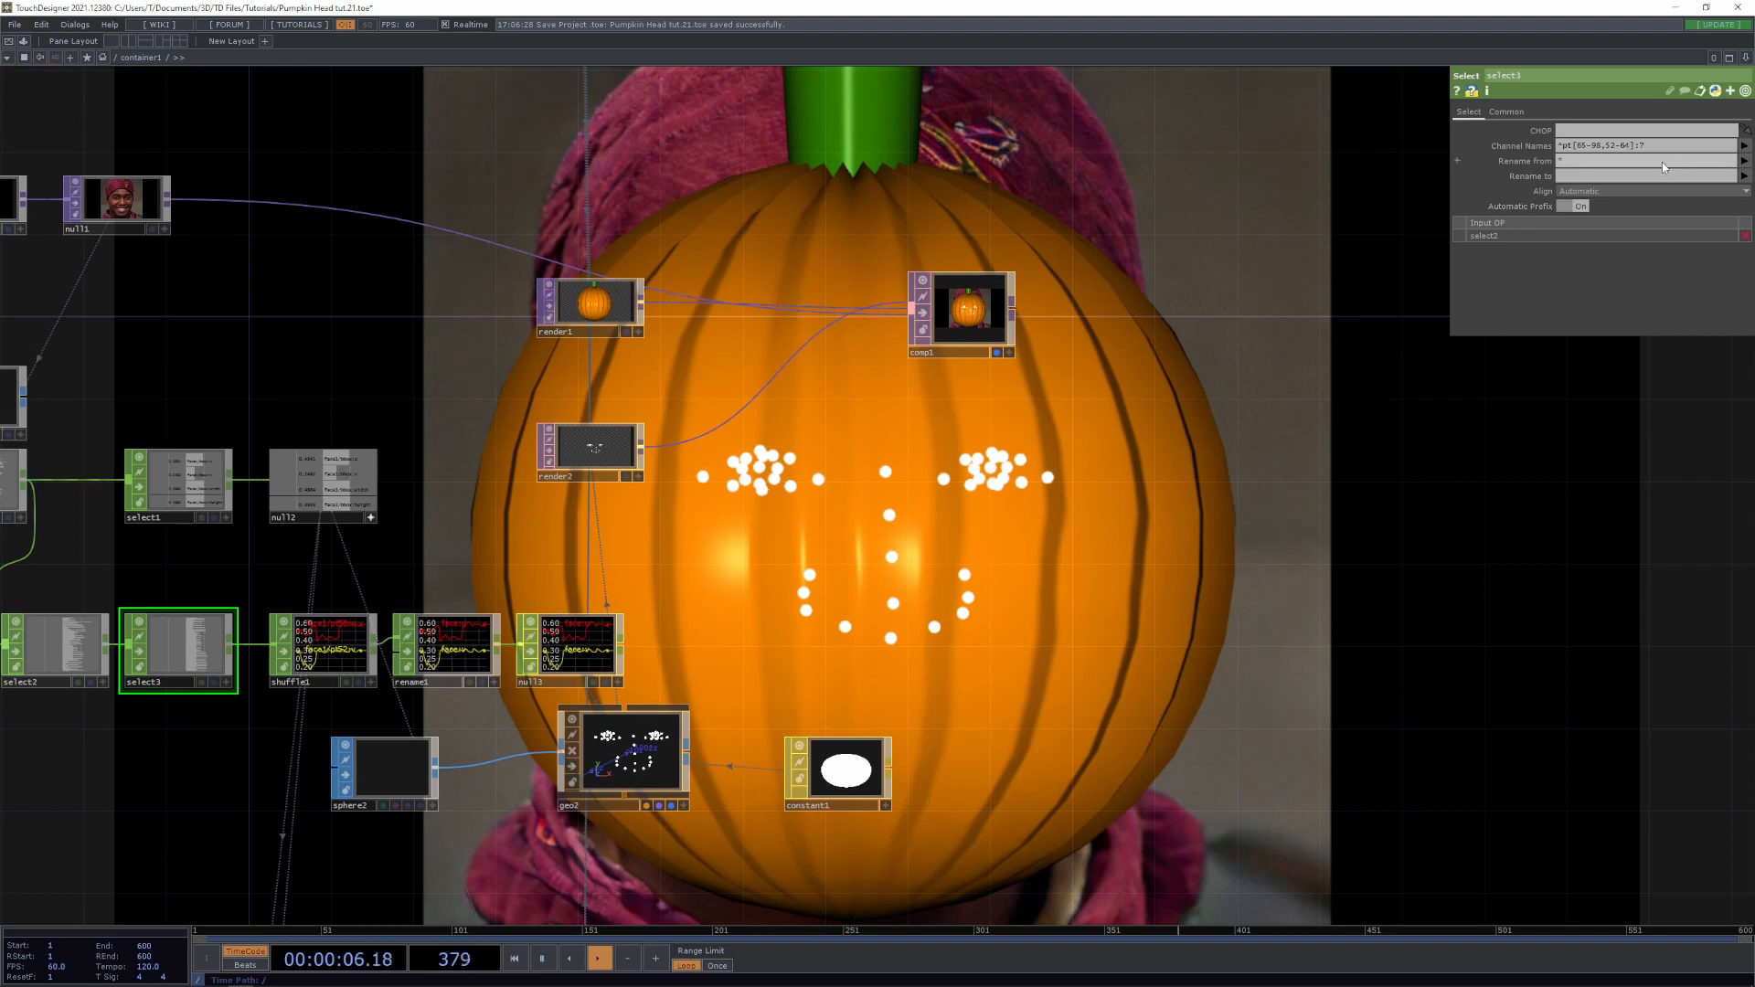
# Replace the nose range in select3's Channel Names with the single point 55
pyautogui.moveTo(1630, 147); pyautogui.dragTo(1613, 146)
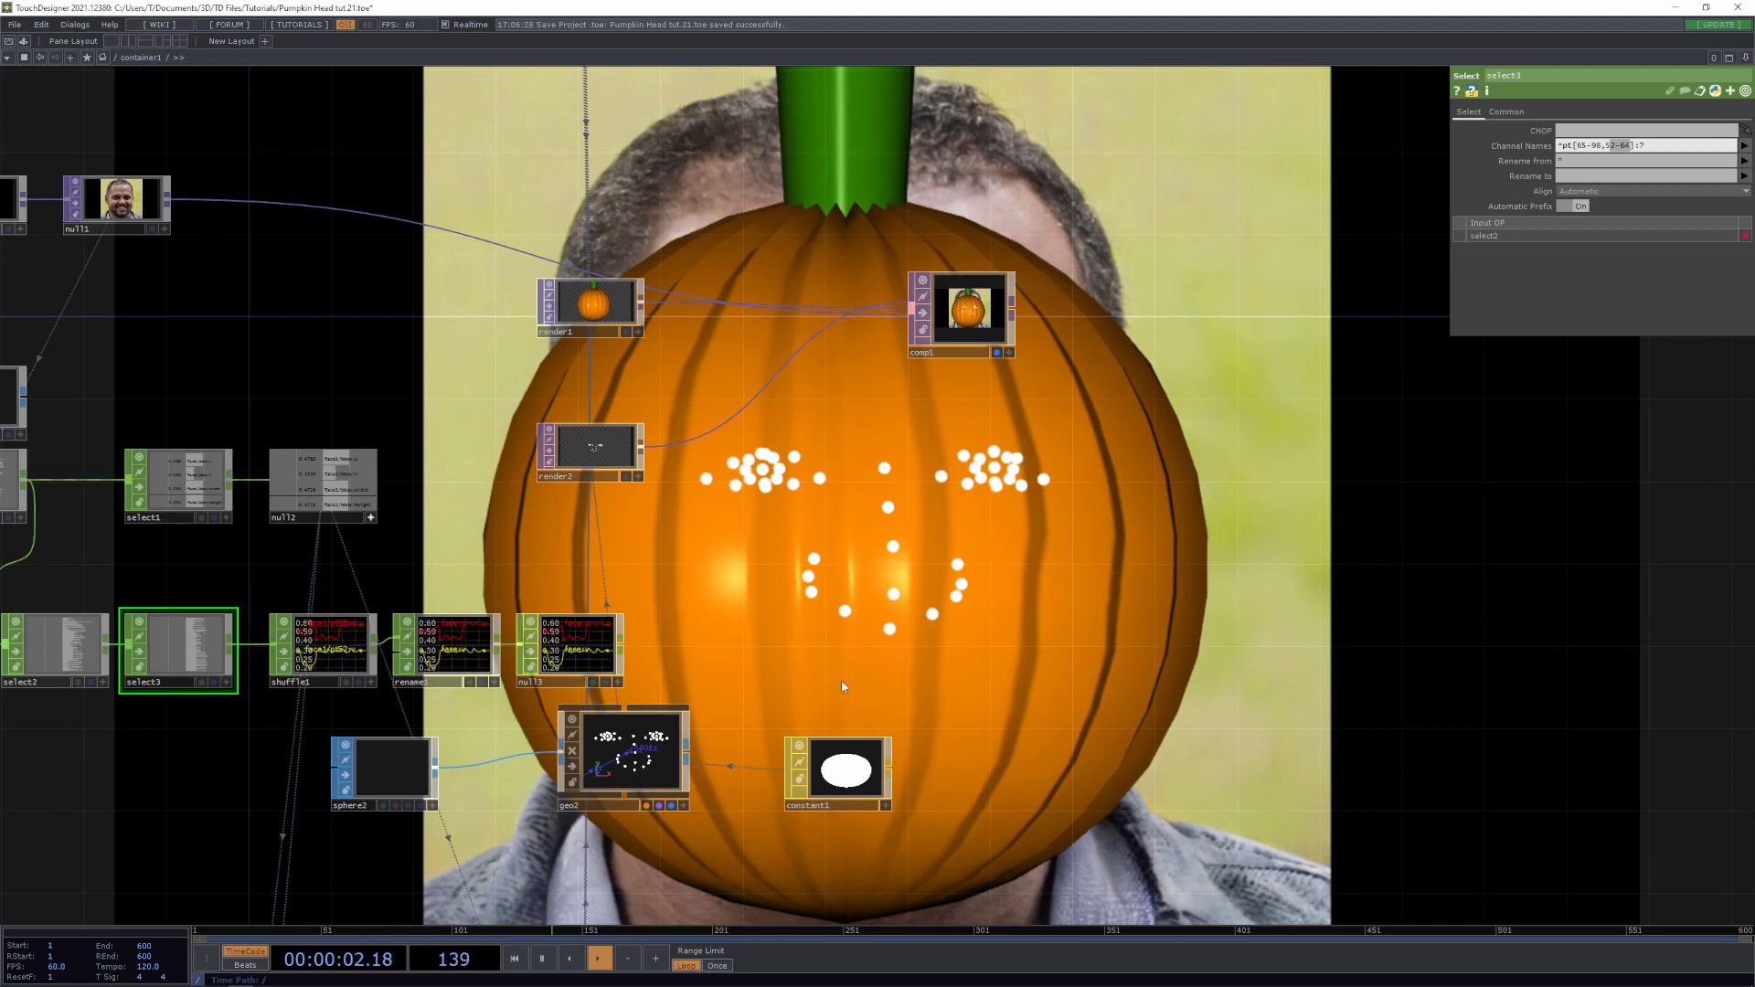
pyautogui.write('4')
pyautogui.press('Return')
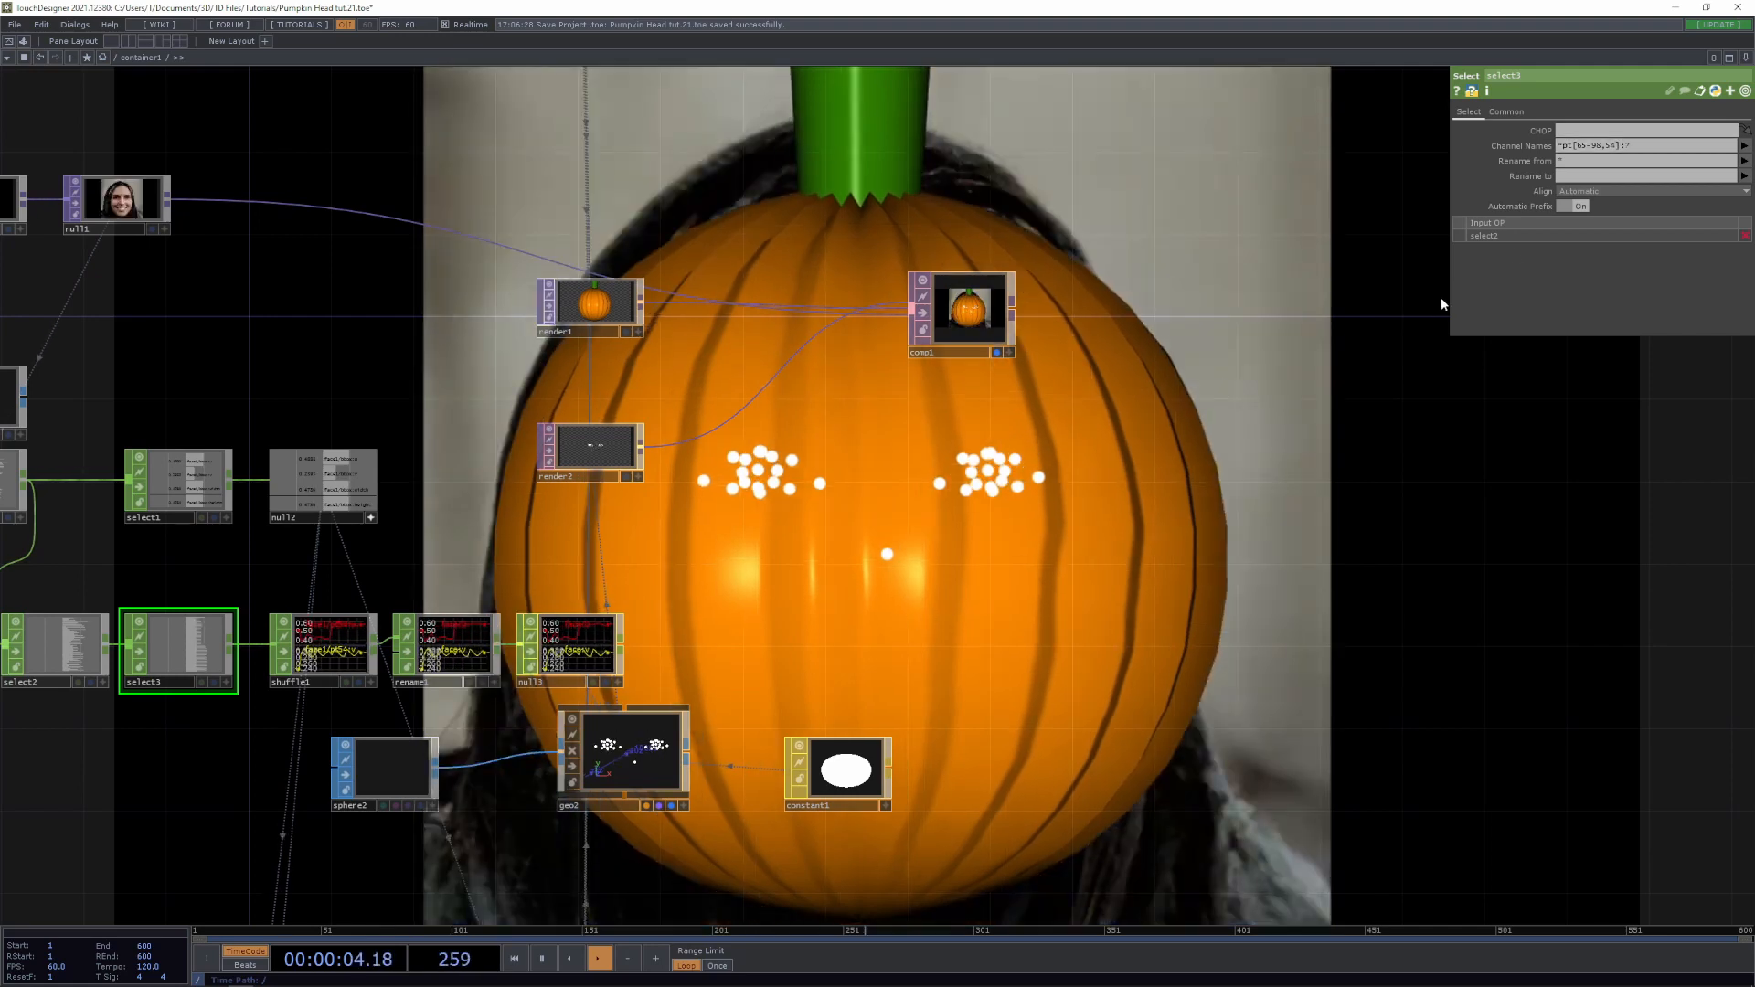
pyautogui.click(1616, 146)
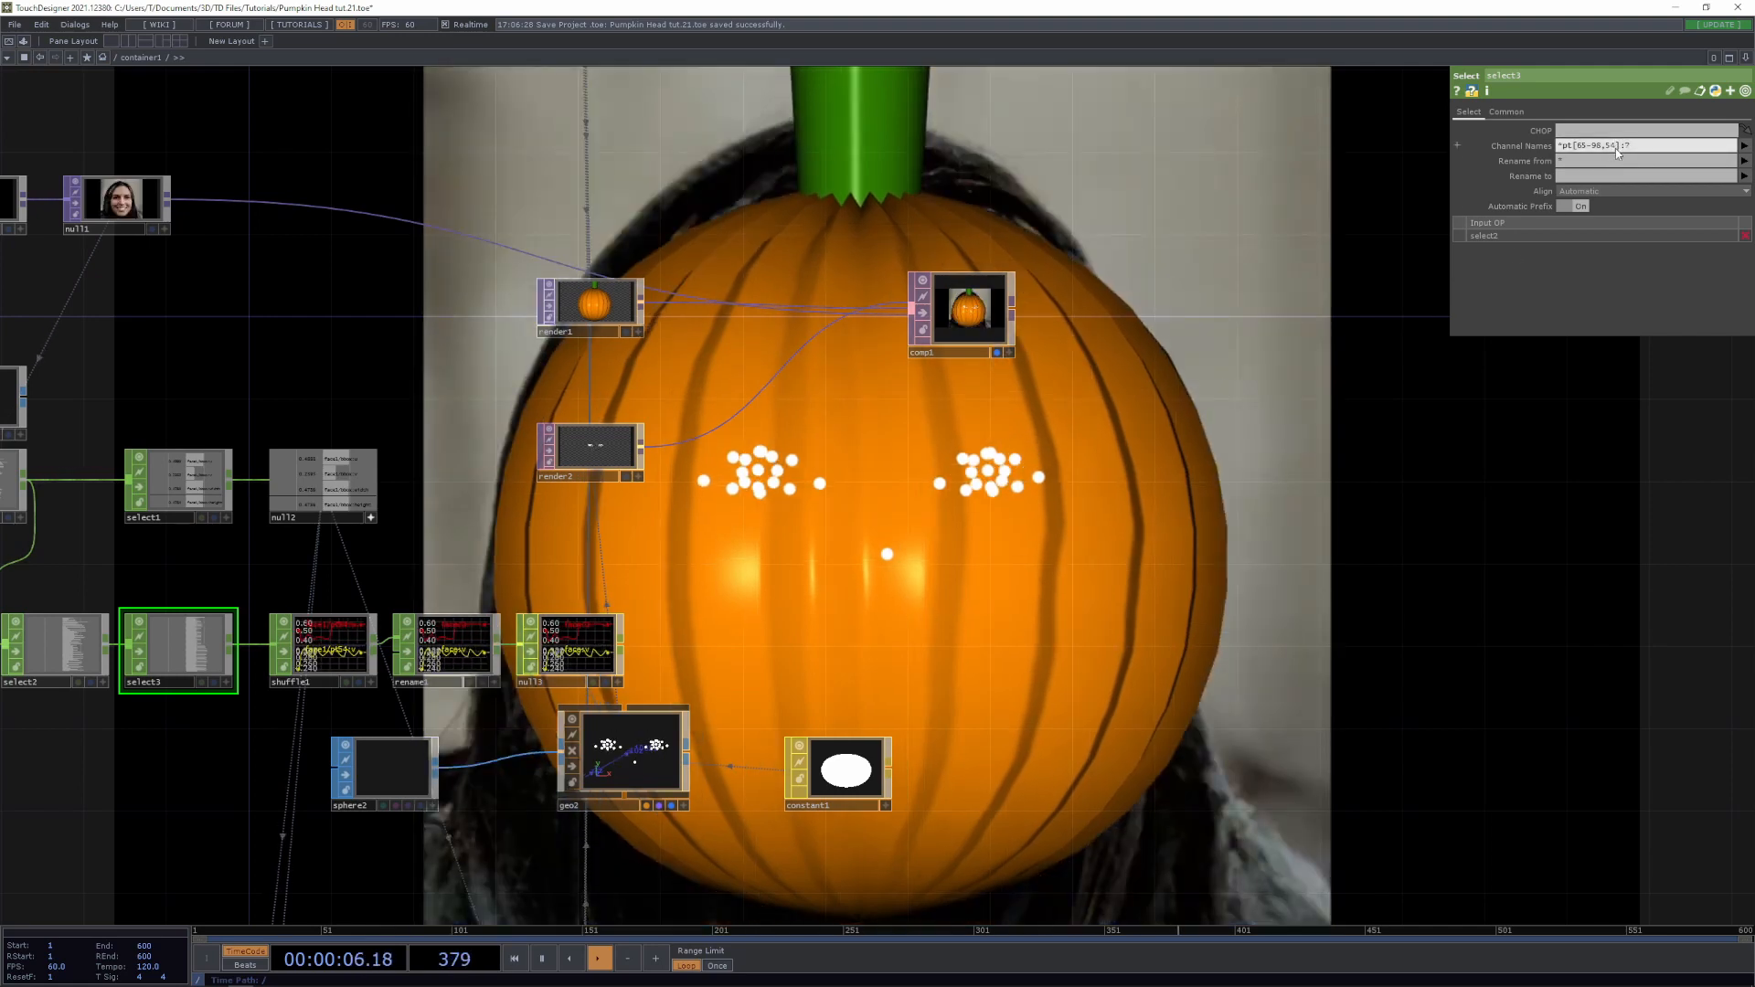
pyautogui.press('BackSpace')
pyautogui.write('5')
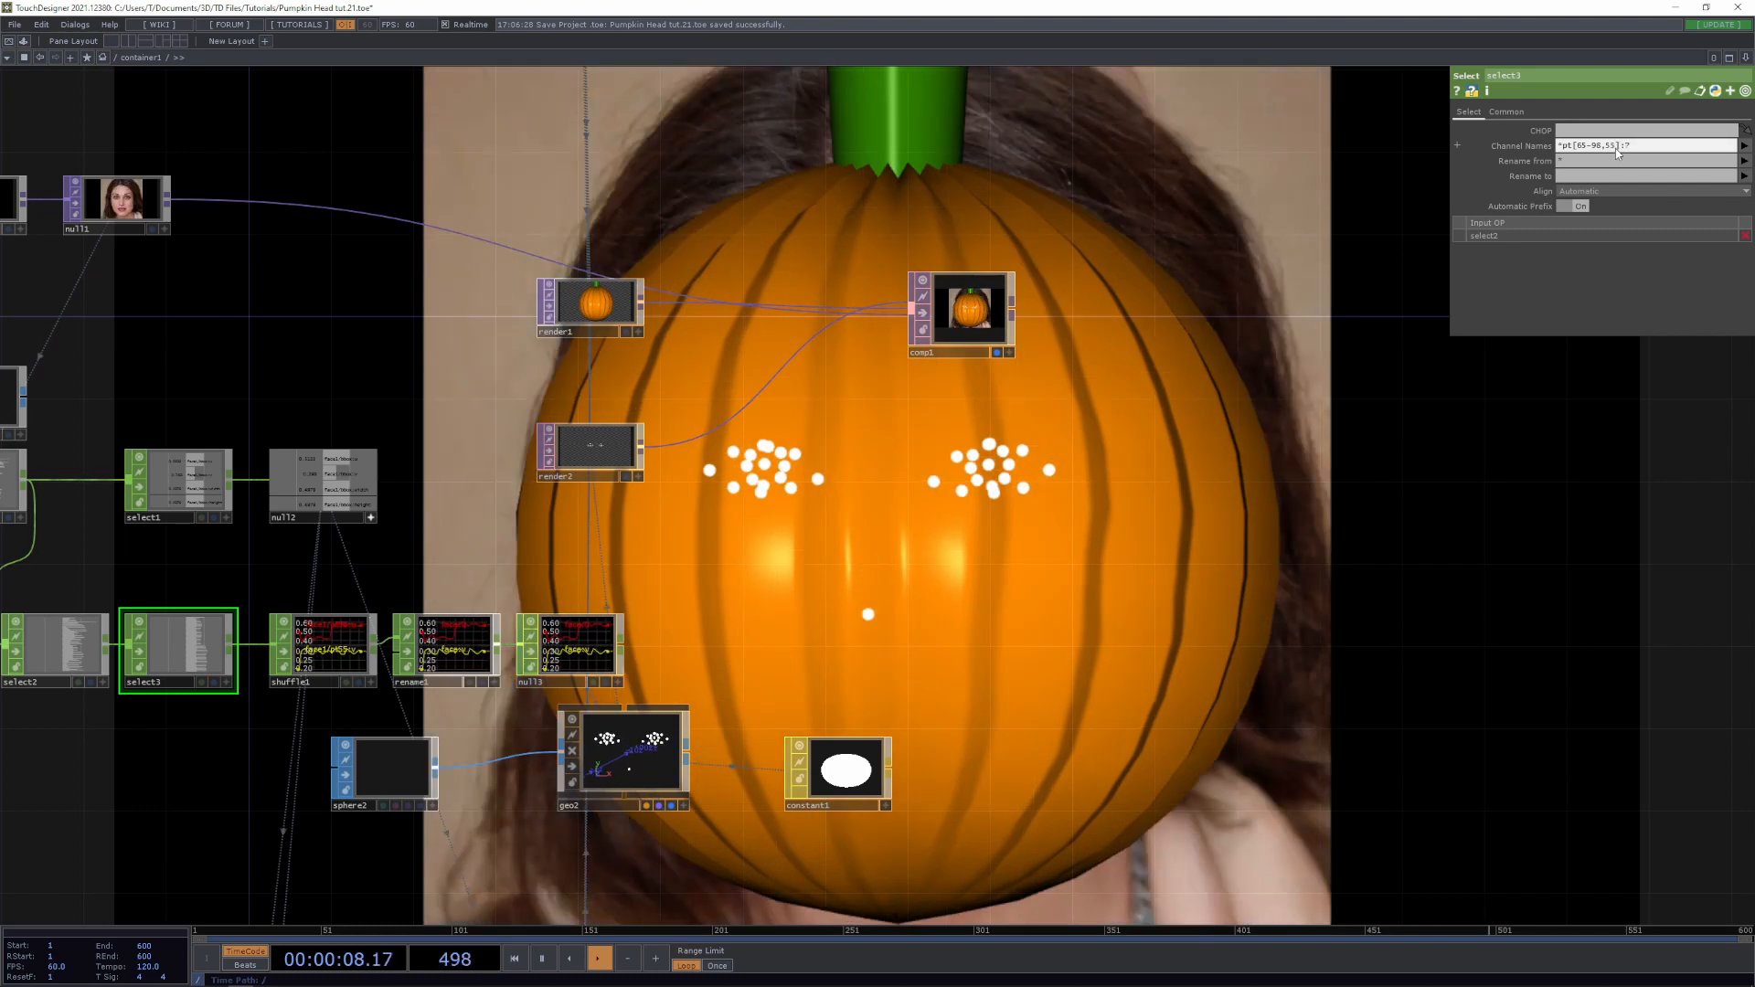
pyautogui.hotkey('alt', 'Tab')
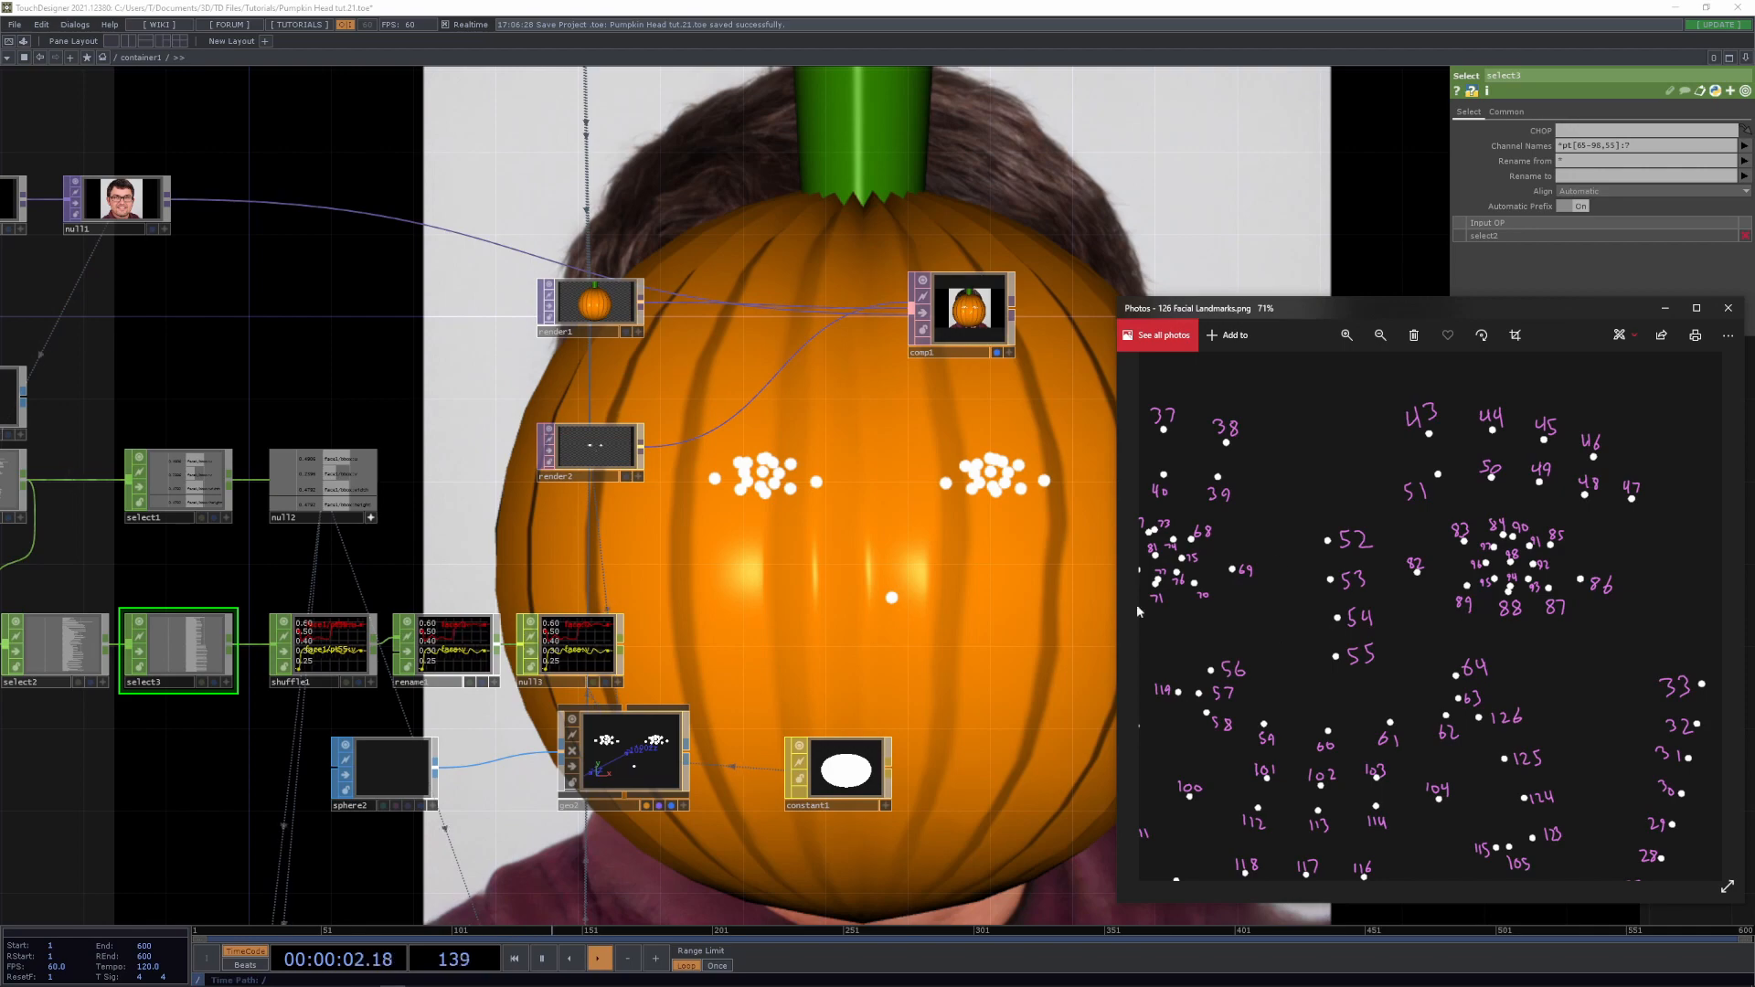
pyautogui.click(912, 638)
pyautogui.moveTo(902, 689); pyautogui.dragTo(1049, 560)
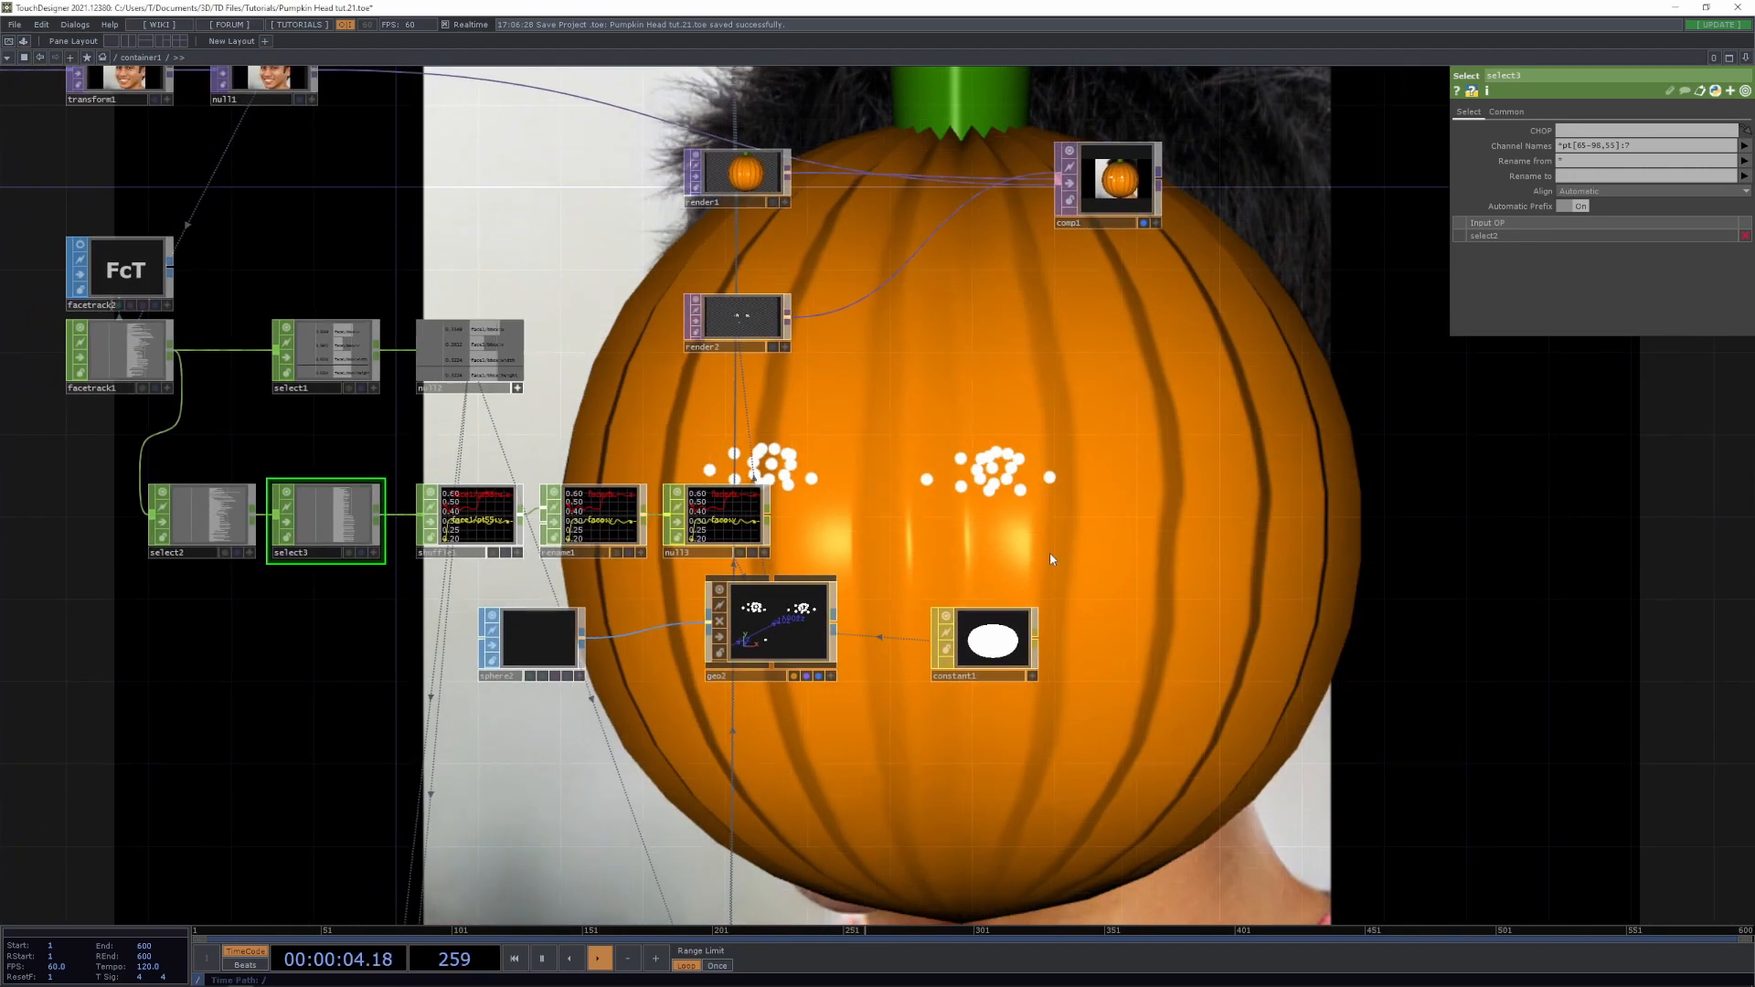
pyautogui.moveTo(921, 484); pyautogui.dragTo(802, 572)
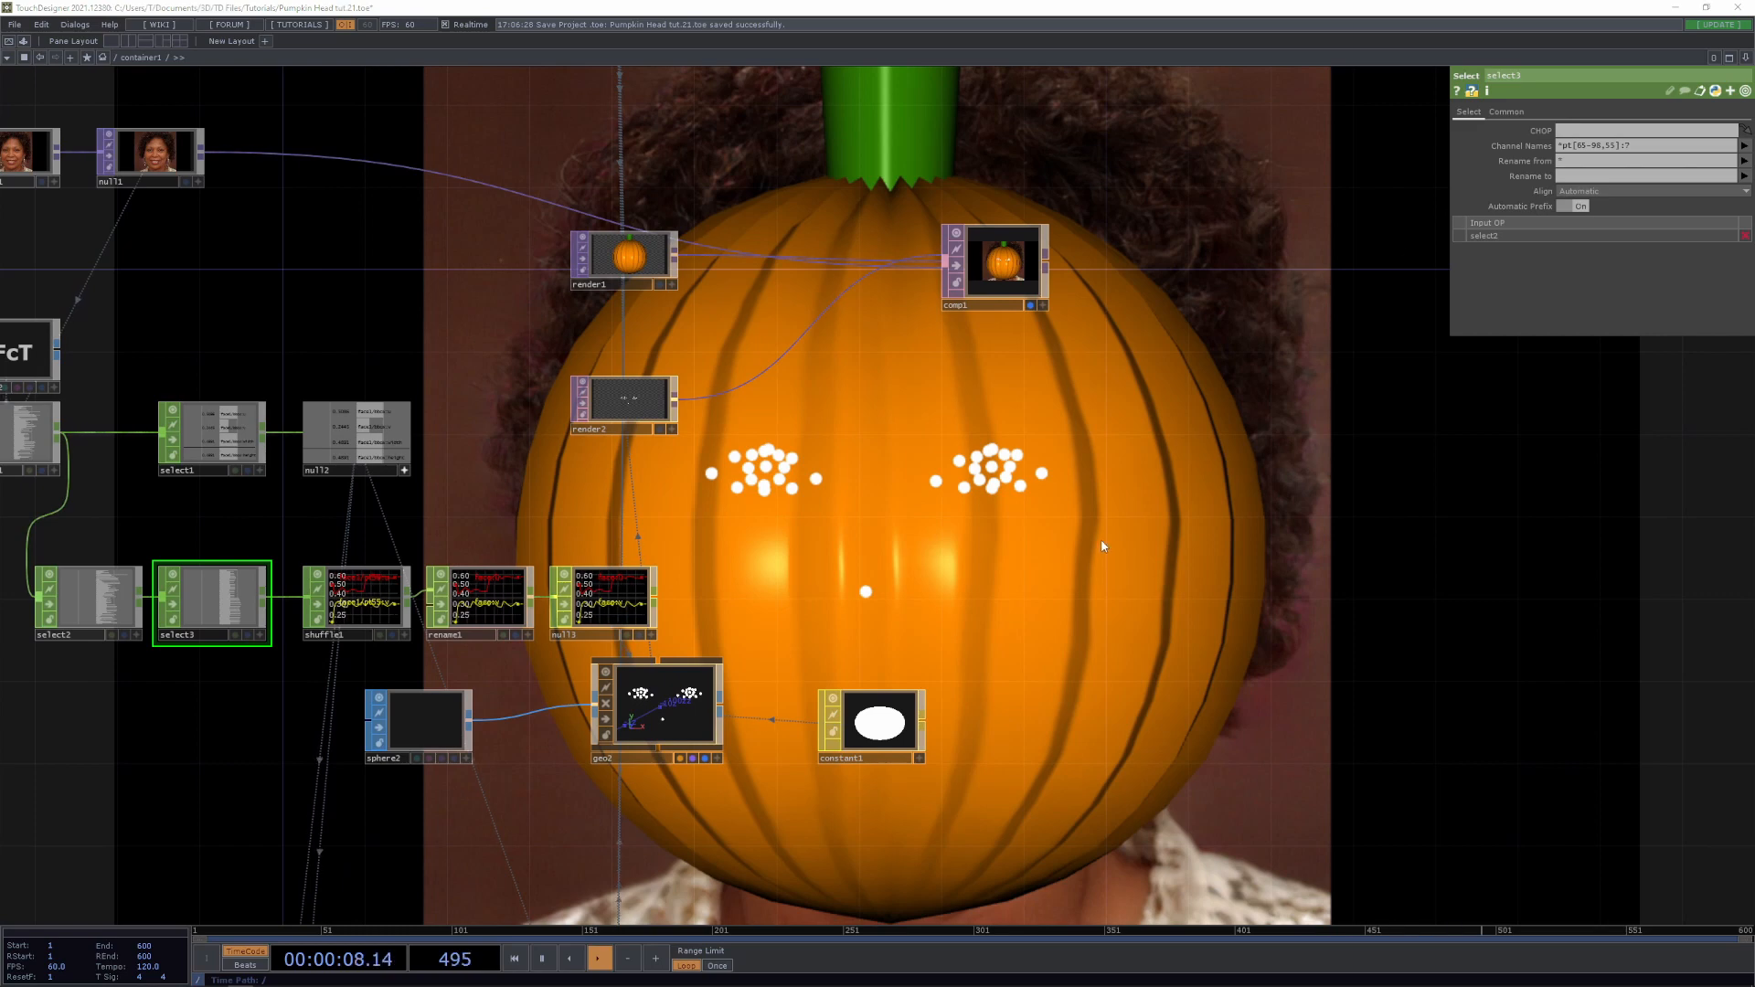
# Look up the mouth's point numbers in the Photos landmark image and add points 99-118 to select3's Channel Names
pyautogui.hotkey('alt', 'Tab')
pyautogui.scroll(-3, 1468, 631)
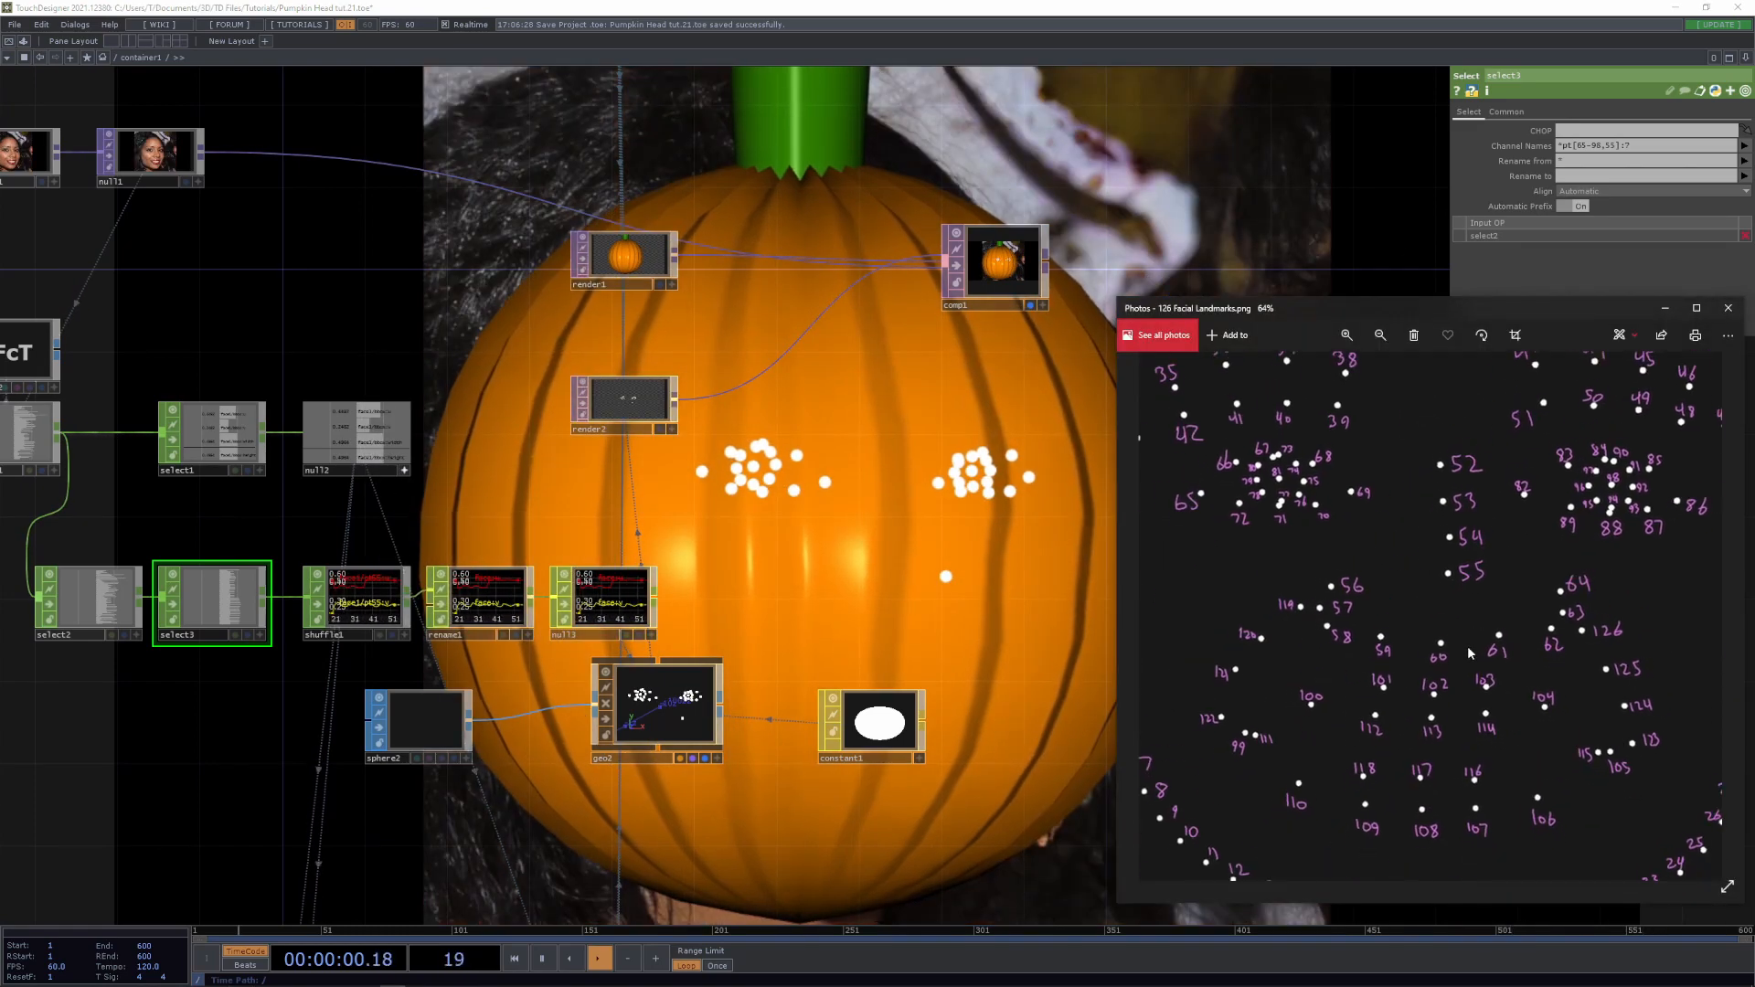
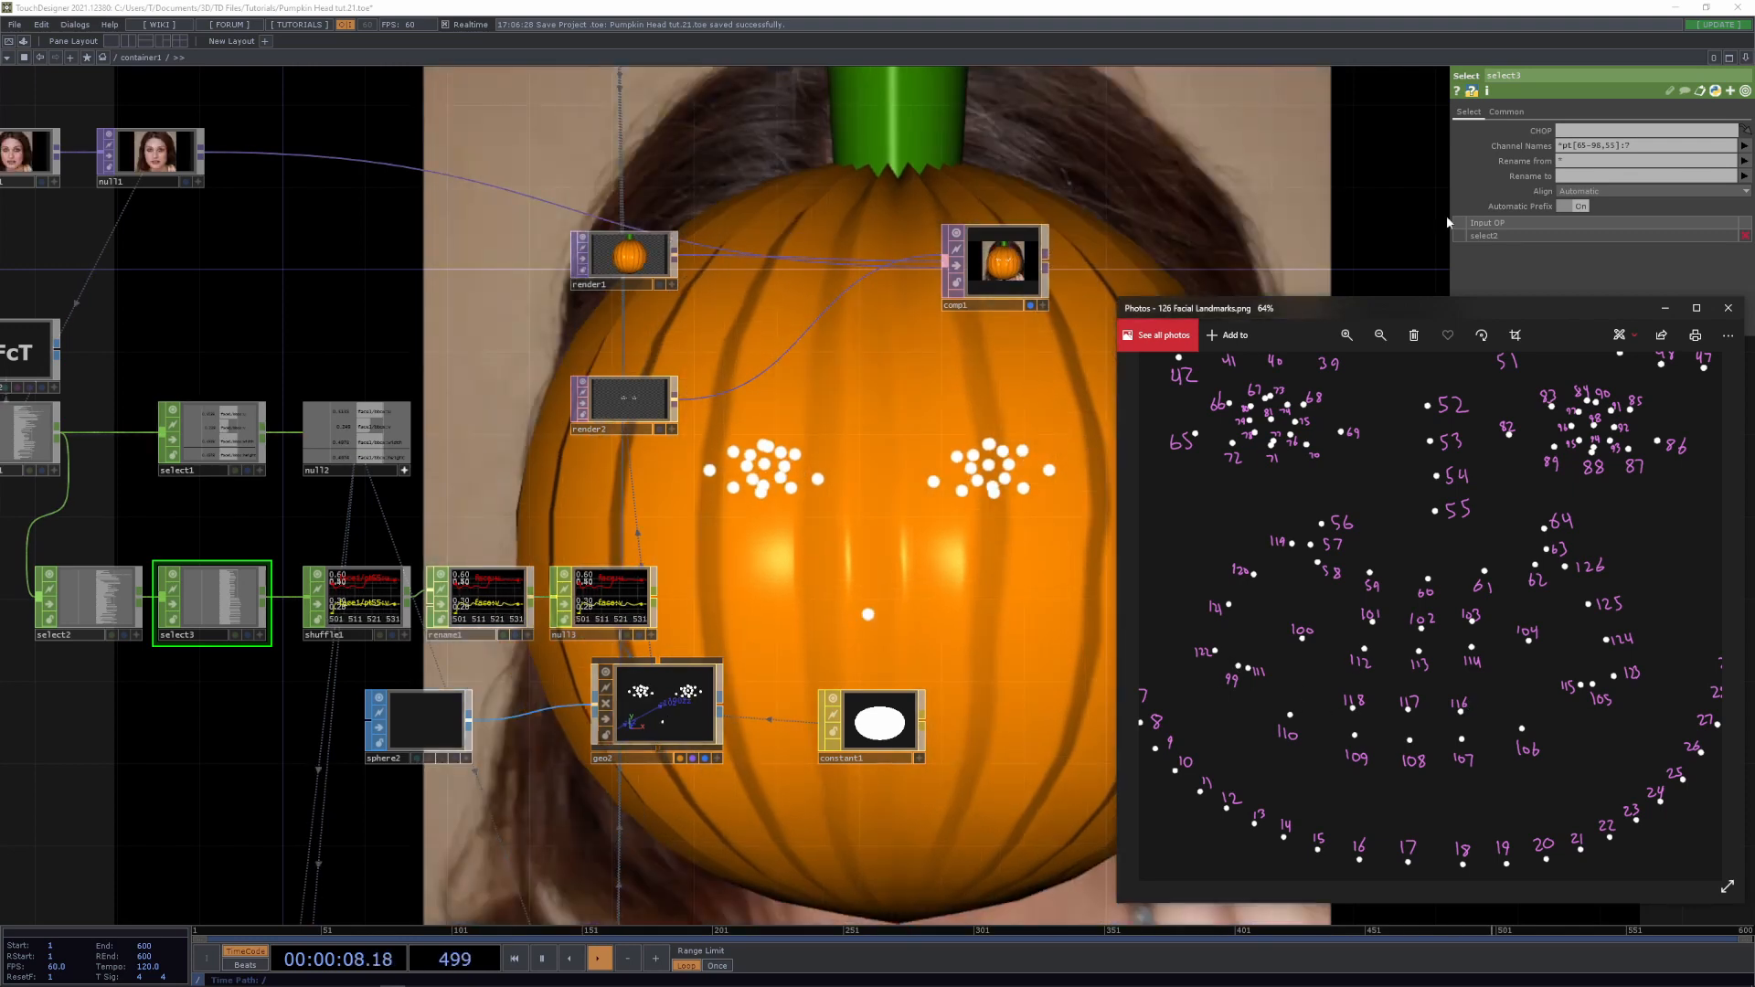
pyautogui.click(1628, 145)
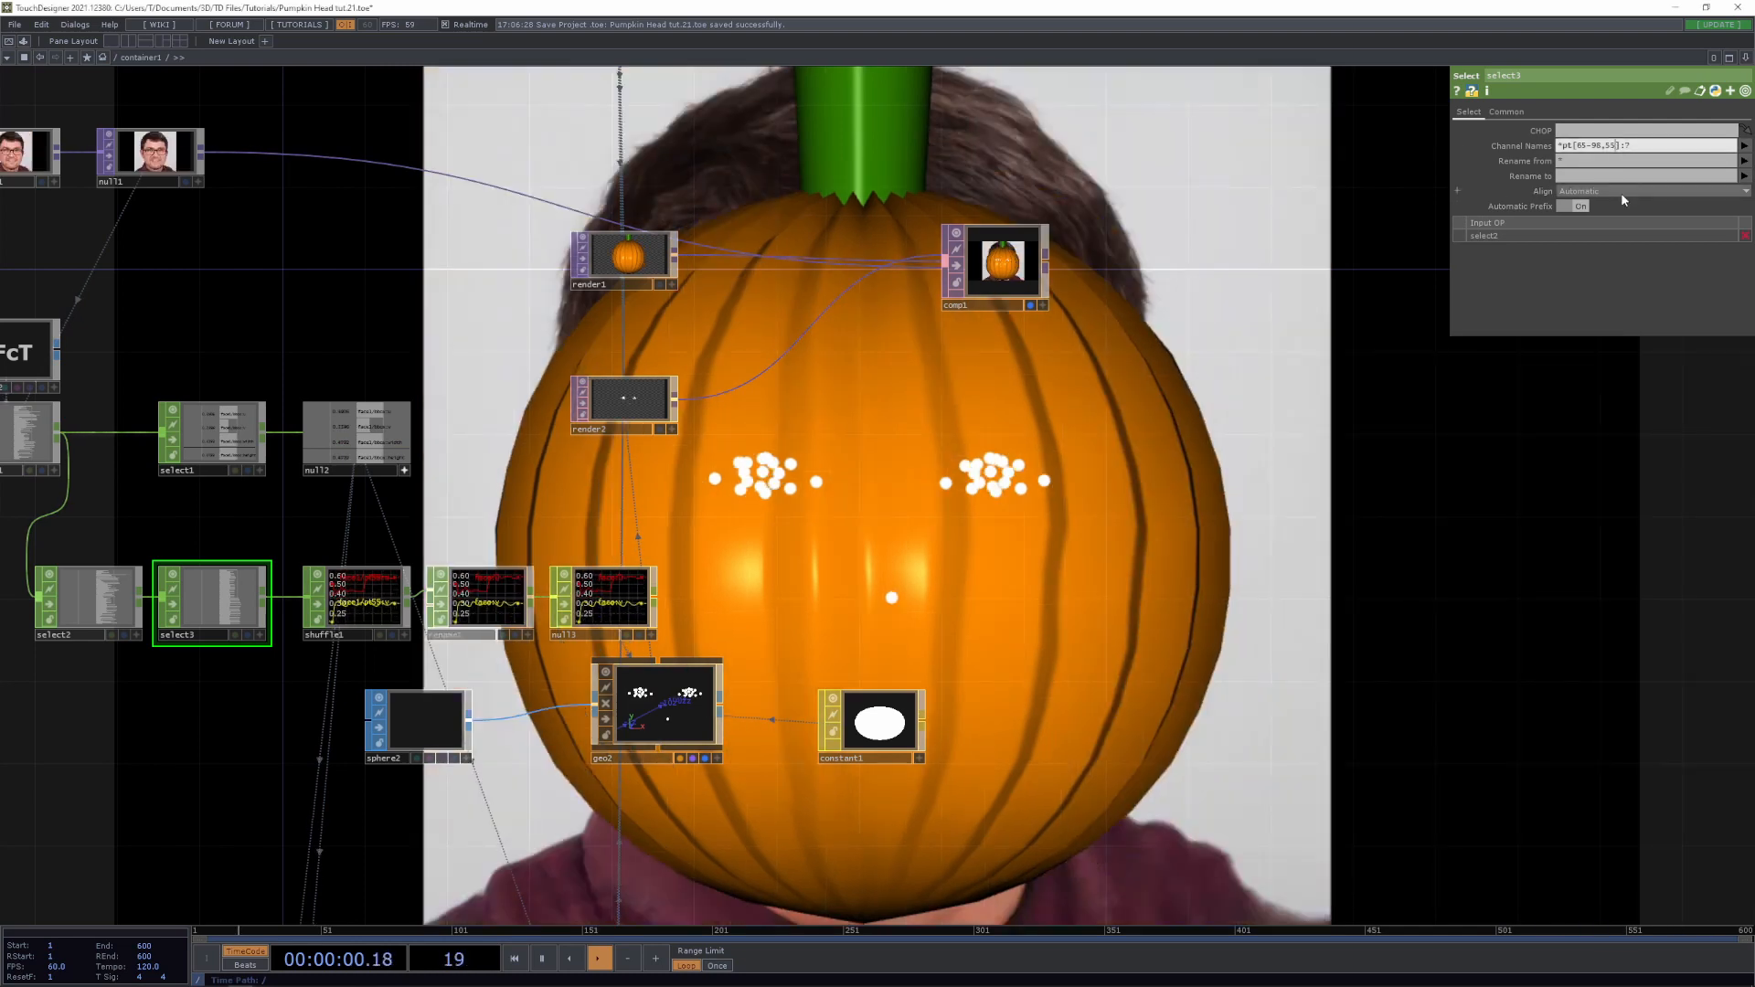
pyautogui.write('18')
pyautogui.press('Return')
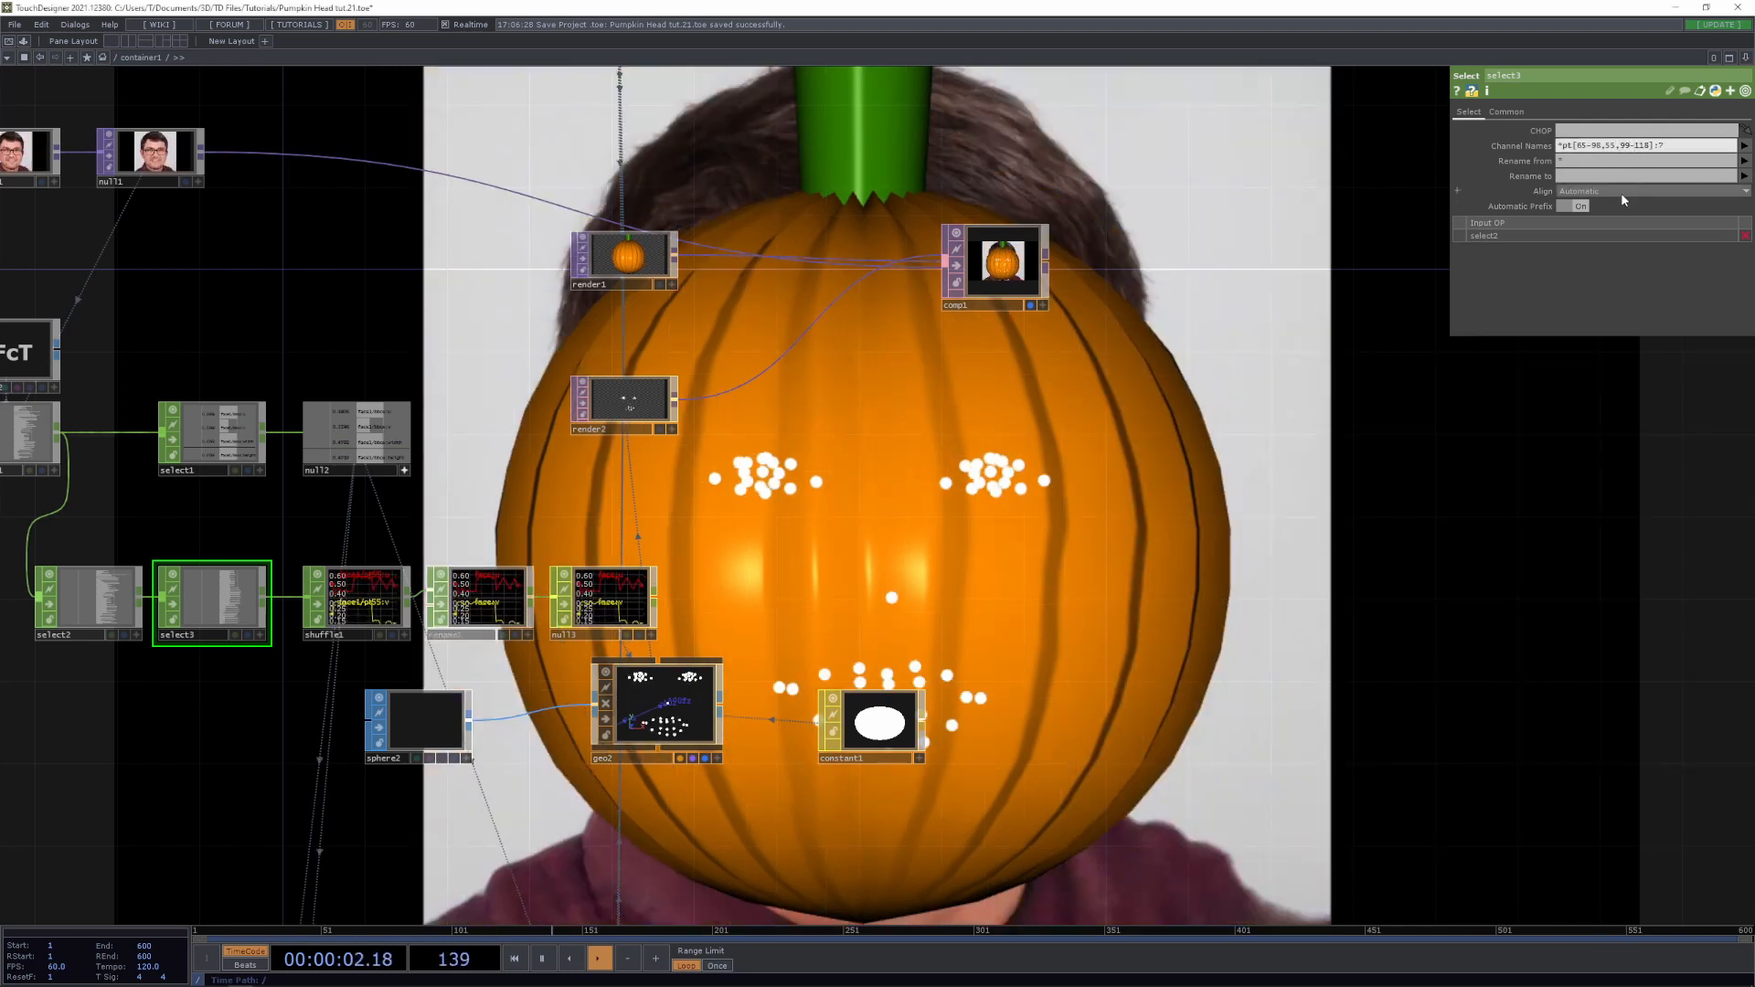
pyautogui.moveTo(1106, 410); pyautogui.dragTo(793, 455, button='middle')
pyautogui.moveTo(793, 455); pyautogui.dragTo(754, 459)
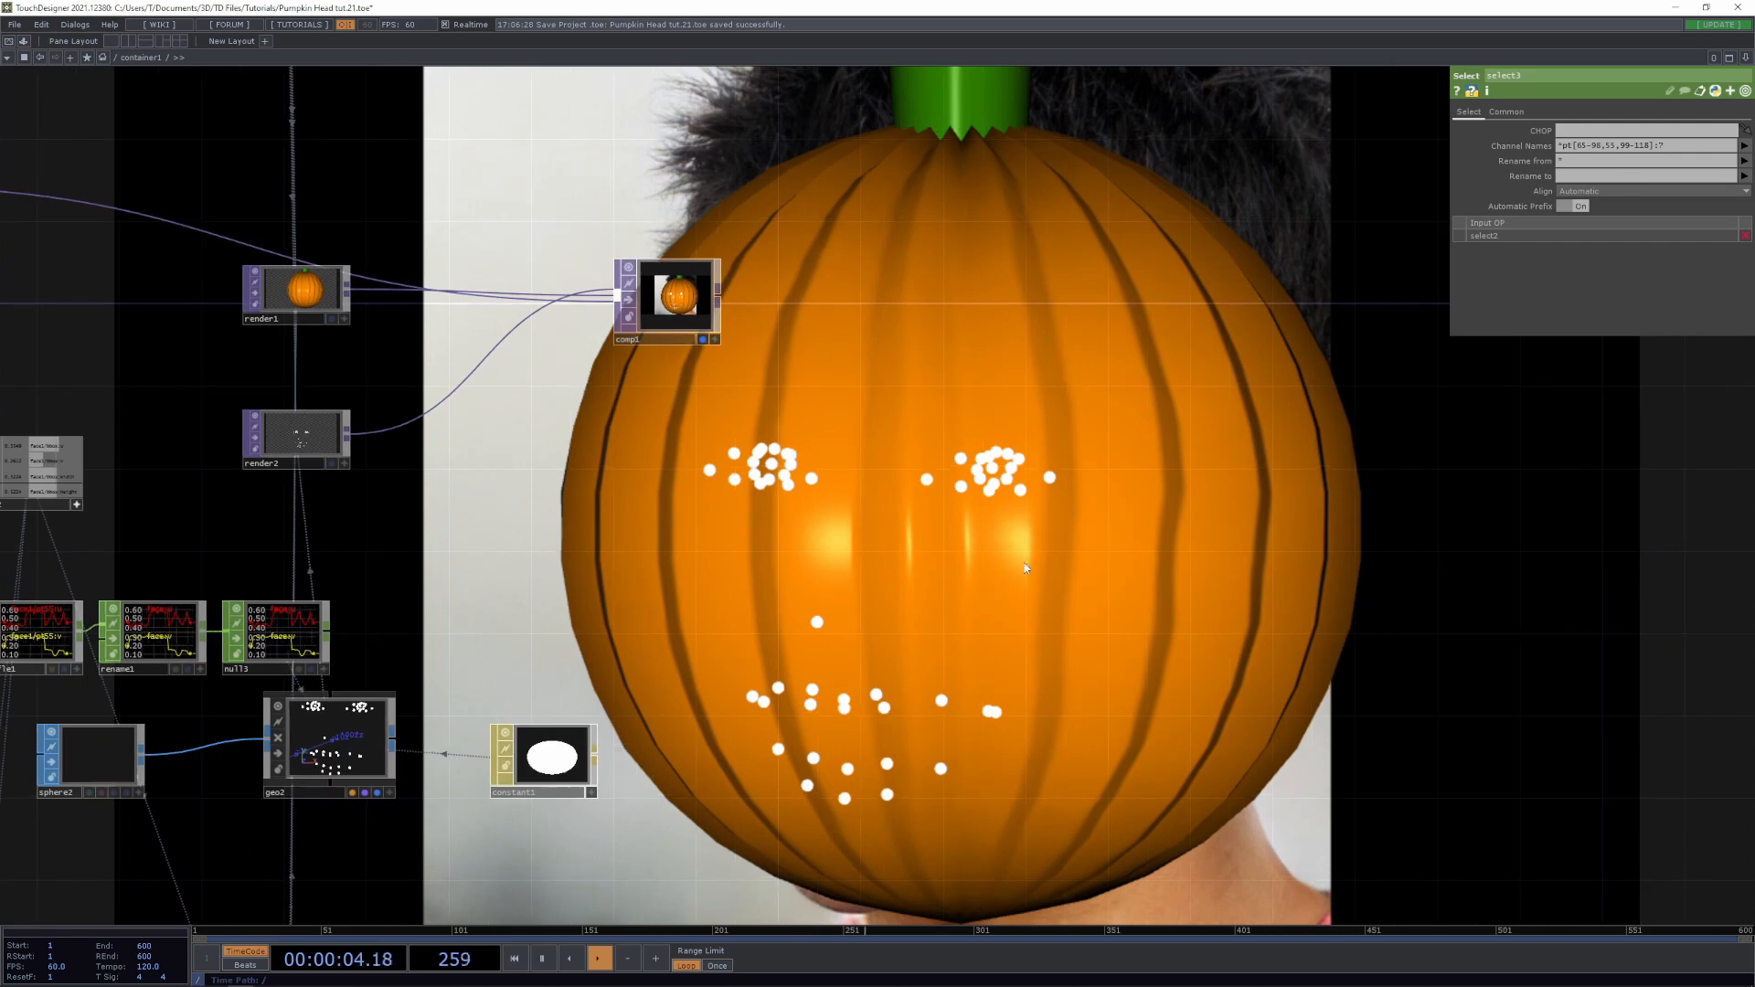
pyautogui.moveTo(852, 621); pyautogui.dragTo(972, 580)
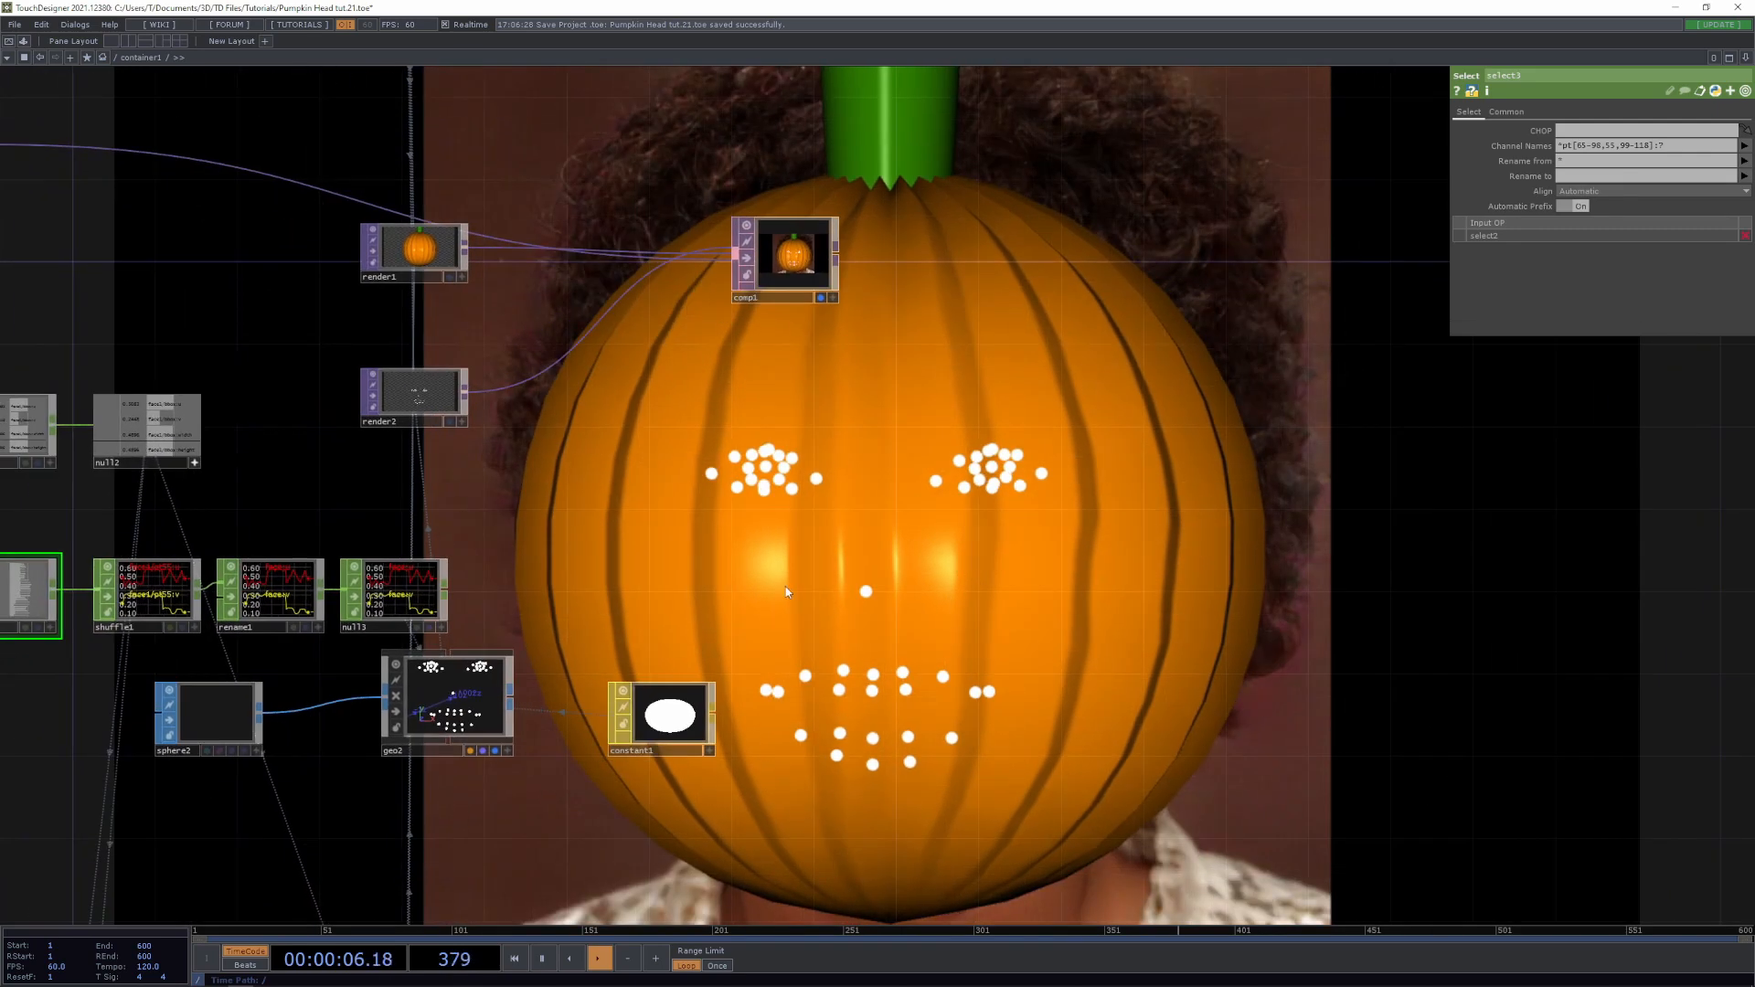
# Try the 68 (Multi-PIE Mark-ups) option for facetrack1's Number of Landmarks and switch it back to 126
pyautogui.hotkey('alt', 'Tab')
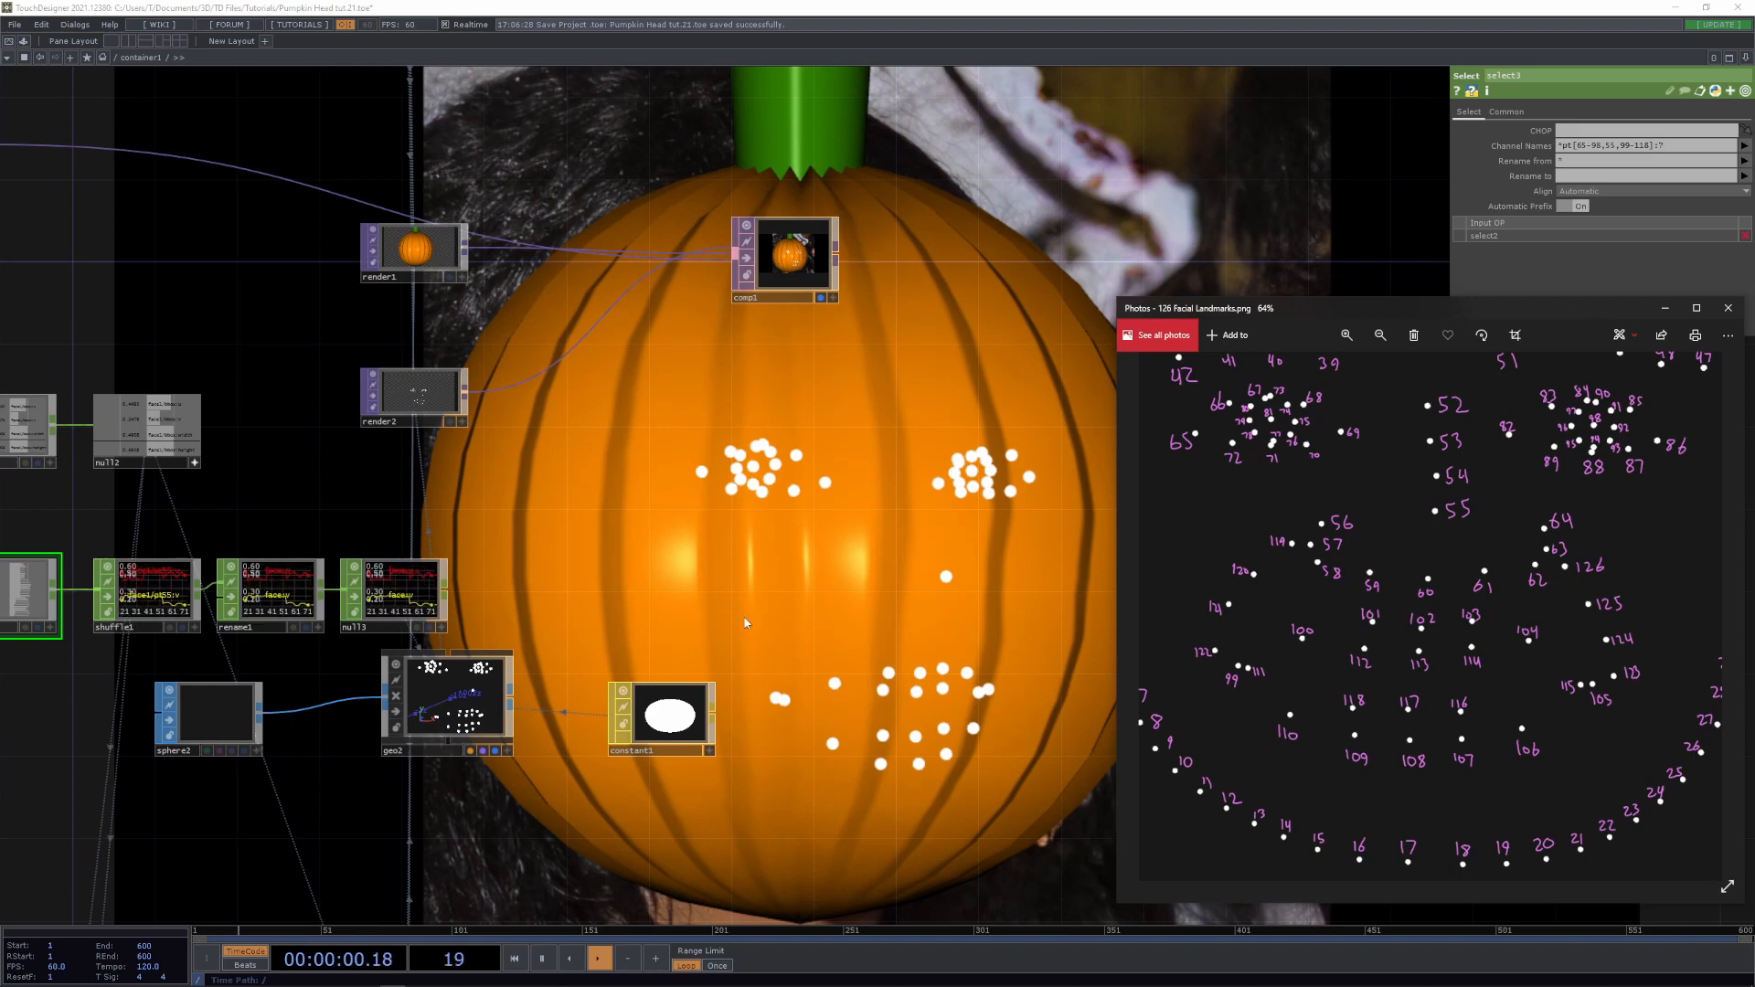
pyautogui.moveTo(618, 503); pyautogui.dragTo(993, 634)
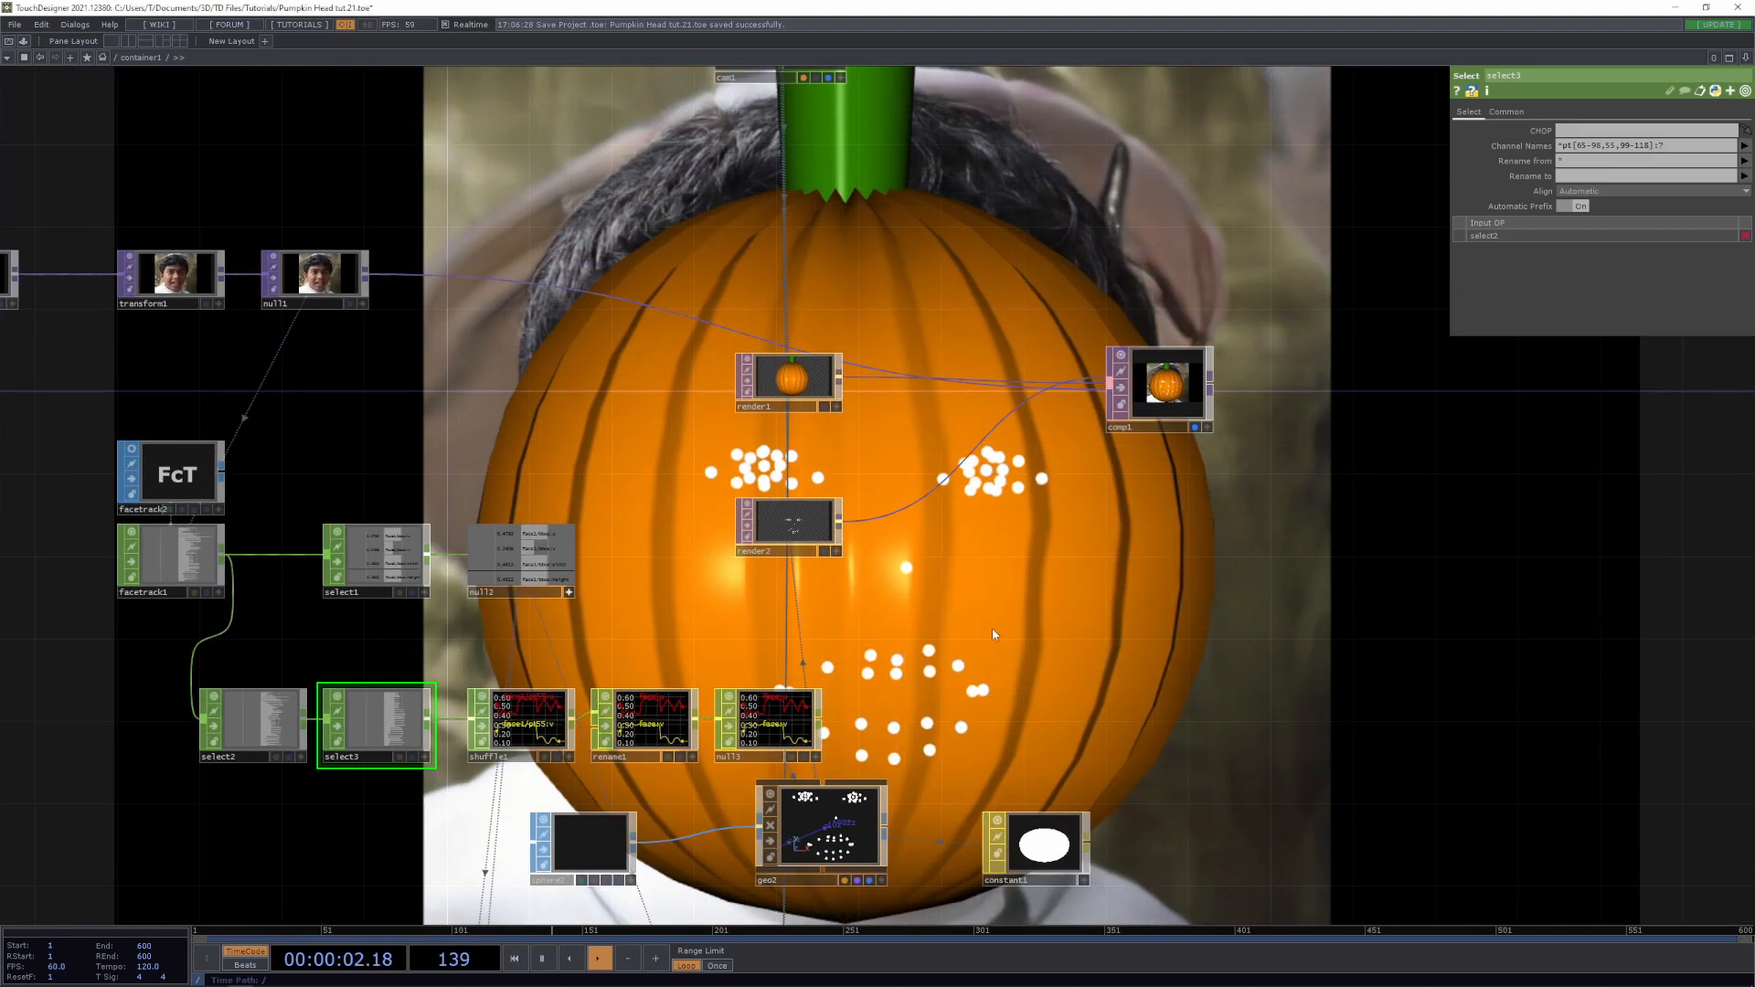
pyautogui.moveTo(388, 440); pyautogui.dragTo(826, 486)
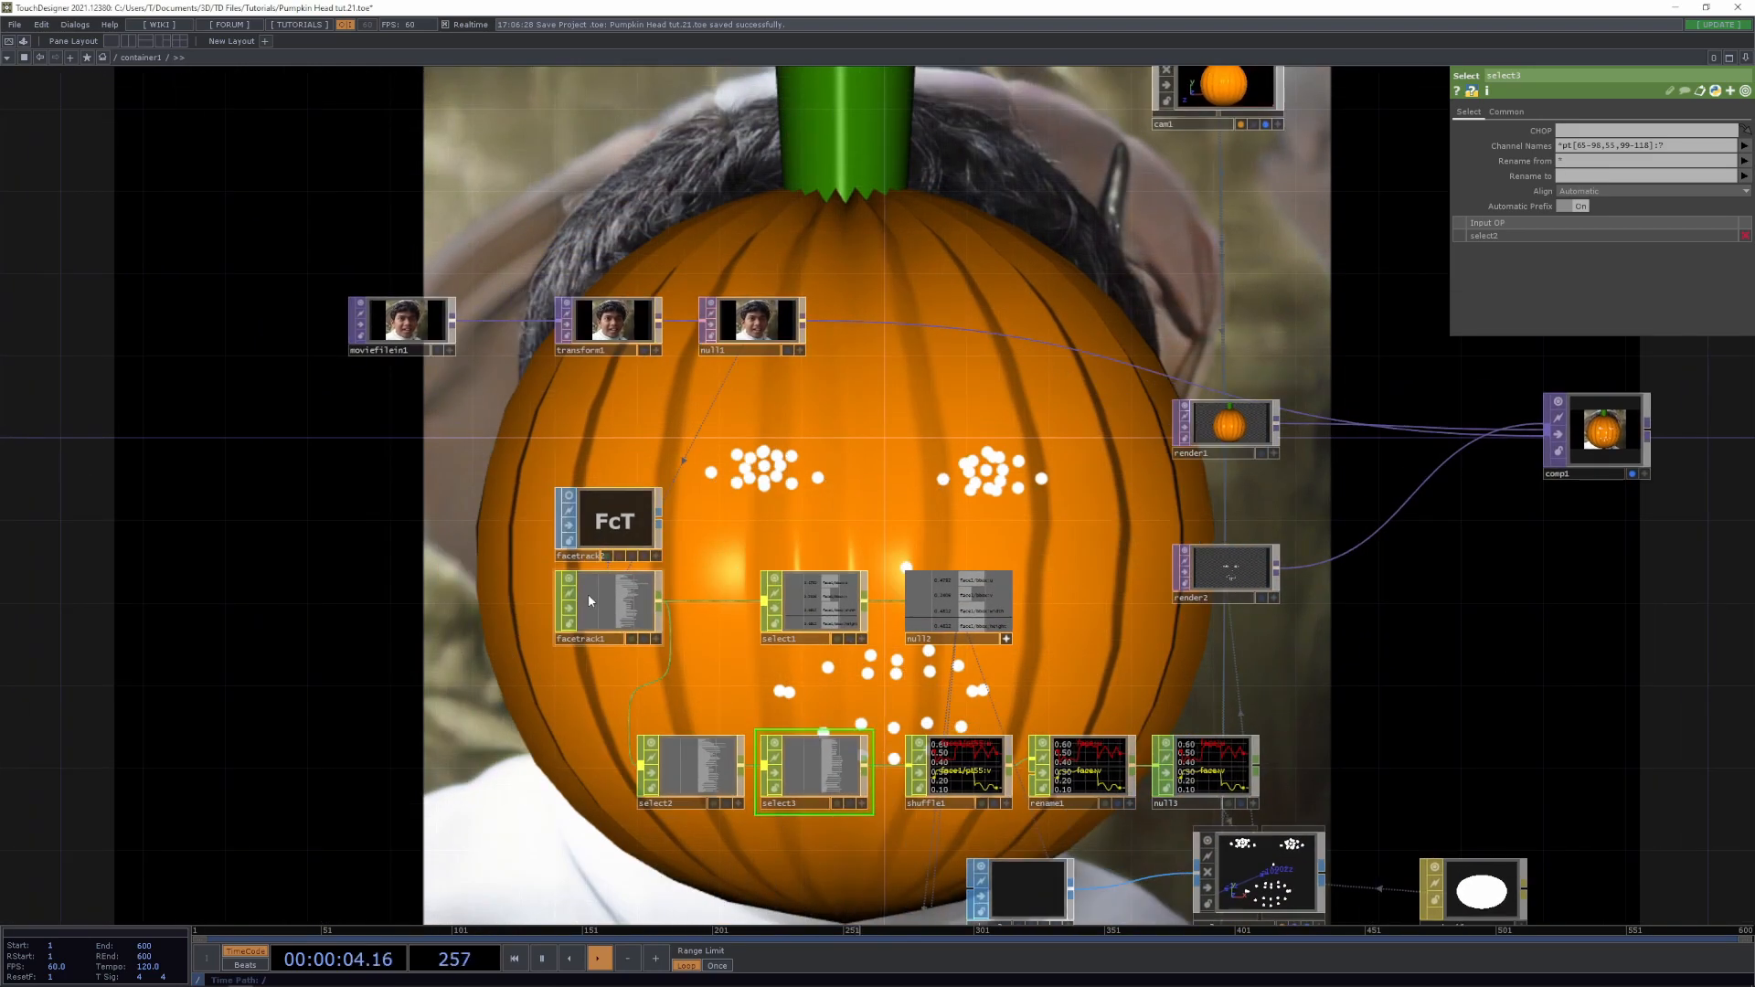
pyautogui.click(588, 595)
pyautogui.click(1635, 260)
pyautogui.click(1629, 277)
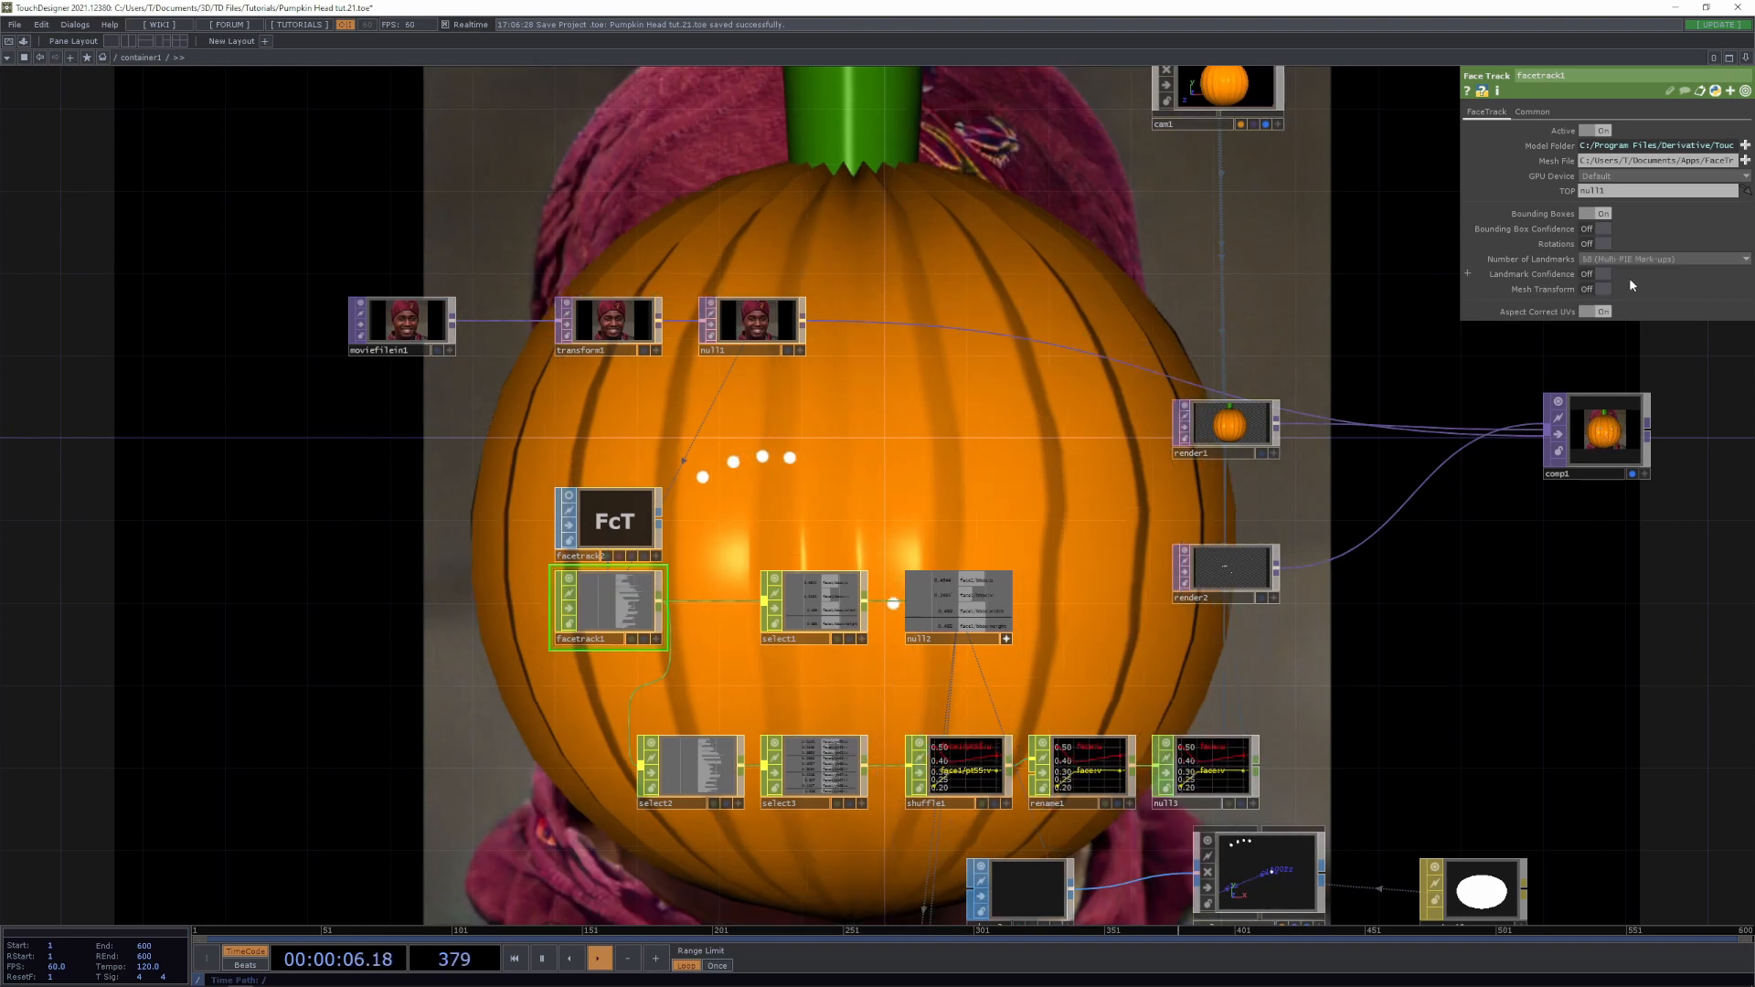
pyautogui.moveTo(1479, 701); pyautogui.dragTo(996, 688)
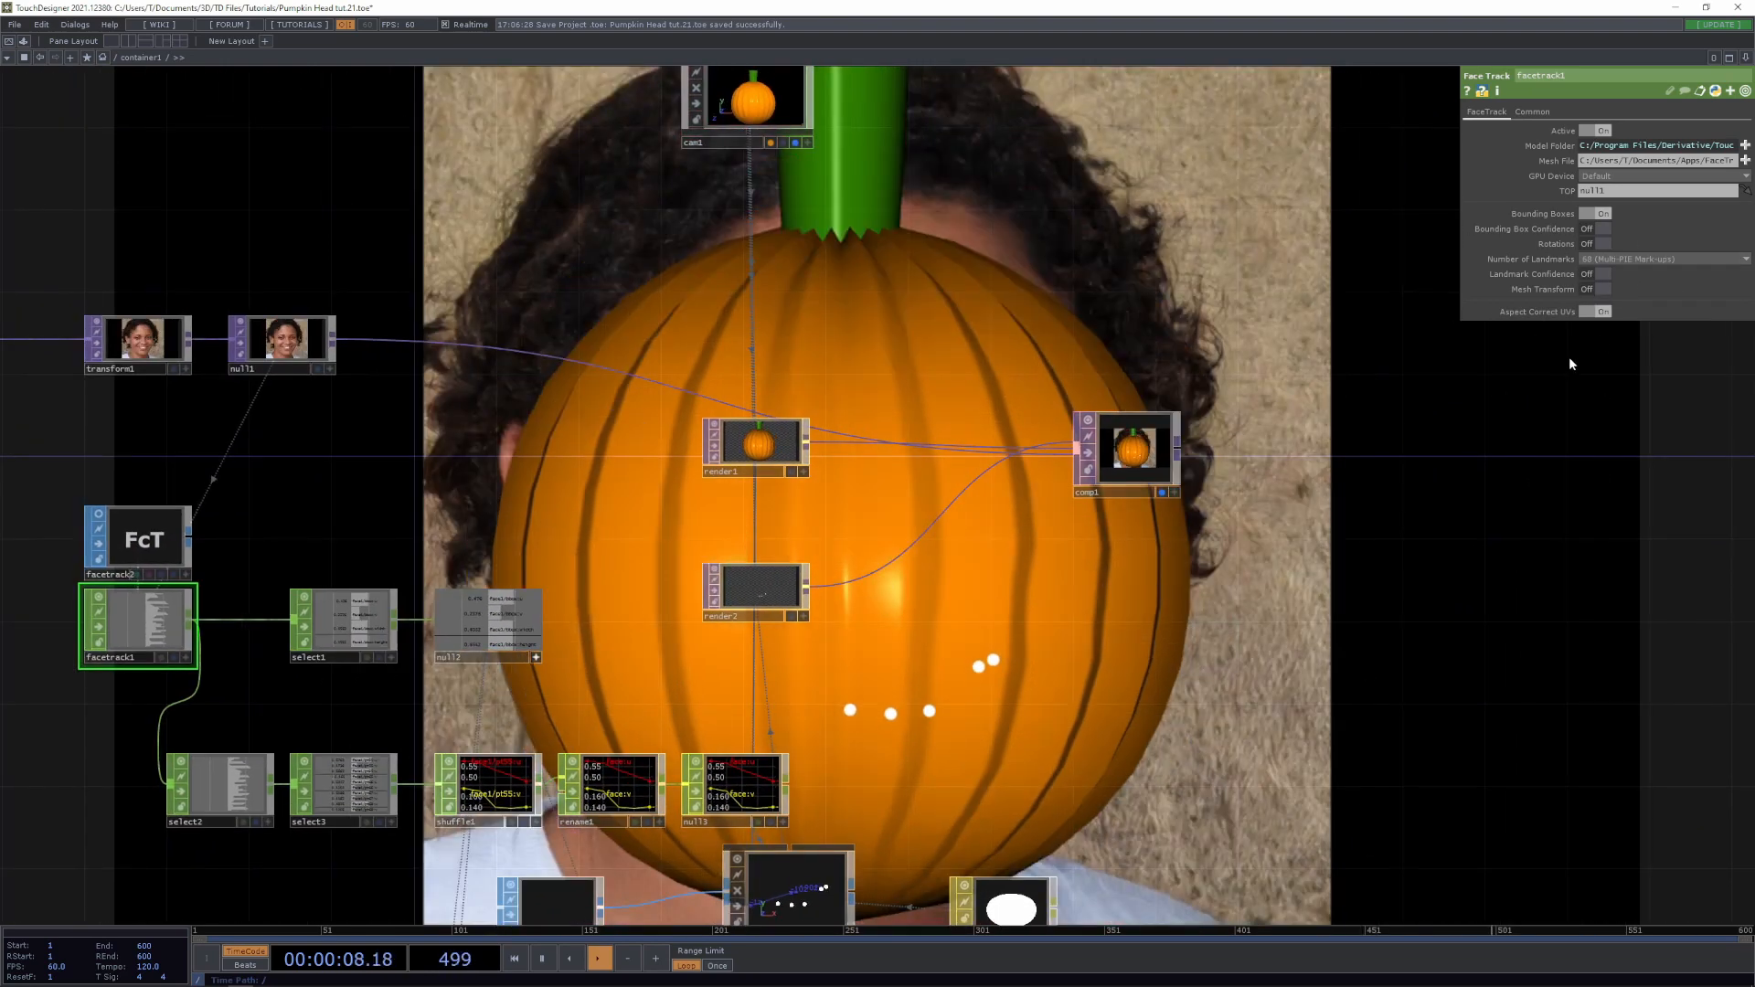
pyautogui.click(1616, 294)
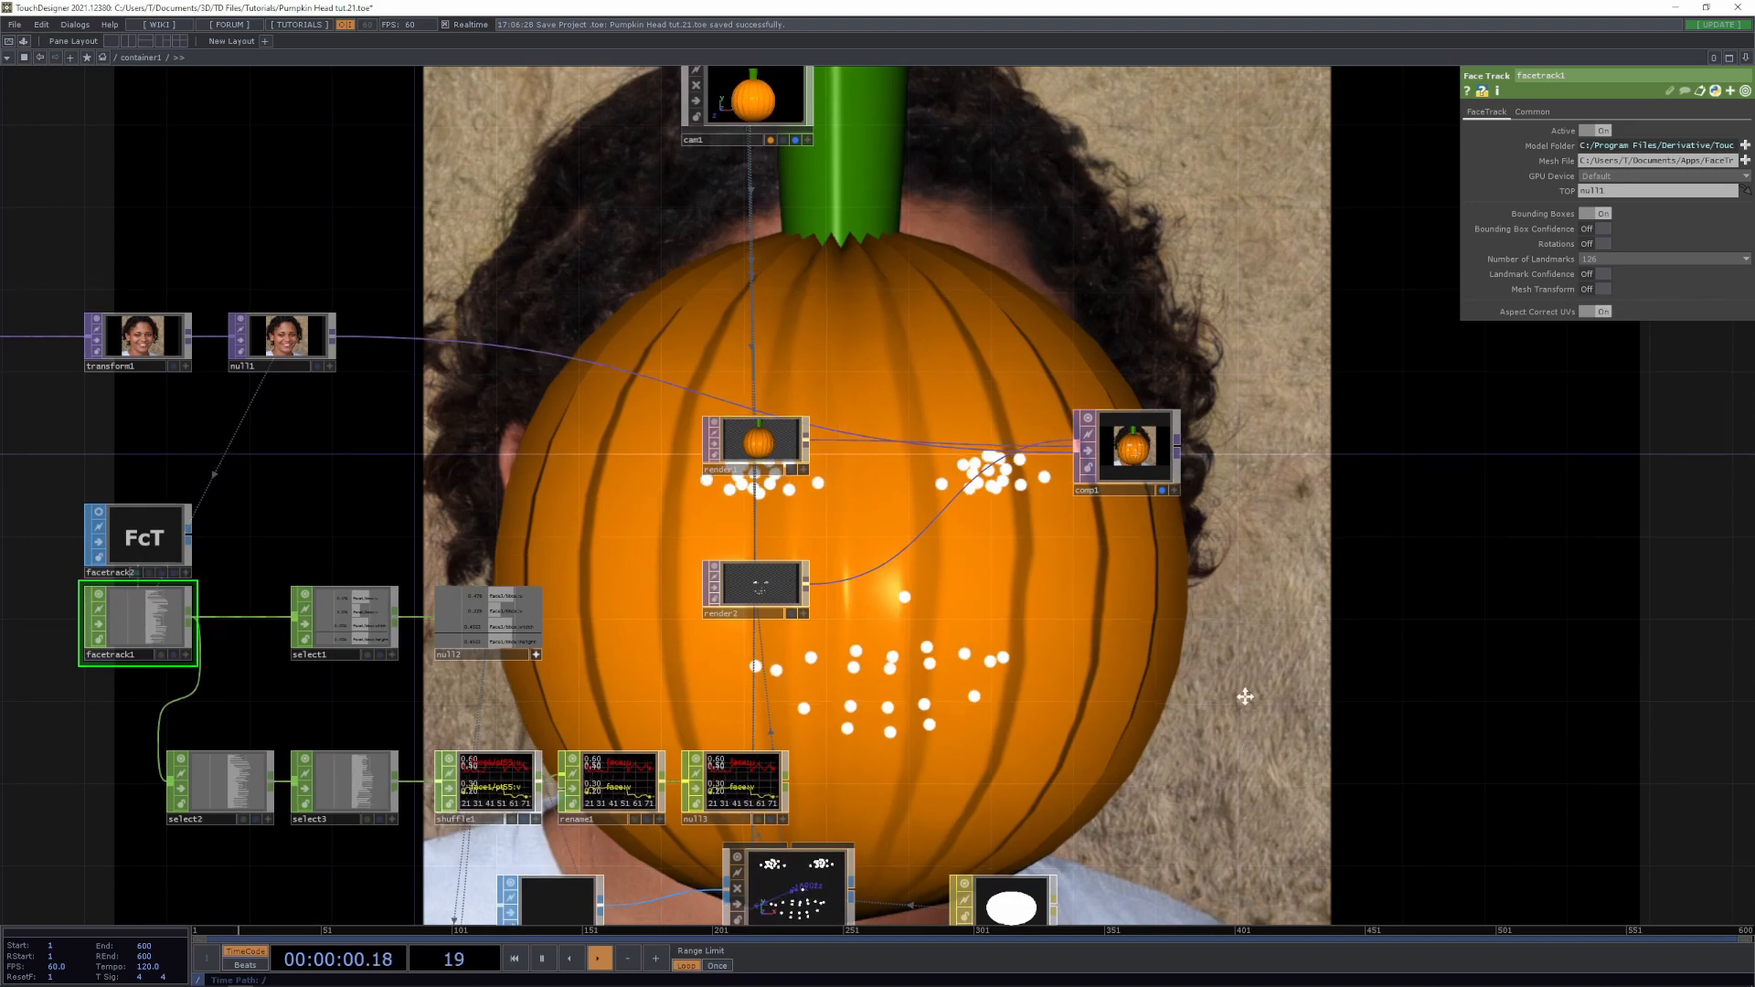
pyautogui.moveTo(1191, 886); pyautogui.dragTo(1066, 718)
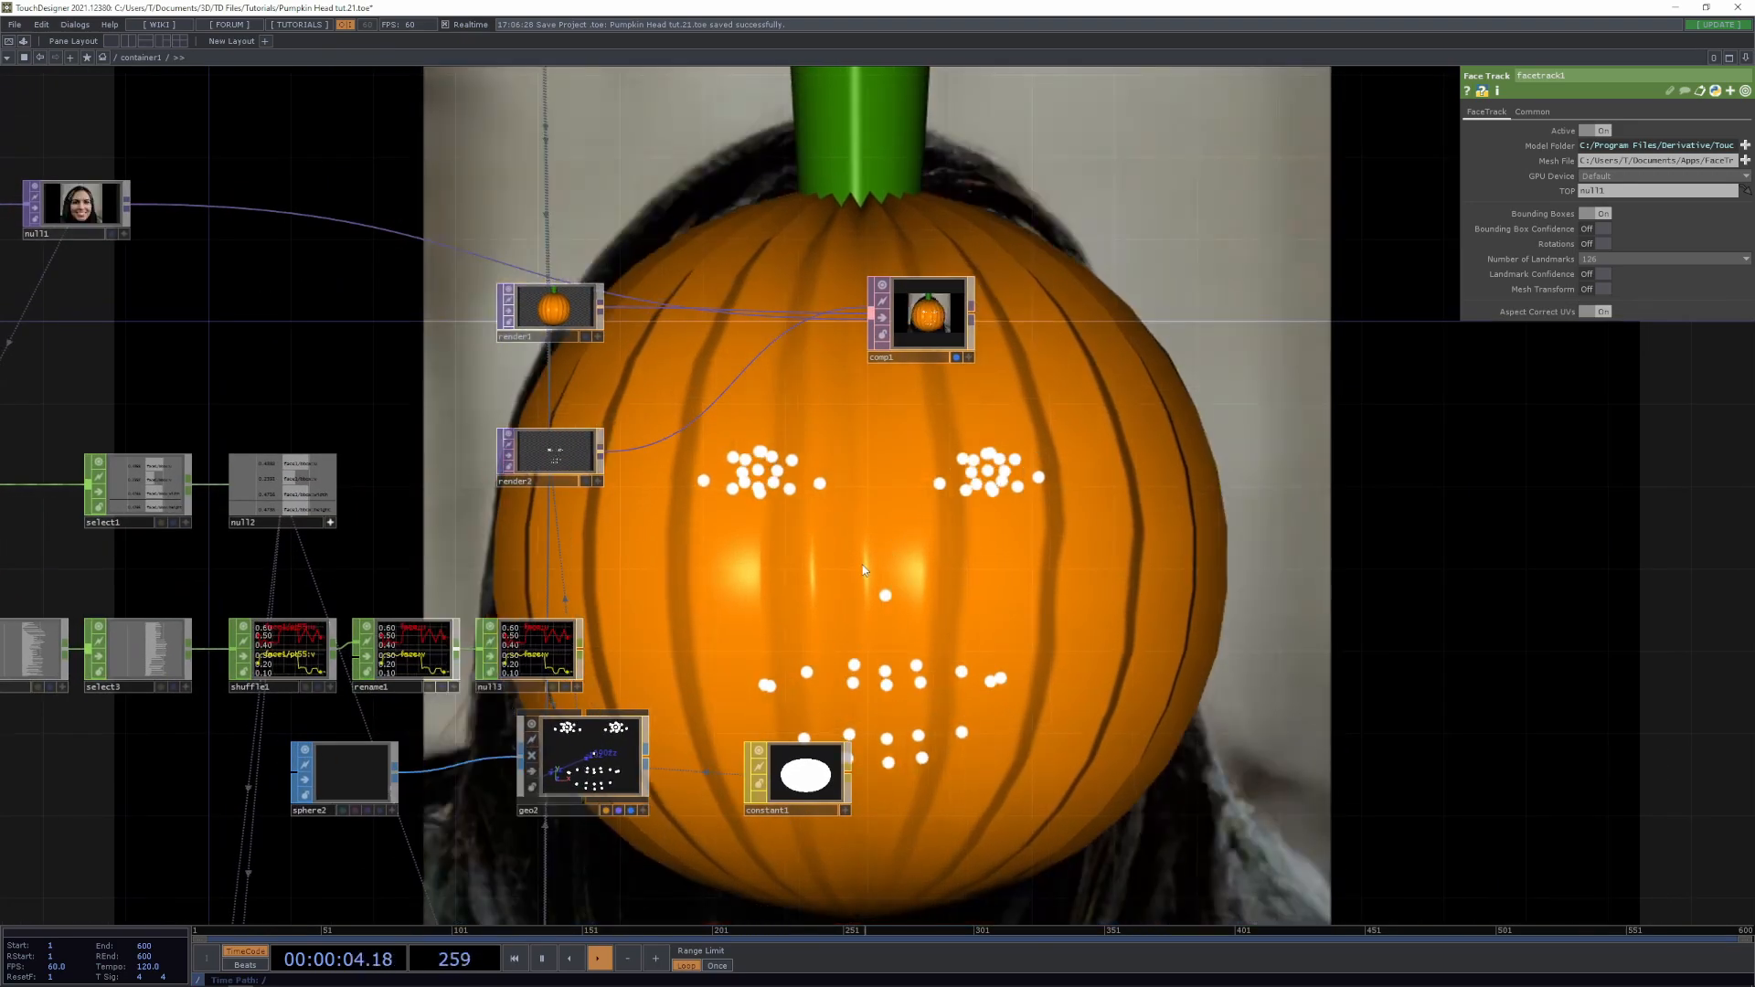
pyautogui.moveTo(803, 558); pyautogui.dragTo(667, 632)
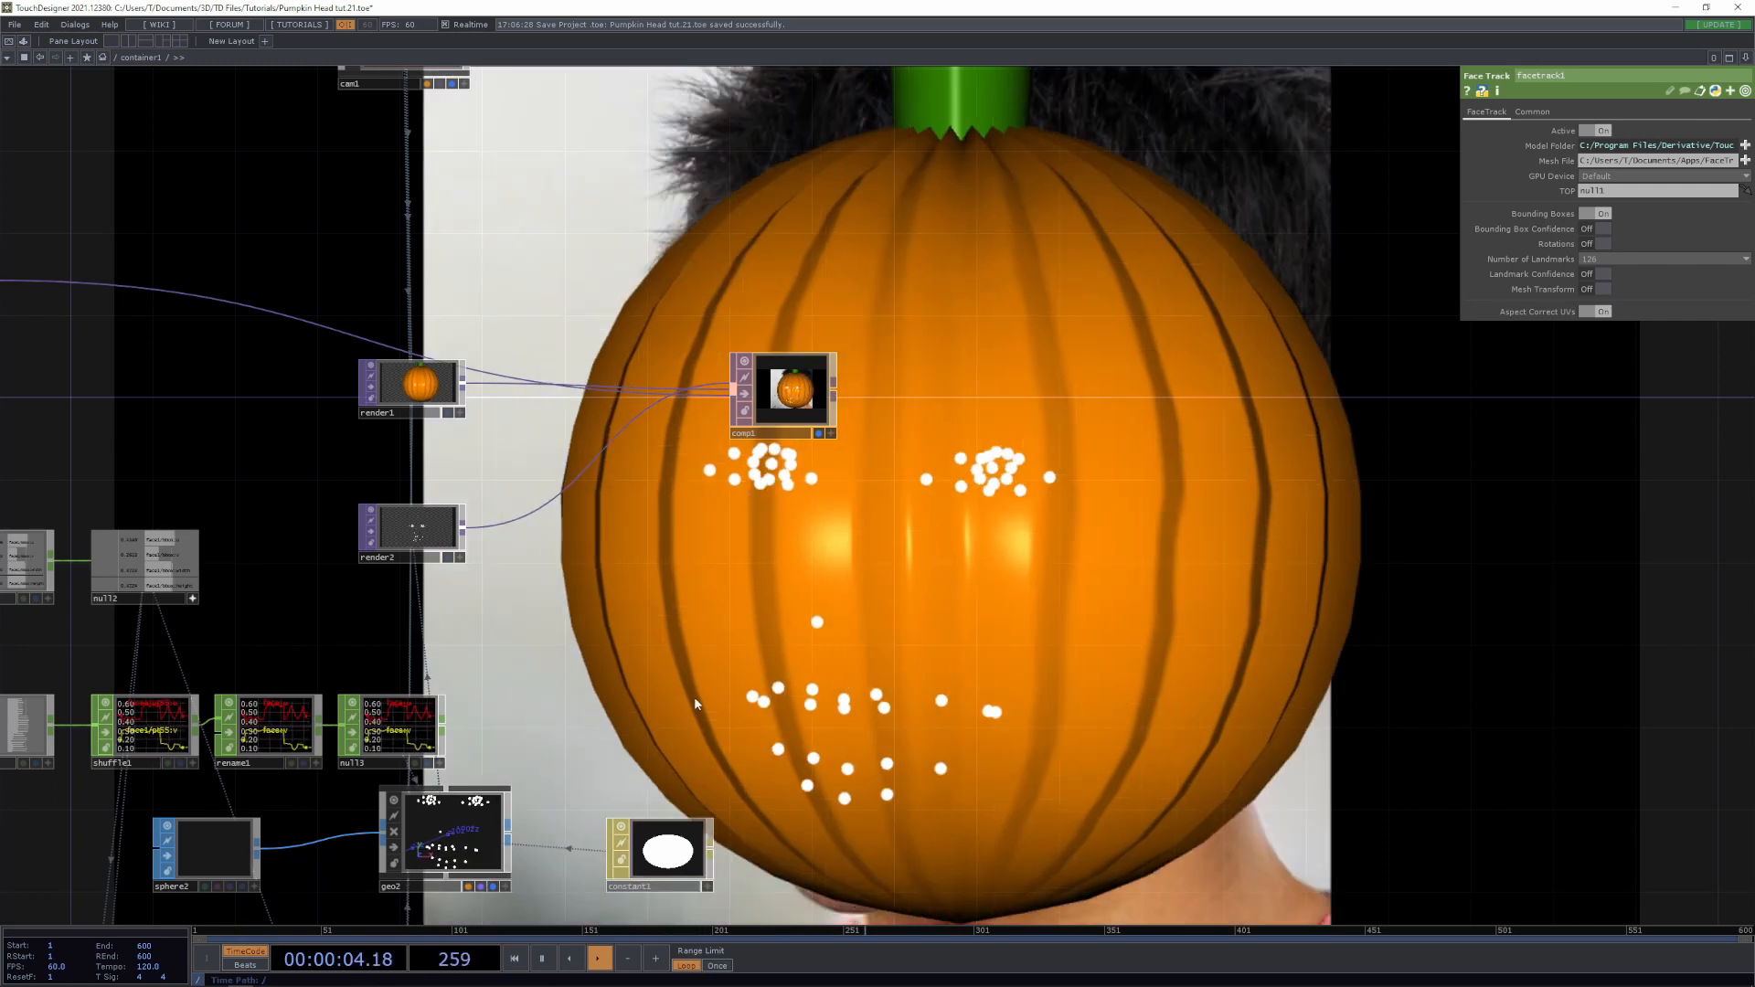
pyautogui.moveTo(694, 699); pyautogui.dragTo(873, 690)
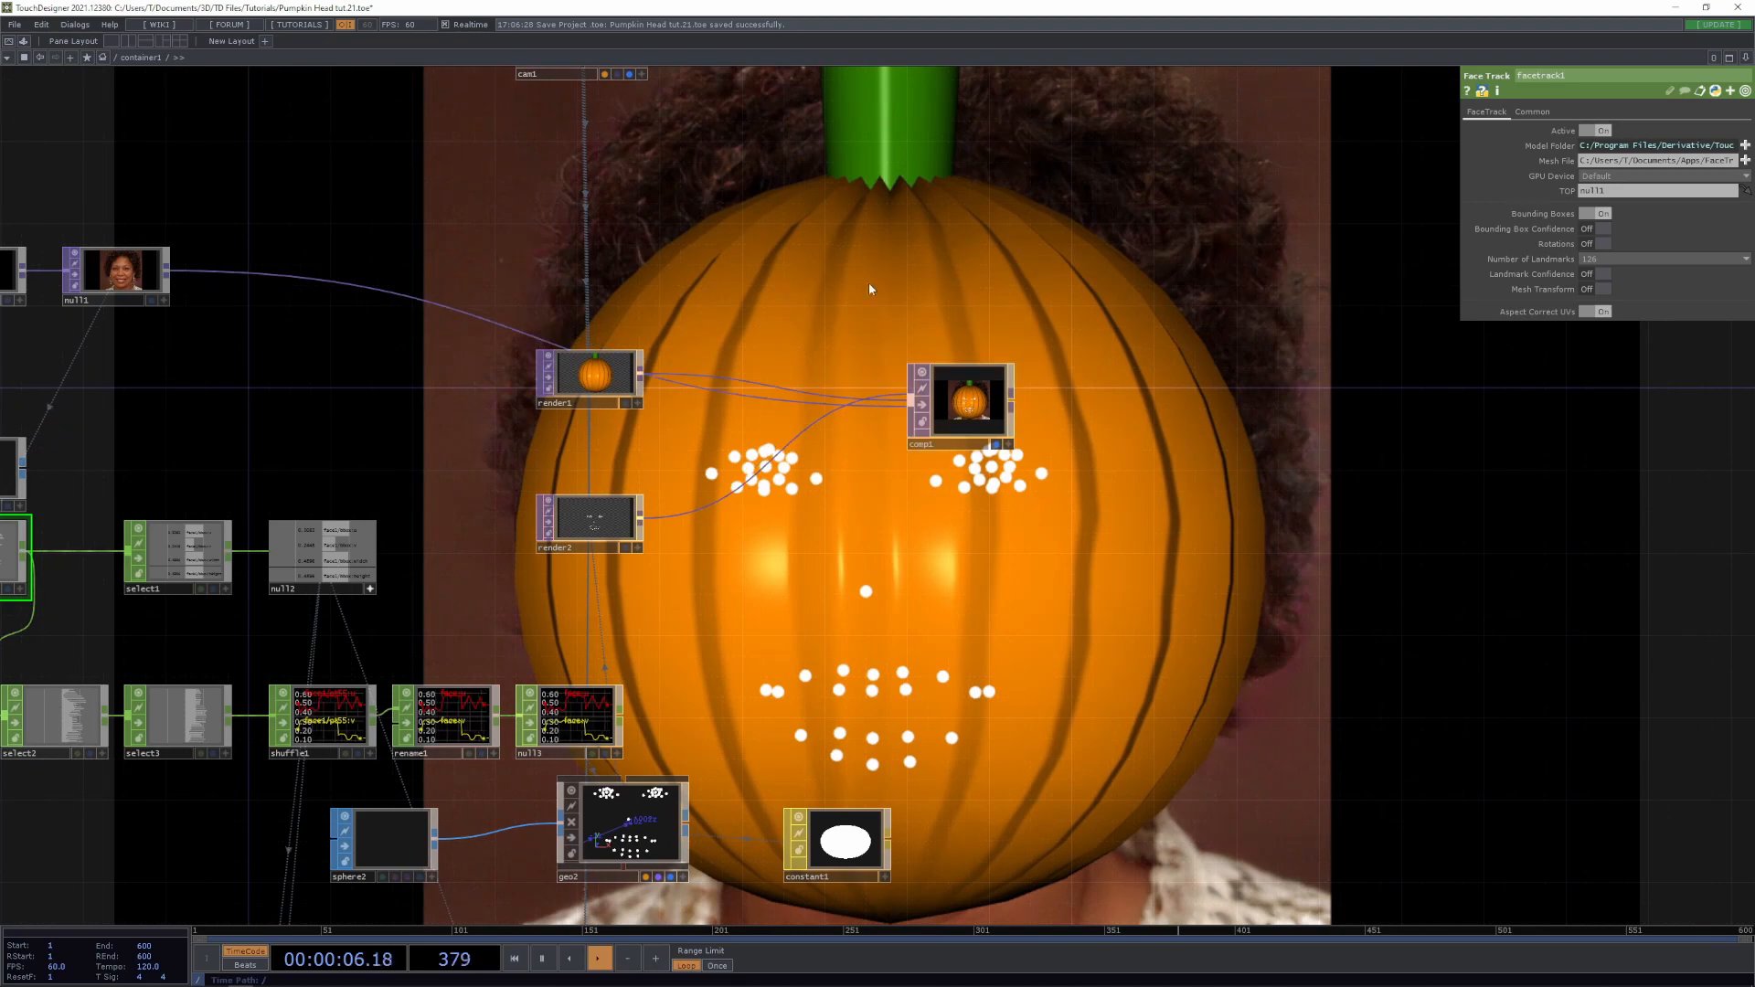
# Set constant1's colour to a fully saturated yellow with red 0.913, green 1 and blue 0
pyautogui.moveTo(869, 283); pyautogui.dragTo(796, 721)
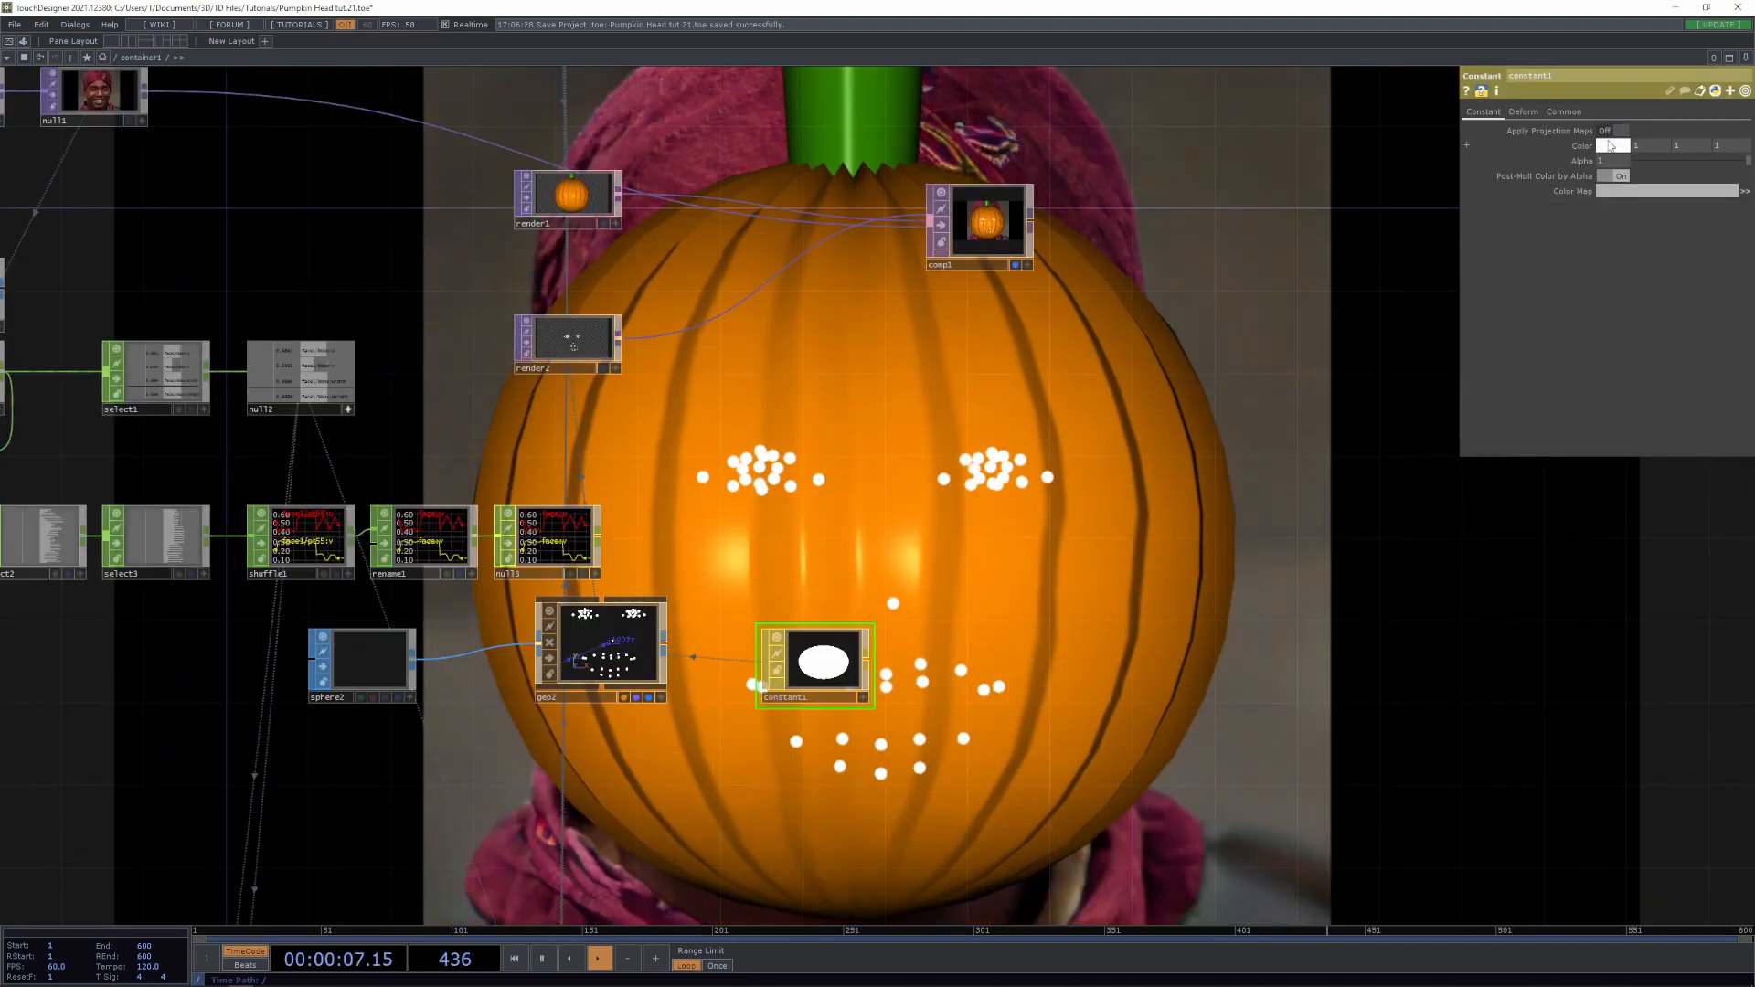
pyautogui.click(1611, 145)
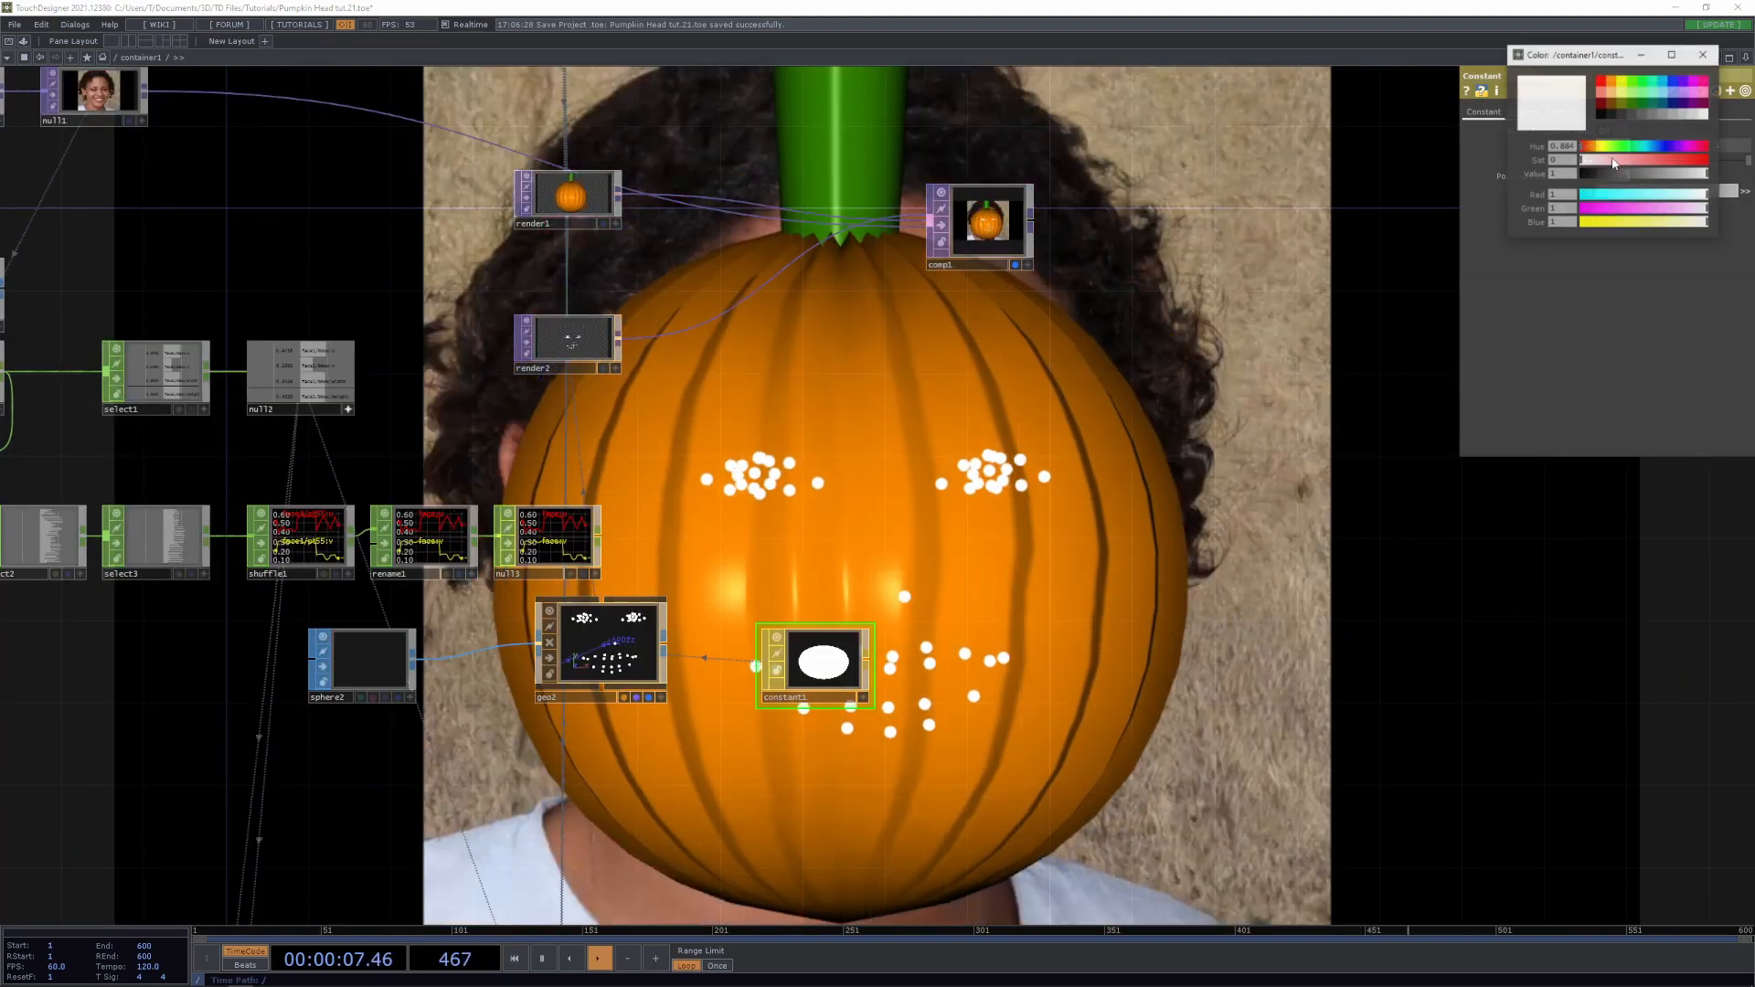
pyautogui.click(1618, 96)
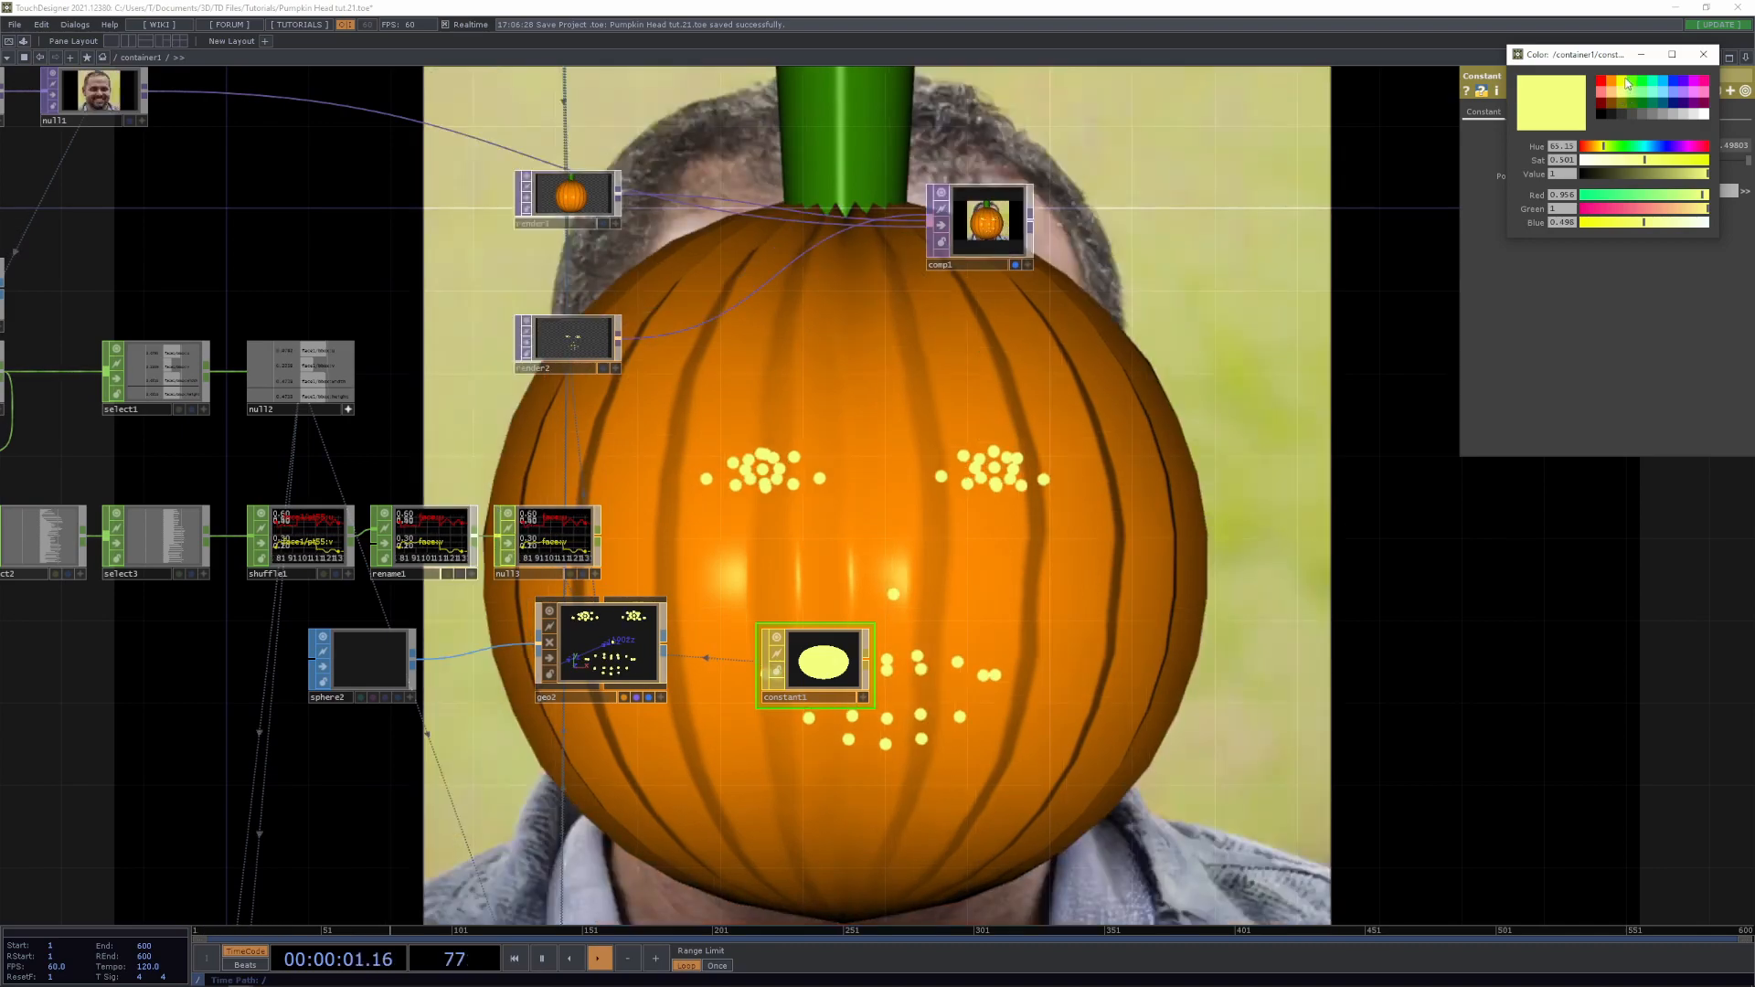
pyautogui.click(1627, 84)
pyautogui.moveTo(1162, 615); pyautogui.dragTo(1002, 700)
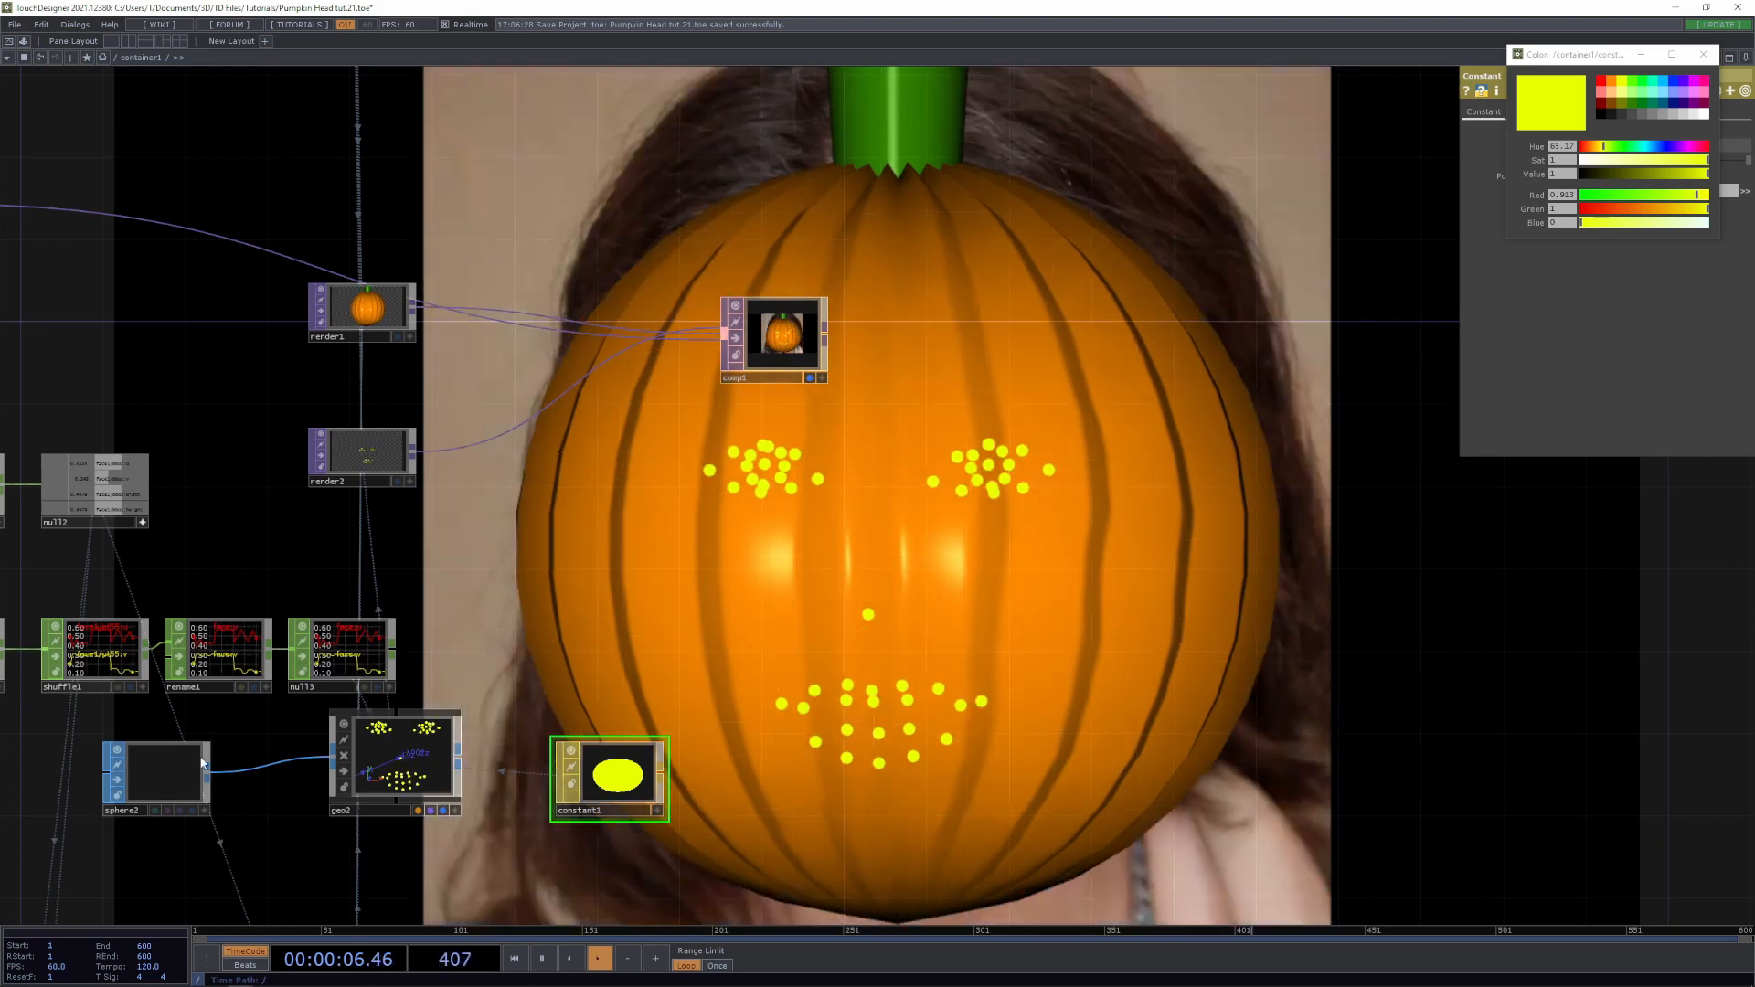
# Enlarge sphere2 by setting its radius to 0.016 on all three axes
pyautogui.click(150, 761)
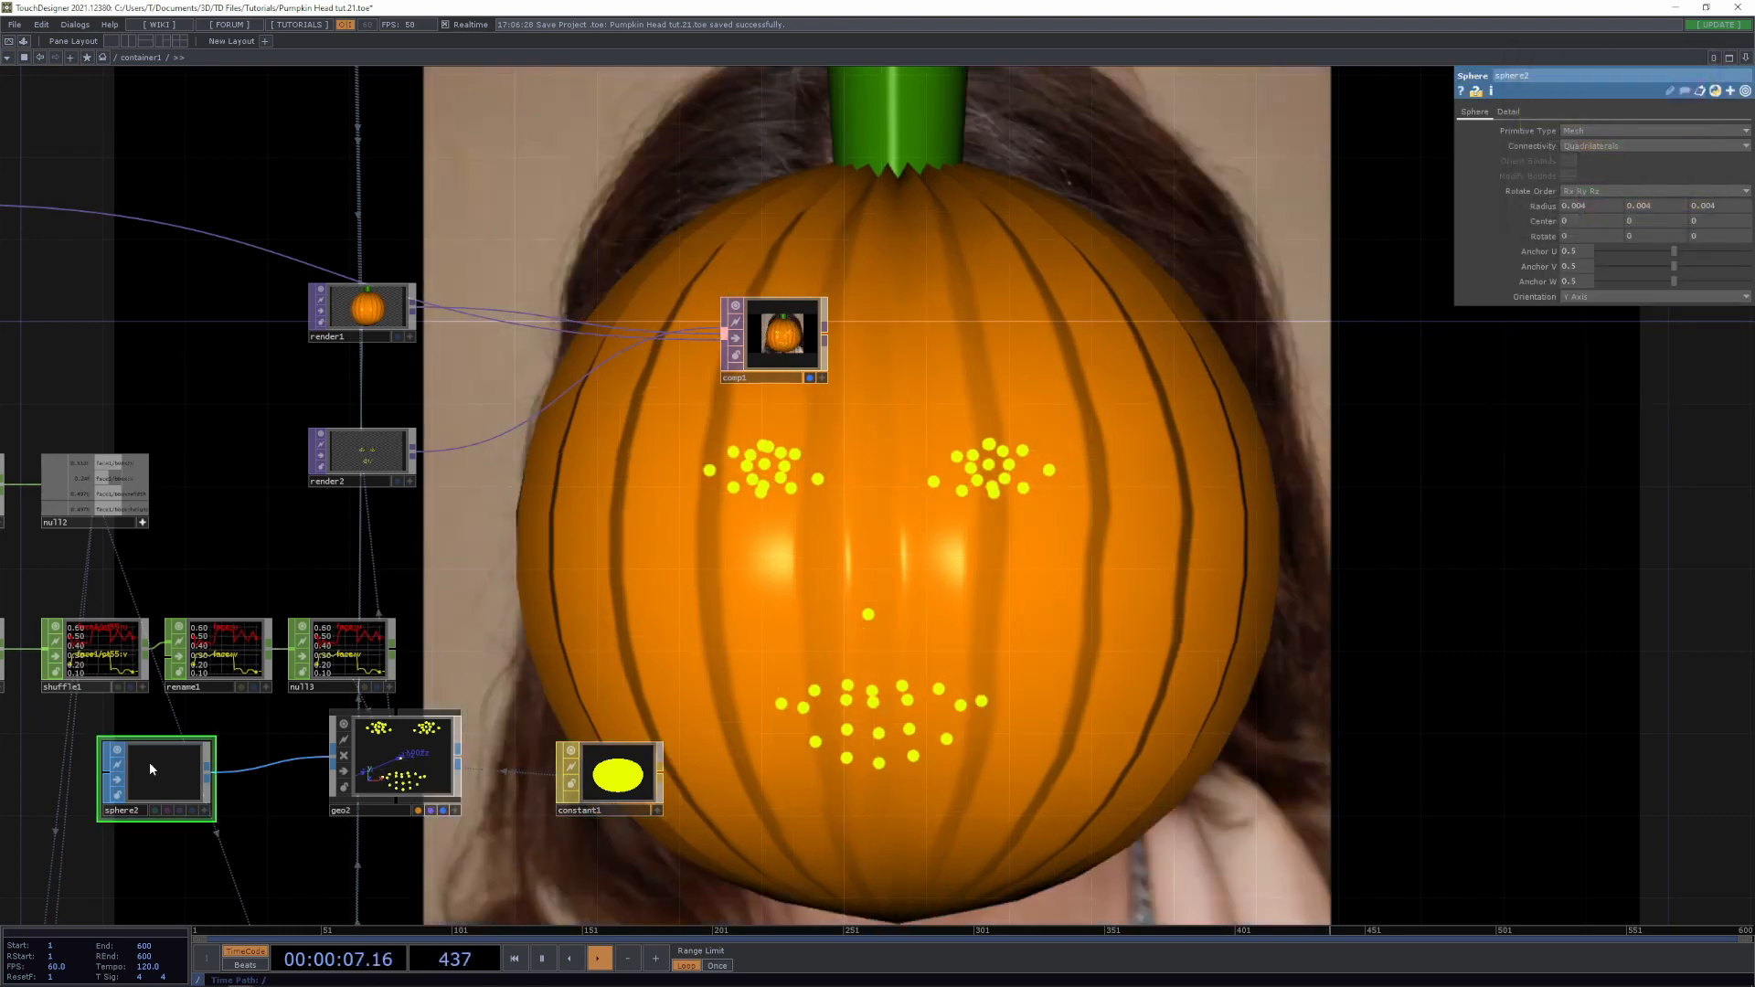
pyautogui.moveTo(1535, 207)
pyautogui.mouseDown(button='middle')
pyautogui.moveTo(1537, 234)
pyautogui.moveTo(1581, 234)
pyautogui.moveTo(1541, 186)
pyautogui.mouseUp(button='middle')
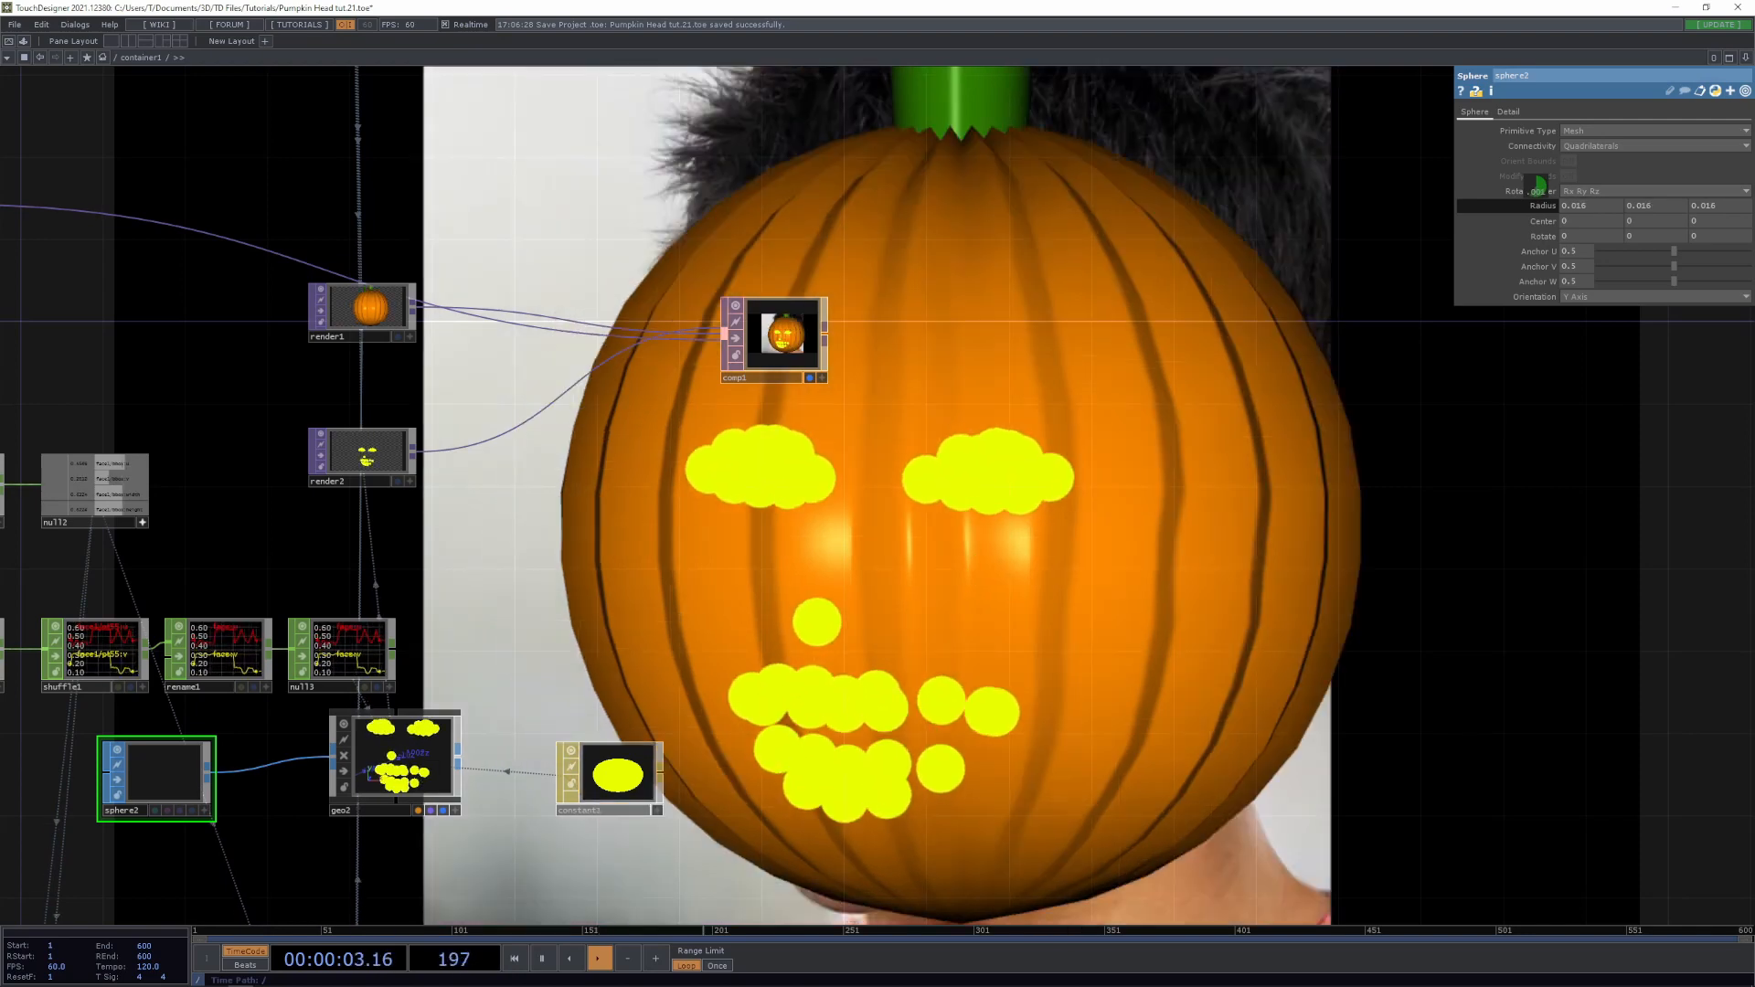
# Move comp1 farther right to widen the gap between it and the two render nodes
pyautogui.moveTo(1541, 186); pyautogui.dragTo(1543, 187, button='middle')
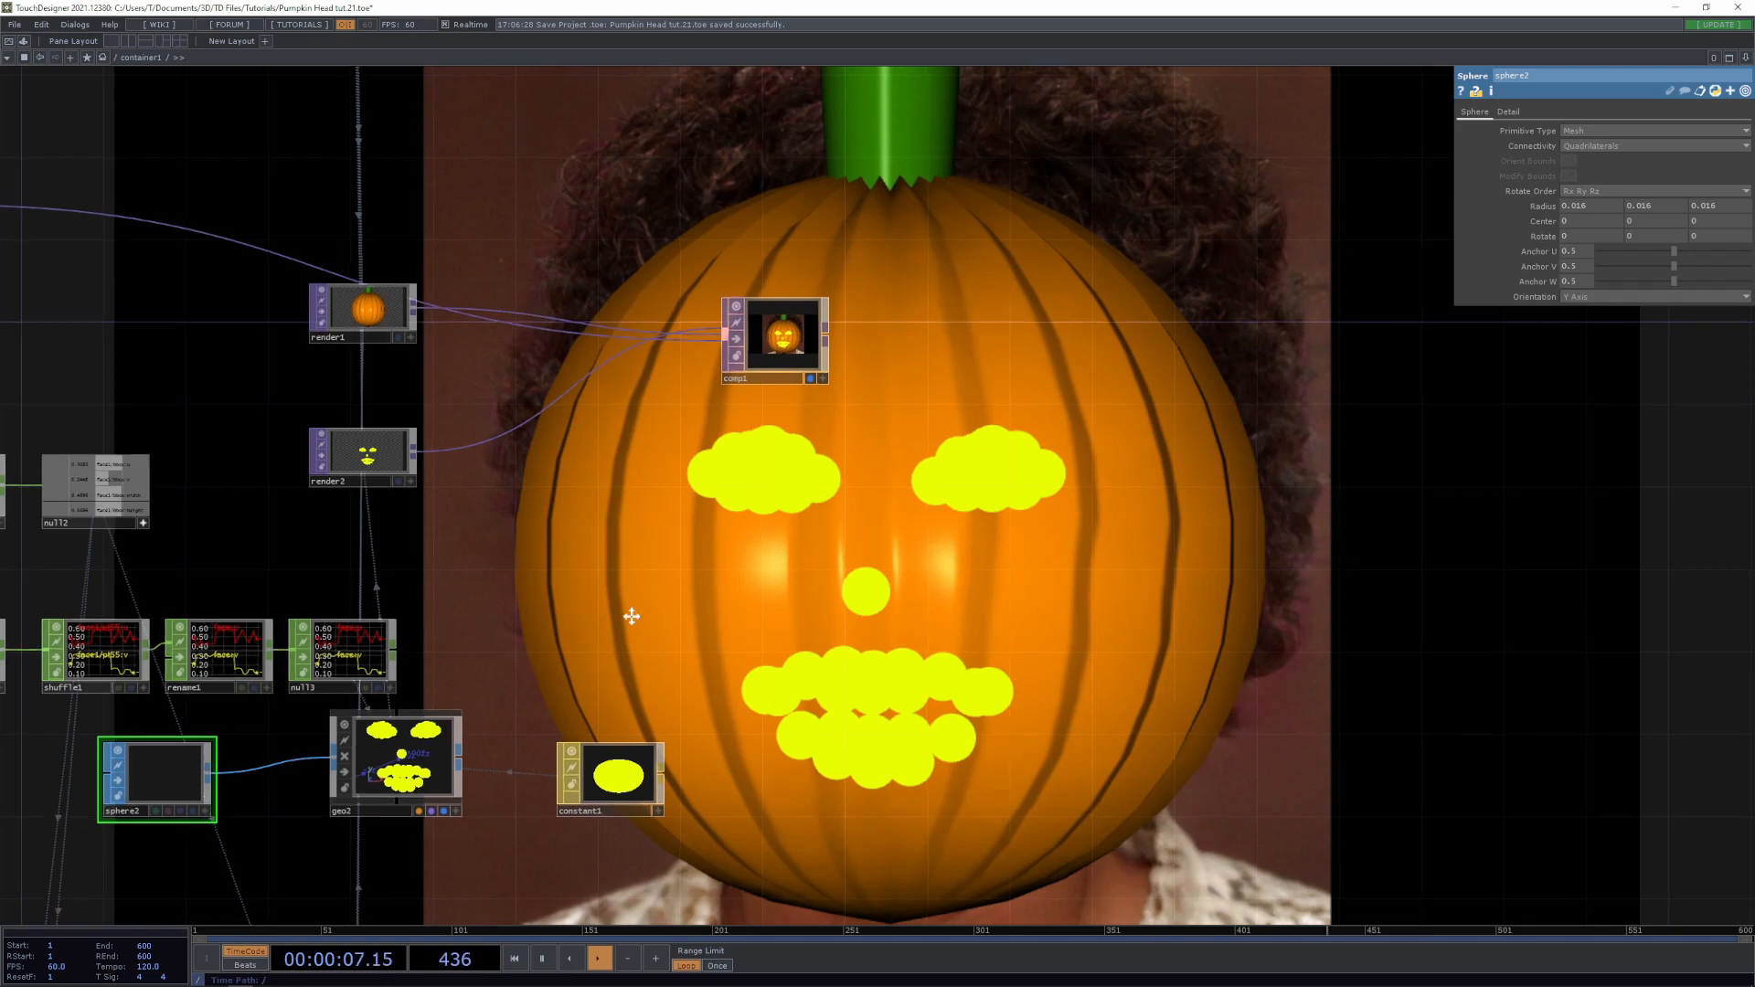
pyautogui.moveTo(615, 538); pyautogui.dragTo(939, 616)
pyautogui.moveTo(1164, 653); pyautogui.dragTo(930, 614)
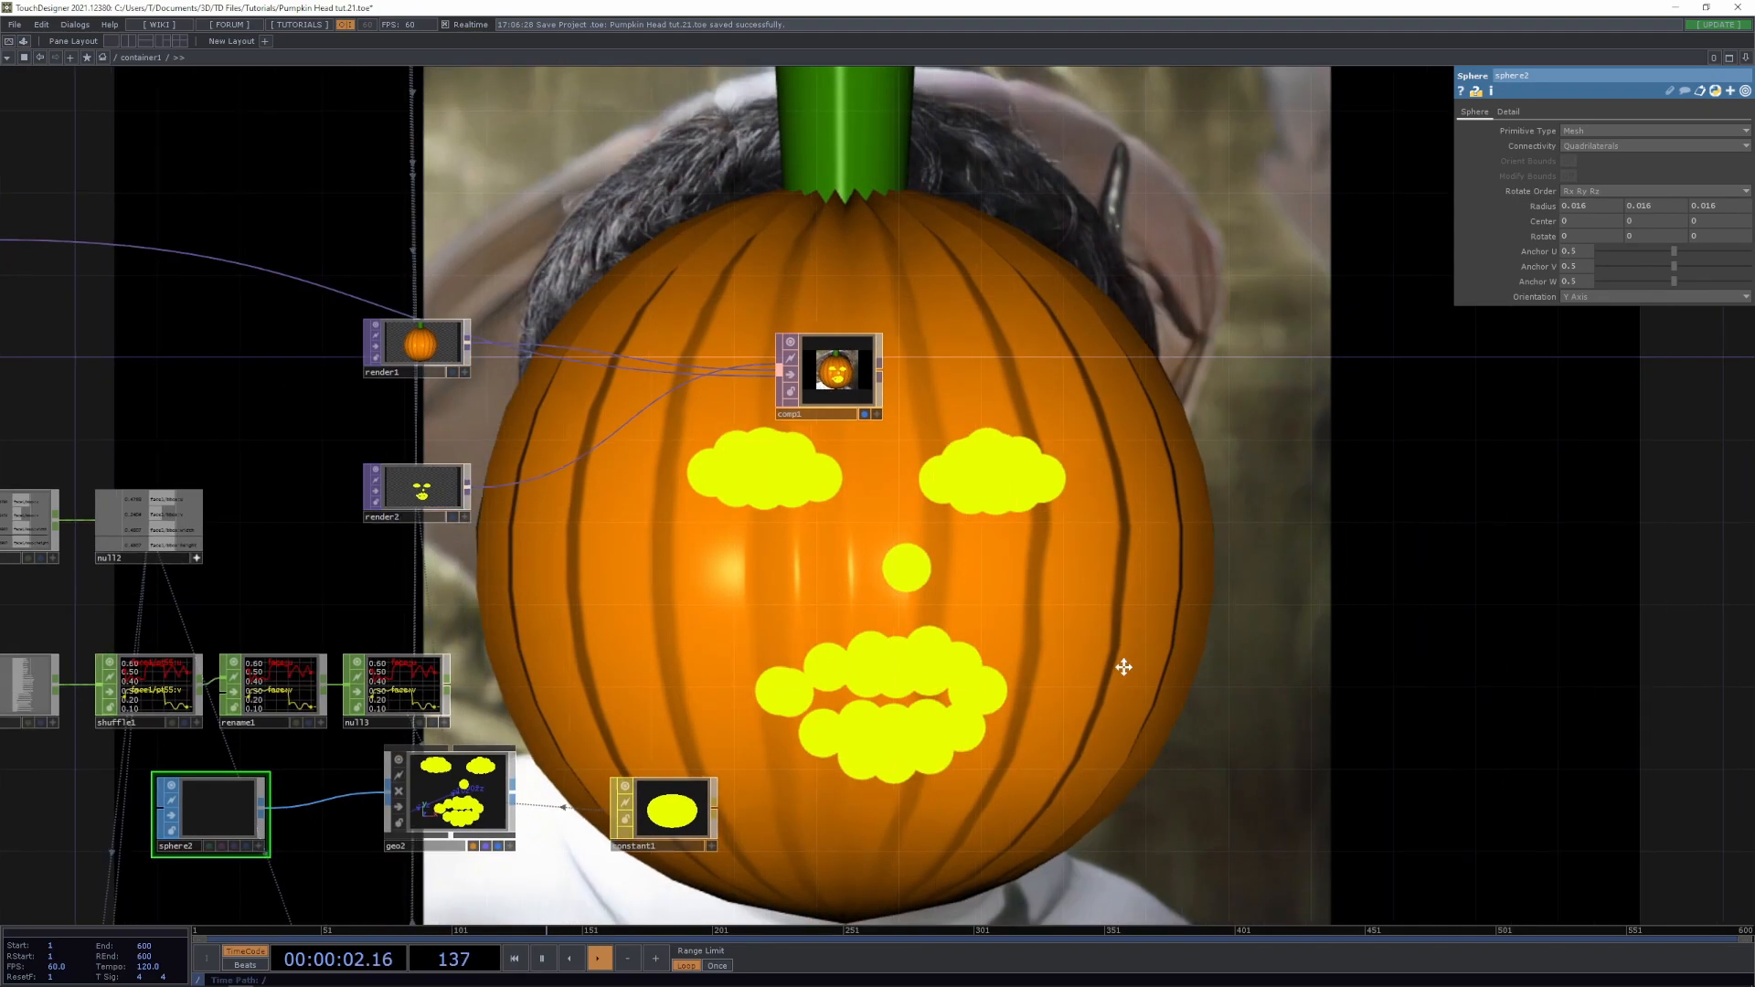
pyautogui.scroll(-3, 1133, 672)
pyautogui.moveTo(1141, 678); pyautogui.dragTo(1030, 655)
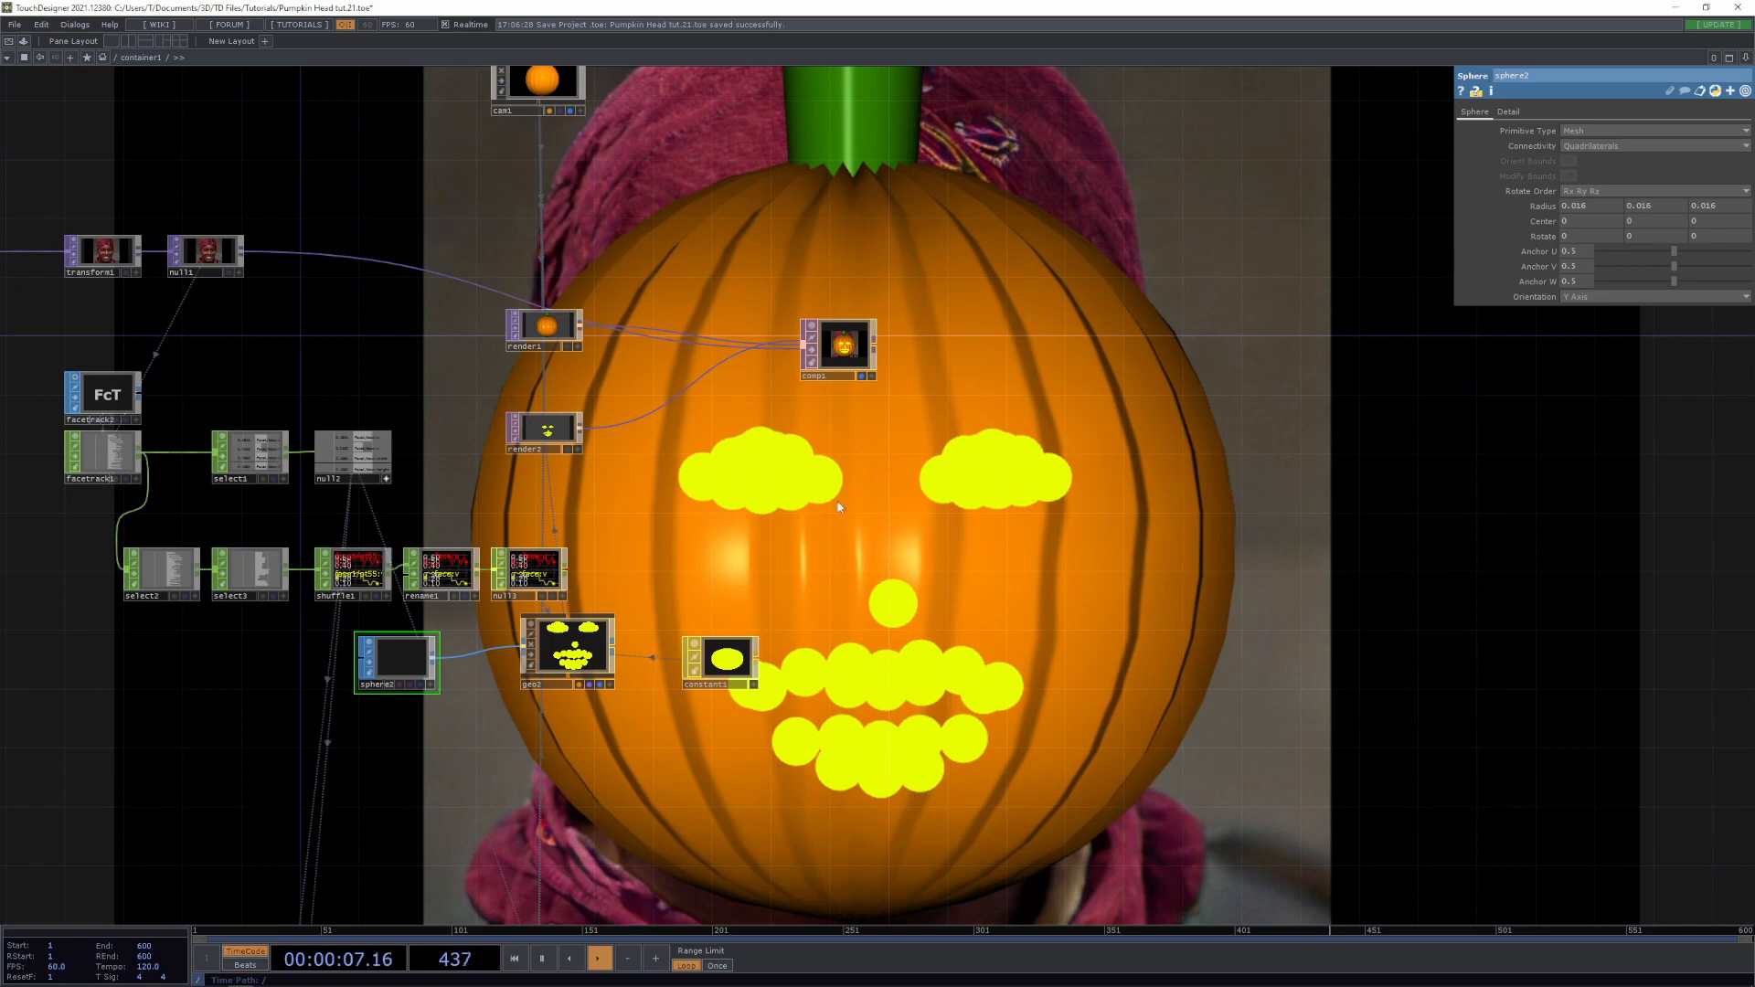
pyautogui.moveTo(839, 507); pyautogui.dragTo(1121, 590)
pyautogui.moveTo(1141, 449); pyautogui.dragTo(1186, 450)
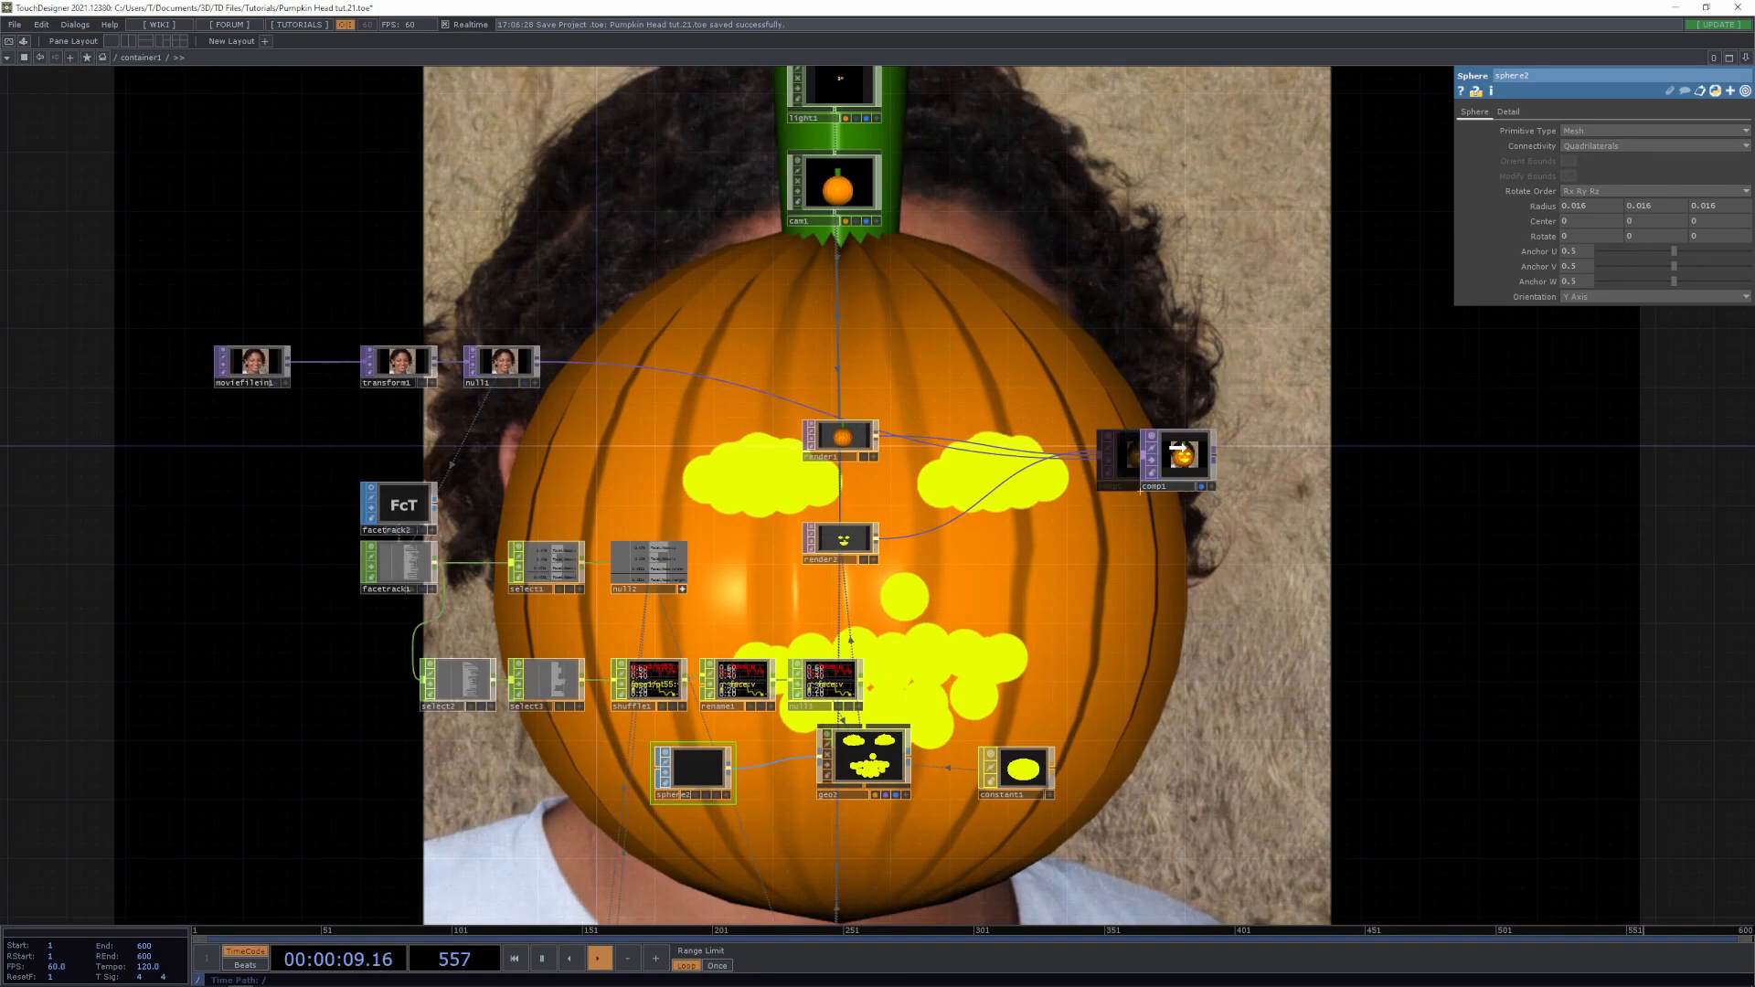
pyautogui.moveTo(1216, 638); pyautogui.dragTo(966, 654)
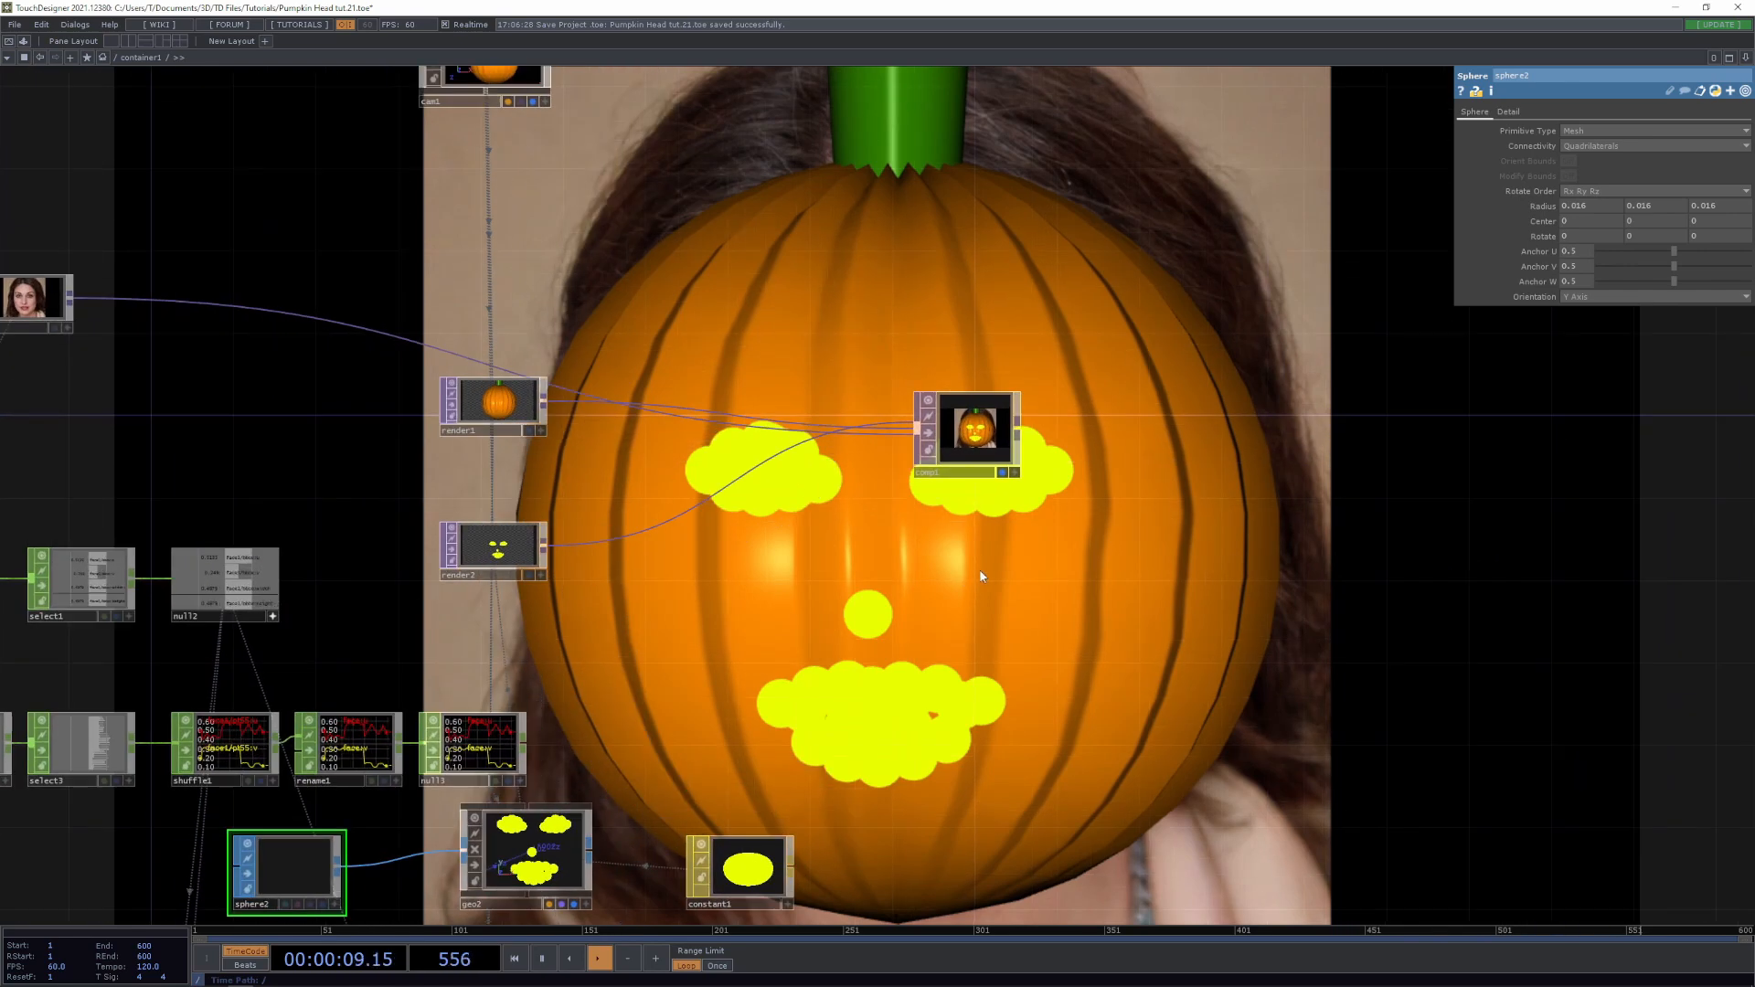
pyautogui.scroll(4, 971, 576)
pyautogui.moveTo(967, 382); pyautogui.dragTo(999, 393)
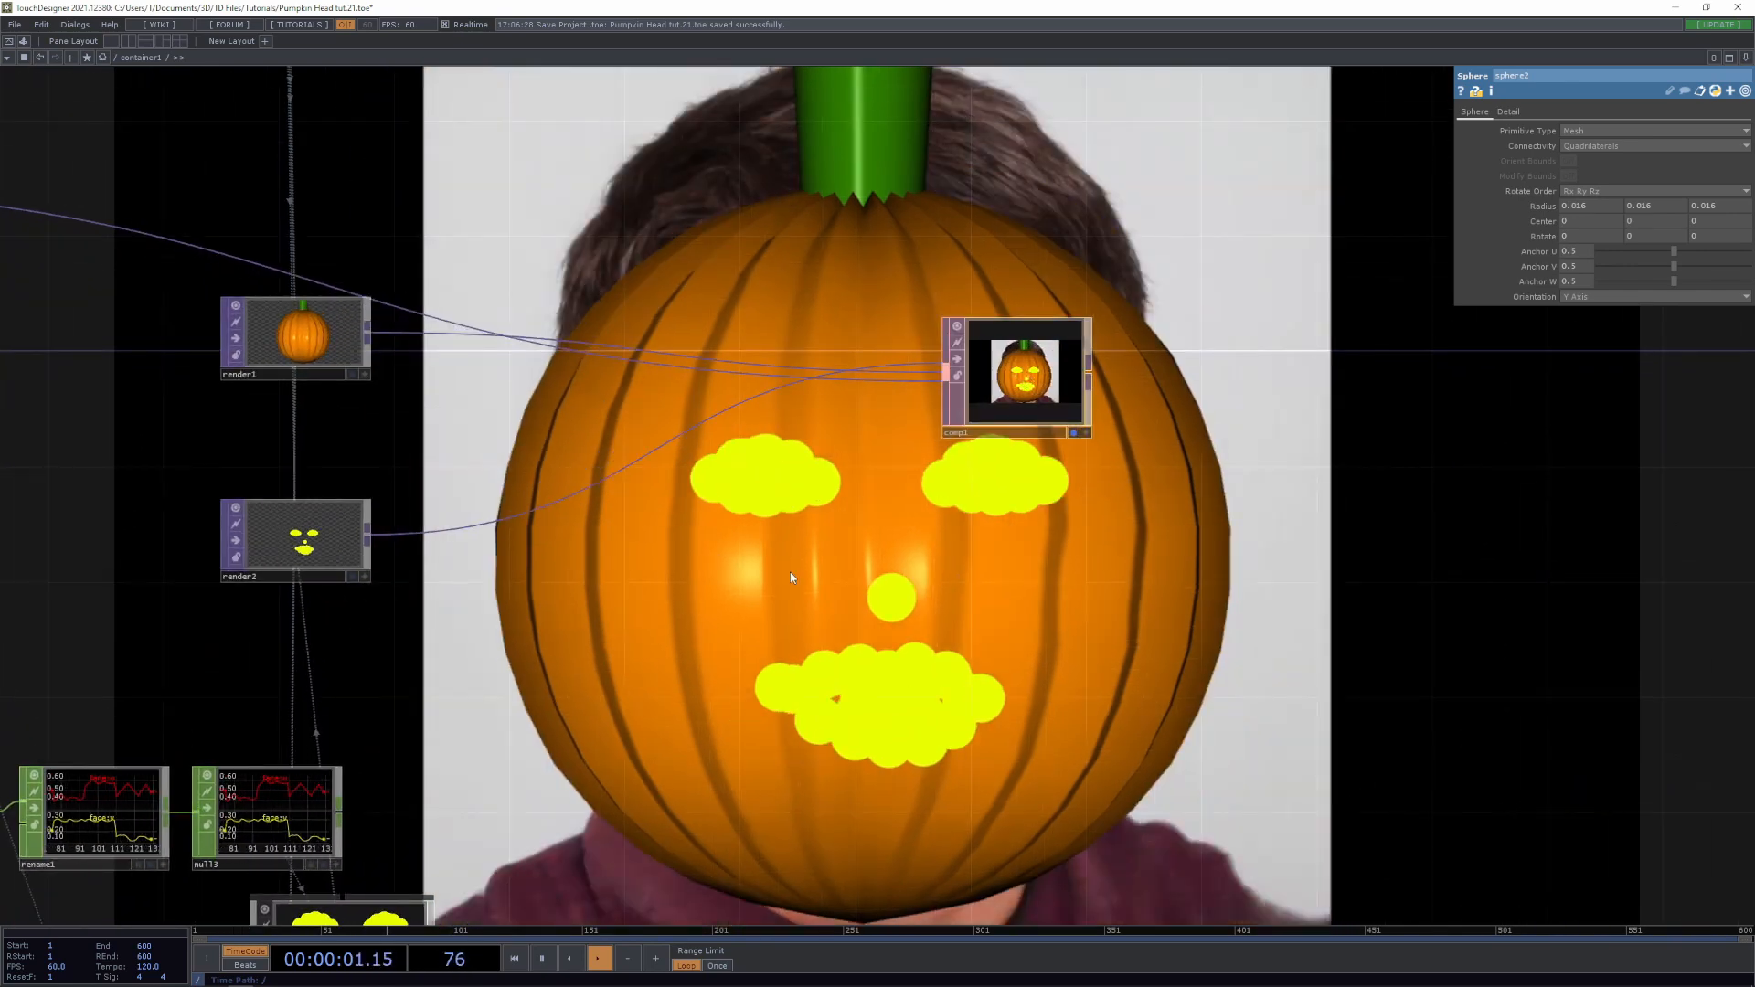
pyautogui.moveTo(790, 572); pyautogui.dragTo(964, 455)
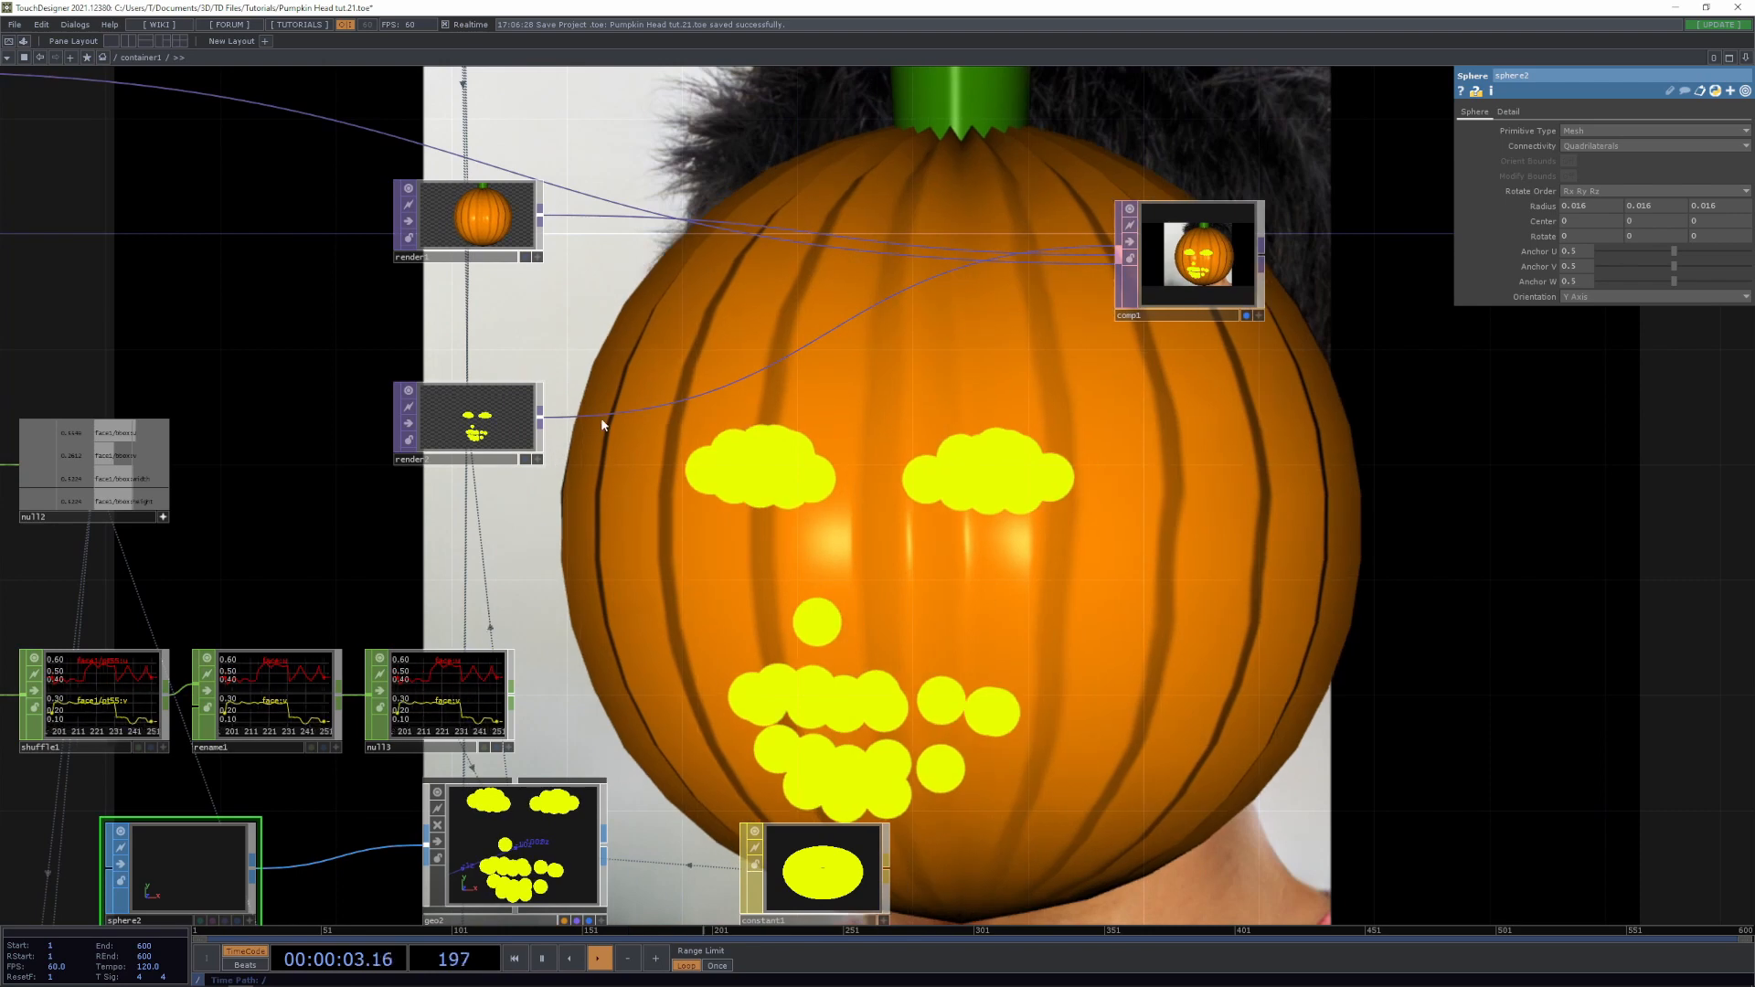
# Insert an Edge TOP on the wire between render2 and comp1
pyautogui.rightClick(609, 417)
pyautogui.click(664, 393)
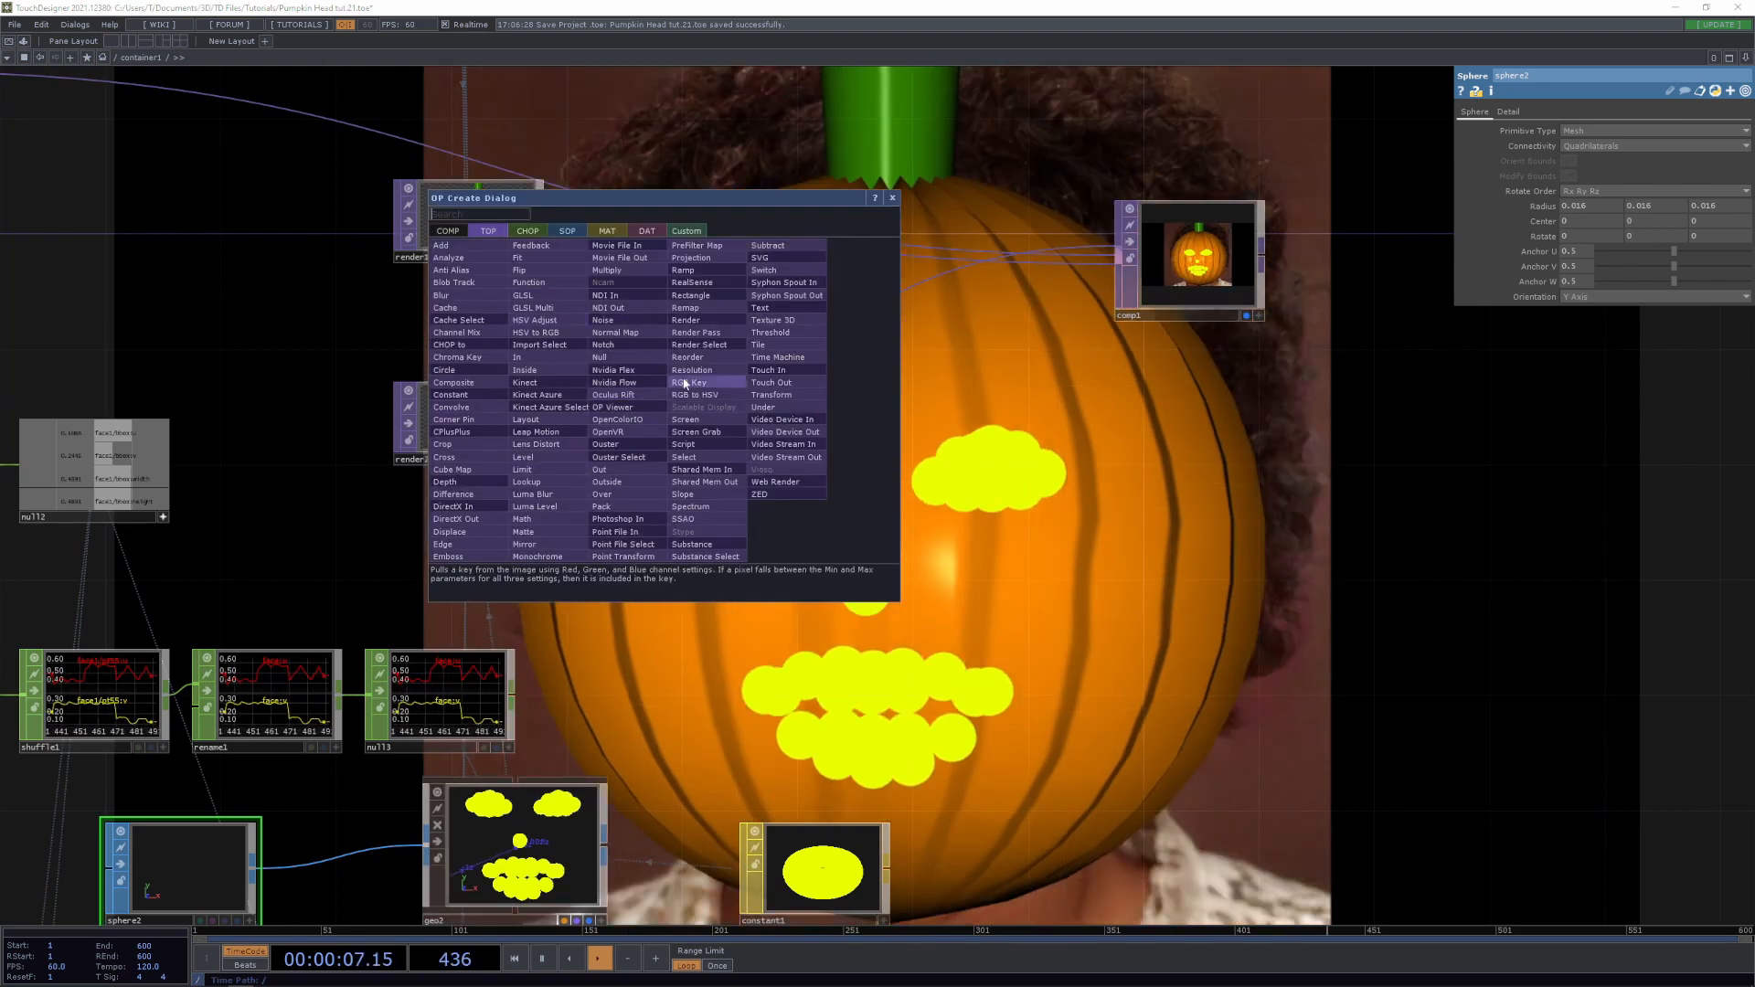
pyautogui.click(443, 543)
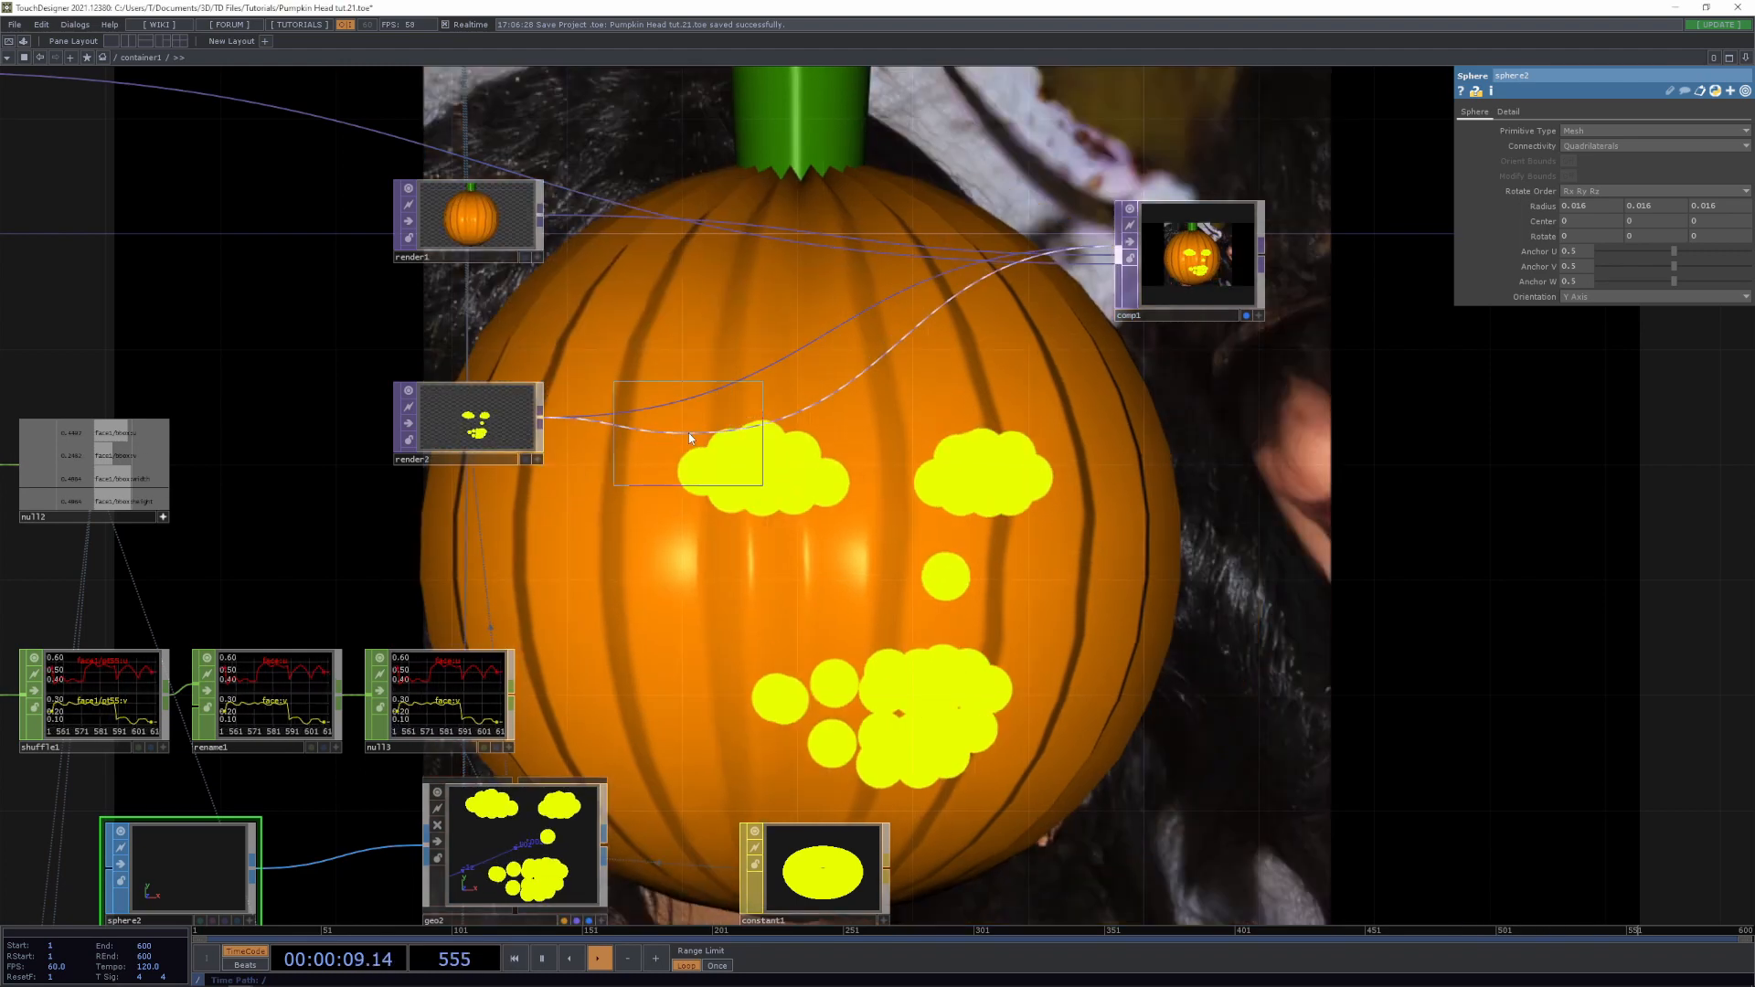
pyautogui.click(690, 434)
# Turn on Comp Over Input for edge1 and set its Edge Color to orange with red 1, green 0.545 and blue 0
pyautogui.click(1590, 221)
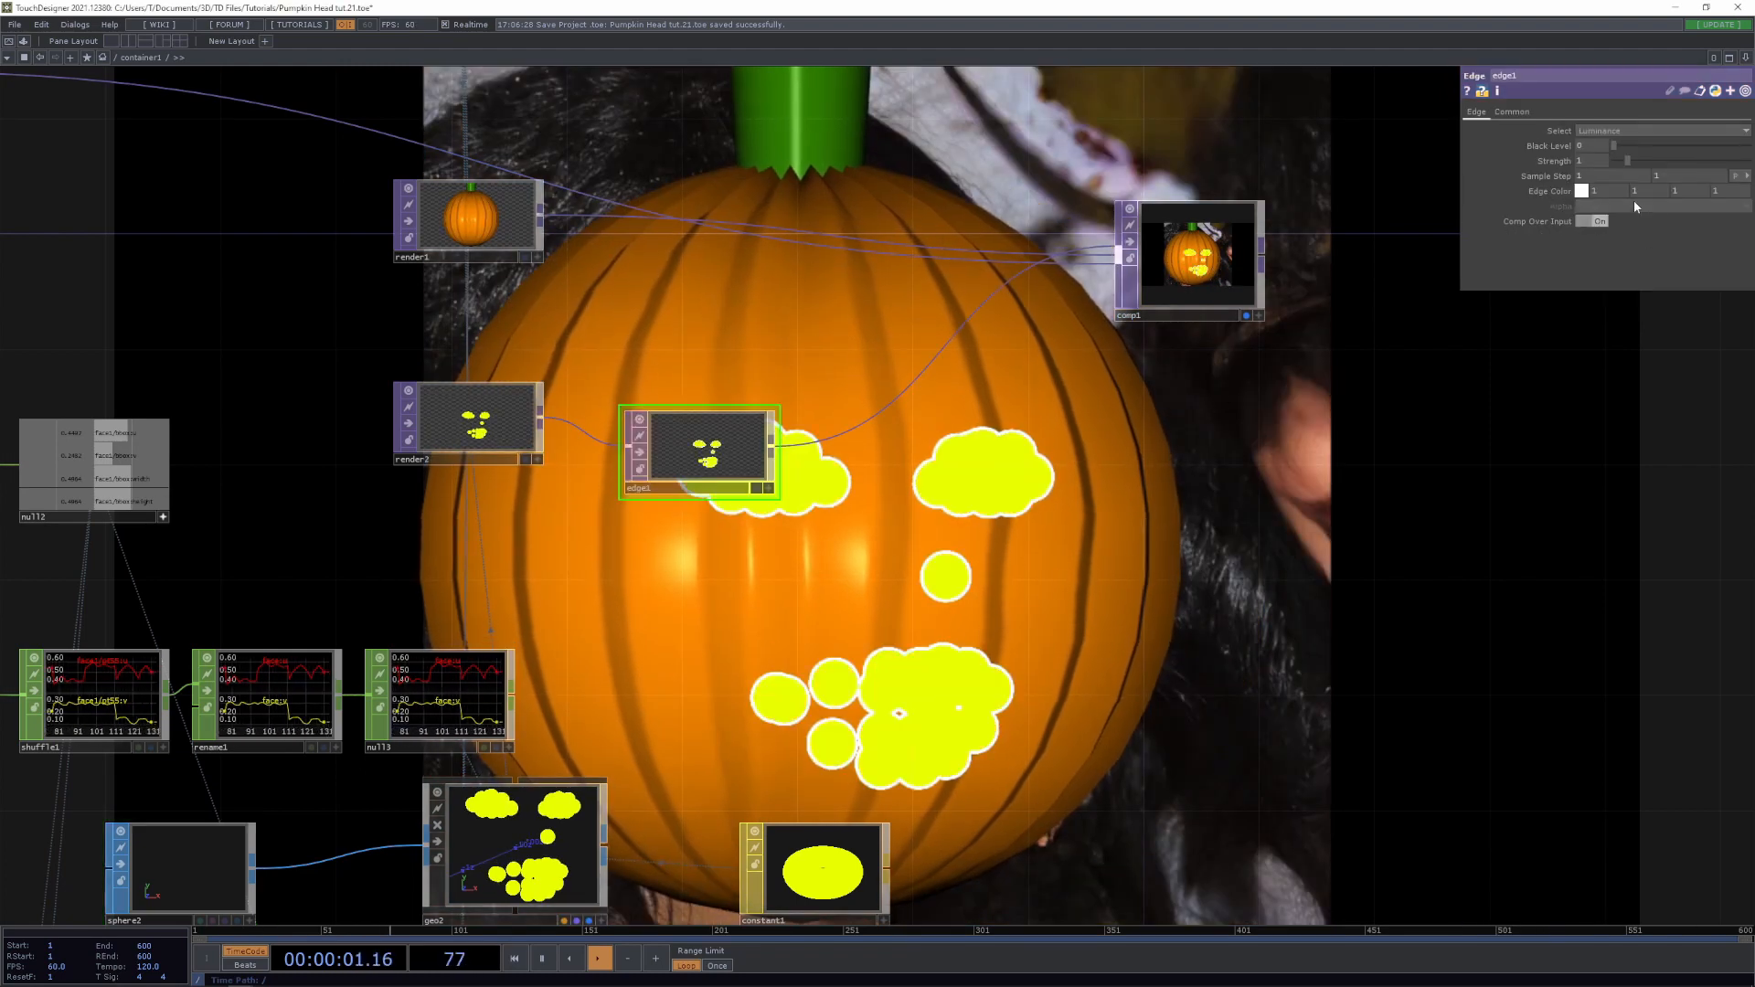
pyautogui.click(1576, 190)
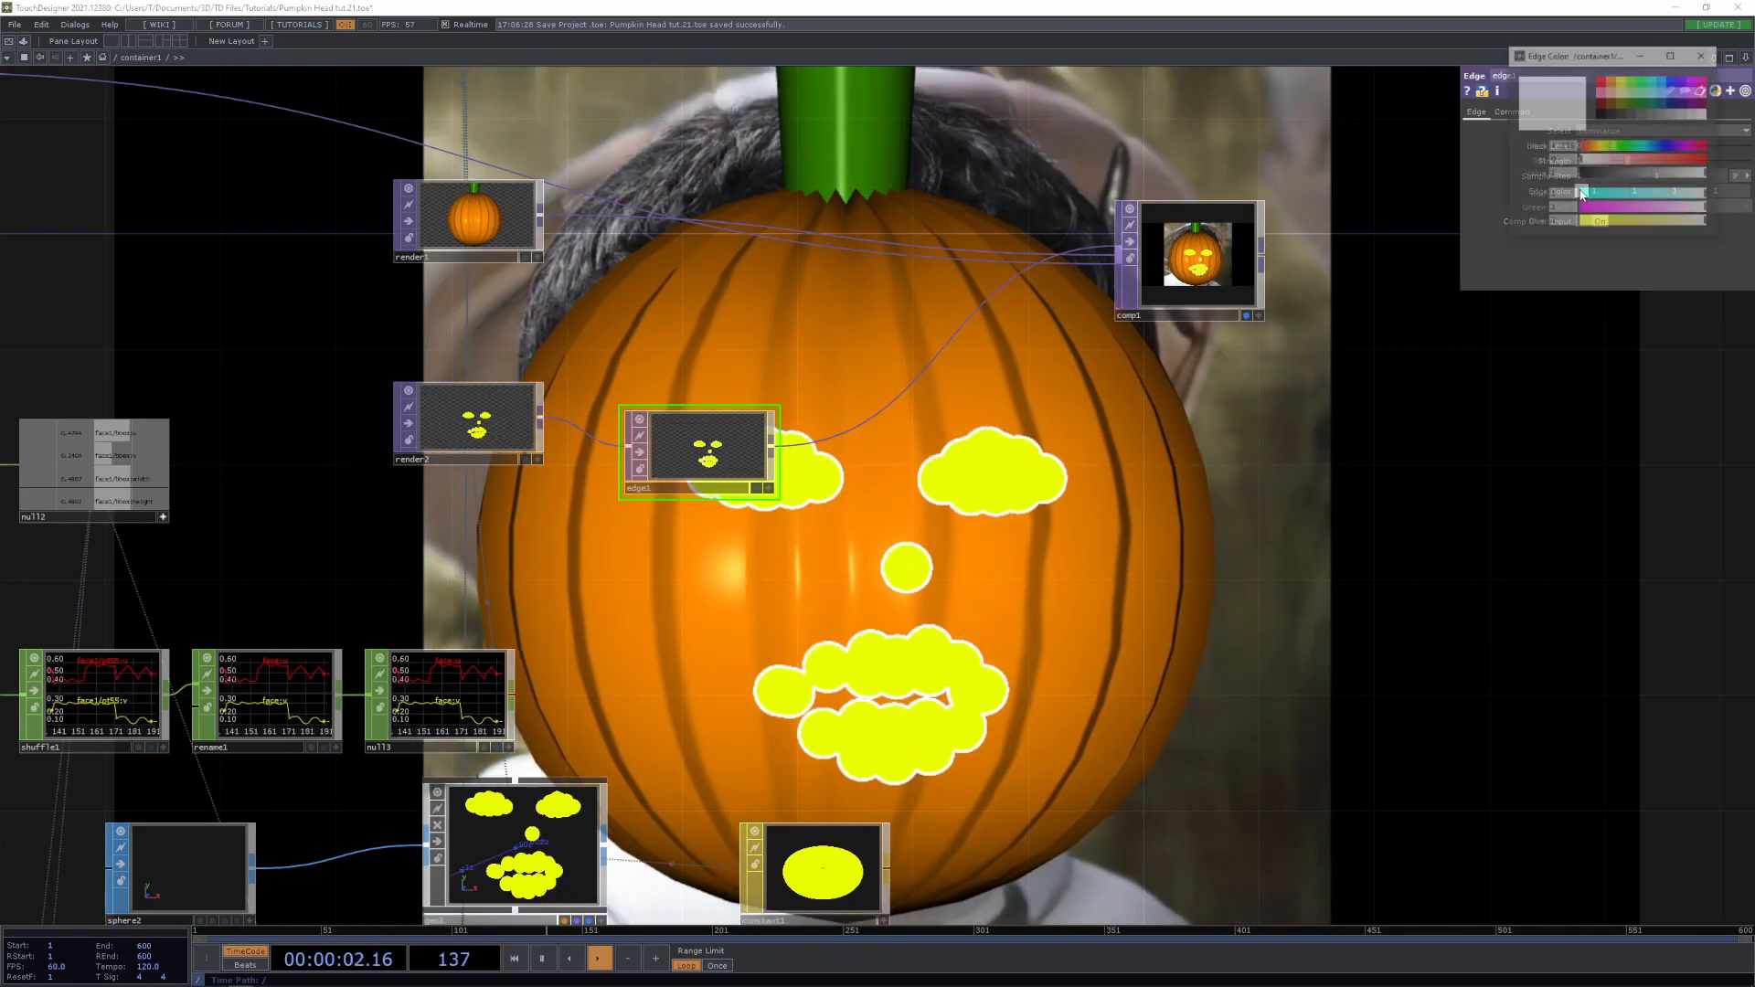
pyautogui.click(1614, 85)
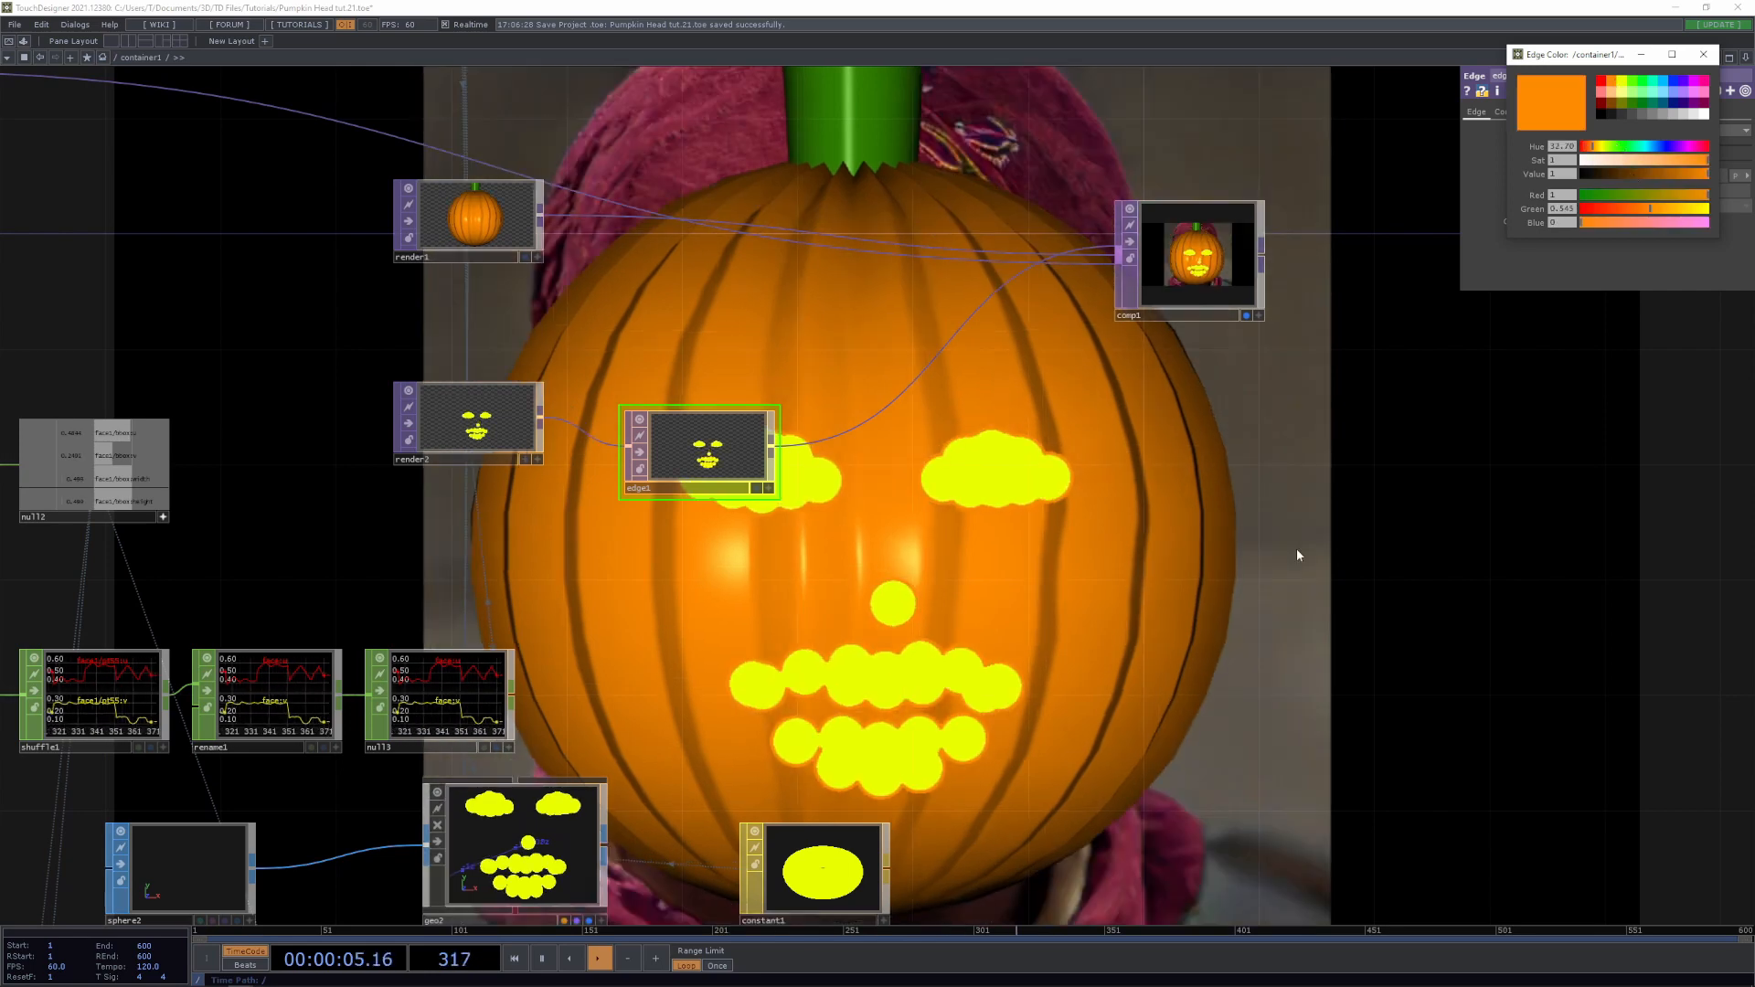
# Move edge1 farther right and line it up with render2
pyautogui.moveTo(1377, 632); pyautogui.dragTo(977, 632)
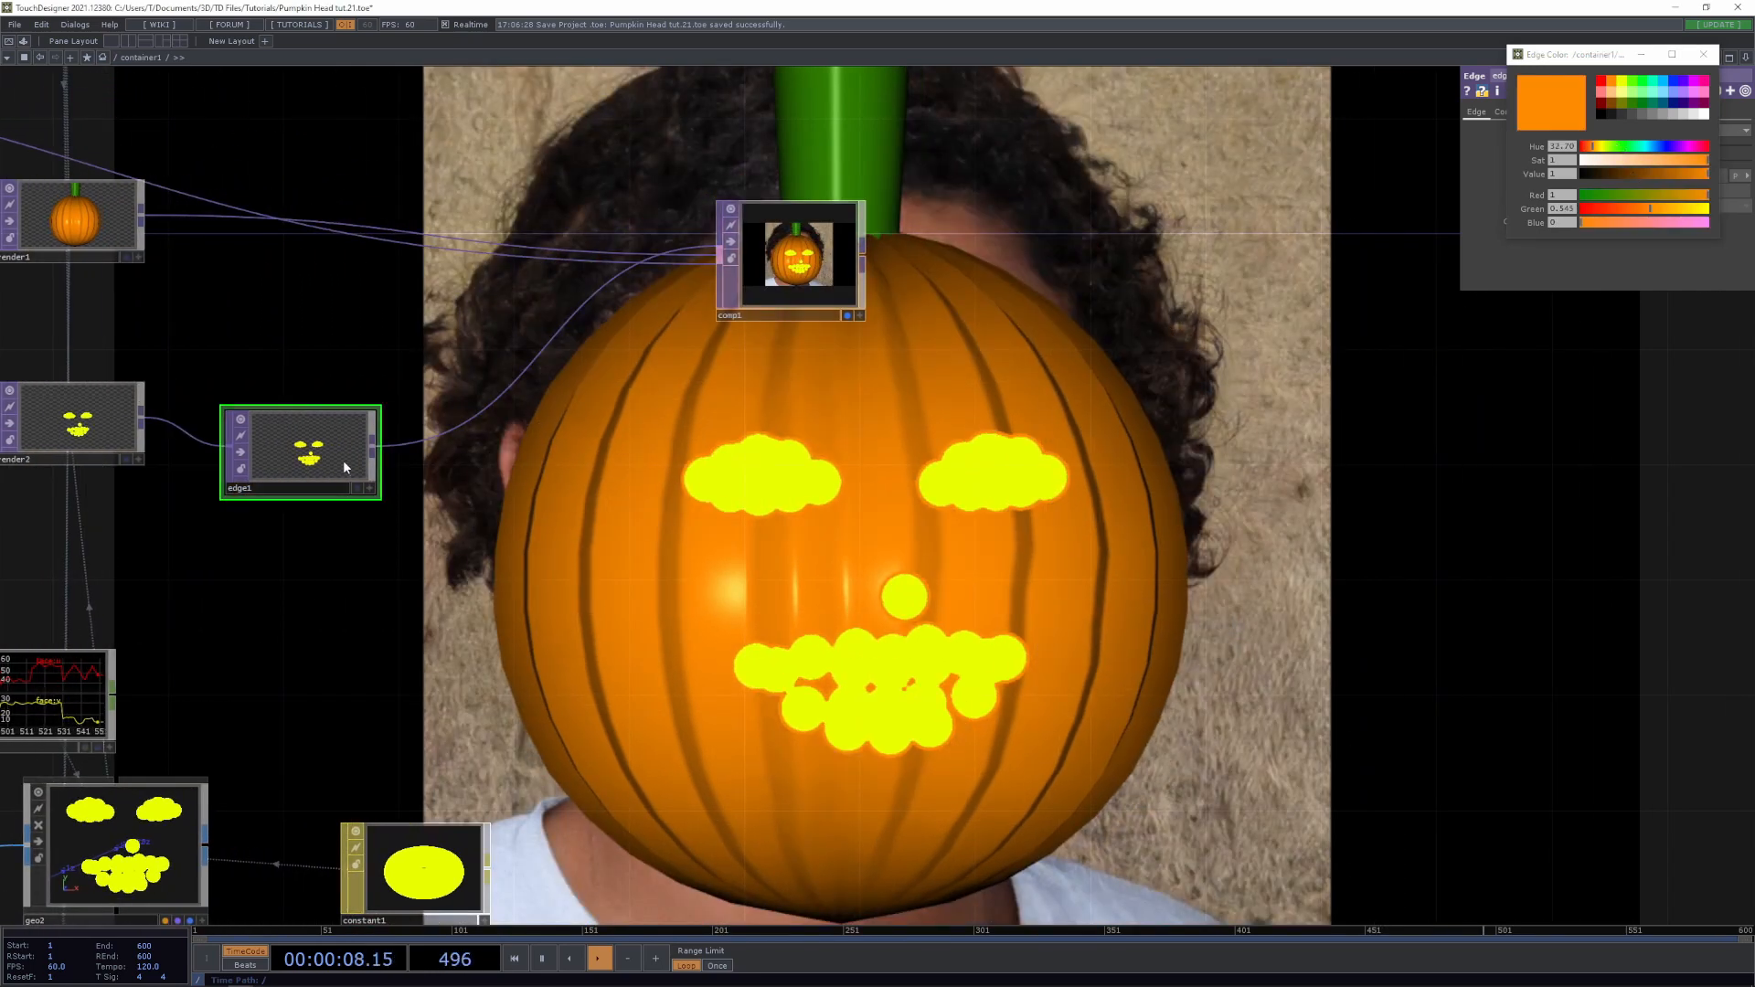
pyautogui.moveTo(343, 466); pyautogui.dragTo(487, 440)
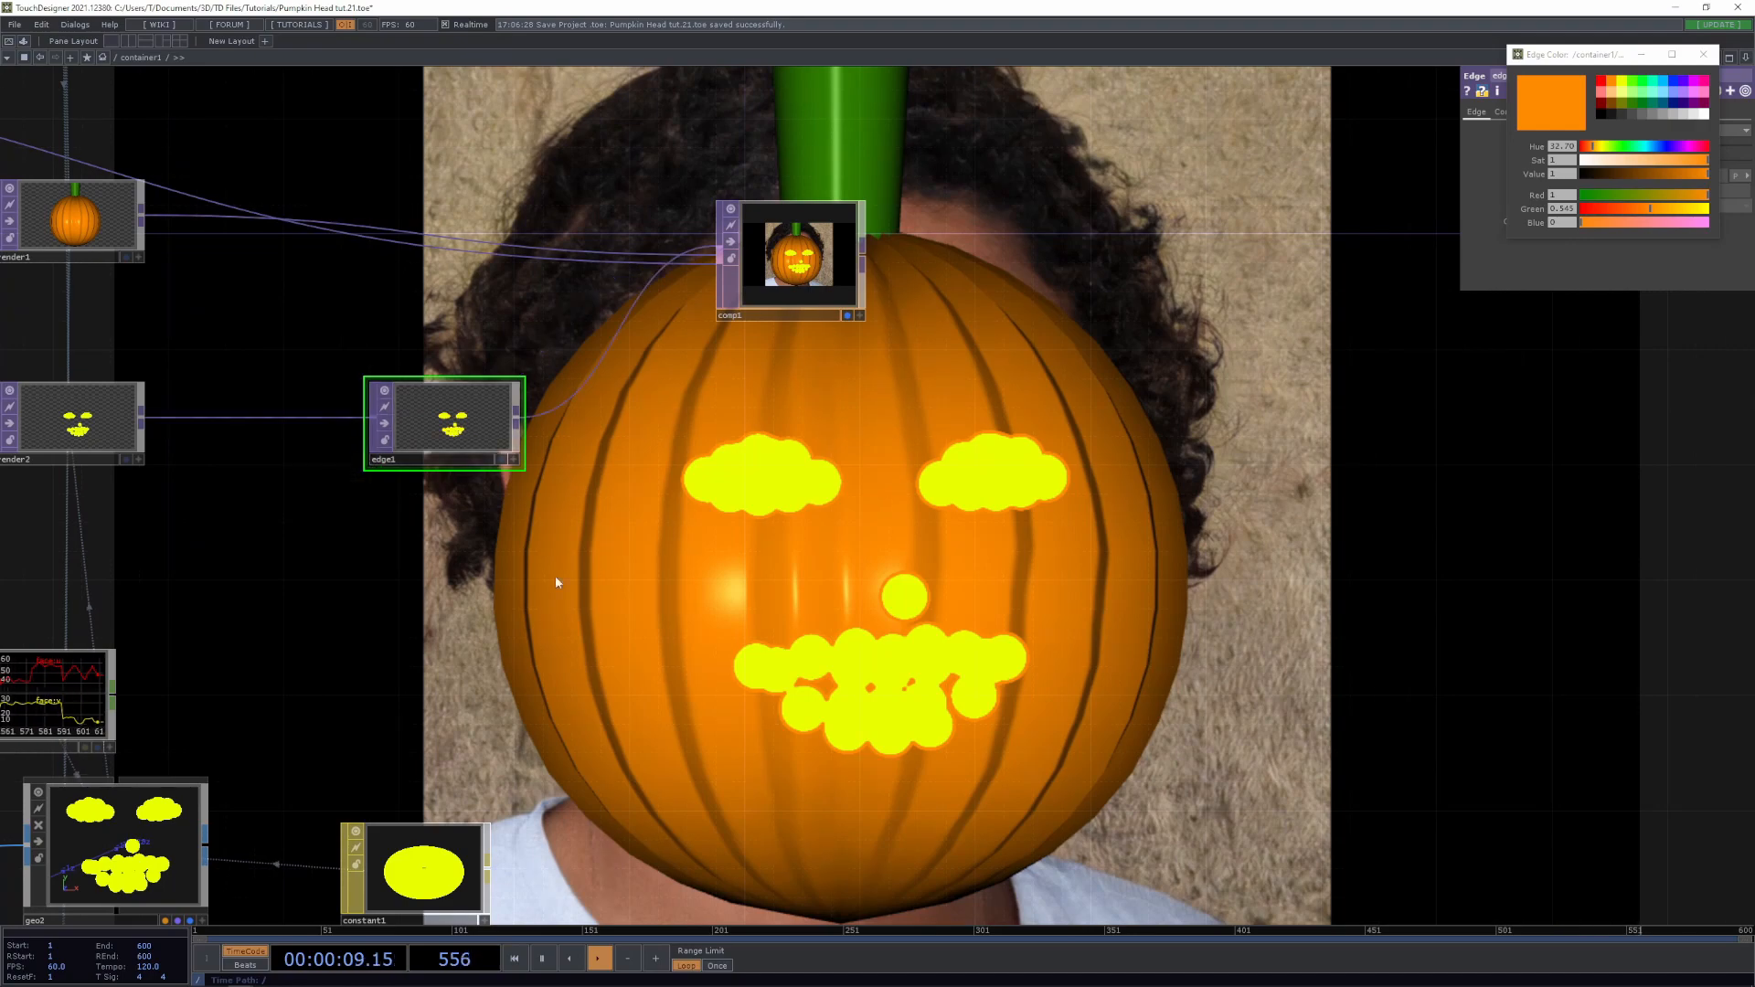
# Copy noise1 and displace1 and paste the duplicates beside render2, placing the displace copy between render2 and edge1
pyautogui.moveTo(556, 574); pyautogui.dragTo(825, 641)
pyautogui.press('h')
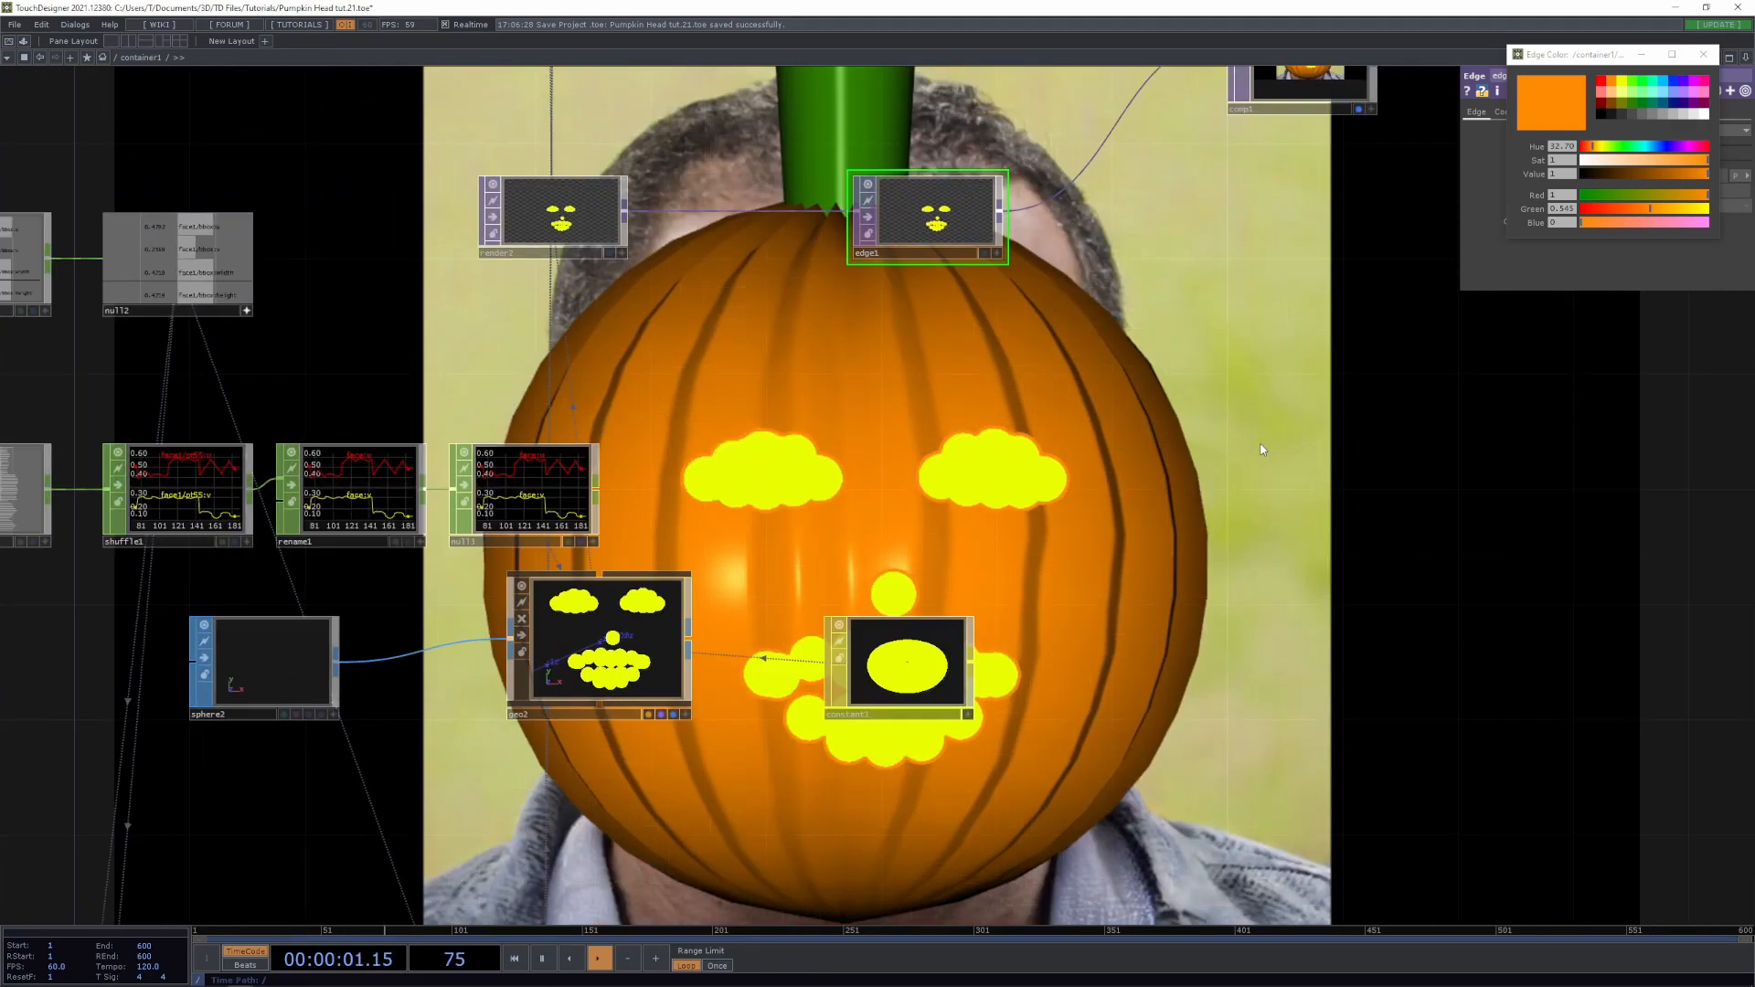
pyautogui.moveTo(1051, 734); pyautogui.dragTo(1073, 302)
pyautogui.click(764, 833)
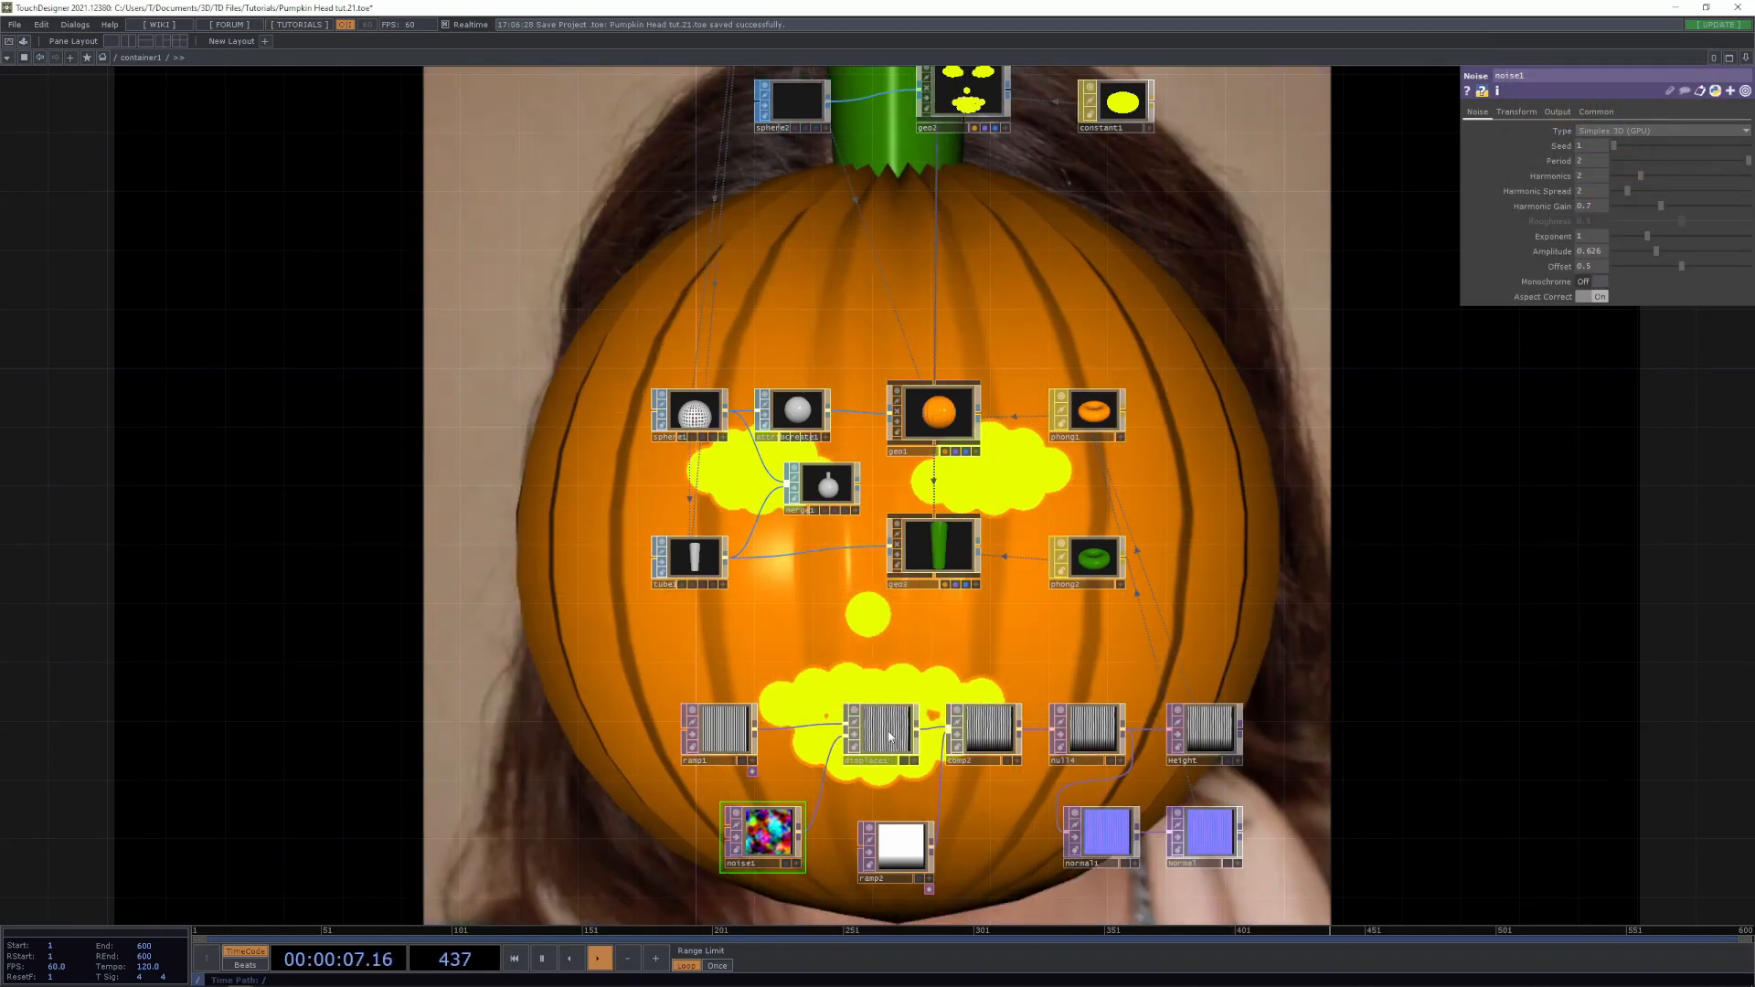
pyautogui.click(876, 737)
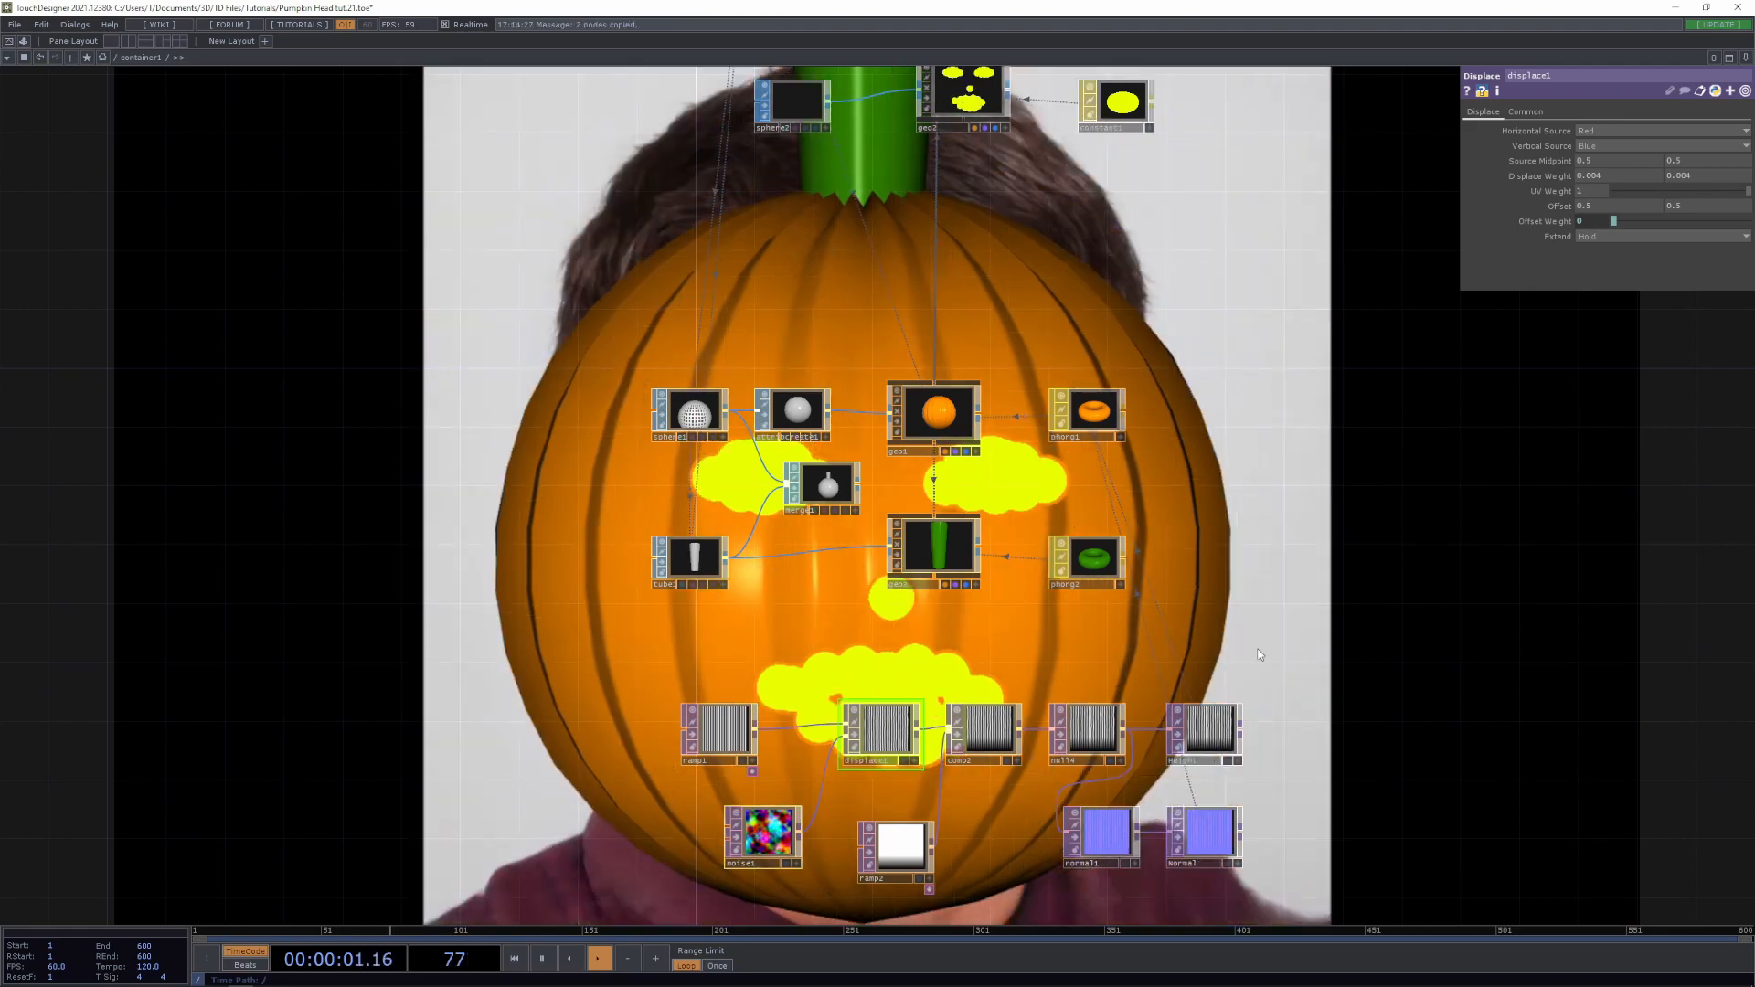
pyautogui.hotkey('ctrl', 'v')
pyautogui.click(1296, 315)
pyautogui.moveTo(1278, 219); pyautogui.dragTo(1109, 685)
pyautogui.moveTo(1150, 773); pyautogui.dragTo(1062, 336)
pyautogui.moveTo(953, 388); pyautogui.dragTo(921, 327)
pyautogui.moveTo(804, 332); pyautogui.dragTo(914, 343)
pyautogui.scroll(4, 1119, 498)
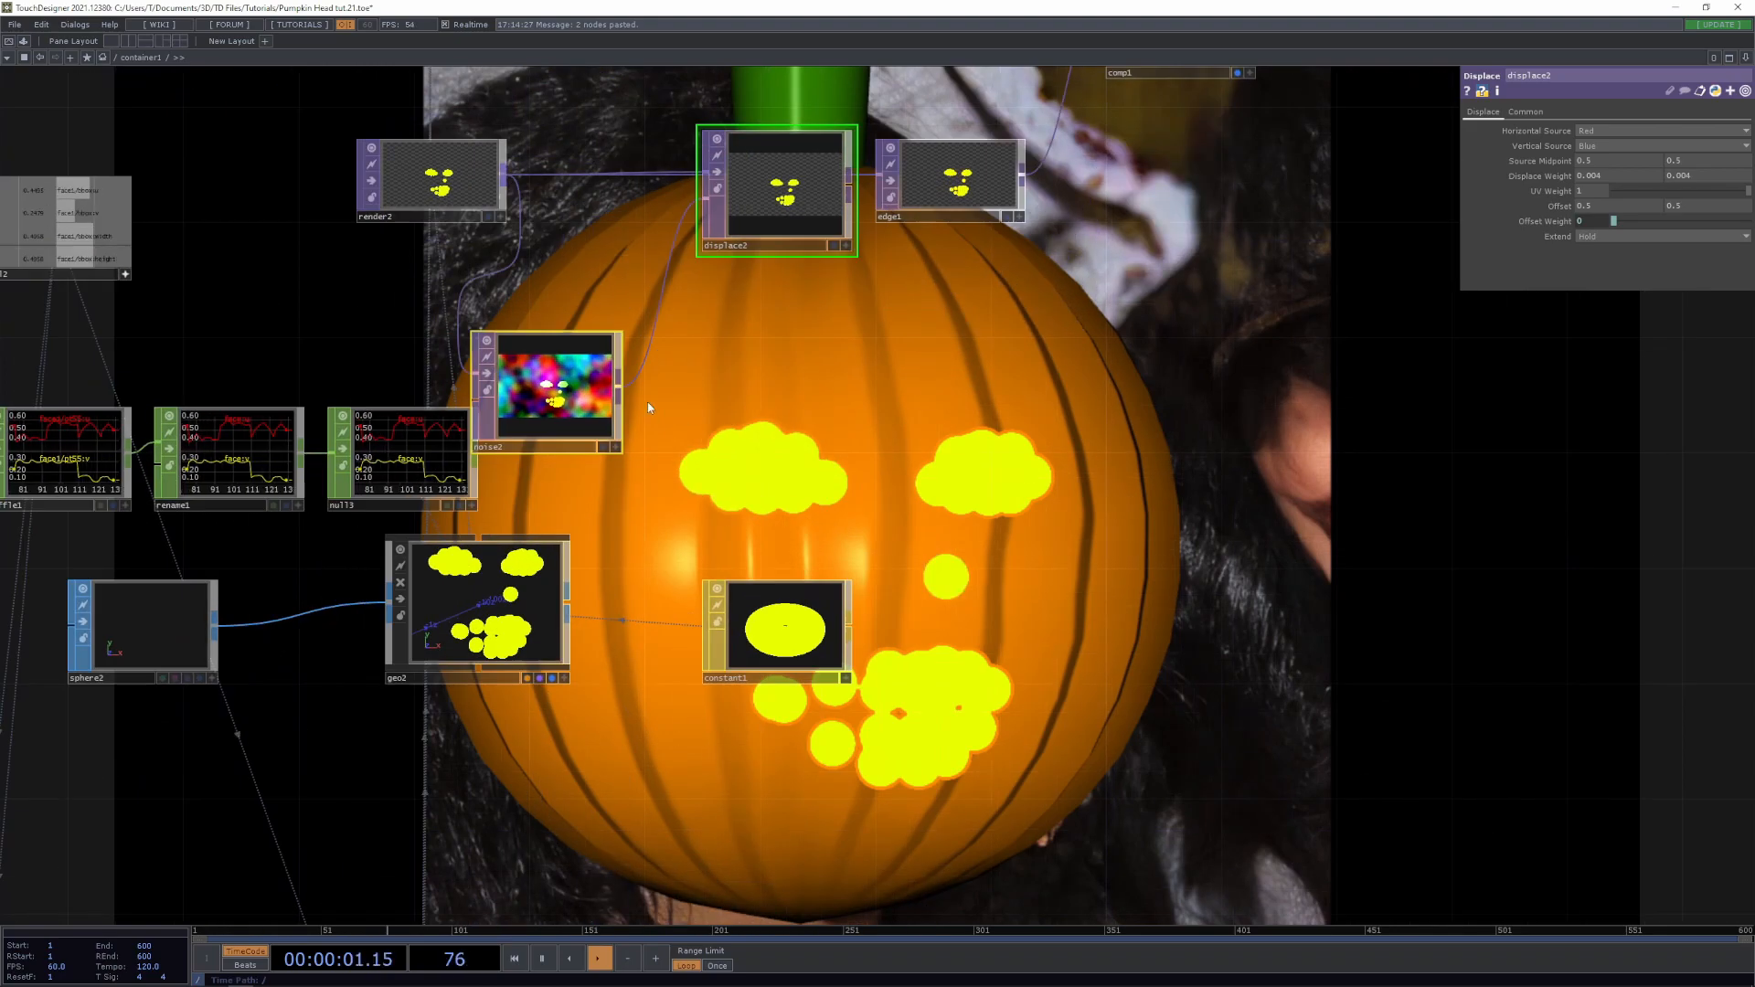
# Reposition noise2 and displace2 together and disconnect the render2 wire from noise2's input
pyautogui.moveTo(564, 393); pyautogui.dragTo(620, 362)
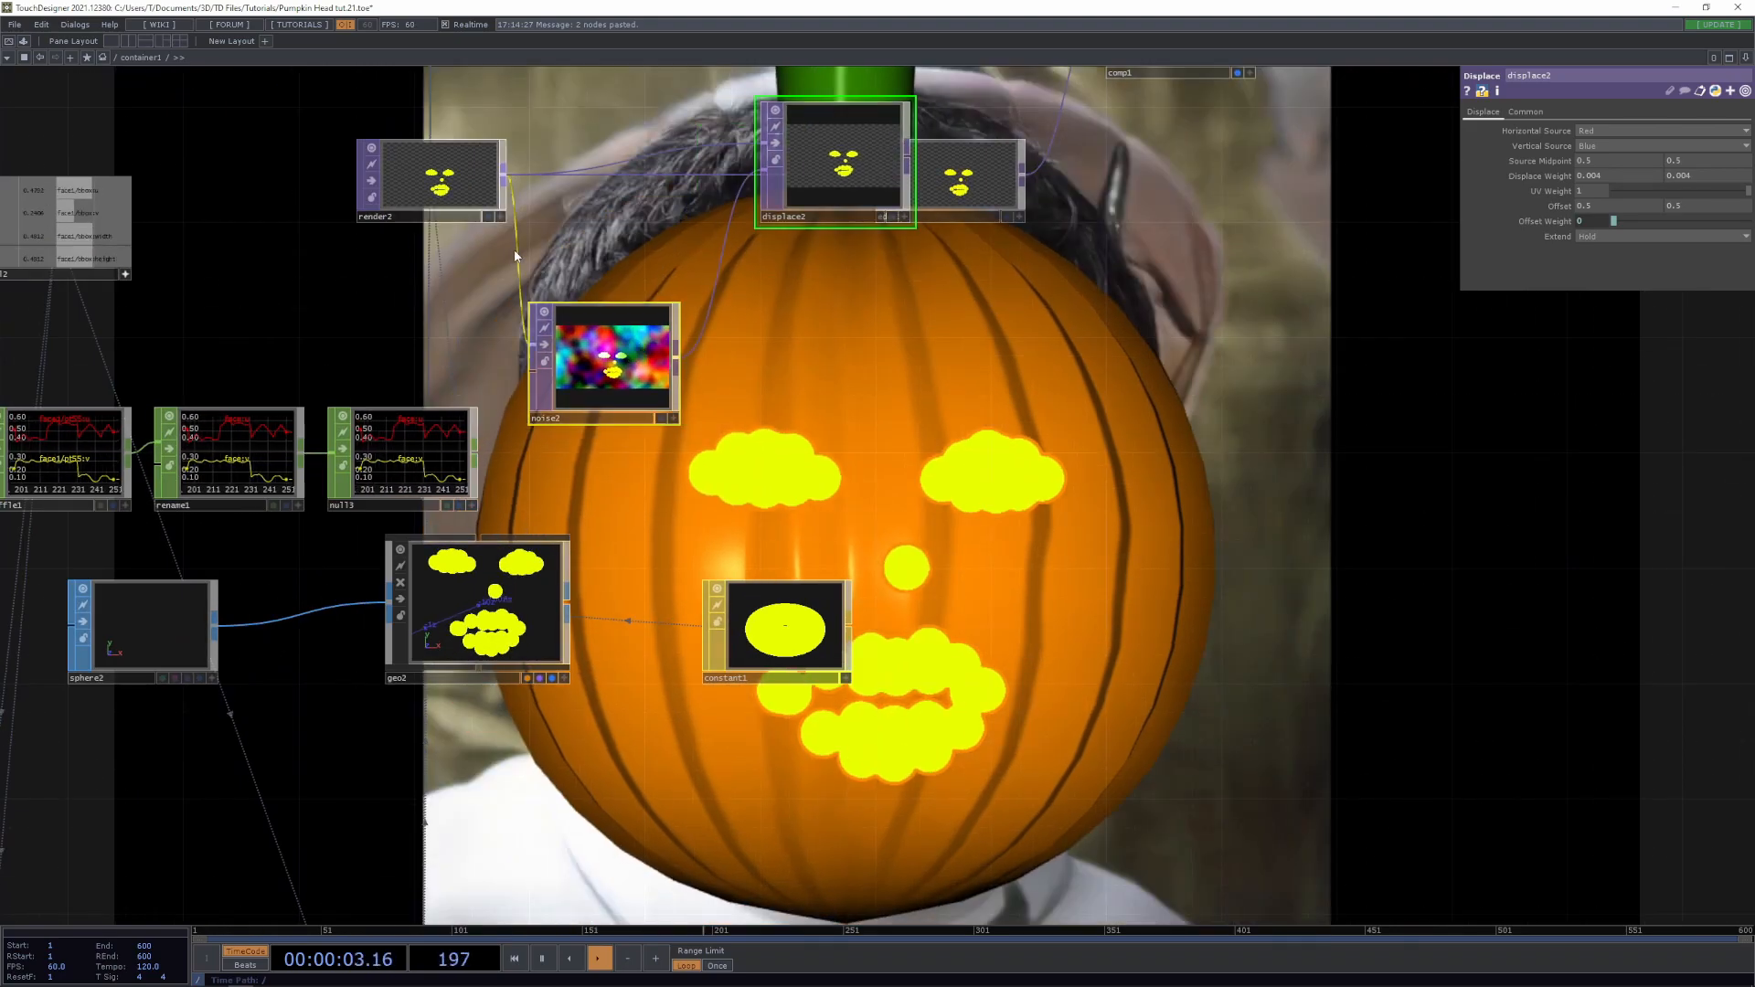
pyautogui.rightClick(513, 248)
pyautogui.click(519, 289)
# Shift edge1 right to make room and connect displace2's output to edge1's input
pyautogui.moveTo(1081, 130); pyautogui.dragTo(1044, 472)
pyautogui.moveTo(937, 528); pyautogui.dragTo(1024, 528)
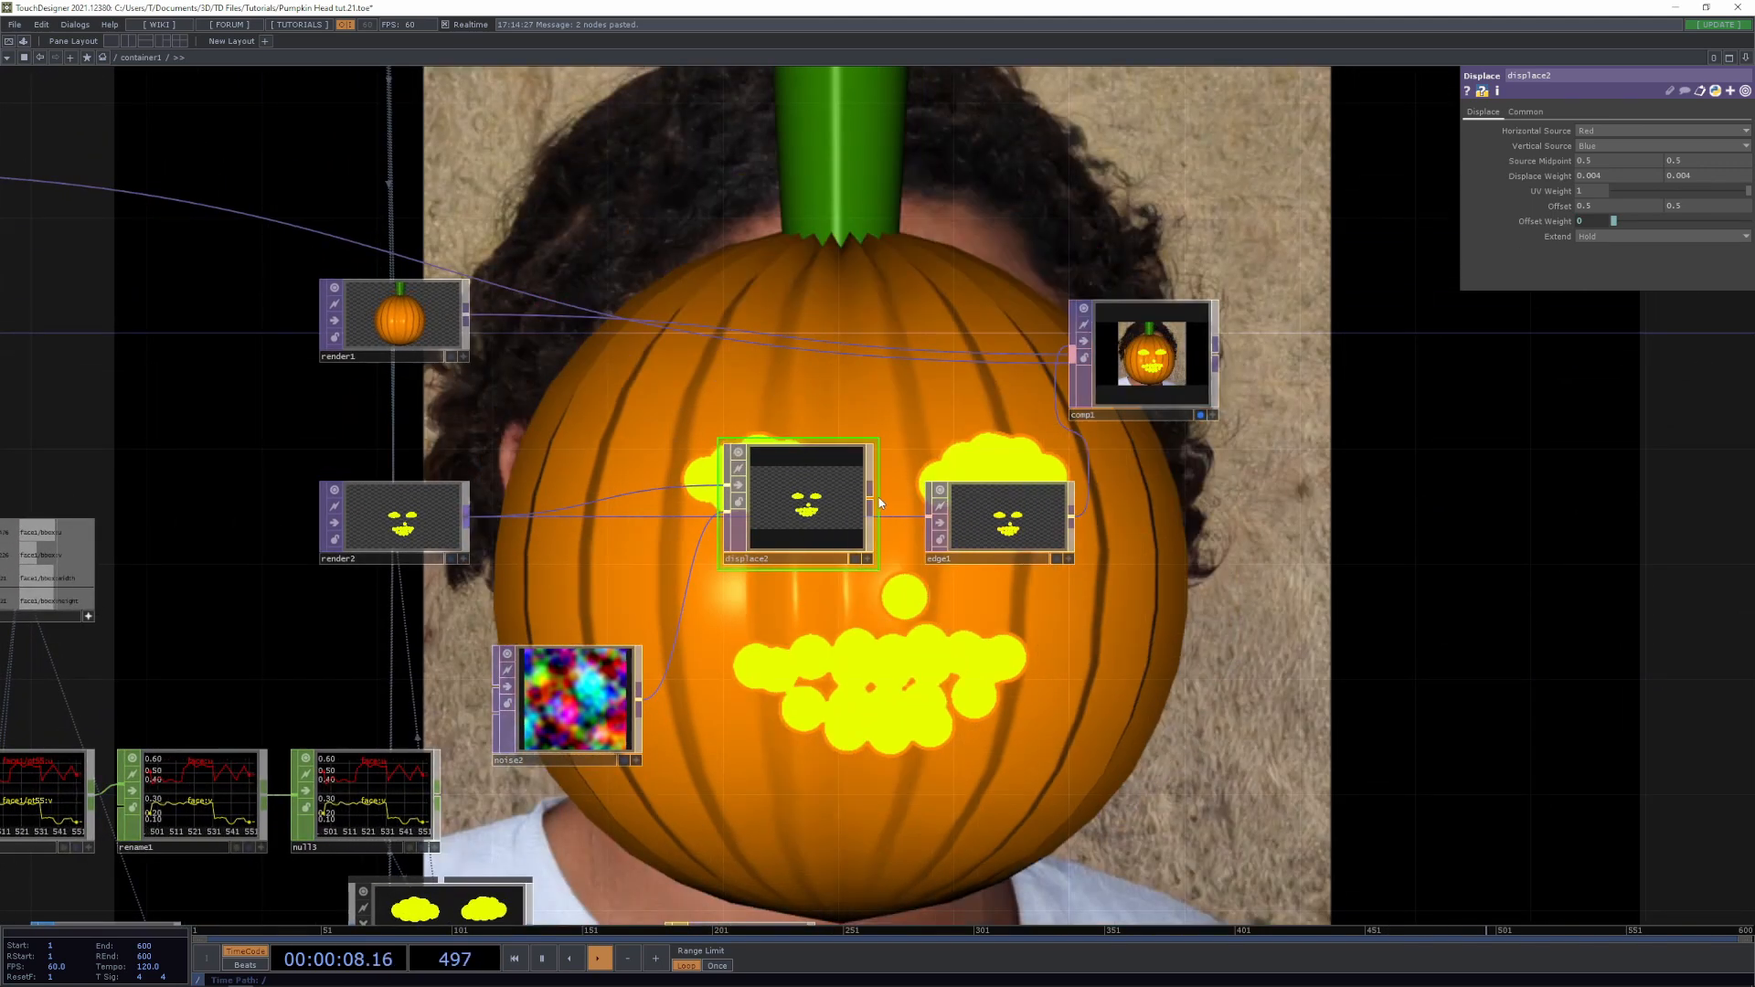
pyautogui.moveTo(881, 501); pyautogui.dragTo(926, 517)
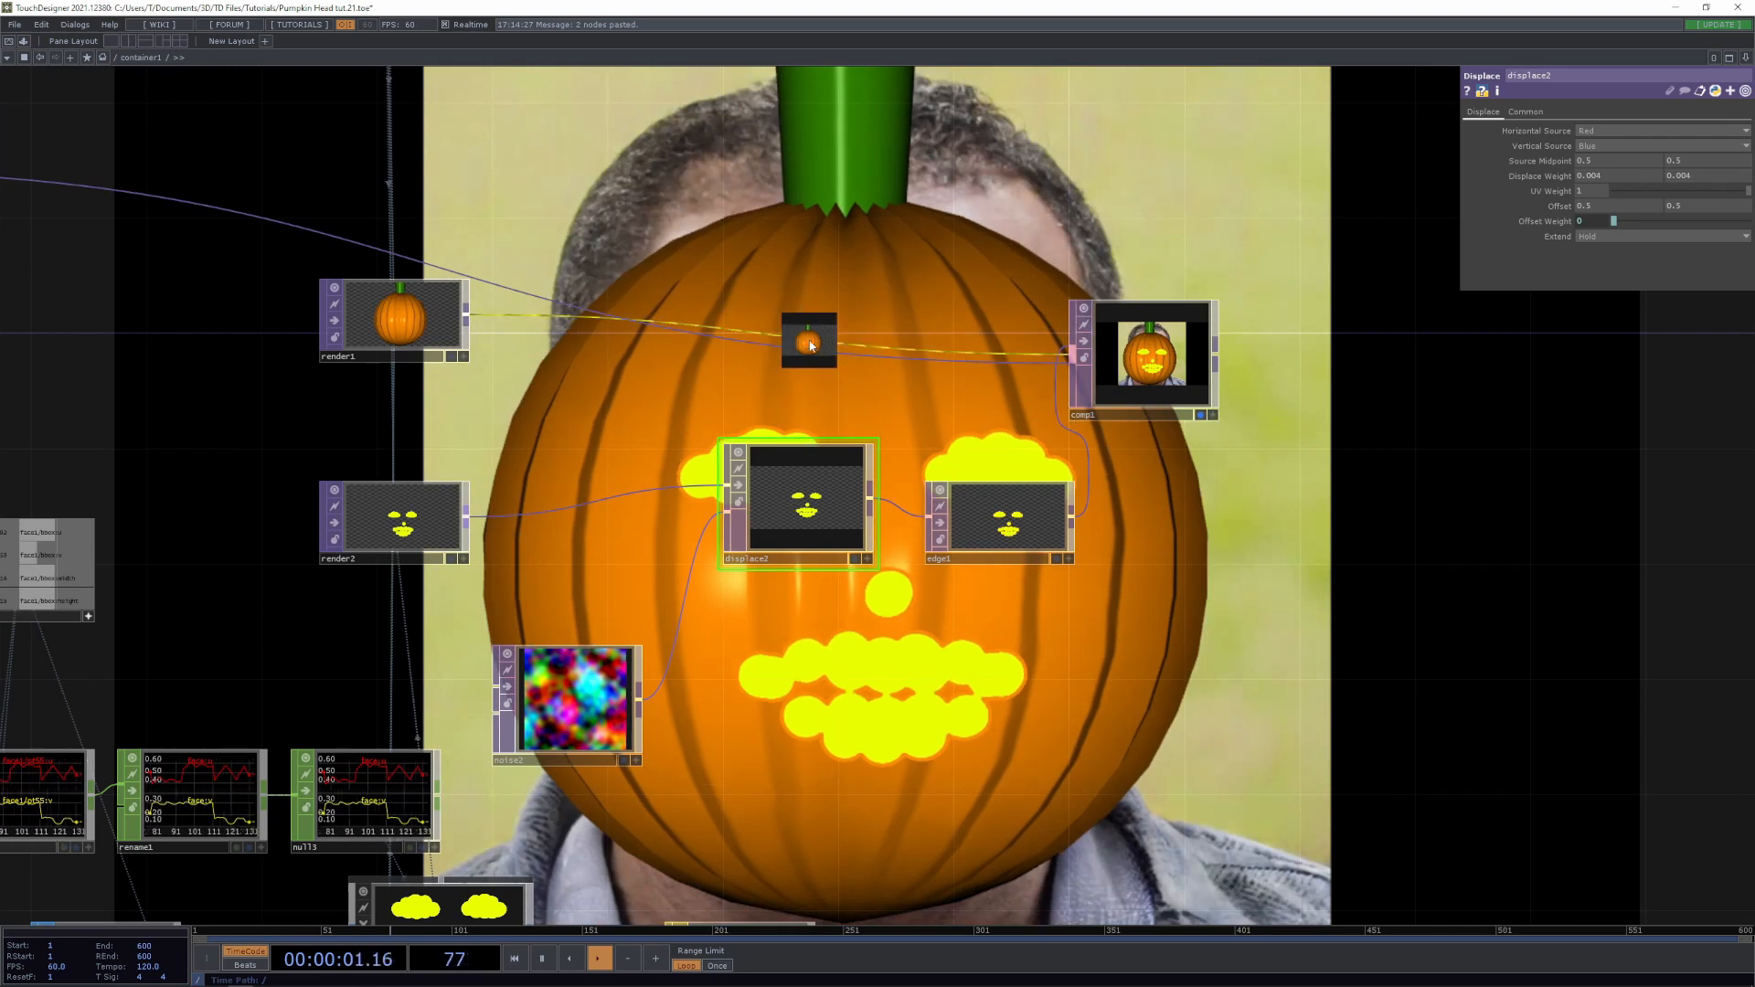
pyautogui.moveTo(1033, 666); pyautogui.dragTo(831, 692)
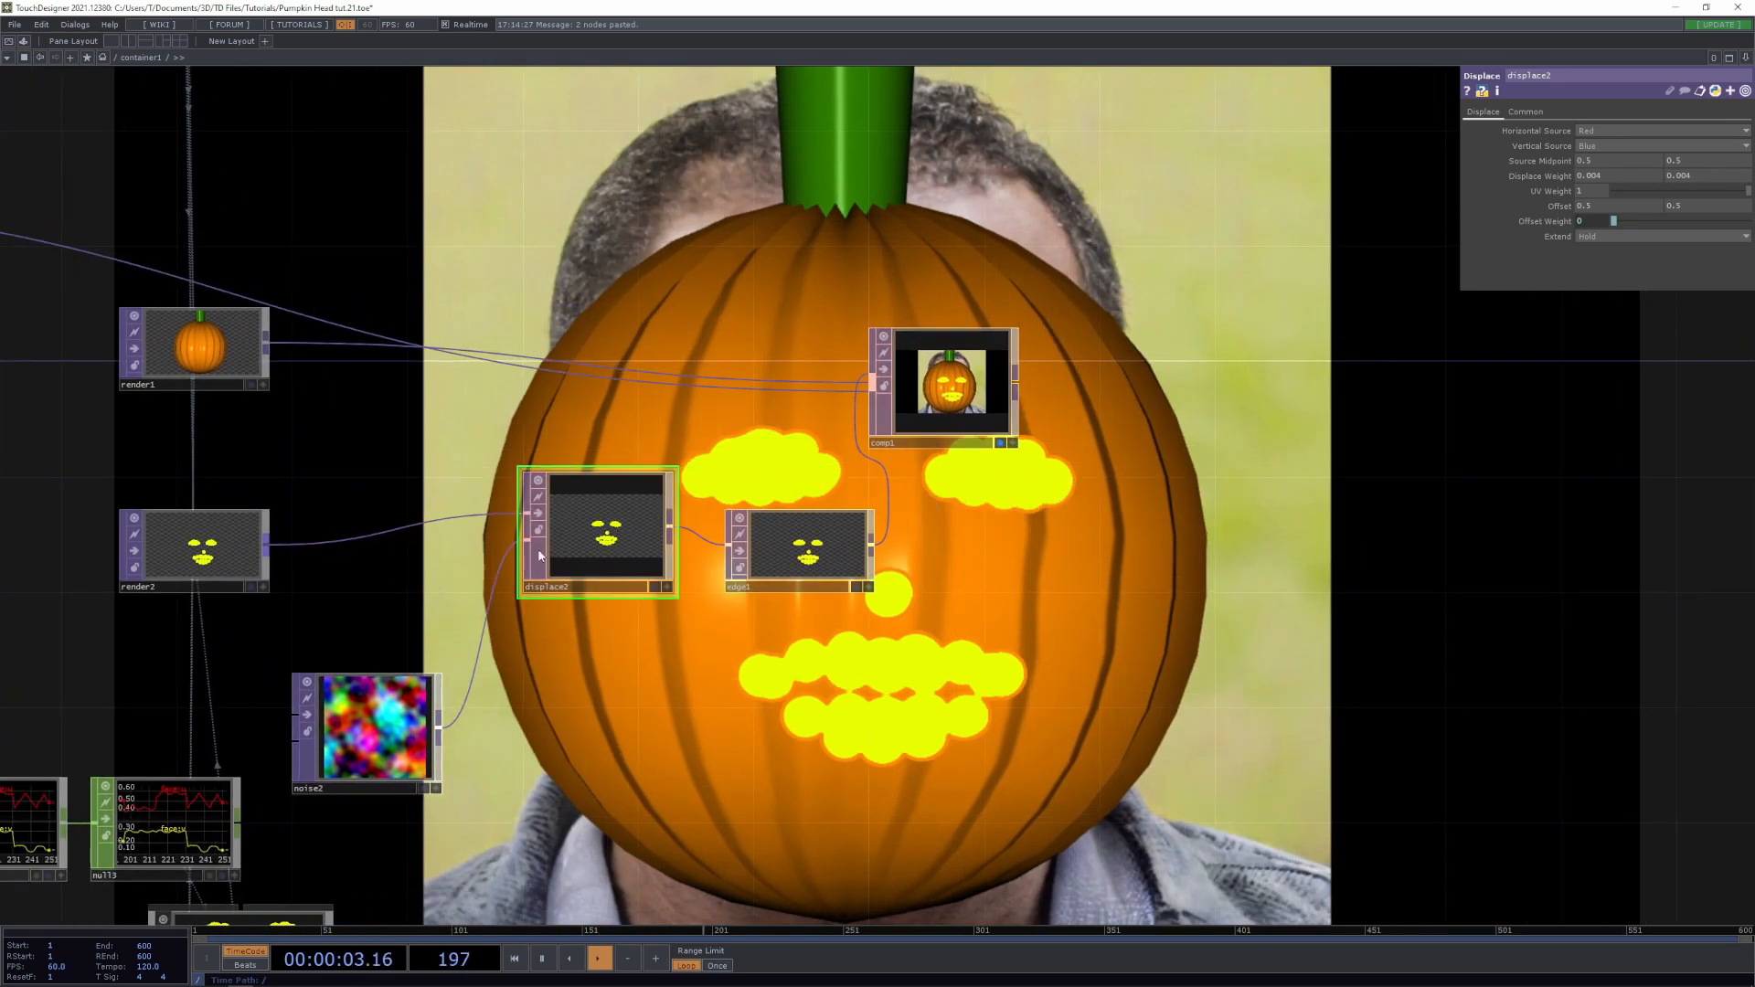
# Line displace2 up with render2 and increase its Displace Weight equally on both axes
pyautogui.moveTo(567, 541); pyautogui.dragTo(479, 568)
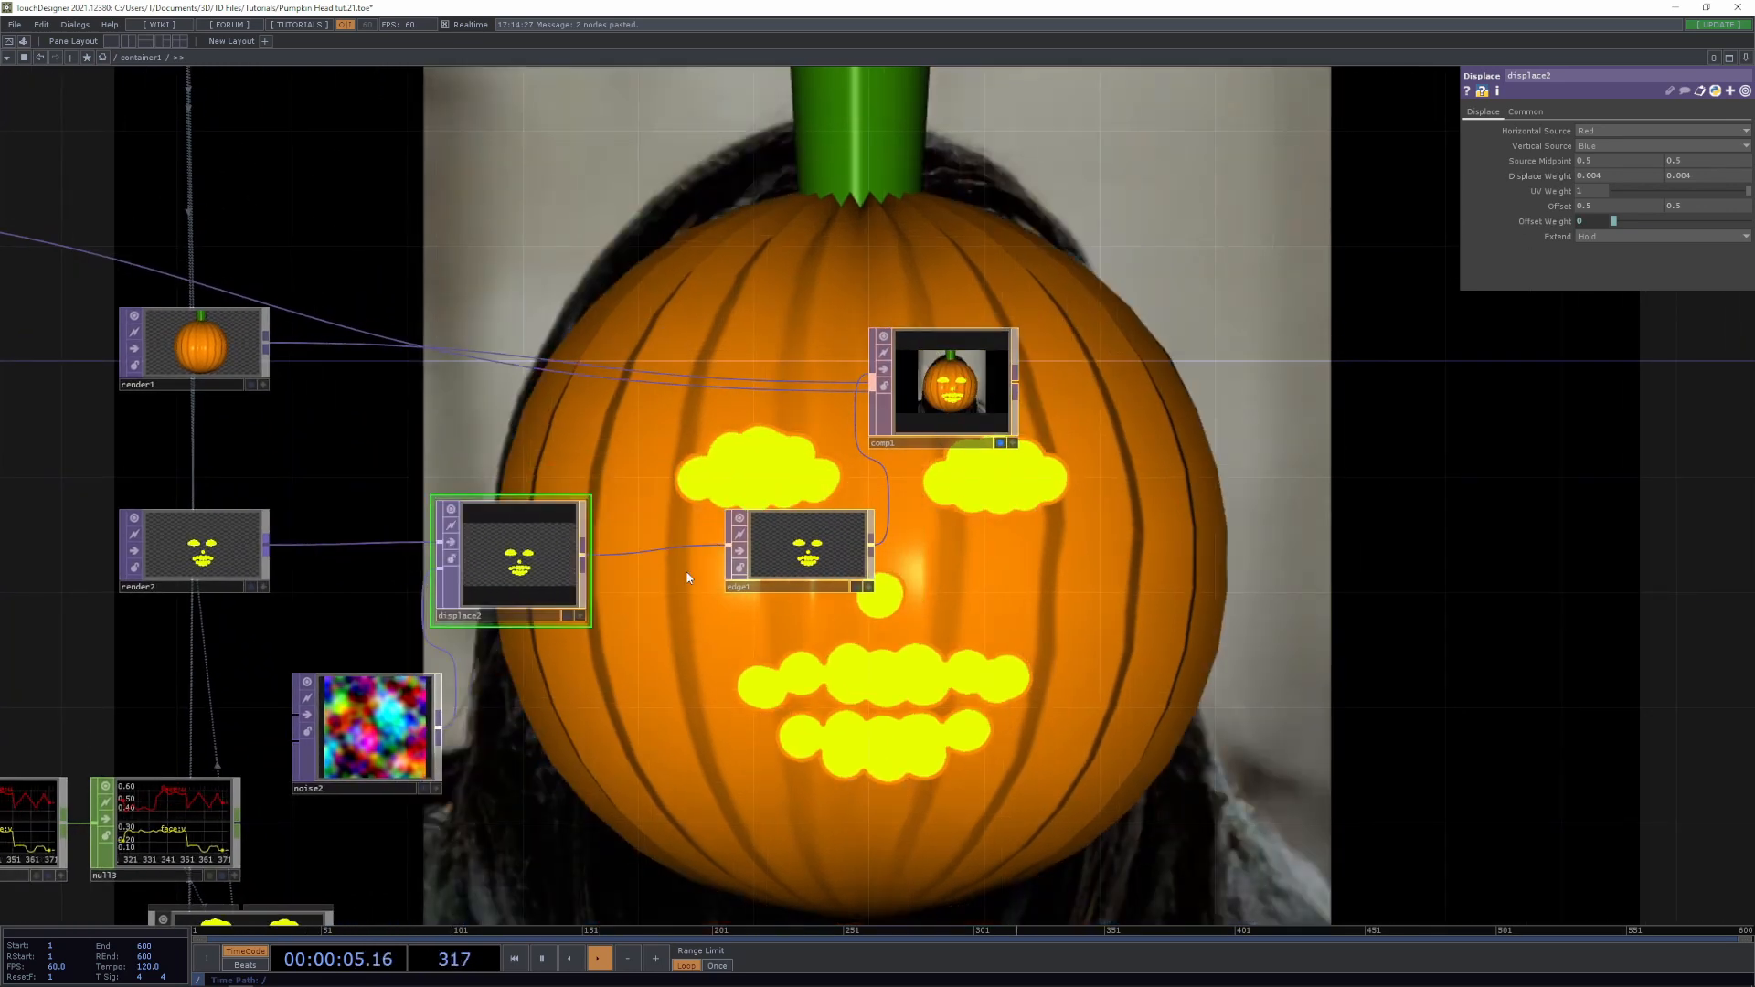
pyautogui.moveTo(1551, 174); pyautogui.dragTo(1549, 157, button='middle')
pyautogui.moveTo(991, 780); pyautogui.dragTo(856, 664)
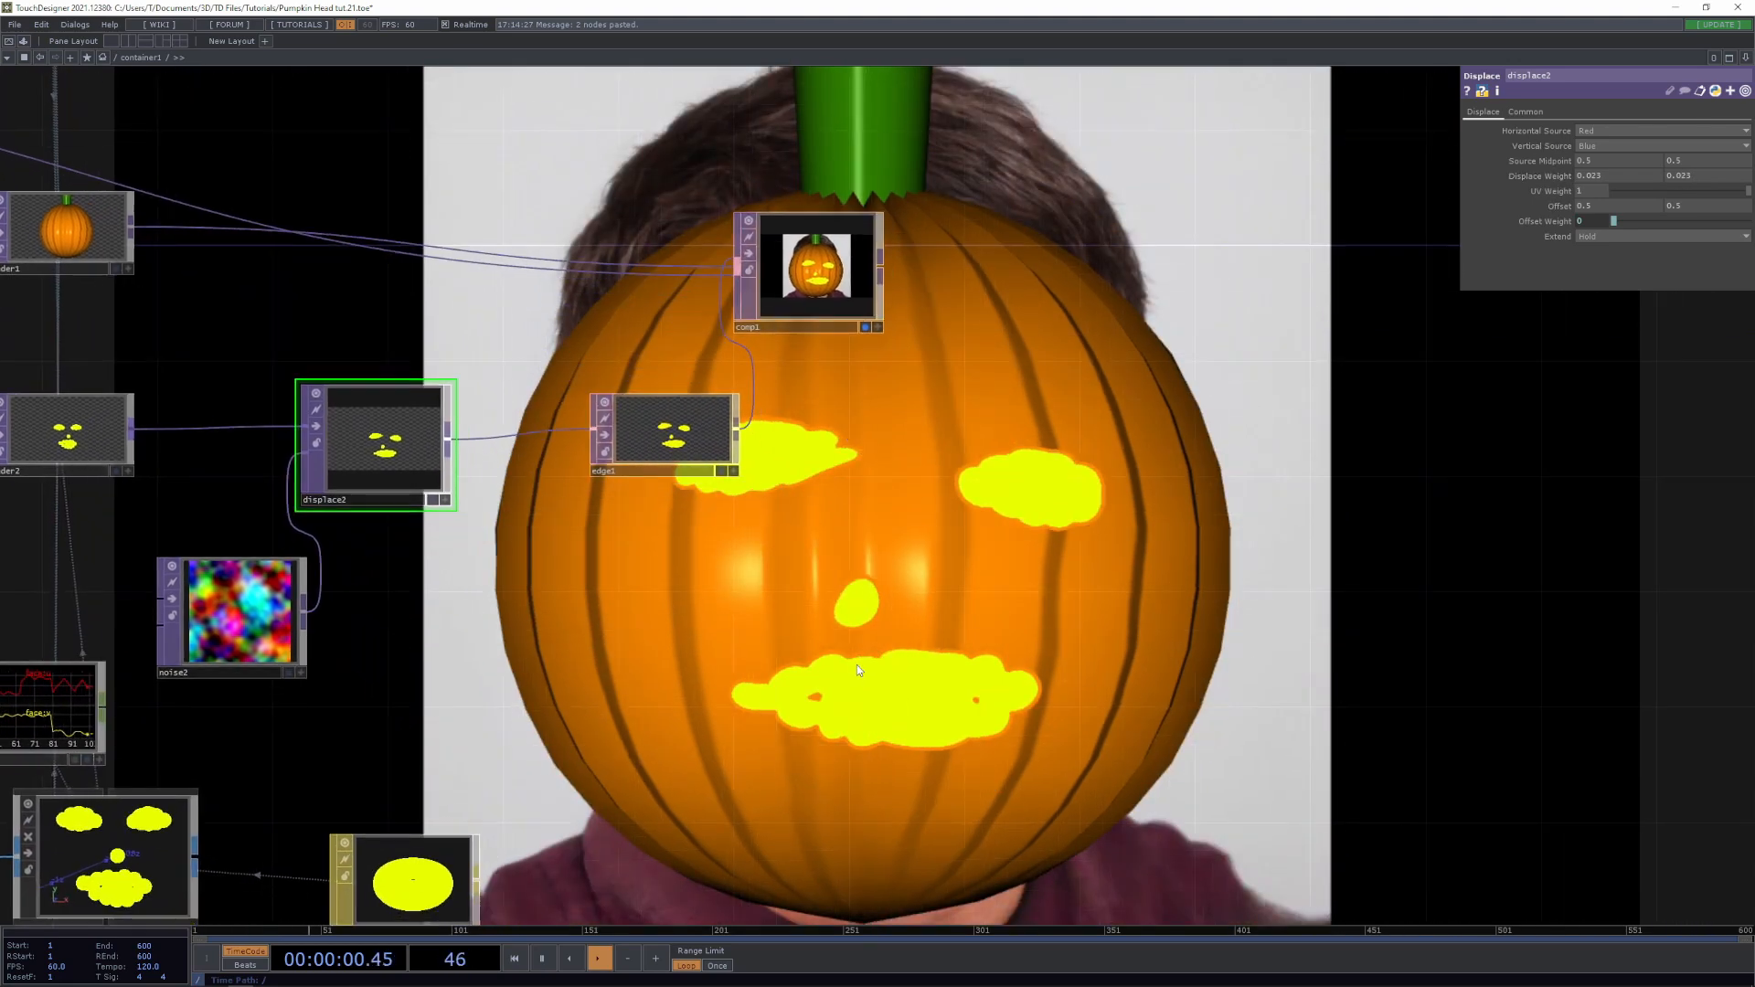
# Set noise2's Period to 0.29 and its Amplitude to 0.18 to give the face shapes ragged edges
pyautogui.click(199, 585)
pyautogui.moveTo(1747, 161); pyautogui.dragTo(1698, 182)
pyautogui.moveTo(855, 583); pyautogui.dragTo(908, 564)
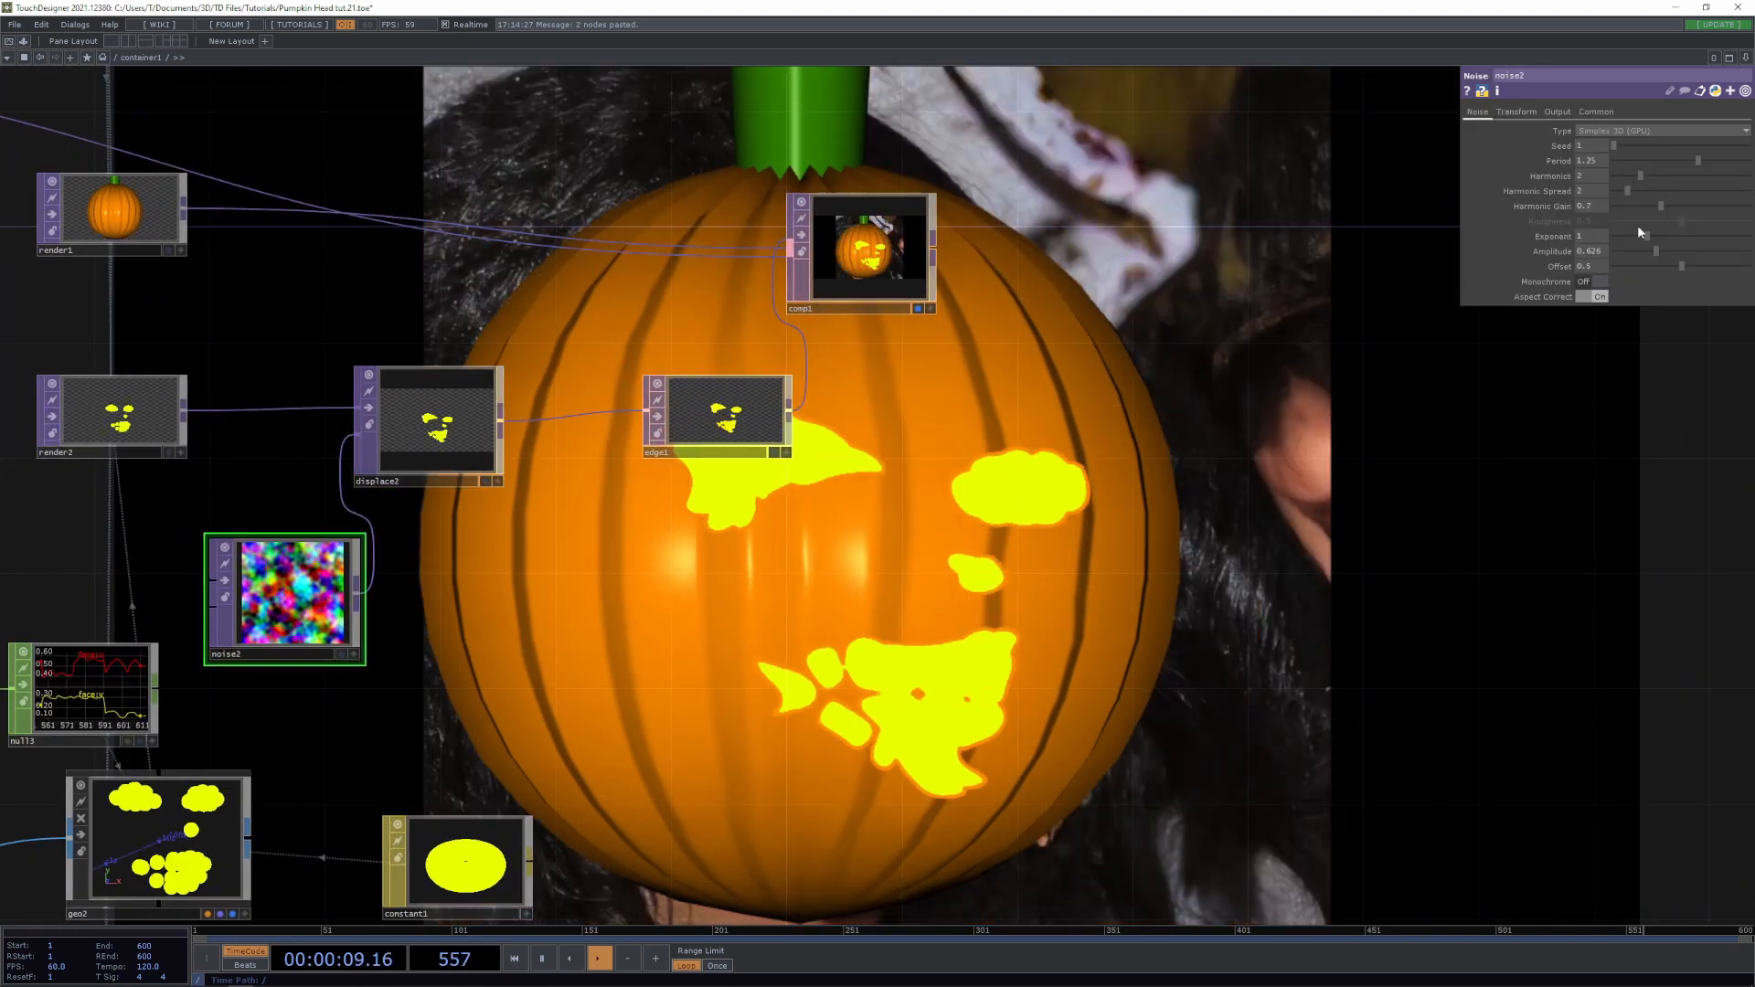
pyautogui.moveTo(1656, 254); pyautogui.dragTo(1626, 251)
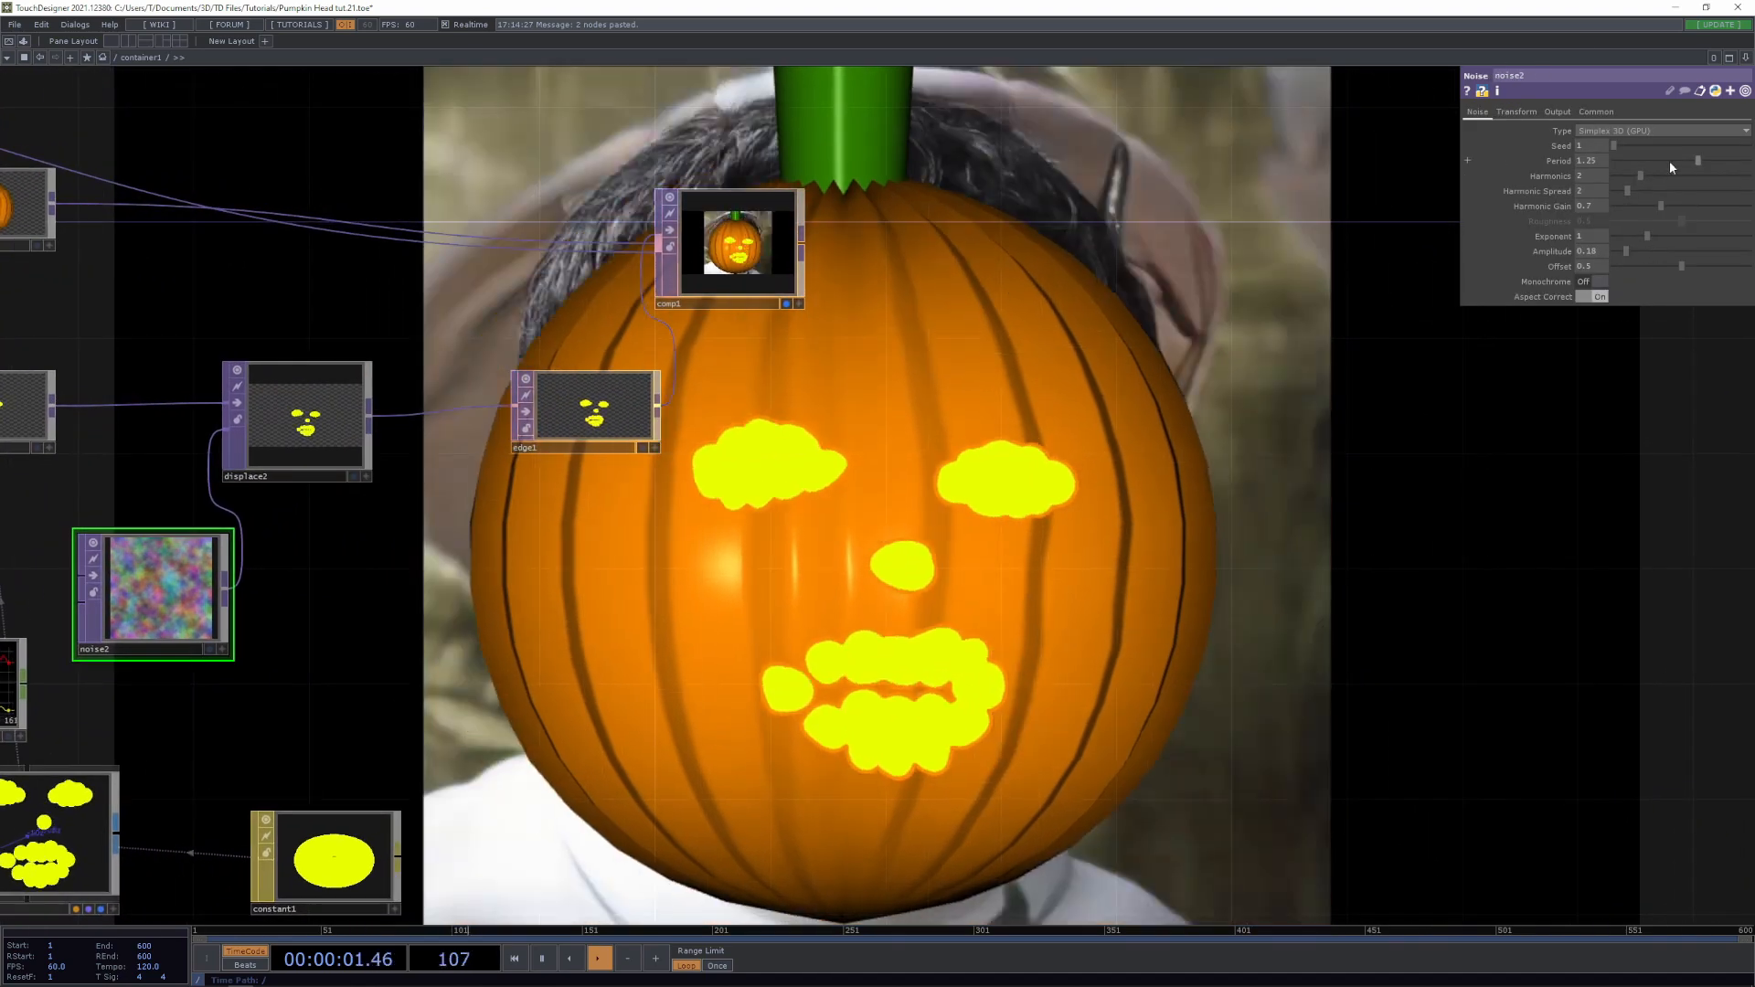
pyautogui.moveTo(1669, 161); pyautogui.dragTo(1625, 172)
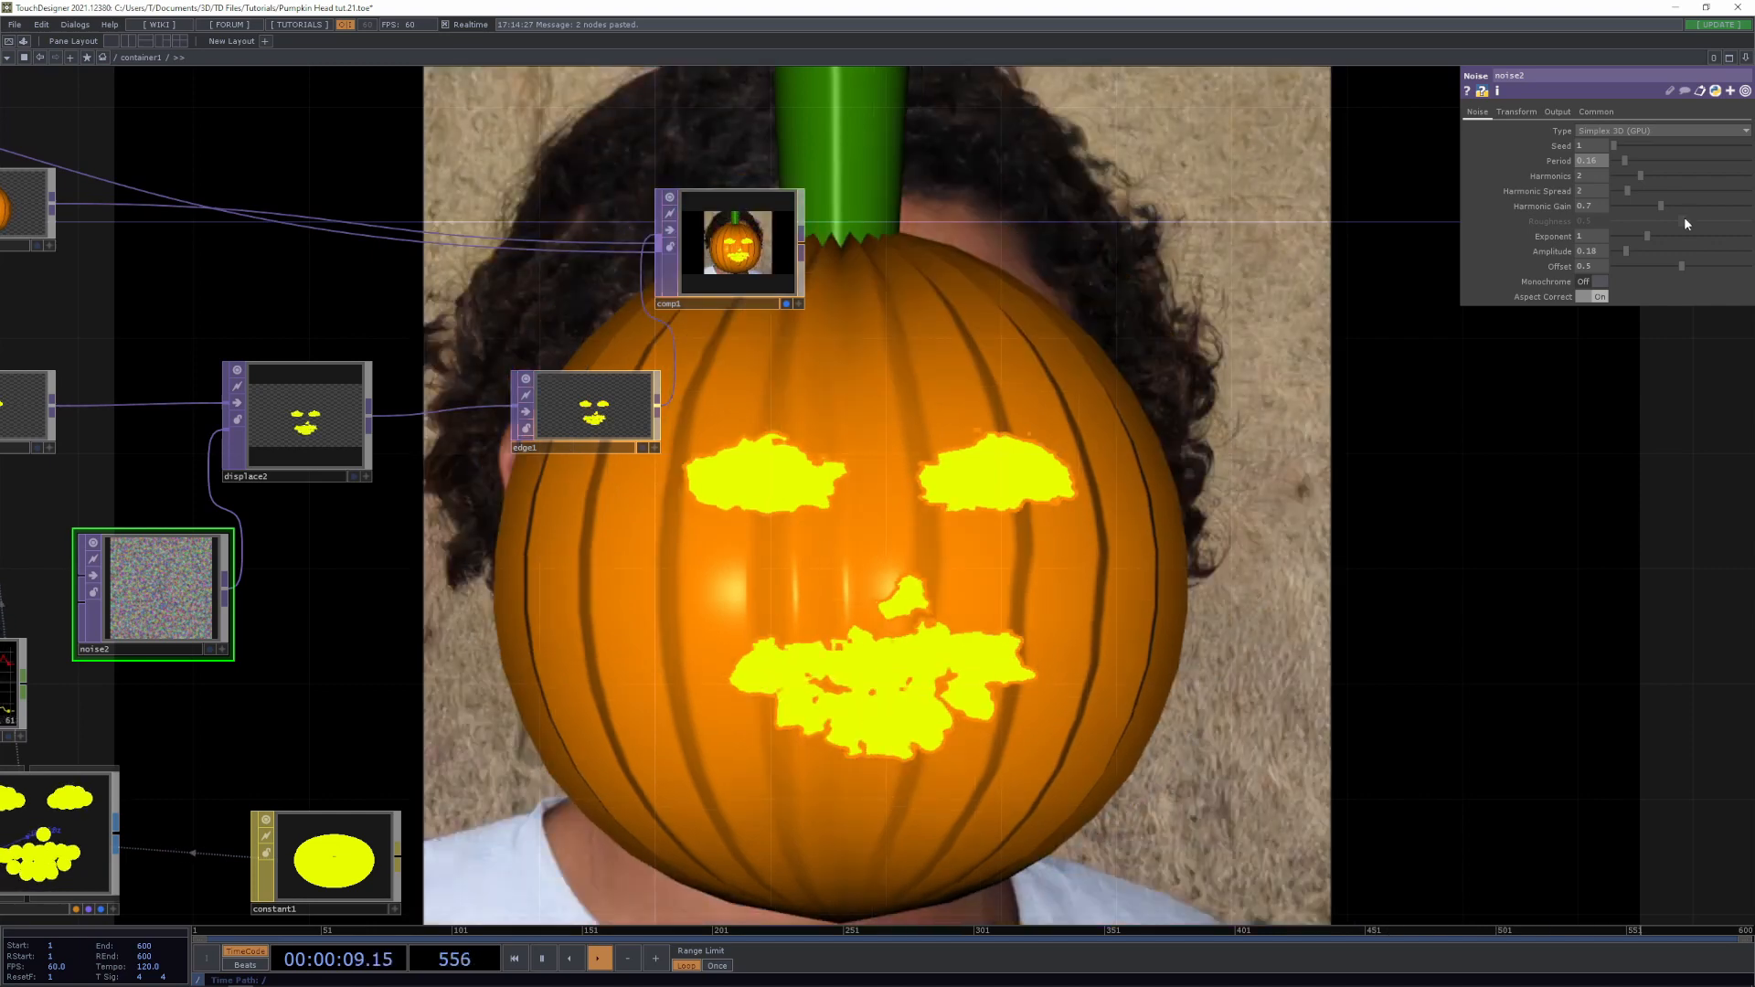
pyautogui.moveTo(1628, 162); pyautogui.dragTo(1528, 251)
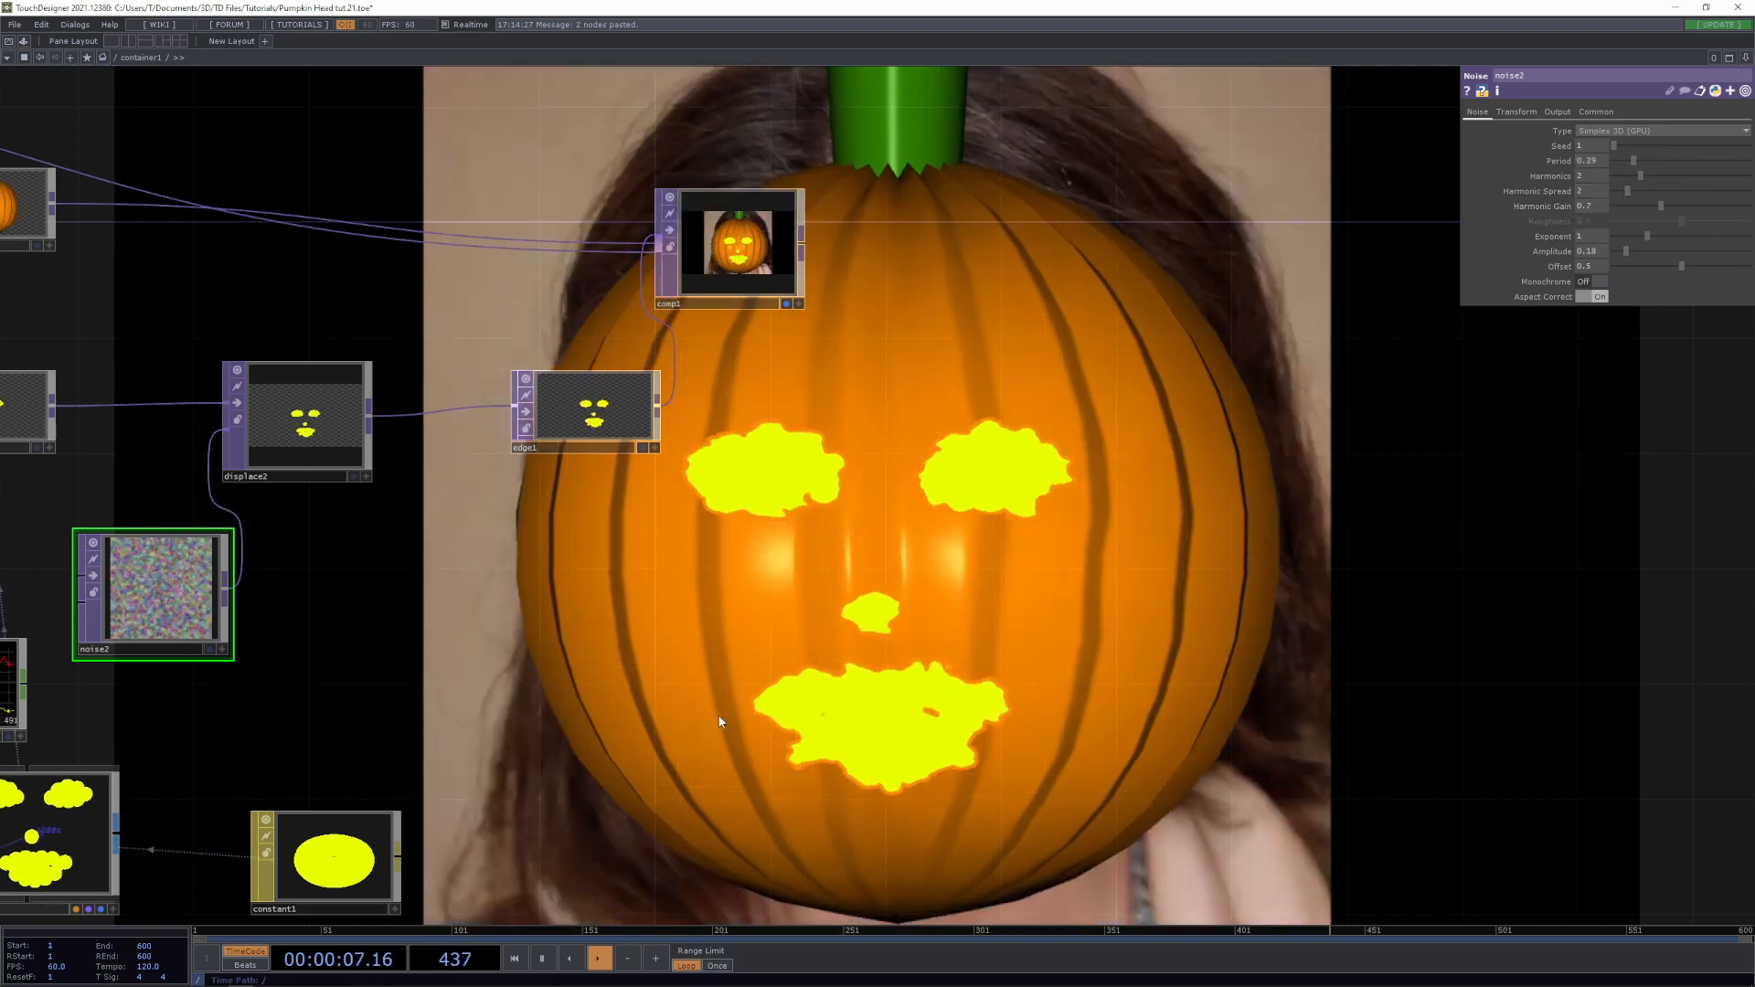
# Save the project
pyautogui.moveTo(717, 721); pyautogui.dragTo(1040, 606)
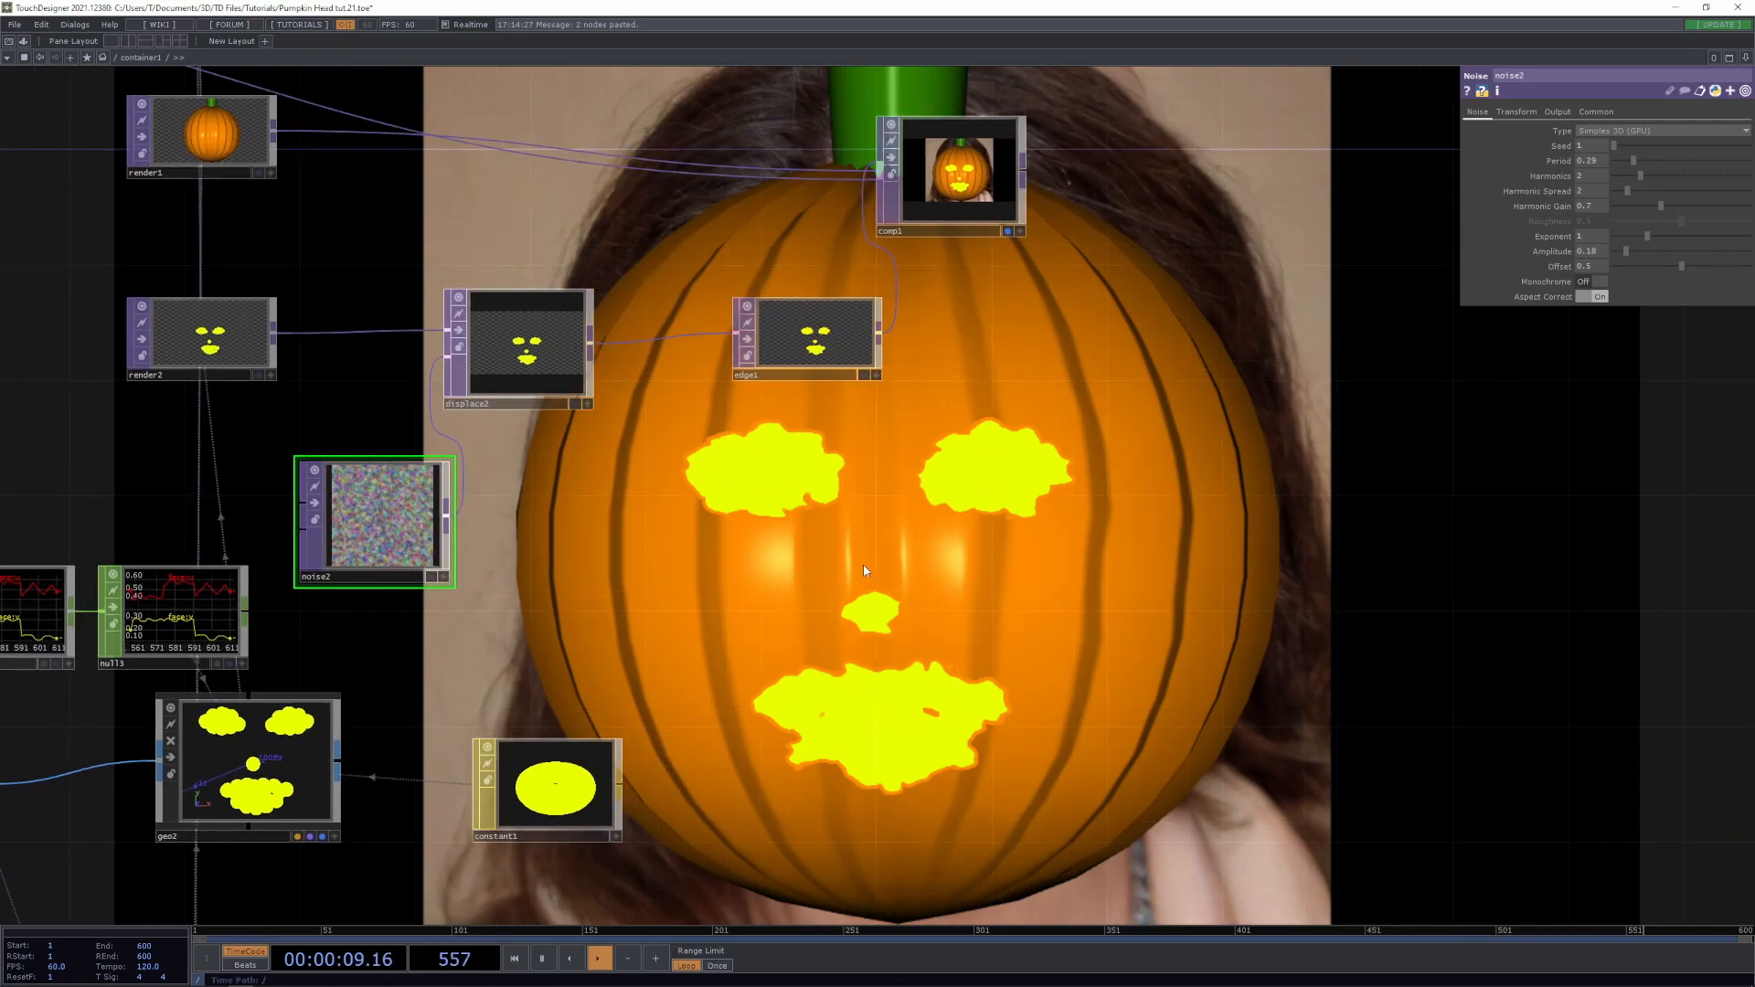
pyautogui.moveTo(831, 621); pyautogui.dragTo(1137, 461)
pyautogui.hotkey('ctrl', 's')
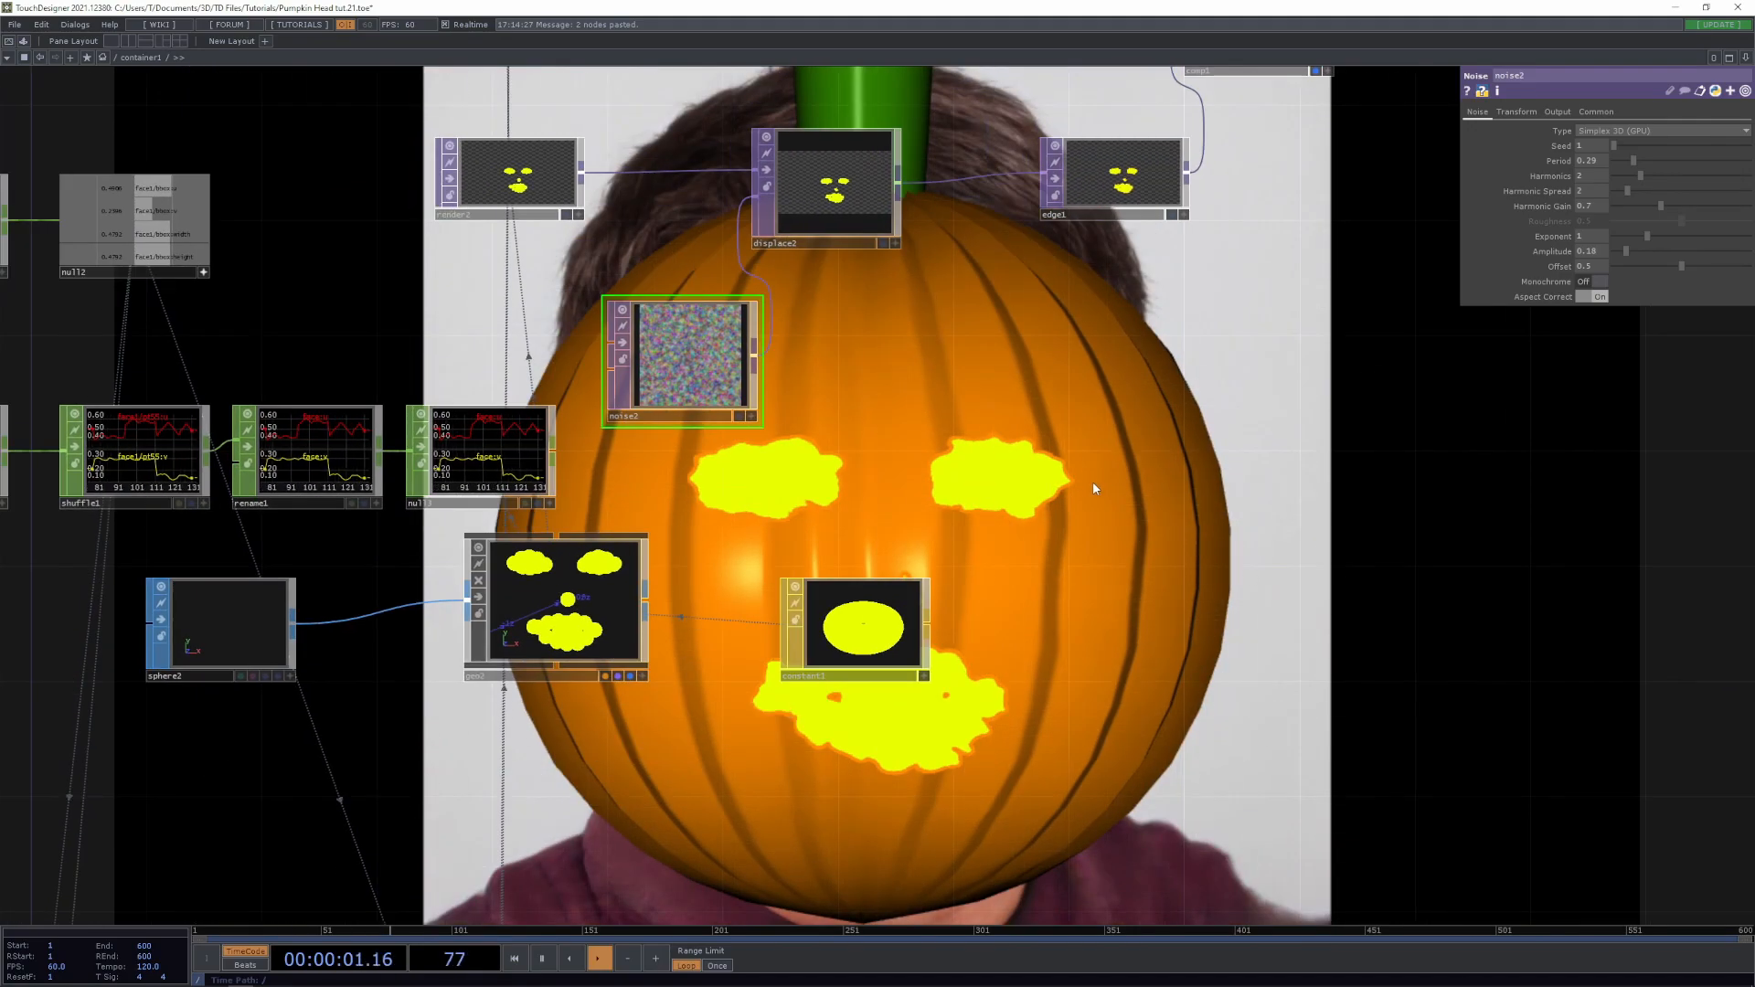
# Move comp1 farther right to leave more room after edge1
pyautogui.moveTo(1165, 545); pyautogui.dragTo(861, 591)
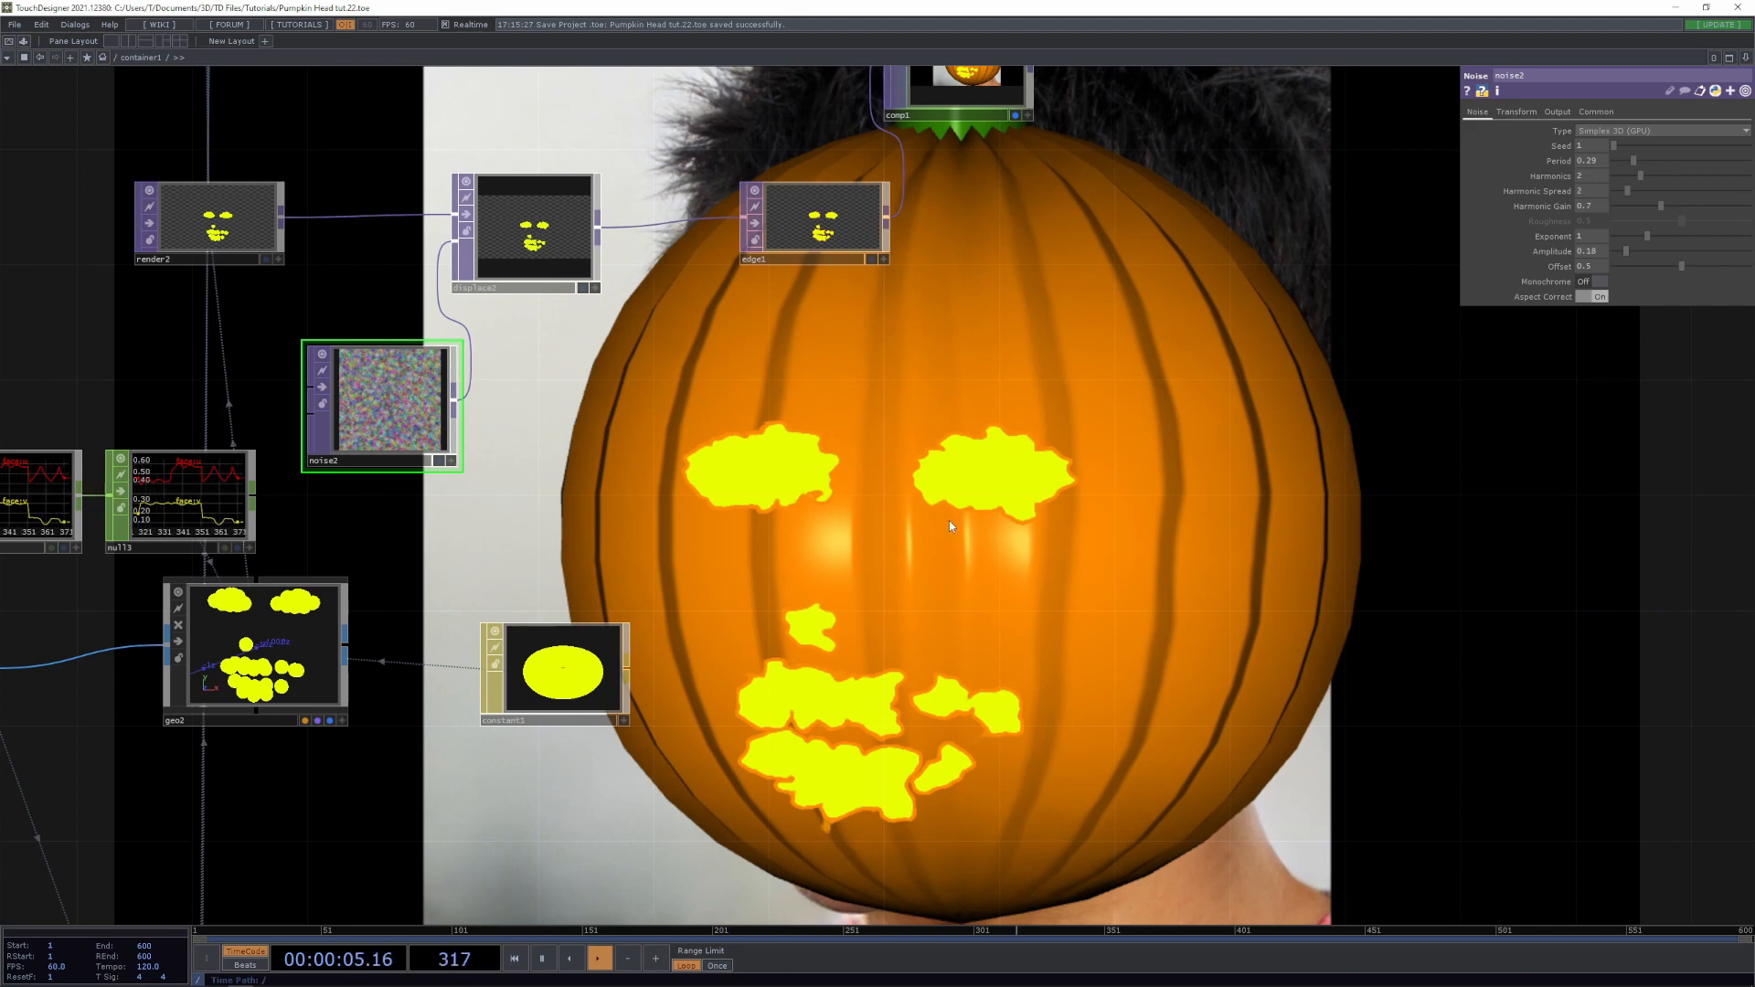
pyautogui.scroll(-5, 898, 549)
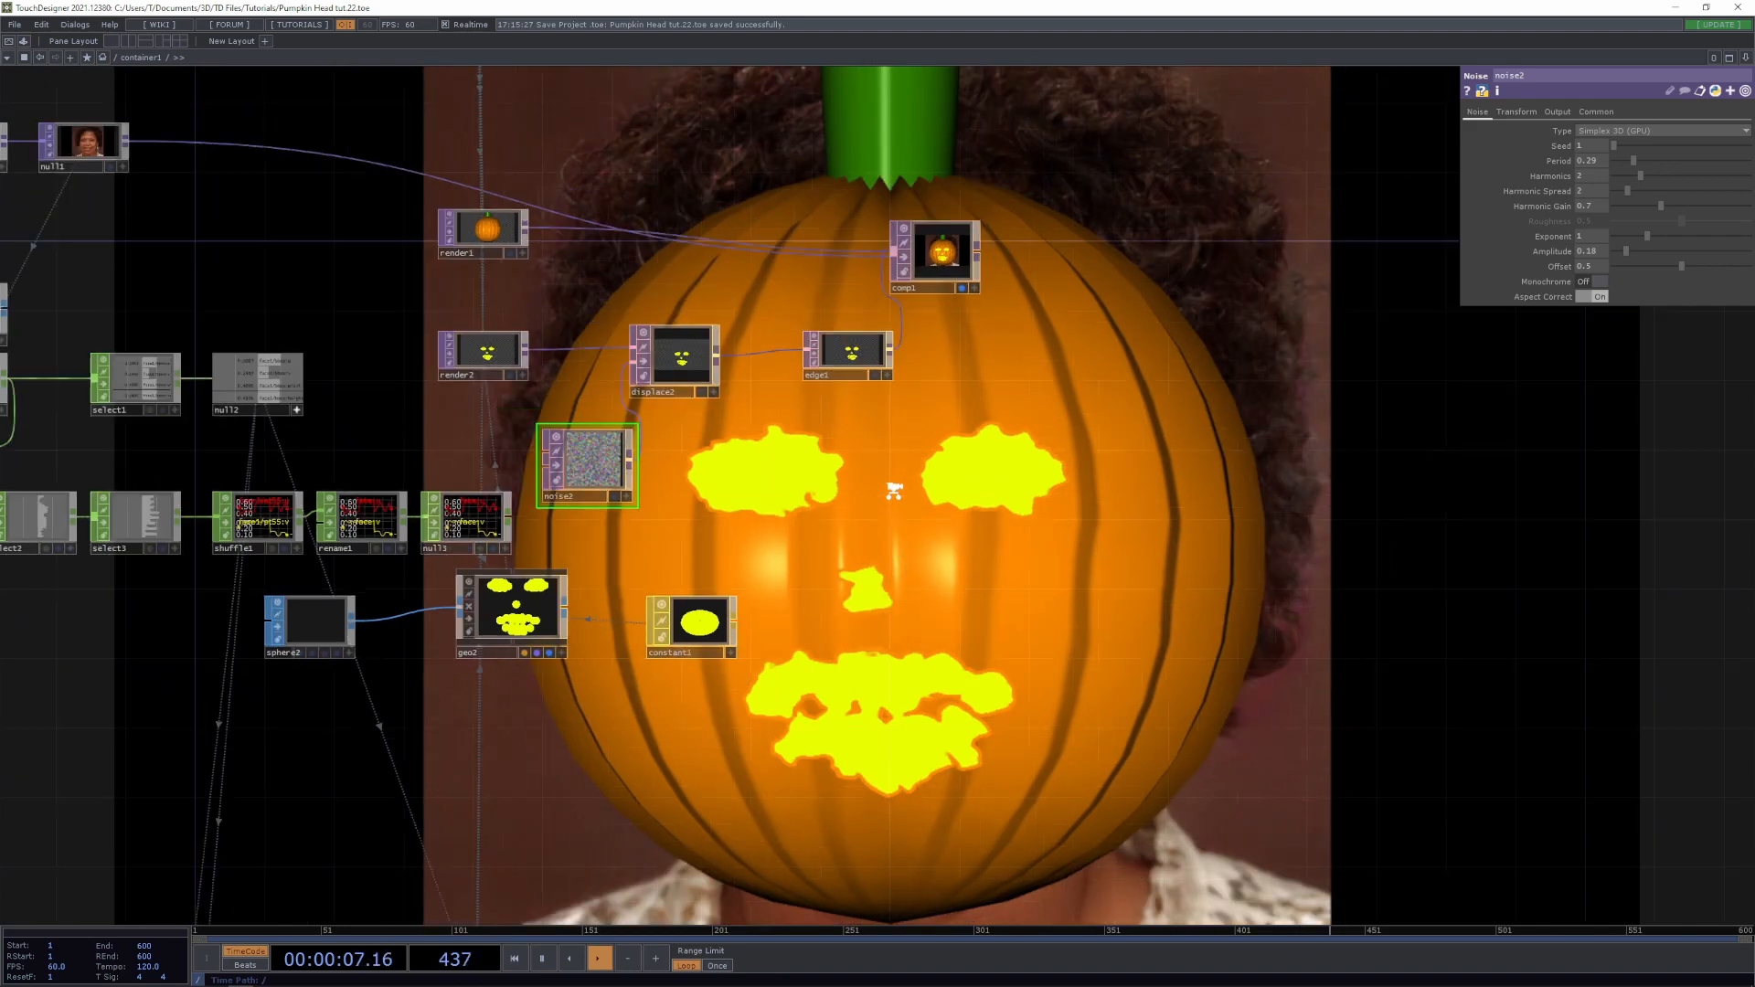
pyautogui.scroll(4, 898, 585)
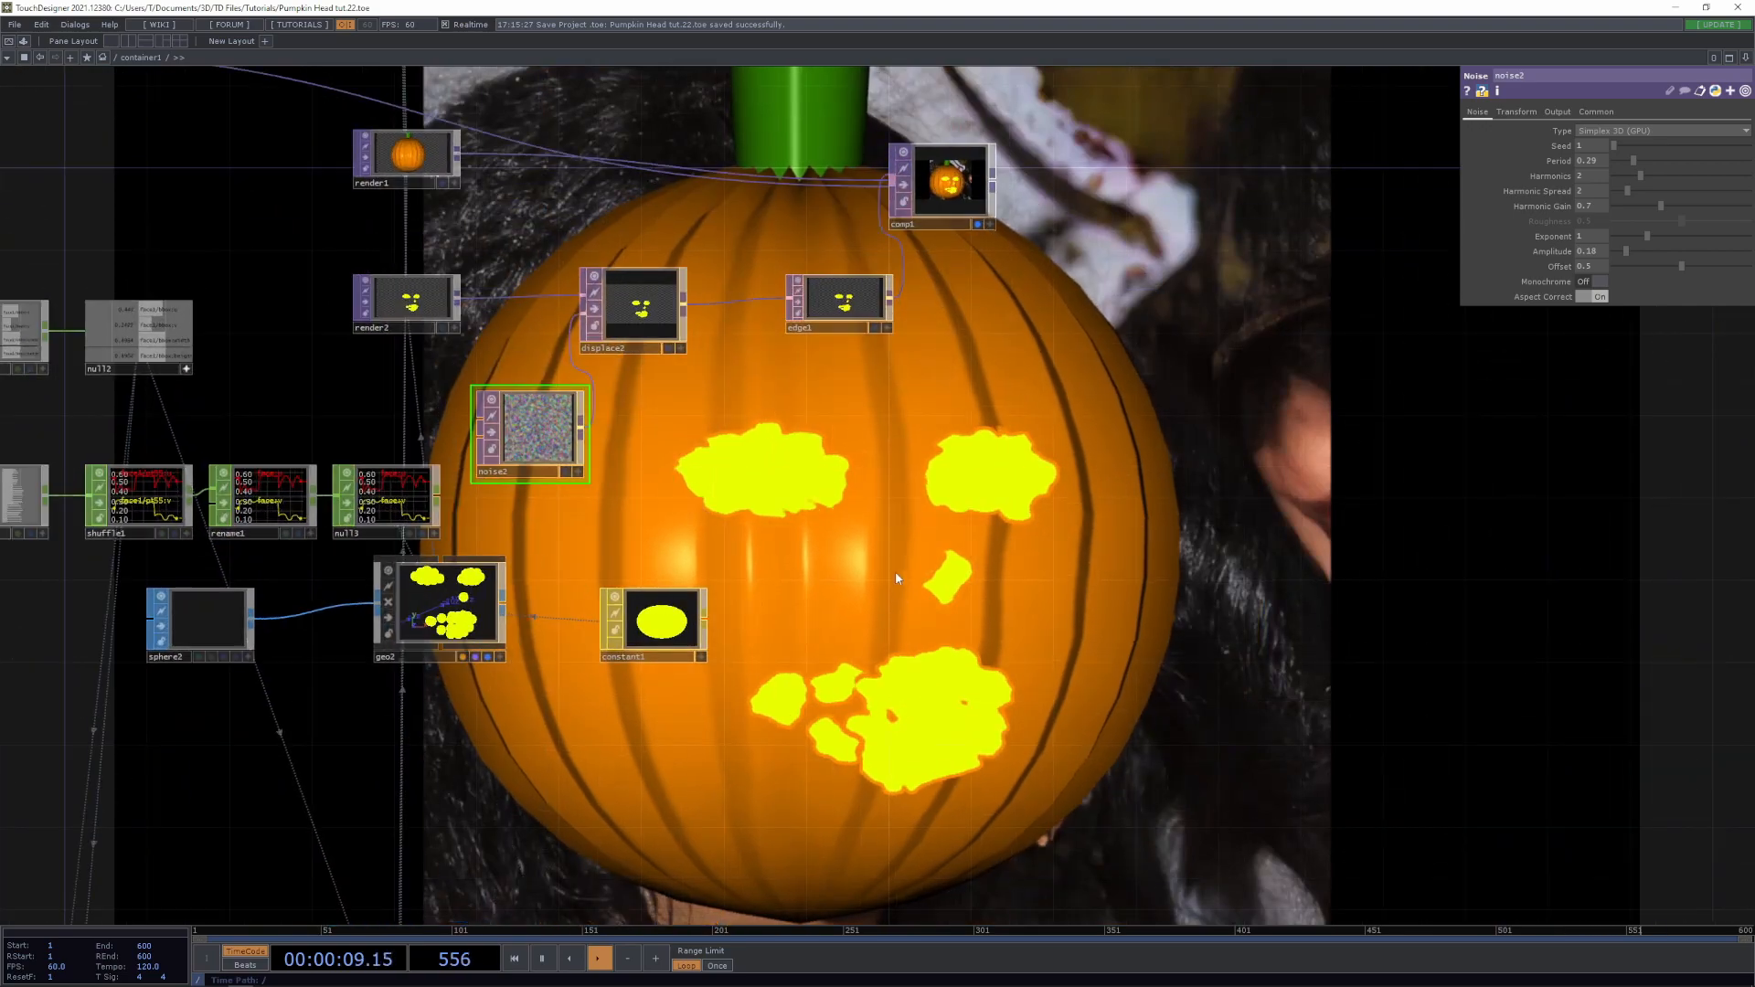
pyautogui.moveTo(881, 681); pyautogui.dragTo(864, 622)
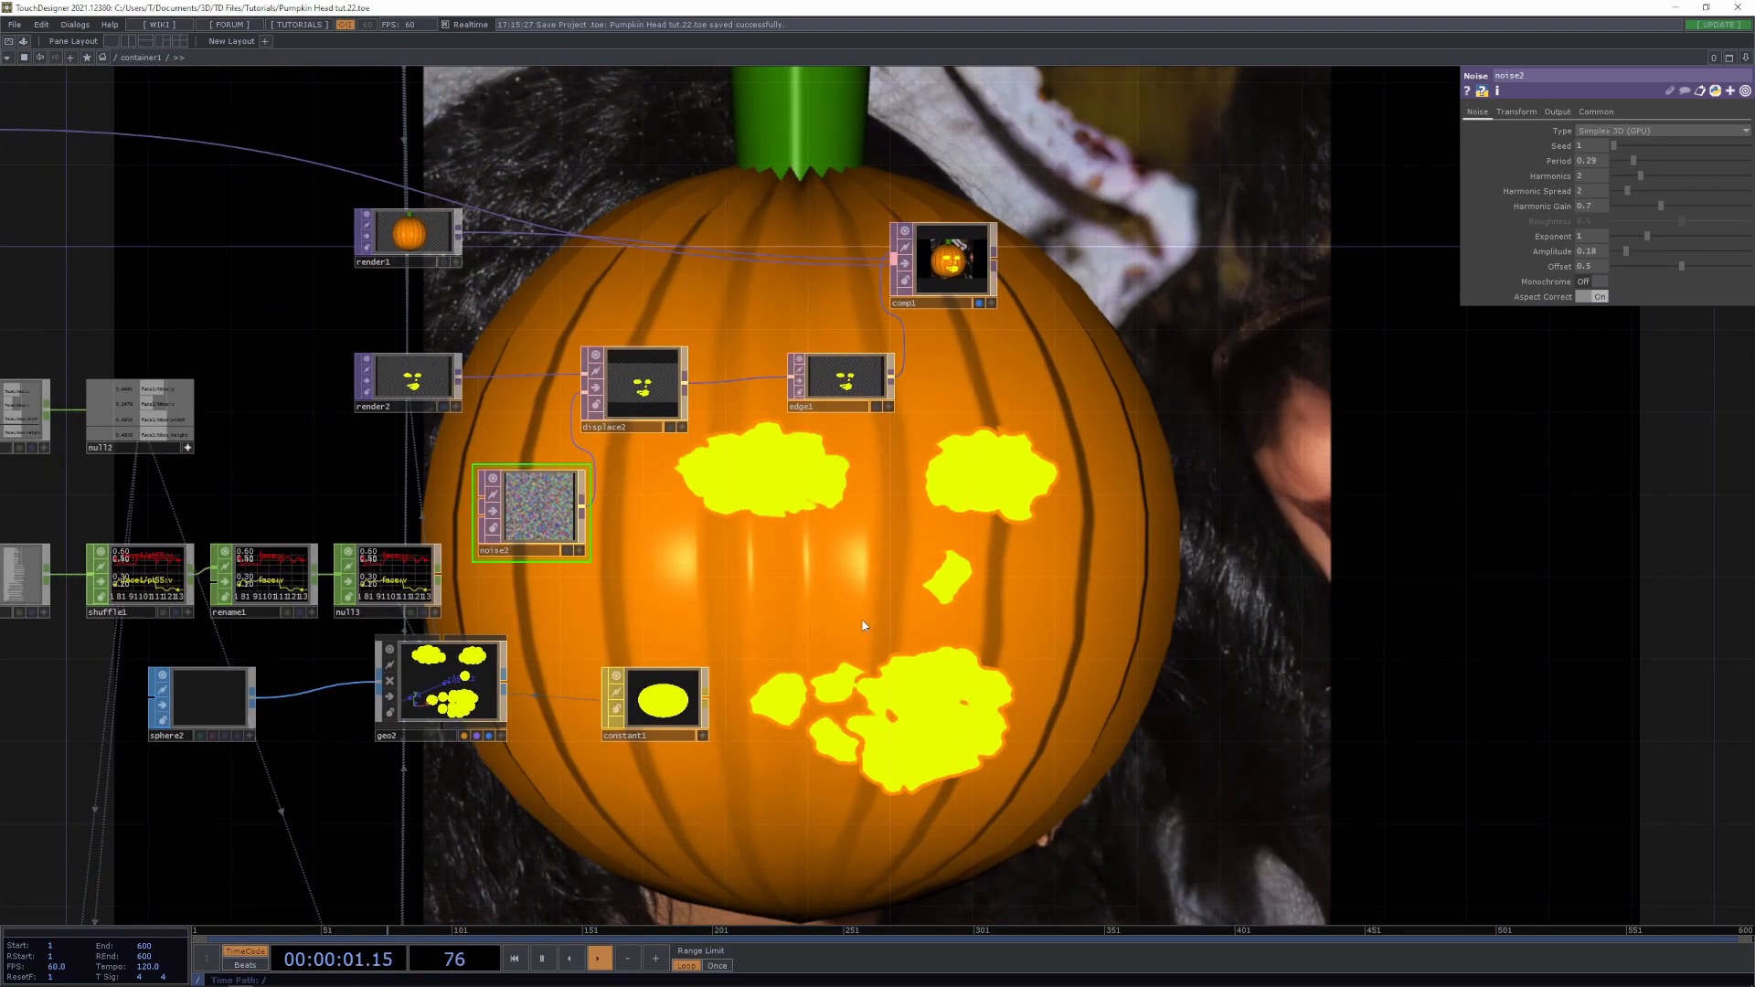
pyautogui.moveTo(815, 521); pyautogui.dragTo(917, 669)
pyautogui.moveTo(1051, 423); pyautogui.dragTo(1155, 423)
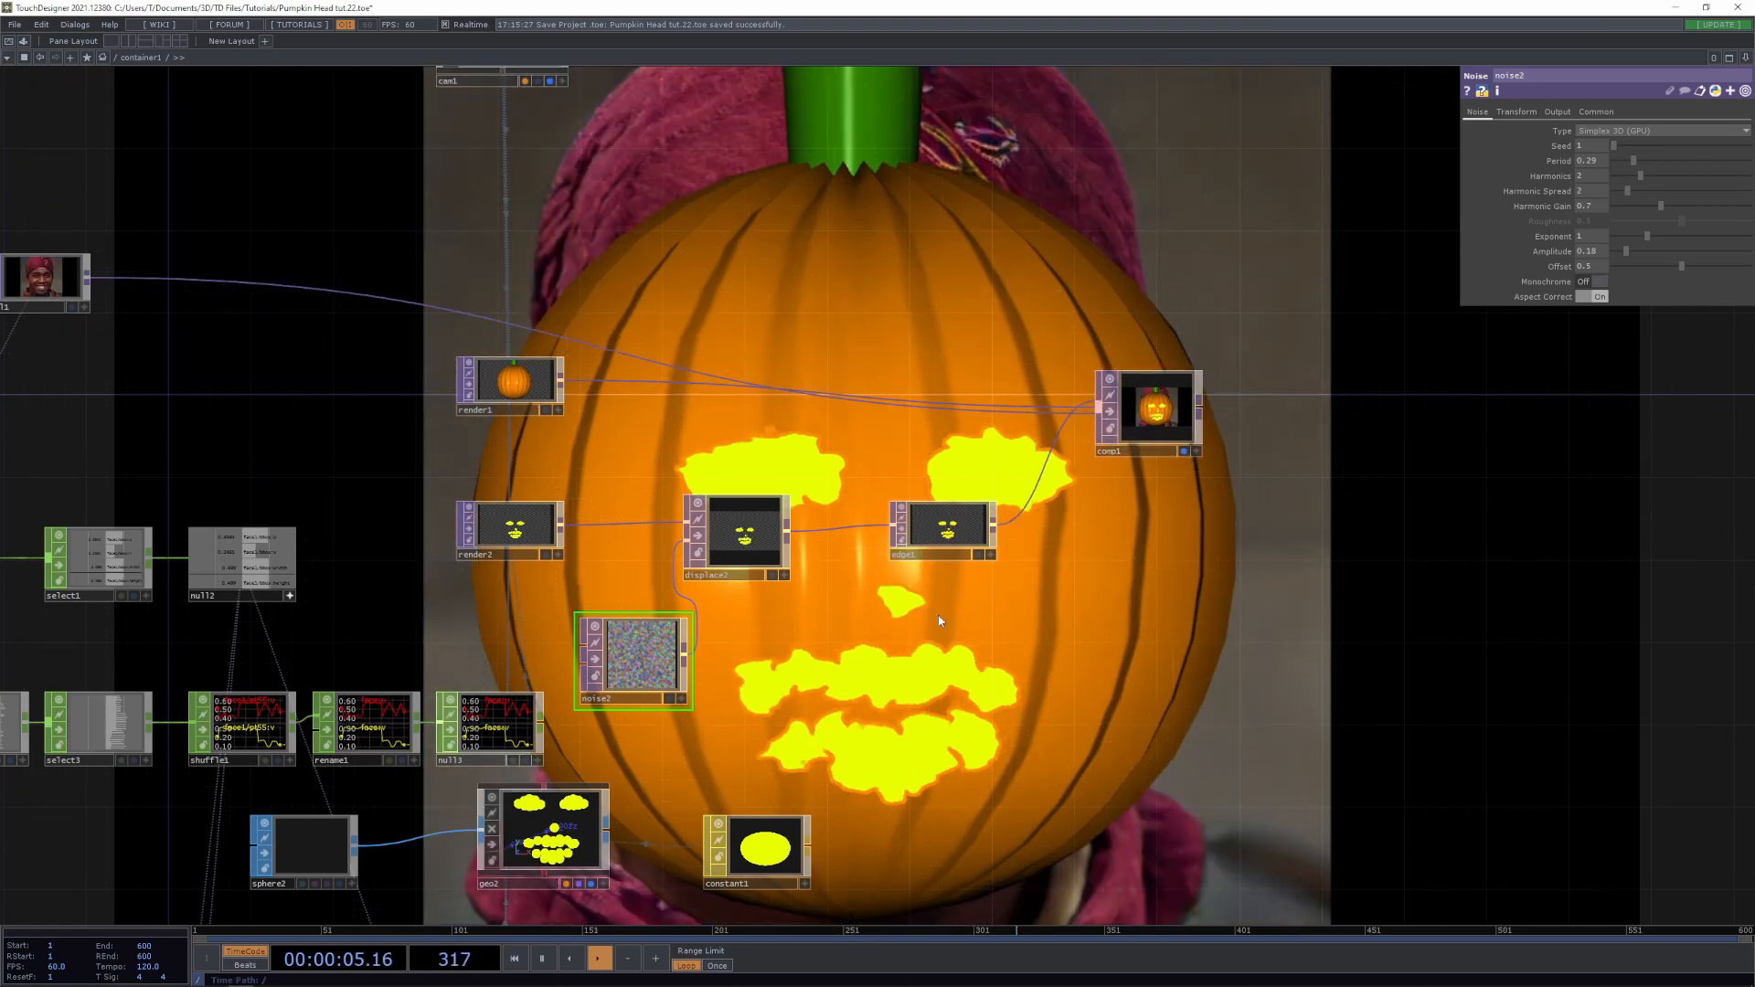
# Add a Circle TOP in the empty space near null1 and render1
pyautogui.moveTo(1002, 697); pyautogui.dragTo(1242, 384)
pyautogui.moveTo(1152, 578); pyautogui.dragTo(1129, 619, button='middle')
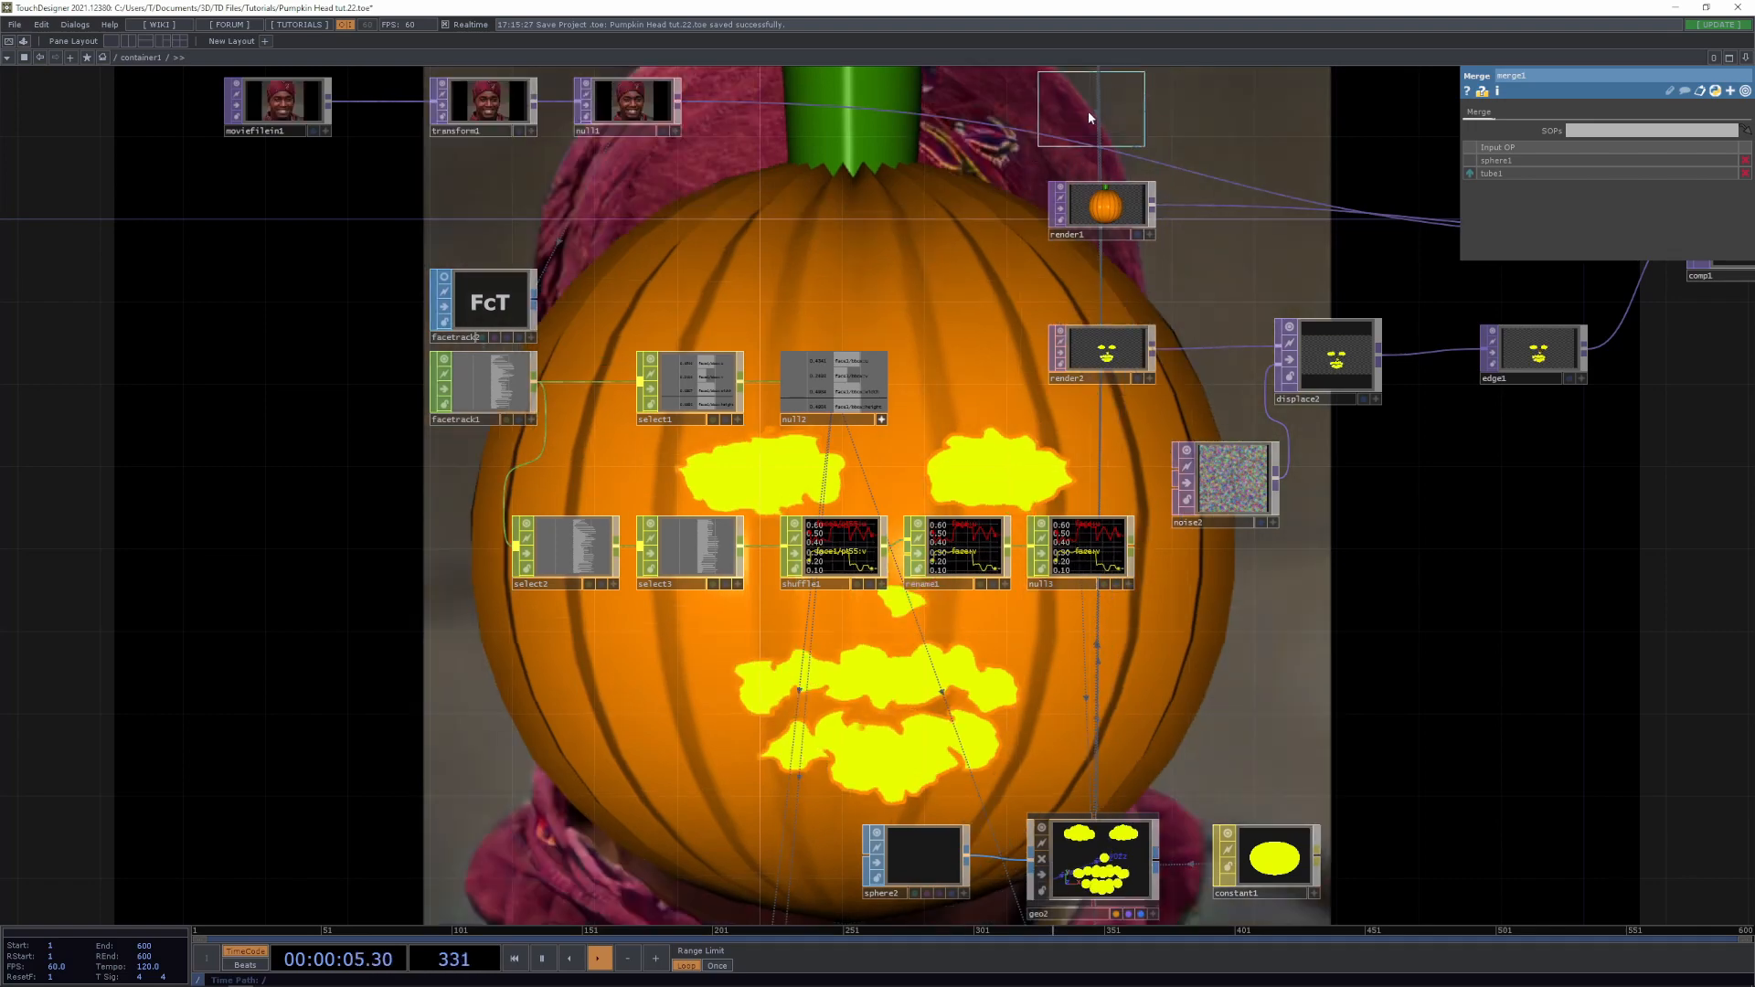
pyautogui.click(893, 190)
pyautogui.moveTo(1023, 113); pyautogui.dragTo(1096, 464)
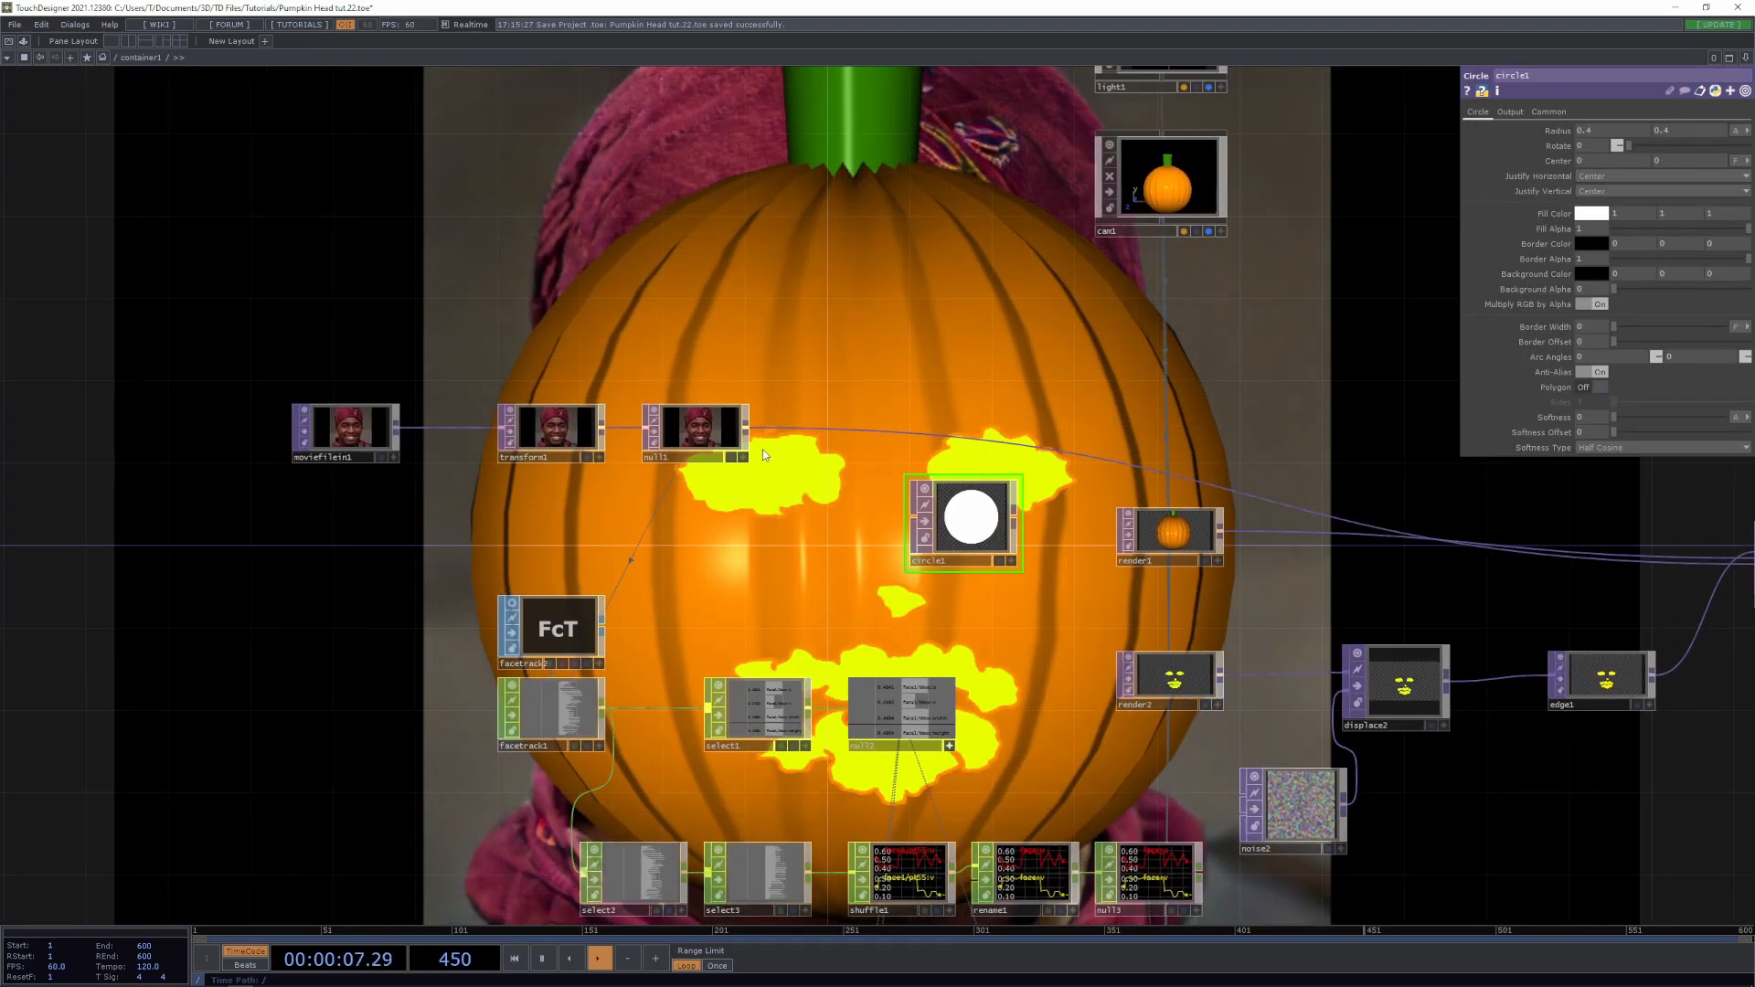
# Move moviefilein1, transform1 and null1 up together and place circle1 in the freed space between null1 and null2
pyautogui.moveTo(212, 499); pyautogui.dragTo(880, 345)
pyautogui.moveTo(706, 454); pyautogui.dragTo(686, 313)
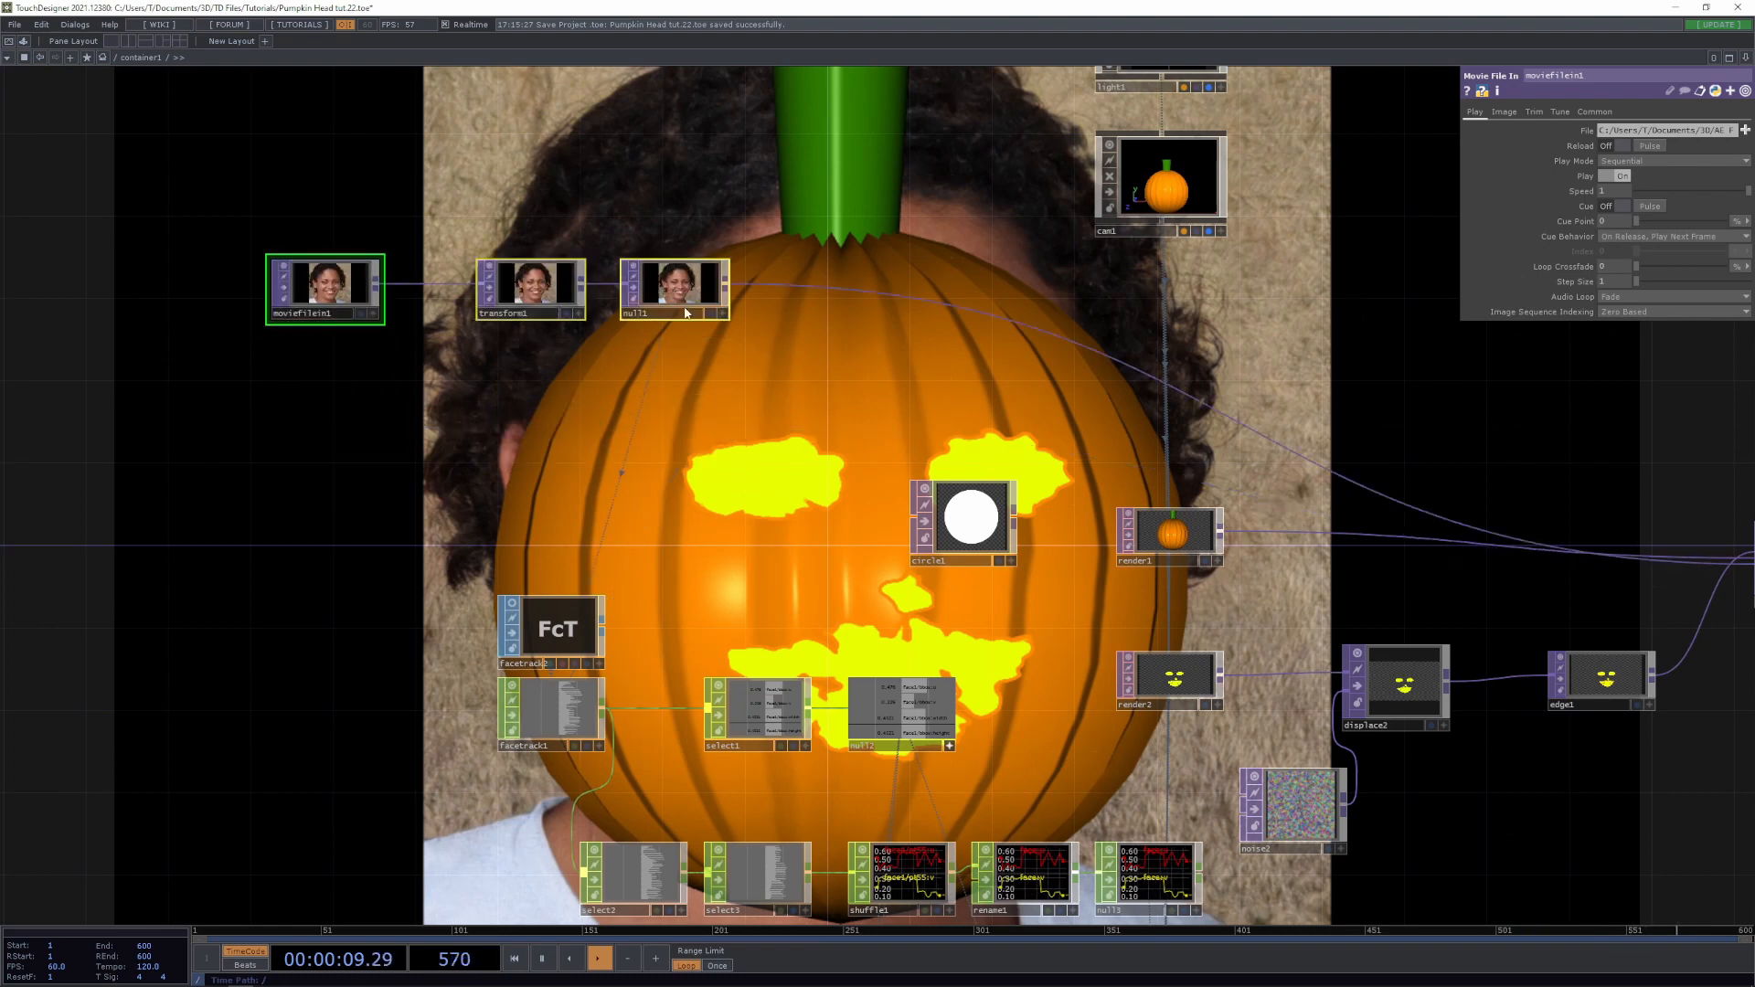
pyautogui.moveTo(982, 530); pyautogui.dragTo(841, 453)
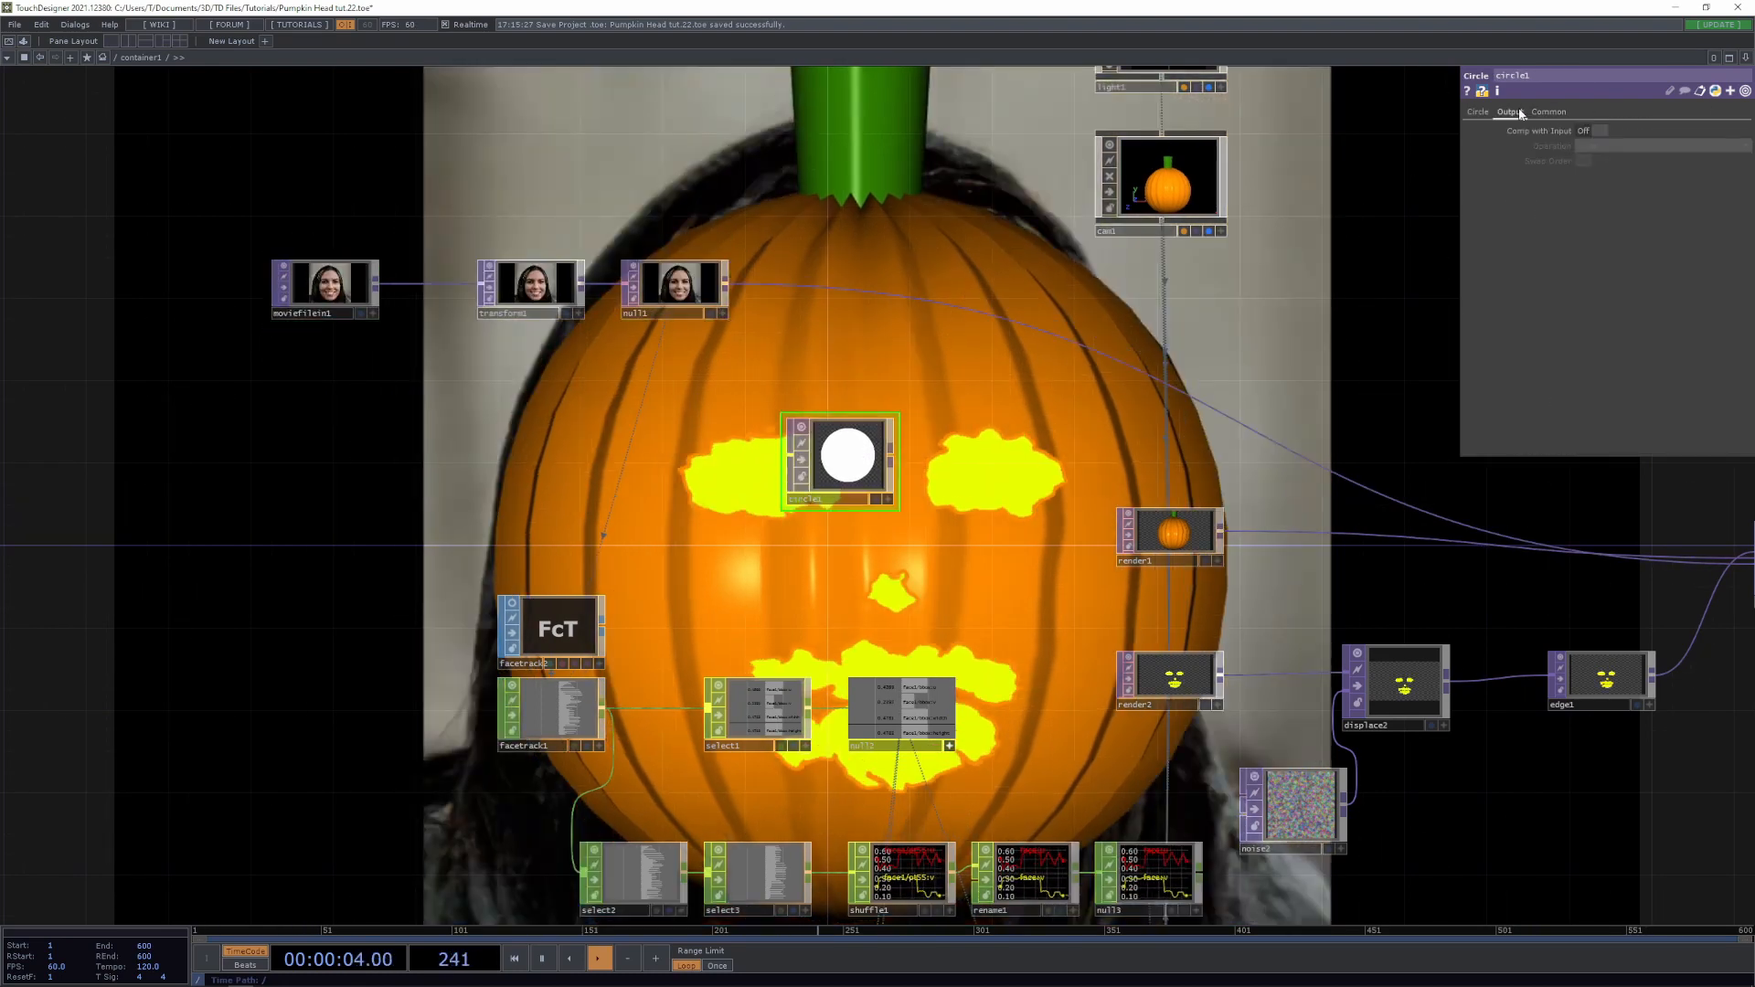
# Set circle1's resolution to 1280 x 720
pyautogui.click(1554, 114)
pyautogui.click(1744, 146)
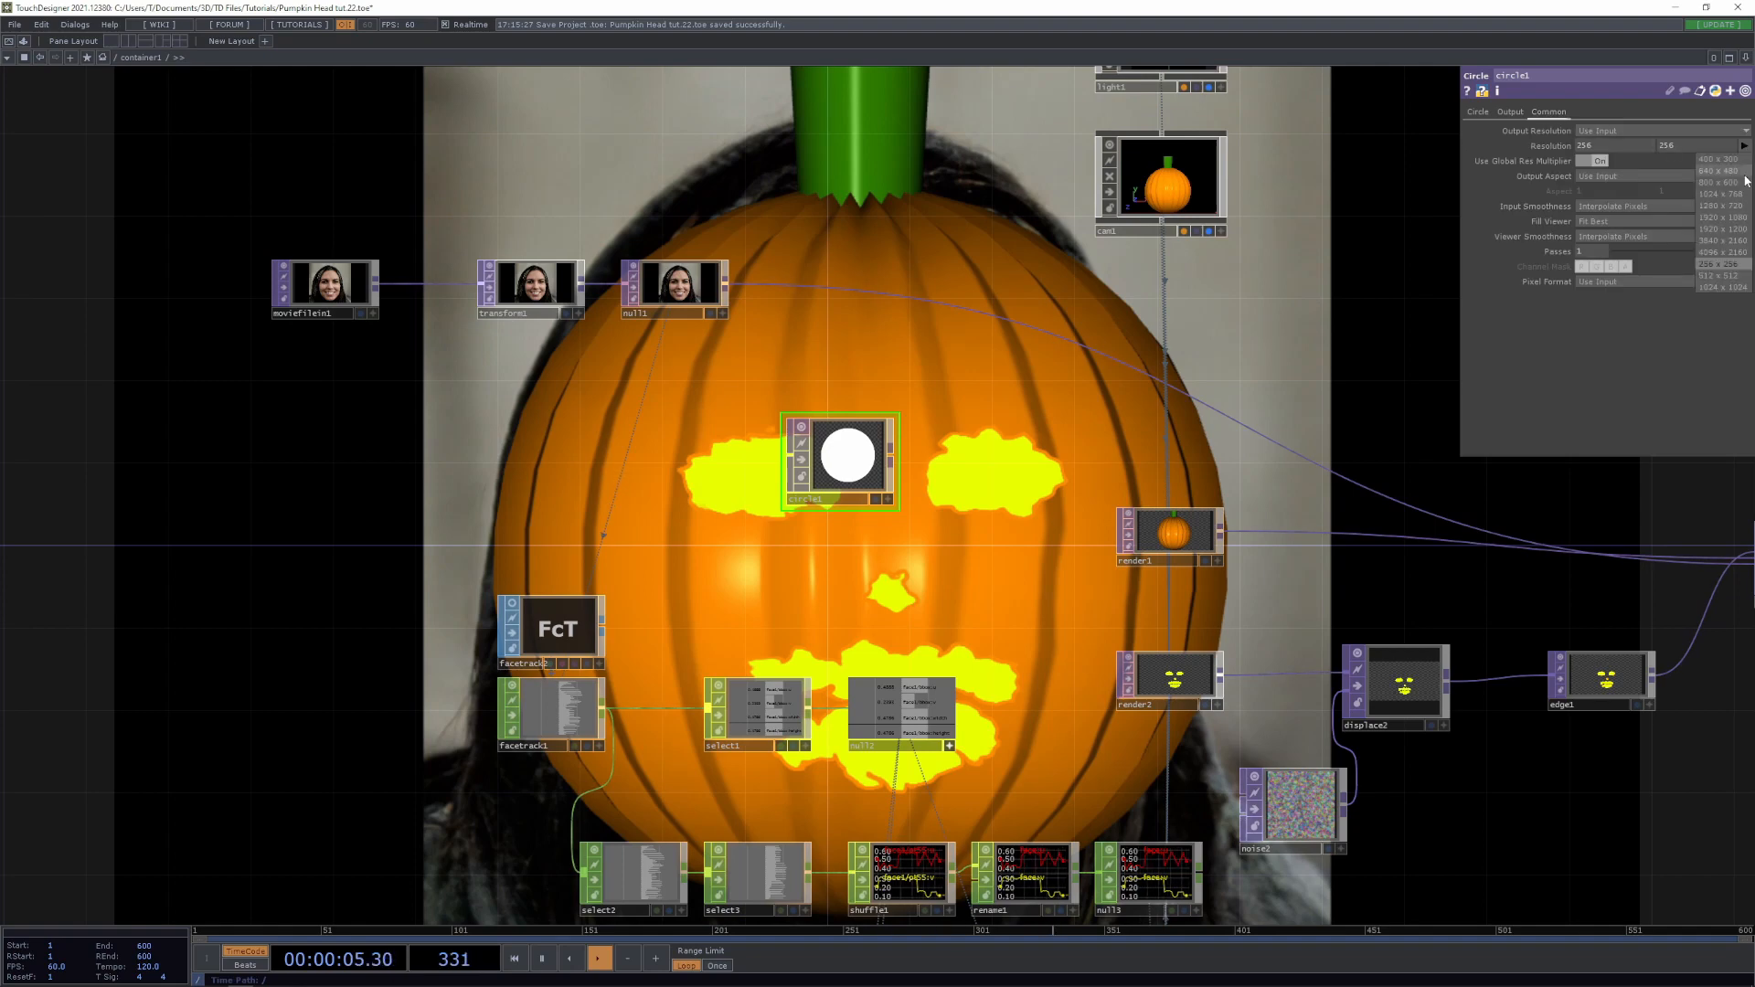
pyautogui.click(1723, 206)
# Reference null2's face1/bbox:width and face1/bbox:height channels in circle1's horizontal and vertical Radius
pyautogui.scroll(3, 1029, 532)
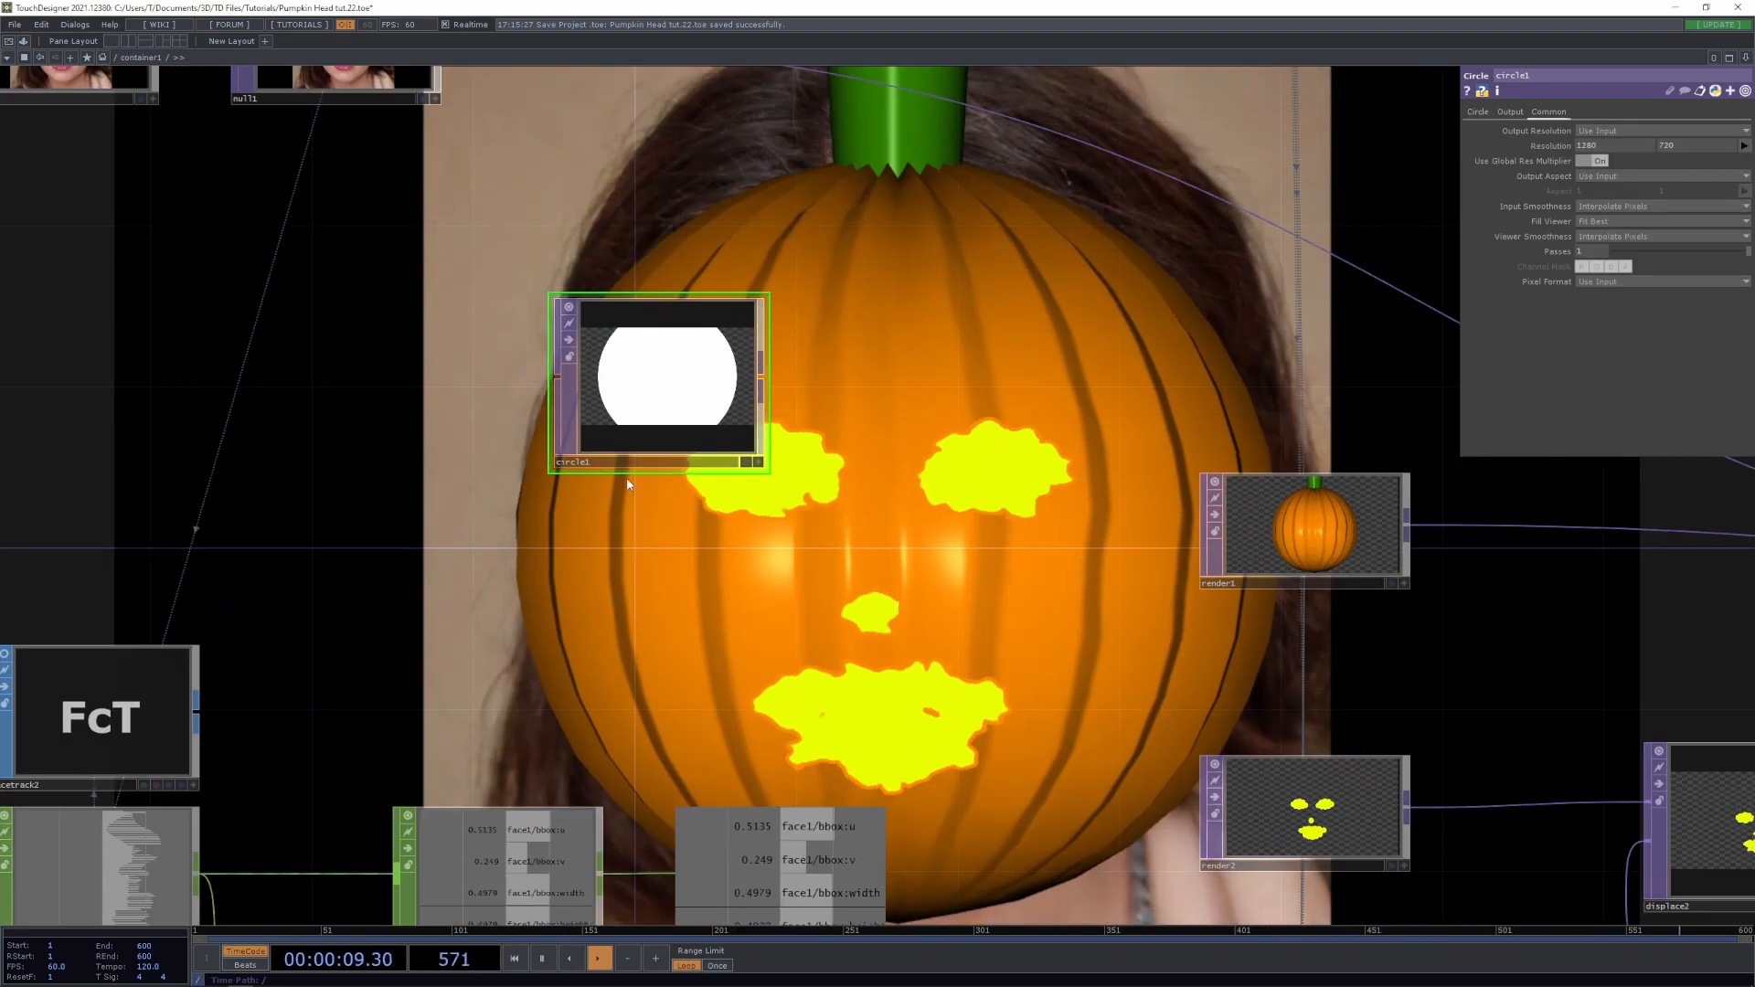
pyautogui.moveTo(629, 442); pyautogui.dragTo(750, 442)
pyautogui.moveTo(914, 786); pyautogui.dragTo(922, 705)
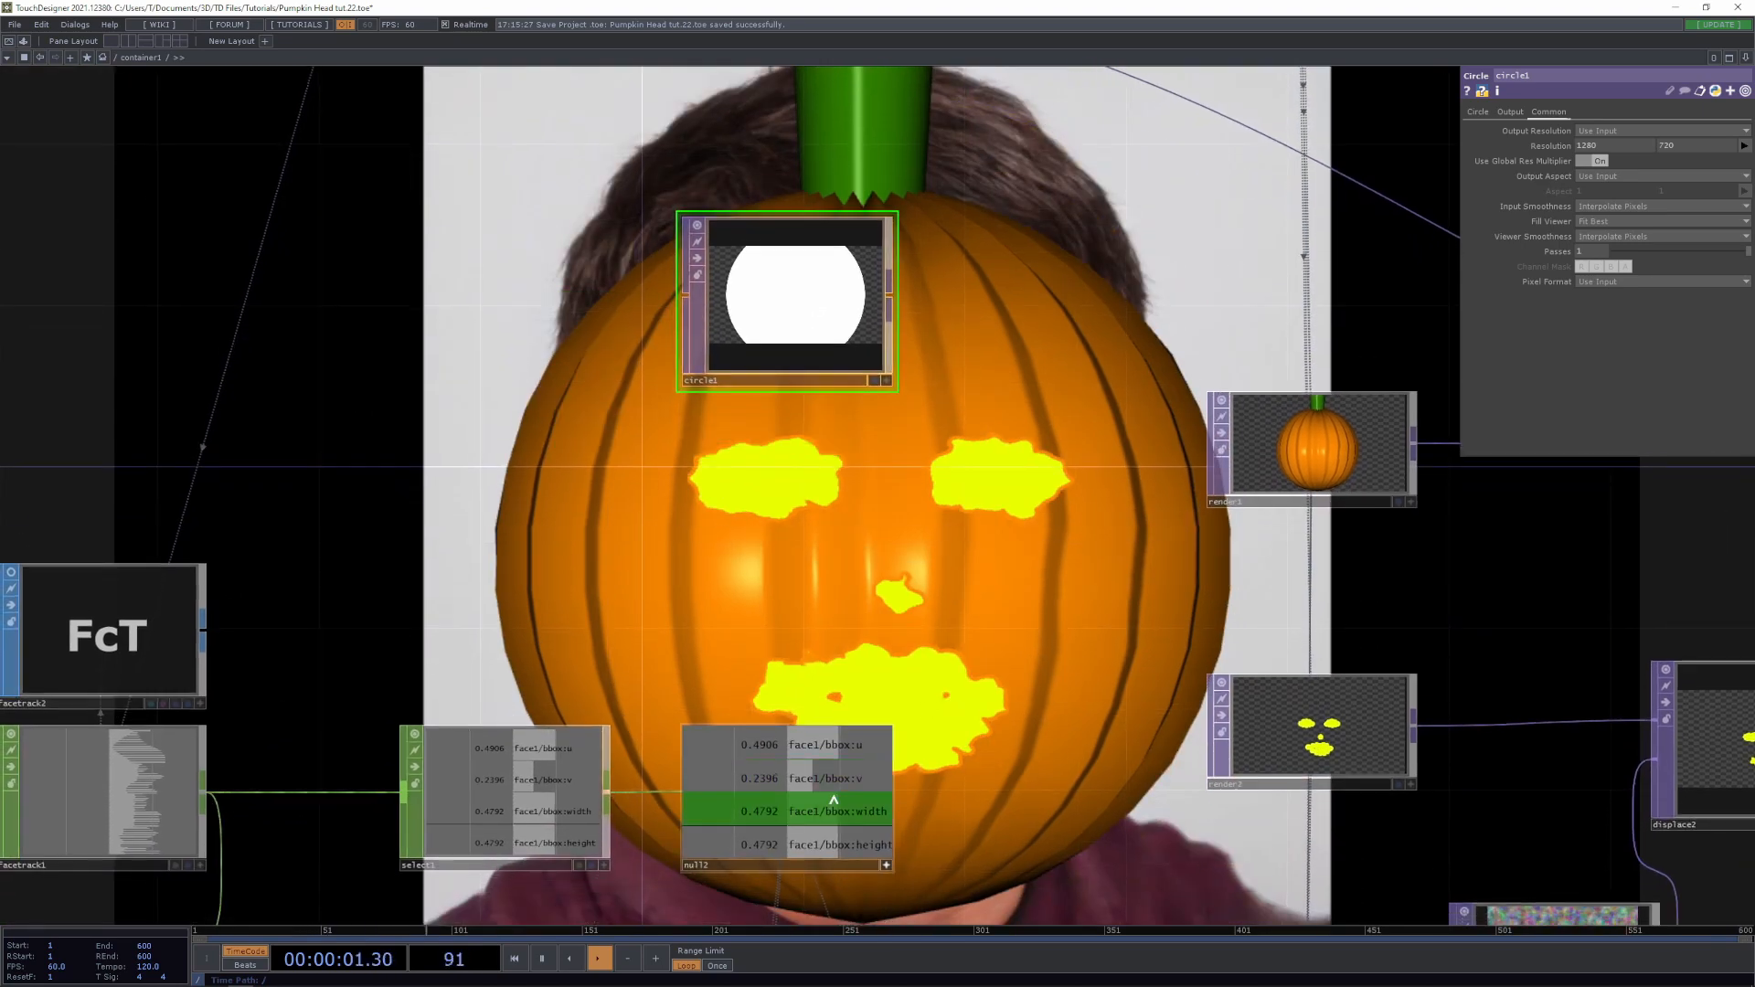
pyautogui.click(1477, 112)
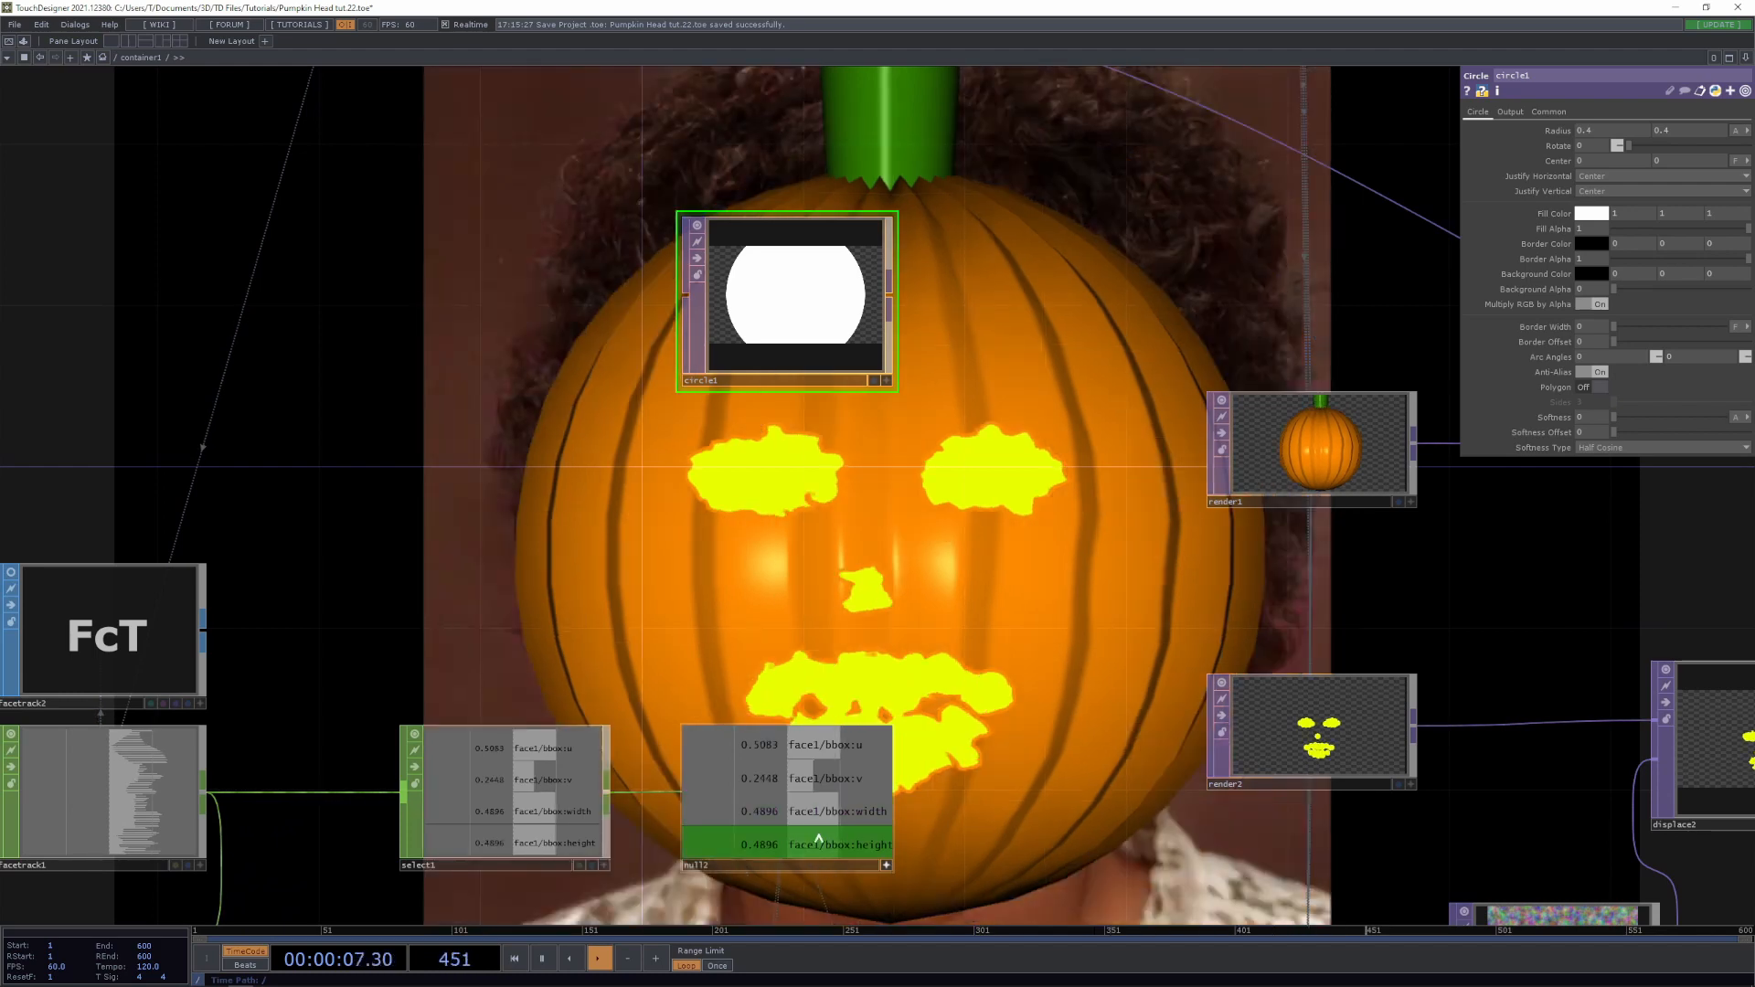
pyautogui.moveTo(828, 824); pyautogui.dragTo(1616, 135)
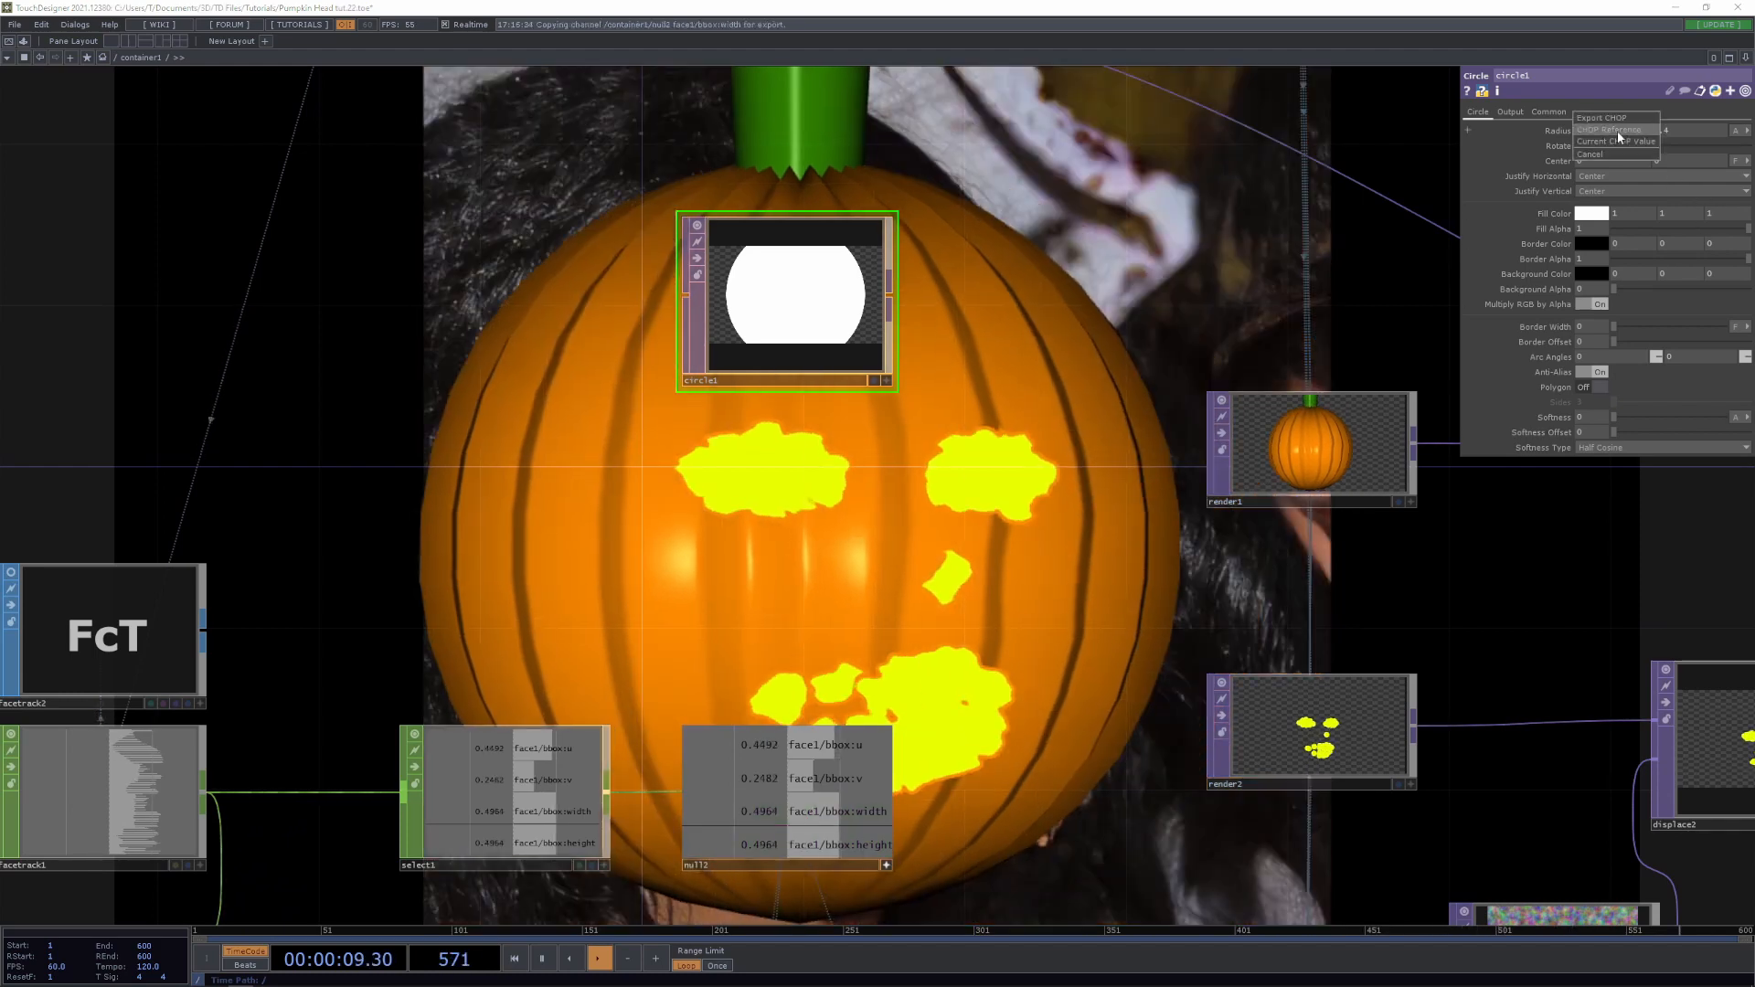
pyautogui.click(1616, 130)
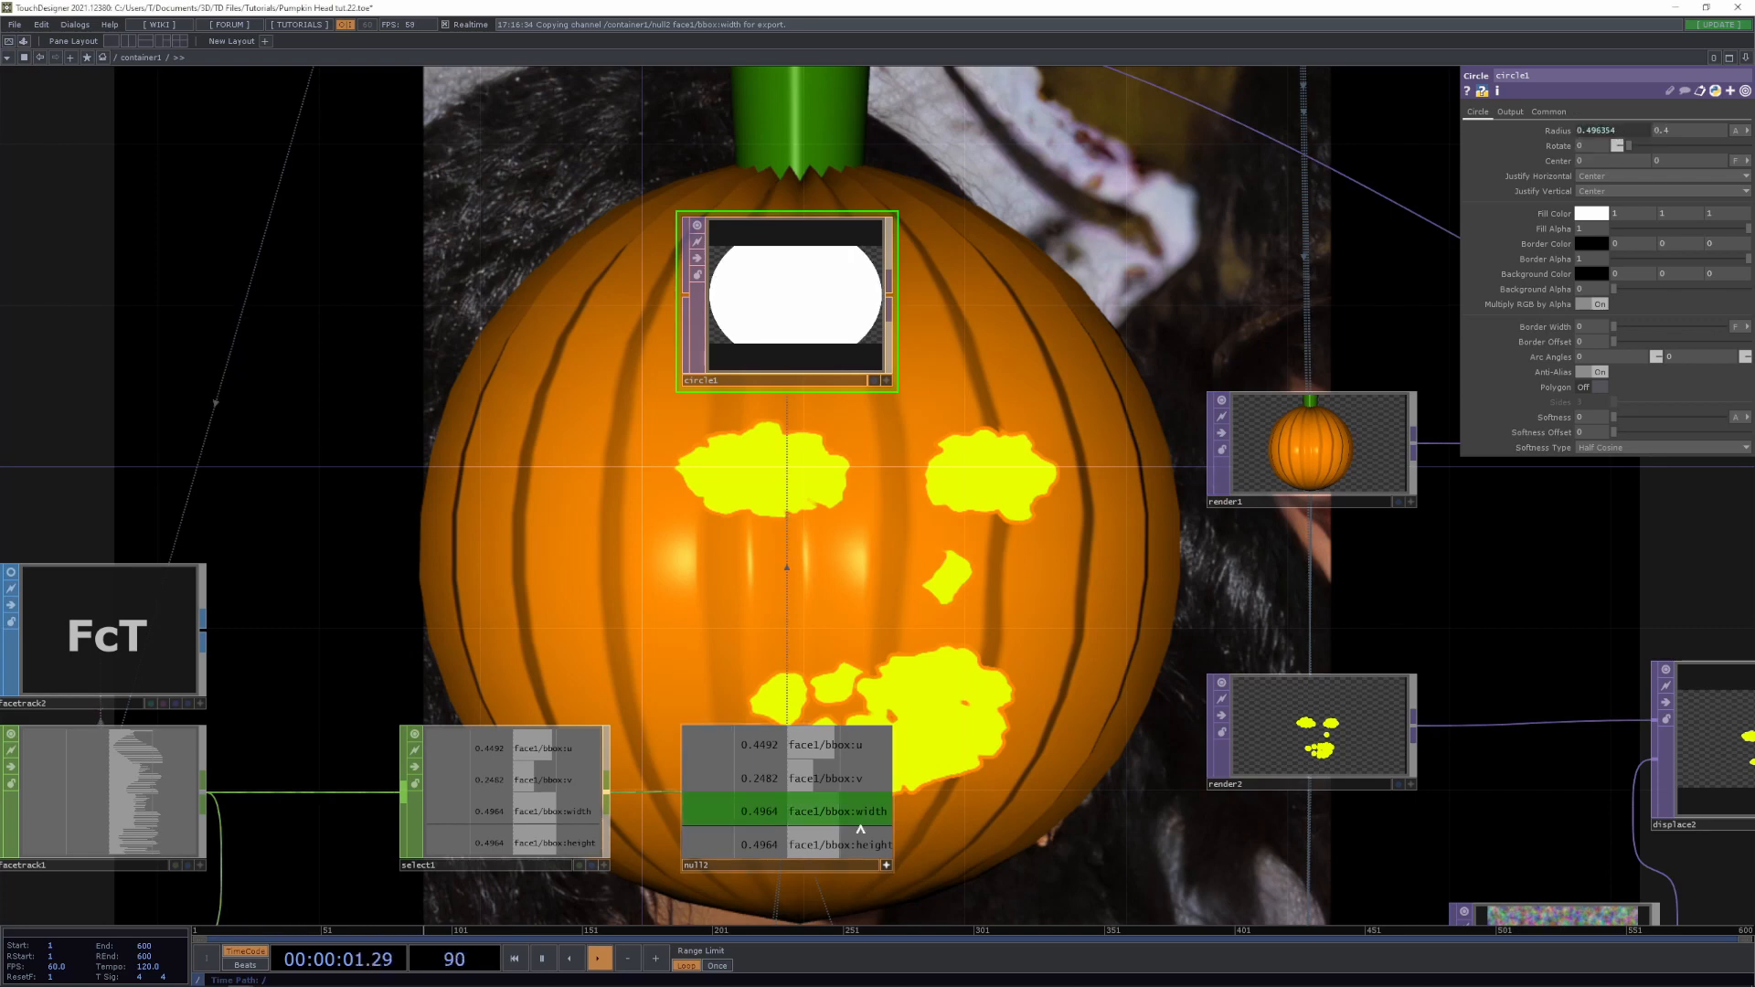
pyautogui.moveTo(861, 841); pyautogui.dragTo(1673, 133)
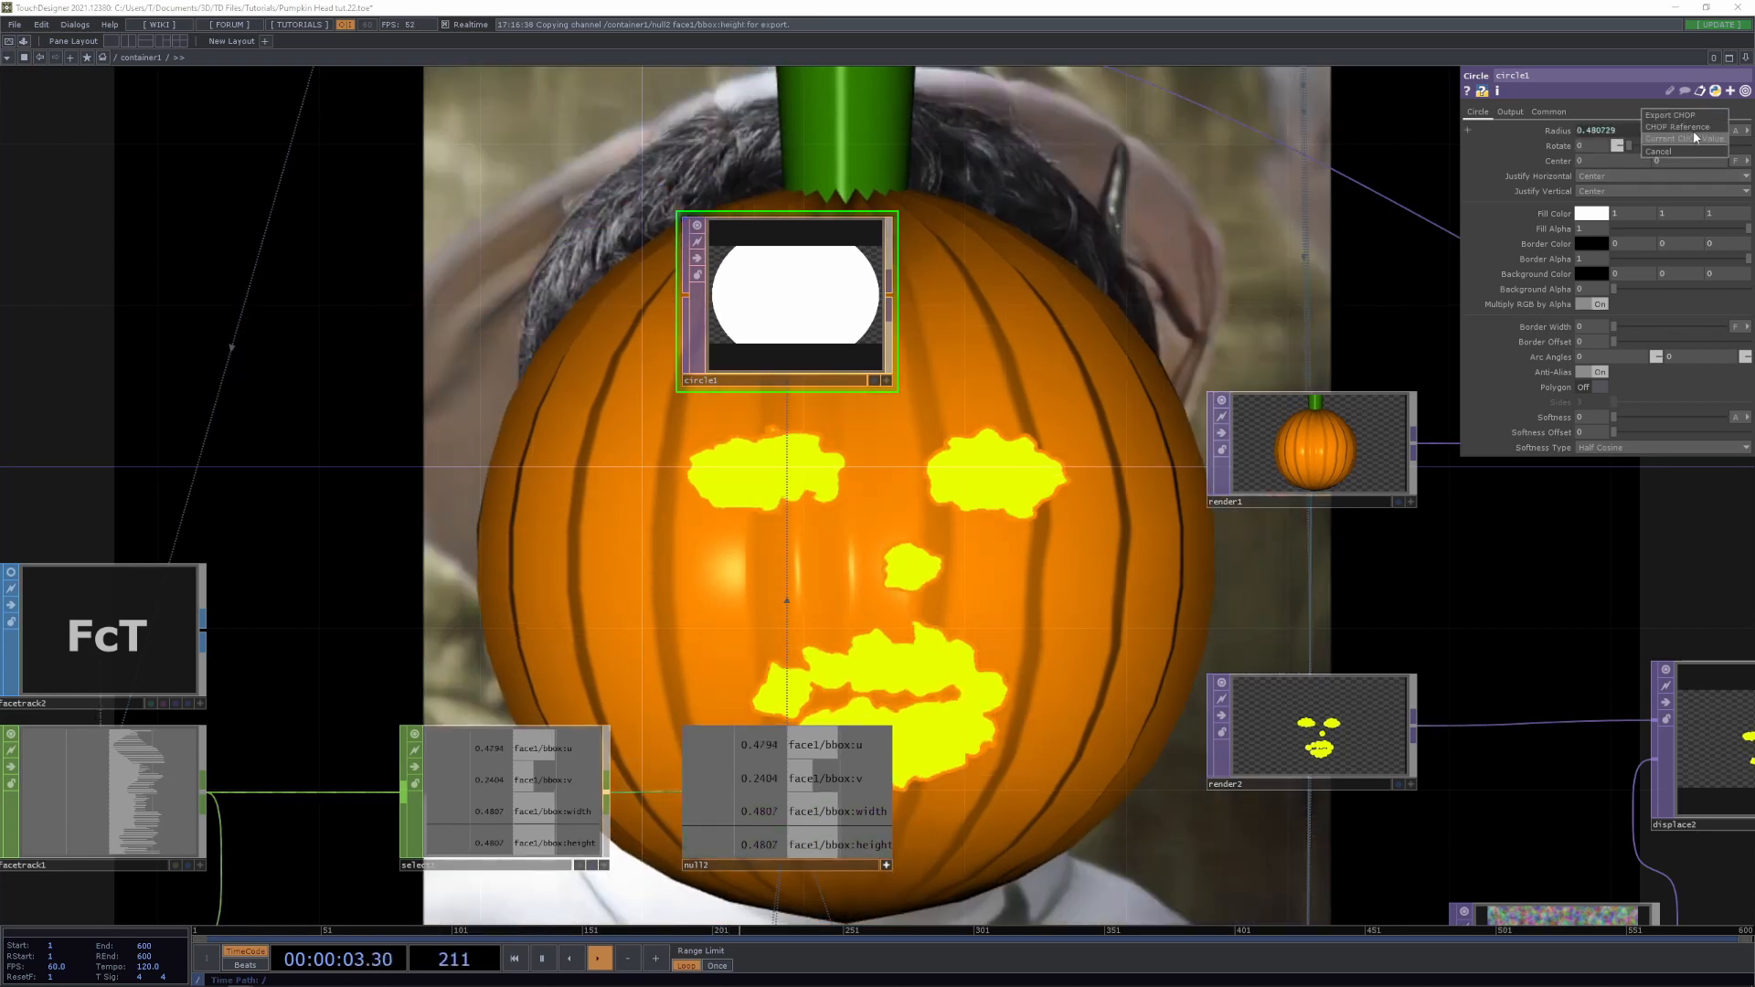
pyautogui.click(1656, 137)
# Divide both of circle1's Radius expressions by 2
pyautogui.click(1467, 128)
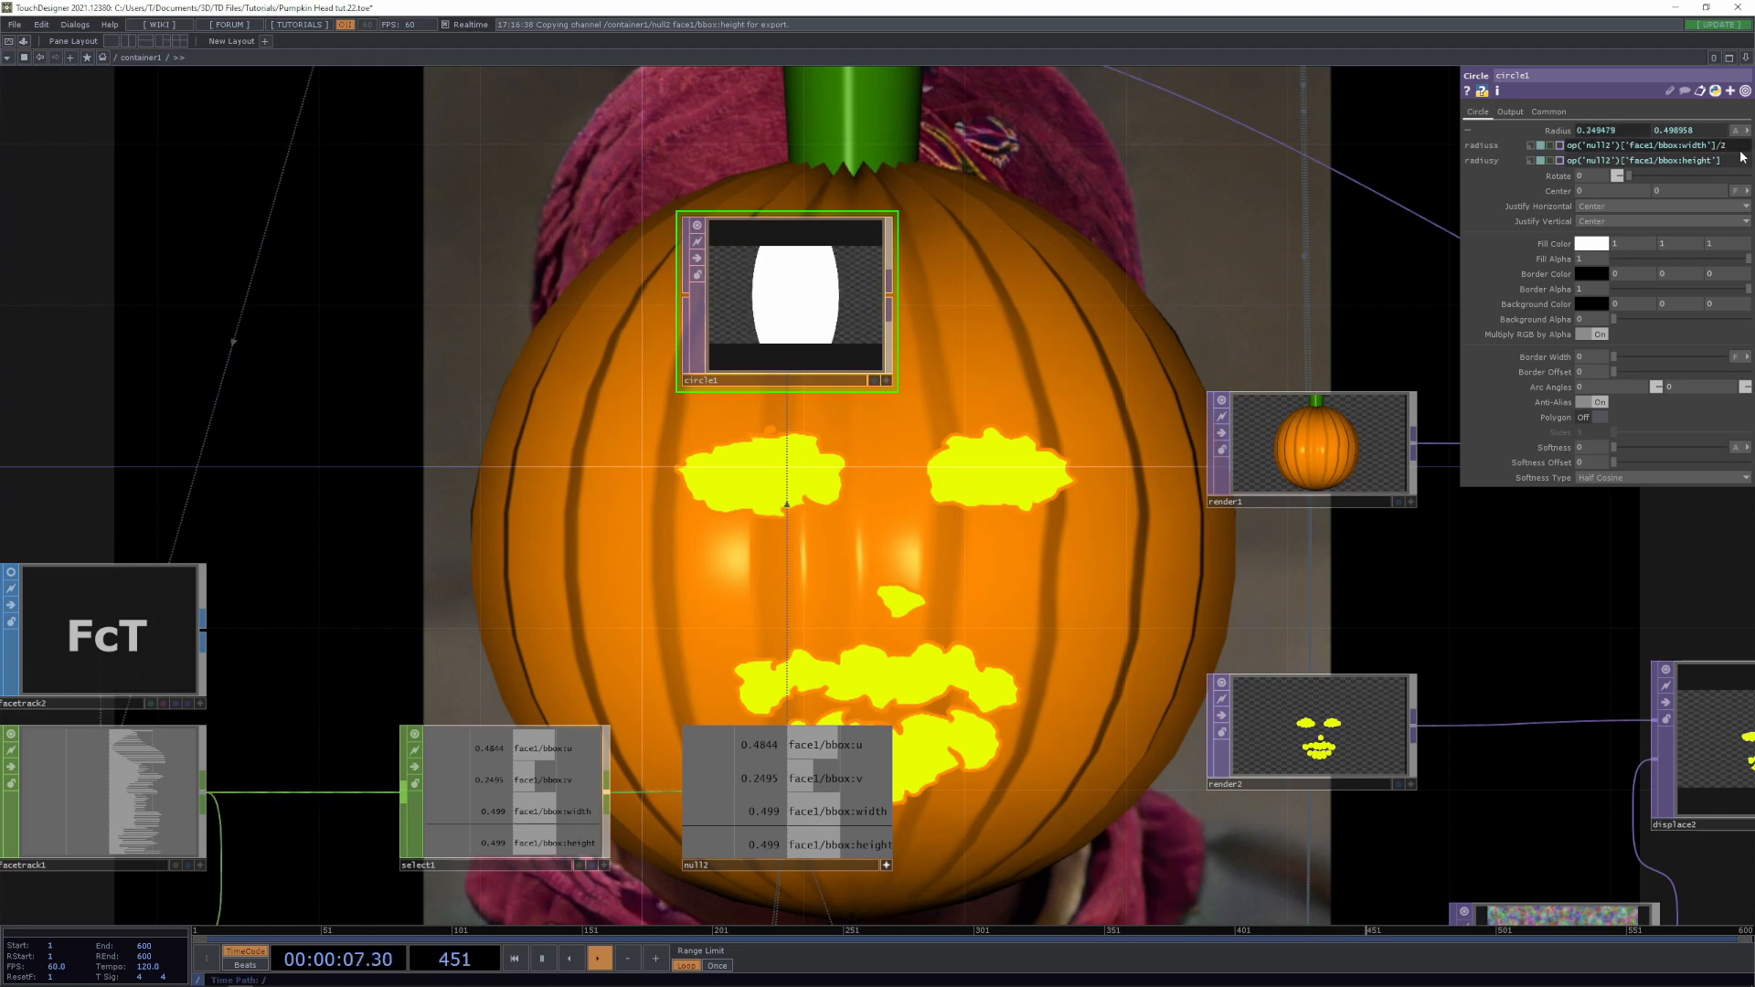
pyautogui.write('/2')
pyautogui.press('Return')
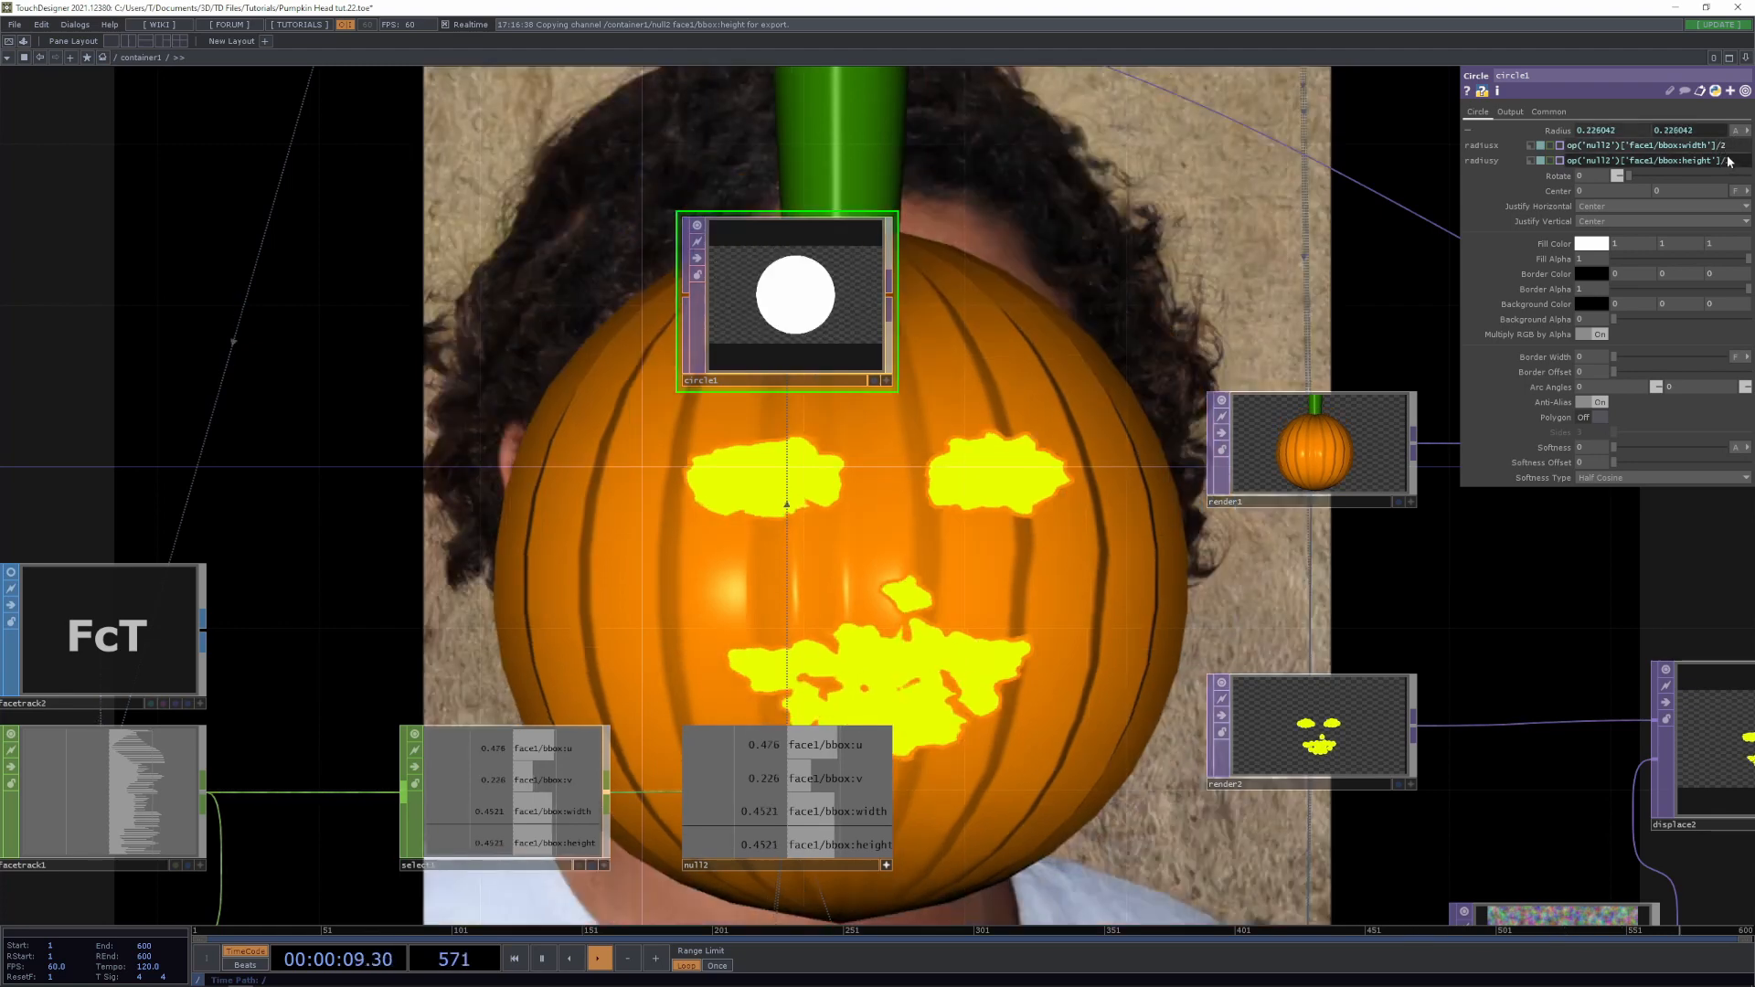
# Try out different positions for circle1 through its Center values
pyautogui.scroll(-3, 1030, 492)
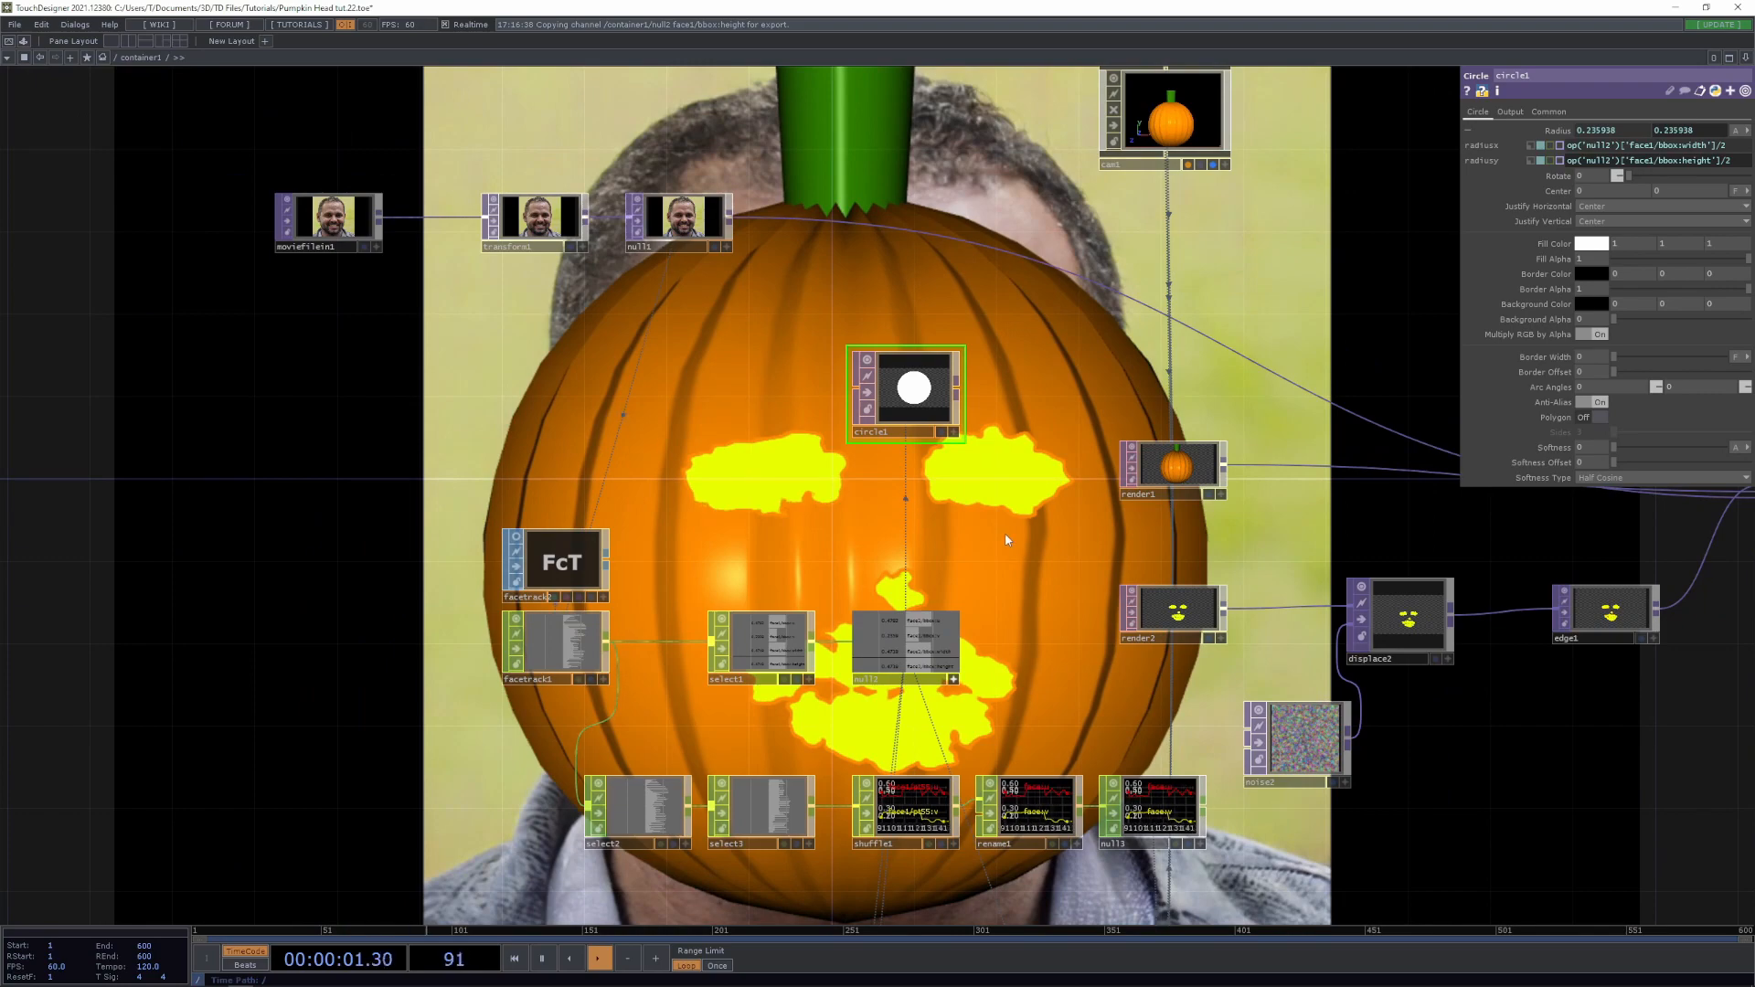
pyautogui.scroll(5, 1013, 578)
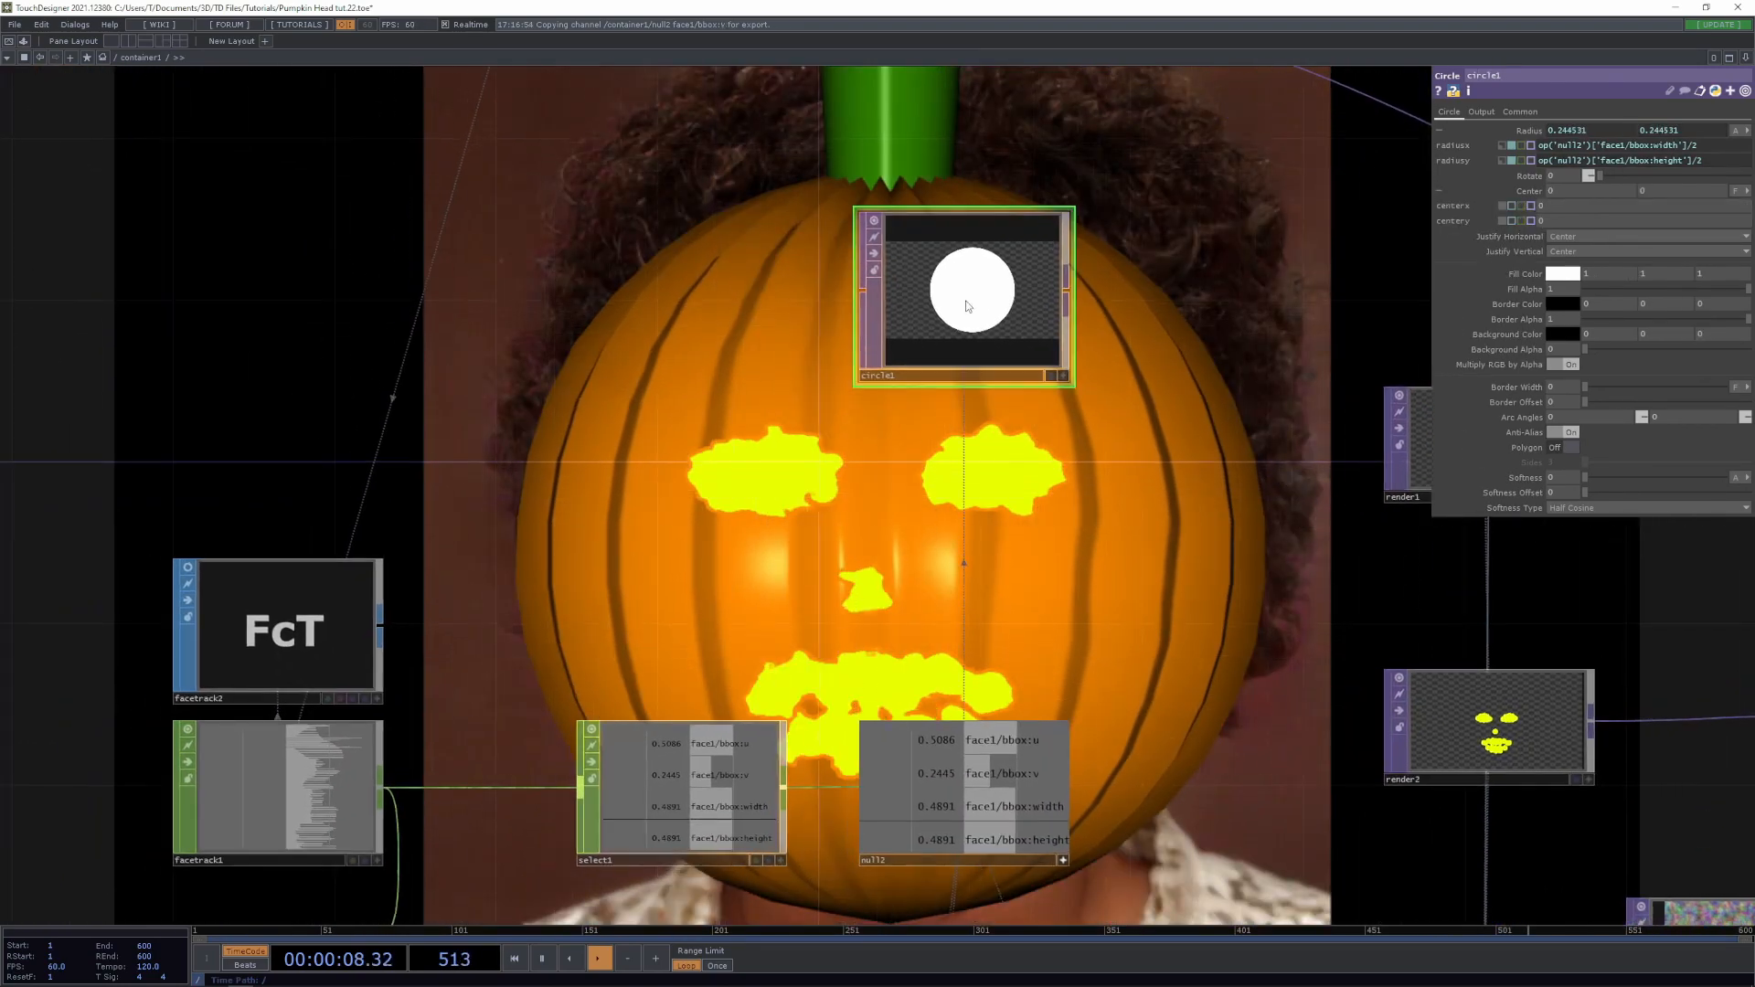
pyautogui.moveTo(1141, 364); pyautogui.dragTo(945, 551)
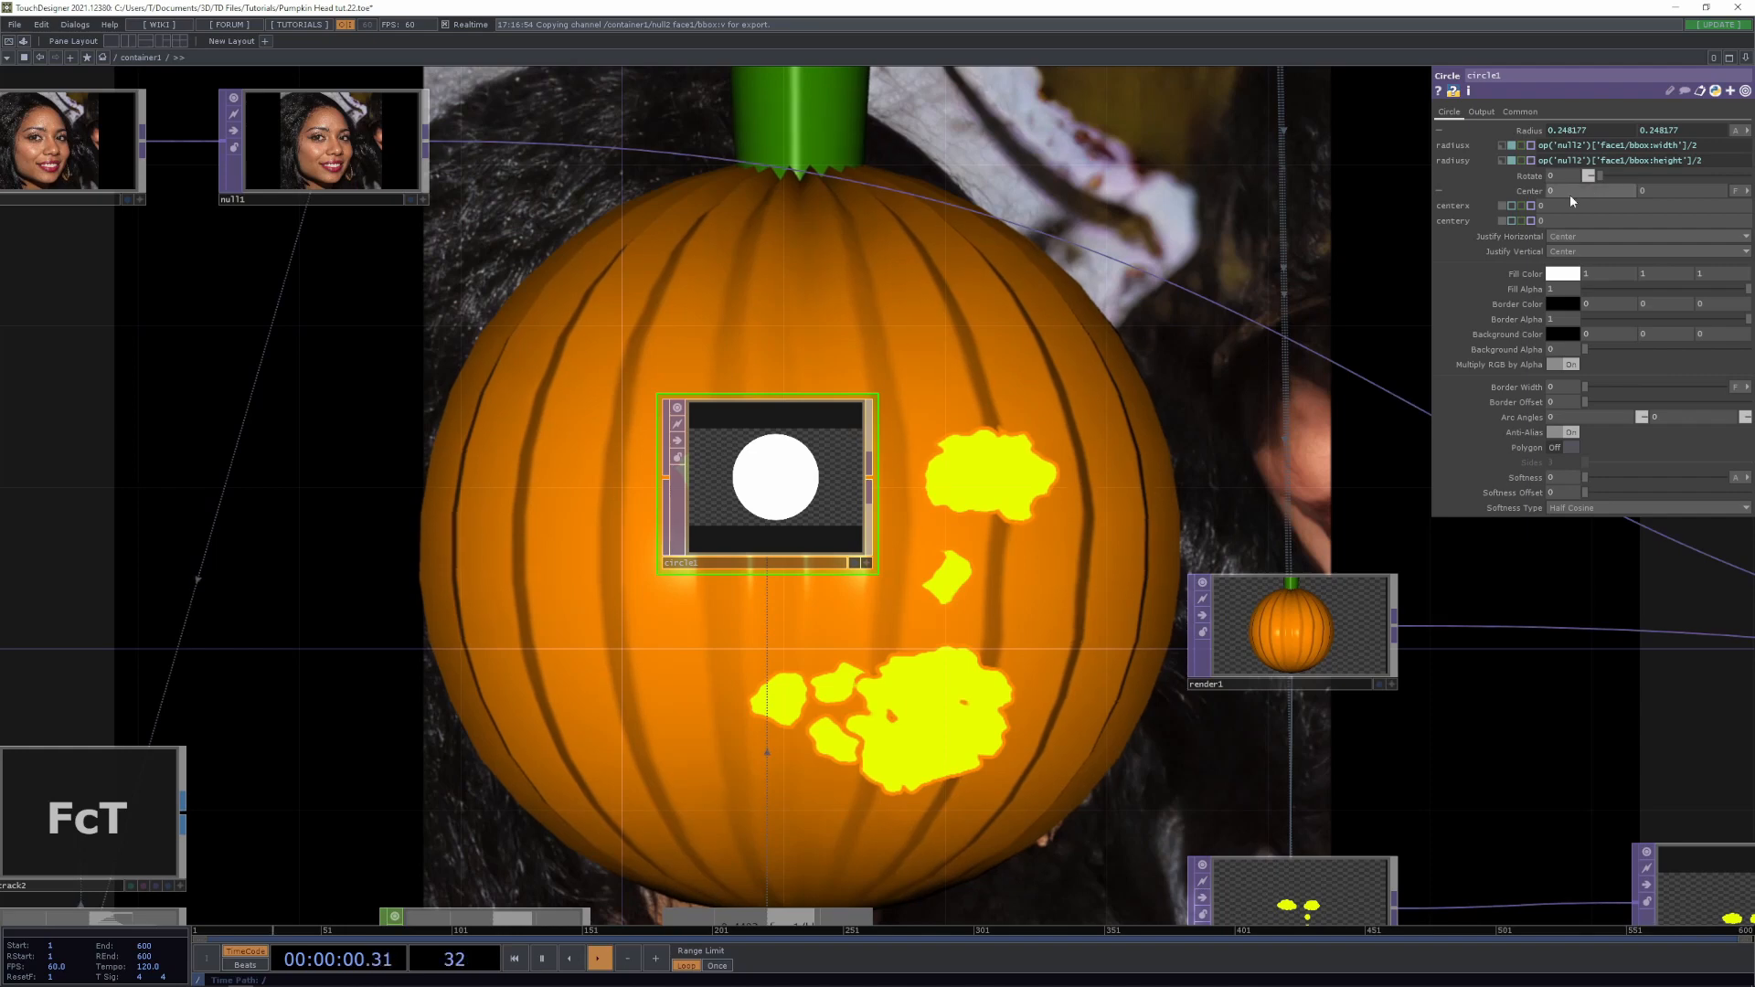
pyautogui.moveTo(1570, 192)
pyautogui.mouseDown(button='middle')
pyautogui.moveTo(1564, 173)
pyautogui.moveTo(1595, 172)
pyautogui.mouseUp(button='middle')
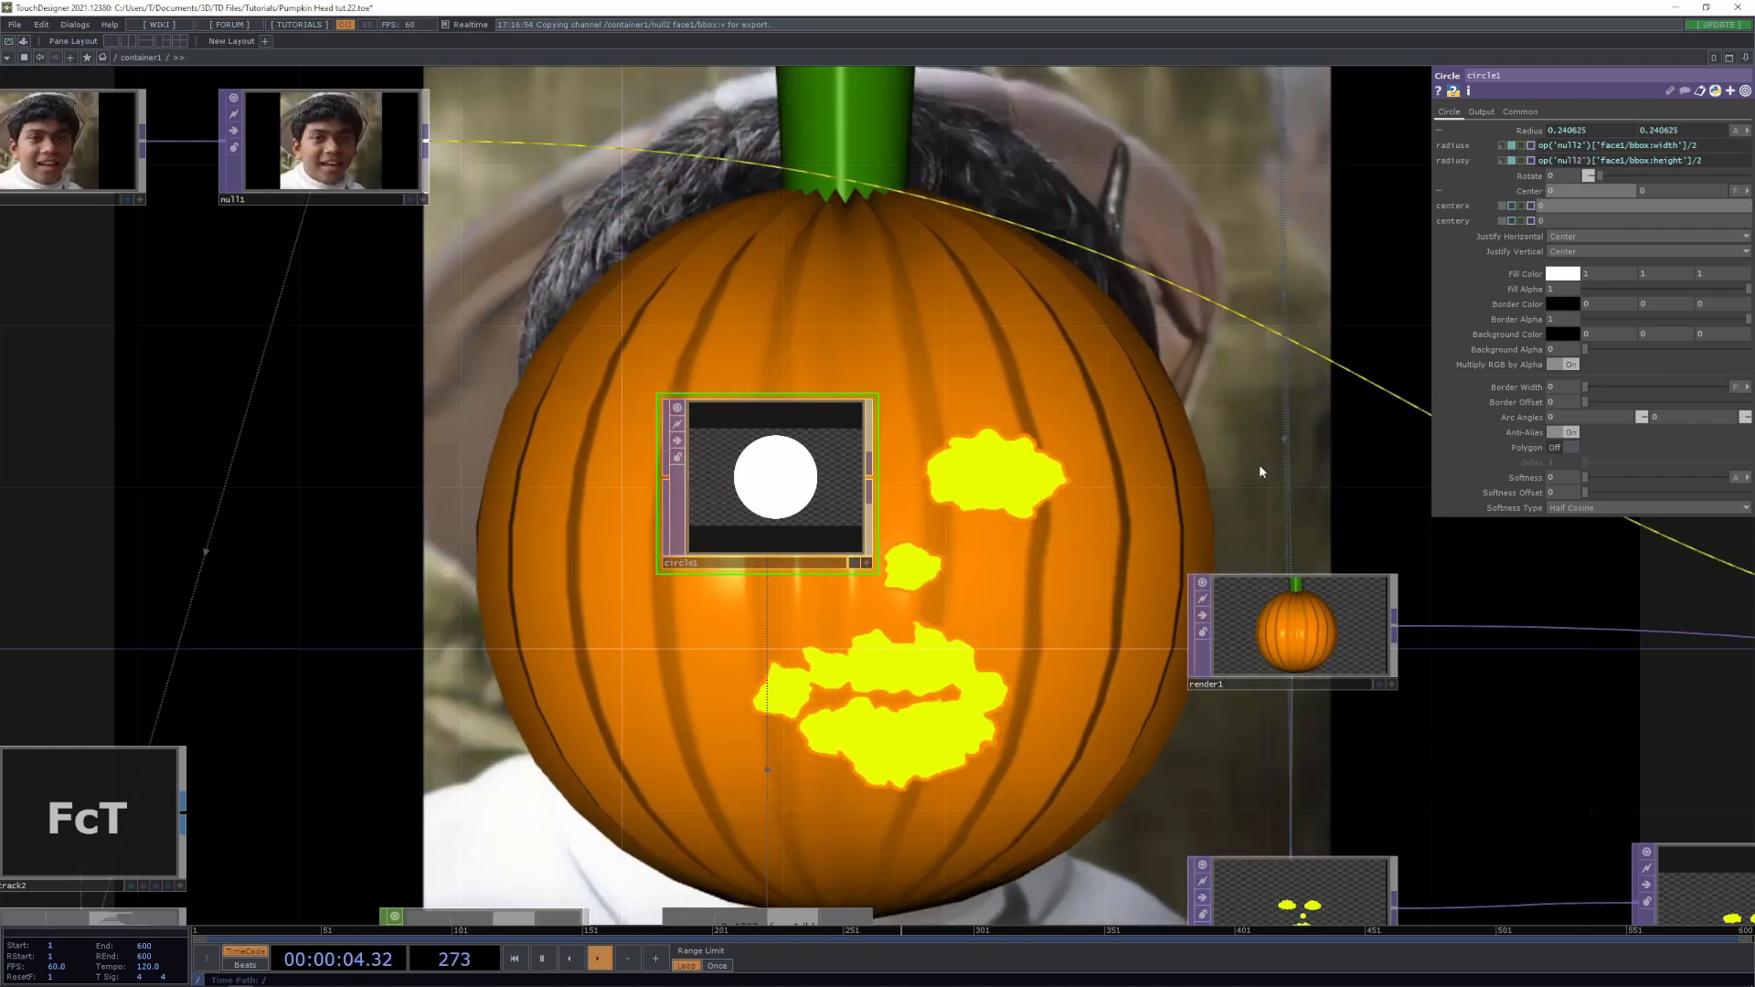
# Shift null2 to the right and branch a Math CHOP off select1, placing it above the bounding-box row
pyautogui.scroll(-4, 1054, 682)
pyautogui.scroll(4, 983, 674)
pyautogui.moveTo(1002, 697); pyautogui.dragTo(1056, 470)
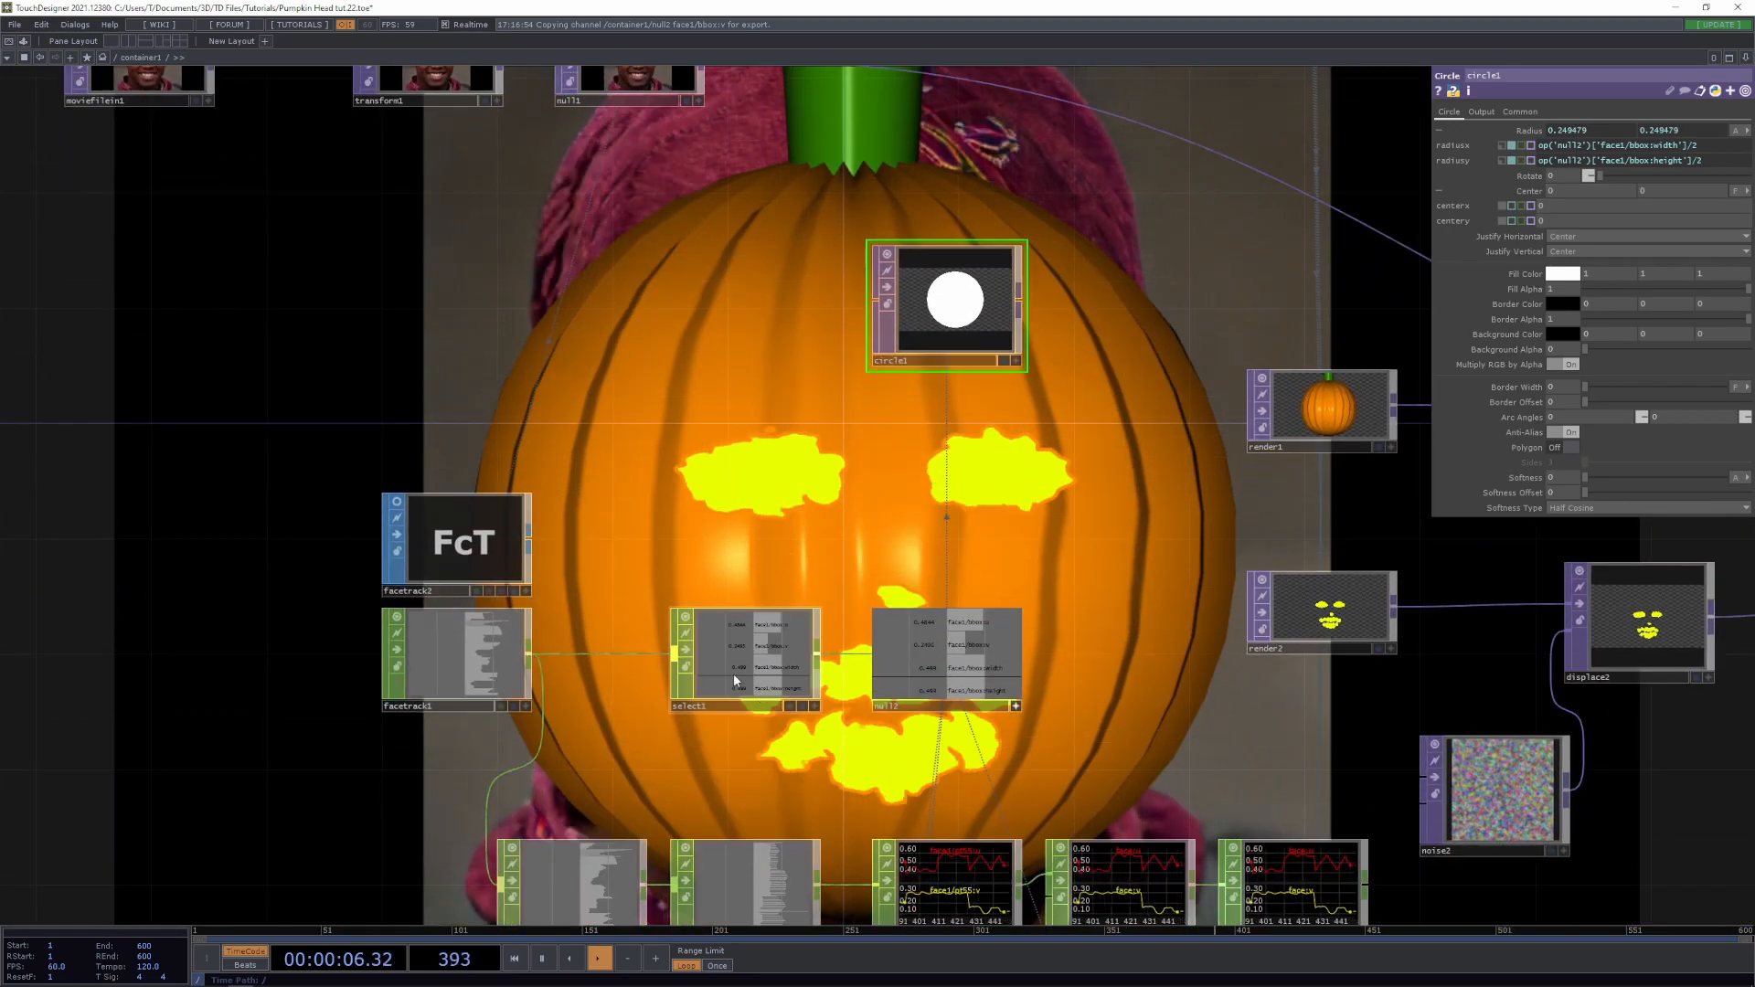
pyautogui.scroll(4, 770, 649)
pyautogui.moveTo(896, 517); pyautogui.dragTo(778, 608)
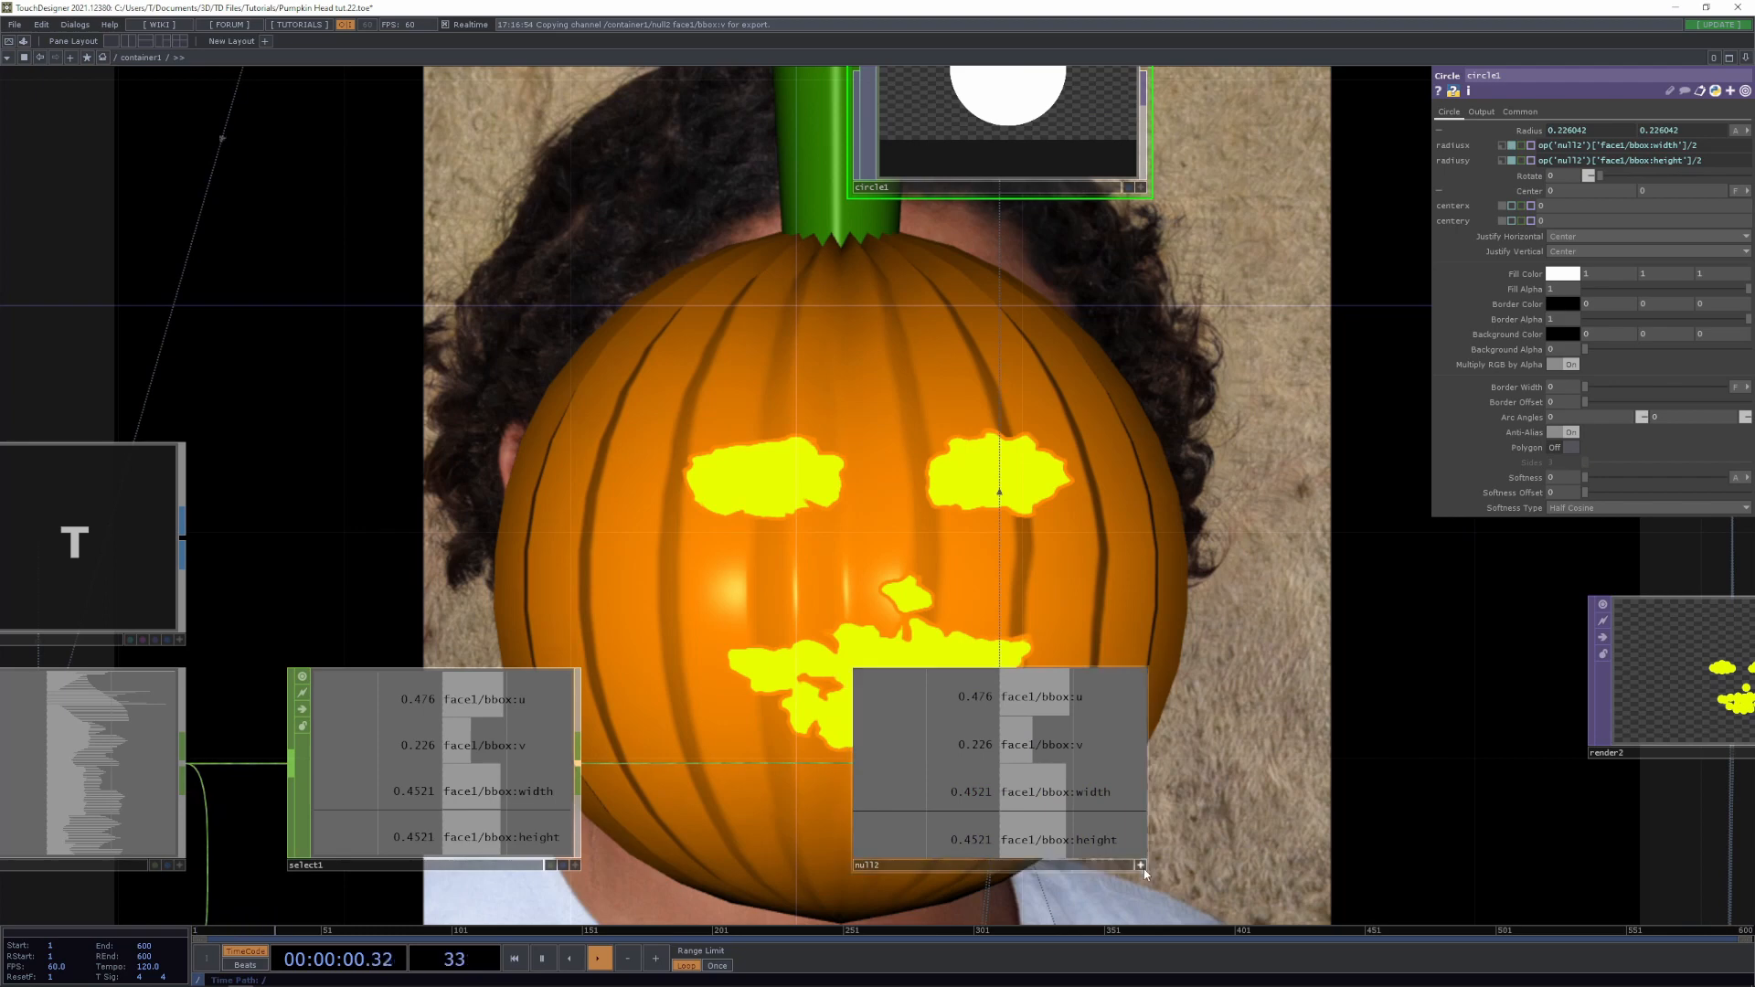
pyautogui.moveTo(578, 762); pyautogui.dragTo(584, 424)
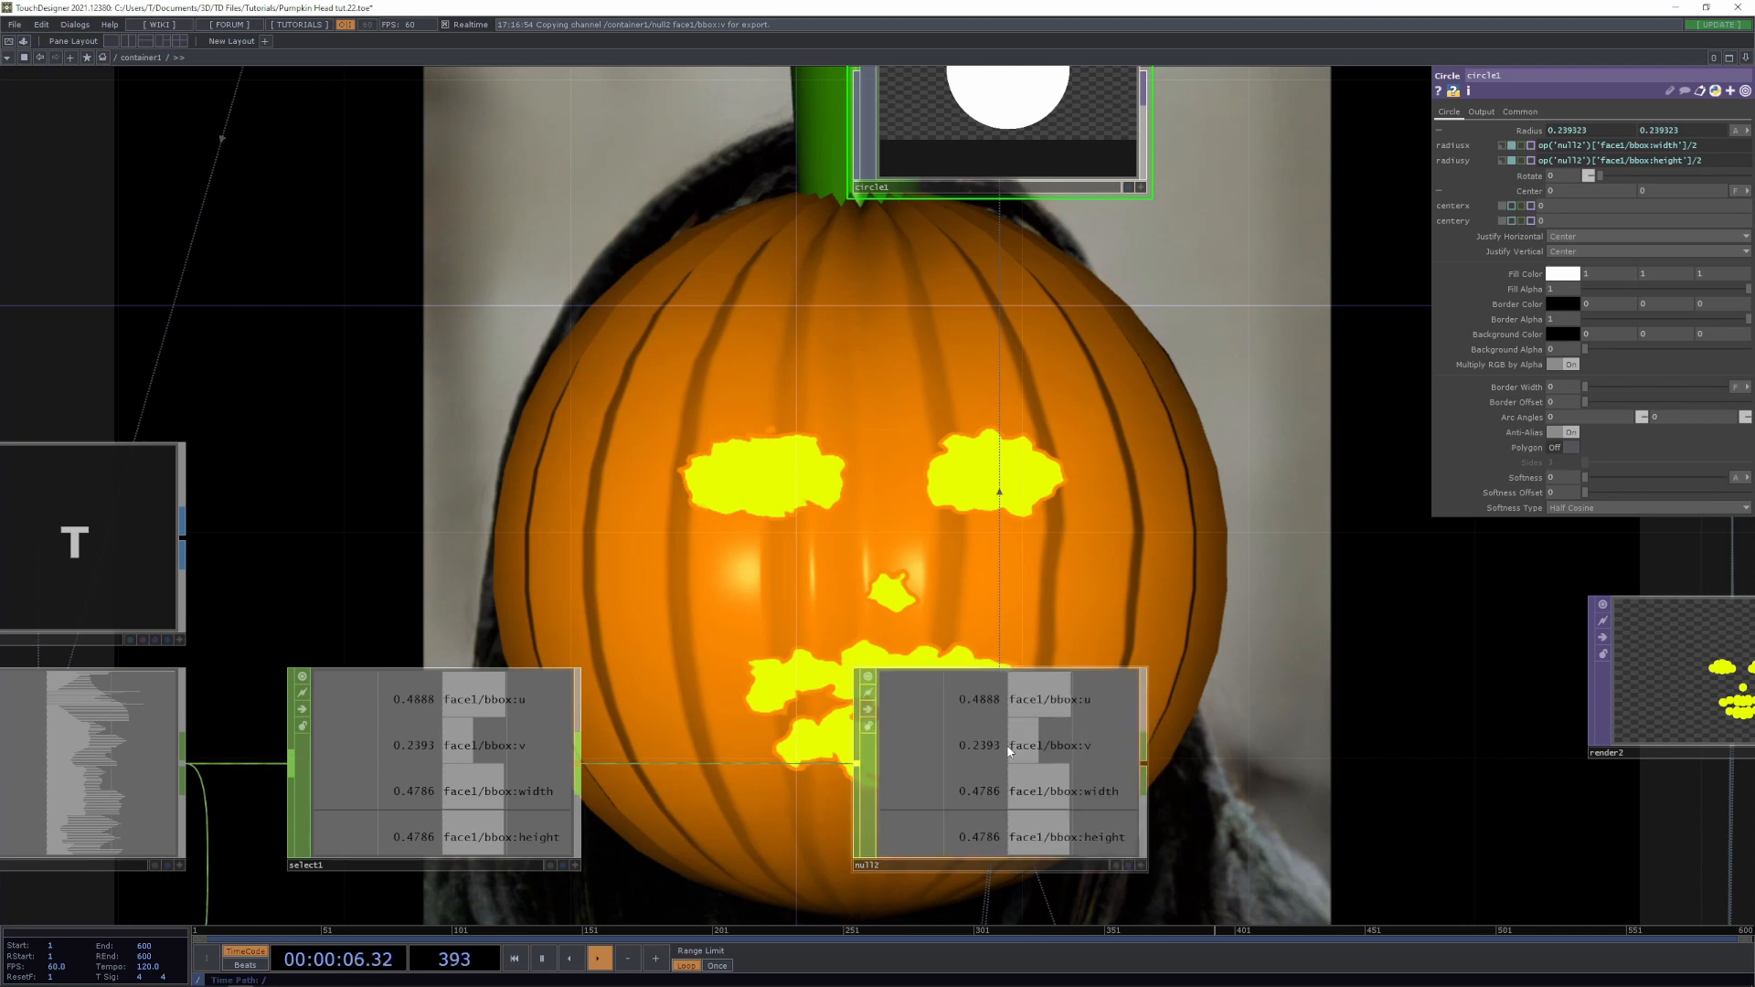
pyautogui.moveTo(1009, 749); pyautogui.dragTo(1123, 750)
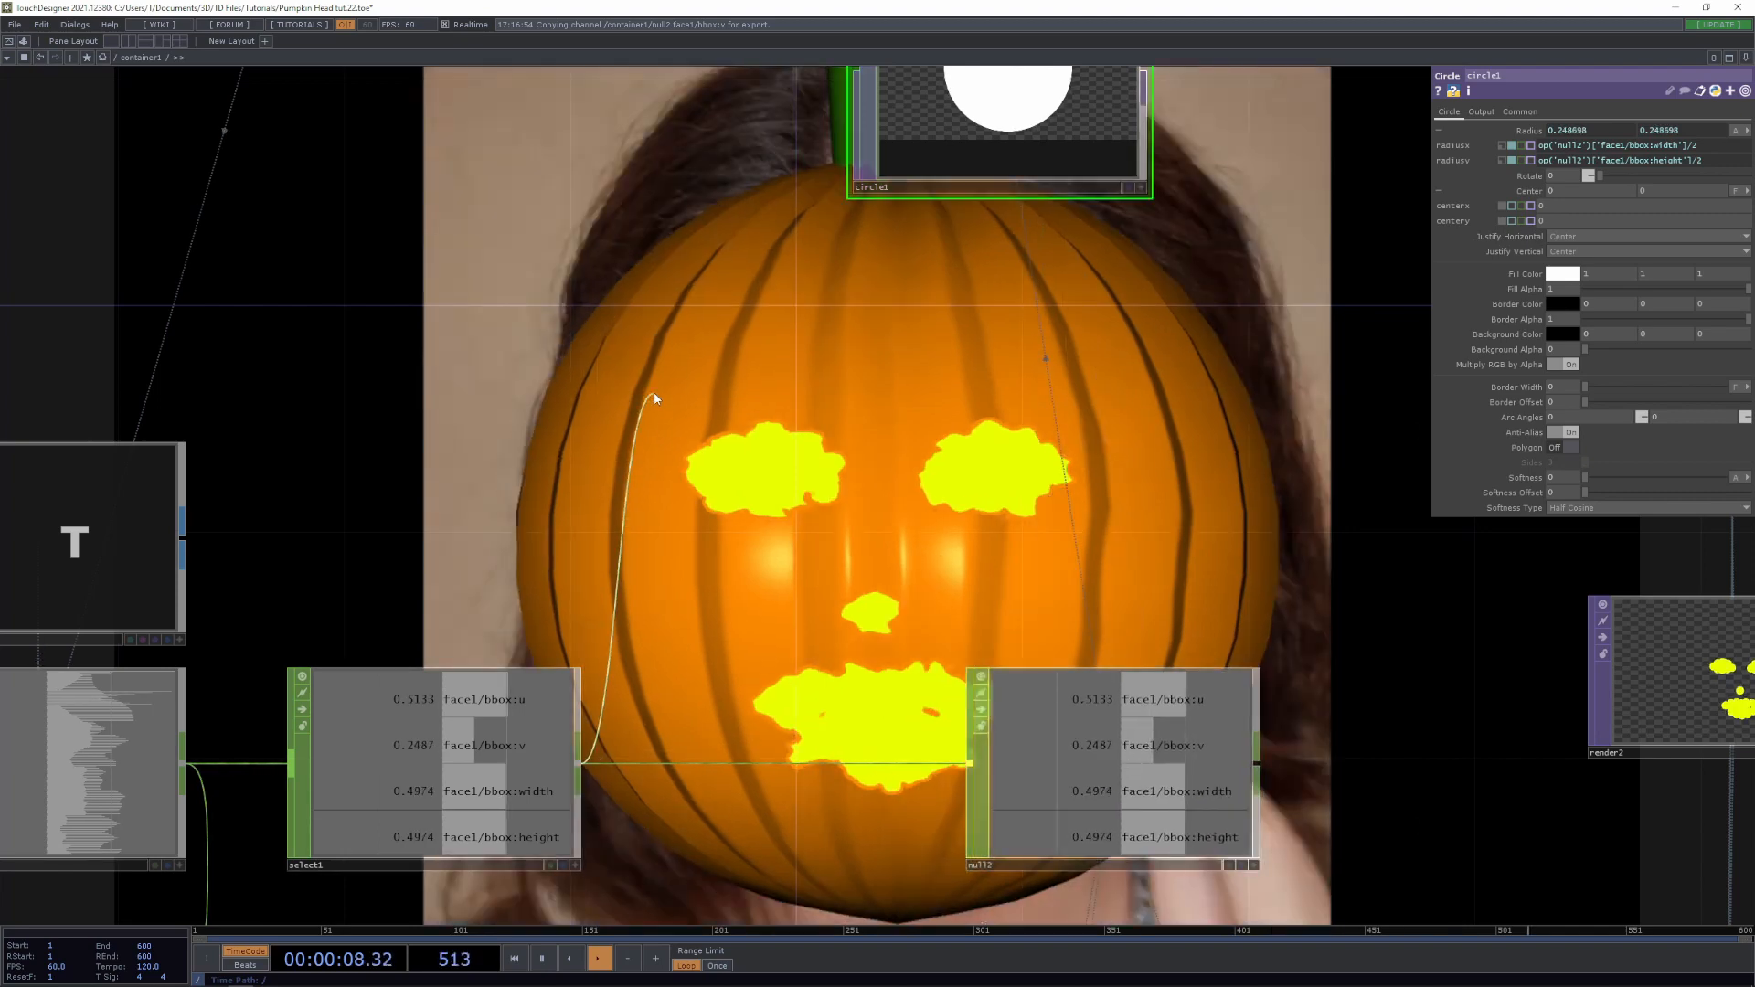
pyautogui.press('Tab')
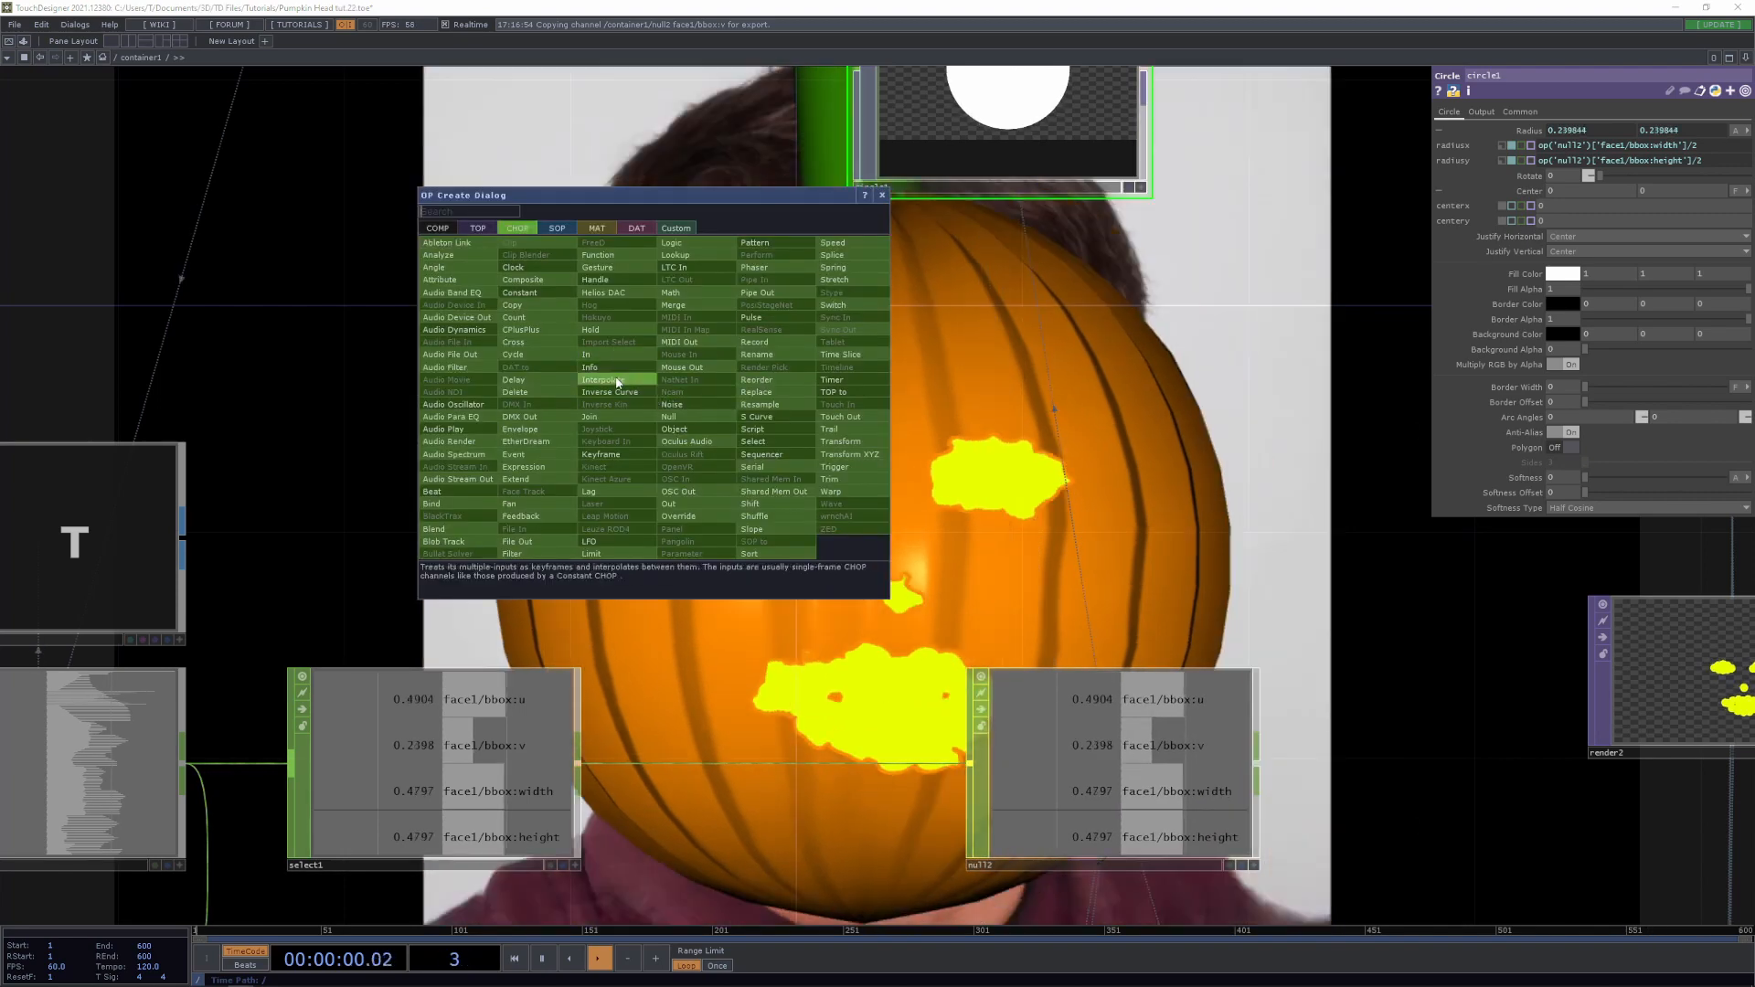
pyautogui.click(670, 292)
pyautogui.click(684, 395)
pyautogui.moveTo(635, 391); pyautogui.dragTo(691, 448)
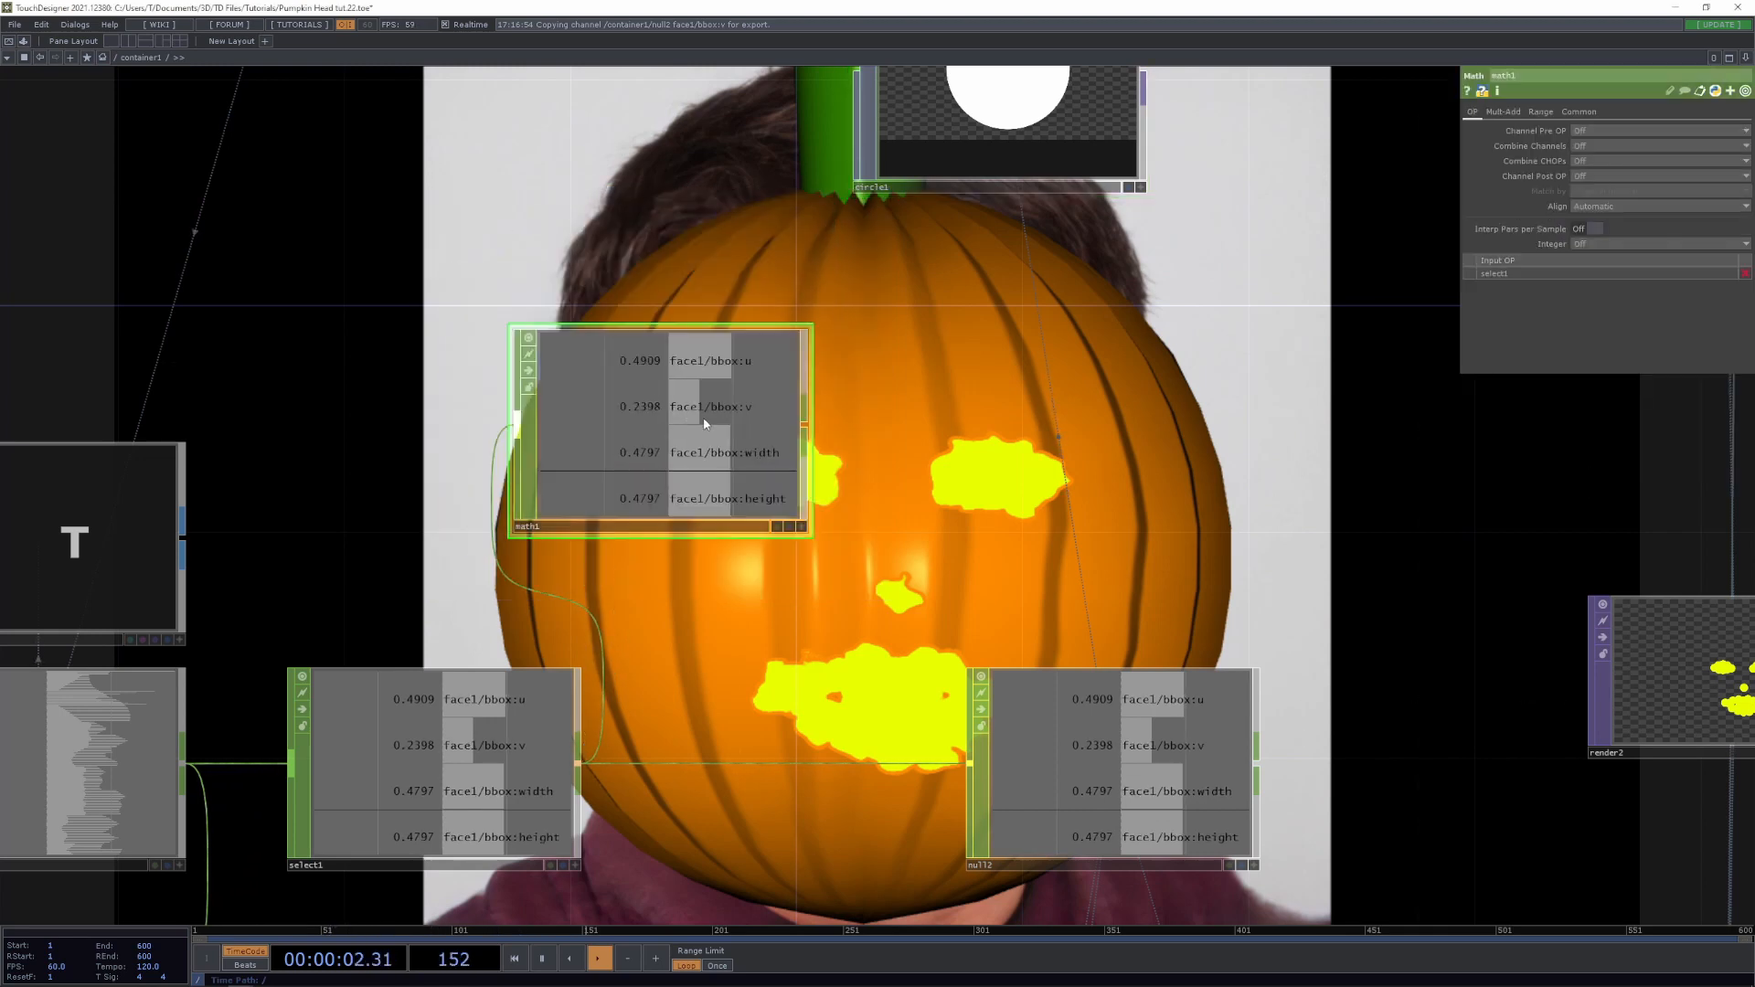
# Limit math1 to the position channels by setting its Scope to *bbox:[uv]
pyautogui.click(1576, 114)
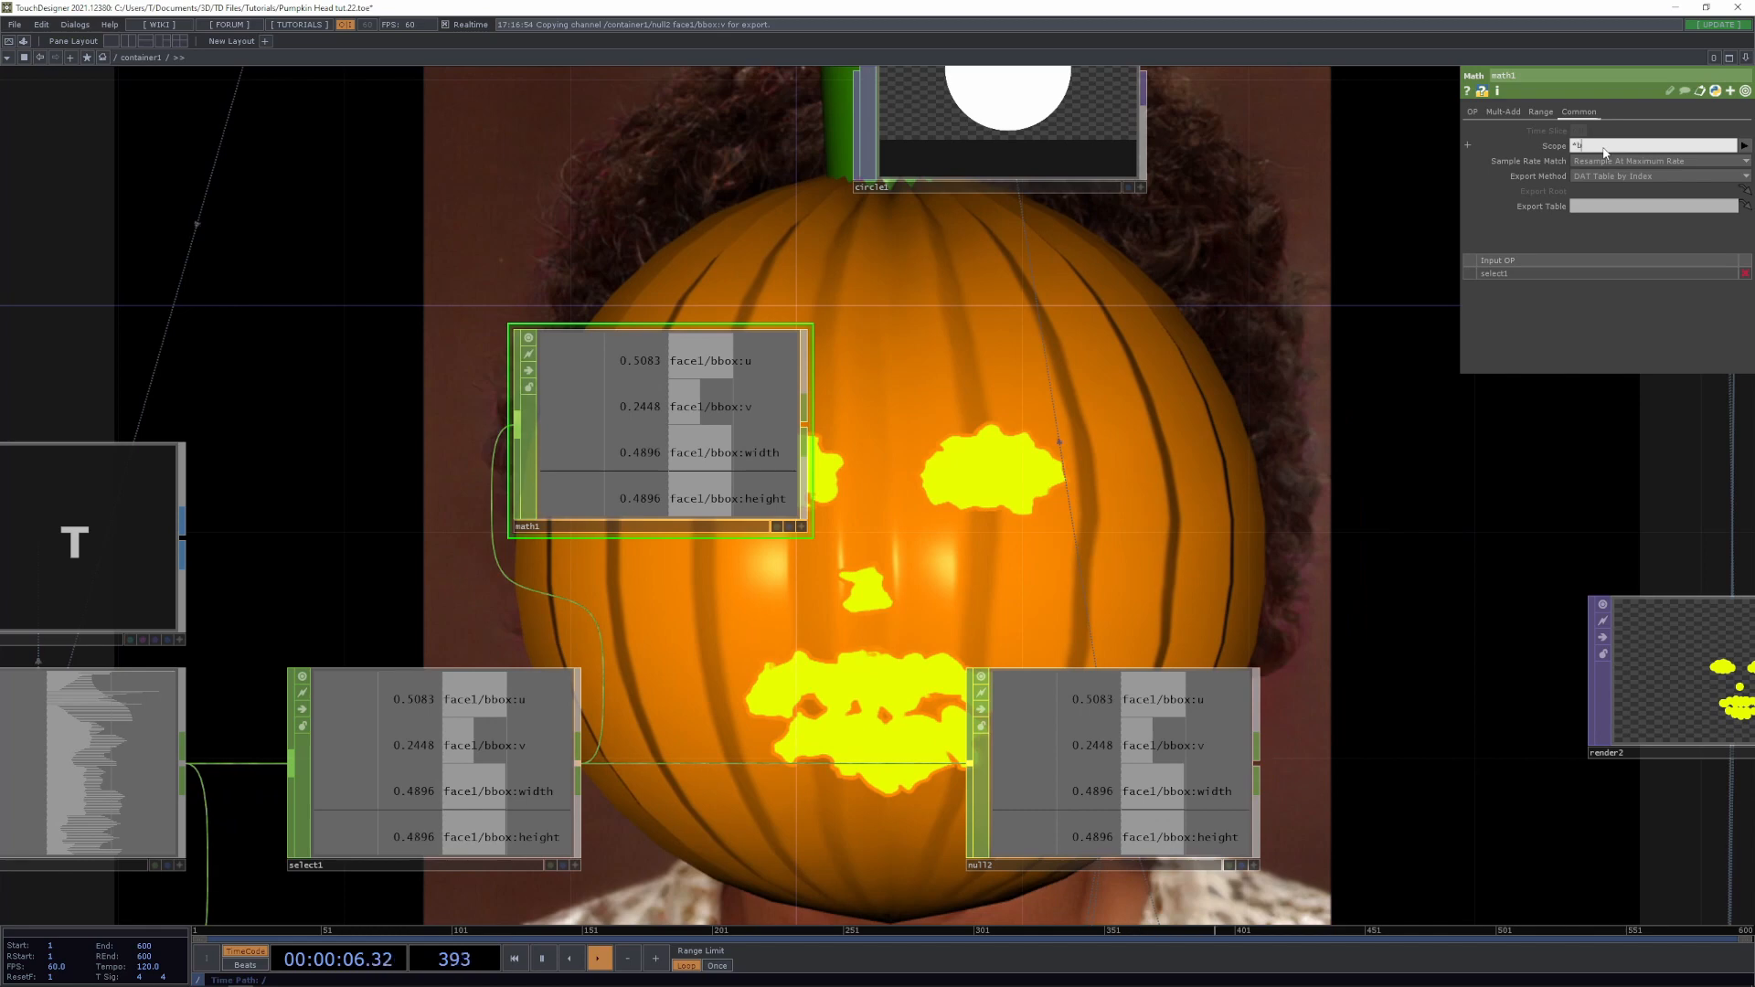
pyautogui.click(1603, 149)
pyautogui.write('*bbox:[uv]')
pyautogui.press('Return')
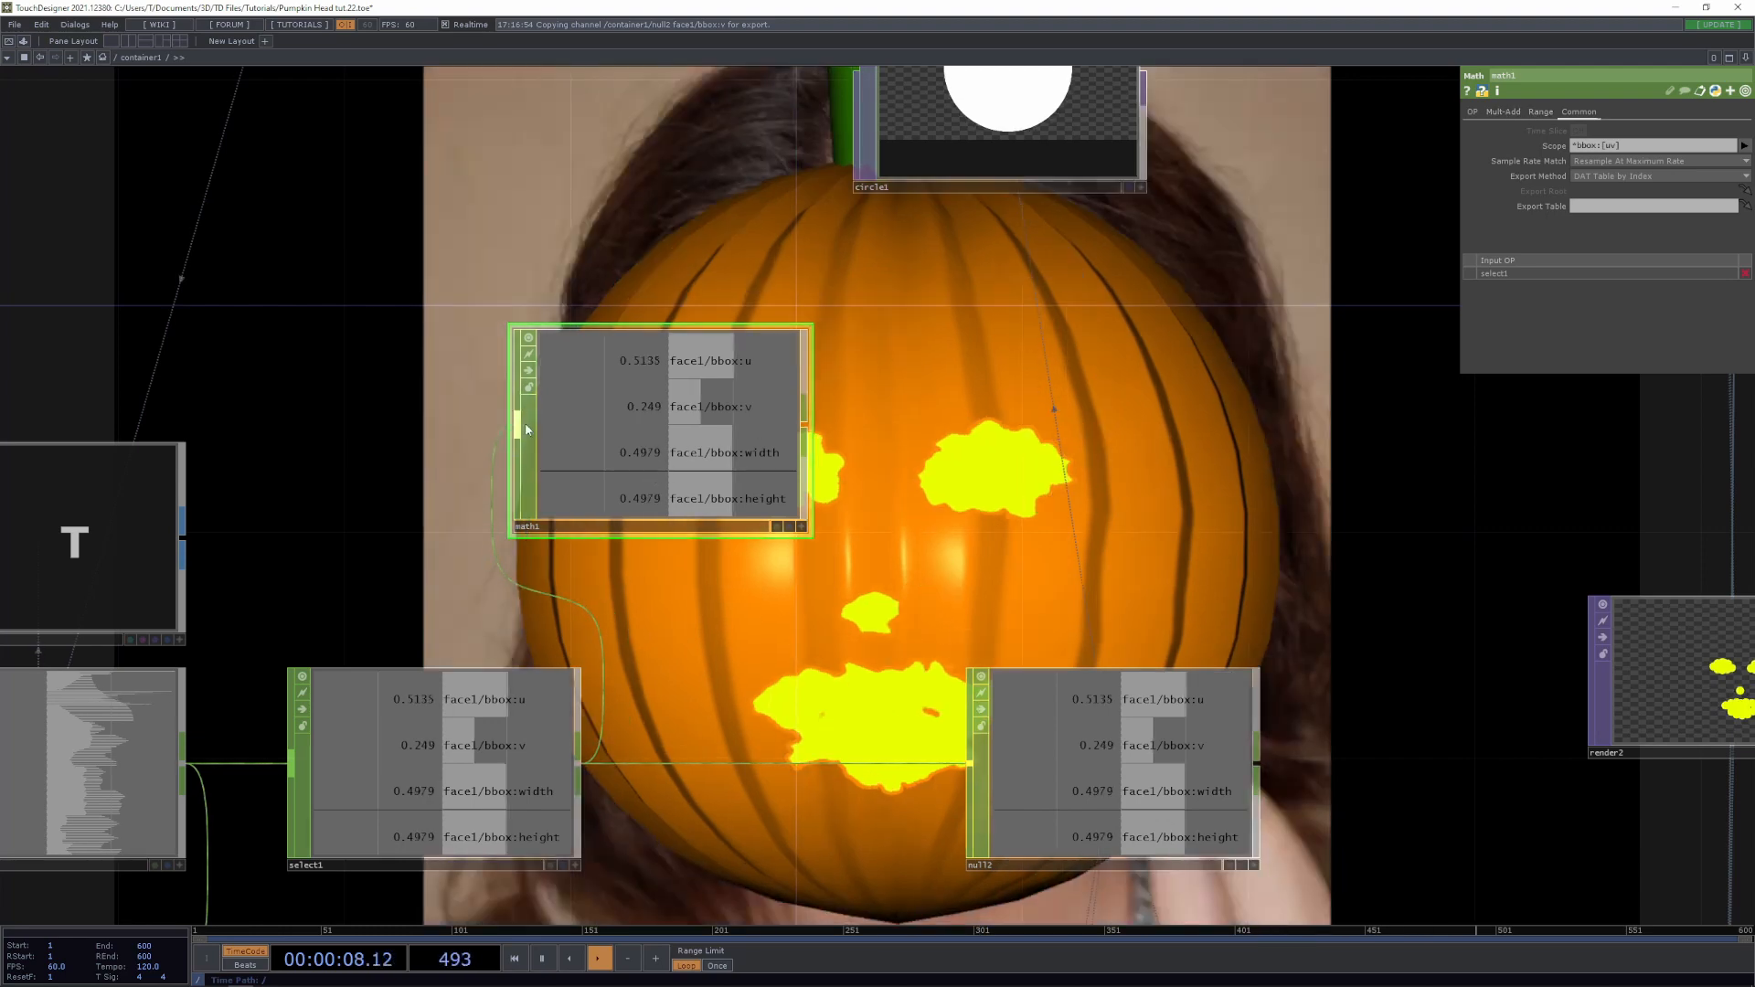
# Set math1's To Range to -0.5 and 0.4
pyautogui.click(1543, 115)
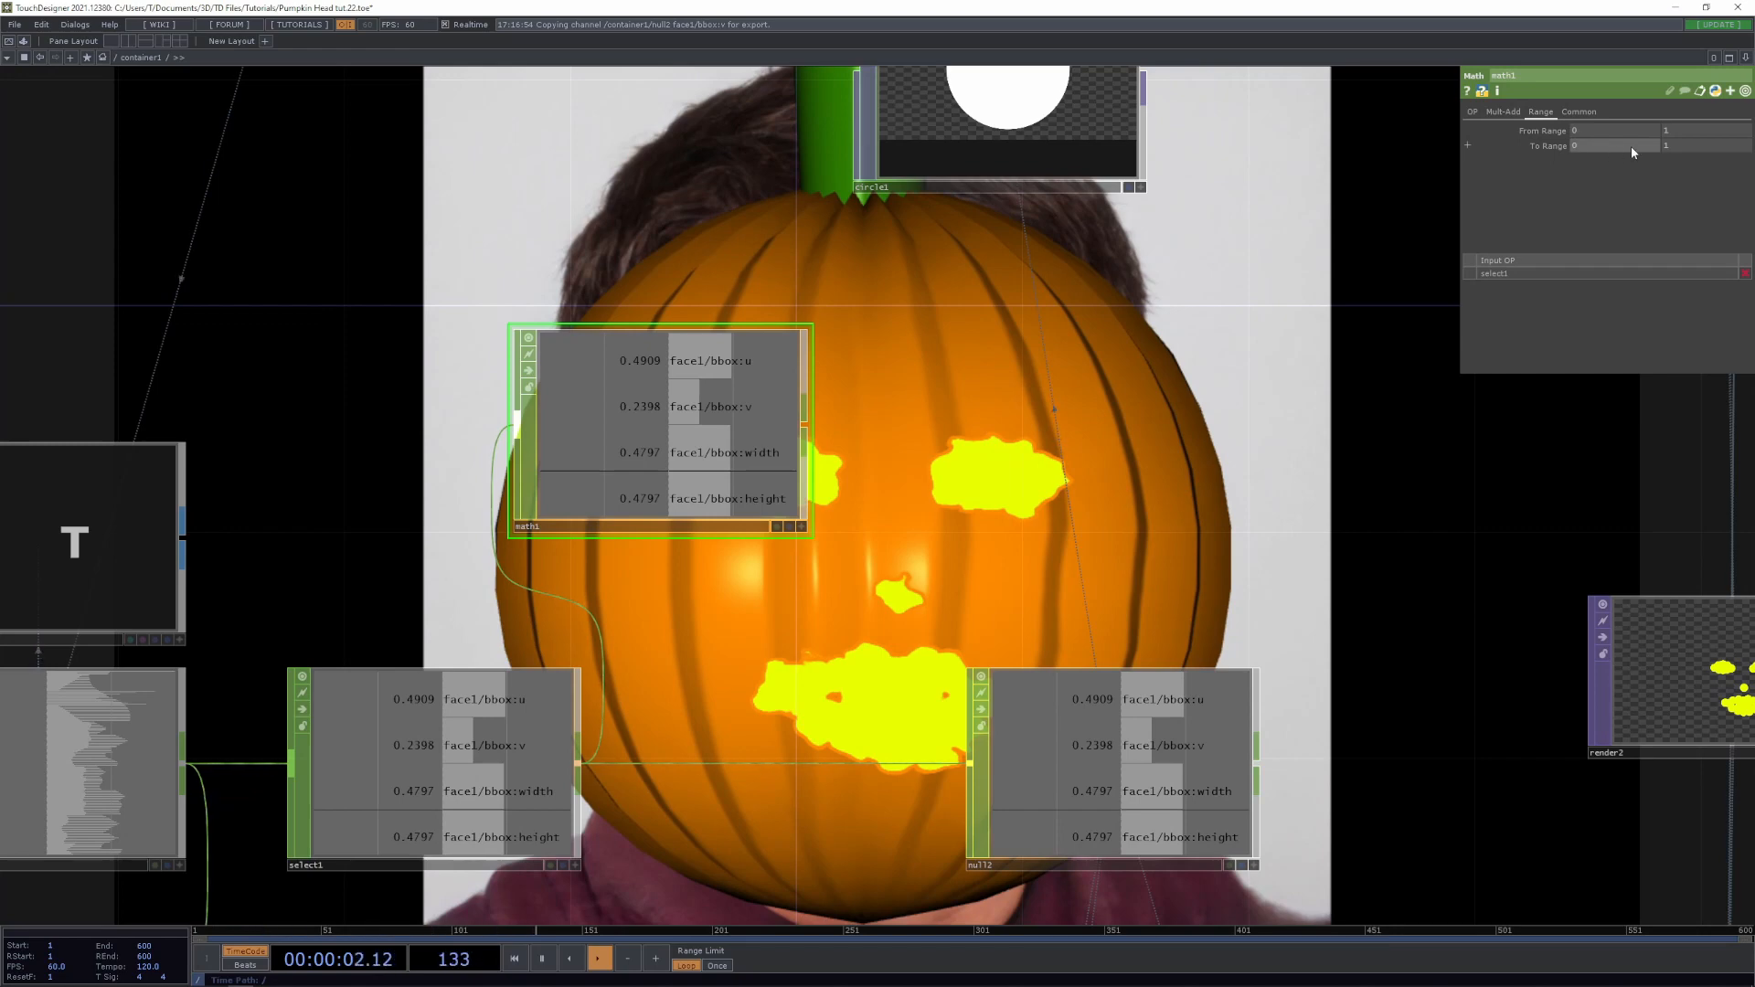
pyautogui.moveTo(1633, 153); pyautogui.dragTo(1609, 146, button='middle')
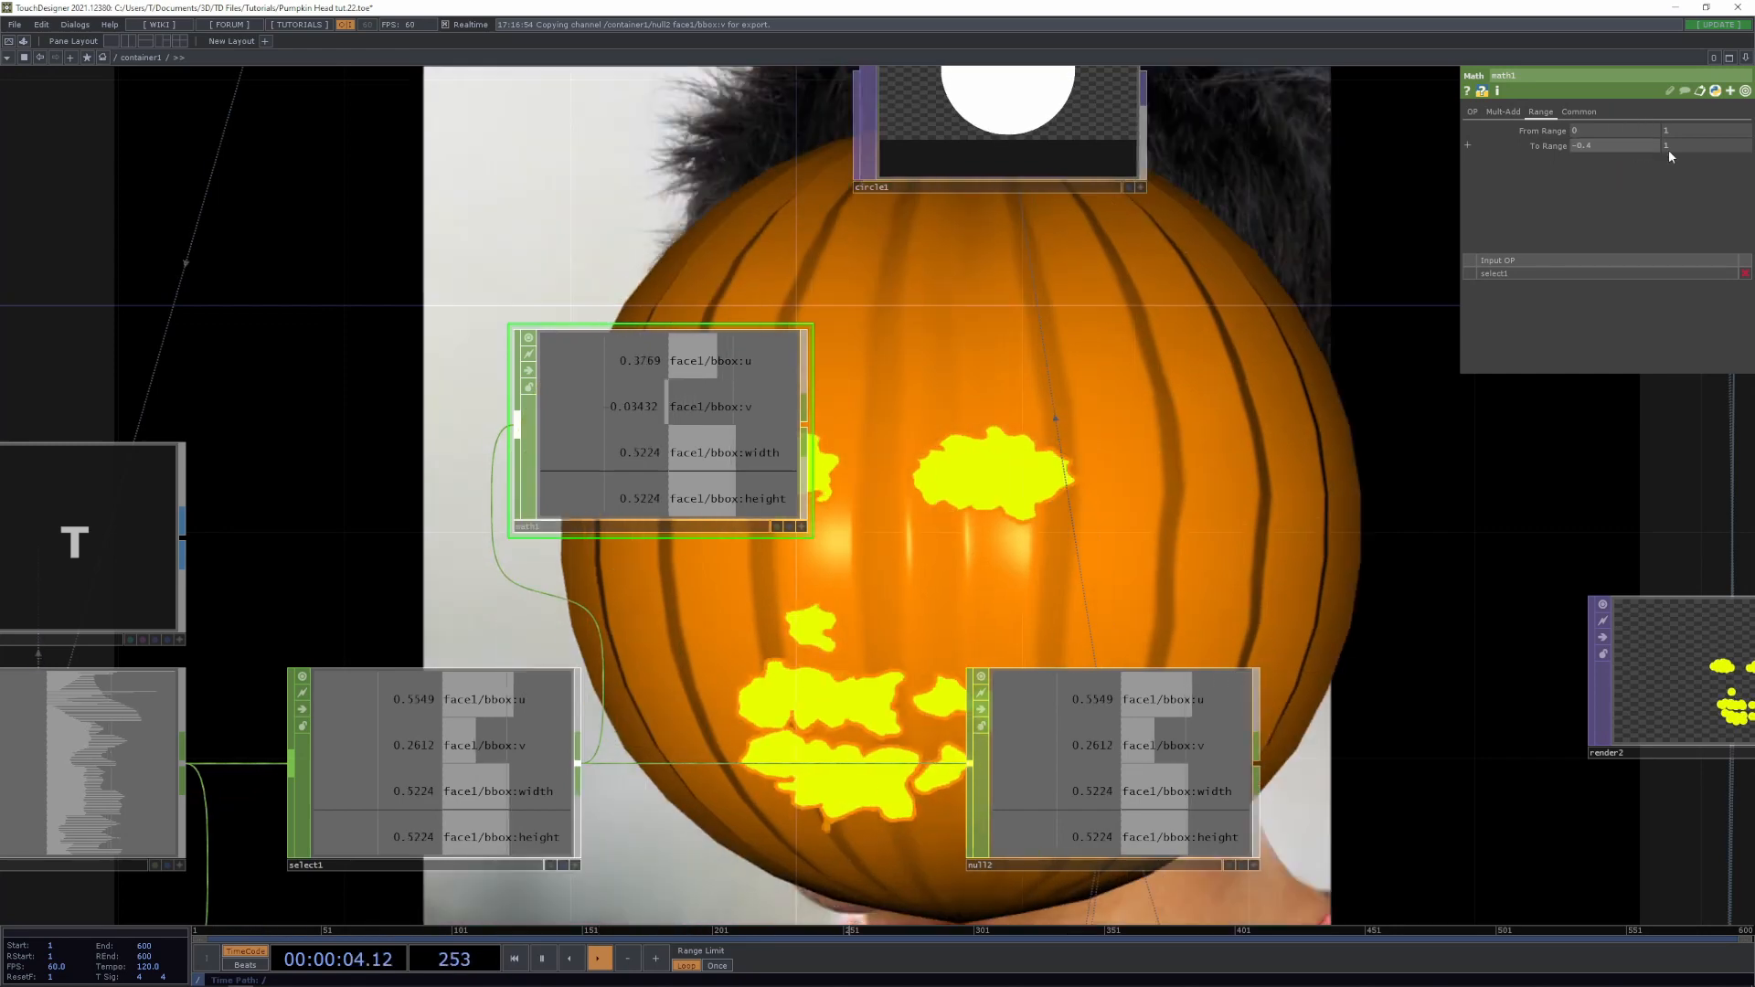
pyautogui.moveTo(1712, 146); pyautogui.dragTo(1698, 124, button='middle')
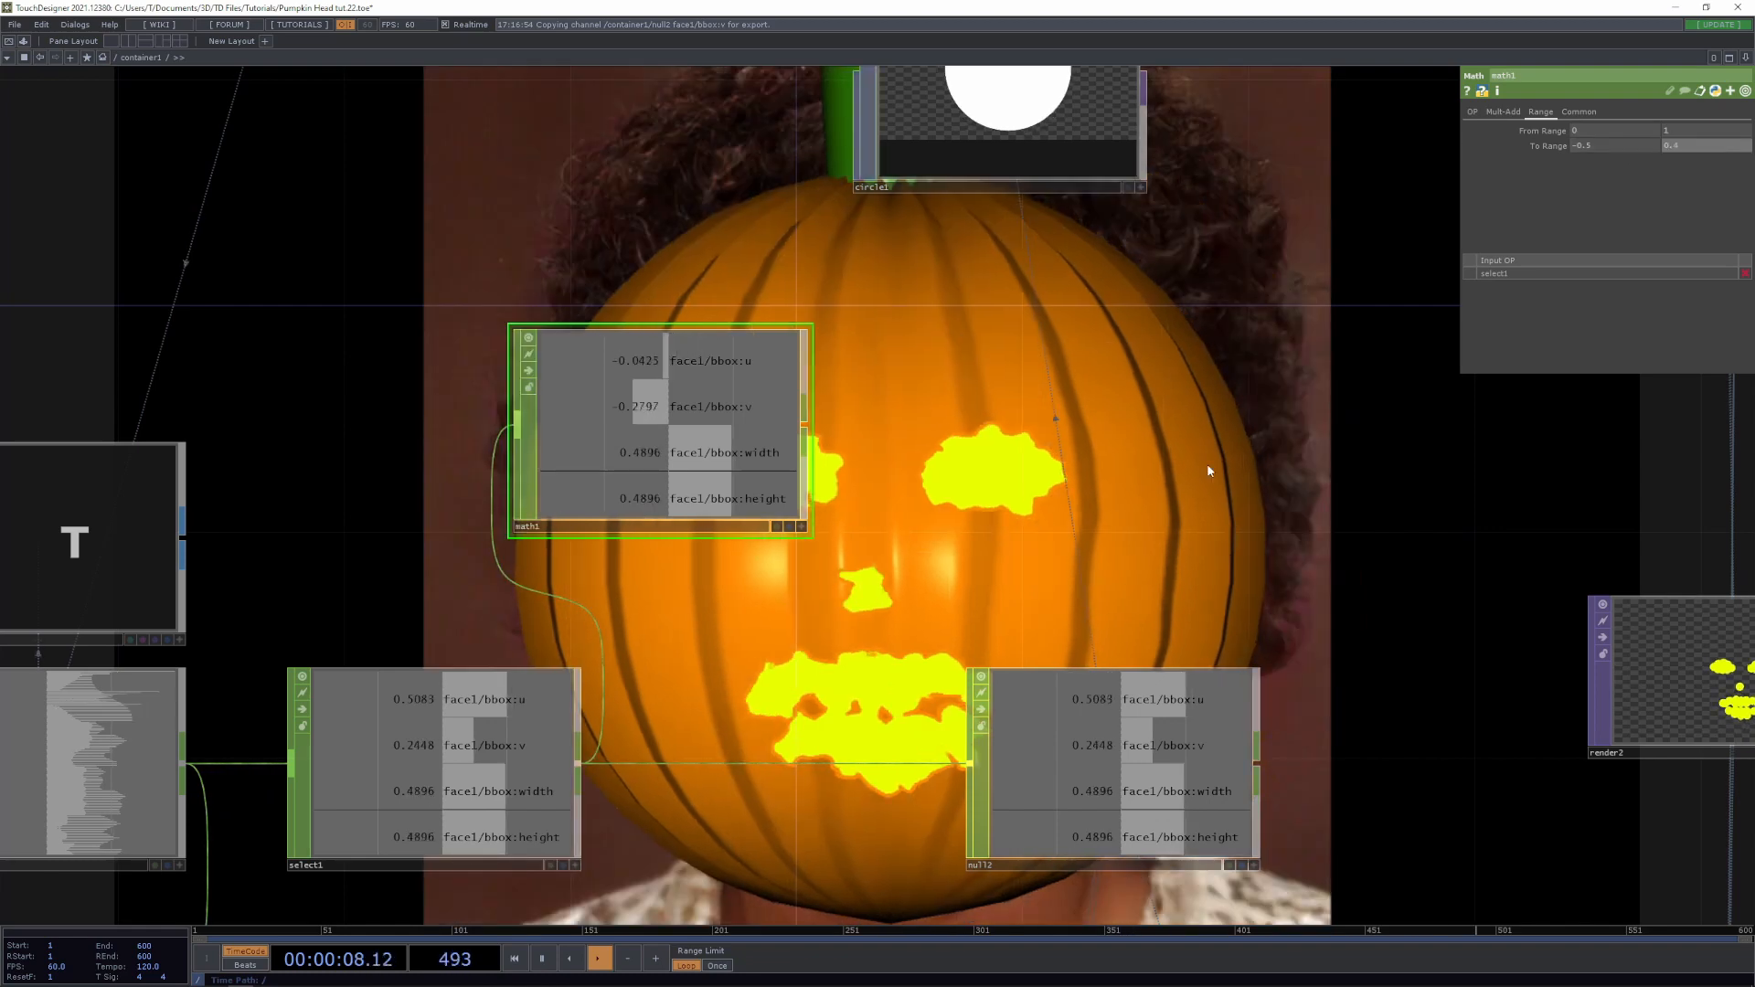
# Reference math1's face1/bbox:u and face1/bbox:v channels in circle1's Center X and Center Y
pyautogui.press('h')
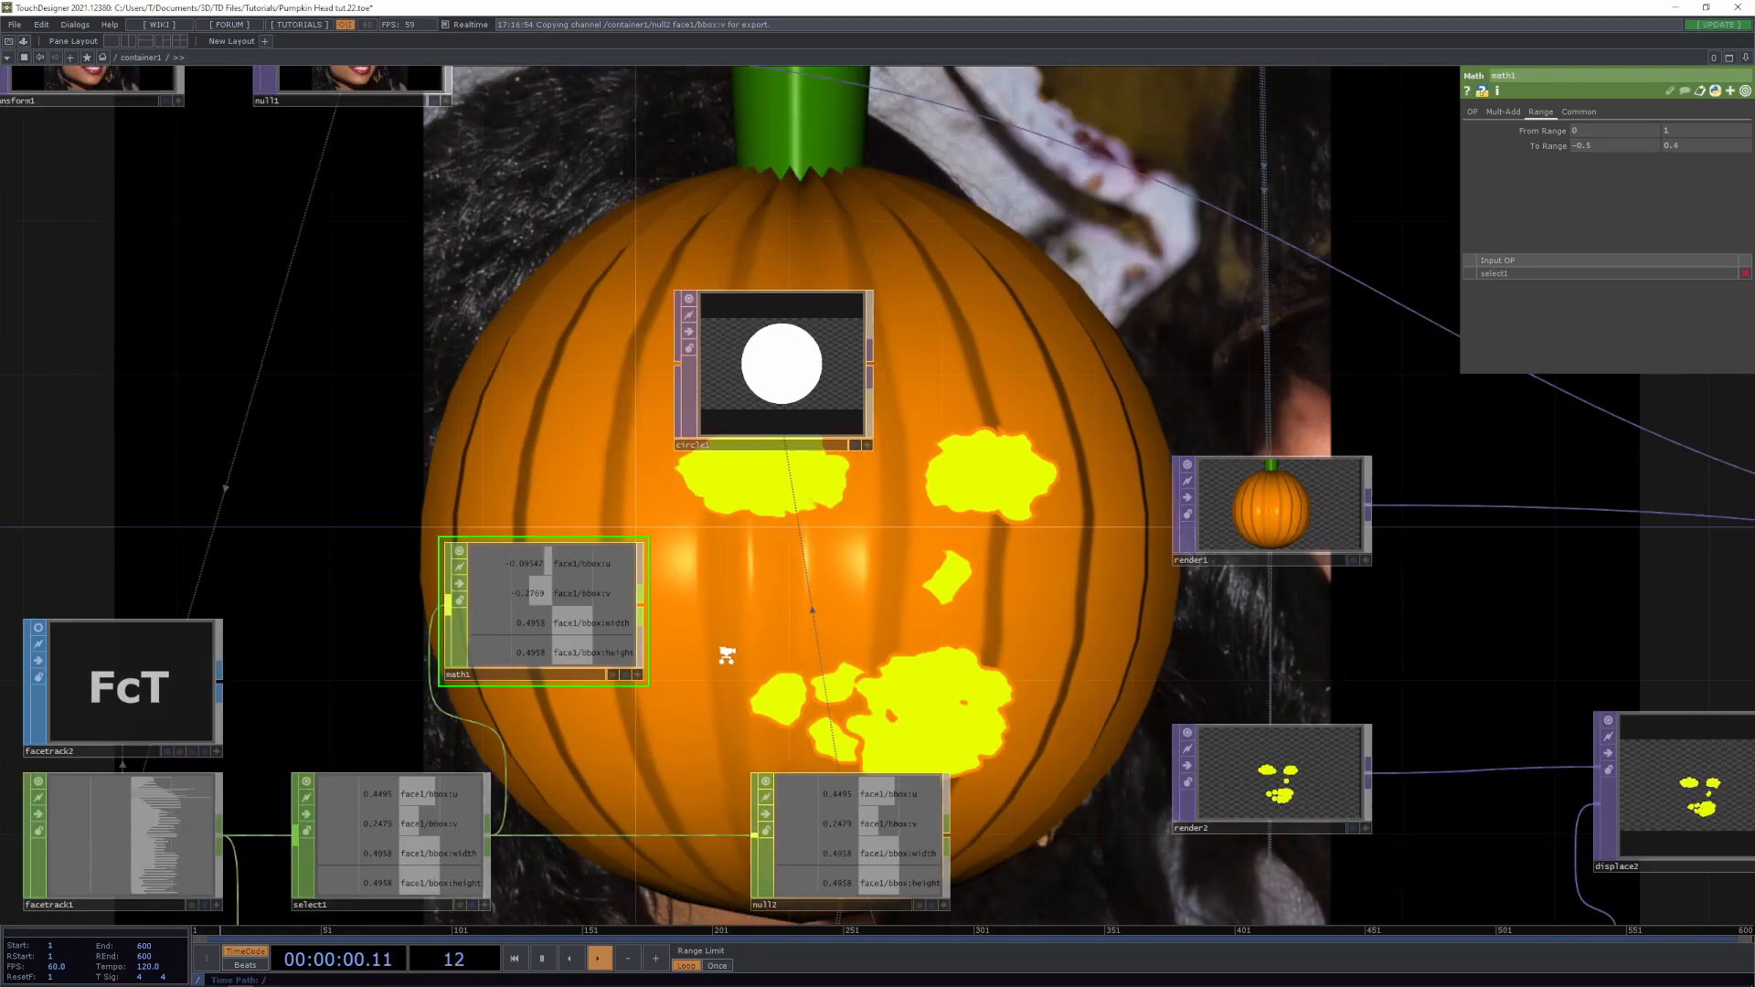
pyautogui.click(760, 436)
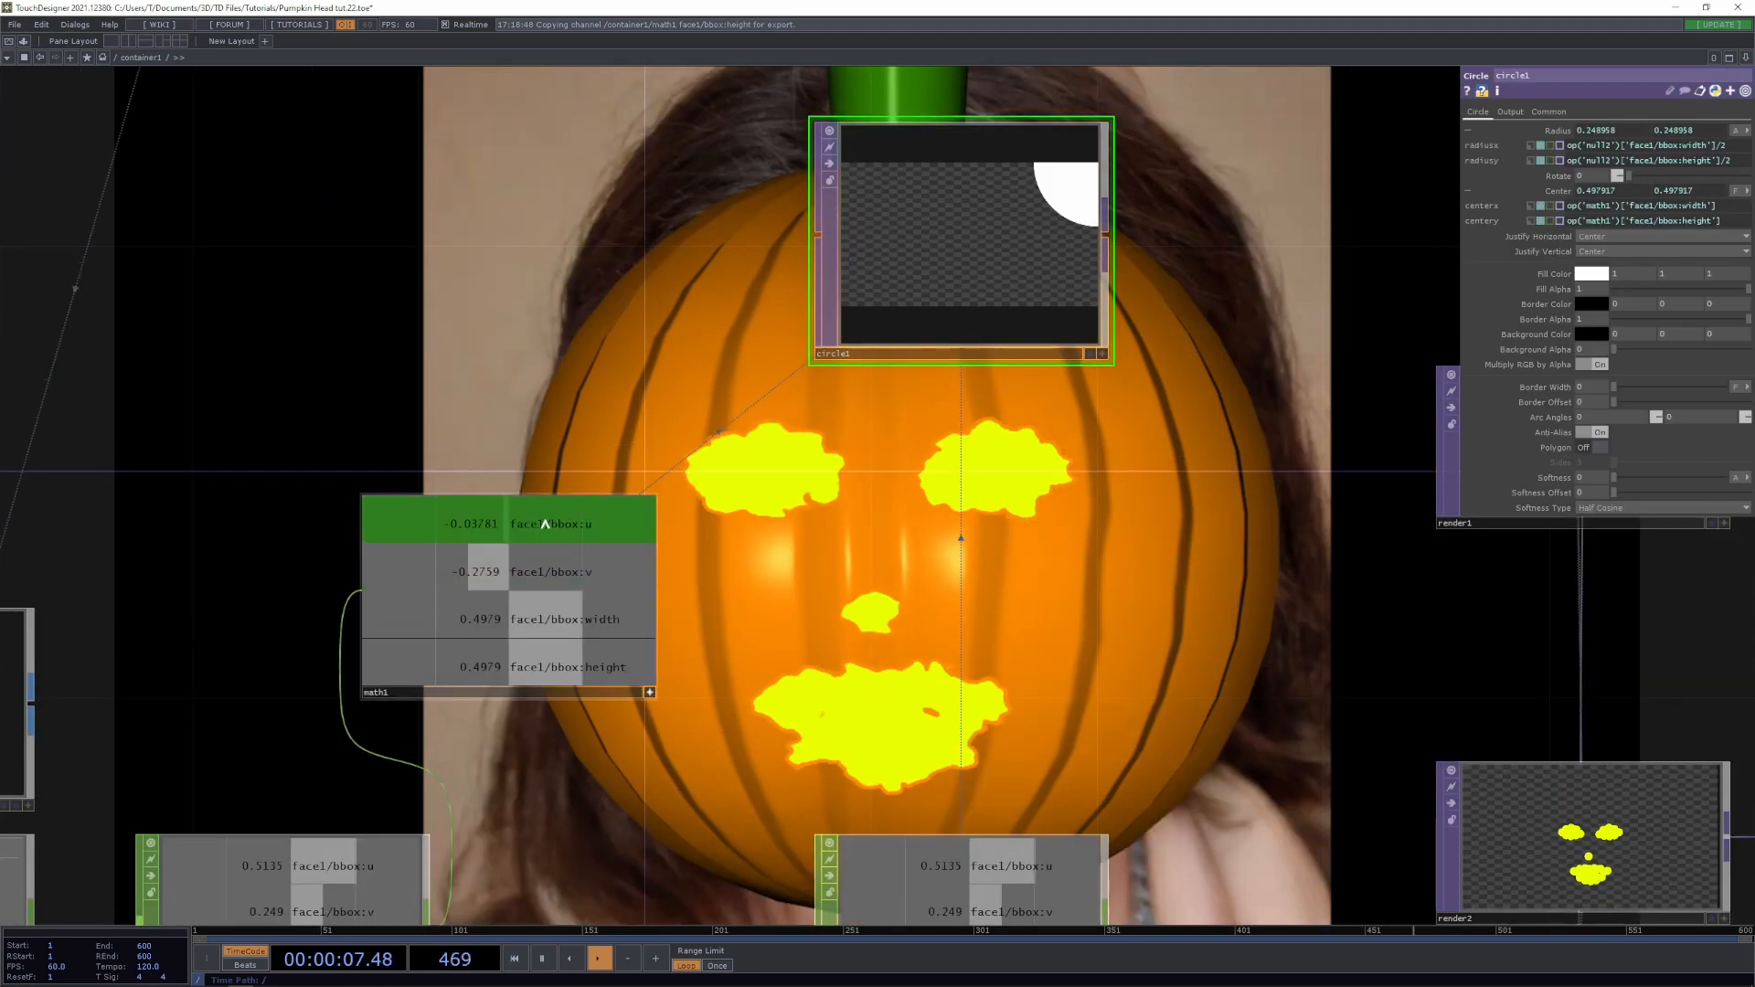
pyautogui.moveTo(535, 524); pyautogui.dragTo(1598, 190)
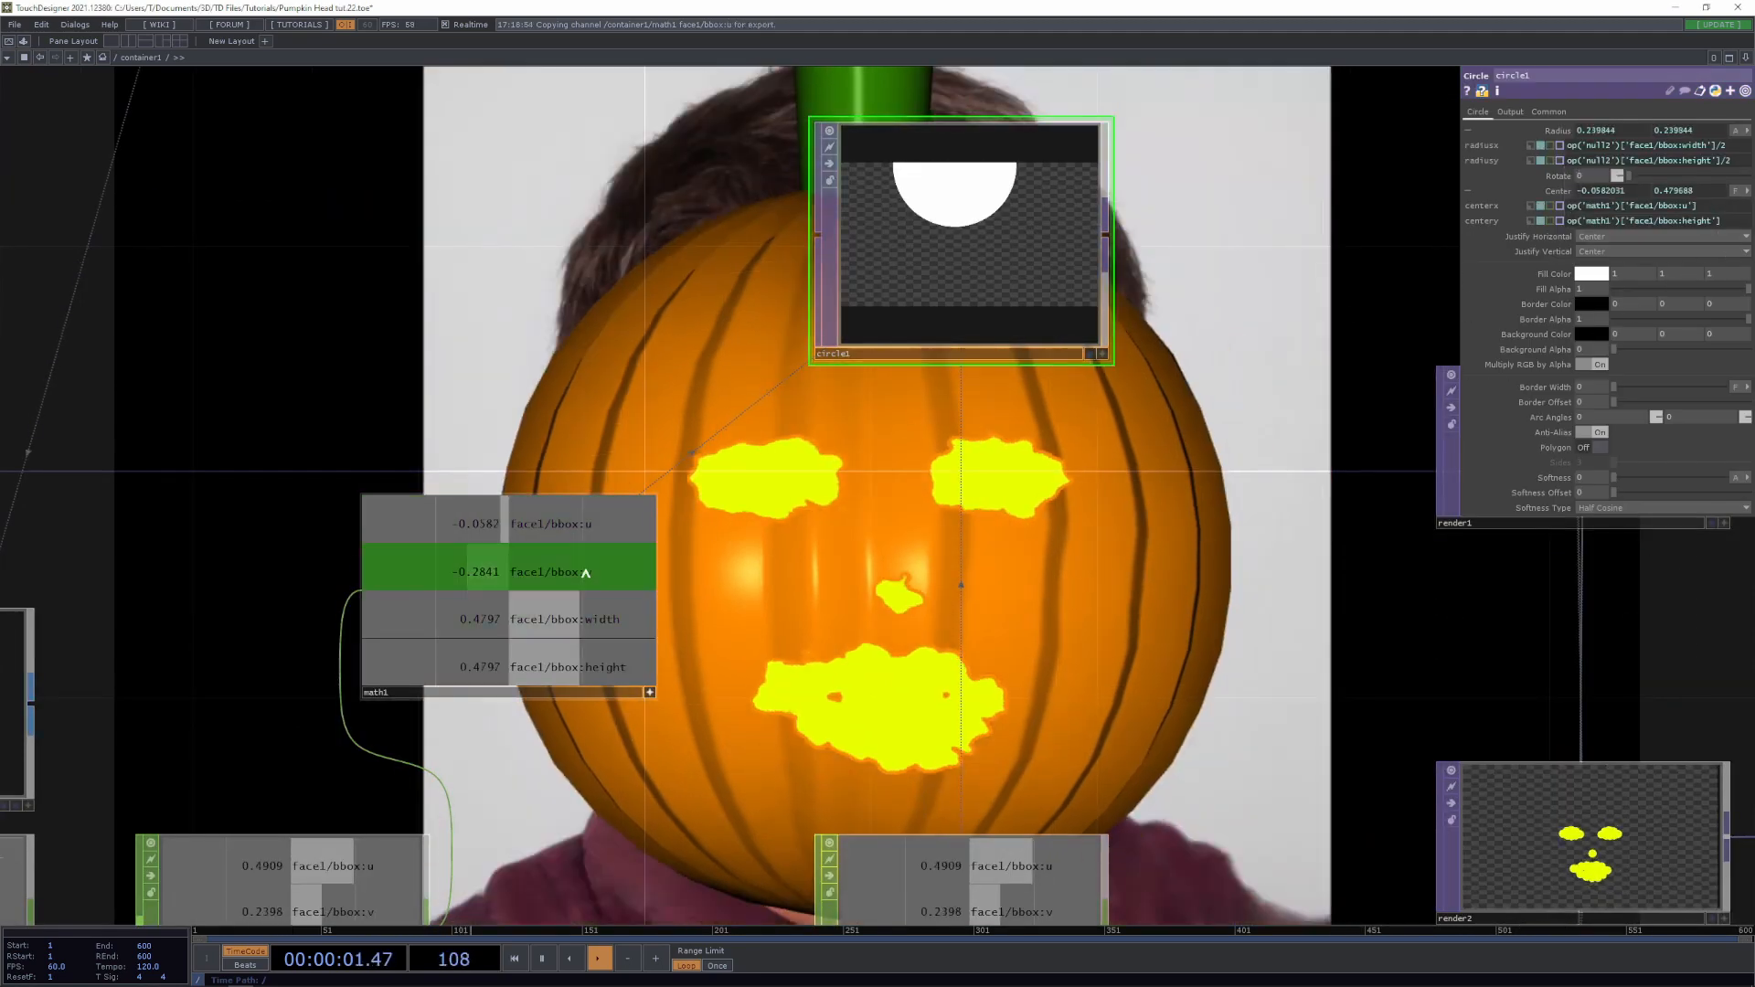
pyautogui.moveTo(586, 573); pyautogui.dragTo(1598, 221)
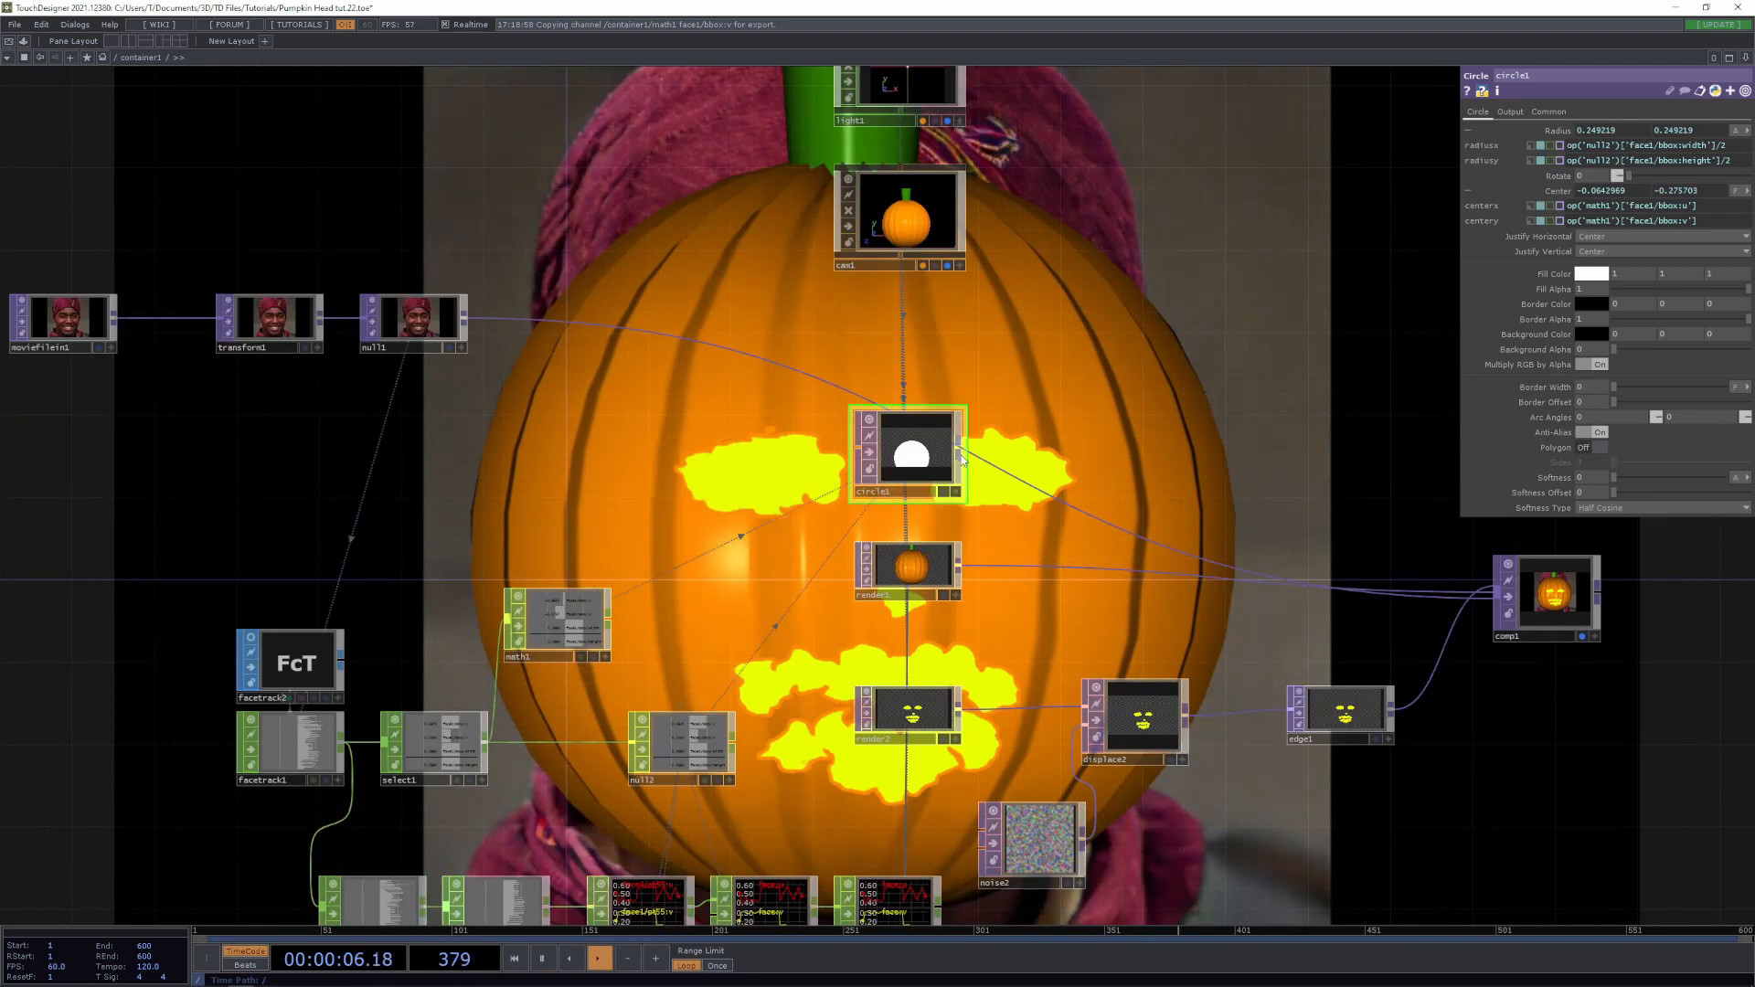
# Connect circle1 to comp1 and order it between edge1 and render1 in the composite's inputs
pyautogui.moveTo(961, 460); pyautogui.dragTo(1504, 594)
pyautogui.click(1545, 594)
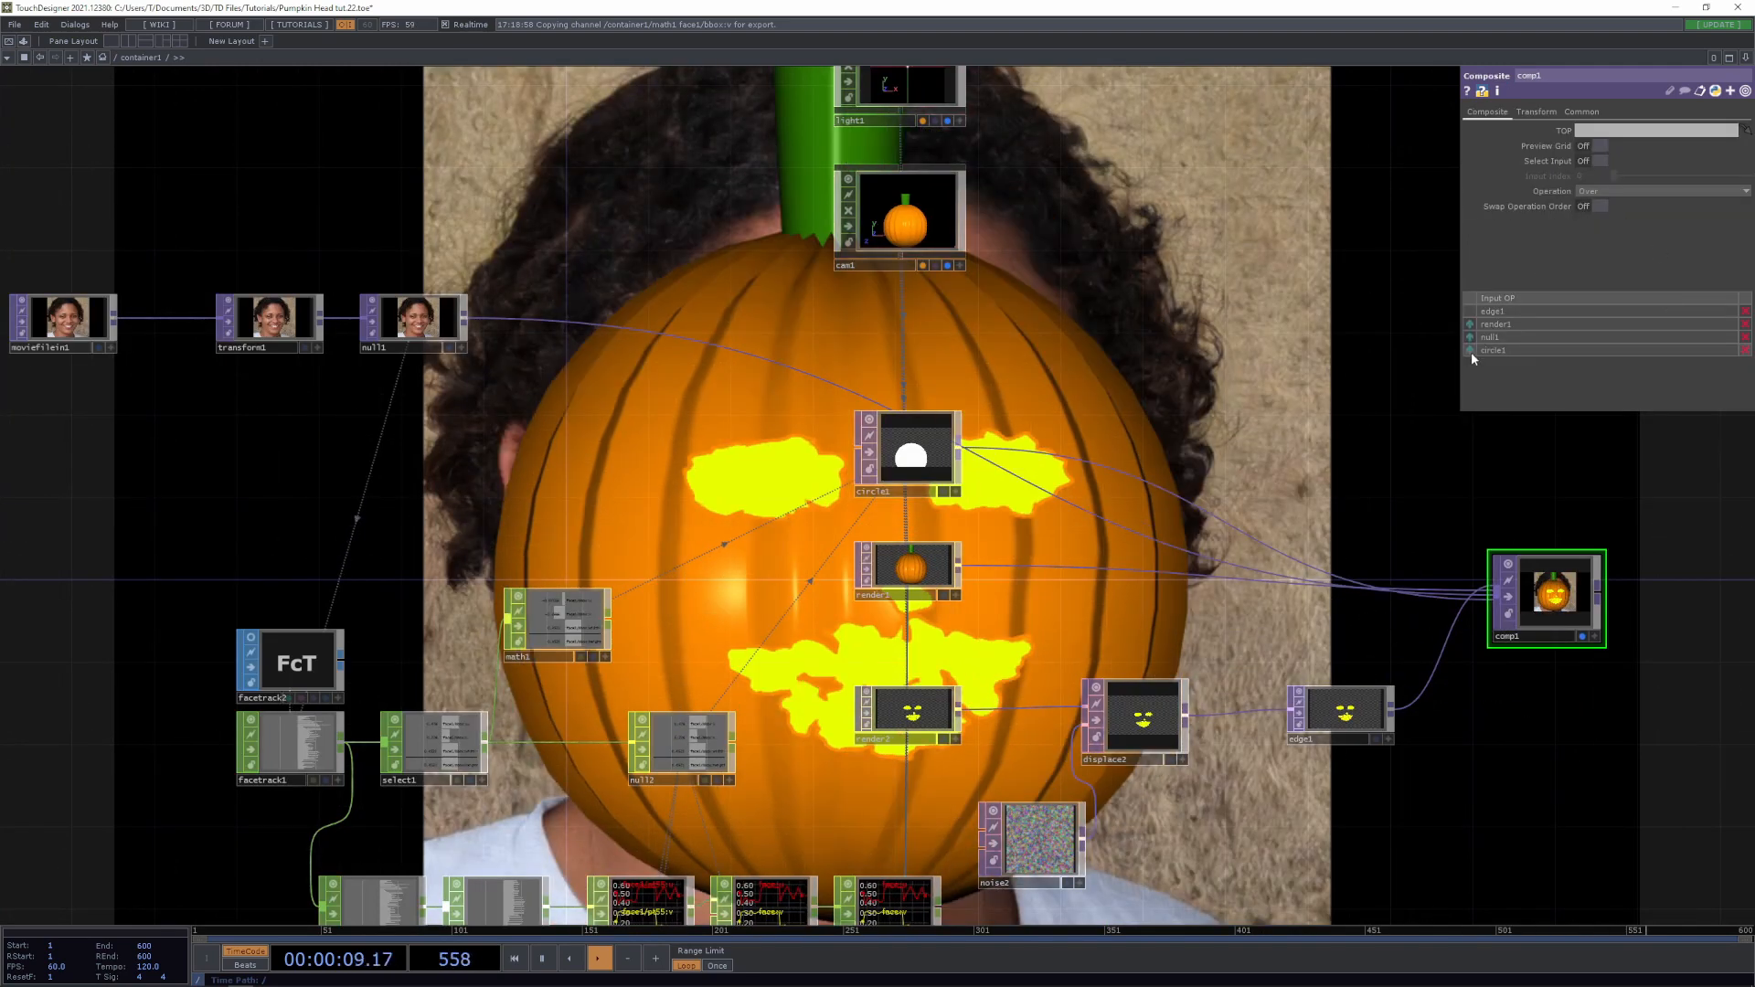
pyautogui.moveTo(1472, 353); pyautogui.dragTo(1477, 340)
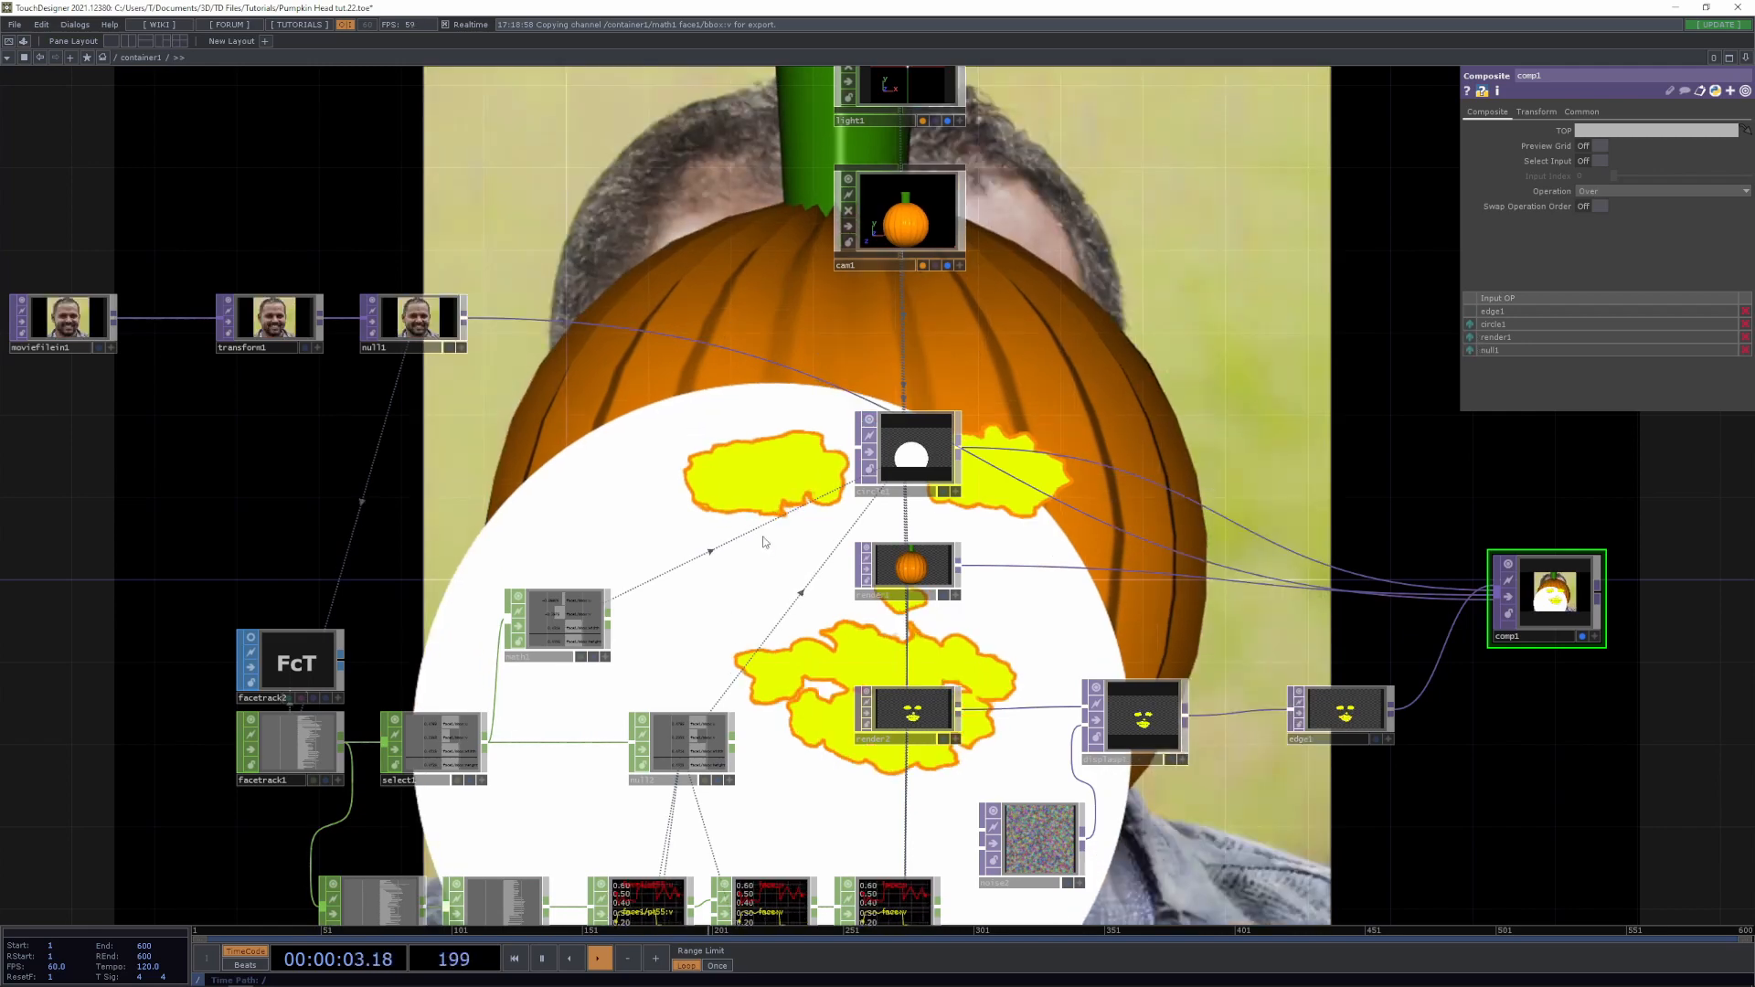
pyautogui.scroll(4, 766, 630)
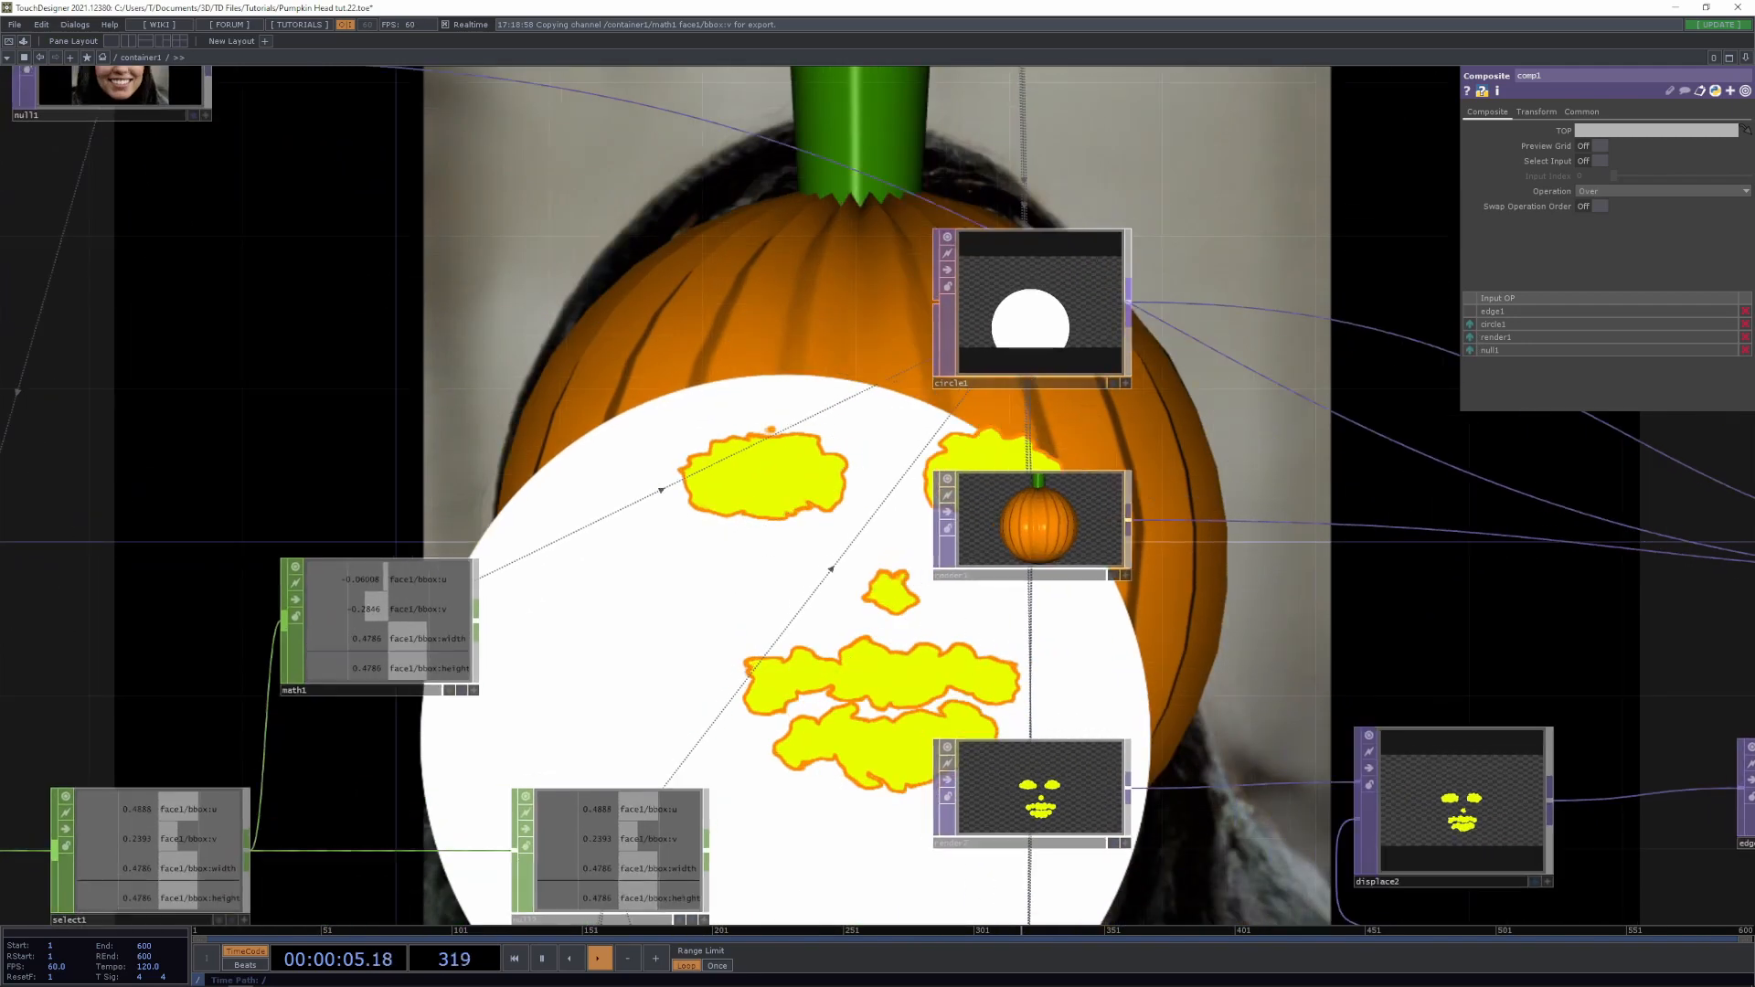
# Shift math1 to make room and insert a second Math CHOP on the connection between select1 and math1
pyautogui.moveTo(589, 649); pyautogui.dragTo(690, 599)
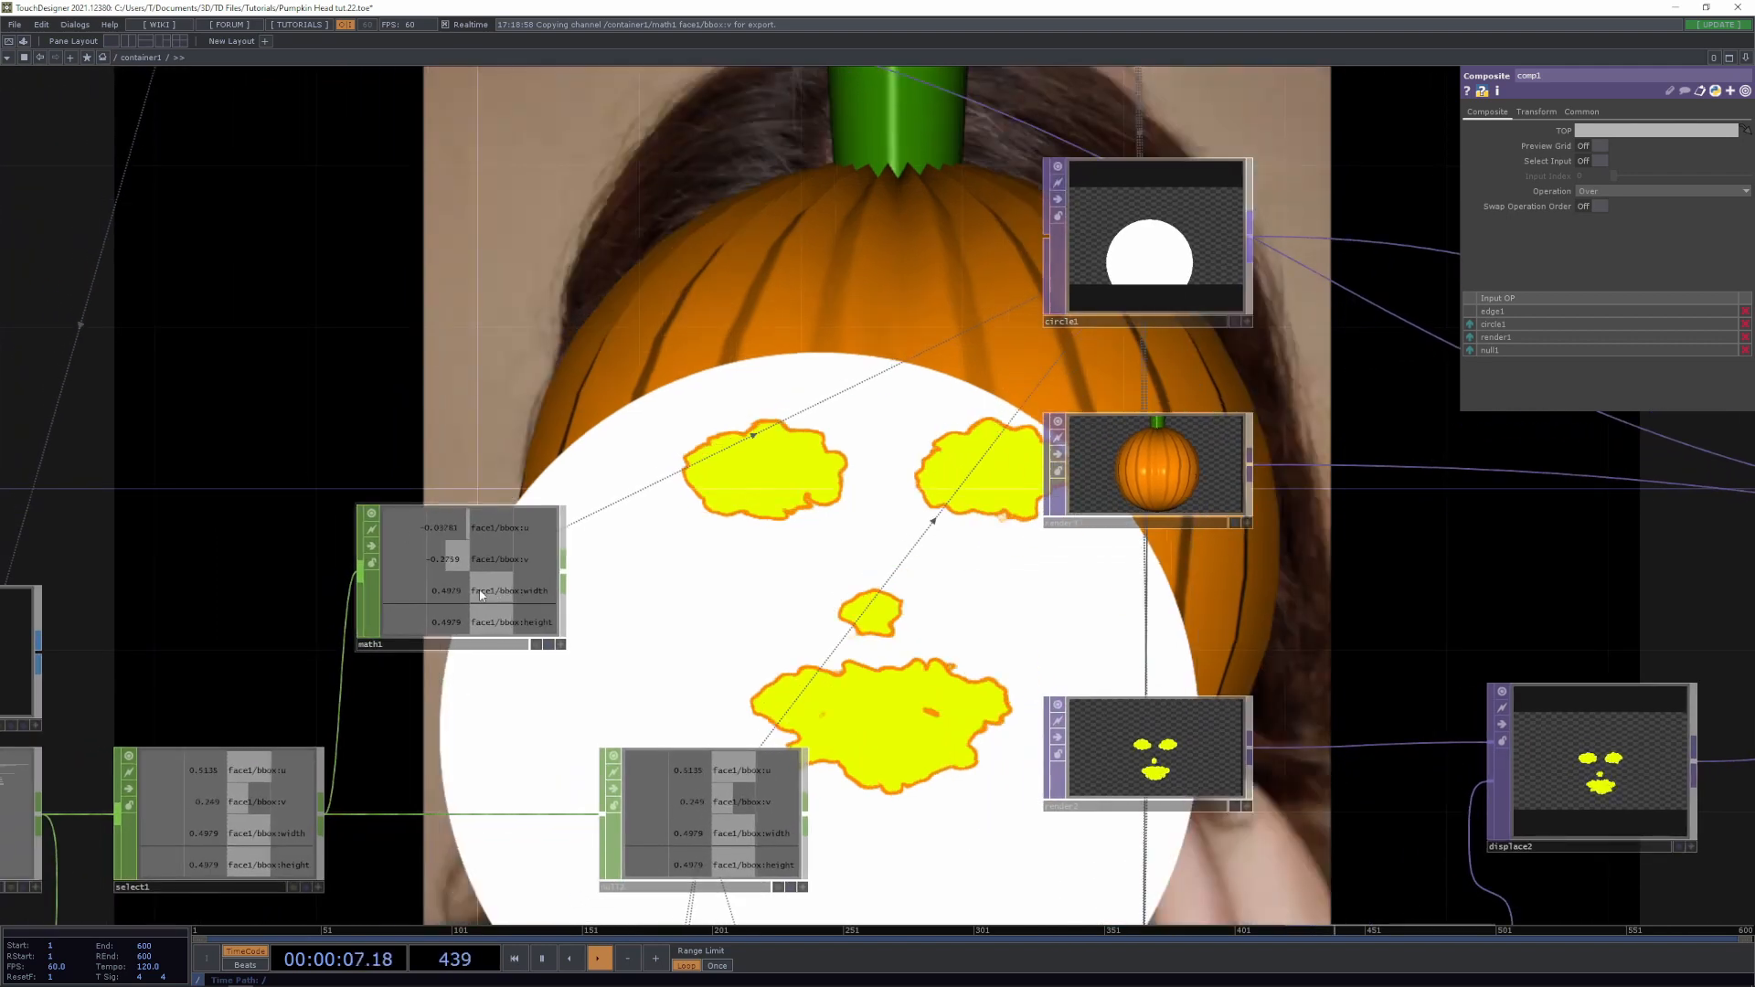
pyautogui.moveTo(477, 594); pyautogui.dragTo(590, 581)
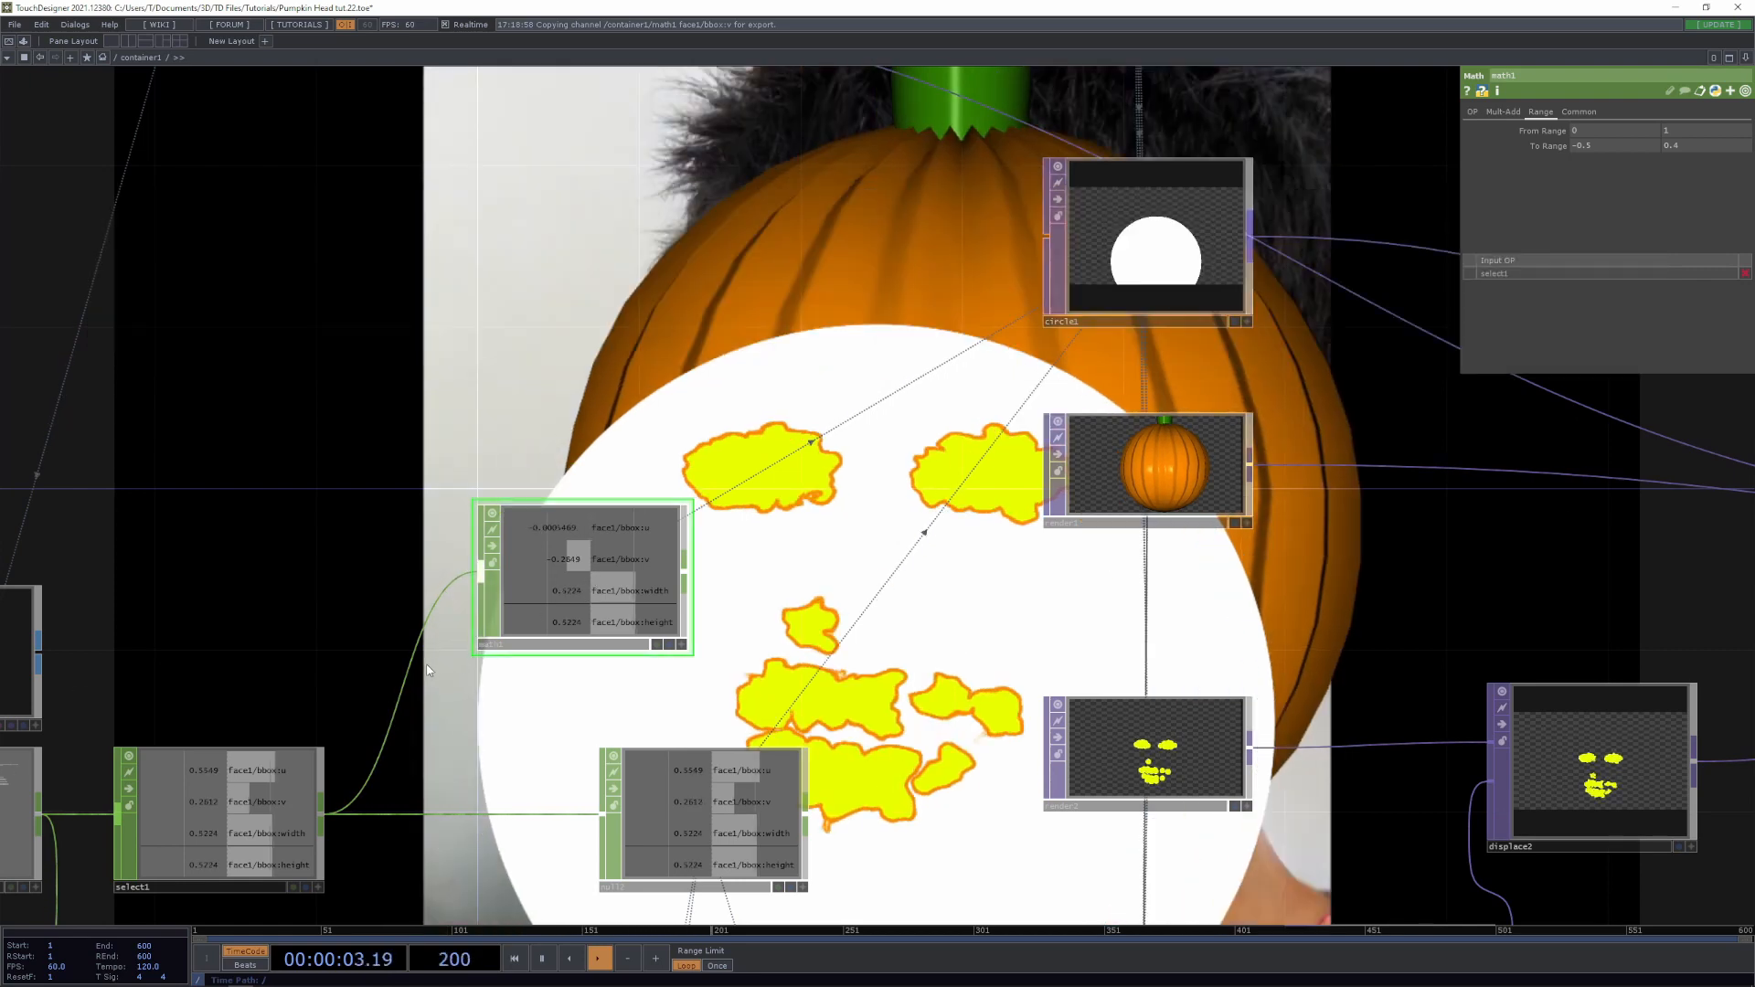
pyautogui.rightClick(409, 676)
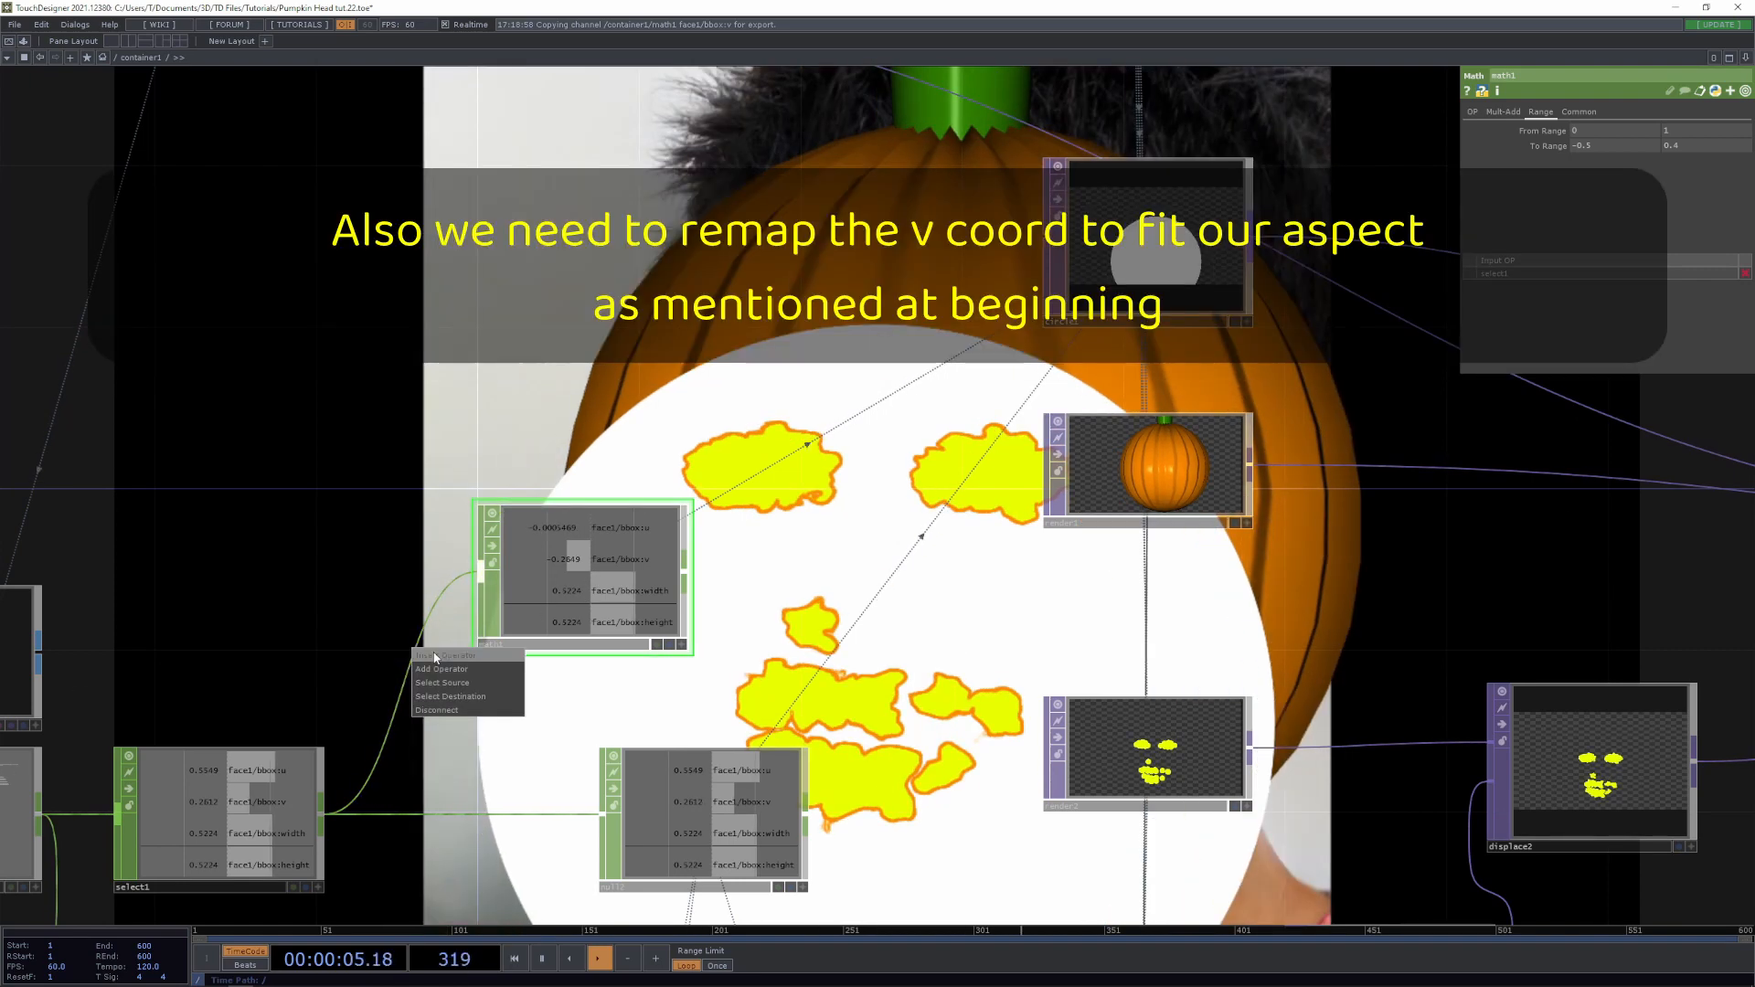
pyautogui.click(447, 653)
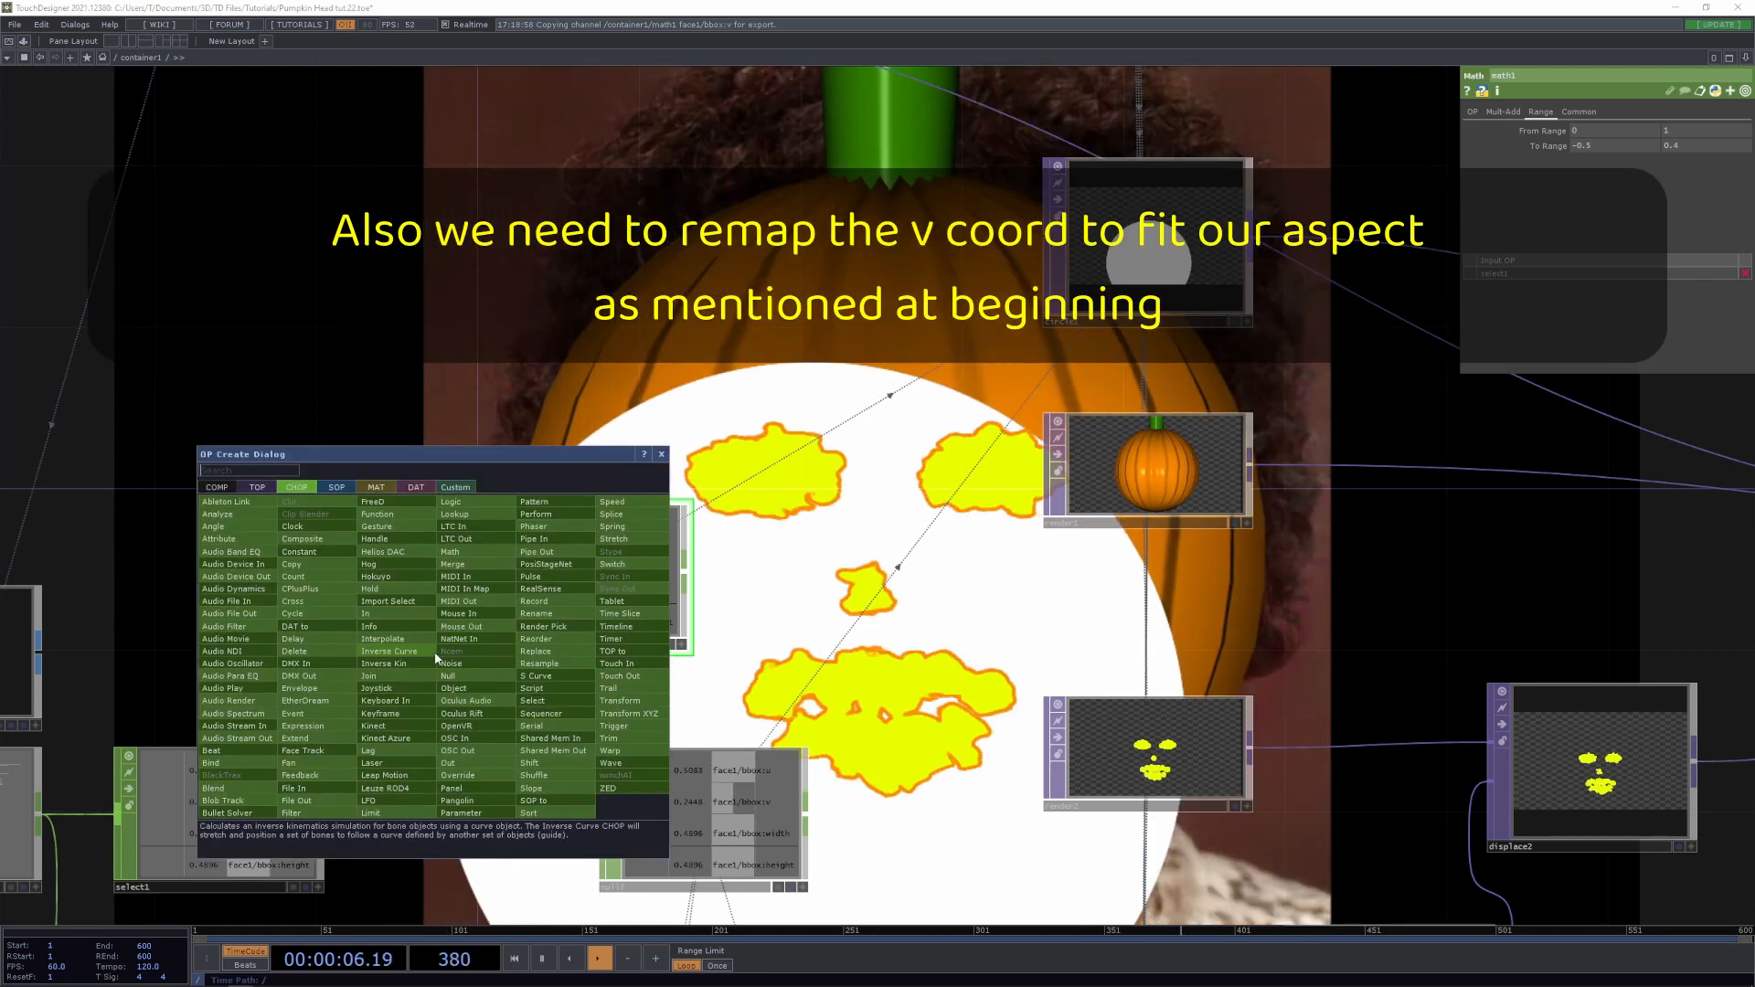
pyautogui.click(449, 552)
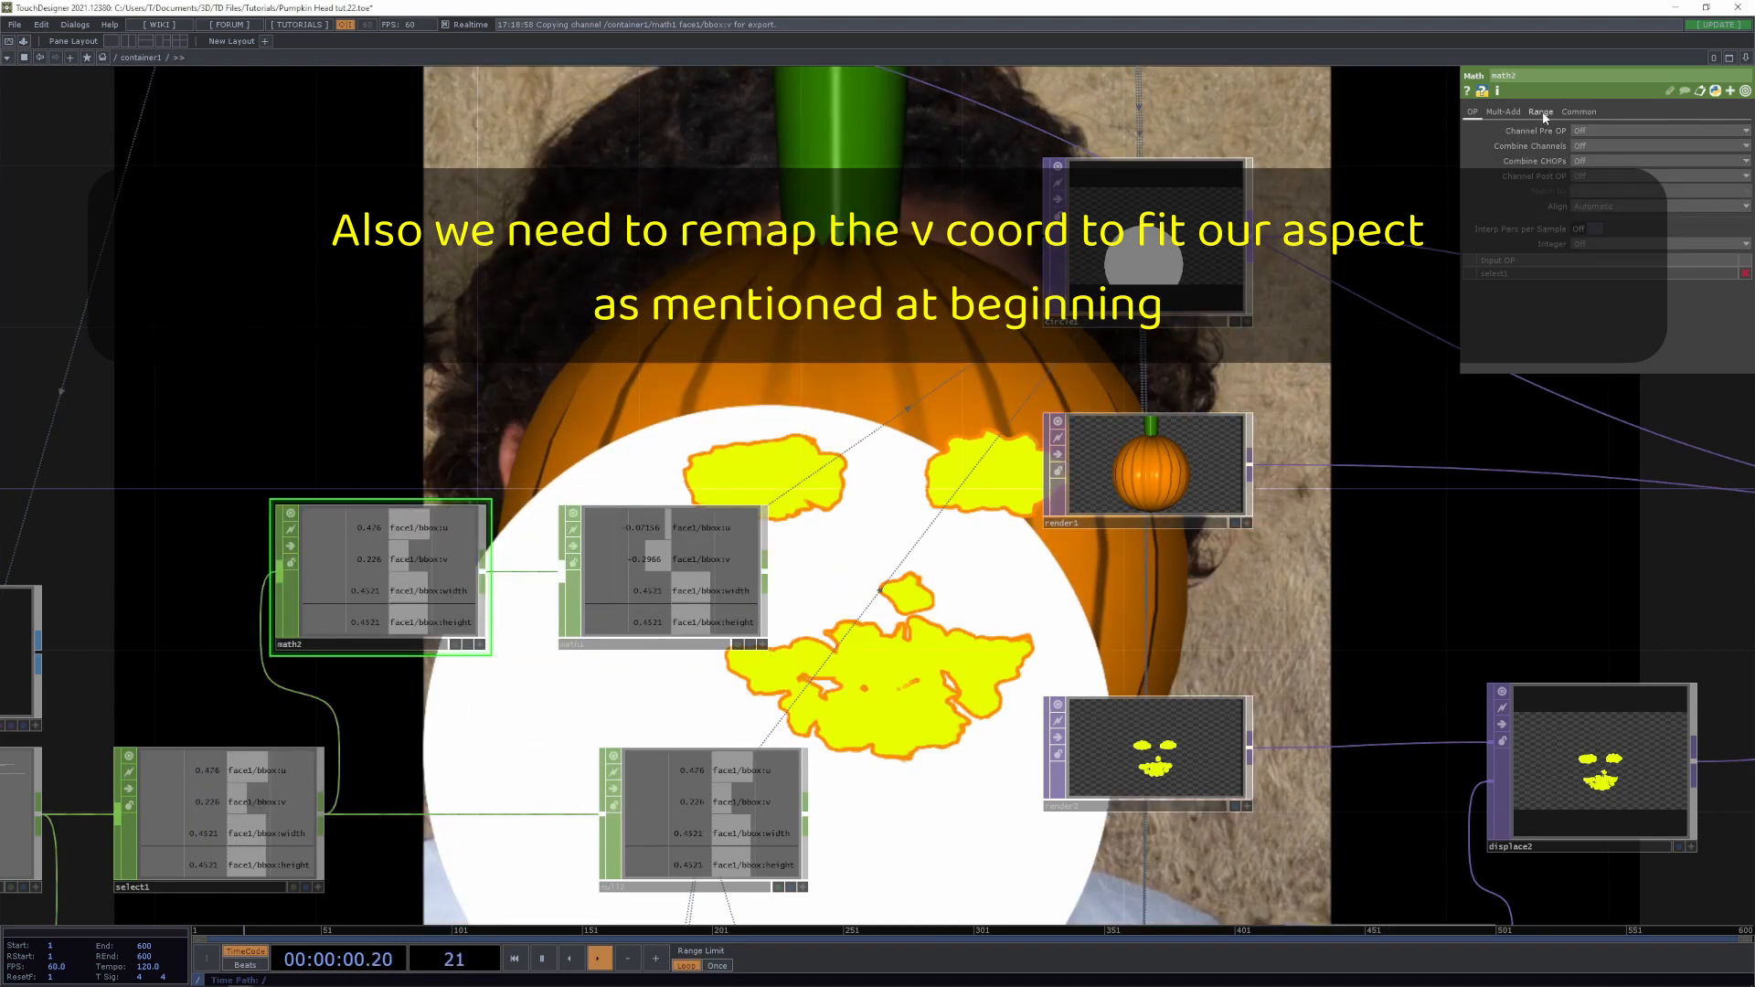
# Set math2's upper From Range value to 9/16 and limit its Scope to the face1/bbox:v channel
pyautogui.click(1704, 147)
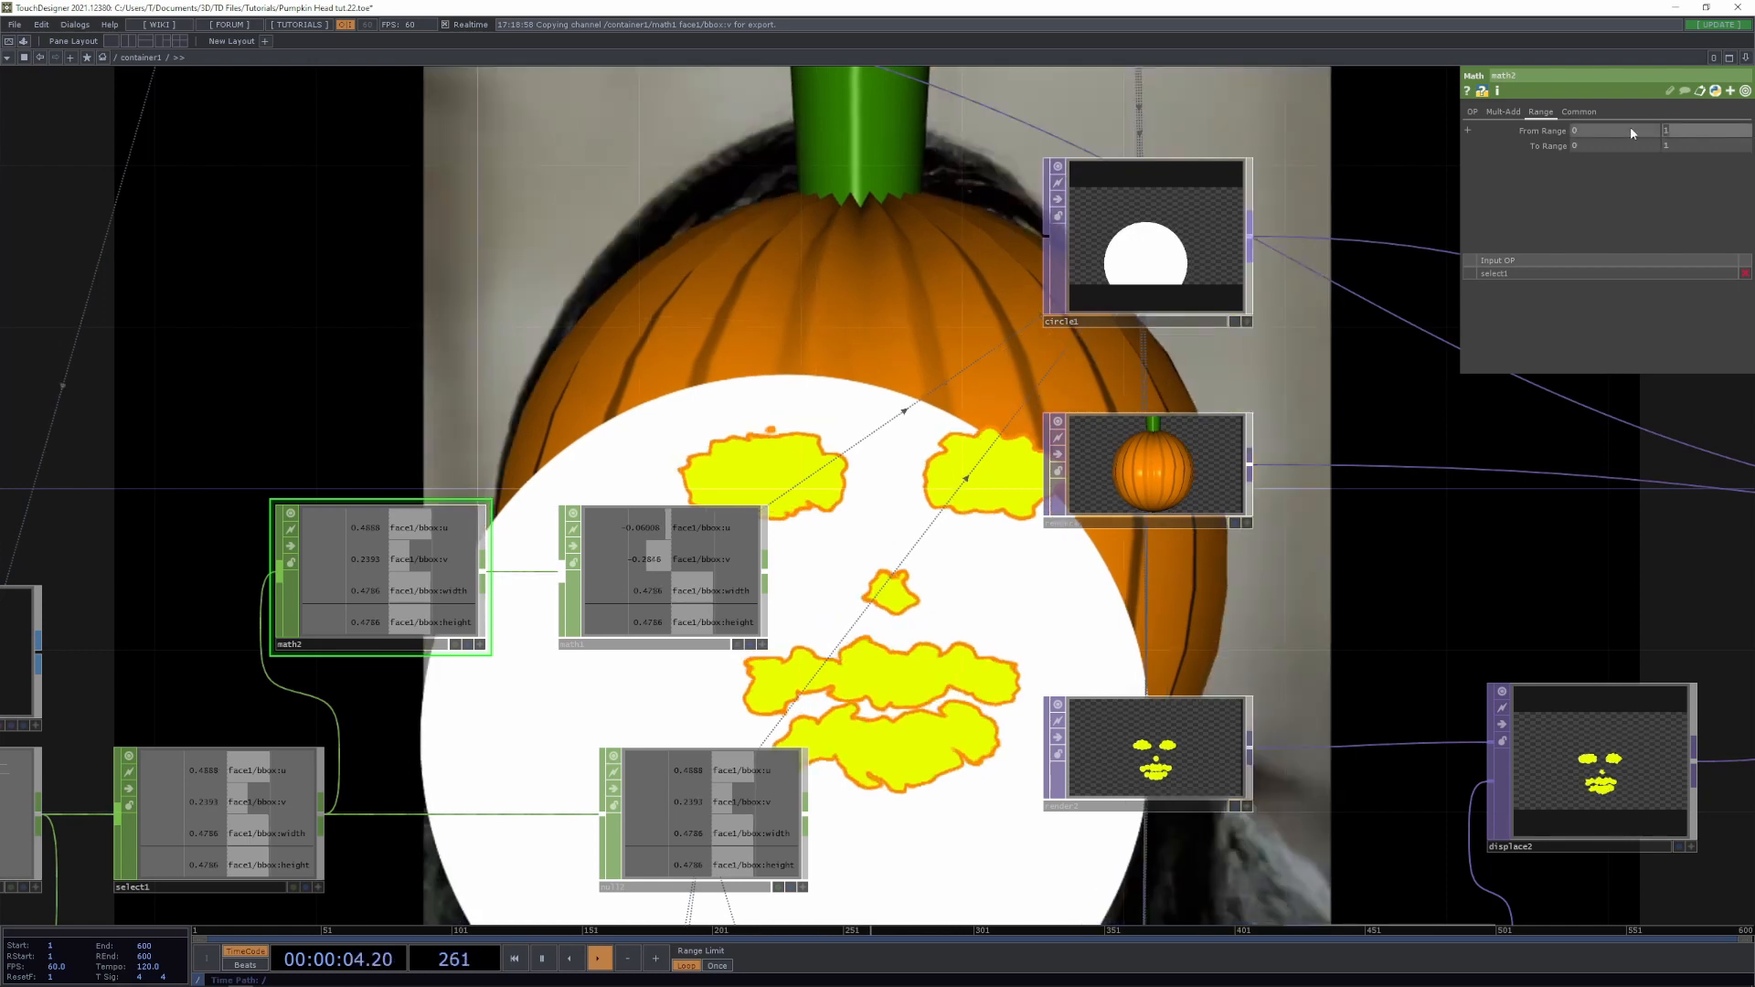
pyautogui.write('9/16')
pyautogui.press('Return')
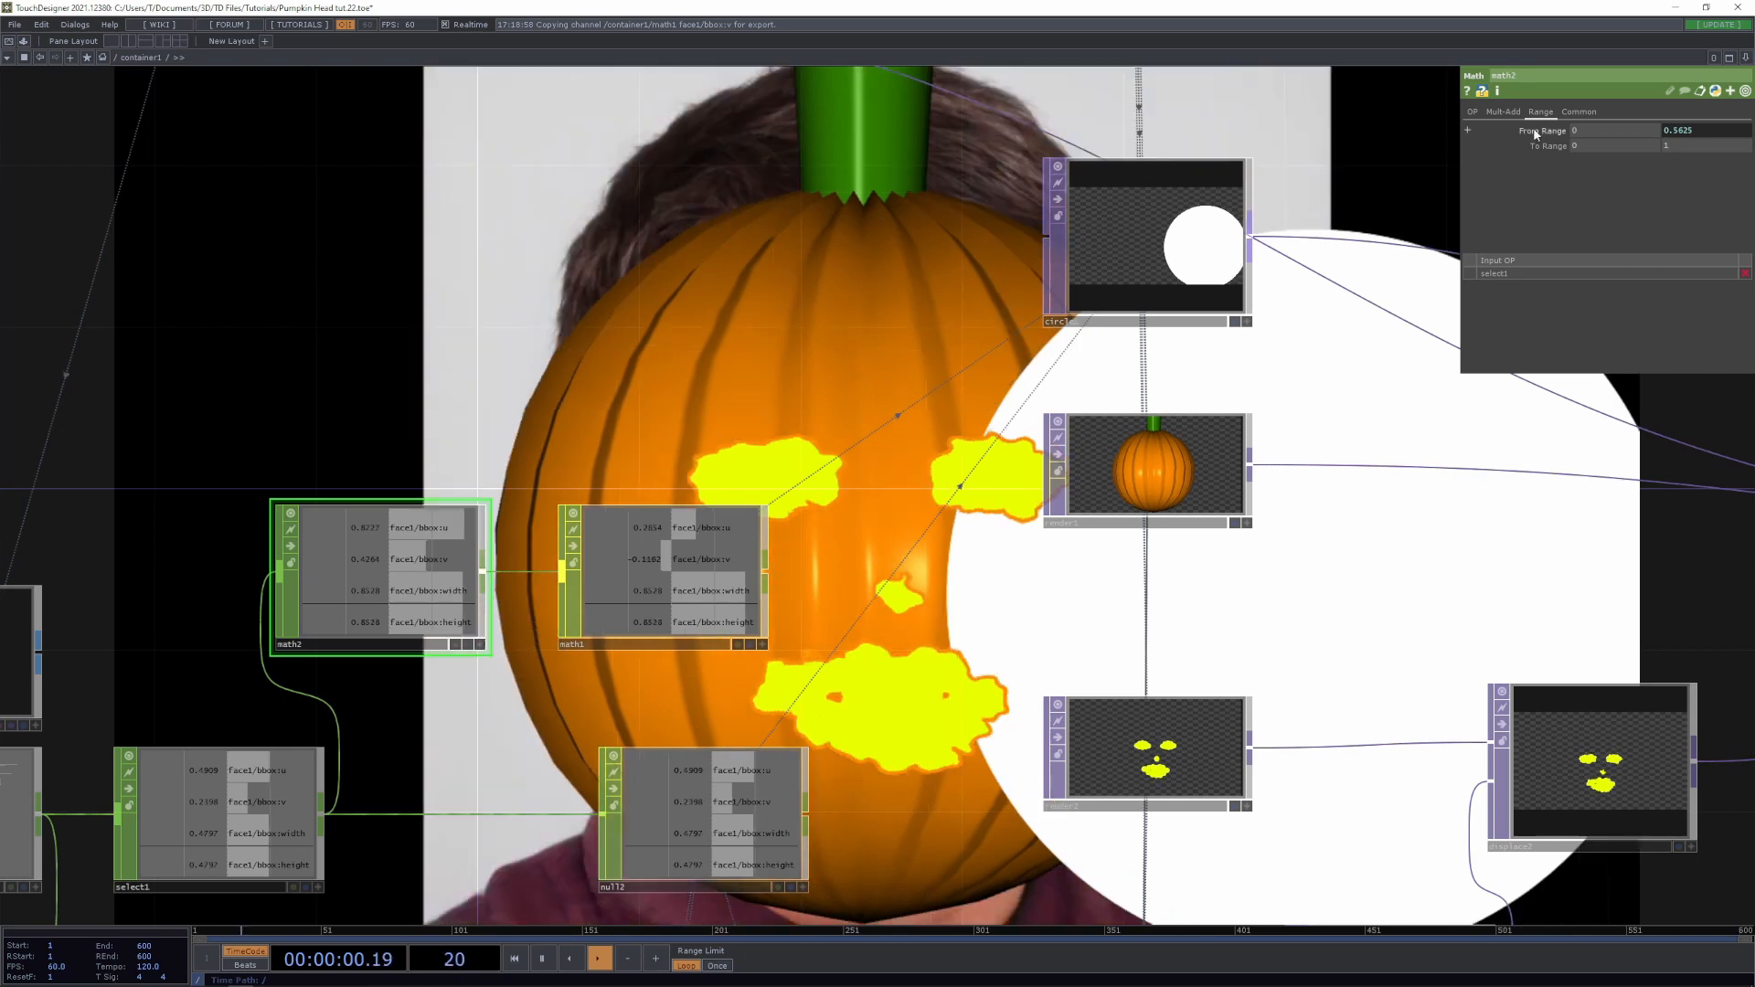
pyautogui.click(1580, 112)
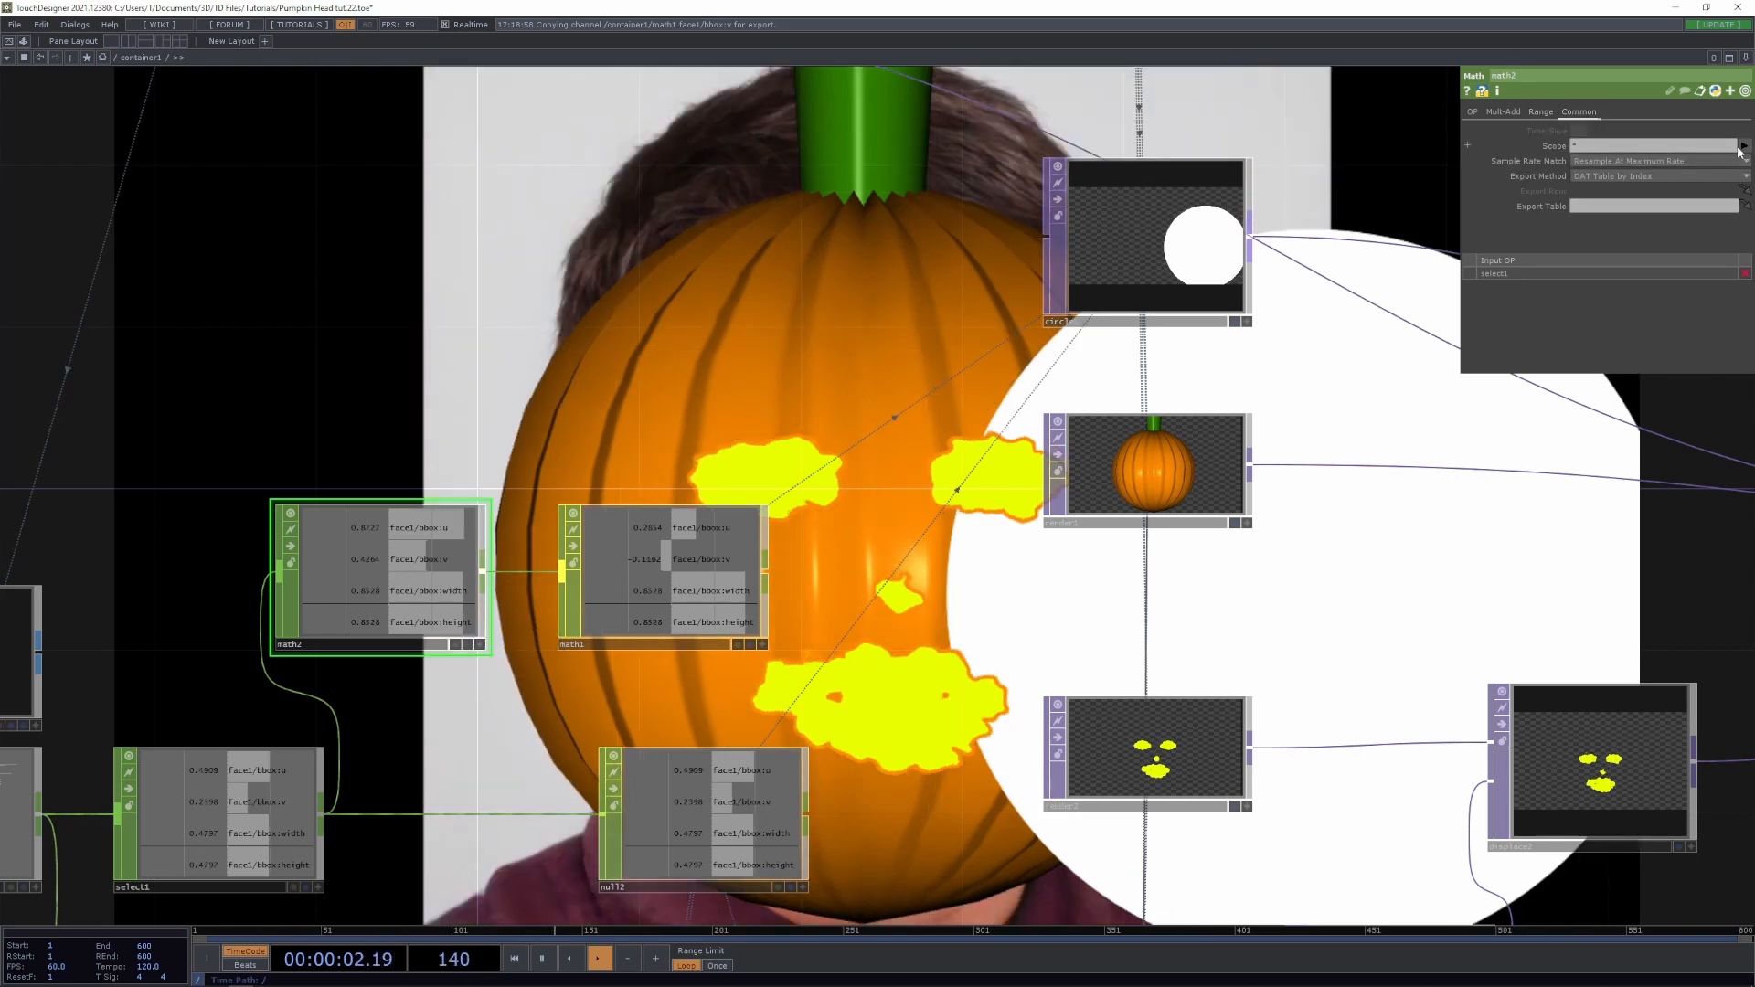
pyautogui.click(1743, 146)
pyautogui.click(1730, 192)
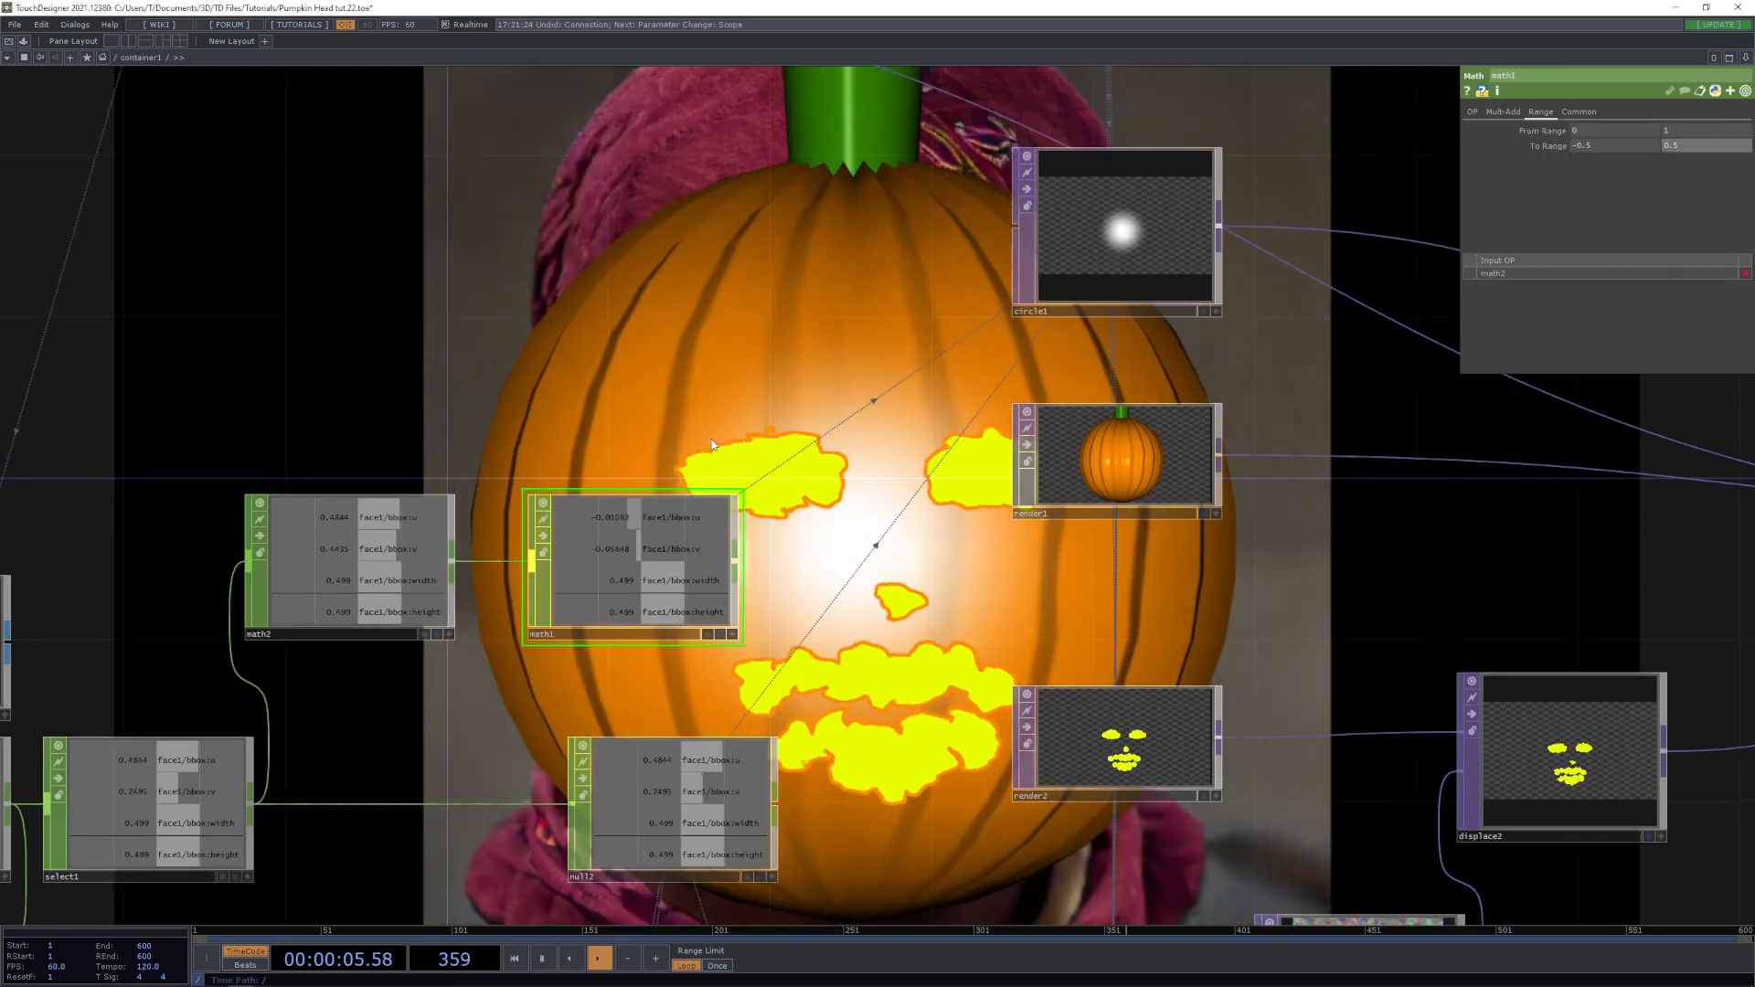
# Align math1 above null2 in the network and move math2 closer to it
pyautogui.moveTo(694, 363); pyautogui.dragTo(749, 405)
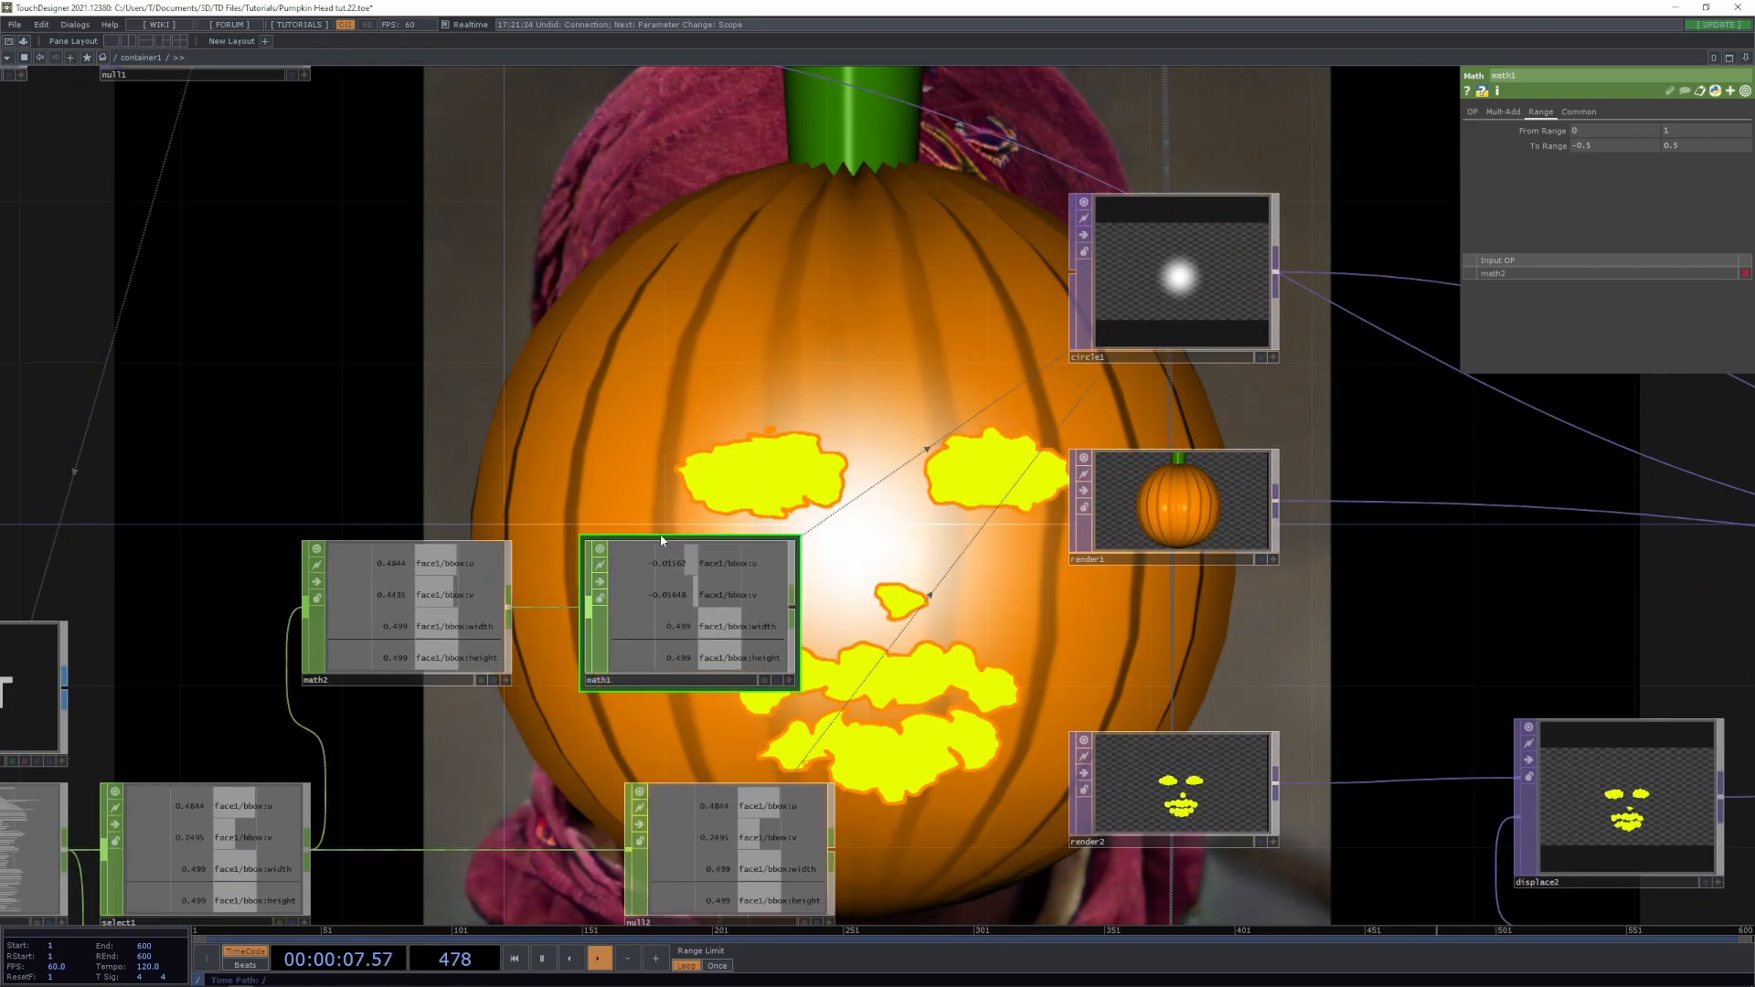
pyautogui.moveTo(660, 606); pyautogui.dragTo(707, 606)
pyautogui.moveTo(559, 452); pyautogui.dragTo(743, 370)
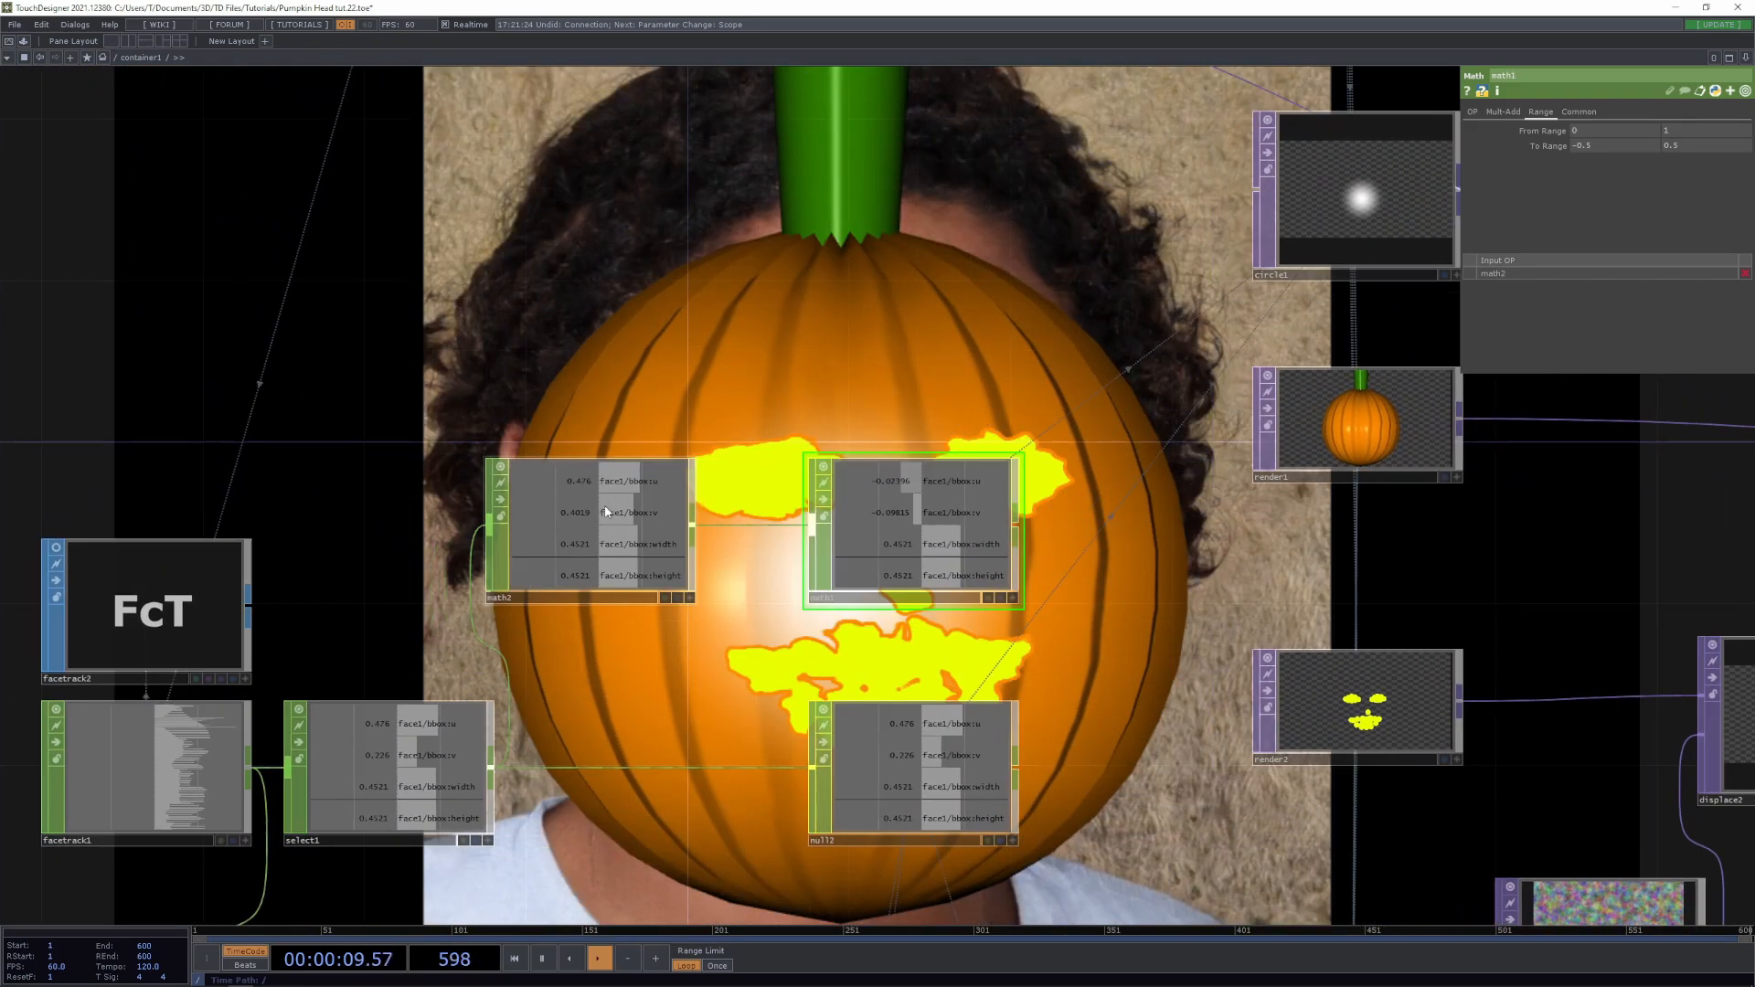
pyautogui.moveTo(606, 512); pyautogui.dragTo(643, 512)
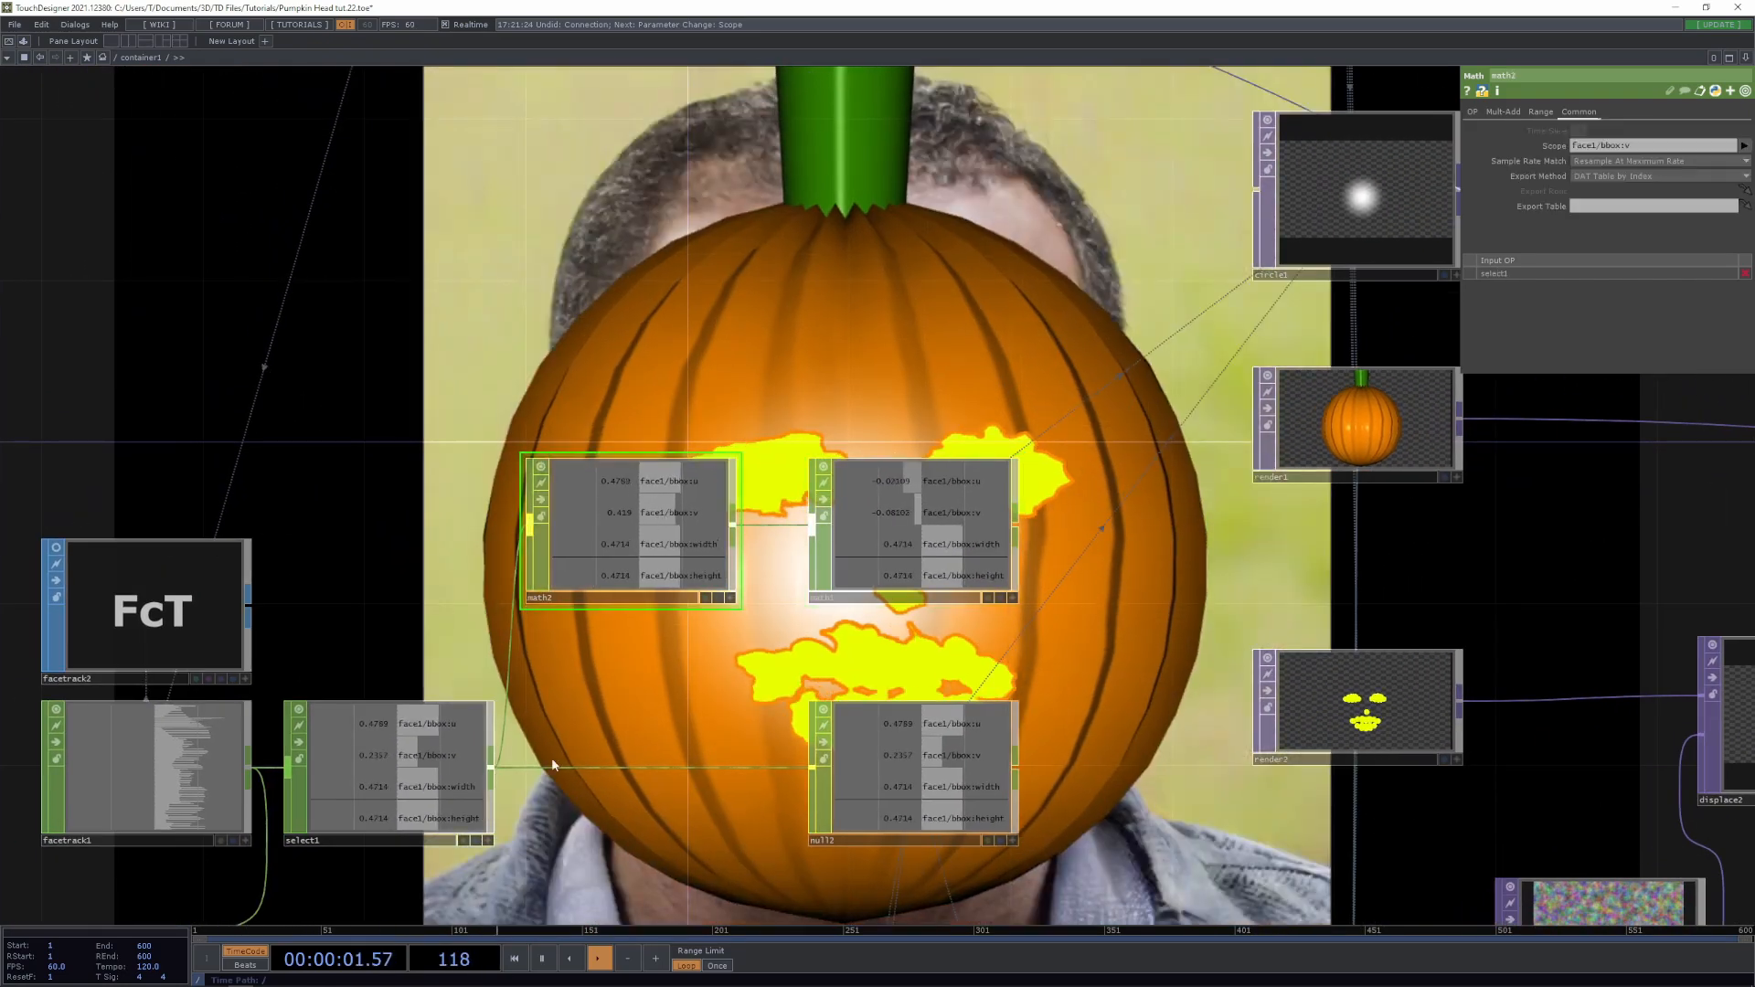
# Compare the bounding box channel values in select1, math2, math1 and null2, and examine the surrounding network
pyautogui.click(403, 772)
pyautogui.scroll(3, 823, 562)
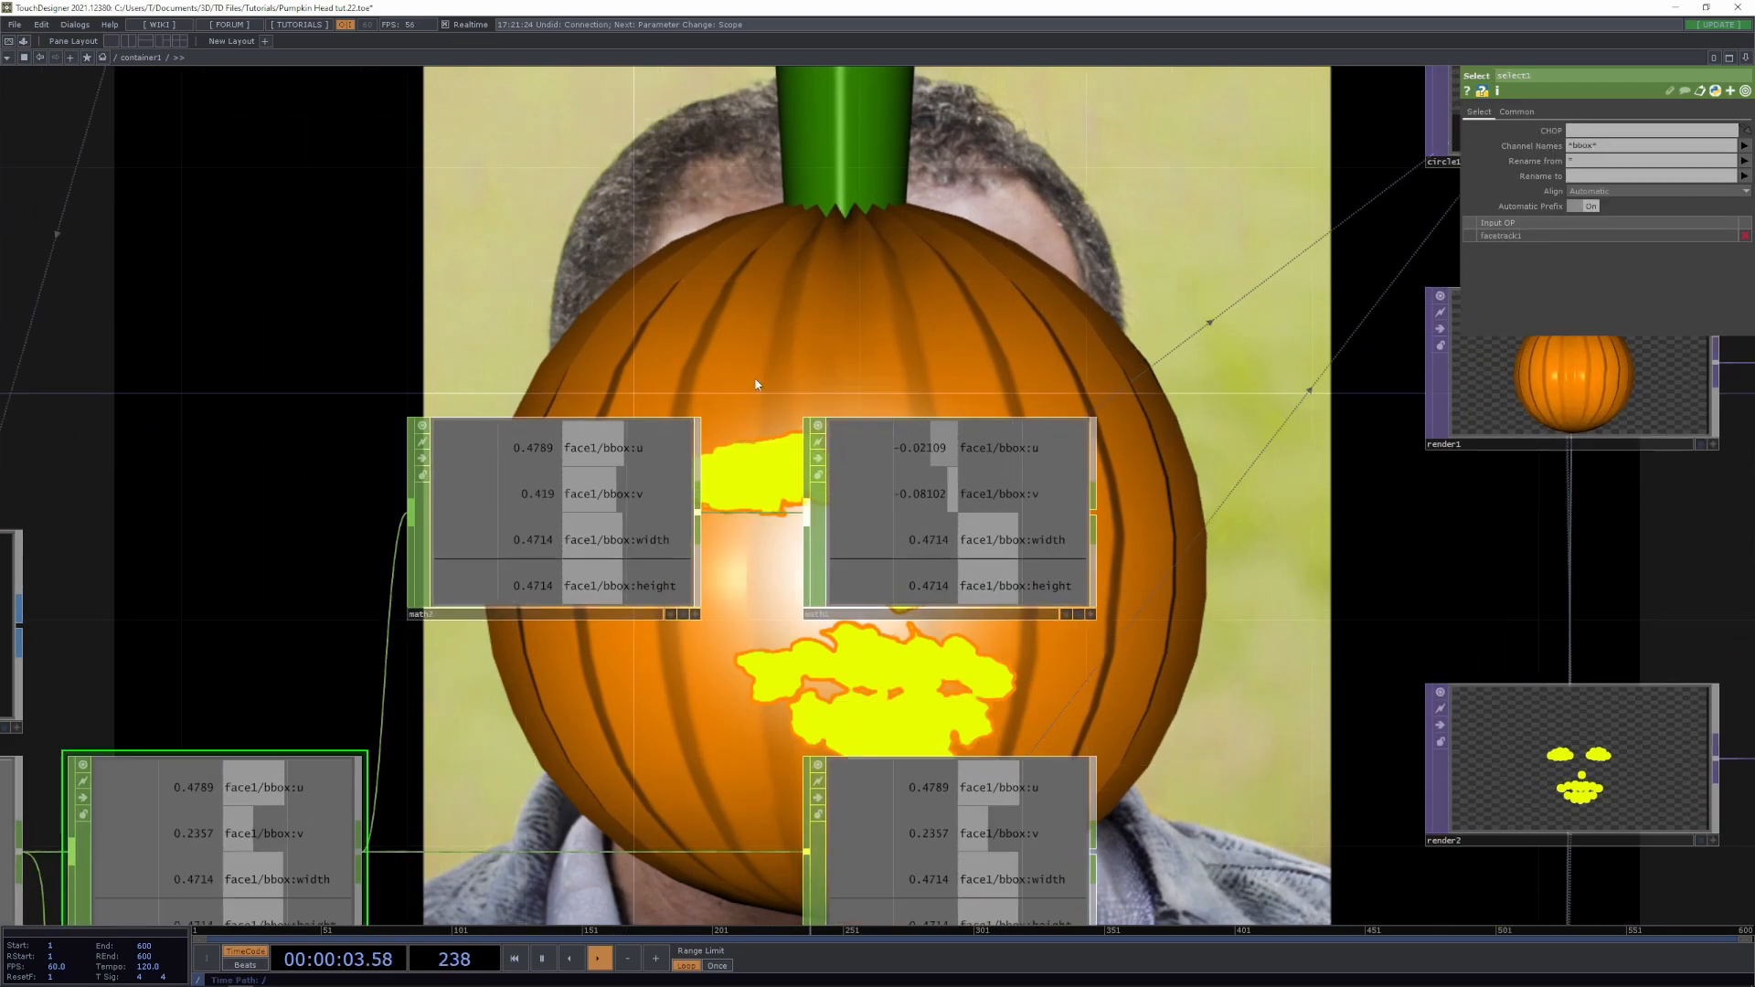
pyautogui.moveTo(755, 384); pyautogui.dragTo(753, 209)
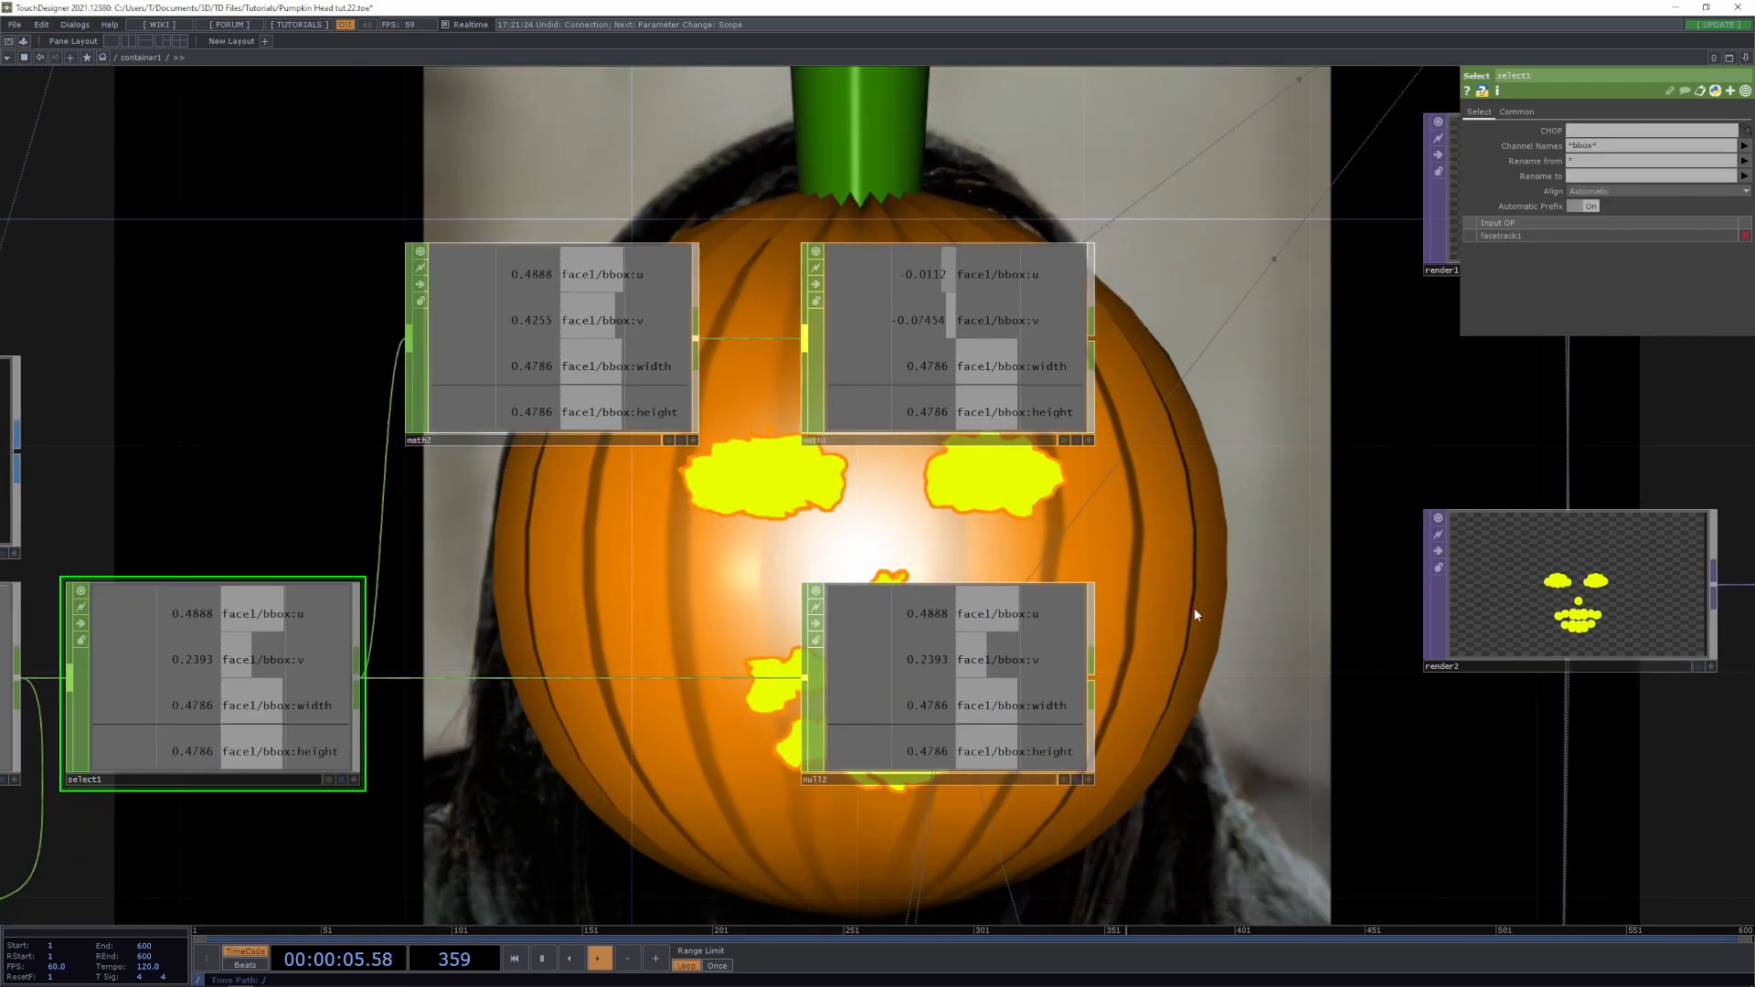
pyautogui.scroll(-5, 1194, 614)
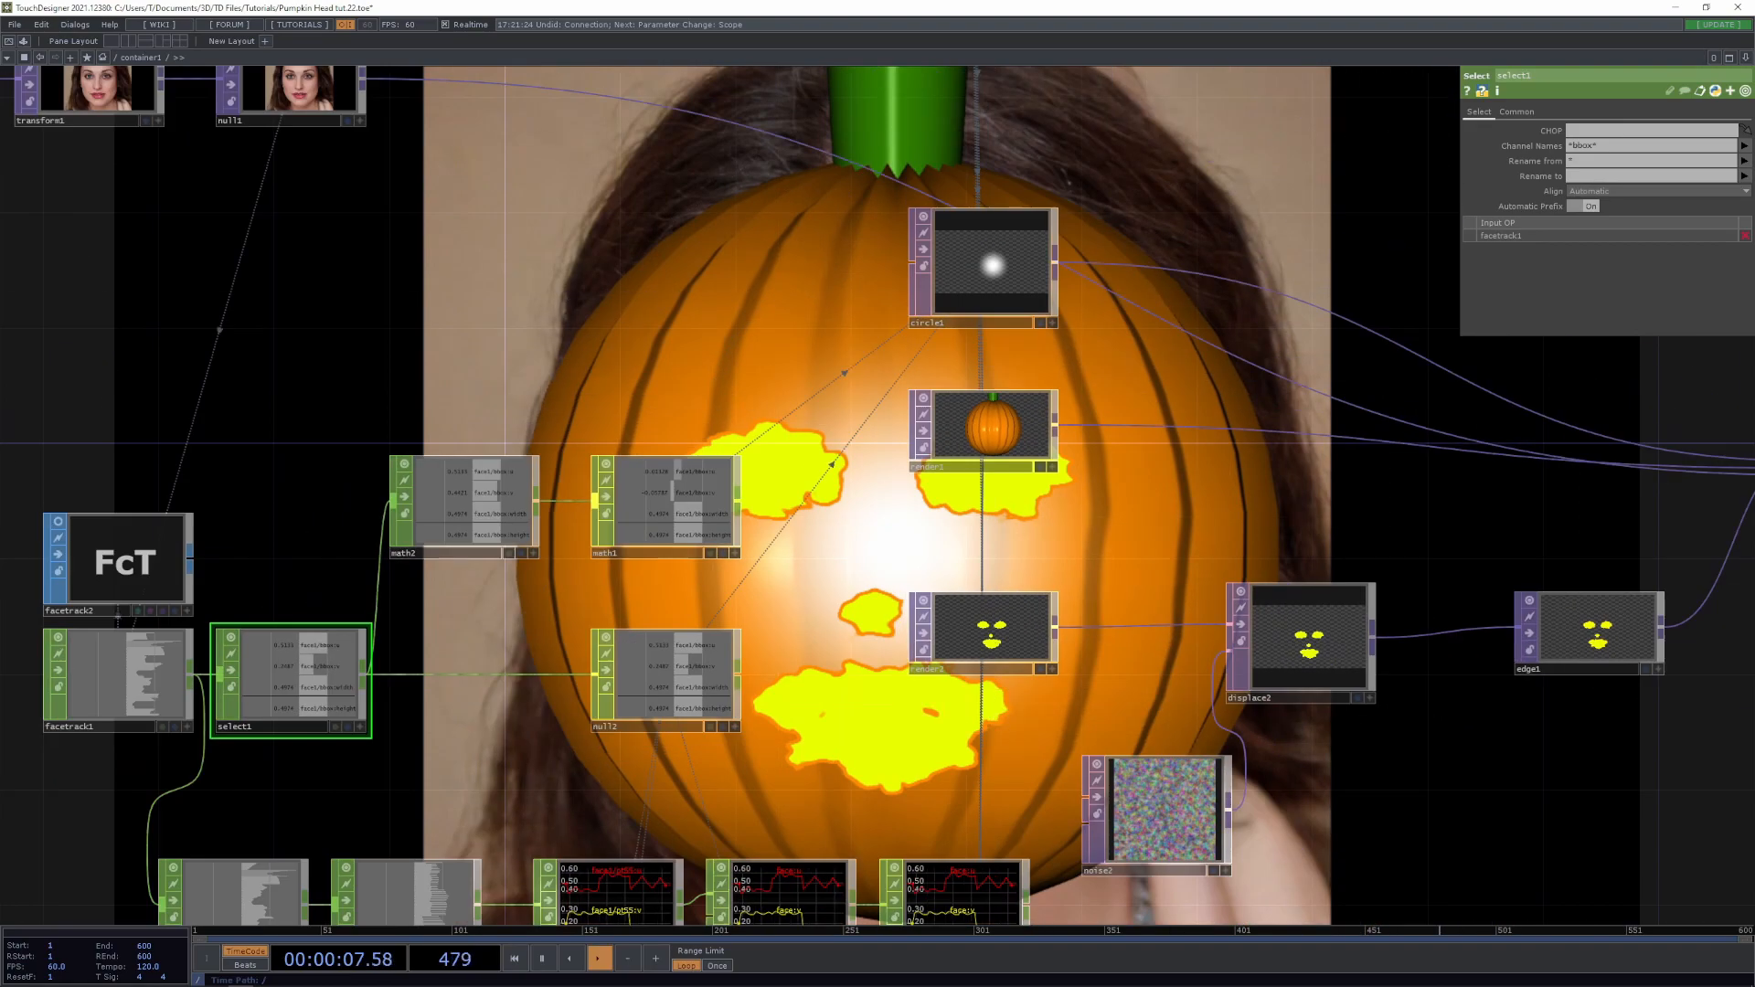
pyautogui.scroll(-4, 879, 549)
pyautogui.moveTo(660, 417); pyautogui.dragTo(825, 409)
pyautogui.scroll(5, 804, 406)
pyautogui.moveTo(805, 480); pyautogui.dragTo(828, 363)
# Review circle1's radius and center expressions, then math2's Scope and the expressions behind its From Range
pyautogui.click(1379, 273)
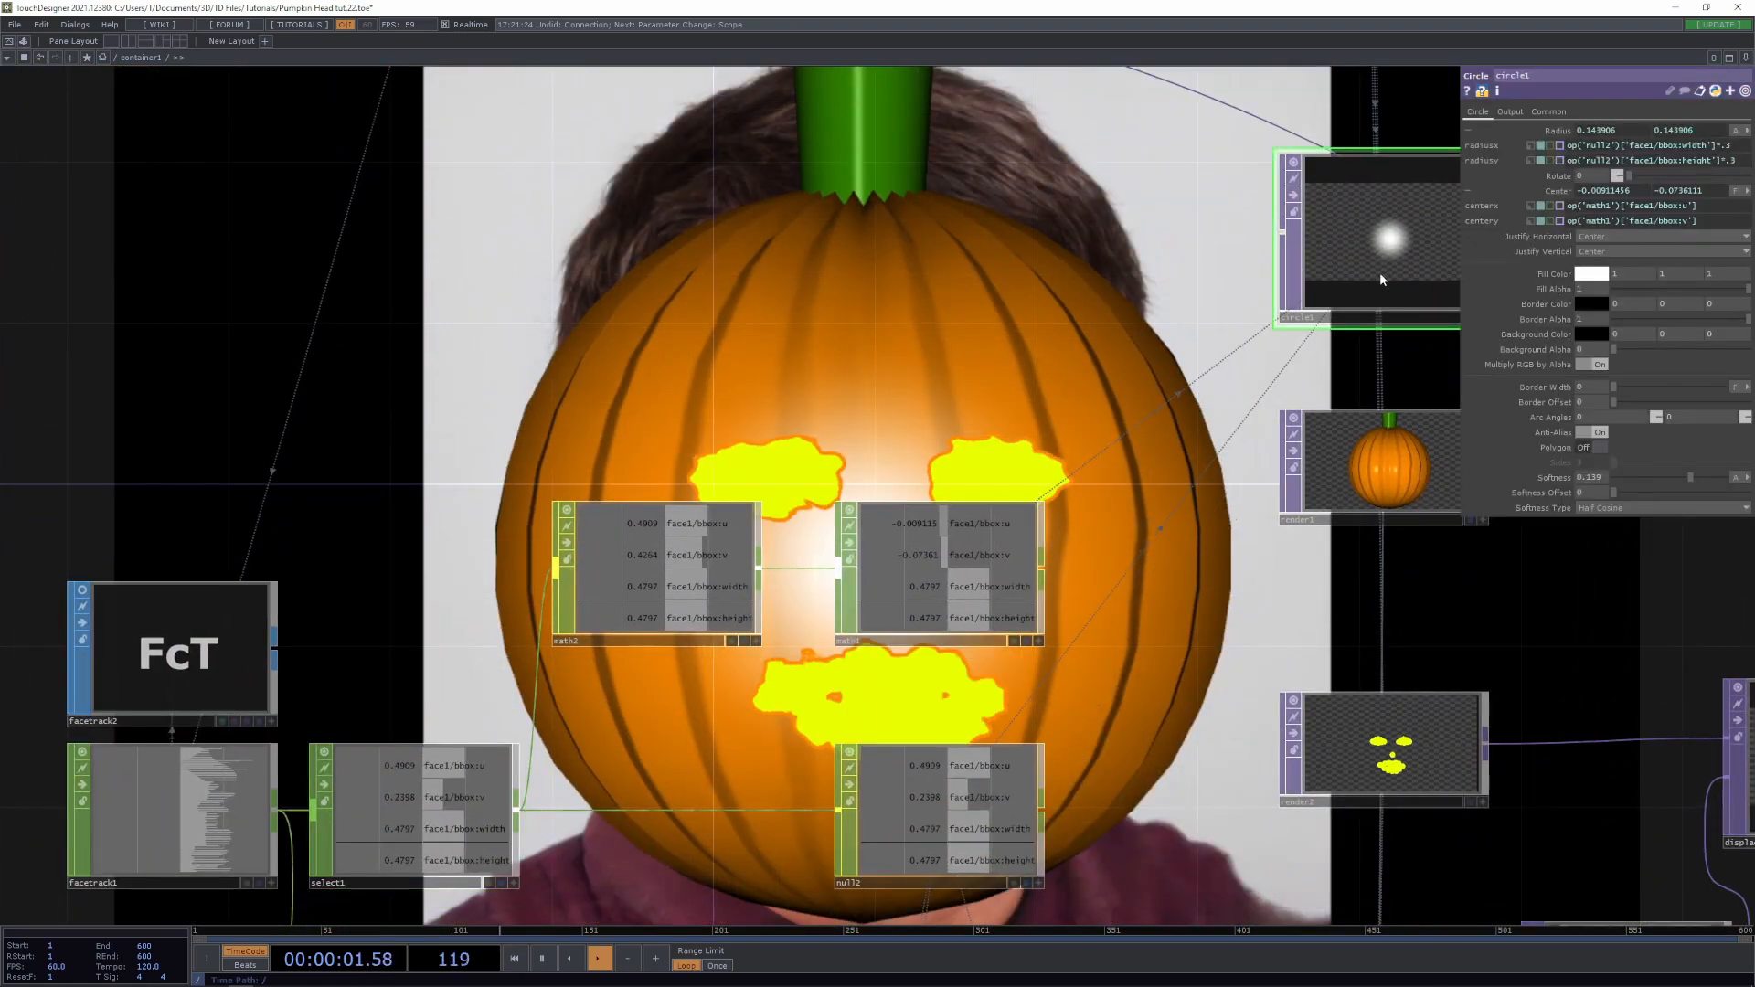
pyautogui.click(632, 579)
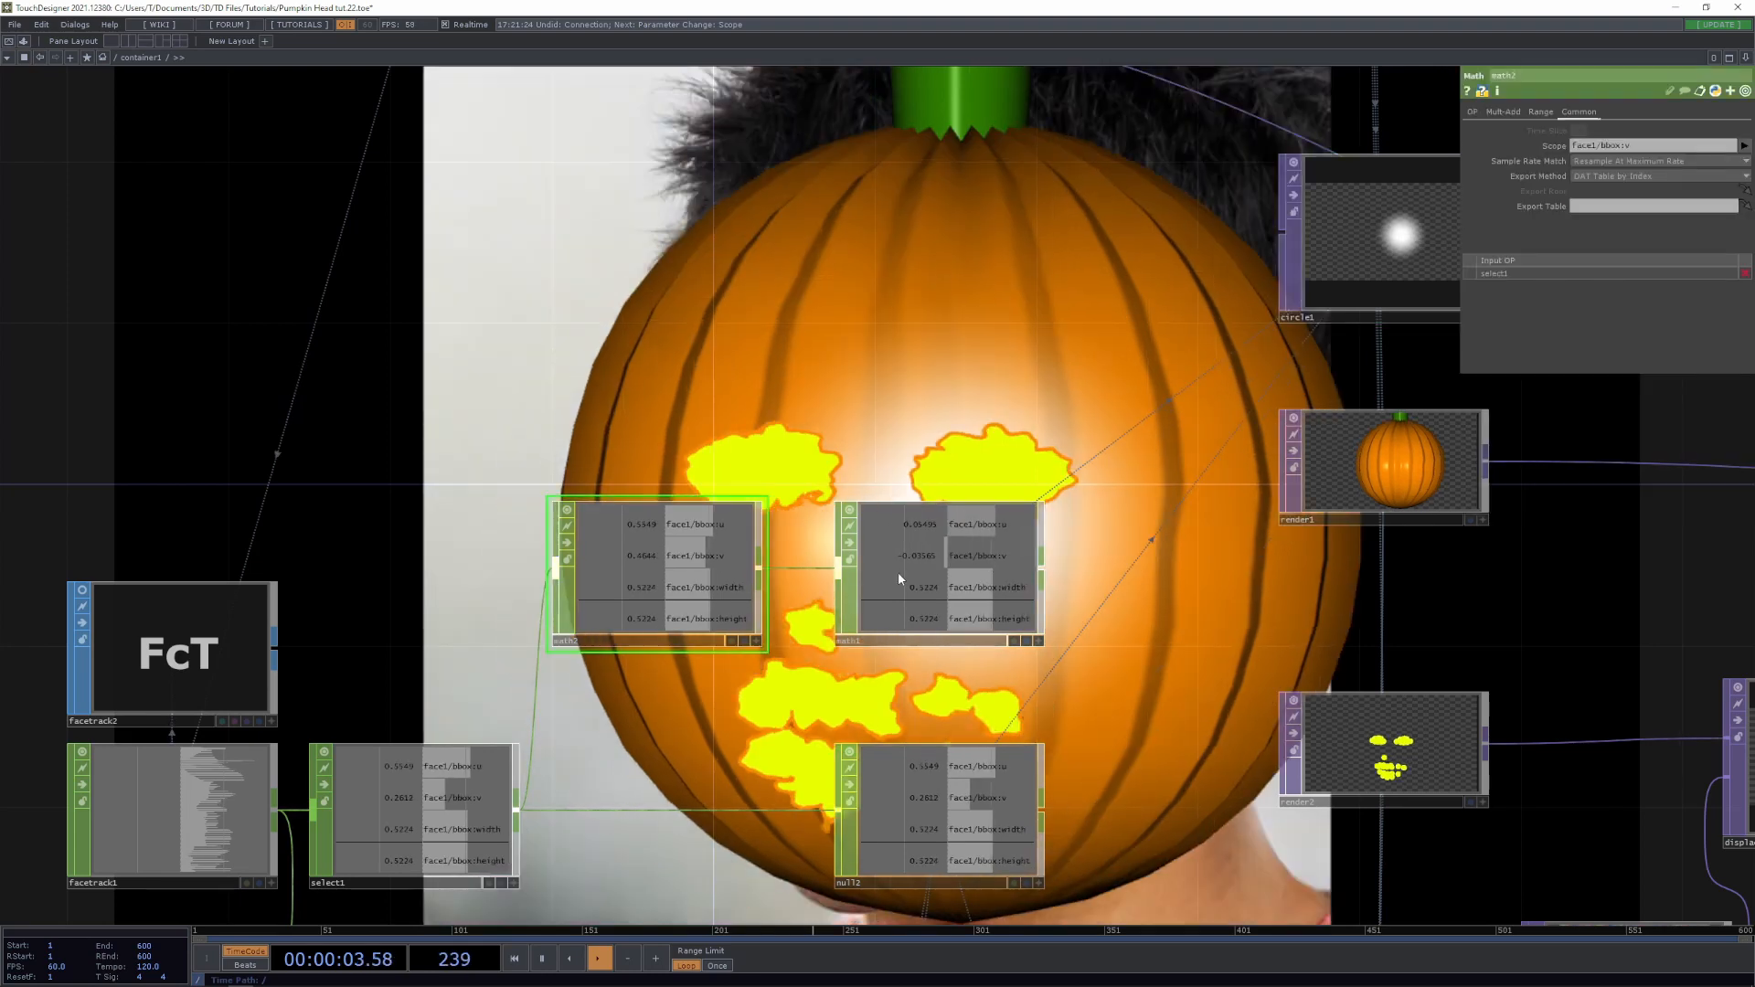
pyautogui.click(897, 572)
pyautogui.click(578, 567)
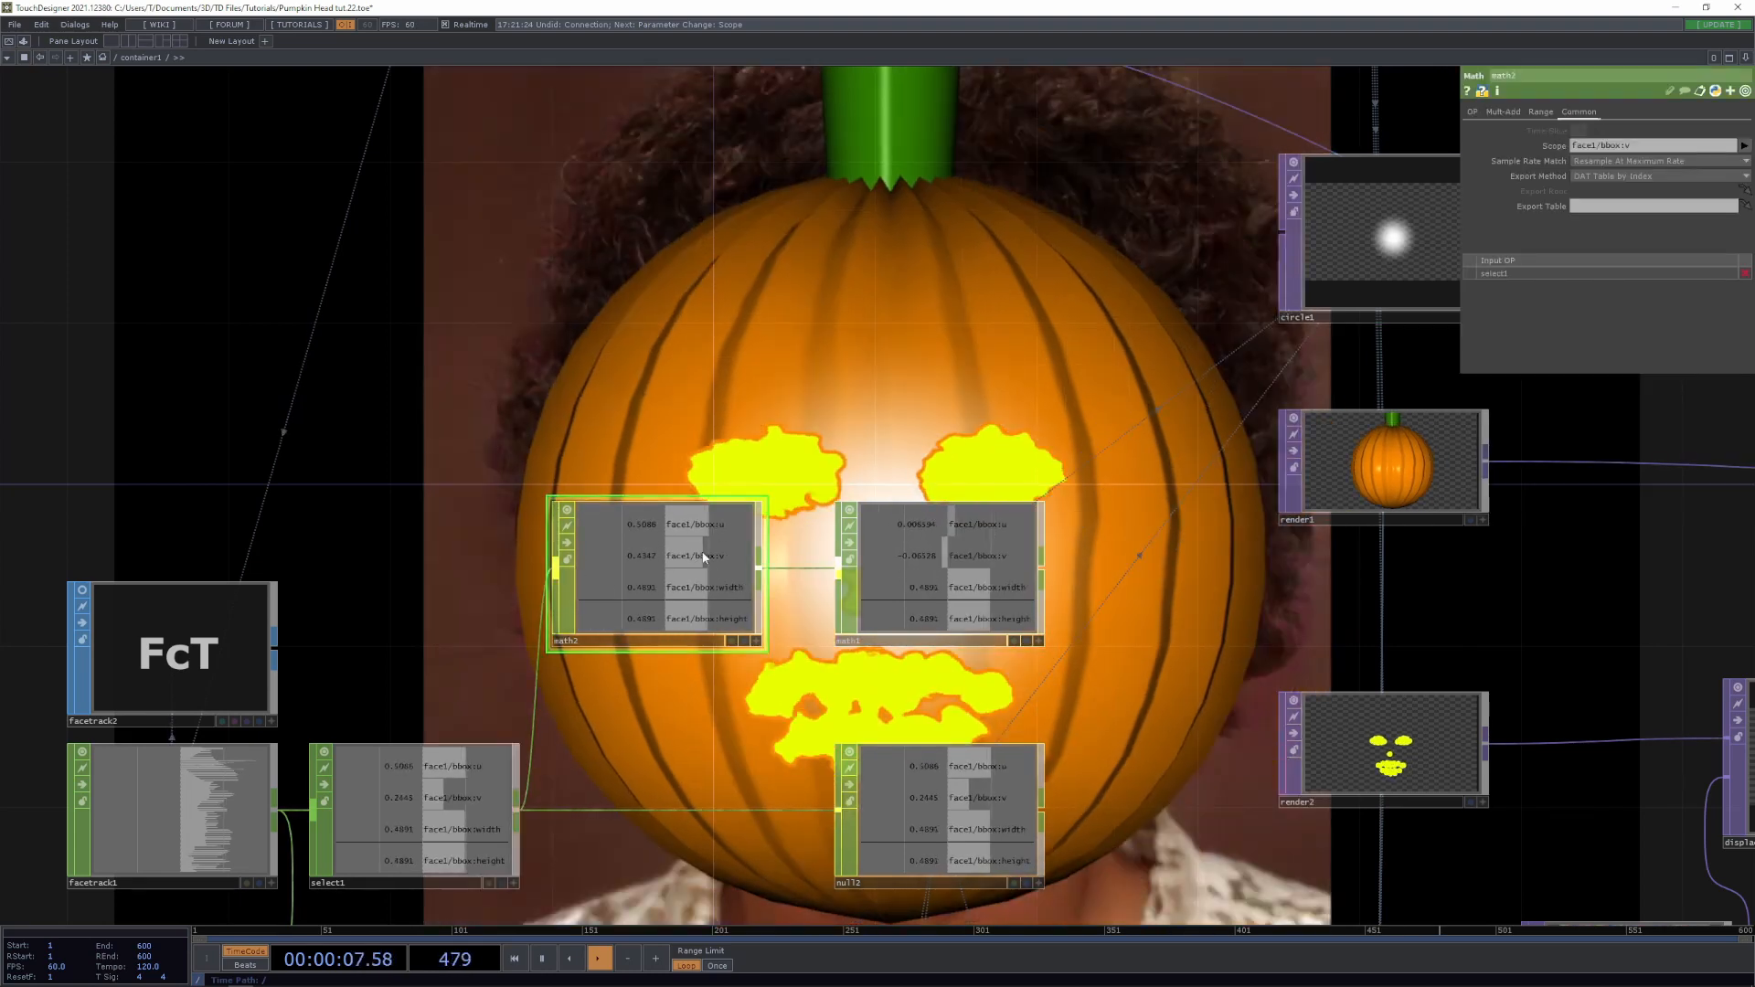
pyautogui.click(1471, 111)
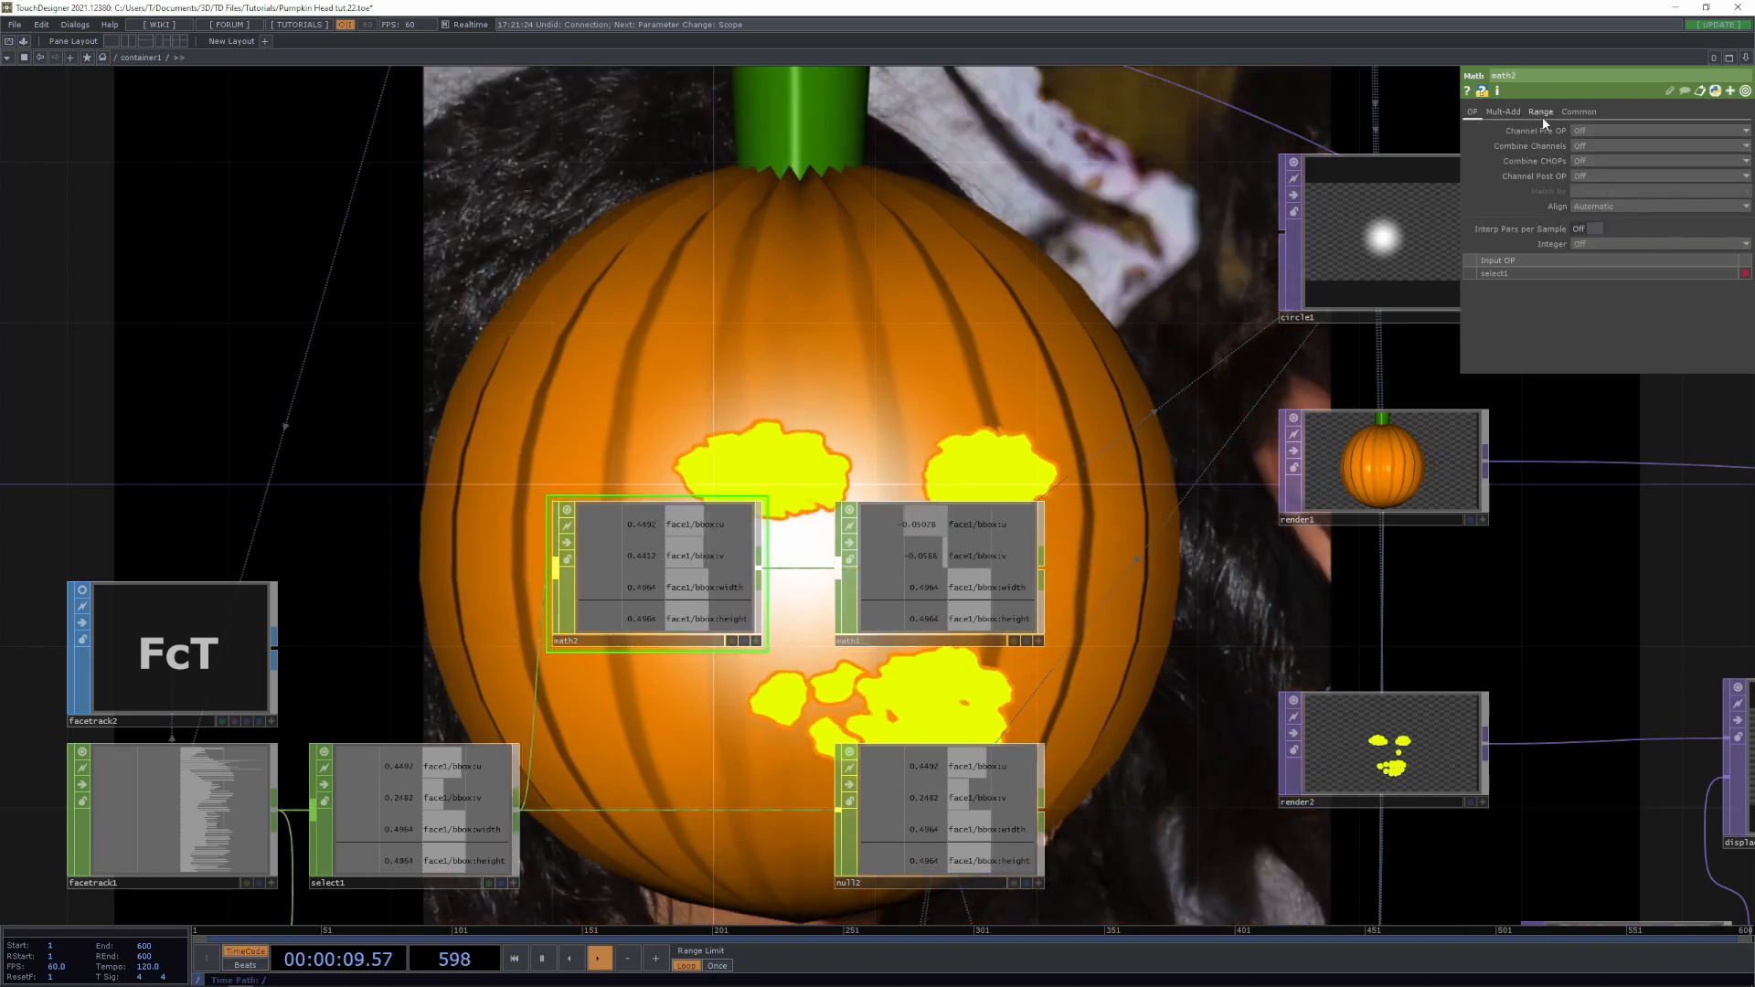
pyautogui.click(1541, 112)
pyautogui.click(1469, 128)
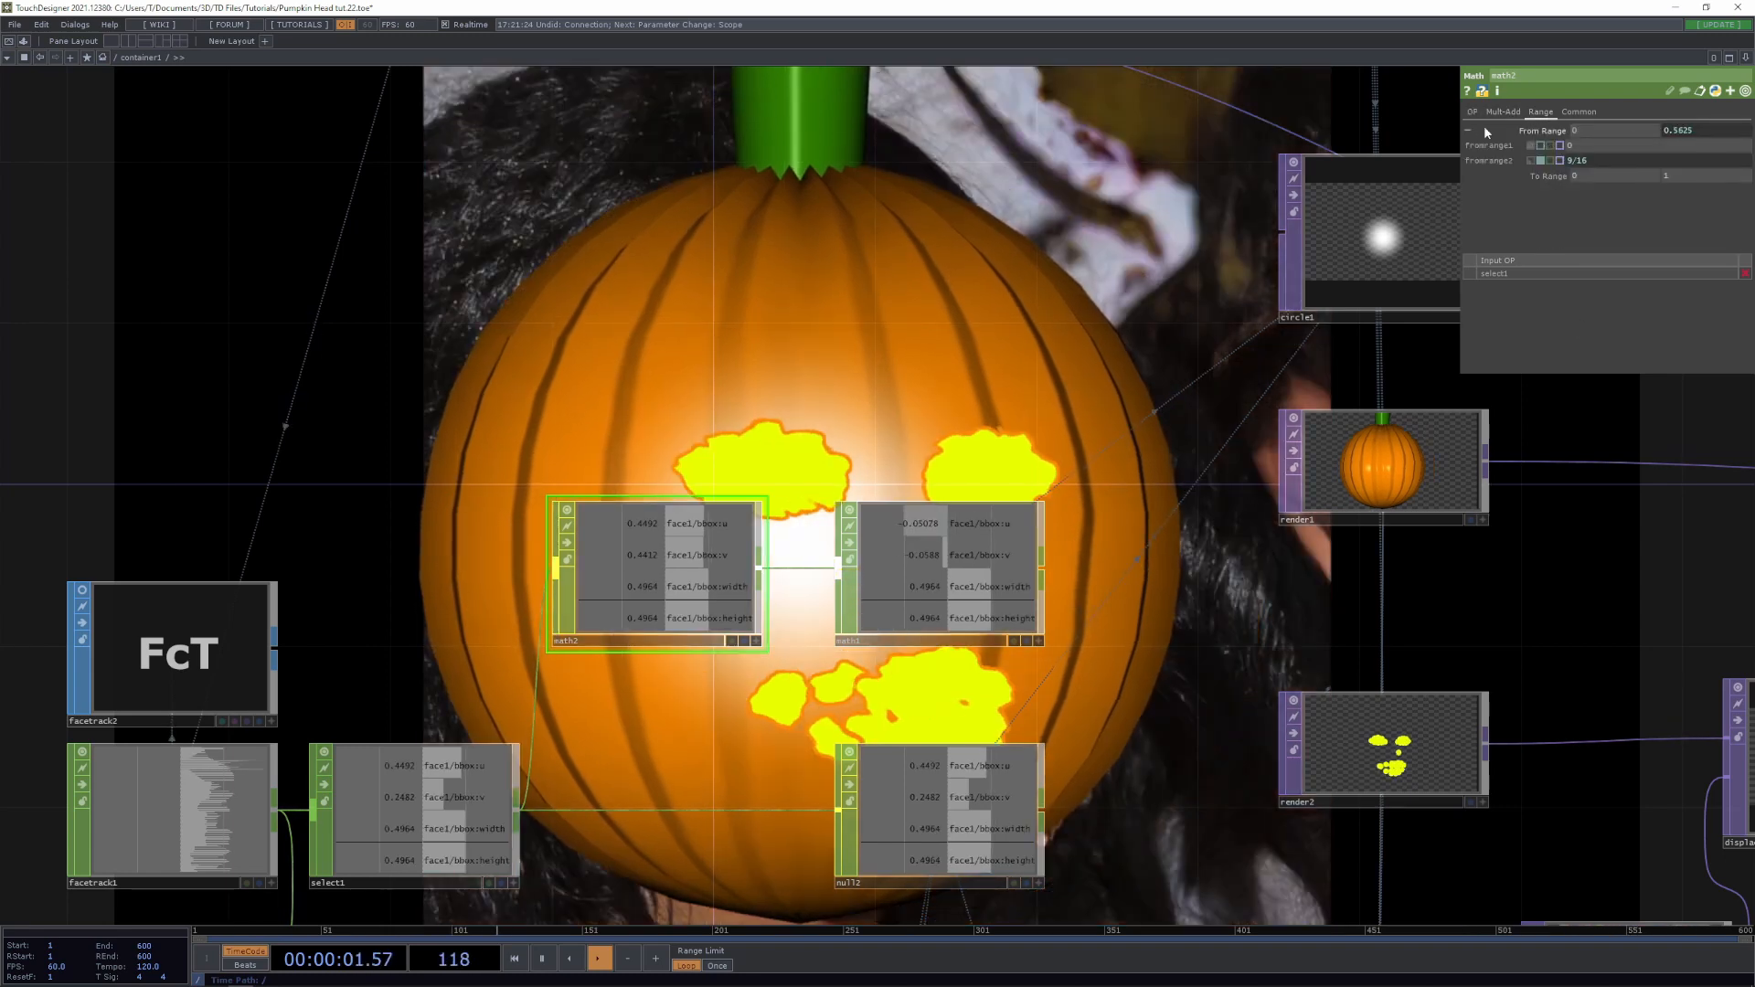
# Check the resolution and aspect ratio of null1 in its operator info
pyautogui.scroll(-5, 502, 411)
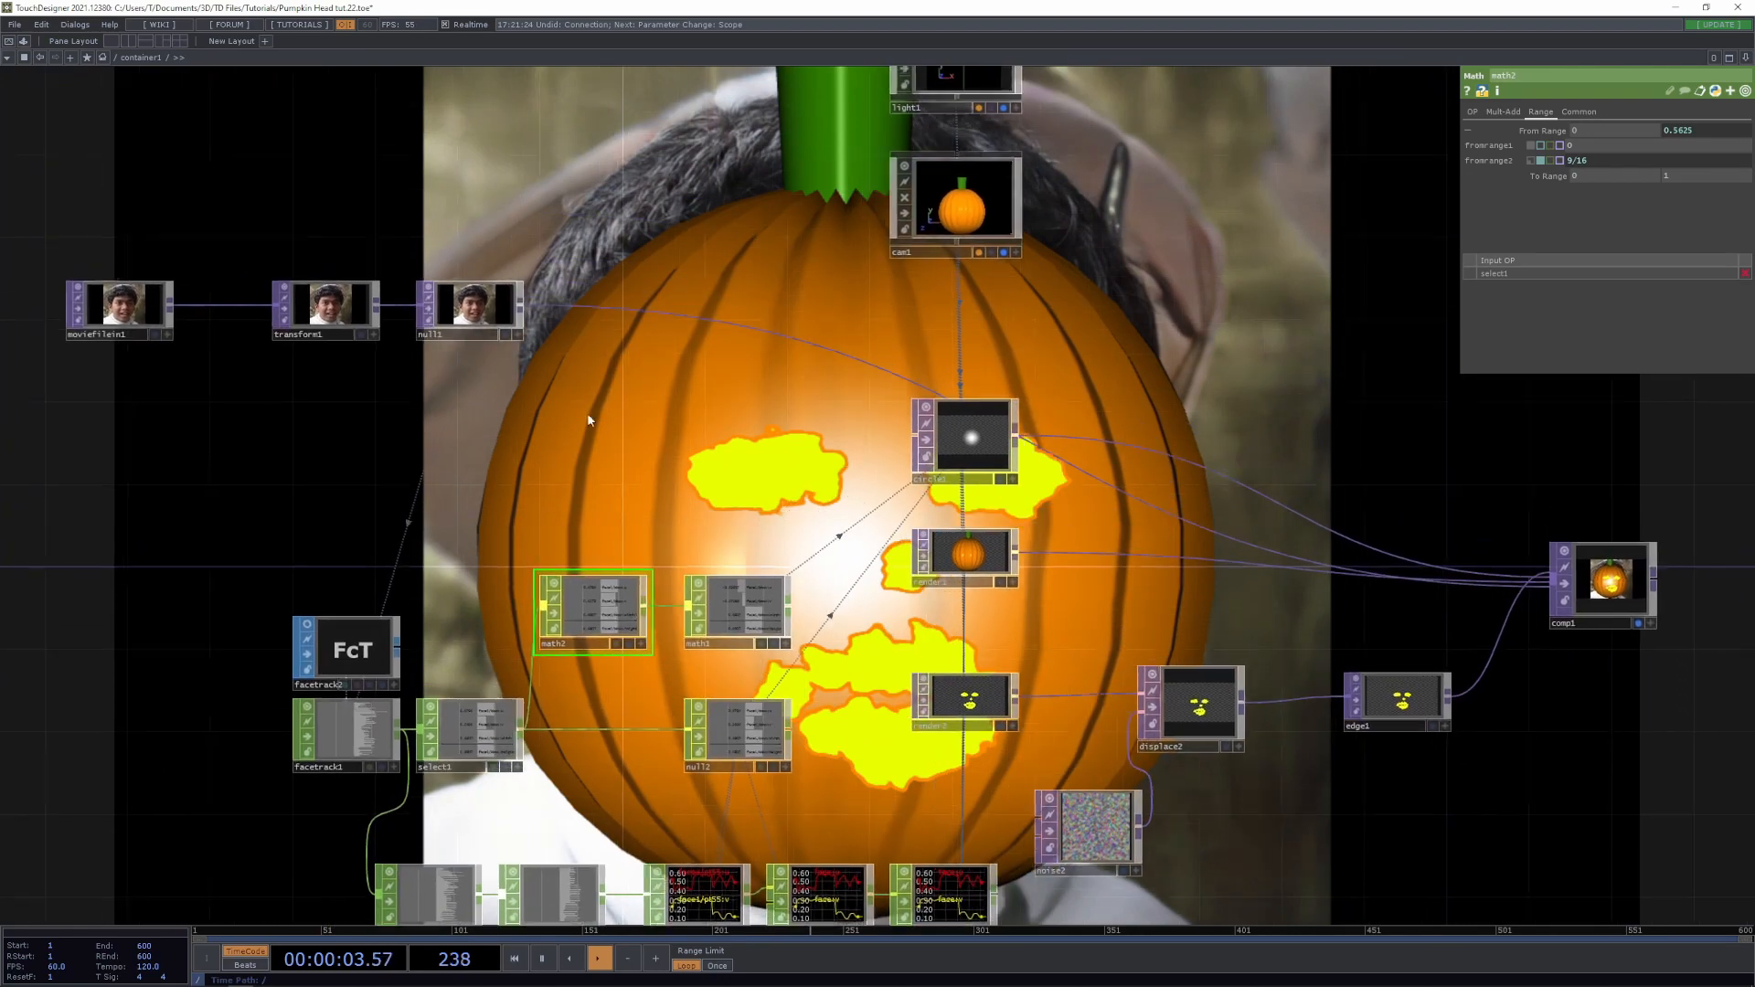
pyautogui.middleClick(462, 316)
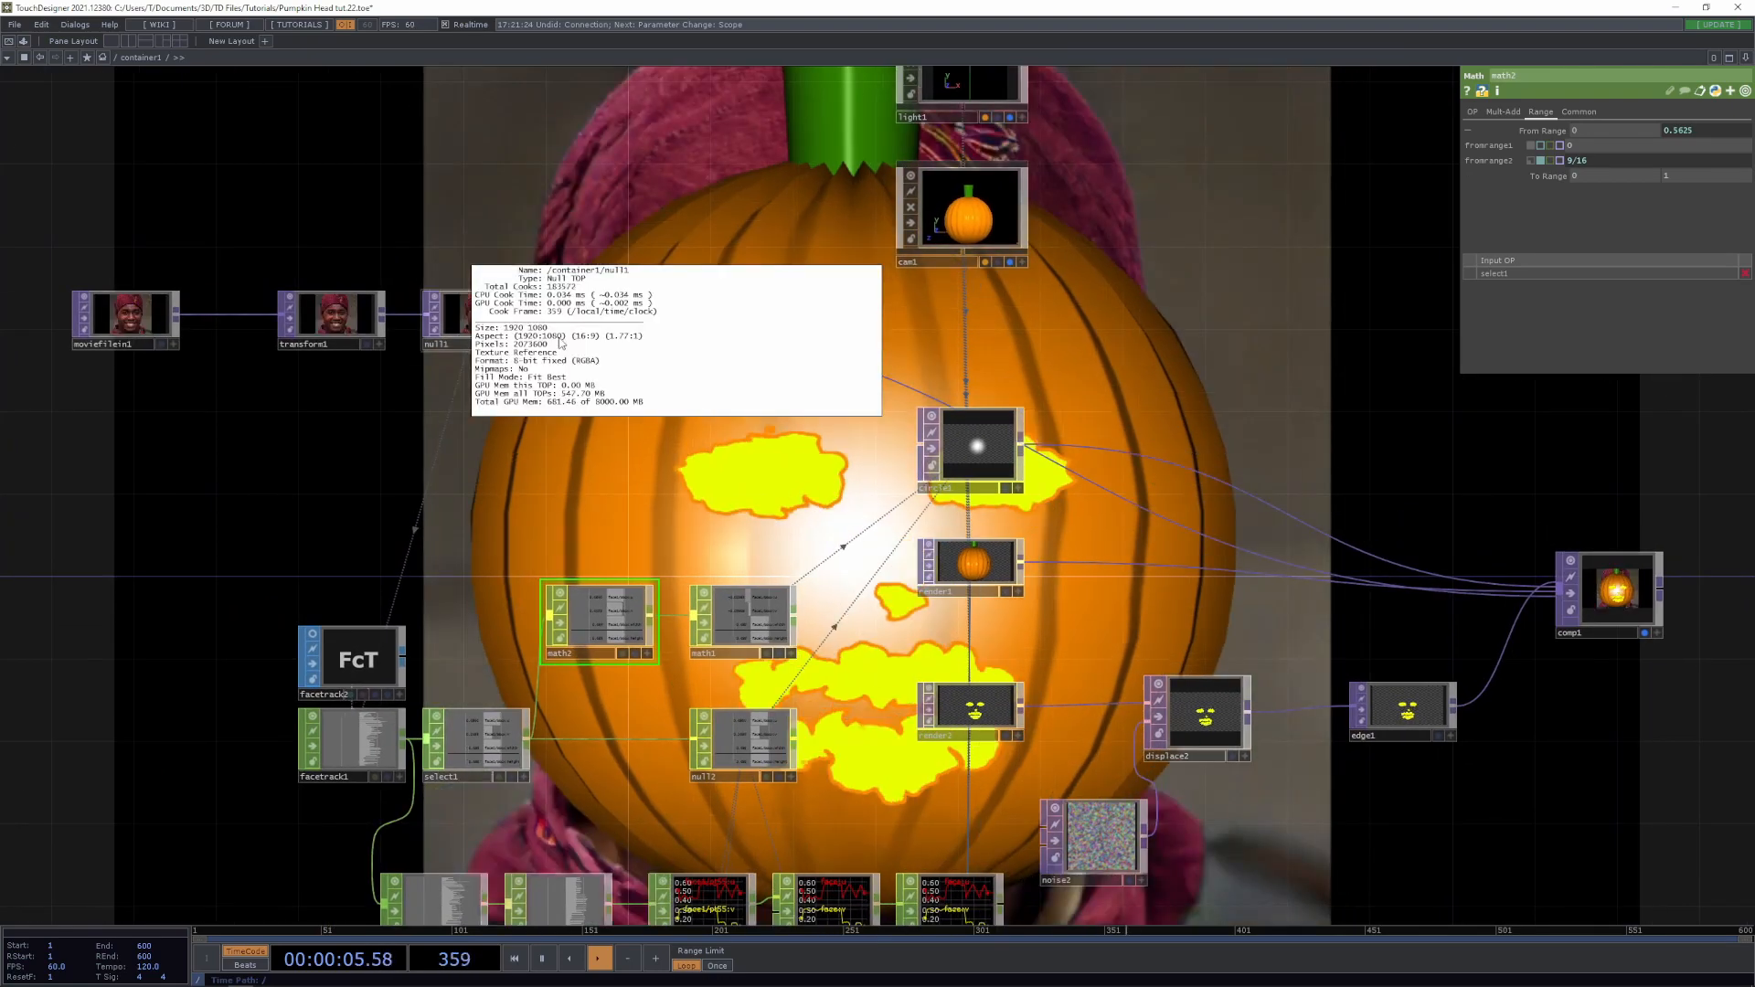
pyautogui.scroll(4, 670, 588)
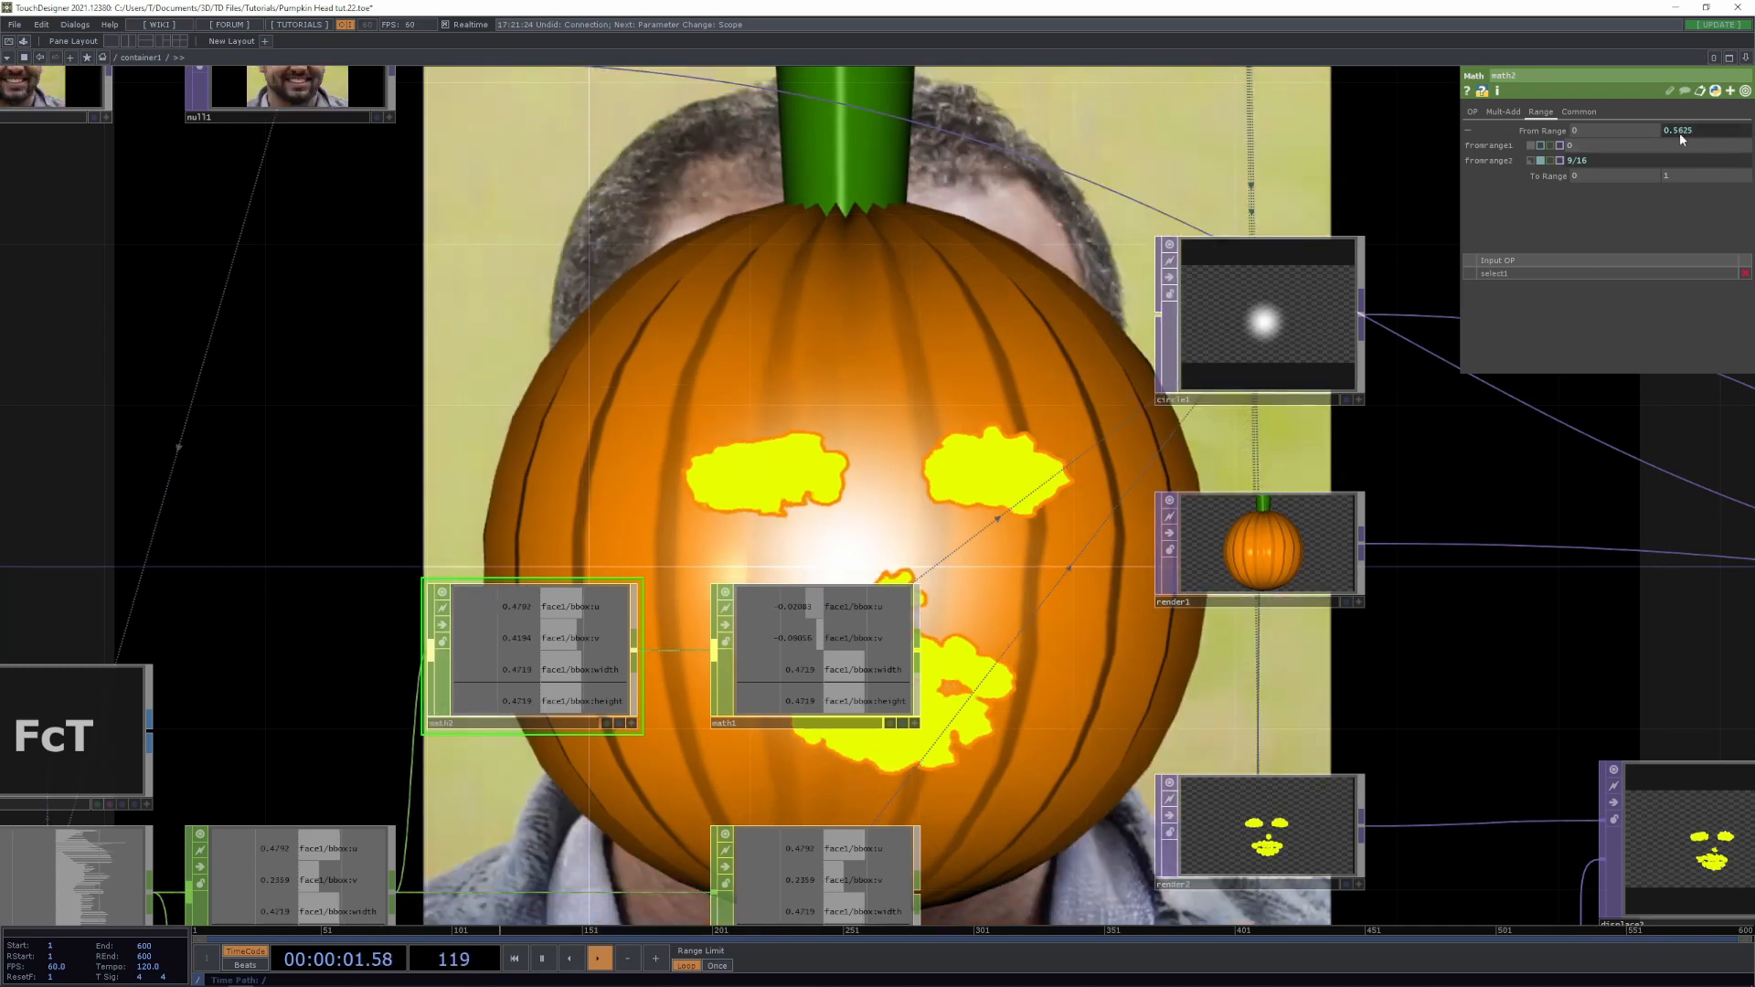
# Review math1's To Range and the channel pattern in its Scope
pyautogui.click(811, 676)
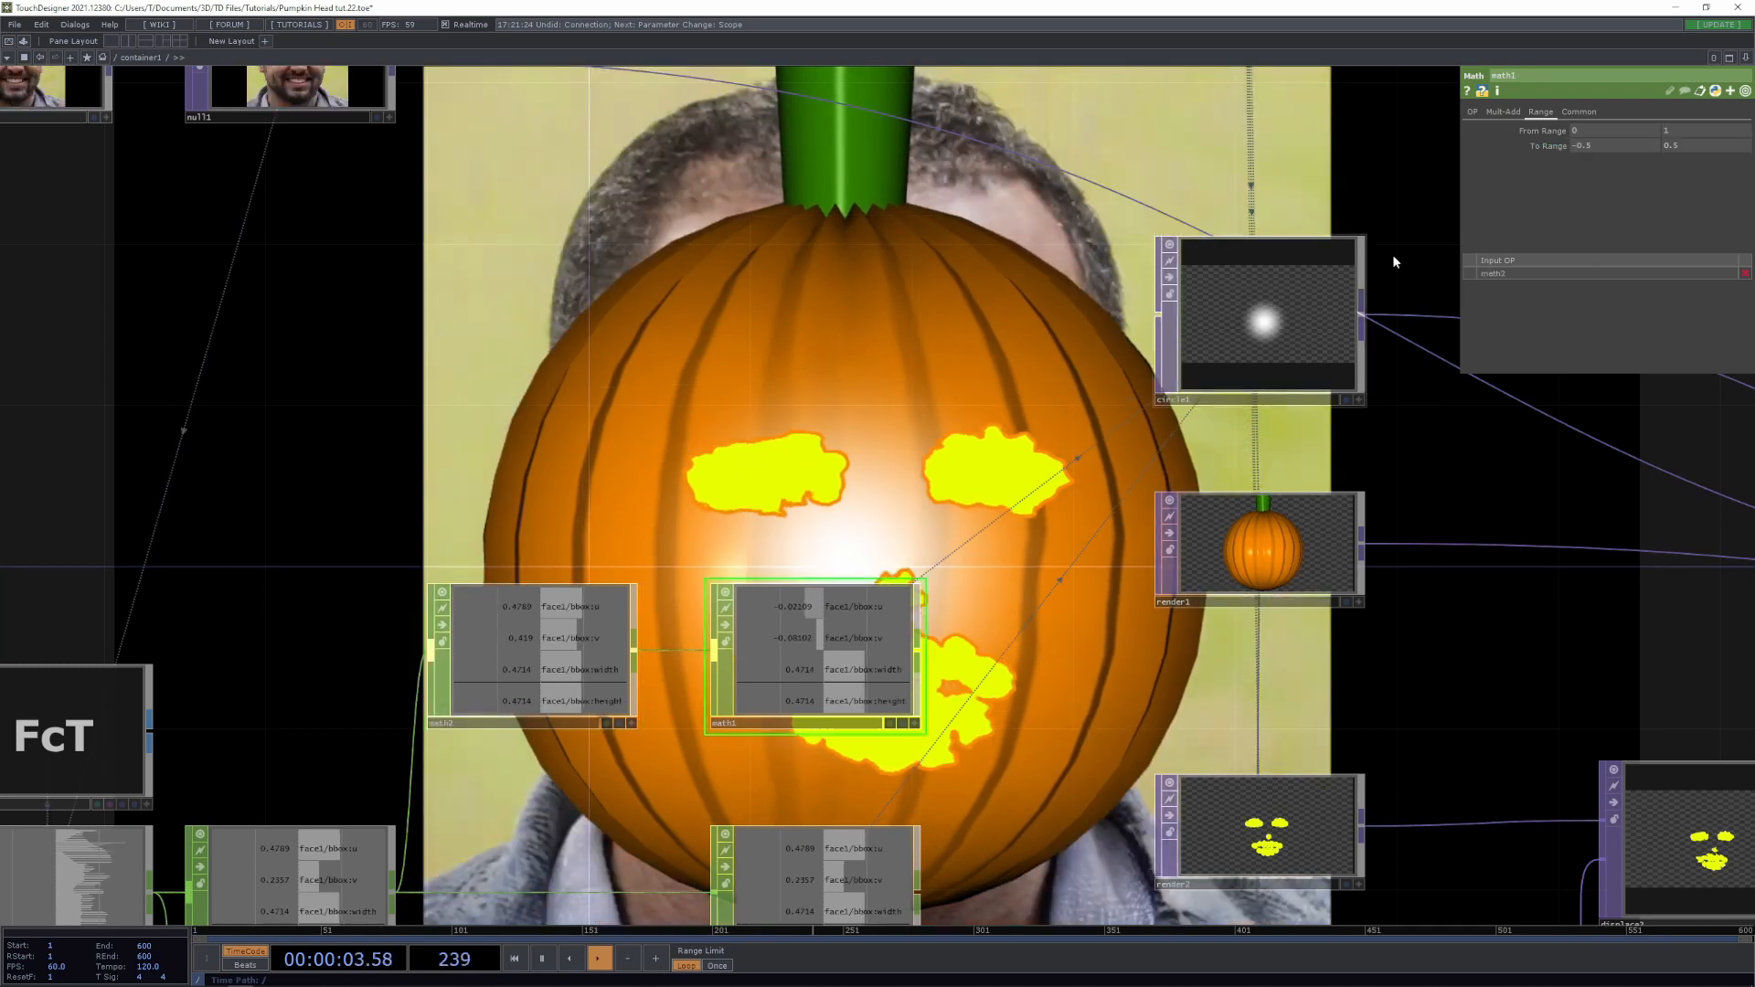
pyautogui.moveTo(685, 410); pyautogui.dragTo(361, 374)
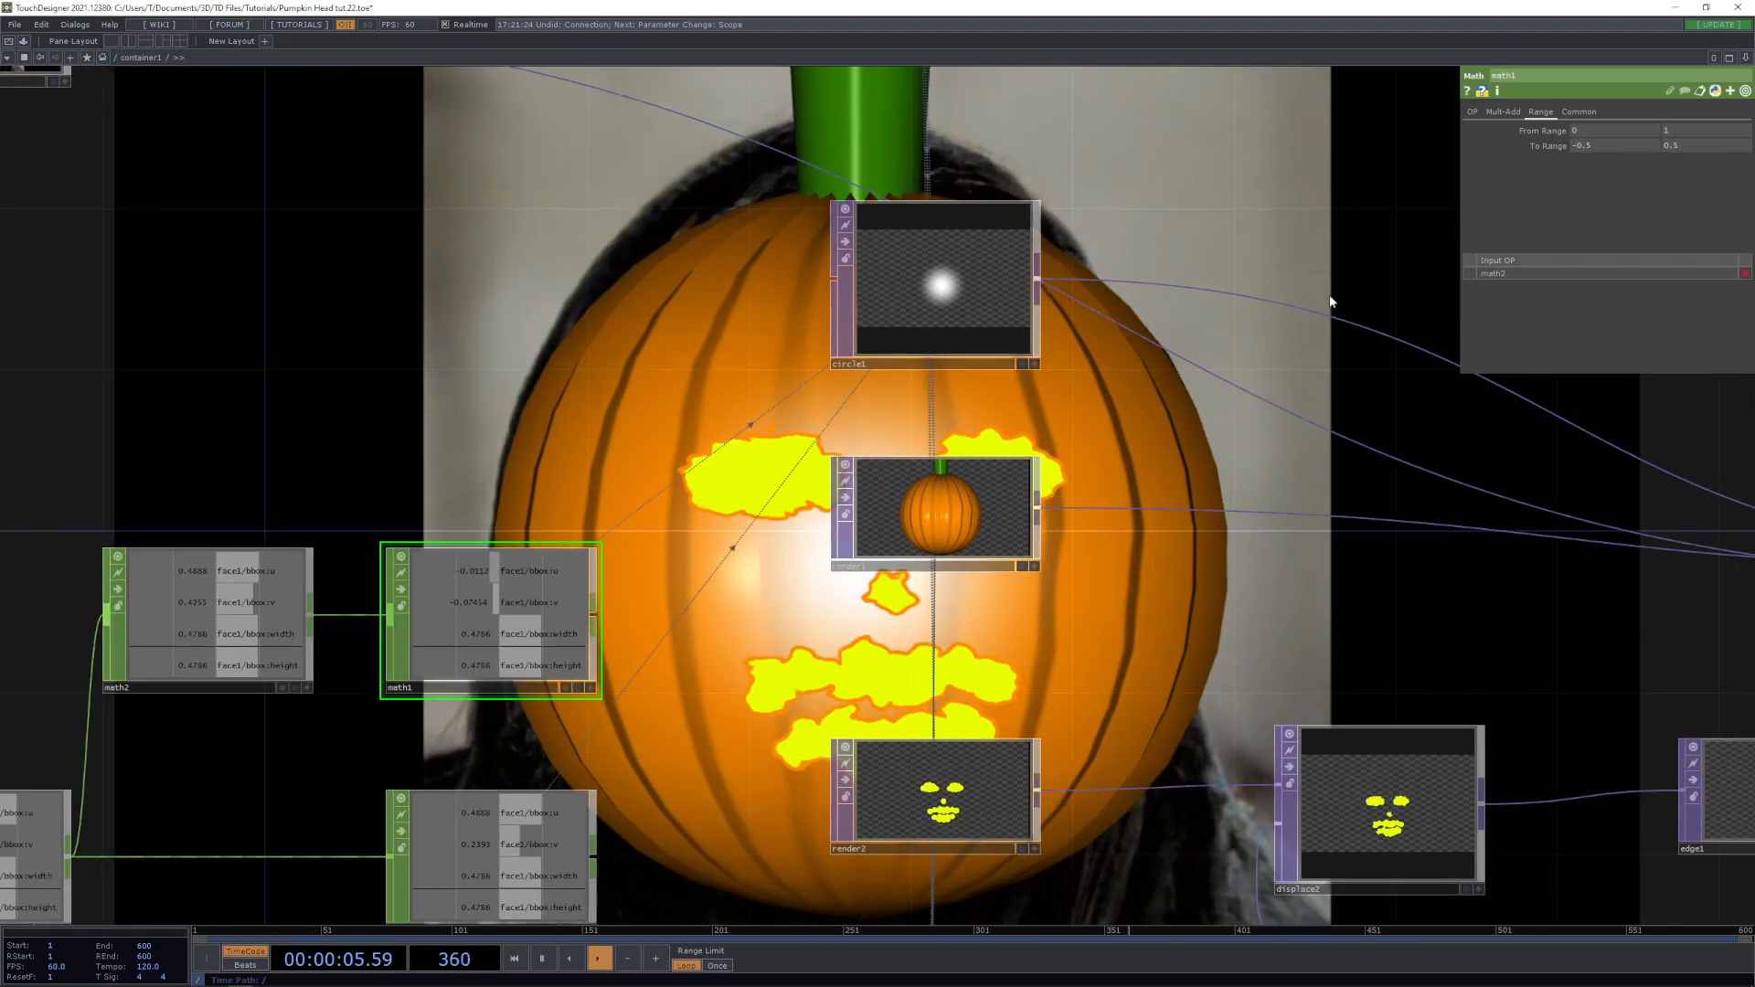
pyautogui.click(1579, 112)
pyautogui.click(1609, 147)
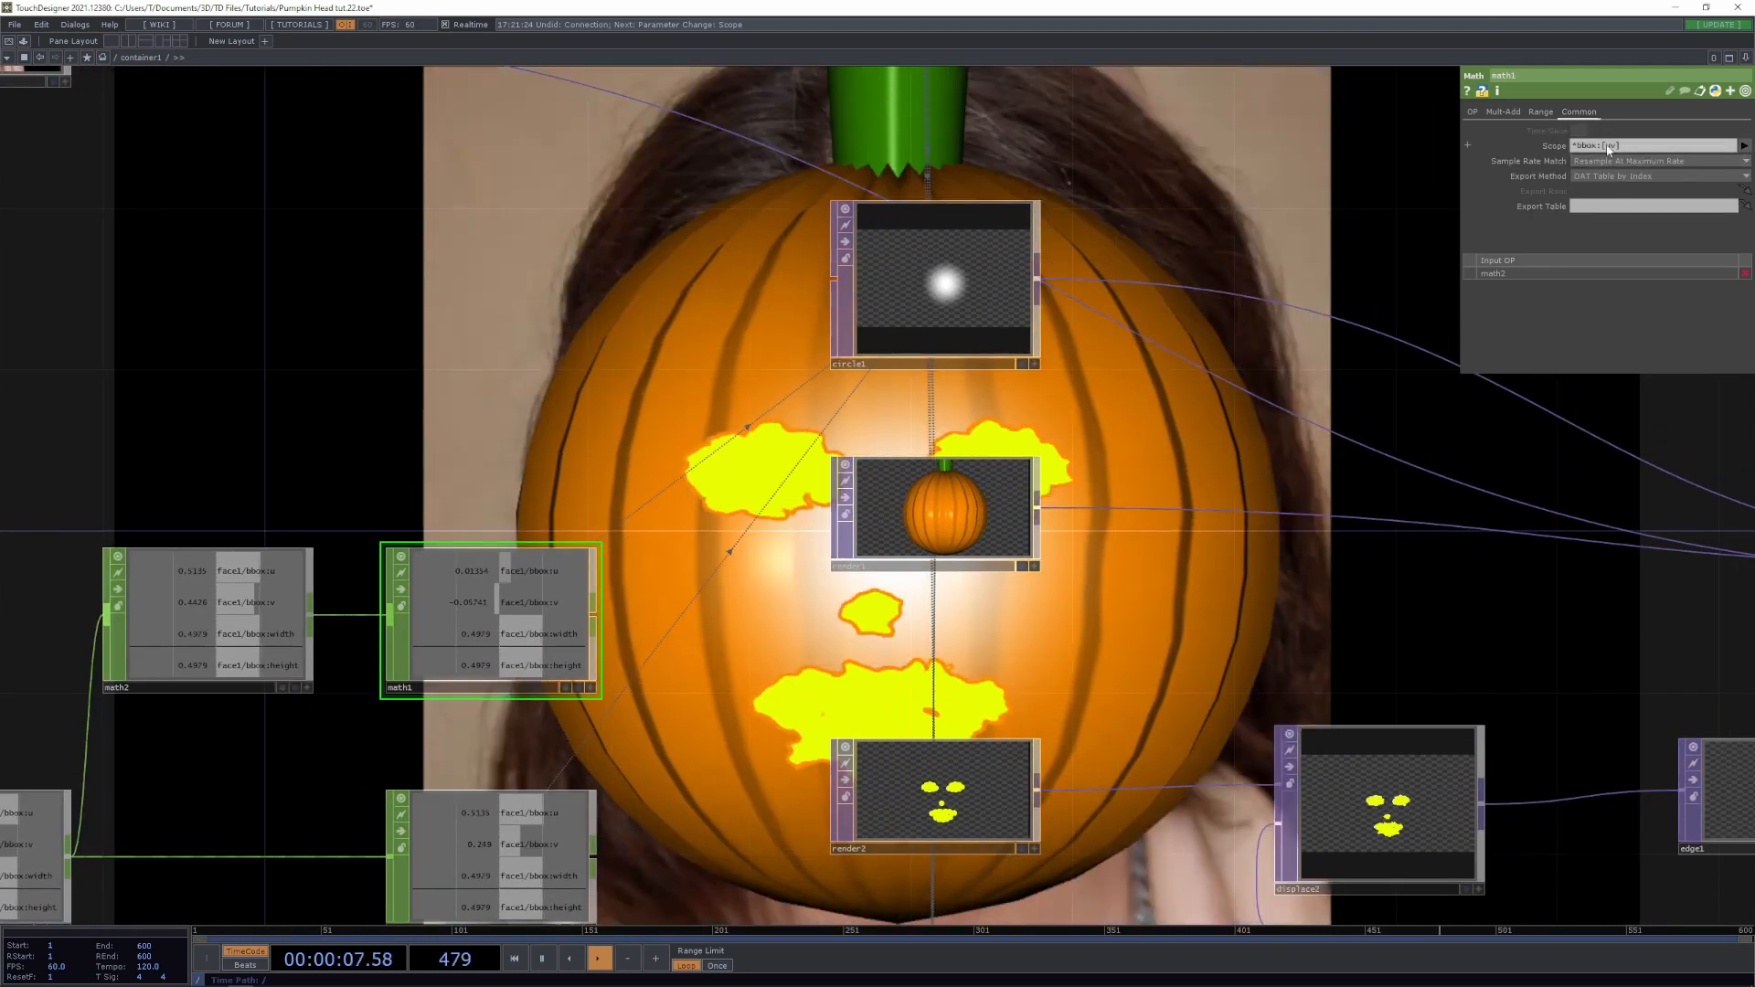
pyautogui.moveTo(704, 815); pyautogui.dragTo(726, 711)
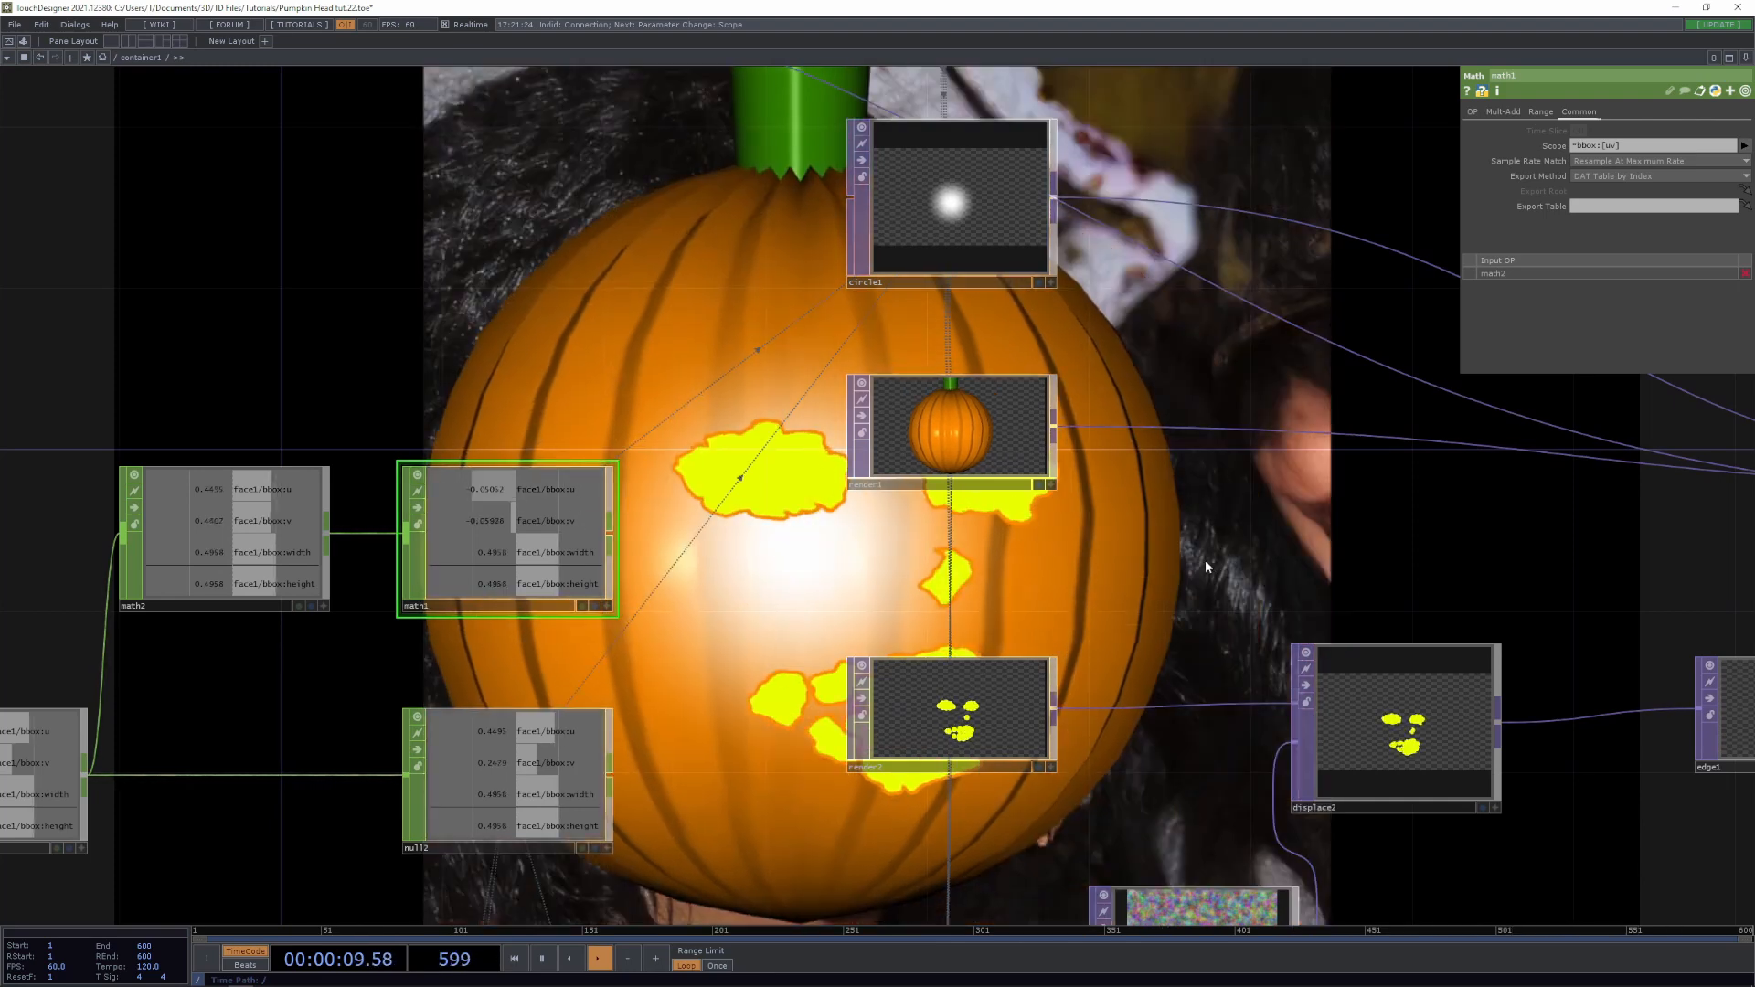
# Set circle1's Softness to 0.091
pyautogui.moveTo(1204, 559); pyautogui.dragTo(825, 557)
pyautogui.click(559, 224)
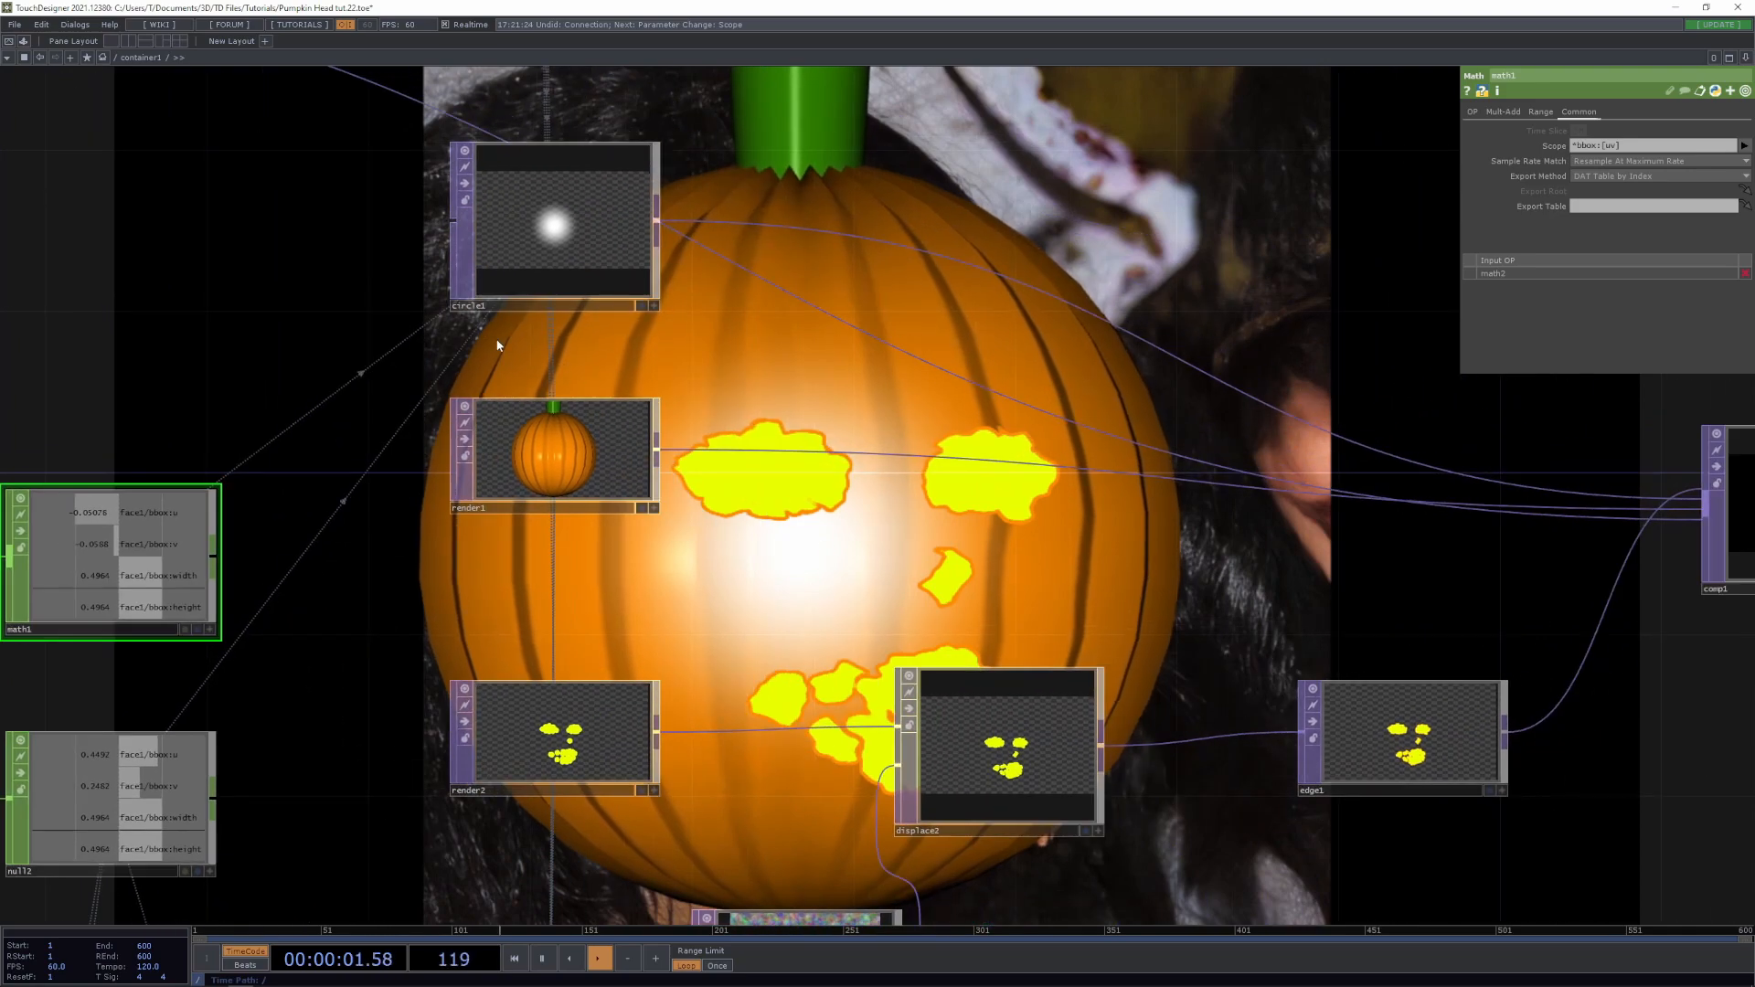
pyautogui.moveTo(1693, 484)
pyautogui.mouseDown()
pyautogui.moveTo(1597, 481)
pyautogui.moveTo(1723, 480)
pyautogui.moveTo(1642, 479)
pyautogui.moveTo(1678, 508)
pyautogui.mouseUp()
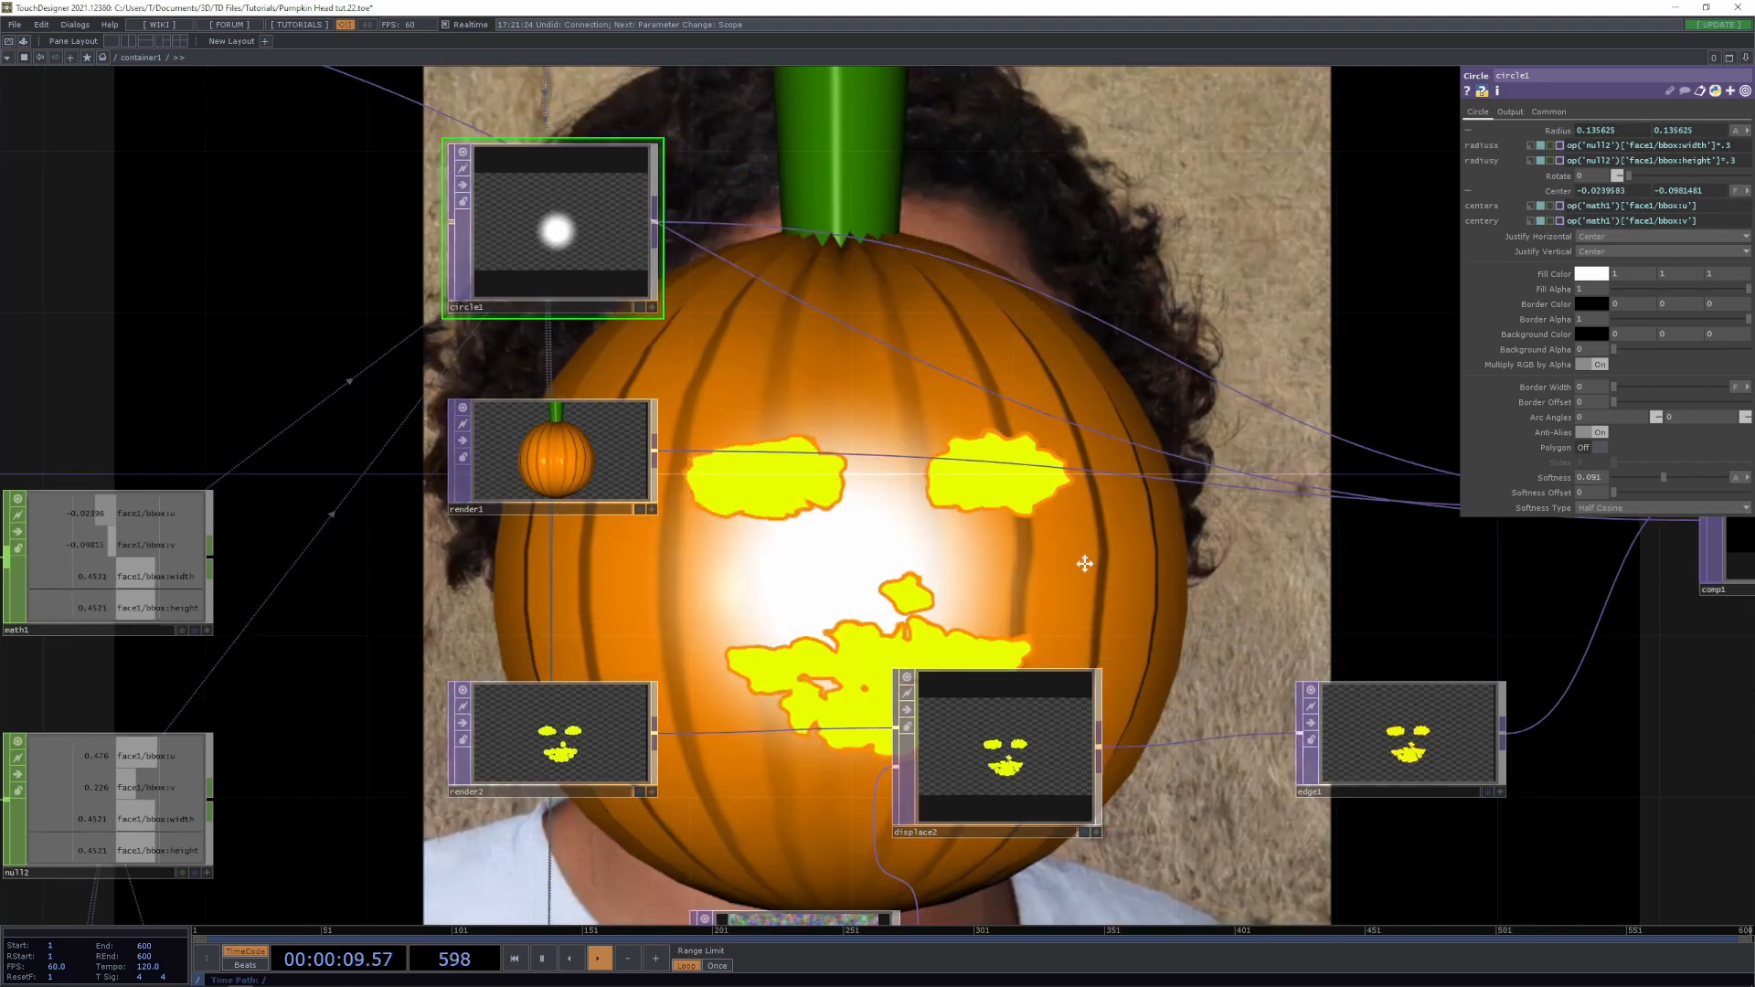
# Insert a Lookup TOP on the connection between circle1 and comp1
pyautogui.moveTo(1122, 548); pyautogui.dragTo(726, 608)
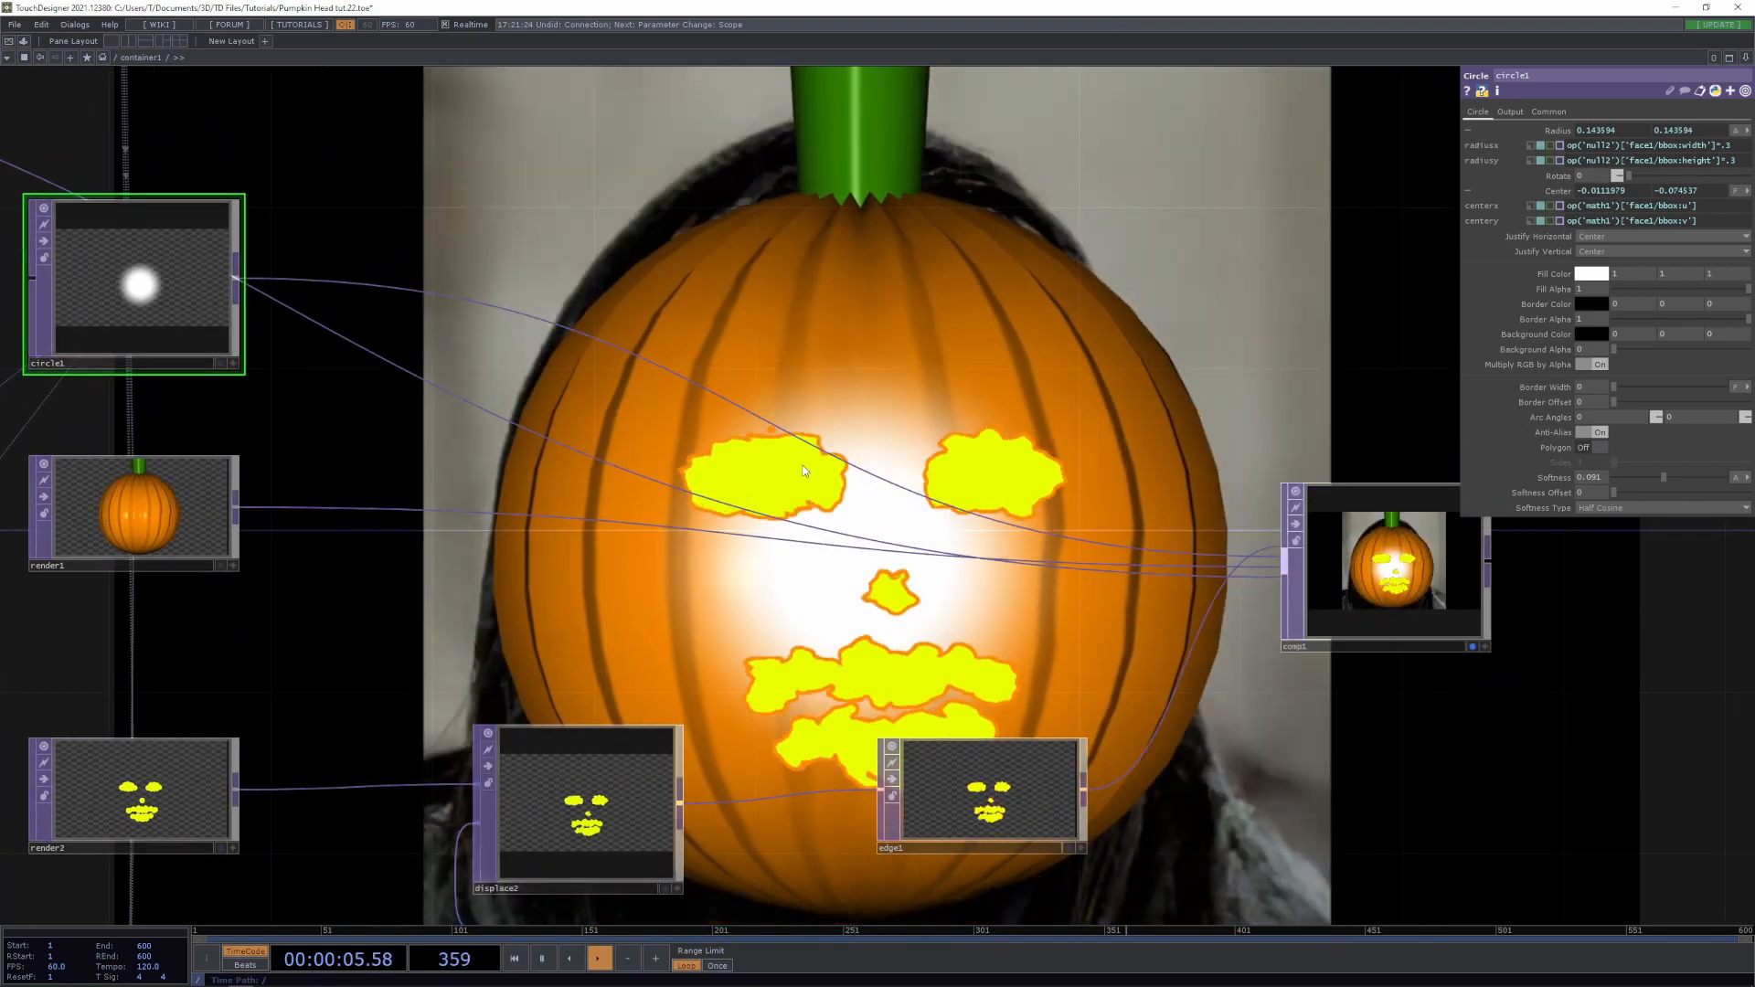
pyautogui.moveTo(757, 324); pyautogui.dragTo(852, 403)
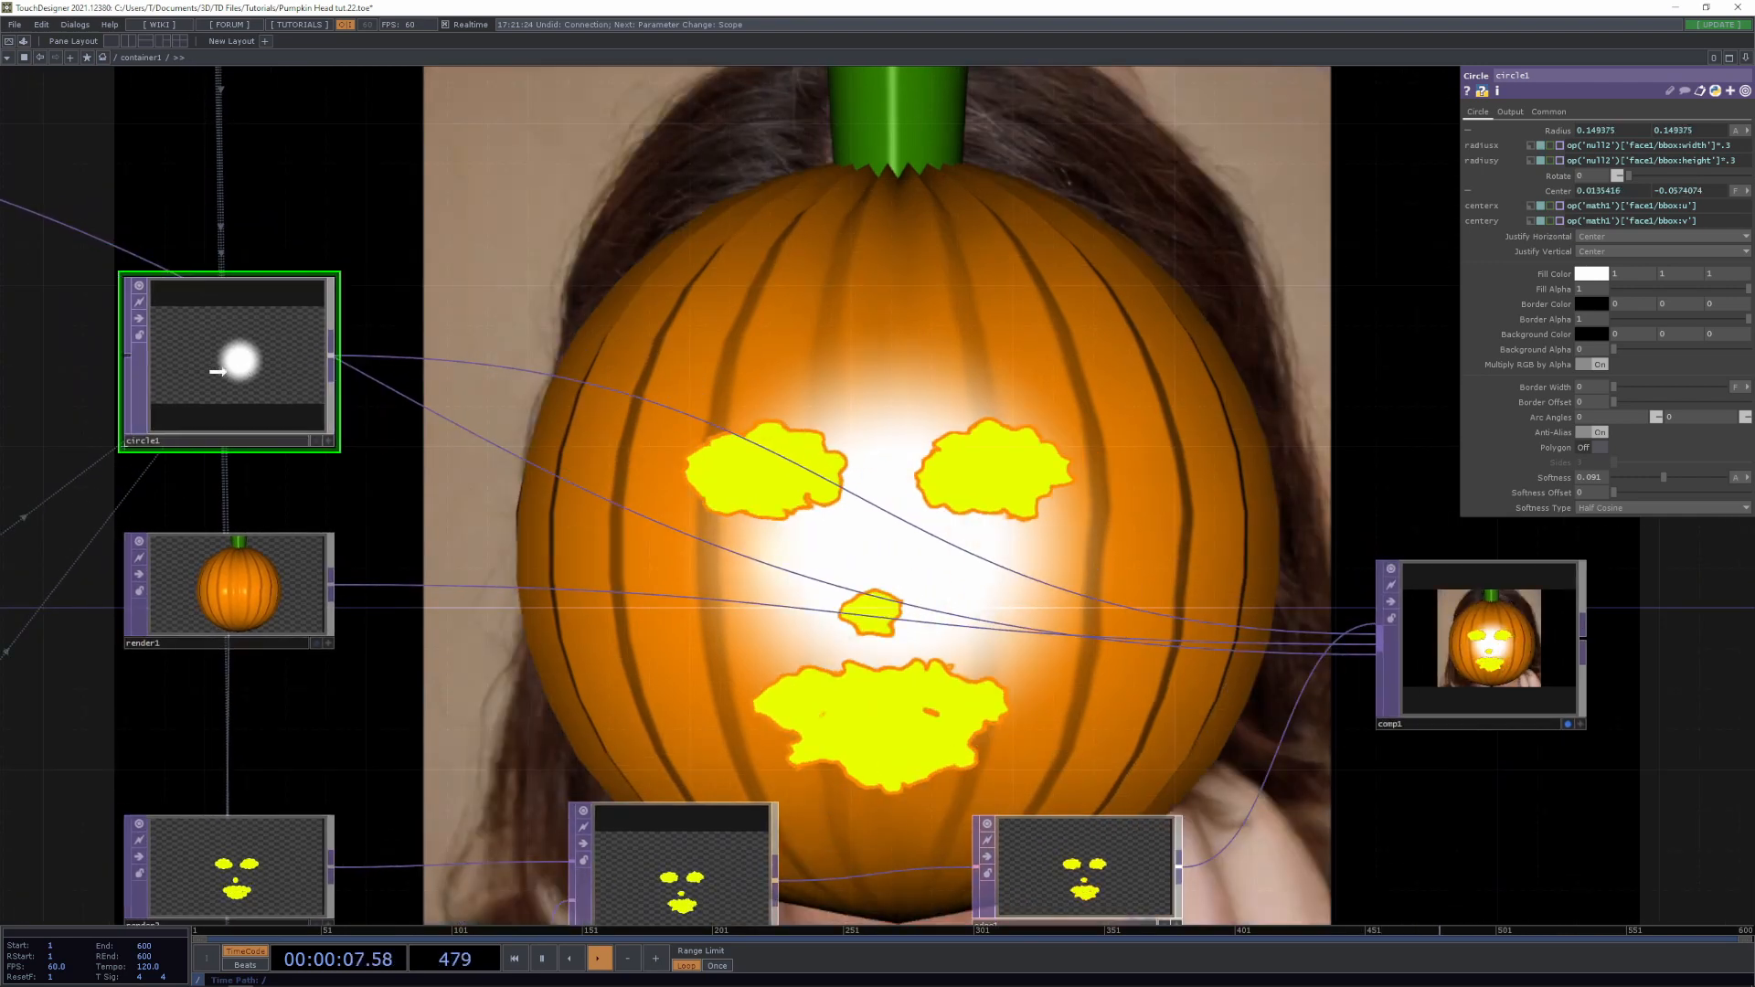
pyautogui.rightClick(478, 365)
pyautogui.click(466, 374)
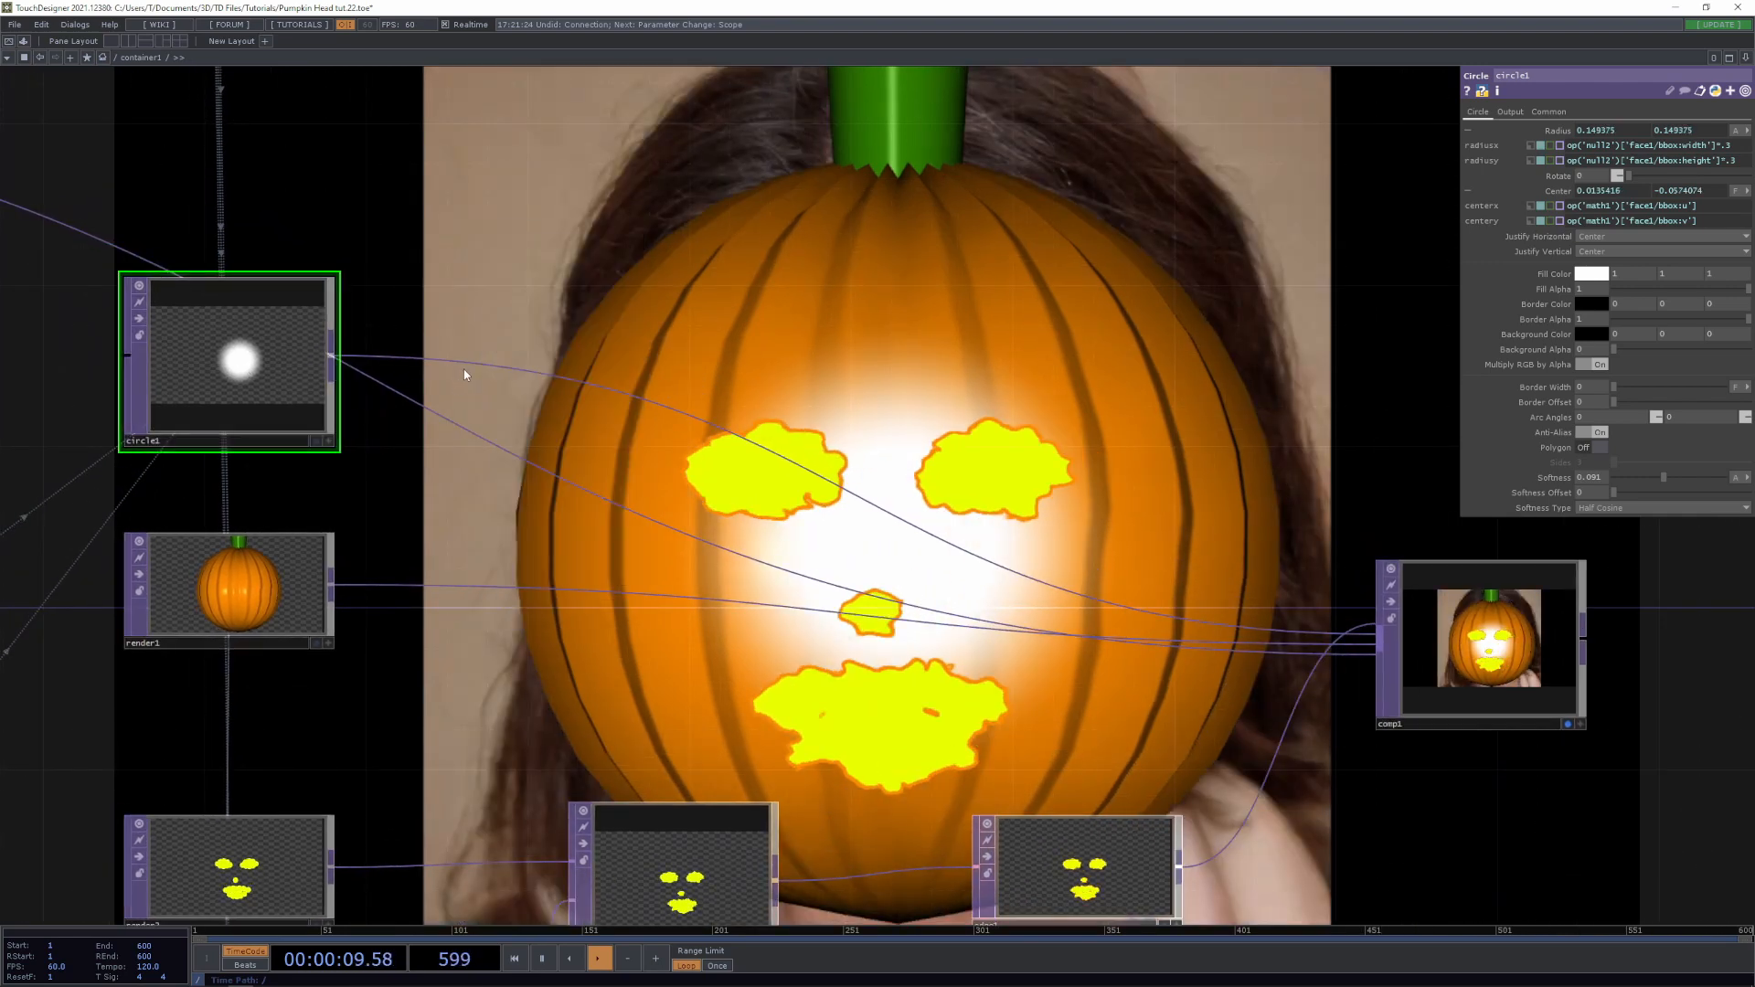
pyautogui.rightClick(469, 370)
pyautogui.click(503, 350)
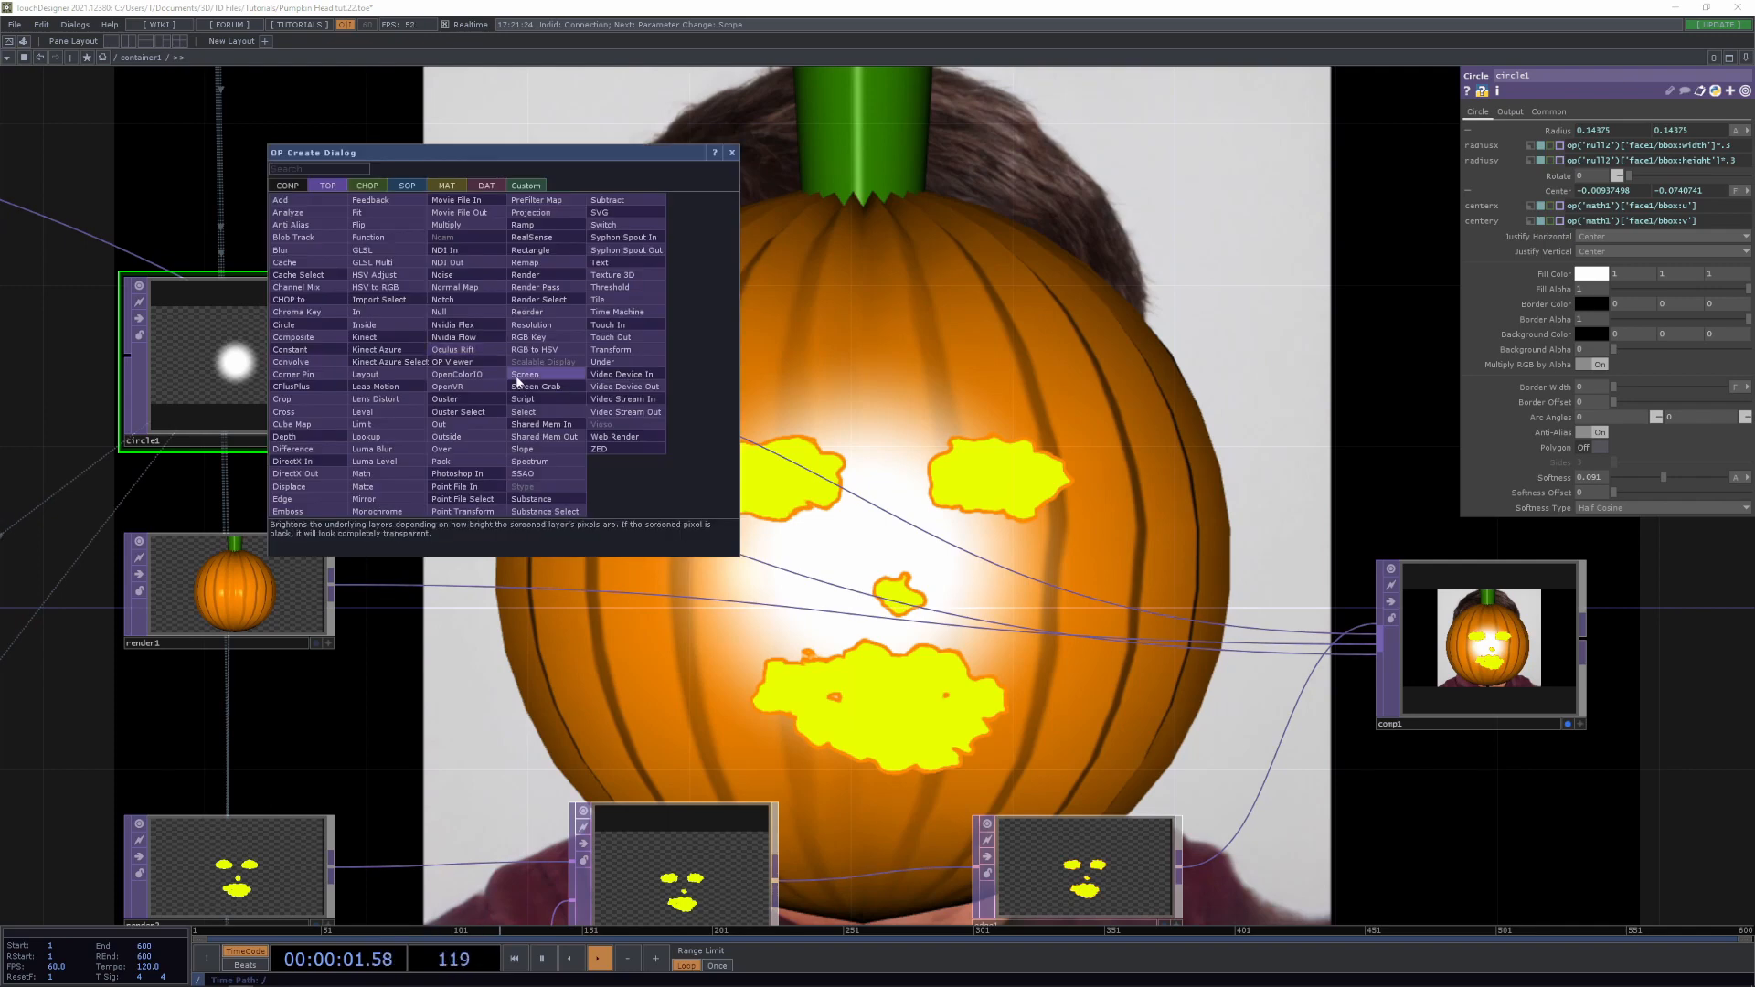
pyautogui.click(365, 436)
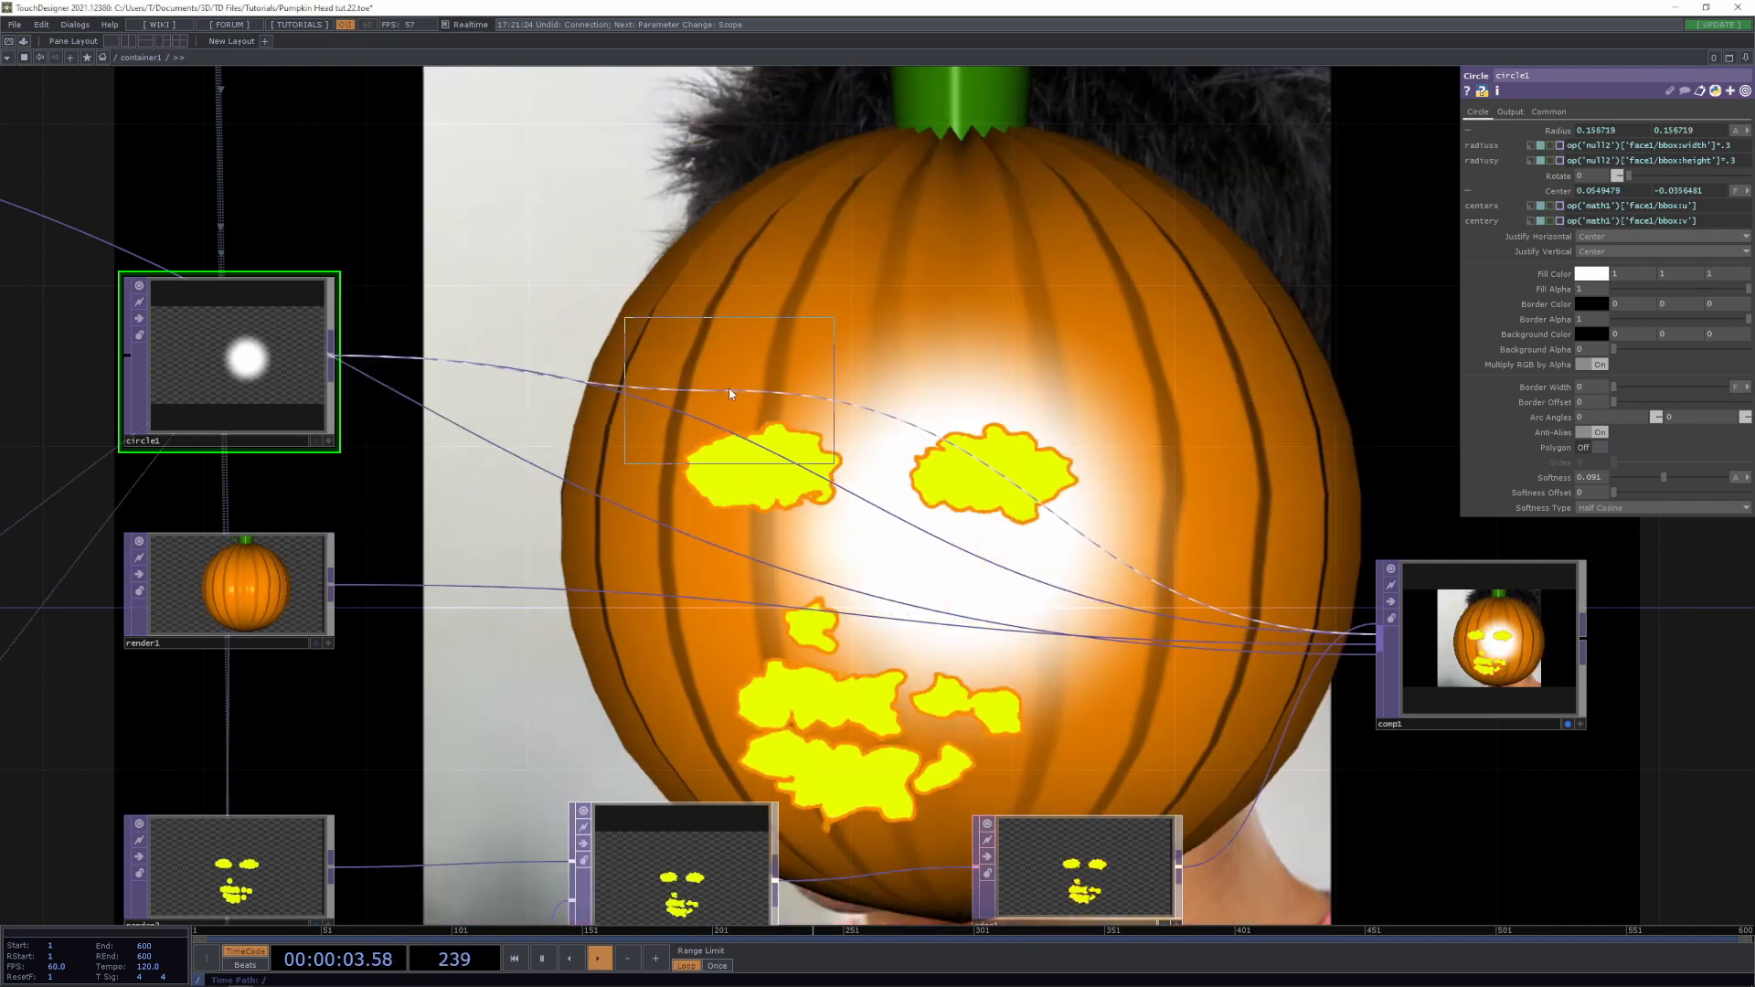
pyautogui.click(734, 372)
pyautogui.moveTo(732, 371); pyautogui.dragTo(851, 333)
# Add a Ramp TOP beside circle1 and connect it to the second input of lookup1
pyautogui.press('Tab')
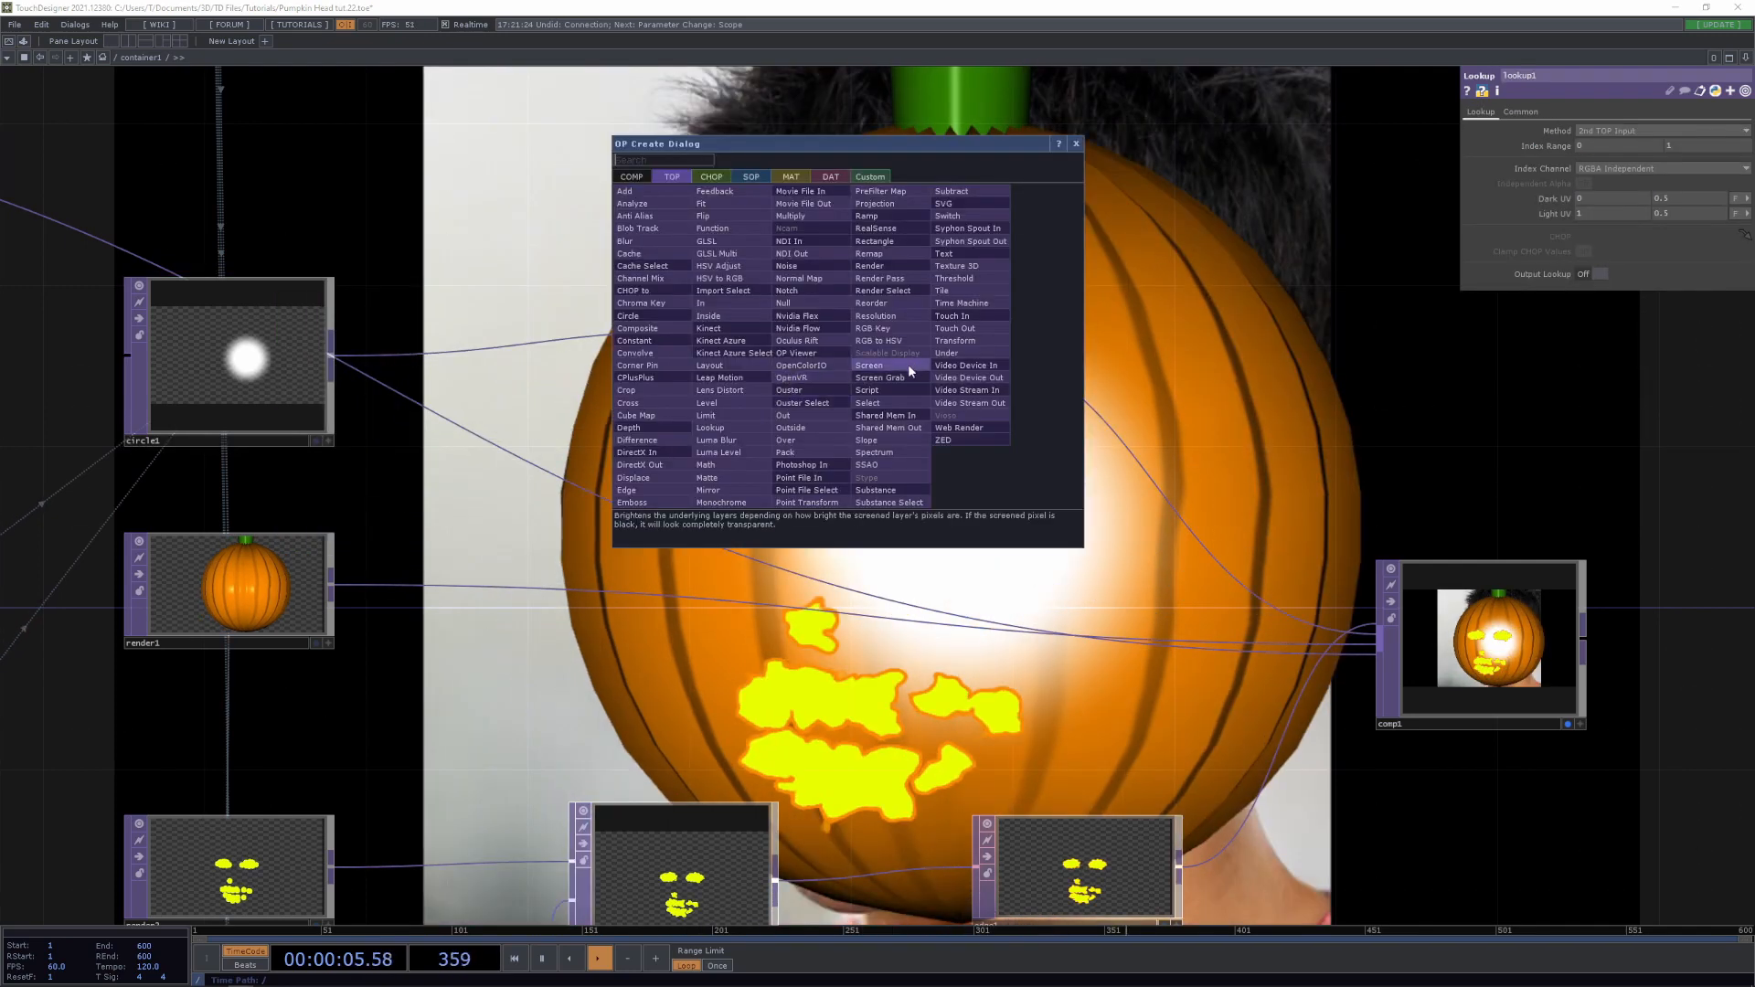
pyautogui.click(867, 216)
pyautogui.click(599, 467)
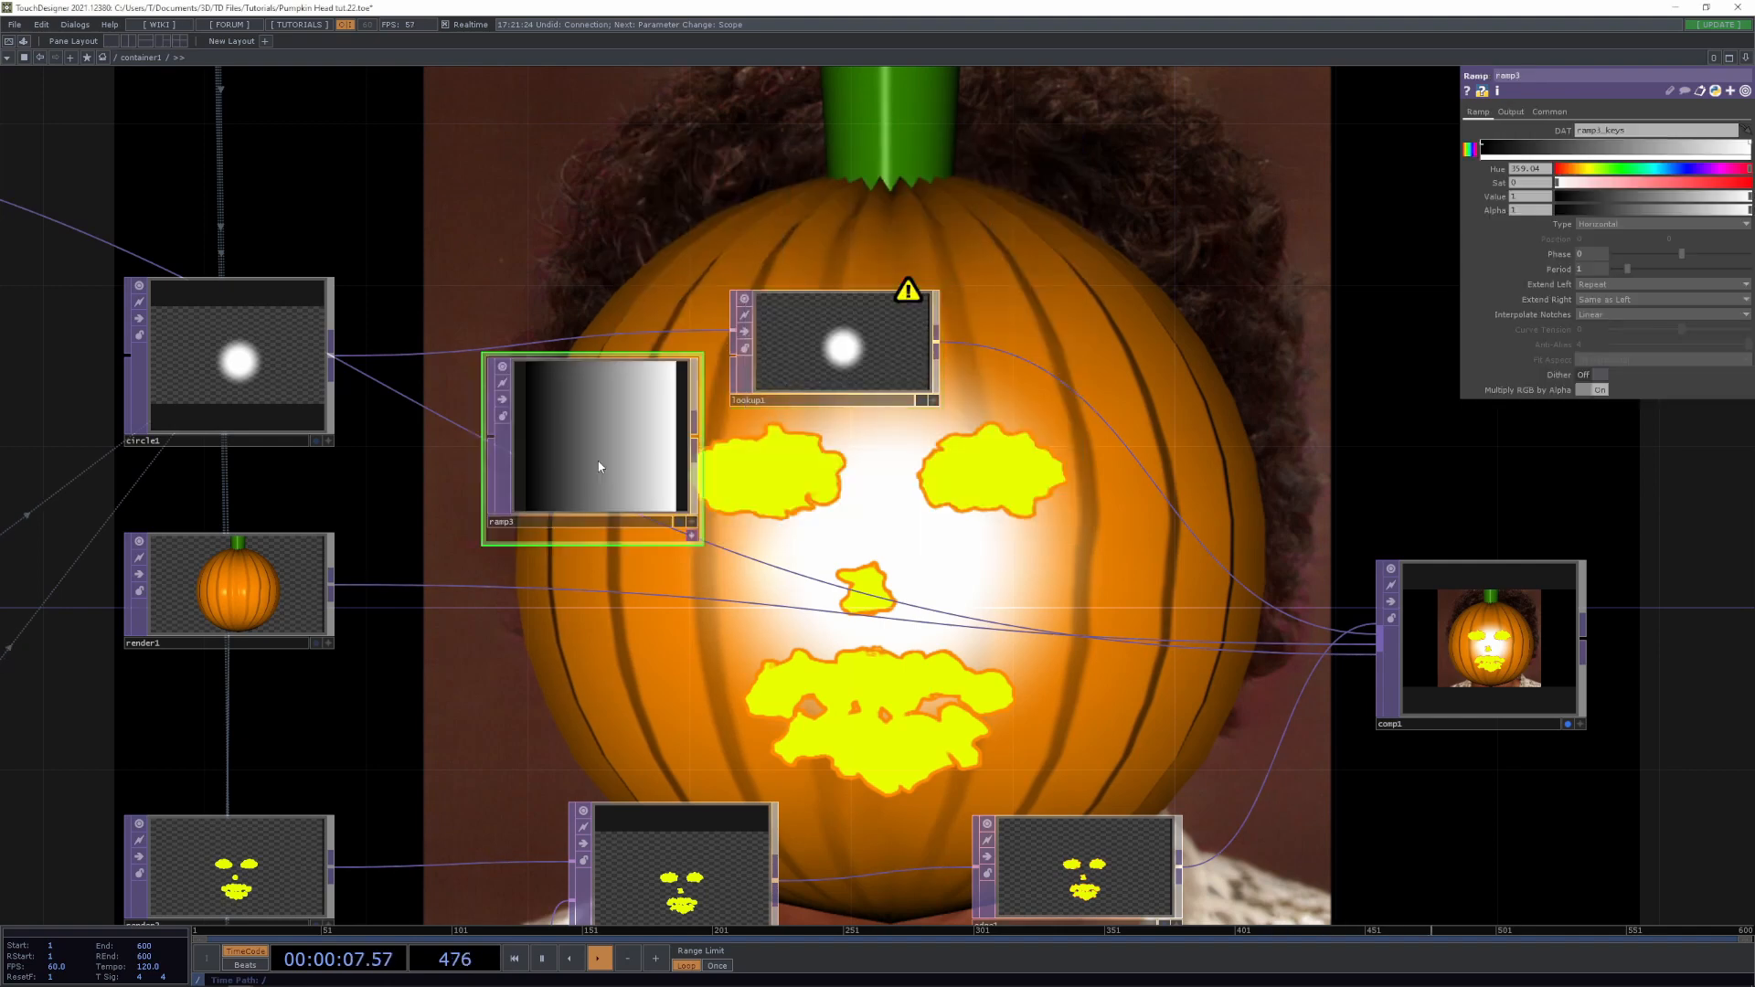
pyautogui.moveTo(702, 444); pyautogui.dragTo(734, 358)
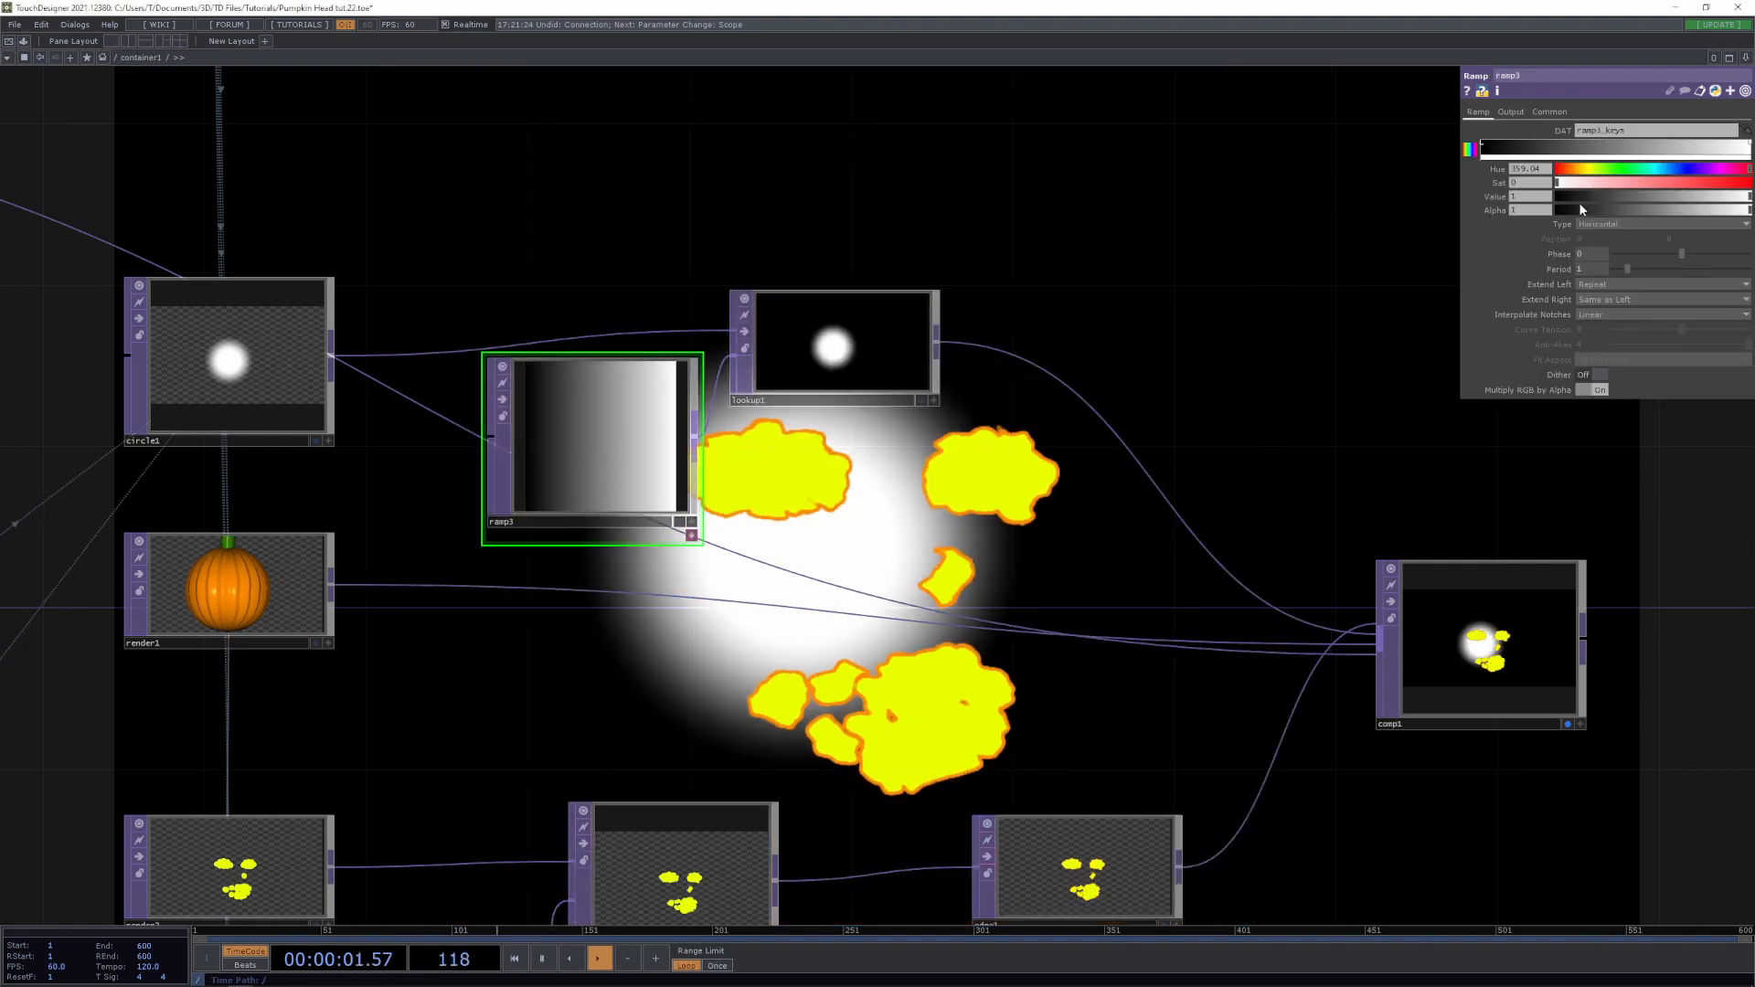
# Recolor the ramp from dark orange (hue 43, value 0.773) to bright yellow (hue 53, value 1), both fully saturated
pyautogui.click(1584, 169)
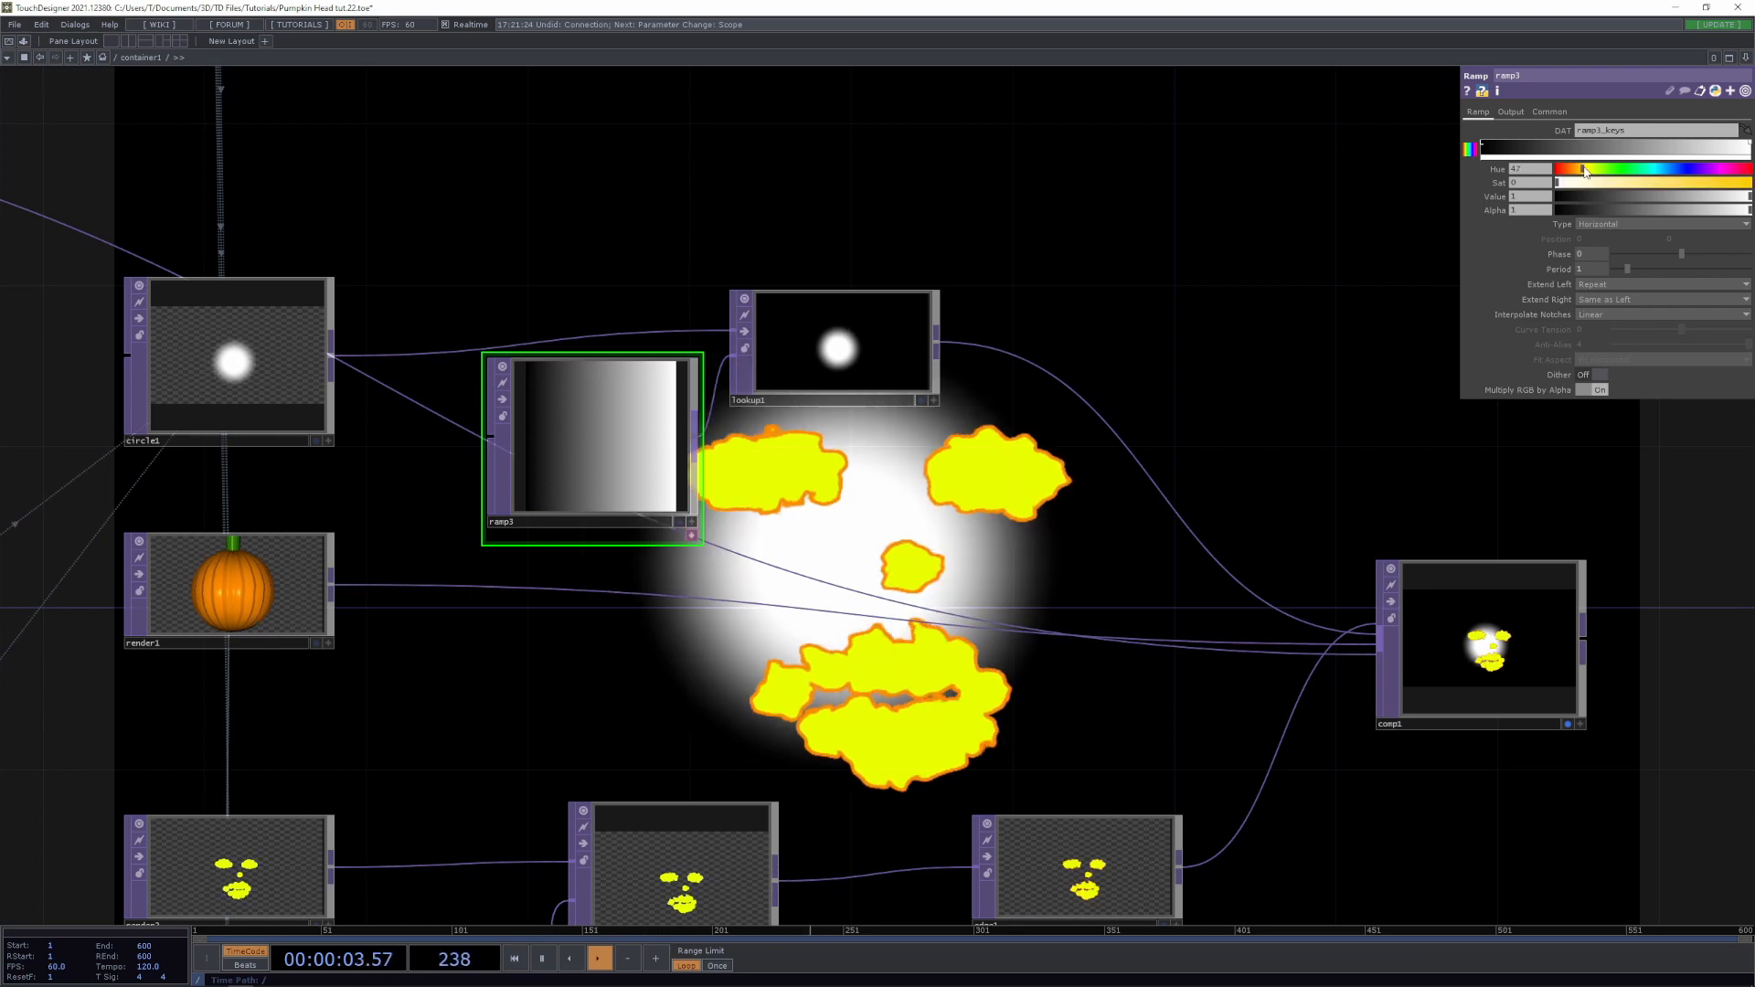
pyautogui.moveTo(1593, 189); pyautogui.dragTo(1746, 183)
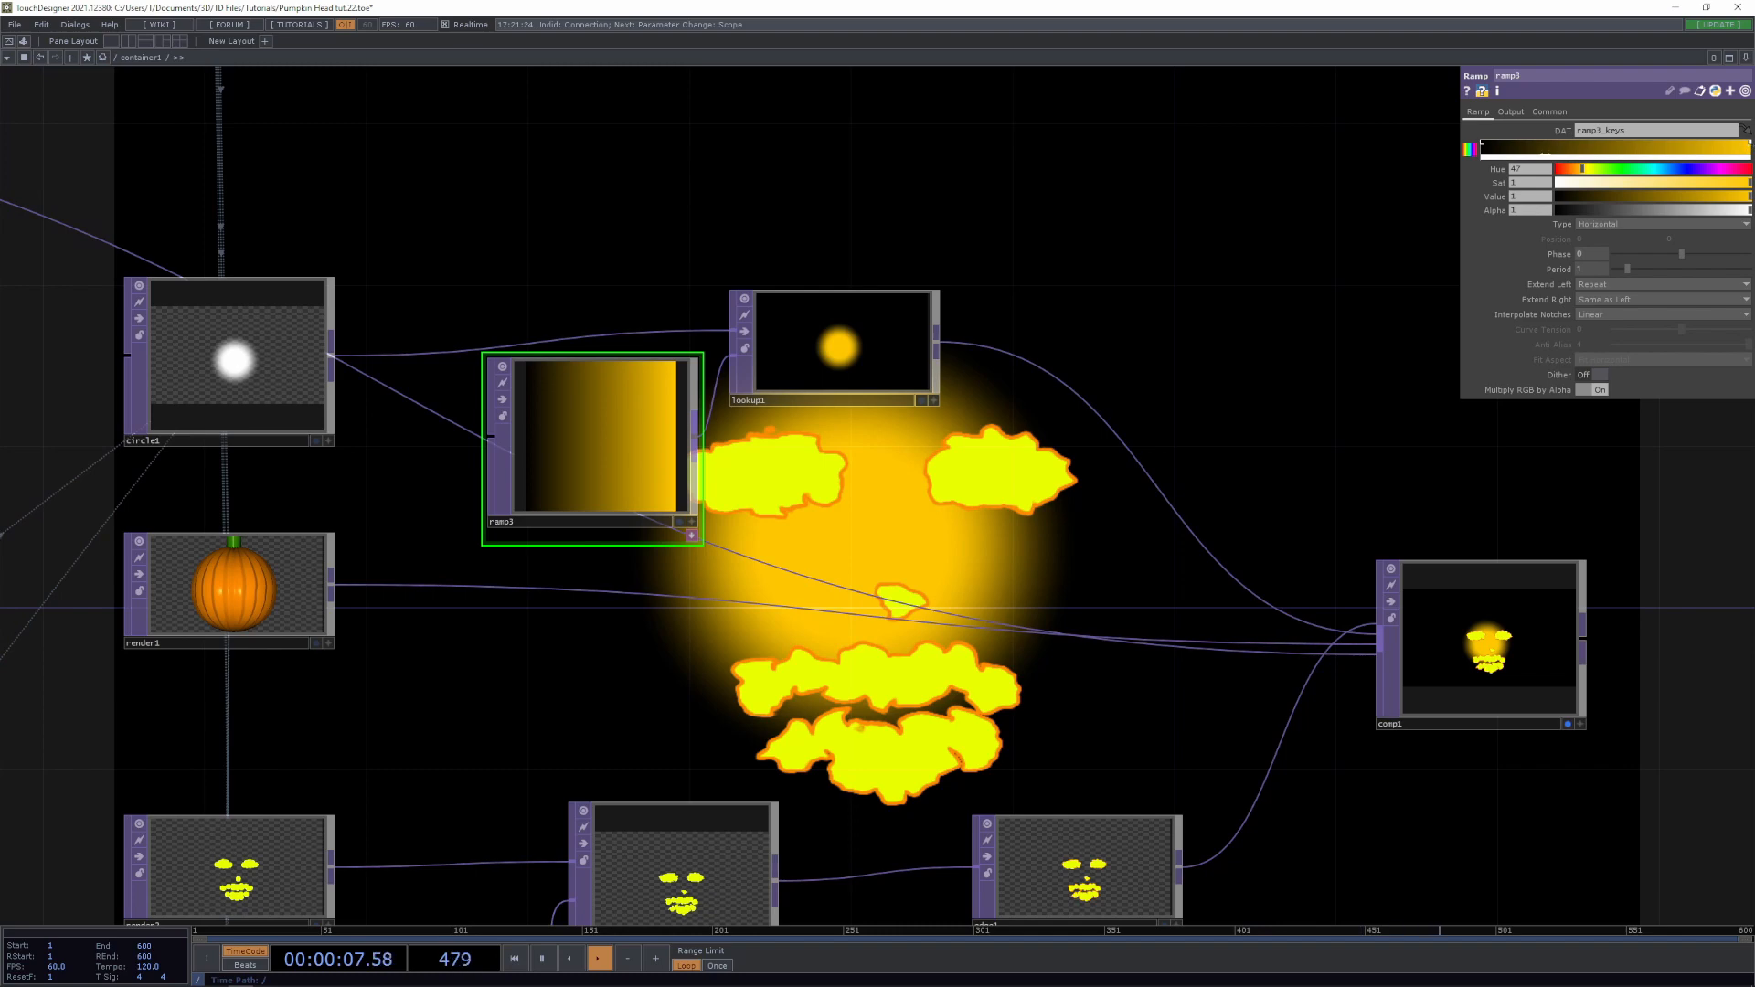
pyautogui.click(1494, 147)
pyautogui.click(1590, 168)
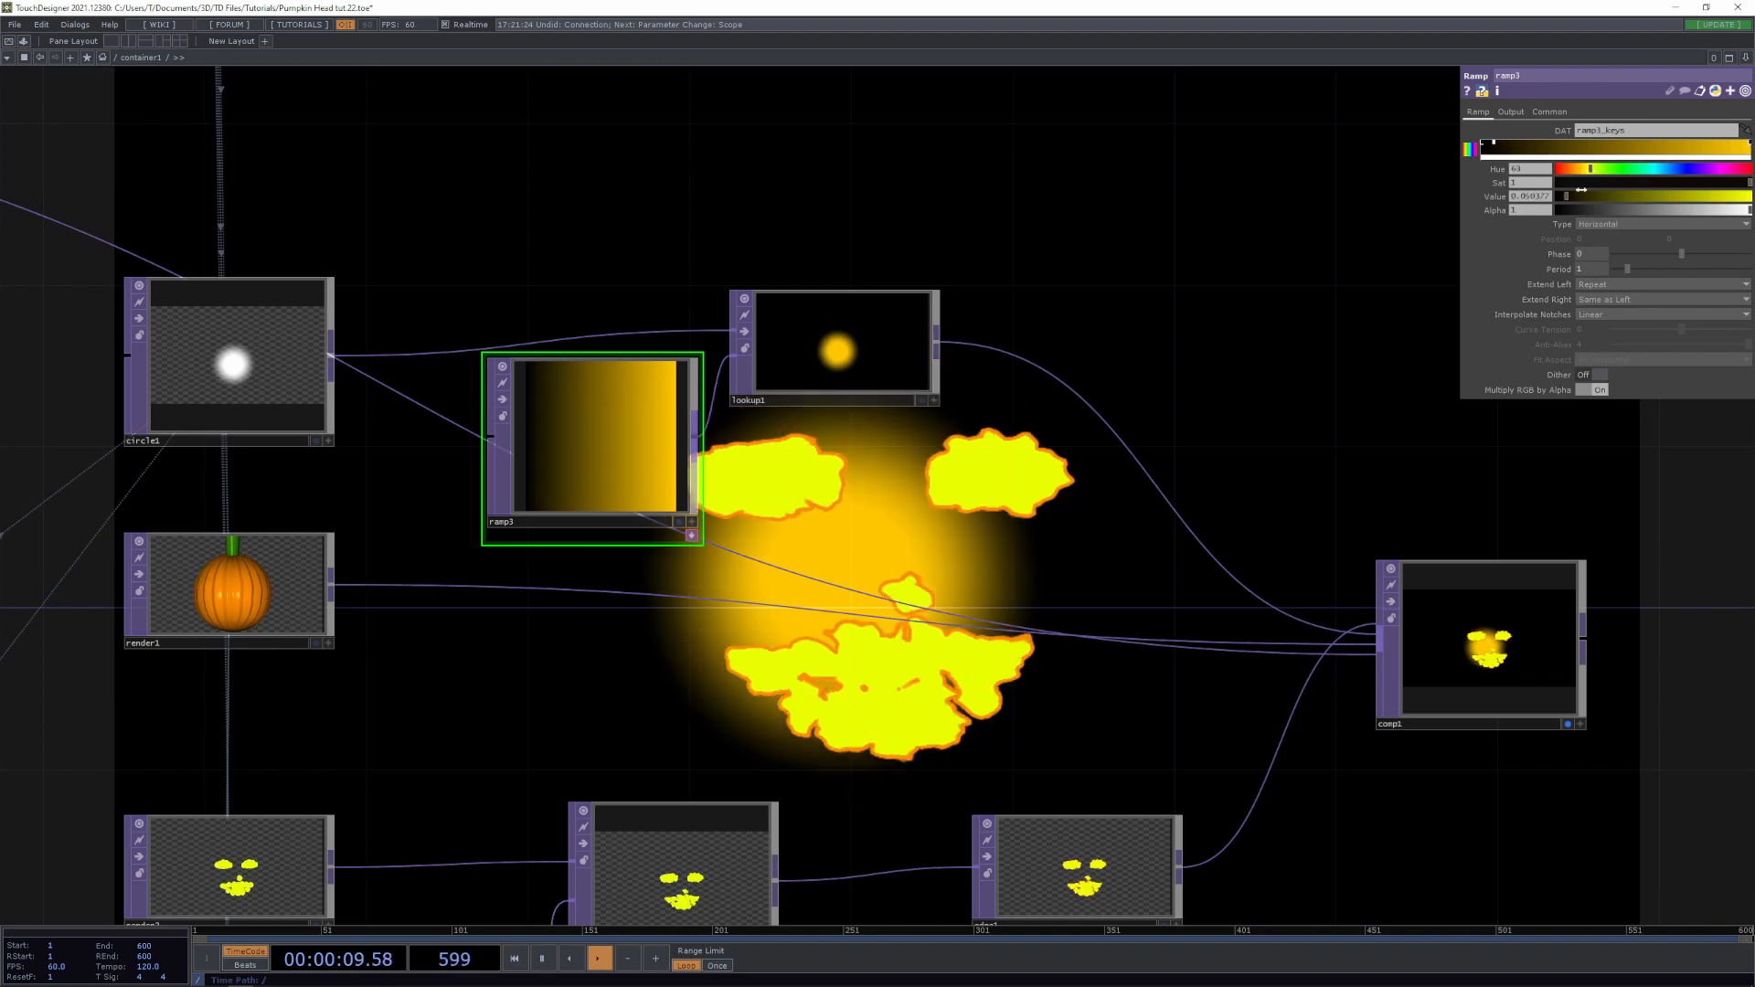
pyautogui.moveTo(1580, 192); pyautogui.dragTo(1749, 197)
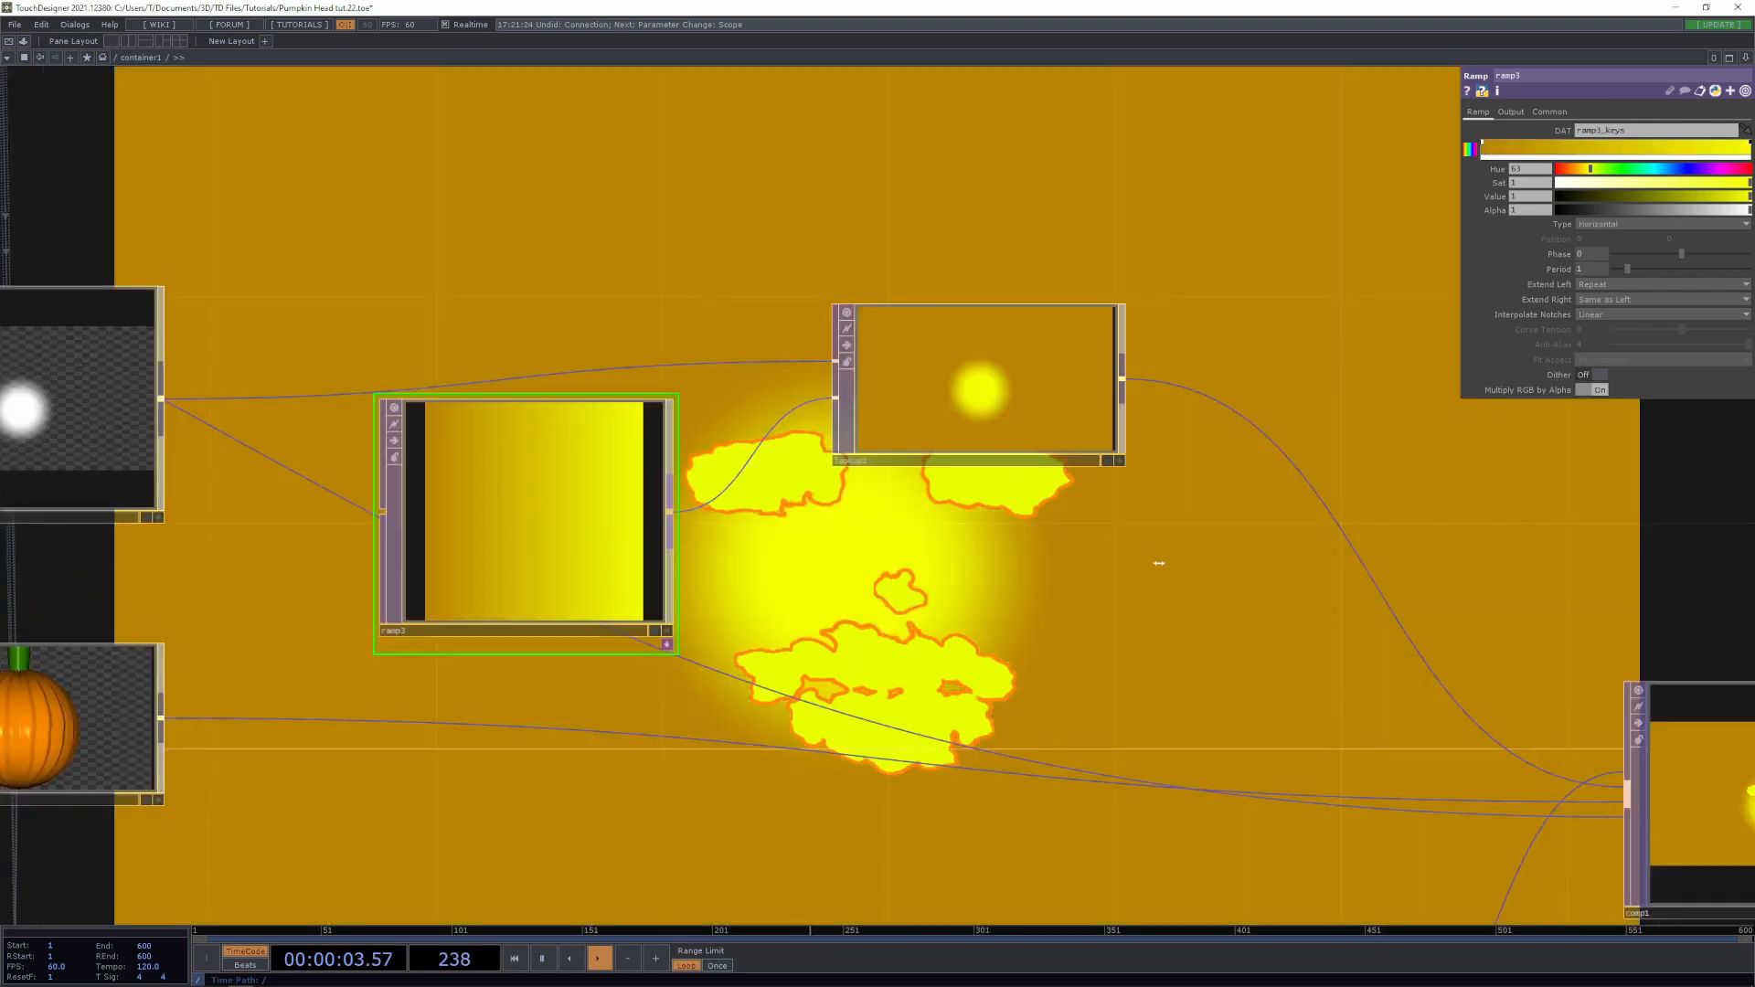
# Insert a Composite TOP between displace2 and edge1 and connect lookup1 to it, using the Multiply operation
pyautogui.scroll(-5, 1155, 560)
pyautogui.moveTo(1104, 441); pyautogui.dragTo(888, 479)
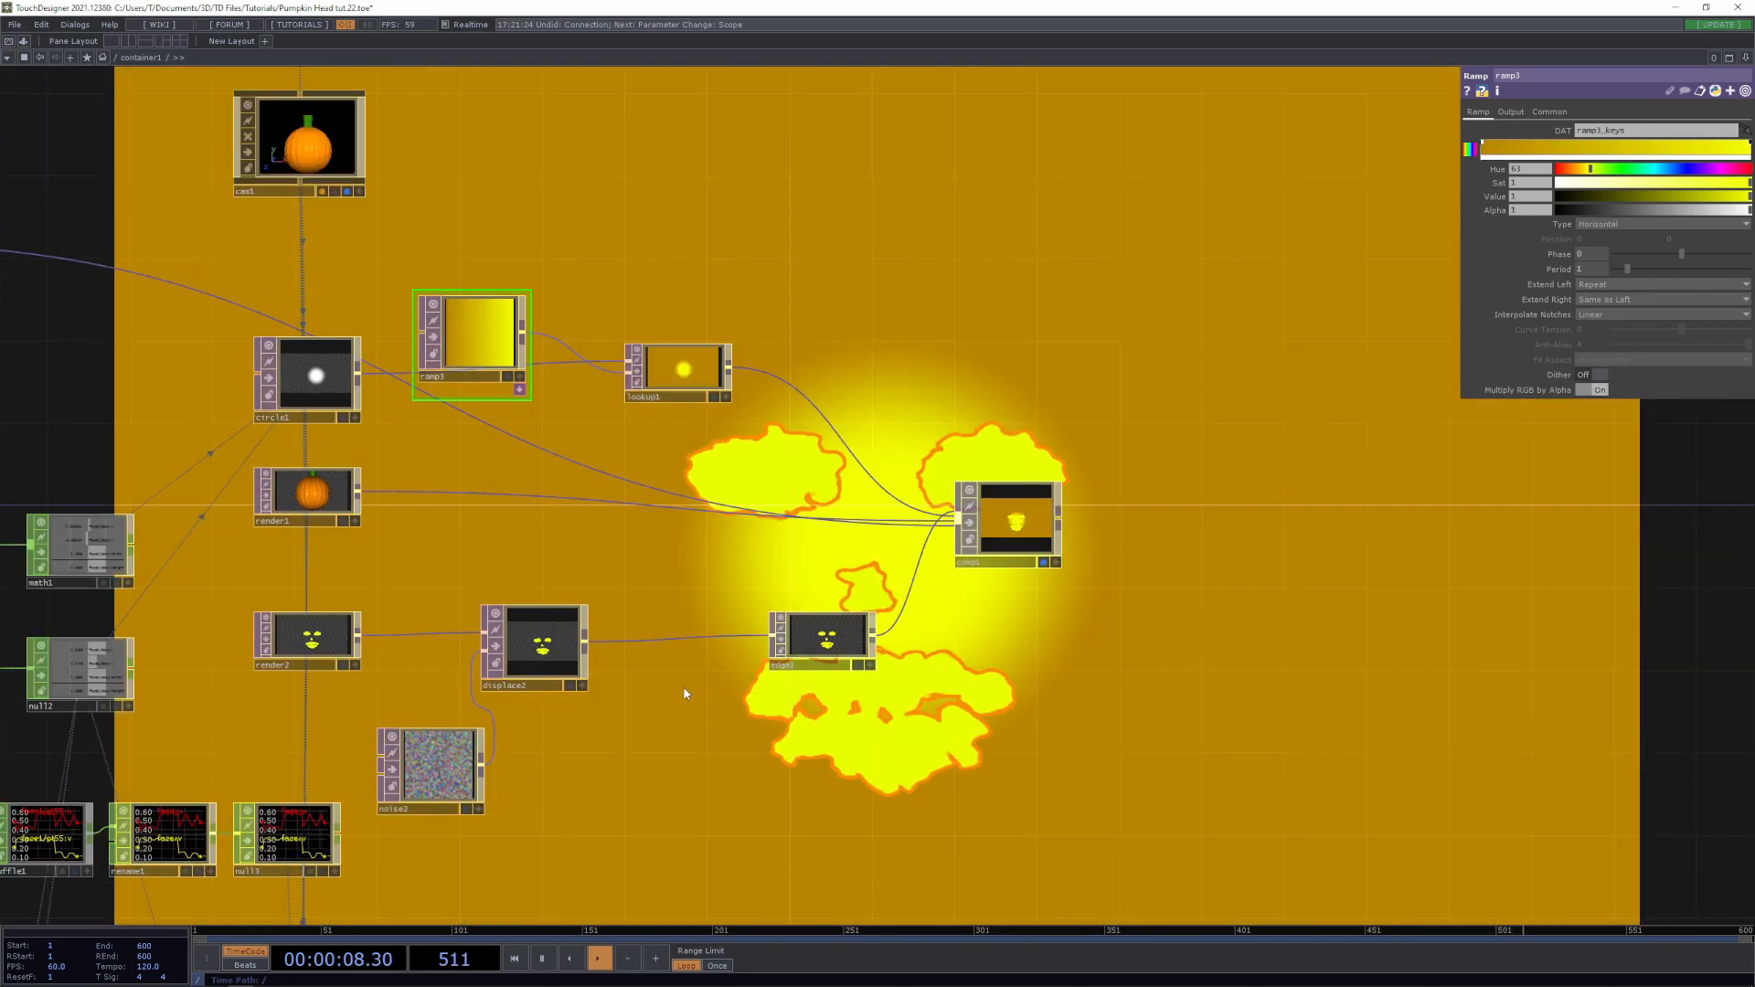
pyautogui.scroll(4, 691, 601)
pyautogui.rightClick(691, 600)
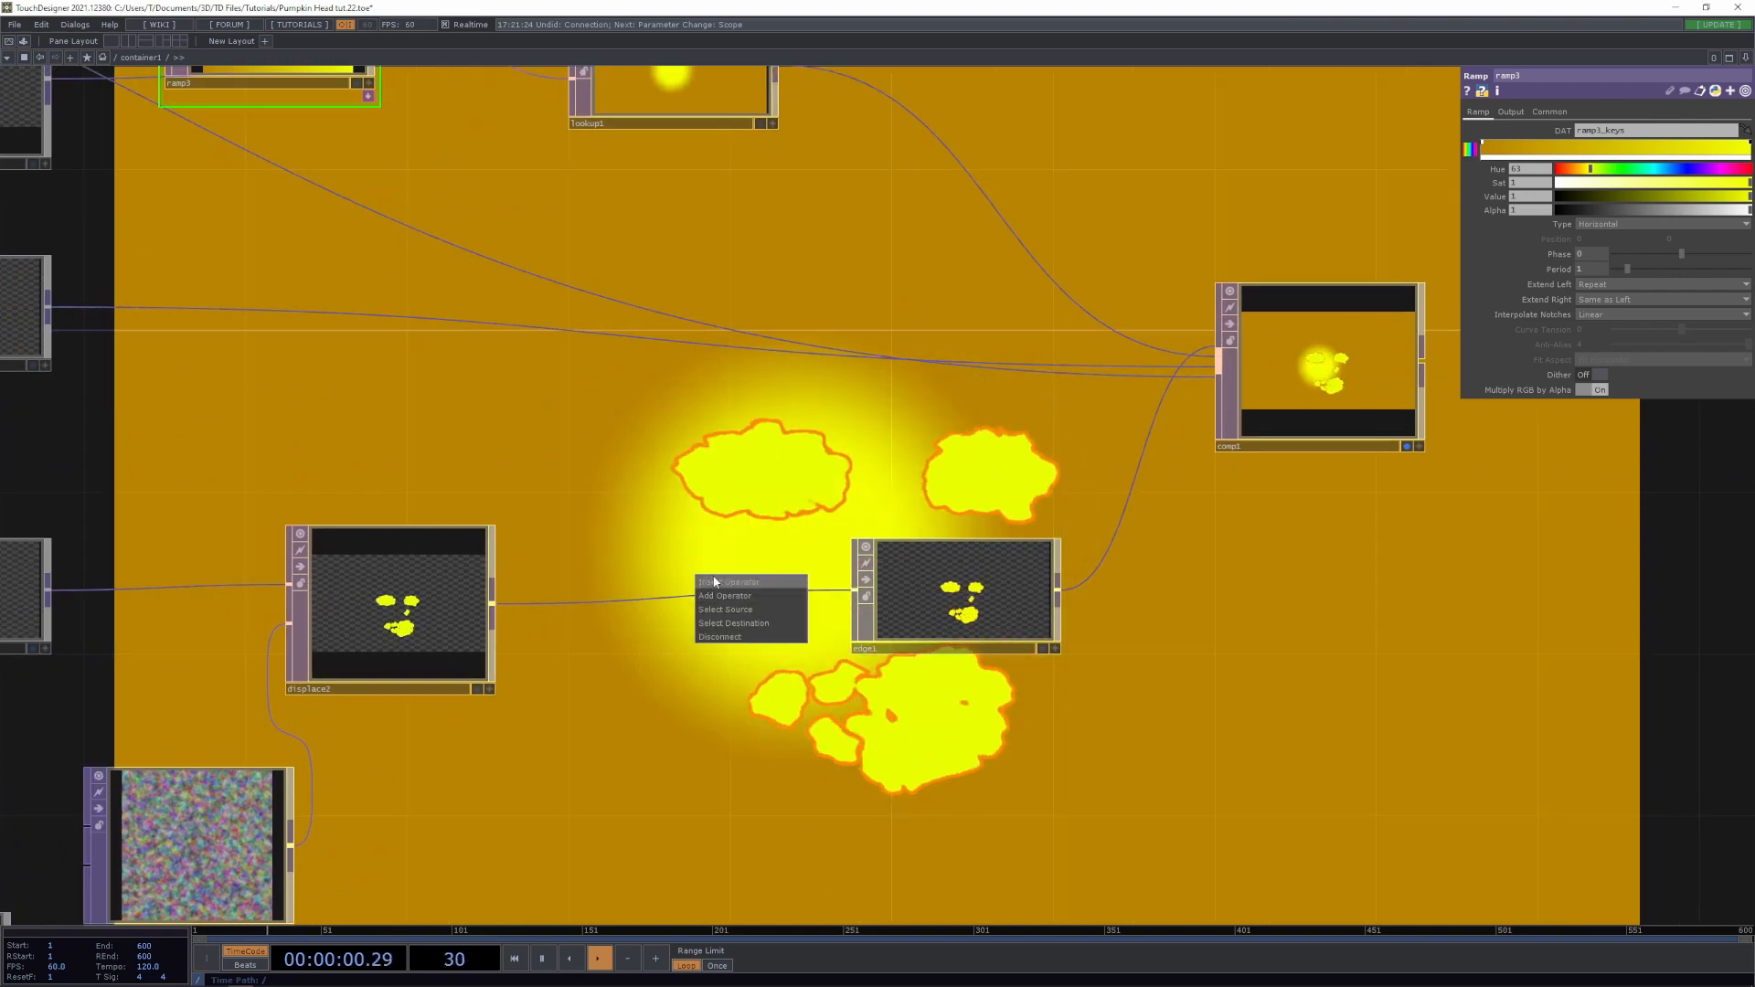
pyautogui.click(722, 581)
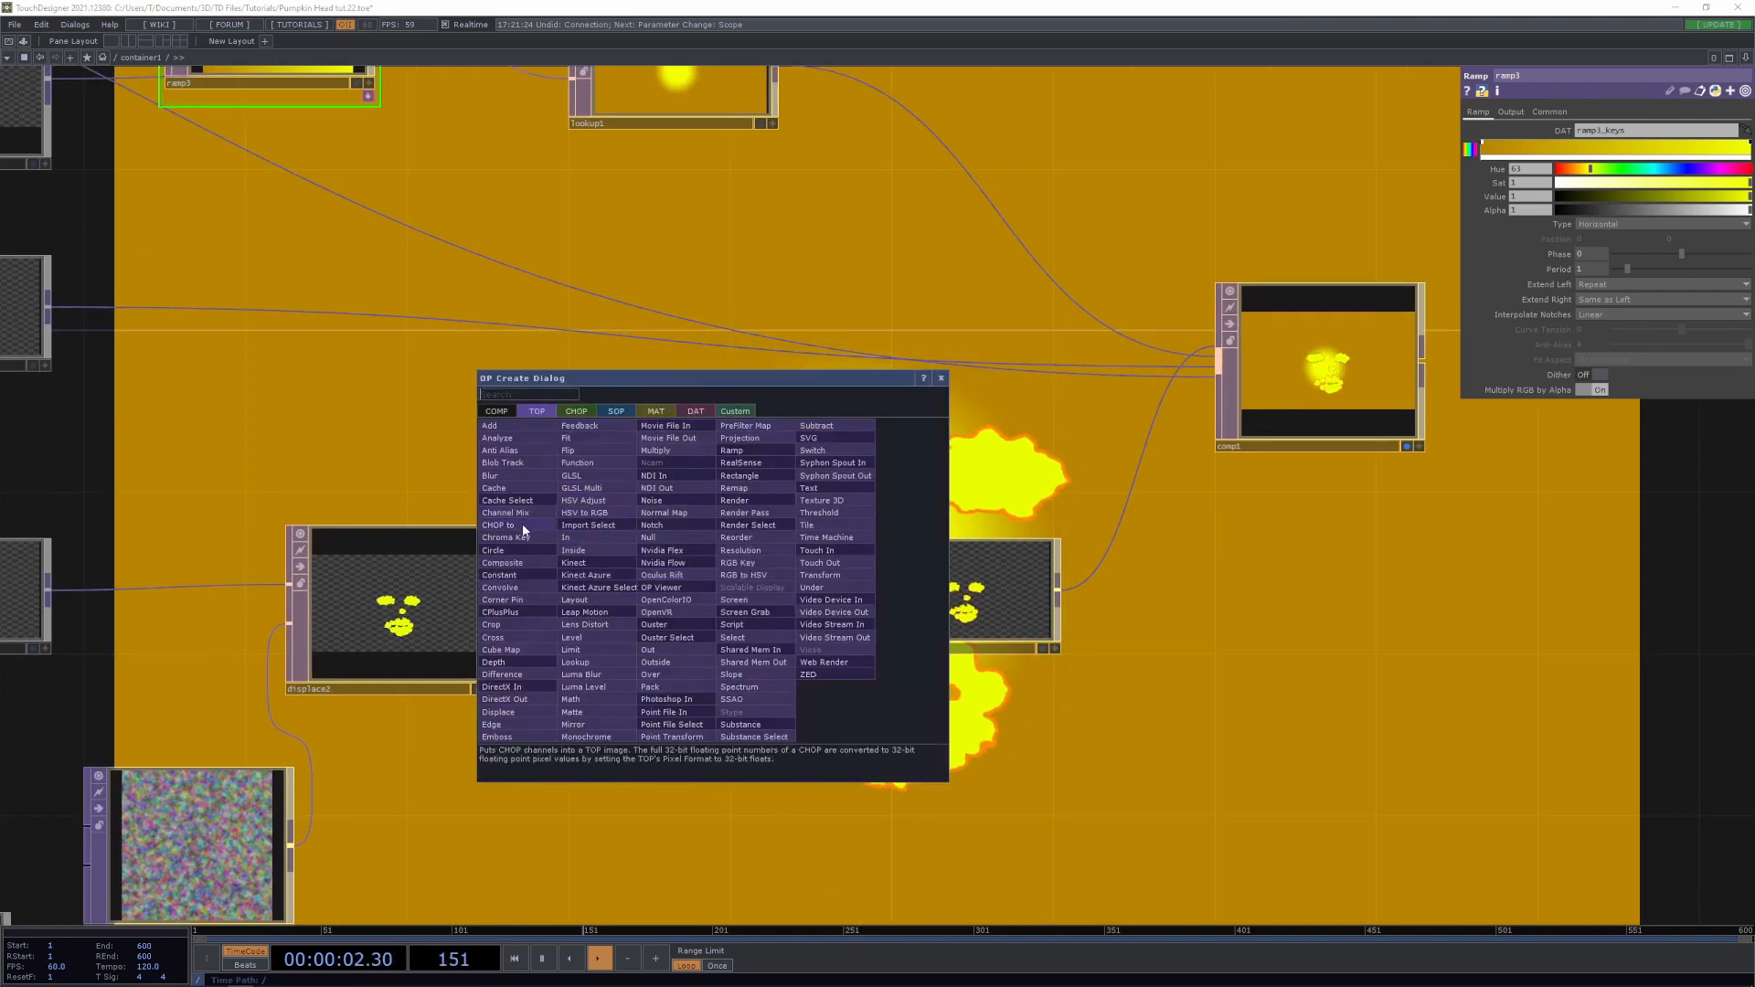
pyautogui.click(506, 563)
pyautogui.click(722, 604)
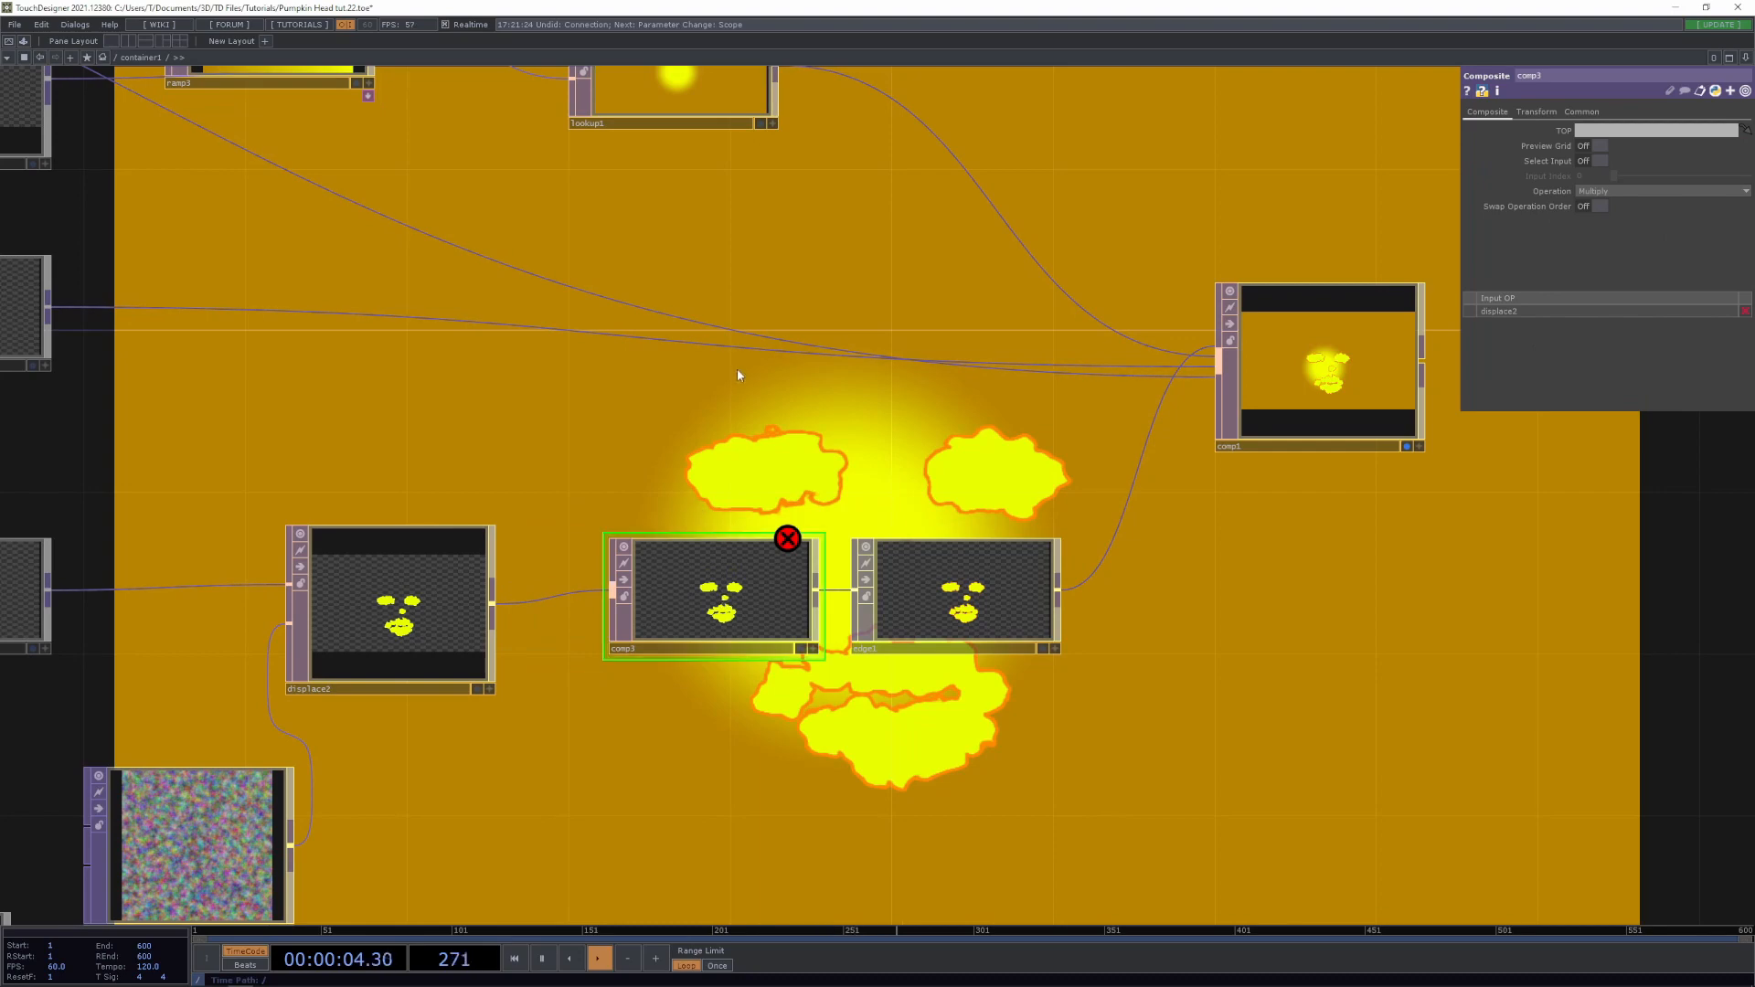
pyautogui.scroll(-3, 737, 369)
pyautogui.moveTo(642, 450); pyautogui.dragTo(648, 525)
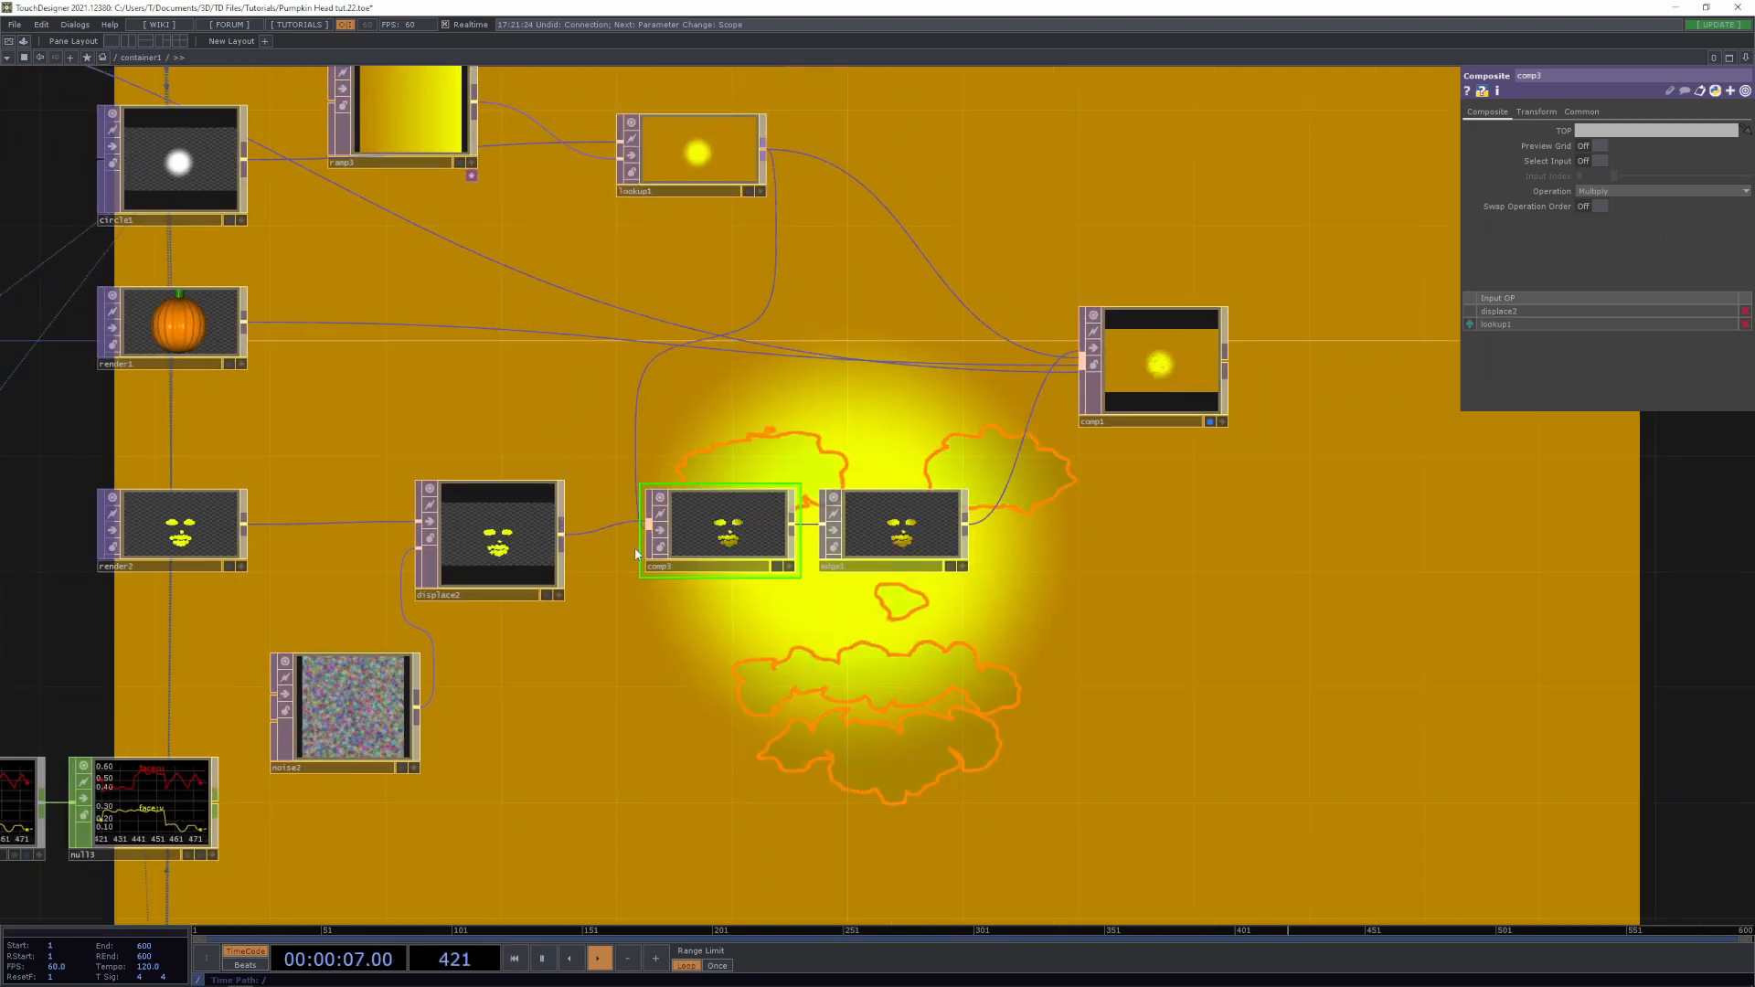
# Disconnect lookup1 from the final composite comp1
pyautogui.rightClick(999, 337)
pyautogui.click(1018, 375)
pyautogui.scroll(3, 818, 581)
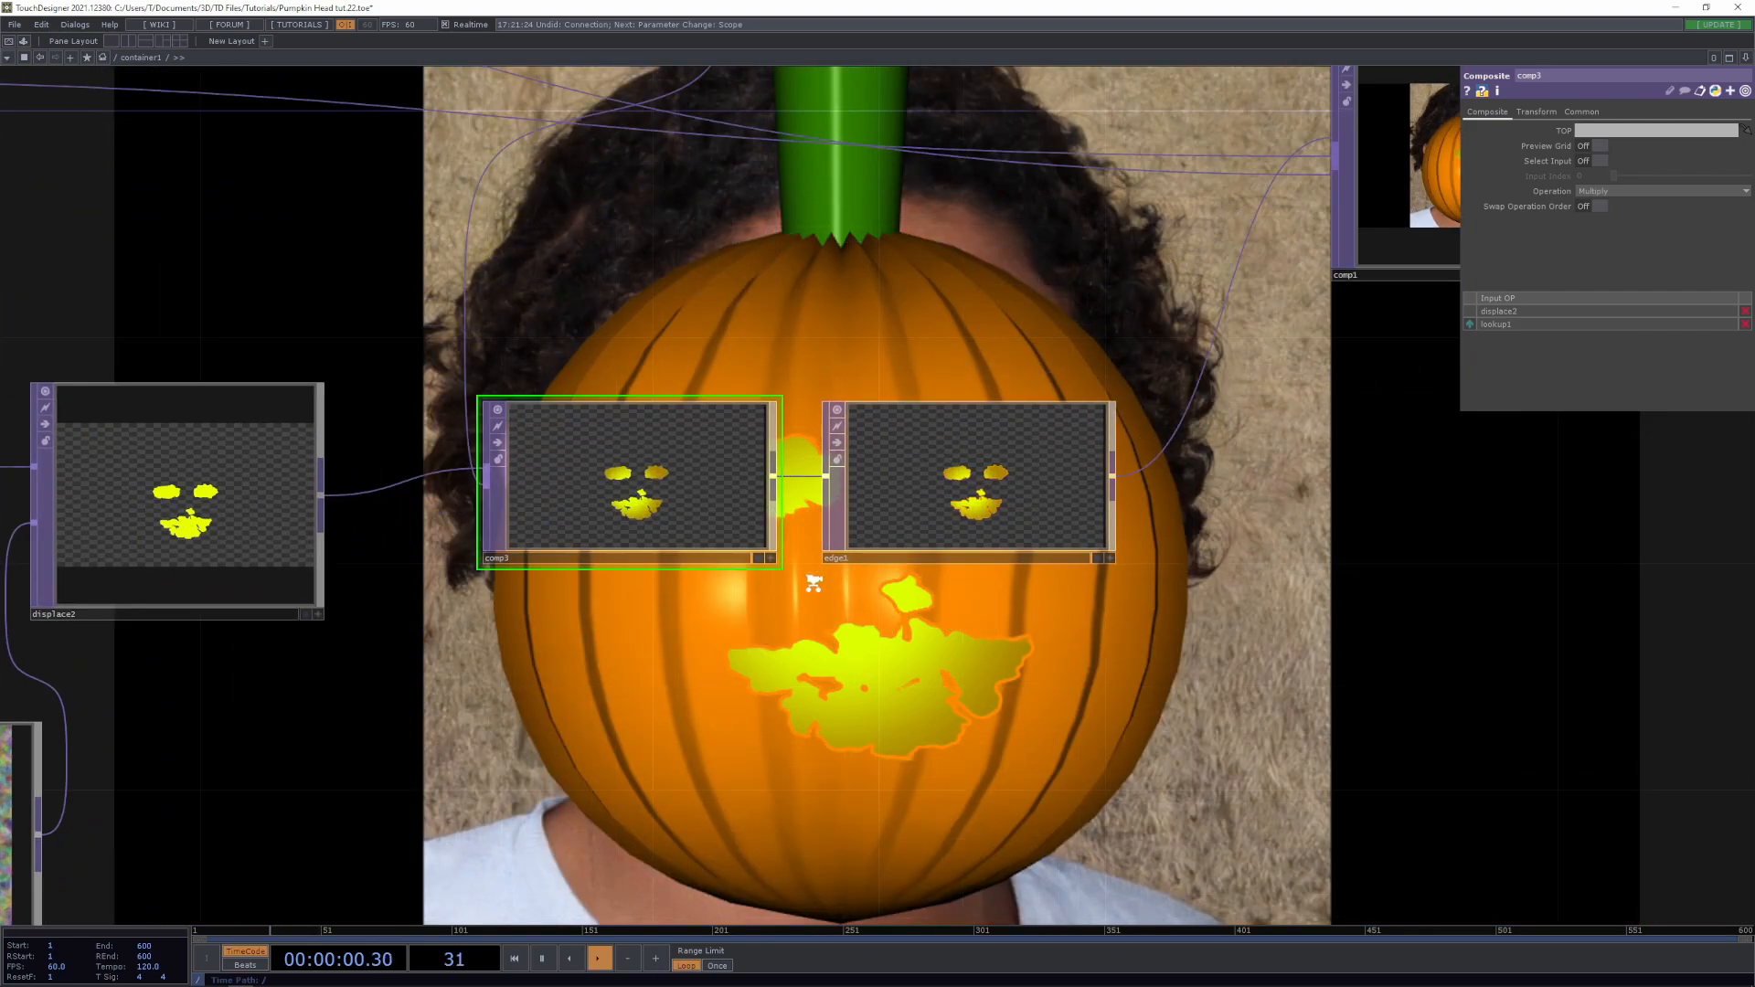
pyautogui.moveTo(732, 788); pyautogui.dragTo(600, 931)
pyautogui.scroll(-3, 606, 494)
pyautogui.scroll(-2, 606, 493)
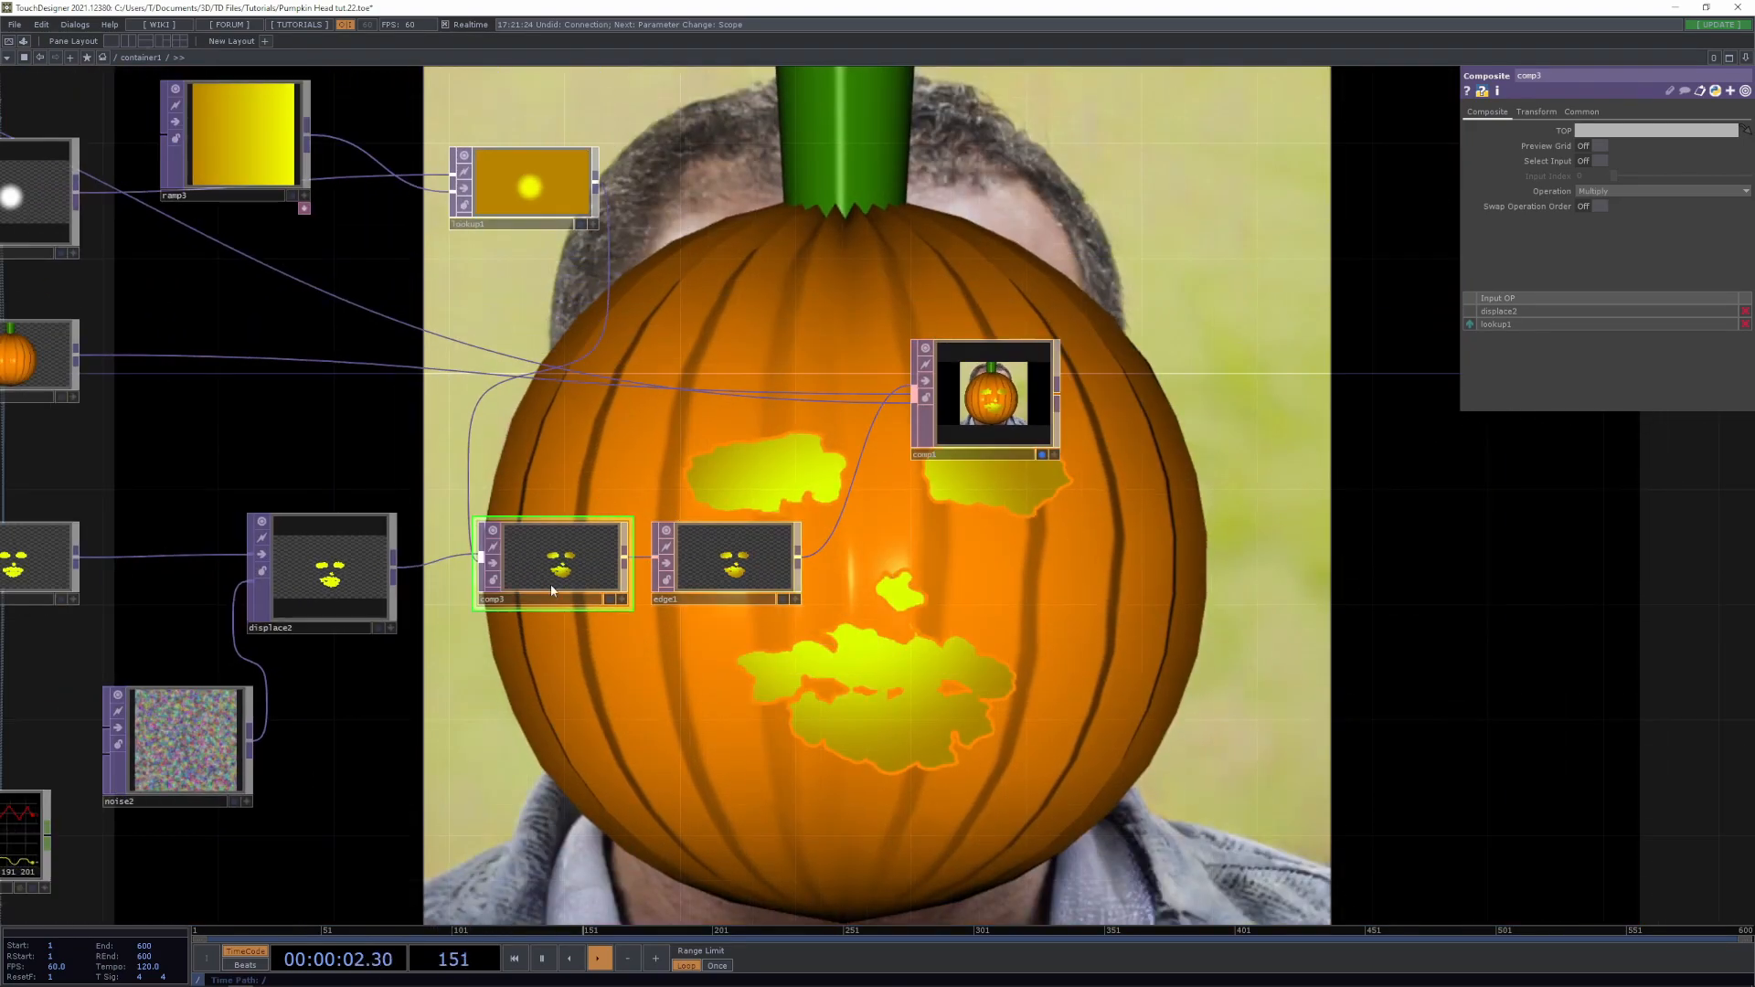
# Recolor the ramp's dark end to a brighter orange with hue 24
pyautogui.moveTo(738, 255); pyautogui.dragTo(818, 280)
pyautogui.moveTo(248, 147); pyautogui.dragTo(276, 175)
pyautogui.moveTo(852, 221); pyautogui.dragTo(814, 553)
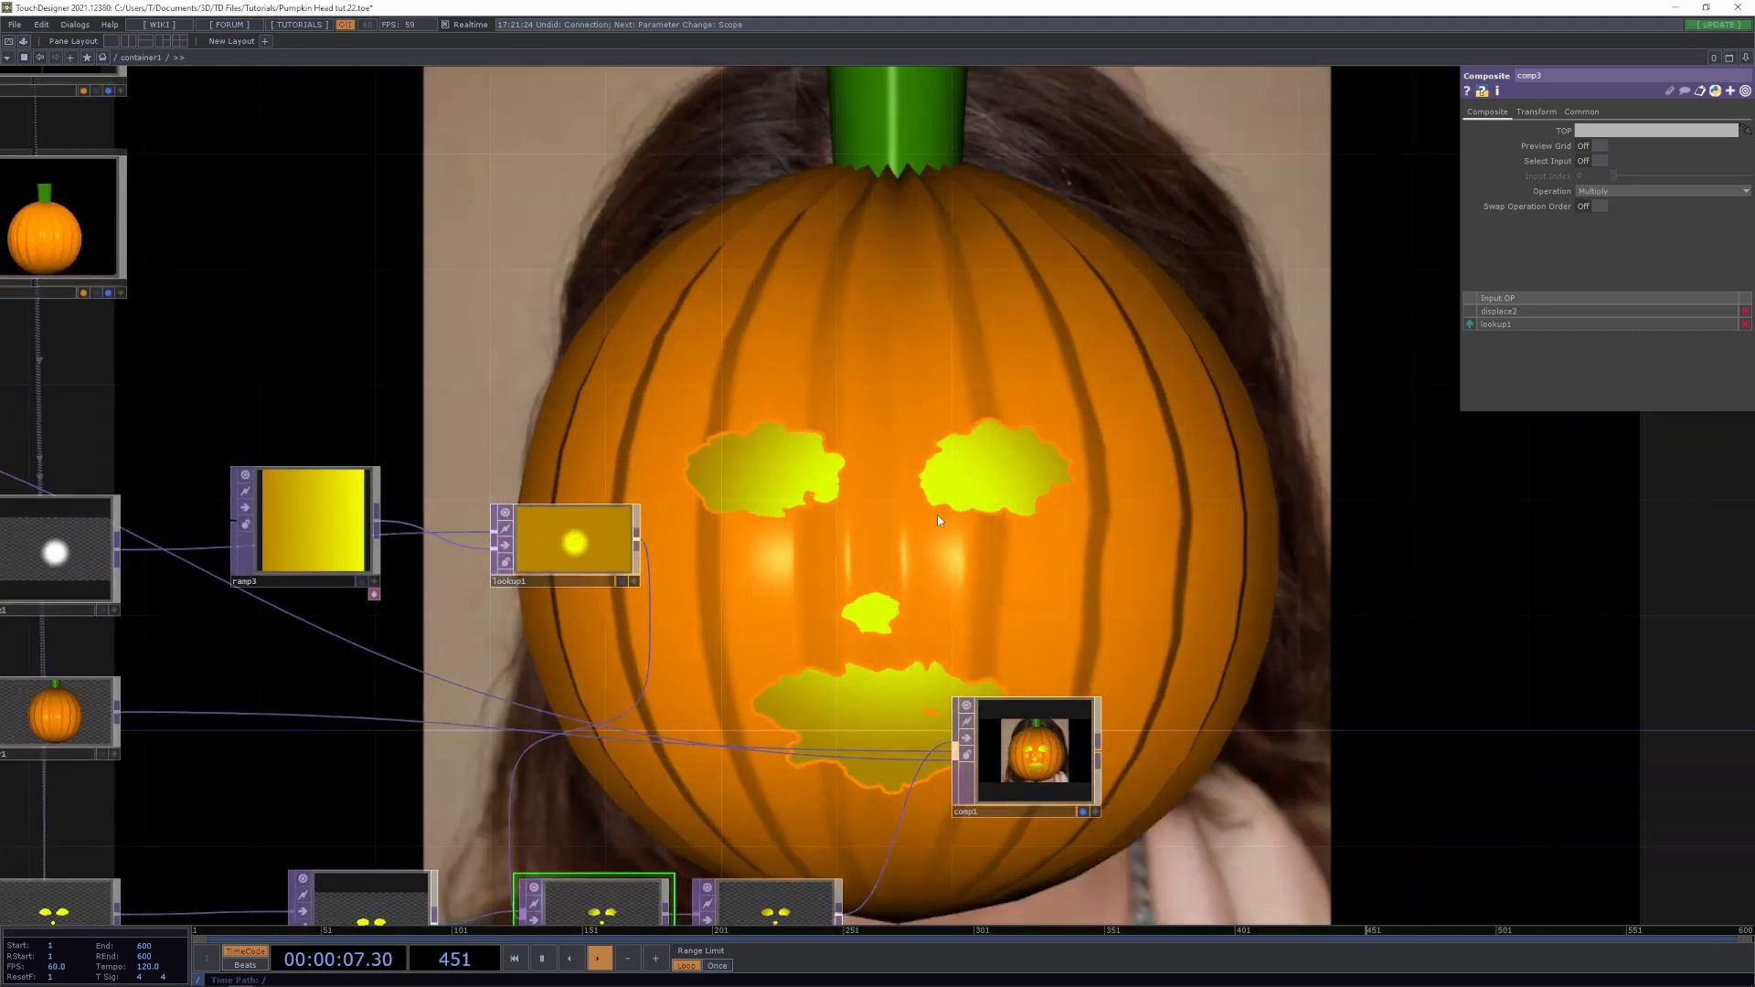
pyautogui.click(344, 496)
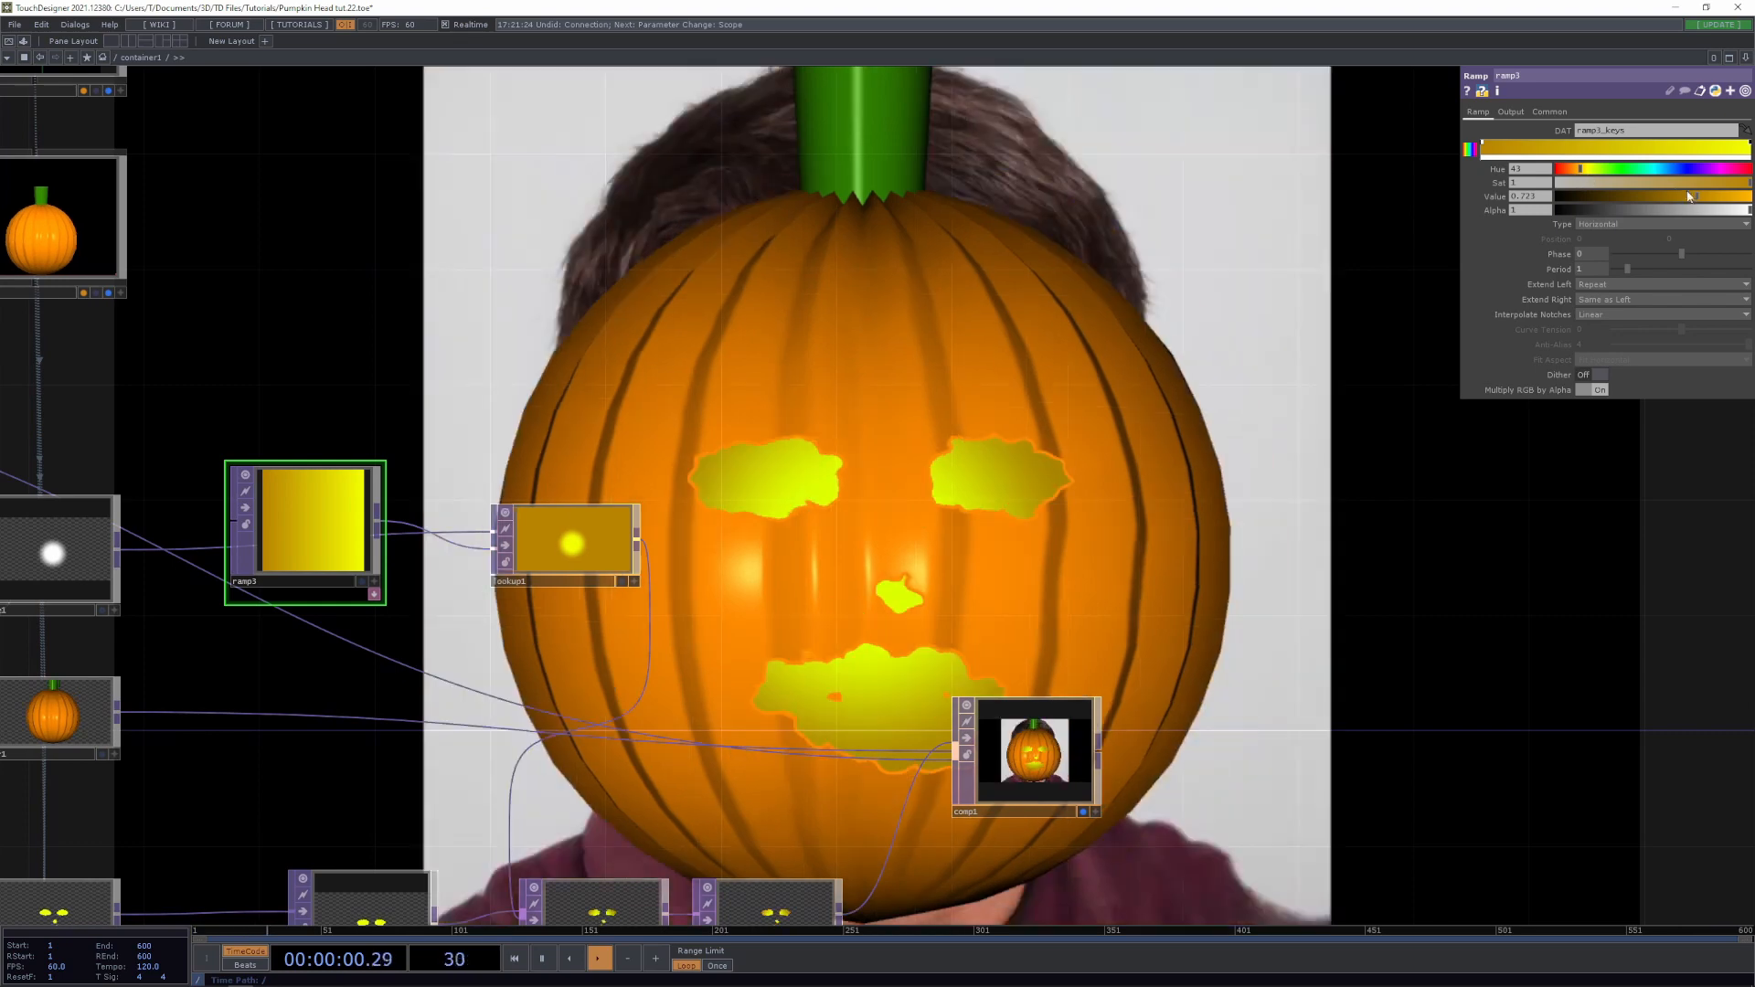
pyautogui.click(1705, 197)
pyautogui.moveTo(1708, 209); pyautogui.dragTo(1726, 196)
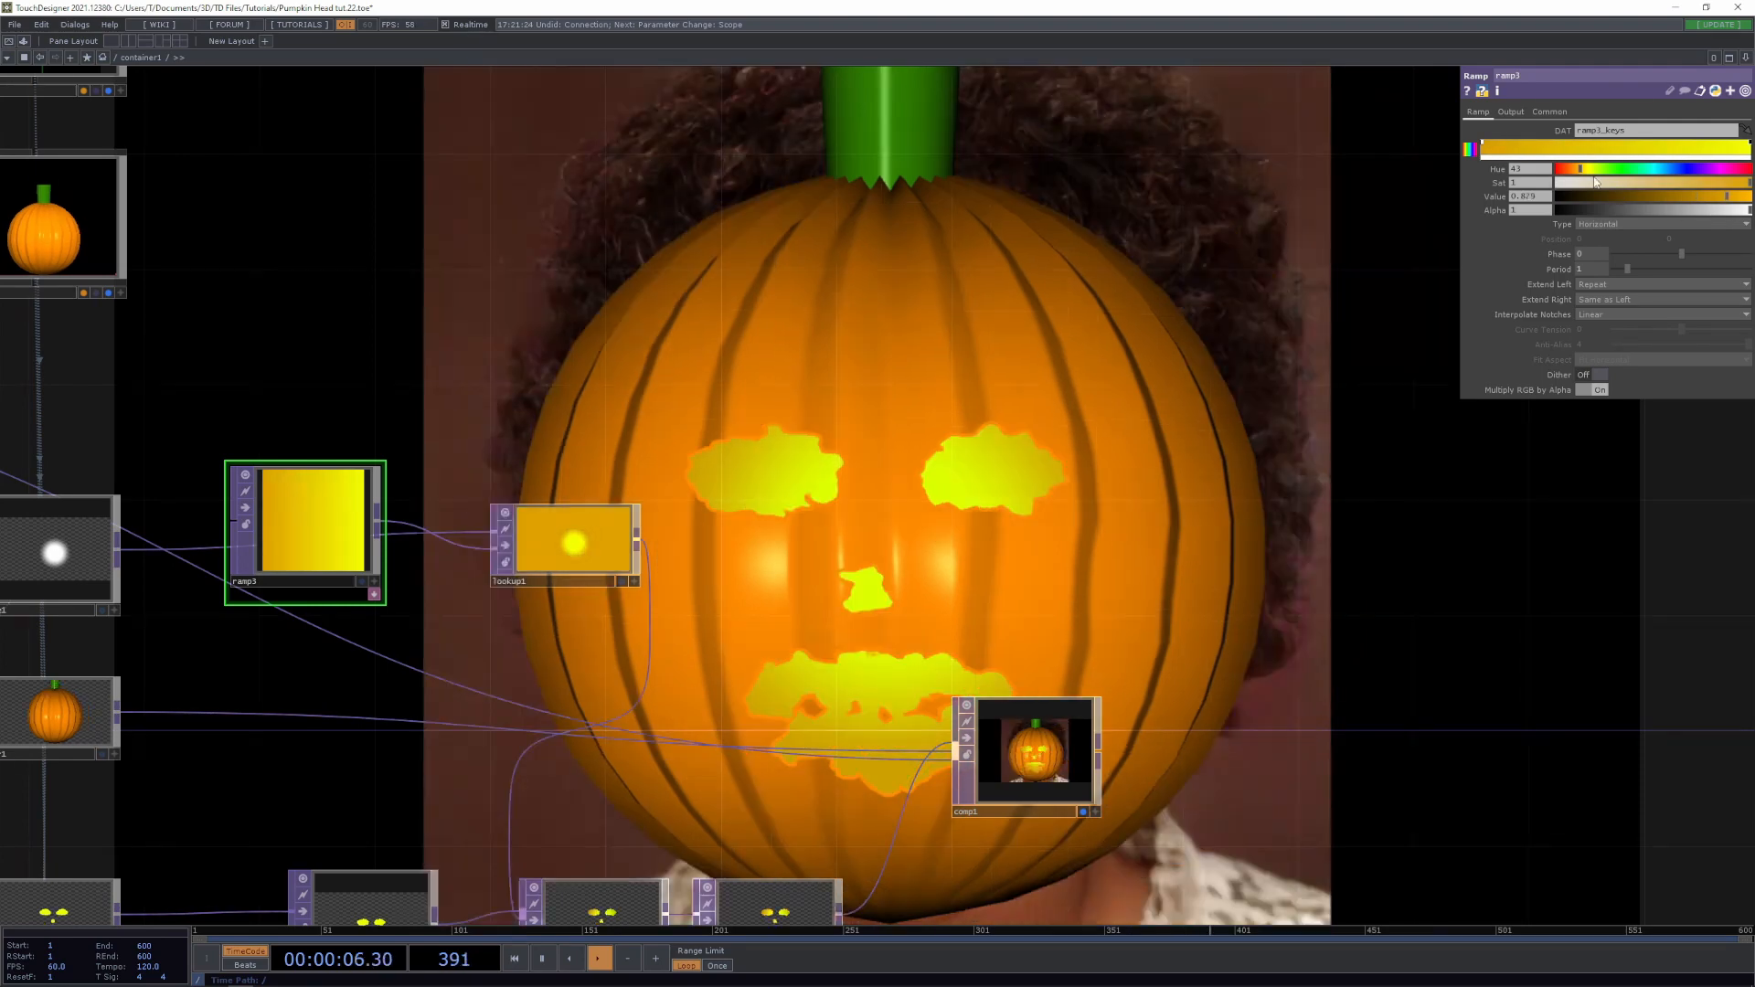
pyautogui.moveTo(1582, 171); pyautogui.dragTo(1575, 176)
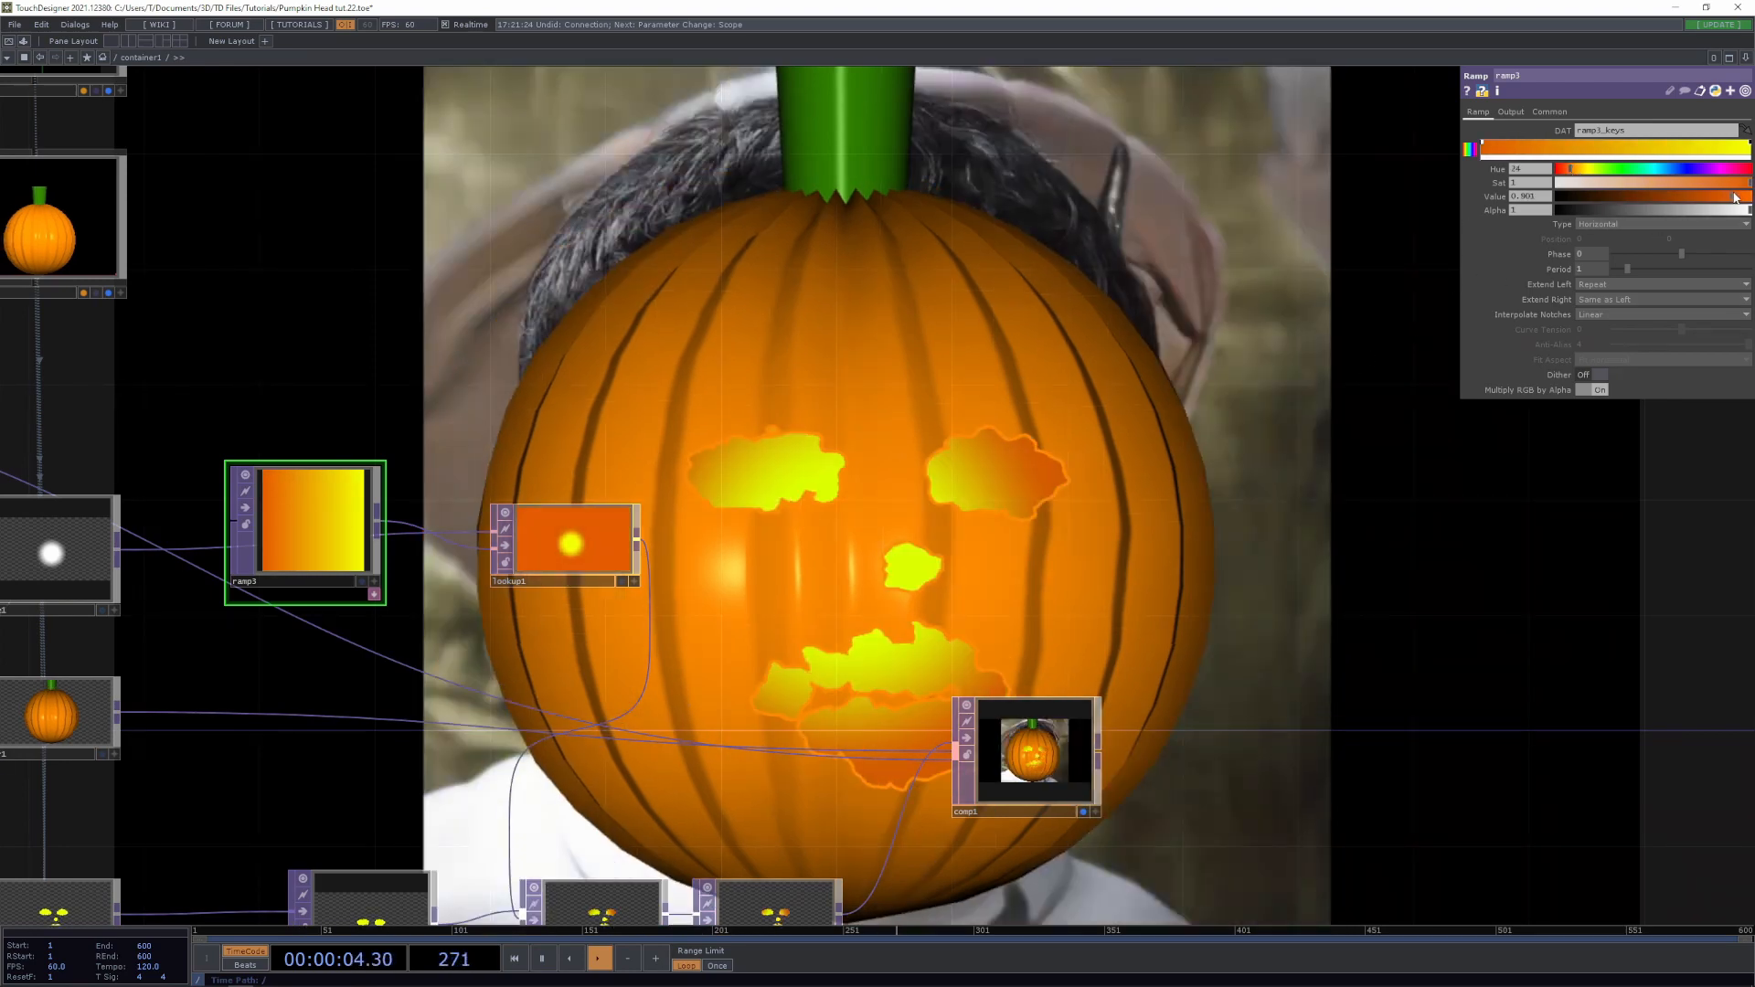
# Examine the whole operator network and the gradient-filled face features on the composited pumpkin
pyautogui.moveTo(1081, 508); pyautogui.dragTo(1322, 391)
pyautogui.scroll(-2, 952, 559)
pyautogui.scroll(-5, 1198, 470)
pyautogui.moveTo(1175, 682); pyautogui.dragTo(710, 460)
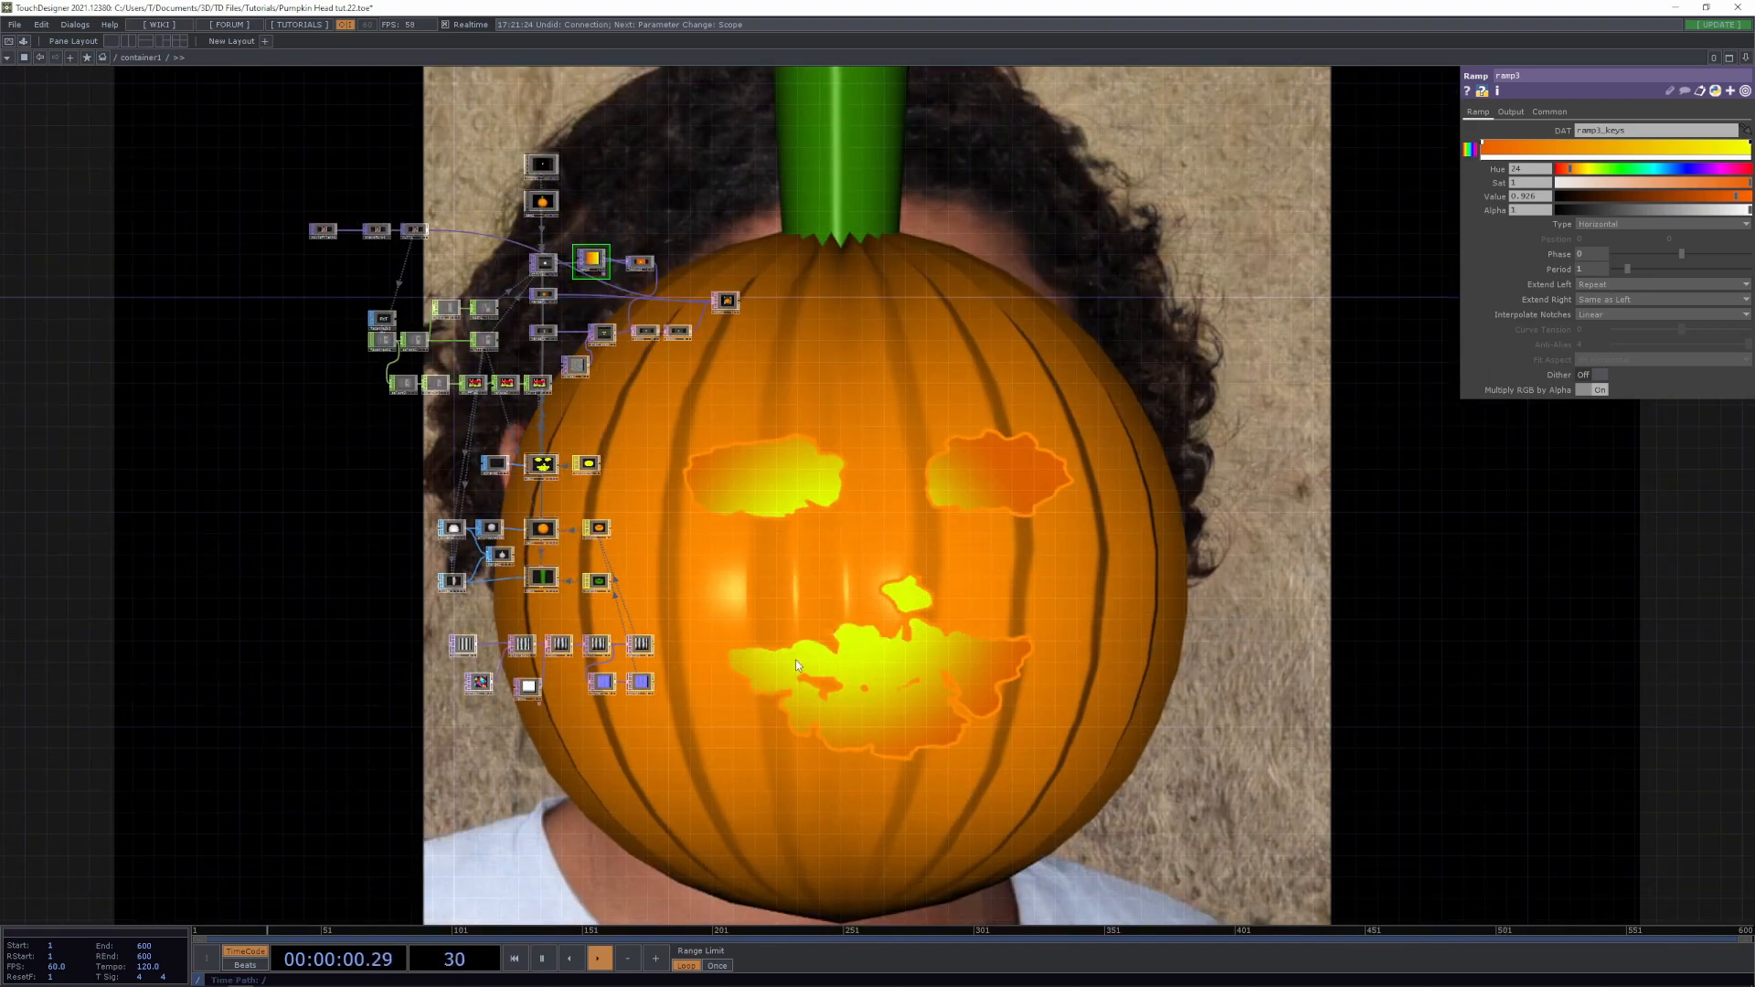
pyautogui.moveTo(716, 560); pyautogui.dragTo(807, 555)
pyautogui.rightClick(808, 555)
pyautogui.click(737, 512)
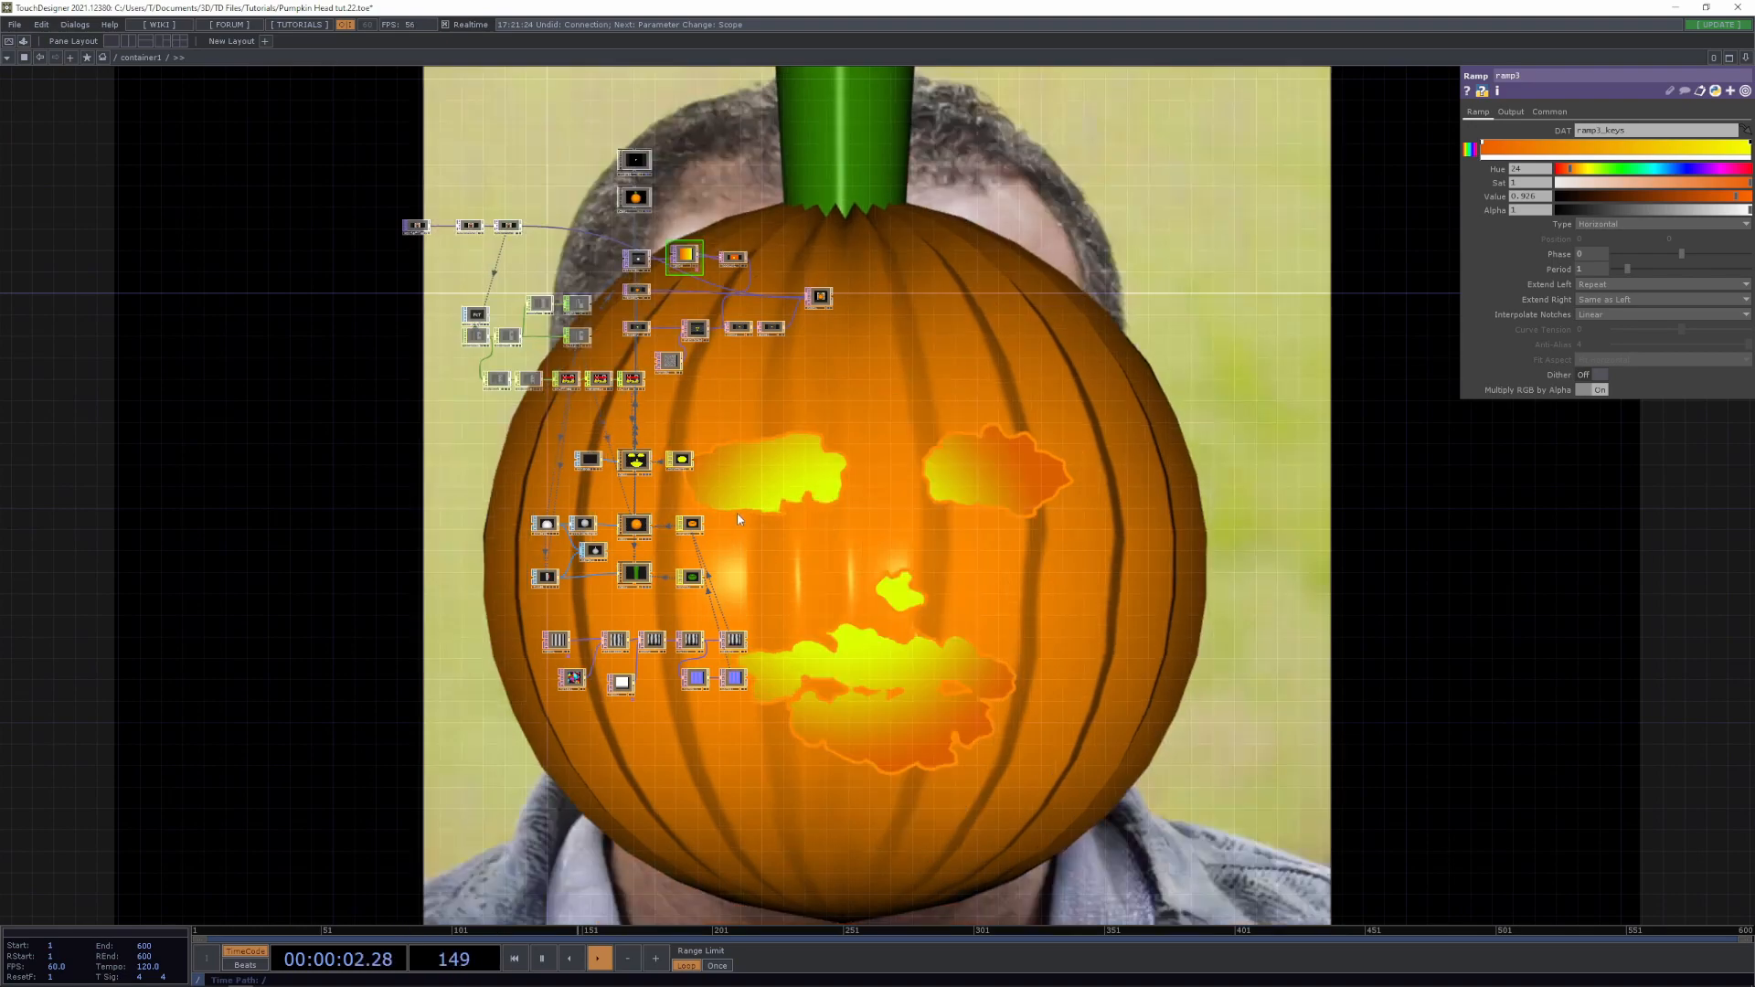
pyautogui.scroll(5, 737, 512)
pyautogui.moveTo(705, 134); pyautogui.dragTo(781, 464)
pyautogui.moveTo(771, 552); pyautogui.dragTo(879, 765)
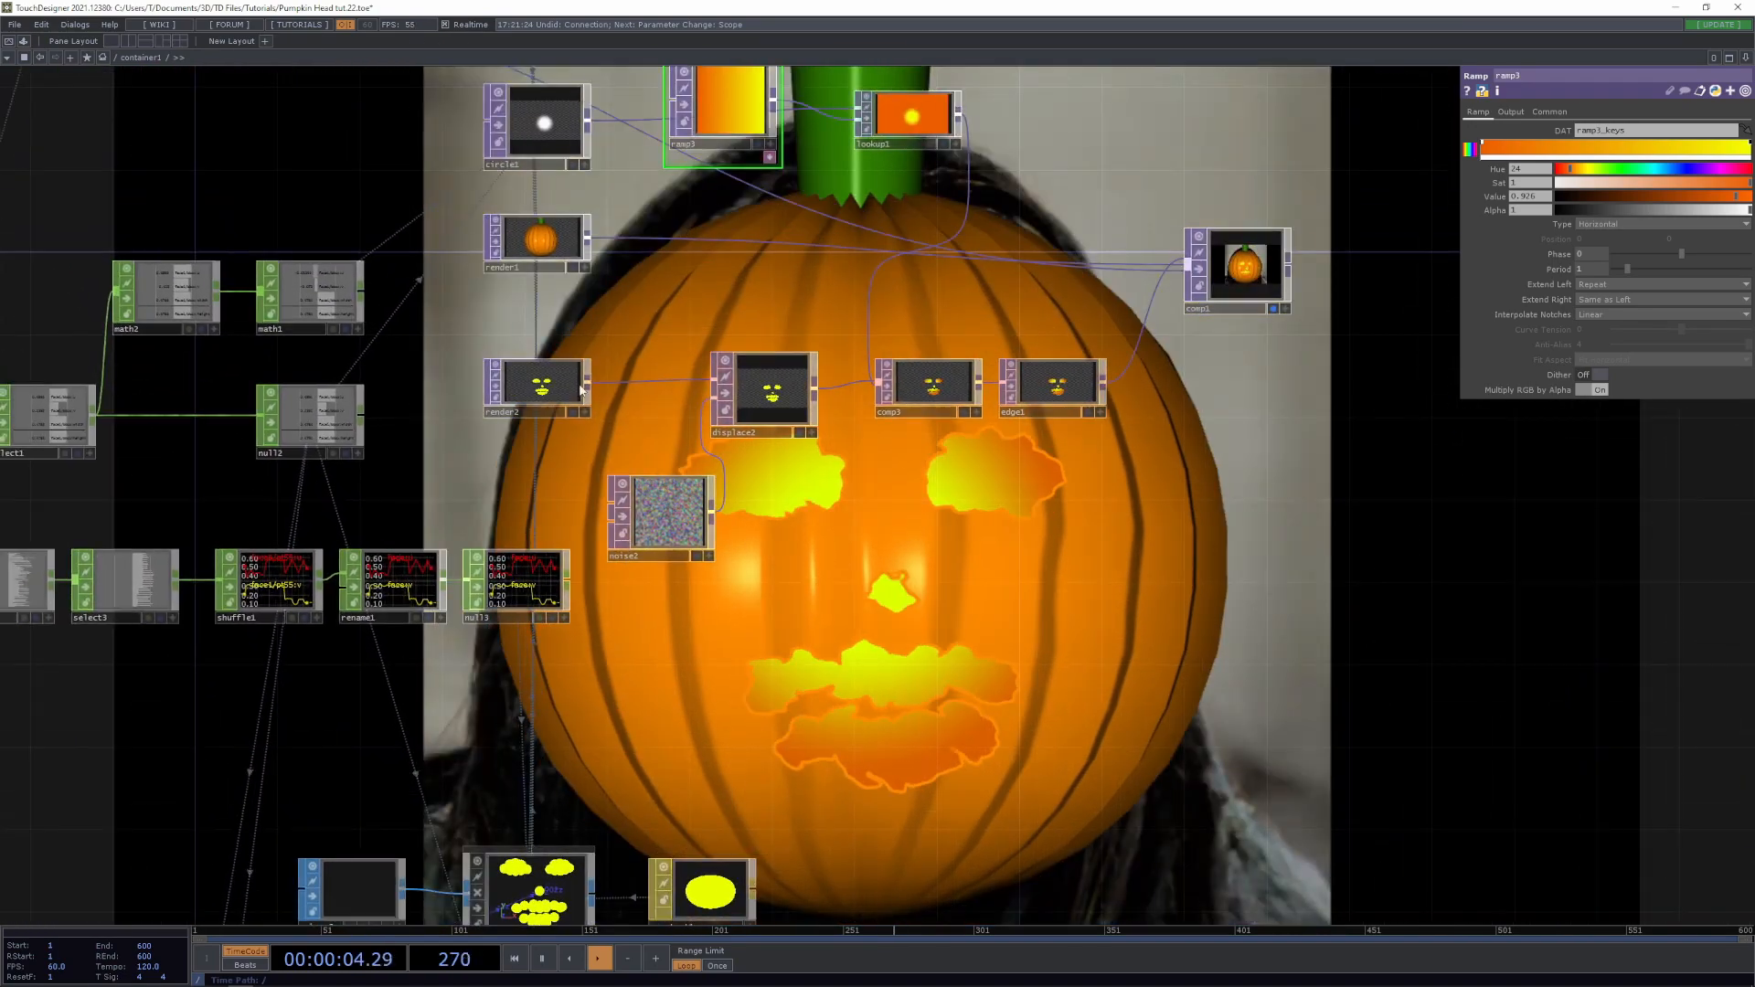
# Set circle1's Softness to 0.111
pyautogui.click(544, 122)
pyautogui.moveTo(1277, 635); pyautogui.dragTo(1027, 637)
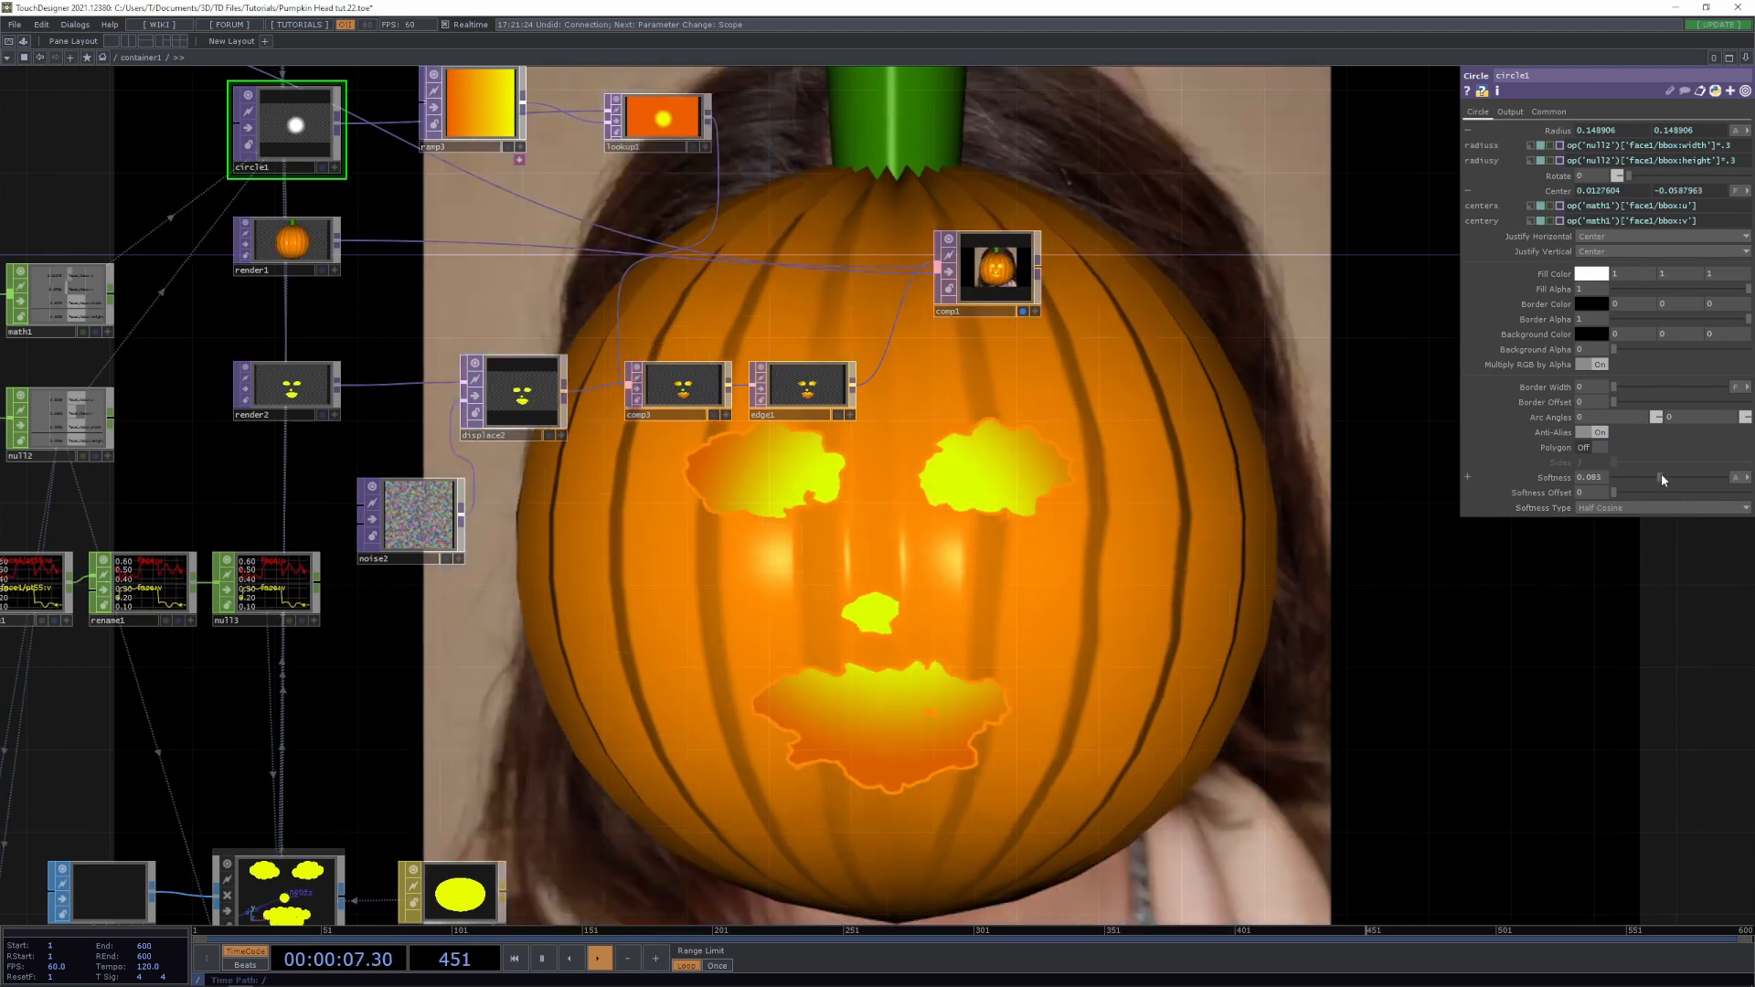
pyautogui.moveTo(1663, 476); pyautogui.dragTo(1674, 516)
# Add a Noise CHOP above the math operators and turn on its Time Slice option
pyautogui.moveTo(781, 569); pyautogui.dragTo(1259, 703)
pyautogui.press('Tab')
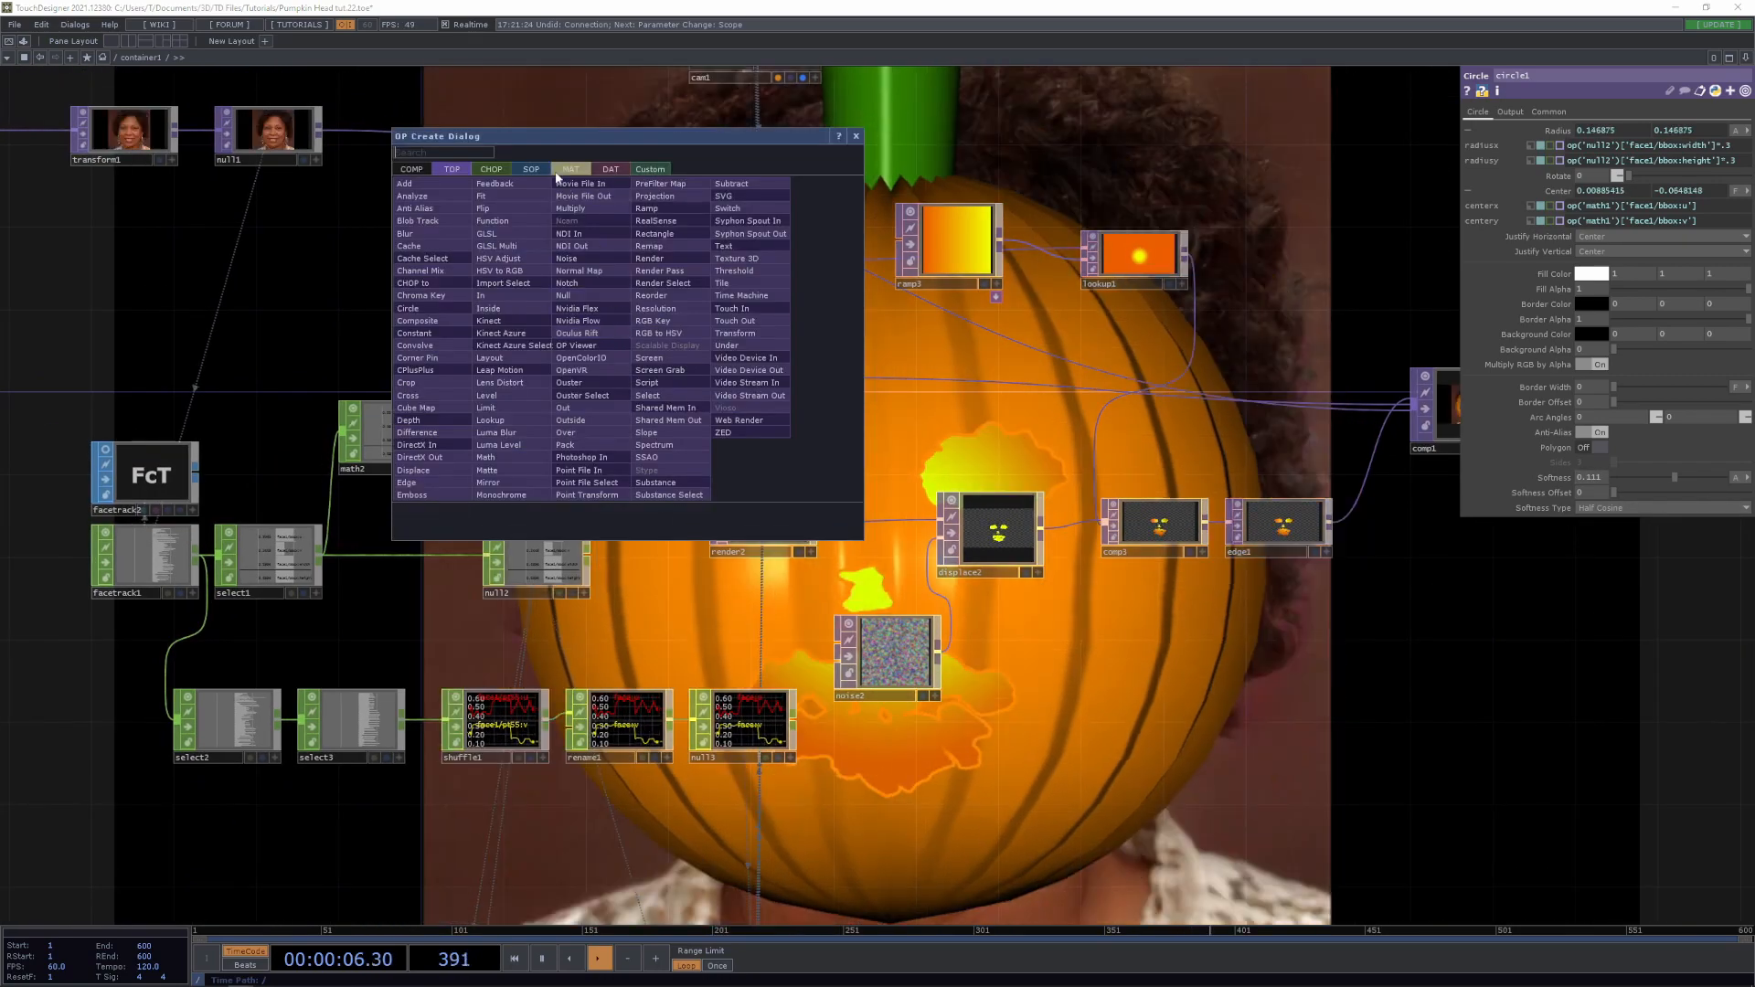
pyautogui.click(492, 170)
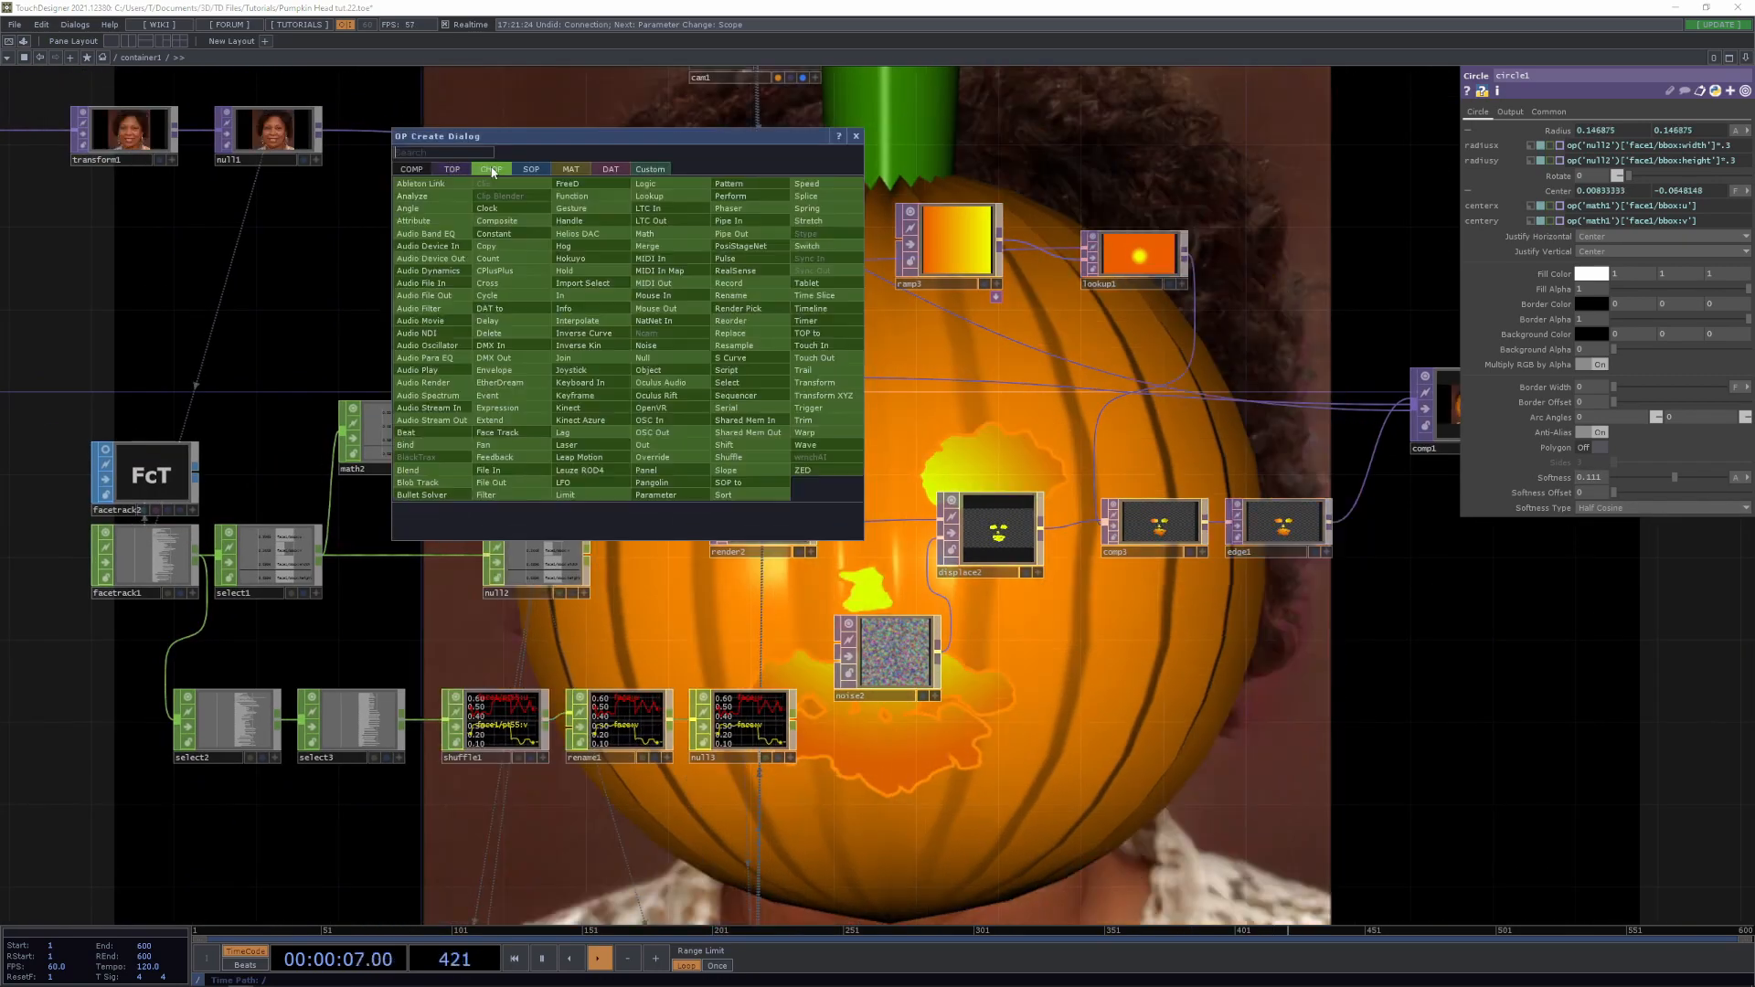
pyautogui.click(646, 345)
pyautogui.click(416, 261)
pyautogui.scroll(5, 429, 293)
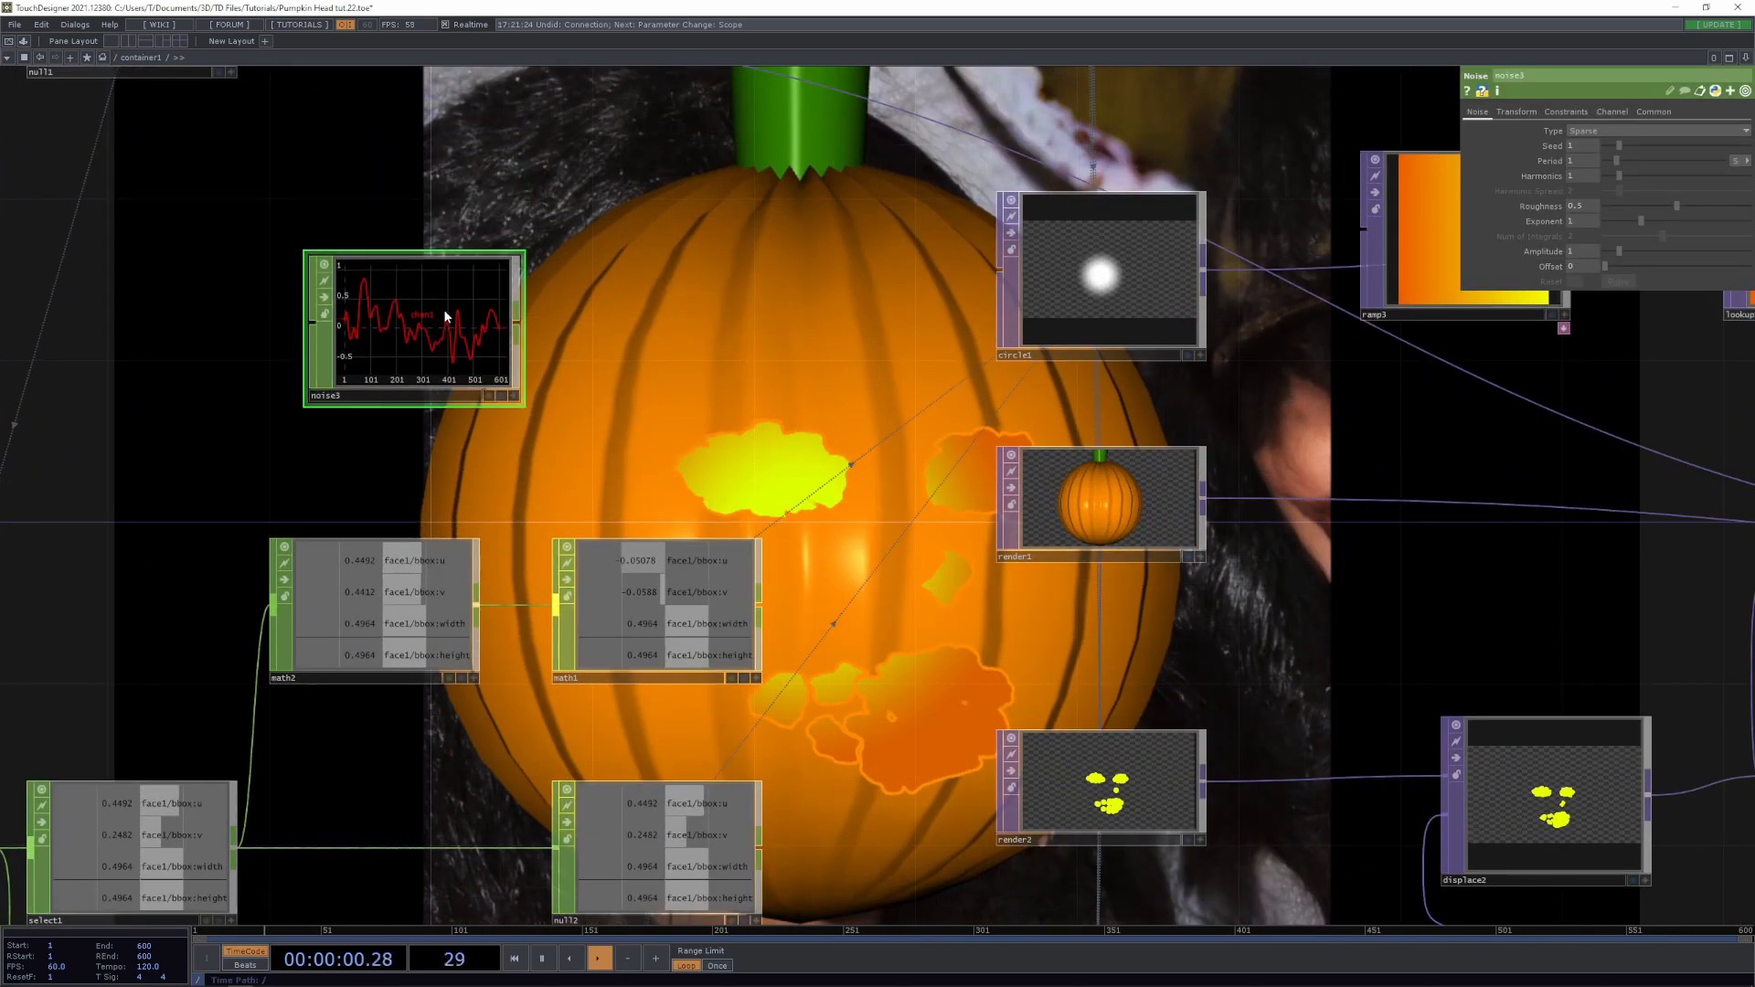
pyautogui.moveTo(434, 314); pyautogui.dragTo(435, 294)
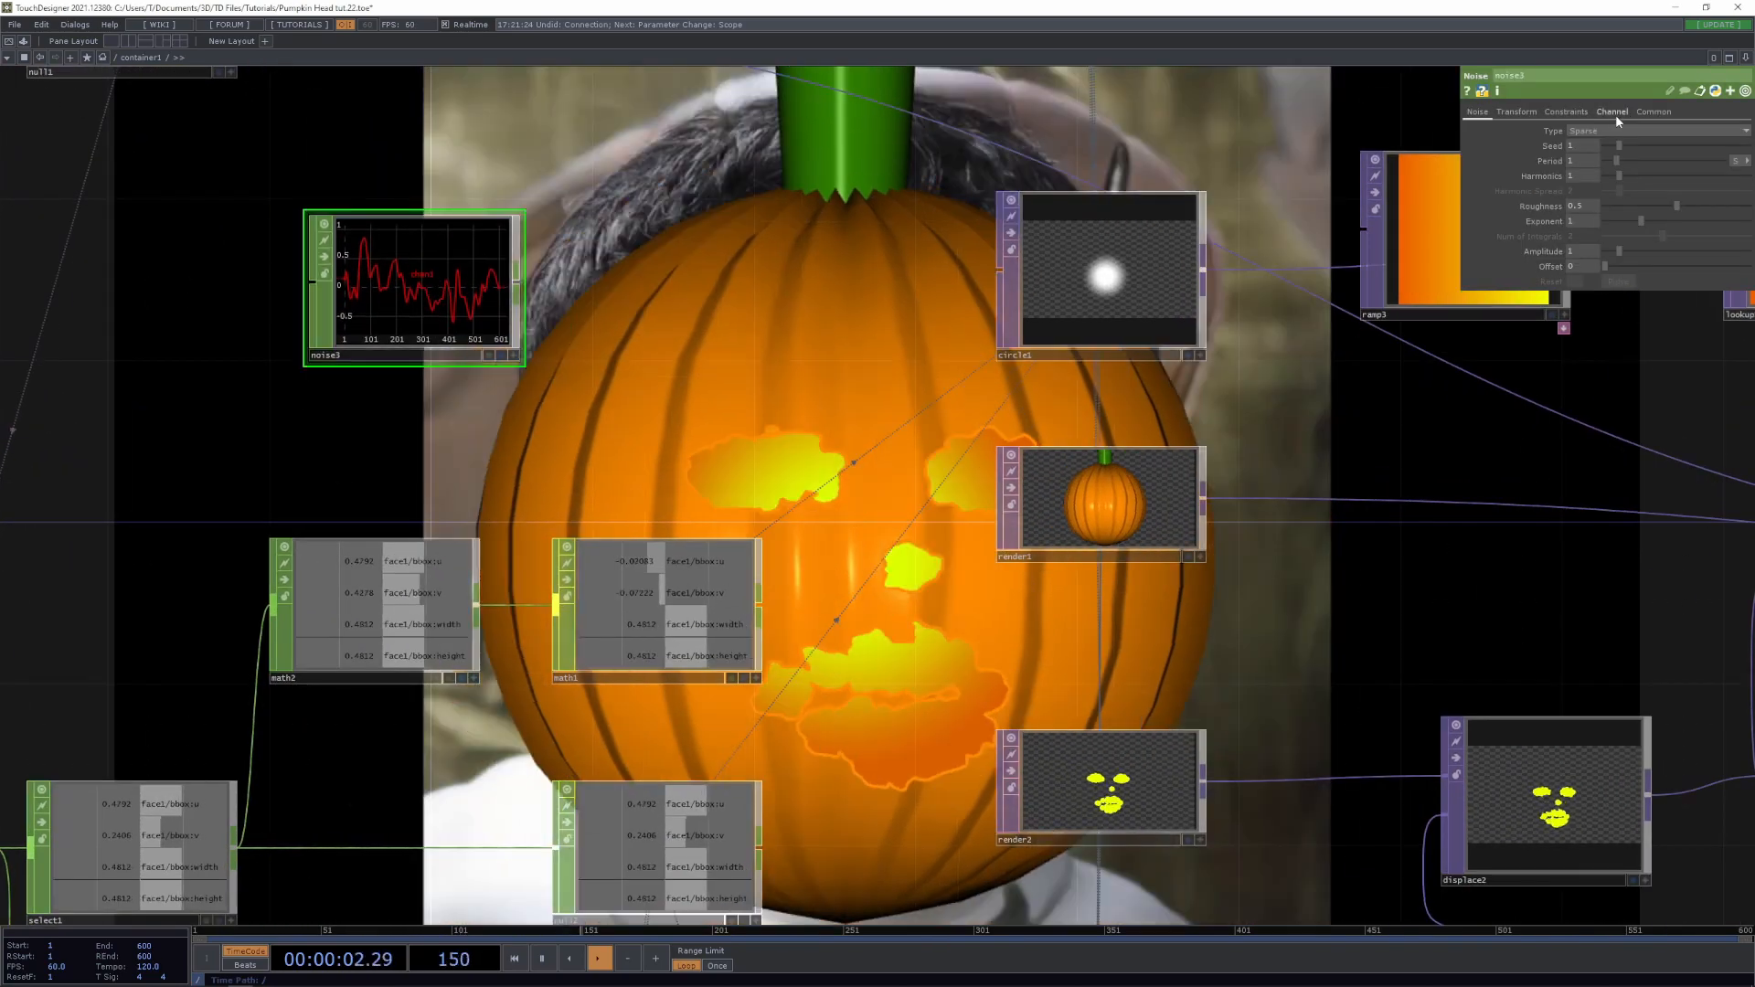
pyautogui.click(1591, 131)
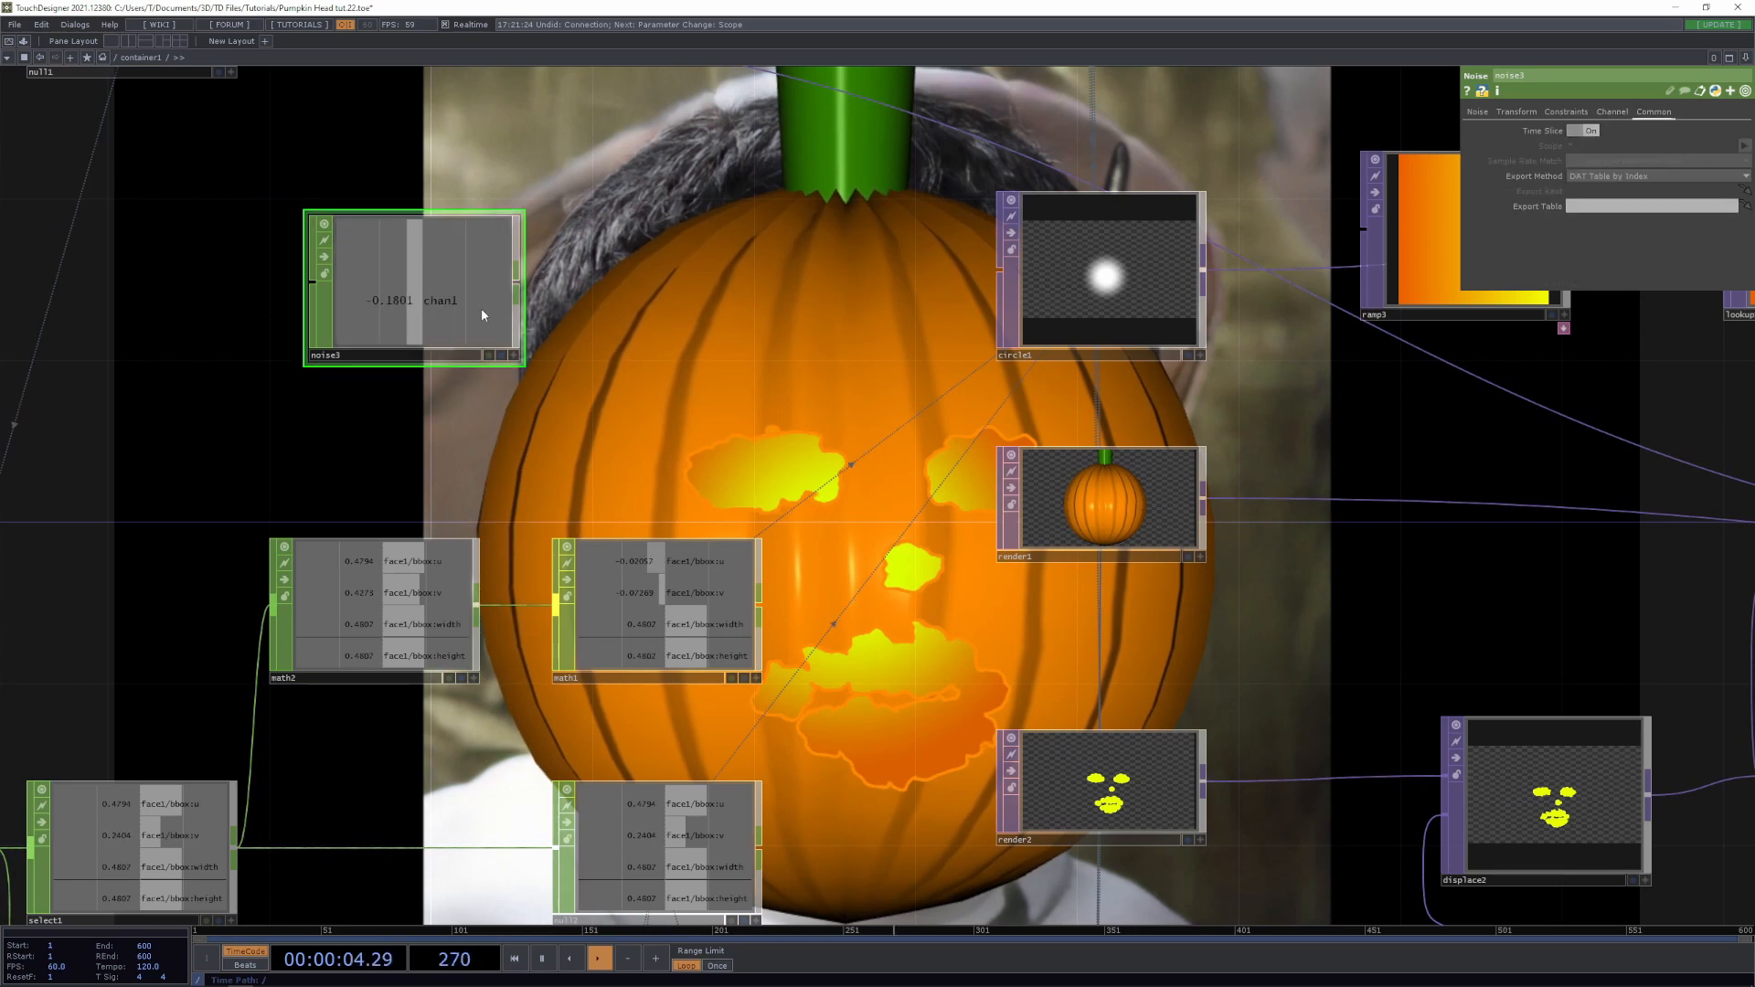
# Append a Math CHOP to the noise channel and set its From Range to -1 to 1
pyautogui.scroll(3, 483, 314)
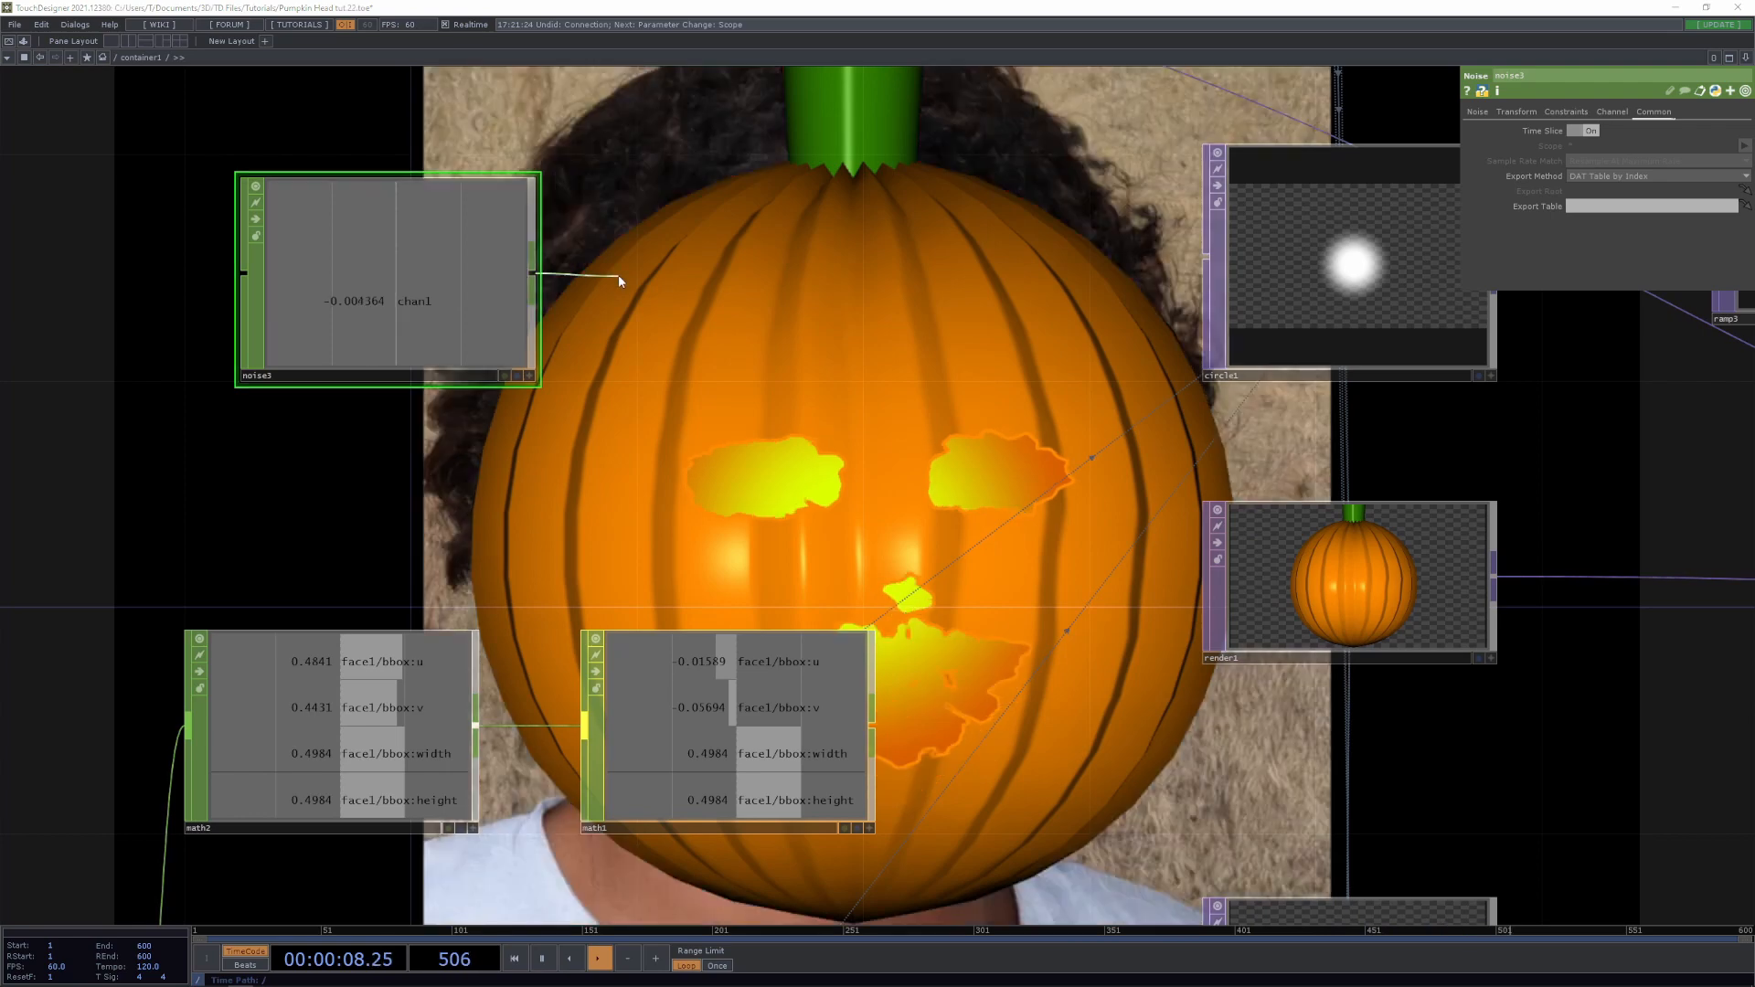
pyautogui.press('Tab')
pyautogui.press('Escape')
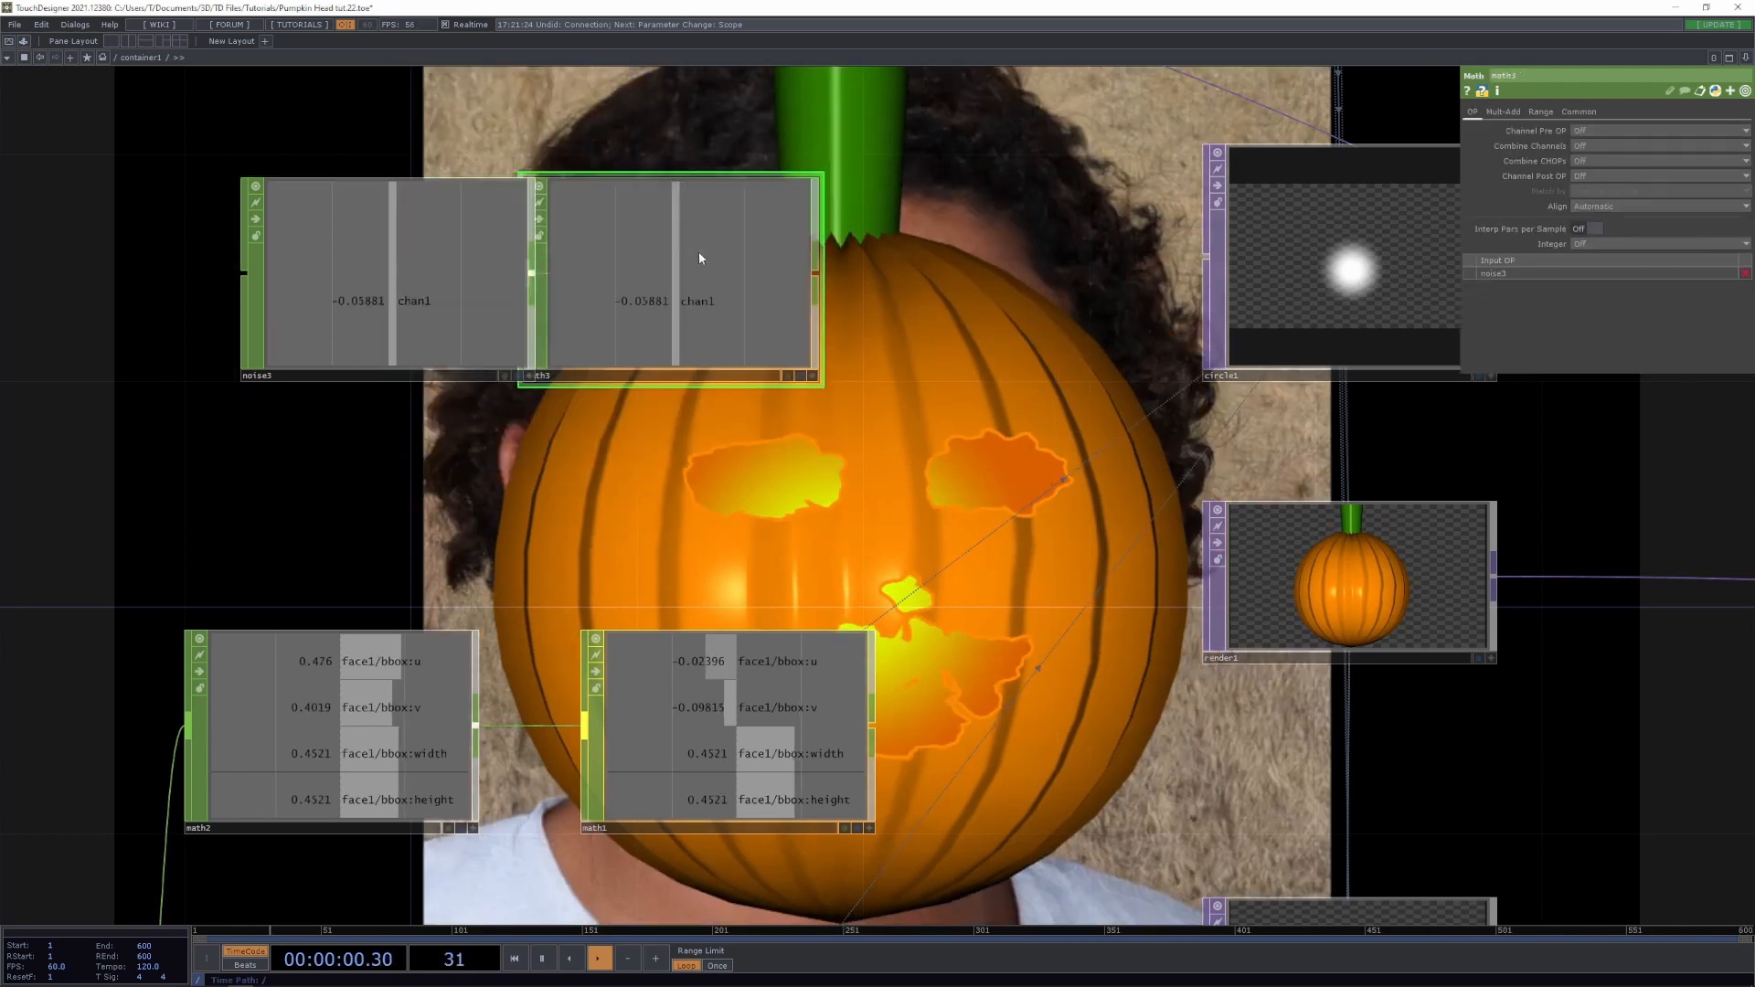
pyautogui.click(749, 256)
pyautogui.click(1542, 113)
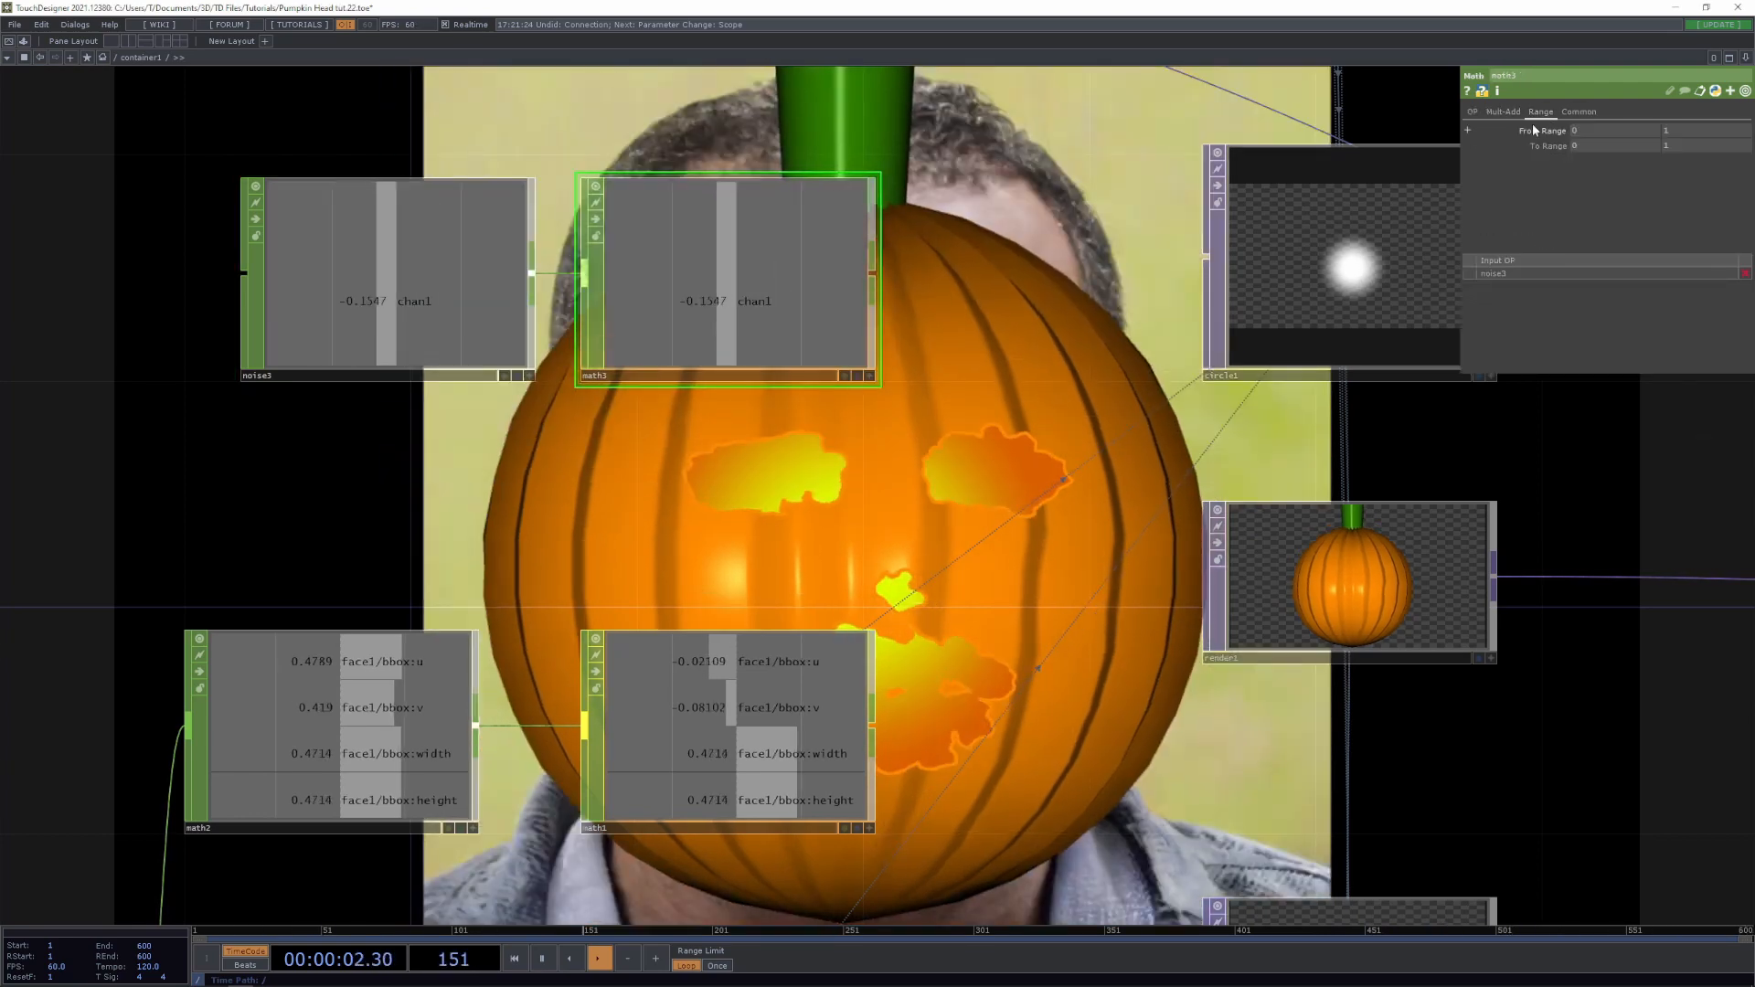
pyautogui.moveTo(1639, 133); pyautogui.dragTo(1625, 117, button='middle')
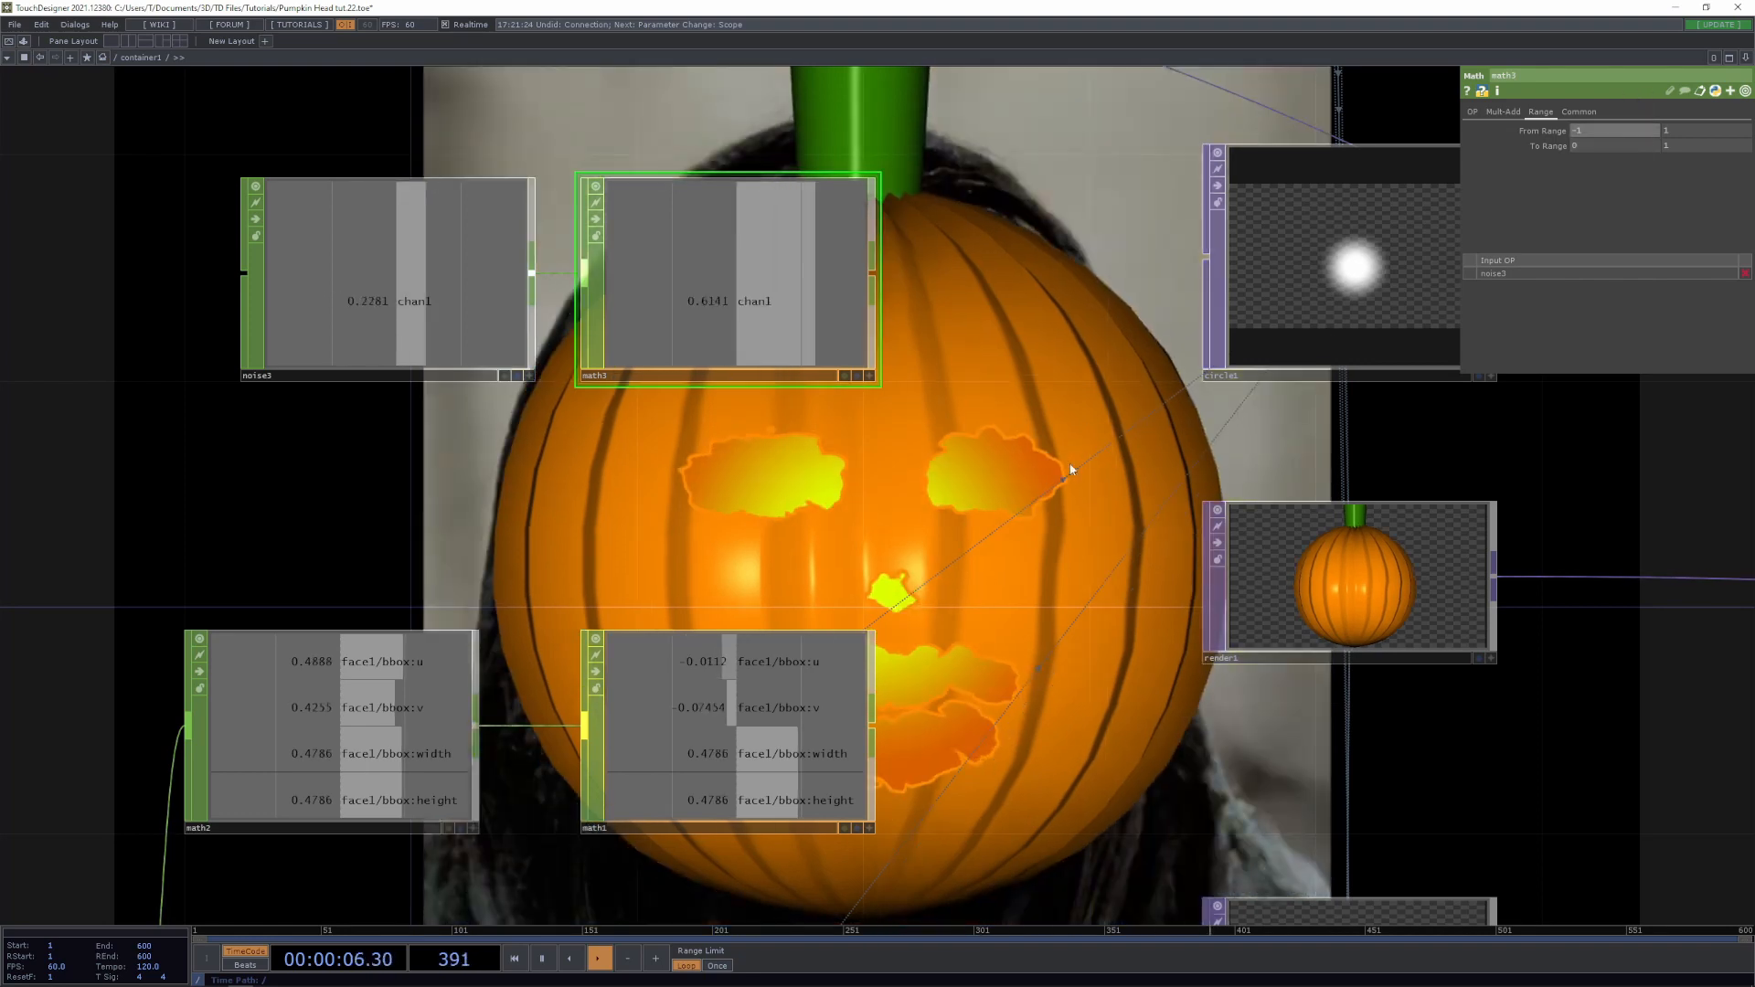
# Drive circle1's Softness with a CHOP reference to math3's chan1 channel
pyautogui.click(1300, 297)
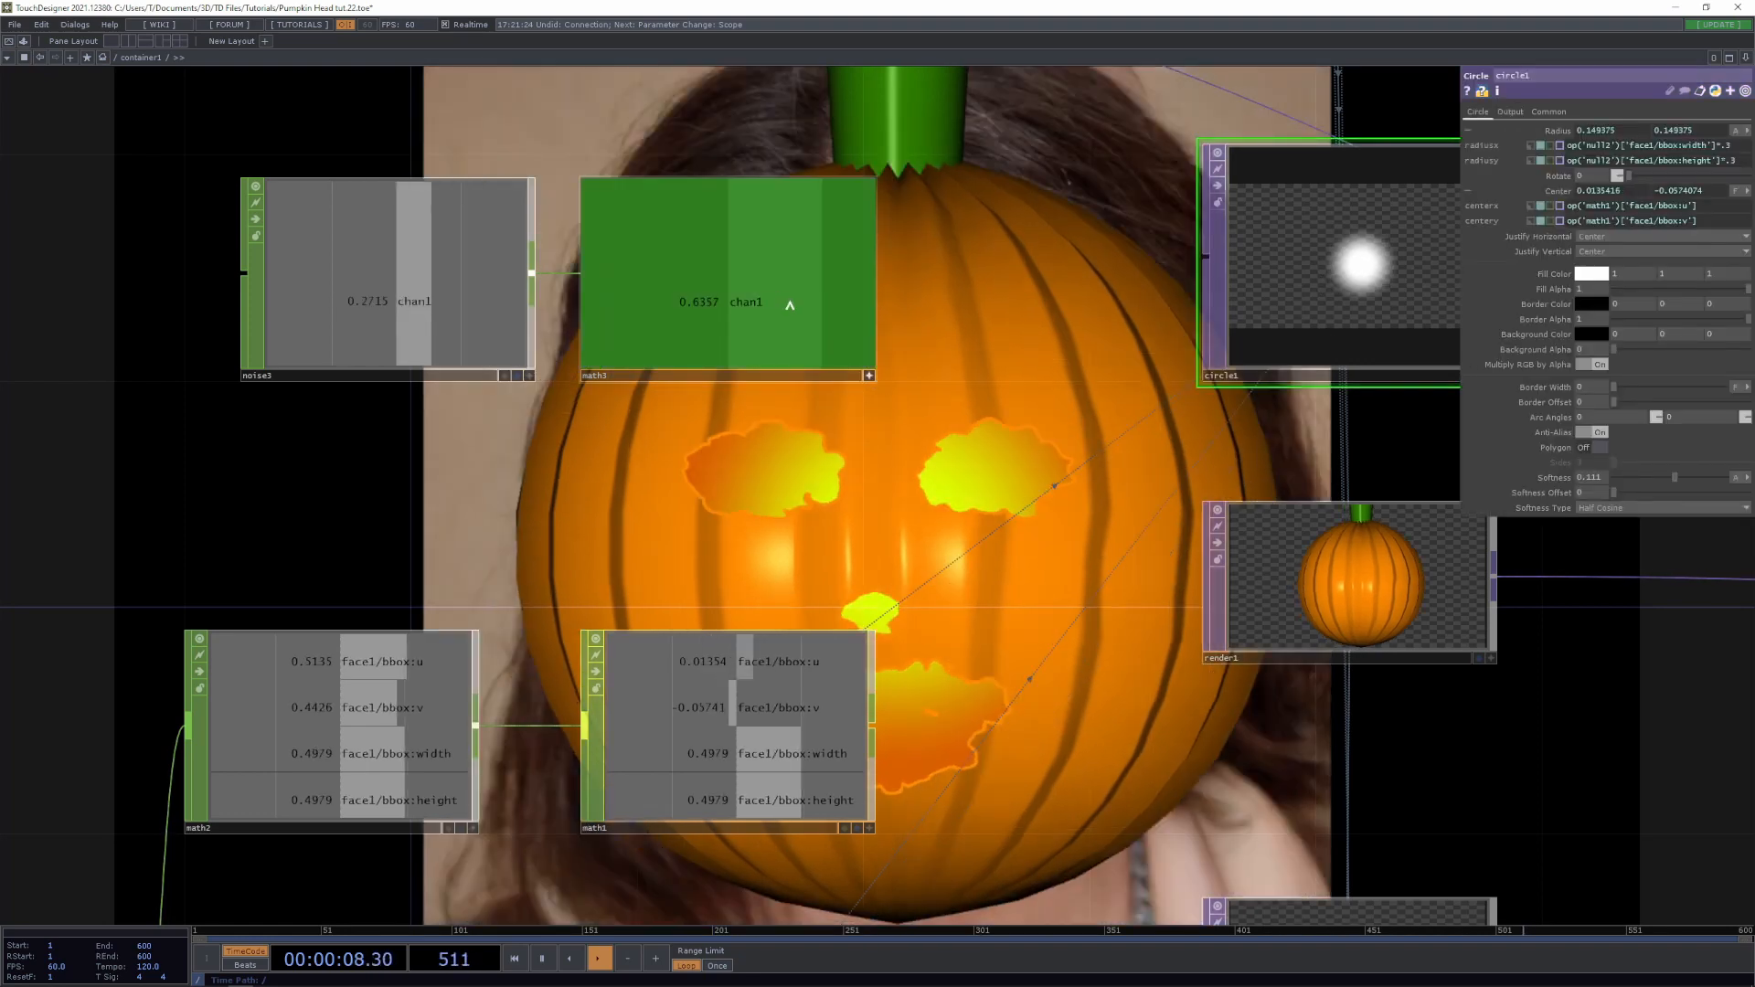
pyautogui.moveTo(834, 282); pyautogui.dragTo(1553, 476)
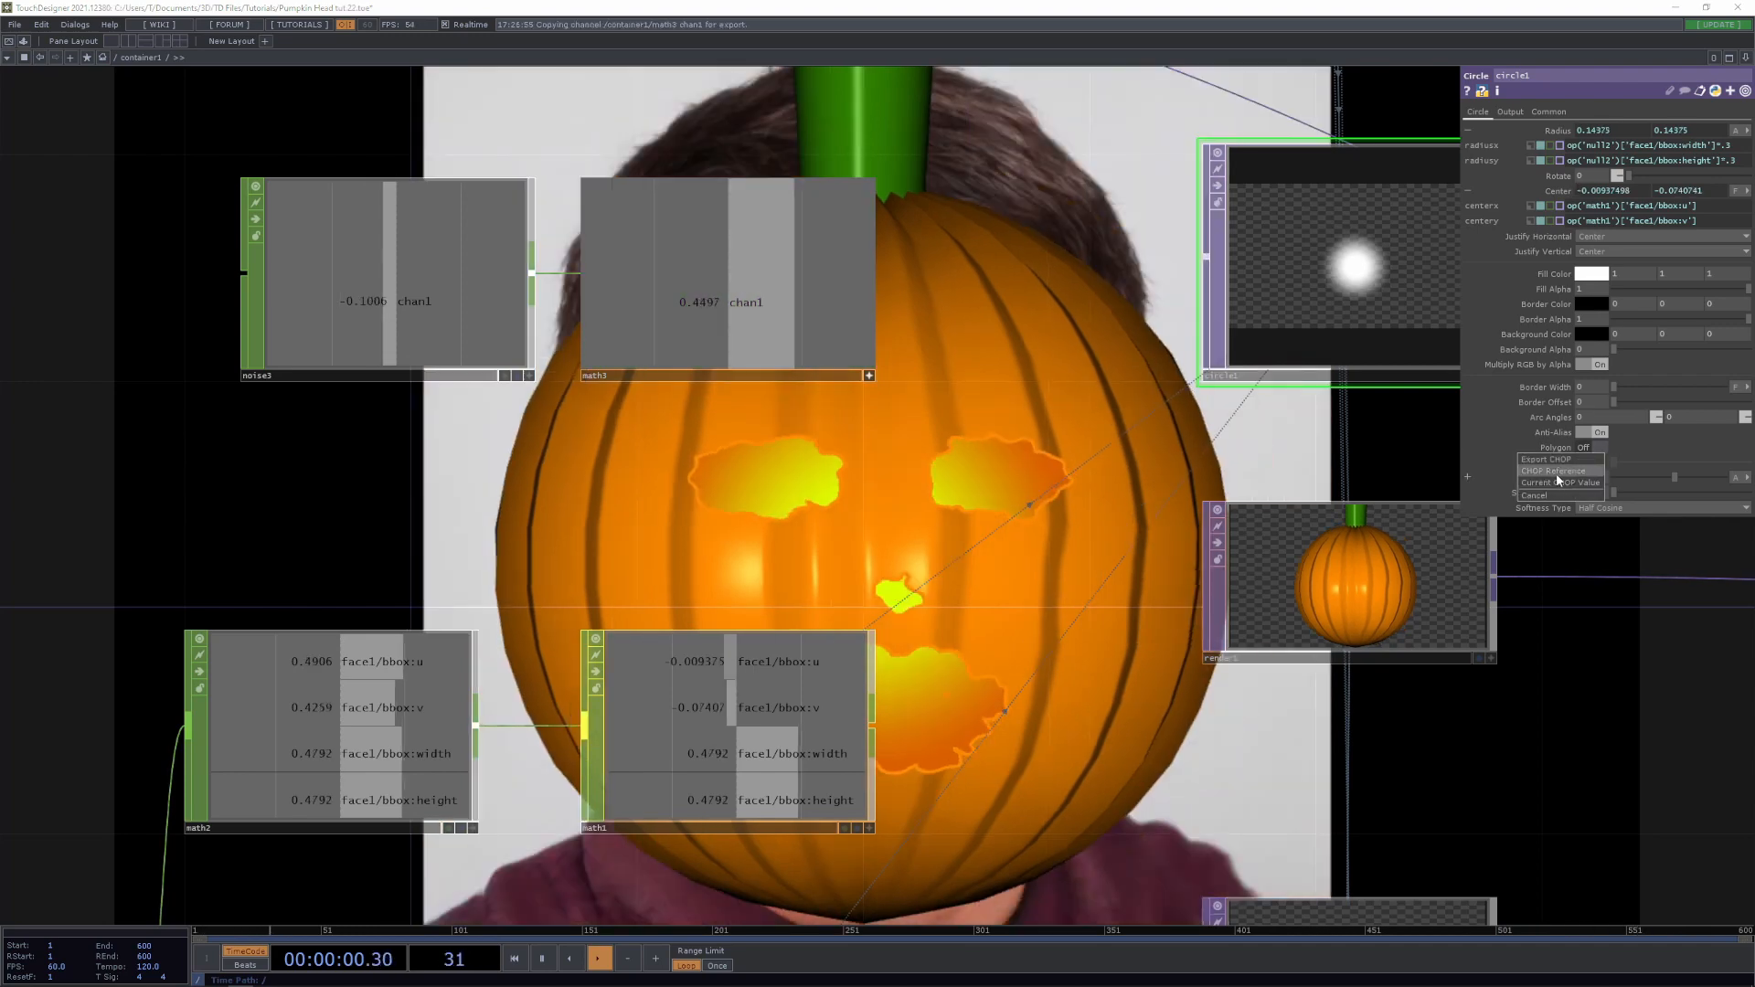
pyautogui.moveTo(1181, 819); pyautogui.dragTo(958, 684)
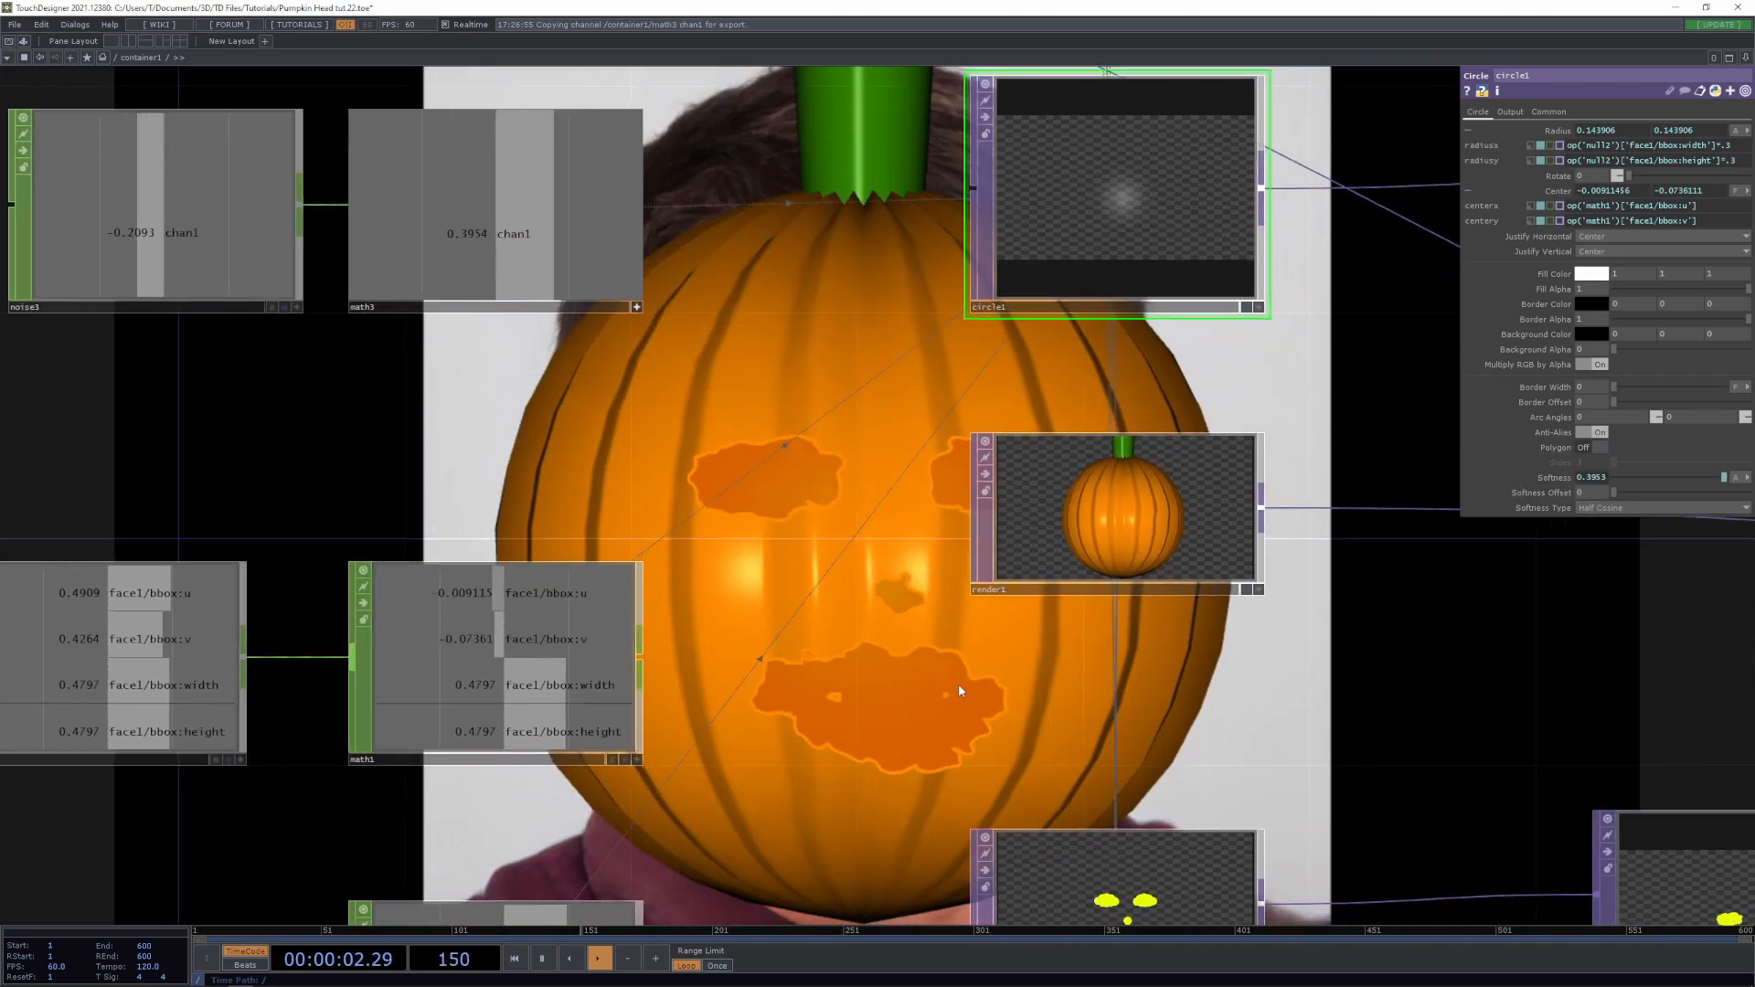
# Set the upper To Range value of math3 to 0.2
pyautogui.click(605, 279)
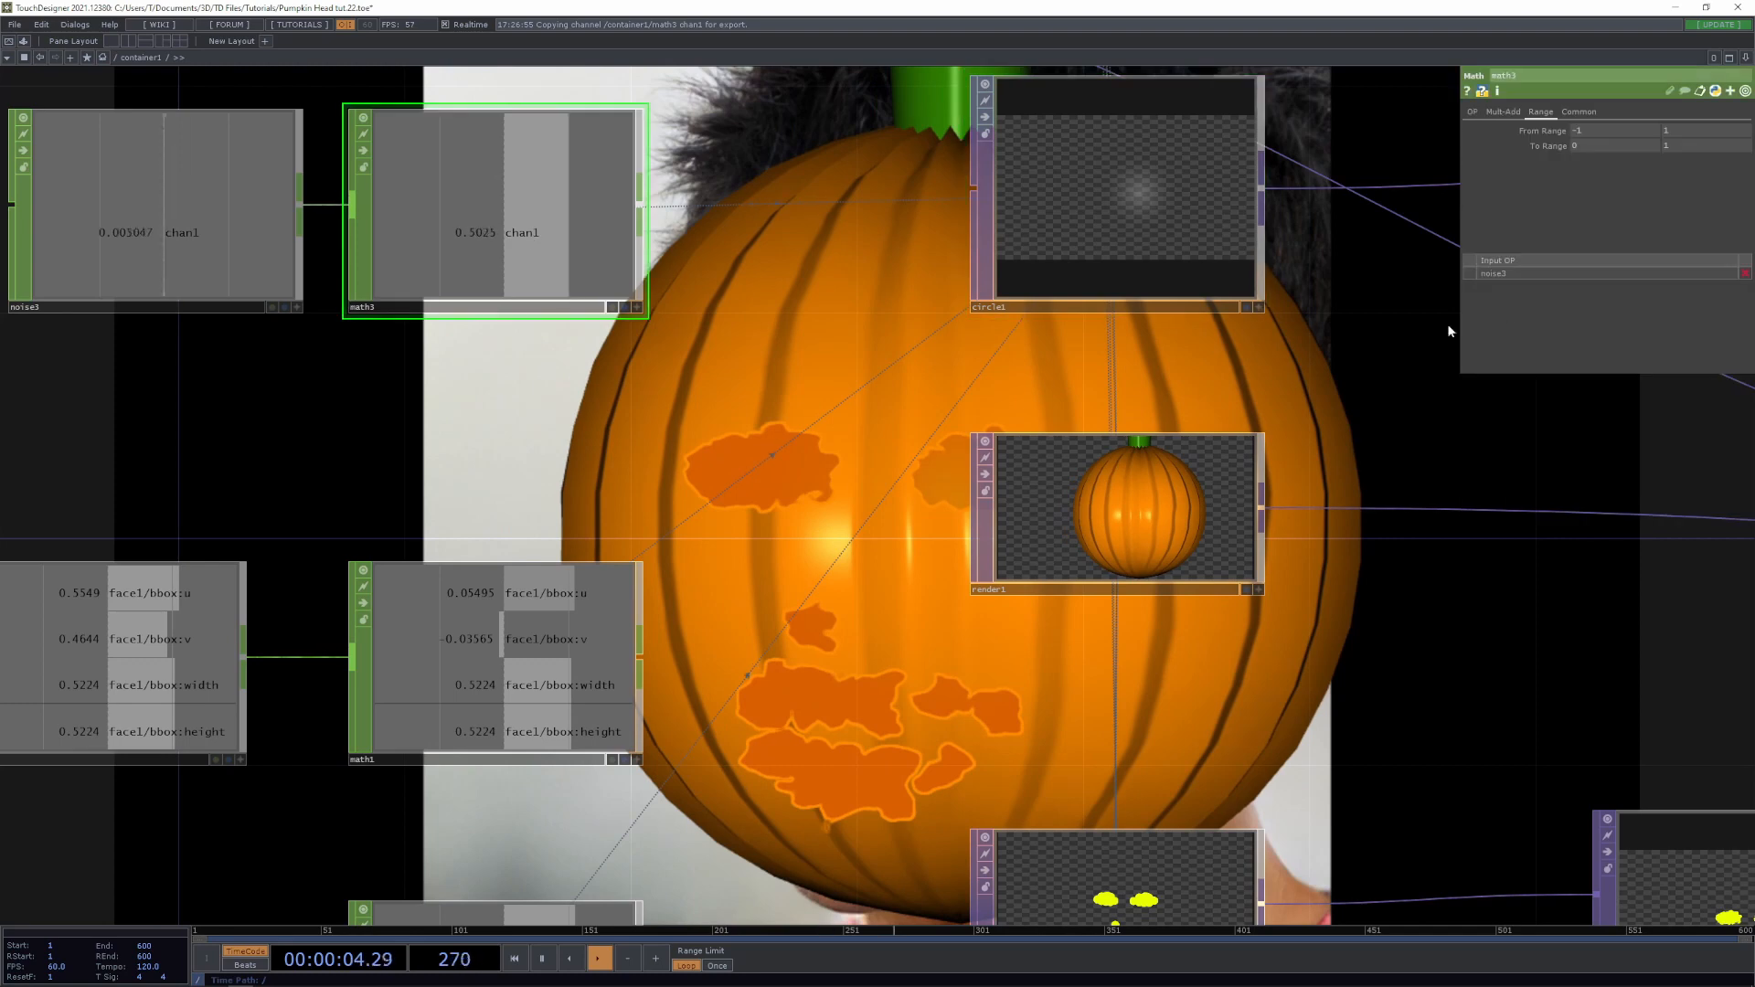
pyautogui.moveTo(1591, 147); pyautogui.dragTo(1536, 149, button='middle')
pyautogui.moveTo(848, 700); pyautogui.dragTo(801, 653)
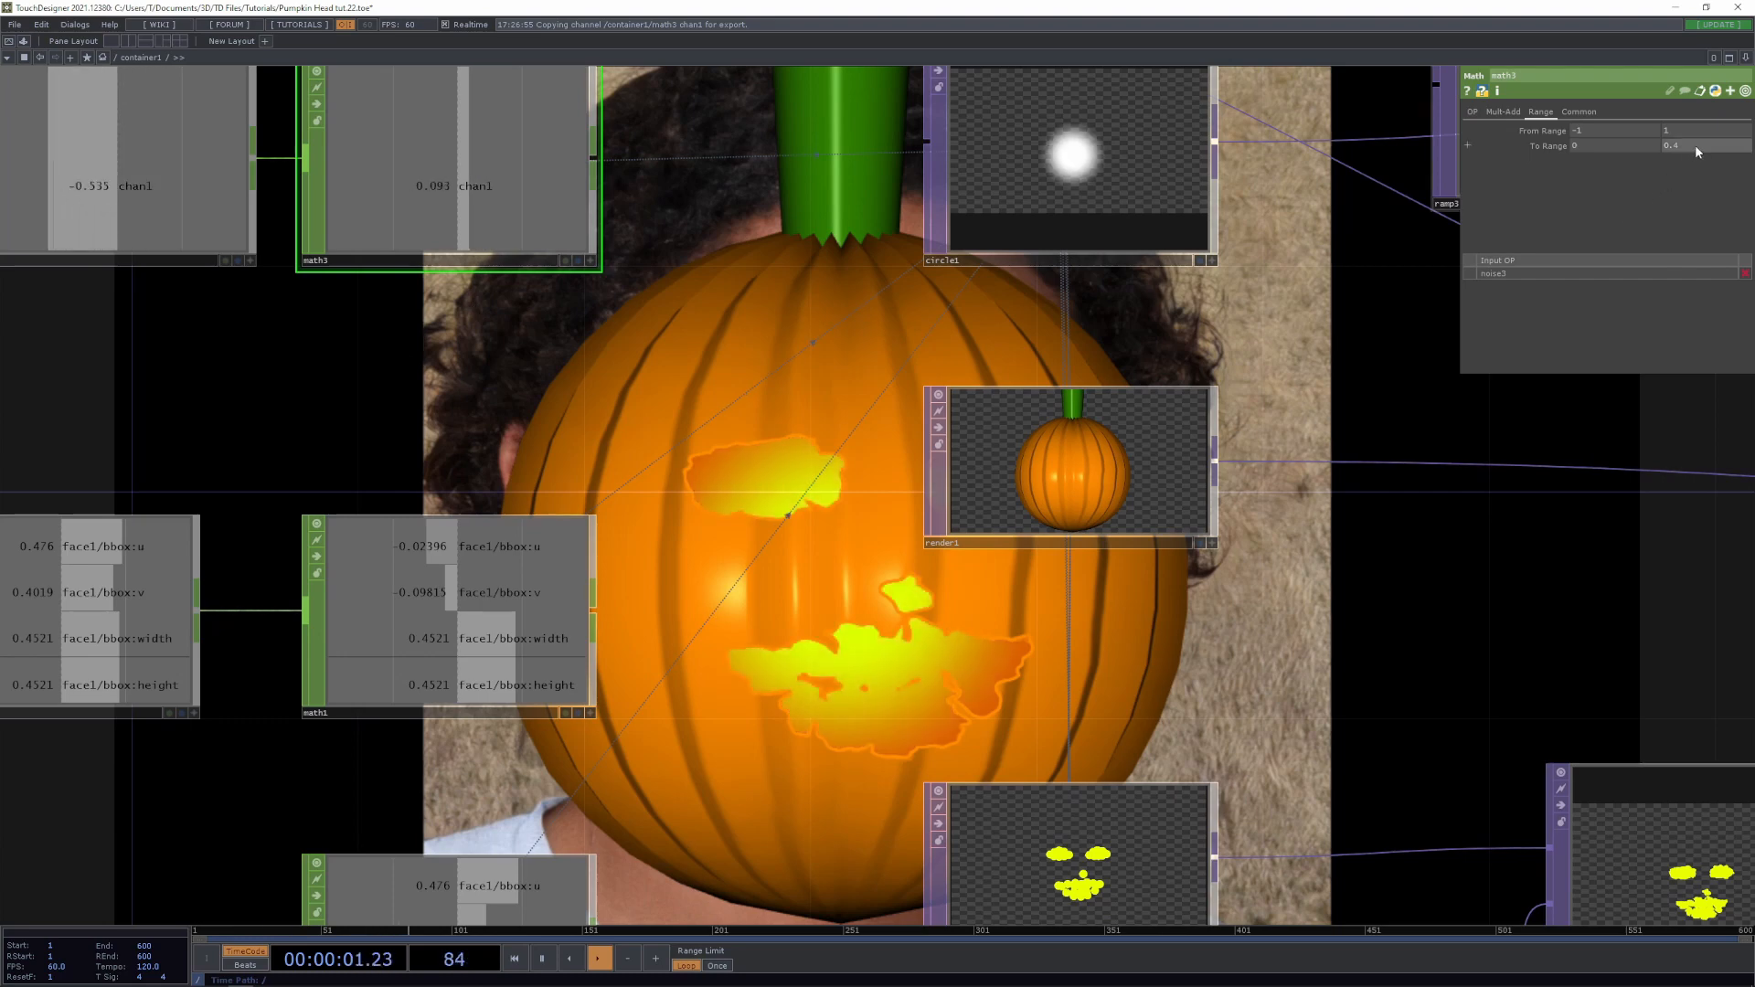
pyautogui.moveTo(1697, 146); pyautogui.dragTo(1669, 148, button='middle')
# Rewire the face-feature chain so render2 feeds comp3 directly and displace2 sits between comp3 and edge1
pyautogui.moveTo(1268, 581); pyautogui.dragTo(910, 414)
pyautogui.scroll(-3, 1062, 497)
pyautogui.moveTo(1061, 497); pyautogui.dragTo(872, 607)
pyautogui.scroll(-3, 872, 607)
pyautogui.scroll(-1, 872, 607)
pyautogui.moveTo(728, 622); pyautogui.dragTo(474, 671)
pyautogui.moveTo(1233, 495); pyautogui.dragTo(897, 791)
pyautogui.moveTo(1034, 593); pyautogui.dragTo(561, 631)
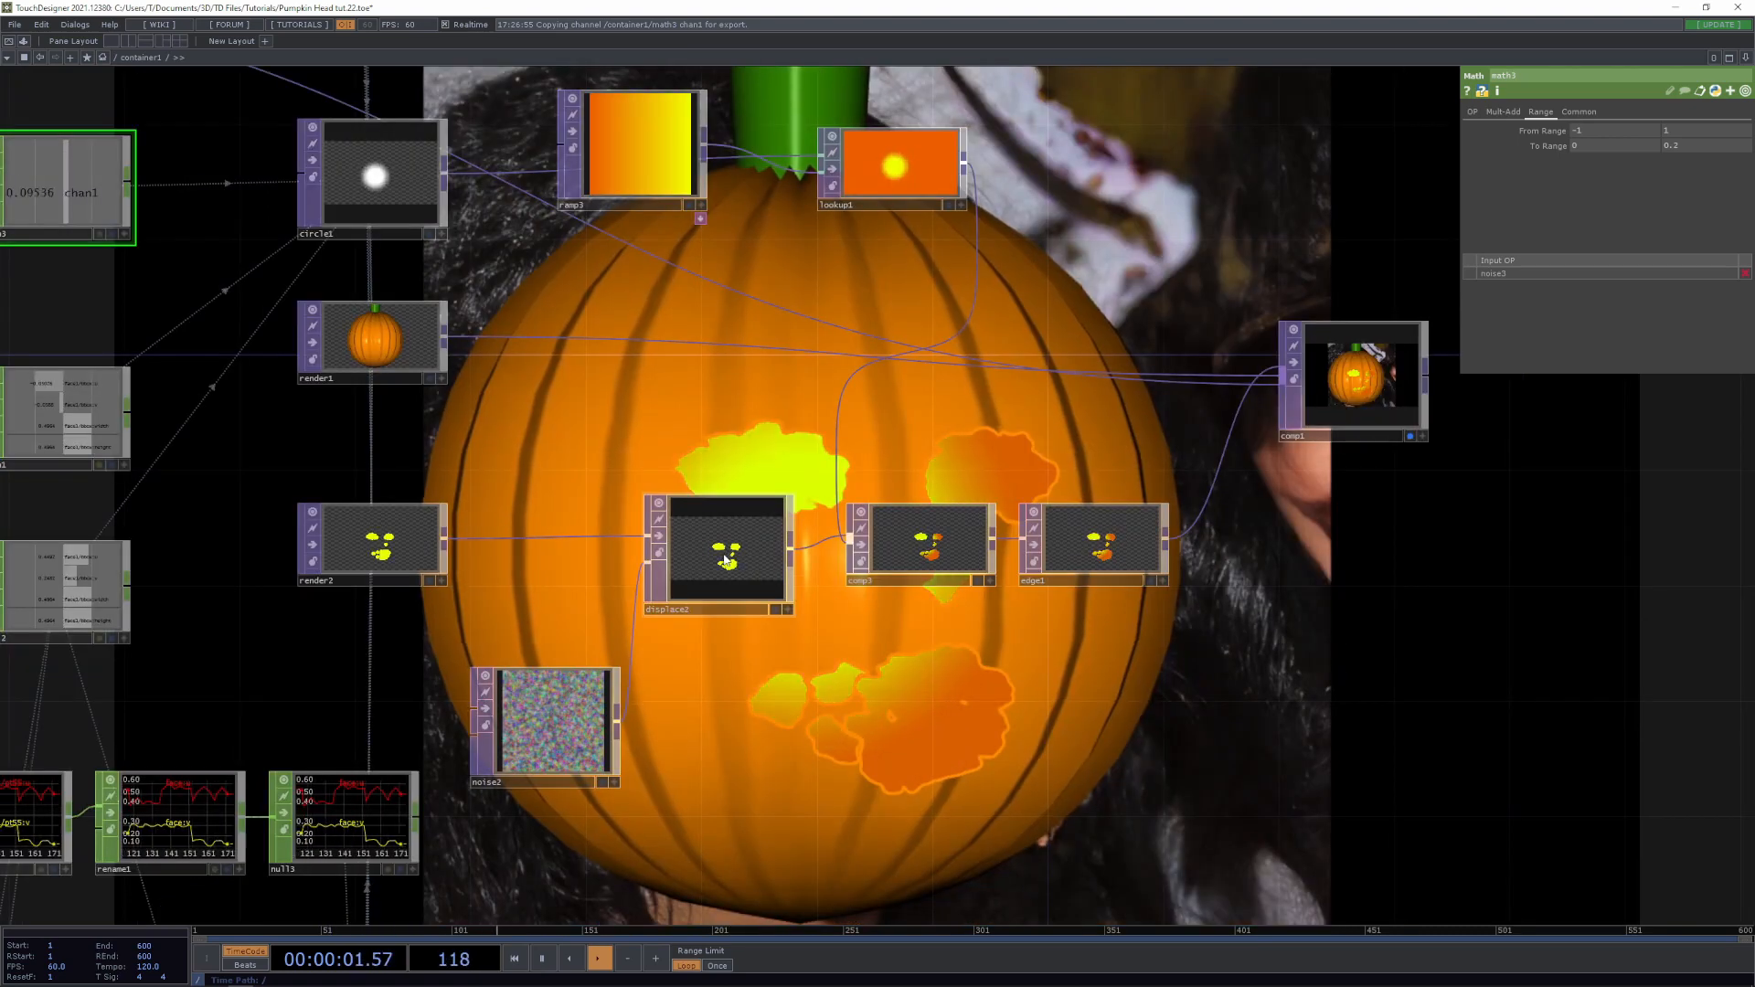
pyautogui.moveTo(875, 459); pyautogui.dragTo(903, 544)
pyautogui.moveTo(675, 559); pyautogui.dragTo(1078, 700)
pyautogui.moveTo(884, 564); pyautogui.dragTo(624, 535)
pyautogui.moveTo(1119, 700); pyautogui.dragTo(889, 527)
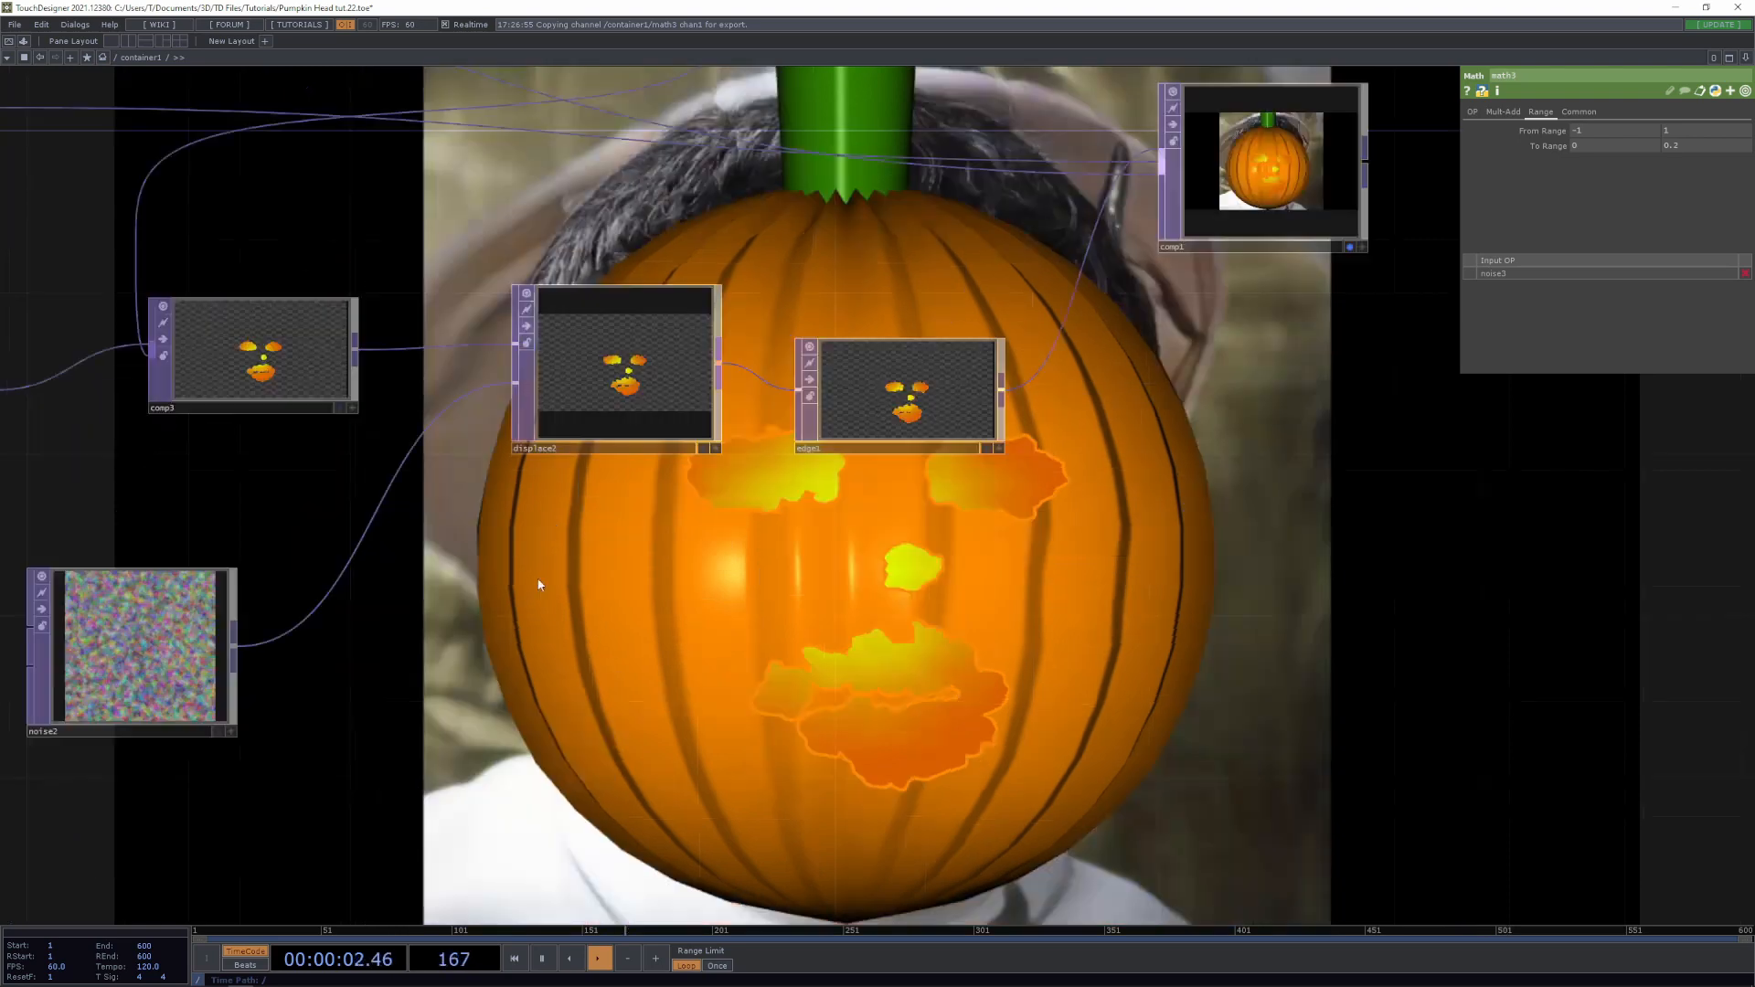
pyautogui.moveTo(964, 730); pyautogui.dragTo(907, 637)
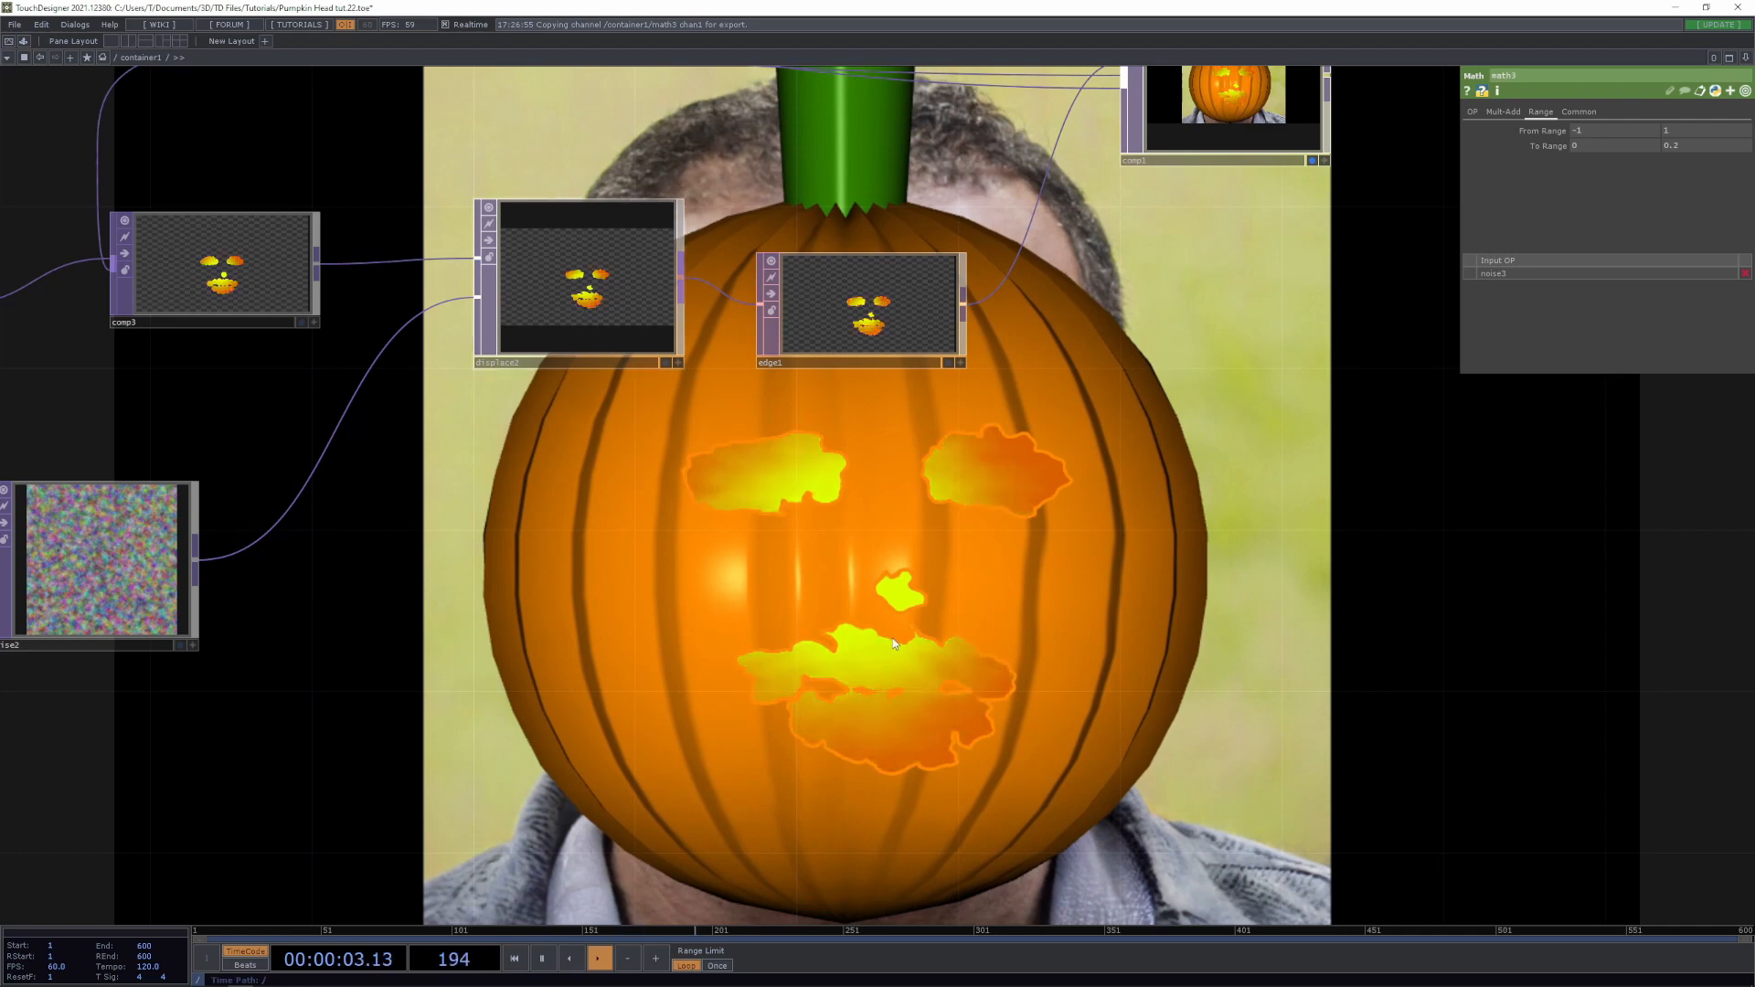
# Look over the full operator network and the glowing pumpkin output, and save the project
pyautogui.scroll(-3, 941, 672)
pyautogui.moveTo(999, 683); pyautogui.dragTo(795, 583)
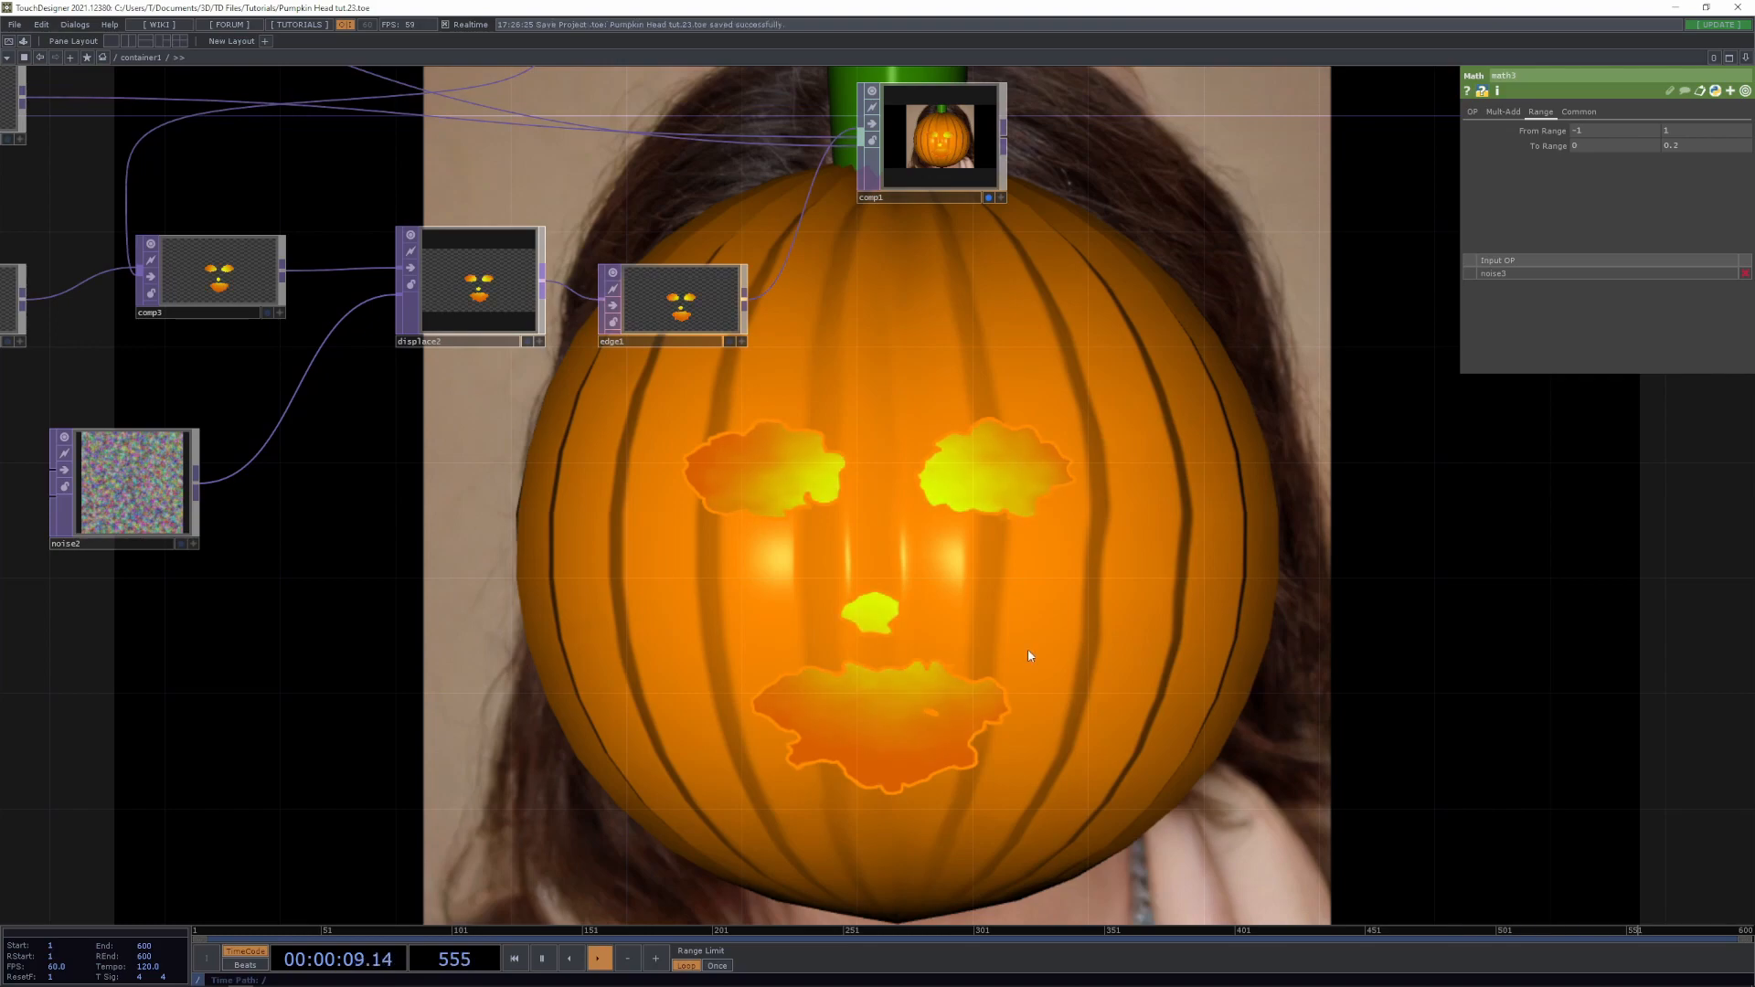
pyautogui.moveTo(1038, 654); pyautogui.dragTo(1124, 693)
pyautogui.scroll(-3, 1093, 659)
pyautogui.moveTo(997, 671); pyautogui.dragTo(958, 729)
pyautogui.moveTo(560, 808); pyautogui.dragTo(968, 603)
pyautogui.scroll(-3, 968, 603)
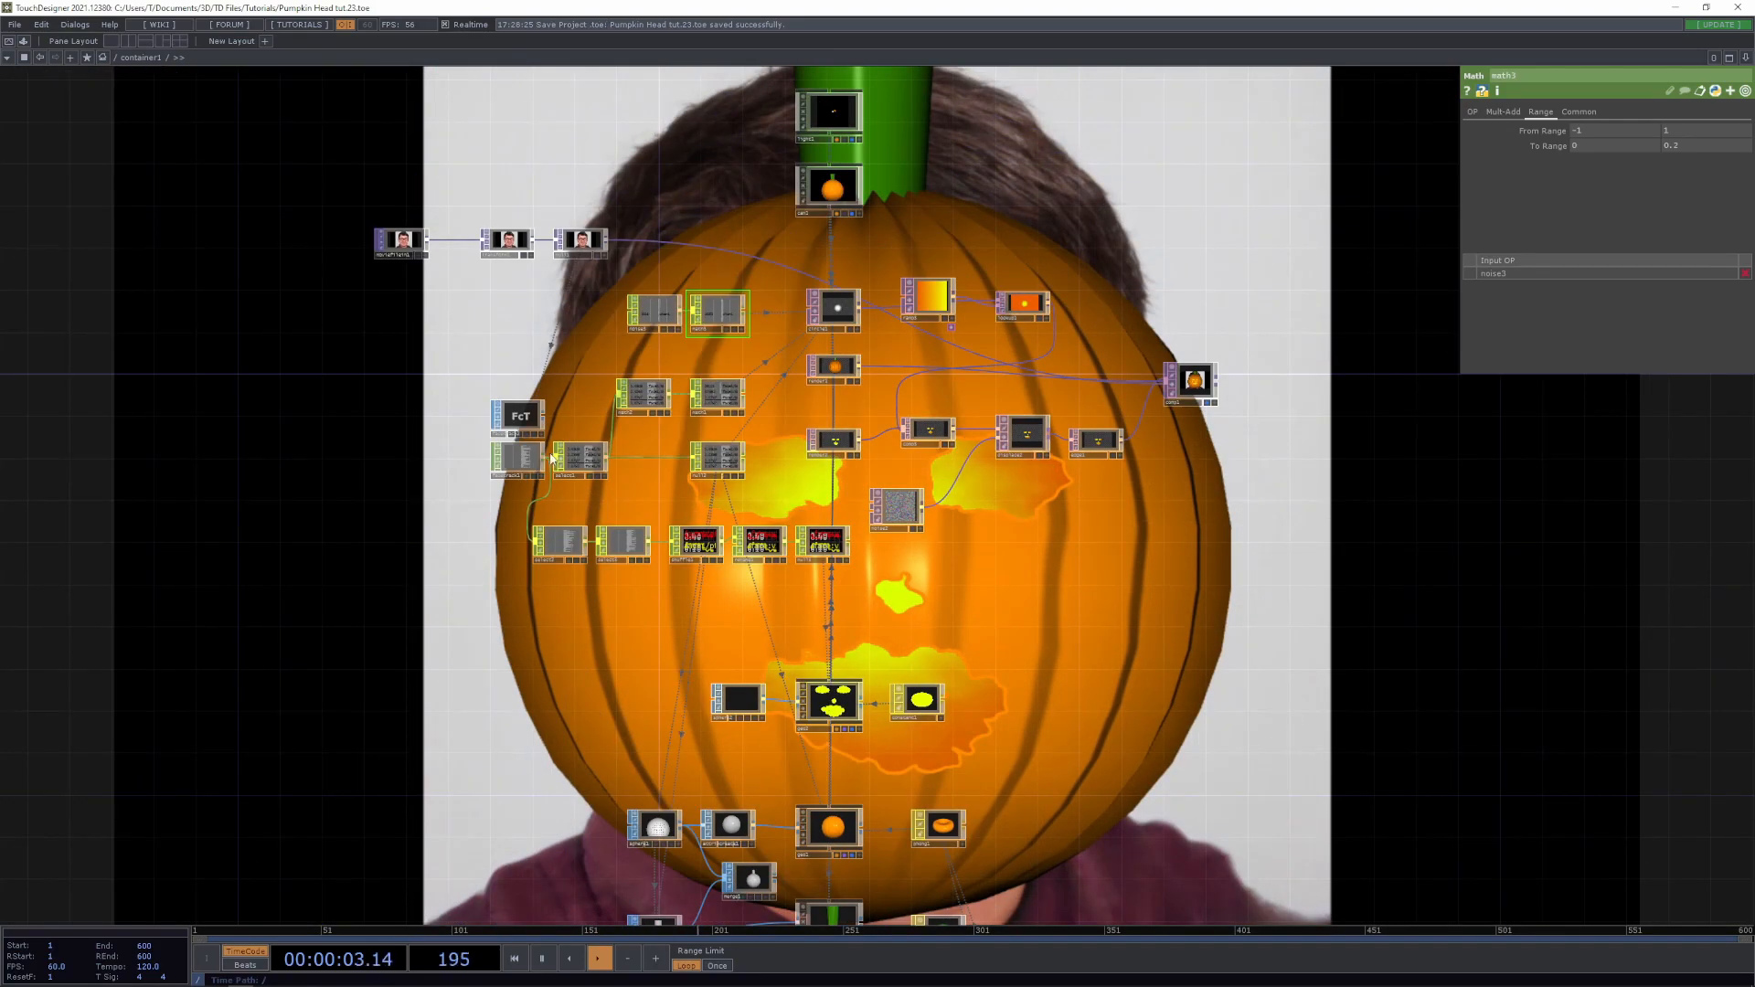
pyautogui.scroll(3, 443, 364)
pyautogui.moveTo(1553, 716); pyautogui.dragTo(1120, 517)
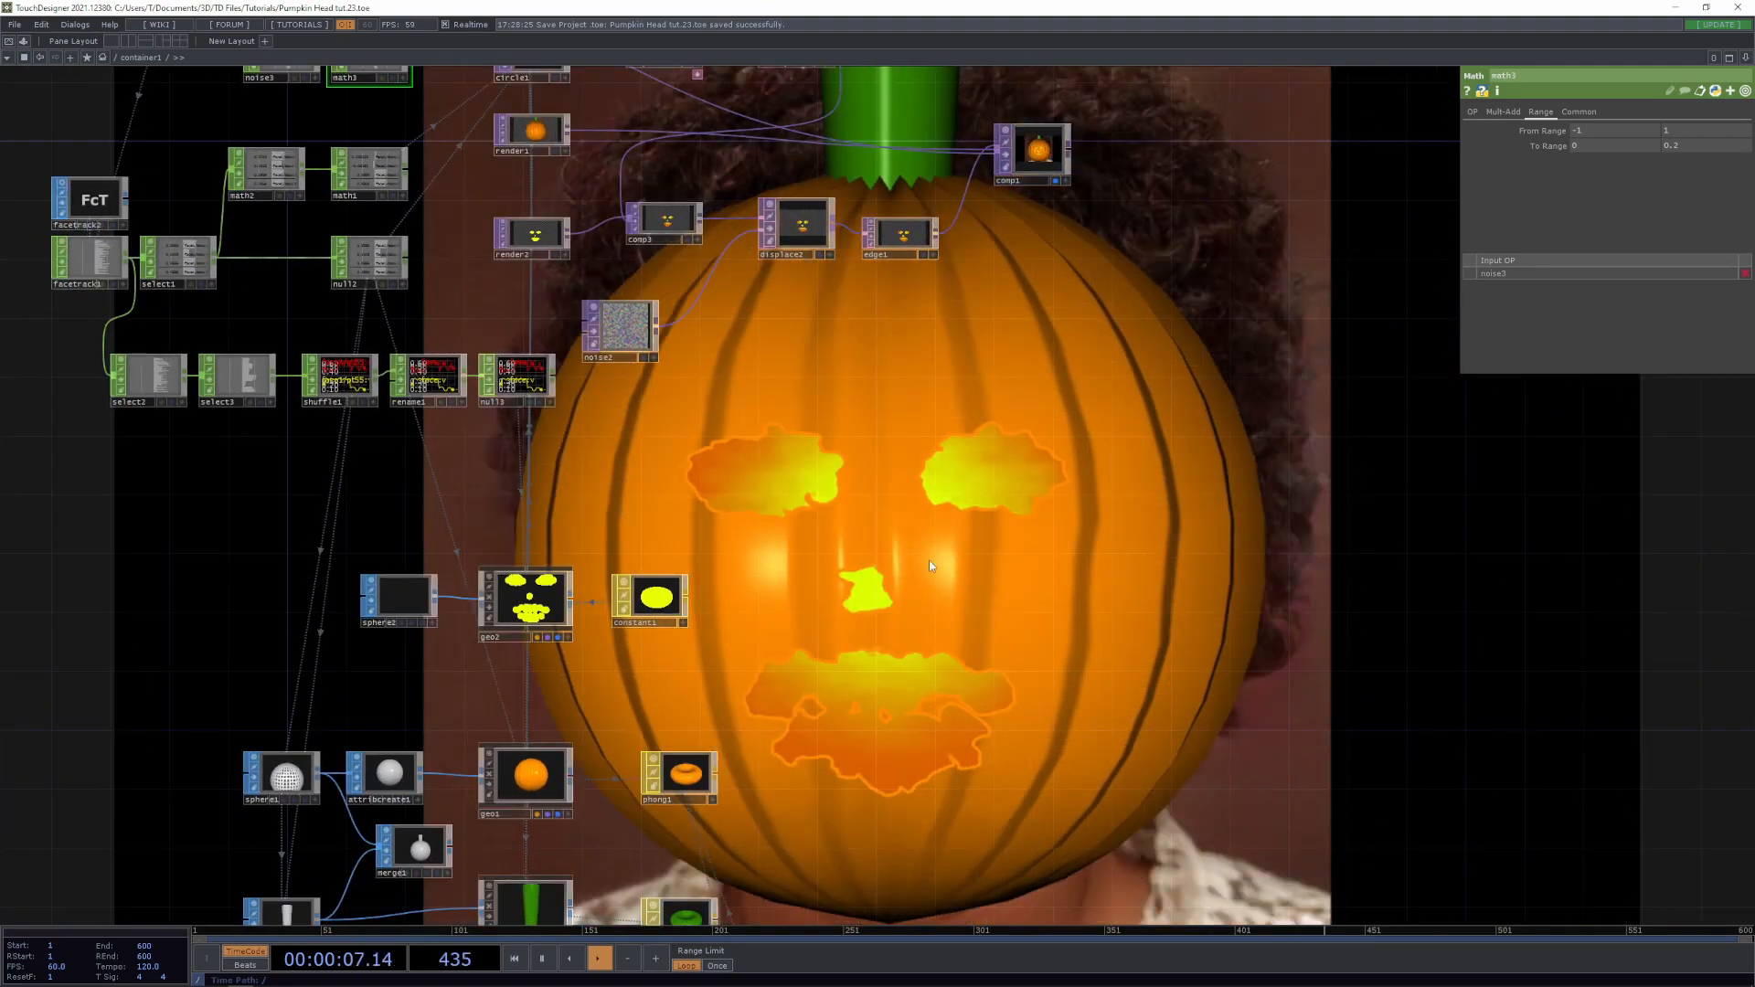
pyautogui.moveTo(839, 716); pyautogui.dragTo(813, 661)
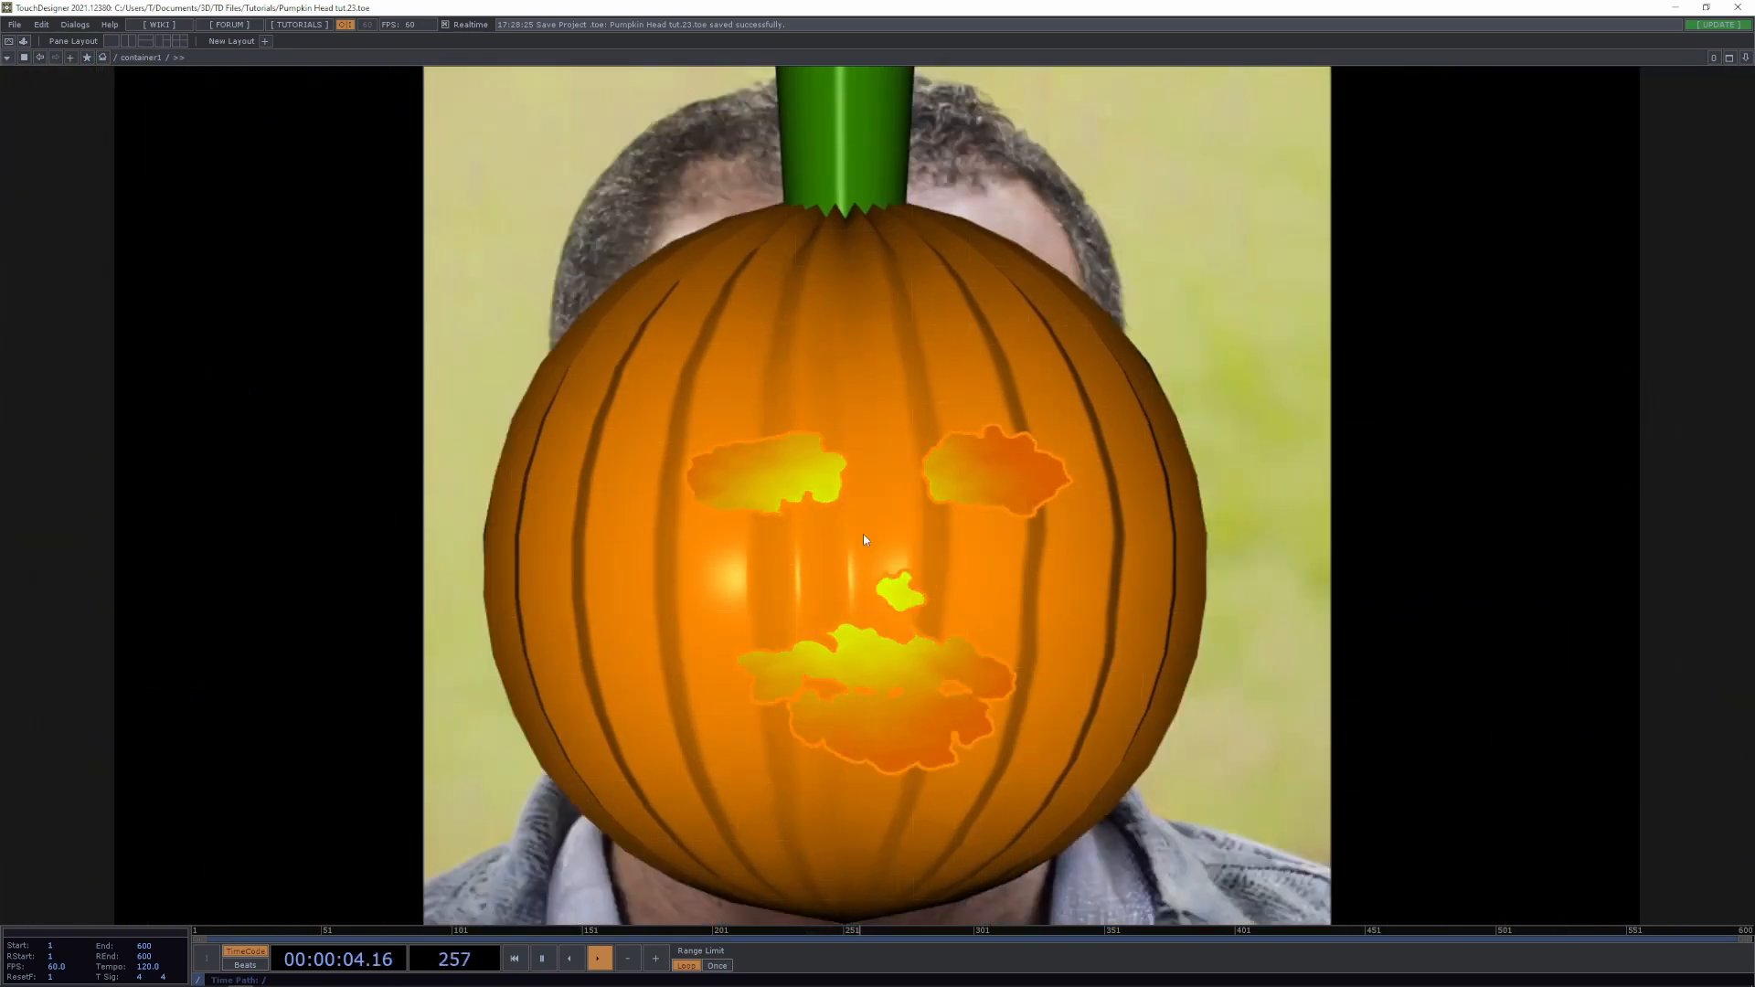
pyautogui.hotkey('ctrl', 's')
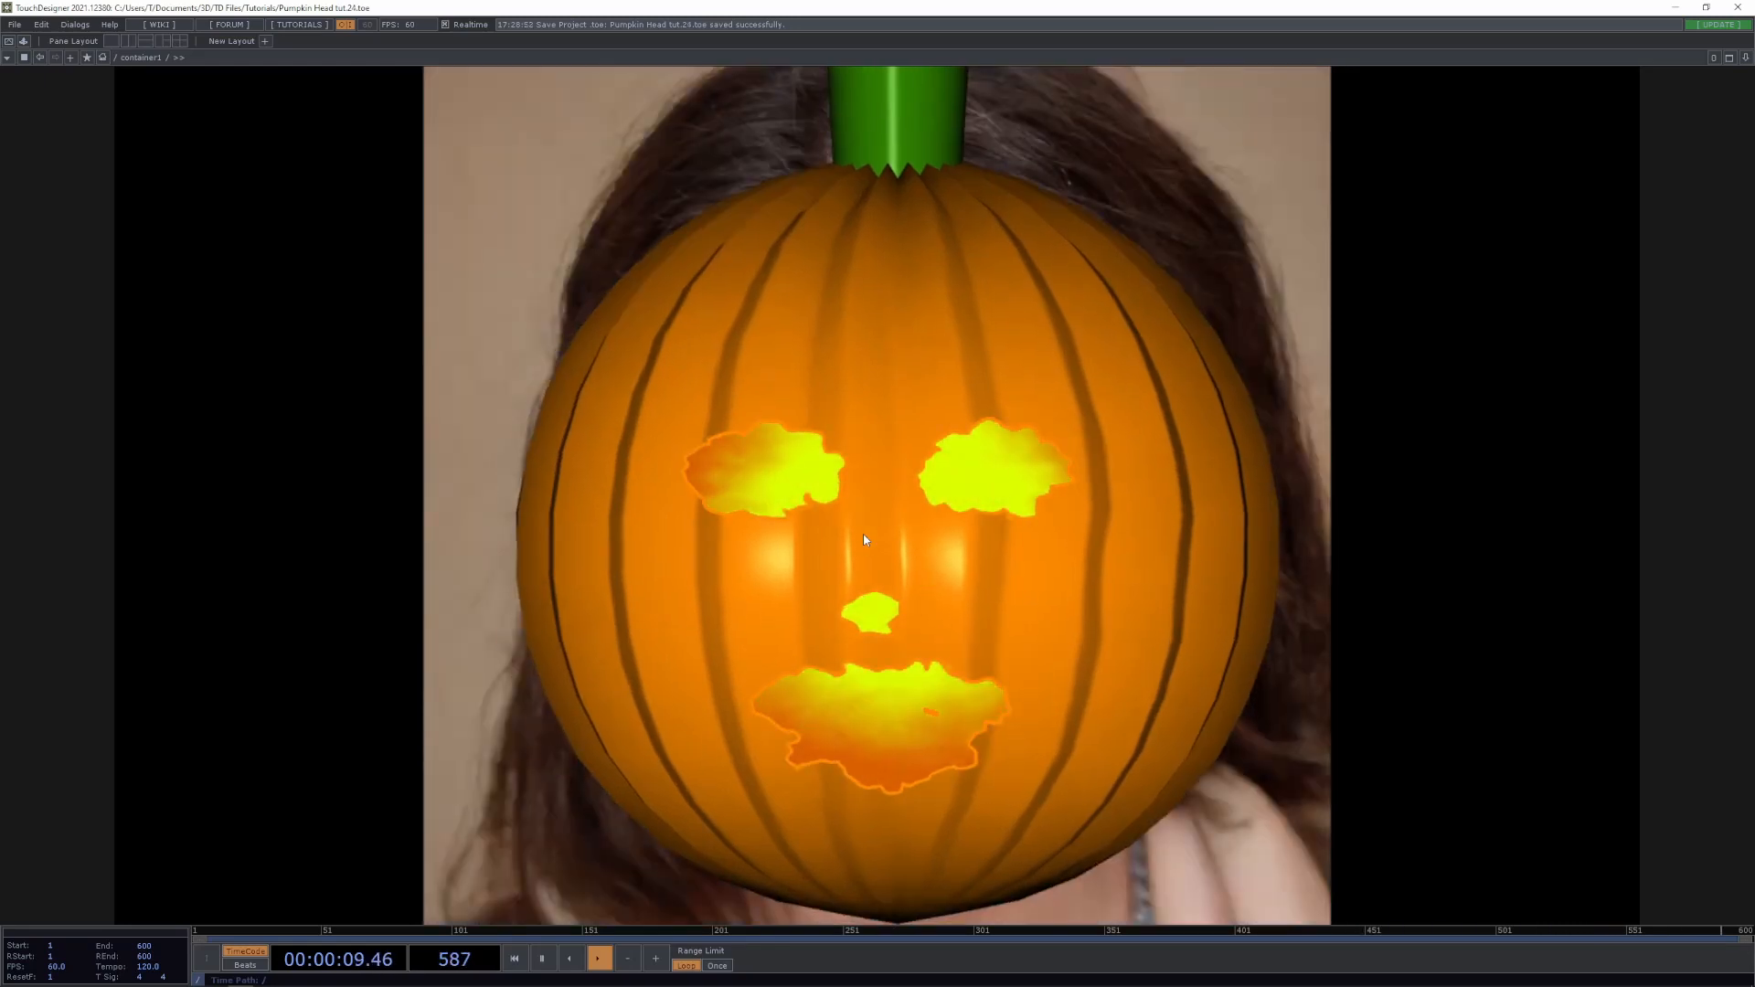
# Move sphere1, attribcreate1, merge1 and tube1 away from the geometry components to make room for another operator
pyautogui.scroll(5, 710, 532)
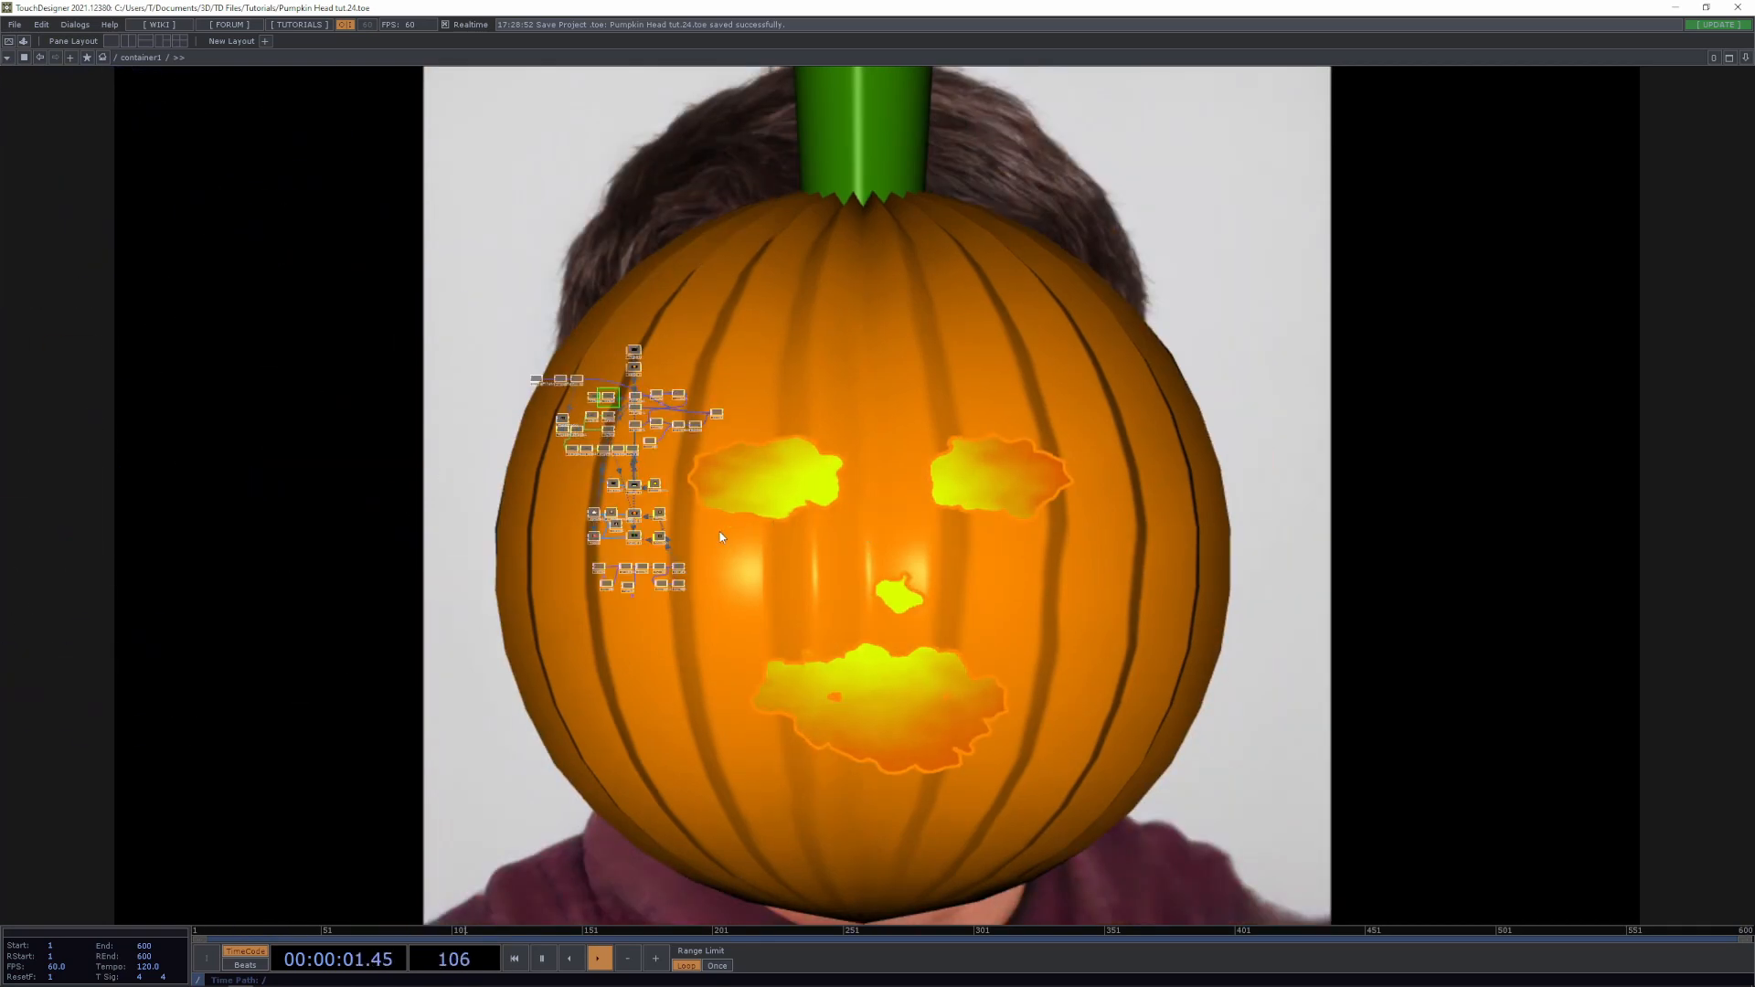
pyautogui.scroll(5, 858, 519)
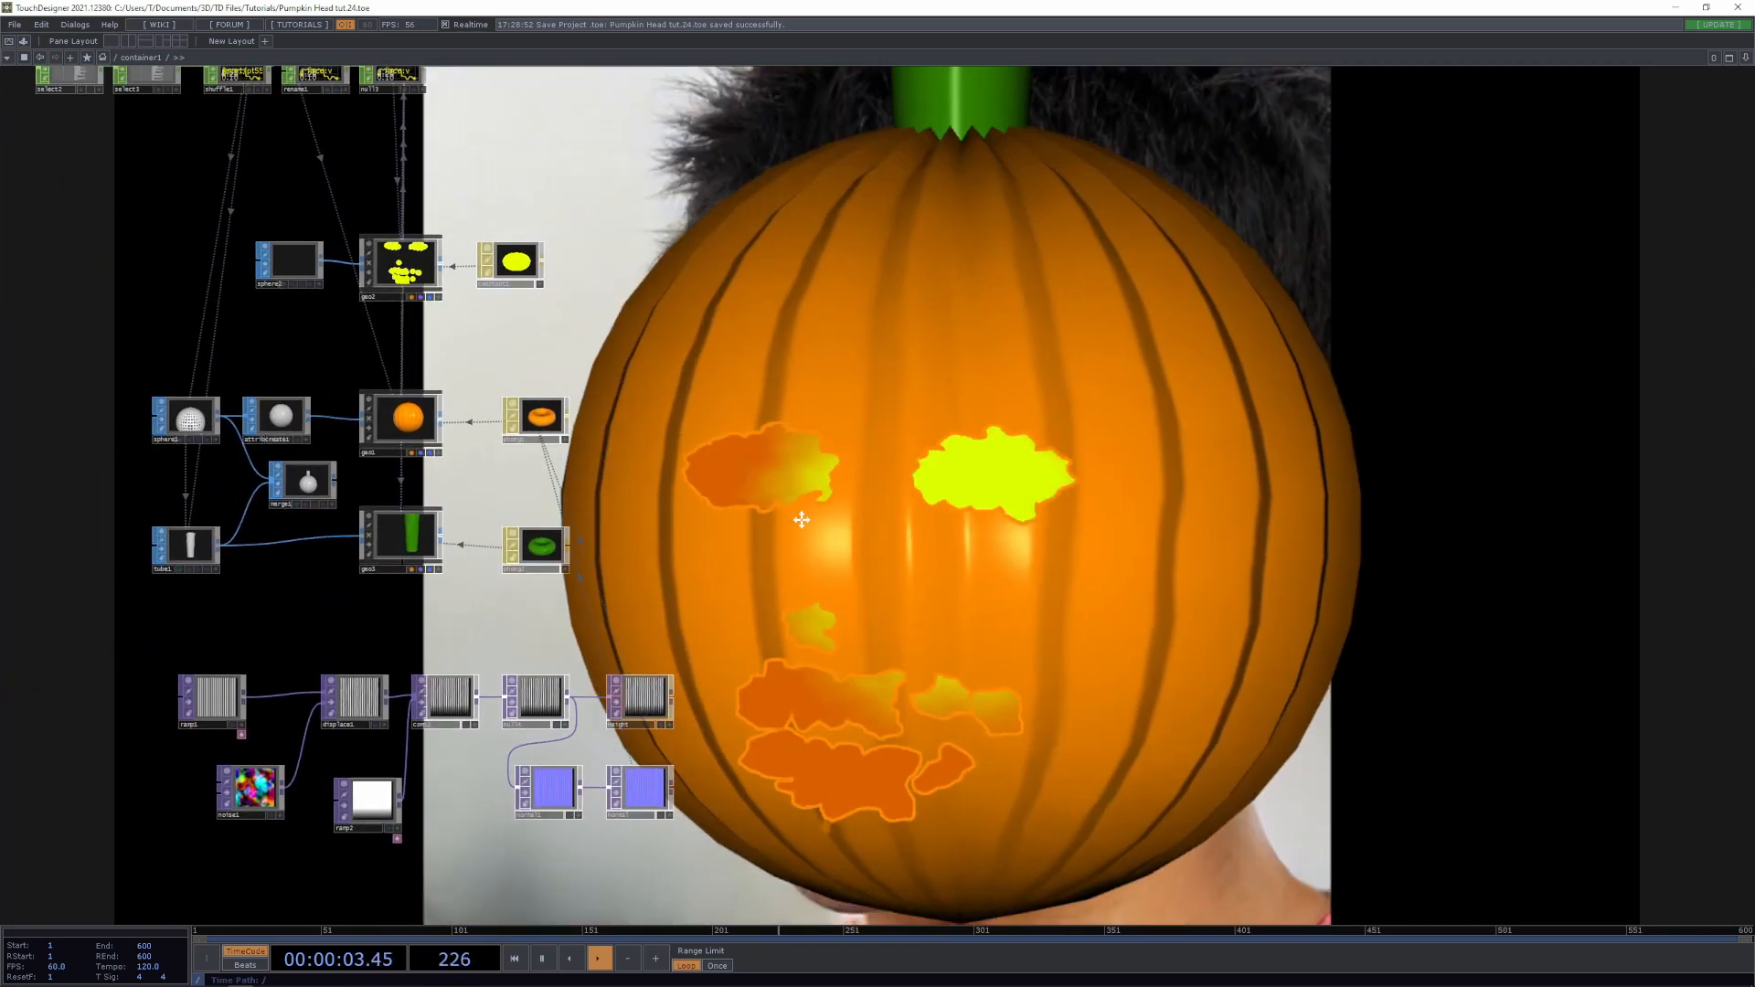
pyautogui.moveTo(848, 359); pyautogui.dragTo(960, 458)
pyautogui.scroll(3, 480, 525)
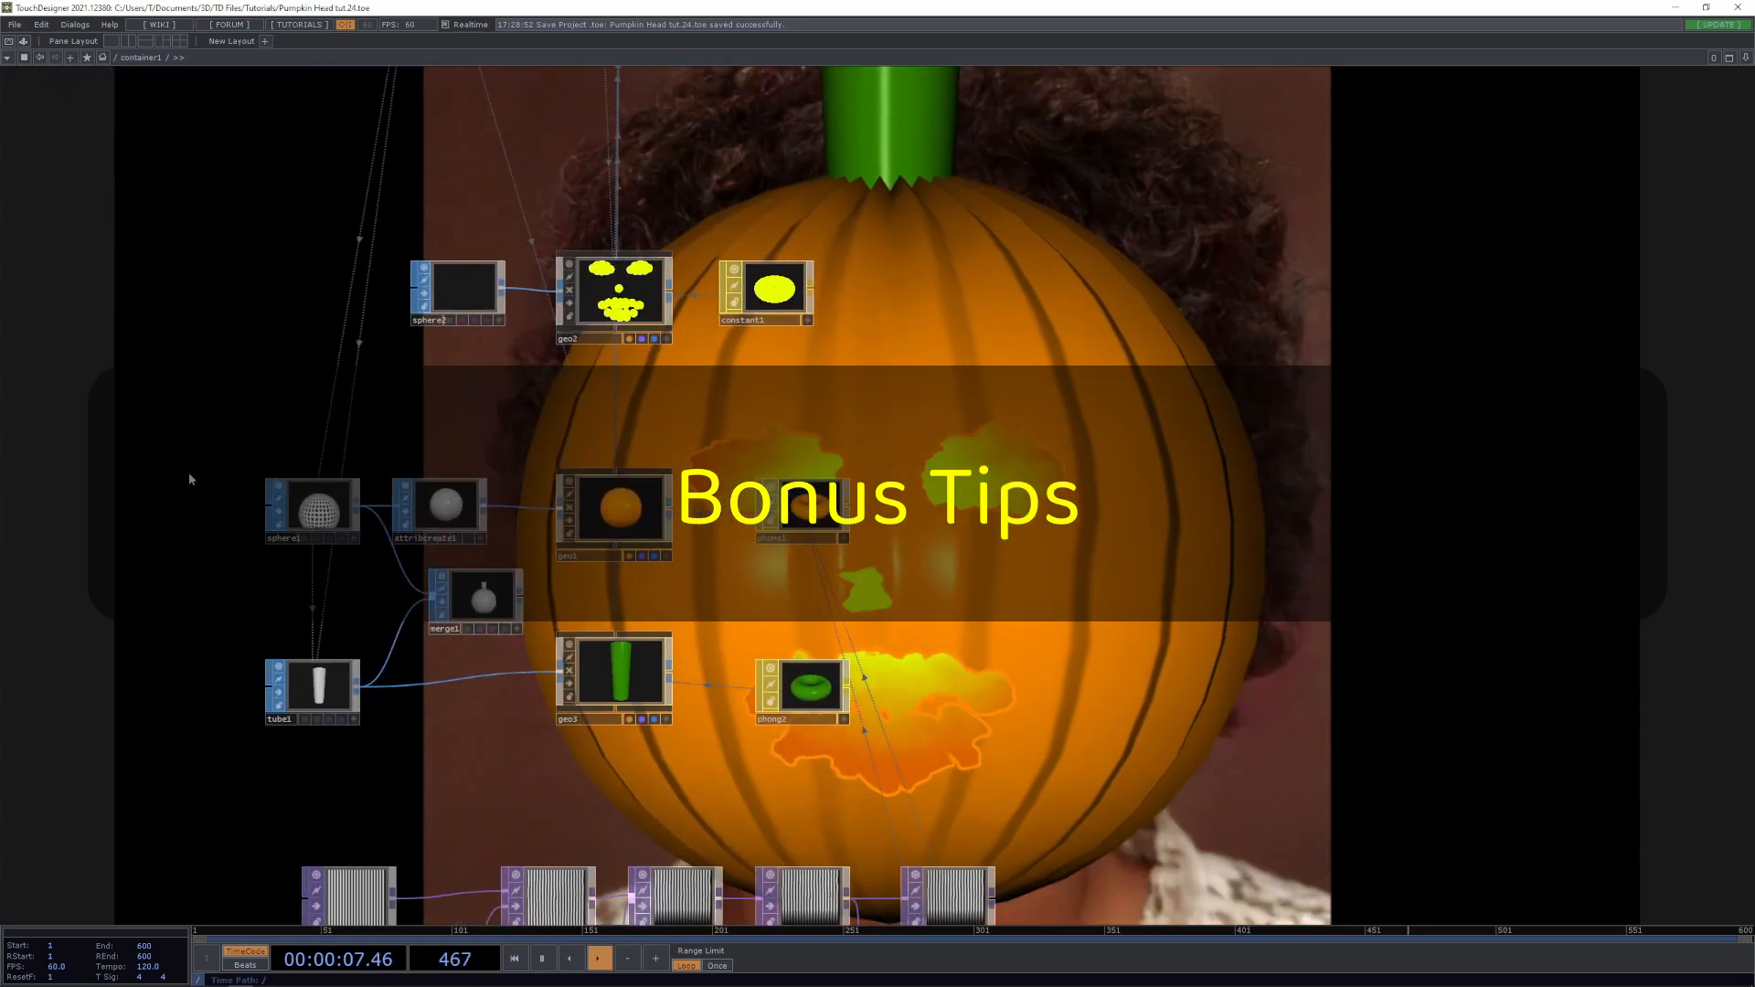
pyautogui.moveTo(515, 739); pyautogui.dragTo(516, 739)
pyautogui.moveTo(457, 514); pyautogui.dragTo(329, 514)
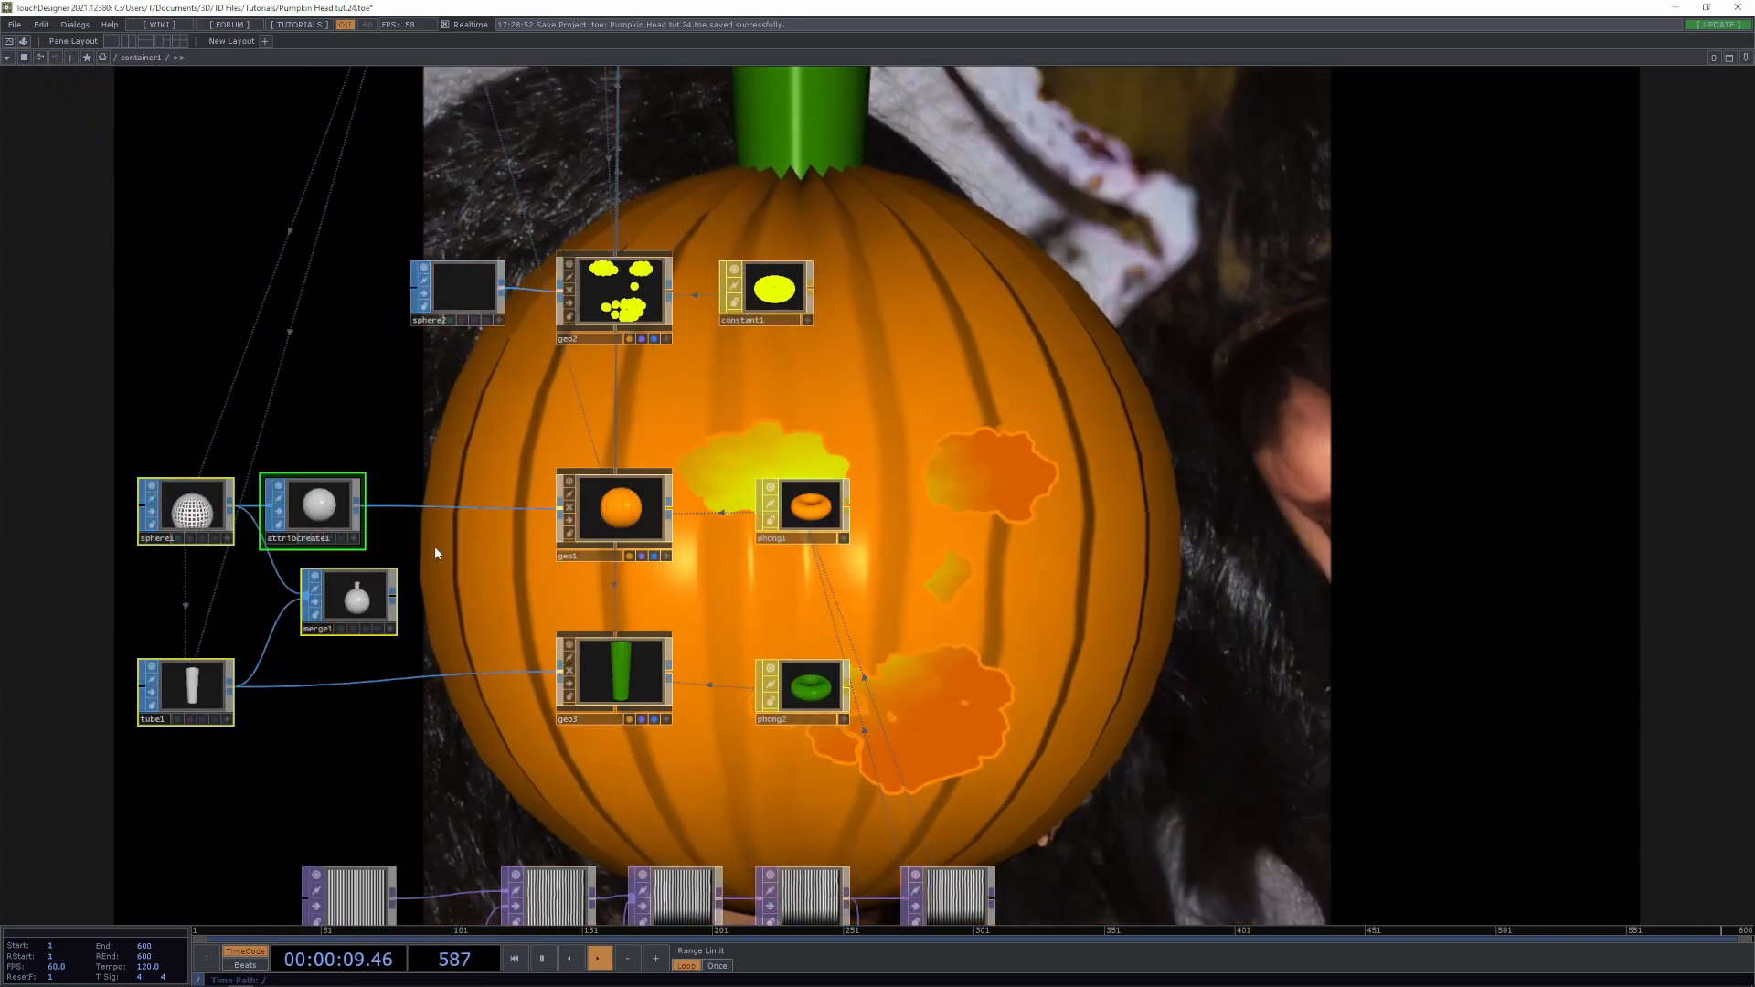
# Insert a Noise SOP between attribcreate1 and geo1 with Period 0.41 and Amplitude 0.03
pyautogui.rightClick(440, 508)
pyautogui.moveTo(450, 564)
pyautogui.click(634, 567)
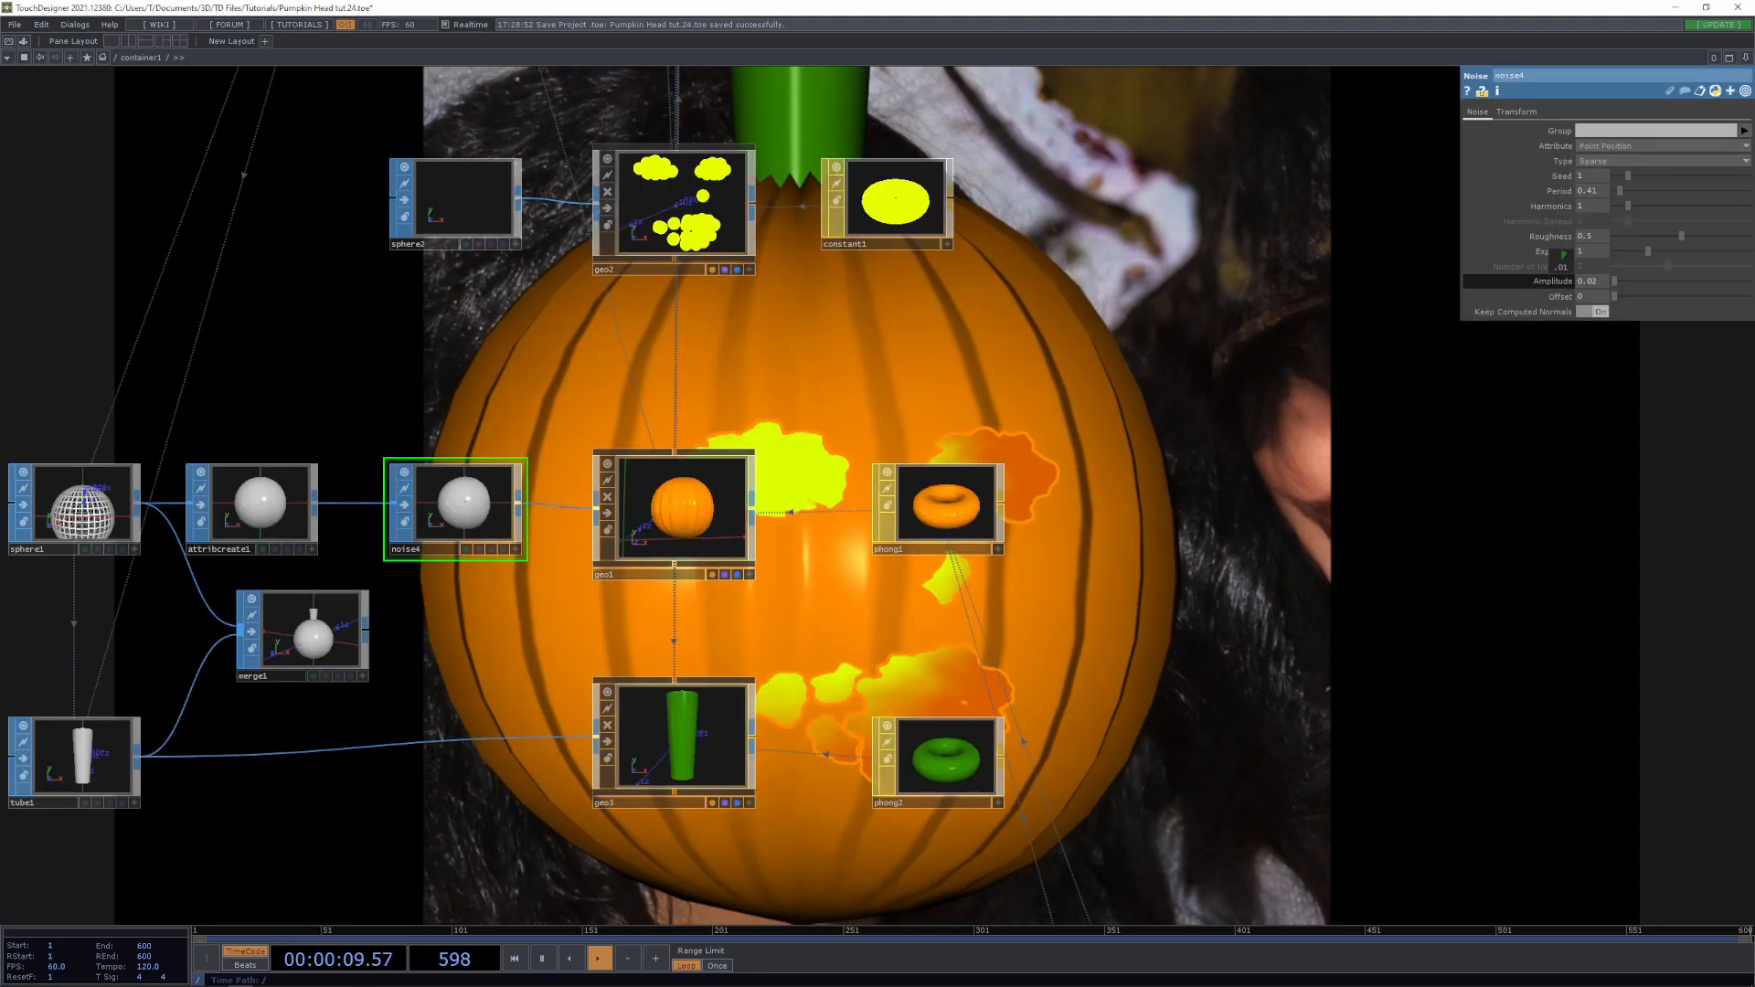
pyautogui.moveTo(1562, 260); pyautogui.dragTo(1565, 259, button='middle')
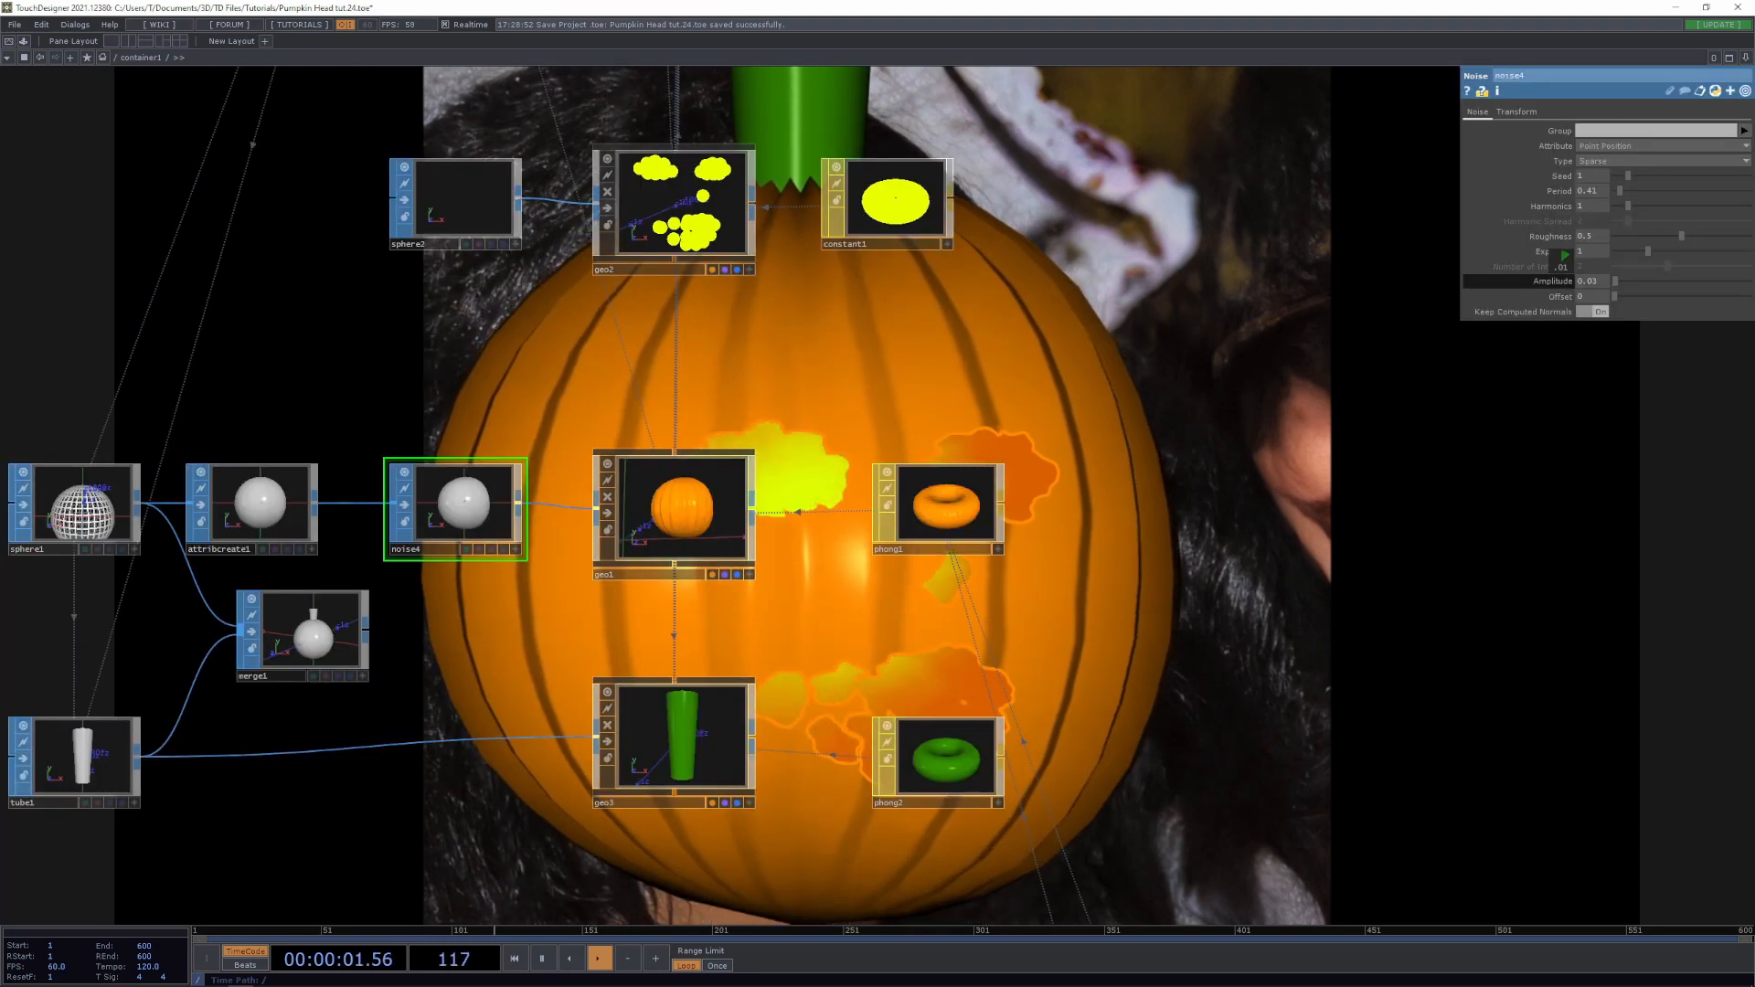
pyautogui.moveTo(1098, 658); pyautogui.dragTo(742, 624)
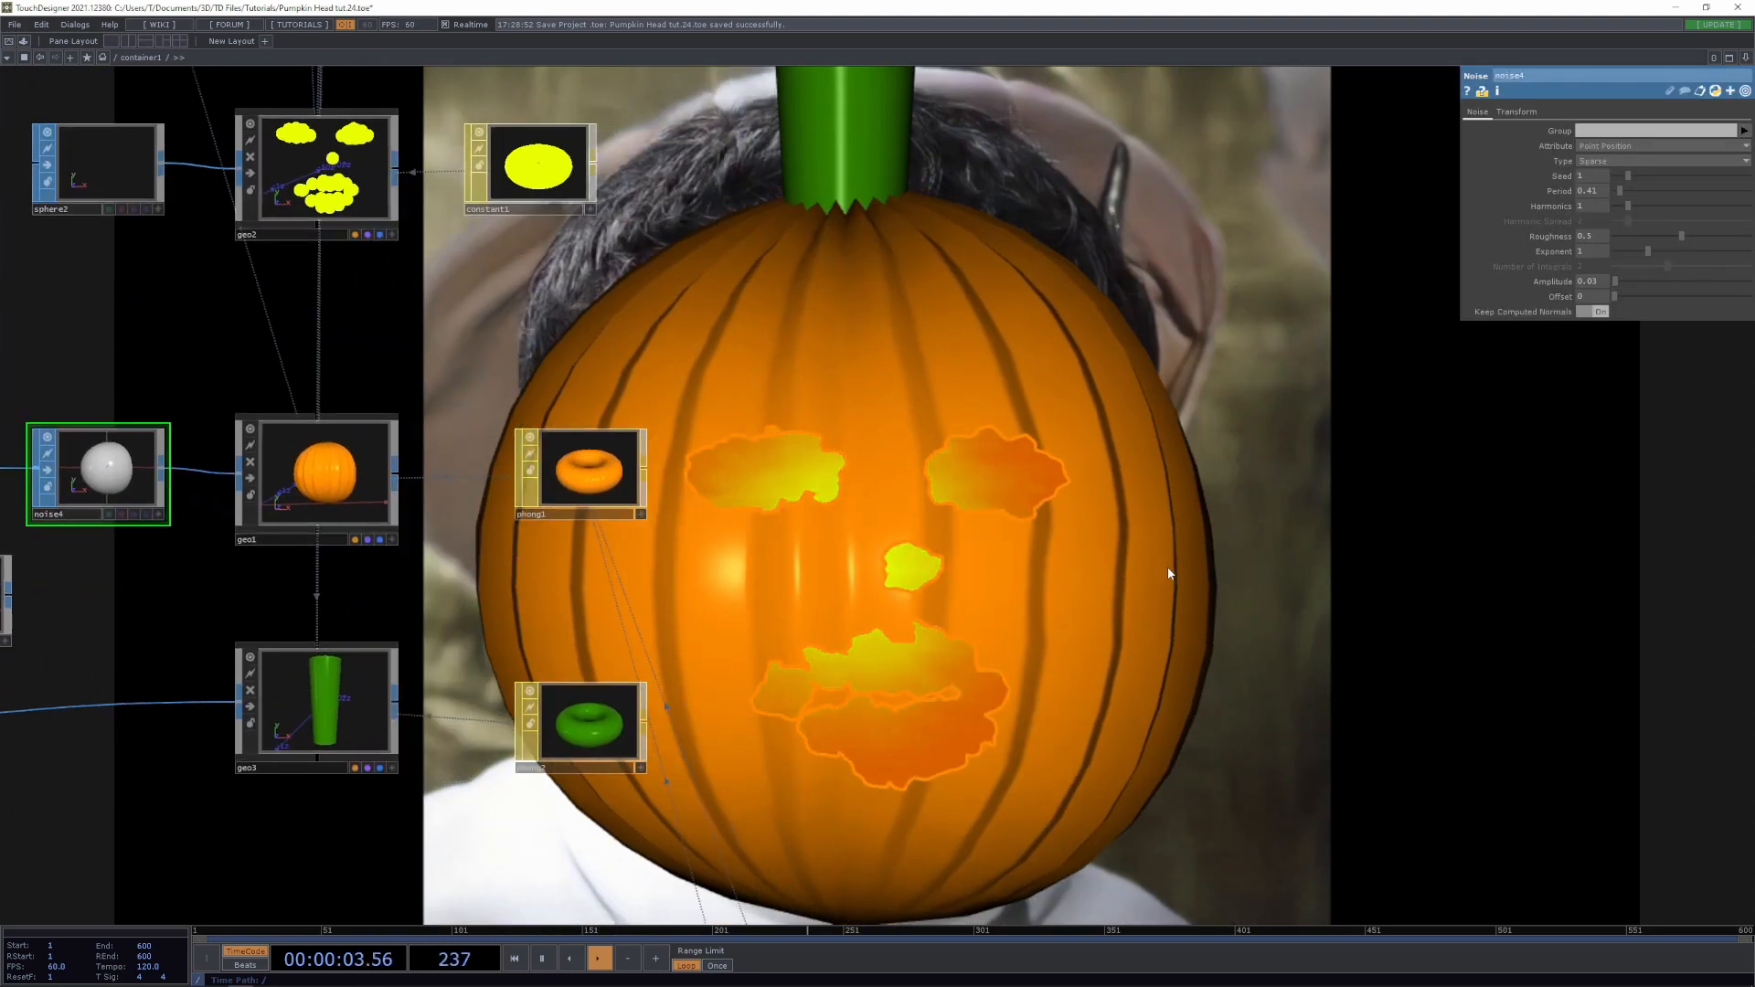
# Flatten sphere1 by setting its Y radius expression to me.par.radx*.9
pyautogui.moveTo(1064, 433); pyautogui.dragTo(1155, 426)
pyautogui.scroll(-5, 1156, 426)
pyautogui.scroll(5, 496, 499)
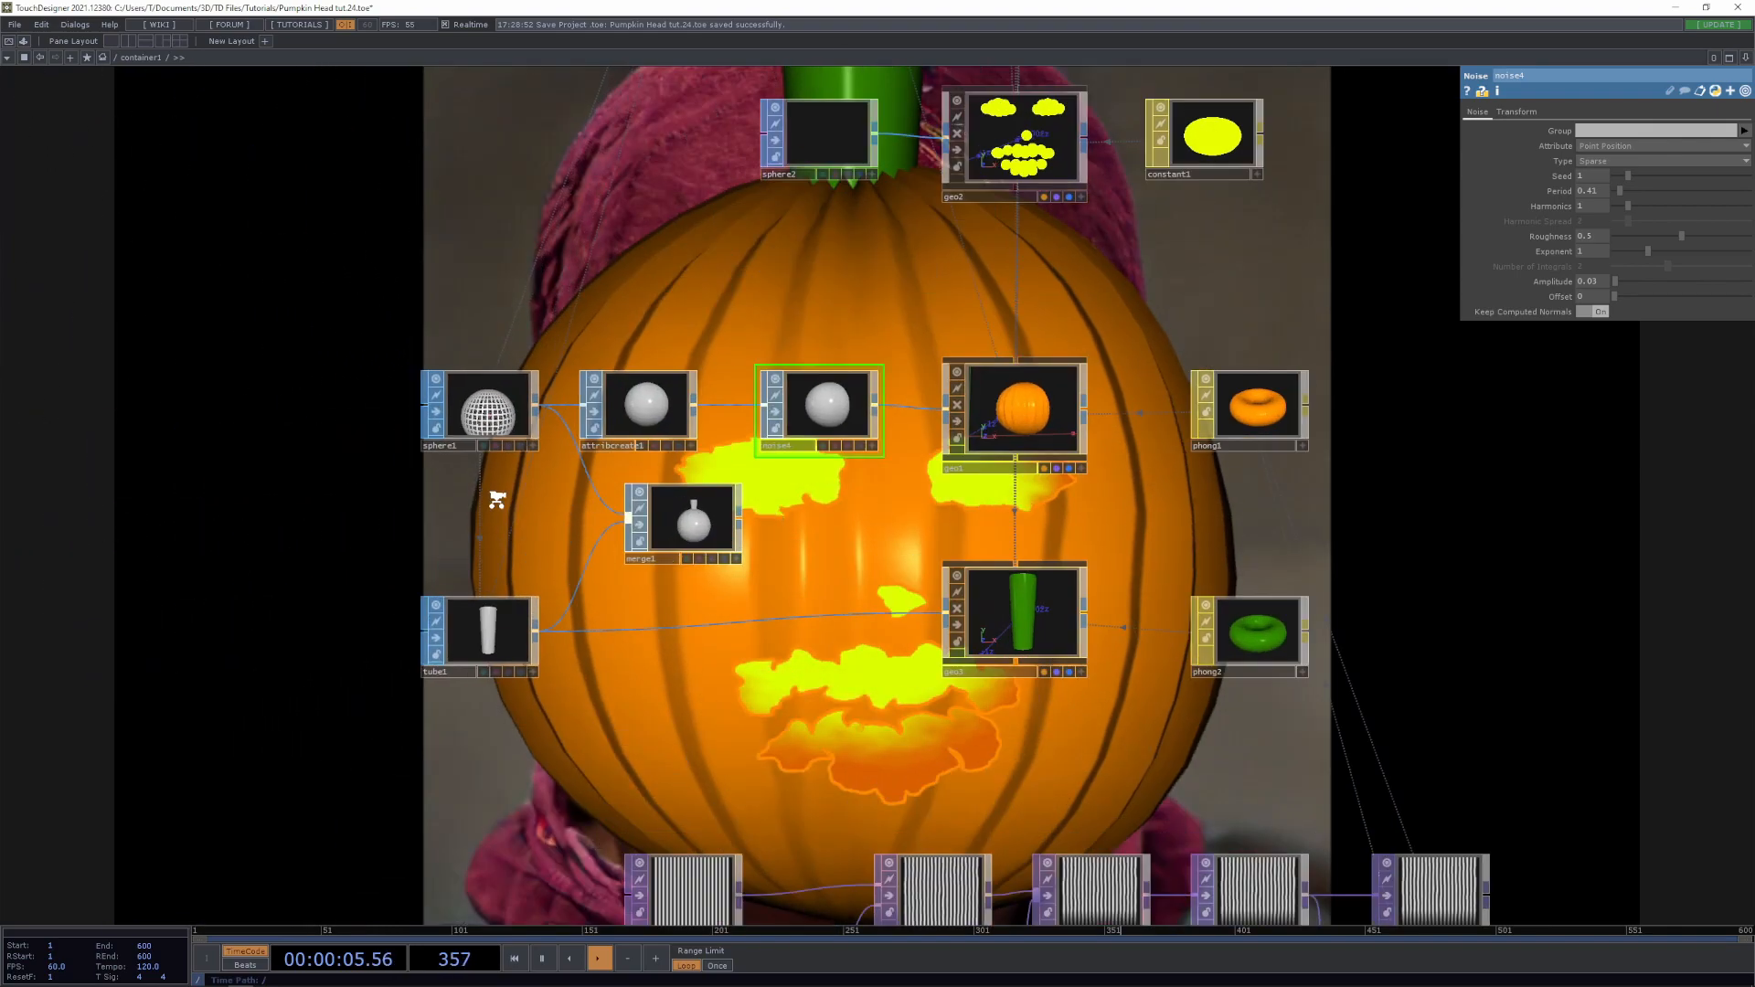
pyautogui.click(498, 416)
pyautogui.moveTo(1631, 503); pyautogui.dragTo(1296, 592)
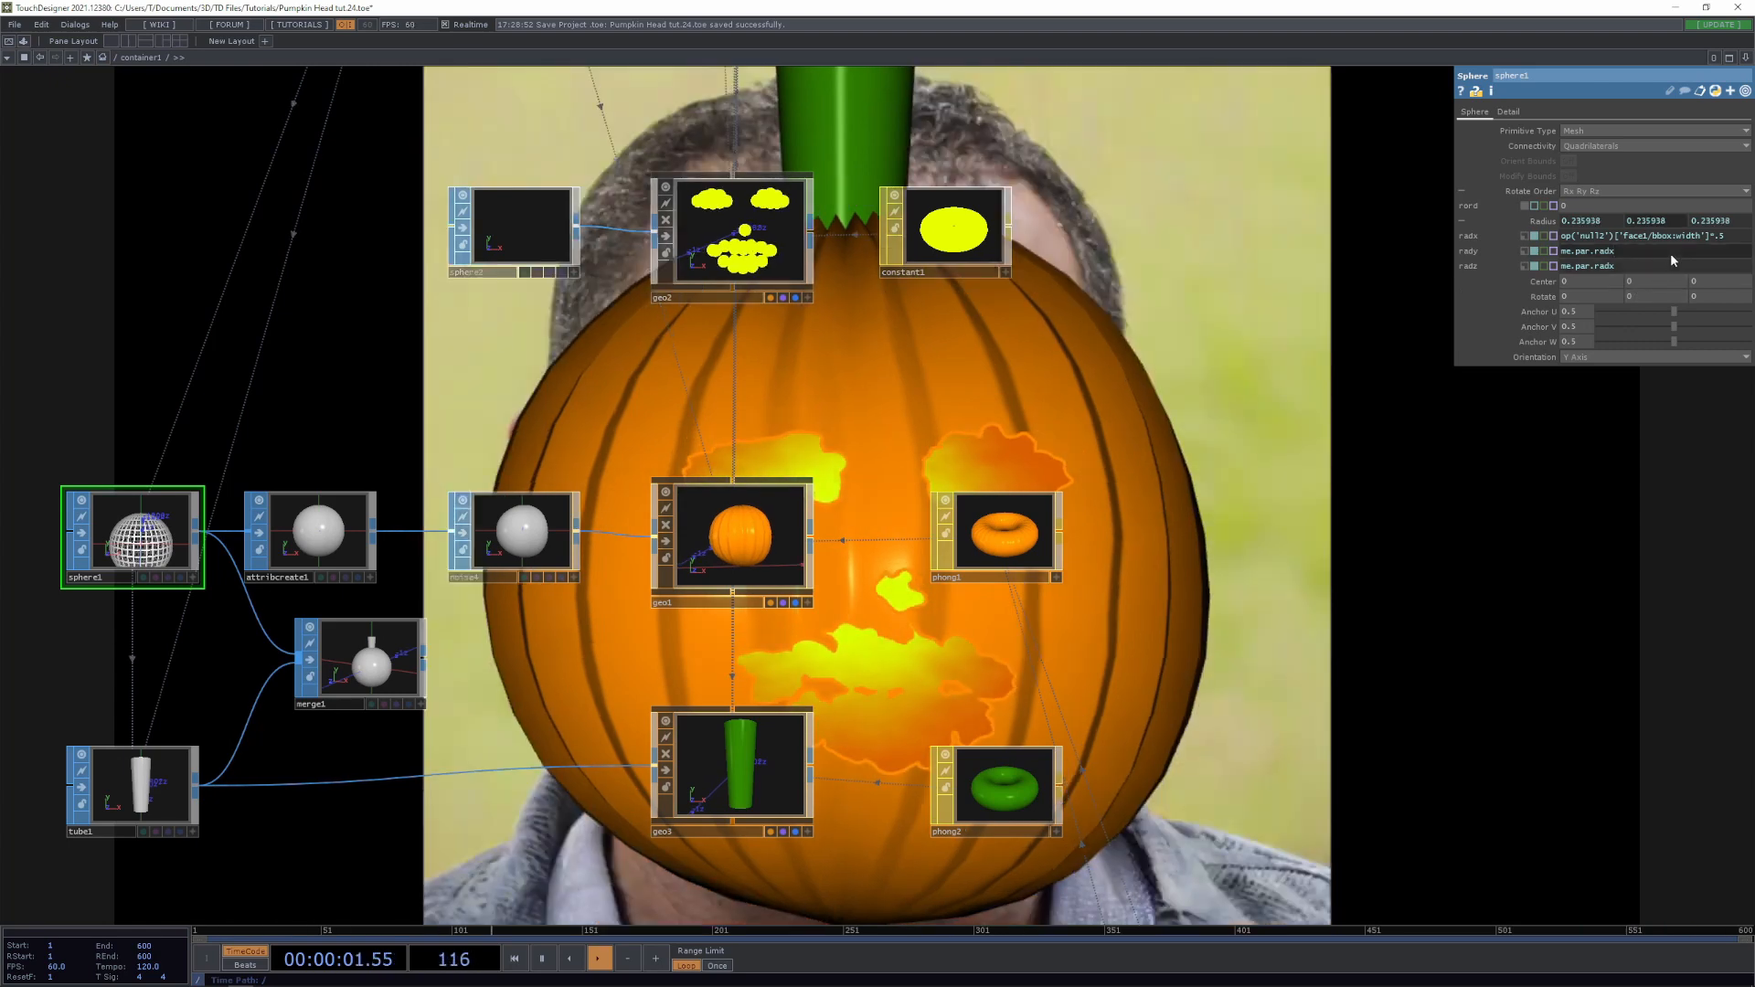
pyautogui.write('9')
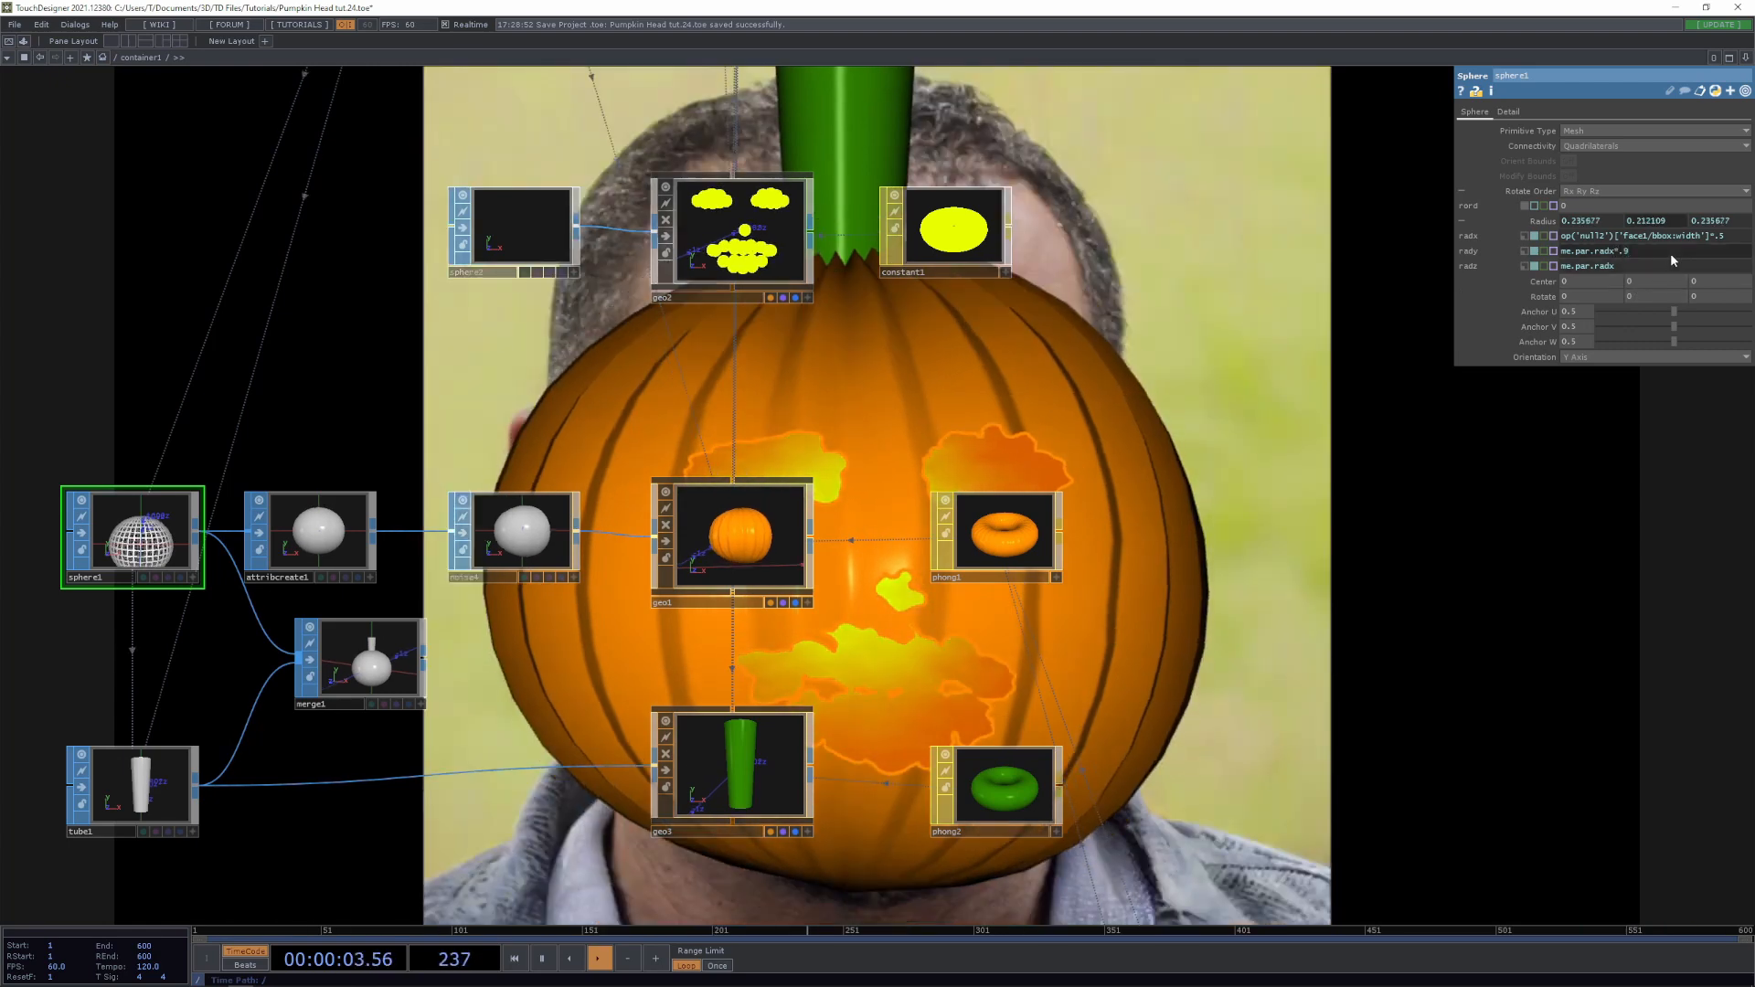
# Insert a copy of the Noise SOP with Period 0.1 between tube1 and geo3, and set tube1's height expression multiplier to .2
pyautogui.moveTo(1449, 540); pyautogui.dragTo(987, 554)
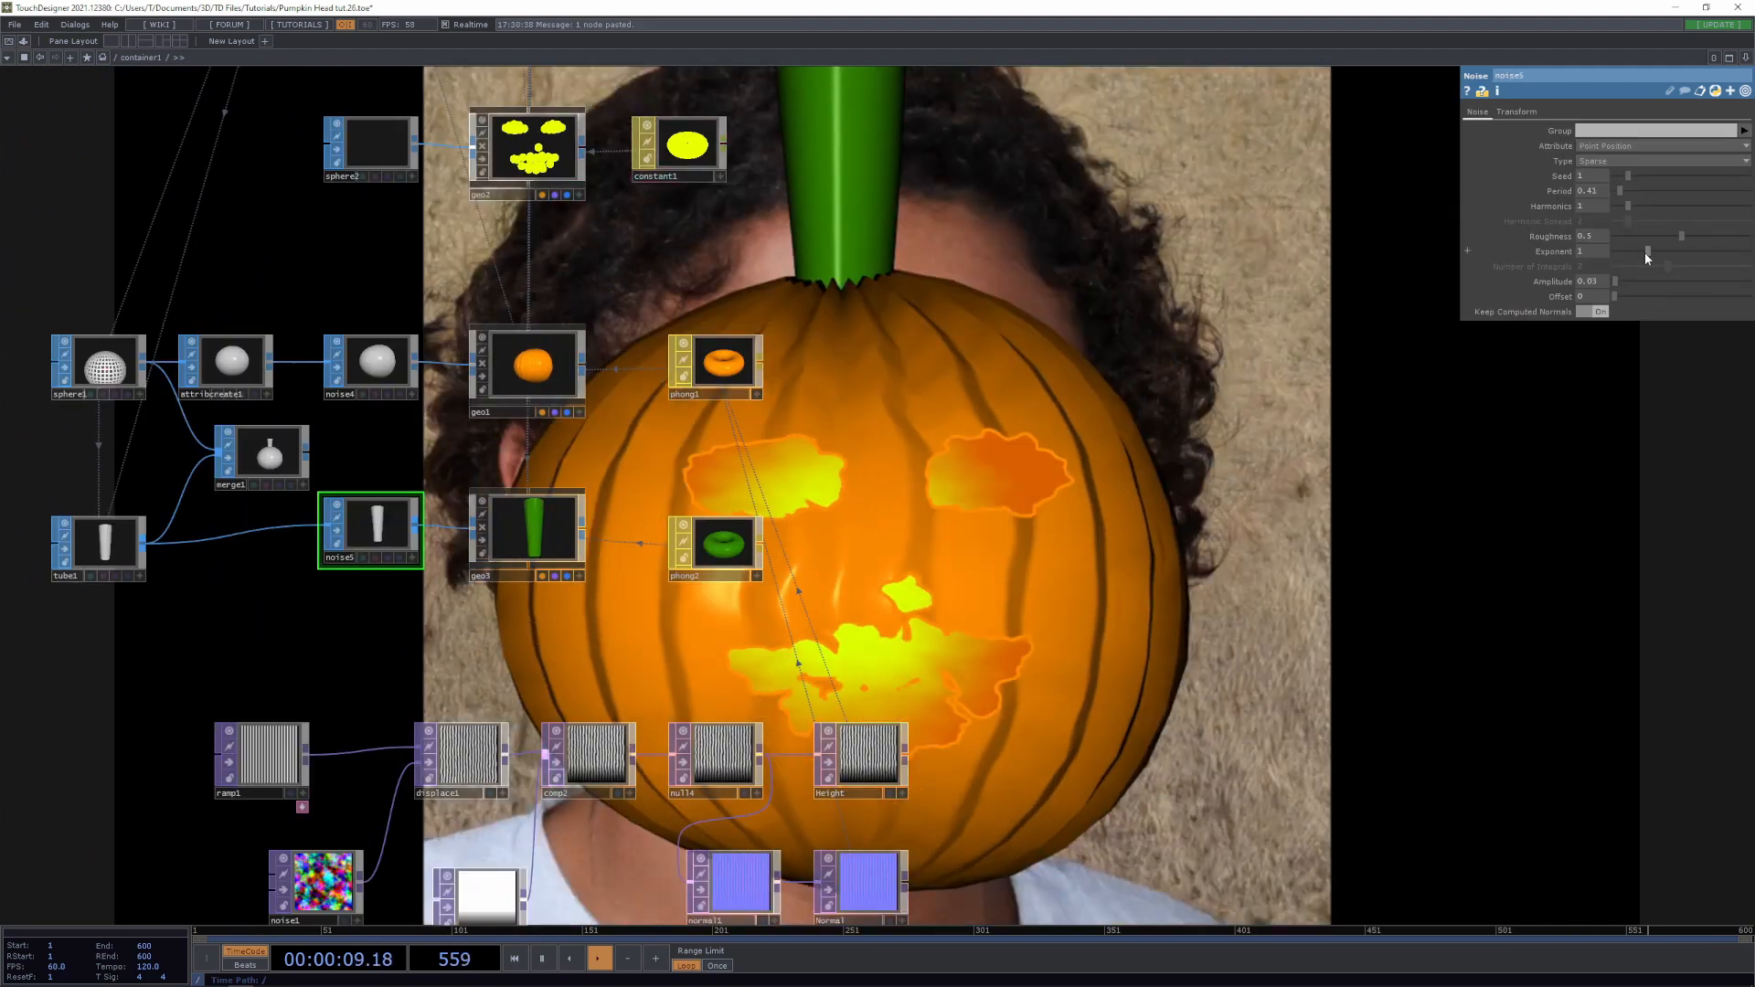
pyautogui.moveTo(1622, 188); pyautogui.dragTo(1616, 190)
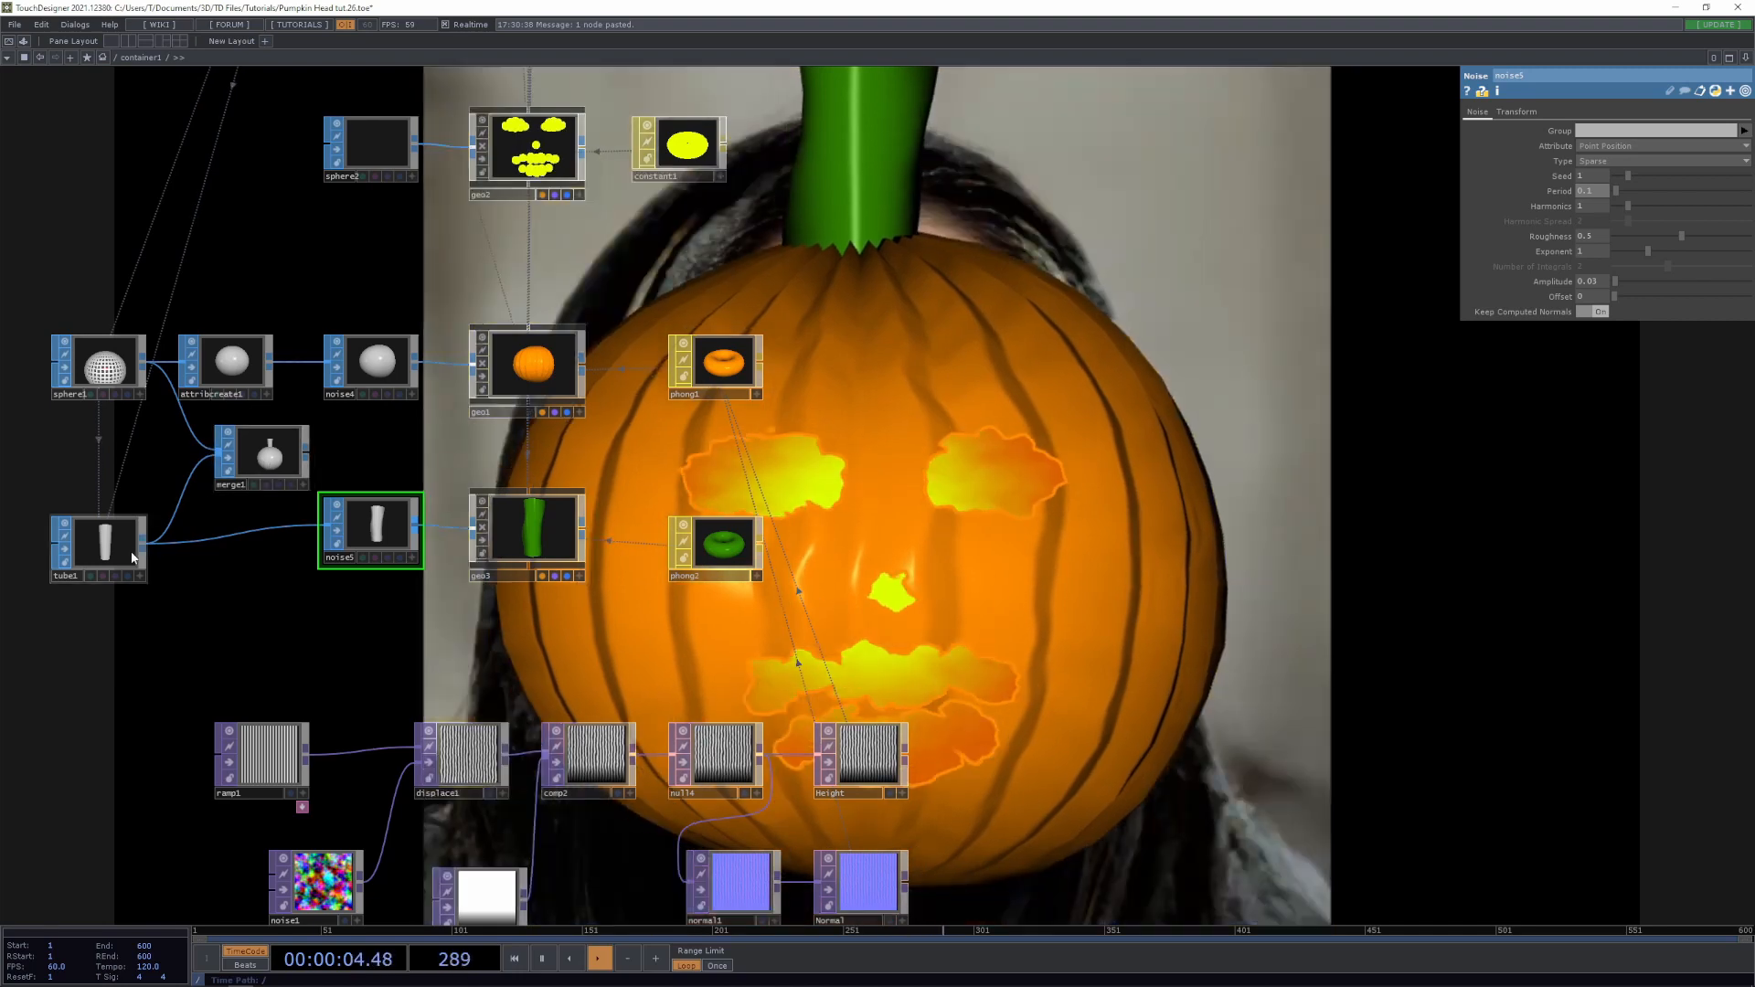
pyautogui.click(103, 542)
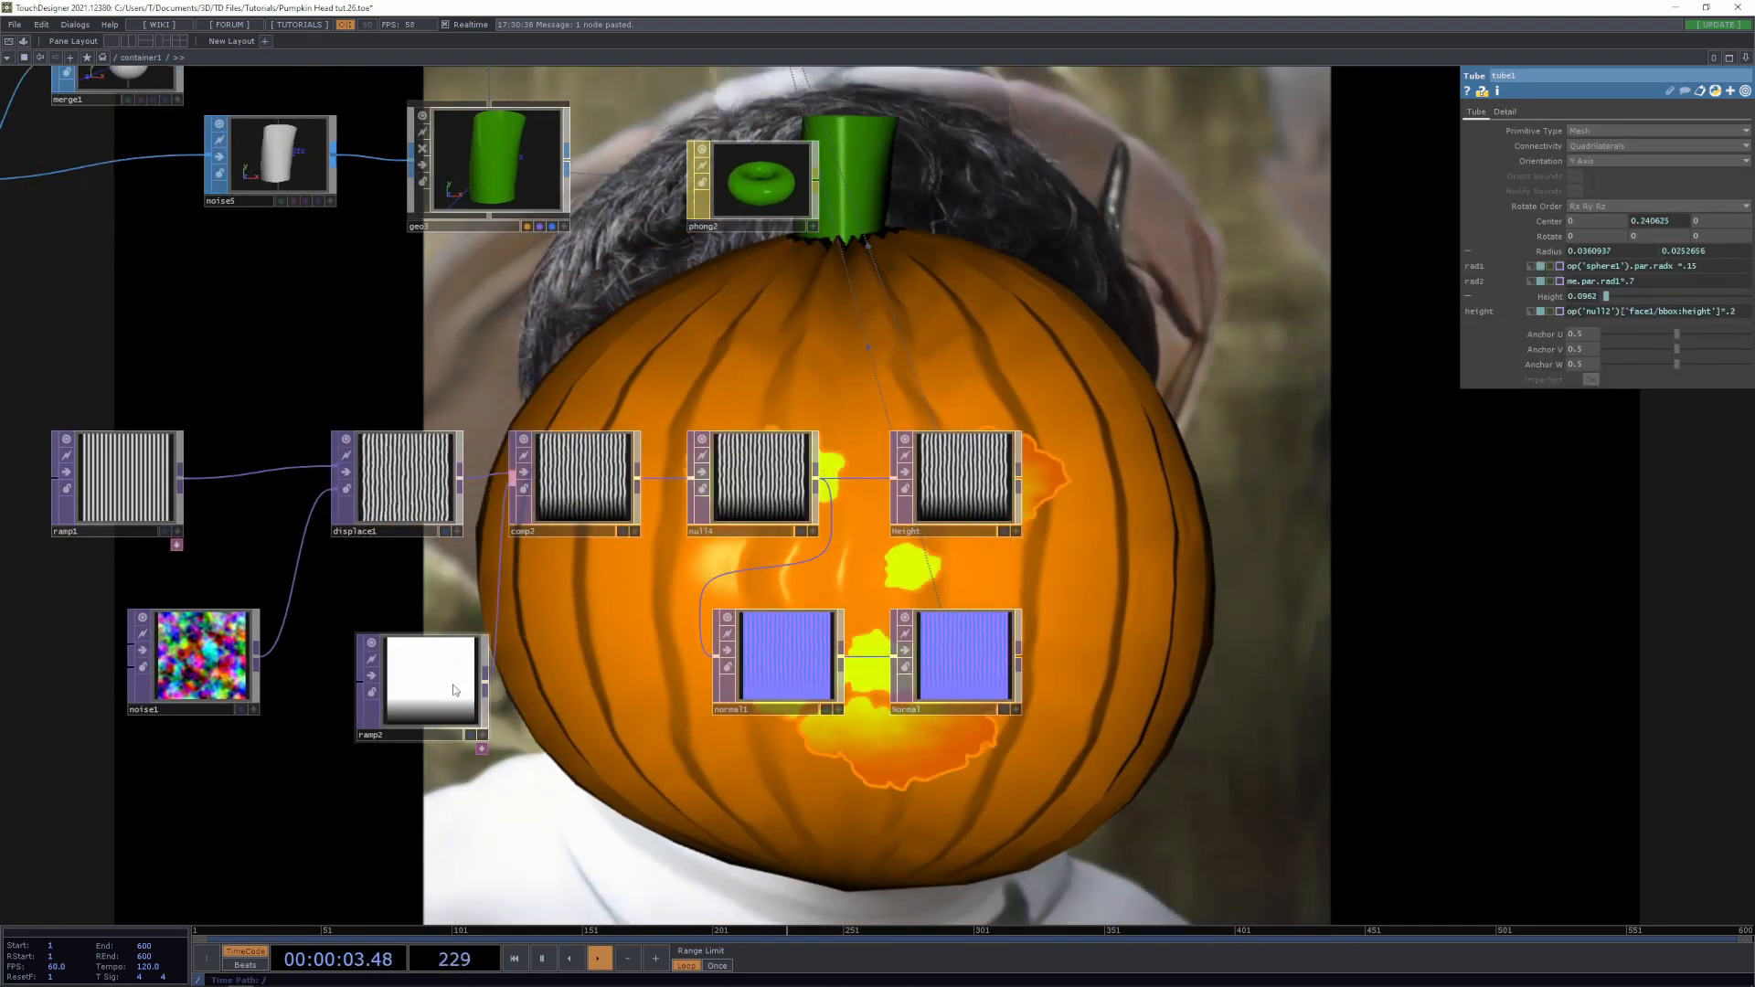
# Edit ramp2's gradient keys so the vertical ramp stays white in the middle and fades to black at both ends
pyautogui.click(454, 690)
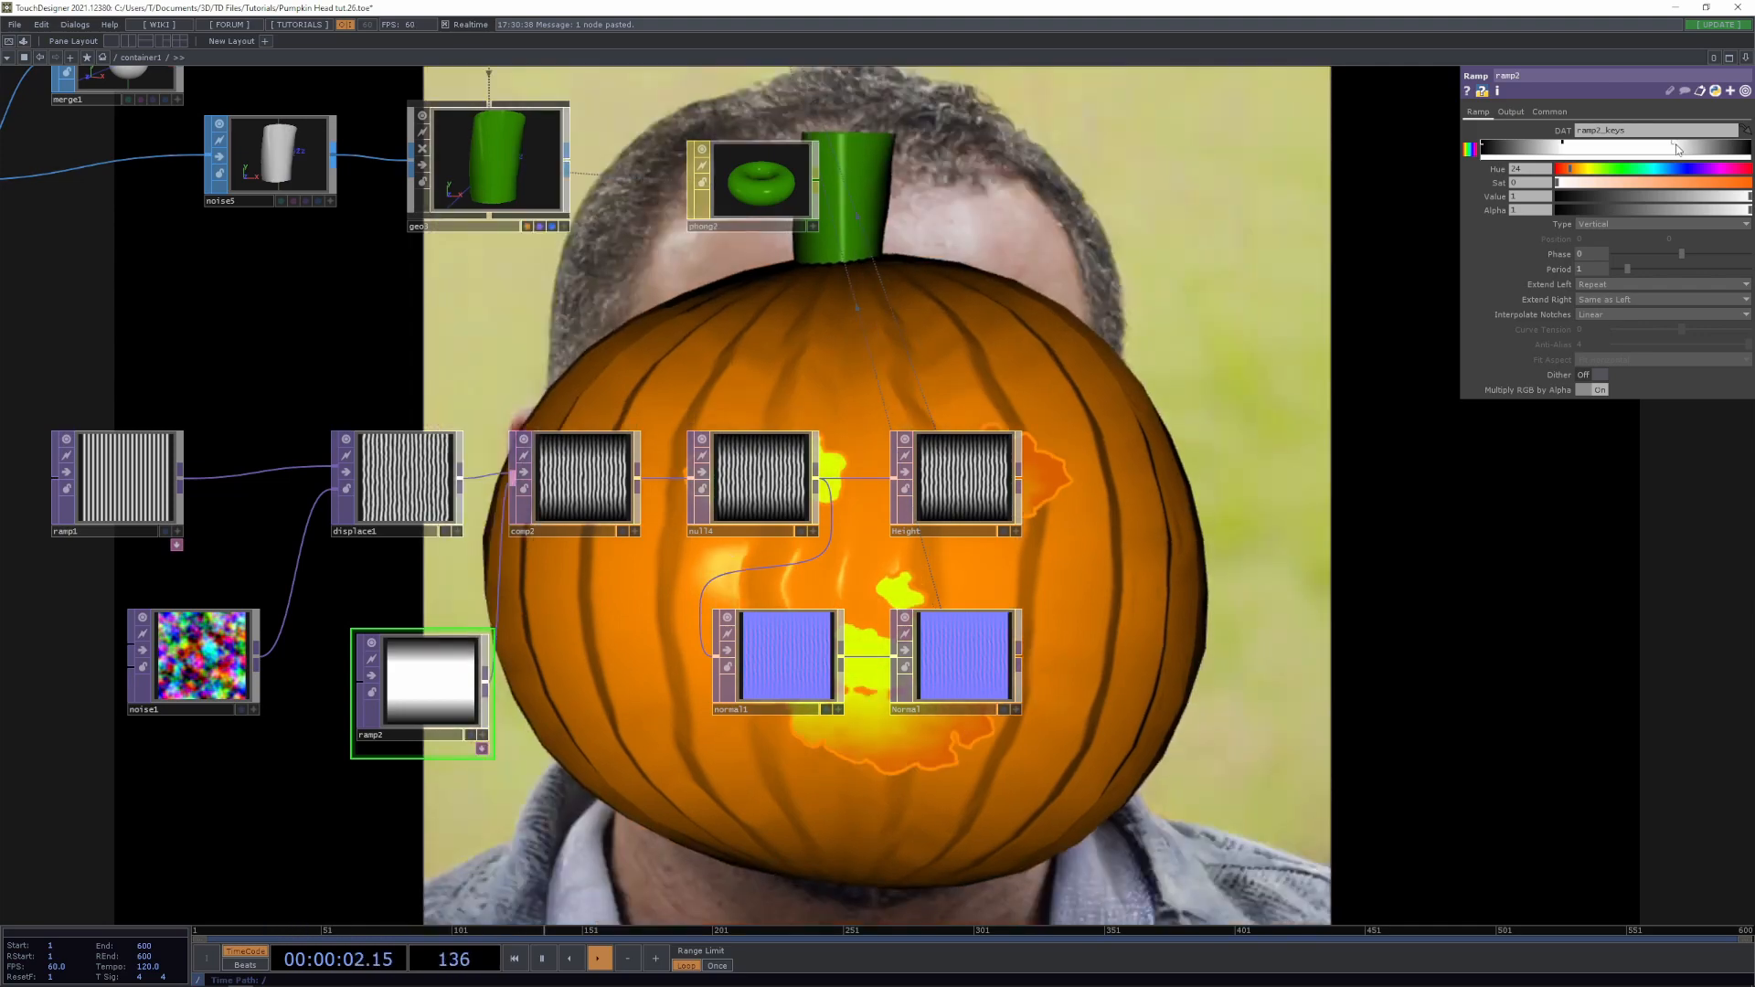
pyautogui.moveTo(1017, 204); pyautogui.dragTo(813, 265)
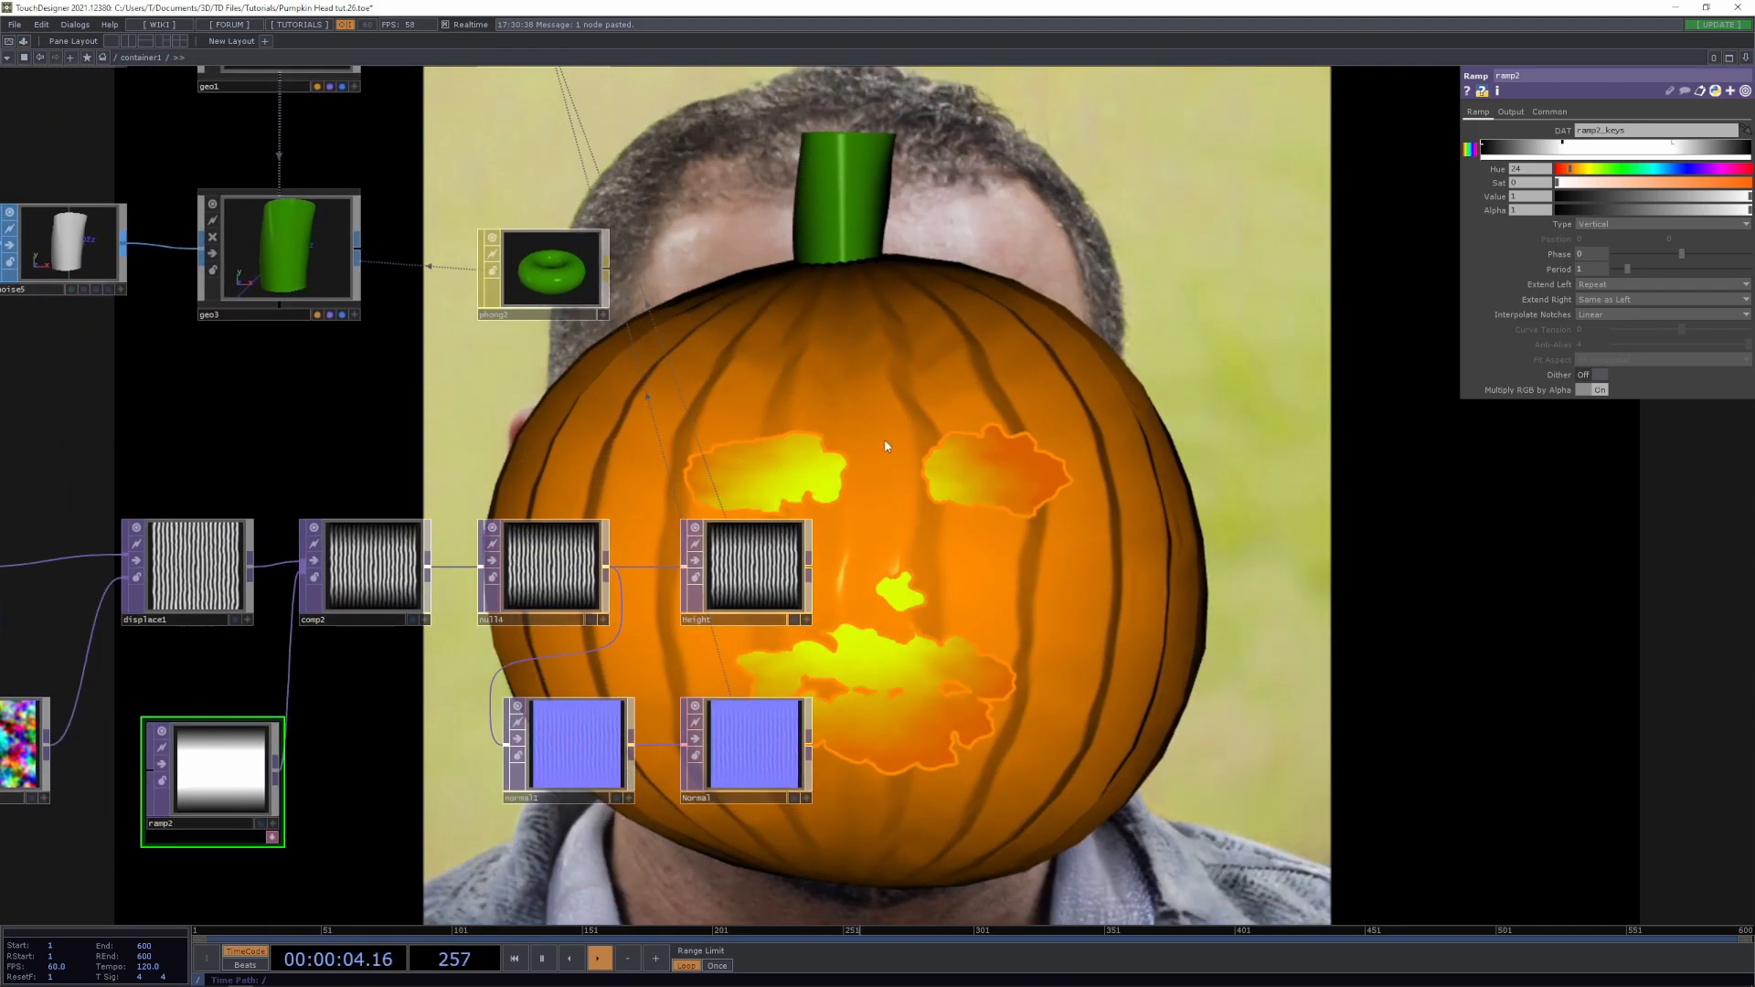